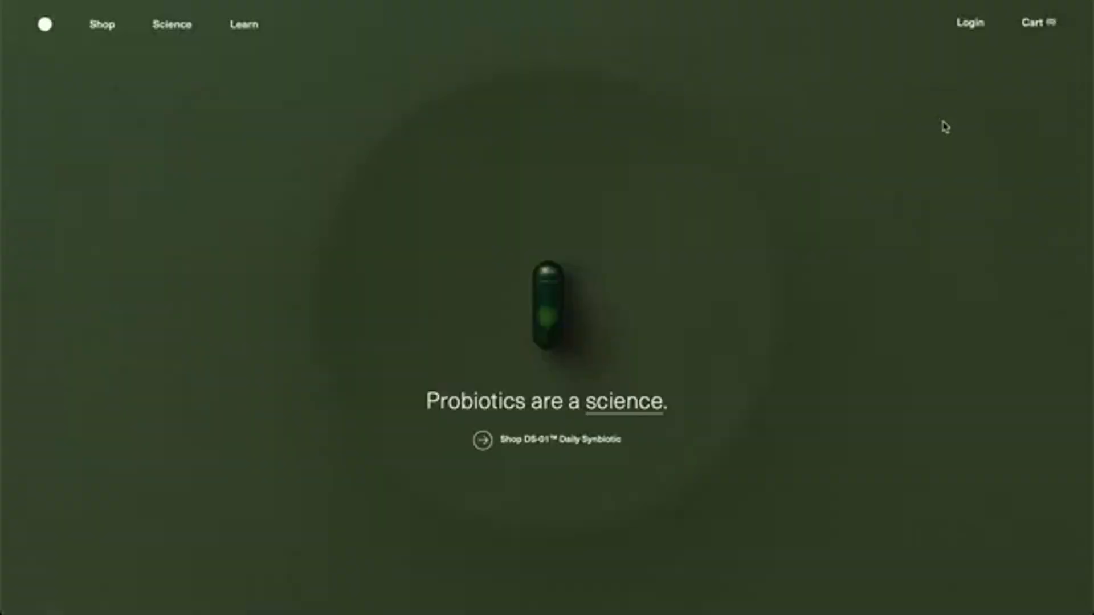
# - Look through the Seed homepage and page forward and back through the DS-01 Daily Synbiotic product details
pyautogui.scroll(-5, 943, 124)
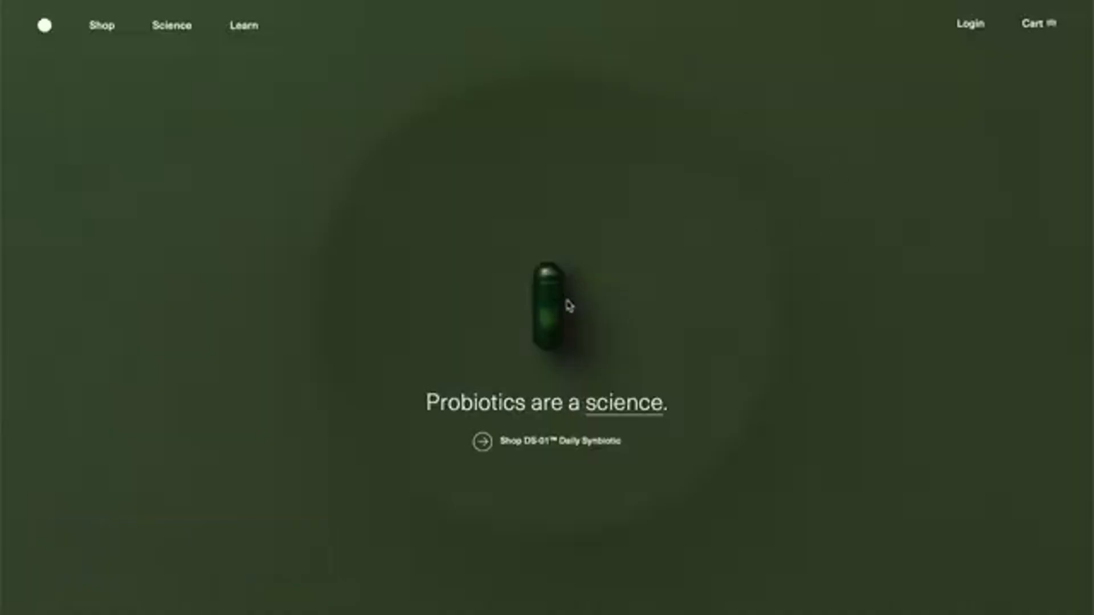
pyautogui.scroll(-5, 564, 299)
pyautogui.scroll(-10, 545, 287)
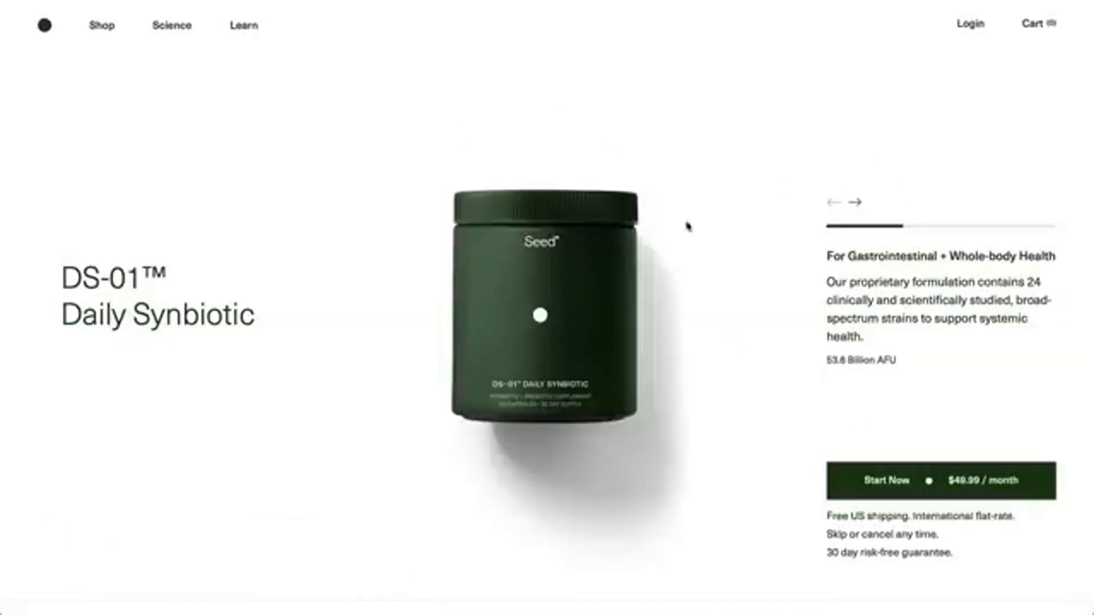
pyautogui.click(853, 203)
pyautogui.click(854, 203)
pyautogui.click(834, 203)
pyautogui.click(833, 202)
pyautogui.scroll(-7, 733, 286)
pyautogui.scroll(-10, 732, 289)
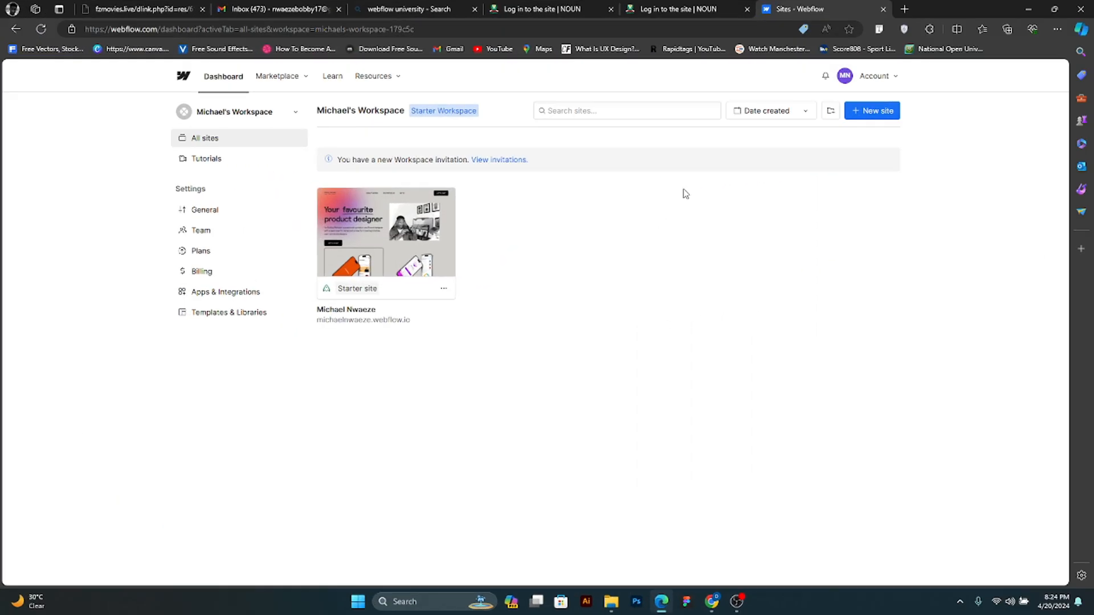
# - Create a new blank Webflow site named "sublime"
pyautogui.click(870, 110)
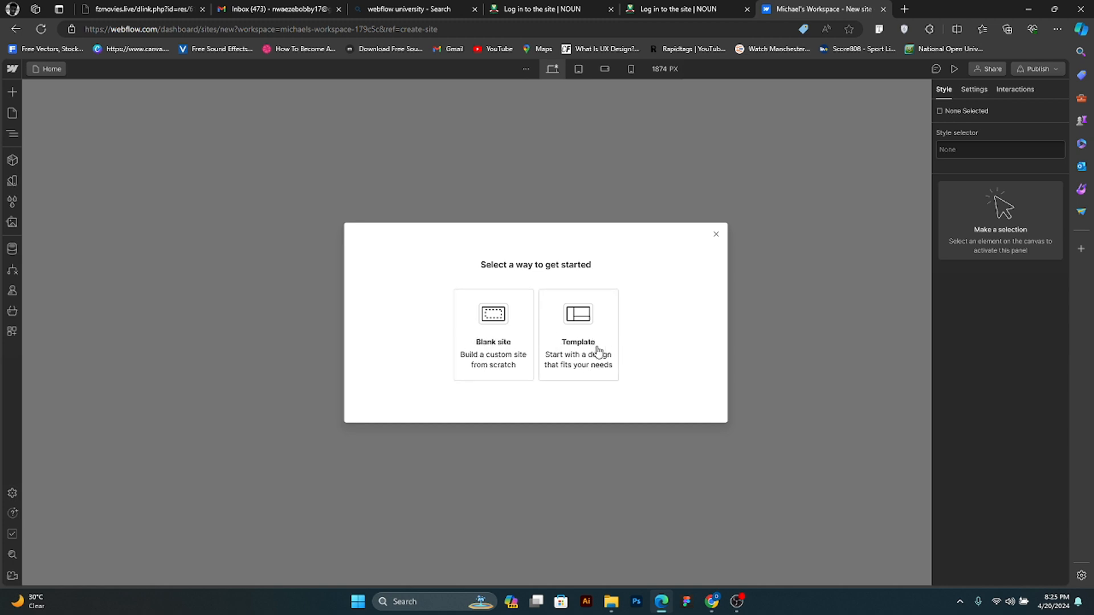
pyautogui.click(505, 350)
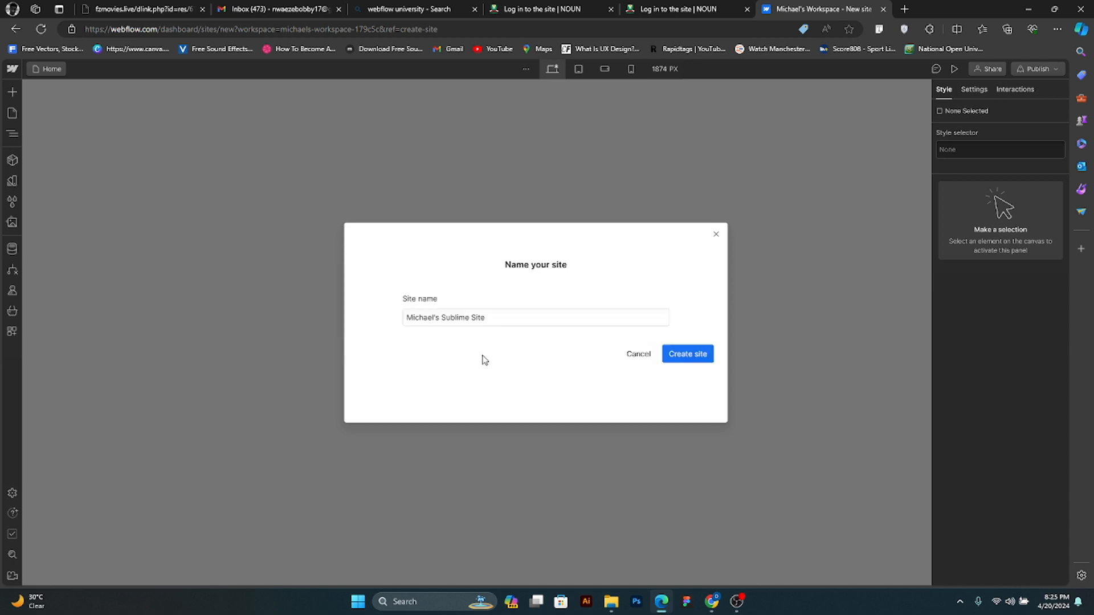
pyautogui.moveTo(500, 317); pyautogui.dragTo(405, 317)
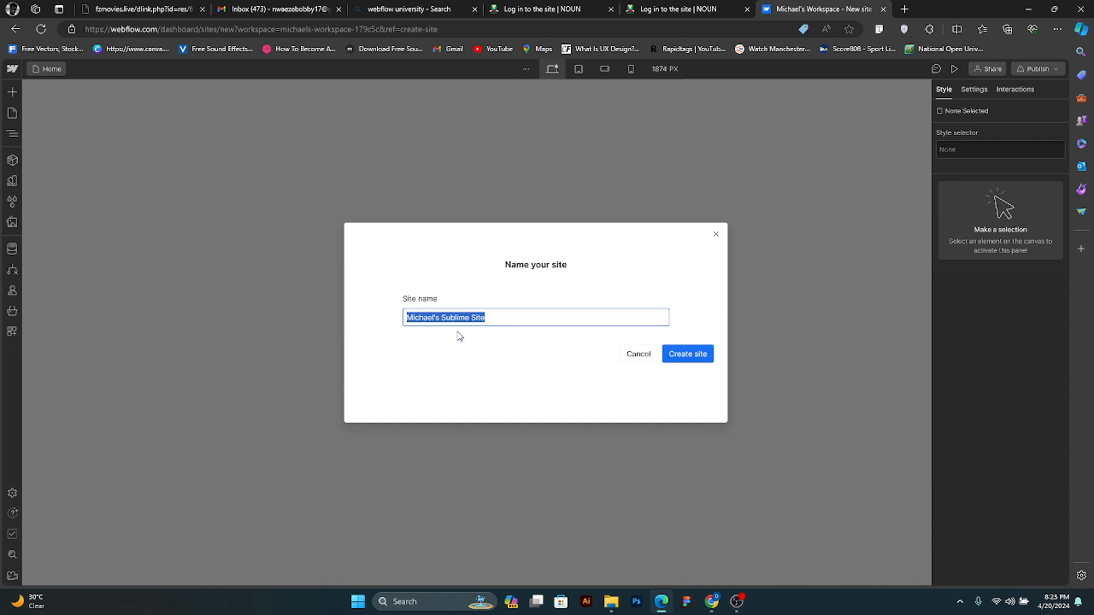
pyautogui.write('sublime')
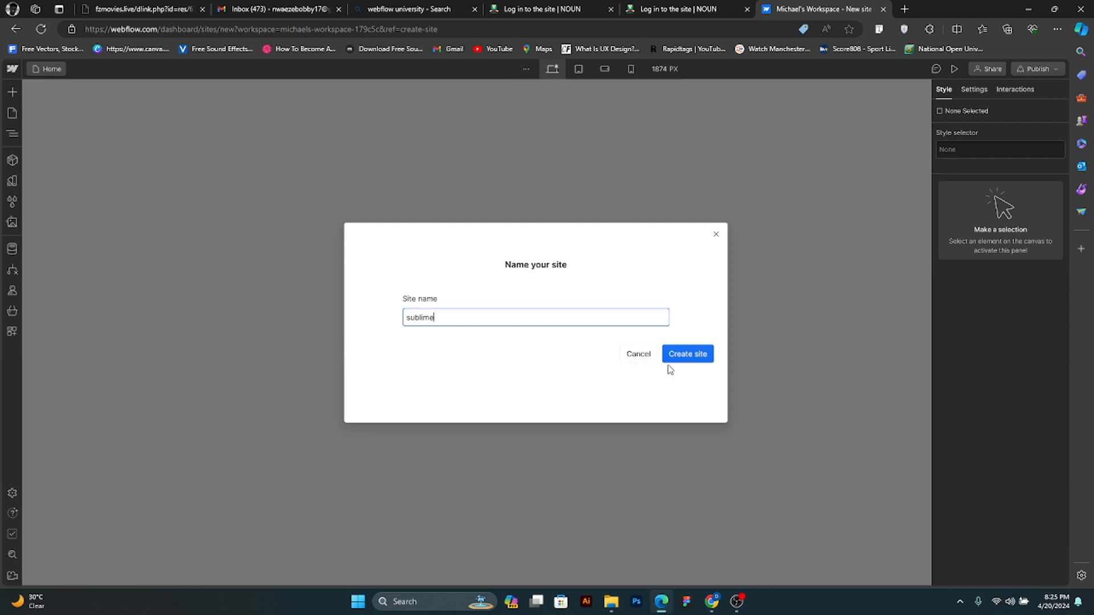
pyautogui.click(679, 355)
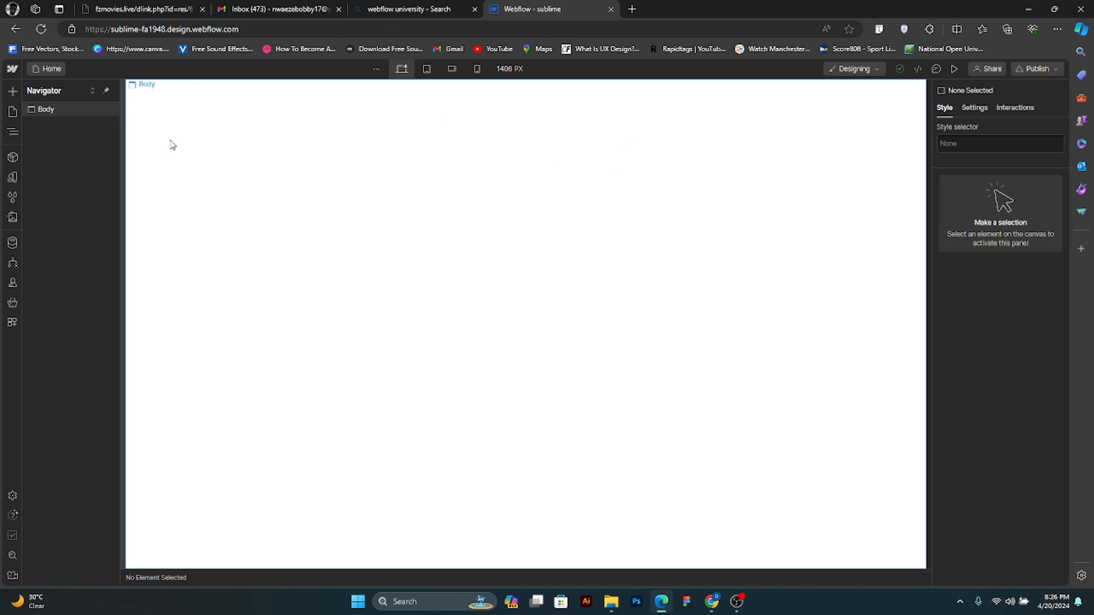
# - Look over the designer's main menu commands, close them, and open the collection of elements that can be added
pyautogui.click(12, 70)
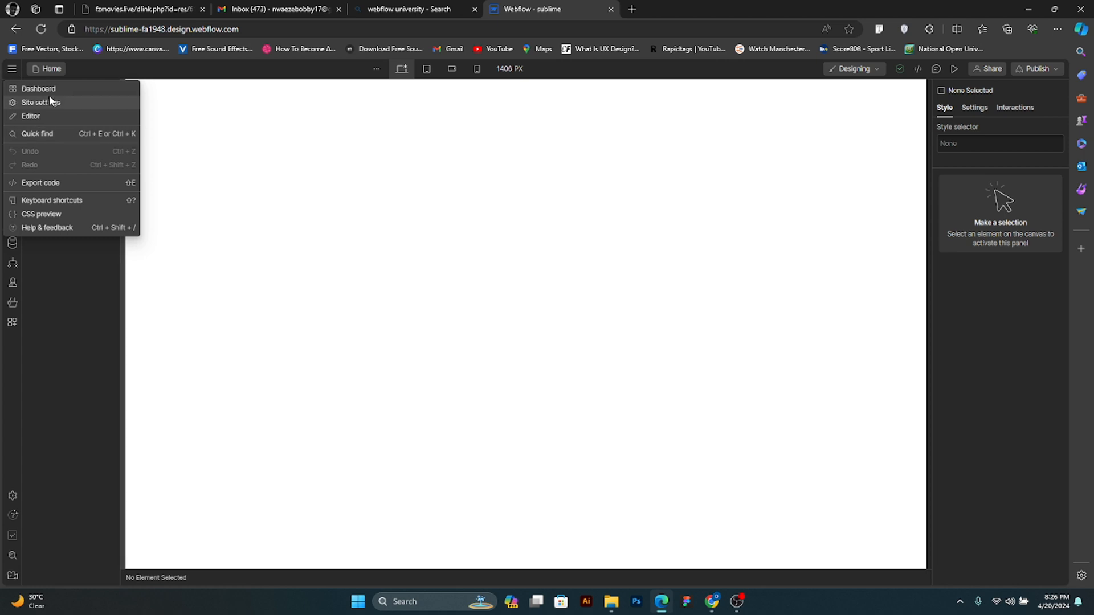
pyautogui.click(81, 264)
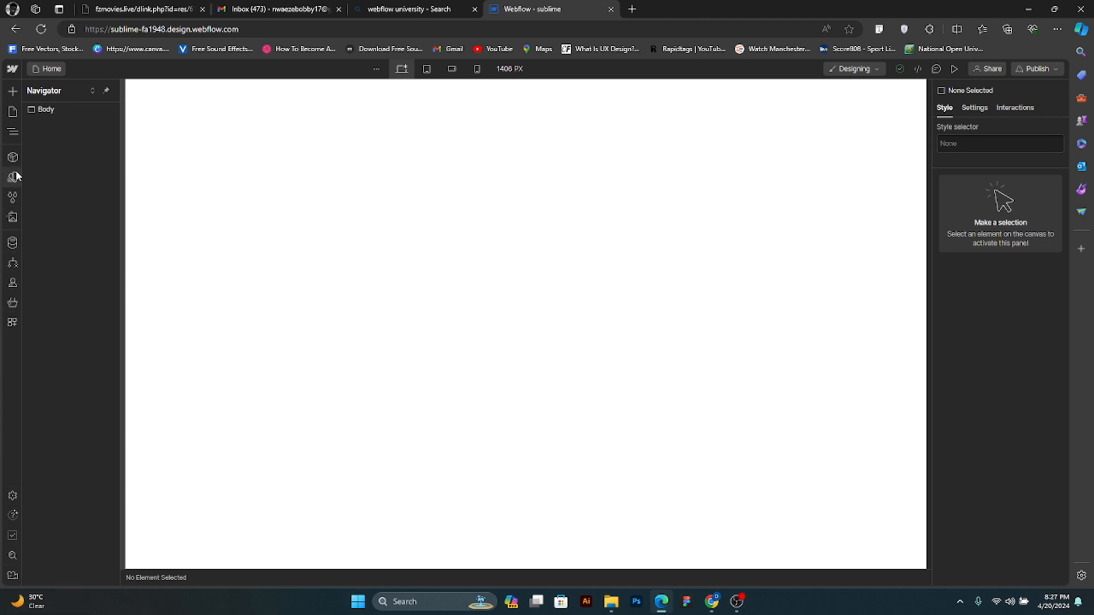
pyautogui.click(8, 93)
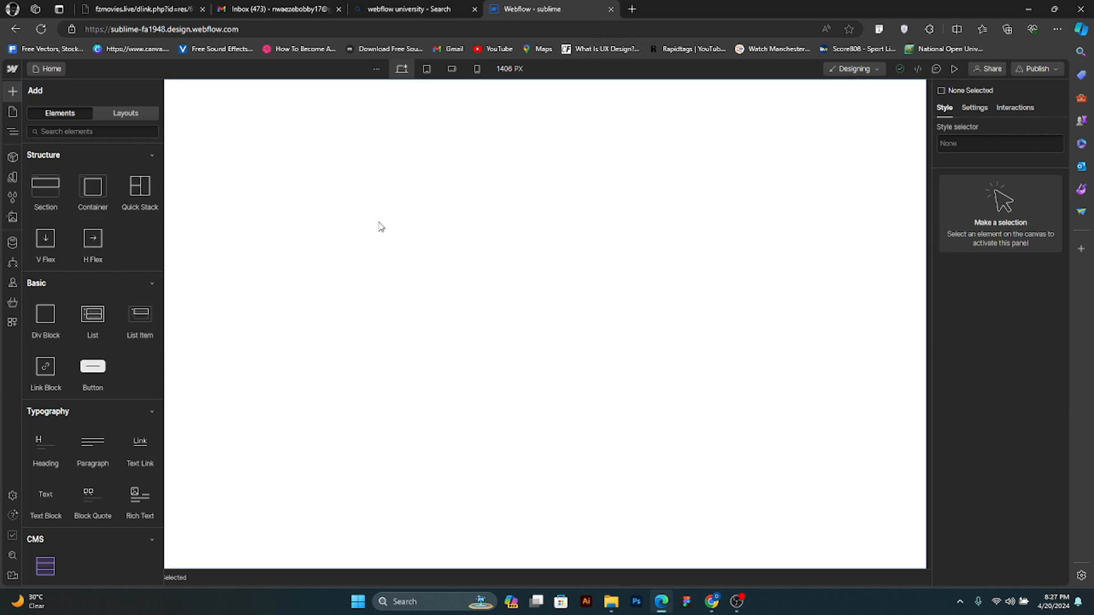
# - Open the Jumia Nigeria site separately, examine how its homepage sections are laid out, and return to the Webflow designer
pyautogui.click(634, 9)
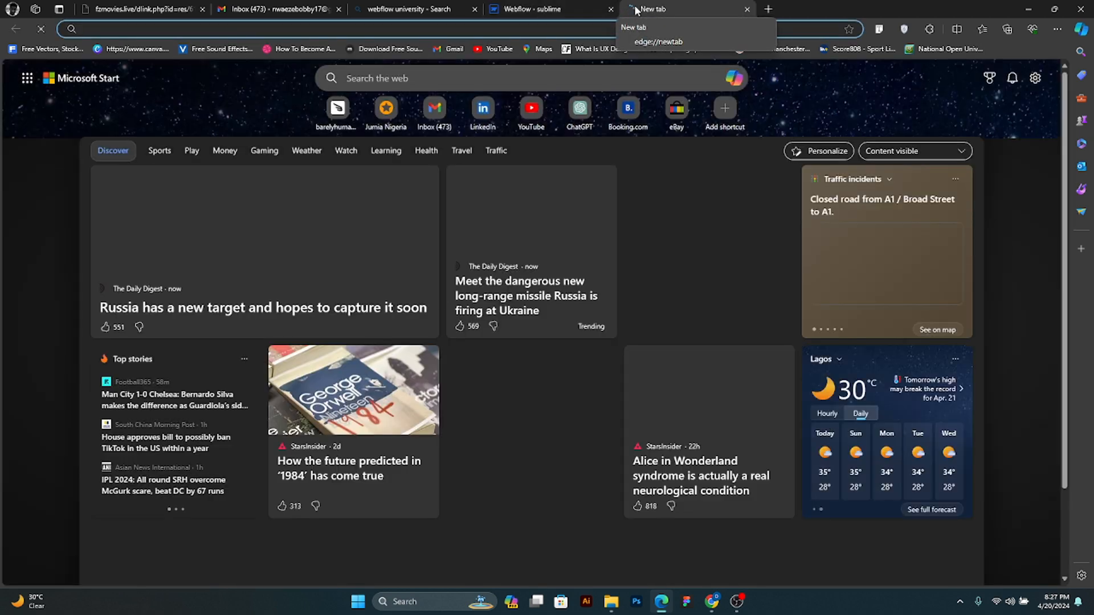
pyautogui.click(402, 114)
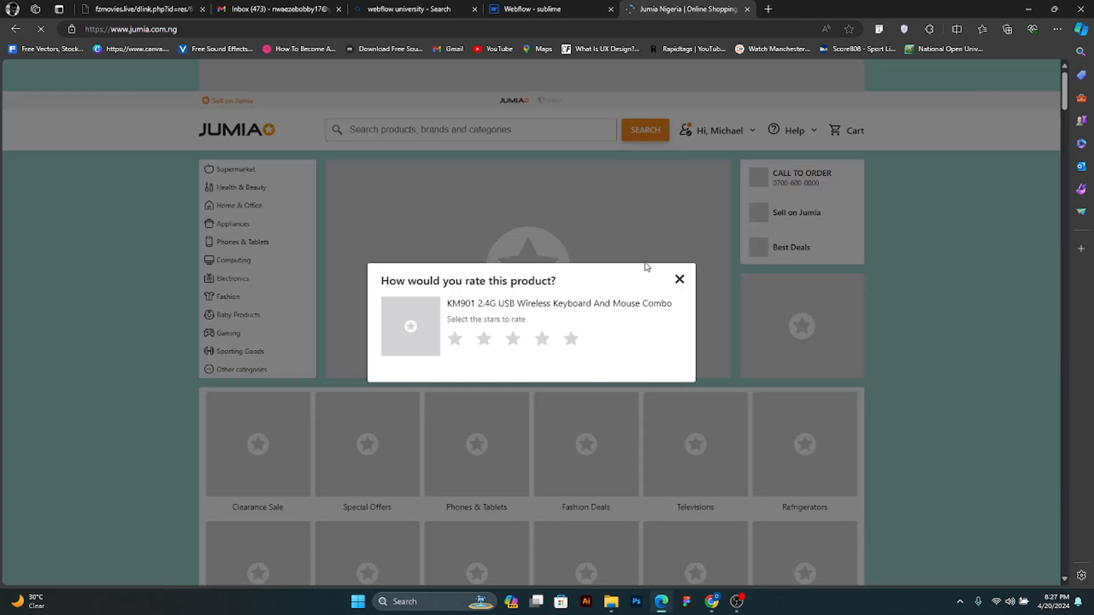
pyautogui.click(678, 281)
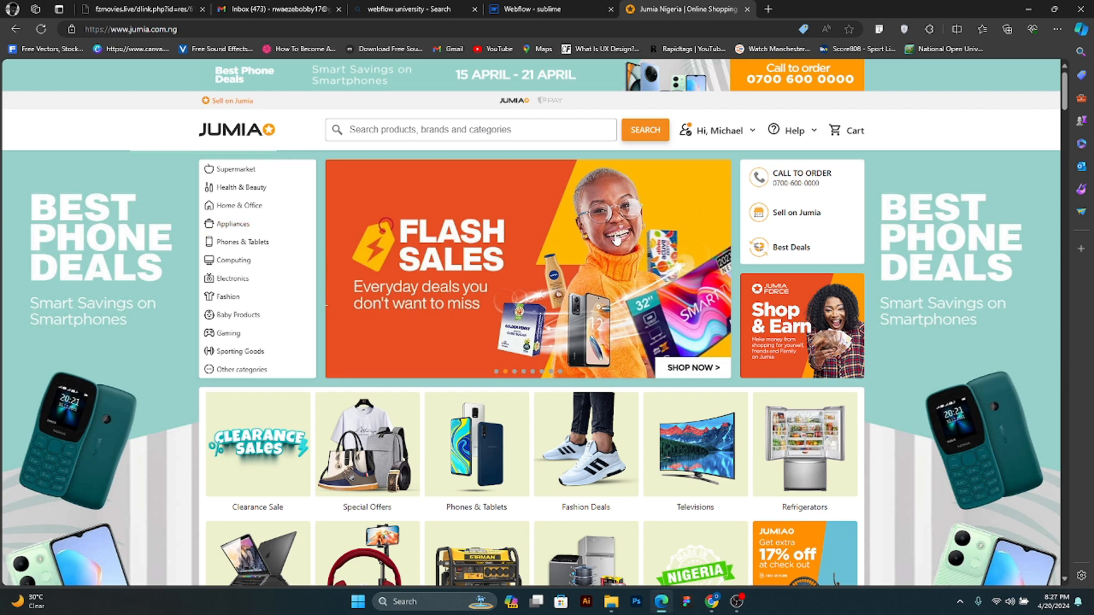
pyautogui.scroll(-3, 899, 343)
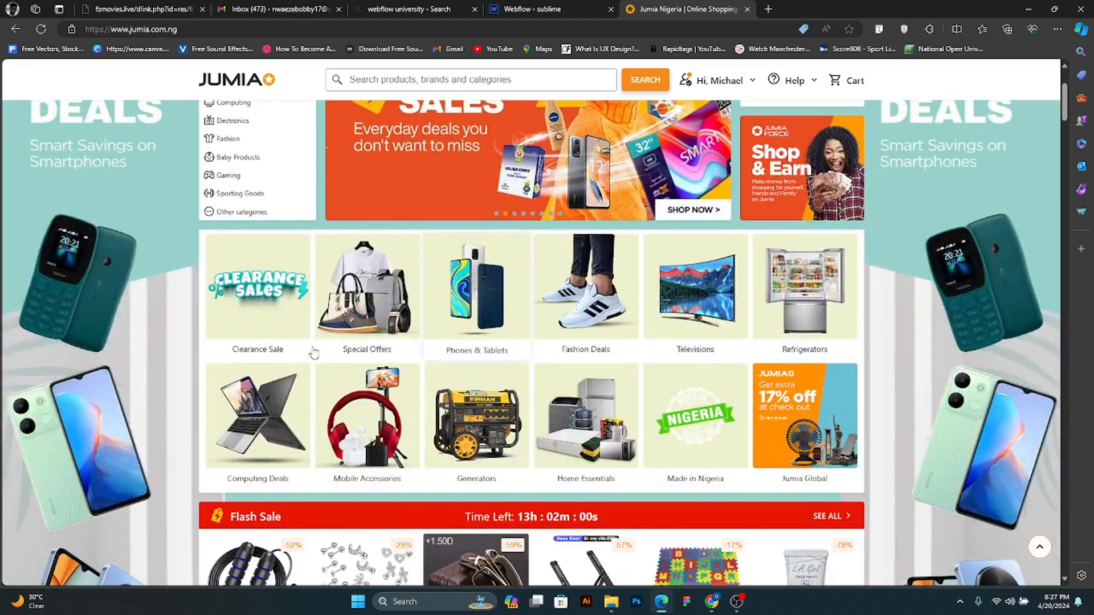
pyautogui.scroll(-3, 899, 343)
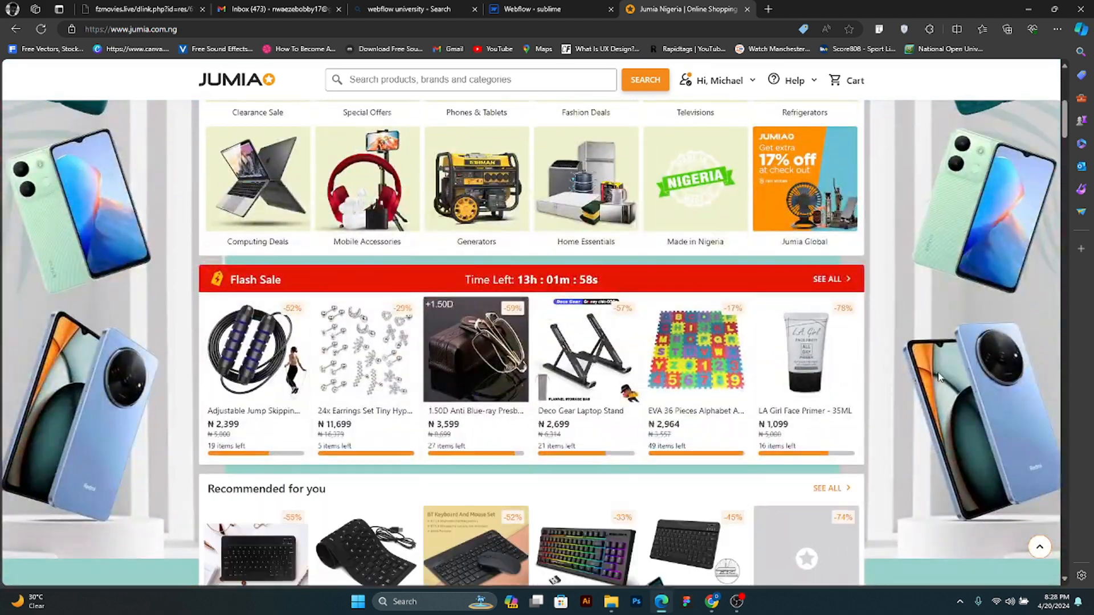
pyautogui.scroll(-3, 899, 343)
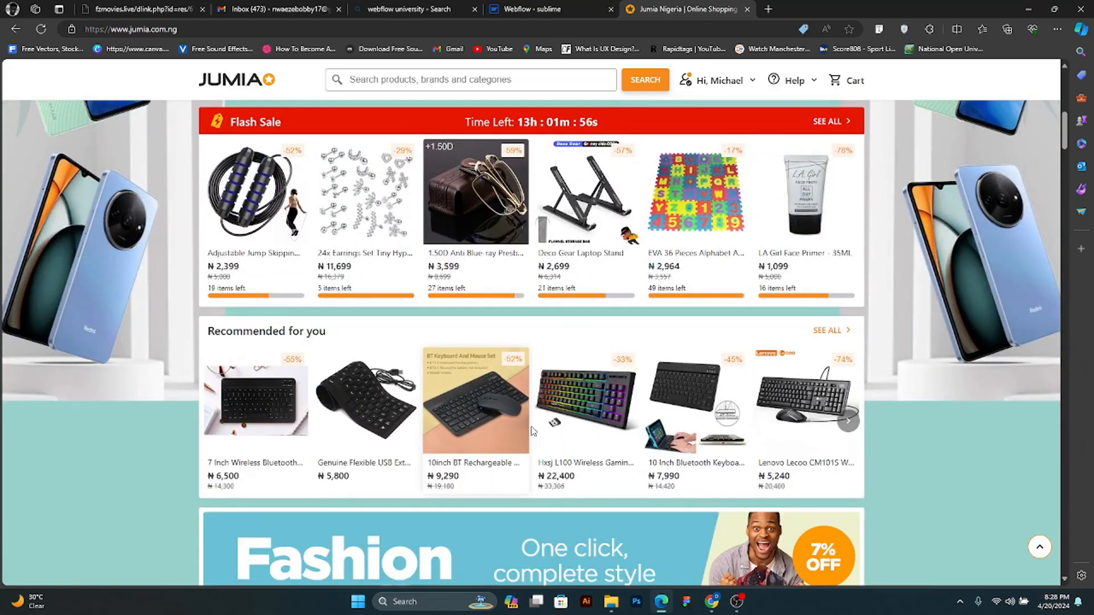
pyautogui.scroll(10, 484, 370)
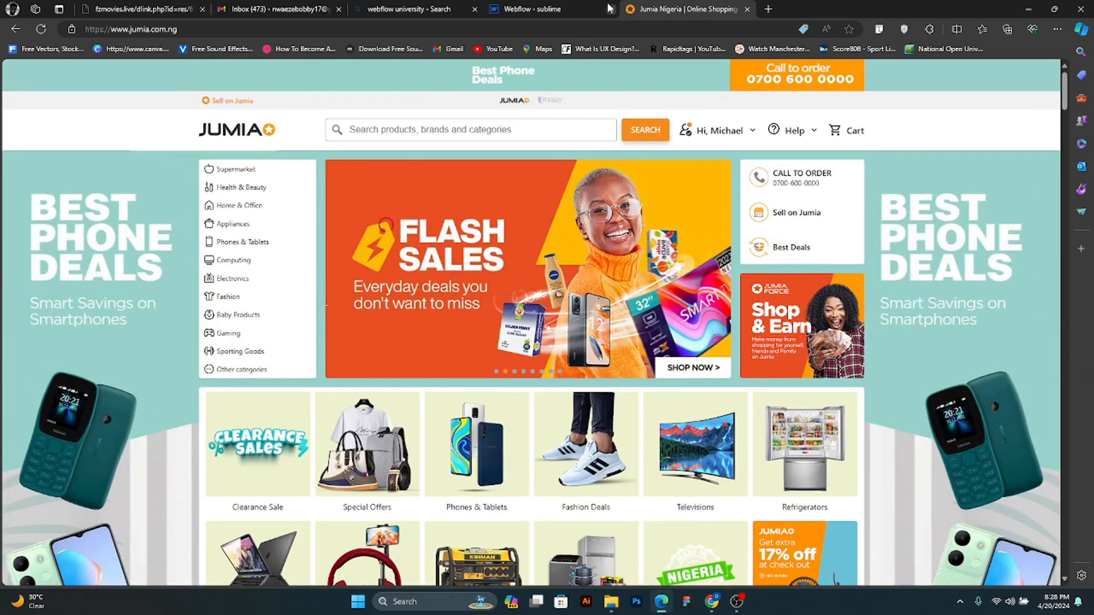
pyautogui.click(536, 7)
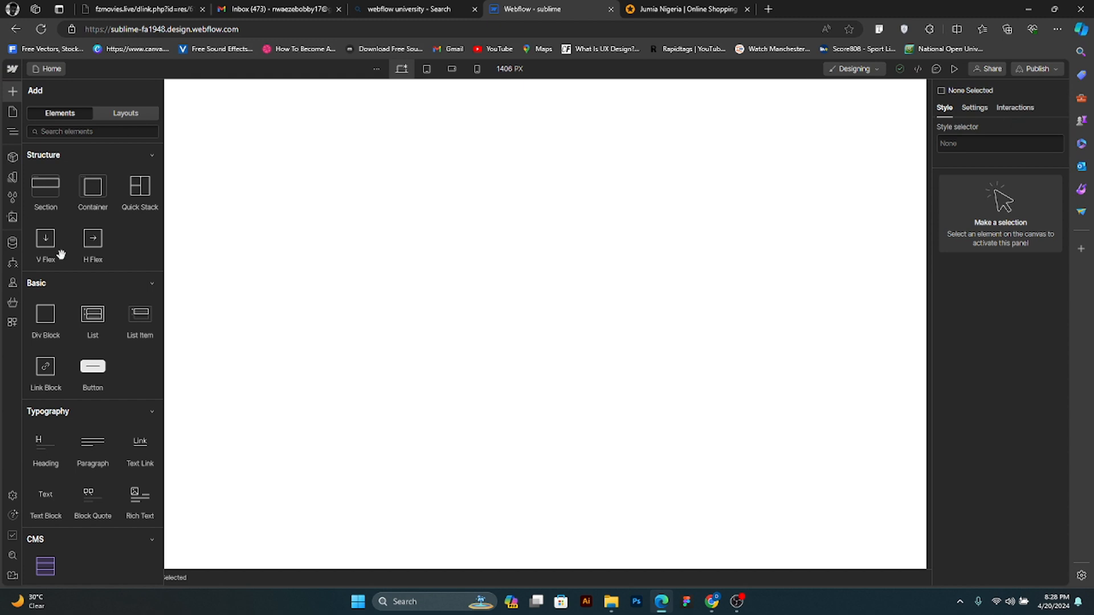
# - Examine the available elements from Structure and Basic through Typography, CMS, Media, Forms and Advanced, and dismiss the chat notification
pyautogui.click(119, 130)
pyautogui.scroll(-1, 139, 245)
pyautogui.scroll(-2, 119, 251)
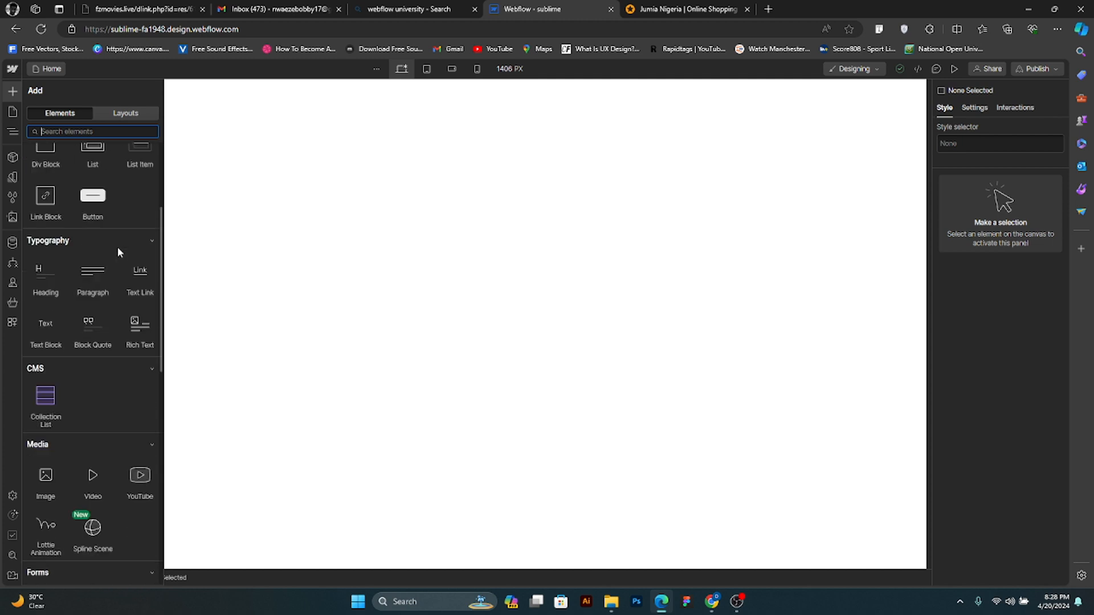
pyautogui.scroll(3, 117, 247)
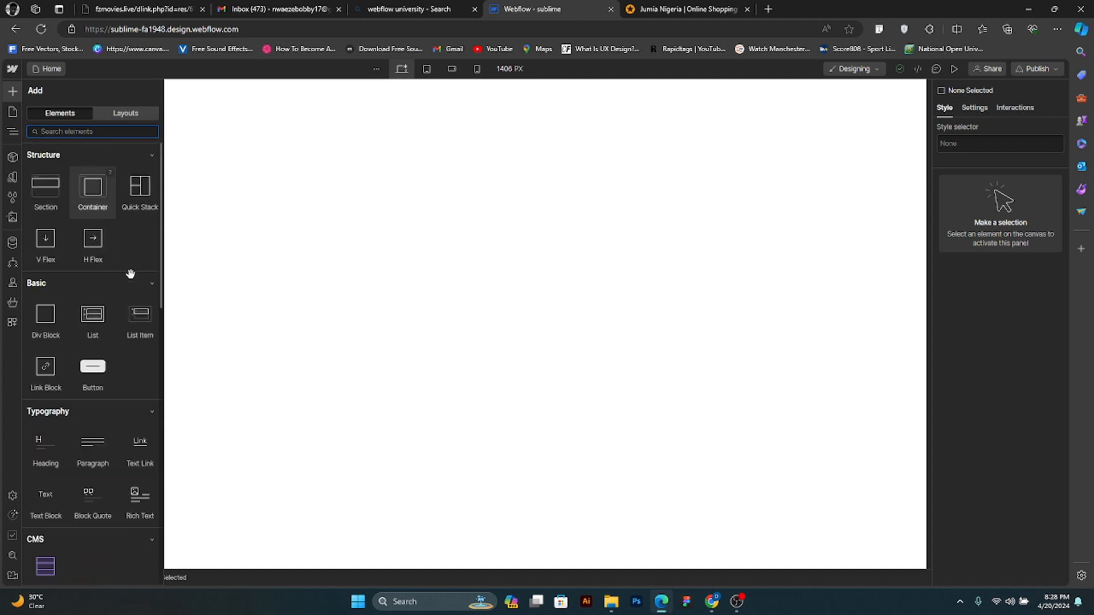
pyautogui.click(134, 261)
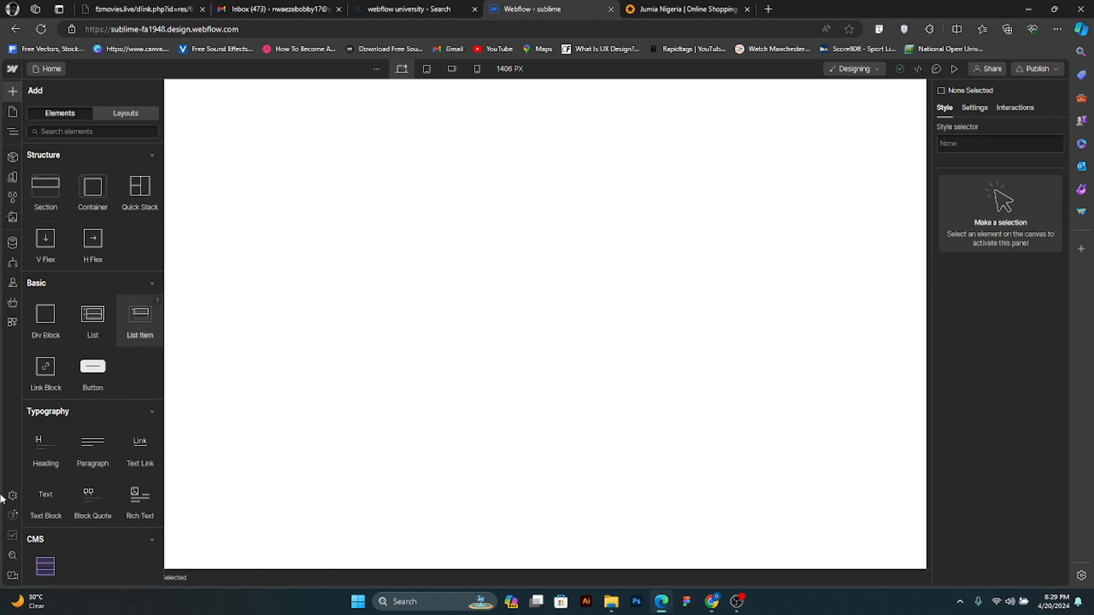
pyautogui.scroll(-2, 105, 466)
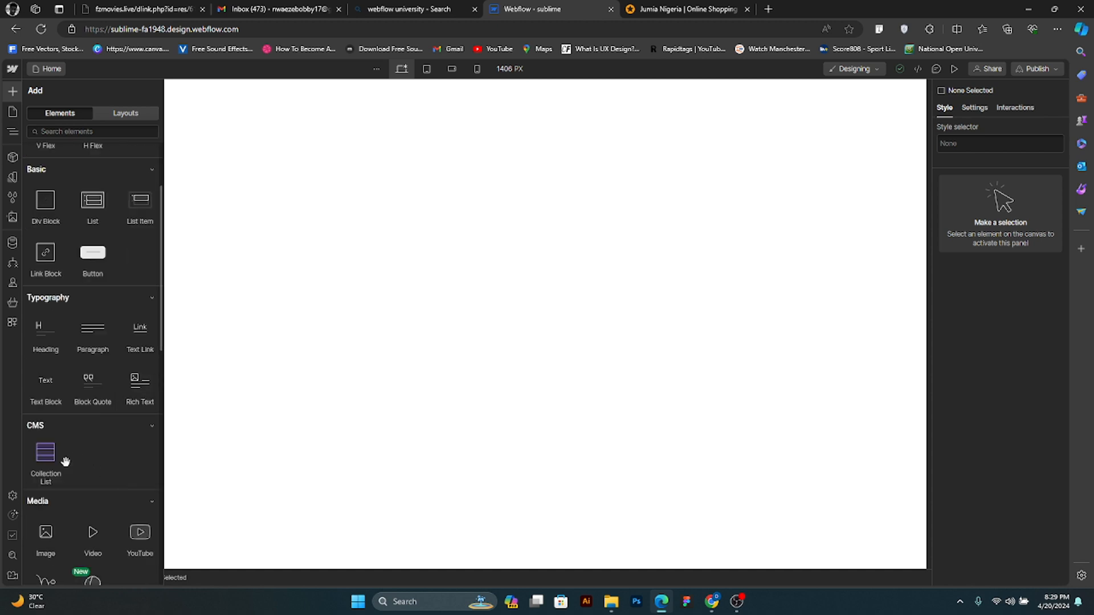
pyautogui.scroll(-2, 65, 461)
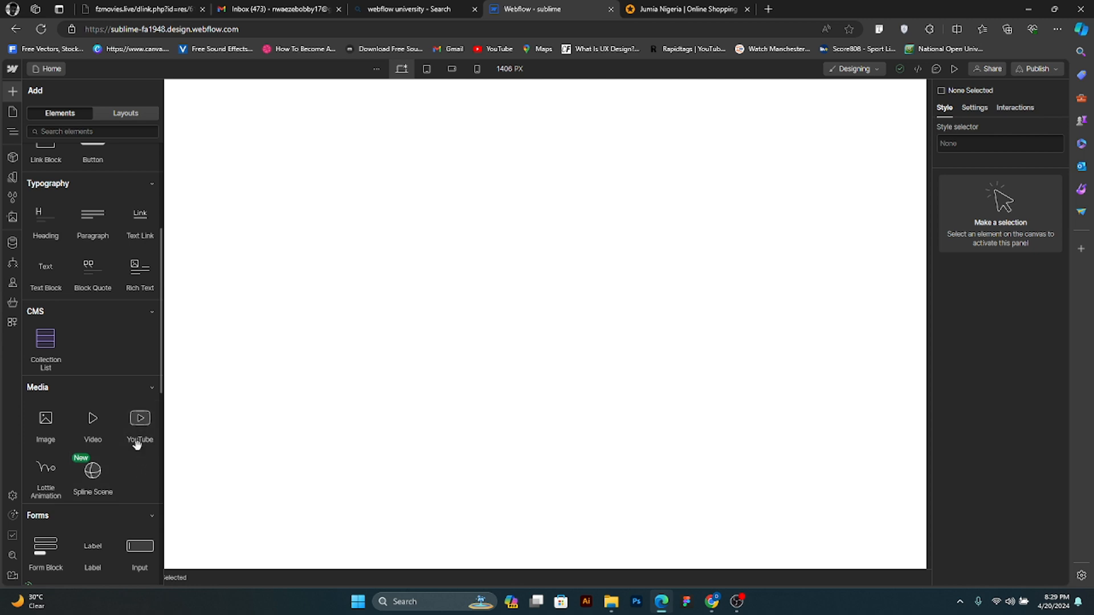
pyautogui.scroll(-1, 73, 519)
pyautogui.scroll(-1, 73, 519)
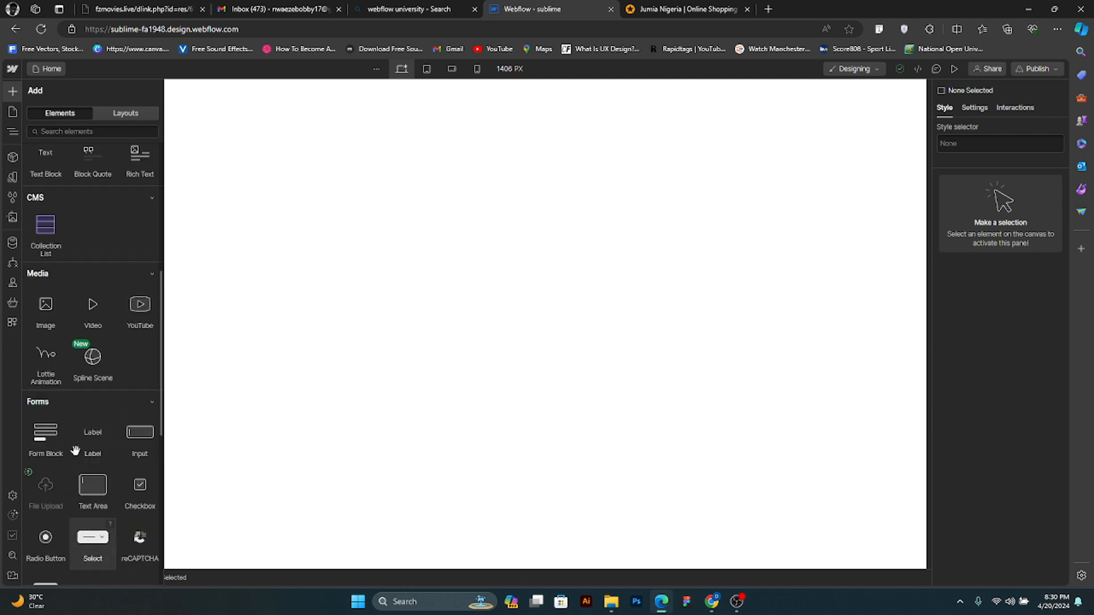
pyautogui.scroll(-3, 95, 527)
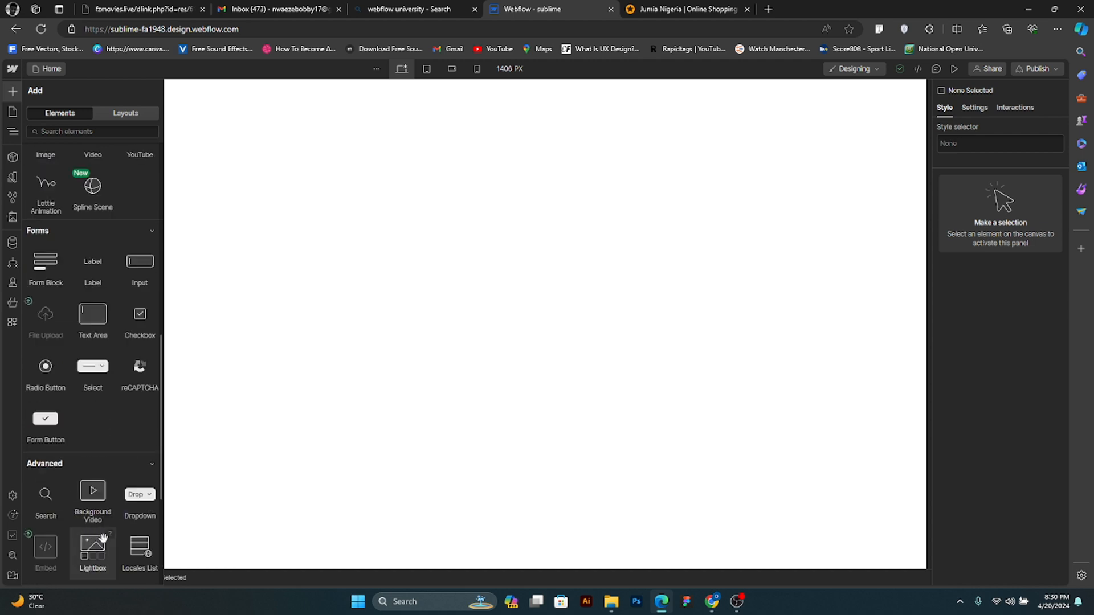
pyautogui.scroll(-4, 97, 530)
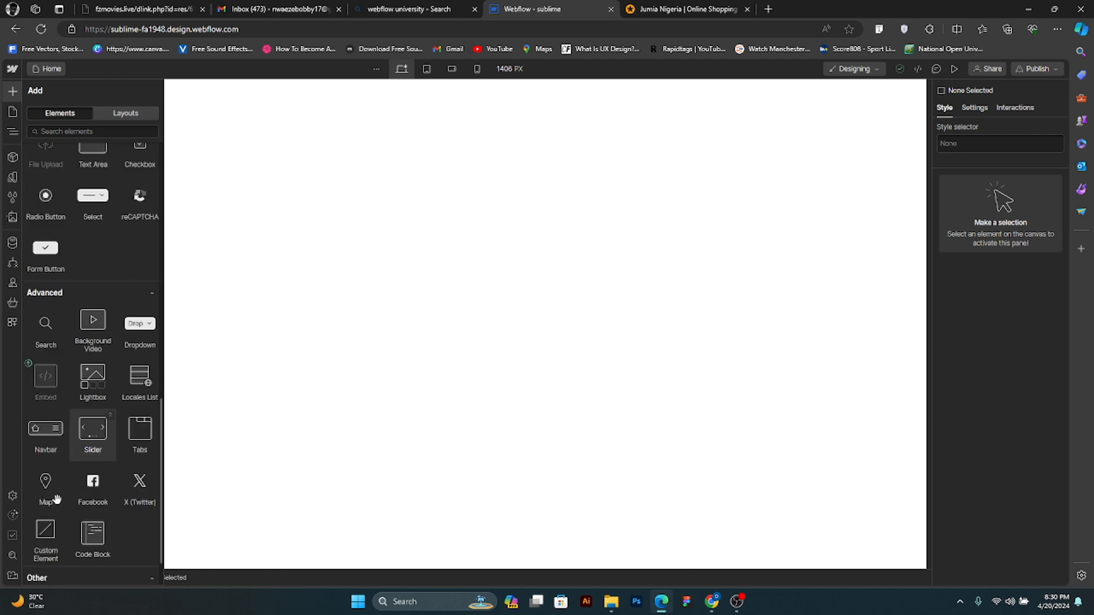
pyautogui.scroll(9, 94, 504)
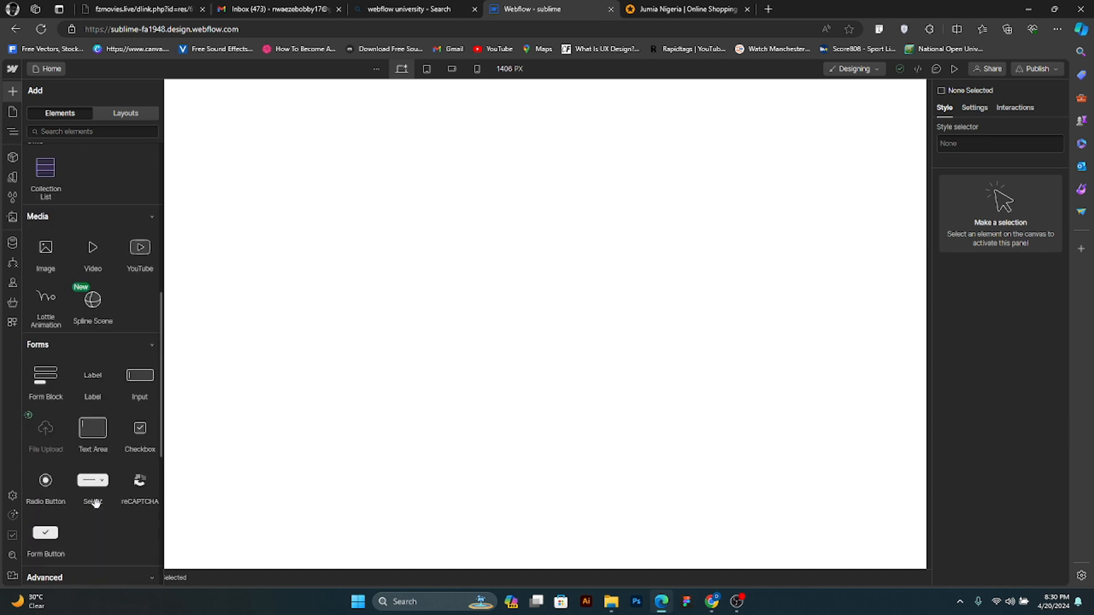
pyautogui.scroll(4, 106, 473)
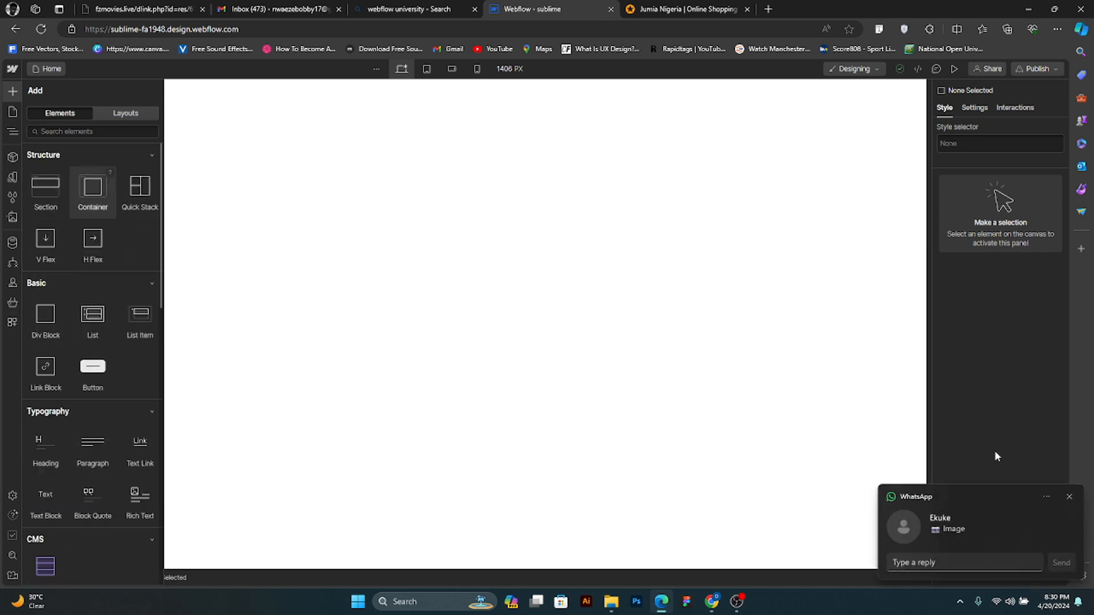
pyautogui.click(1071, 497)
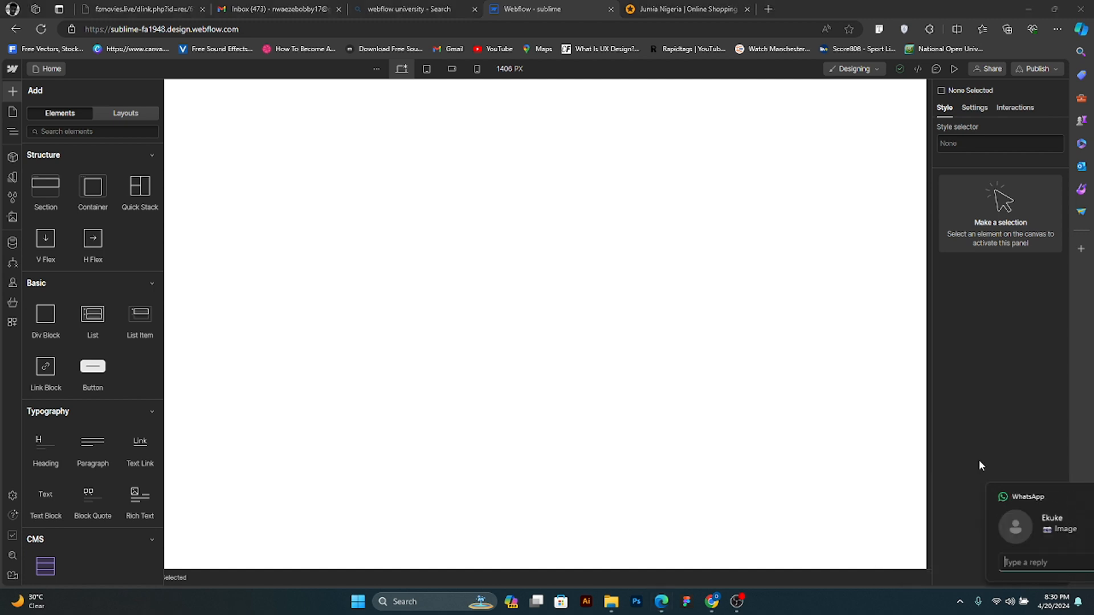
# - Search the prebuilt layouts for "nav" and preview the Starter library's navbar variants, dismissing the chat notifications
pyautogui.click(118, 114)
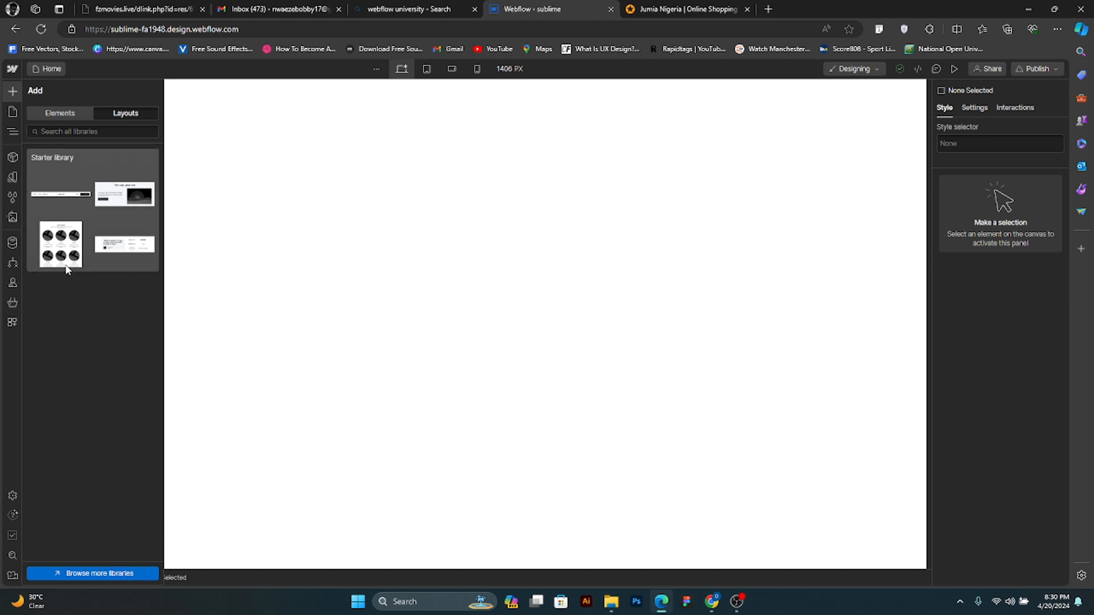
pyautogui.click(96, 134)
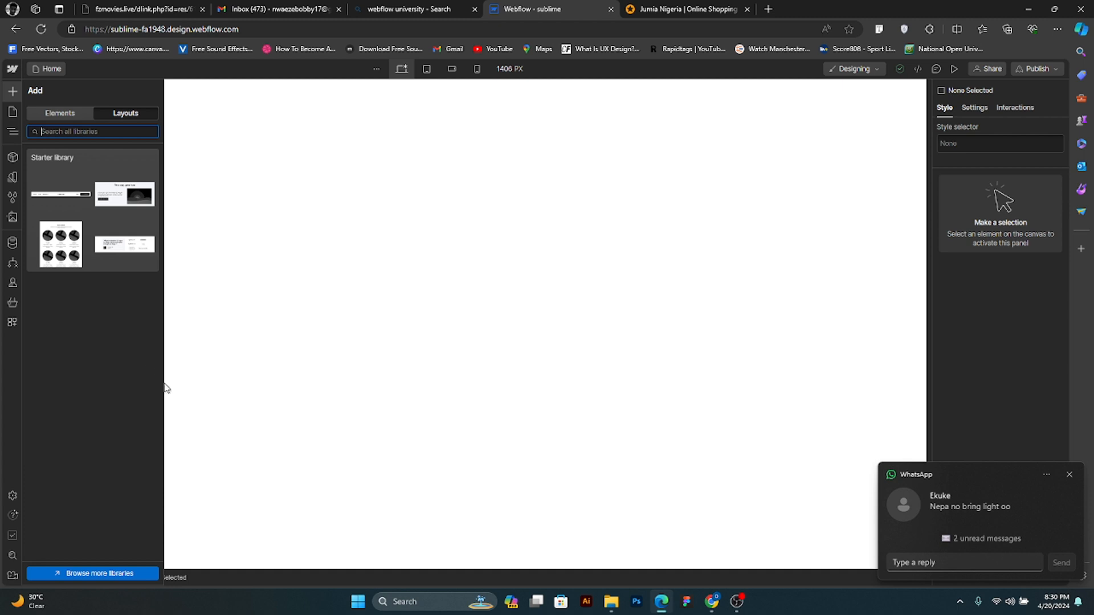
pyautogui.click(1069, 475)
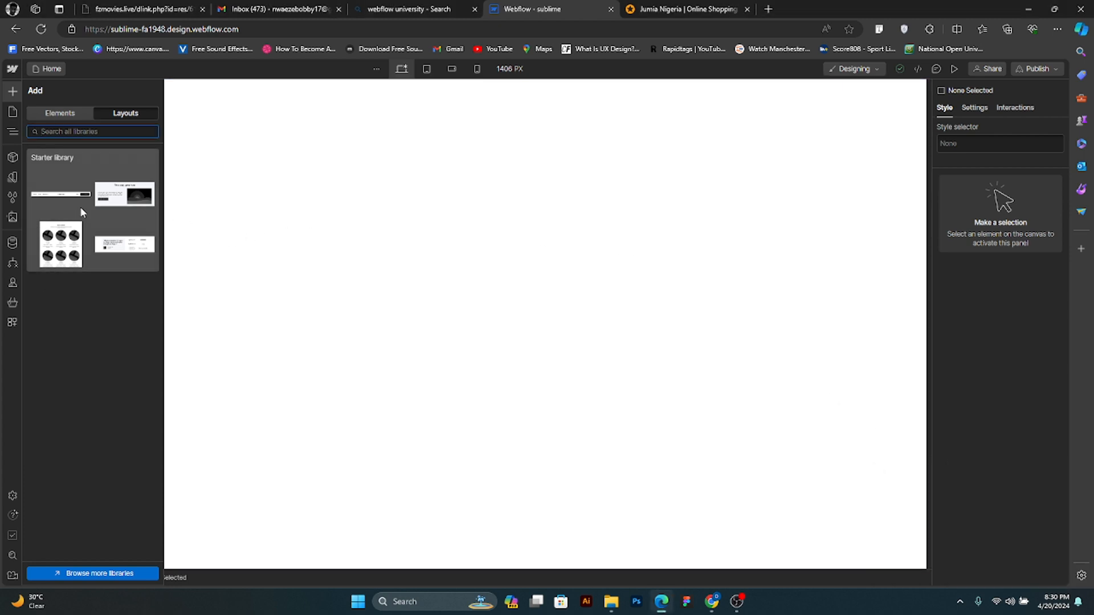
pyautogui.write('nav')
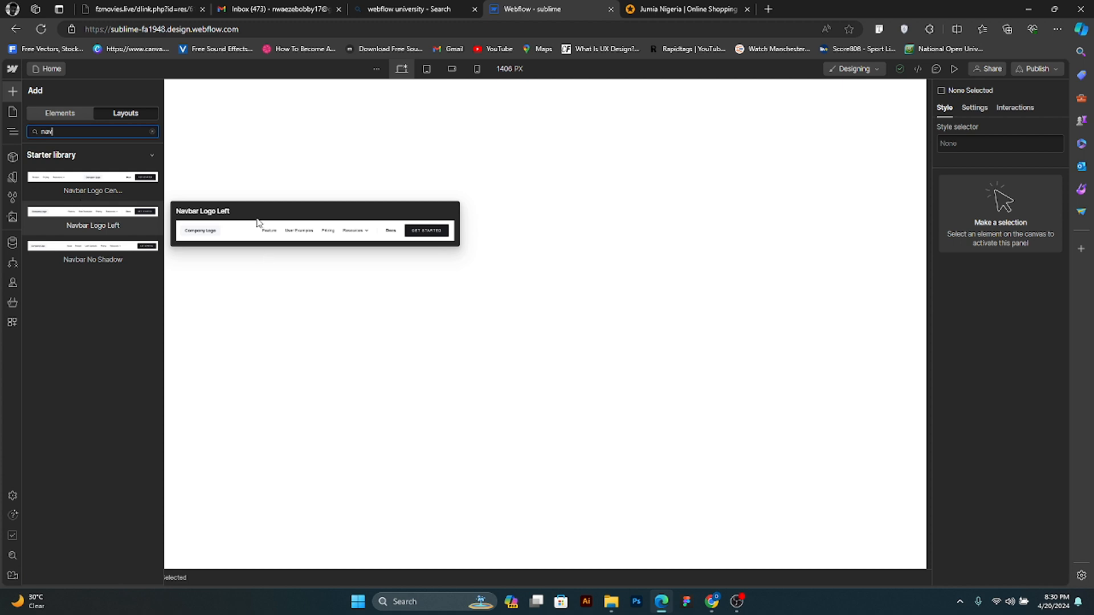
pyautogui.moveTo(91, 199)
pyautogui.moveTo(116, 256)
pyautogui.moveTo(101, 217)
pyautogui.moveTo(85, 169)
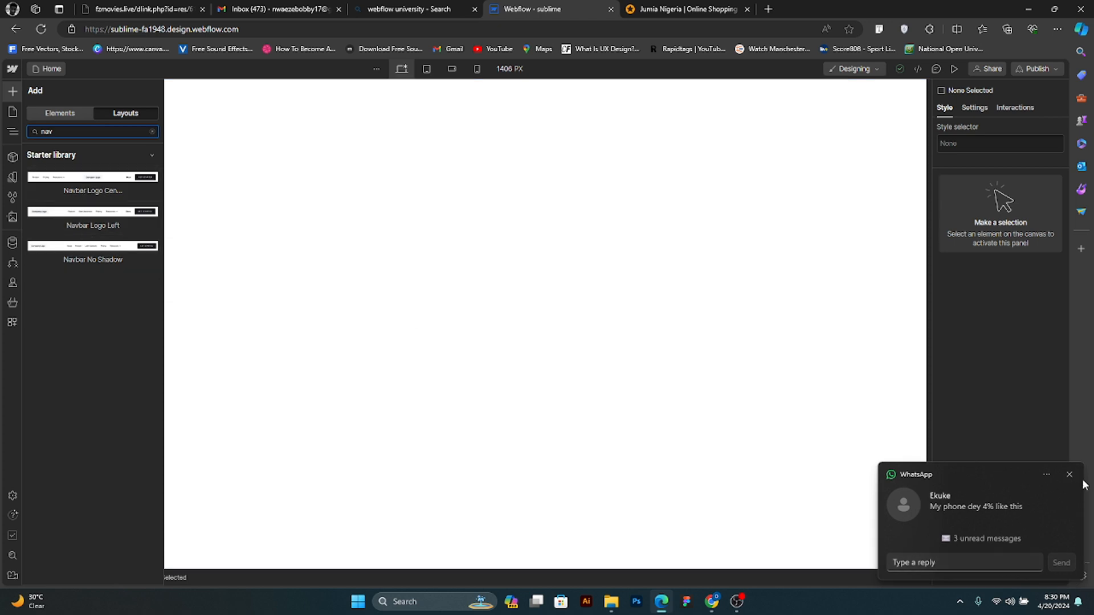
pyautogui.click(1070, 476)
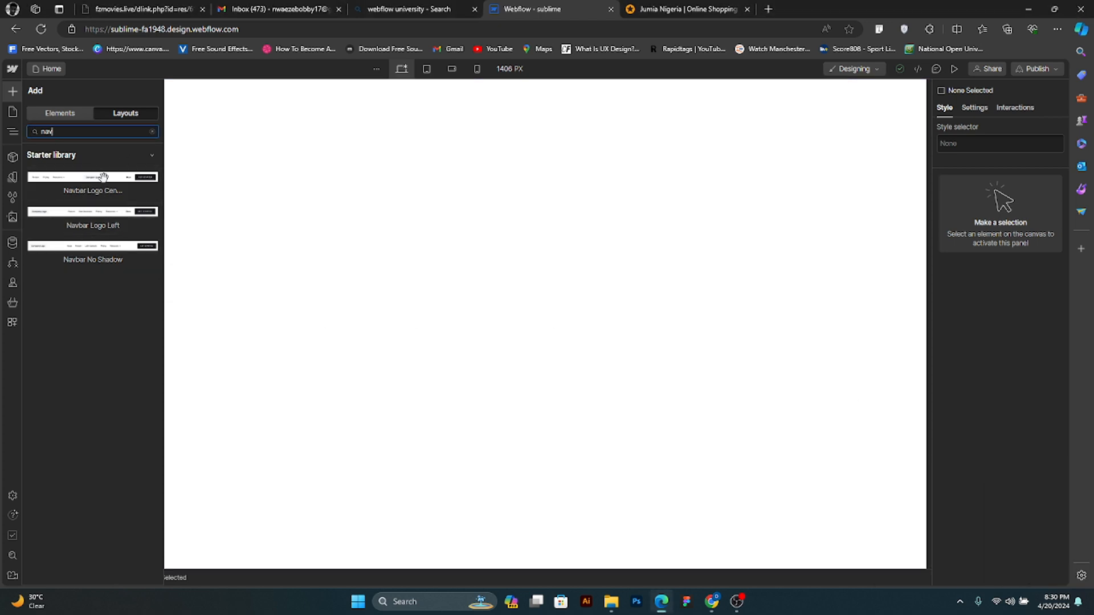
# - Add the Starter library's Navbar Logo Center layout to the top of the blank page
pyautogui.moveTo(102, 175)
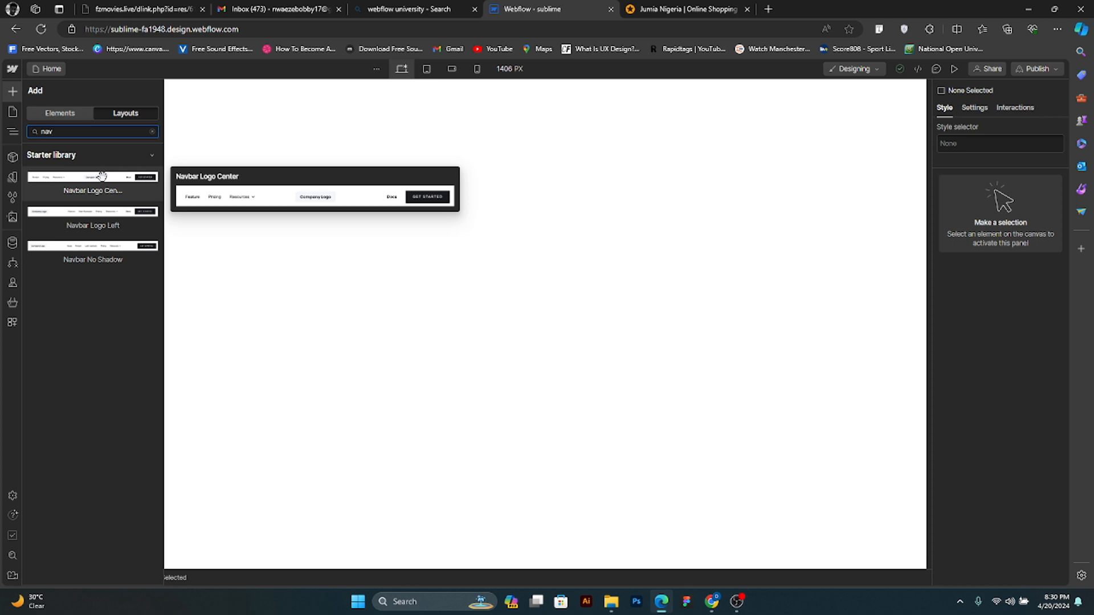
pyautogui.moveTo(102, 175); pyautogui.dragTo(352, 158)
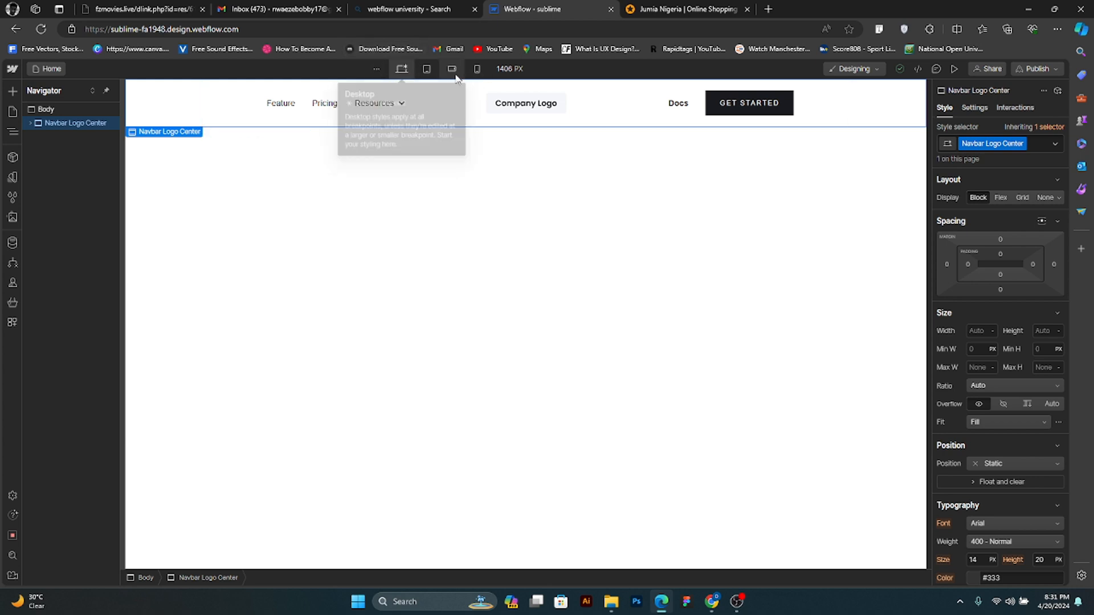
# - Check how the navbar adapts at the tablet and mobile breakpoints, comparing mobile portrait with desktop, and return to the desktop view
pyautogui.click(426, 72)
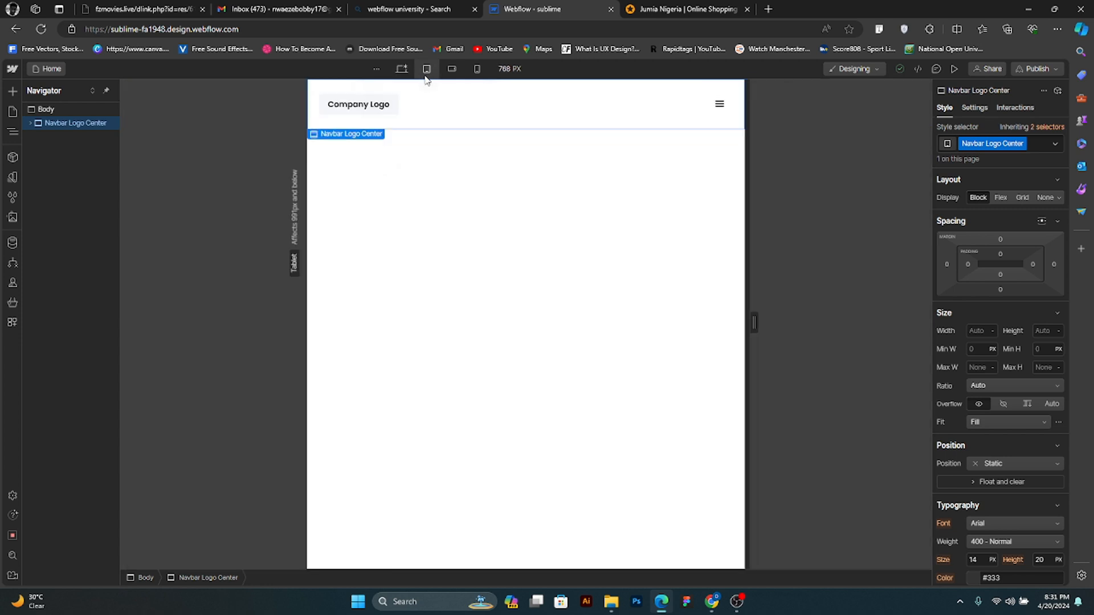
pyautogui.click(453, 73)
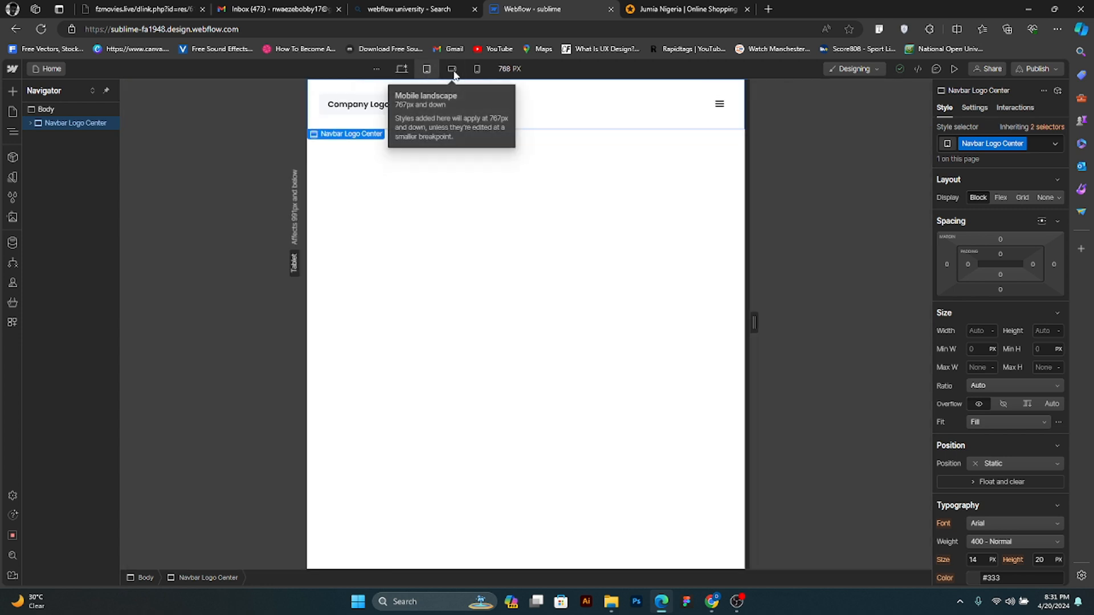
pyautogui.click(478, 70)
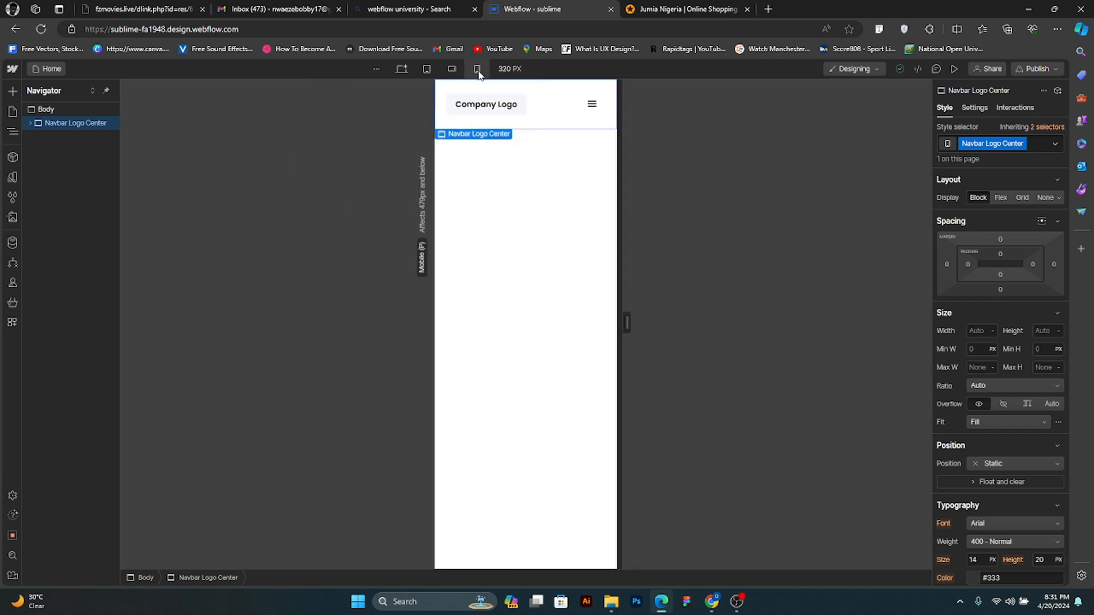
pyautogui.click(400, 70)
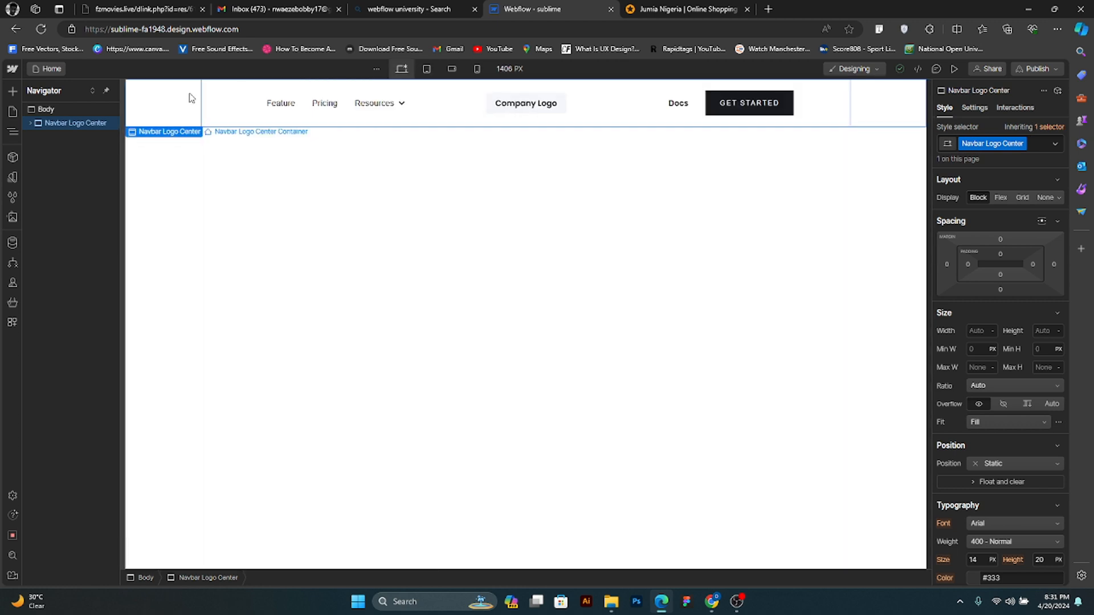
pyautogui.click(476, 69)
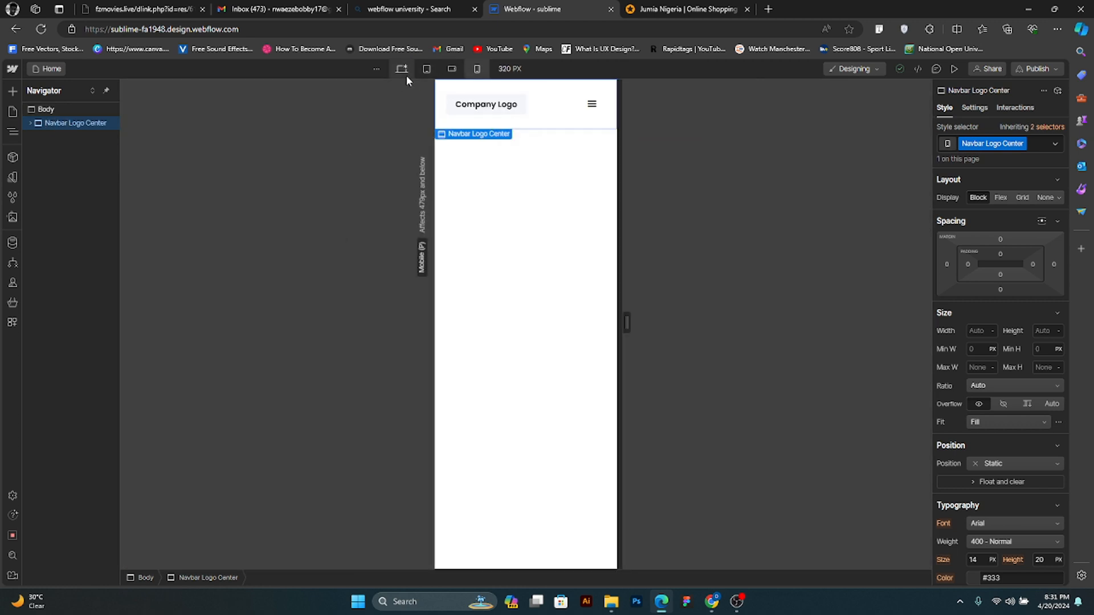
pyautogui.click(405, 75)
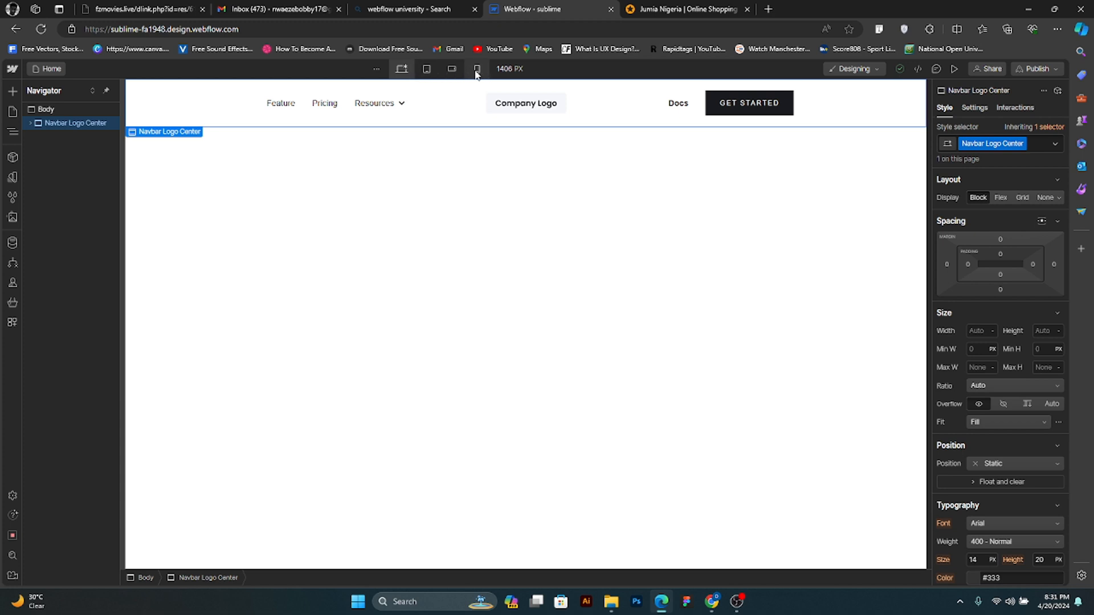
# - Try to place a Button from the Basic elements in the navbar
pyautogui.click(15, 90)
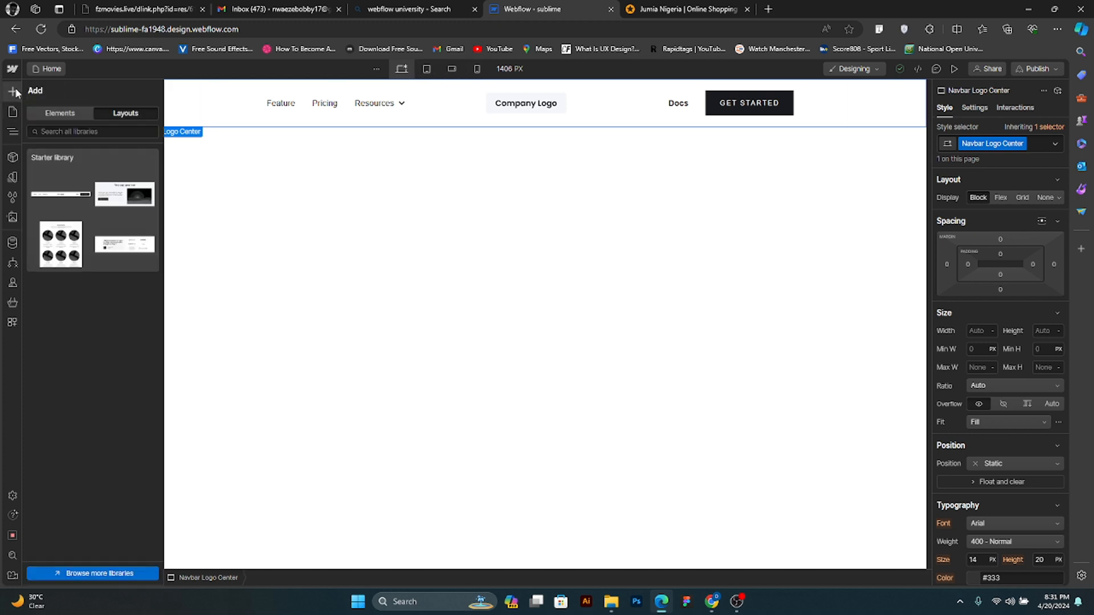
pyautogui.click(72, 116)
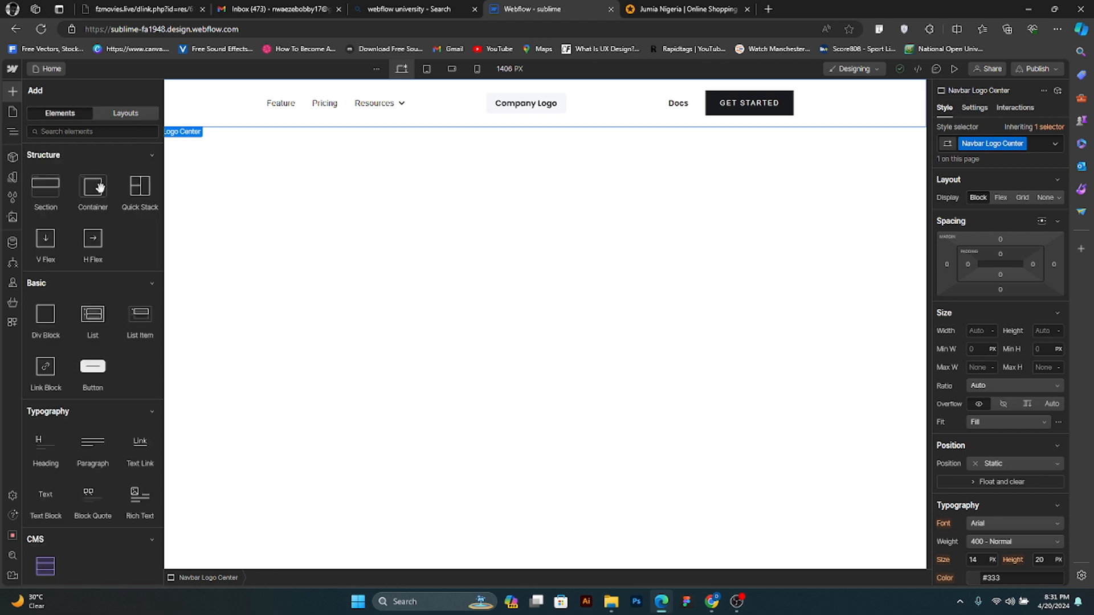
pyautogui.moveTo(105, 383); pyautogui.dragTo(460, 87)
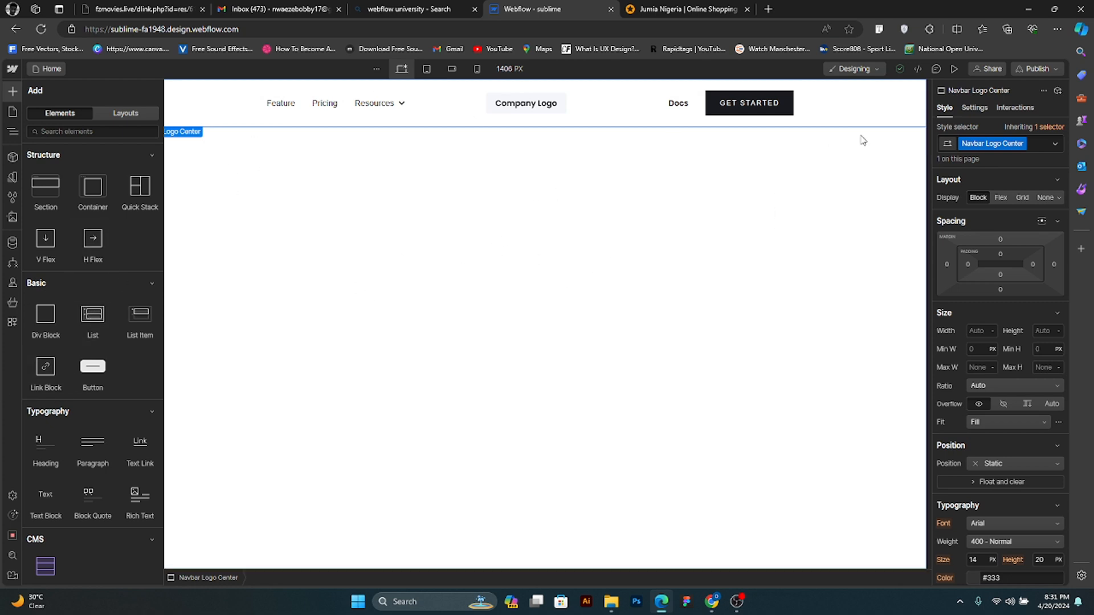
pyautogui.press('z')
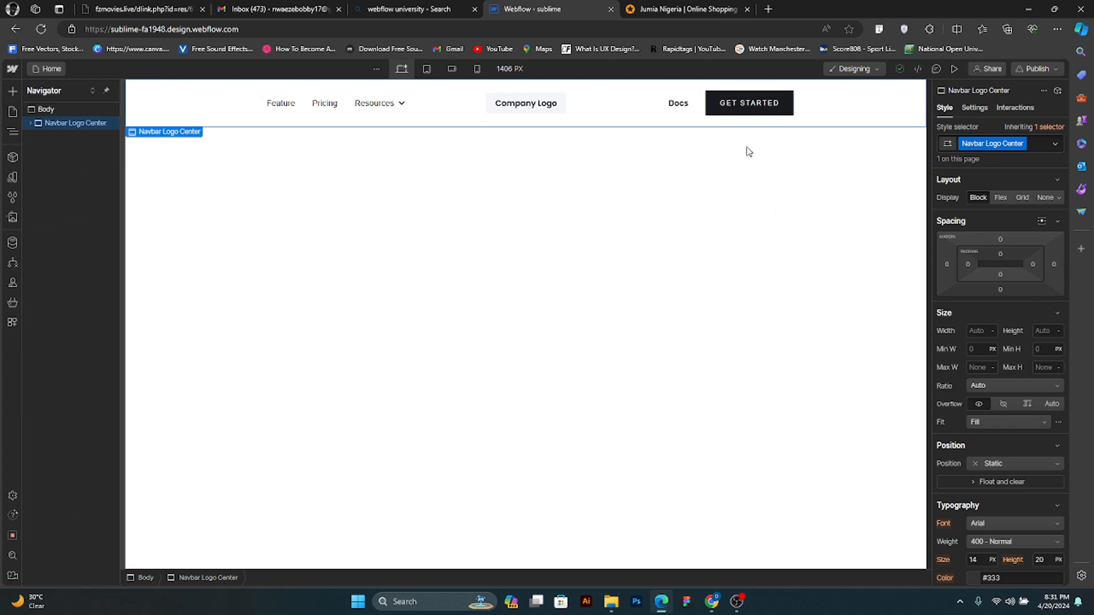
# - Search the prebuilt layouts for "ga" and "hero", browse the Starter library's hero variants, and clear the search
pyautogui.click(226, 110)
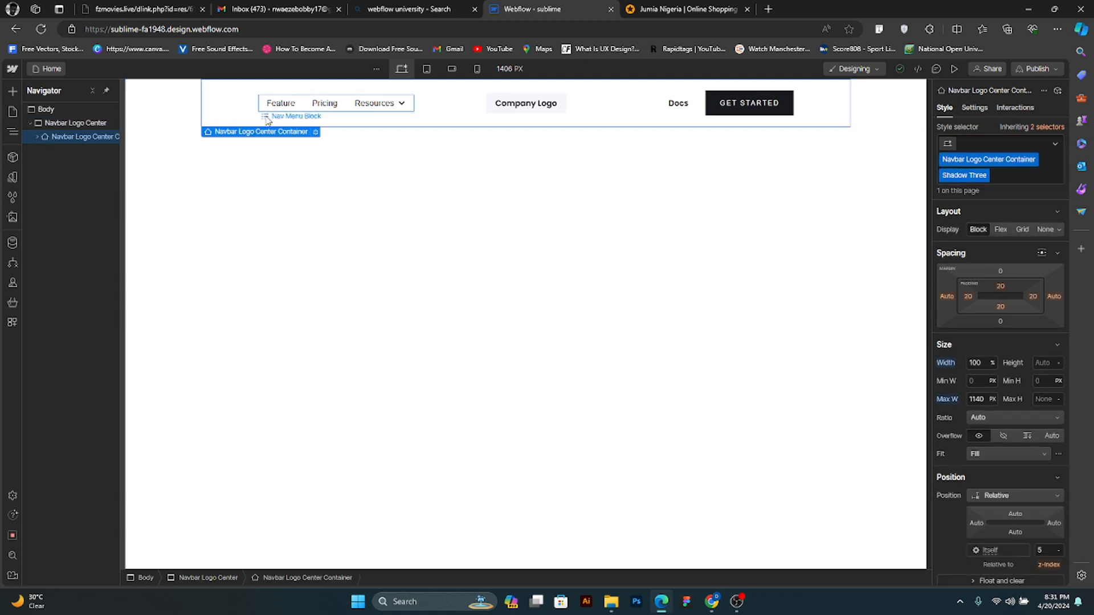
pyautogui.click(11, 96)
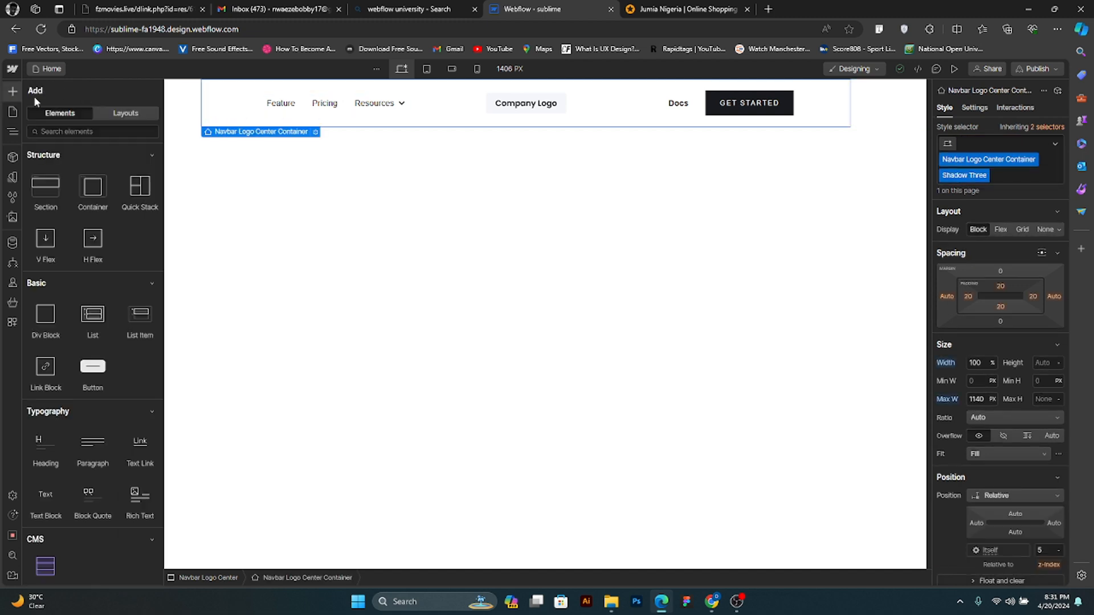
pyautogui.click(119, 114)
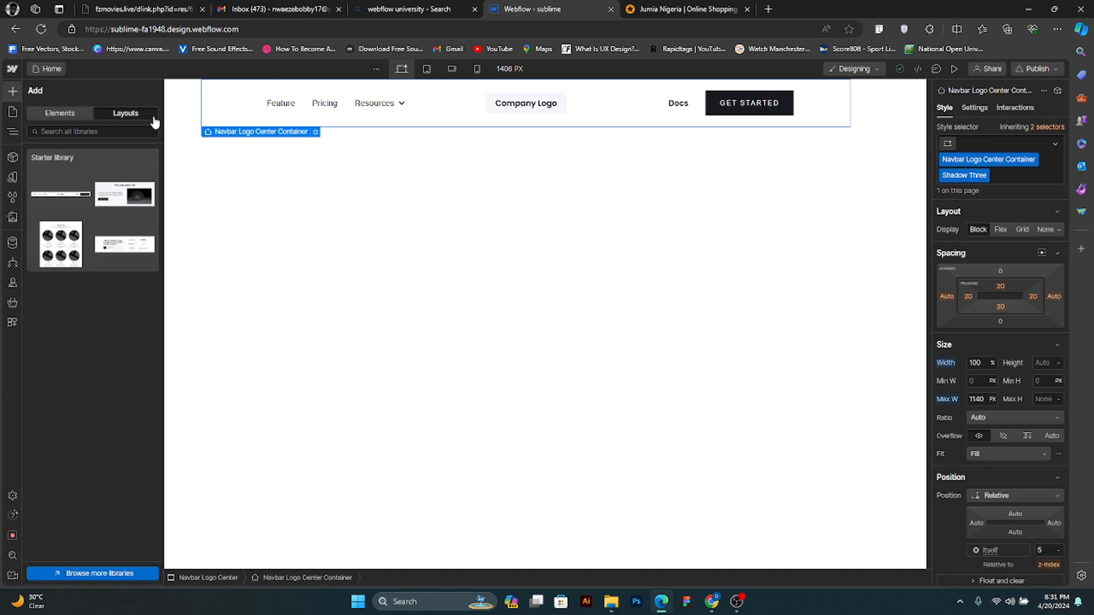
pyautogui.click(104, 132)
pyautogui.write('ga')
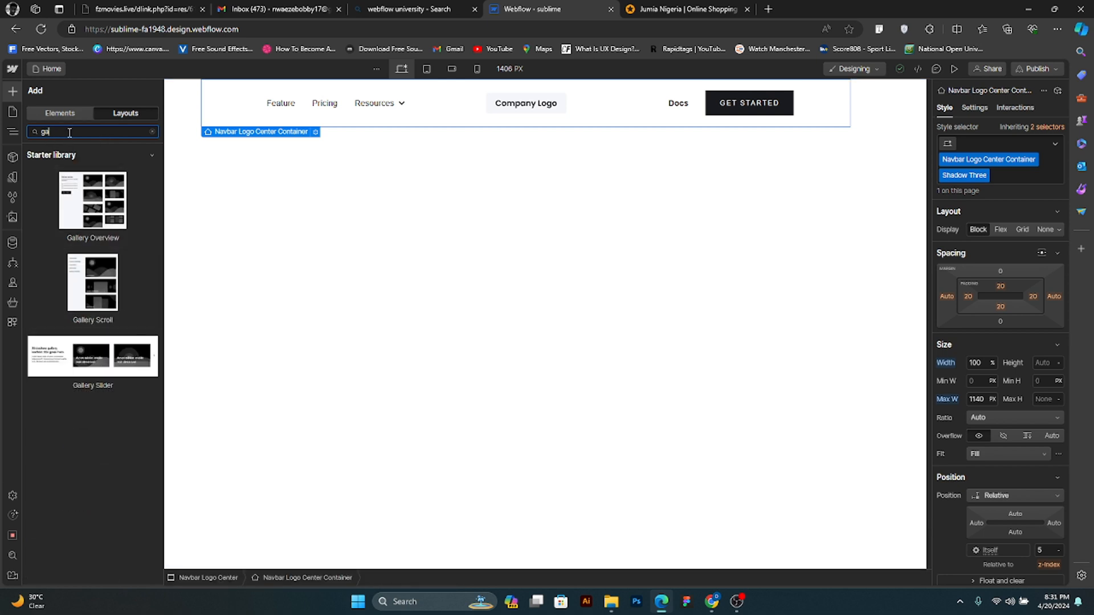
pyautogui.write('hero')
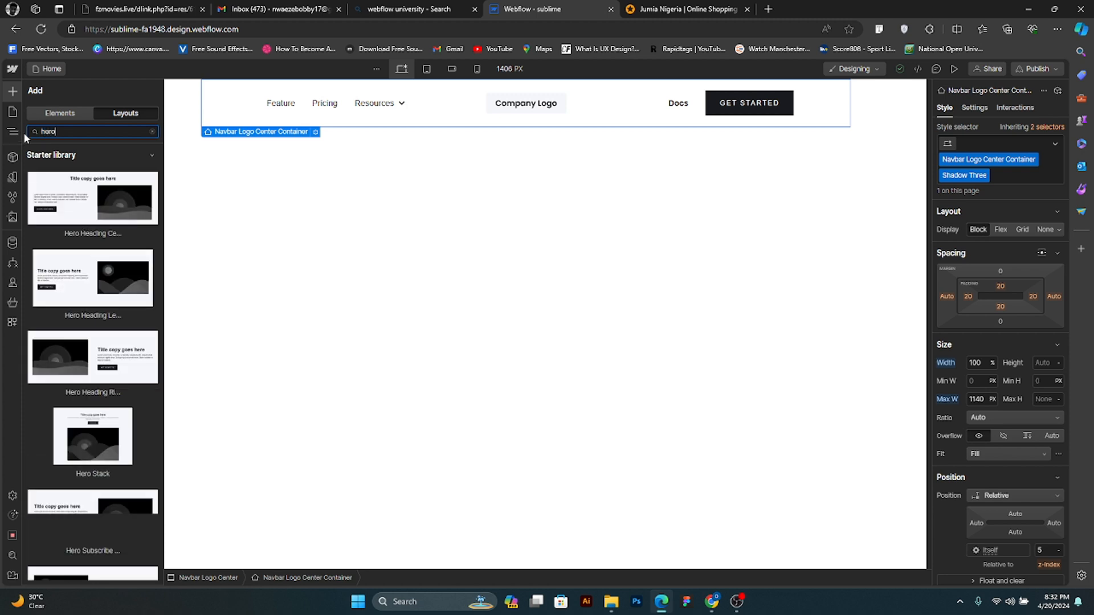
pyautogui.scroll(-2, 91, 342)
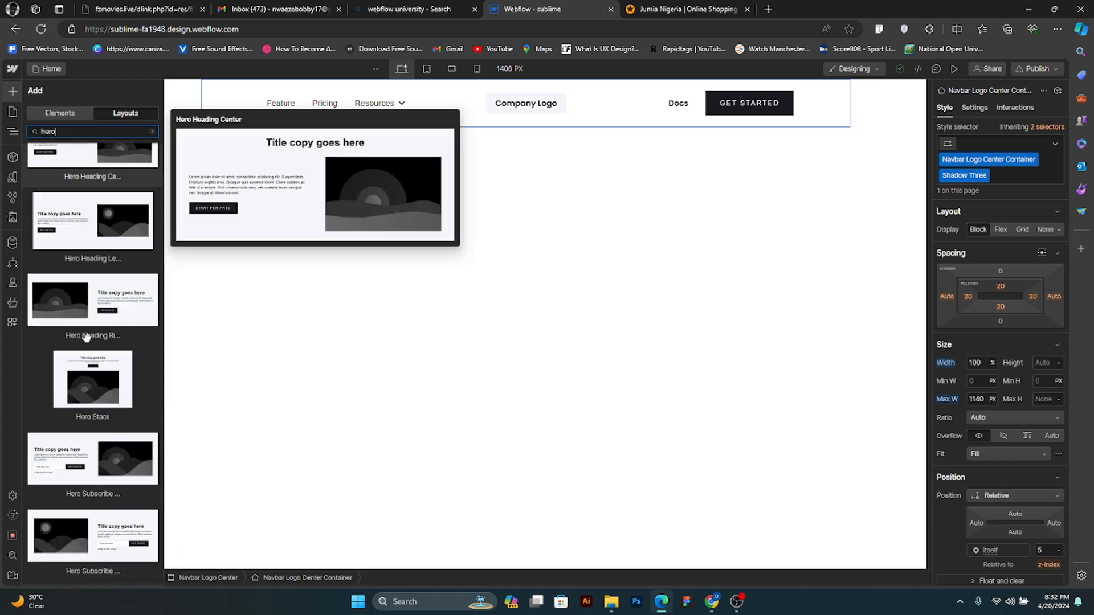
pyautogui.scroll(3, 91, 342)
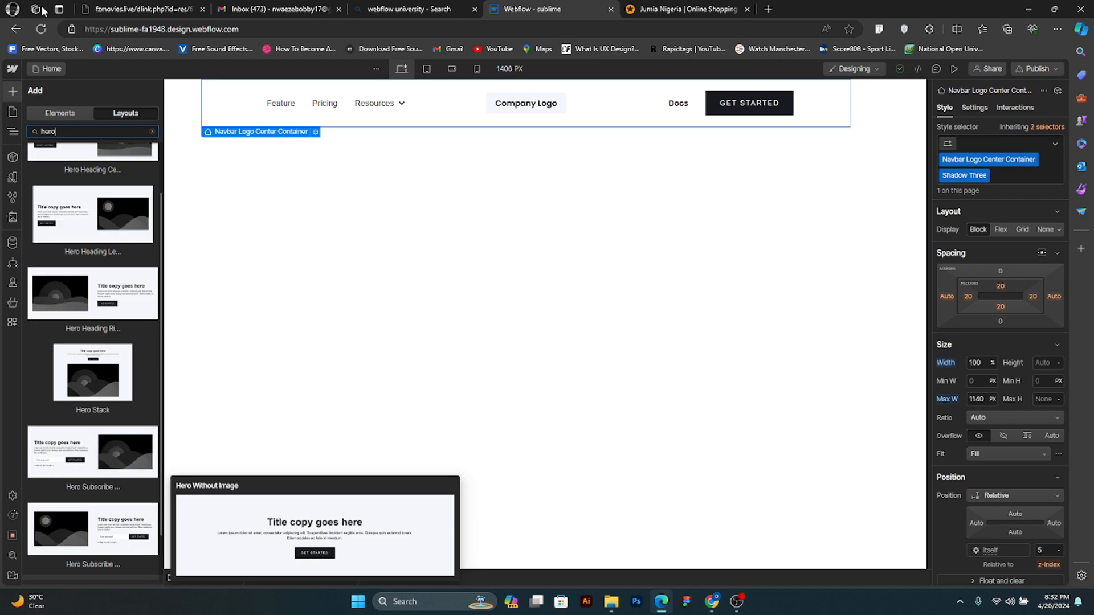
pyautogui.moveTo(68, 132); pyautogui.dragTo(33, 131)
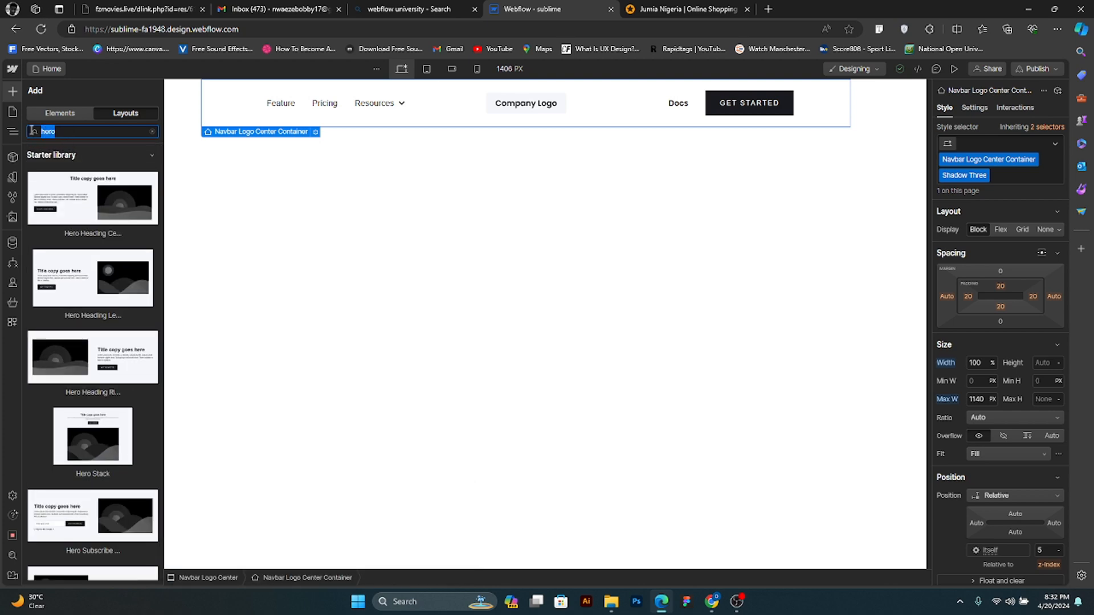
pyautogui.press('BackSpace')
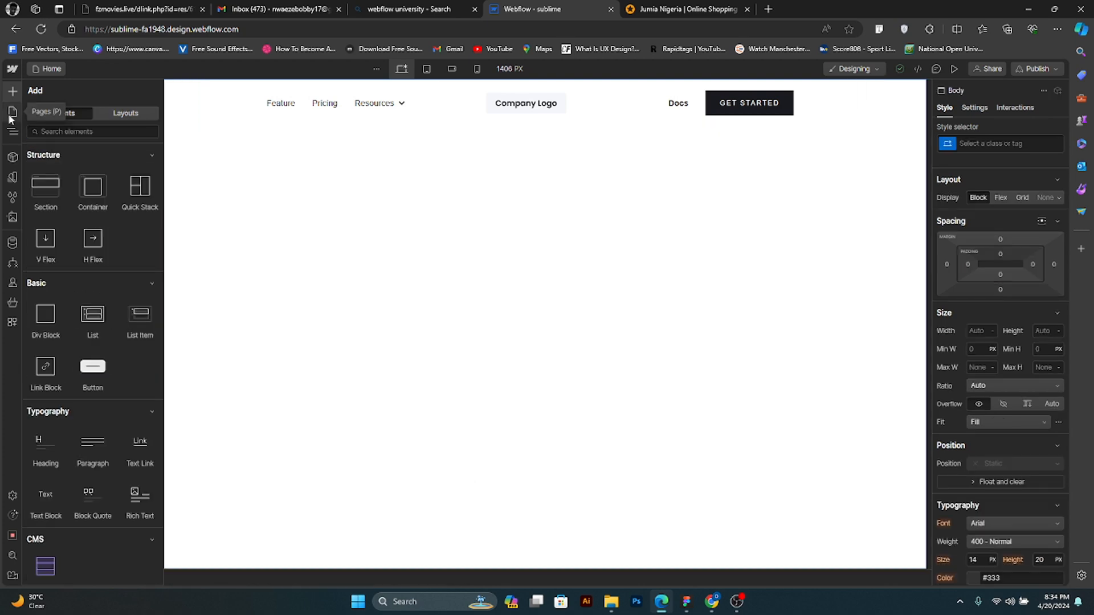
# - Open the site's pages list, view the settings for a new folder, and close them without creating one
pyautogui.click(9, 118)
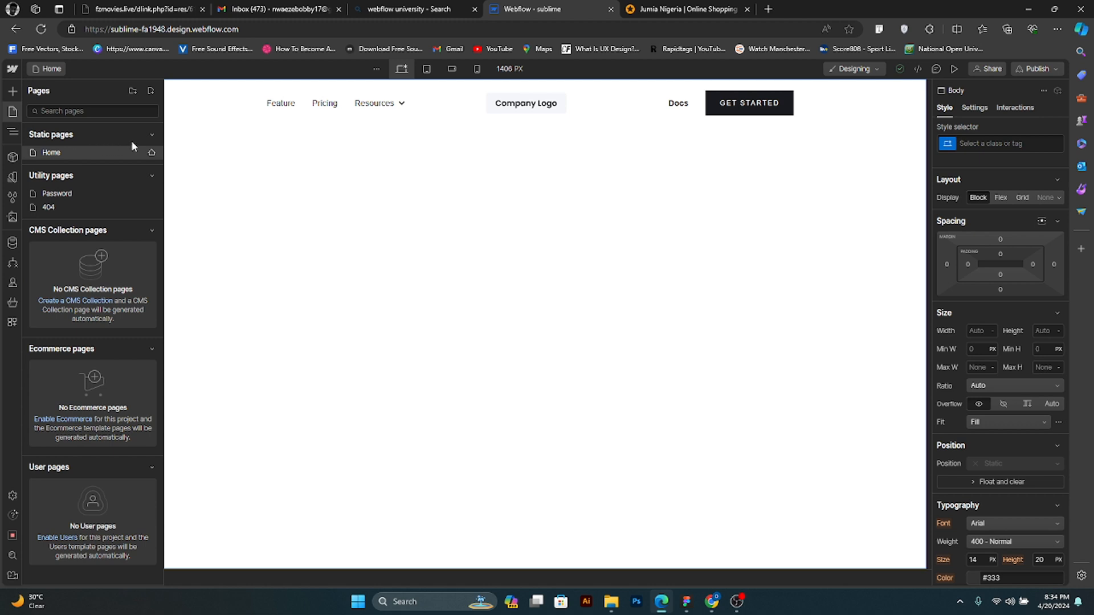
pyautogui.click(133, 91)
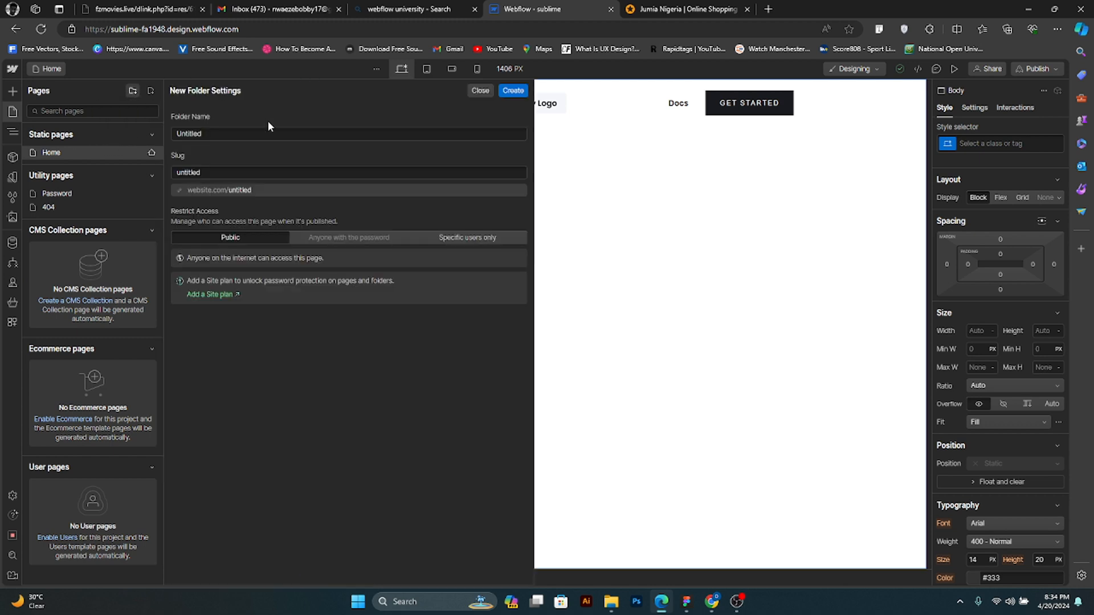
pyautogui.click(481, 91)
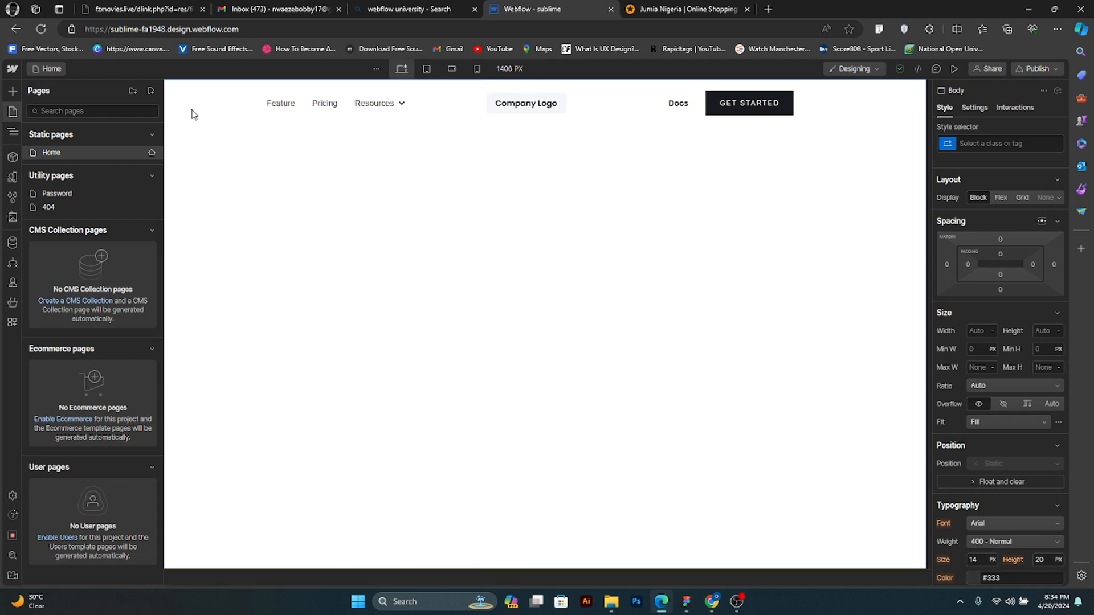
# - Examine the new page settings from General through Custom Code and close them without creating a page
pyautogui.click(151, 91)
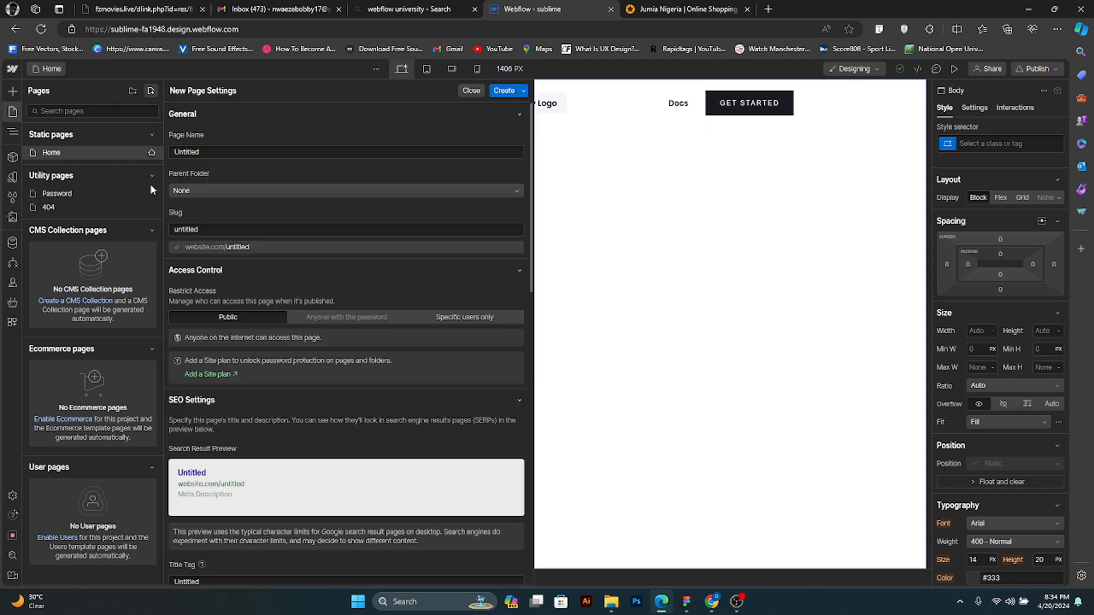
pyautogui.scroll(-3, 312, 325)
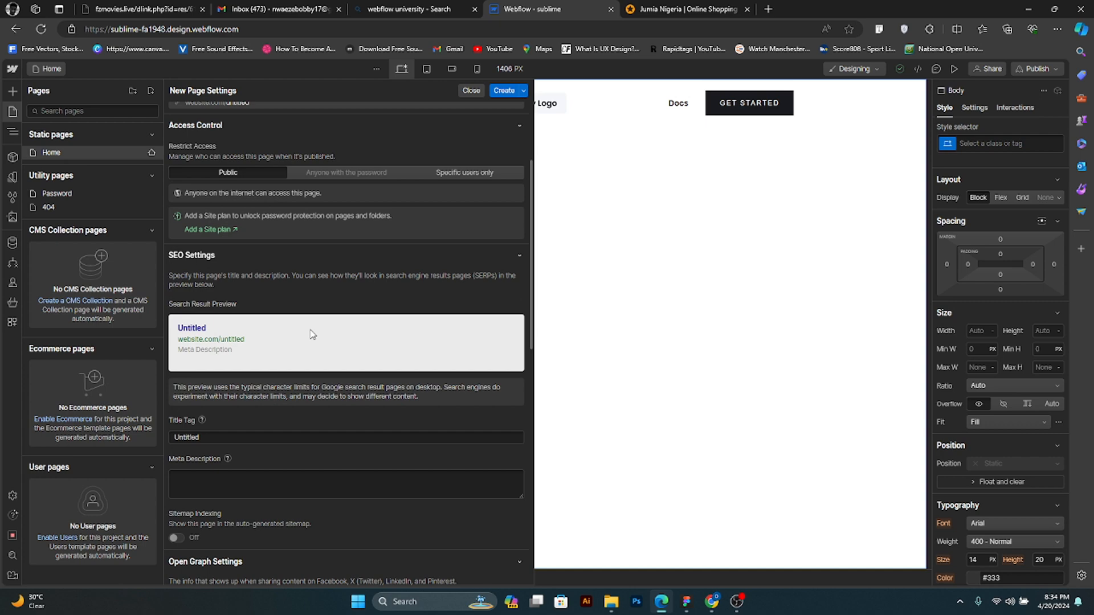
pyautogui.scroll(-10, 312, 335)
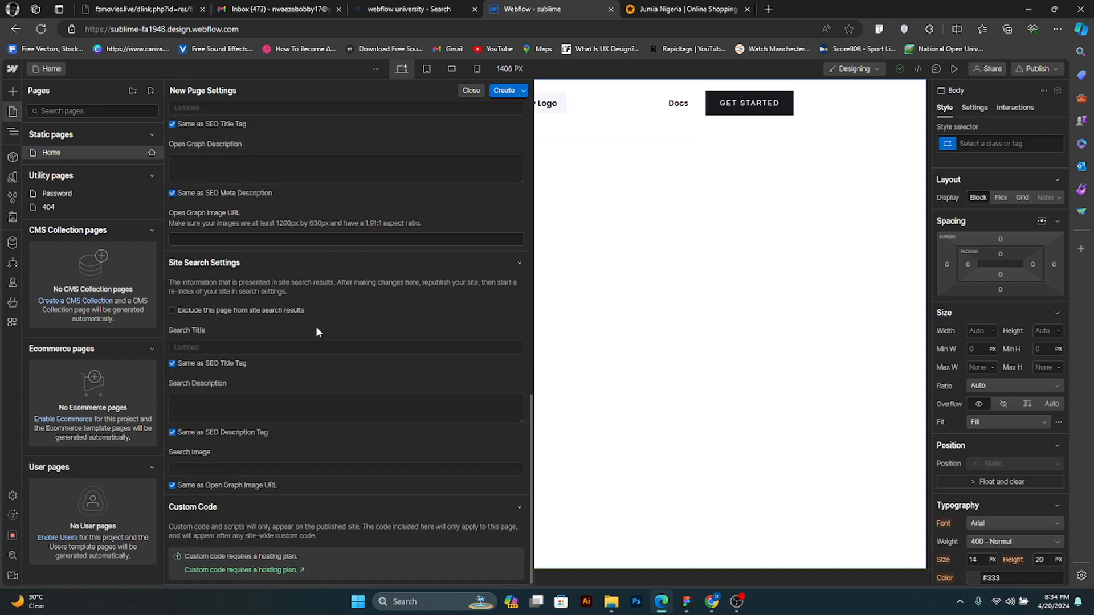
pyautogui.scroll(12, 317, 332)
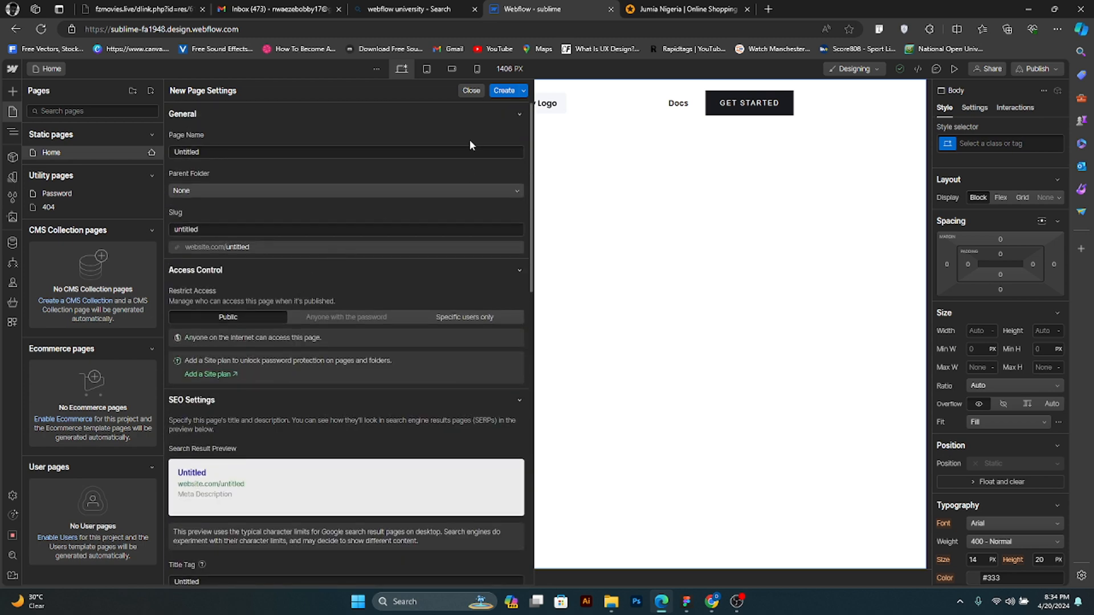
pyautogui.click(470, 90)
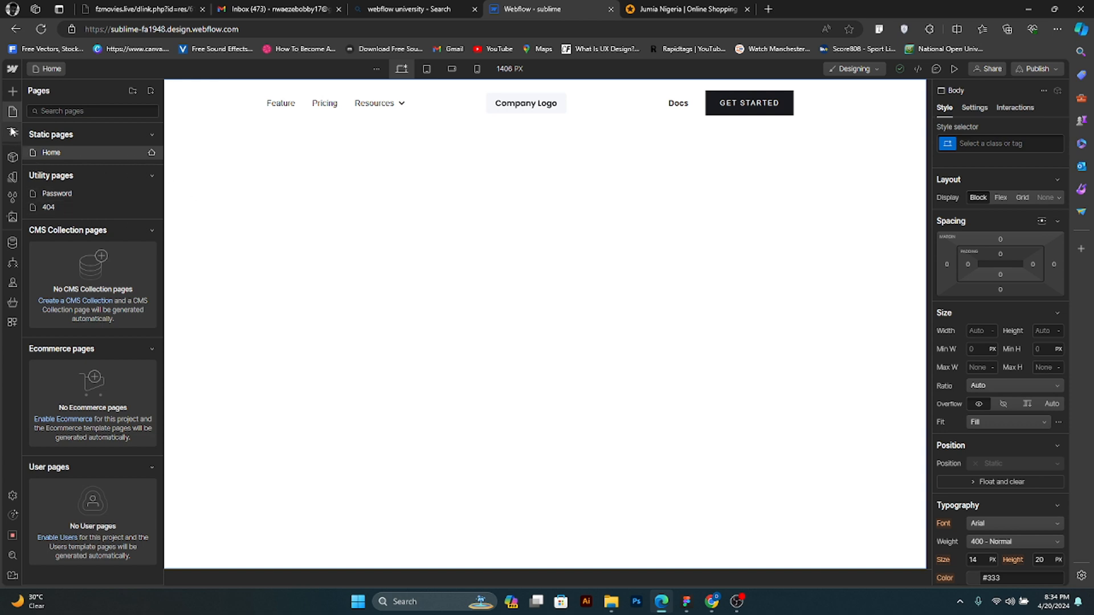
# - View the Password and 404 utility pages, return to the Home page, and hide the Navigator
pyautogui.click(79, 155)
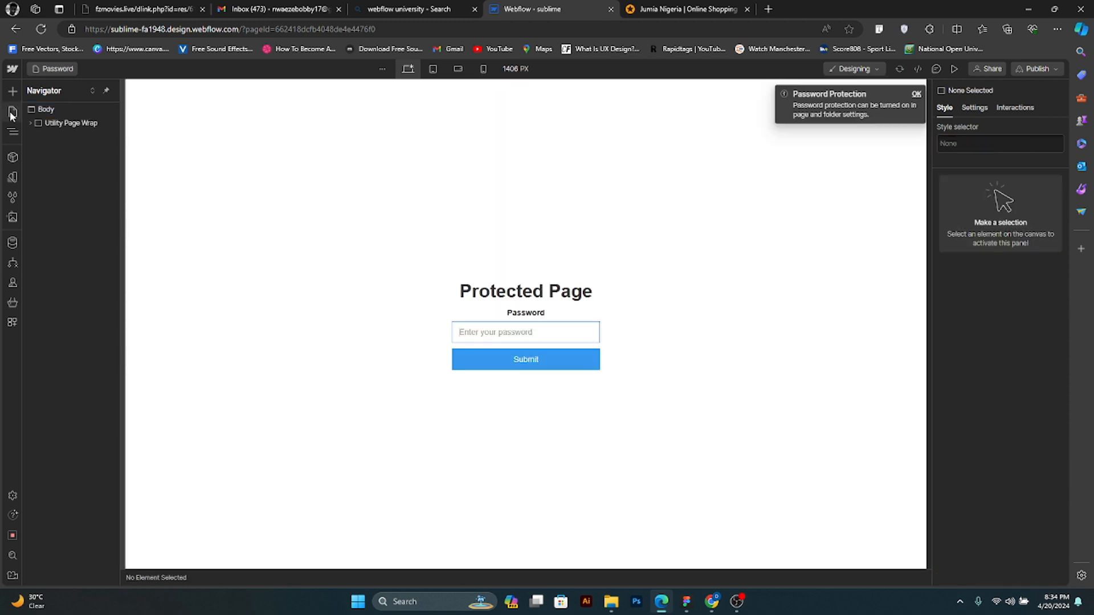
pyautogui.click(12, 112)
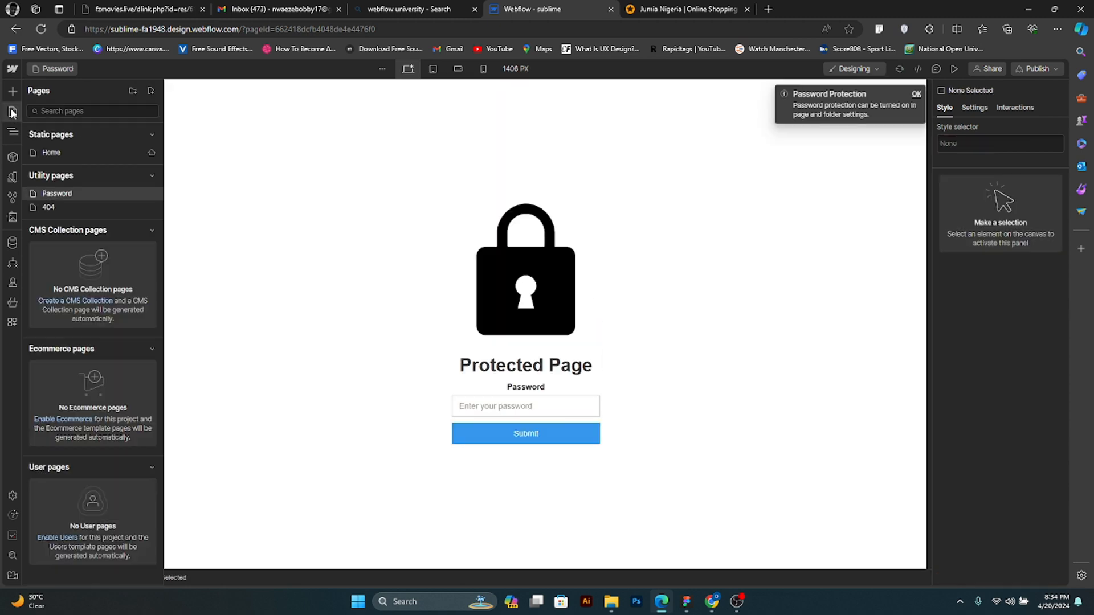
pyautogui.click(65, 208)
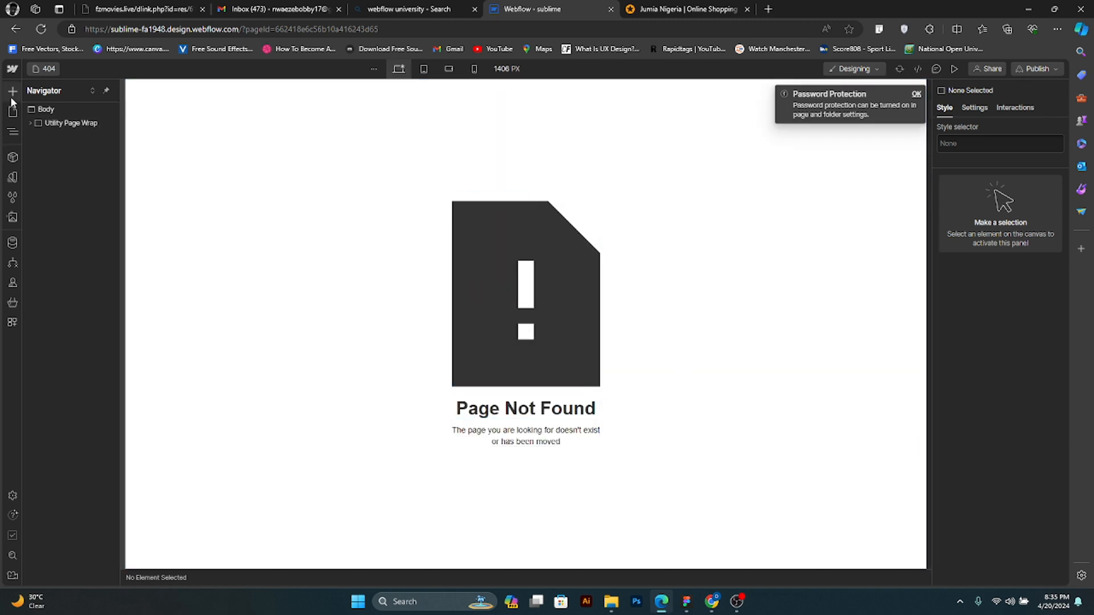
pyautogui.click(6, 111)
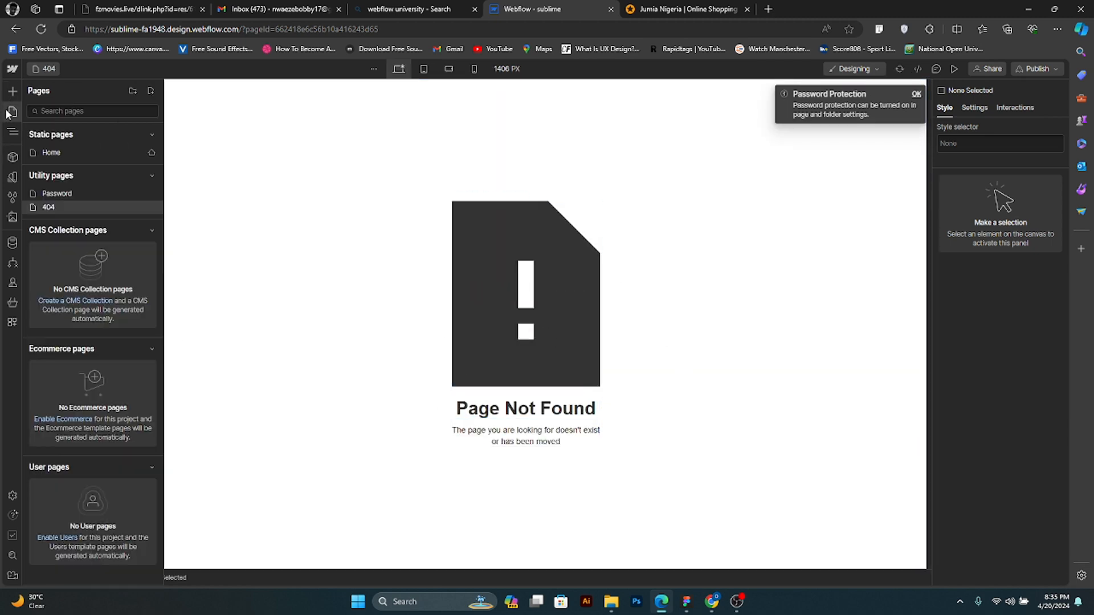
pyautogui.click(67, 154)
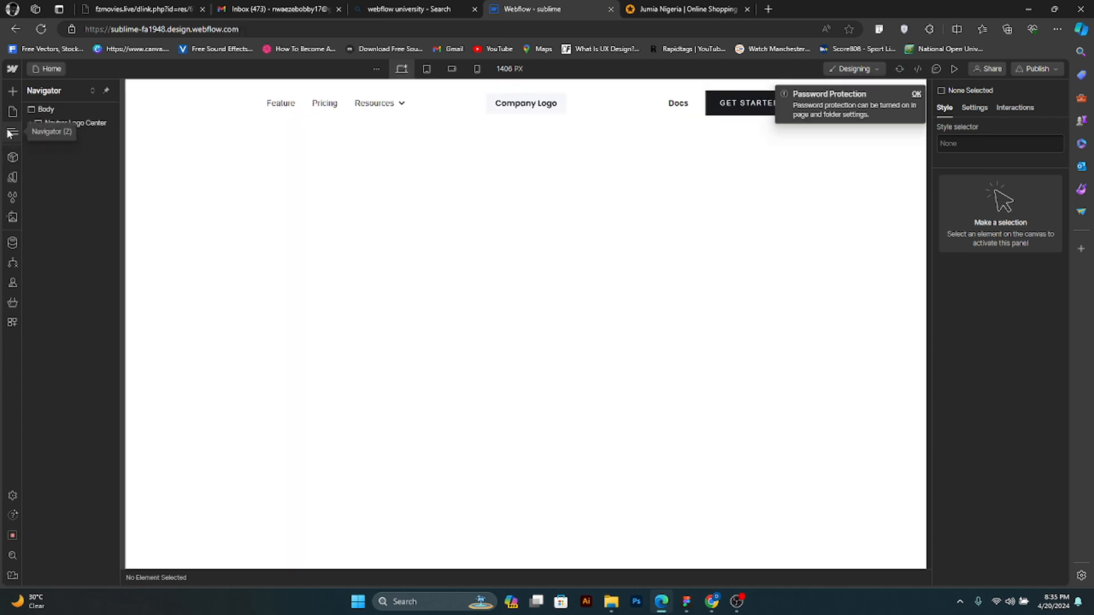
pyautogui.click(9, 134)
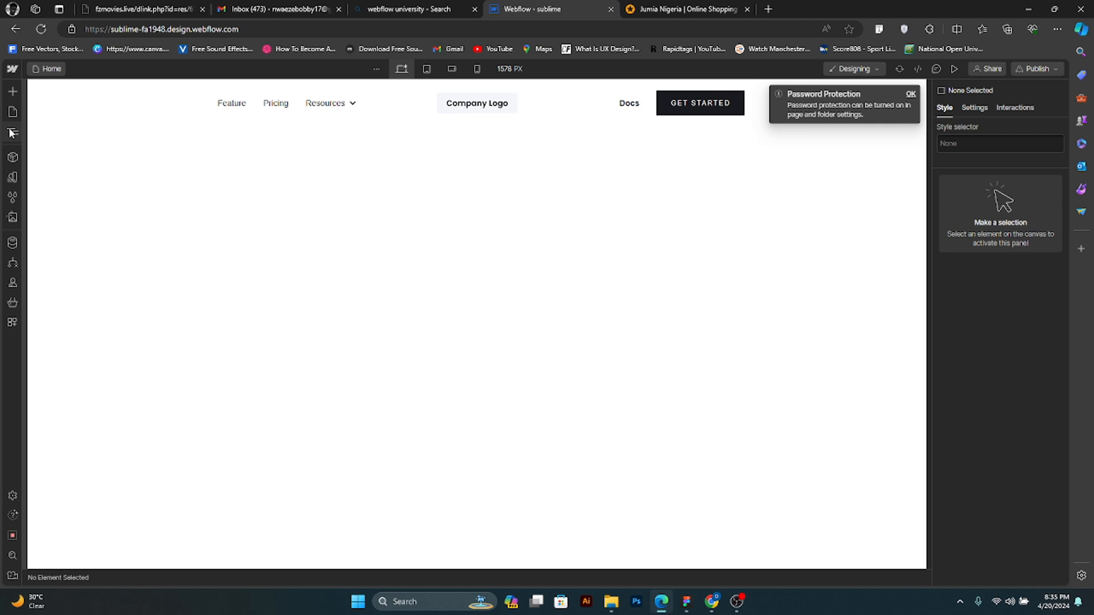
# - Show and hide the Navigator to view the Home page's element tree
pyautogui.click(10, 134)
pyautogui.click(13, 135)
pyautogui.click(13, 134)
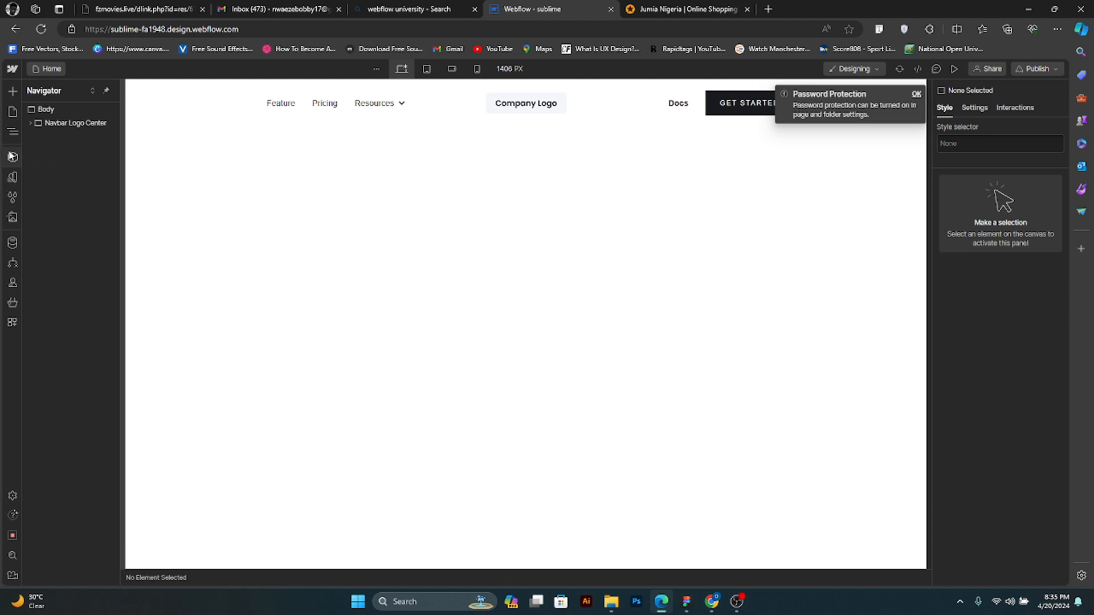
pyautogui.click(13, 131)
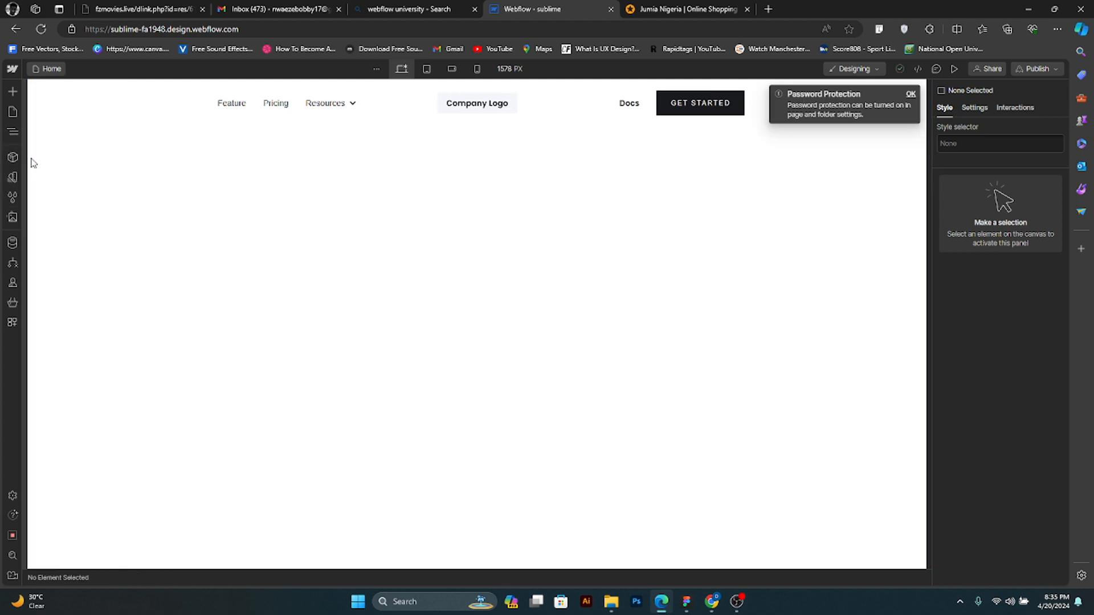
pyautogui.click(18, 130)
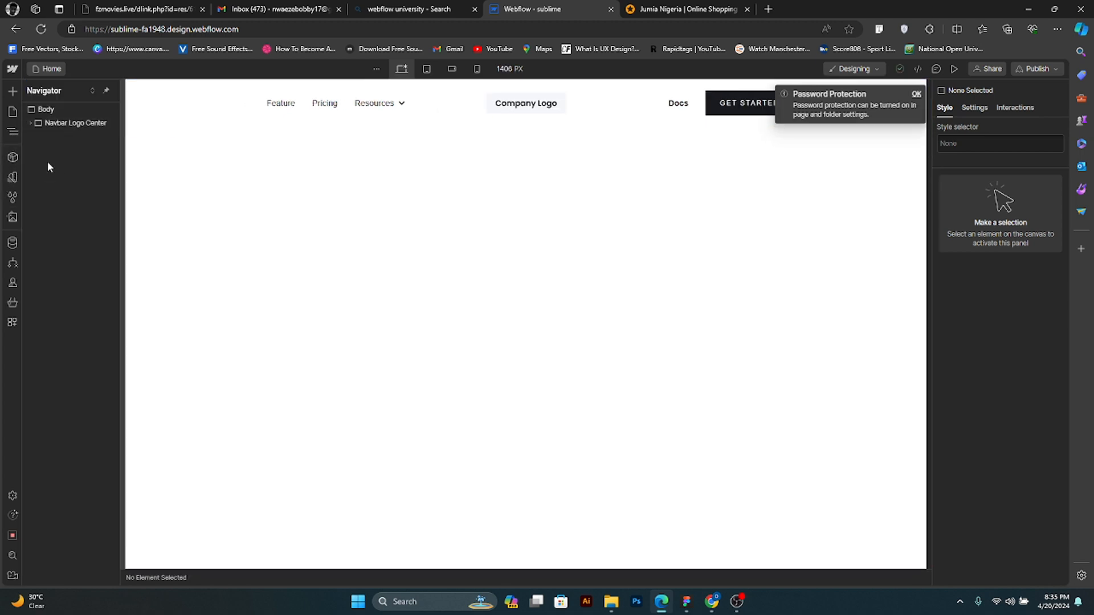
# - View the site's components, variables and style selectors, and dismiss the Password Protection notice
pyautogui.click(13, 158)
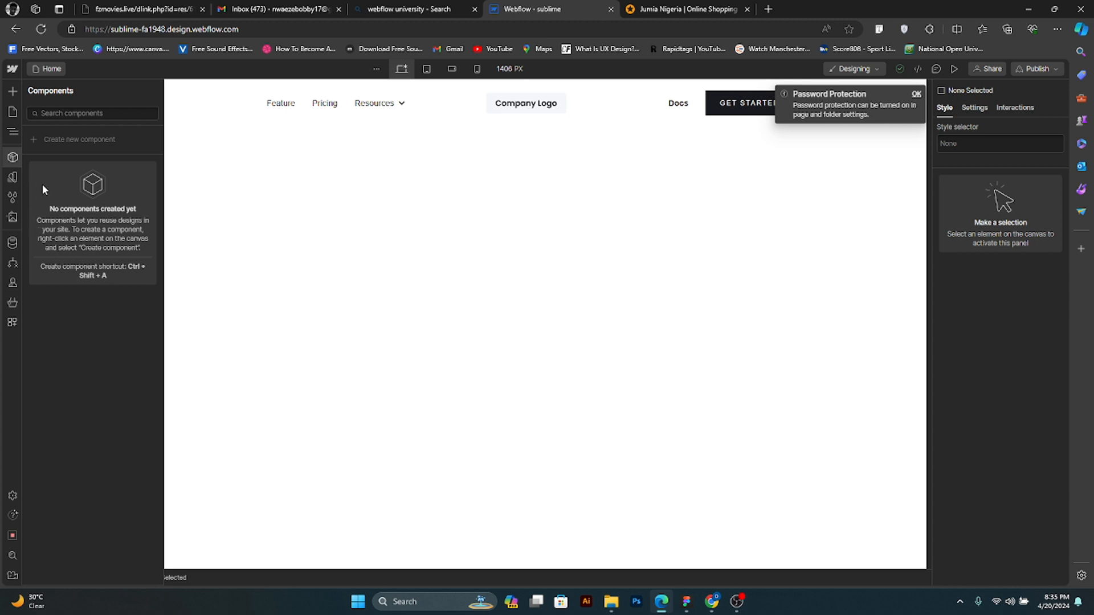
pyautogui.click(14, 178)
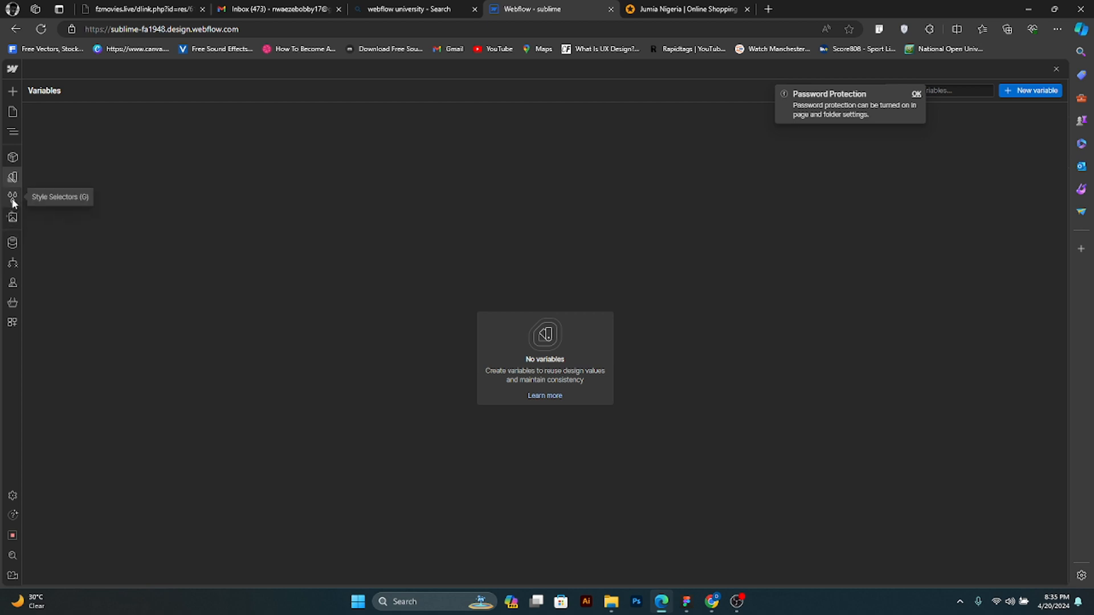
pyautogui.click(13, 198)
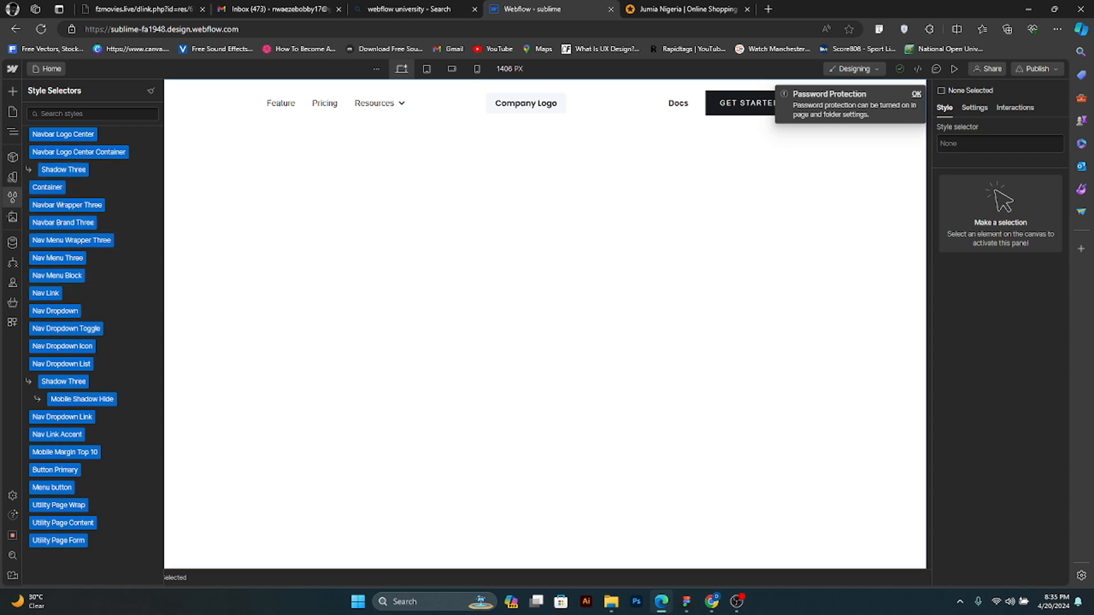
pyautogui.hotkey('alt', 'Tab')
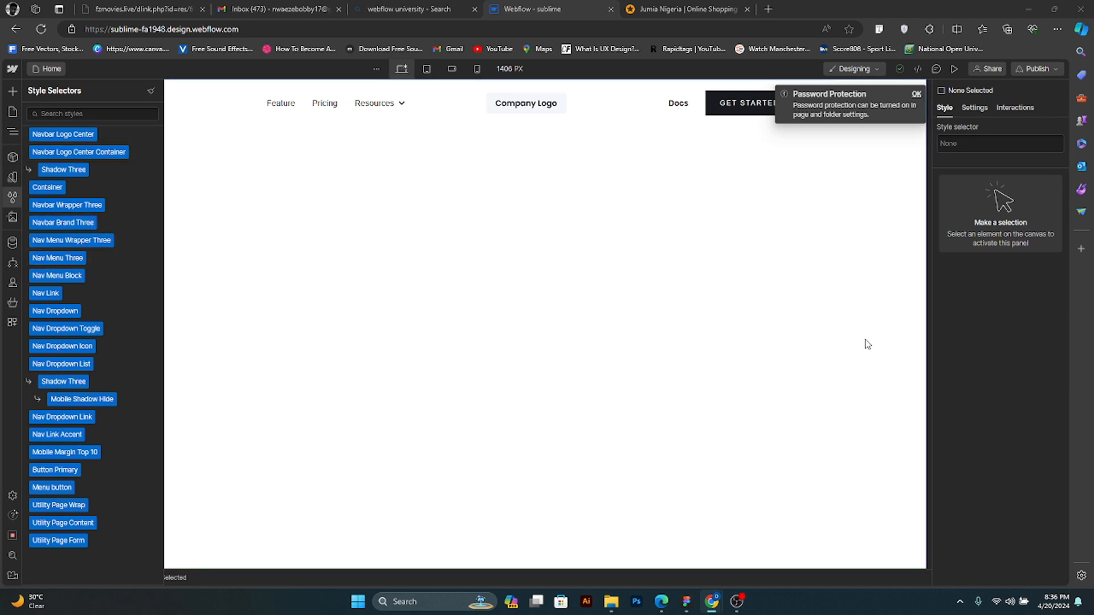
pyautogui.click(916, 94)
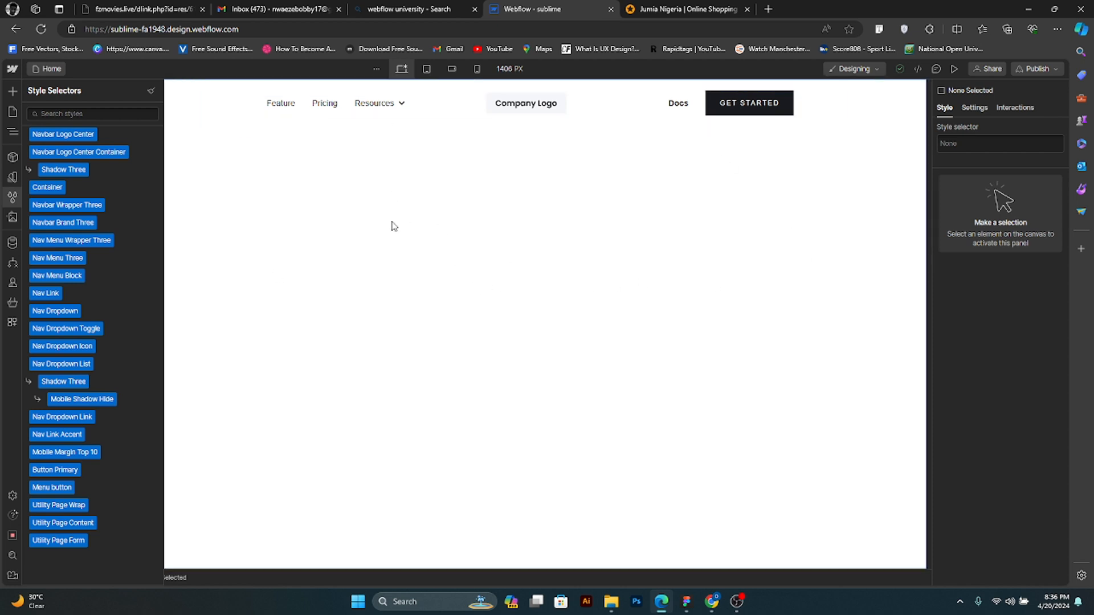
# - Select the Navbar Logo Center section on the canvas and show the site's assets
pyautogui.press('z')
pyautogui.click(189, 113)
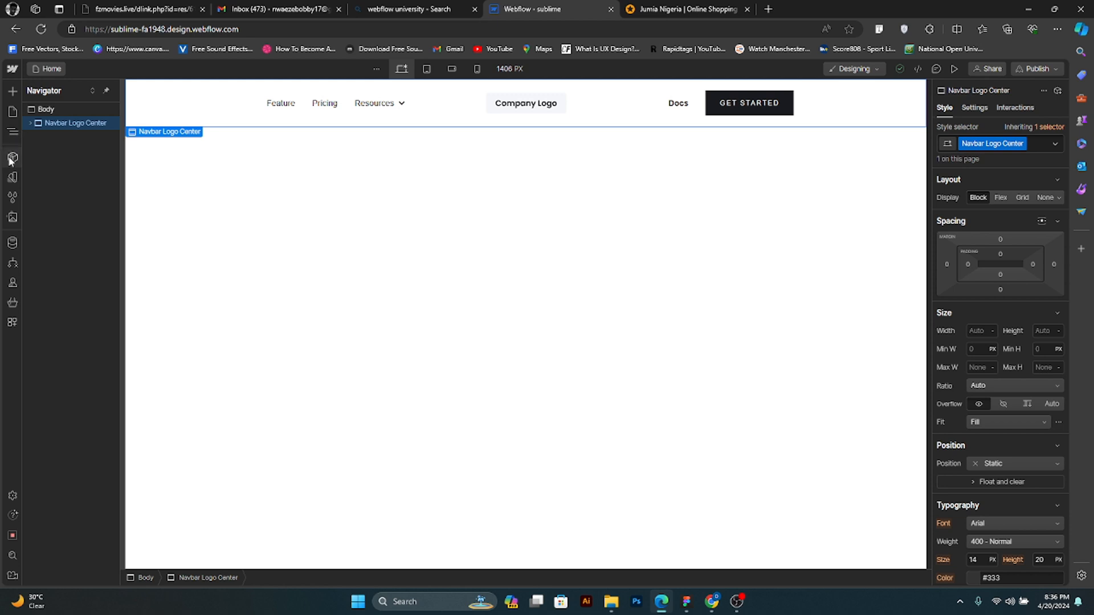
pyautogui.click(8, 219)
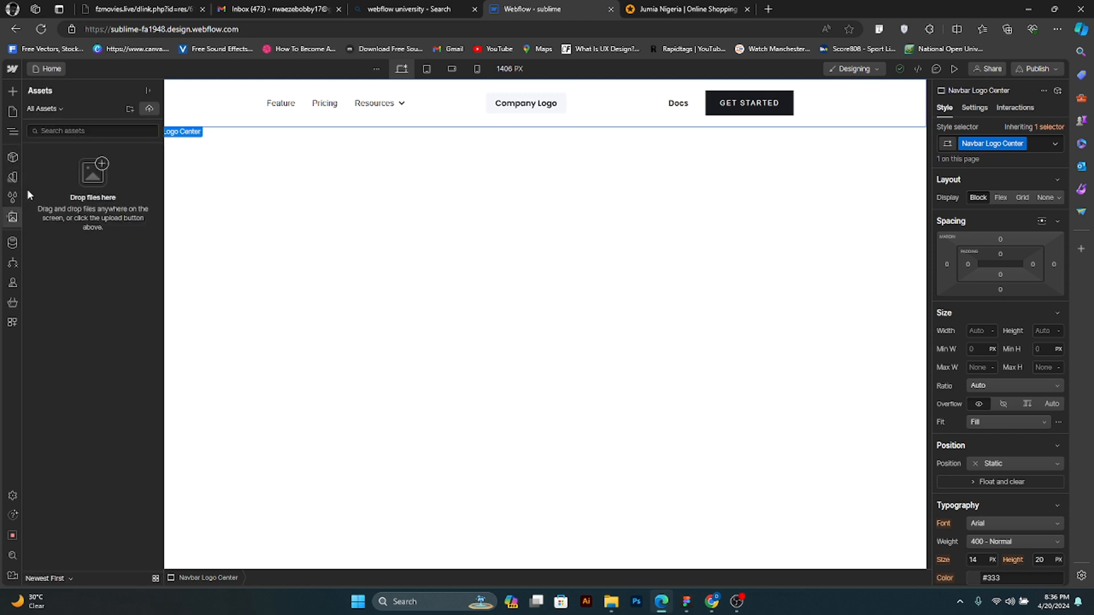
# - Switch to File Explorer and select the woman's headshot image in the Designs folder under Documents
pyautogui.click(612, 605)
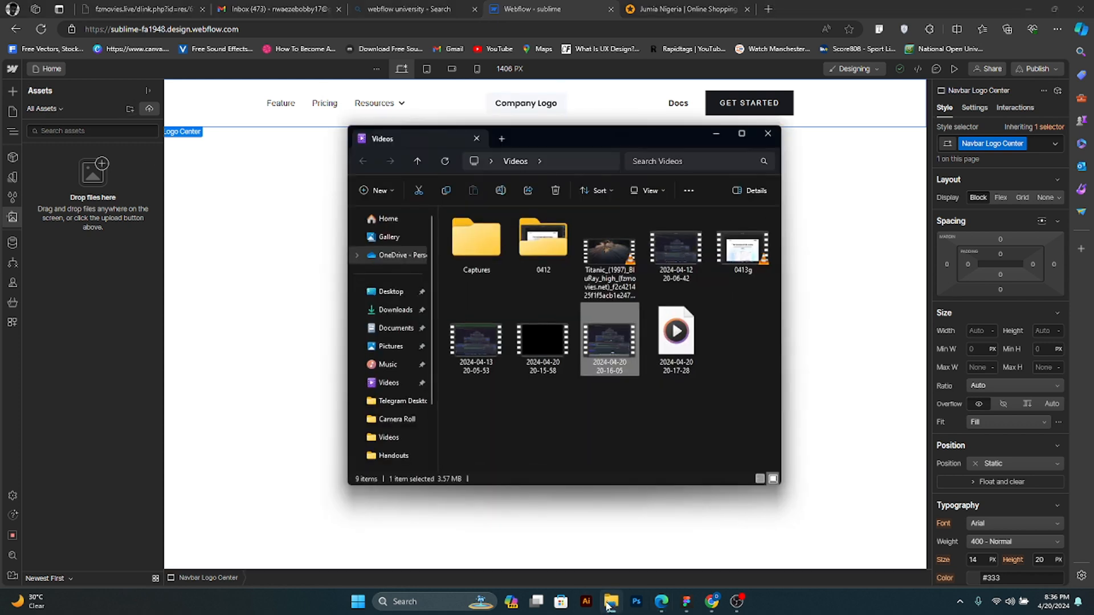
pyautogui.click(390, 311)
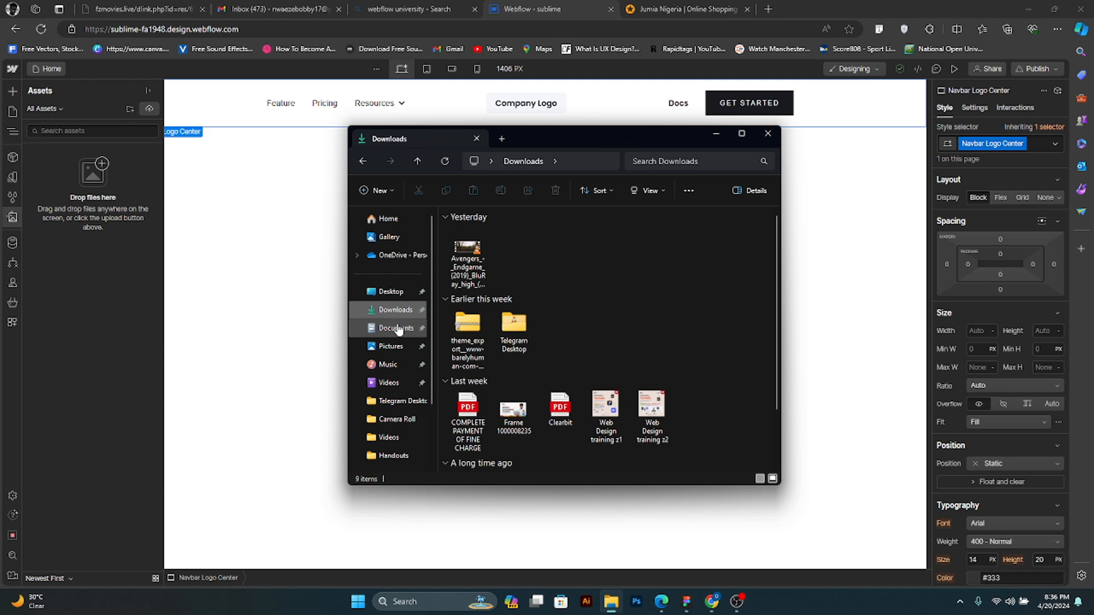
pyautogui.click(397, 328)
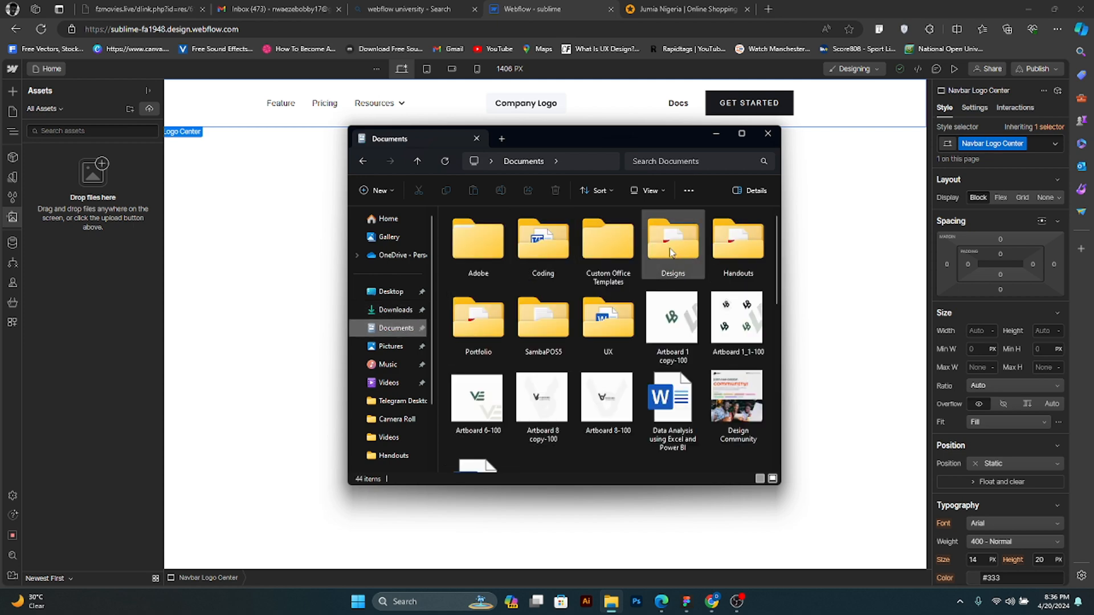
pyautogui.doubleClick(671, 252)
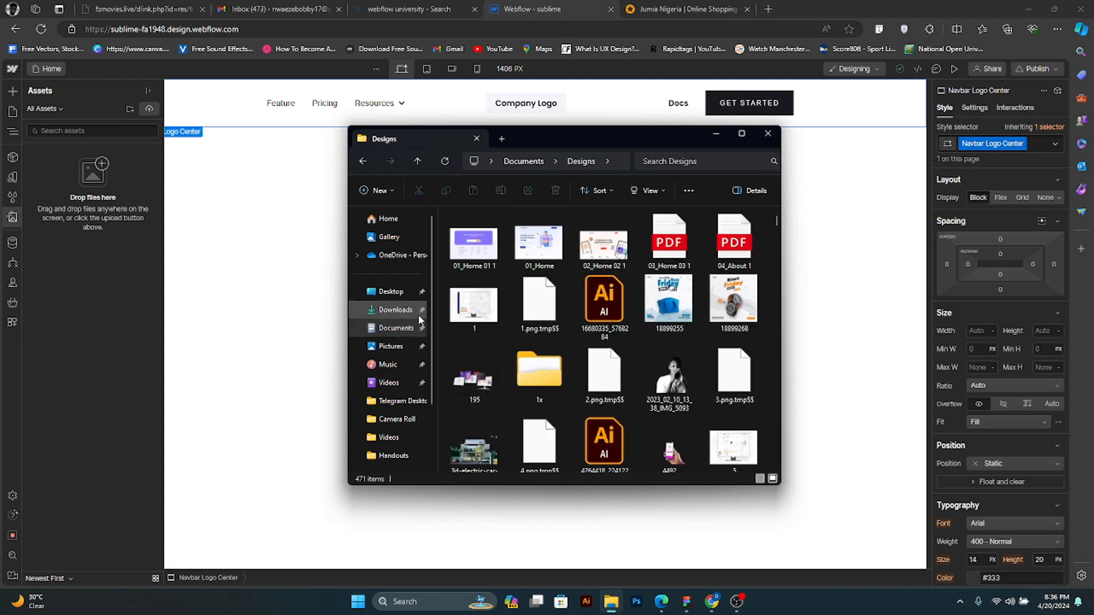
pyautogui.click(586, 244)
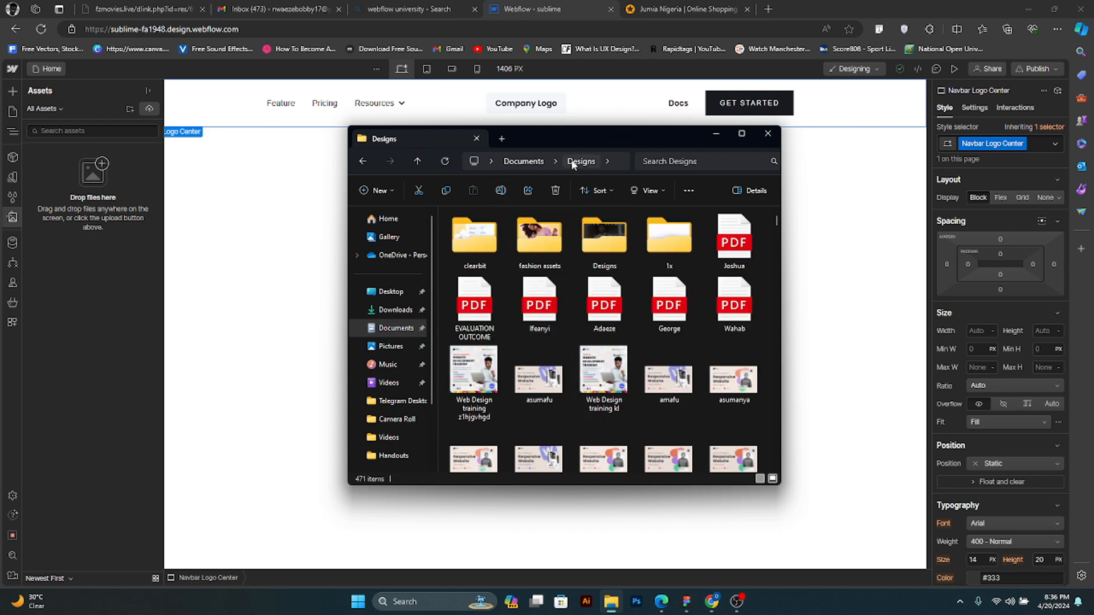
pyautogui.scroll(-5, 621, 395)
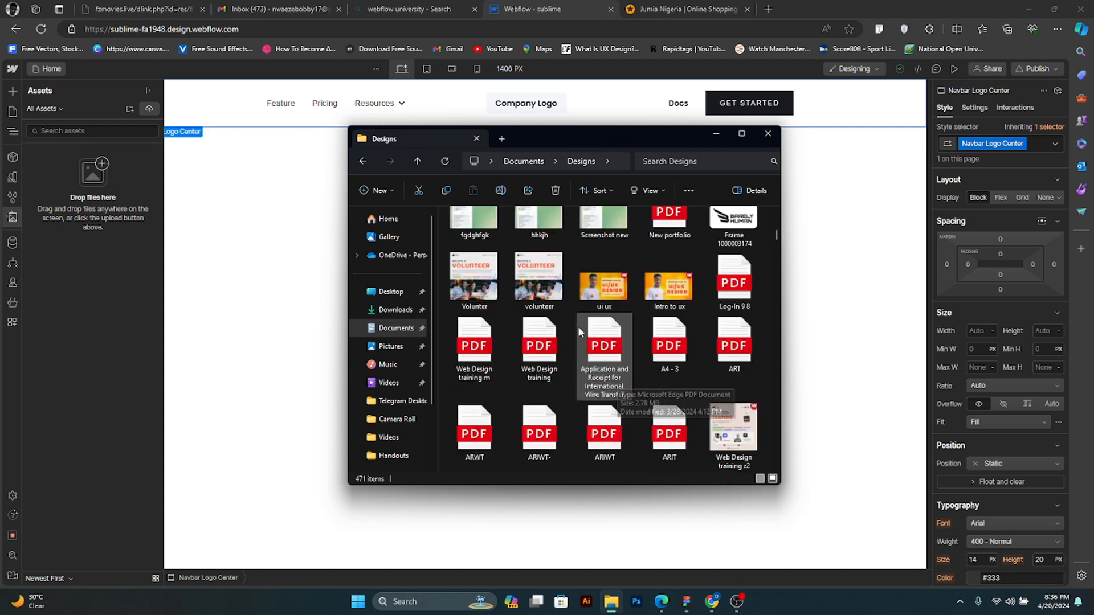
pyautogui.scroll(-5, 557, 315)
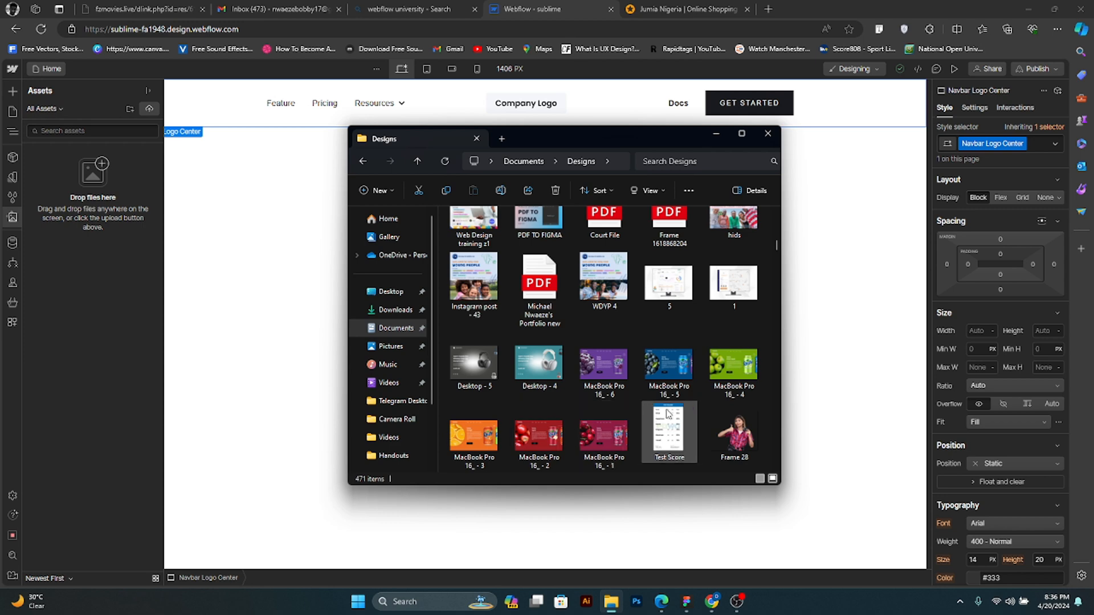
pyautogui.scroll(-3, 664, 419)
pyautogui.click(666, 339)
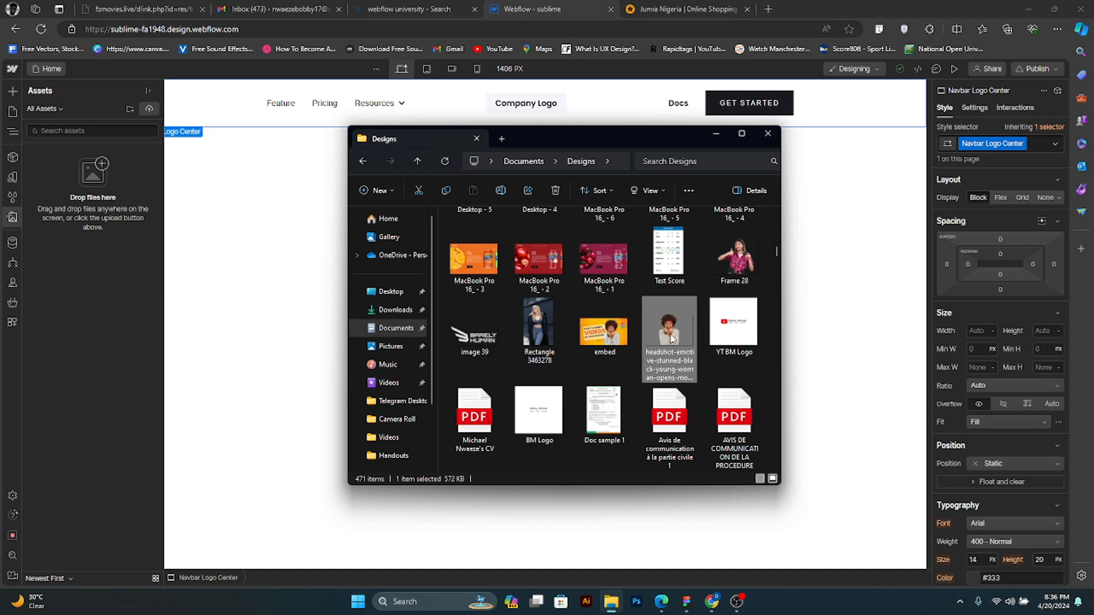
# - Rename the selected headshot image as hero_image and upload it to the Webflow site's assets
pyautogui.rightClick(671, 341)
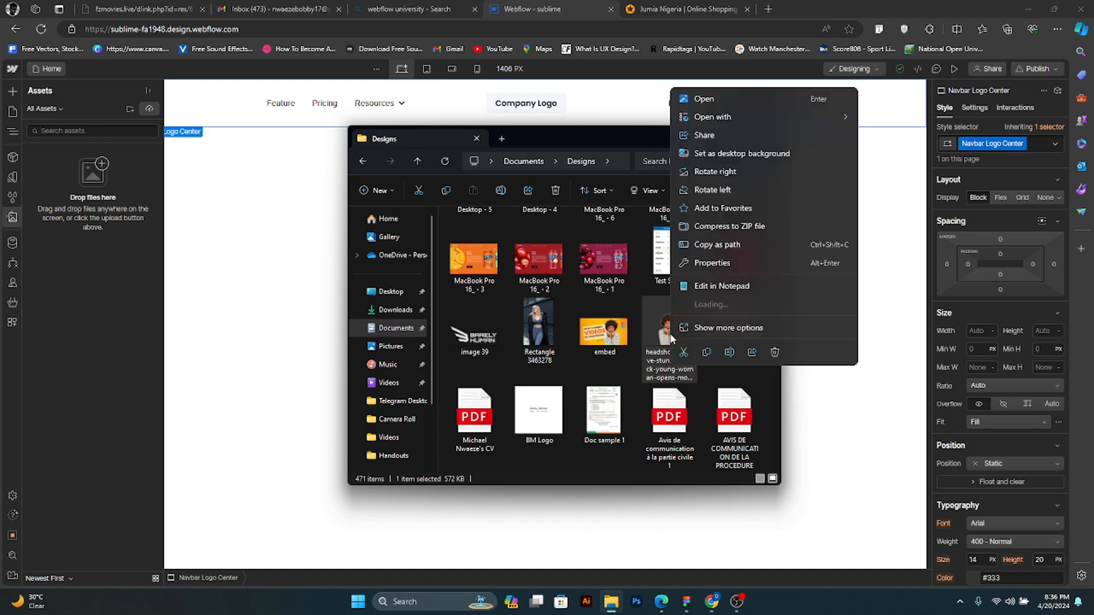
pyautogui.click(731, 327)
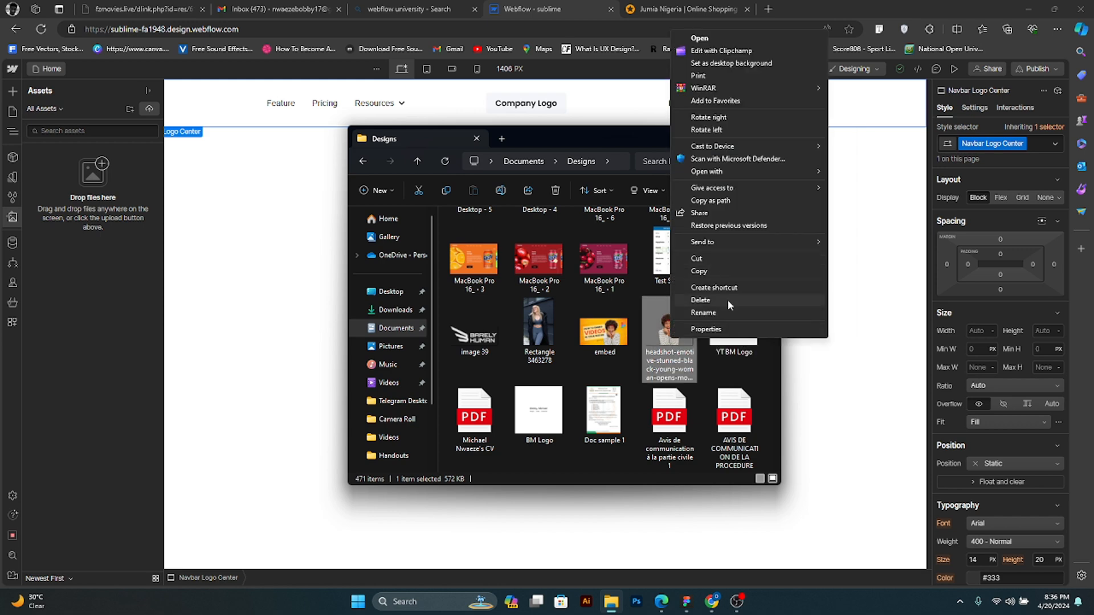
pyautogui.click(727, 312)
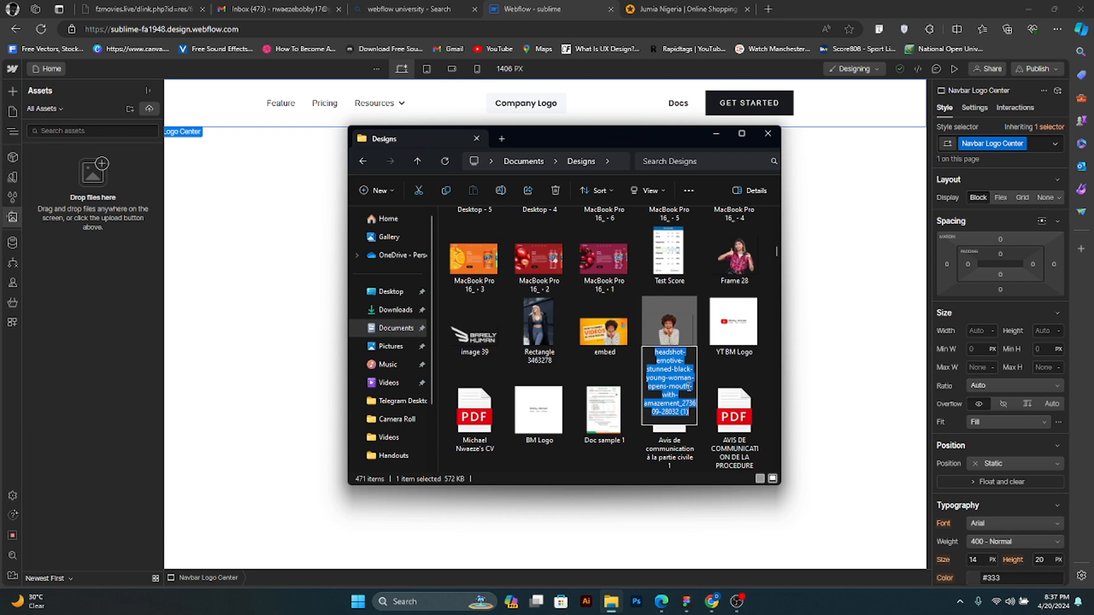
pyautogui.write('hero')
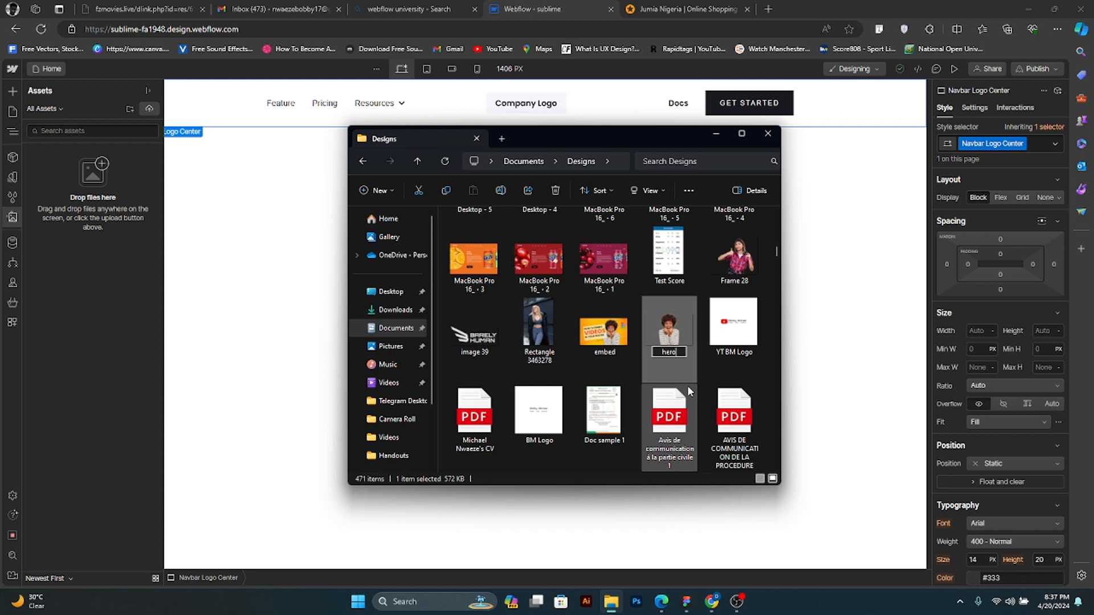
pyautogui.write('_image')
pyautogui.press('Return')
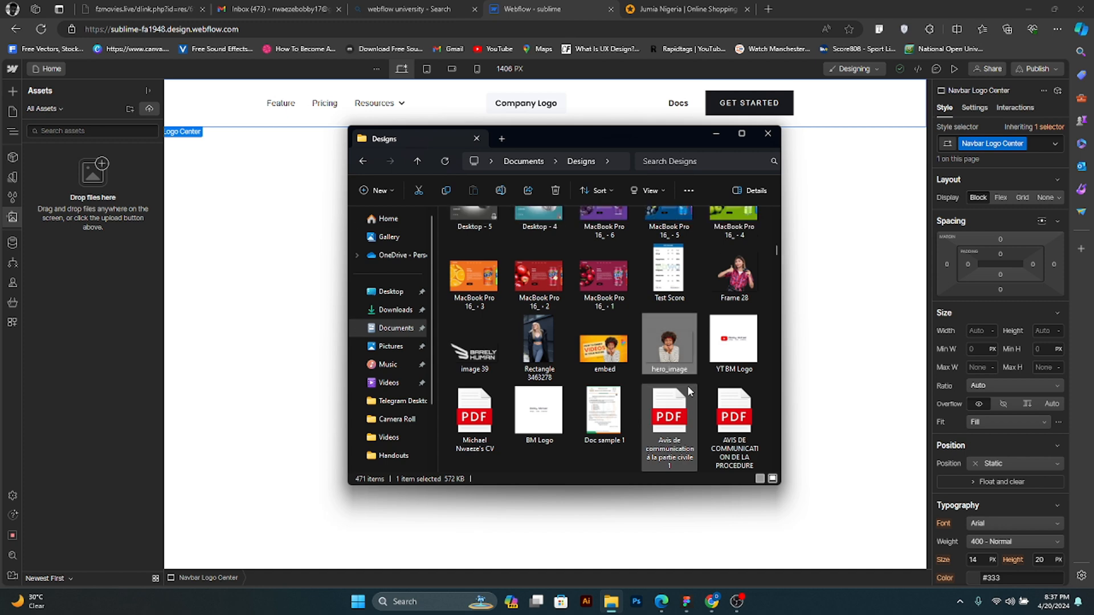
pyautogui.moveTo(672, 349); pyautogui.dragTo(85, 200)
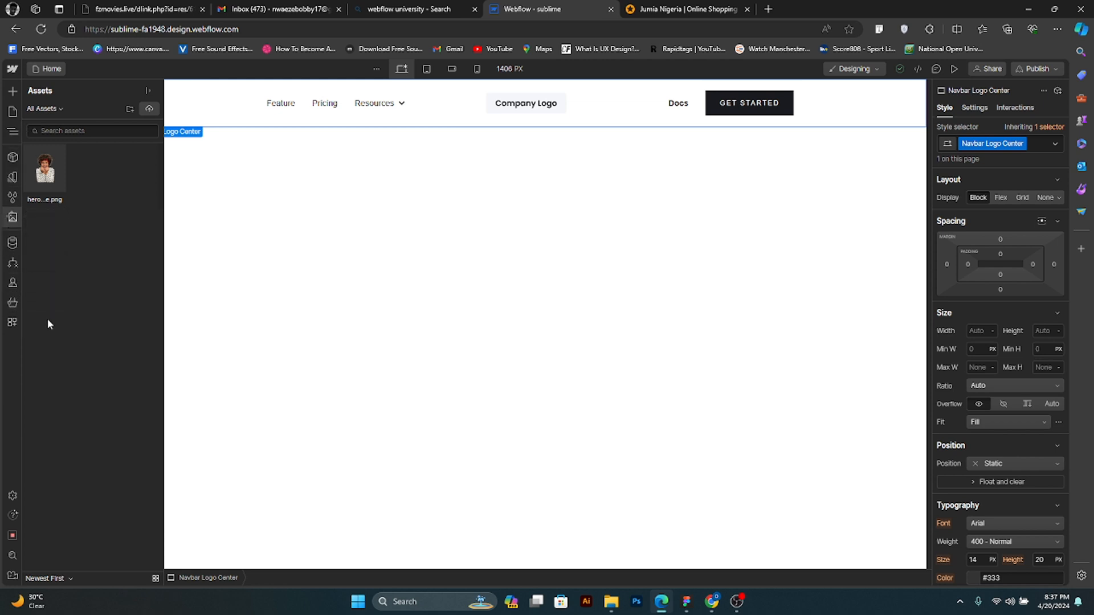
# - View the designer settings, dismiss the Localization tip, and show the site's pages list
pyautogui.click(13, 496)
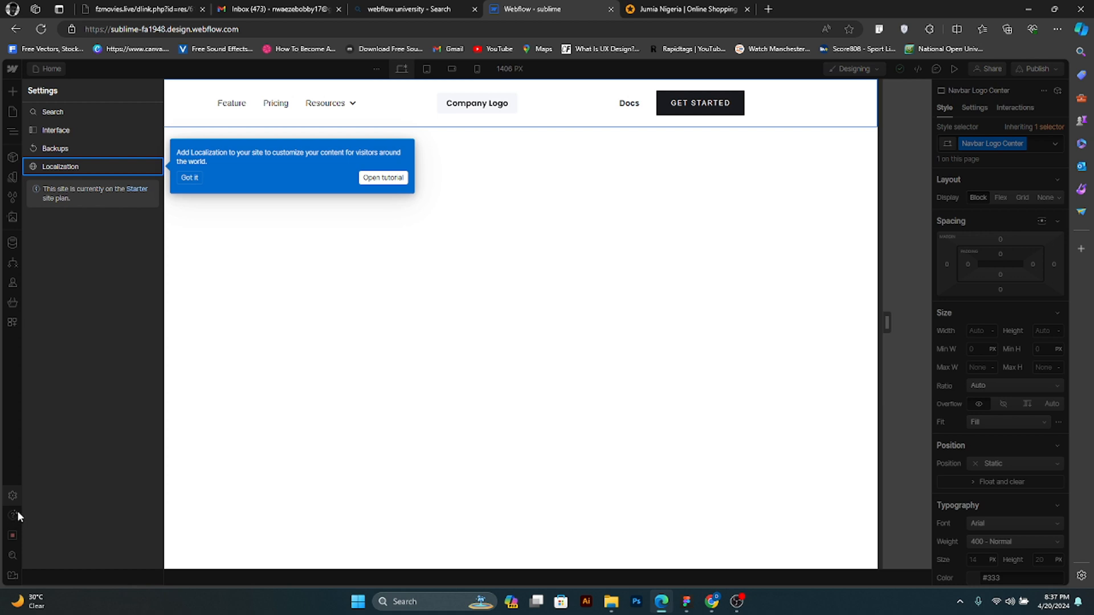
pyautogui.click(191, 178)
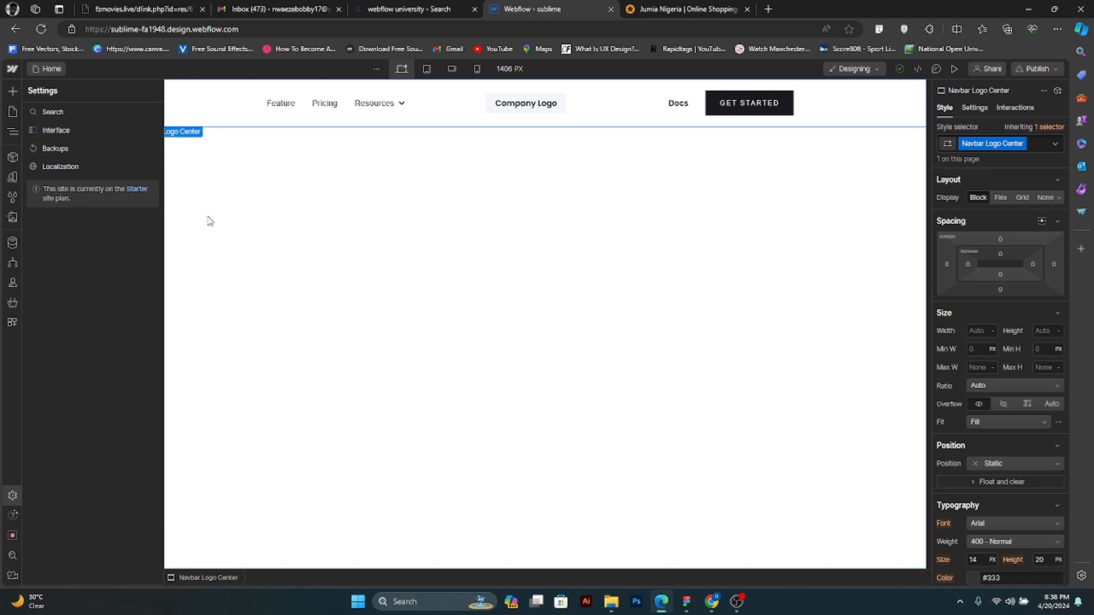
pyautogui.click(12, 132)
pyautogui.click(13, 131)
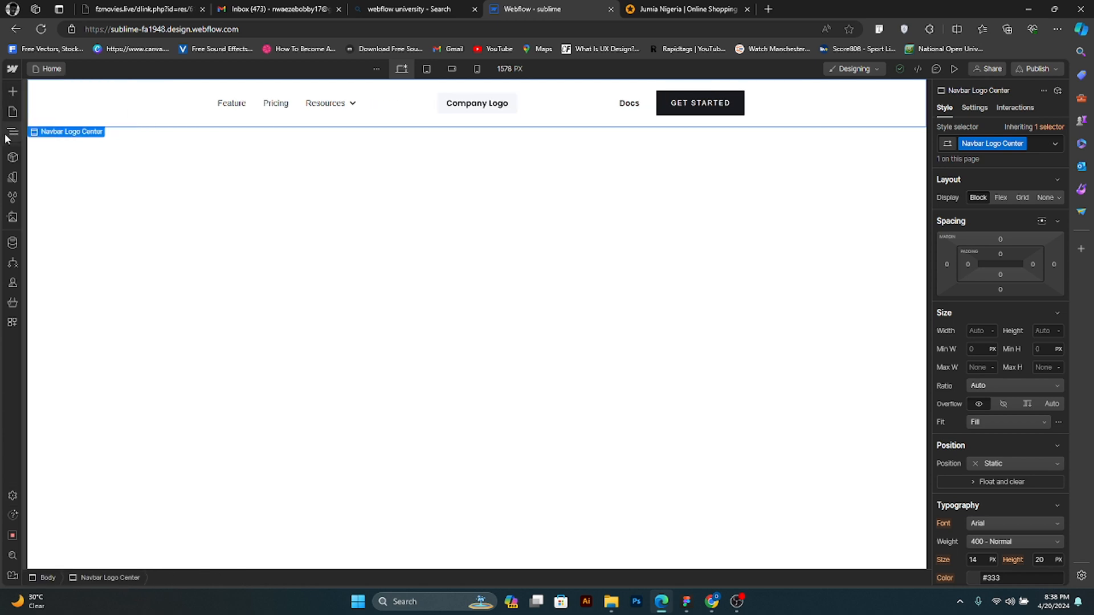
pyautogui.click(8, 136)
pyautogui.click(12, 112)
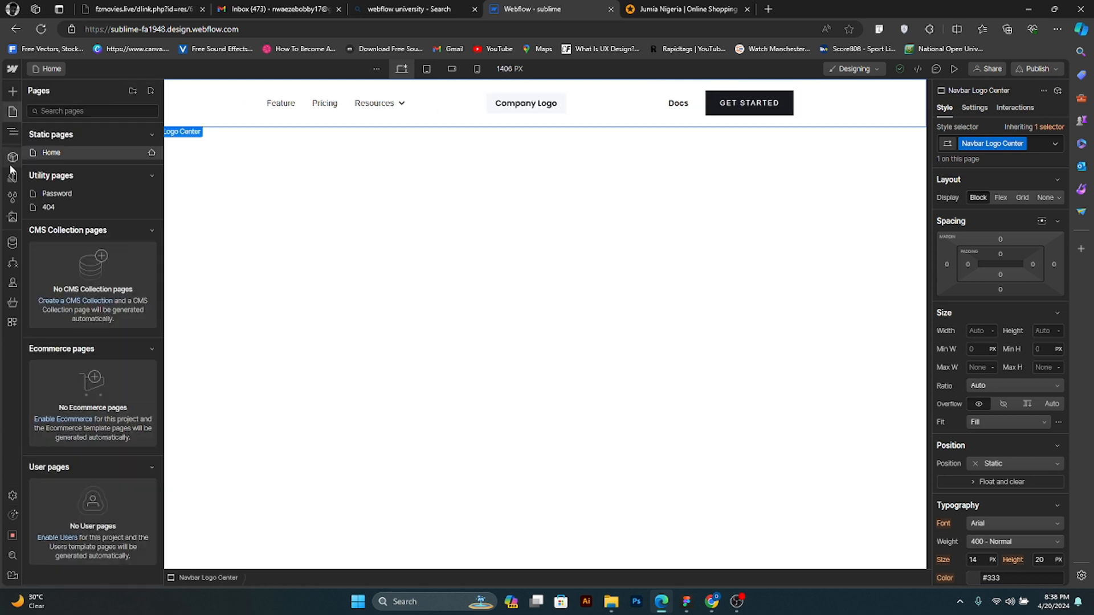
# - Show the Navigator and expand Navbar Logo Center down to the elements inside Navbar Wrapper Three
pyautogui.click(15, 132)
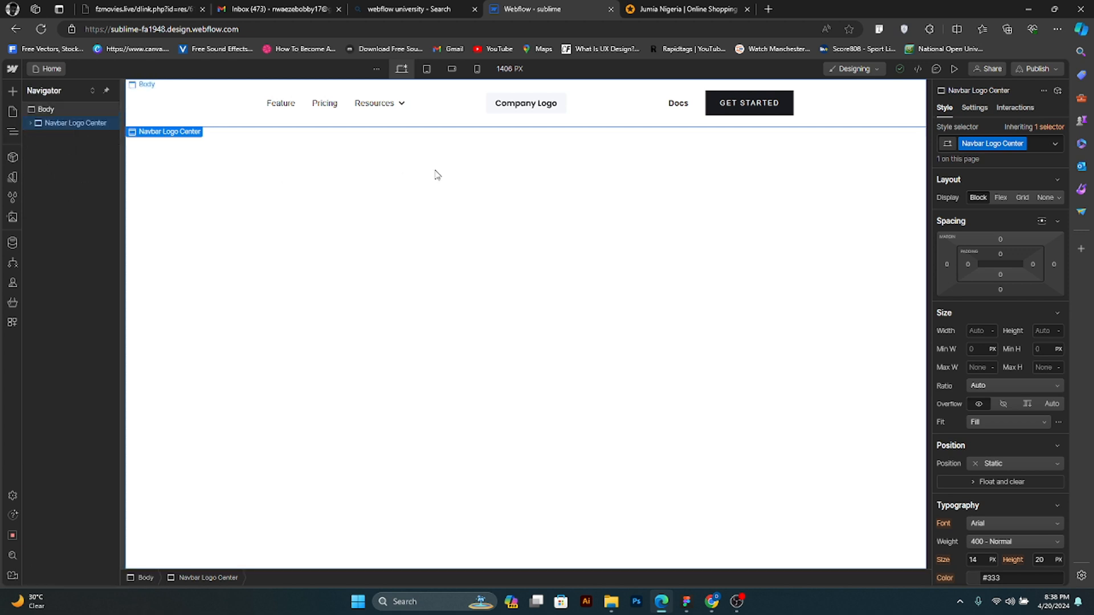
pyautogui.click(12, 134)
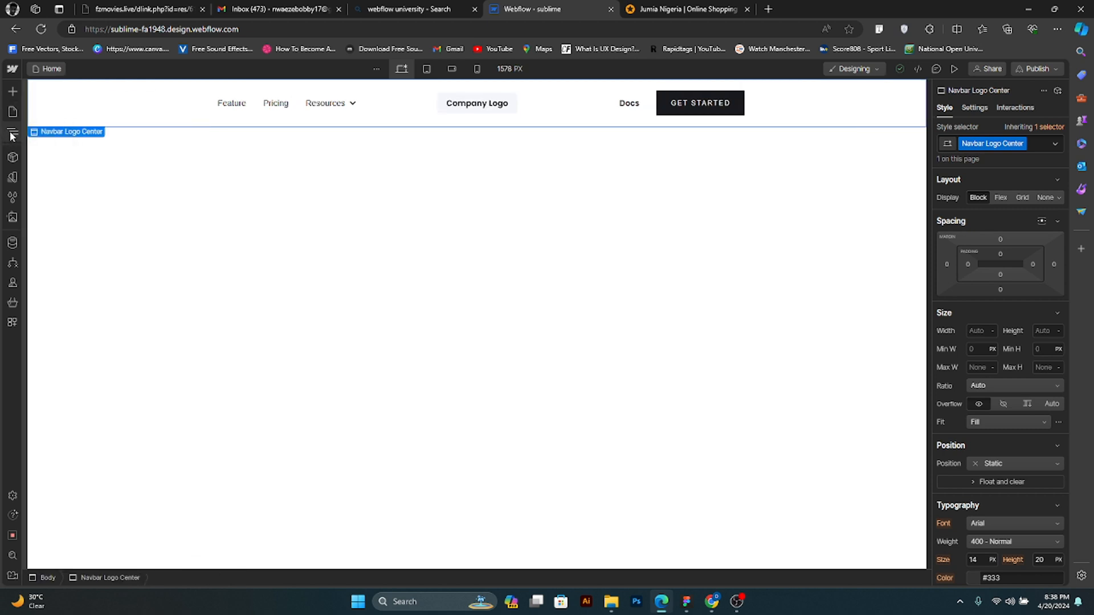
pyautogui.click(11, 135)
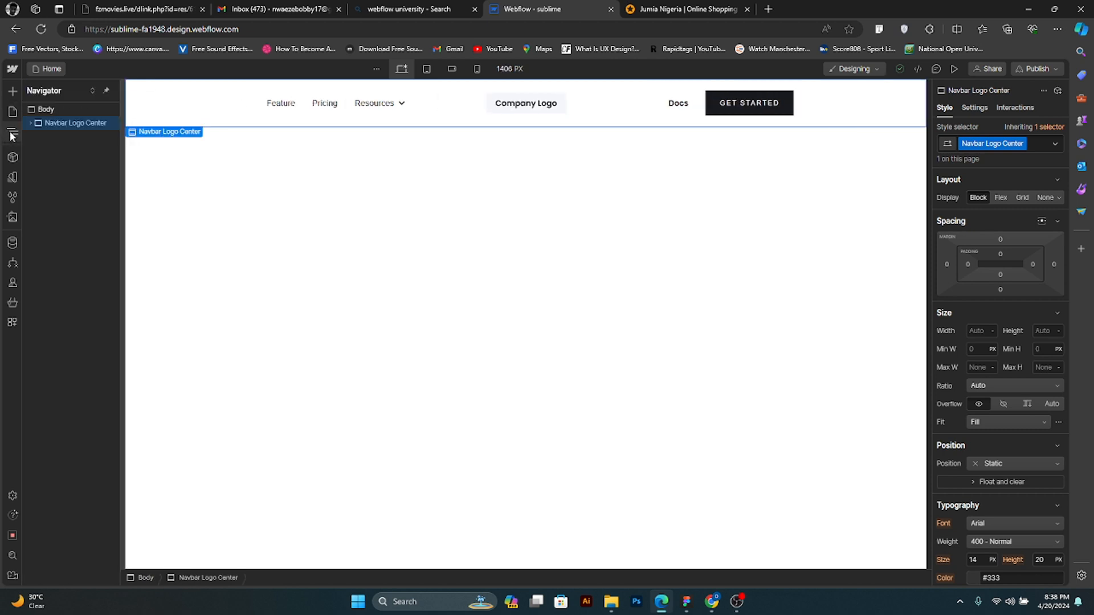
pyautogui.click(11, 135)
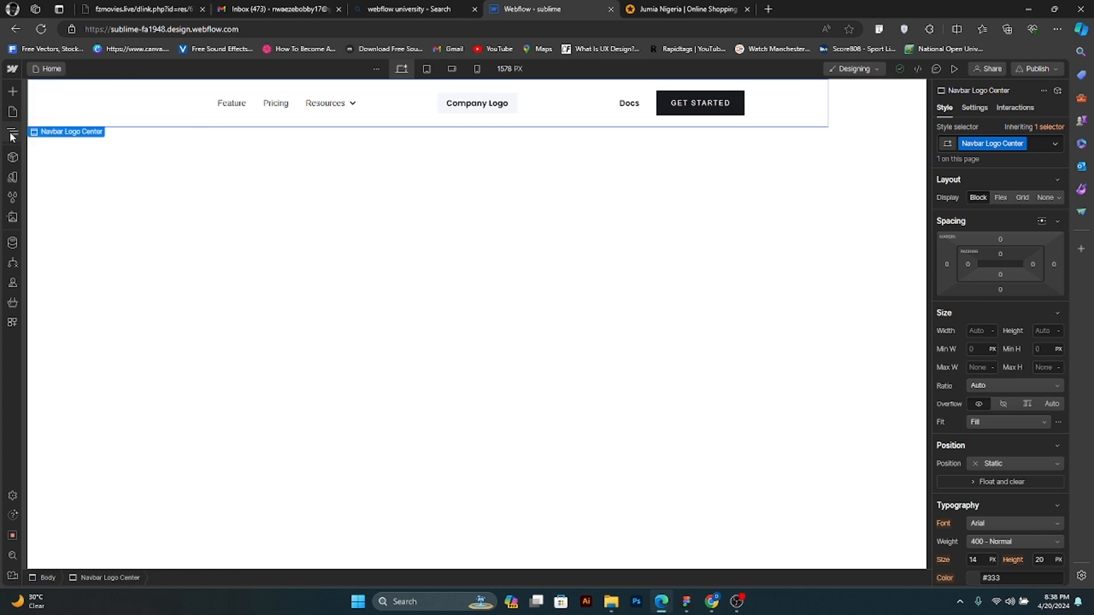
pyautogui.click(11, 134)
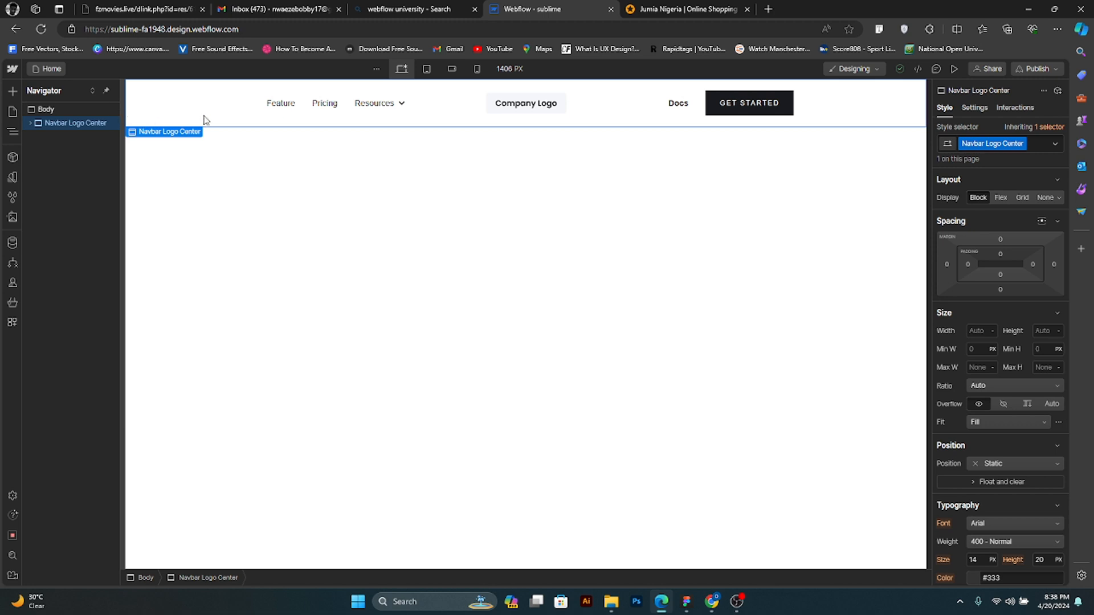
pyautogui.click(30, 124)
pyautogui.click(36, 138)
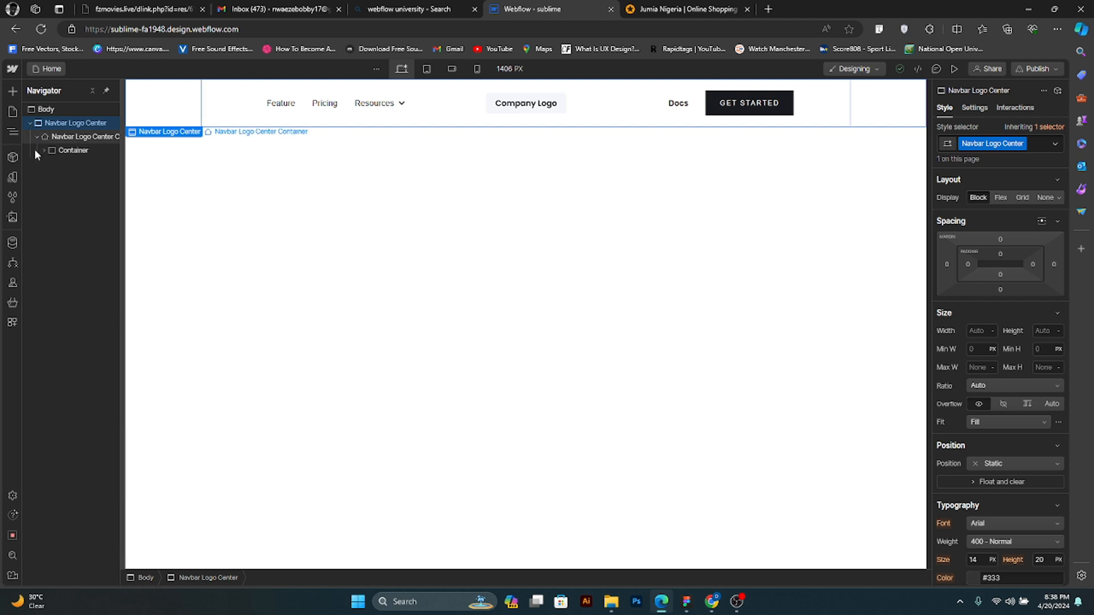
pyautogui.click(43, 150)
pyautogui.click(50, 164)
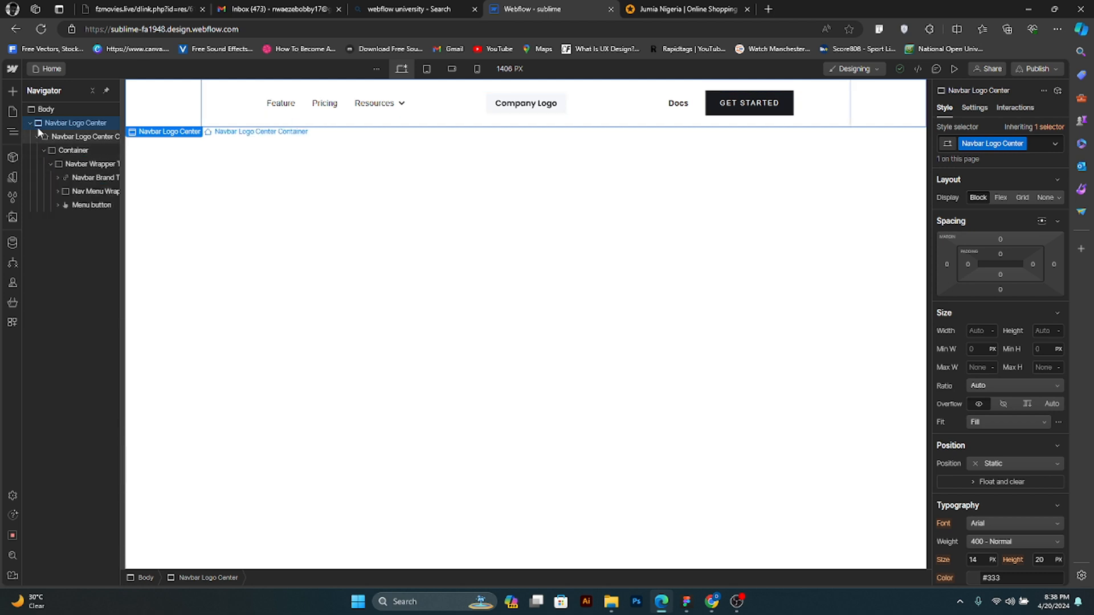
# - Collapse Navbar Logo Center in the Navigator and delete it from the page
pyautogui.click(37, 136)
pyautogui.click(30, 124)
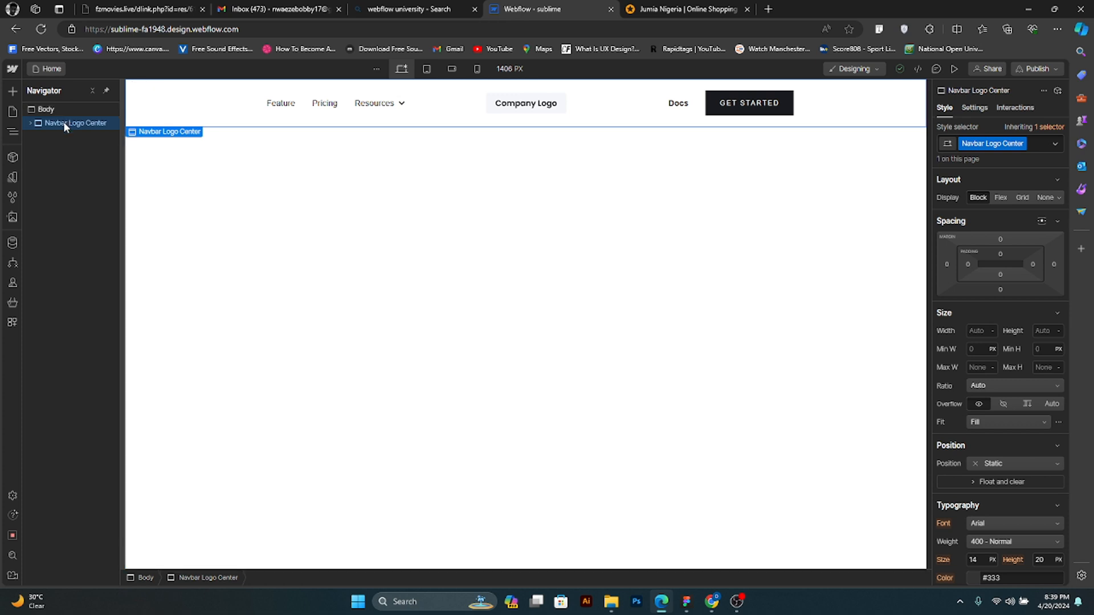
pyautogui.press('Delete')
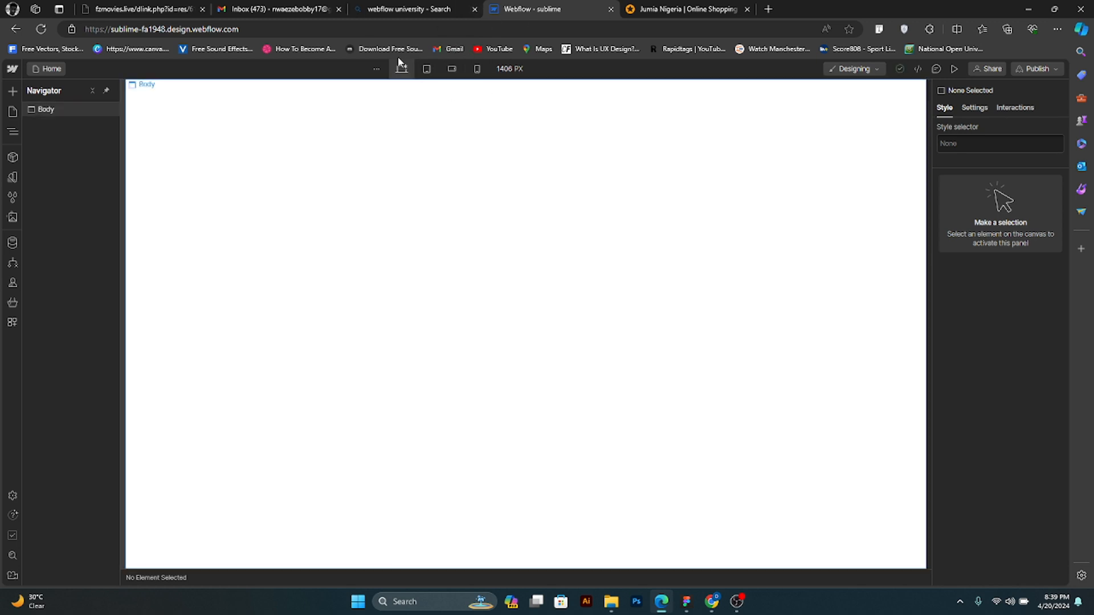
# - View the page at the tablet, mobile landscape and mobile portrait breakpoints, and return to the desktop breakpoint
pyautogui.click(426, 69)
pyautogui.click(452, 69)
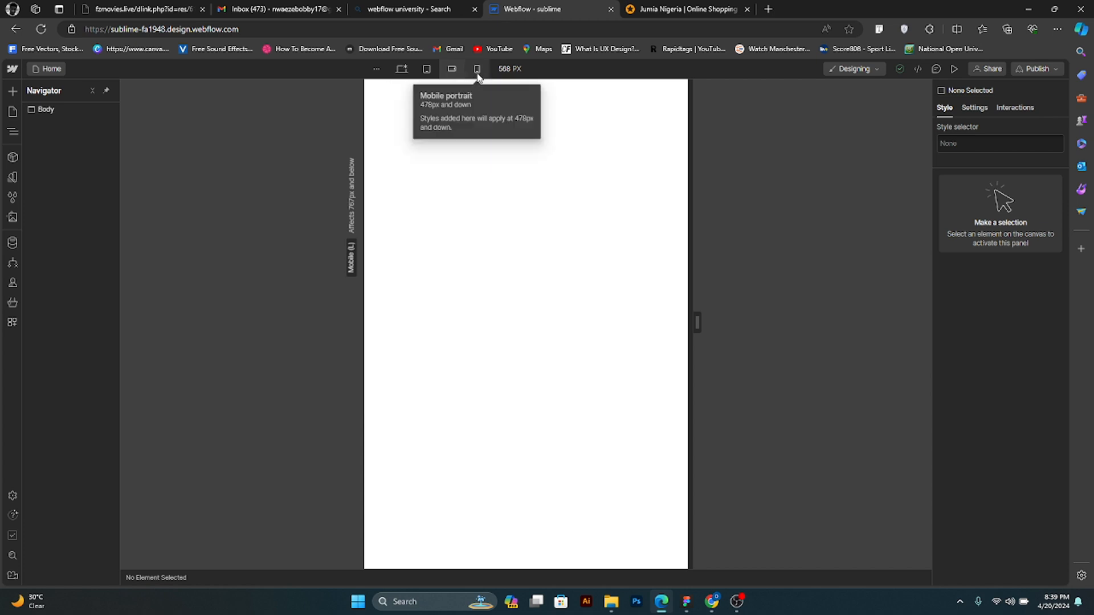
pyautogui.click(478, 73)
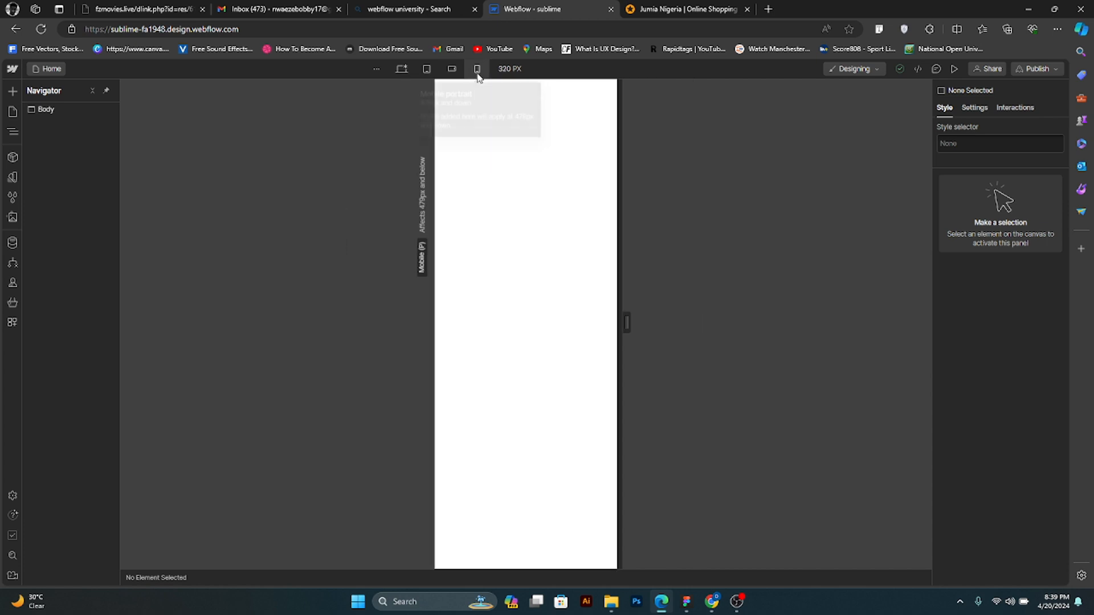
pyautogui.click(406, 70)
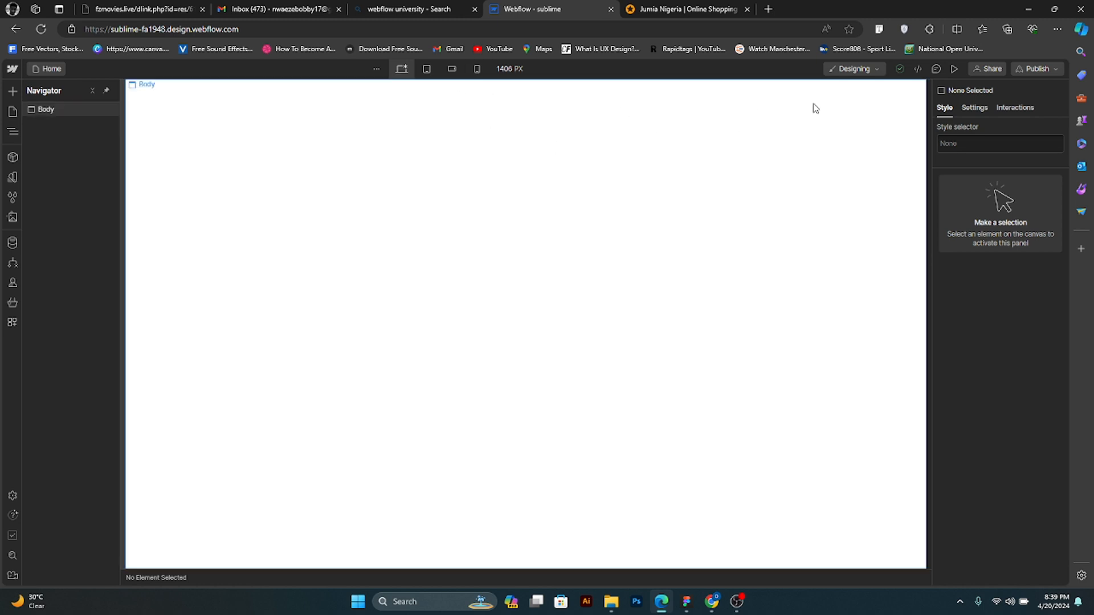
# - View the Designing and Editing mode options, and look at the Export Code dialog's HTML preview
pyautogui.click(875, 71)
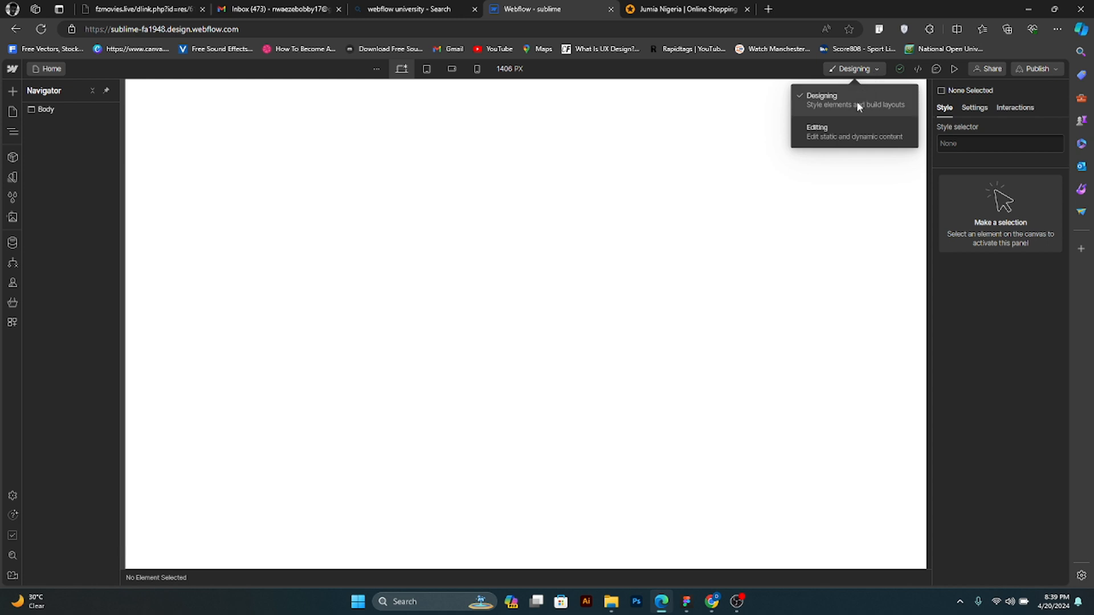
pyautogui.click(851, 71)
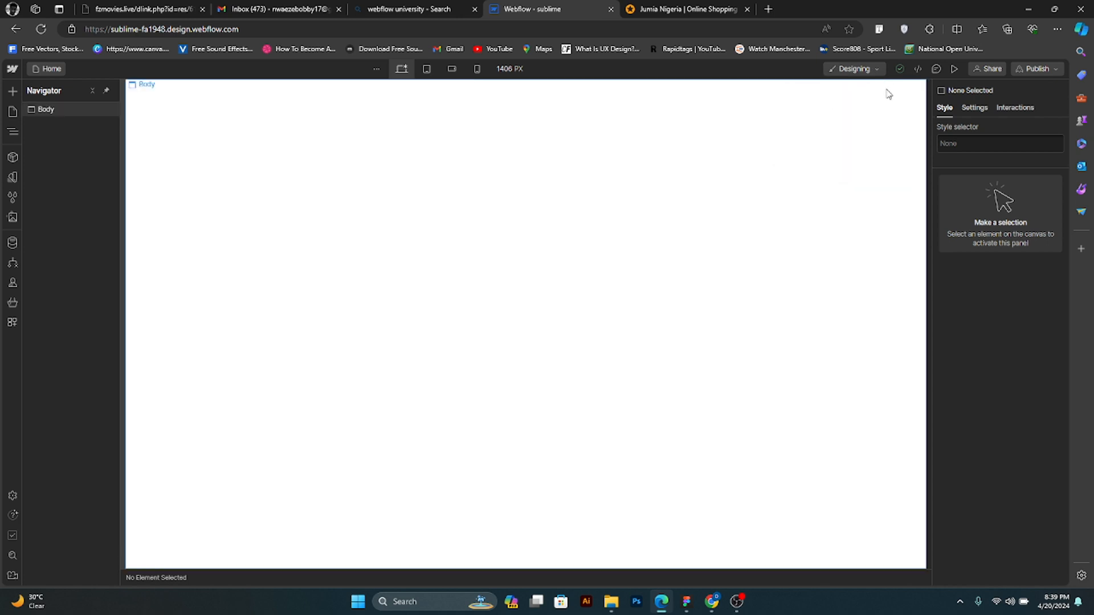
pyautogui.click(917, 70)
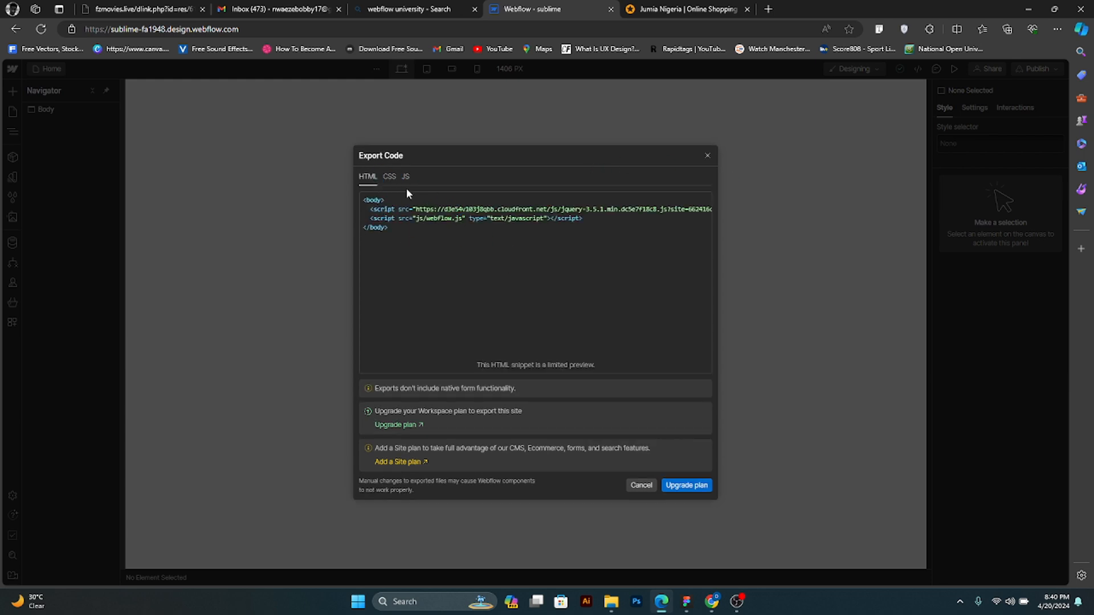
pyautogui.click(708, 156)
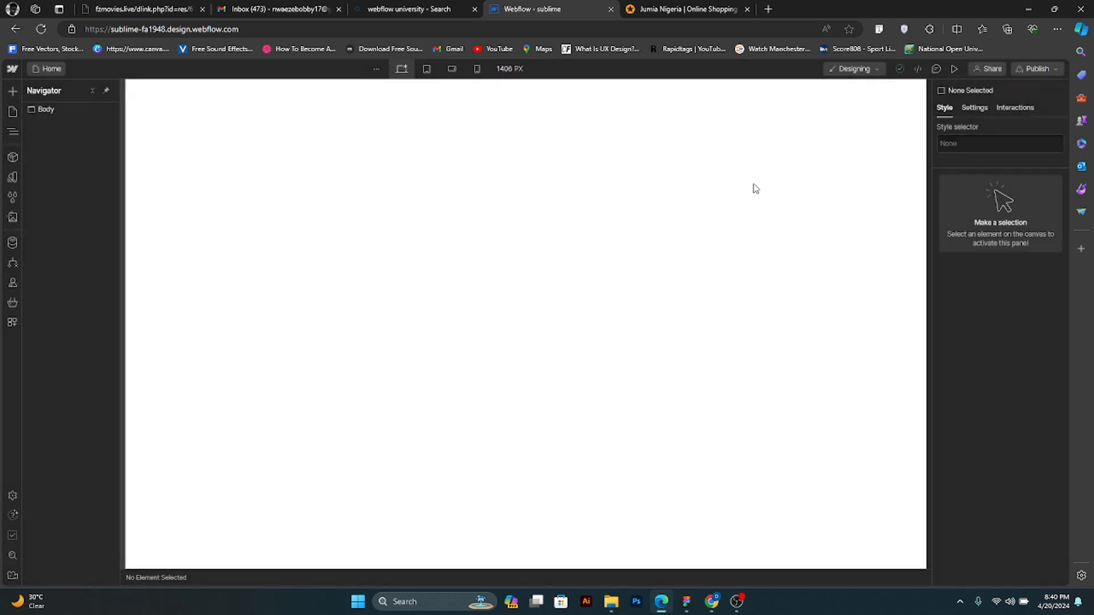
# - Show the comments mode and the page preview, returning to the design view after each
pyautogui.click(936, 70)
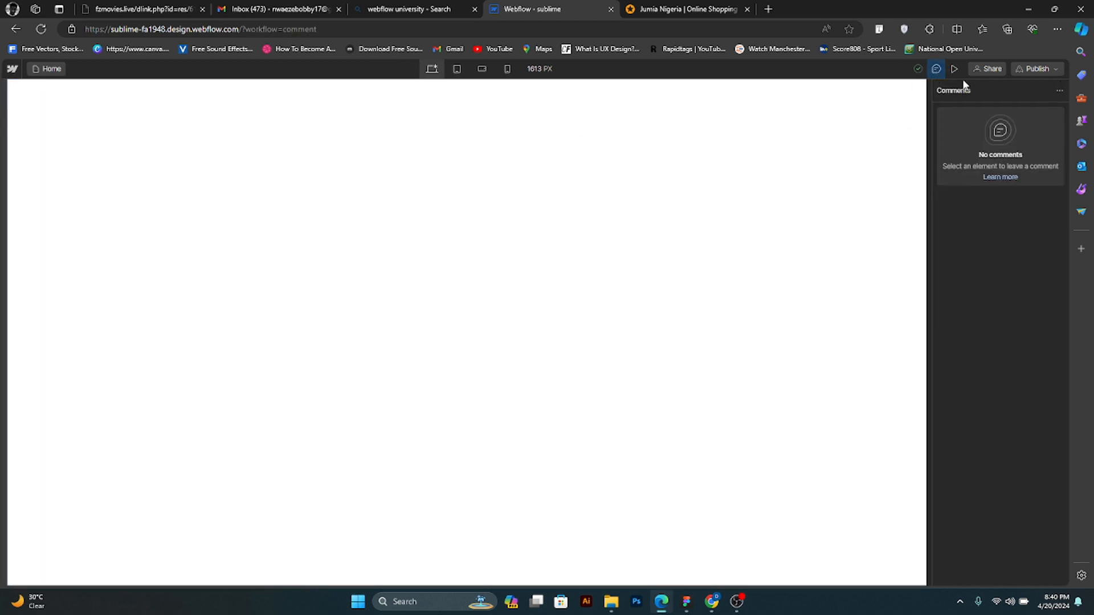
pyautogui.click(937, 71)
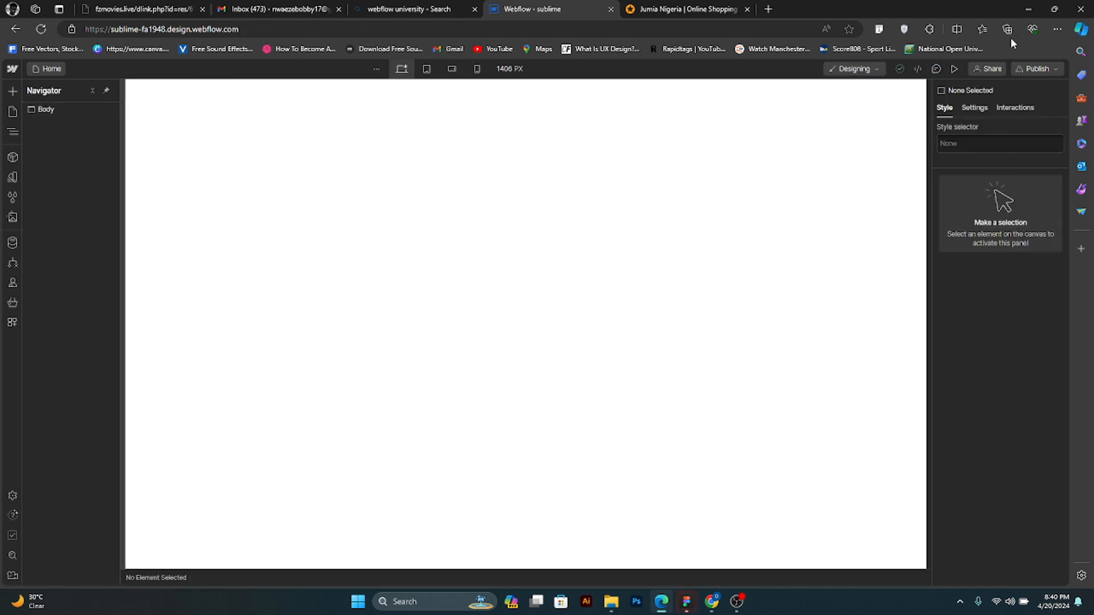
pyautogui.click(958, 73)
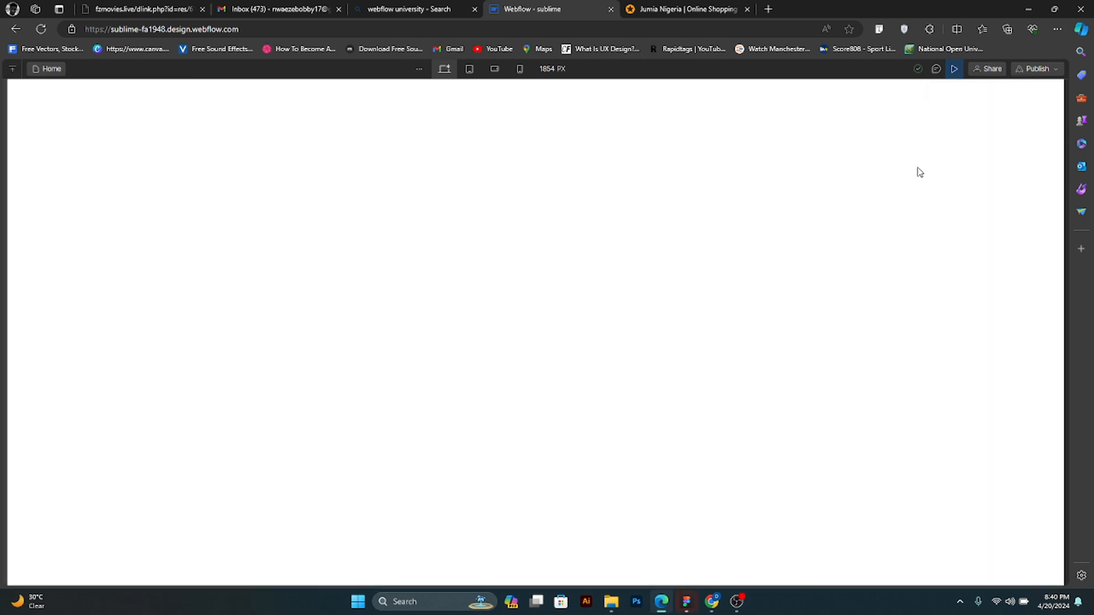
pyautogui.click(954, 73)
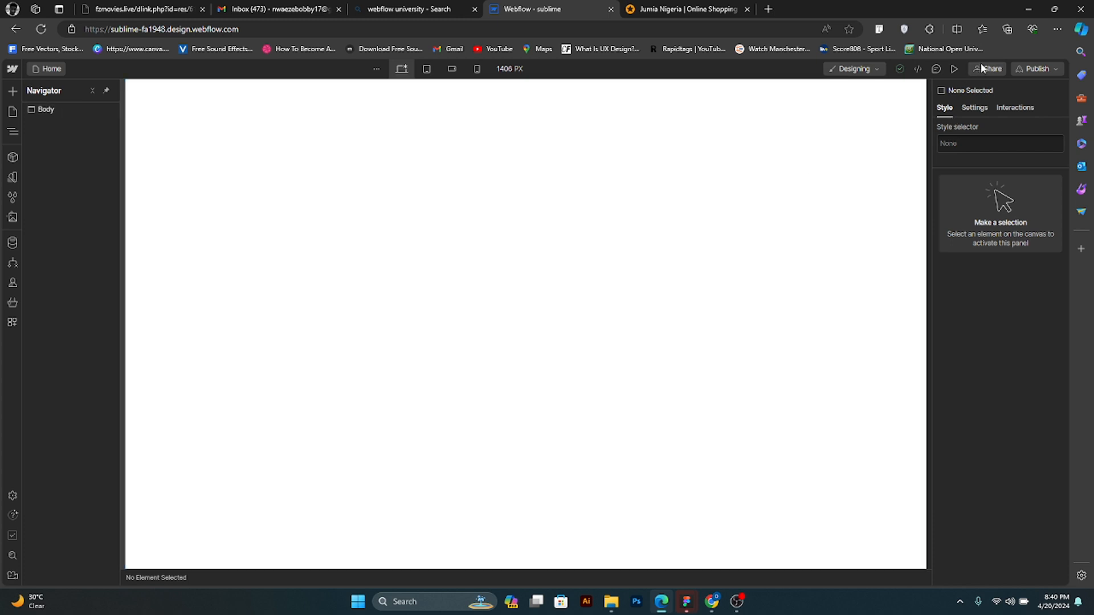
# - View the site's sharing options and publish destinations, including the custom domain plans page, and return to the designer
pyautogui.click(981, 68)
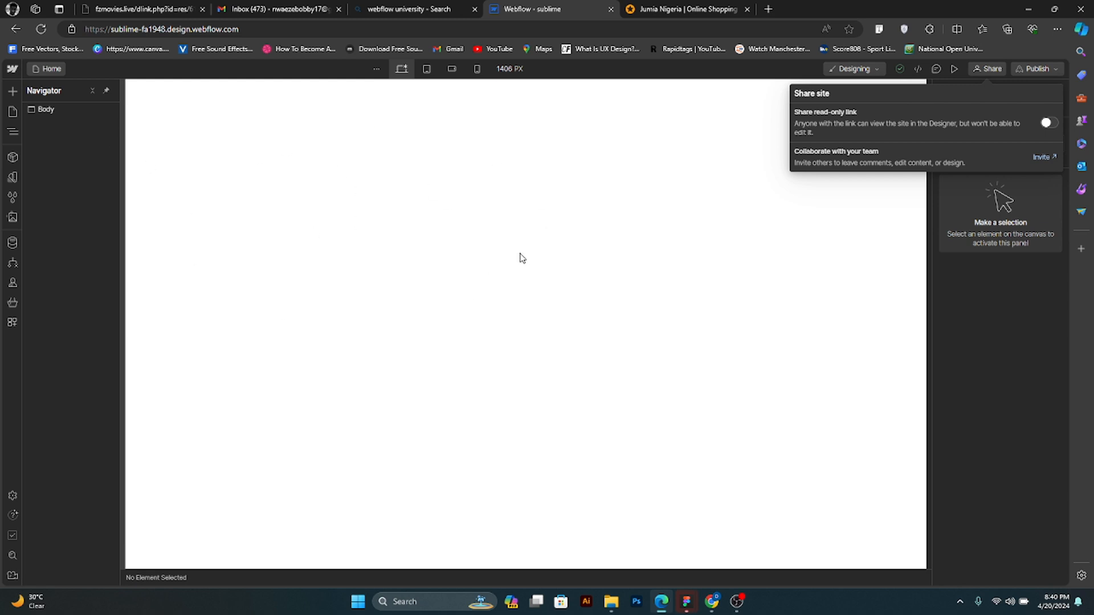
pyautogui.click(981, 312)
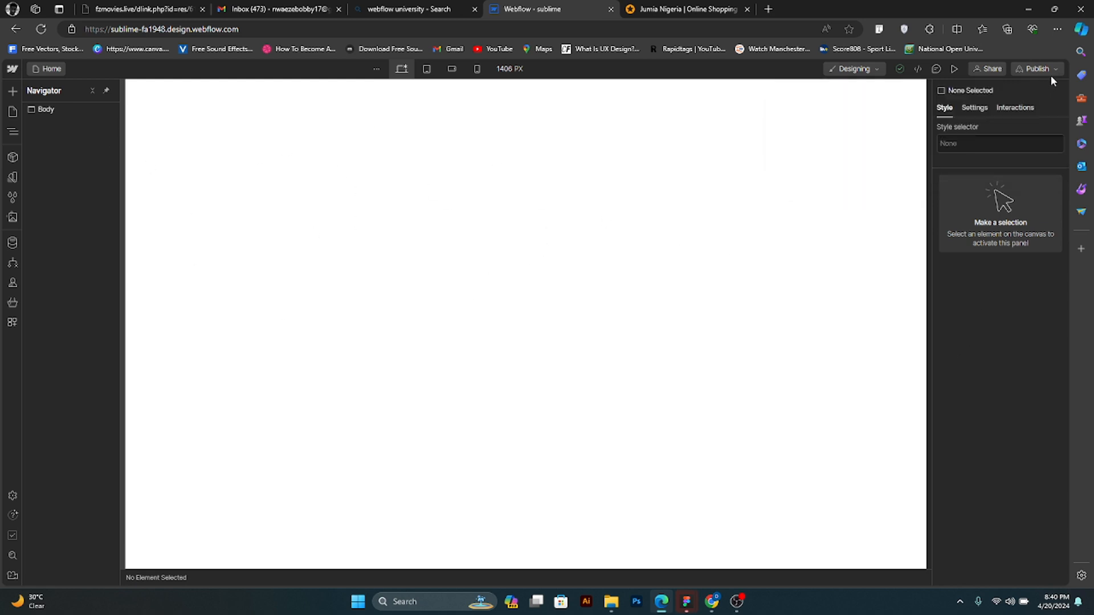
pyautogui.click(1053, 69)
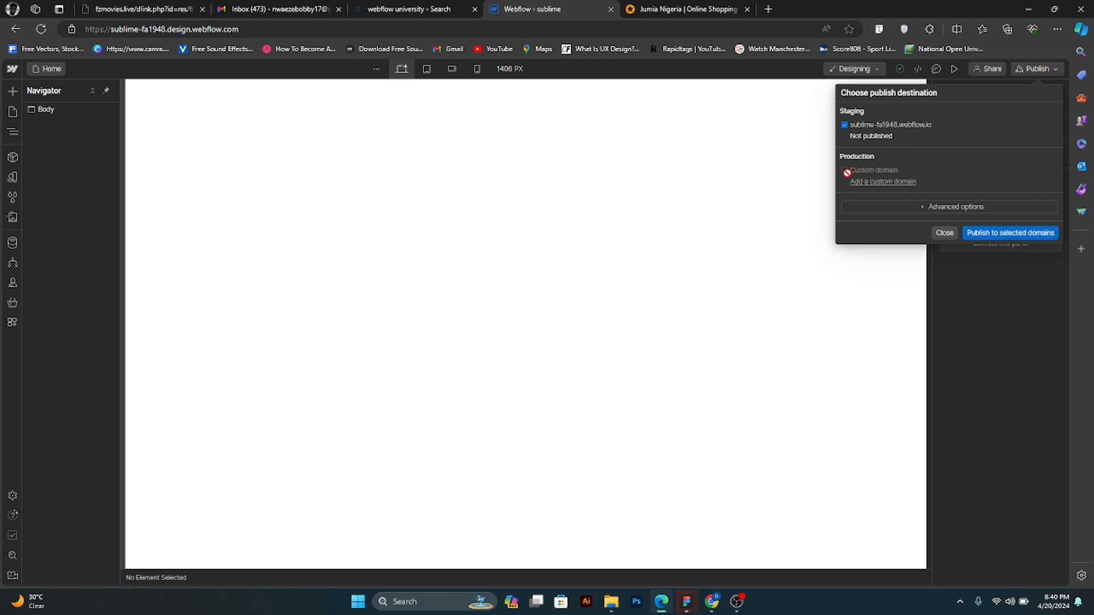
pyautogui.click(863, 183)
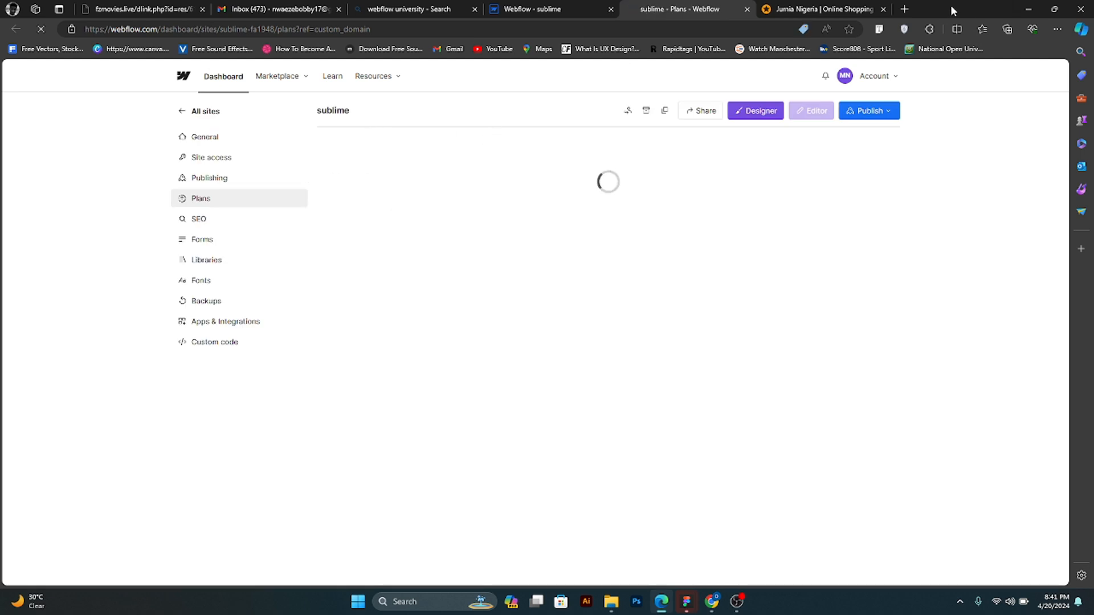
pyautogui.click(515, 9)
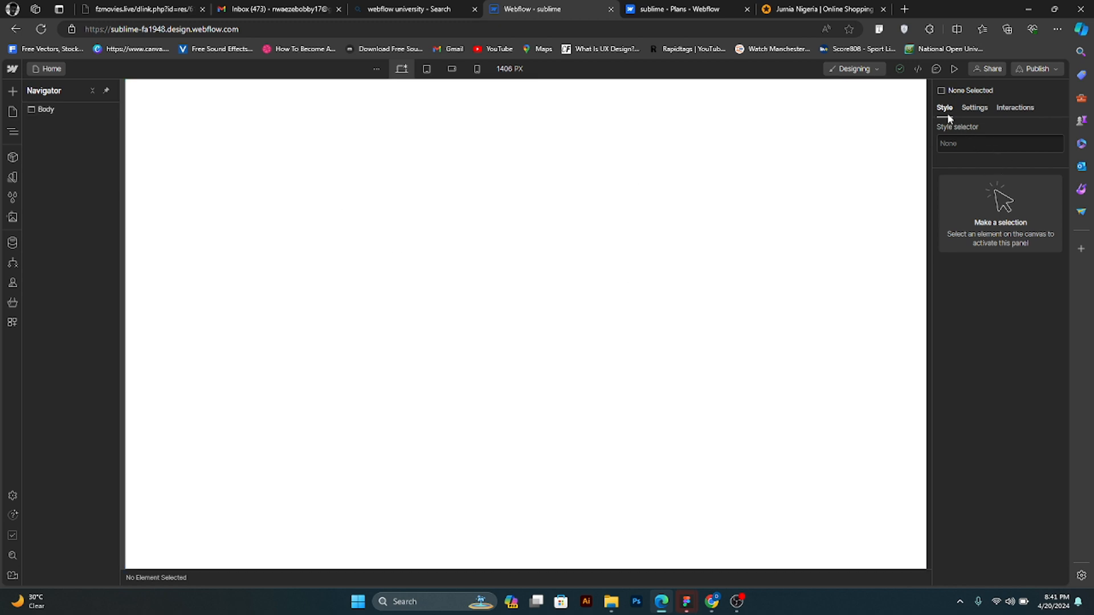
# - Look through the element Settings and Interactions options, and return to the Style options
pyautogui.click(972, 108)
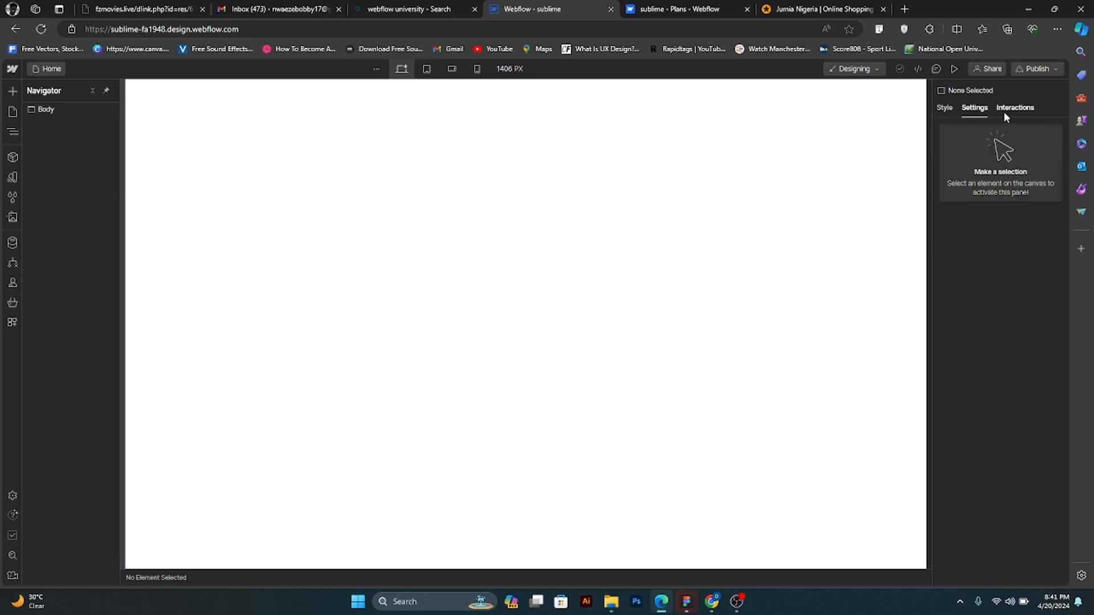
pyautogui.click(1004, 109)
pyautogui.click(943, 109)
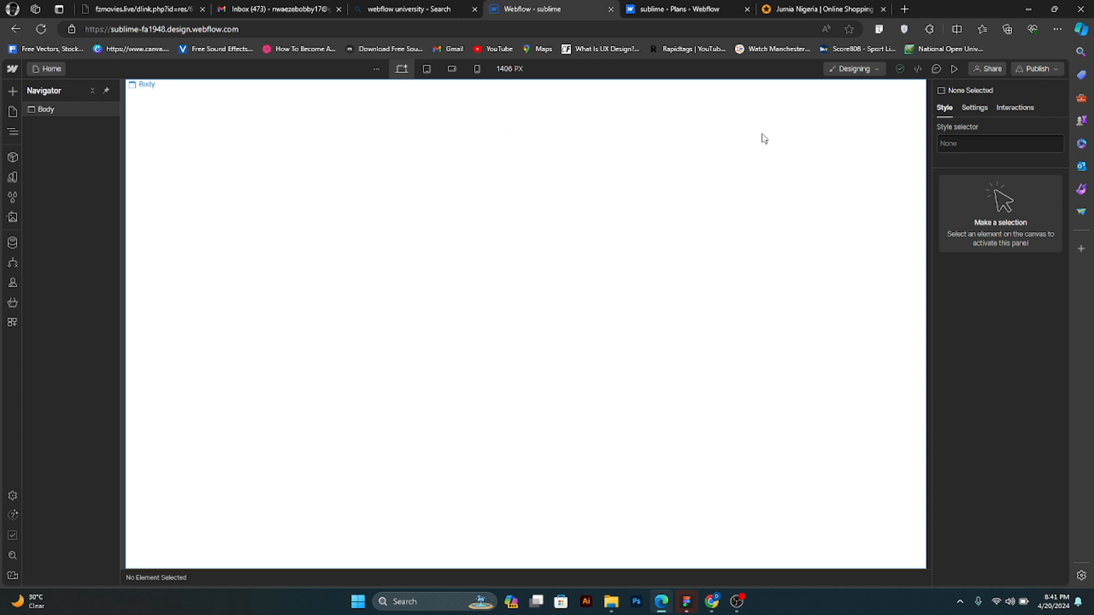
pyautogui.click(968, 109)
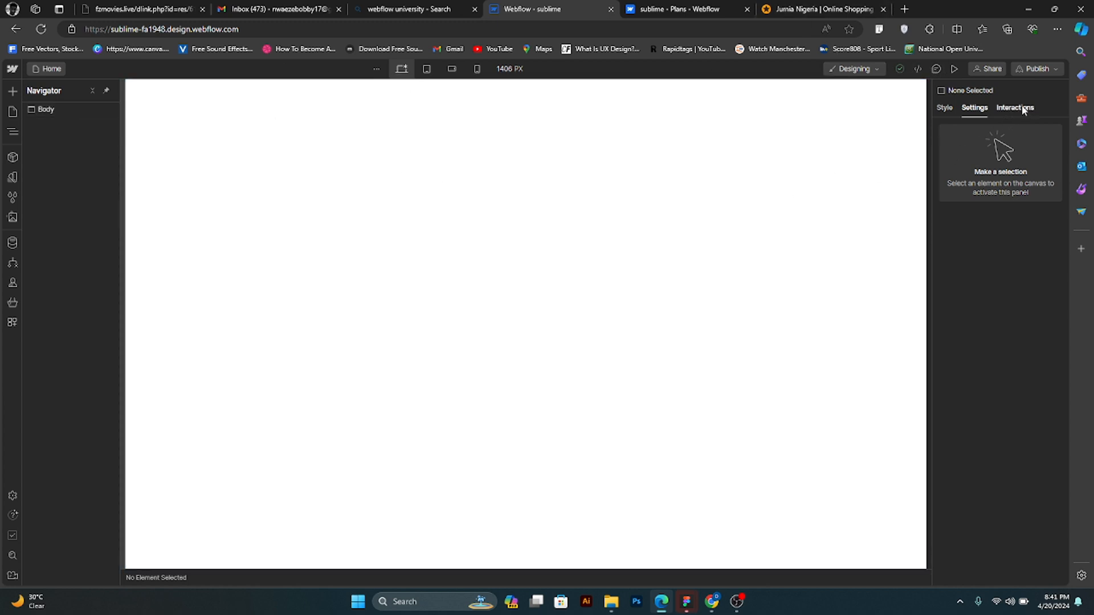
pyautogui.click(1002, 112)
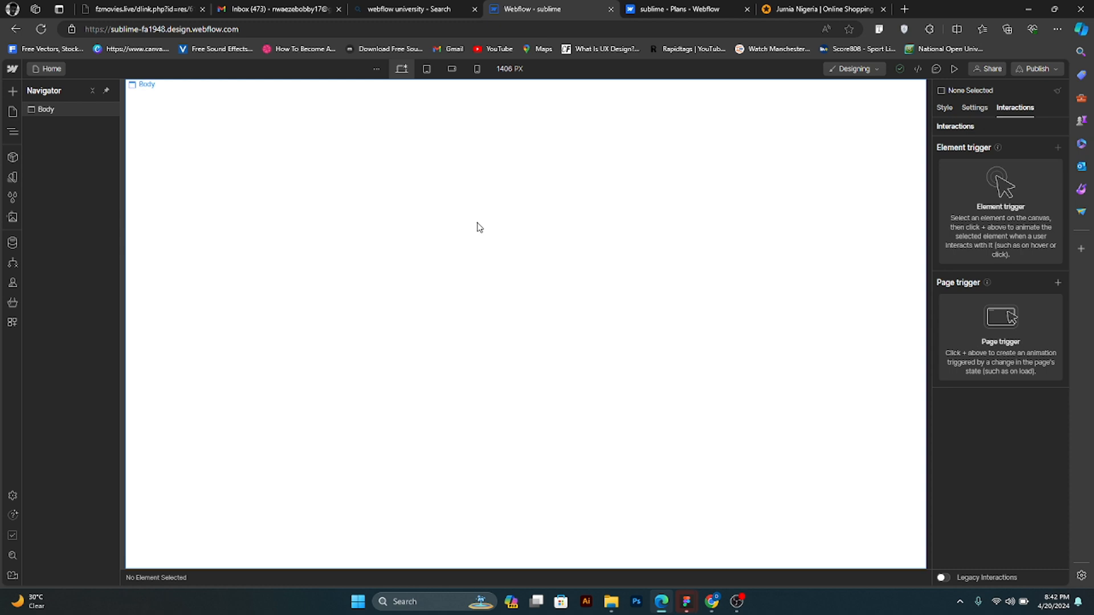
pyautogui.click(944, 108)
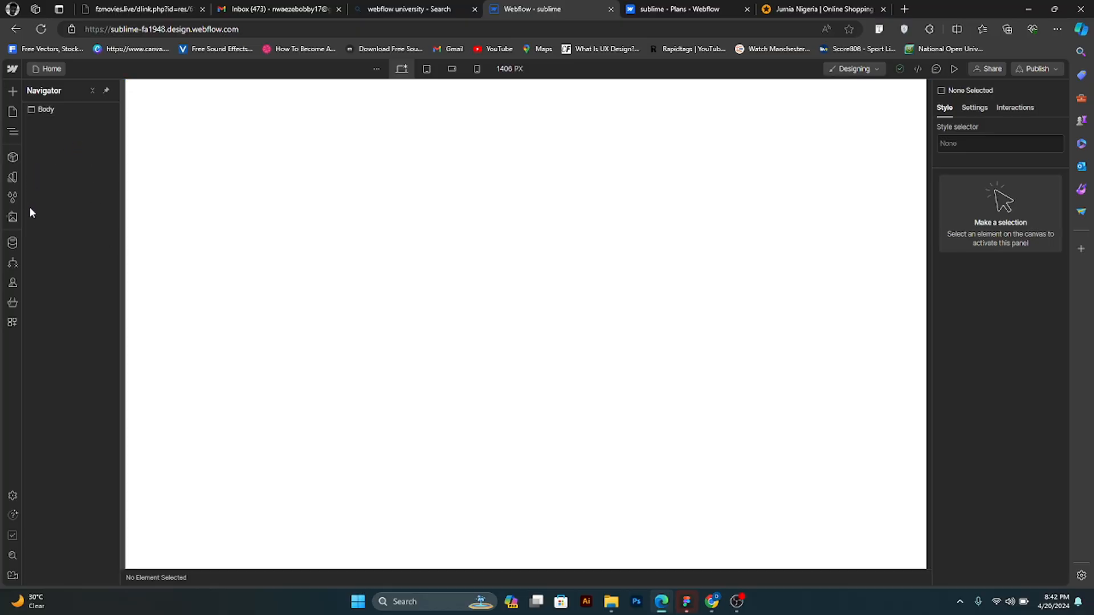
# - Search the prebuilt layouts for nav and add the Navbar No Shadow layout to the page
pyautogui.click(18, 129)
pyautogui.click(17, 130)
pyautogui.click(18, 91)
pyautogui.click(119, 120)
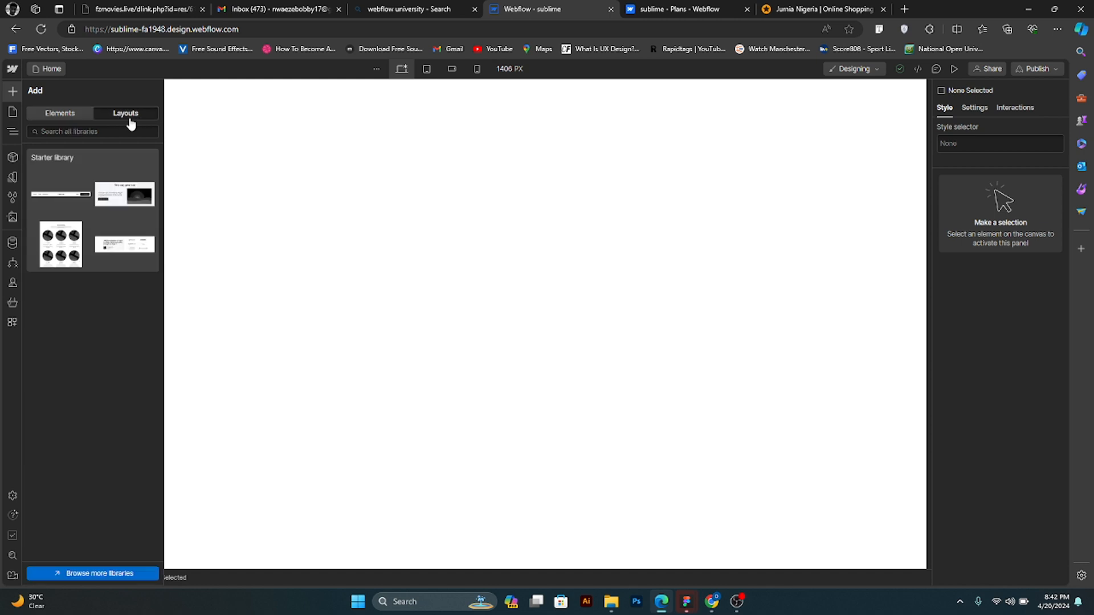
pyautogui.click(81, 131)
pyautogui.write('nav')
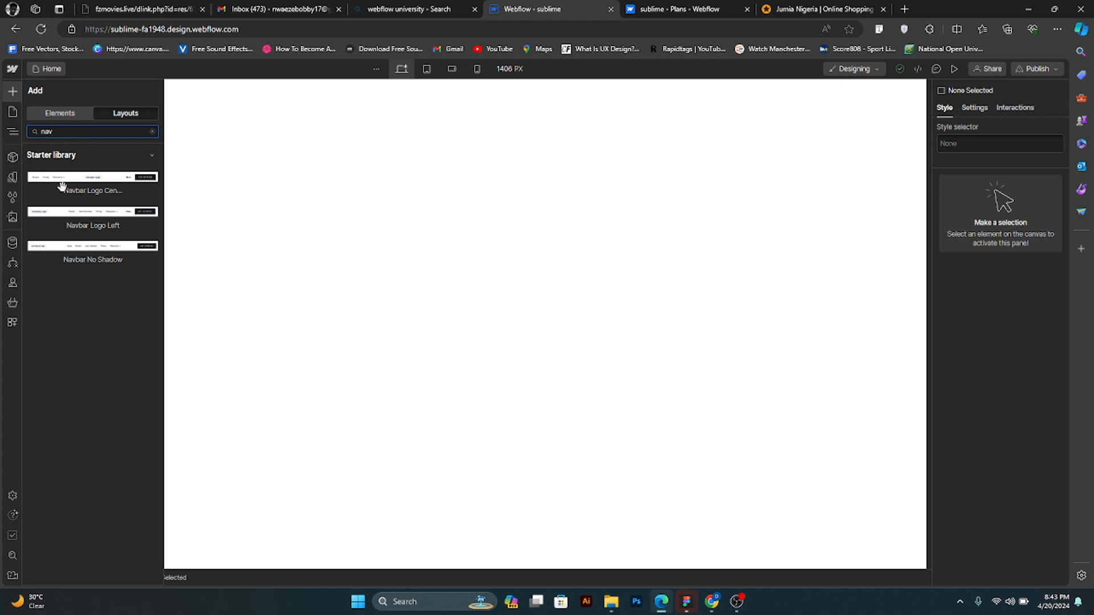
pyautogui.moveTo(111, 219)
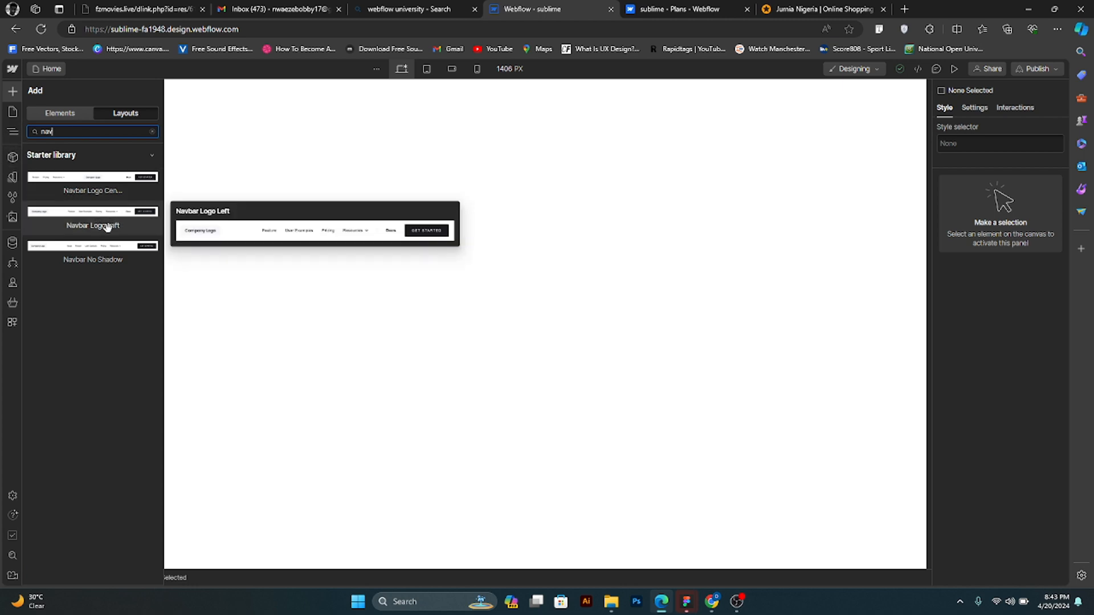
pyautogui.moveTo(110, 248)
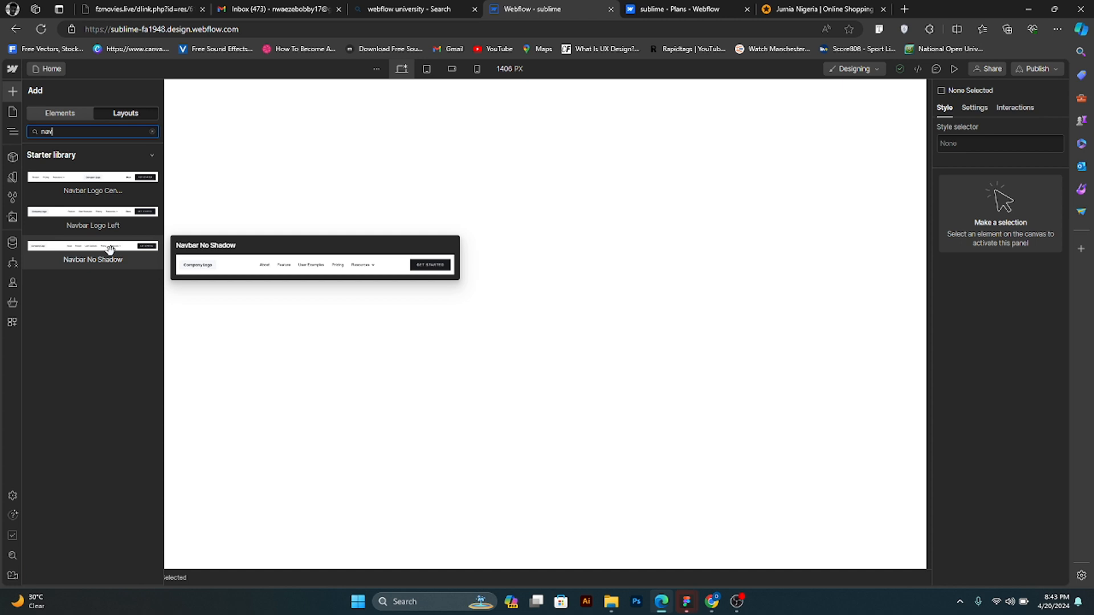
pyautogui.click(110, 247)
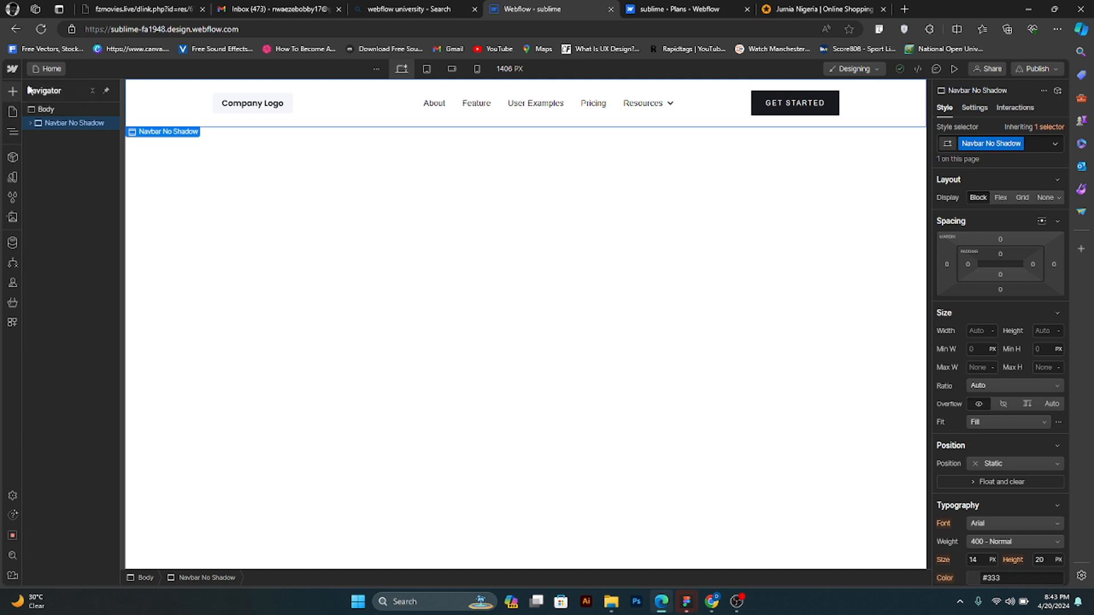
# - Search the prebuilt layouts for hero and try to add the Hero Heading Center layout while Navbar No Shadow is selected
pyautogui.click(12, 92)
pyautogui.click(71, 115)
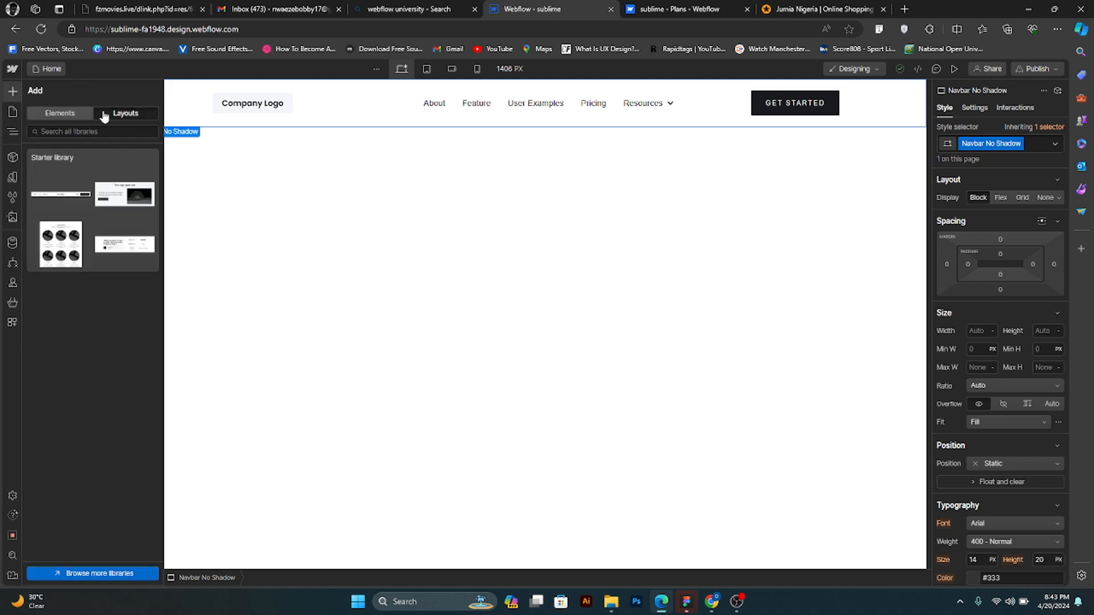
pyautogui.click(121, 114)
pyautogui.click(105, 133)
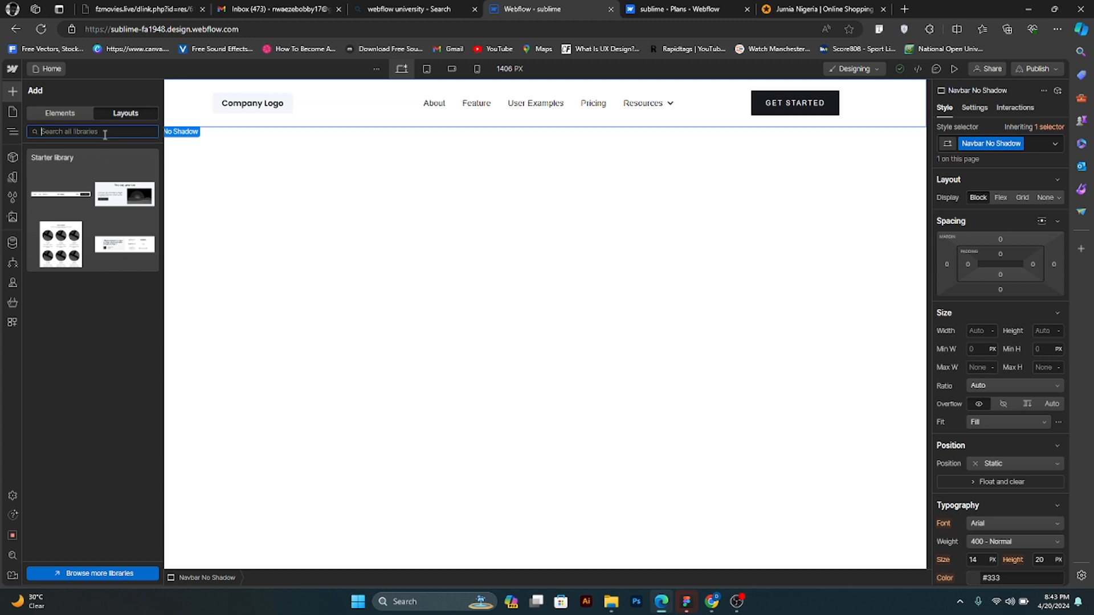
pyautogui.write('hero')
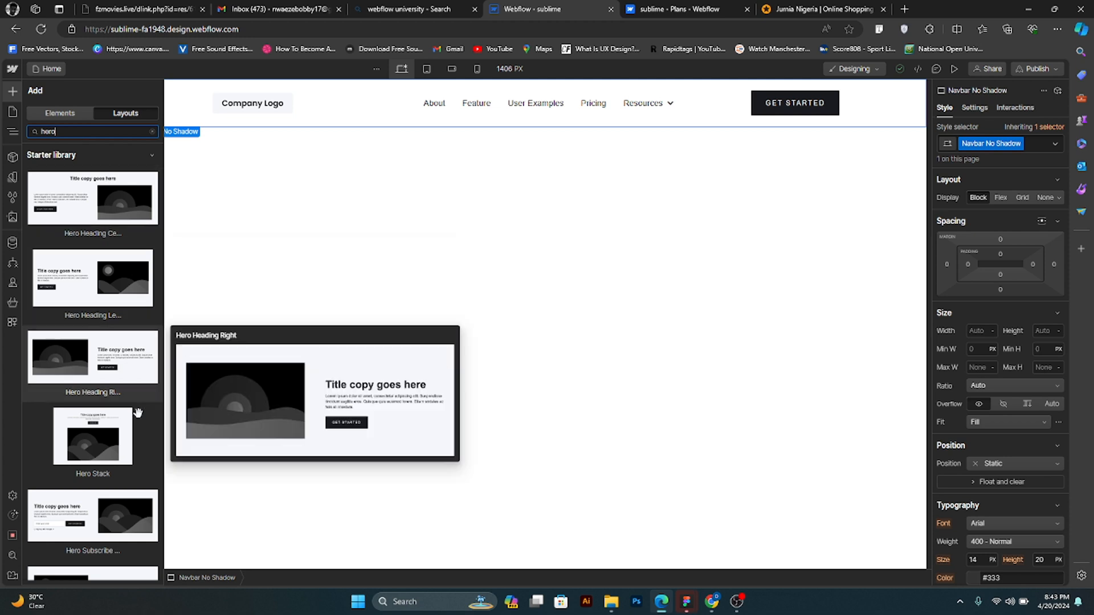
pyautogui.scroll(-2, 137, 410)
pyautogui.scroll(2, 144, 395)
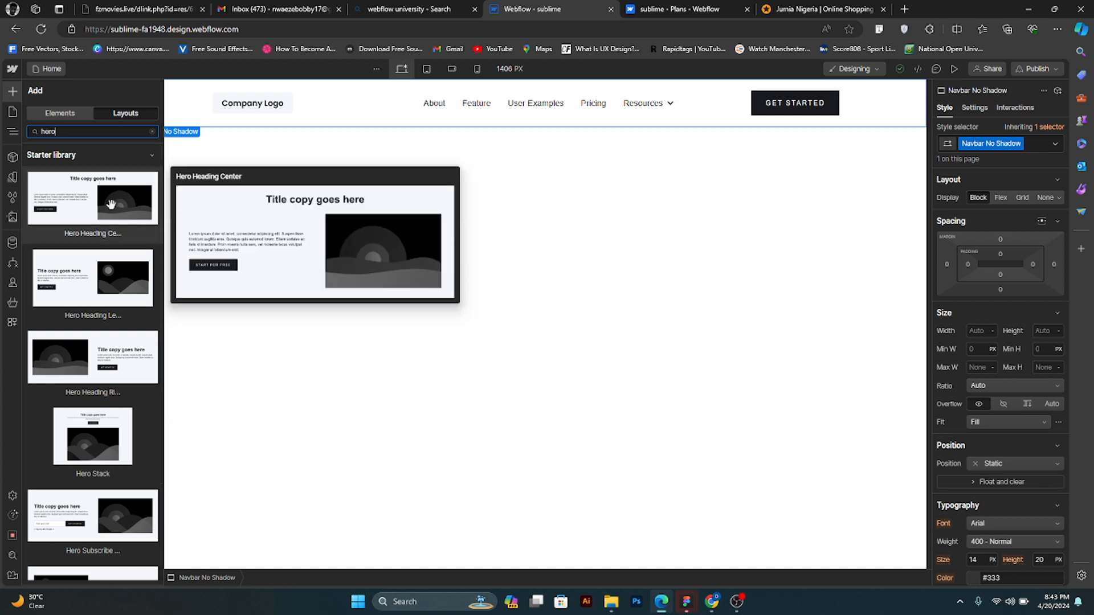
pyautogui.click(113, 205)
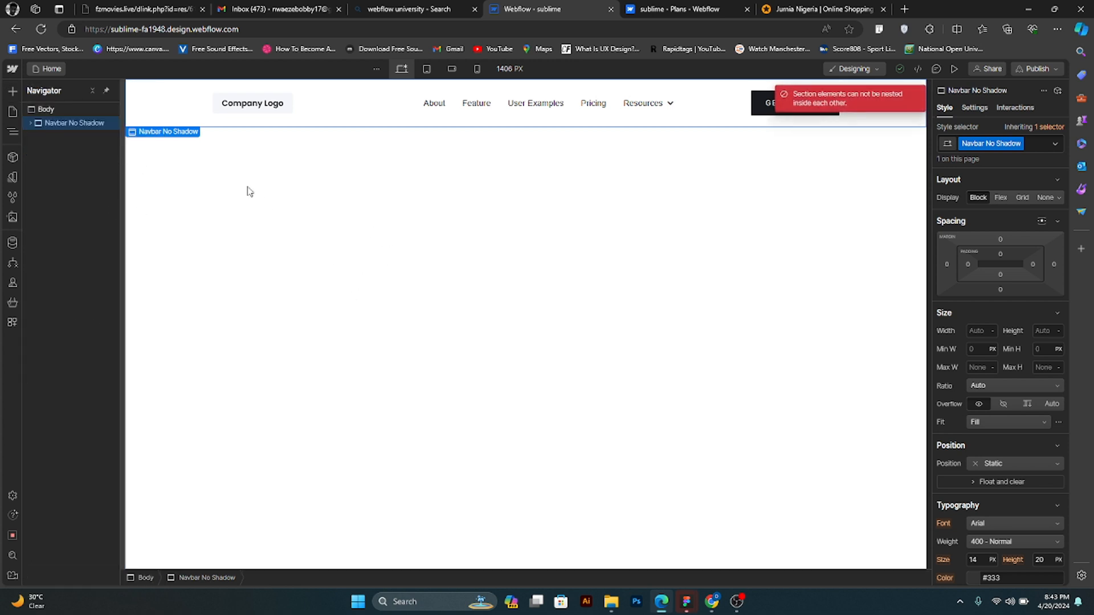
# - Select the Body element, search the prebuilt layouts for hero, and add the Hero Heading Left layout below the navbar
pyautogui.click(59, 110)
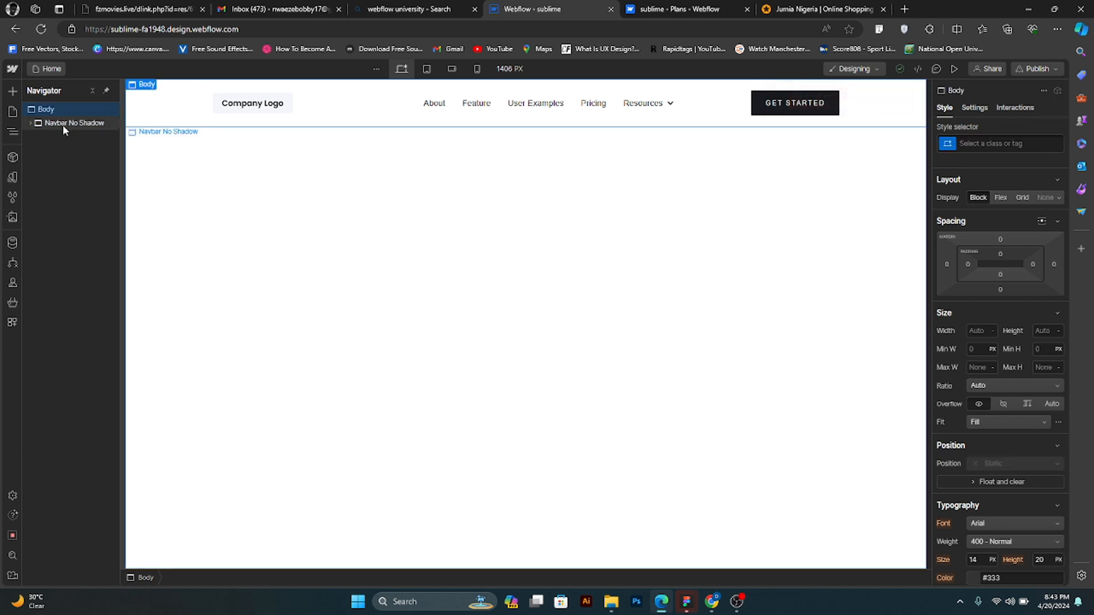
pyautogui.click(63, 125)
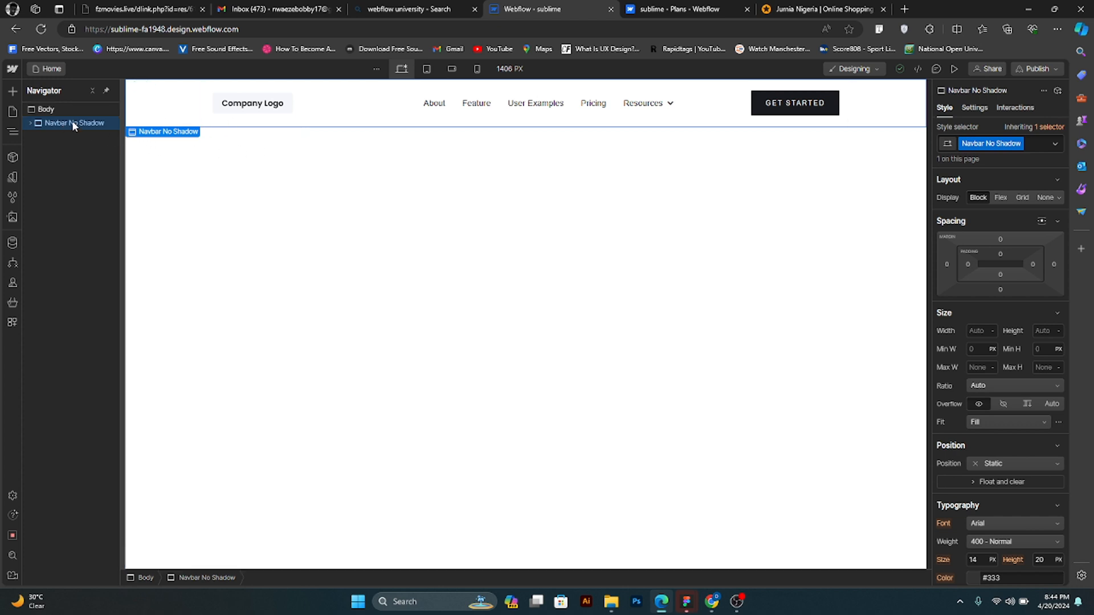
pyautogui.click(70, 109)
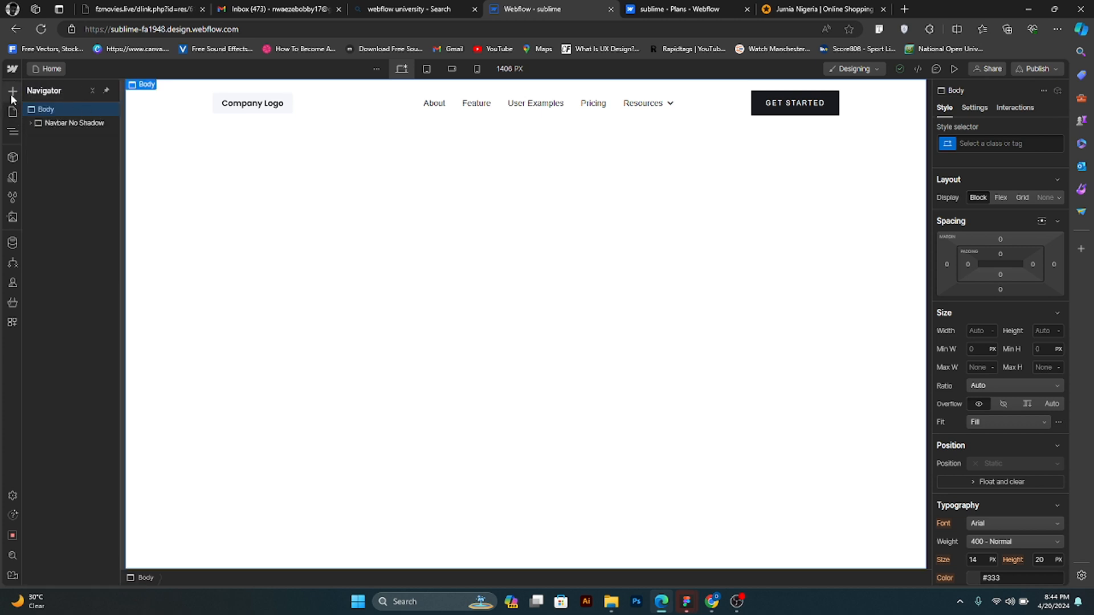
pyautogui.moveTo(13, 92)
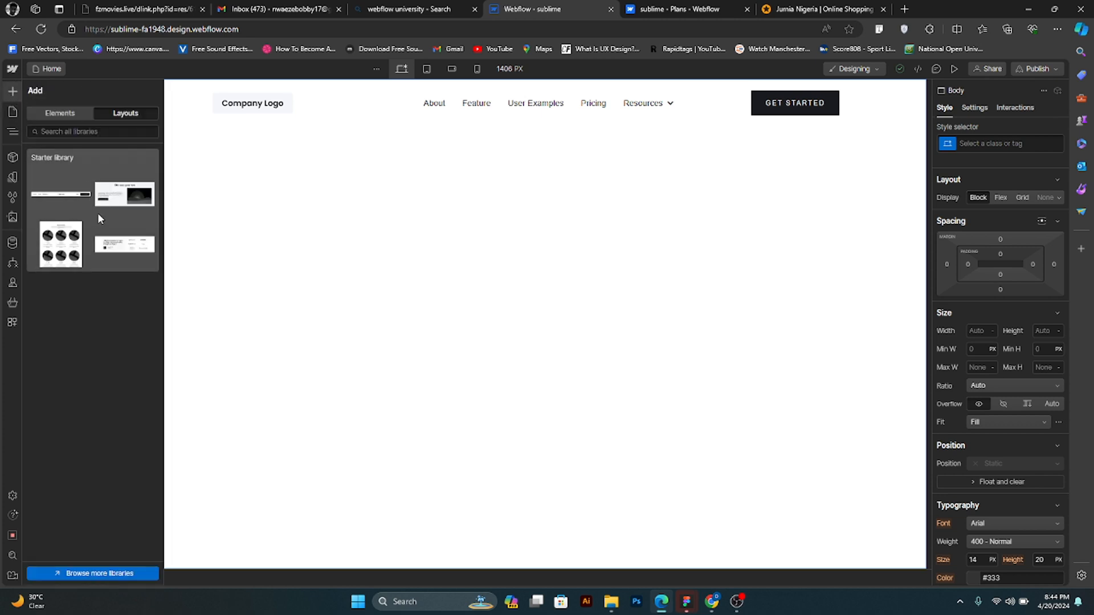
pyautogui.click(94, 132)
pyautogui.write('hero')
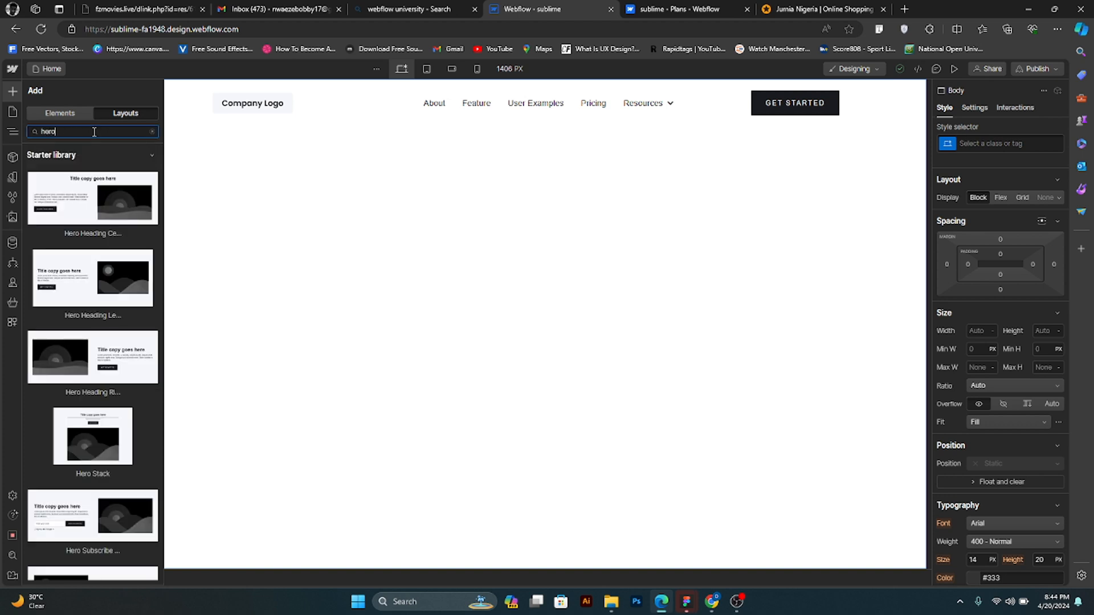
pyautogui.click(81, 276)
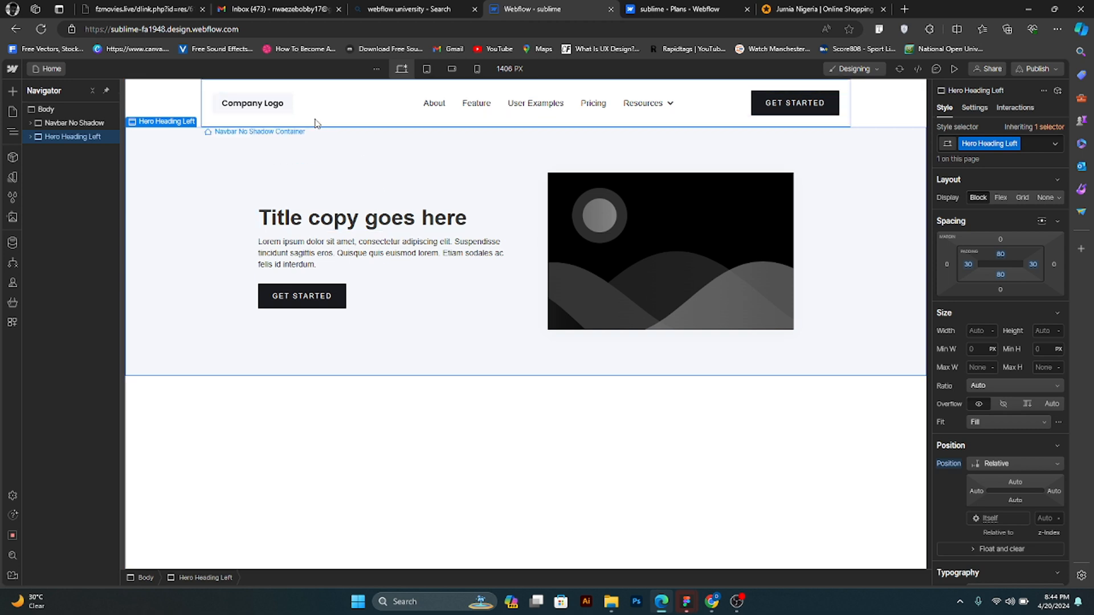
# - Search the prebuilt layouts for all and for list to browse possible sections to follow the hero
pyautogui.click(13, 92)
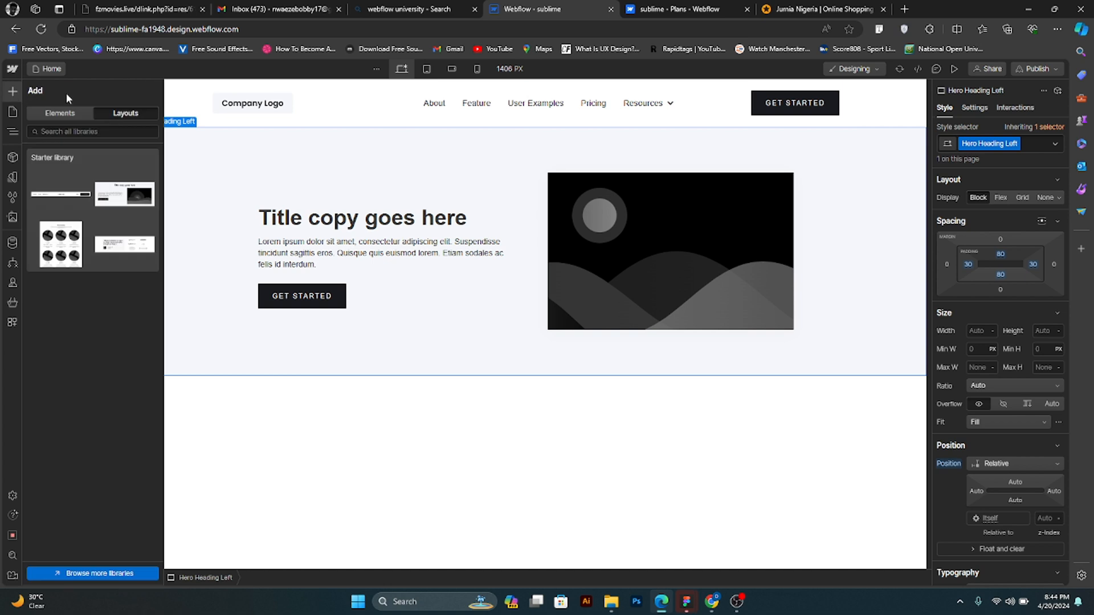
pyautogui.click(97, 130)
pyautogui.write('all')
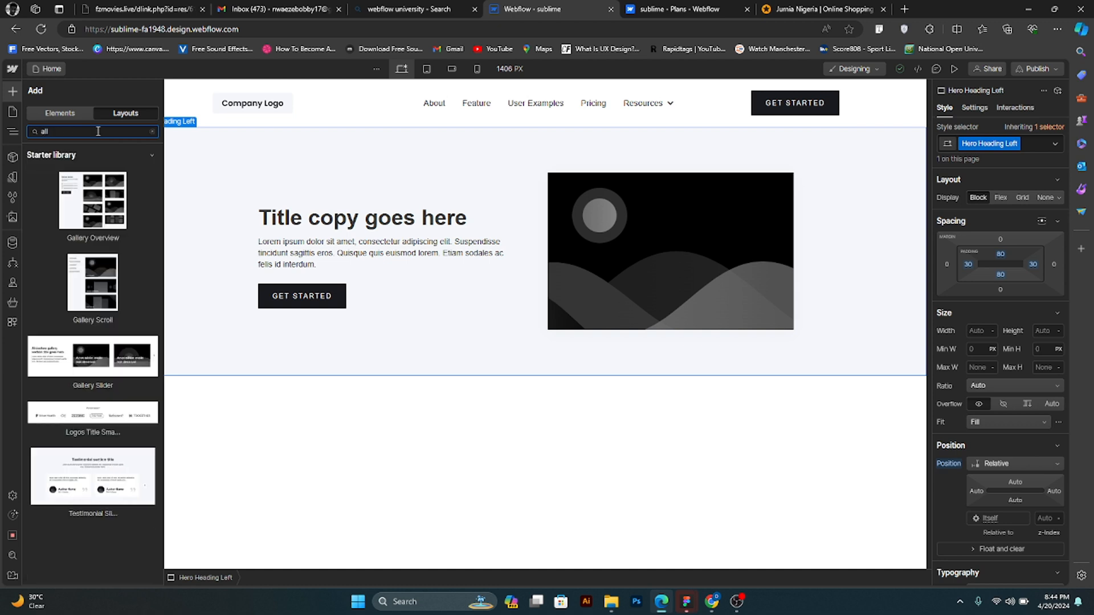
pyautogui.press('BackSpace')
pyautogui.press('BackSpace')
pyautogui.press('BackSpace')
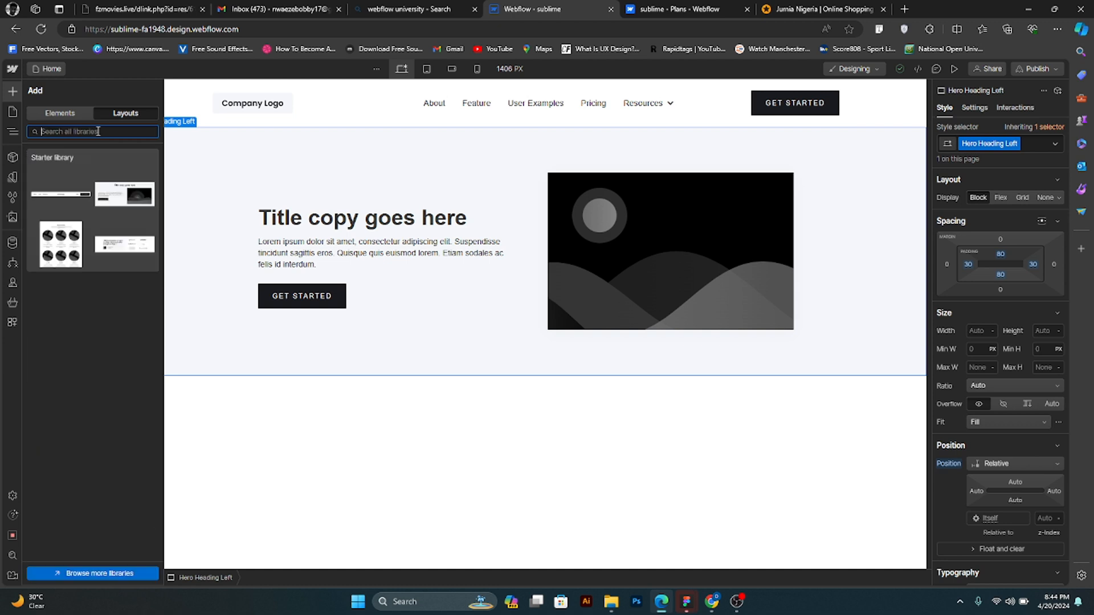
pyautogui.write('list')
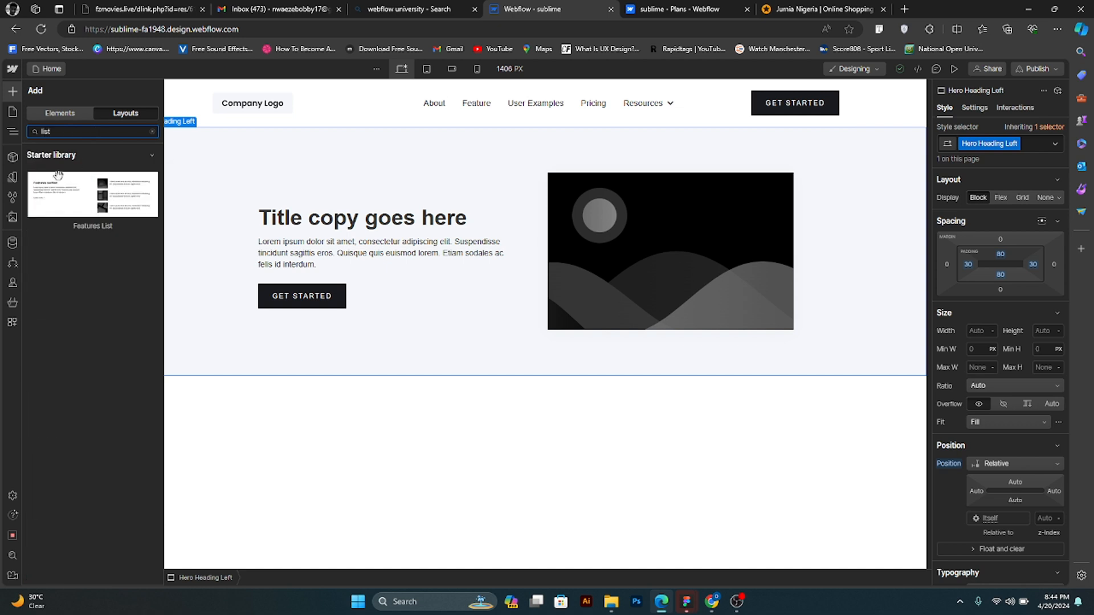
pyautogui.moveTo(60, 184)
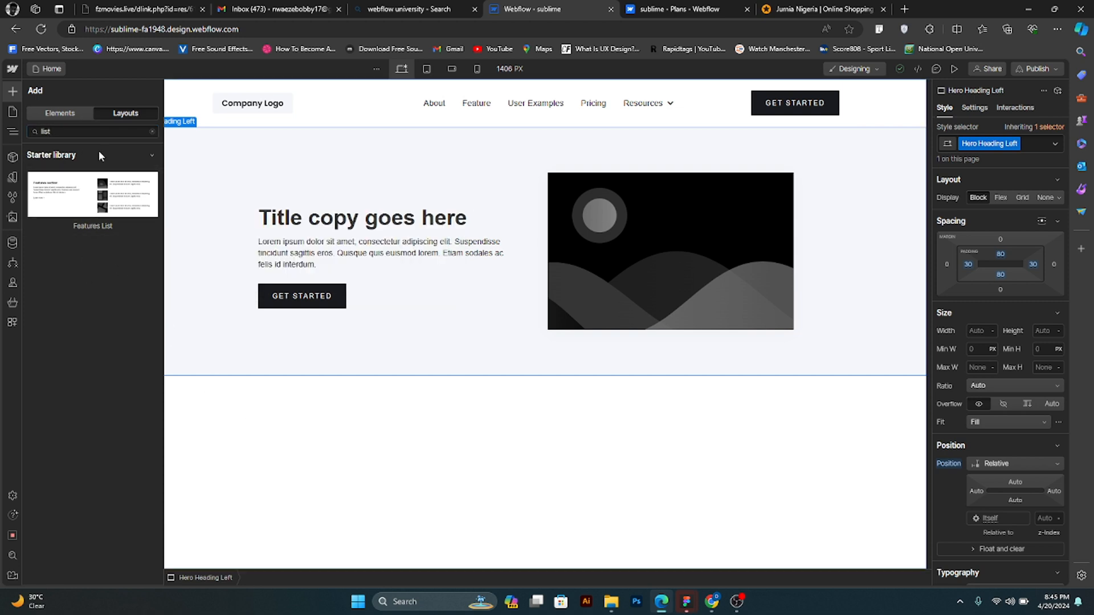
pyautogui.press('z')
# - Select the Body element, search the prebuilt layouts for list, and add the Features List layout below the hero
pyautogui.click(43, 108)
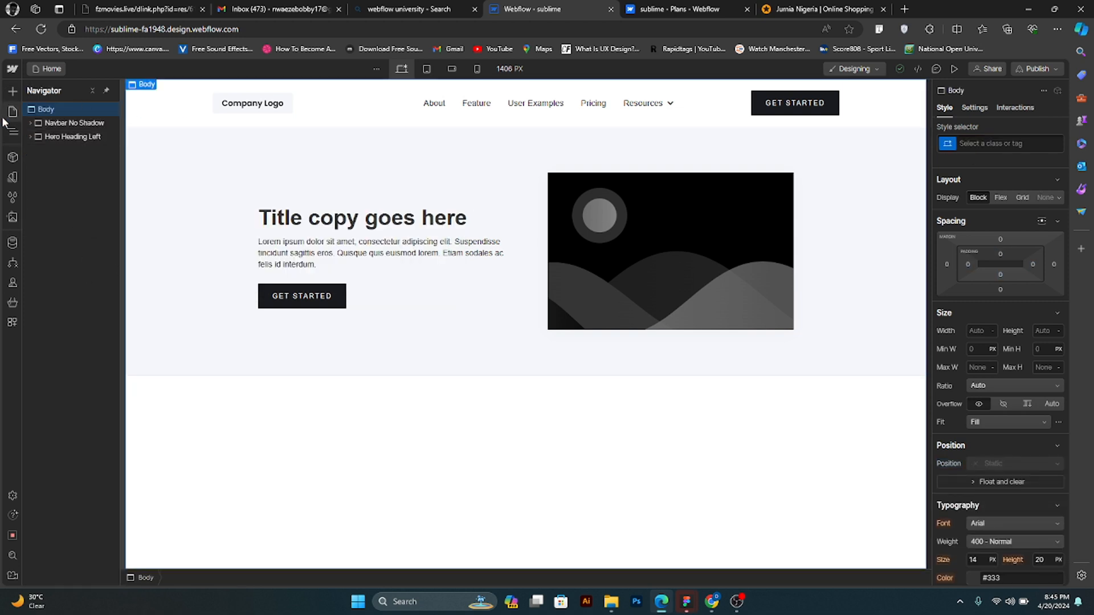
pyautogui.click(16, 90)
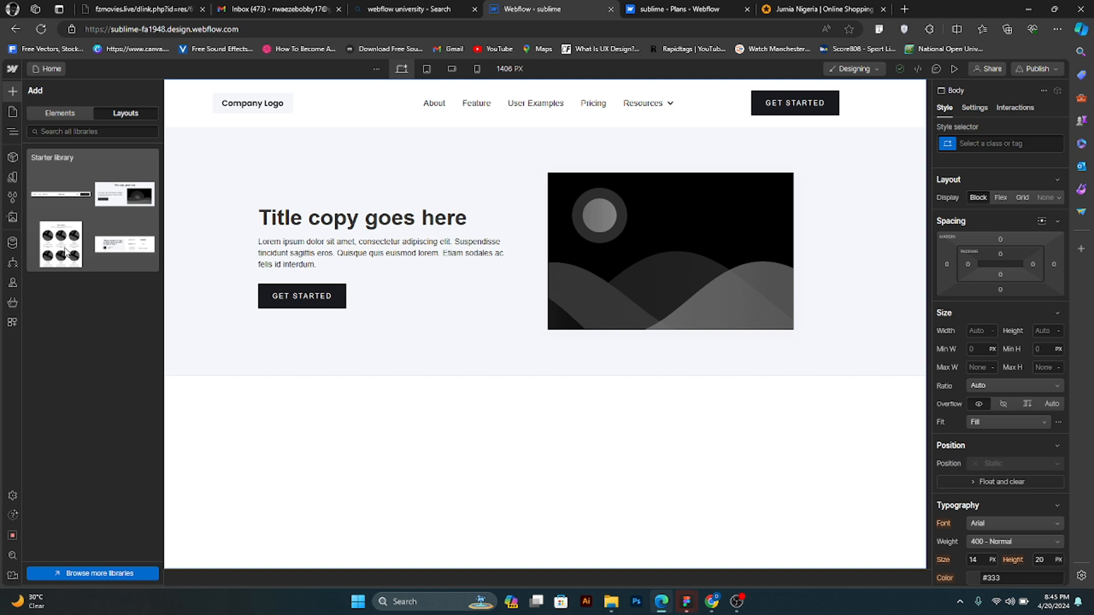
pyautogui.write('list')
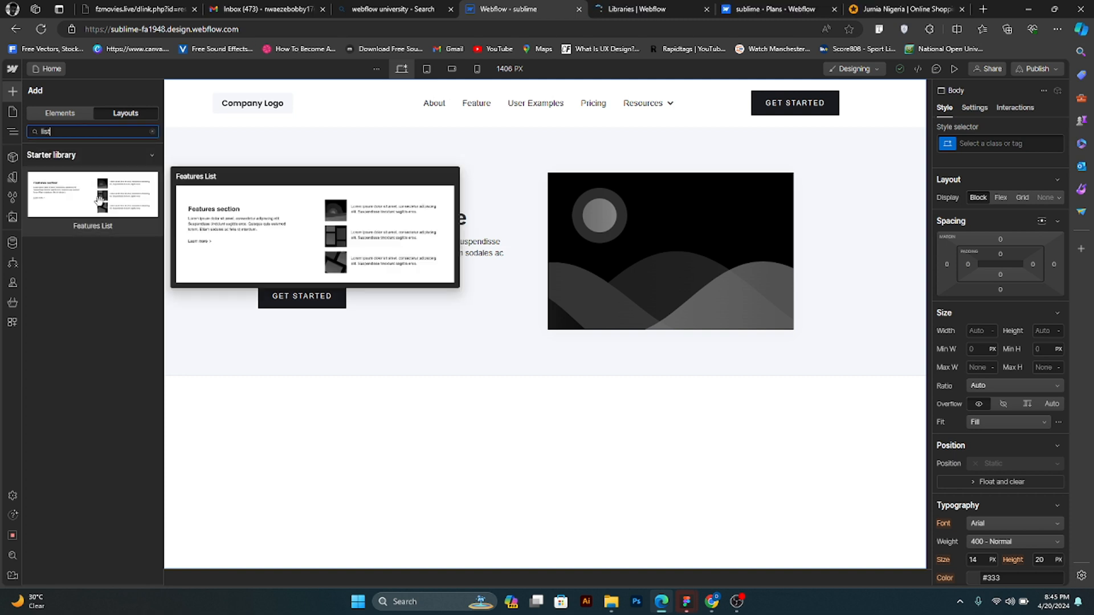
pyautogui.click(99, 199)
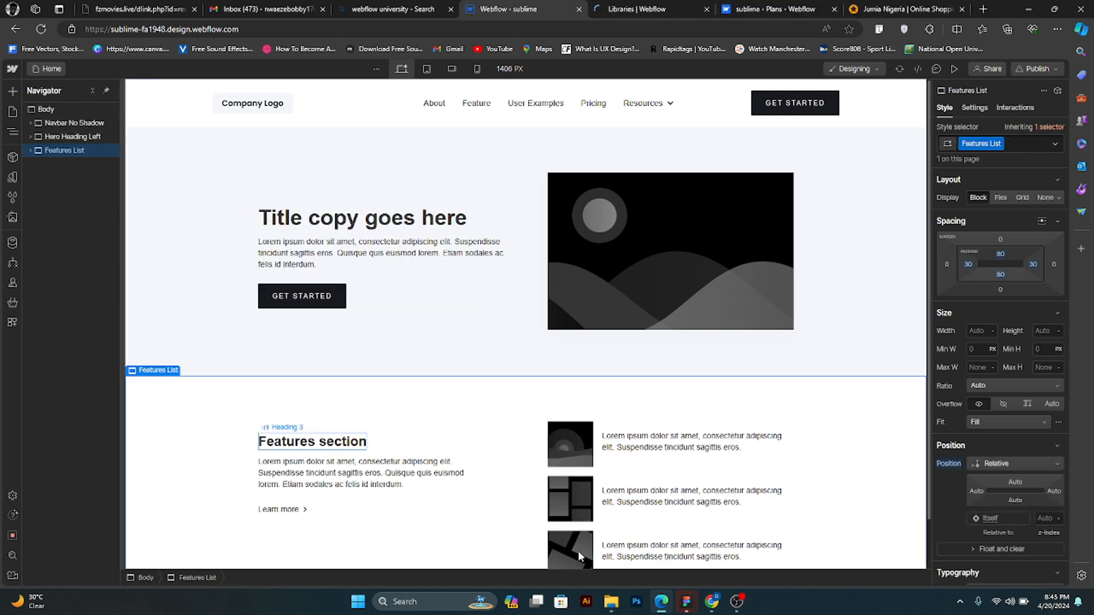
pyautogui.scroll(-1, 498, 419)
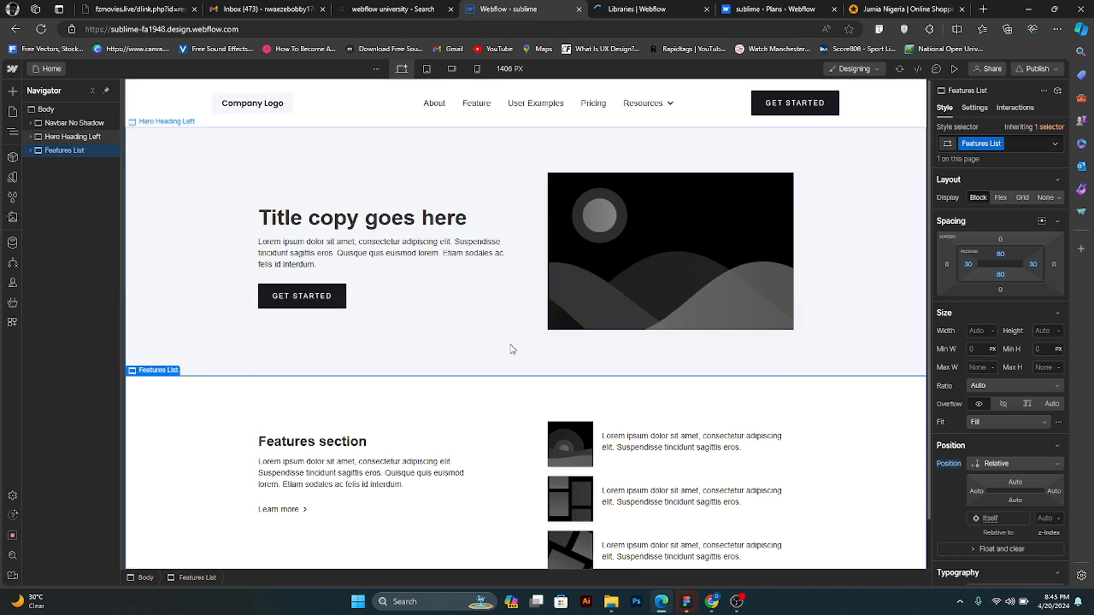
pyautogui.scroll(1, 511, 365)
pyautogui.scroll(-1, 376, 438)
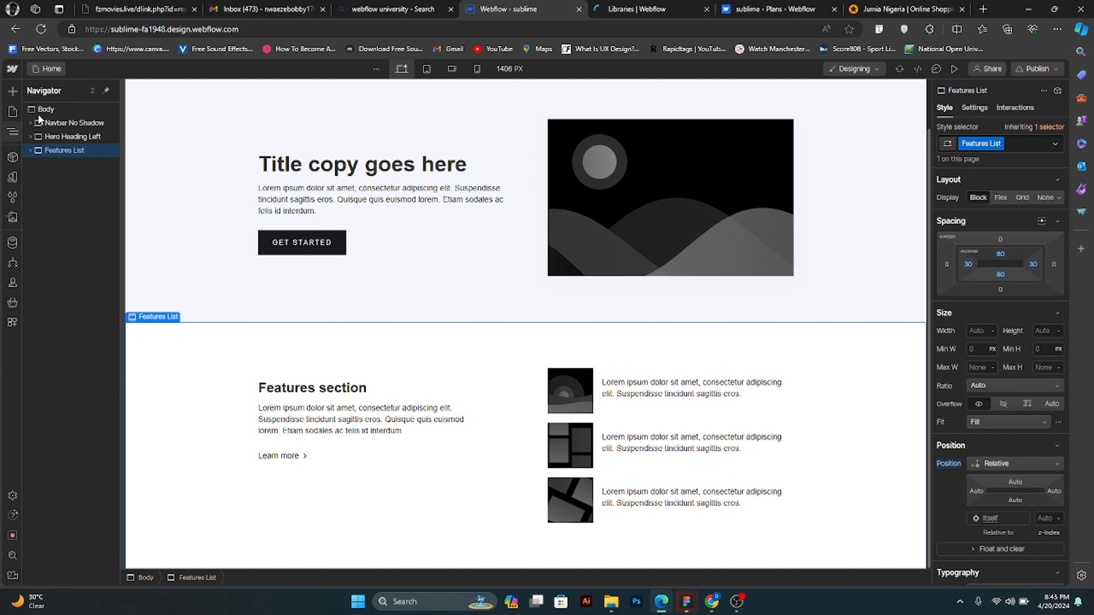
# - Search the prebuilt layouts for s and try to add the Hero Subscribe Left layout while Features List is selected
pyautogui.click(8, 85)
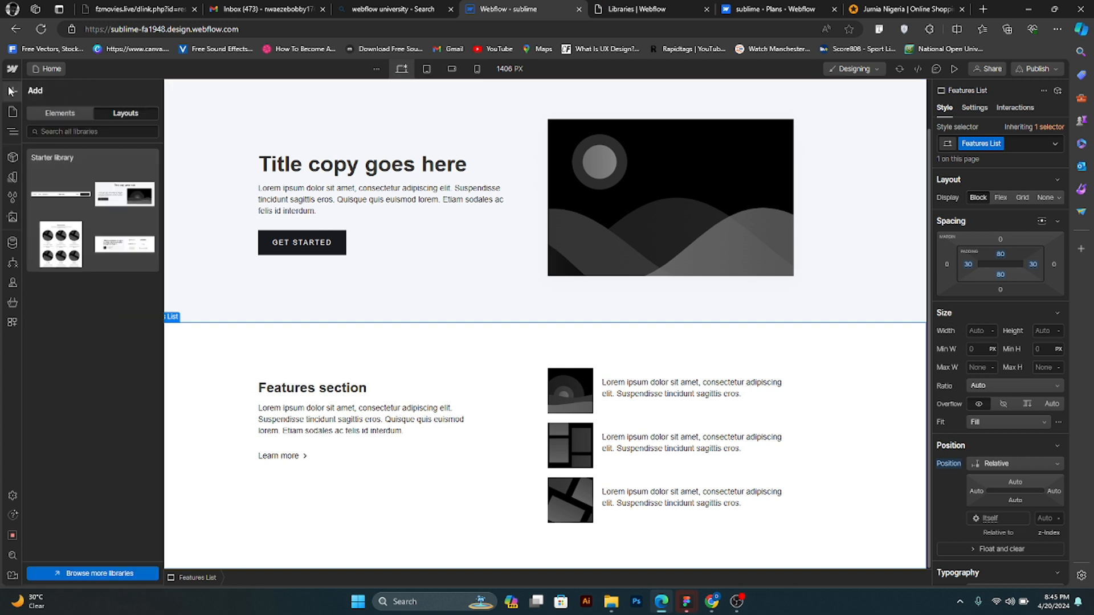
pyautogui.click(89, 131)
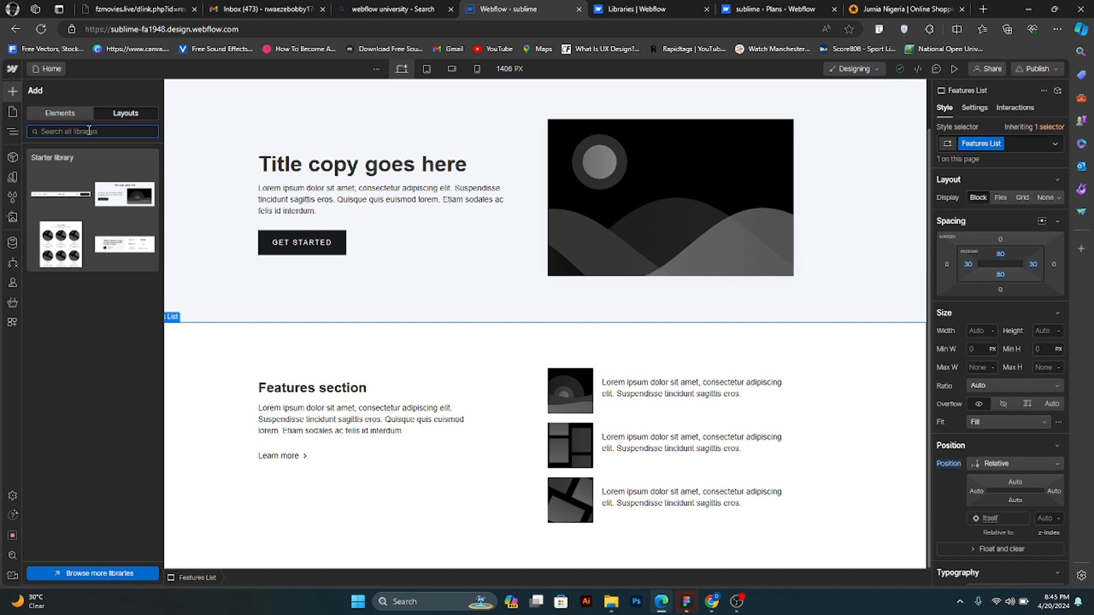
pyautogui.write('se')
pyautogui.press('BackSpace')
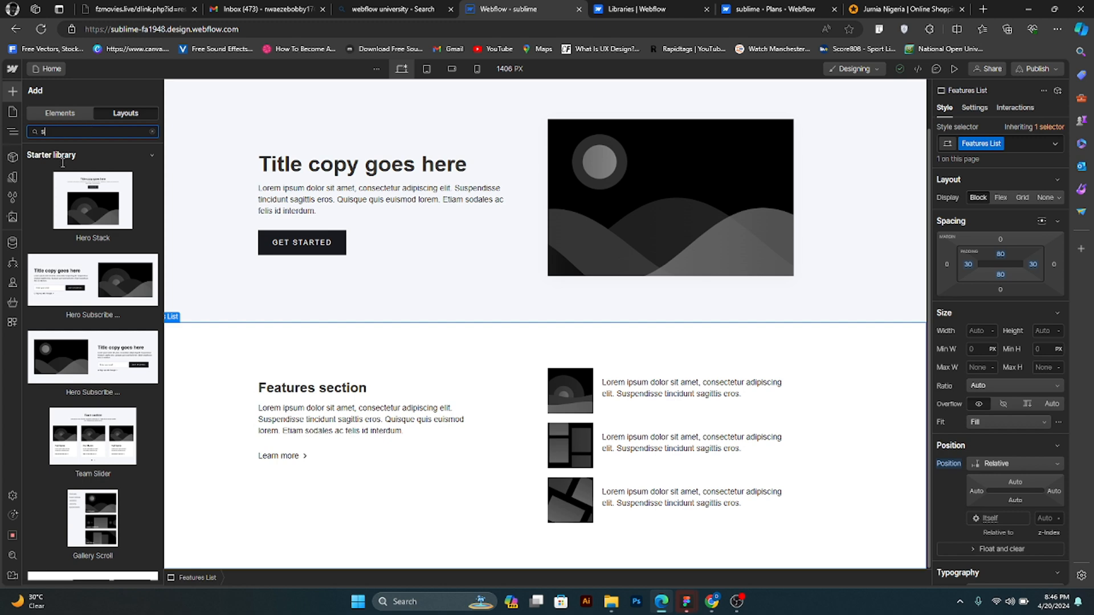
pyautogui.scroll(-2, 80, 268)
pyautogui.moveTo(83, 267)
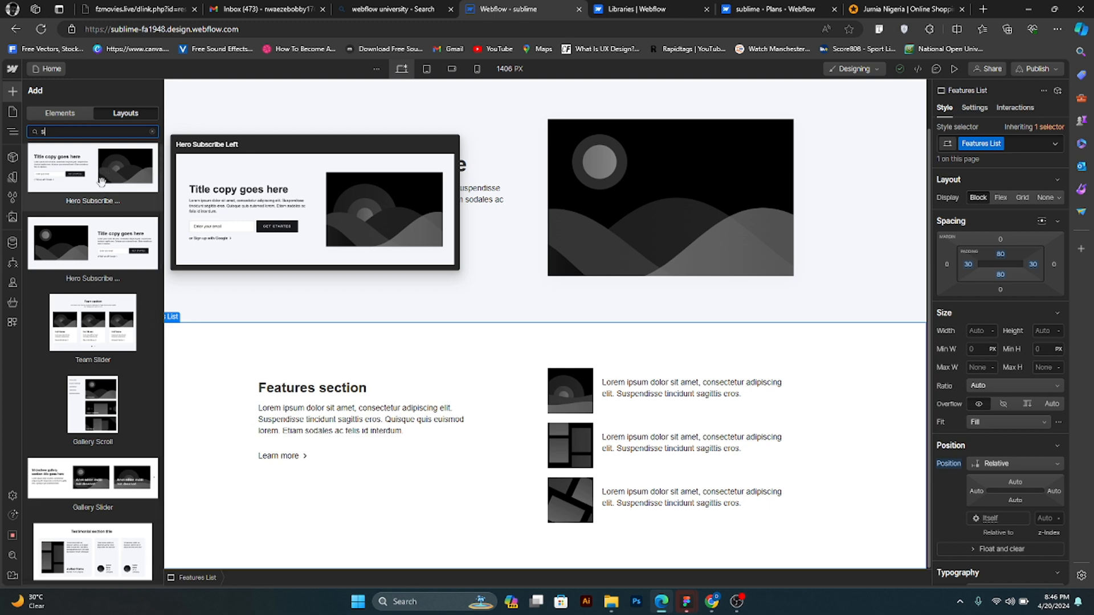
pyautogui.click(101, 182)
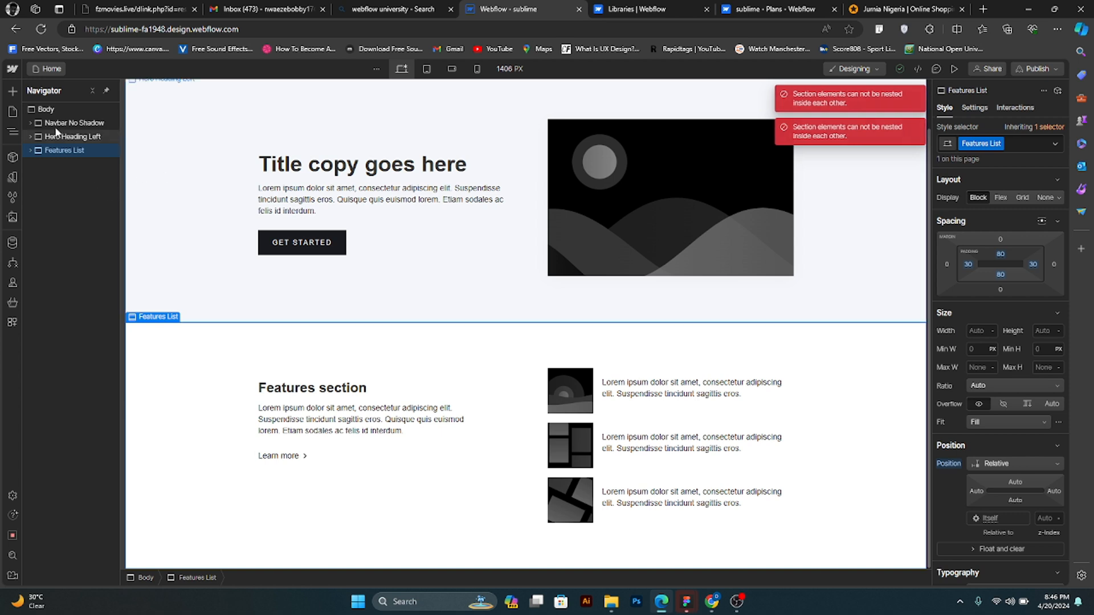
# - Select the Body element, search the prebuilt layouts for s, and add the Gallery Scroll layout below the features section
pyautogui.click(43, 109)
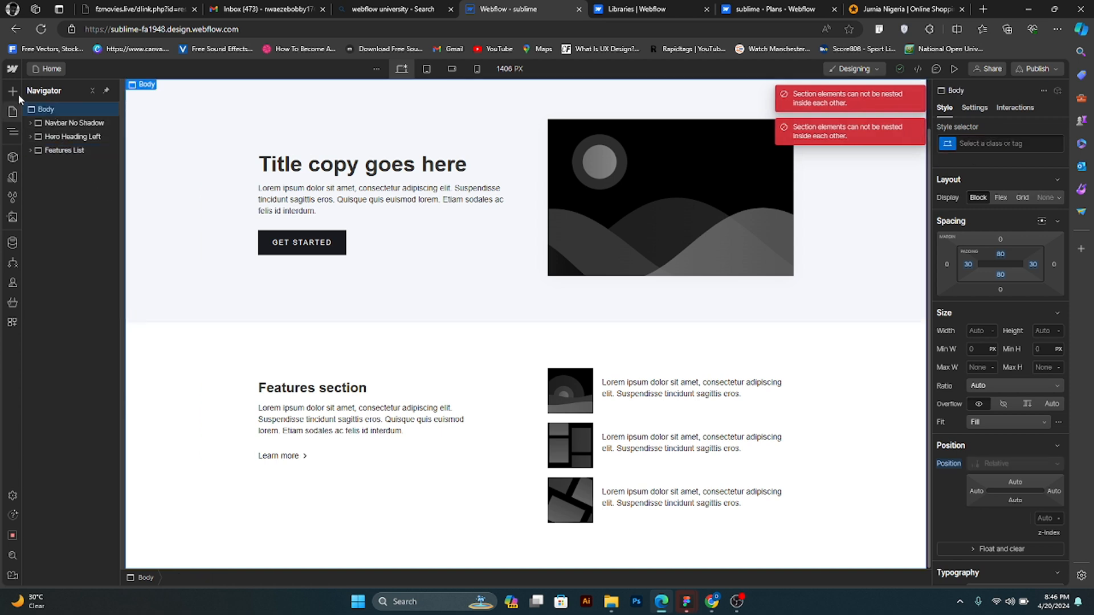
pyautogui.click(16, 88)
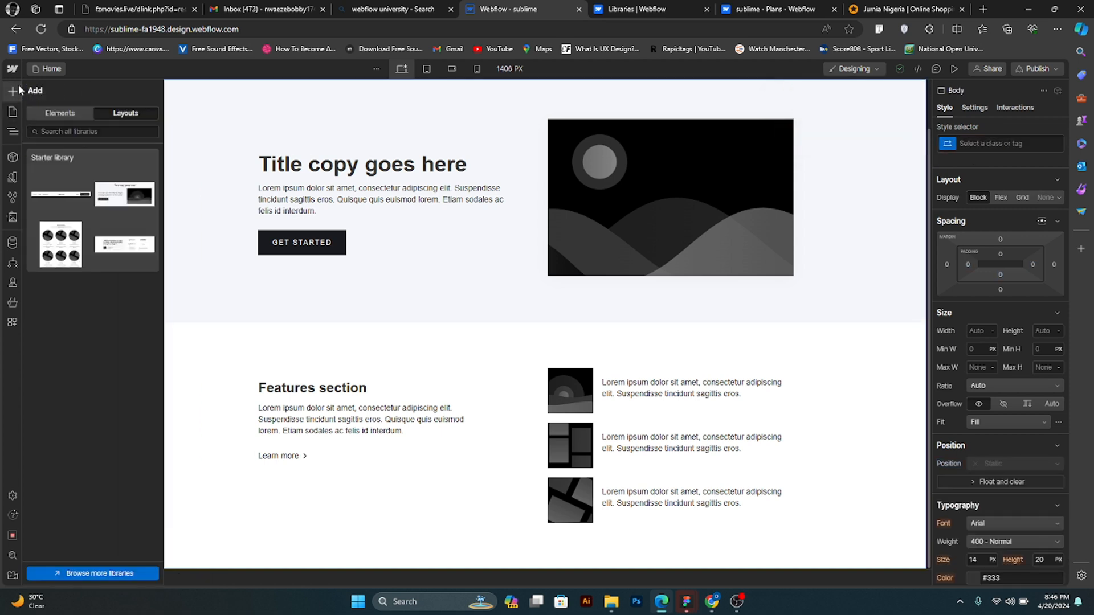
pyautogui.click(89, 130)
pyautogui.write('s')
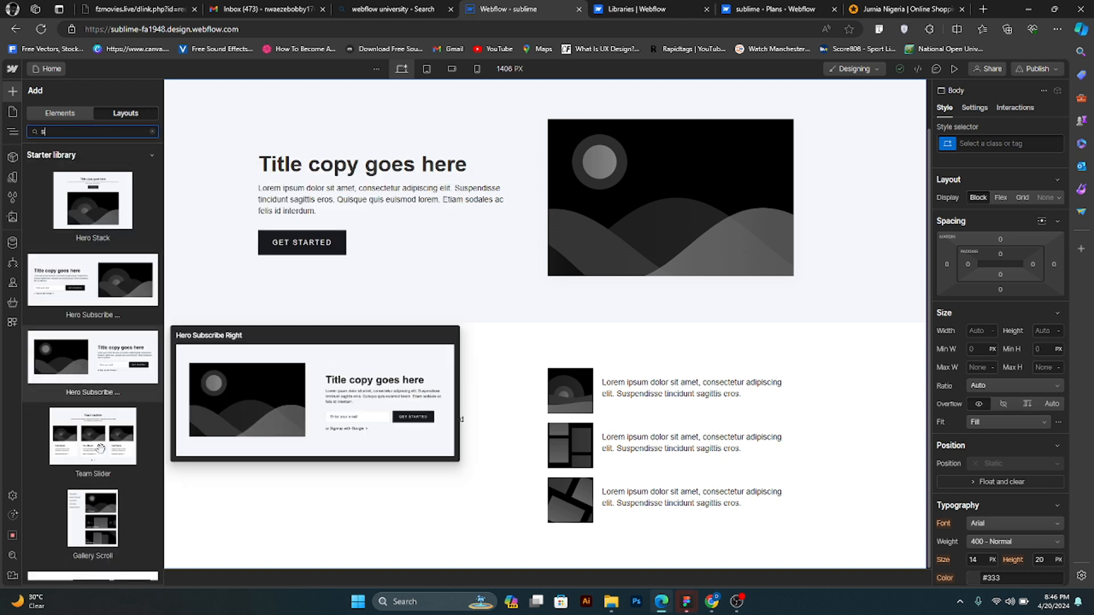
pyautogui.moveTo(100, 448)
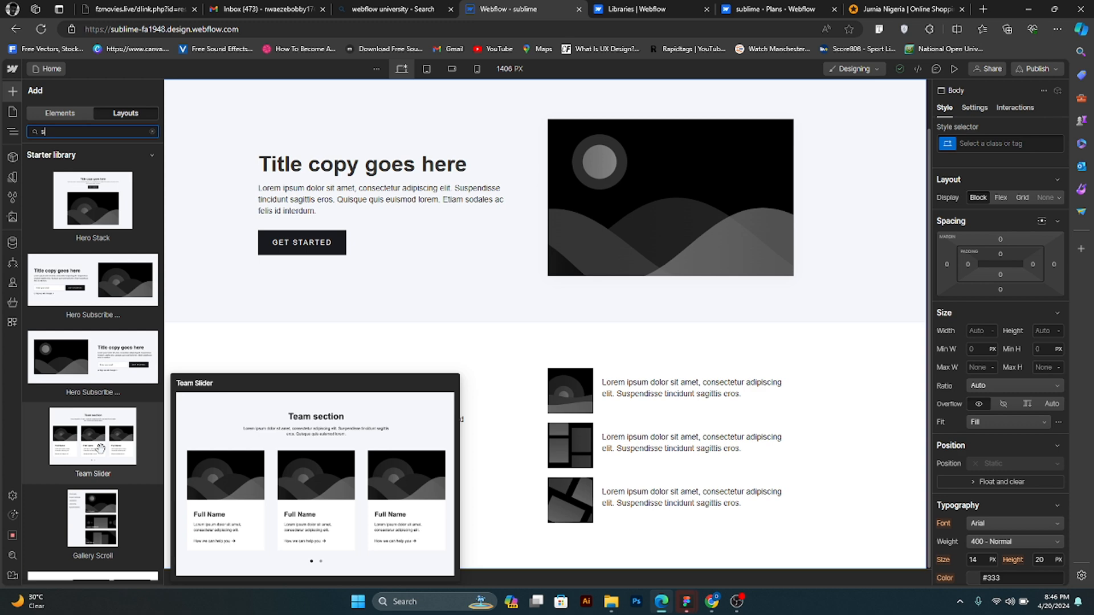
pyautogui.scroll(-1, 94, 424)
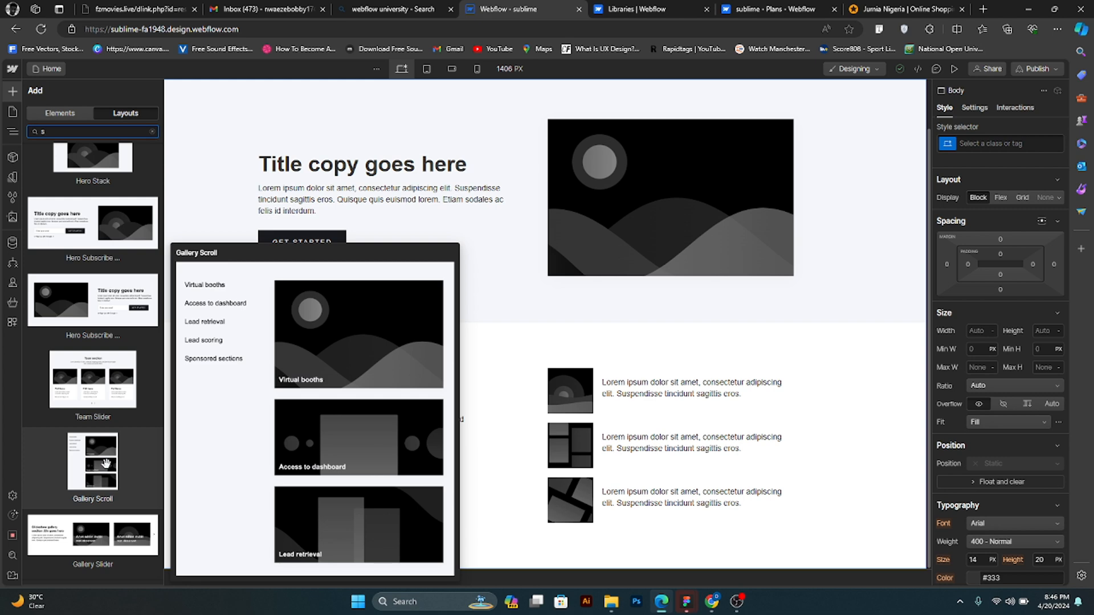
pyautogui.moveTo(106, 463); pyautogui.dragTo(615, 434)
pyautogui.scroll(-8, 463, 394)
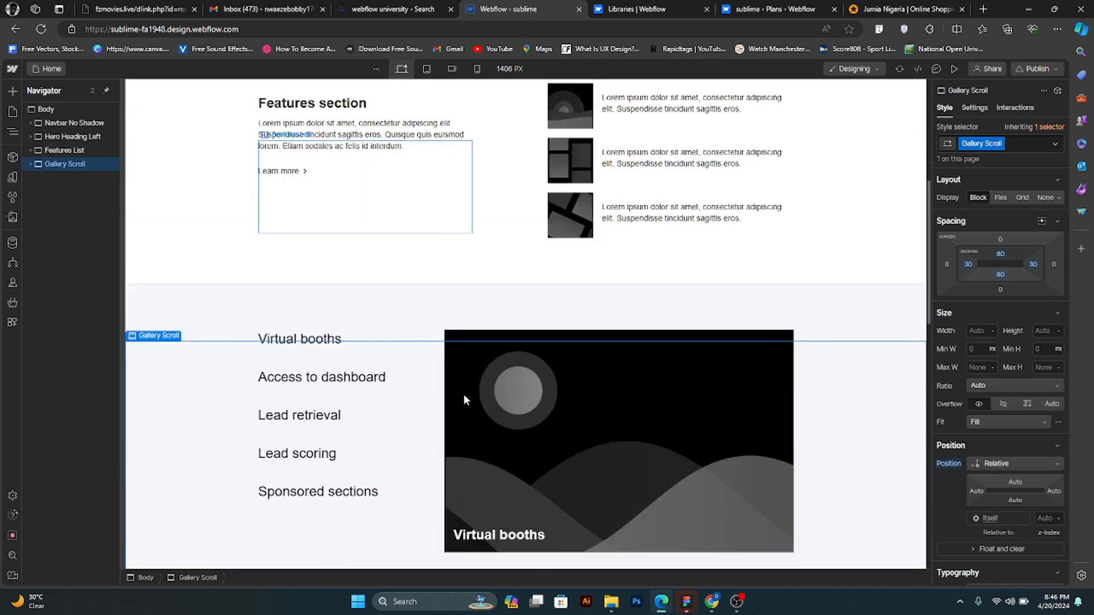
pyautogui.scroll(-8, 489, 460)
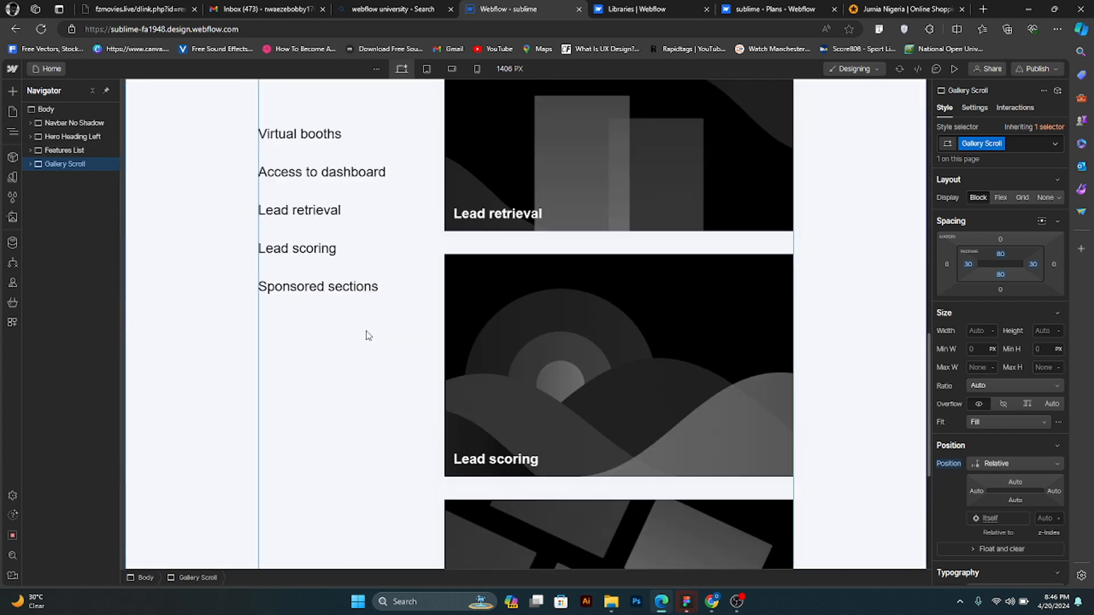
# - Search the prebuilt layouts for gal and try to add the Gallery Slider layout while Gallery Scroll is selected
pyautogui.click(12, 91)
pyautogui.click(92, 132)
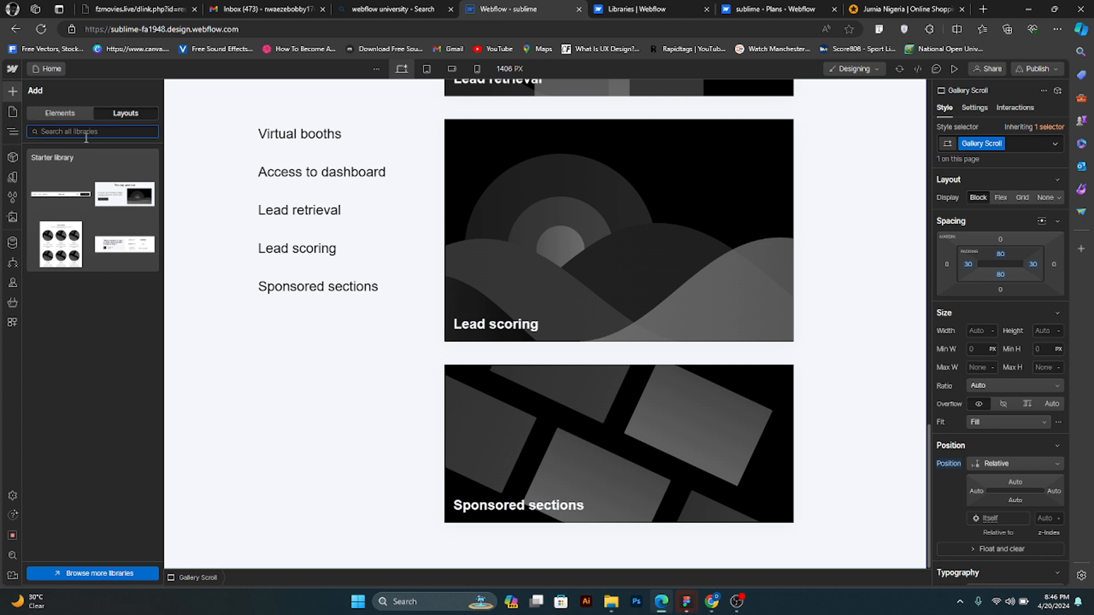
pyautogui.write('gal')
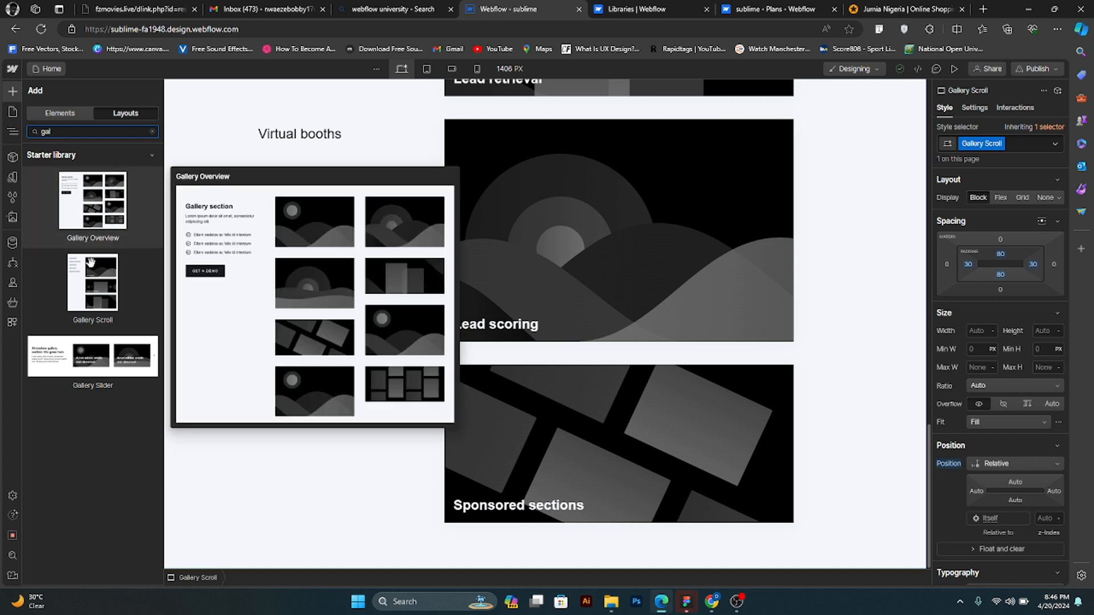
pyautogui.moveTo(101, 293)
pyautogui.moveTo(81, 360)
pyautogui.moveTo(81, 367); pyautogui.dragTo(474, 381)
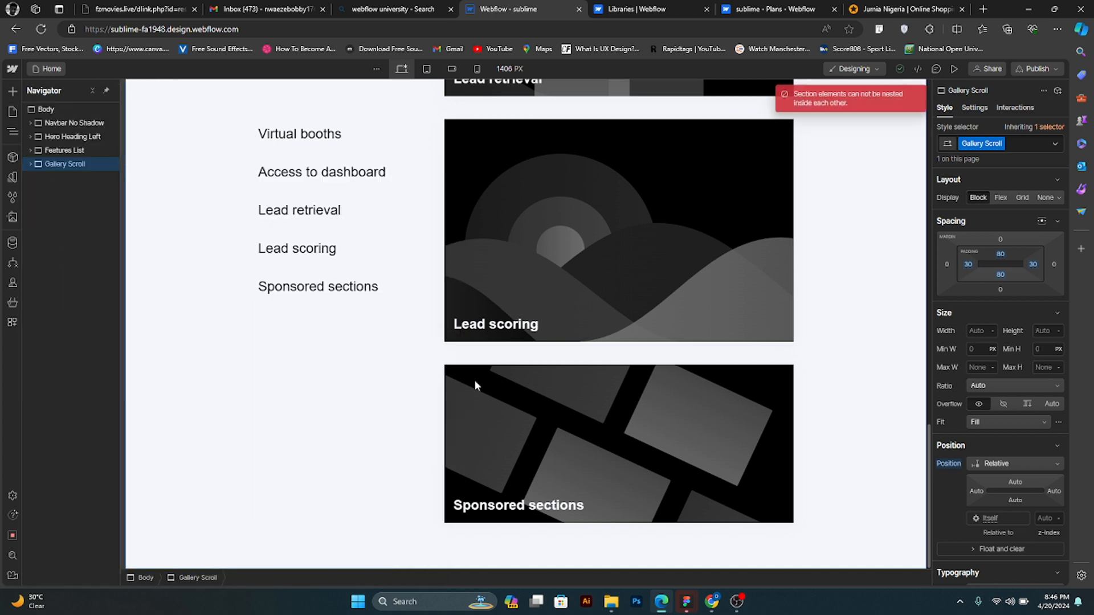
# - Select the Body element, search the prebuilt layouts for gal, and add the Gallery Slider layout below the Gallery Scroll section
pyautogui.click(13, 92)
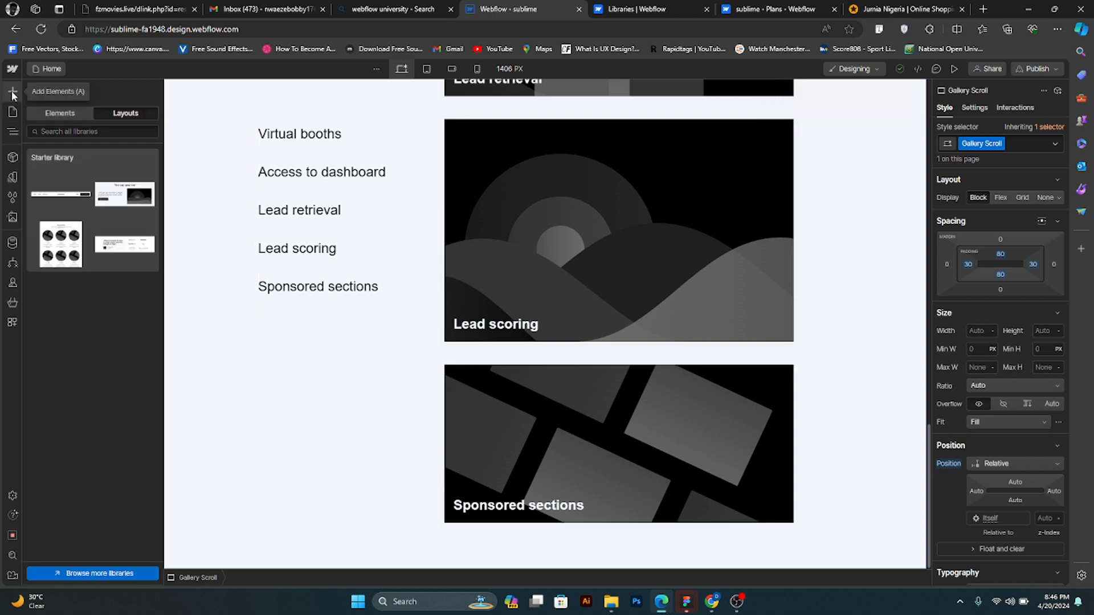
pyautogui.click(12, 132)
pyautogui.click(11, 132)
pyautogui.click(12, 133)
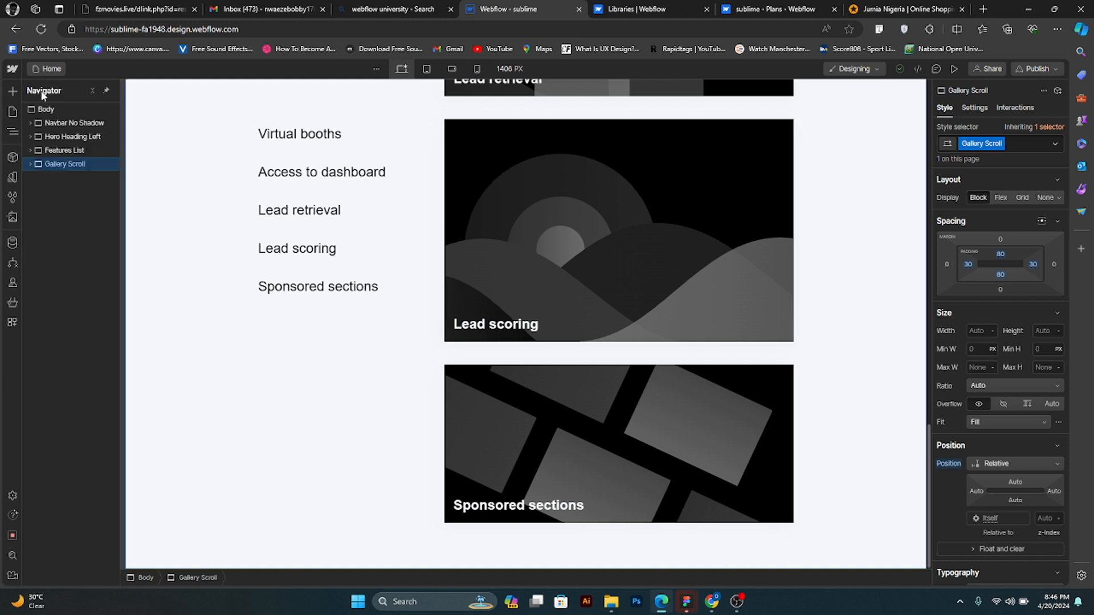
pyautogui.click(48, 109)
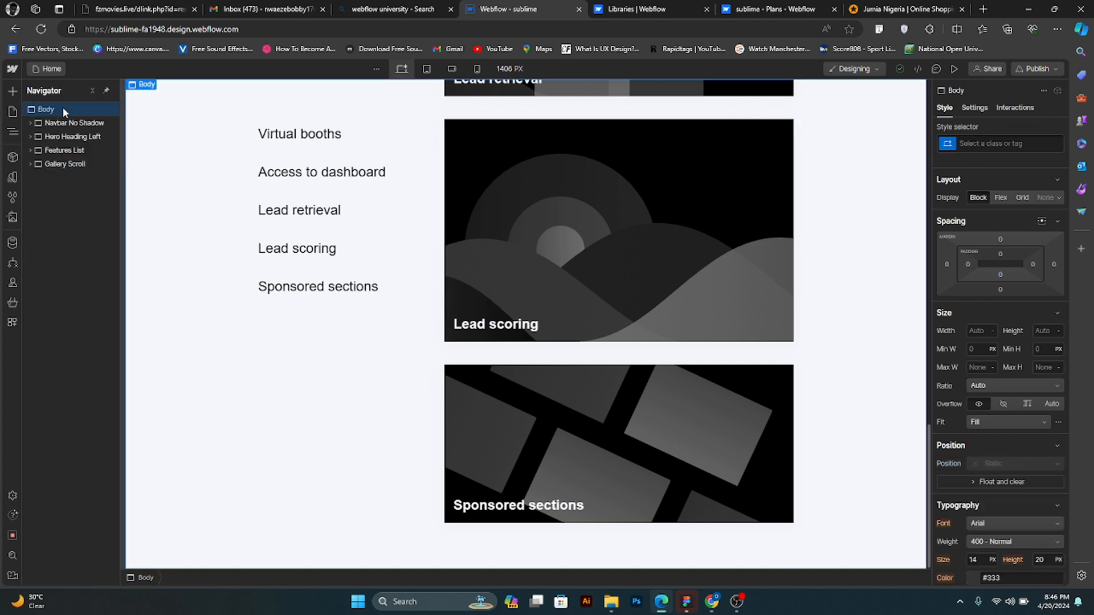
pyautogui.click(13, 92)
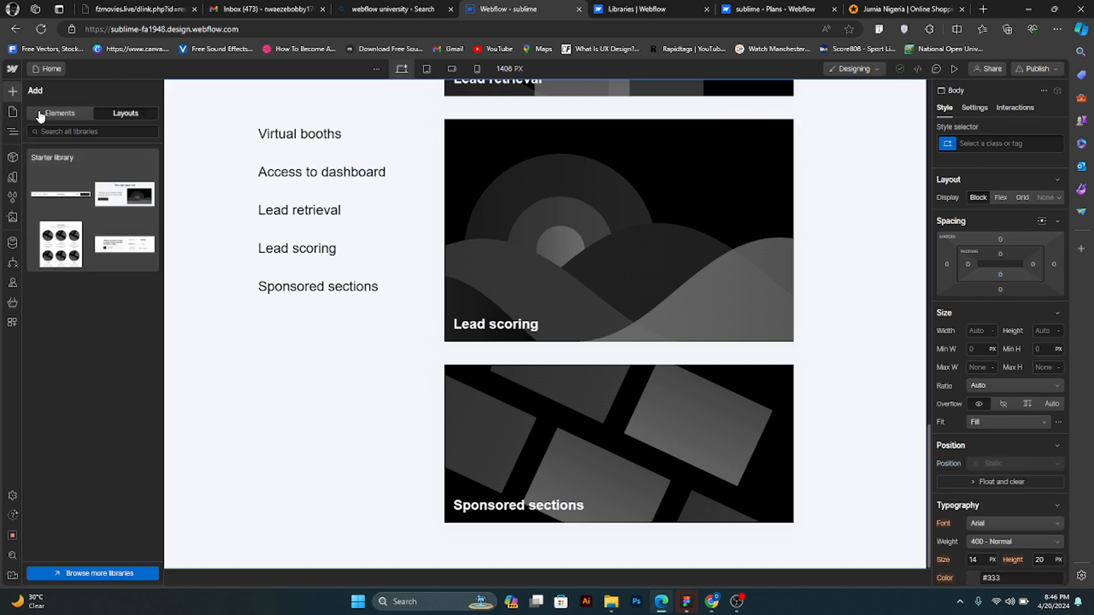
pyautogui.click(63, 132)
pyautogui.write('gal')
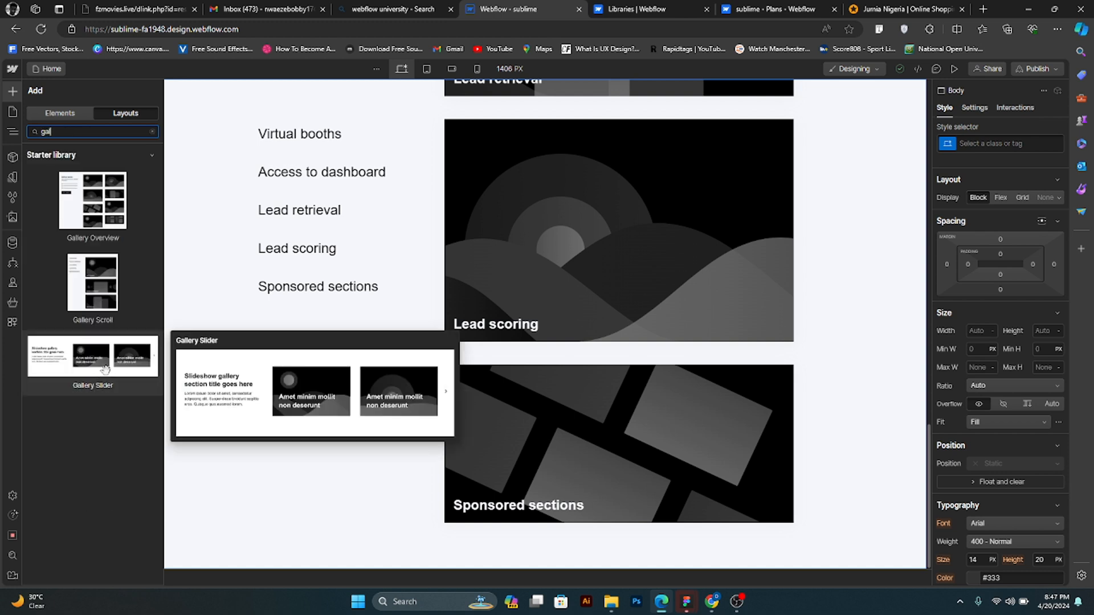
pyautogui.click(132, 376)
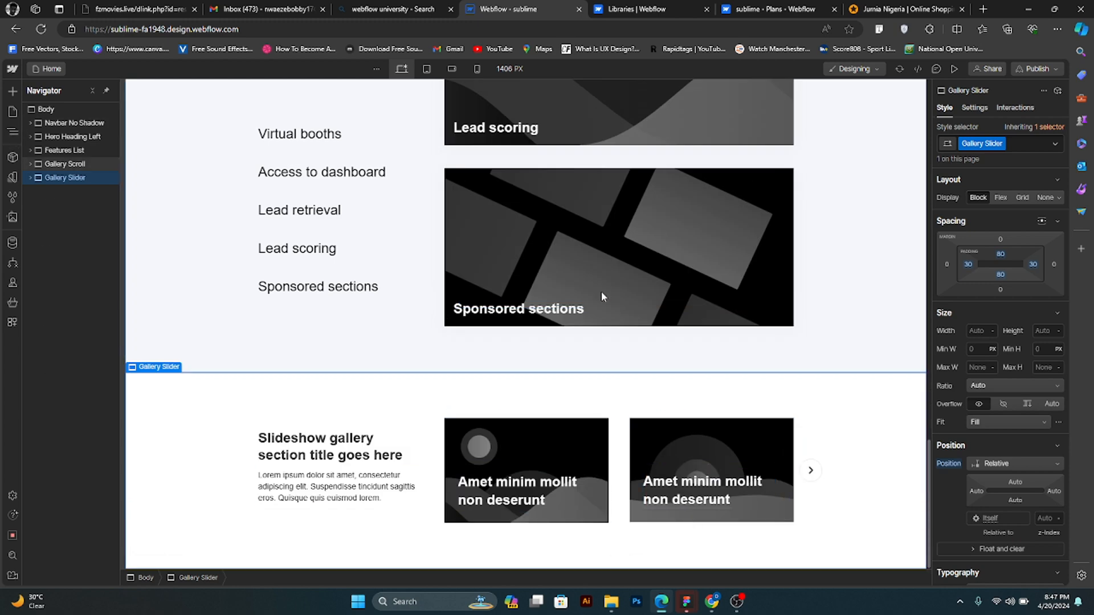
# - Review the home page from the navbar and hero through the features list and gallery sections to the slider
pyautogui.scroll(6, 604, 291)
pyautogui.scroll(10, 579, 270)
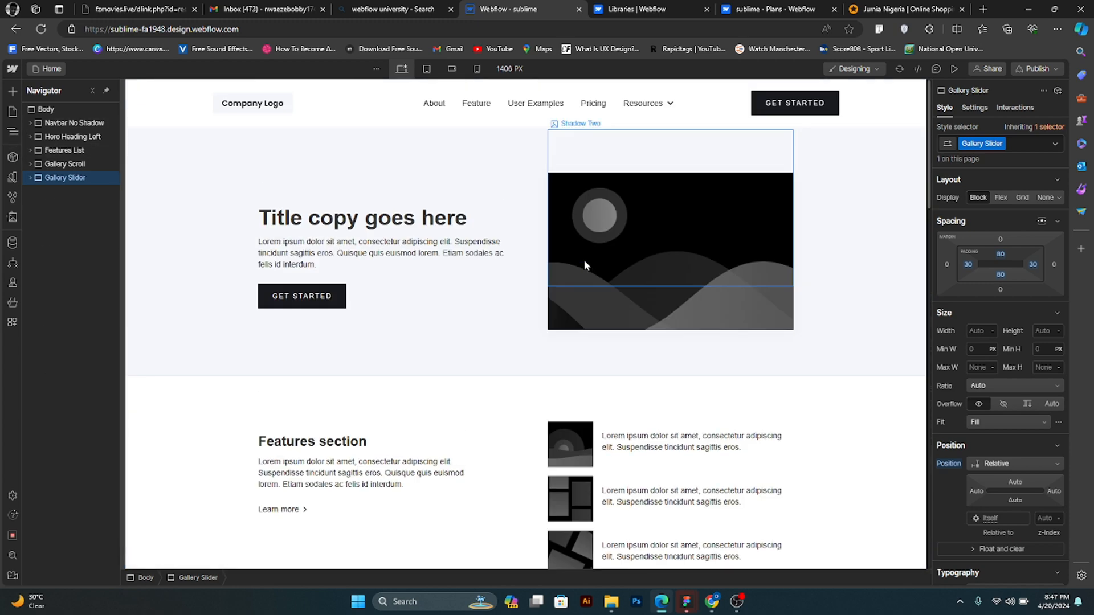
pyautogui.scroll(-5, 615, 376)
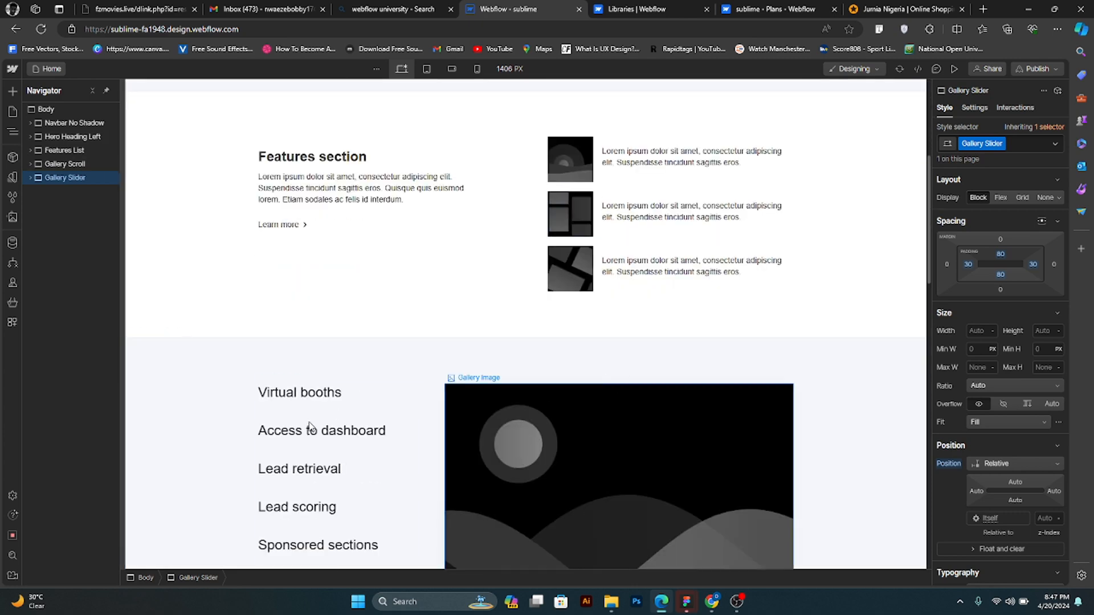
pyautogui.scroll(-3, 467, 390)
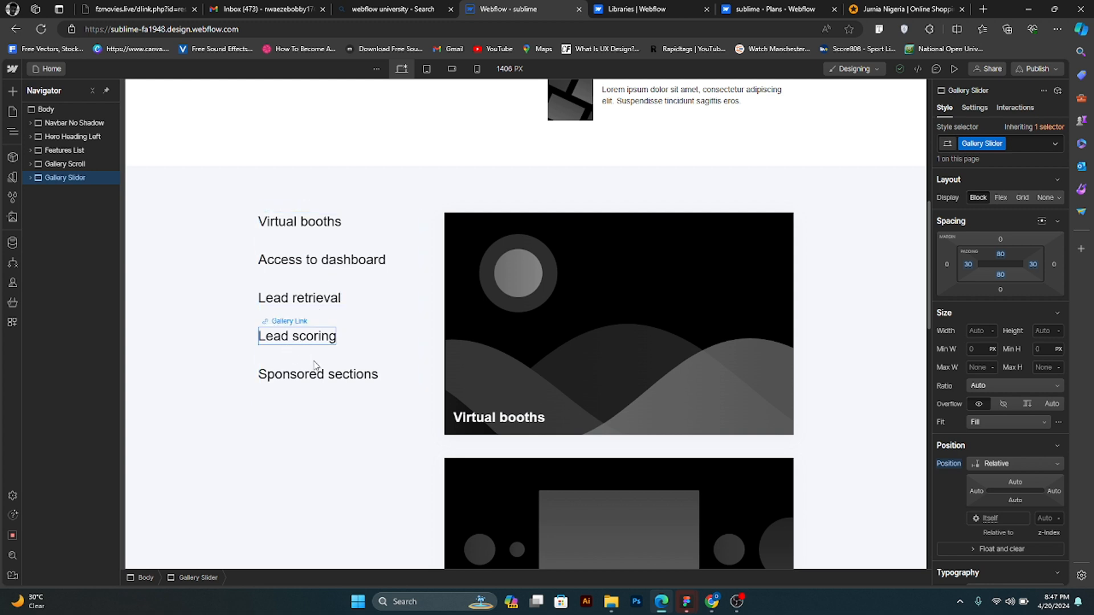
pyautogui.scroll(-9, 600, 353)
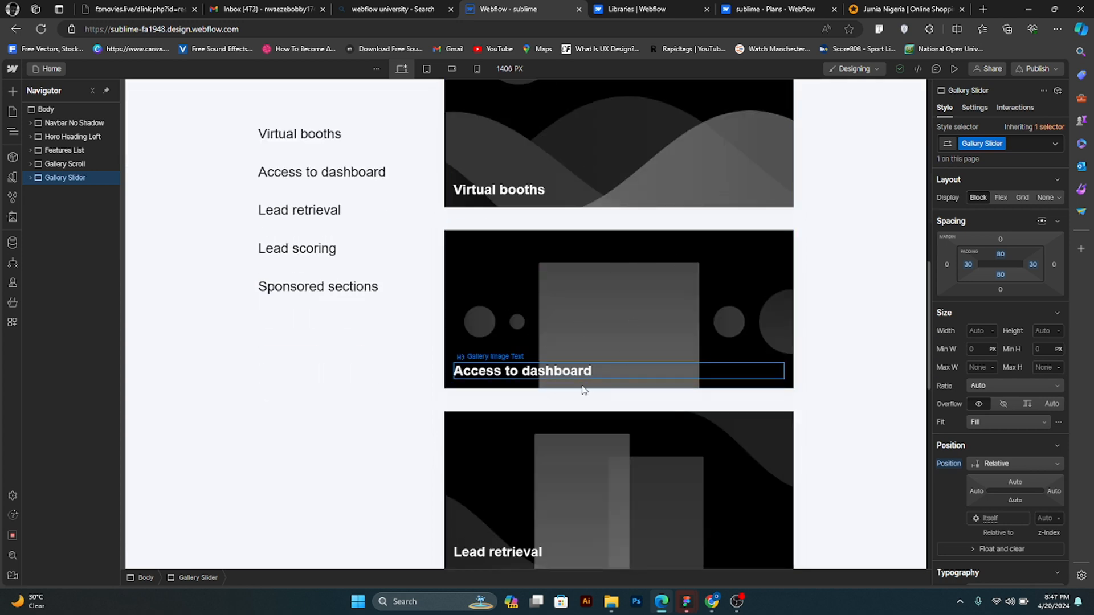
pyautogui.scroll(-7, 600, 364)
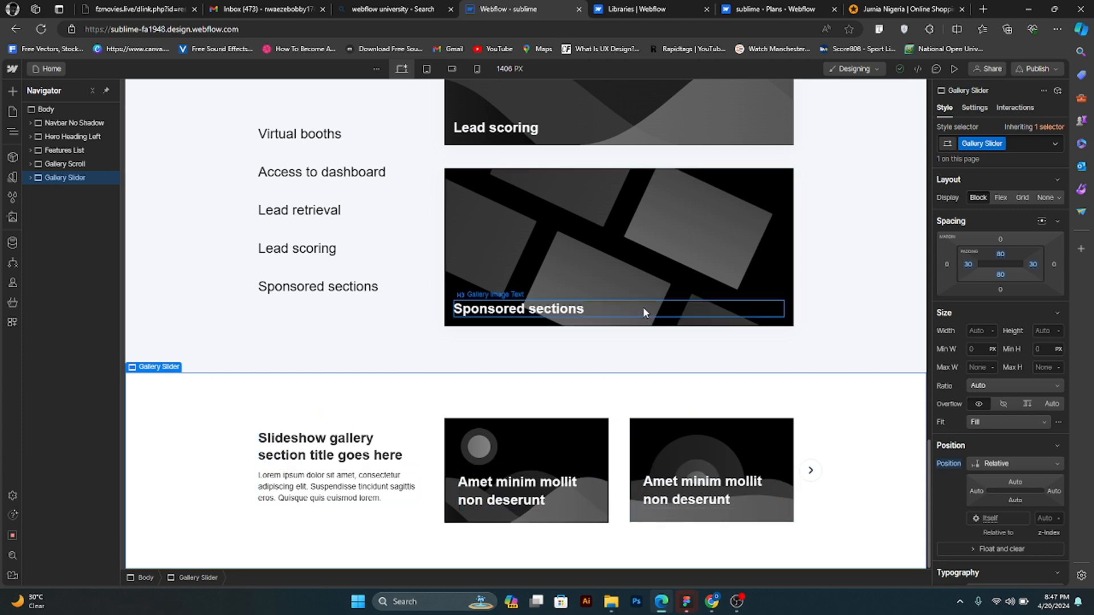
pyautogui.scroll(3, 646, 312)
pyautogui.scroll(5, 319, 225)
pyautogui.scroll(-8, 306, 196)
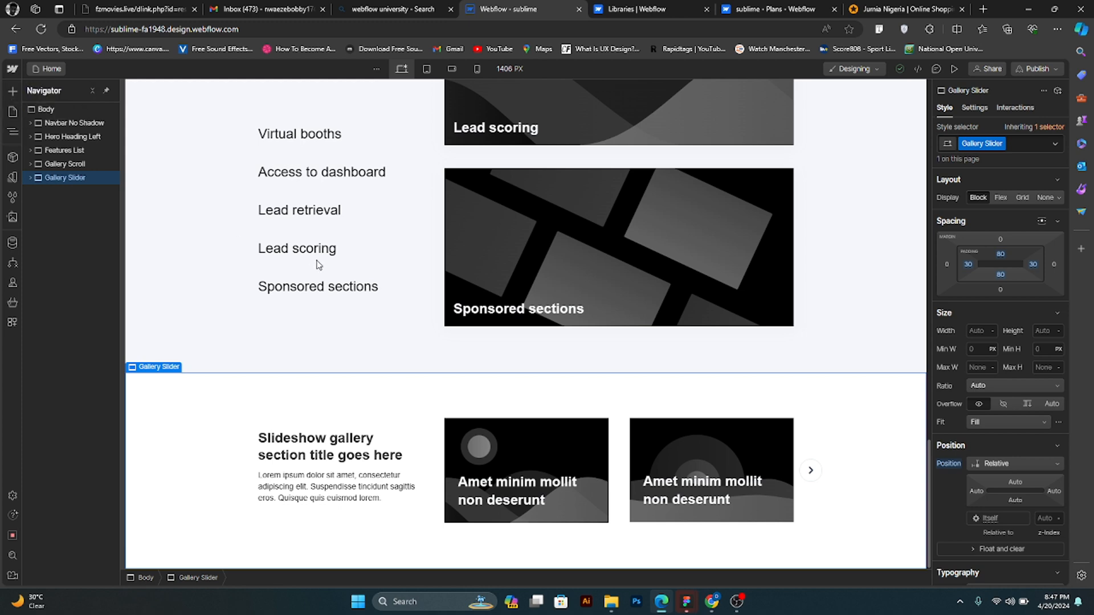
pyautogui.click(13, 132)
pyautogui.click(12, 132)
pyautogui.moveTo(714, 606)
pyautogui.click(675, 540)
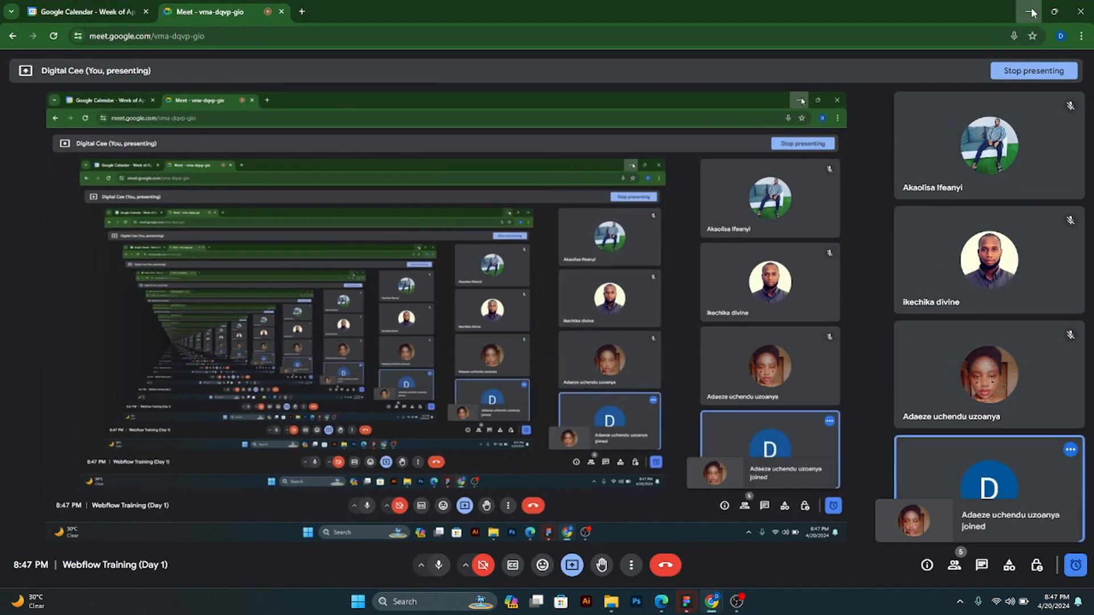
pyautogui.hotkey('alt', 'Tab')
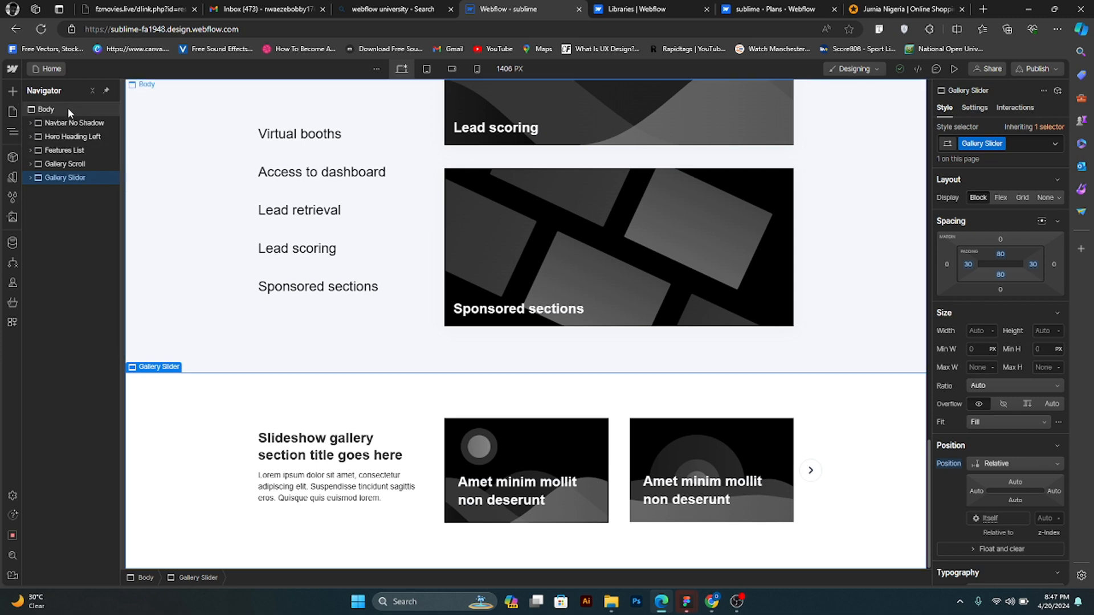
# - Select the Body element, search the prebuilt layouts for ct and sub, and add the Hero Subscribe Right layout below the gallery slider
pyautogui.click(24, 103)
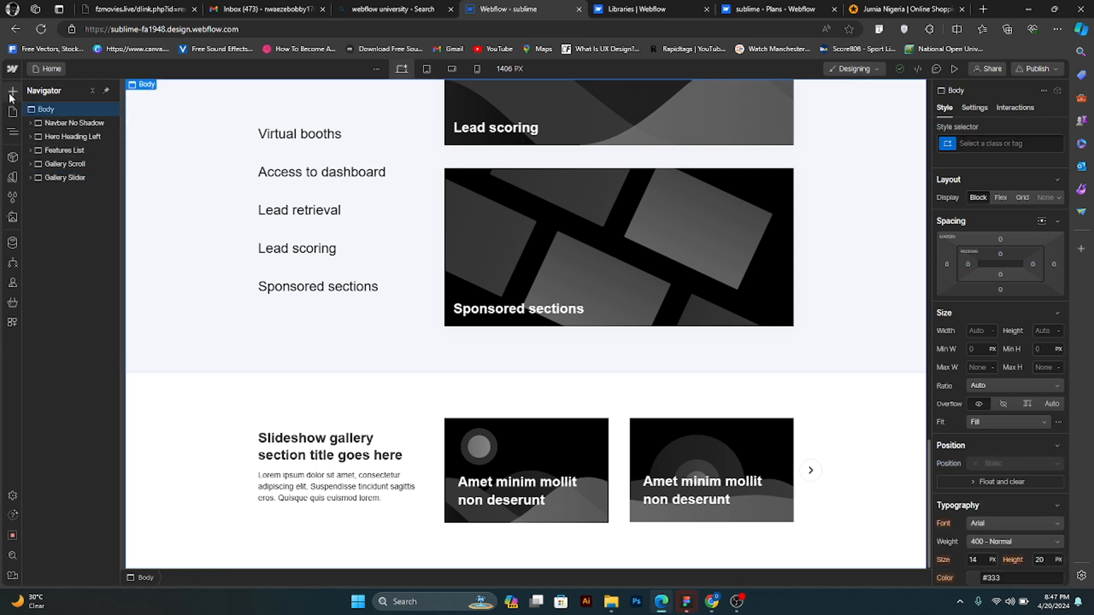
pyautogui.click(10, 96)
pyautogui.click(71, 131)
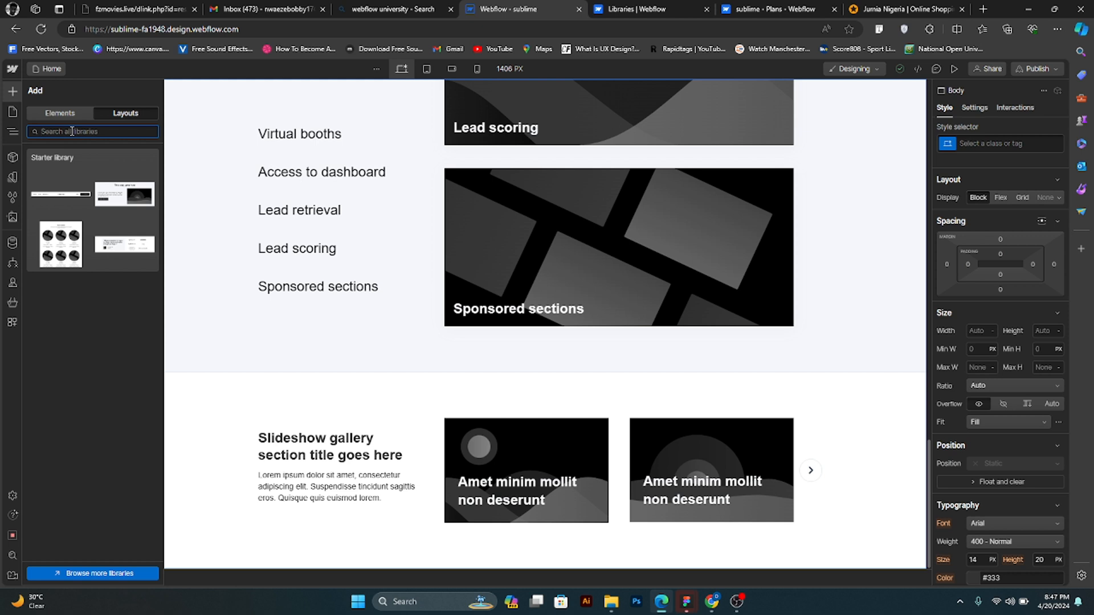
pyautogui.write('ct')
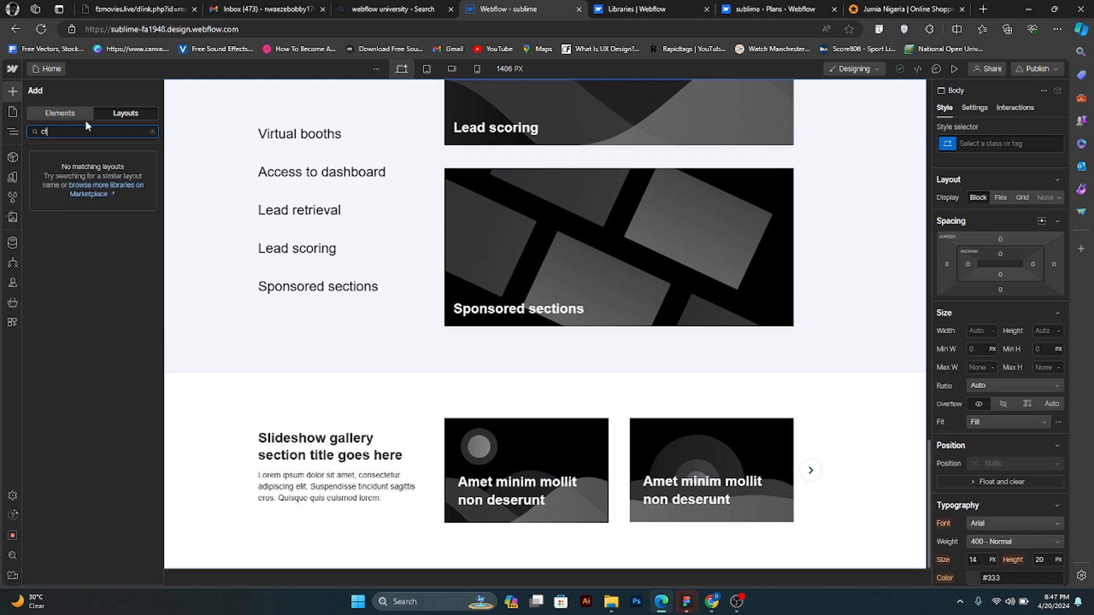
pyautogui.write('a')
pyautogui.press('BackSpace')
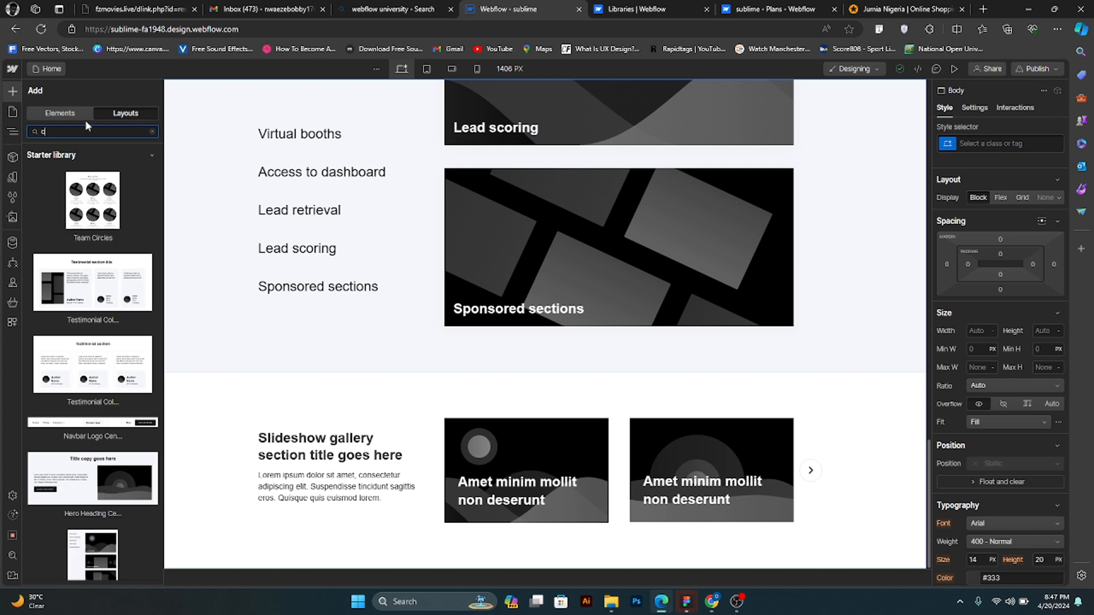
pyautogui.press('BackSpace')
pyautogui.write('s')
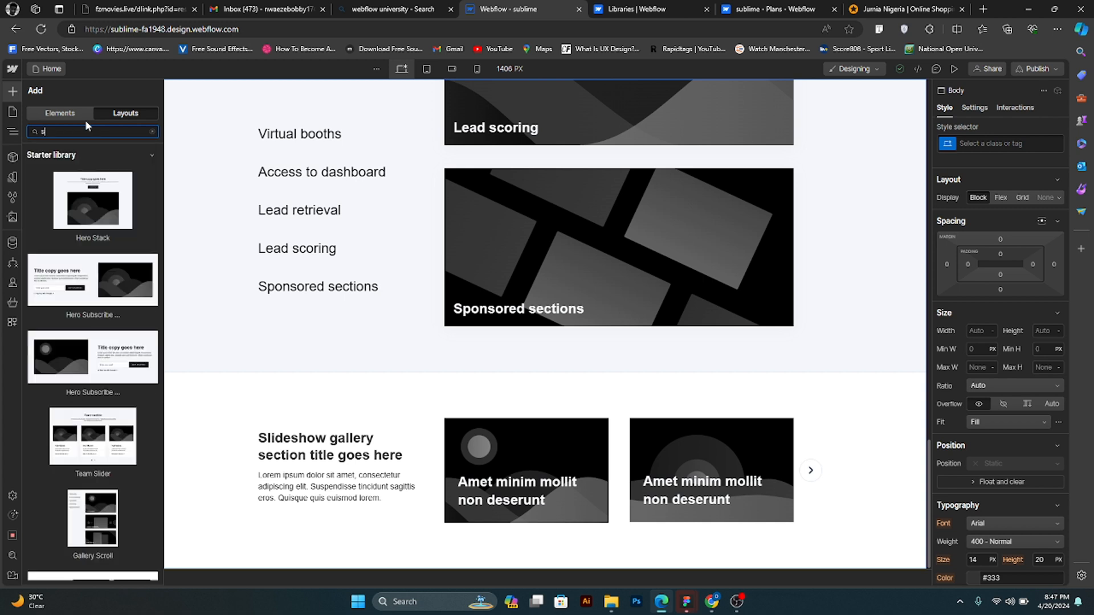
pyautogui.write('ub')
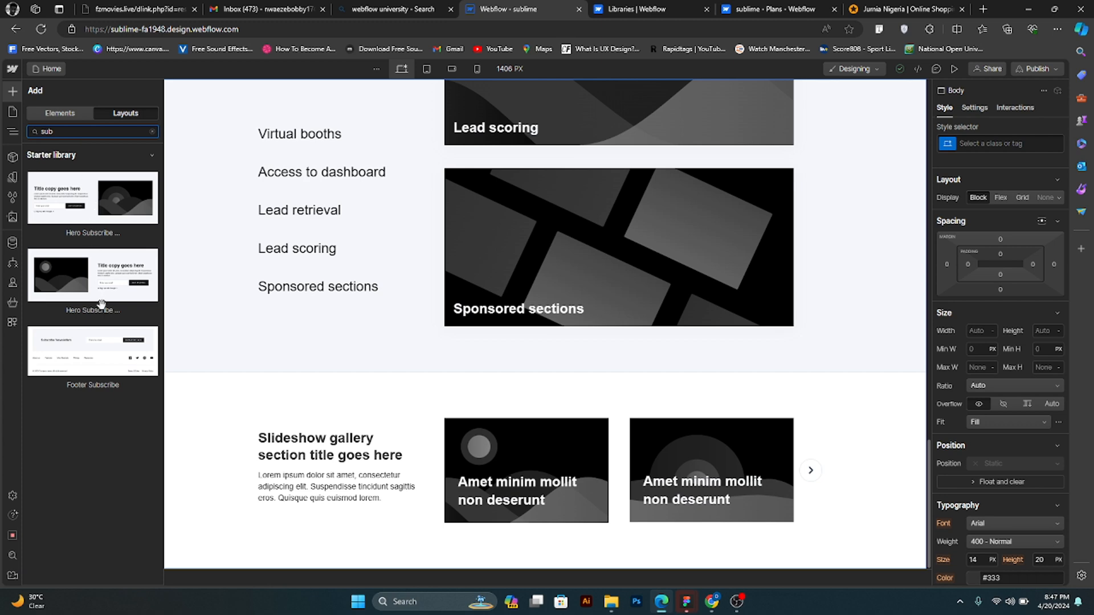
pyautogui.moveTo(104, 289)
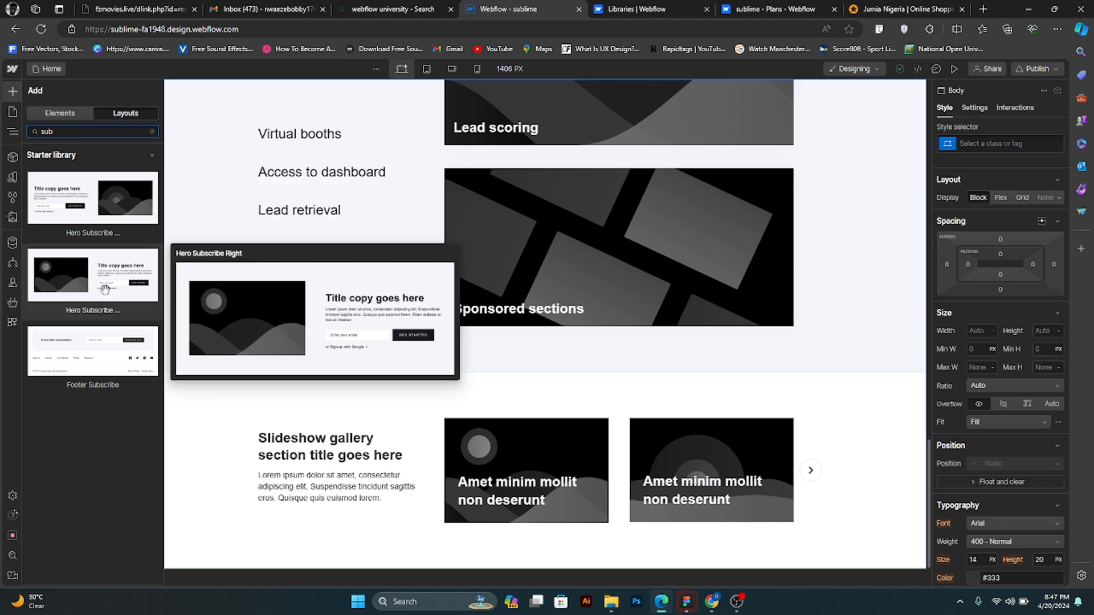
pyautogui.click(104, 289)
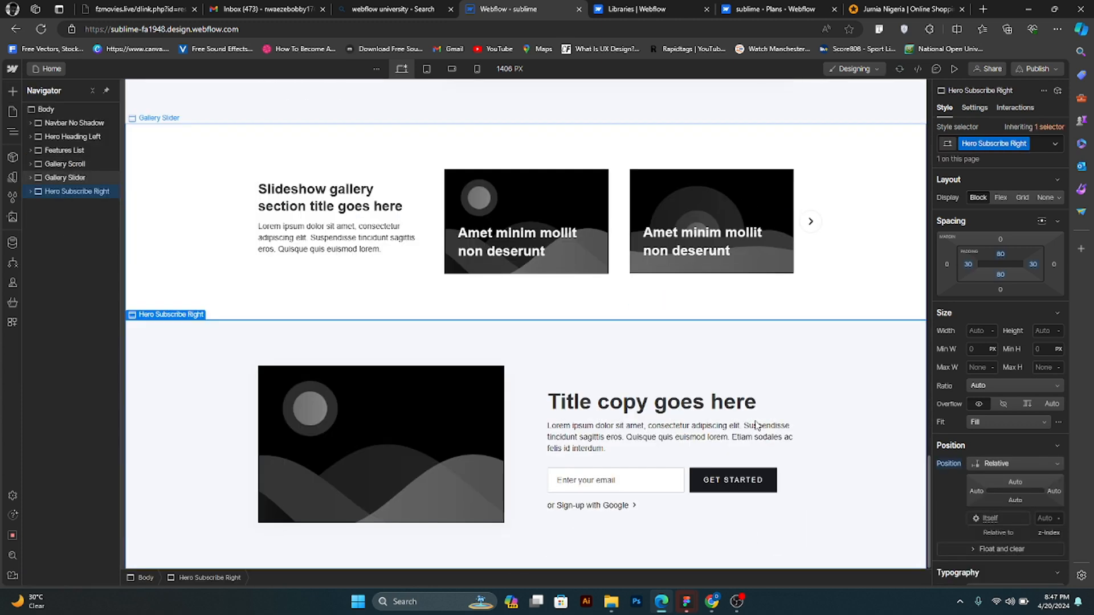
# - Select the Body element, search the prebuilt layouts for form and f, and add the Features Metrics layout below the subscribe section
pyautogui.click(51, 109)
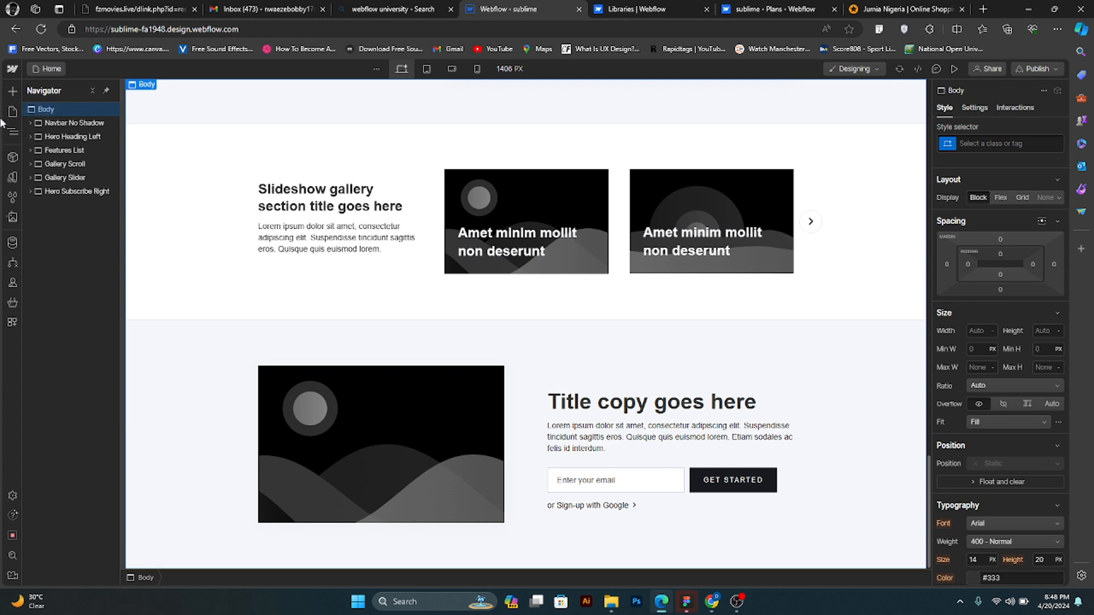
pyautogui.press('a')
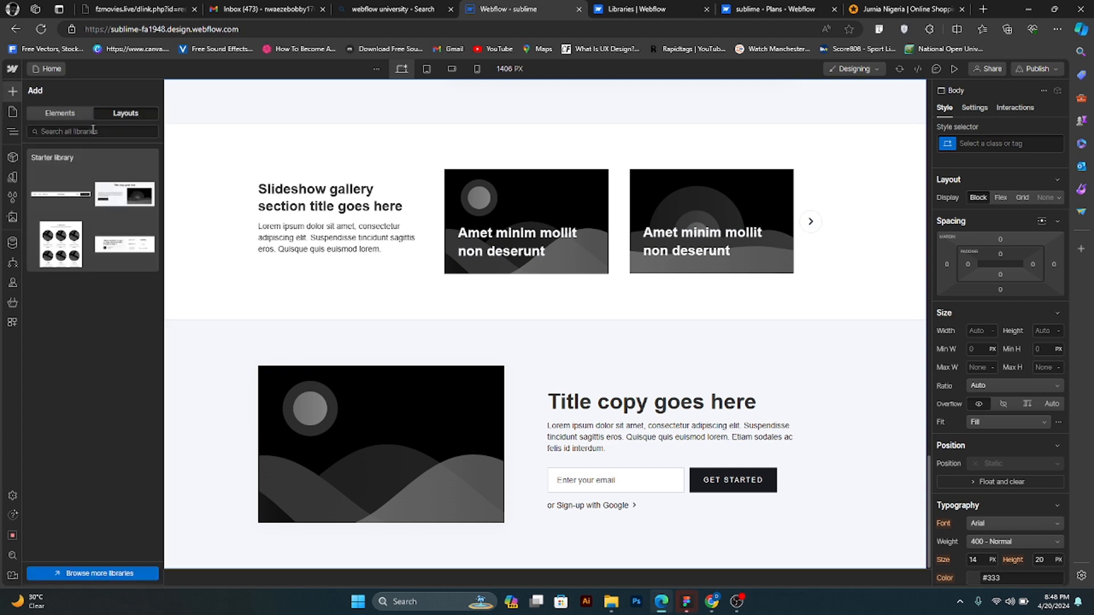
pyautogui.click(93, 131)
pyautogui.write('for')
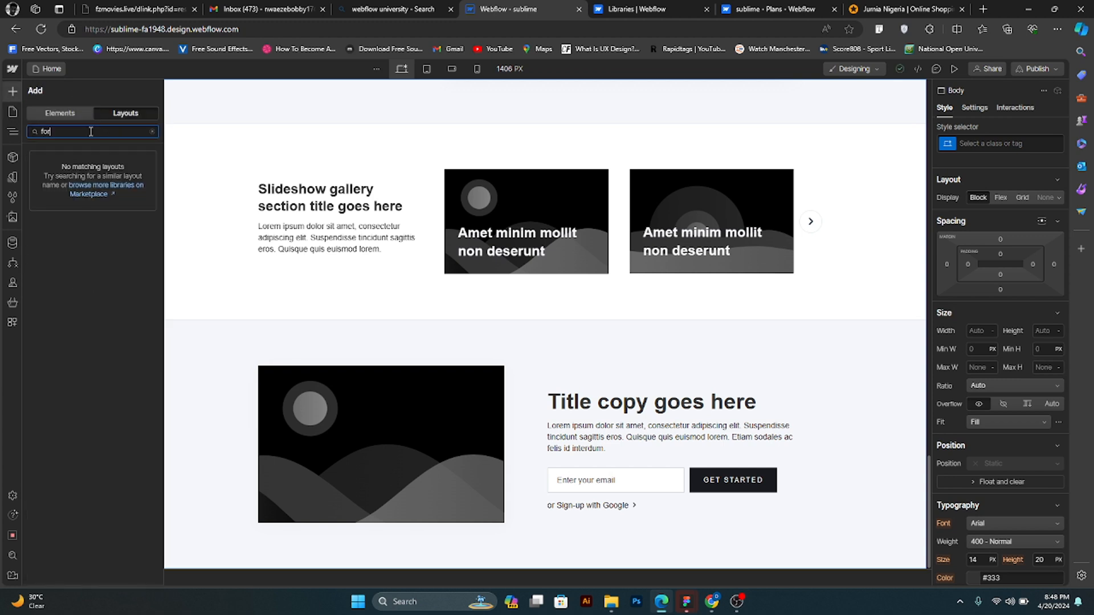
pyautogui.press('BackSpace')
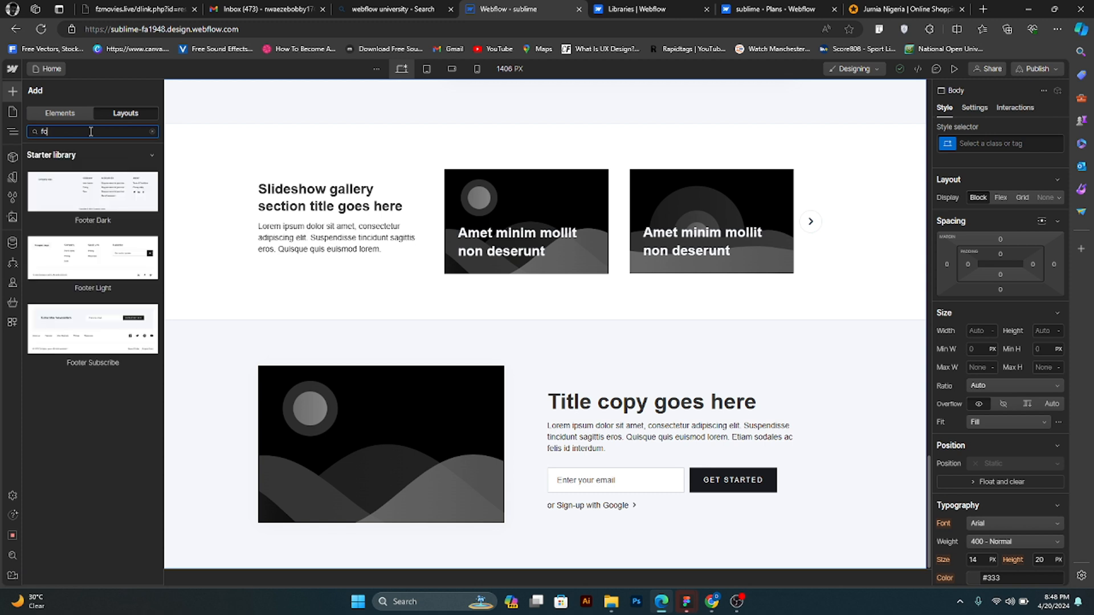
pyautogui.press('BackSpace')
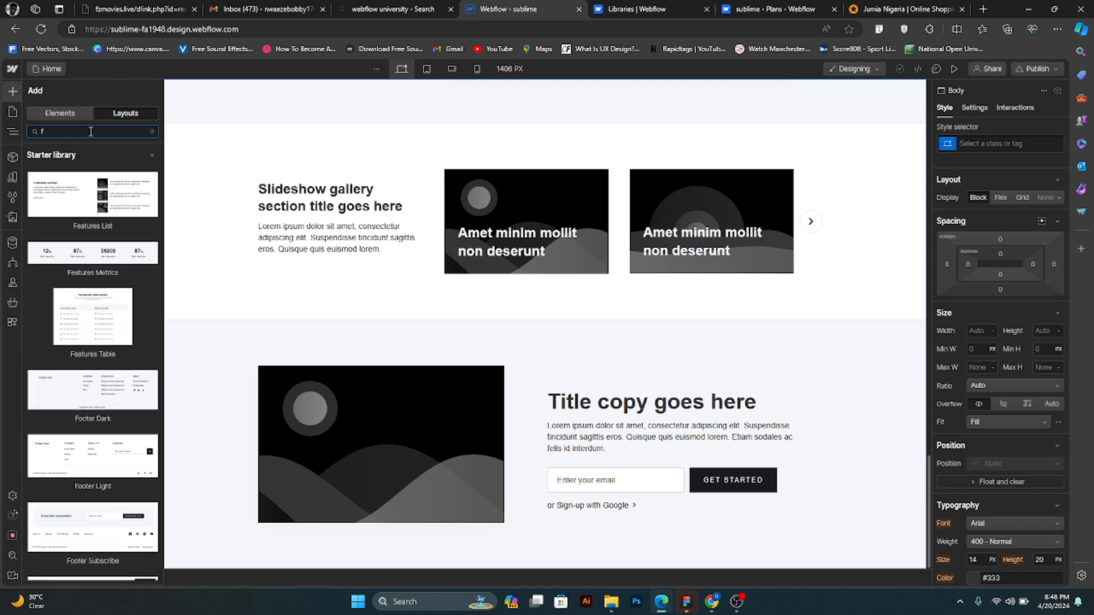
pyautogui.write('orm')
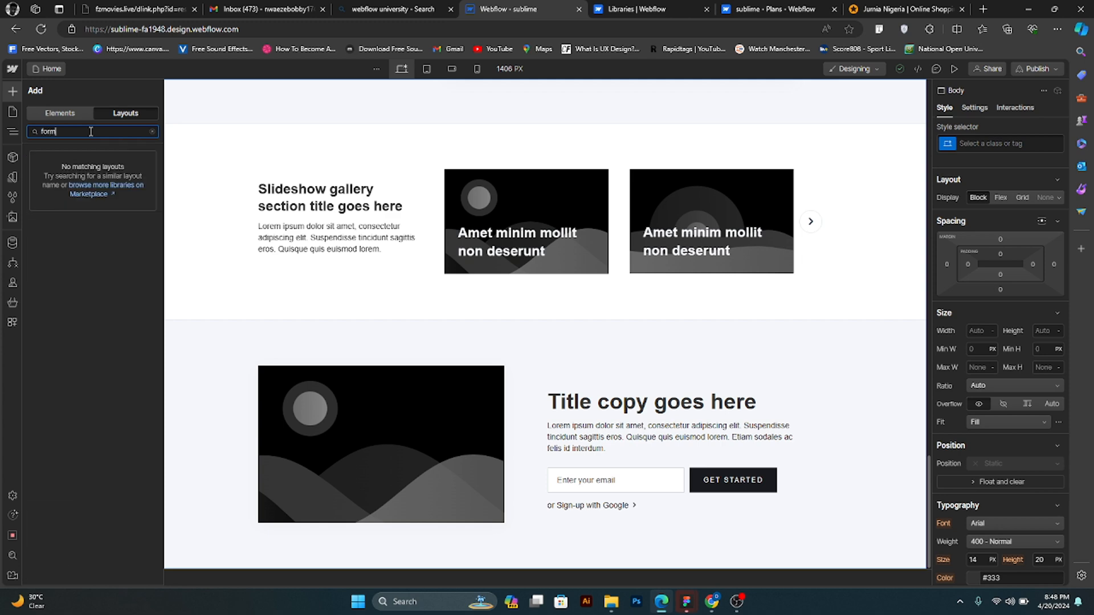
pyautogui.press('BackSpace')
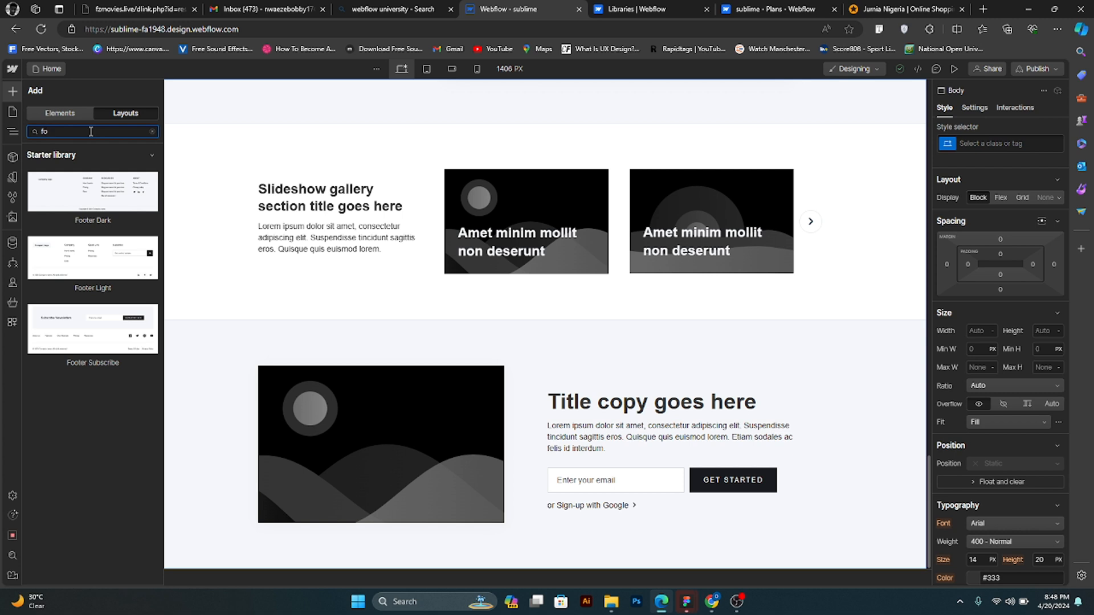
pyautogui.press('BackSpace')
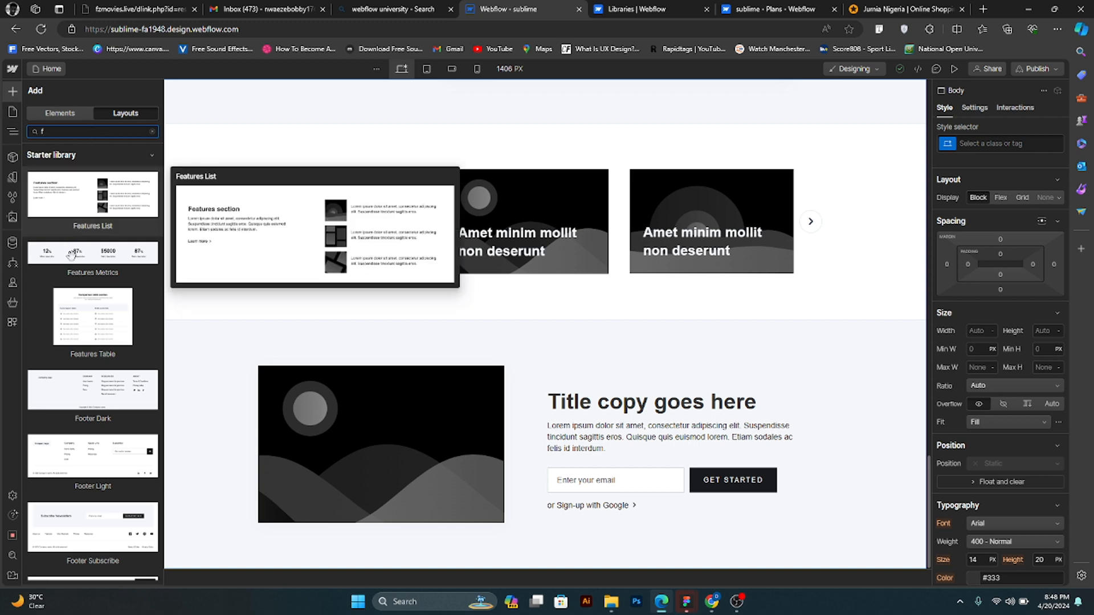
pyautogui.moveTo(83, 254)
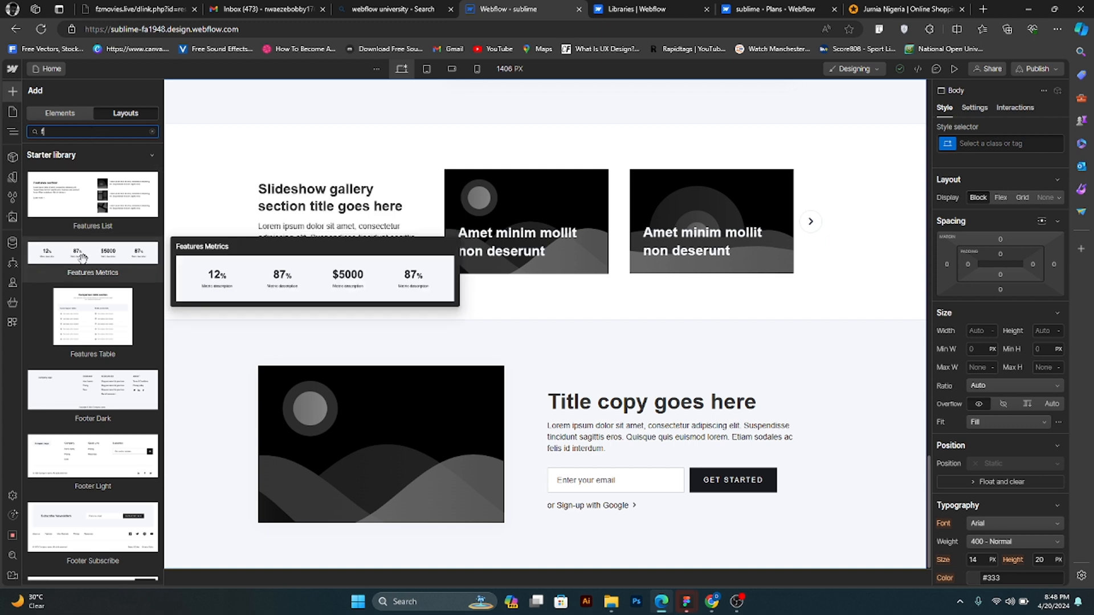
pyautogui.moveTo(83, 257); pyautogui.dragTo(616, 399)
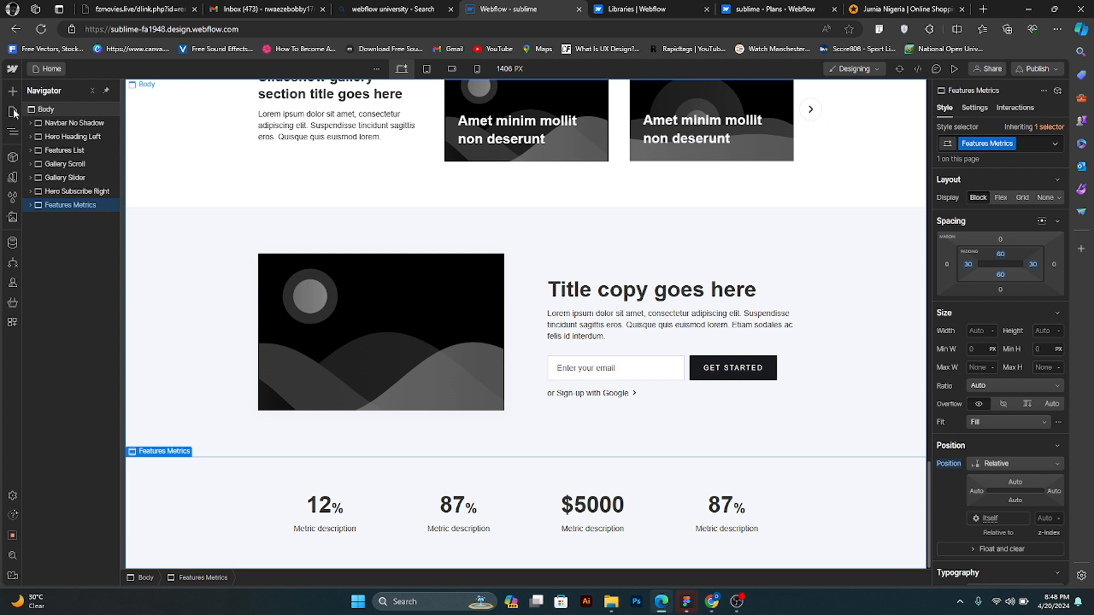
# - With the Body selected, search the prebuilt layouts for con and co, and add the Pricing Comparison layout below the metrics section
pyautogui.click(12, 91)
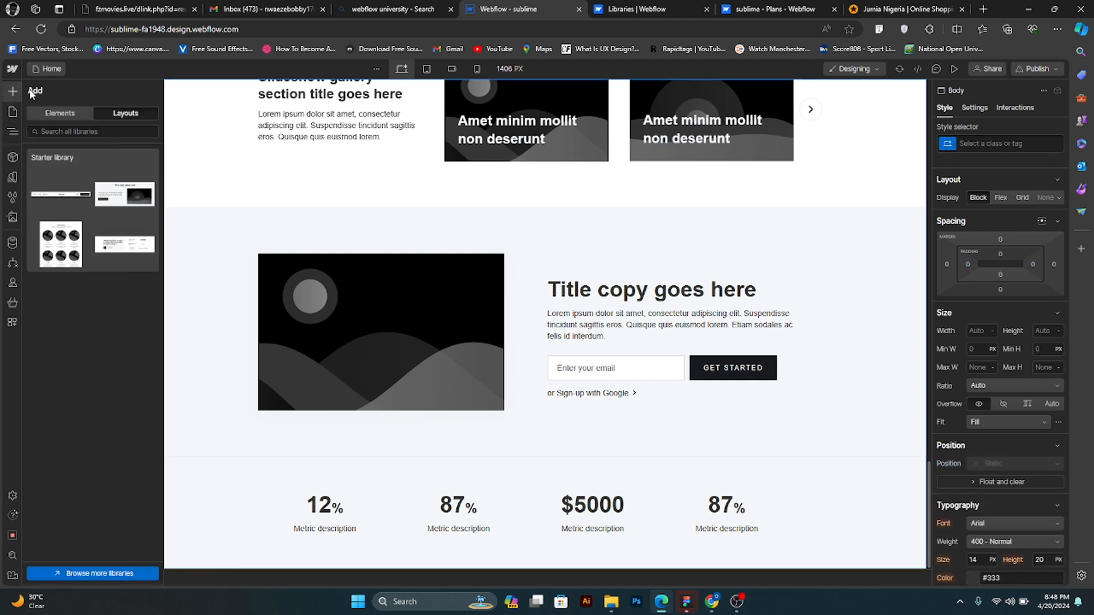
pyautogui.click(66, 134)
pyautogui.write('c')
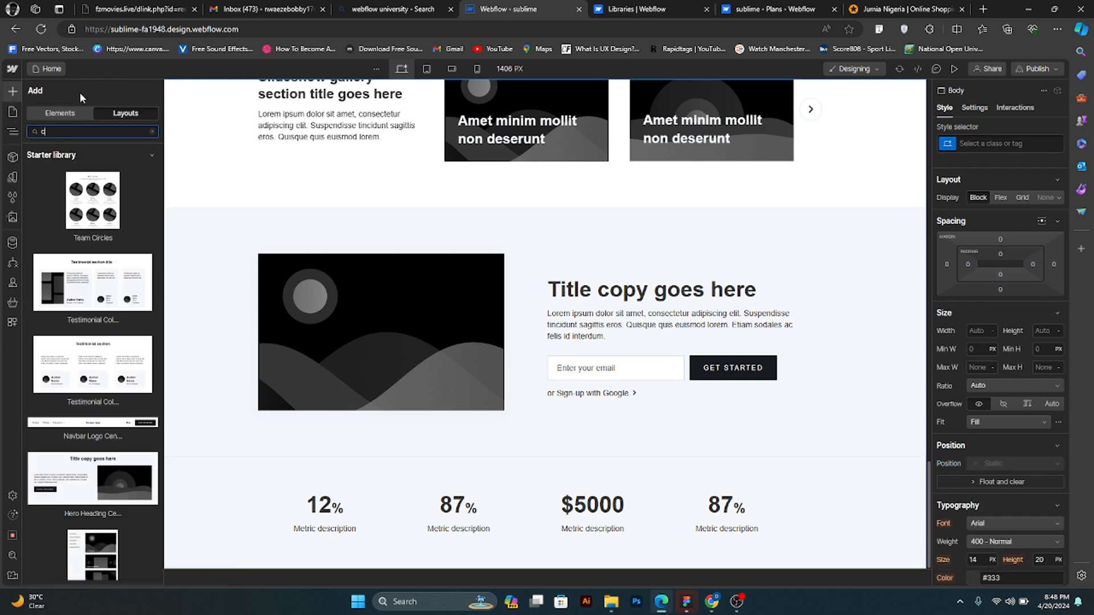
pyautogui.write('on')
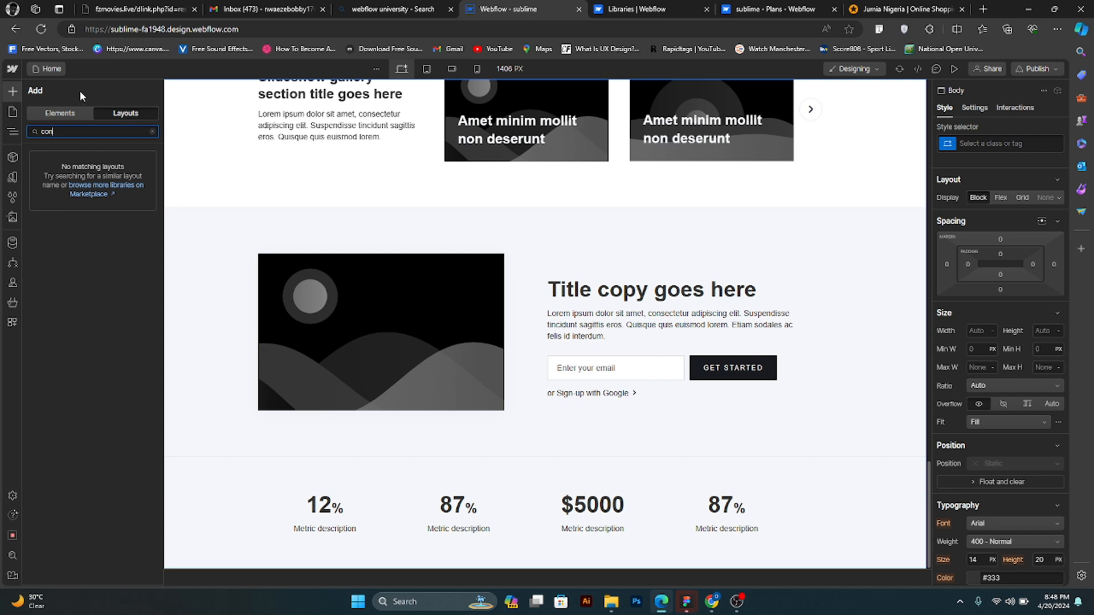
pyautogui.press('BackSpace')
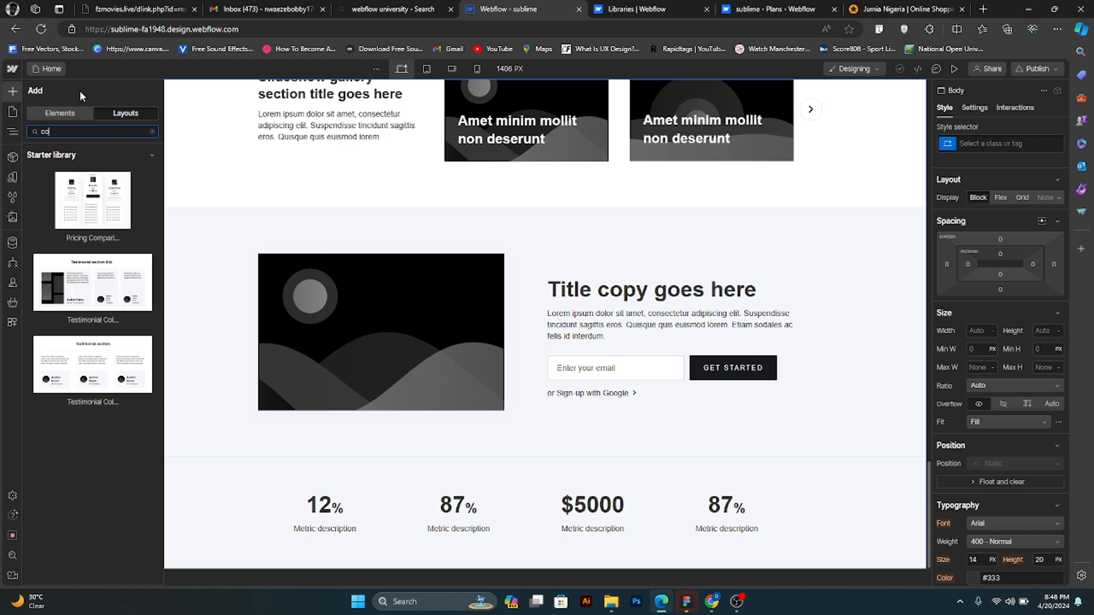
pyautogui.moveTo(85, 198)
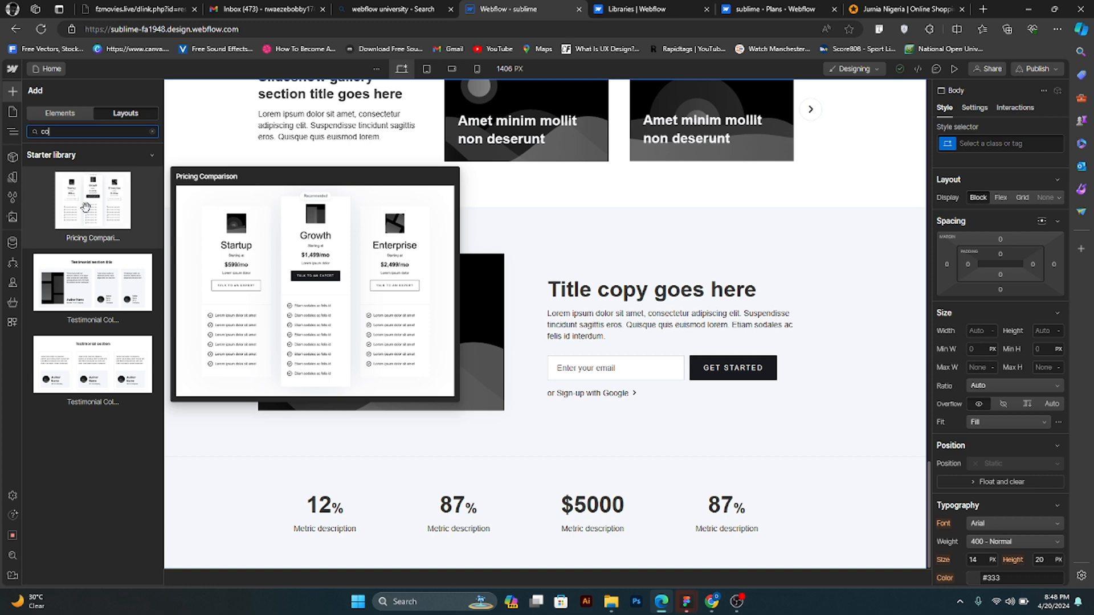
pyautogui.click(84, 207)
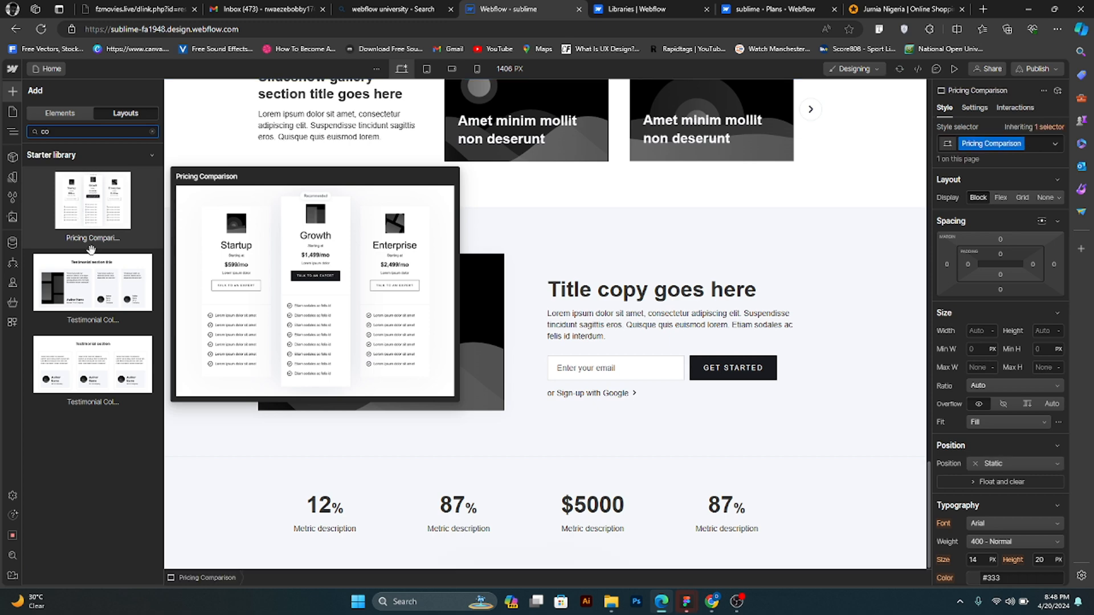
# - Select the Body element, search the prebuilt layouts for tes, and add the Testimonial Slider Small layout below the pricing comparison
pyautogui.press('z')
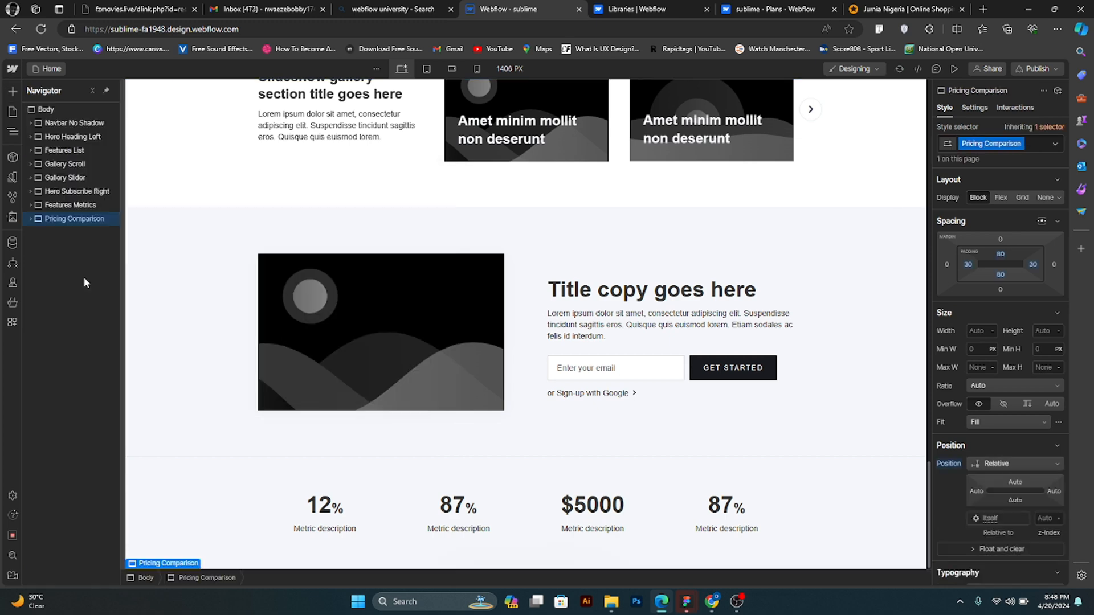
pyautogui.click(53, 107)
pyautogui.click(12, 94)
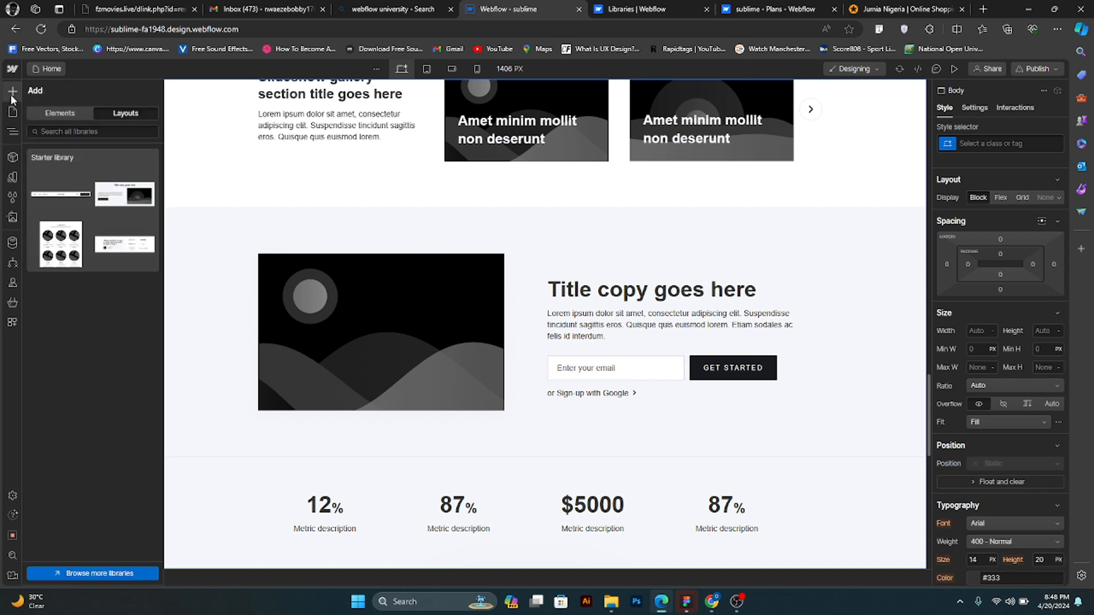
pyautogui.click(93, 129)
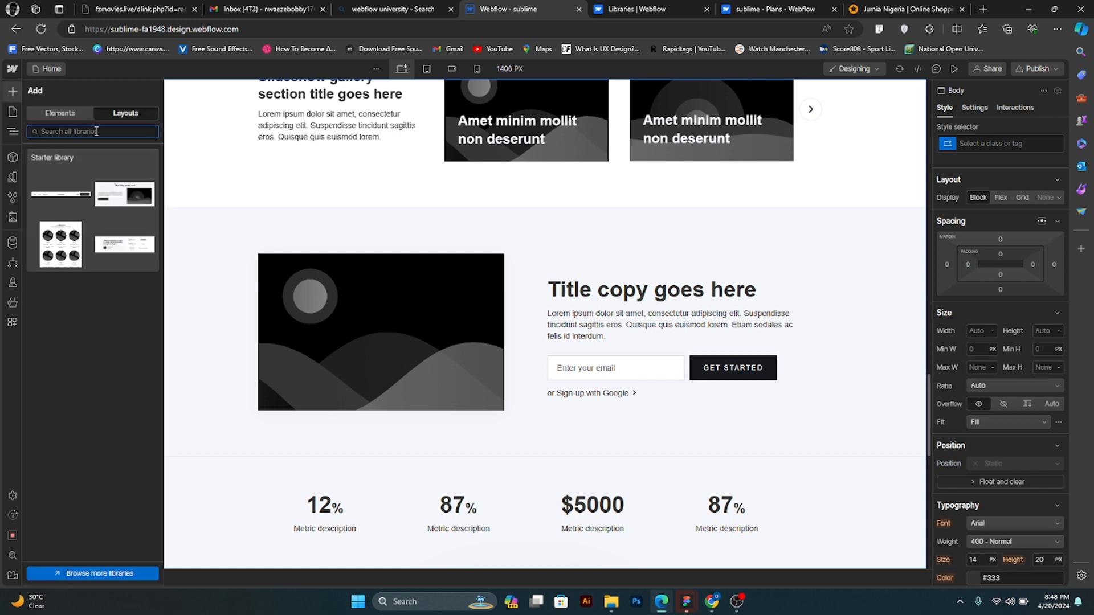
pyautogui.write('tes')
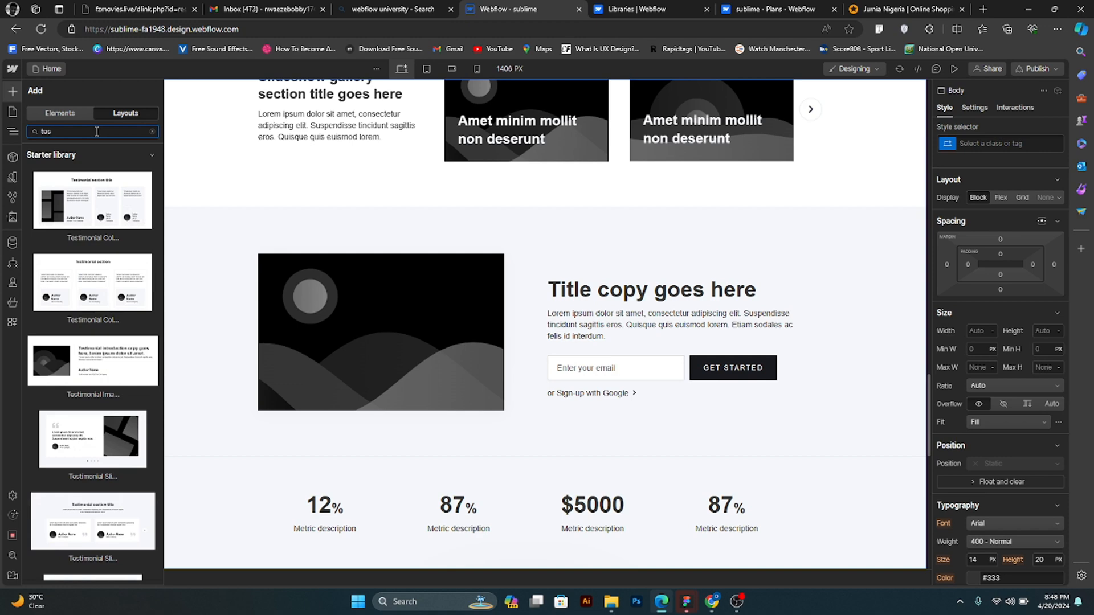
pyautogui.moveTo(110, 301)
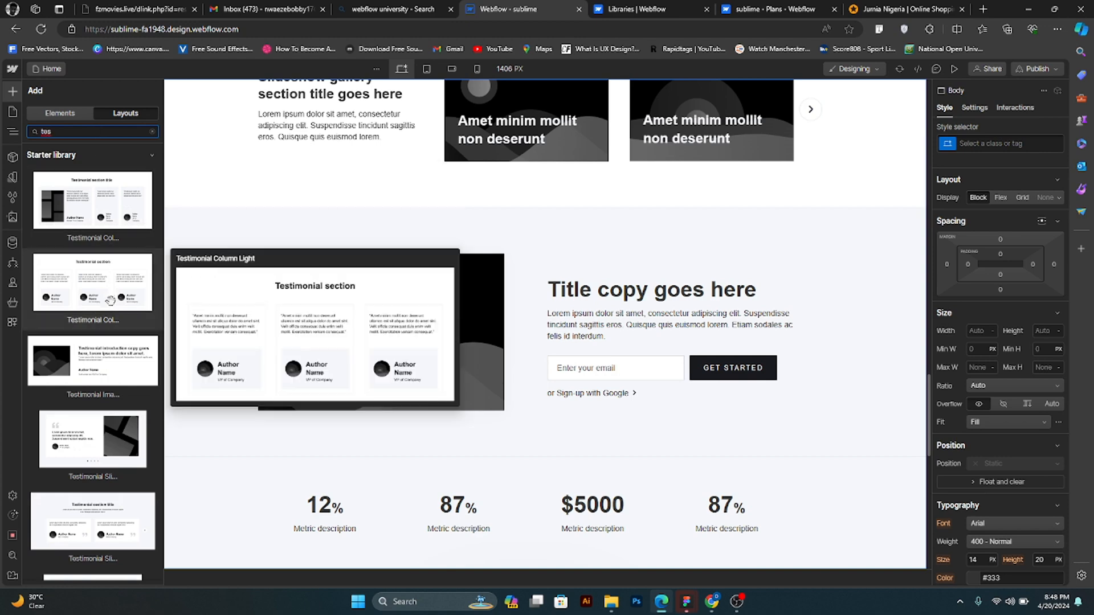
pyautogui.moveTo(105, 514)
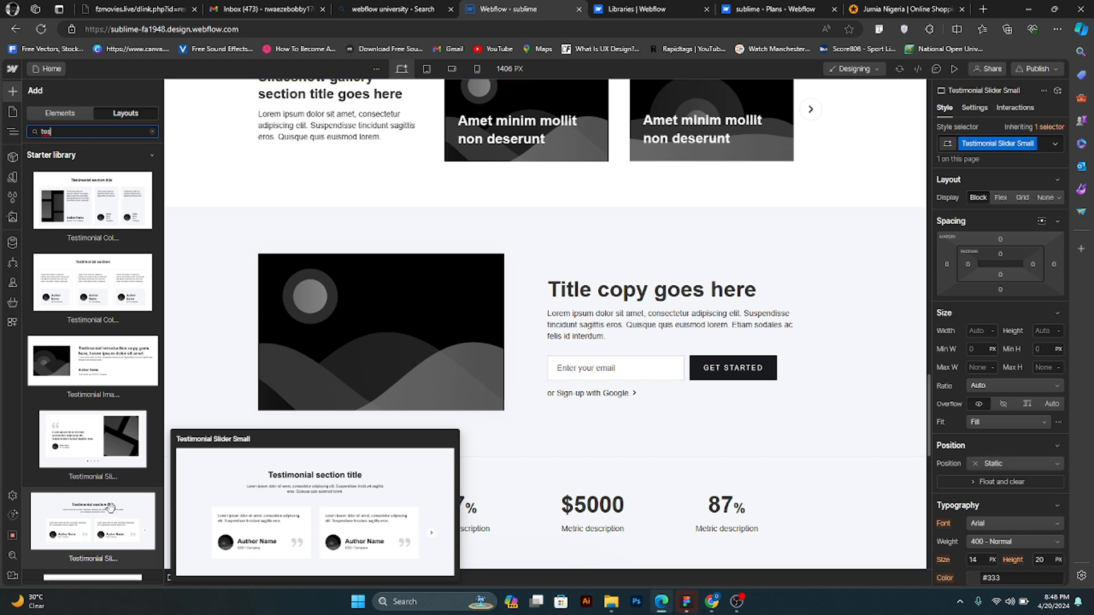
pyautogui.click(110, 507)
pyautogui.scroll(-1, 404, 347)
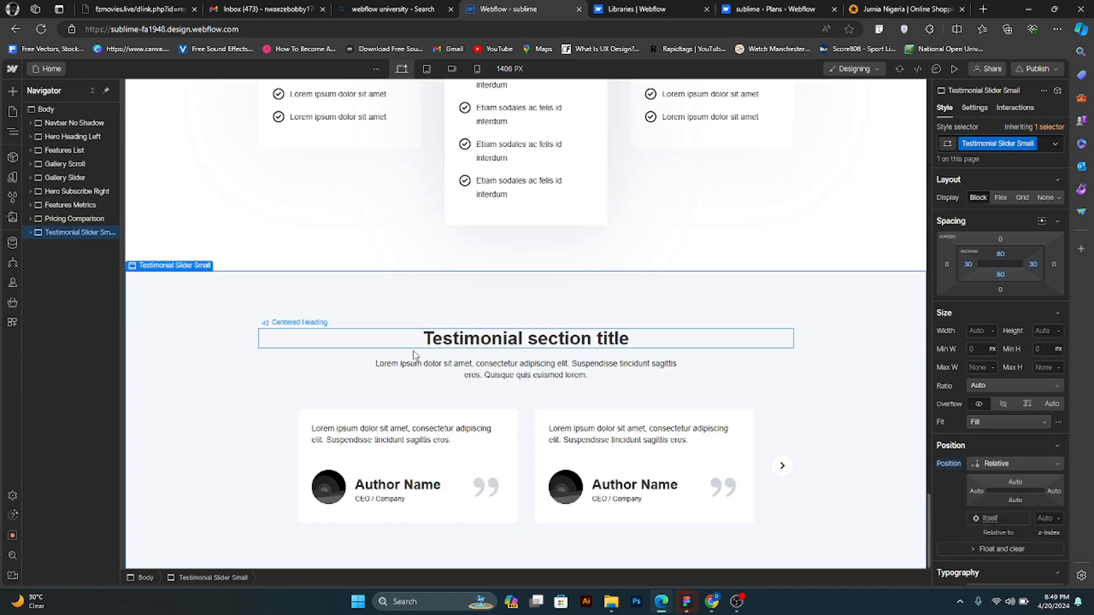
# - Select the Body element, search the prebuilt layouts for footer, and add the Footer Light layout below the testimonial slider
pyautogui.click(7, 94)
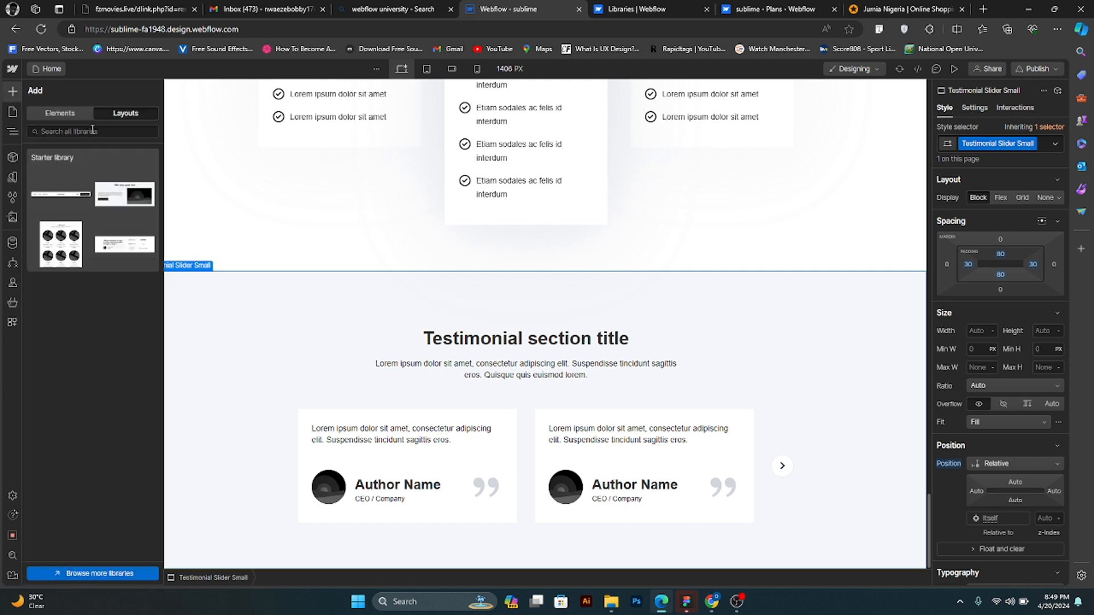
pyautogui.click(12, 132)
pyautogui.click(13, 132)
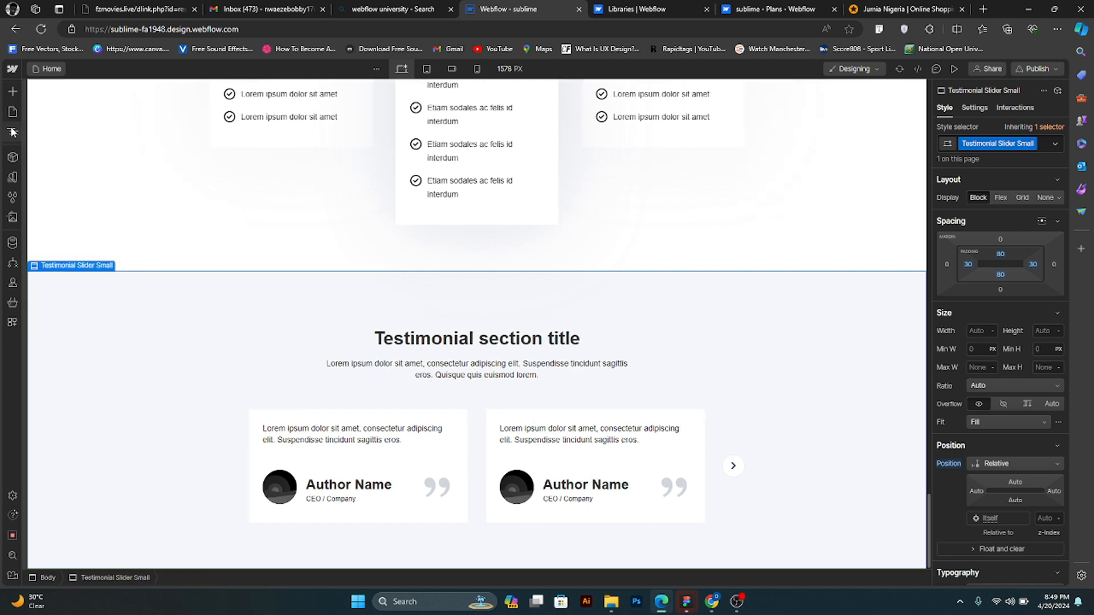
pyautogui.click(12, 131)
pyautogui.click(36, 108)
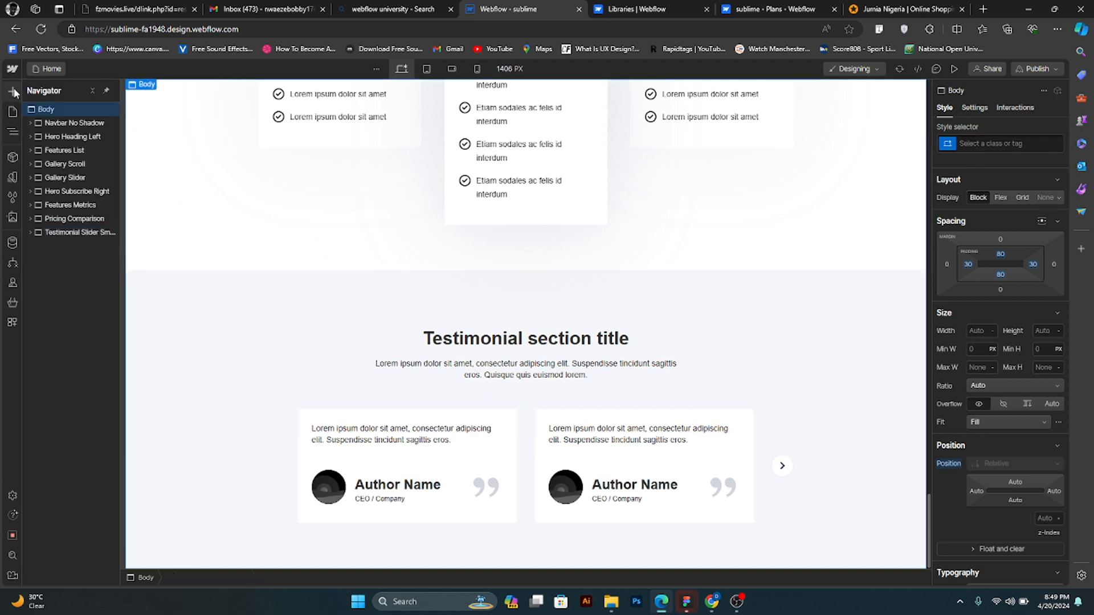
pyautogui.click(13, 91)
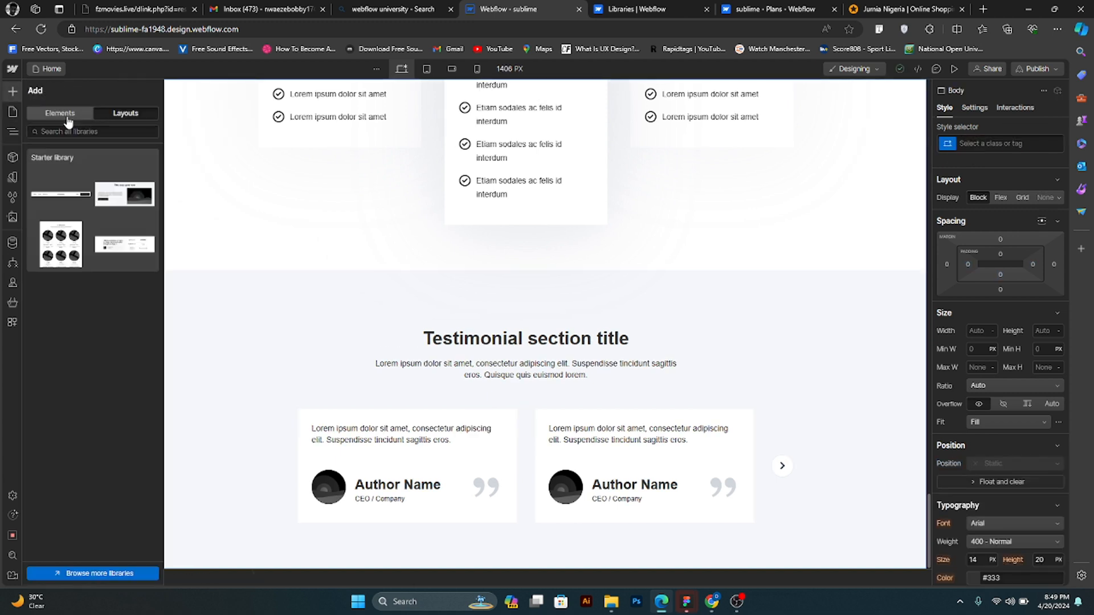
pyautogui.click(91, 134)
pyautogui.write('foo')
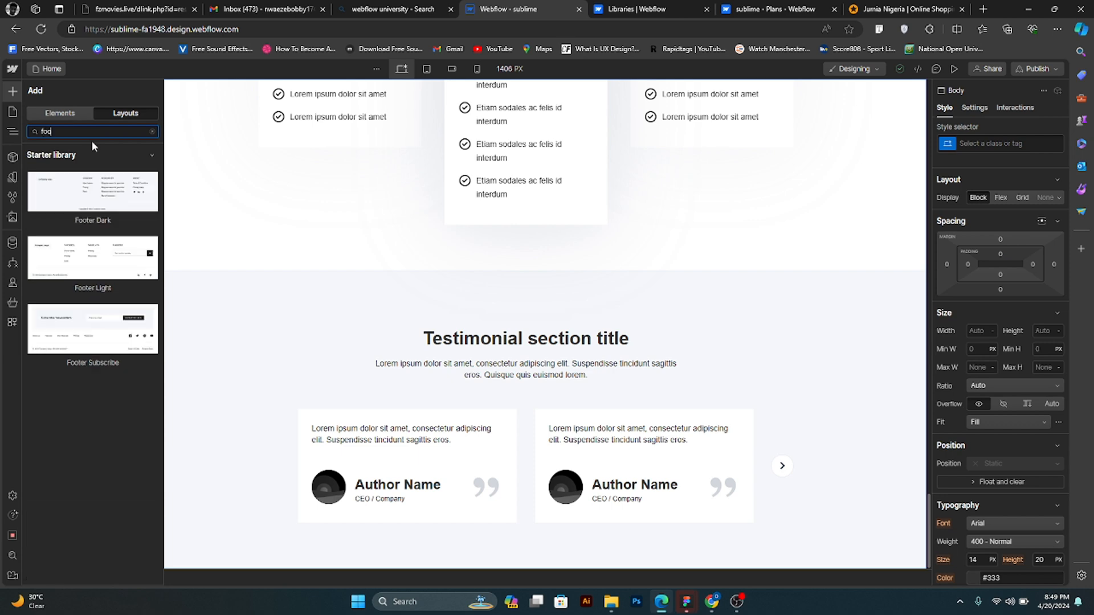
pyautogui.write('ter')
pyautogui.moveTo(93, 272)
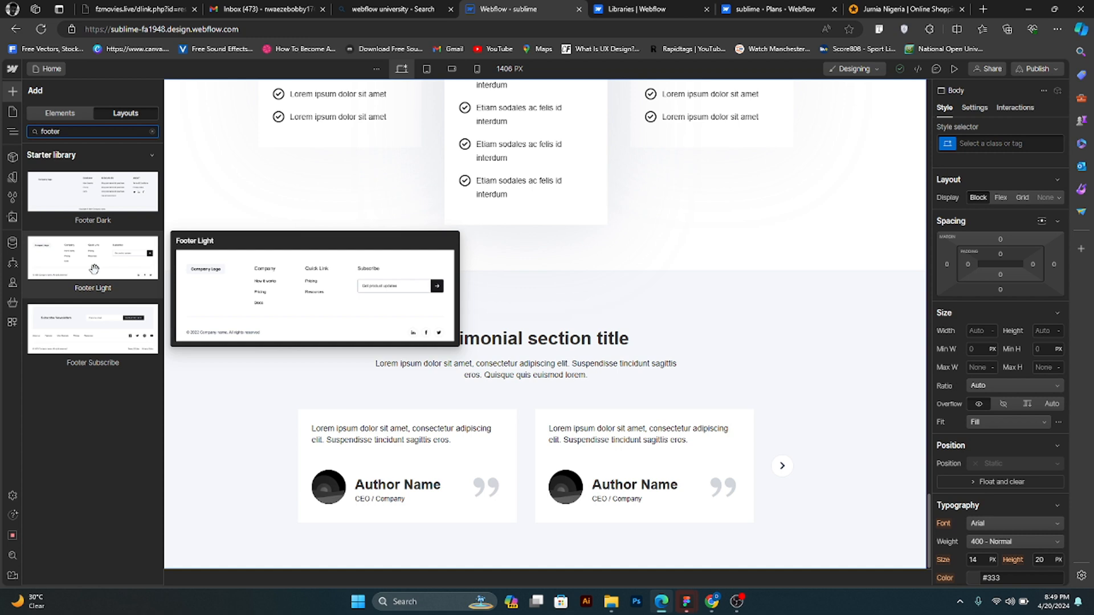
pyautogui.moveTo(94, 269); pyautogui.dragTo(784, 432)
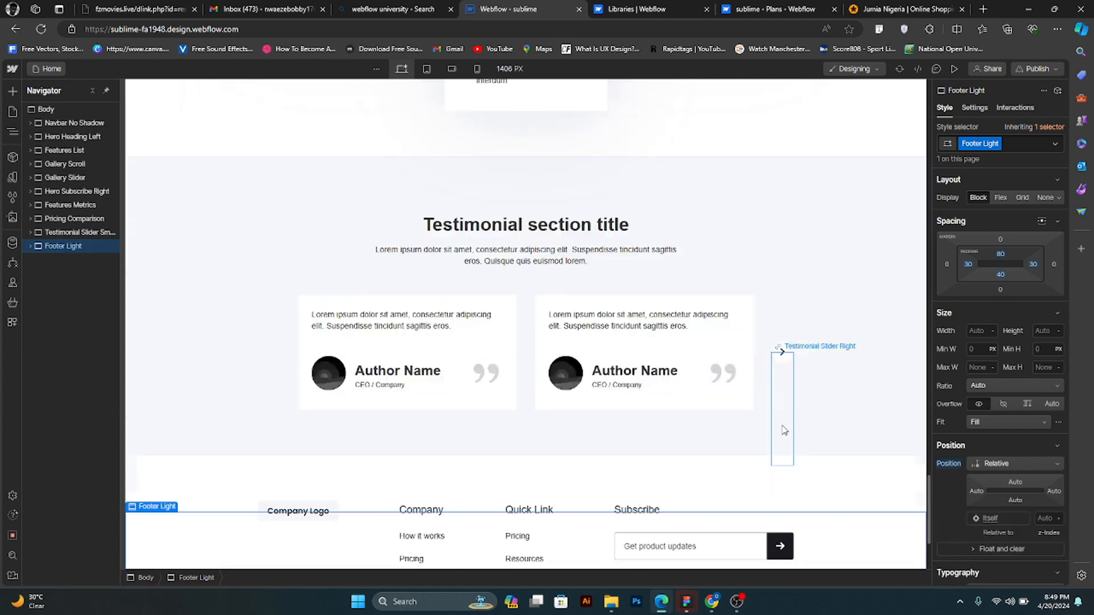
# - Review the home page up to the navbar and back down through the features, gallery and subscribe sections to the metrics
pyautogui.scroll(15, 627, 376)
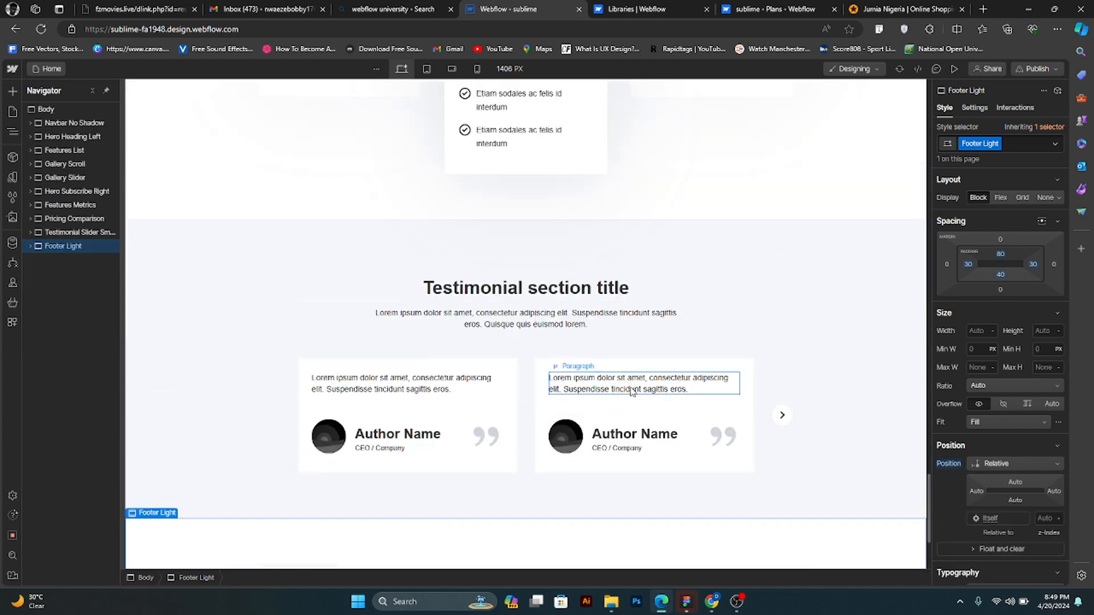
pyautogui.scroll(10, 628, 369)
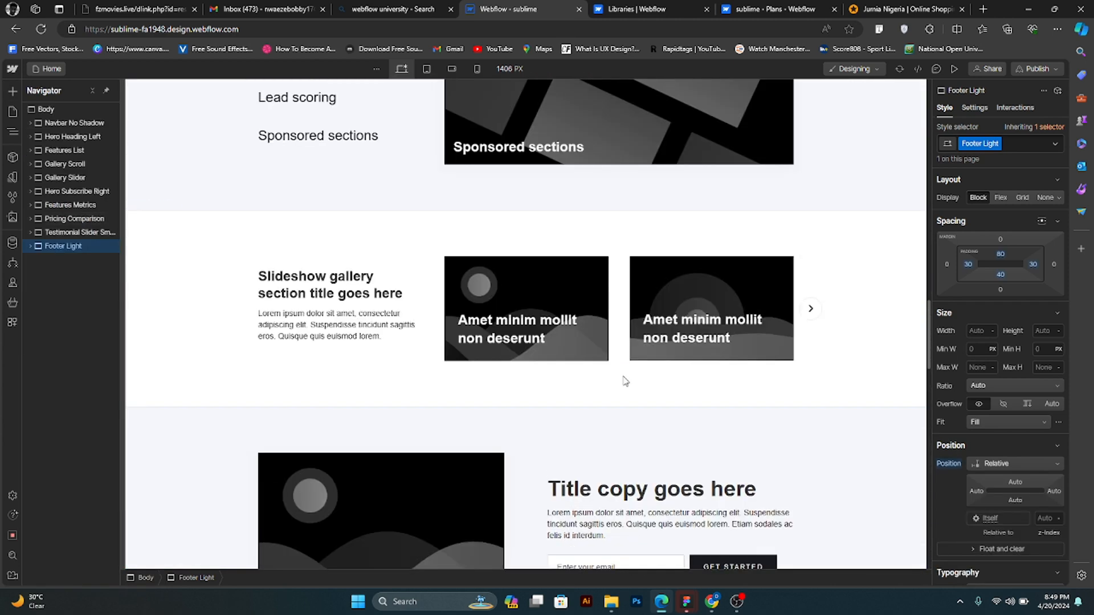
pyautogui.scroll(8, 625, 373)
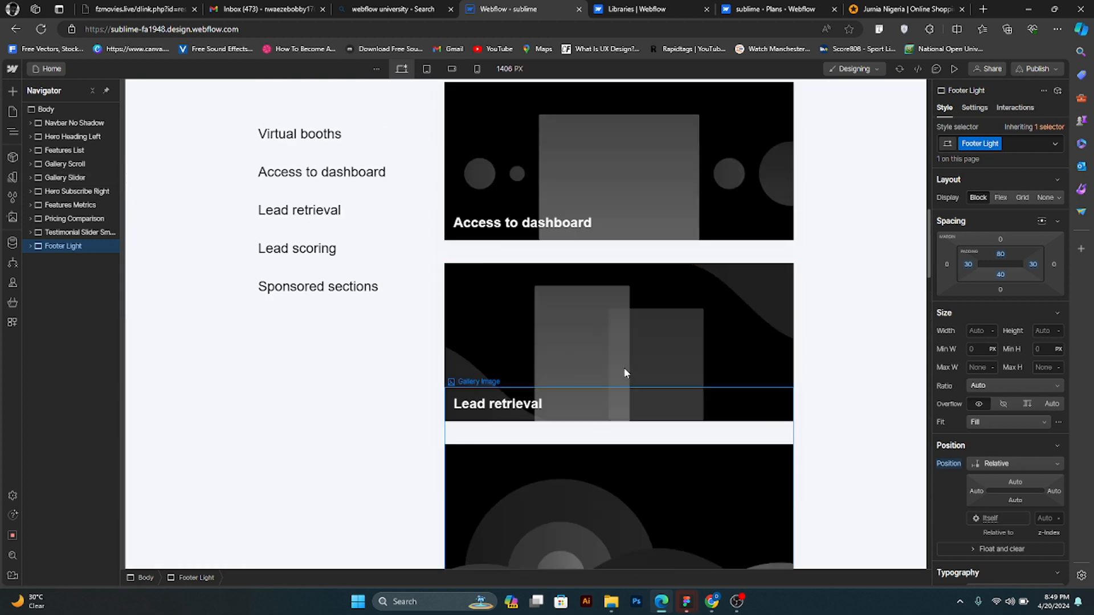
pyautogui.scroll(6, 629, 376)
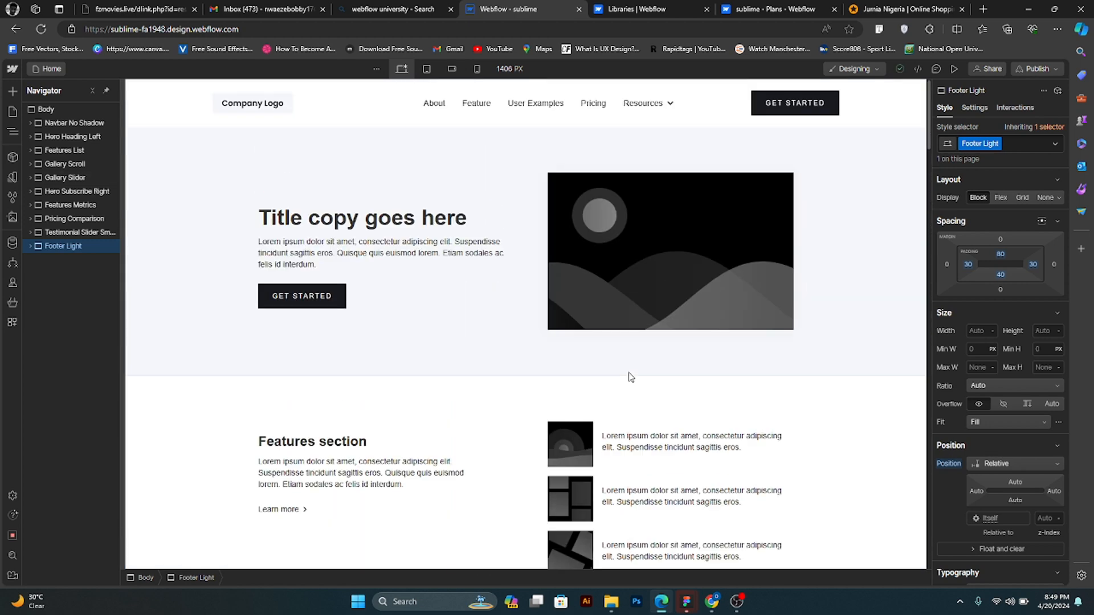
pyautogui.scroll(-5, 629, 378)
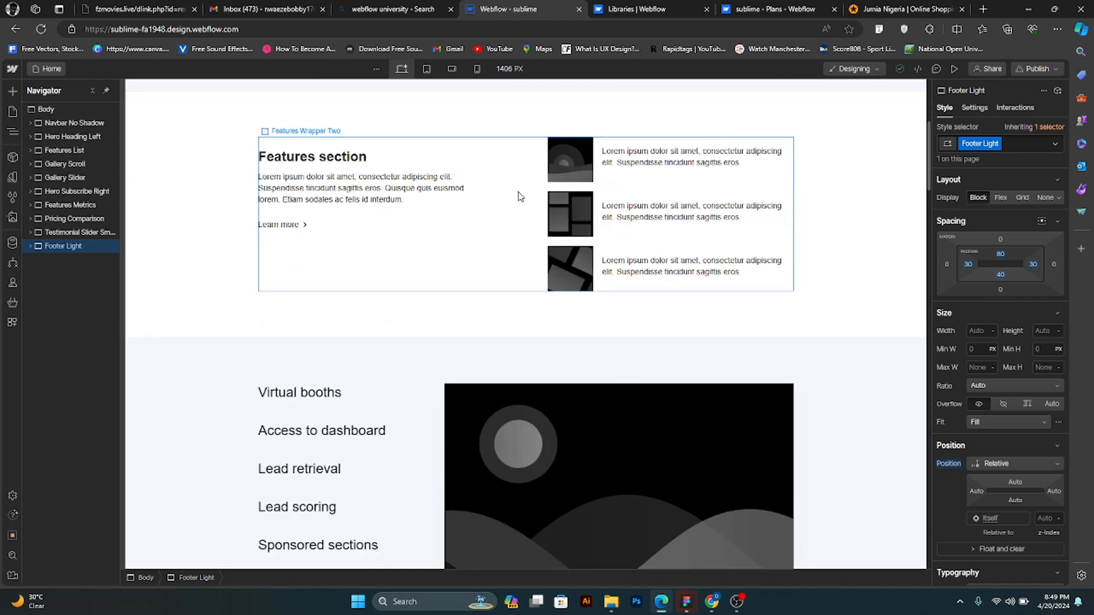
pyautogui.scroll(-2, 523, 257)
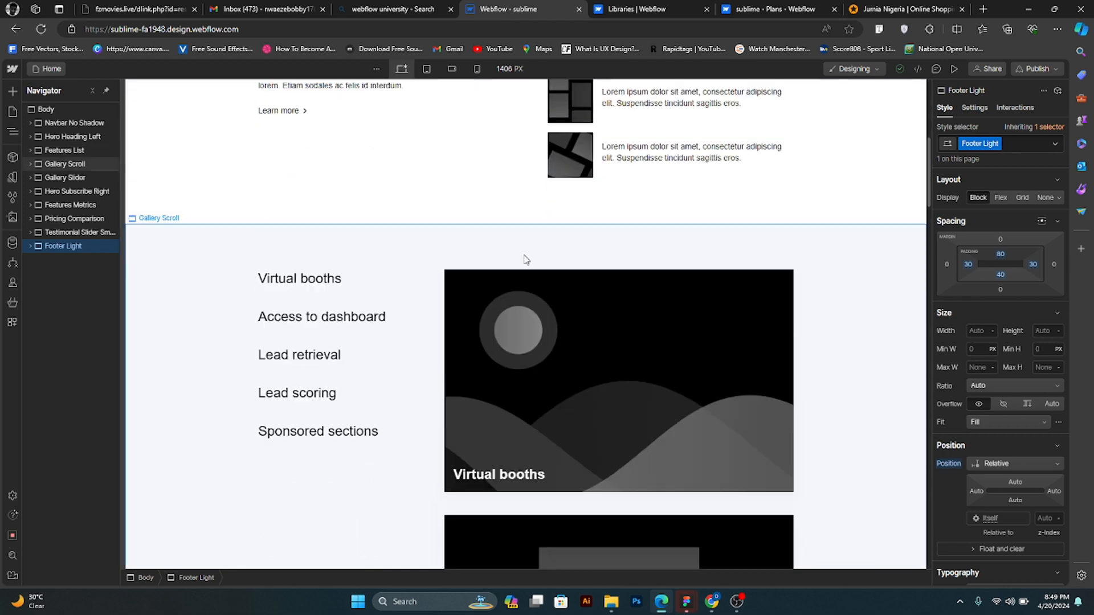
pyautogui.scroll(-12, 454, 305)
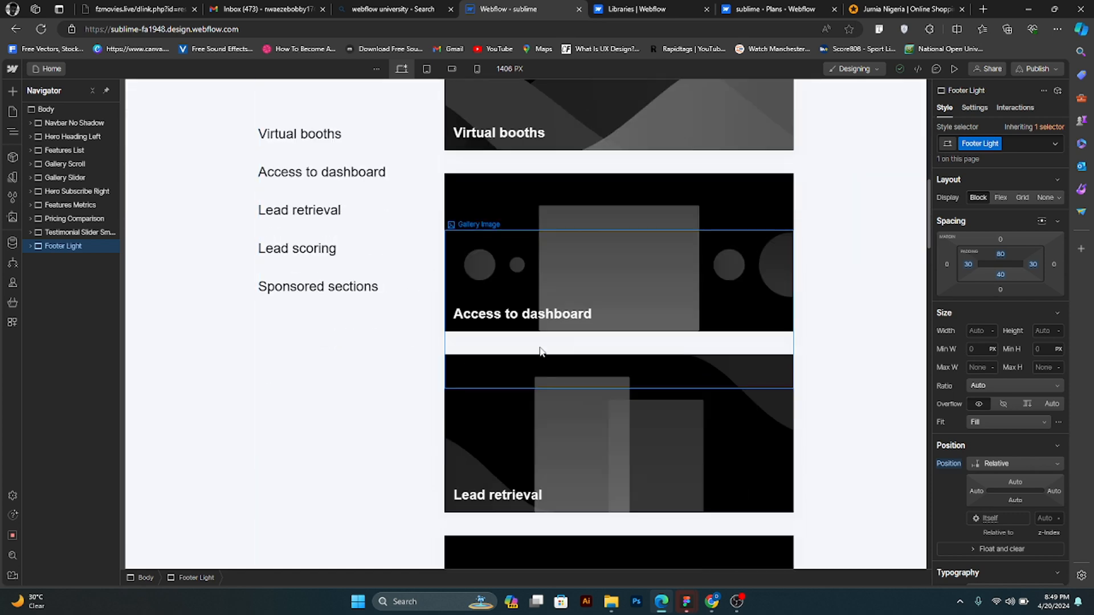
pyautogui.scroll(-7, 534, 316)
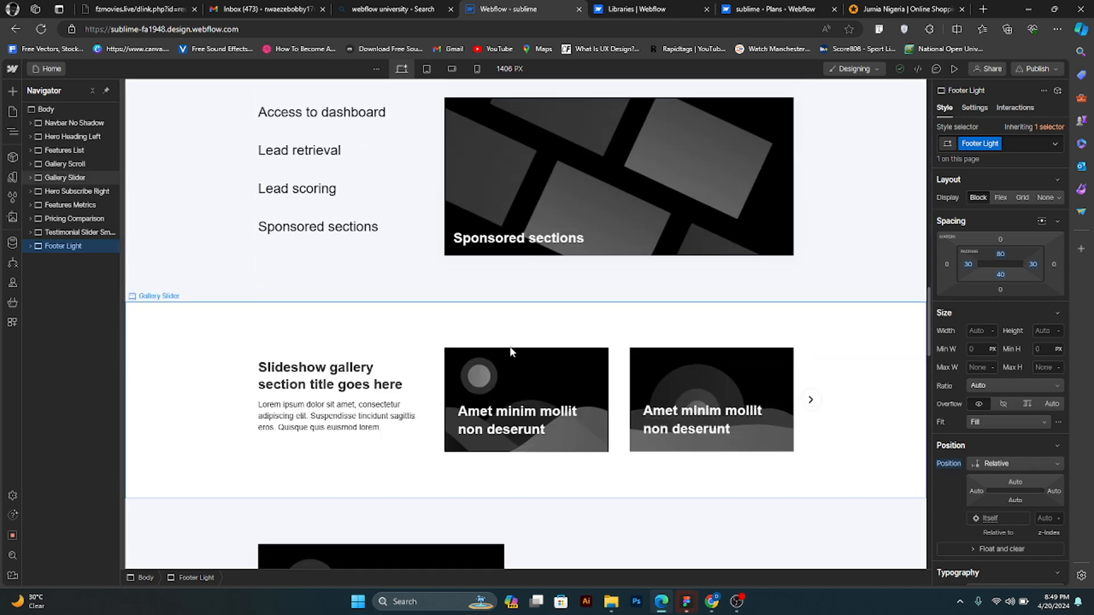
pyautogui.scroll(-4, 408, 333)
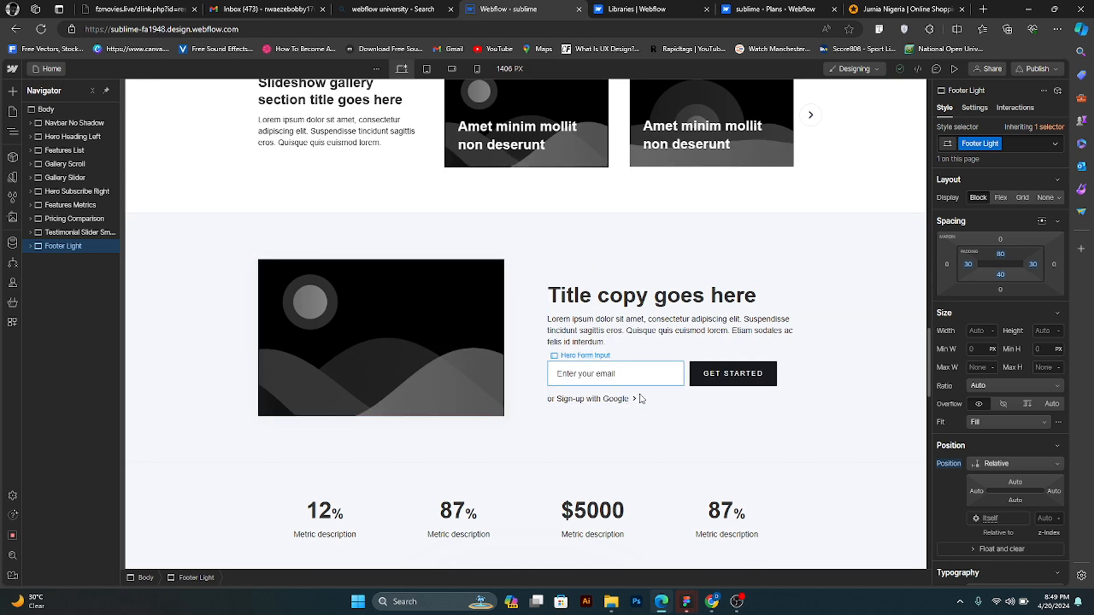
pyautogui.scroll(-2, 574, 368)
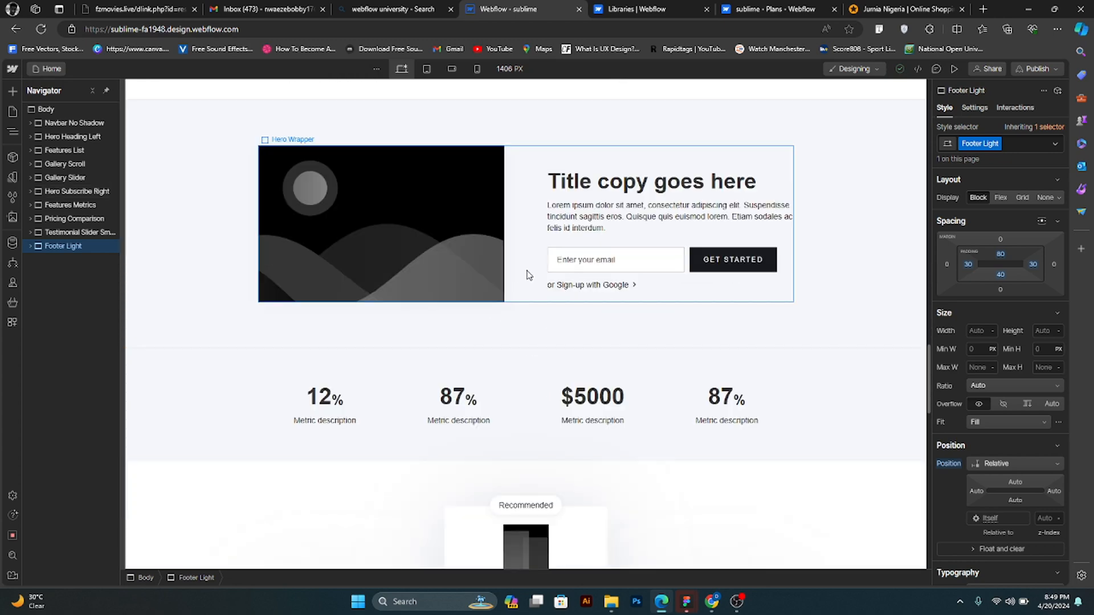
# - Move the Hero Subscribe Right section between the testimonial slider and the footer, and select the Gallery Slider section to check the new order
pyautogui.click(210, 149)
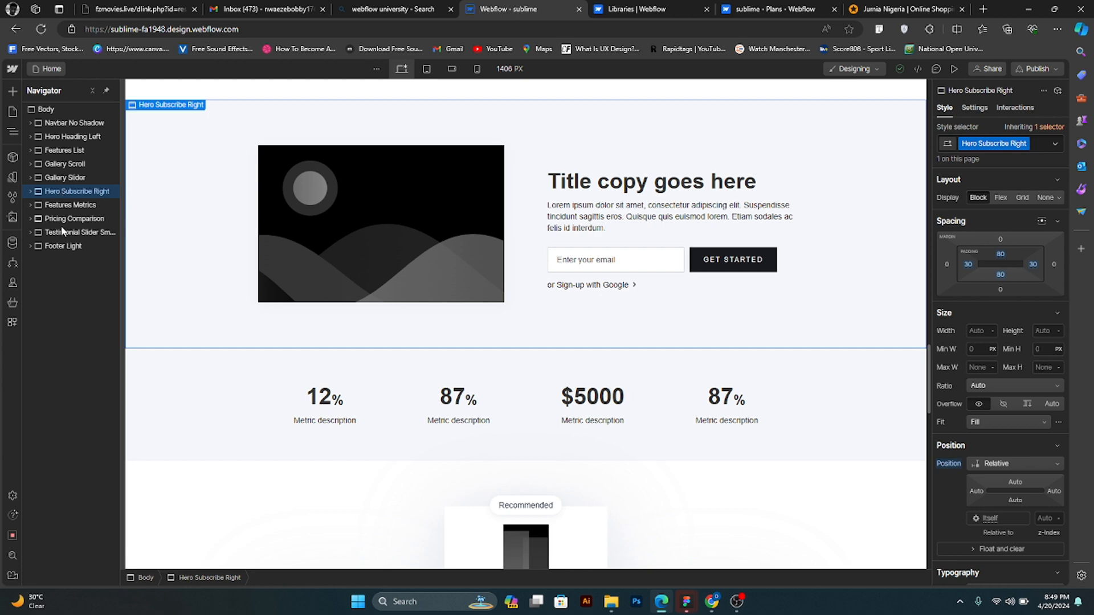
pyautogui.moveTo(62, 235)
pyautogui.mouseDown()
pyautogui.moveTo(64, 244)
pyautogui.moveTo(68, 232)
pyautogui.mouseUp()
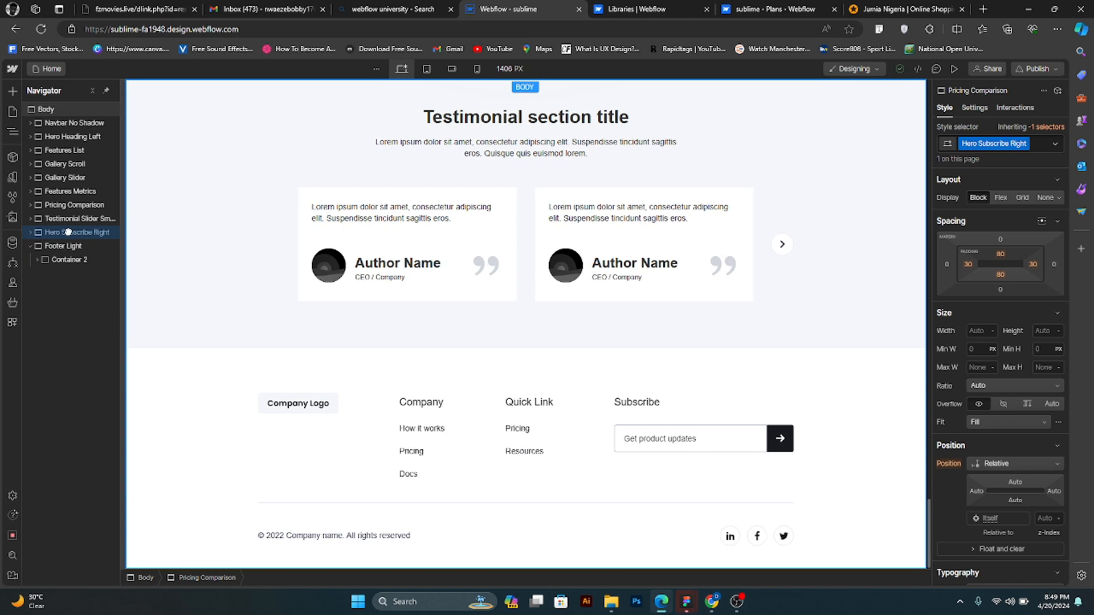
pyautogui.click(31, 245)
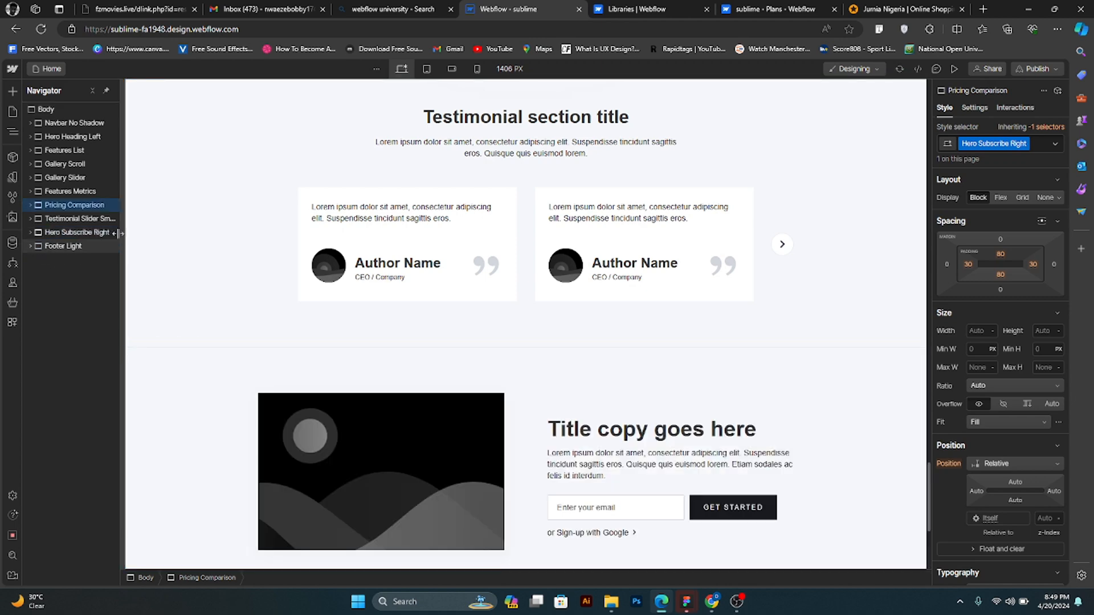
pyautogui.click(81, 179)
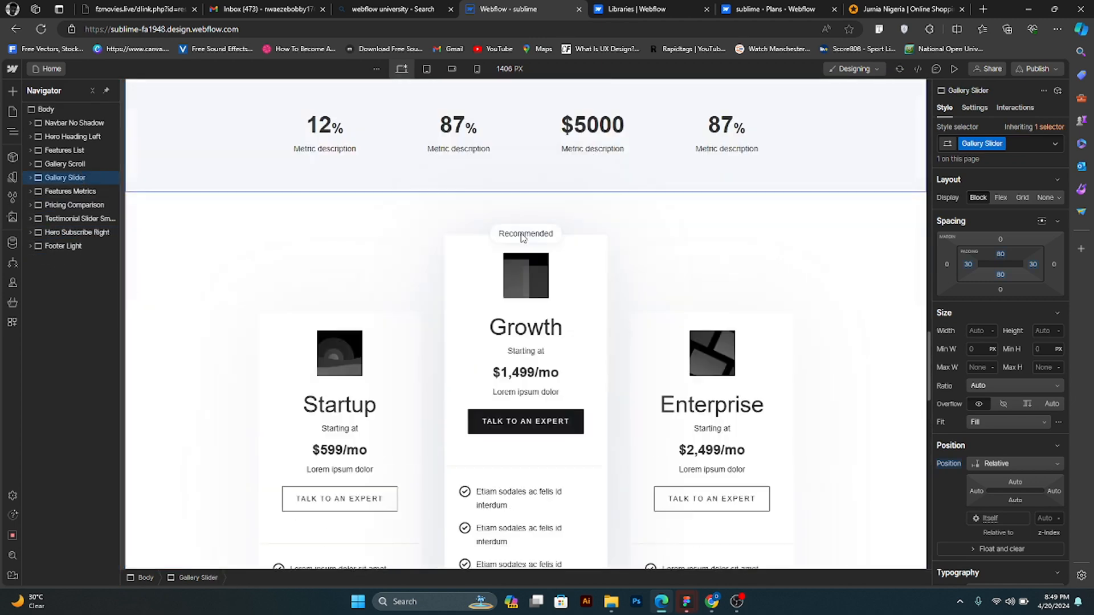
pyautogui.scroll(-4, 335, 369)
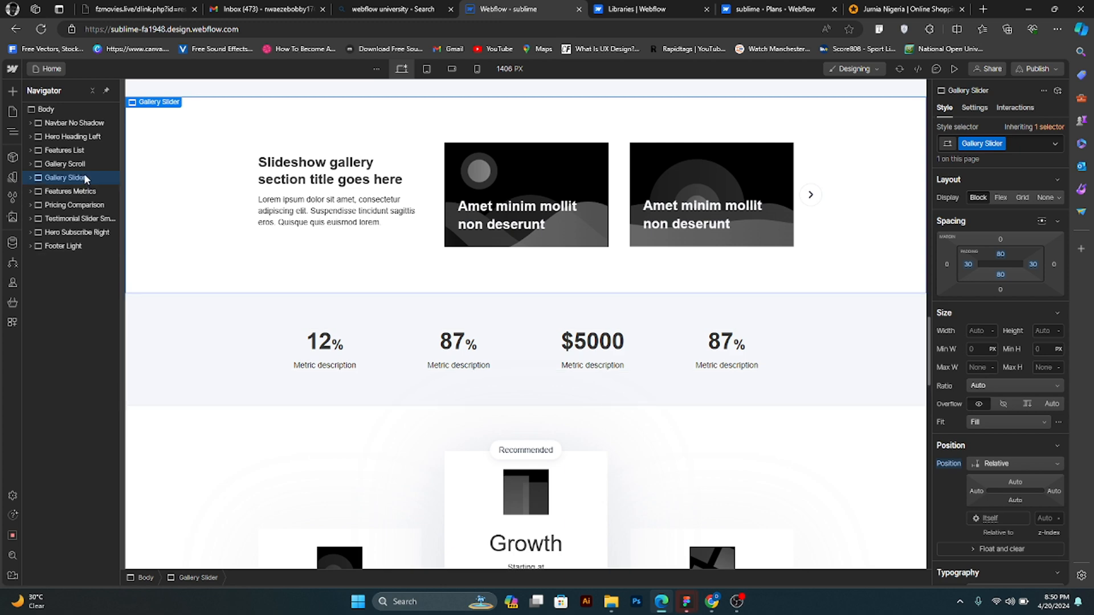
# - Try placing the Gallery Slider section directly between the navbar and the Hero Heading Left section, keeping the hero section collapsed
pyautogui.moveTo(86, 140); pyautogui.dragTo(58, 133)
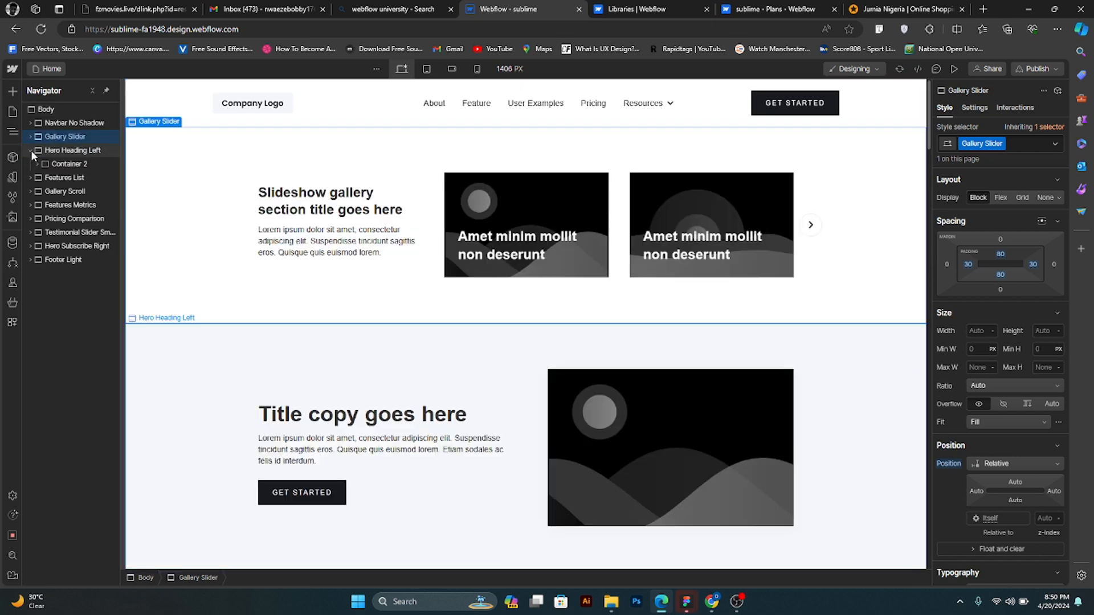
pyautogui.click(31, 150)
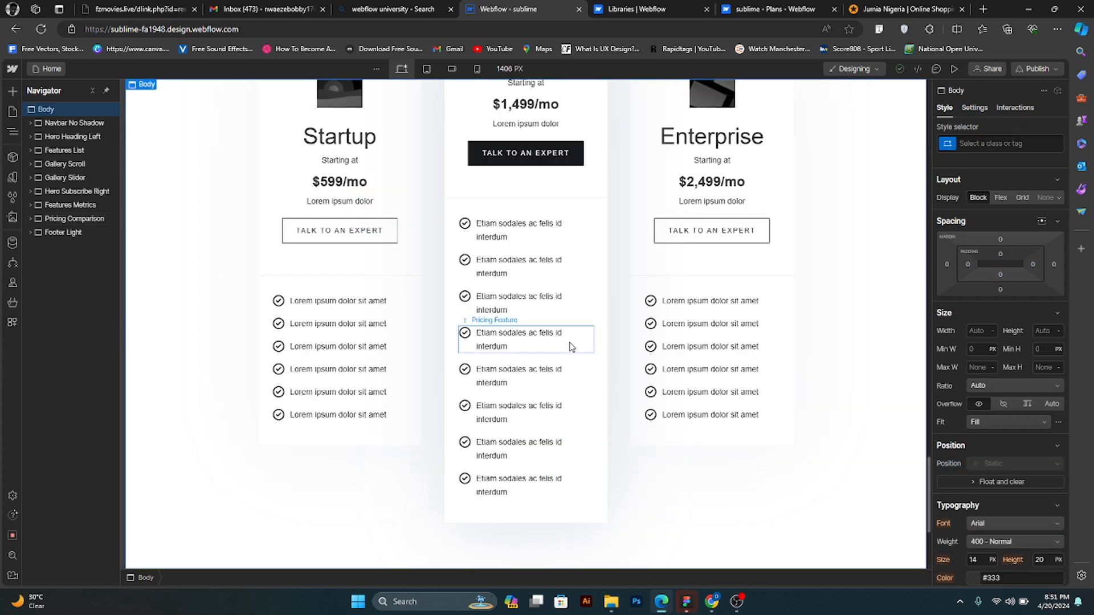
# - Select the Features Metrics section, collapse it, and move it between the Hero Heading Left and Features List sections
pyautogui.scroll(5, 569, 371)
pyautogui.scroll(1, 578, 446)
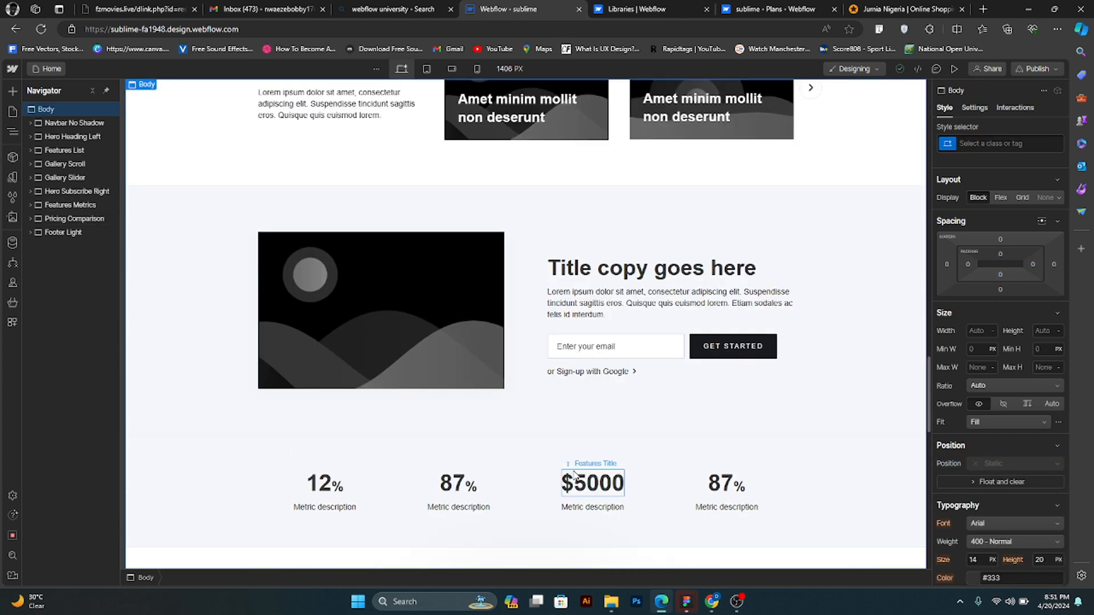
pyautogui.click(564, 474)
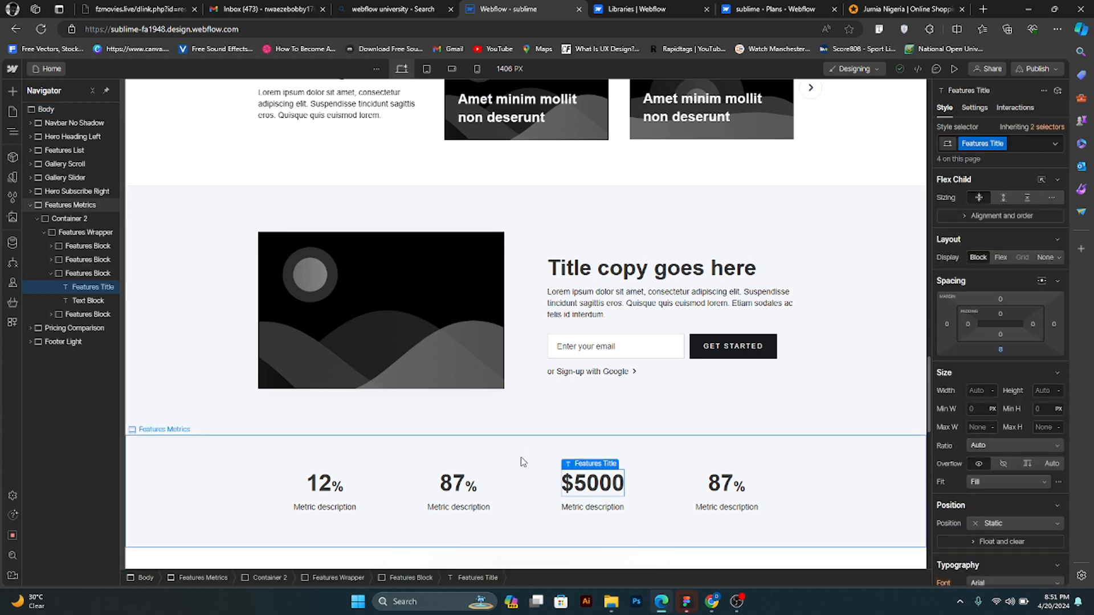
pyautogui.click(523, 461)
pyautogui.click(31, 205)
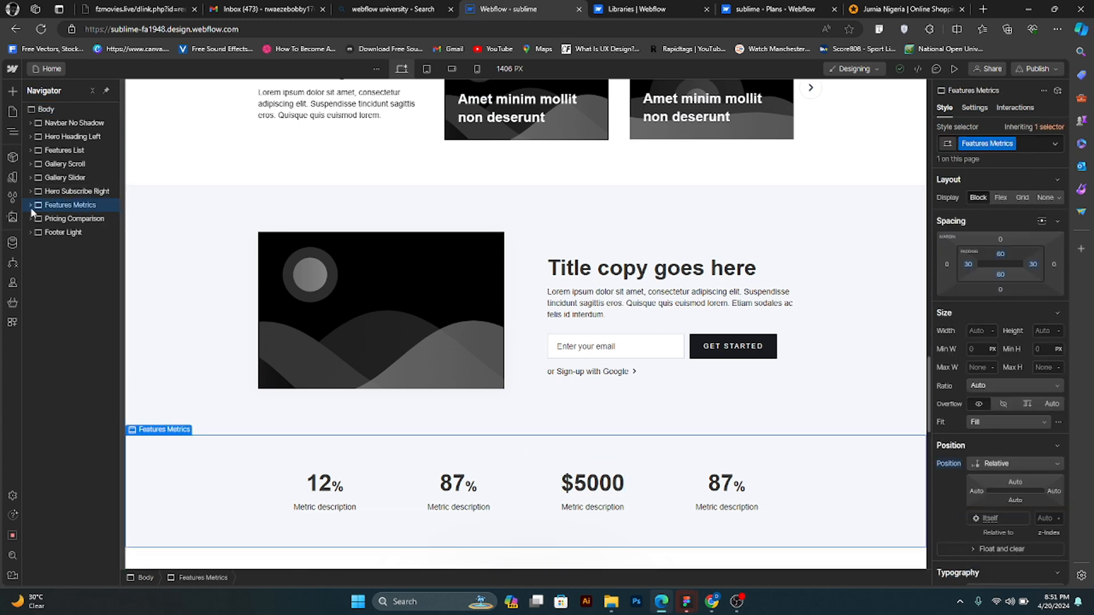
pyautogui.moveTo(45, 204); pyautogui.dragTo(41, 151)
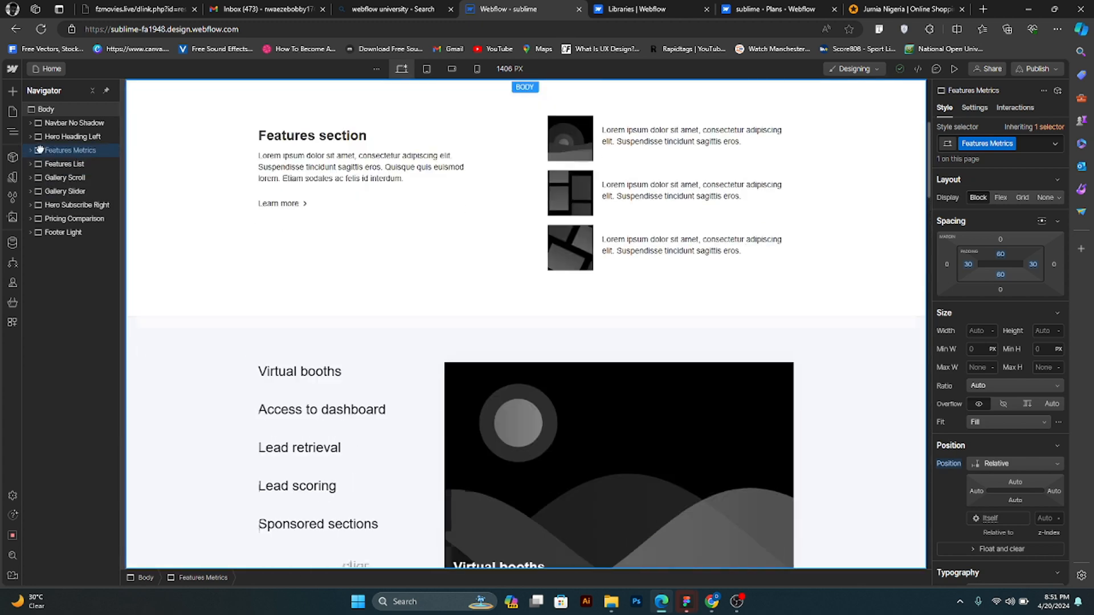
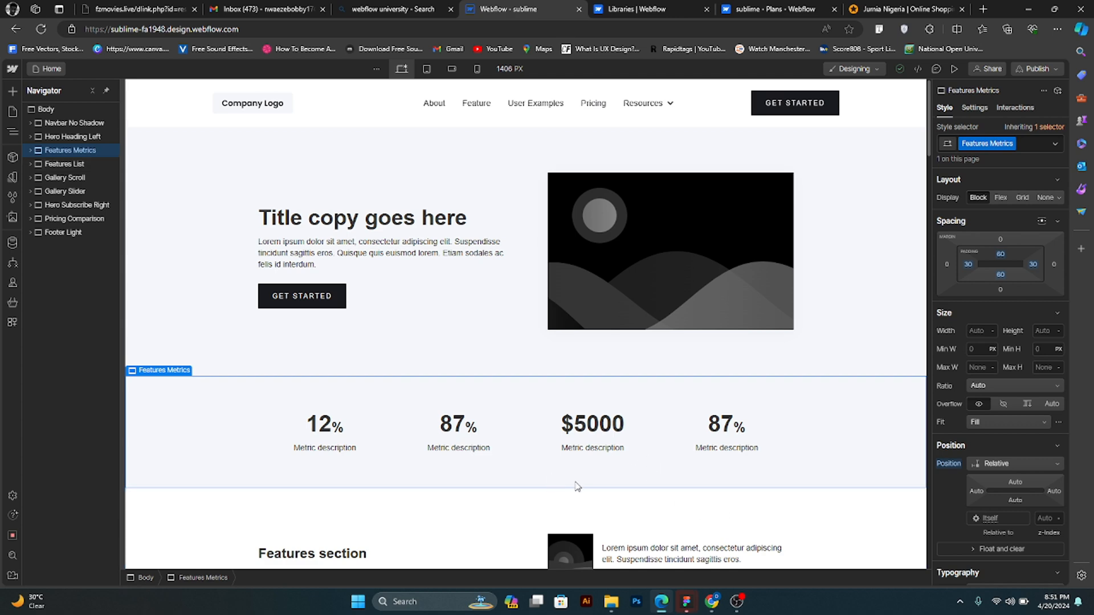
# - Review the home page's sections from the metrics down through the features, galleries, subscribe and pricing sections to the footer
pyautogui.scroll(-3, 744, 536)
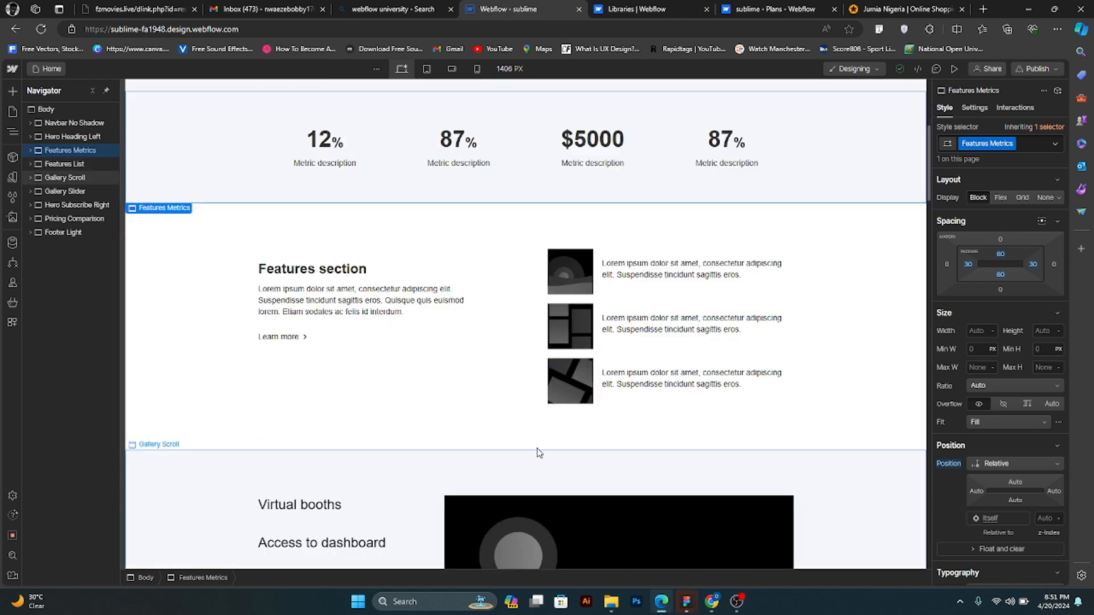
pyautogui.scroll(-4, 510, 342)
pyautogui.scroll(2, 537, 151)
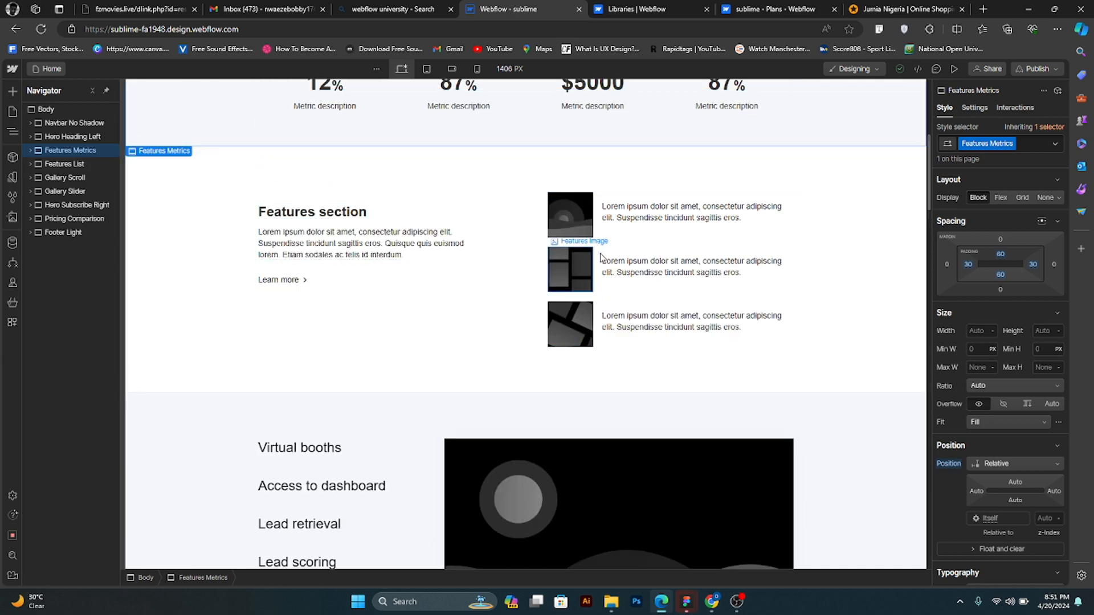
pyautogui.scroll(-3, 597, 334)
pyautogui.scroll(3, 602, 337)
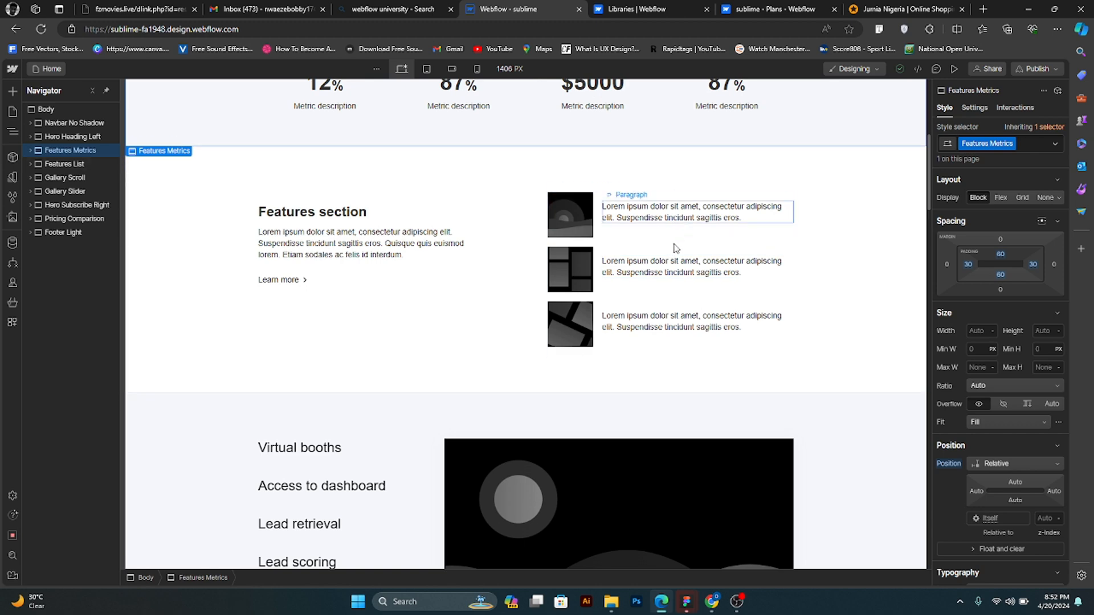
pyautogui.scroll(-3, 701, 317)
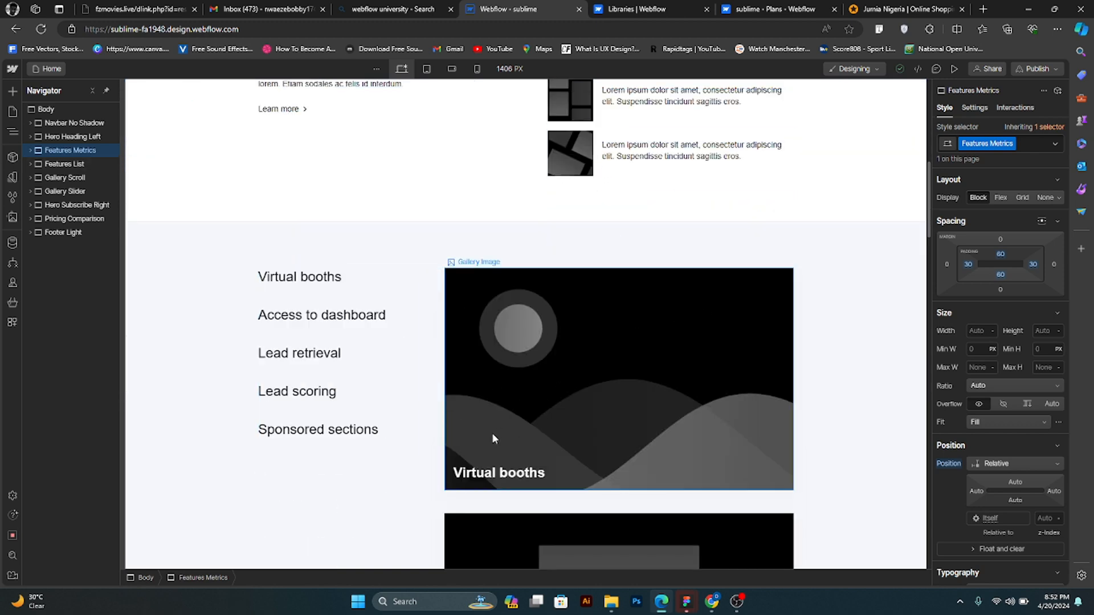
pyautogui.scroll(-3, 491, 432)
pyautogui.scroll(-6, 560, 374)
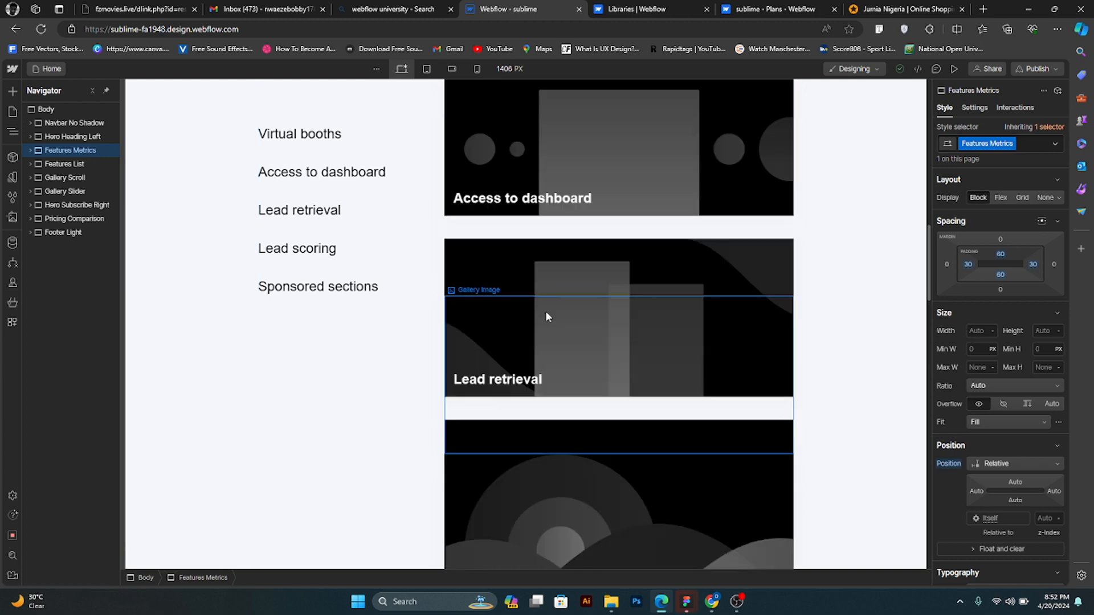
pyautogui.scroll(-10, 564, 321)
pyautogui.scroll(3, 591, 171)
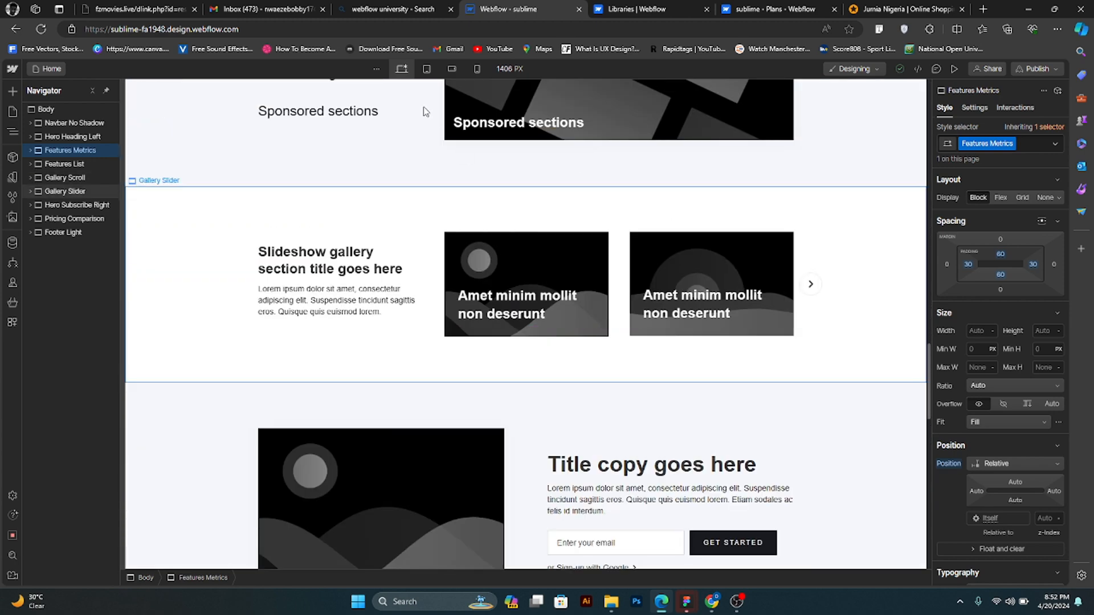
pyautogui.scroll(-2, 427, 111)
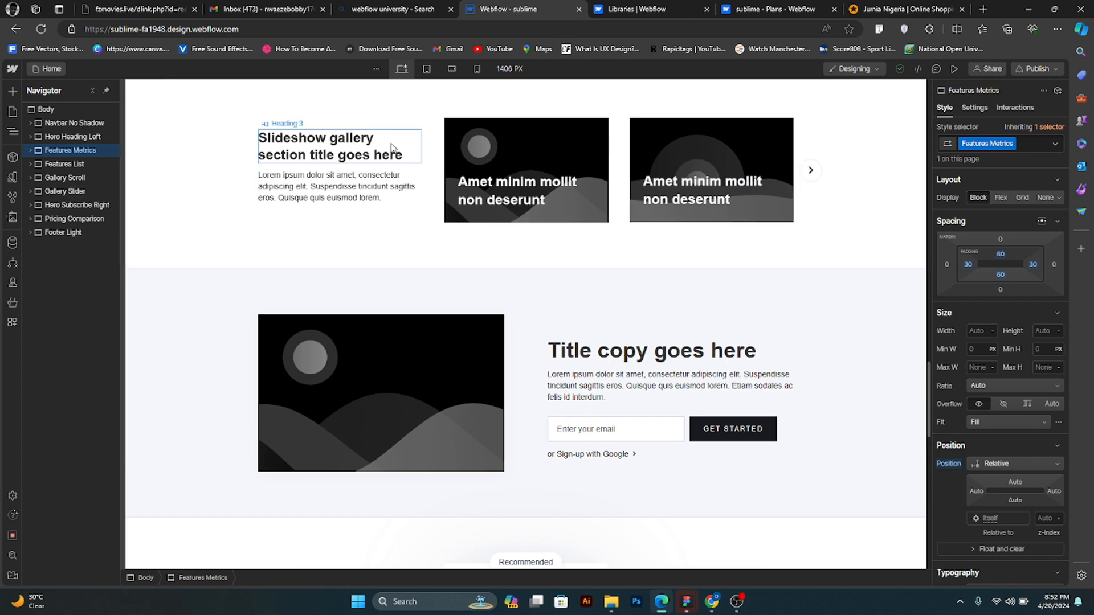
pyautogui.scroll(-1, 598, 285)
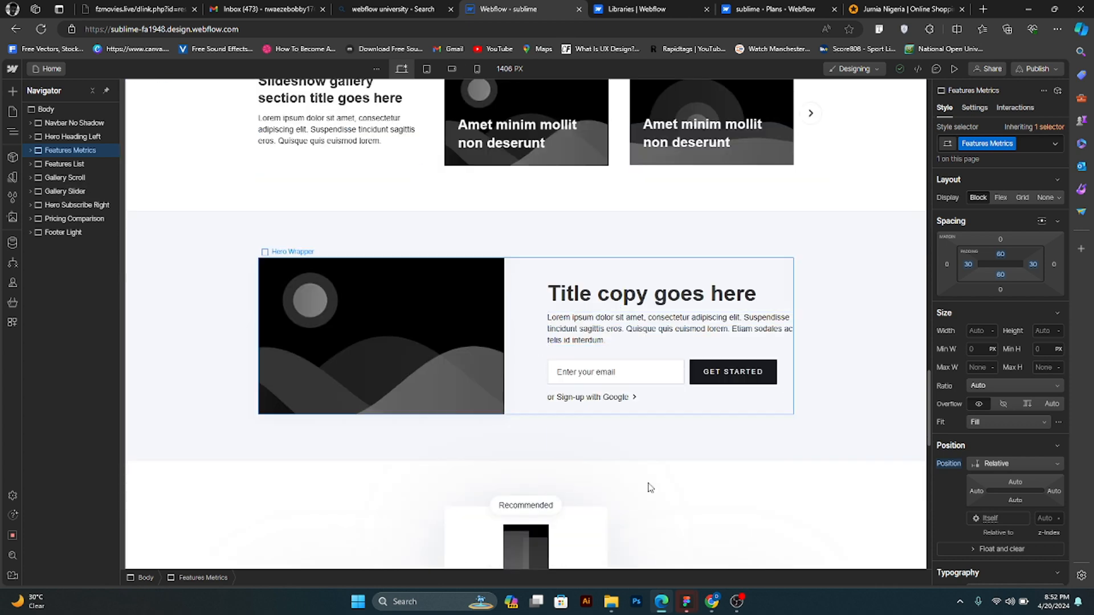
pyautogui.scroll(-1, 576, 425)
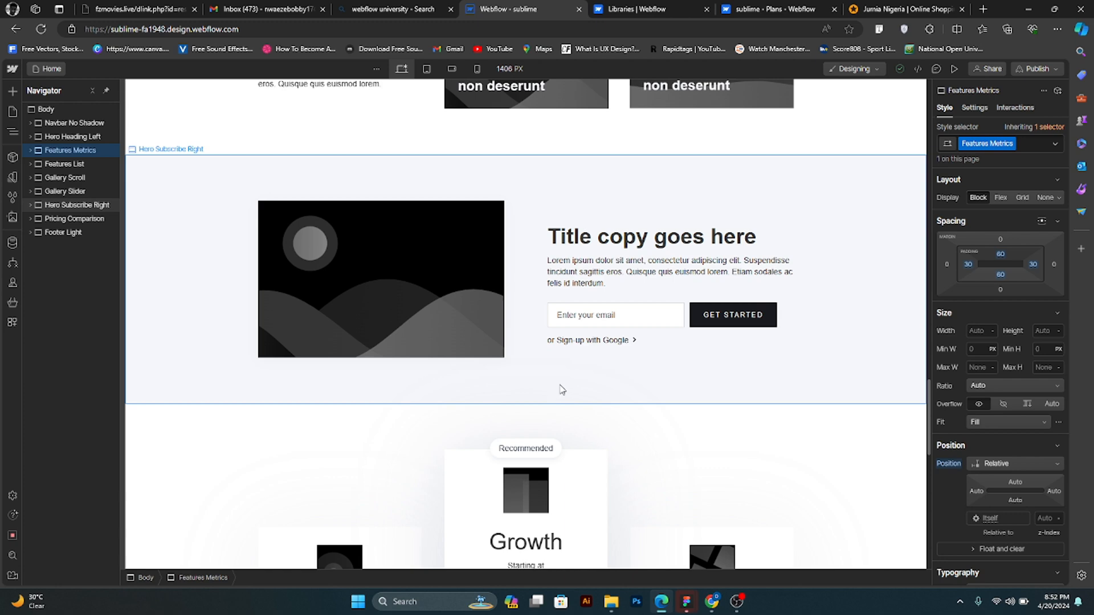
pyautogui.scroll(-8, 561, 389)
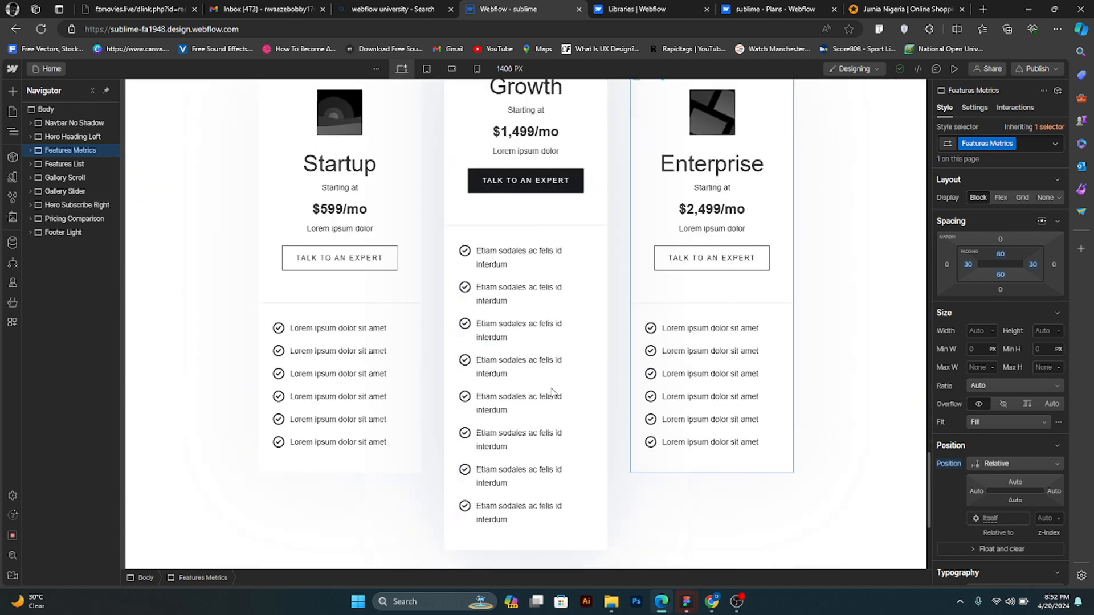
pyautogui.scroll(-4, 553, 392)
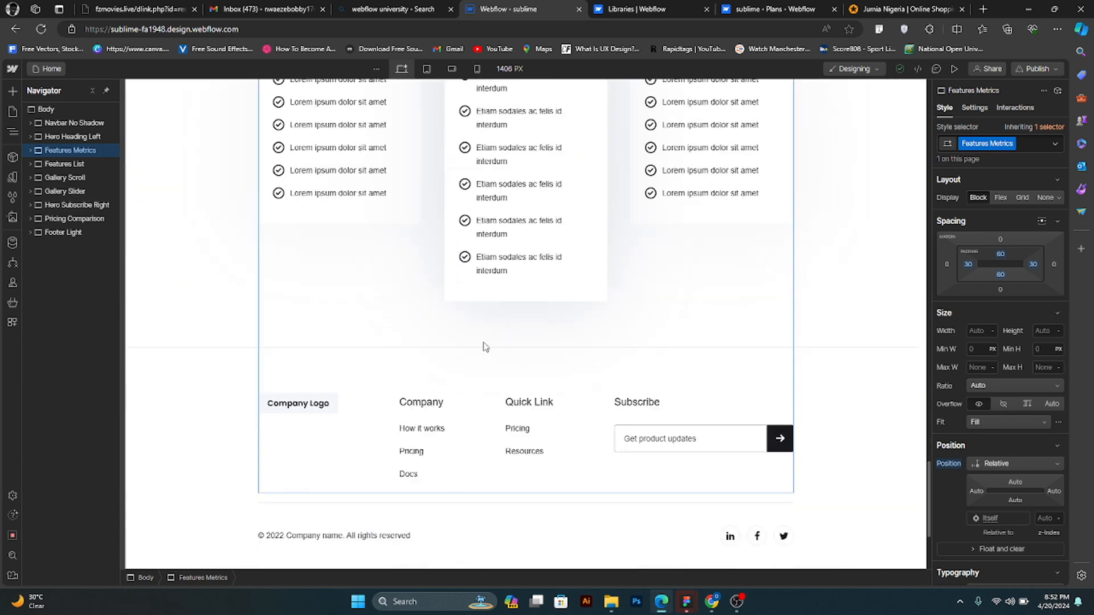
# - Move the Hero Subscribe Right section between the Pricing Comparison and Footer Light sections, and select the footer
pyautogui.click(44, 205)
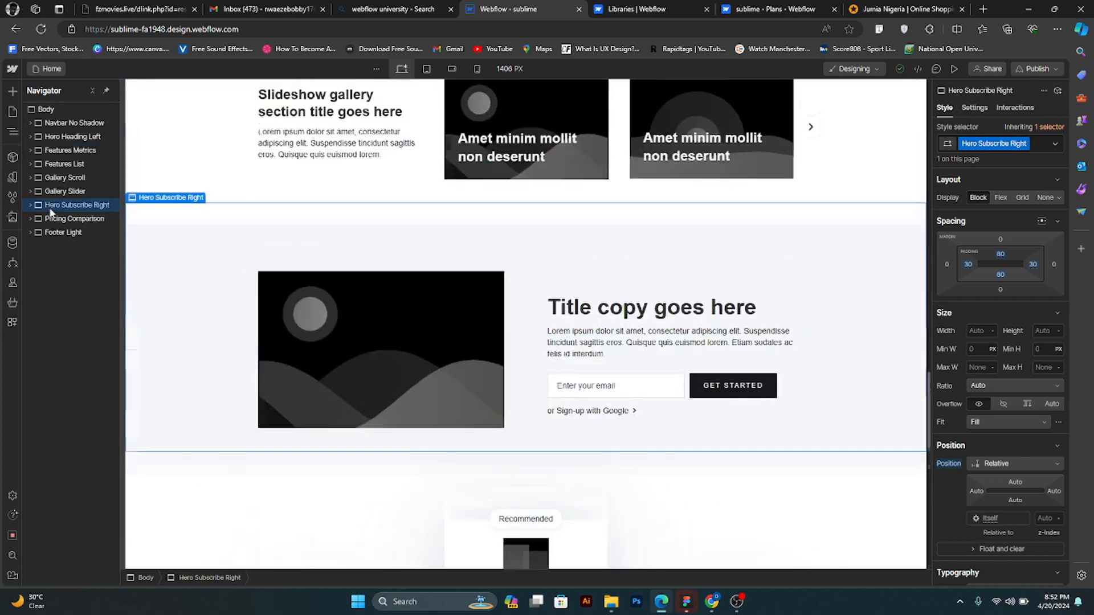
pyautogui.moveTo(48, 224); pyautogui.dragTo(49, 227)
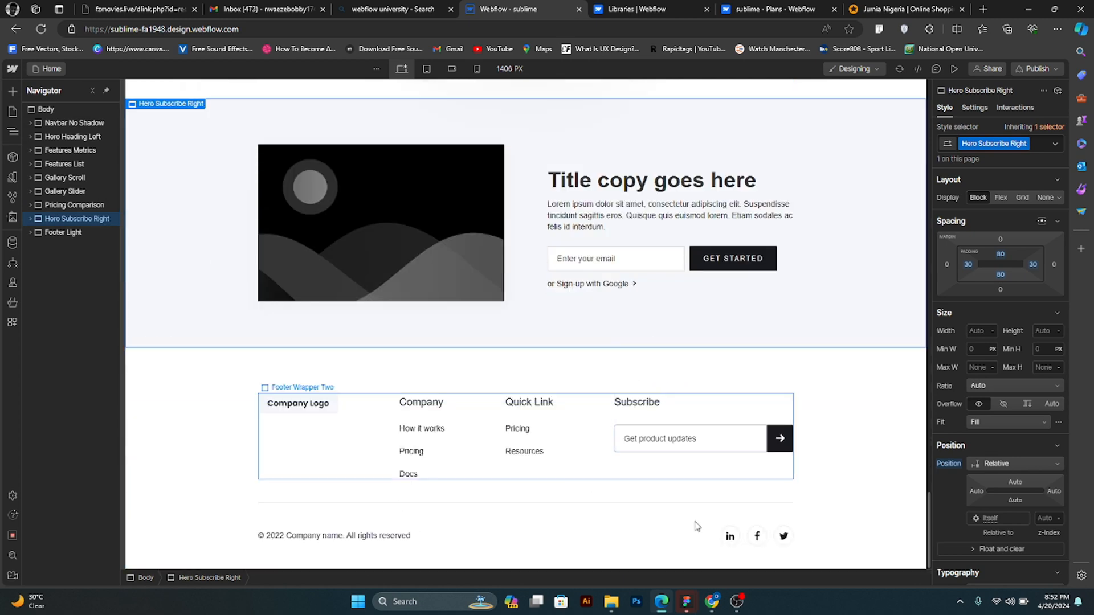
pyautogui.click(822, 504)
# - Preview the home page at the tablet and mobile portrait breakpoints, examine the mobile sections, and return to the desktop view
pyautogui.scroll(15, 811, 449)
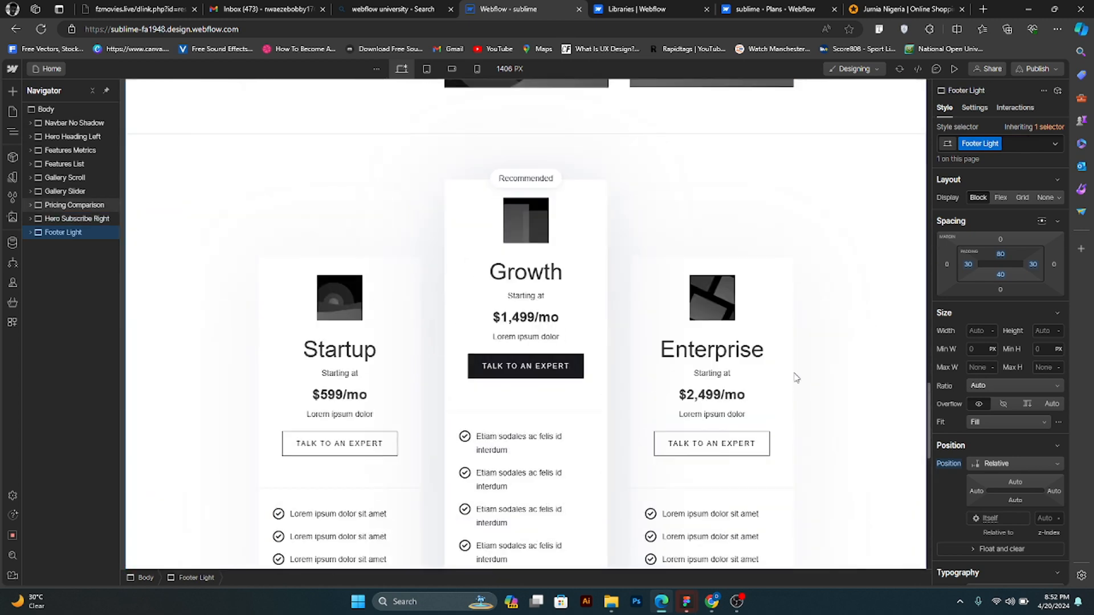
pyautogui.scroll(10, 798, 340)
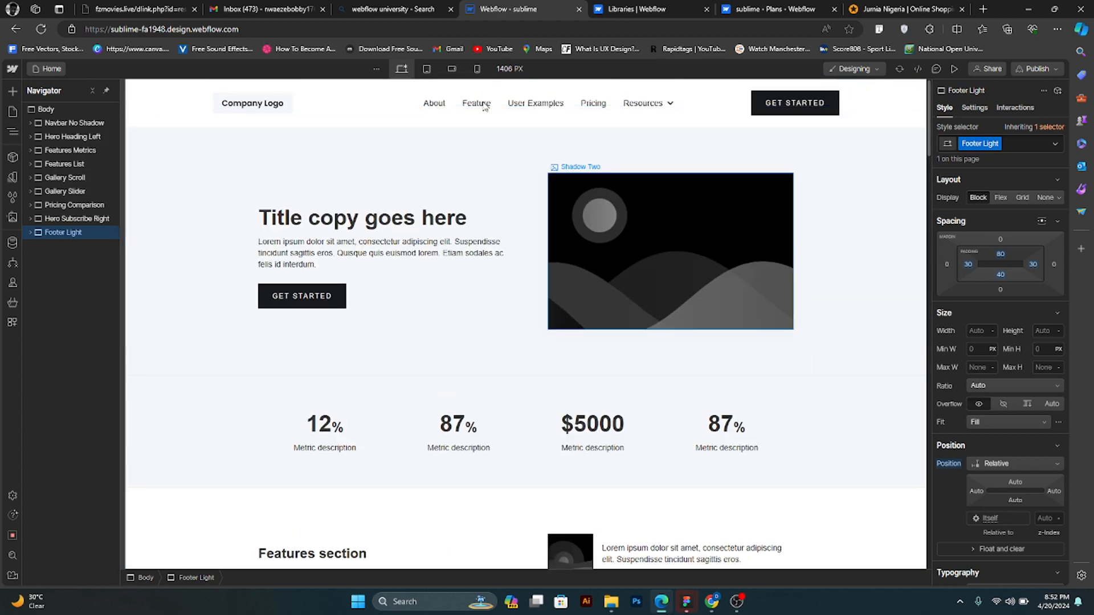
pyautogui.click(426, 70)
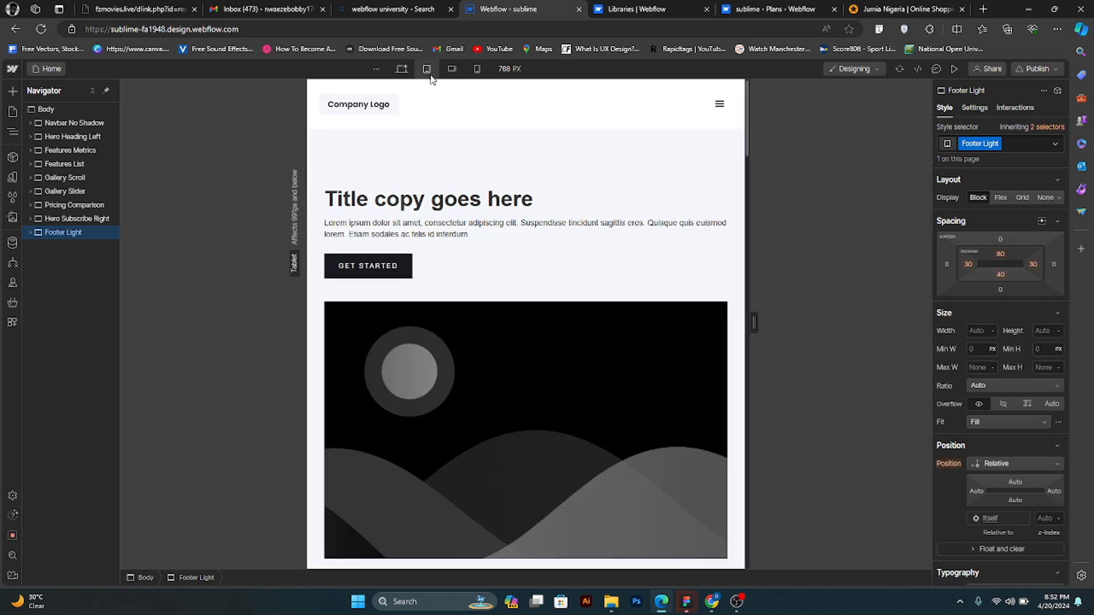
pyautogui.click(477, 69)
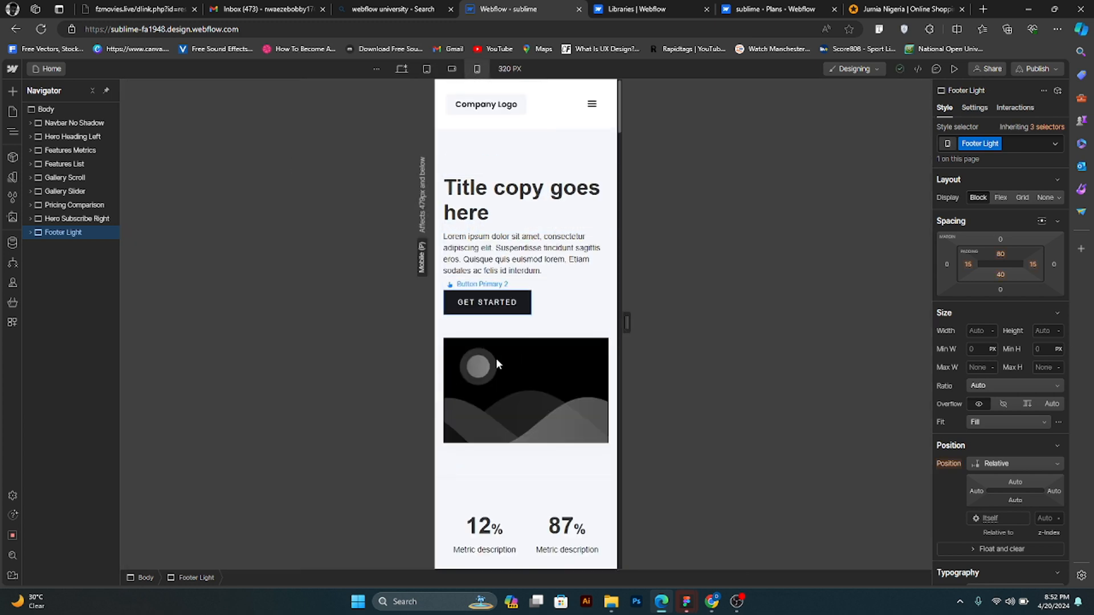
pyautogui.scroll(-8, 507, 362)
pyautogui.scroll(-20, 512, 368)
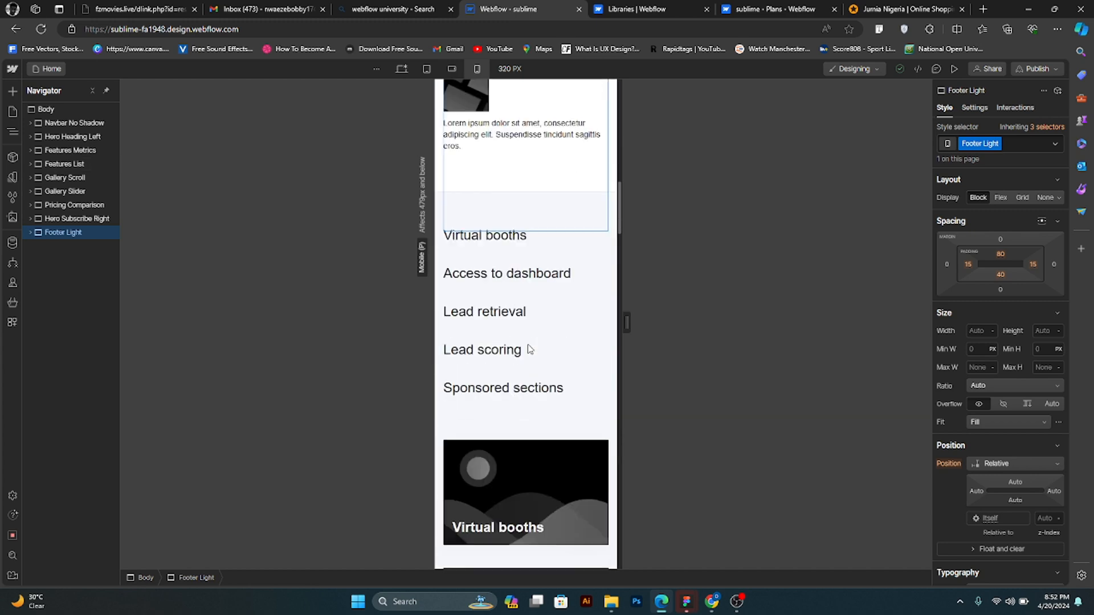
pyautogui.scroll(-15, 528, 338)
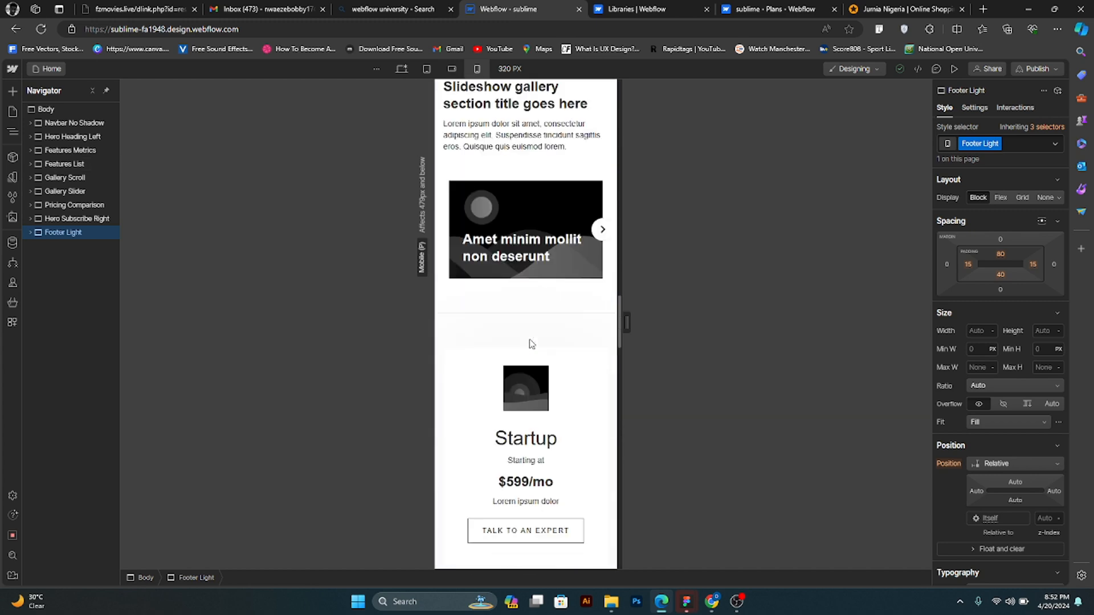
pyautogui.click(402, 68)
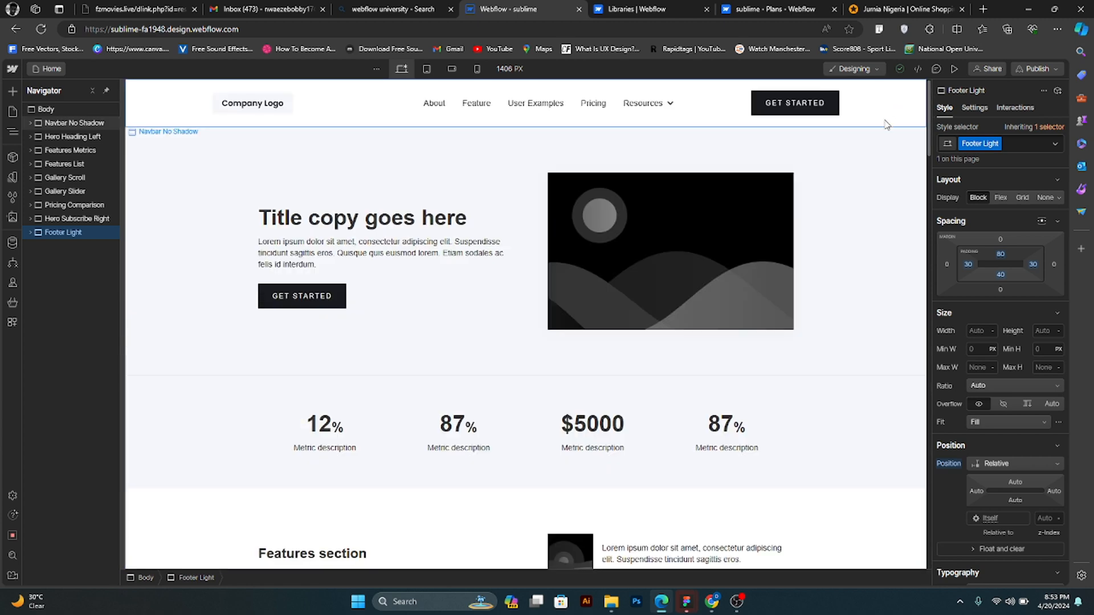
# - Select the navbar's company logo image and change the "About" navigation link's text to "Home"
pyautogui.click(244, 110)
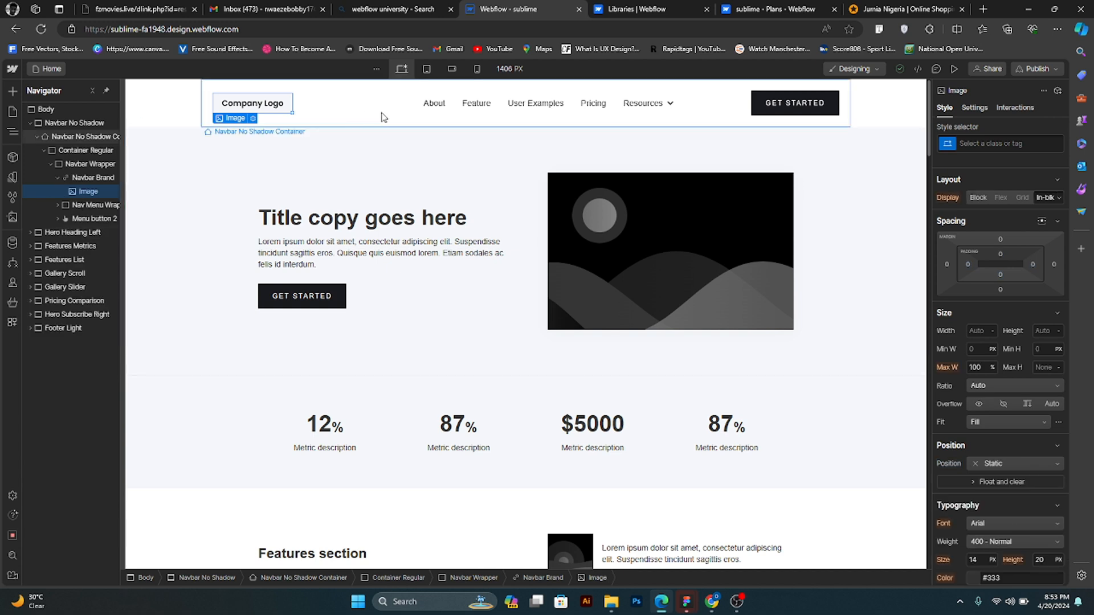
pyautogui.click(436, 105)
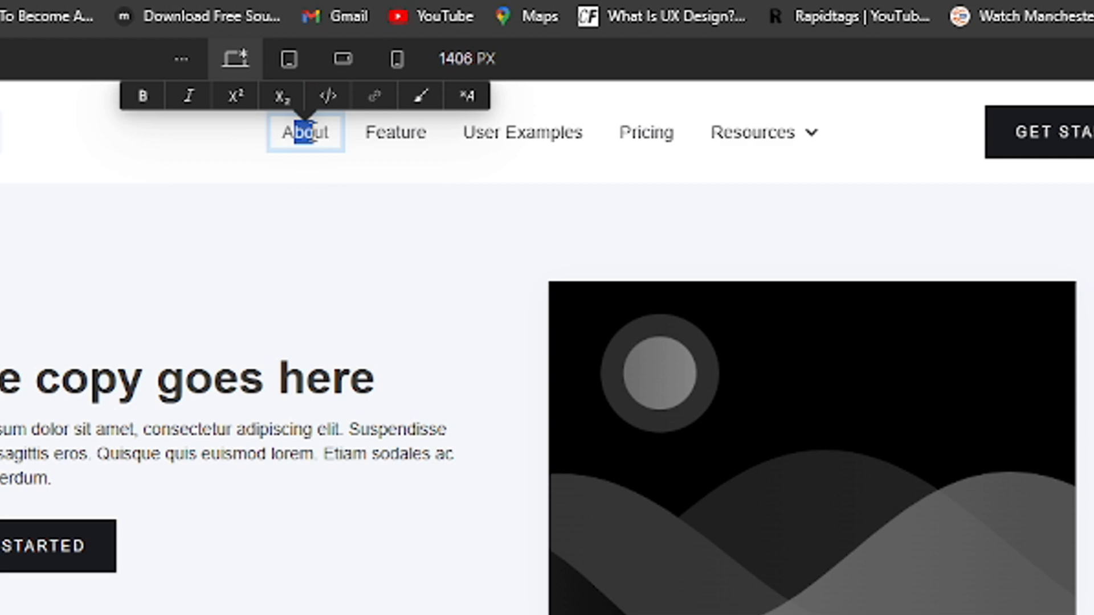
pyautogui.write('Home')
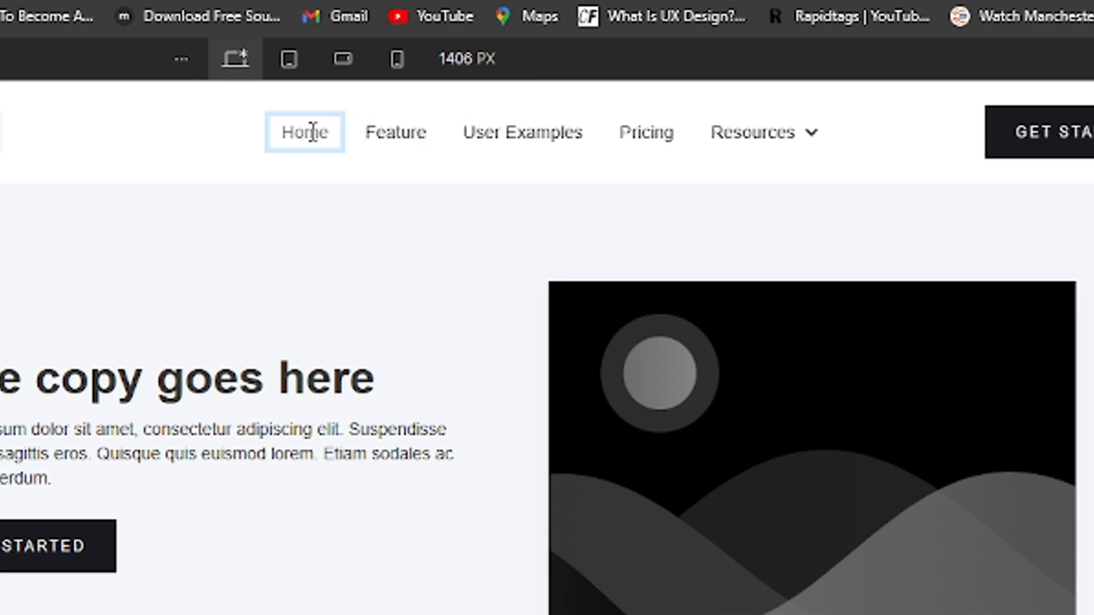
# - Change the text of the "Feature" navigation link to "Services"
pyautogui.click(419, 142)
pyautogui.doubleClick(410, 132)
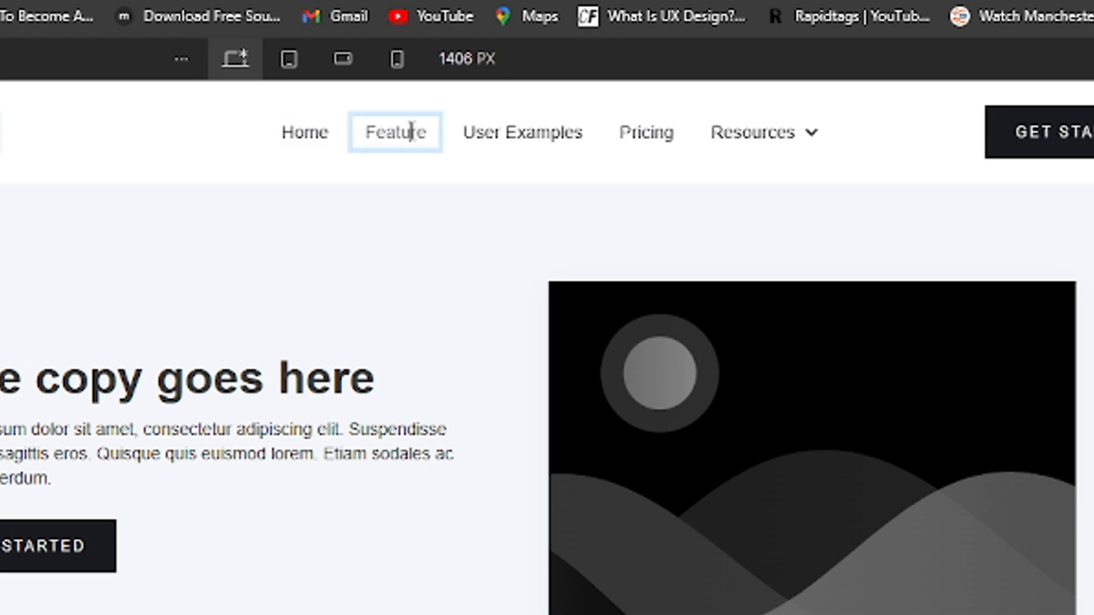
pyautogui.doubleClick(411, 132)
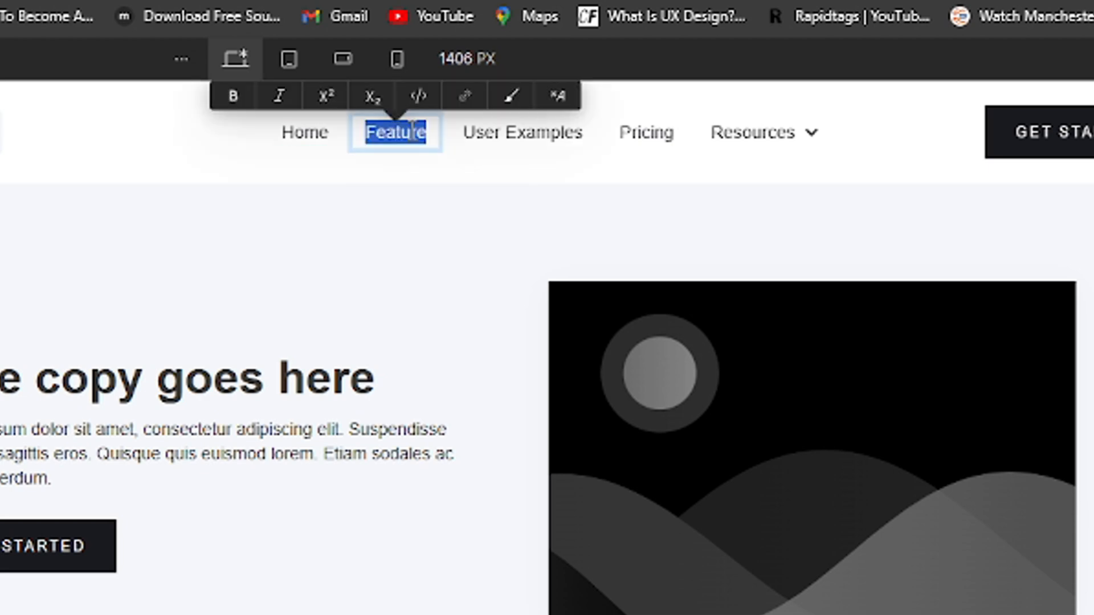
pyautogui.write('Service')
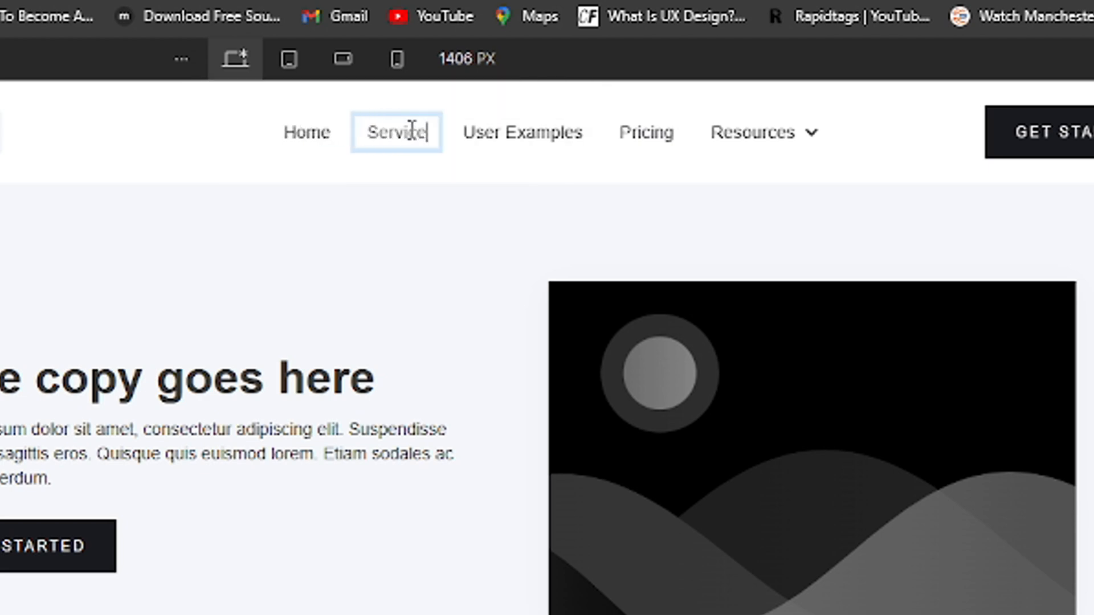
pyautogui.write('s')
pyautogui.press('Escape')
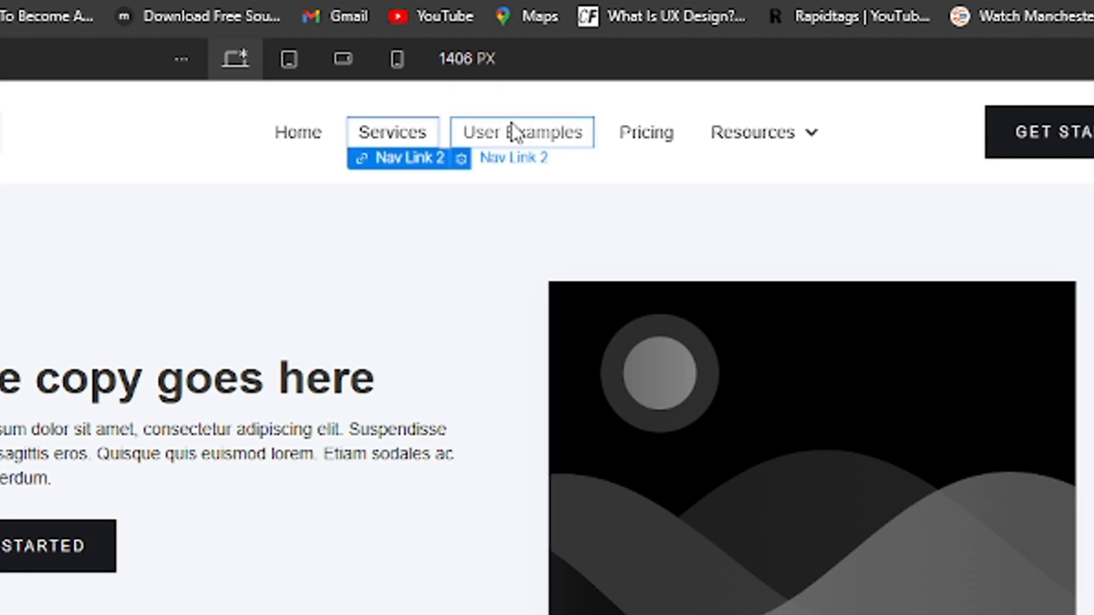
# - Change the text of the "User Examples" navigation link to "Pricing"
pyautogui.click(511, 126)
pyautogui.press('Return')
pyautogui.write('P')
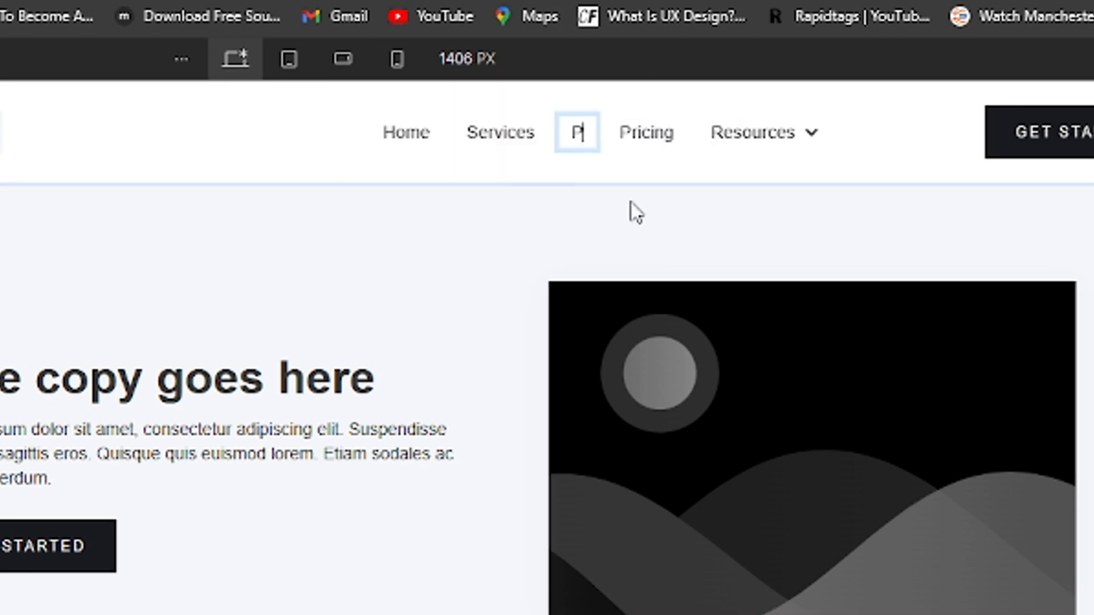
pyautogui.write('ricing')
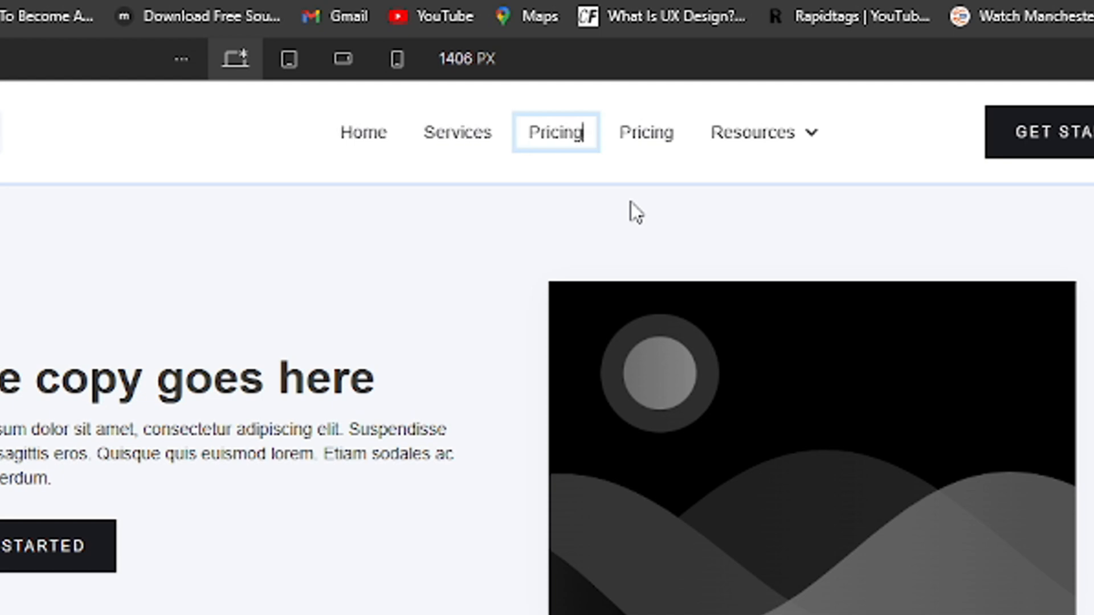
pyautogui.press('Escape')
# - Delete the list items of the second "Pricing" link and the "Resources" dropdown from the navbar menu
pyautogui.doubleClick(664, 139)
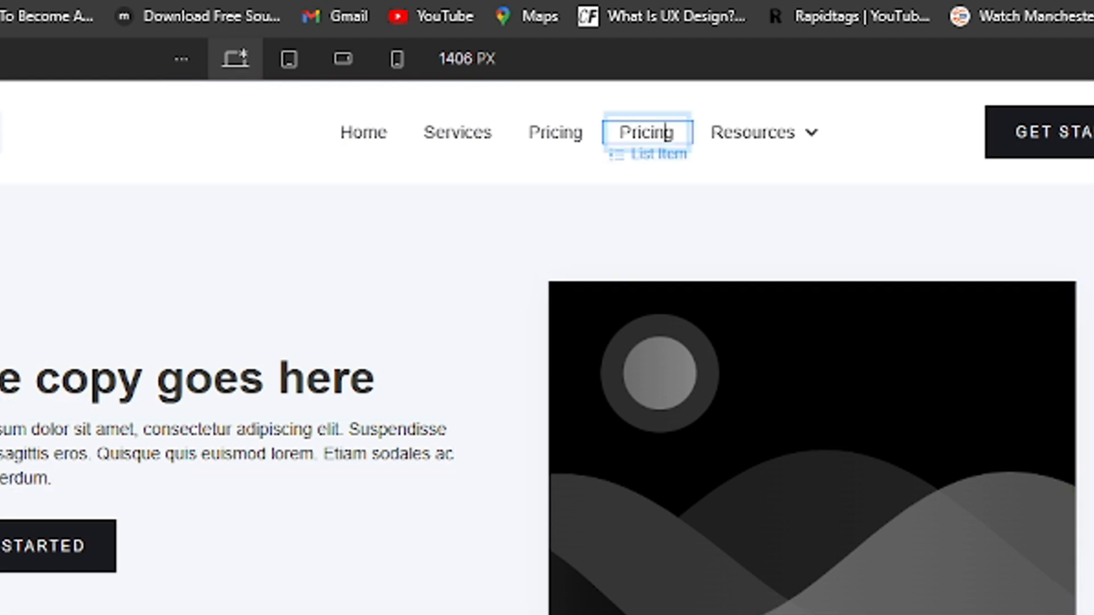
pyautogui.press('Escape')
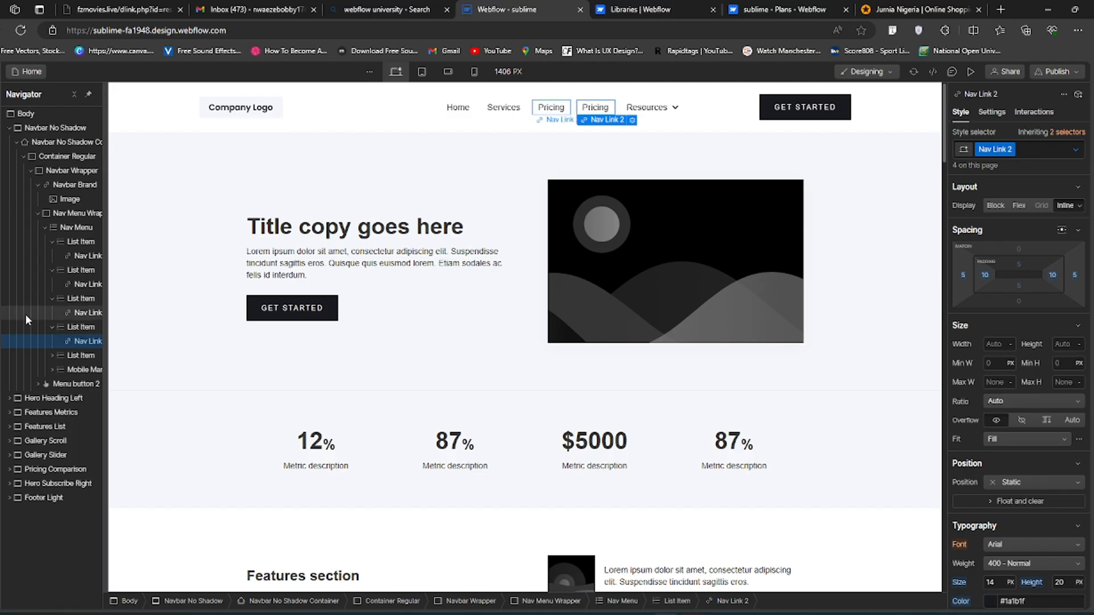
pyautogui.click(53, 328)
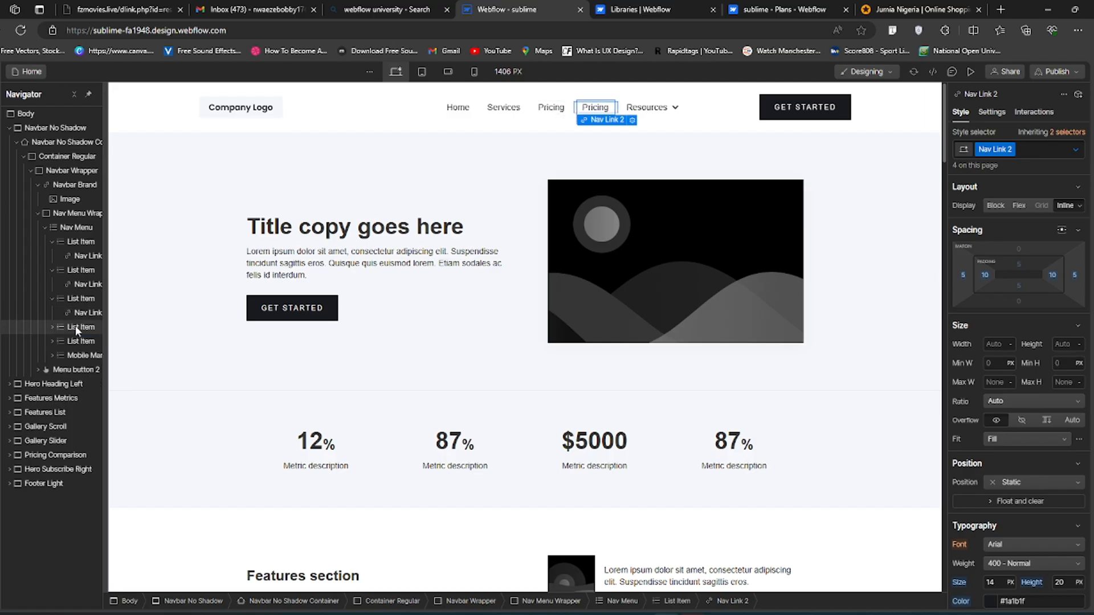
pyautogui.click(77, 328)
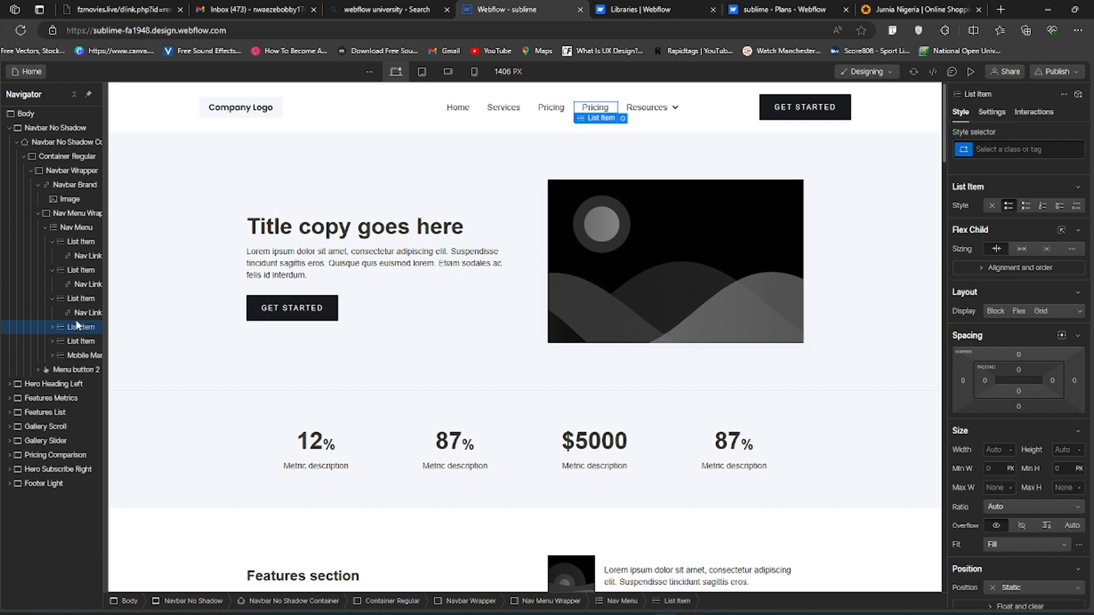
pyautogui.press('Delete')
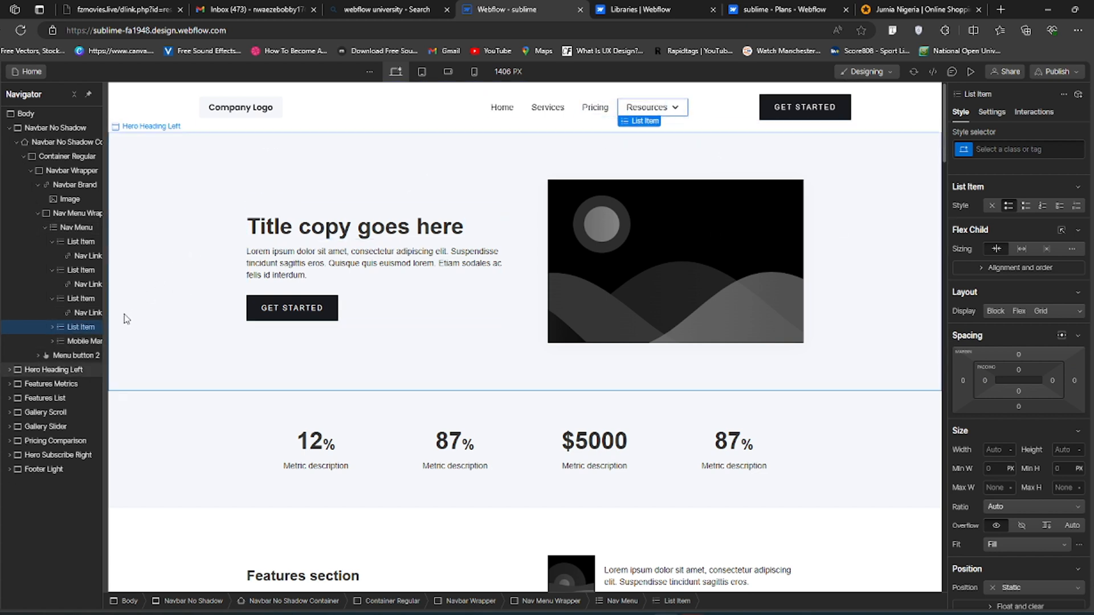
pyautogui.press('Delete')
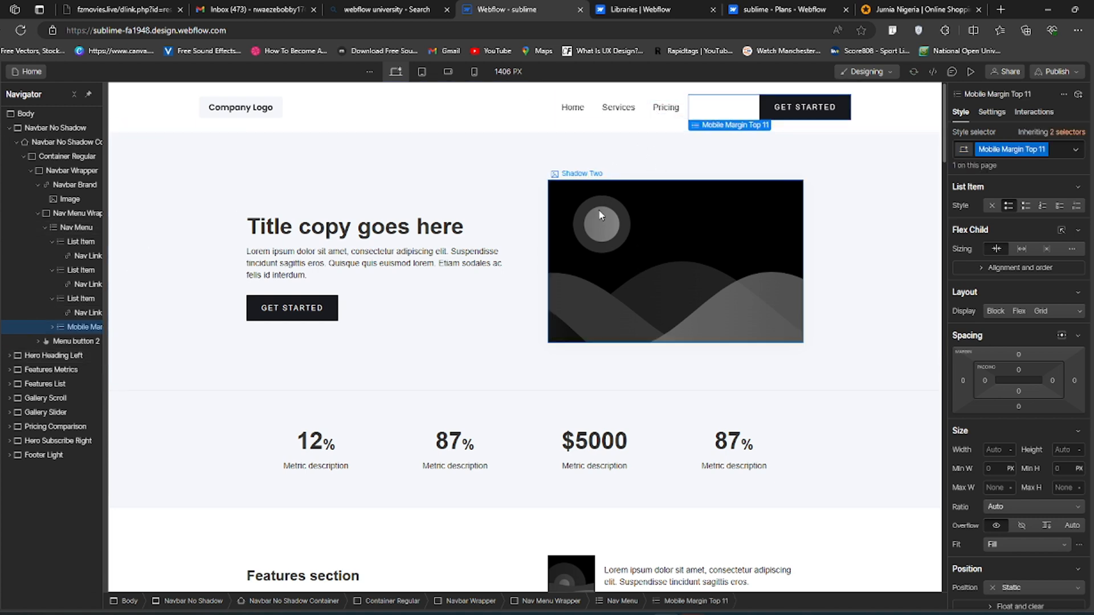
# - Restore the deleted Resources dropdown in the navbar menu and undo the mistaken deletion of the Get Started list item
pyautogui.hotkey('ctrl', 'z')
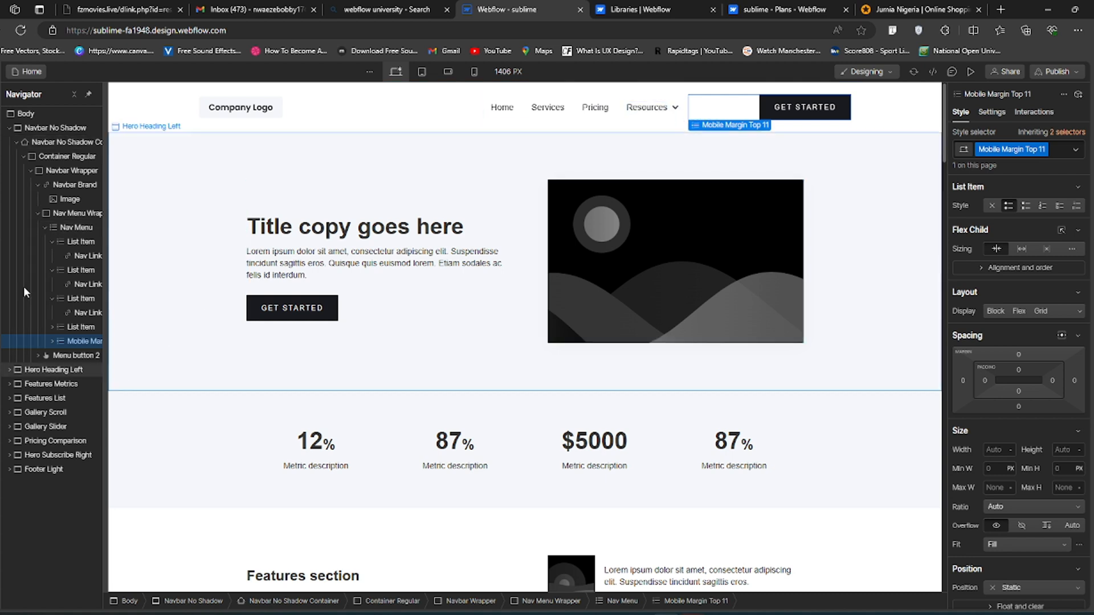
pyautogui.press('Delete')
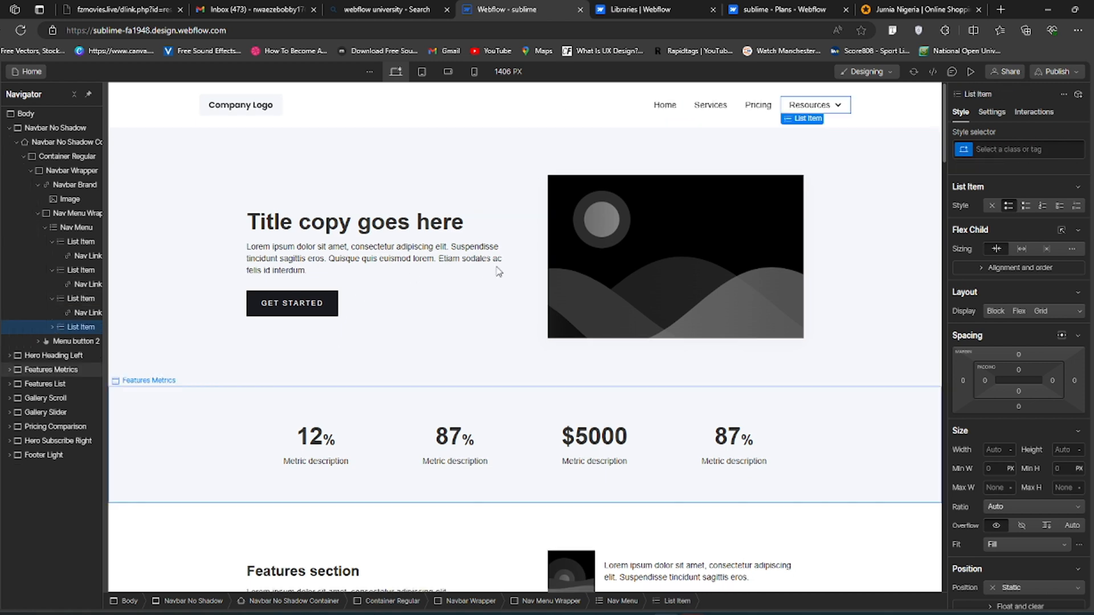
pyautogui.hotkey('ctrl', 'z')
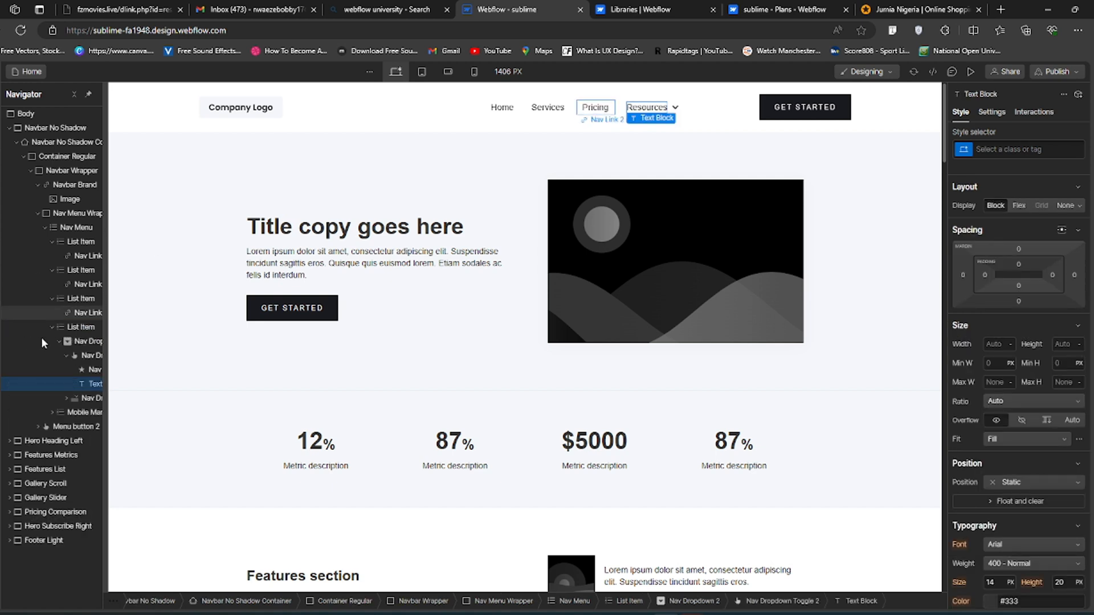
# - Duplicate the navbar's Pricing list item and delete the list item holding the Resources dropdown
pyautogui.click(52, 299)
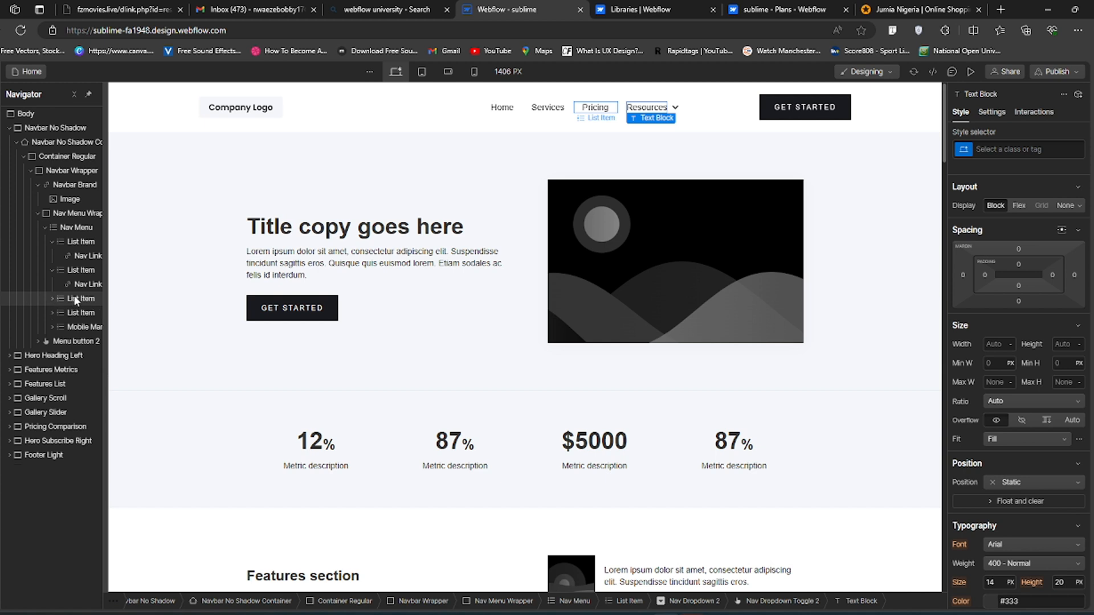
pyautogui.click(75, 299)
pyautogui.hotkey('ctrl', 'd')
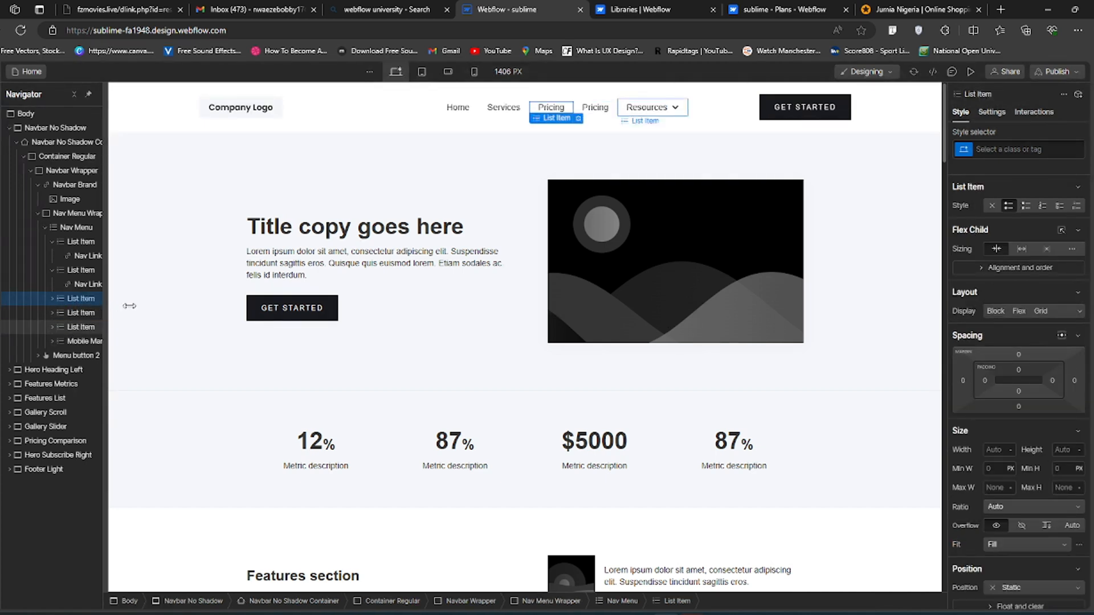
pyautogui.click(59, 328)
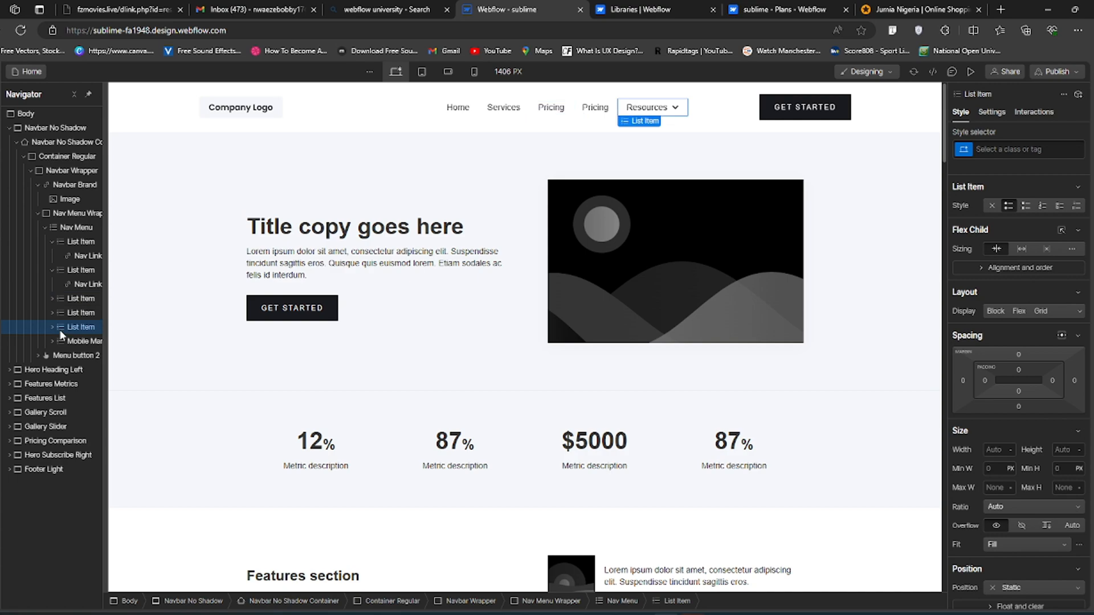
pyautogui.press('Delete')
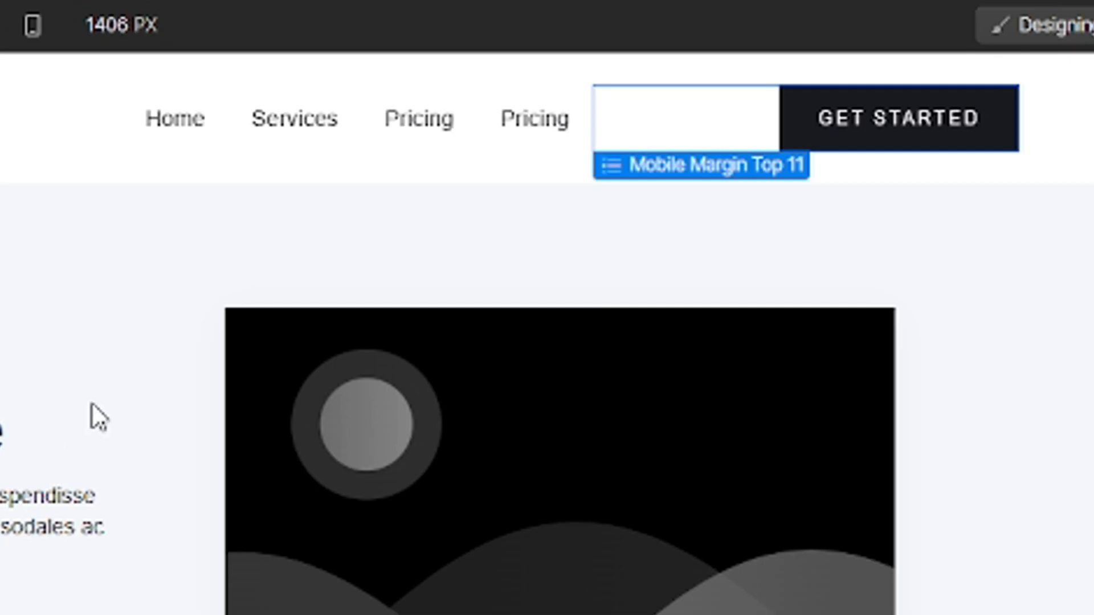
# - Change the text of the second "Pricing" navigation link to "About us"
pyautogui.click(515, 114)
pyautogui.doubleClick(505, 126)
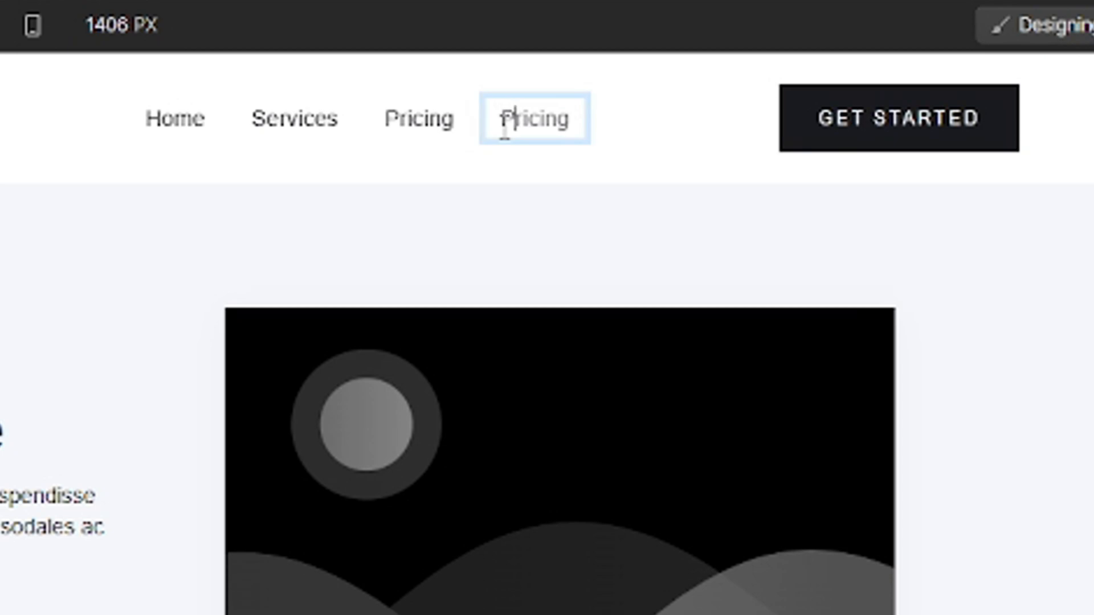
pyautogui.doubleClick(505, 127)
pyautogui.write('Abou')
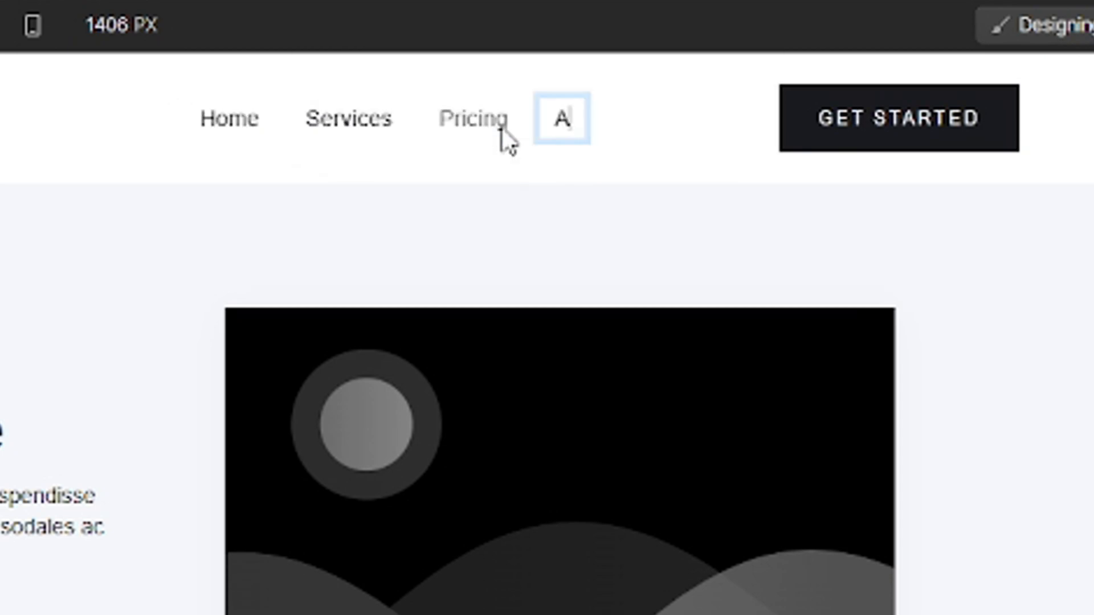
pyautogui.write('t us')
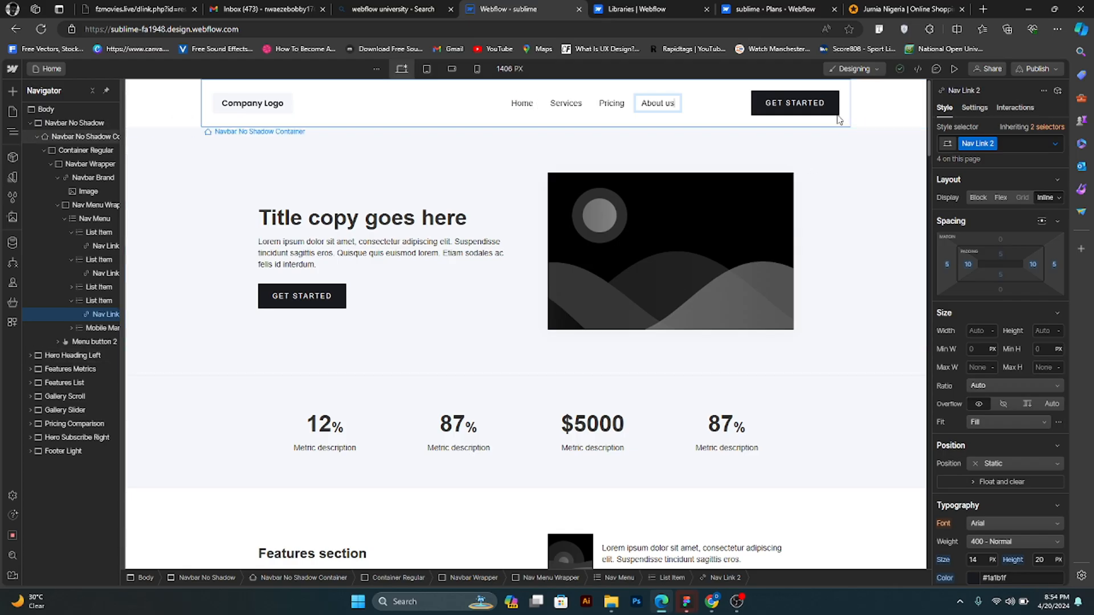
pyautogui.press('Escape')
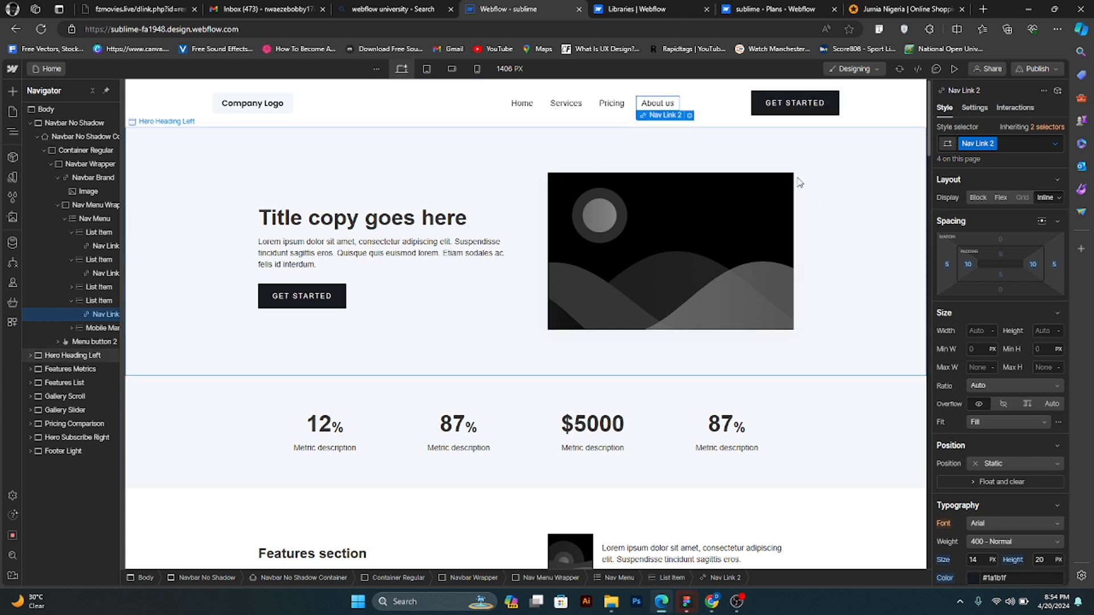
# - Set the border radius of the navbar's Get Started button to 10 px
pyautogui.click(831, 109)
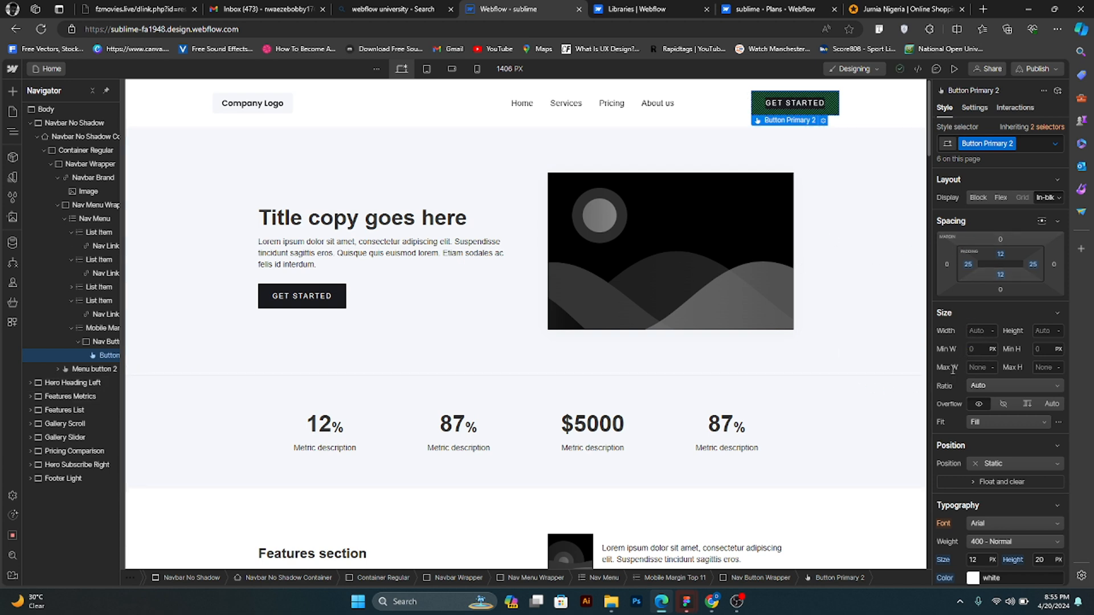
pyautogui.scroll(-2, 978, 439)
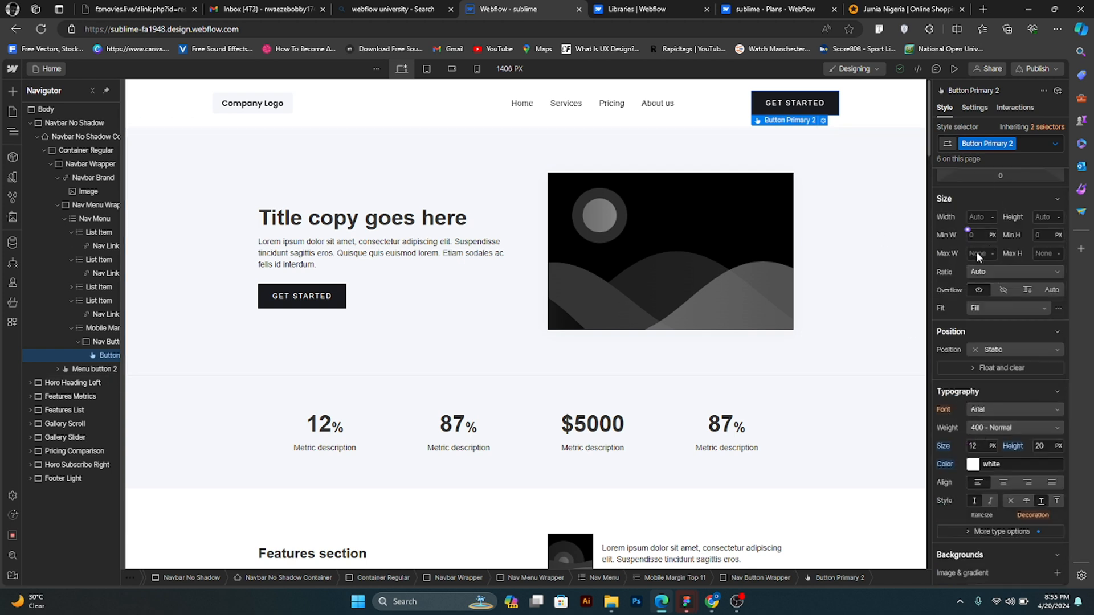
pyautogui.scroll(2, 966, 257)
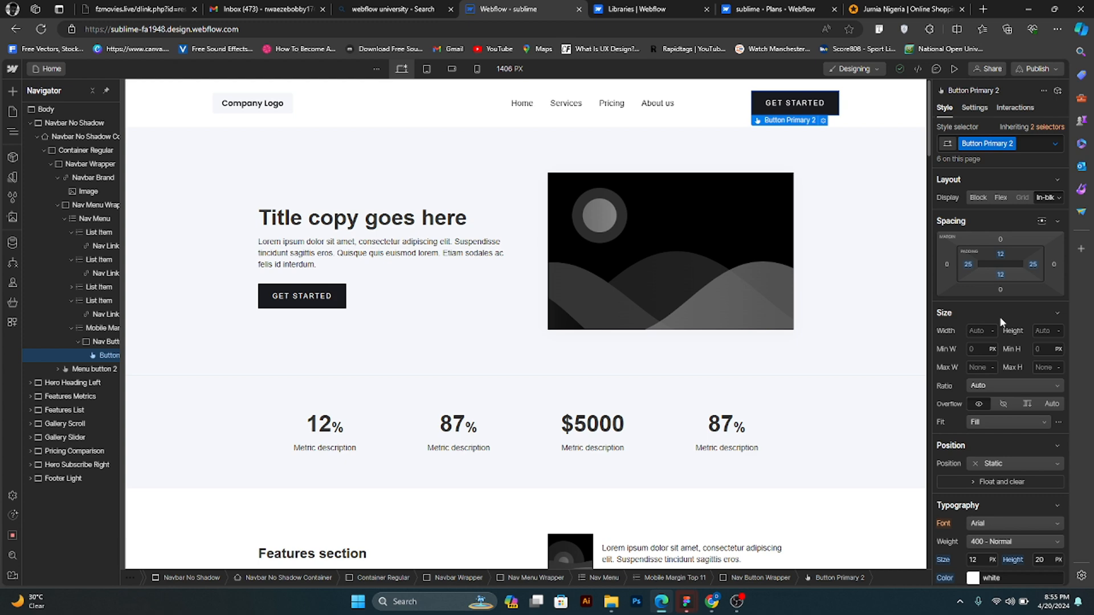
pyautogui.scroll(-1, 1000, 318)
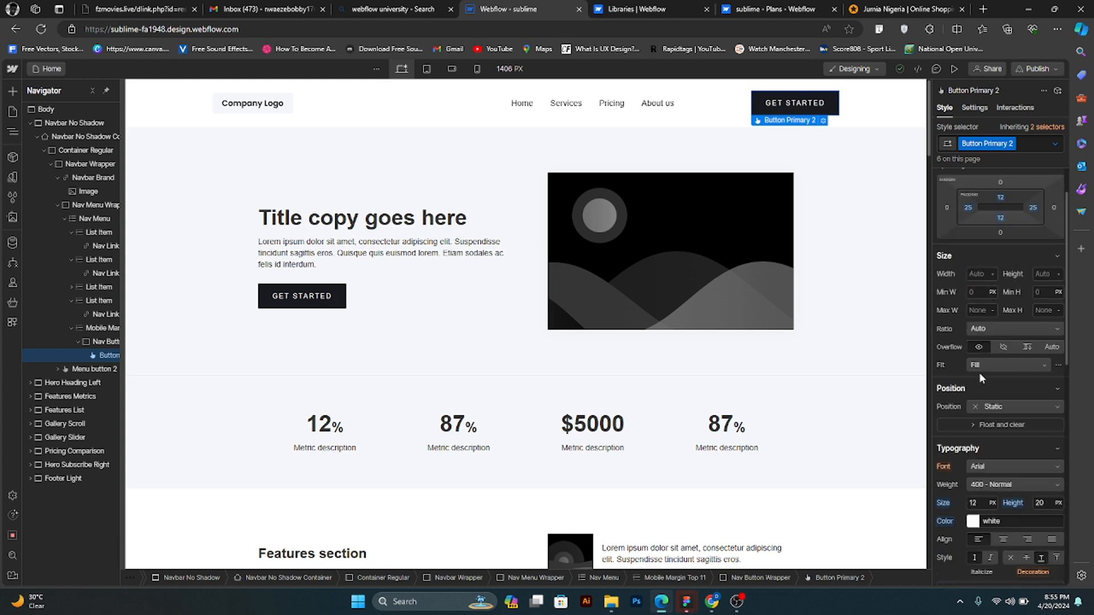
pyautogui.scroll(-1, 979, 378)
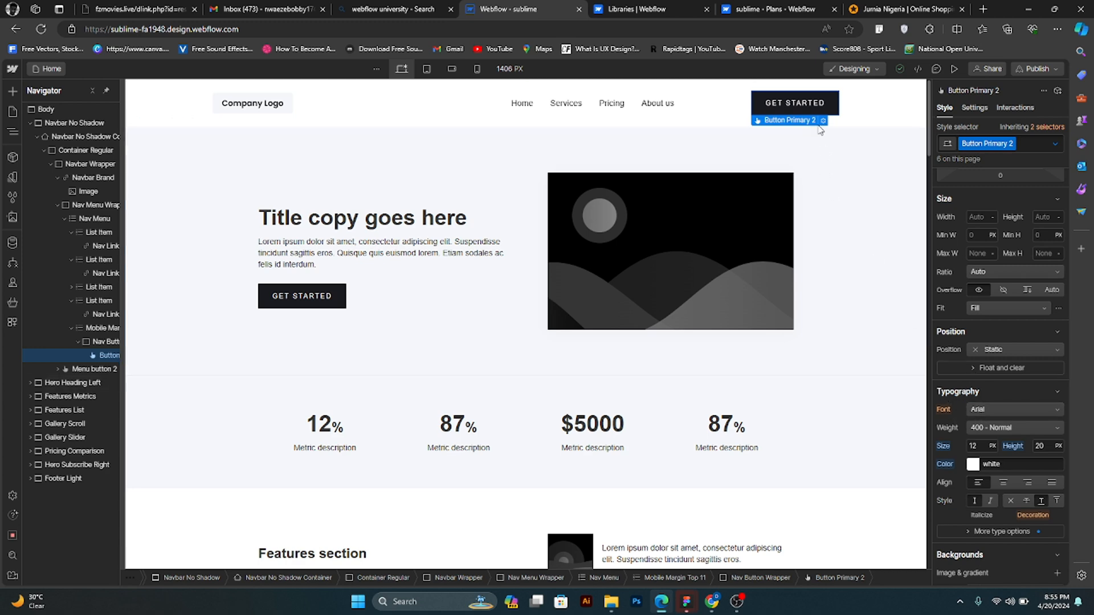
pyautogui.scroll(-1, 974, 481)
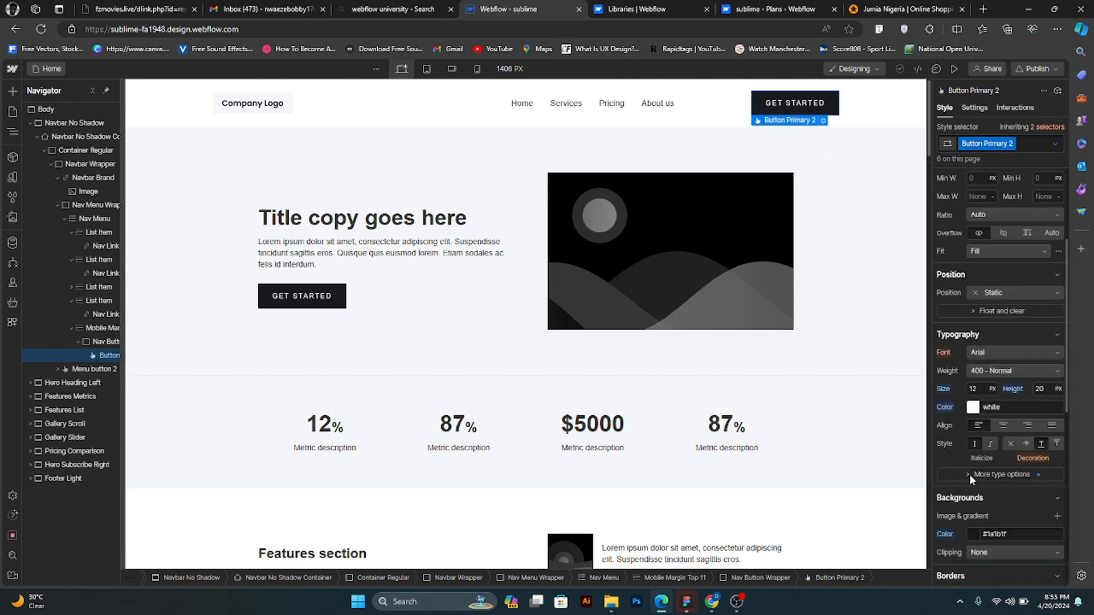
pyautogui.scroll(-1, 971, 507)
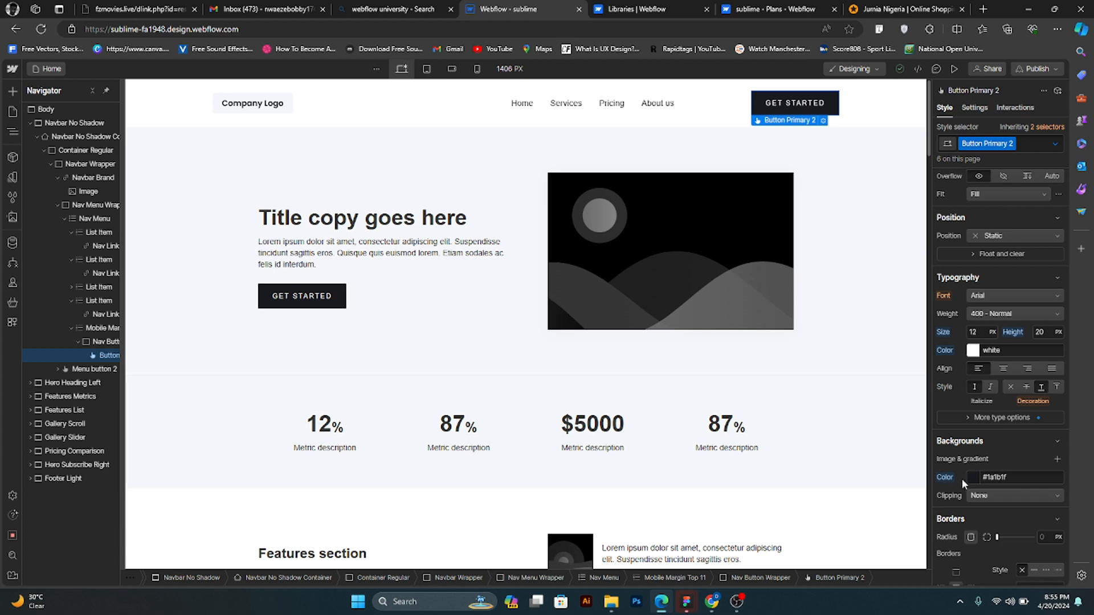
pyautogui.scroll(-1, 986, 507)
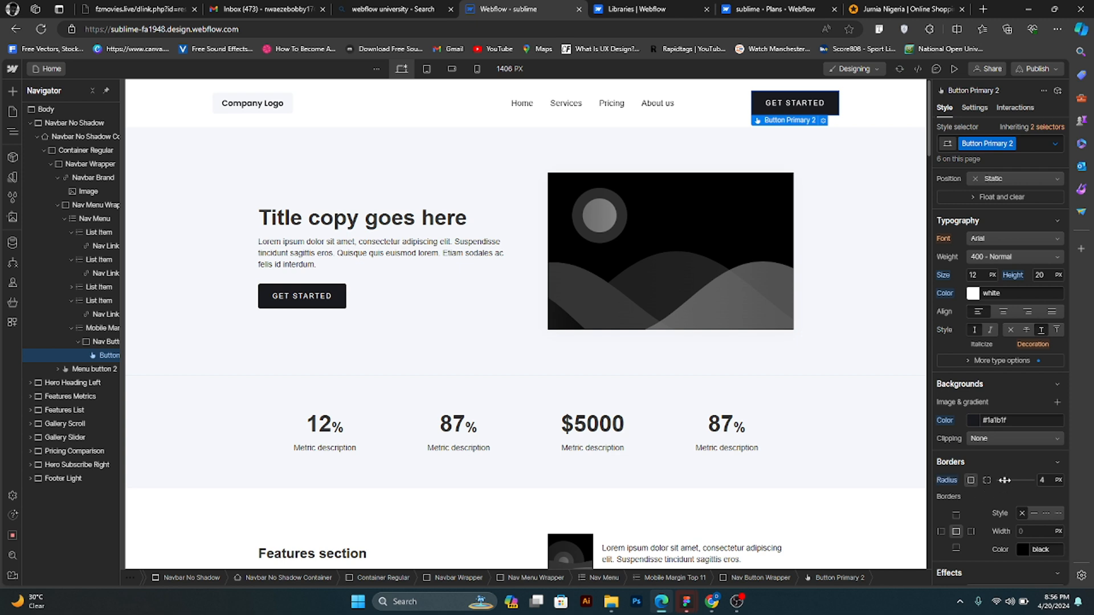
pyautogui.moveTo(1005, 480); pyautogui.dragTo(1018, 480)
pyautogui.click(1044, 480)
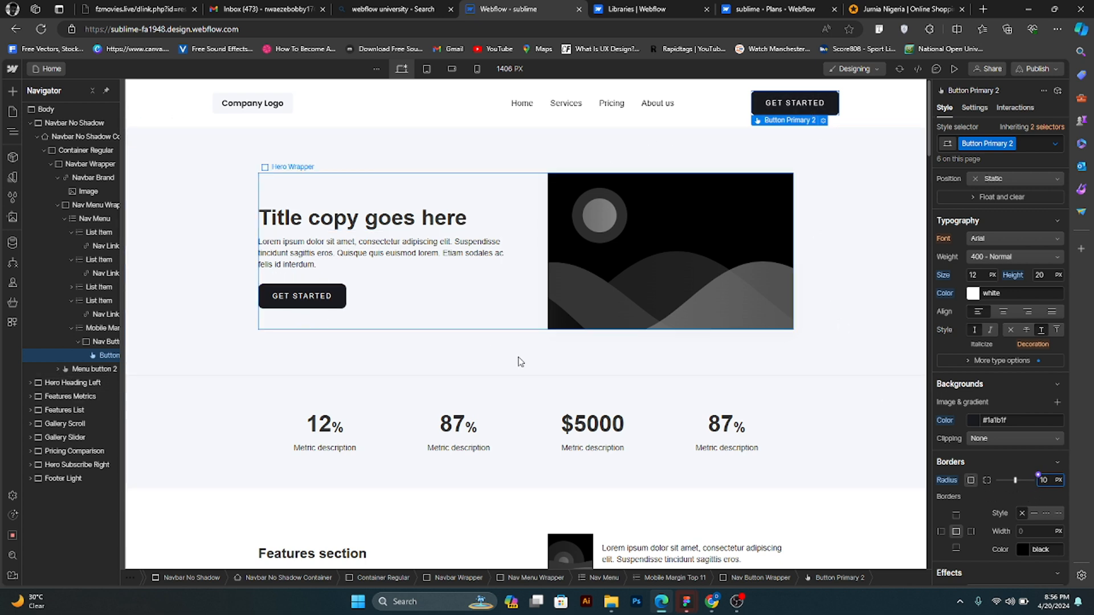
# - Check how the buttons in the page's other sections, including the pricing cards, look with the new corner radius
pyautogui.scroll(-2, 530, 369)
pyautogui.scroll(-10, 530, 369)
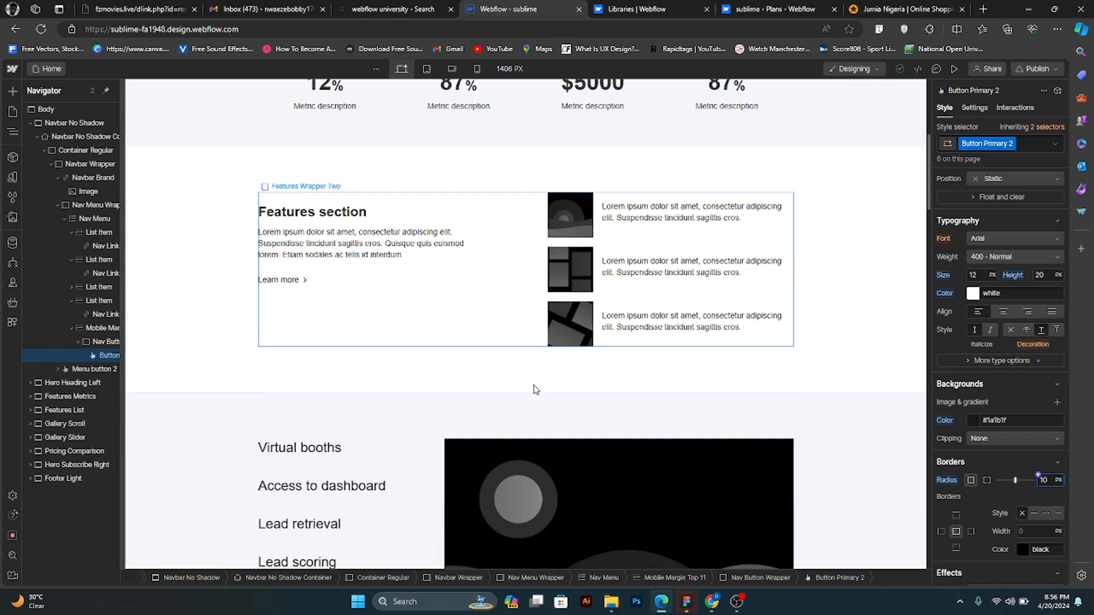
pyautogui.scroll(-18, 534, 381)
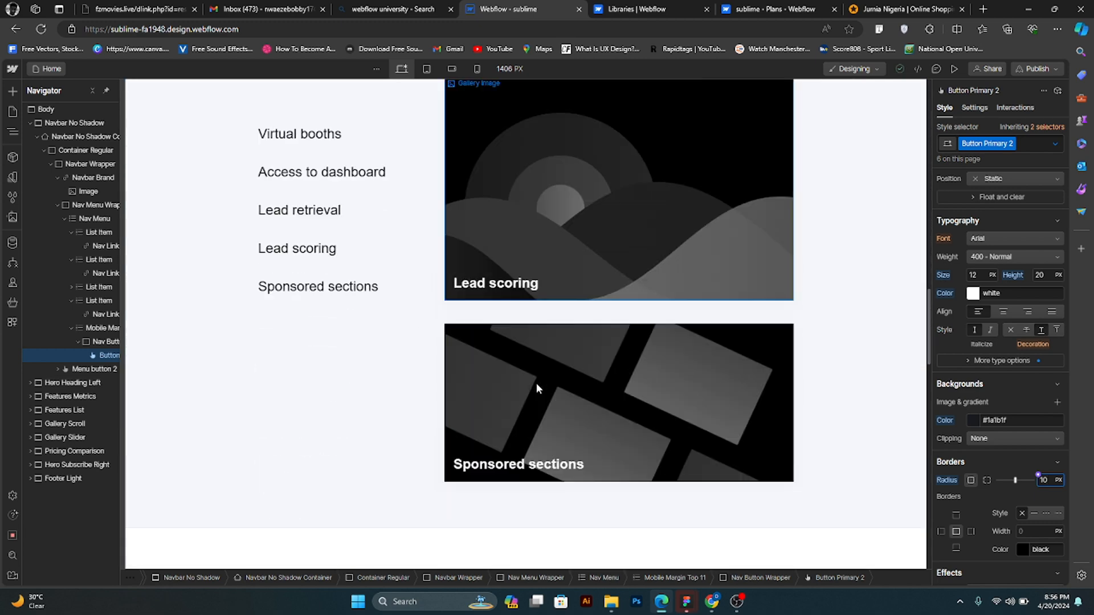
pyautogui.scroll(-3, 539, 389)
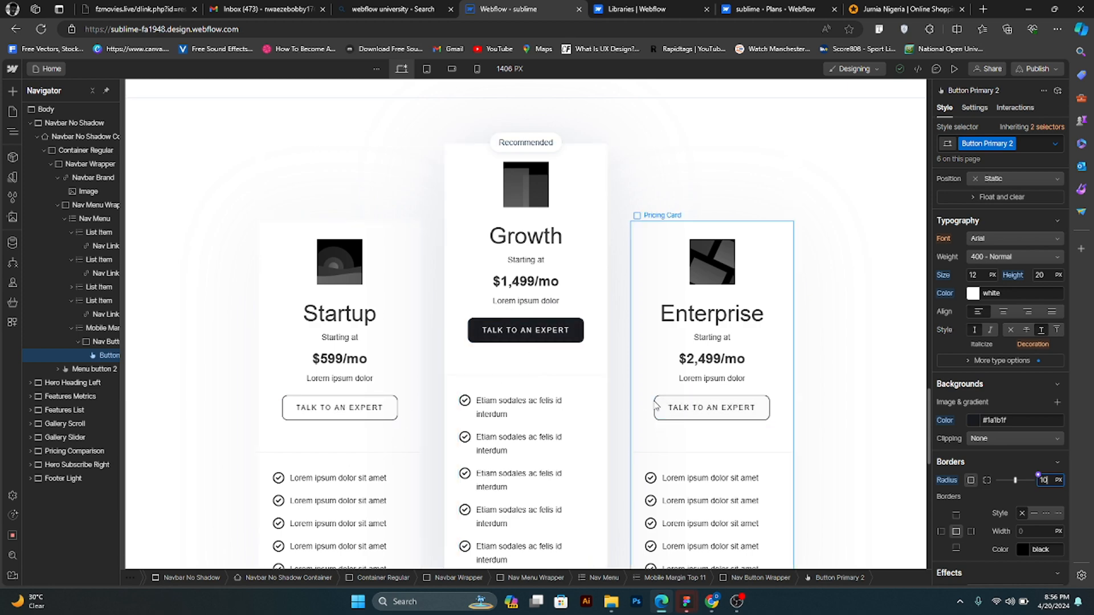
pyautogui.scroll(-4, 657, 421)
pyautogui.scroll(18, 658, 424)
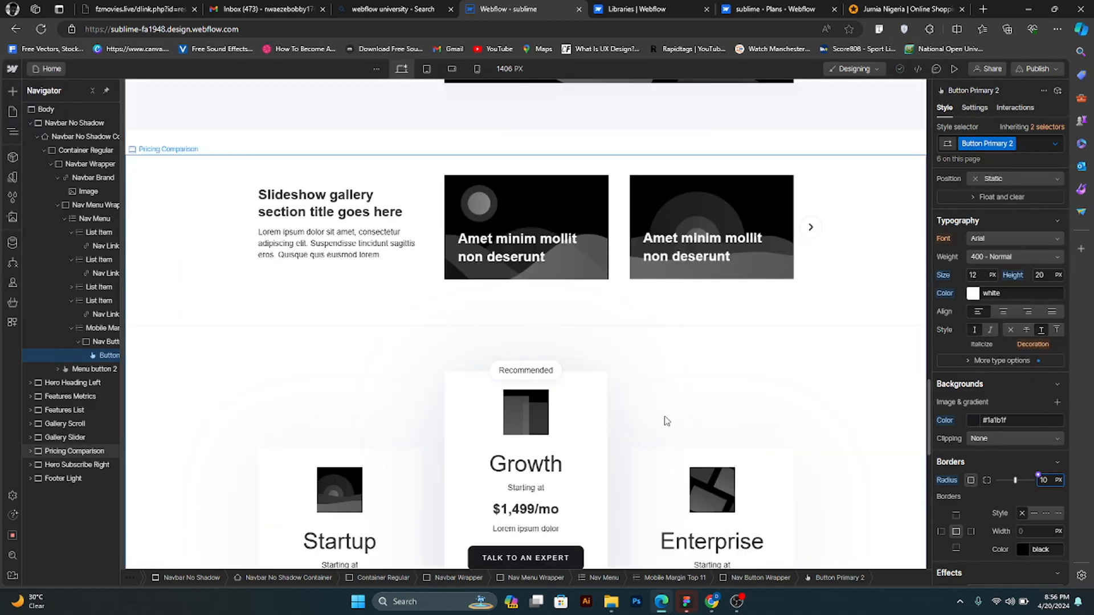
pyautogui.scroll(9, 684, 454)
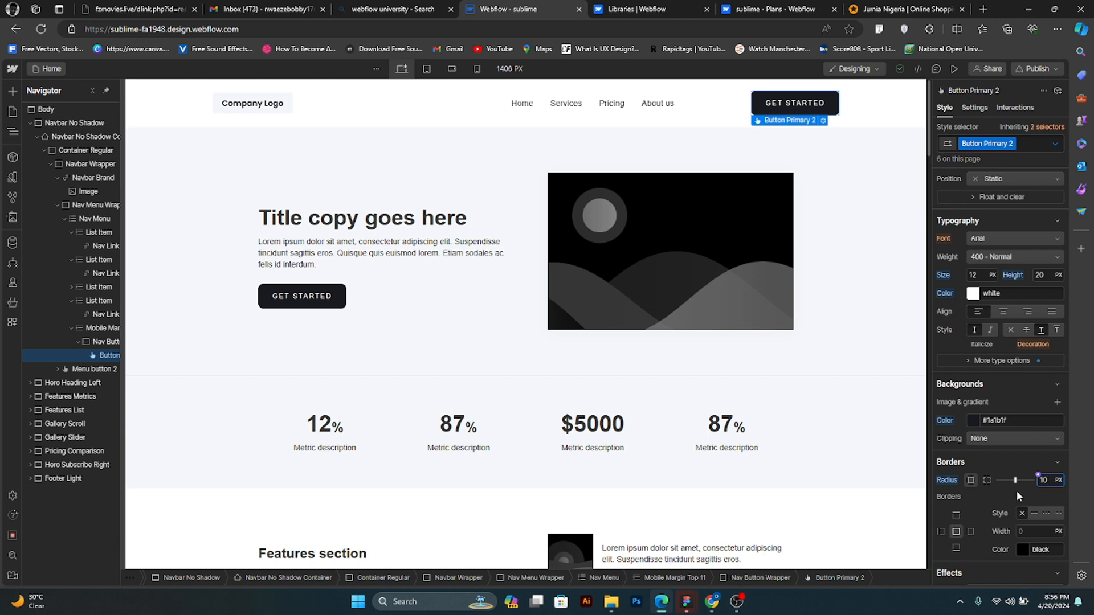
# - Set the Get Started button's background color to the blue #002bd6
pyautogui.click(969, 425)
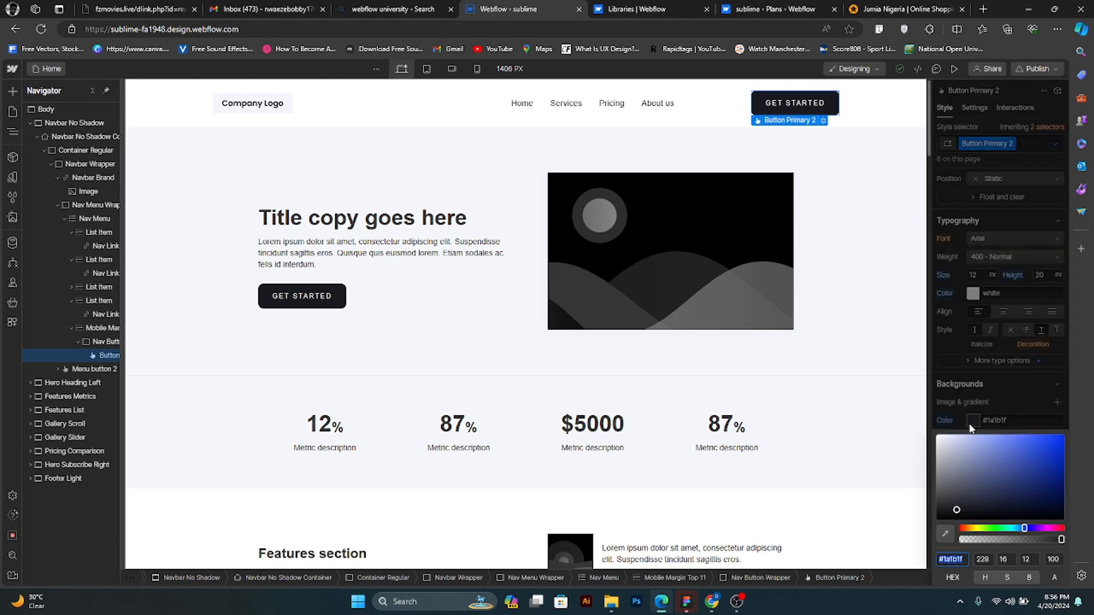
pyautogui.moveTo(1043, 446); pyautogui.dragTo(1064, 449)
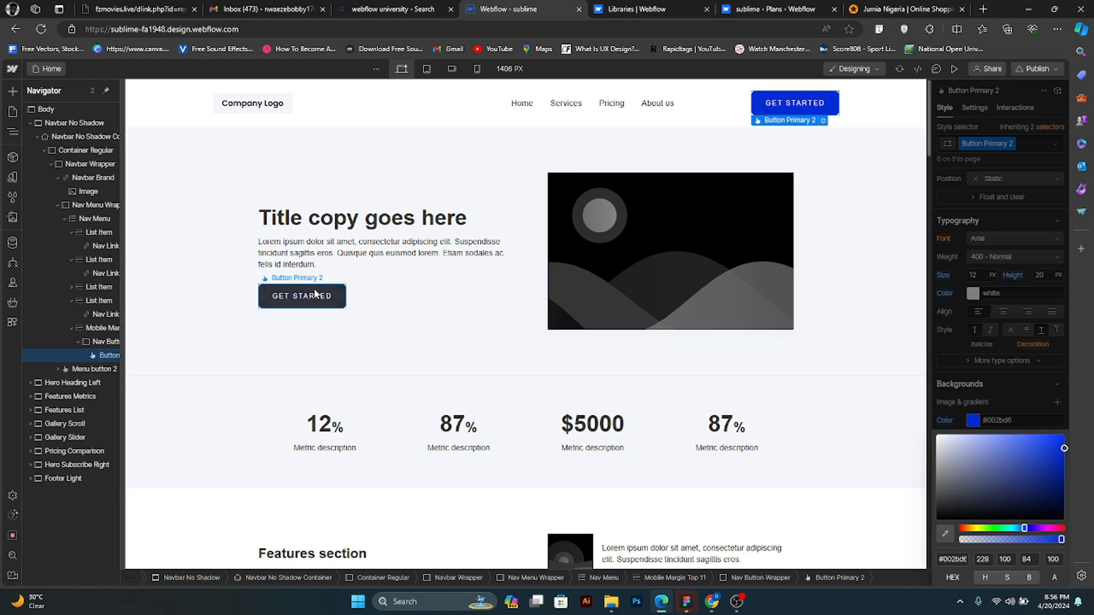
pyautogui.press('super+p')
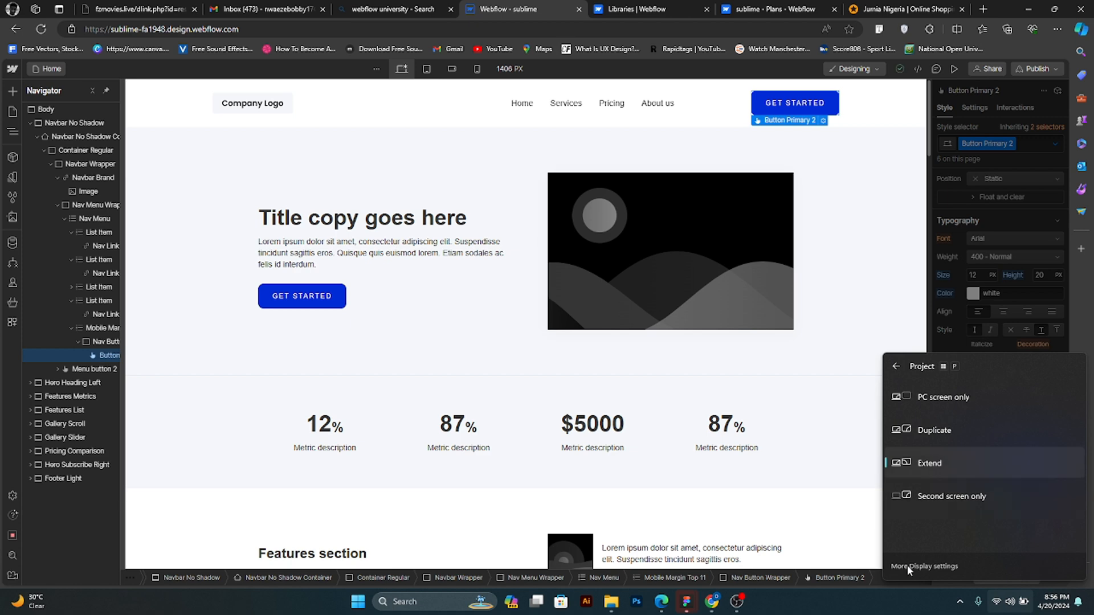
pyautogui.click(833, 544)
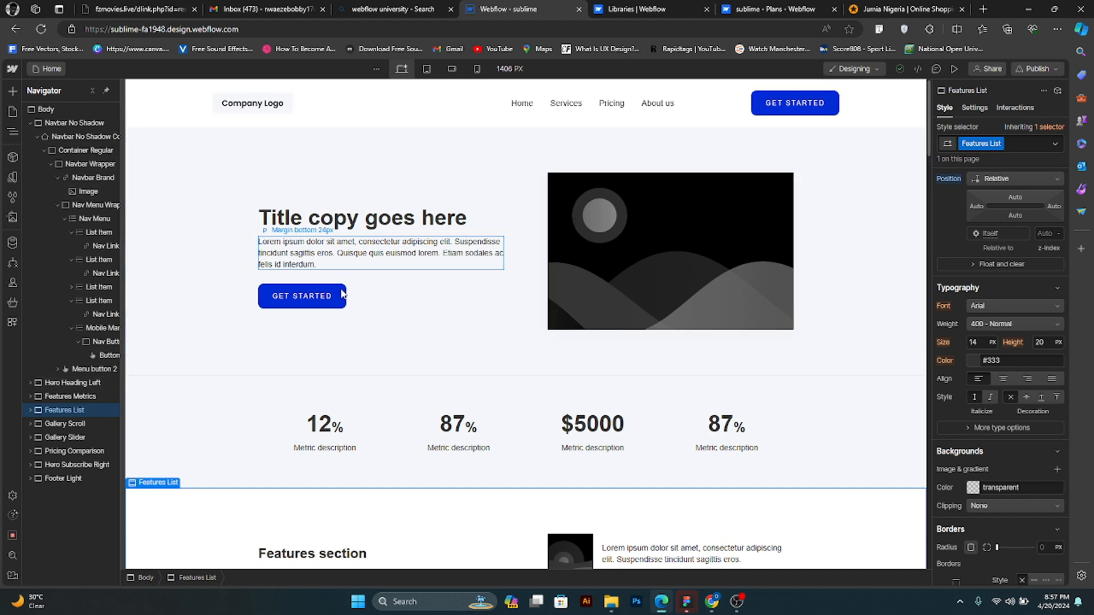
# - Replace the hero section's title text with "One Stop Shop for Tech services"
pyautogui.doubleClick(348, 218)
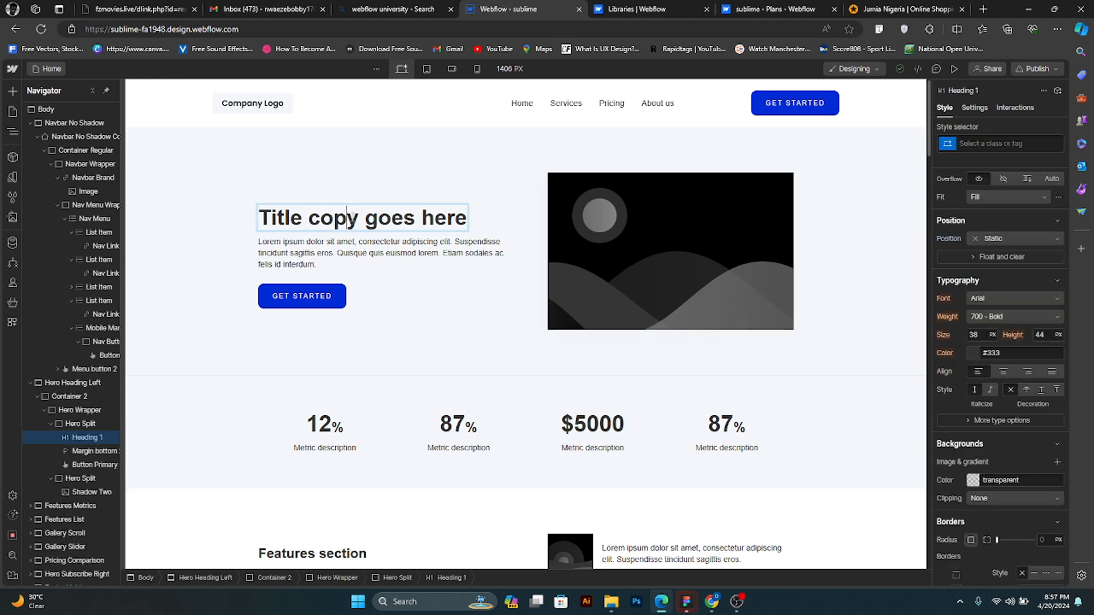
pyautogui.hotkey('ctrl', 'a')
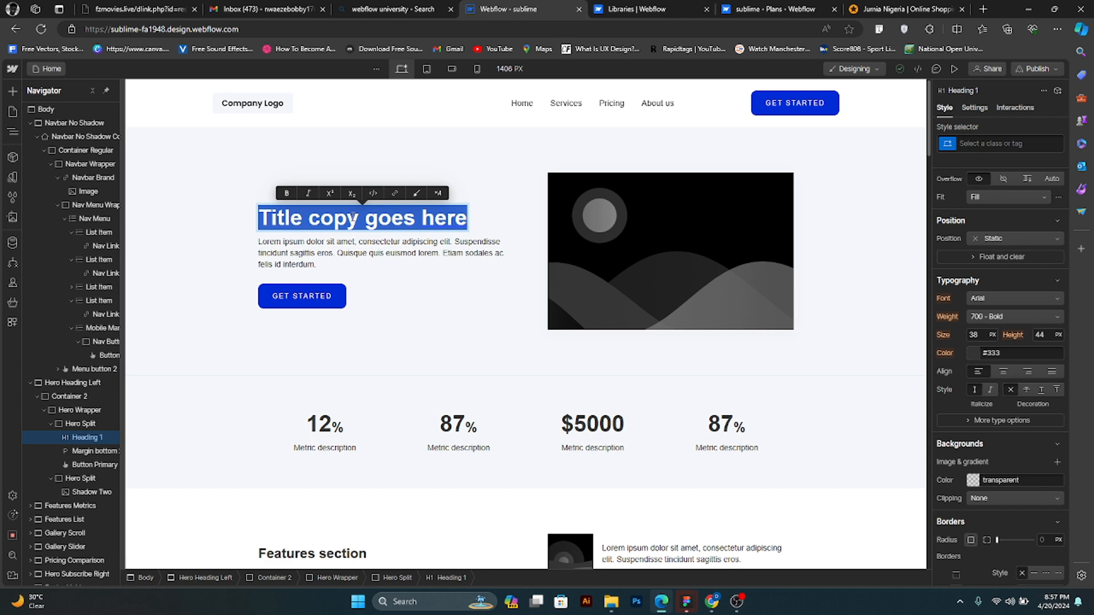
pyautogui.write('One ')
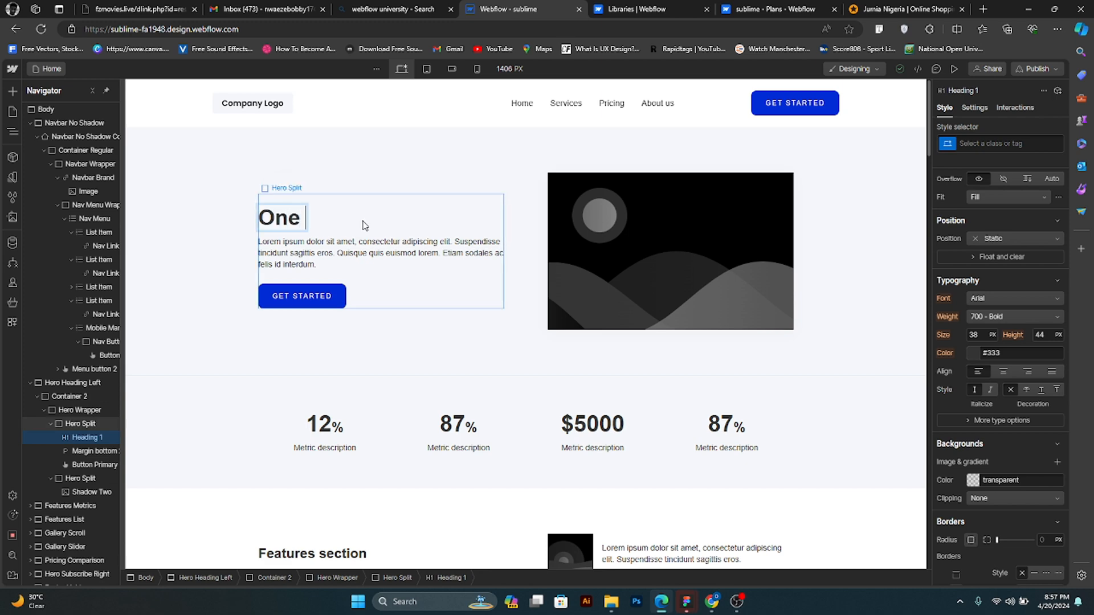
pyautogui.write('Stop')
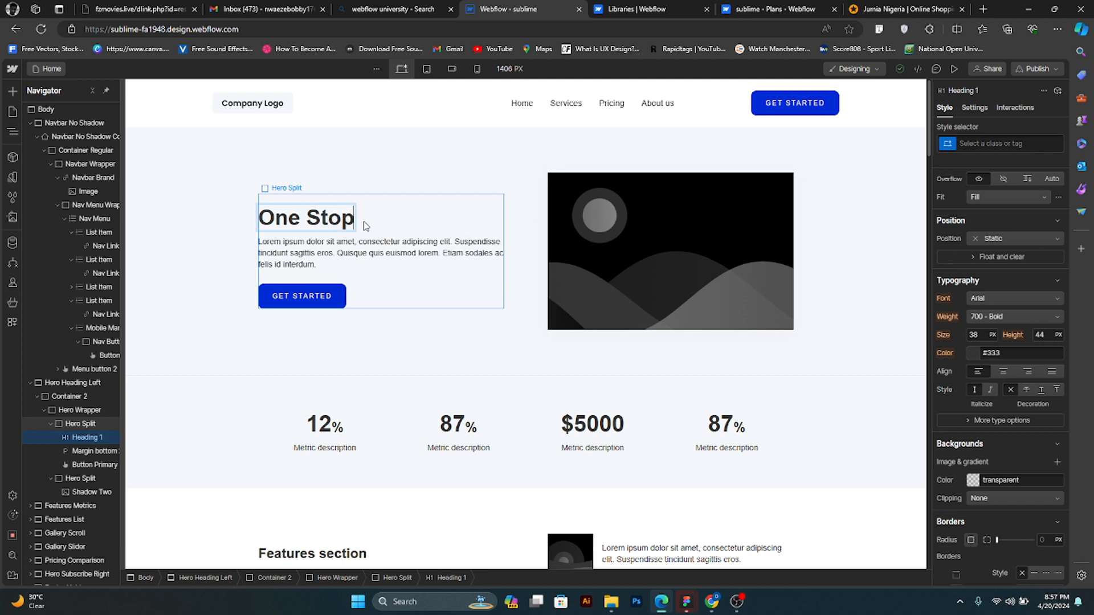
pyautogui.write(' Shop')
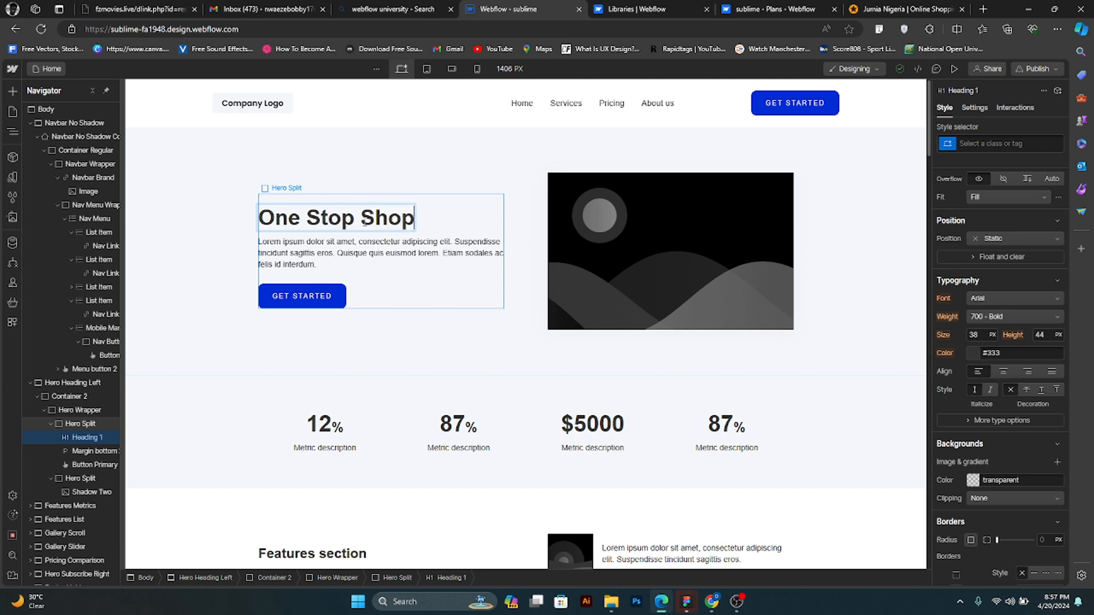
pyautogui.write(' for Tech')
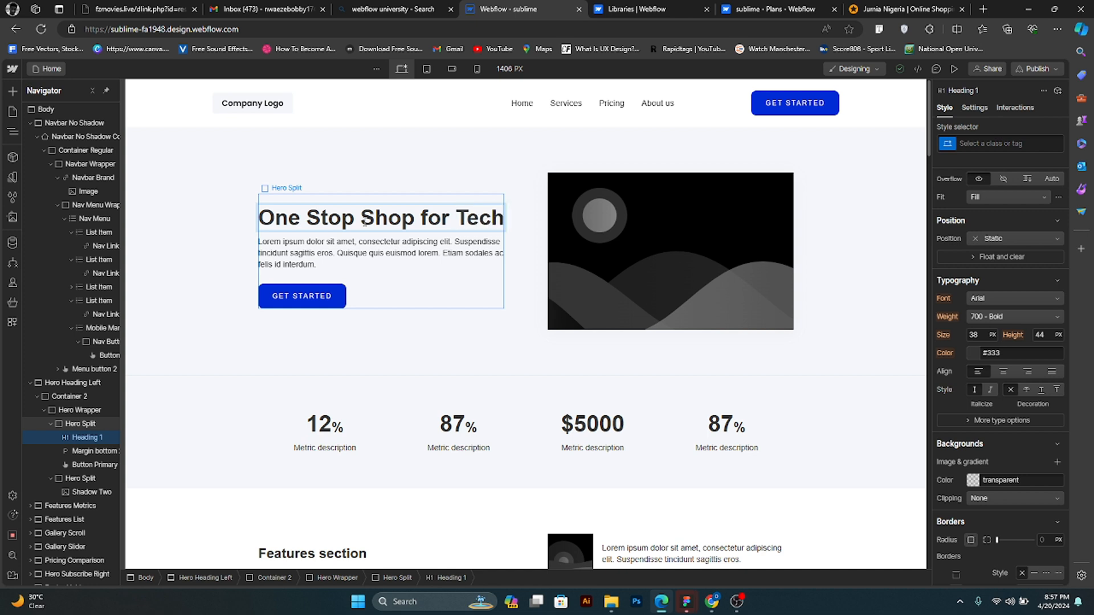
pyautogui.write(' servi')
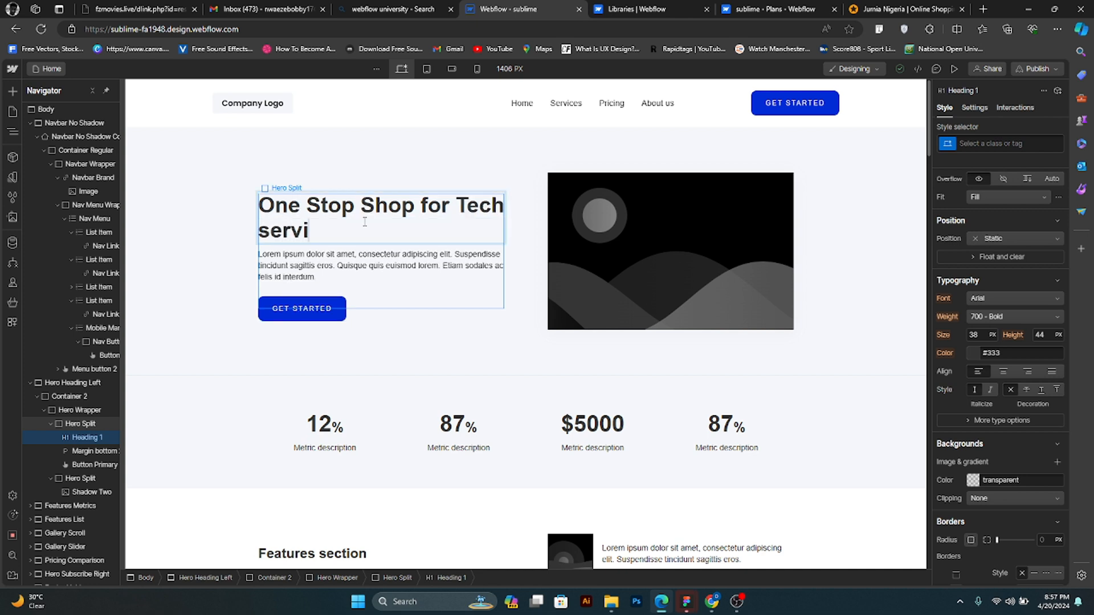
pyautogui.write('ces')
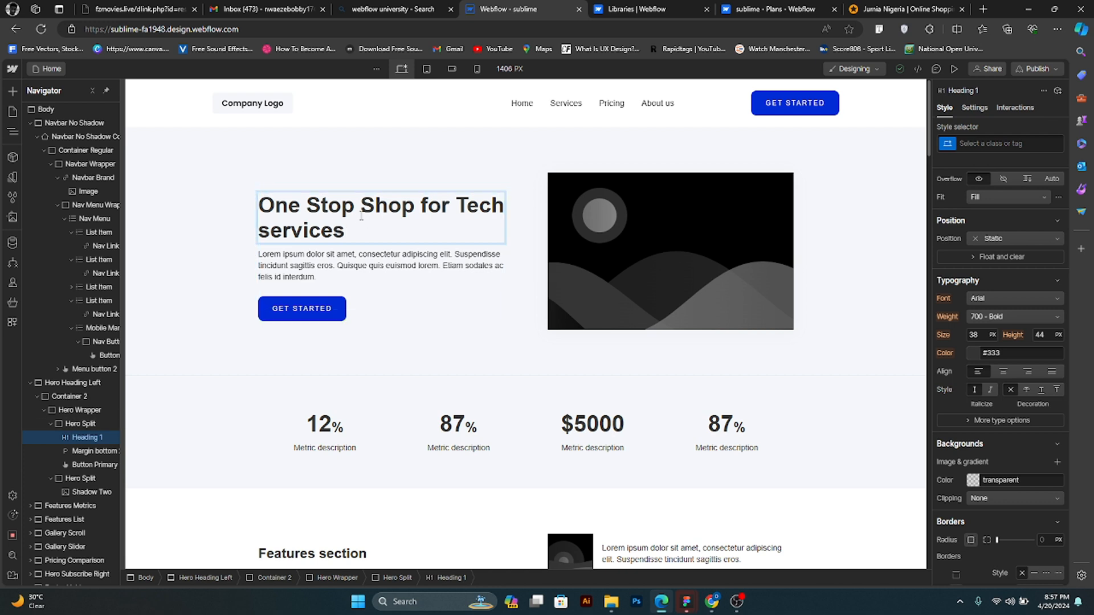
# - Capitalize the first letter of "services" in the hero heading and finish editing the text
pyautogui.hotkey('ctrl', 'a')
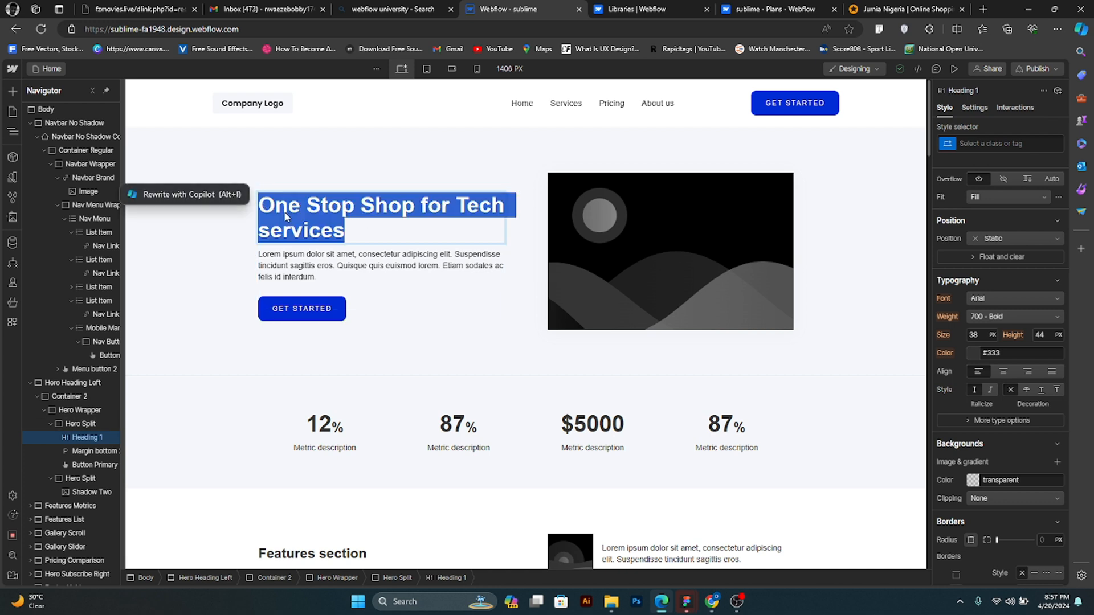
pyautogui.click(270, 231)
pyautogui.moveTo(270, 231); pyautogui.dragTo(259, 229)
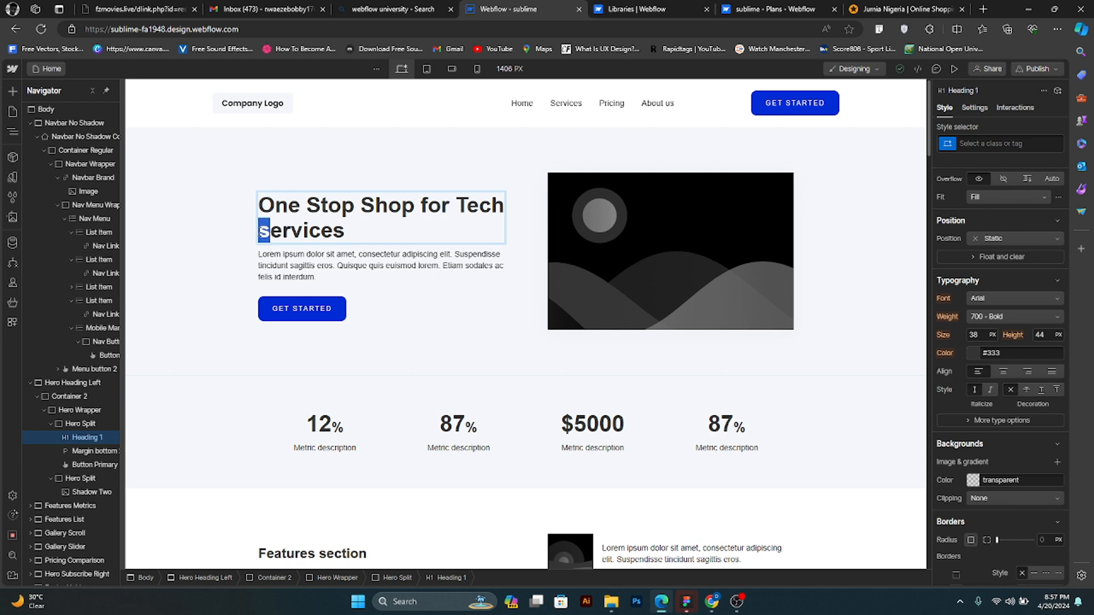
pyautogui.write('S')
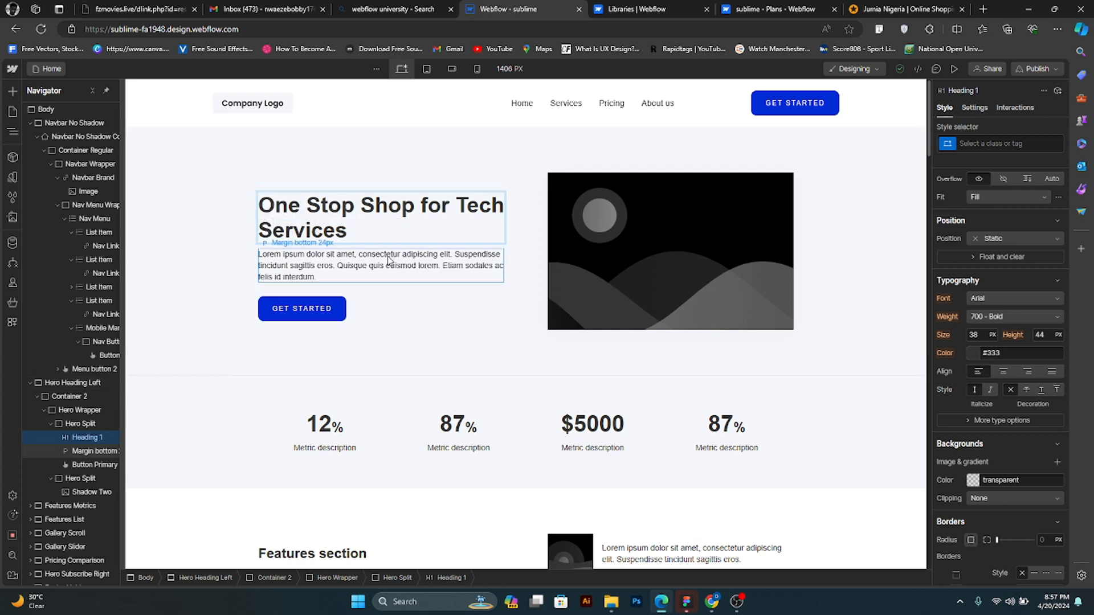
pyautogui.press('Escape')
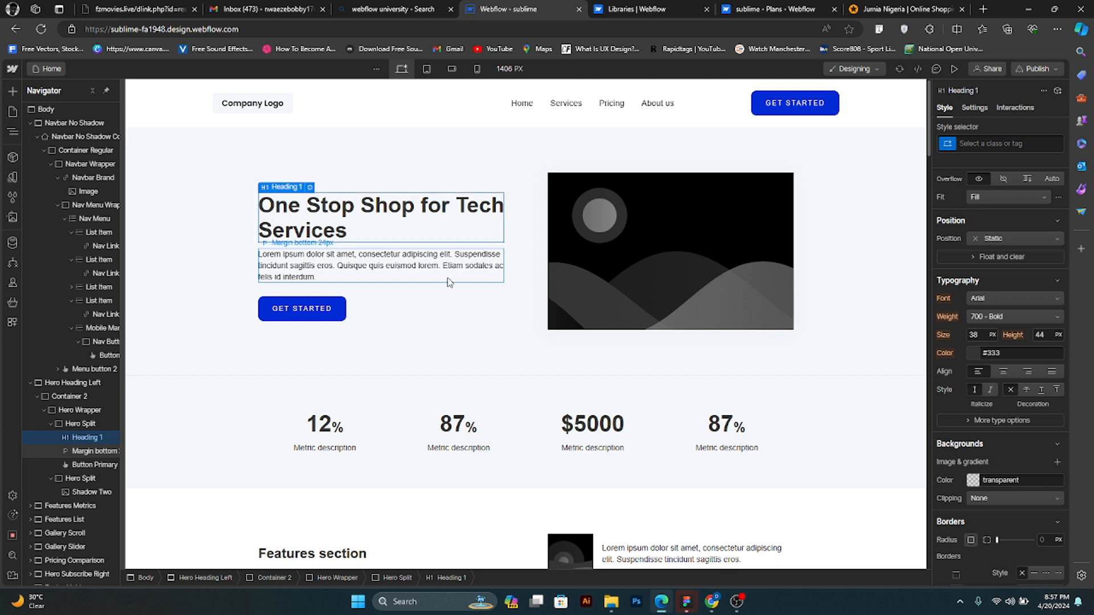
# - Insert a line break before "Tech" in the hero heading so "Tech Services" sits on its own line
pyautogui.click(450, 279)
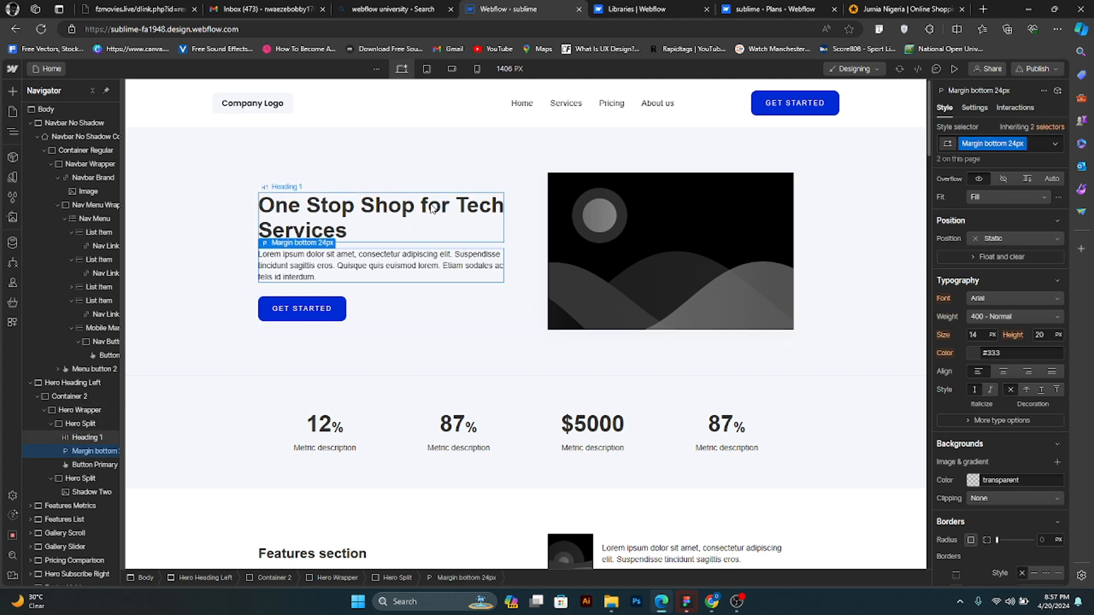
pyautogui.doubleClick(432, 209)
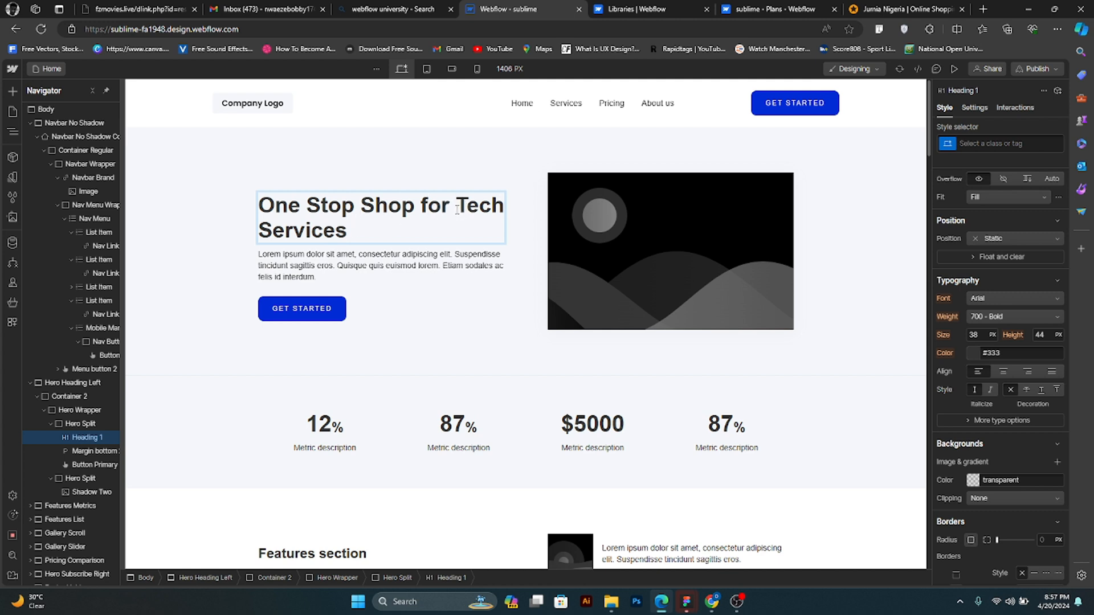
pyautogui.click(457, 209)
pyautogui.hotkey('shift', 'Return')
pyautogui.moveTo(412, 233); pyautogui.dragTo(252, 240)
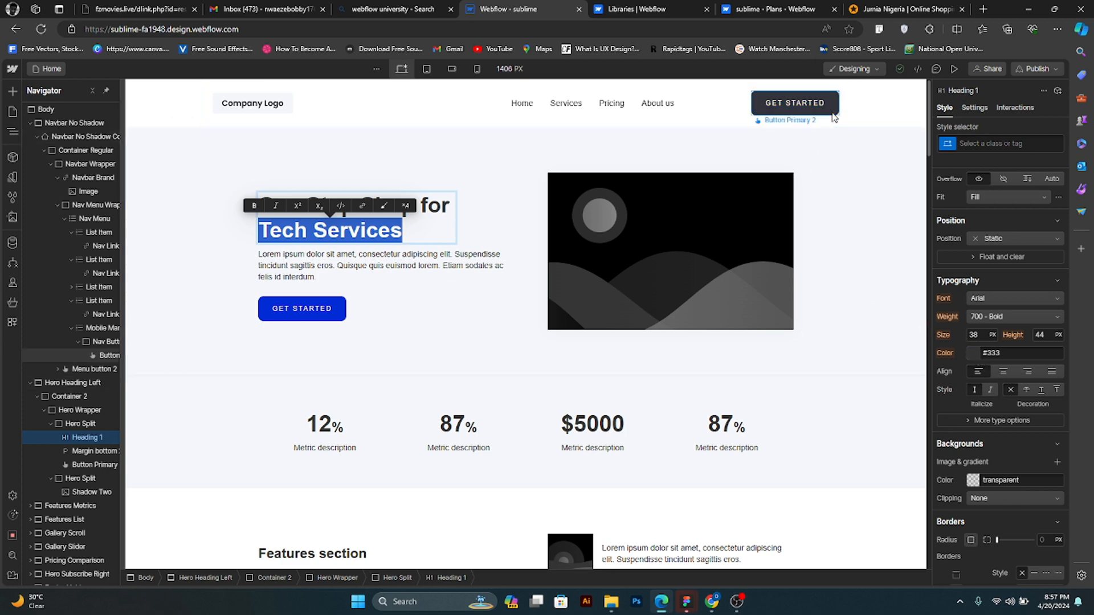
pyautogui.press('Escape')
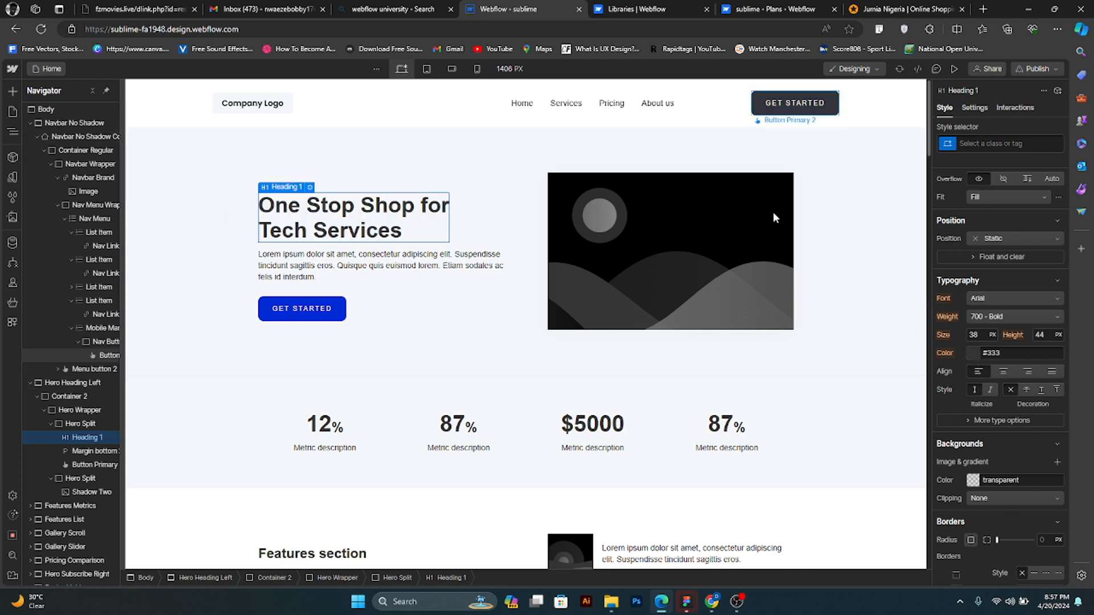
# - Select the background color value of the hero section's Get Started button
pyautogui.click(338, 317)
pyautogui.scroll(-1, 980, 427)
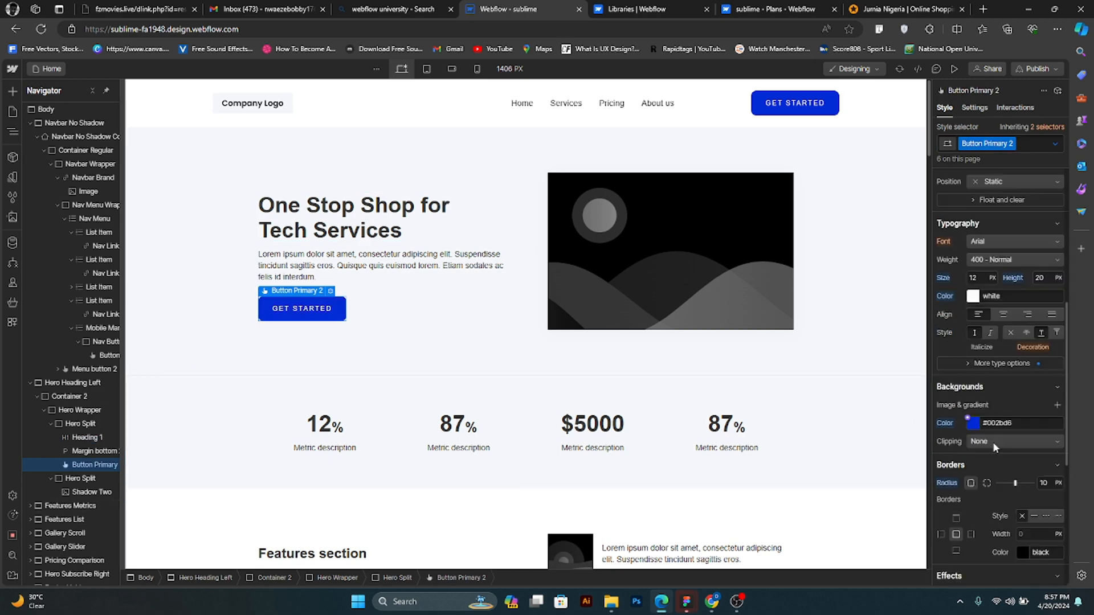
pyautogui.click(1017, 424)
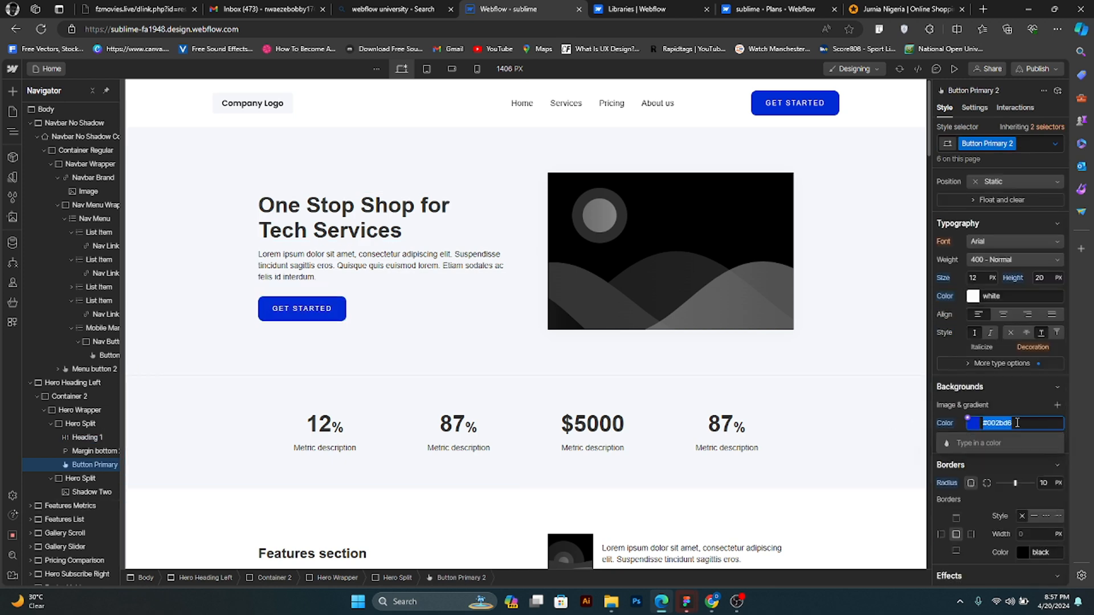
# - Duplicate the hero heading and remove "Tech Services" from the upper copy, leaving "One Stop Shop for"
pyautogui.click(385, 236)
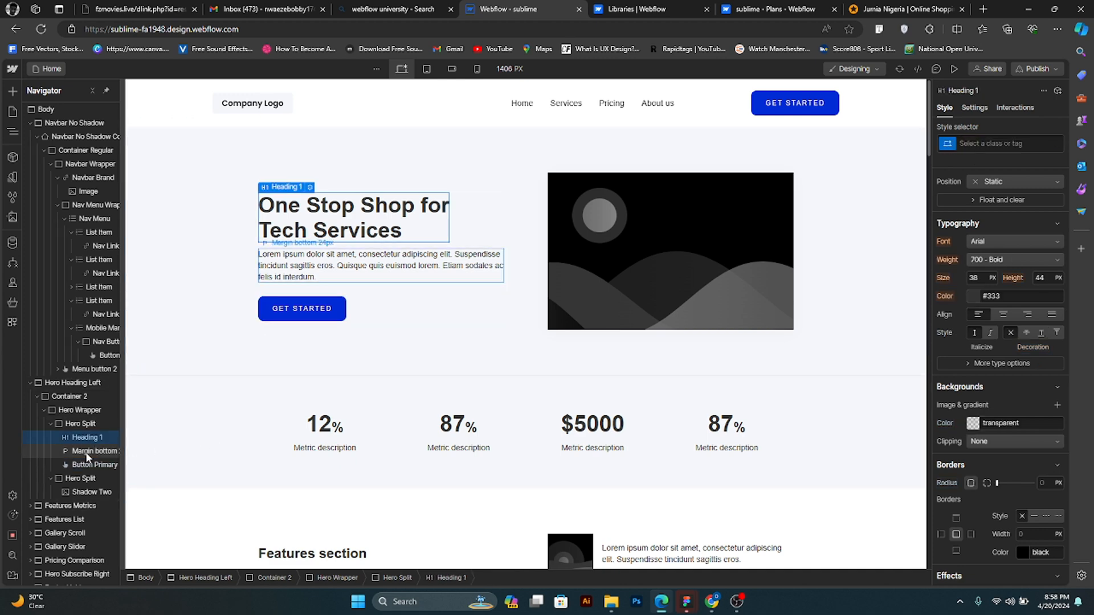
pyautogui.hotkey('ctrl', 'v')
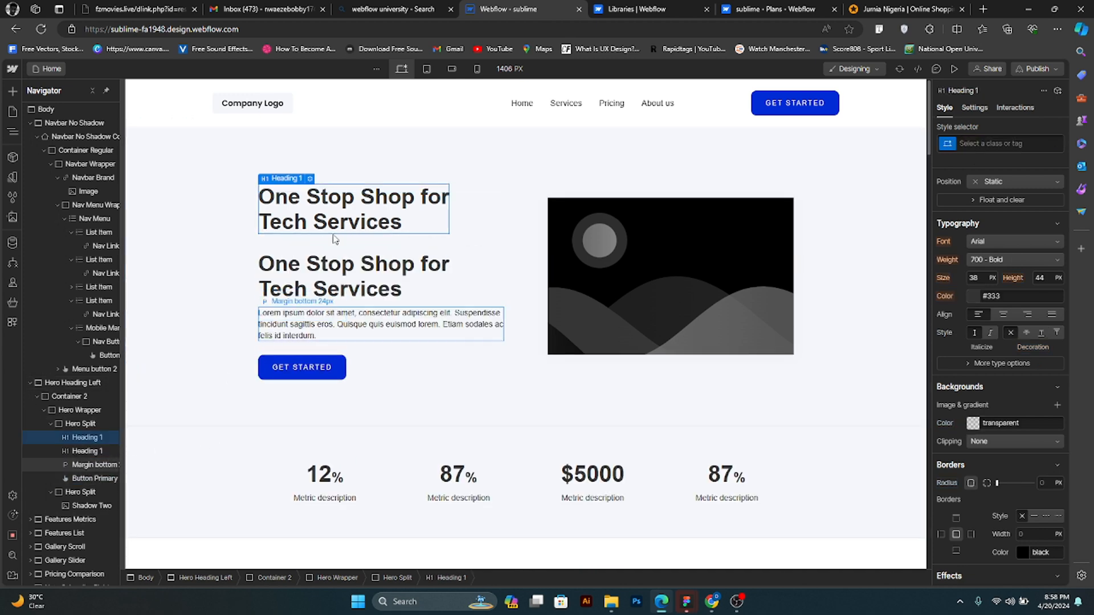
pyautogui.tripleClick(348, 219)
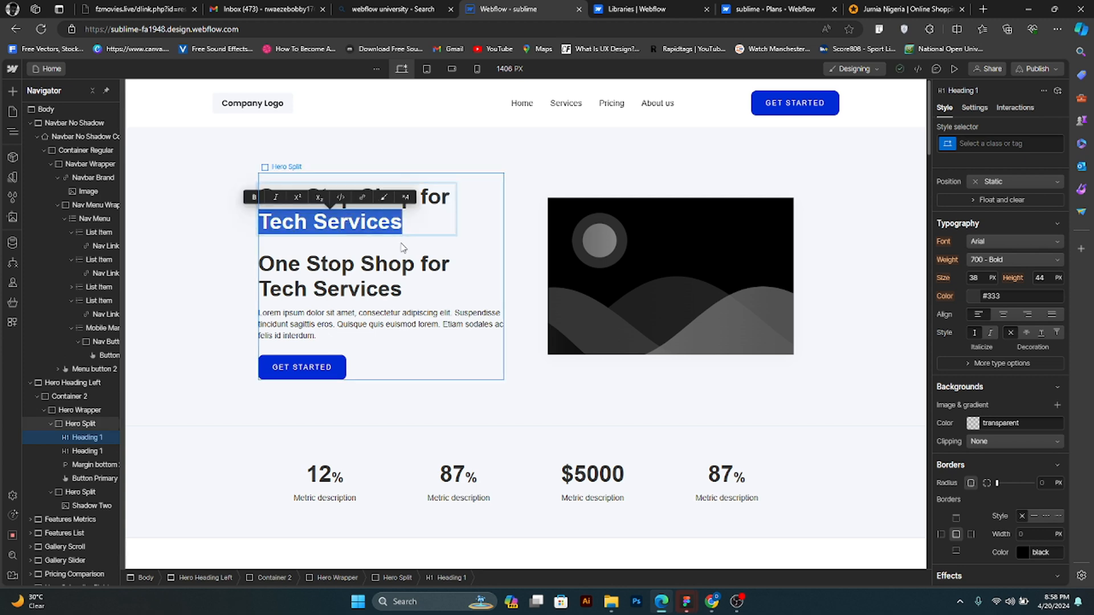
pyautogui.press('BackSpace')
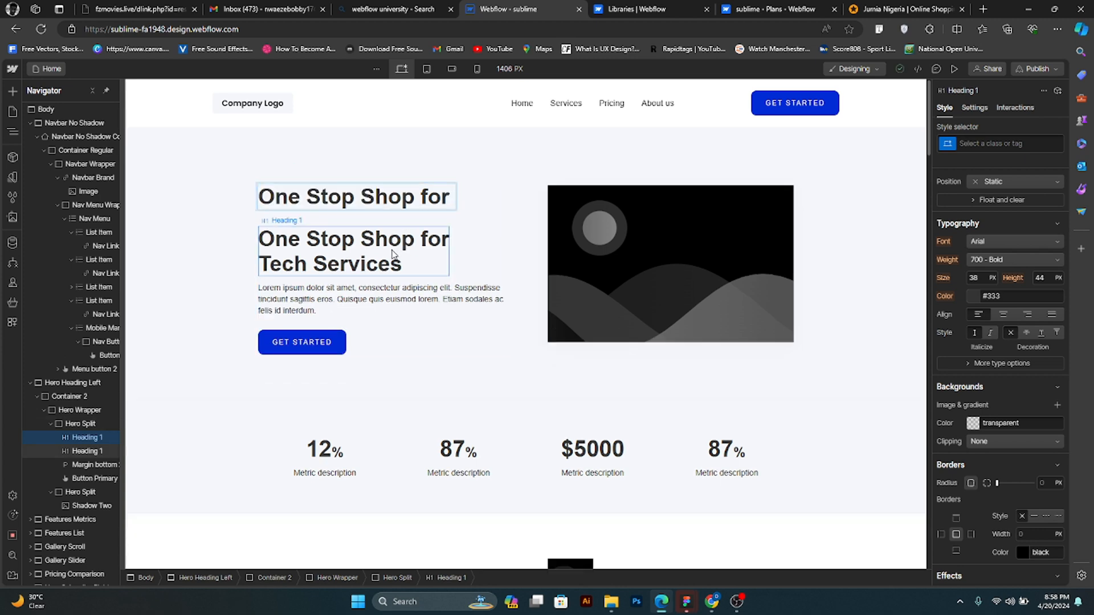
pyautogui.press('Escape')
# - Delete the "One Stop Shop for" line from the lower hero heading, leaving only "Tech Services"
pyautogui.click(267, 265)
pyautogui.doubleClick(267, 265)
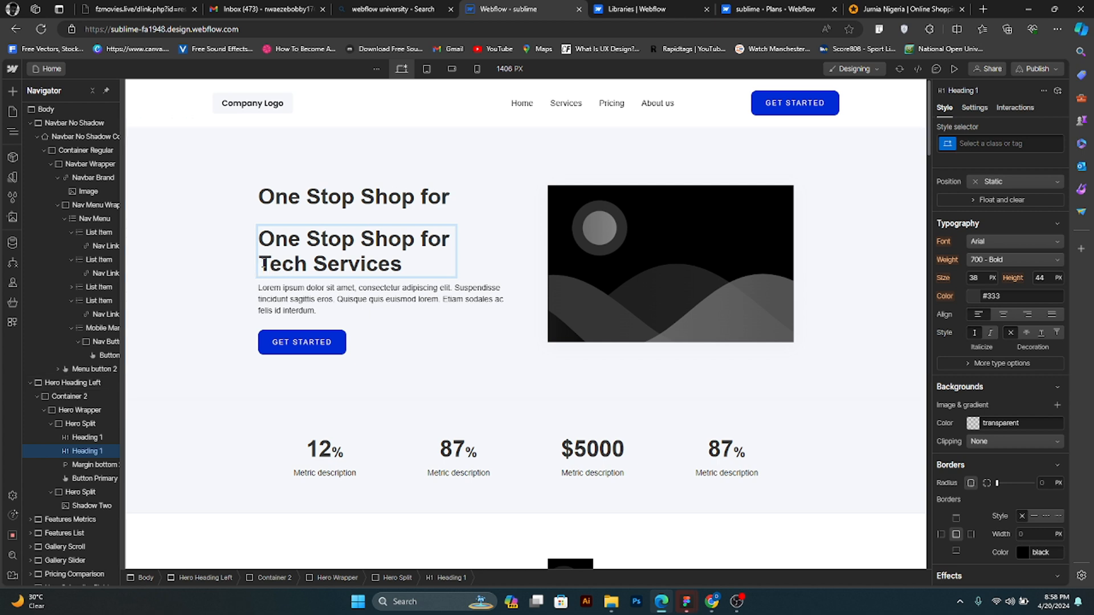
pyautogui.moveTo(259, 248); pyautogui.dragTo(259, 235)
pyautogui.press('BackSpace')
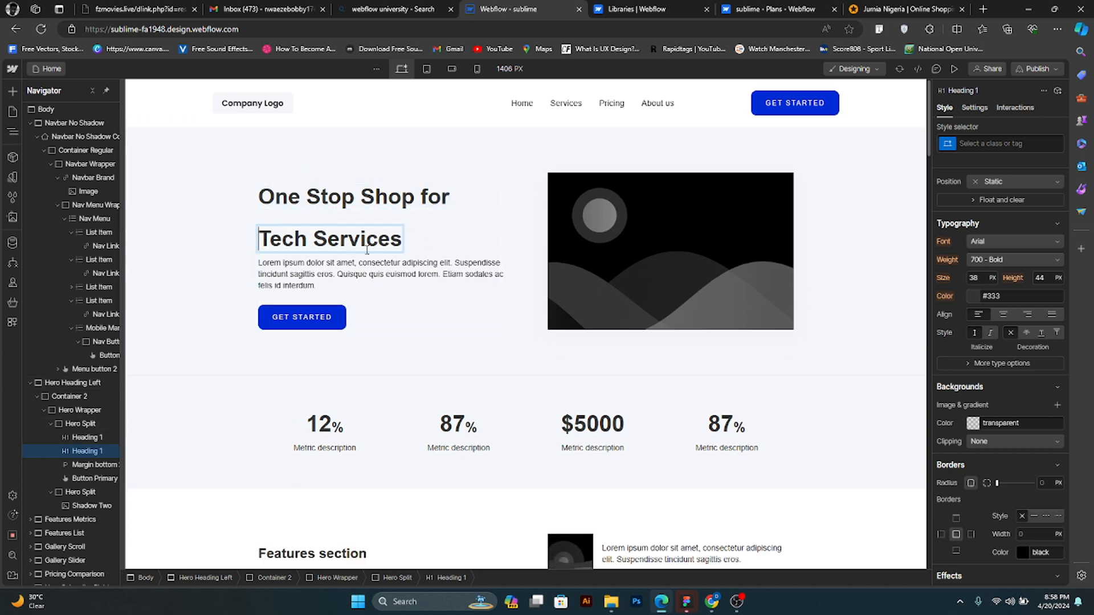
pyautogui.click(95, 440)
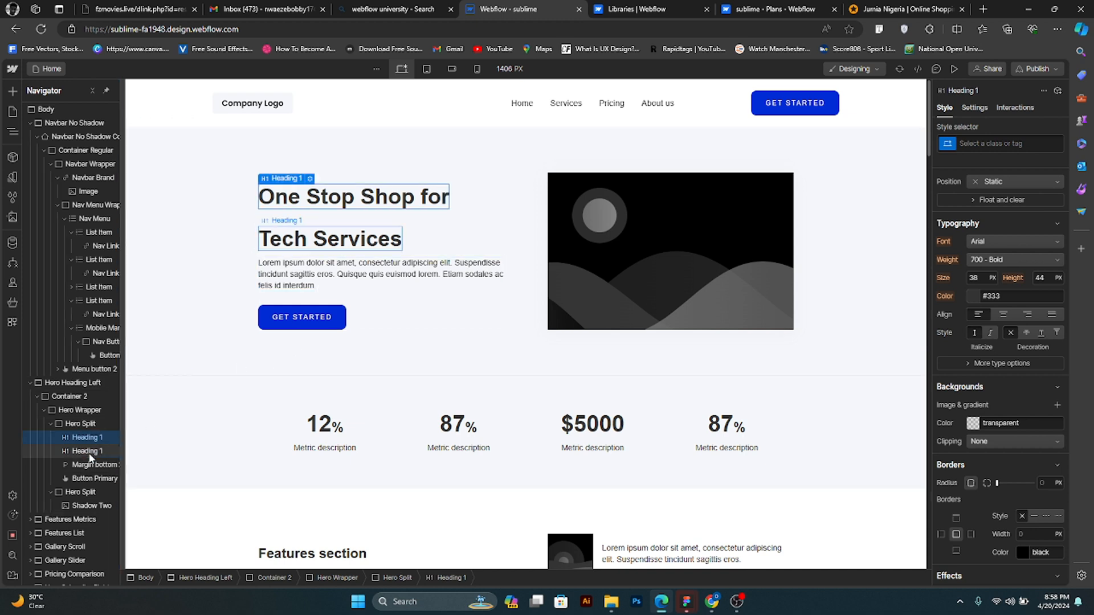
pyautogui.click(90, 453)
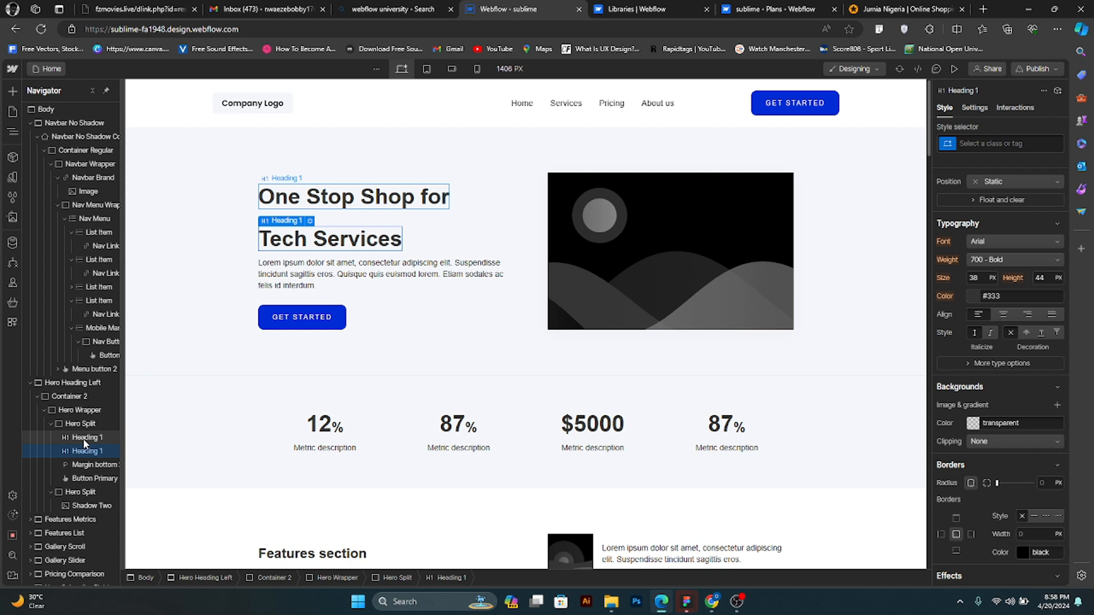
pyautogui.click(85, 437)
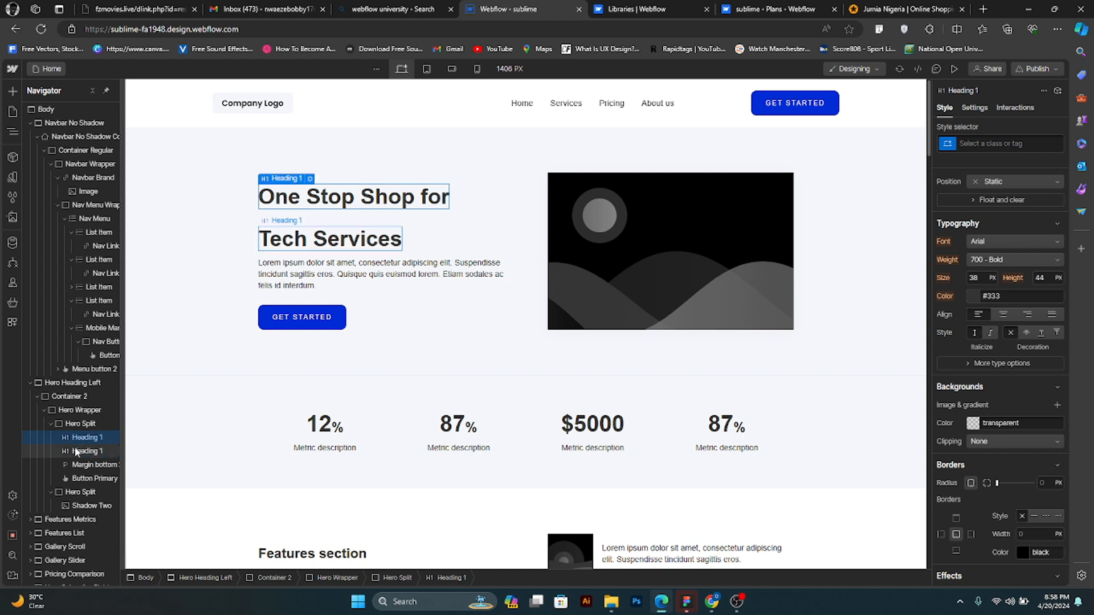
pyautogui.click(78, 450)
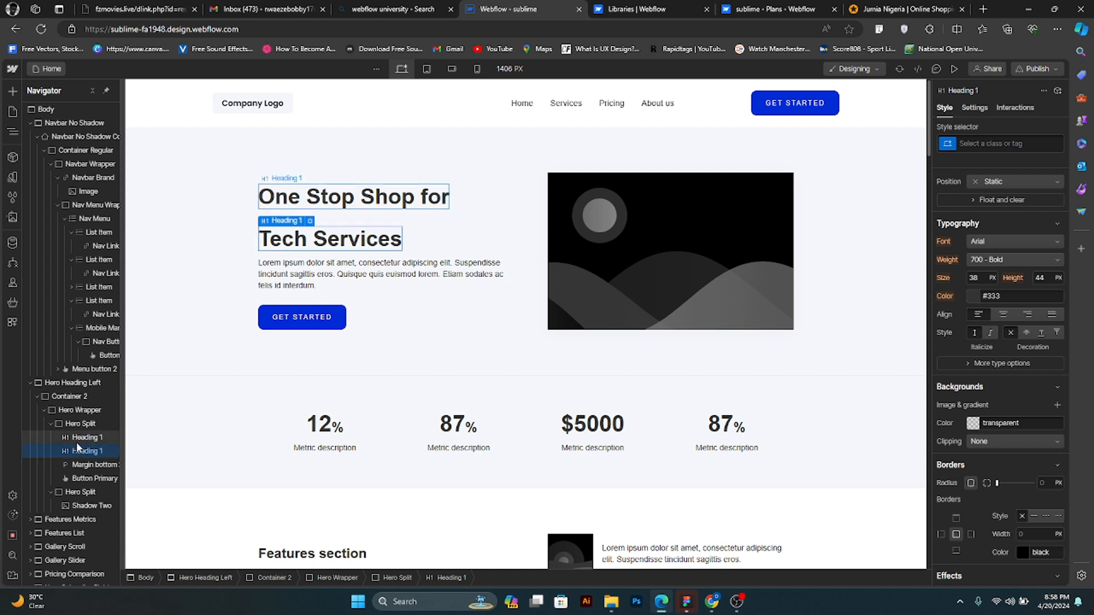
# - Set the font size of the "One Stop Shop for" heading to 40 px
pyautogui.click(380, 203)
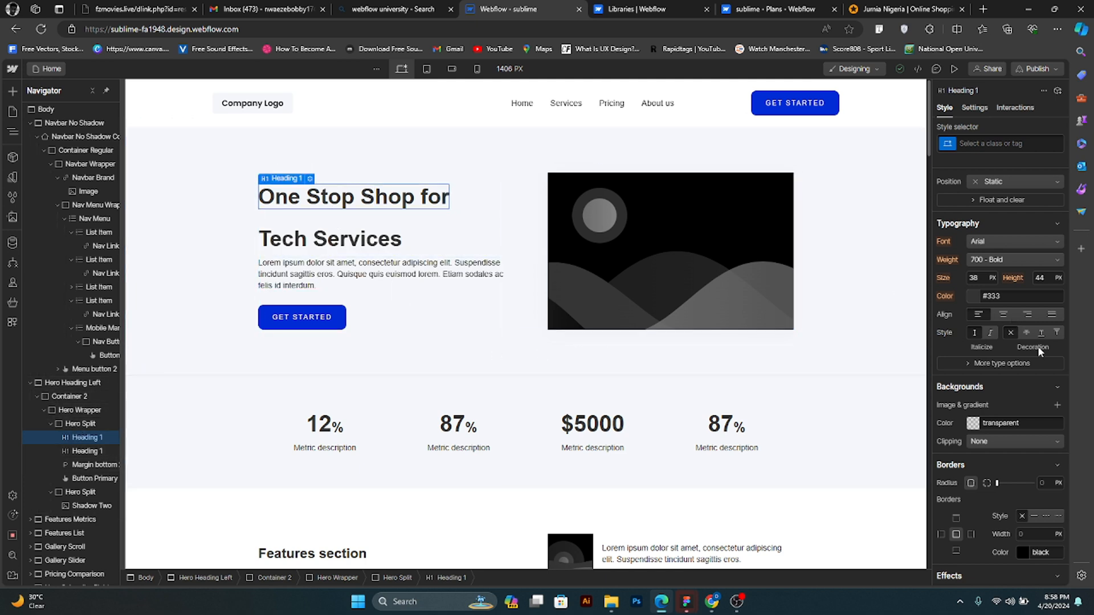
pyautogui.click(978, 277)
pyautogui.write('805')
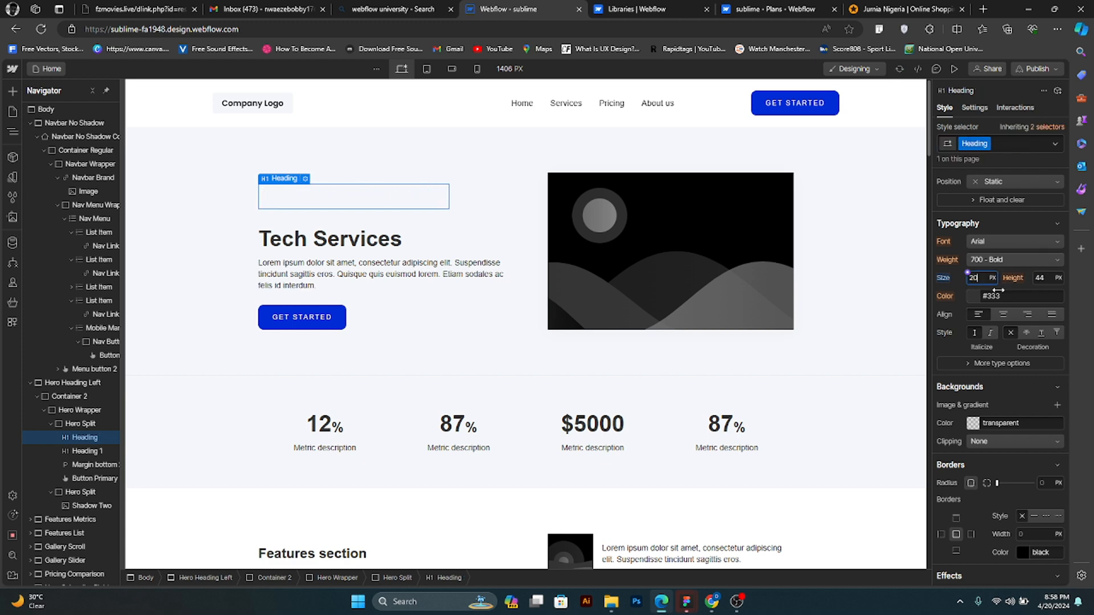
pyautogui.press('BackSpace')
pyautogui.write('0')
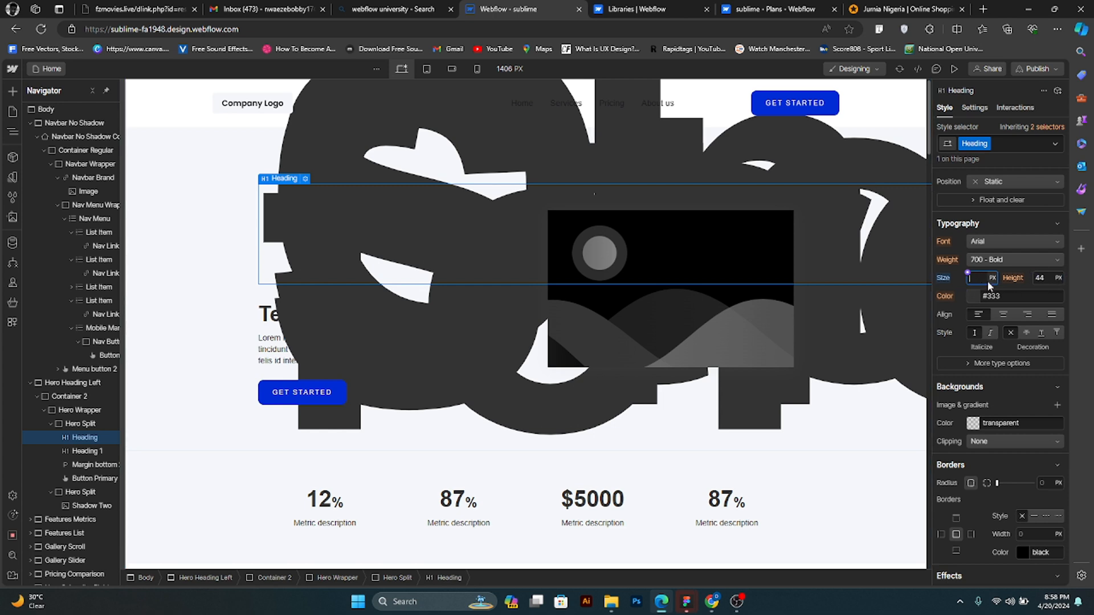
pyautogui.write('50')
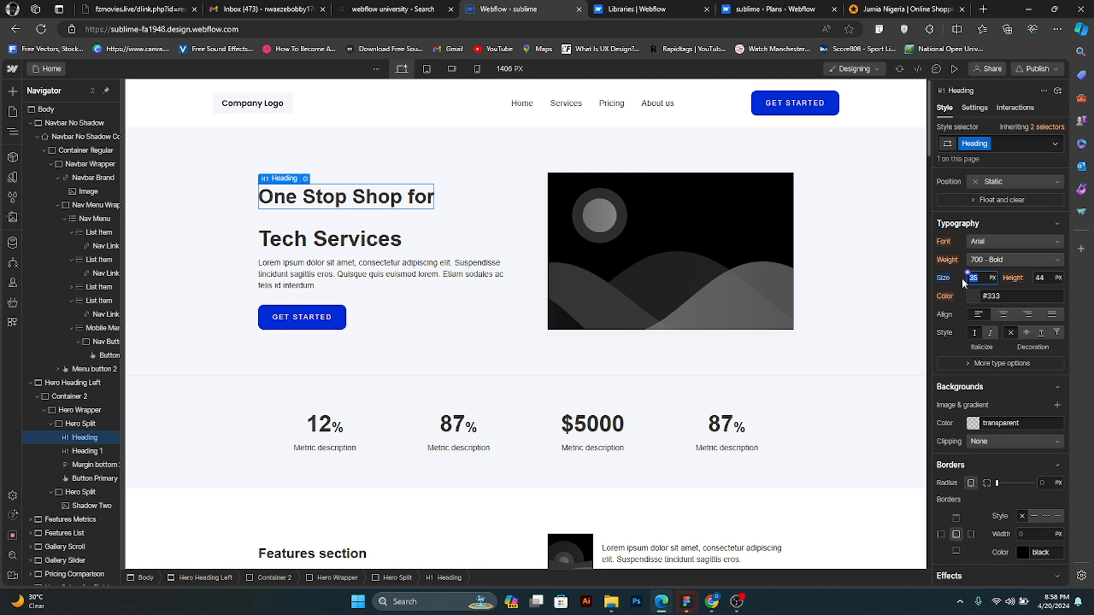
pyautogui.press('Return')
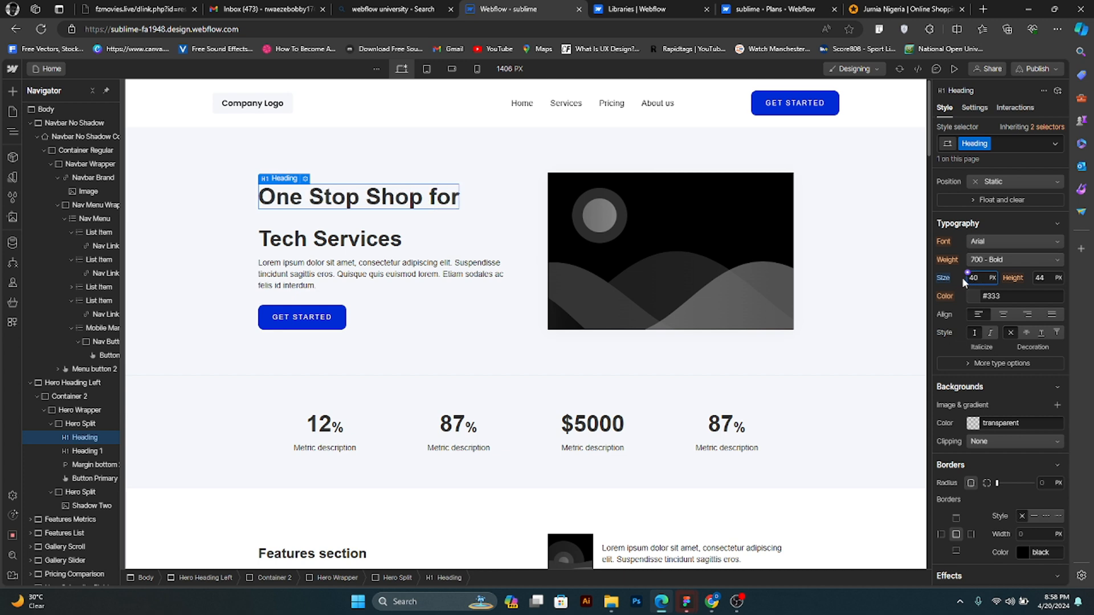
# - Copy "Tech Services" from the lower hero heading onto a second line of the "One Stop Shop for" heading
pyautogui.click(397, 244)
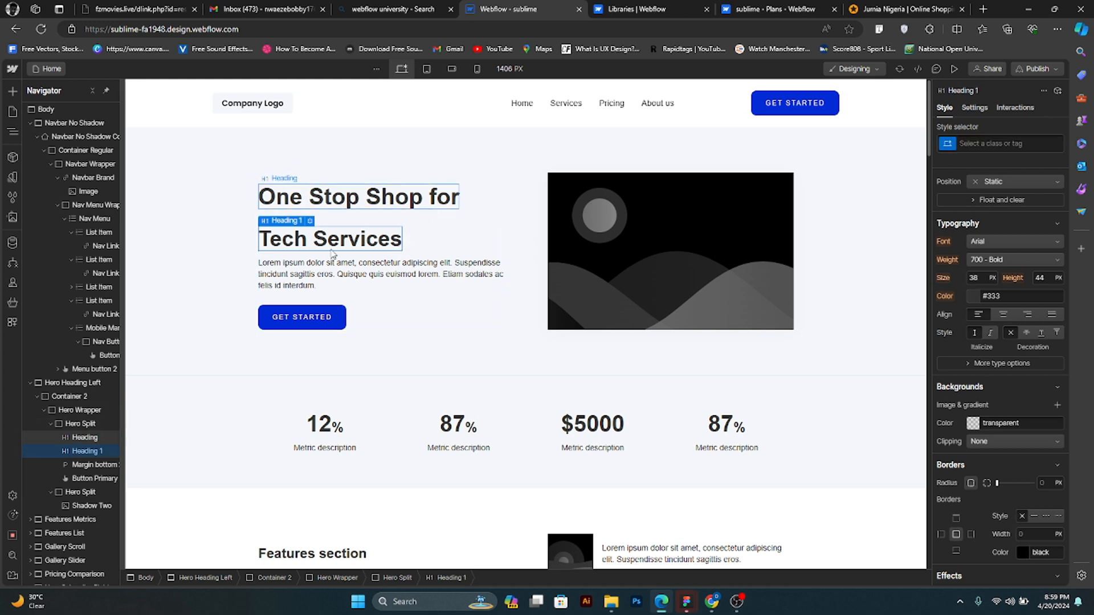
pyautogui.doubleClick(296, 246)
pyautogui.tripleClick(289, 251)
pyautogui.hotkey('ctrl', 'c')
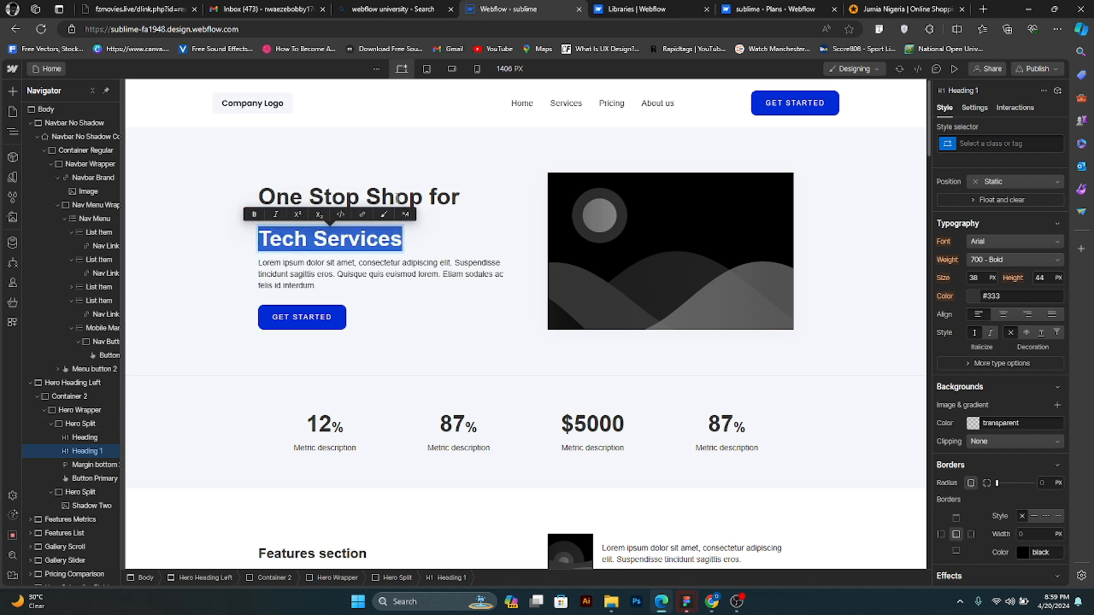
pyautogui.click(455, 205)
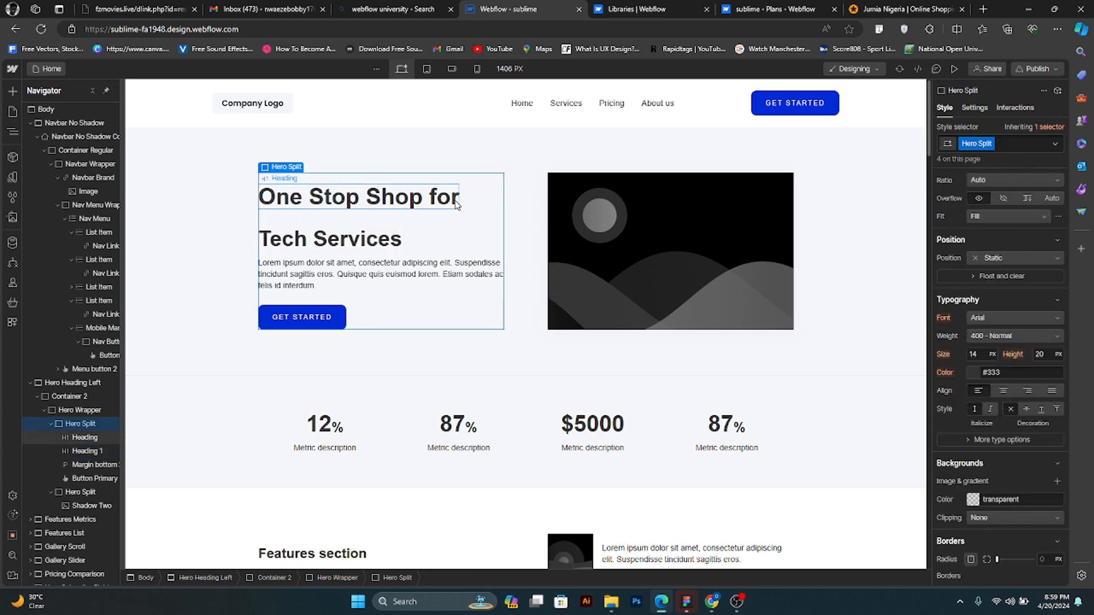
pyautogui.click(456, 204)
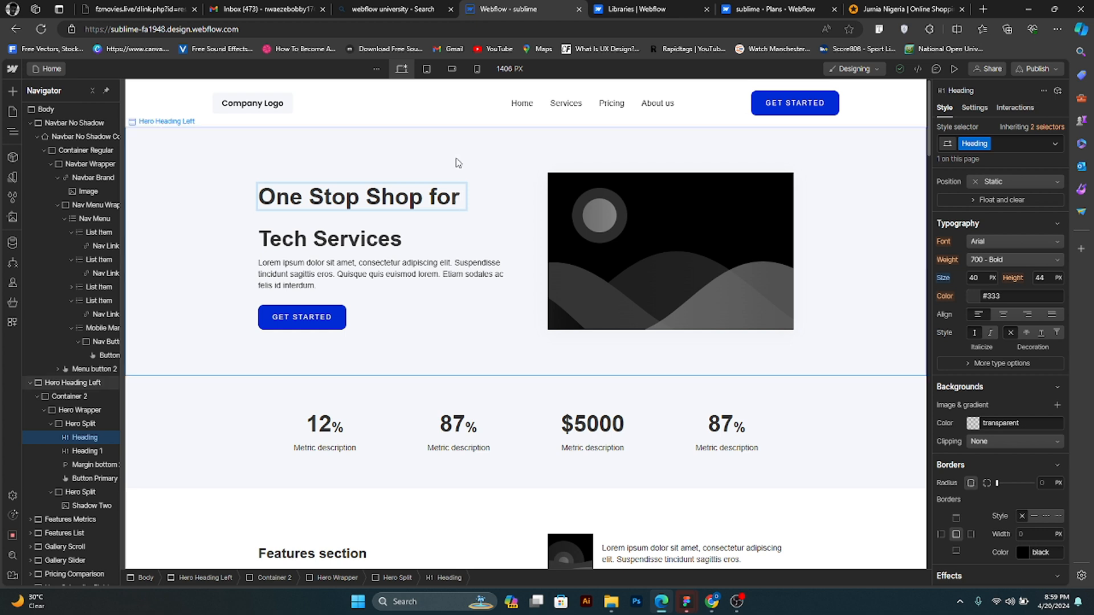
pyautogui.hotkey('ctrl', 'v')
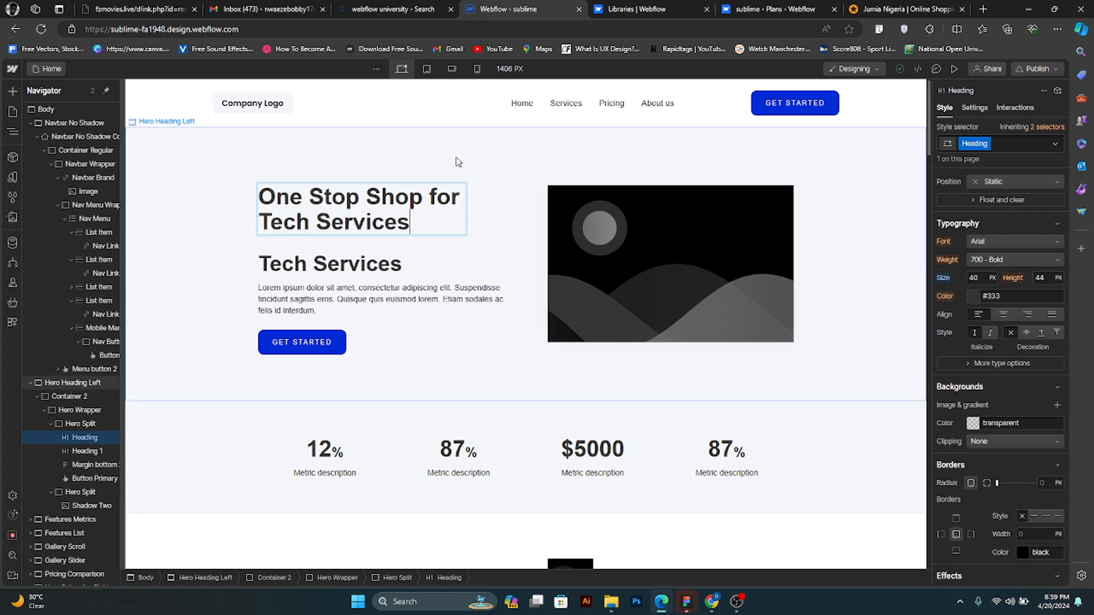
# - Try to change the text color of only the "Tech Services" line in the upper hero heading
pyautogui.moveTo(415, 223); pyautogui.dragTo(251, 231)
pyautogui.hotkey('ctrl', 'c')
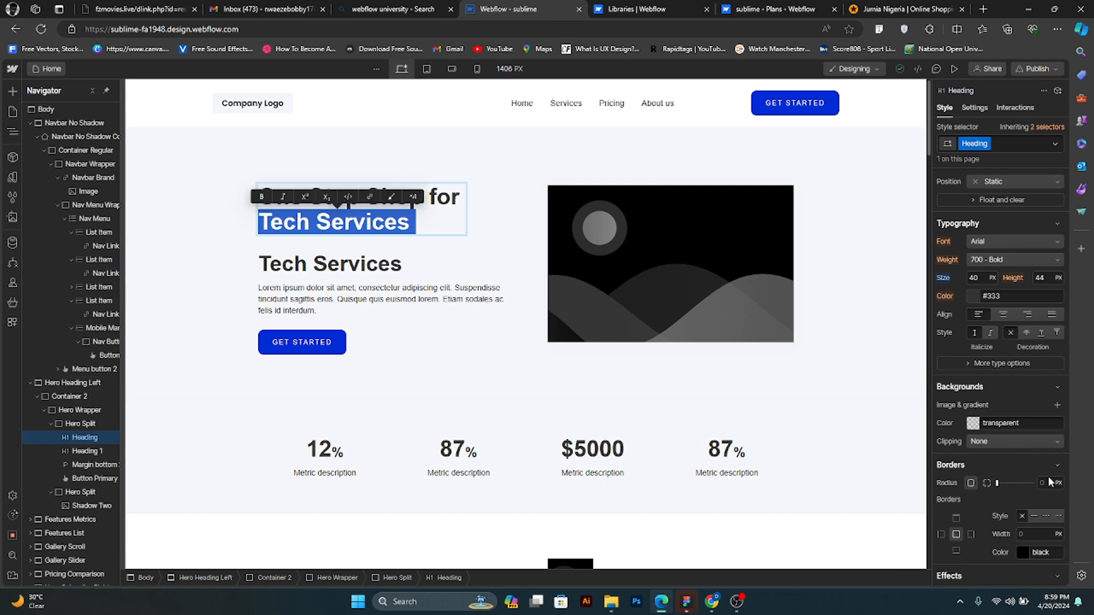
pyautogui.scroll(-3, 1042, 481)
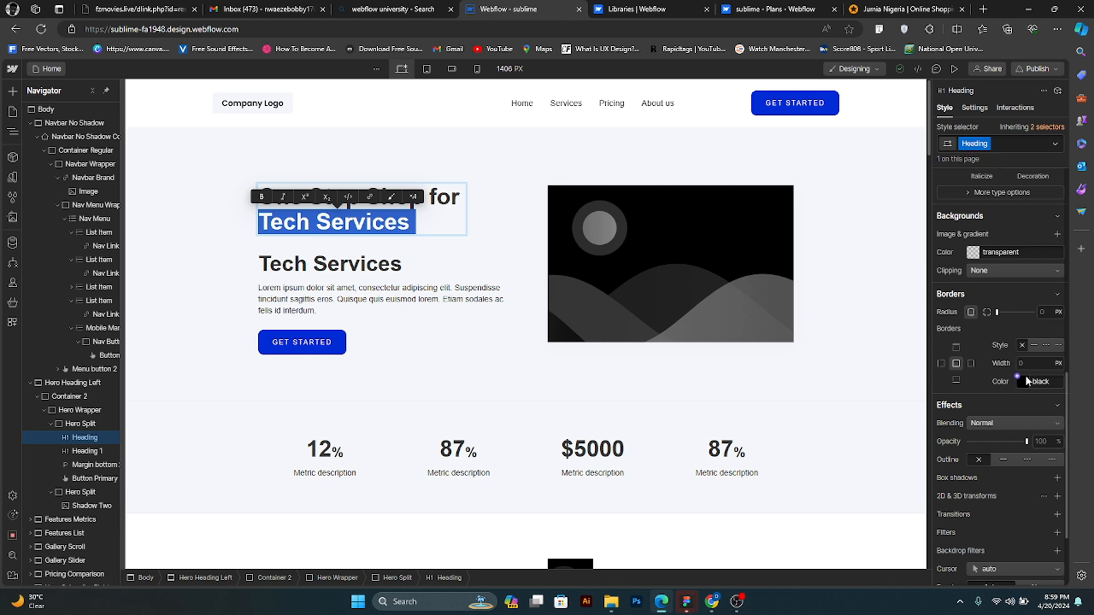
pyautogui.scroll(3, 998, 380)
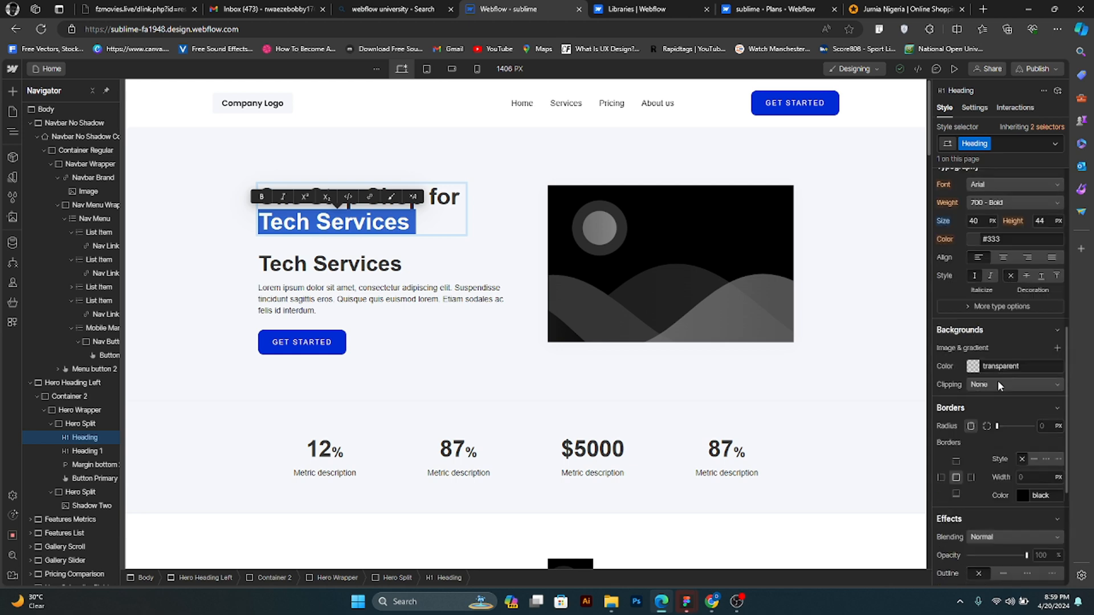
pyautogui.click(989, 300)
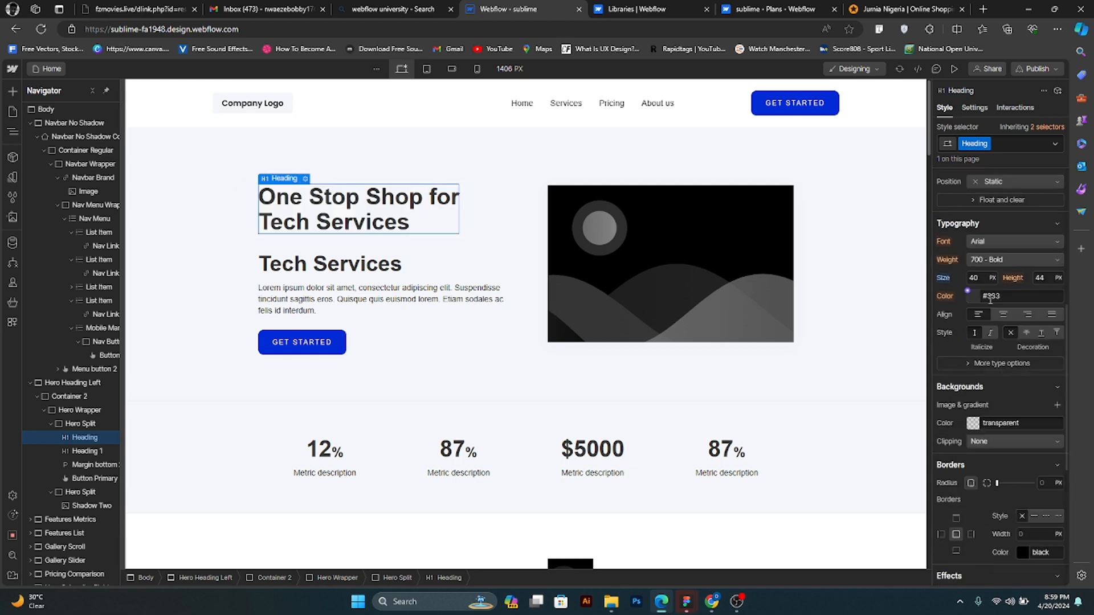
pyautogui.click(1006, 297)
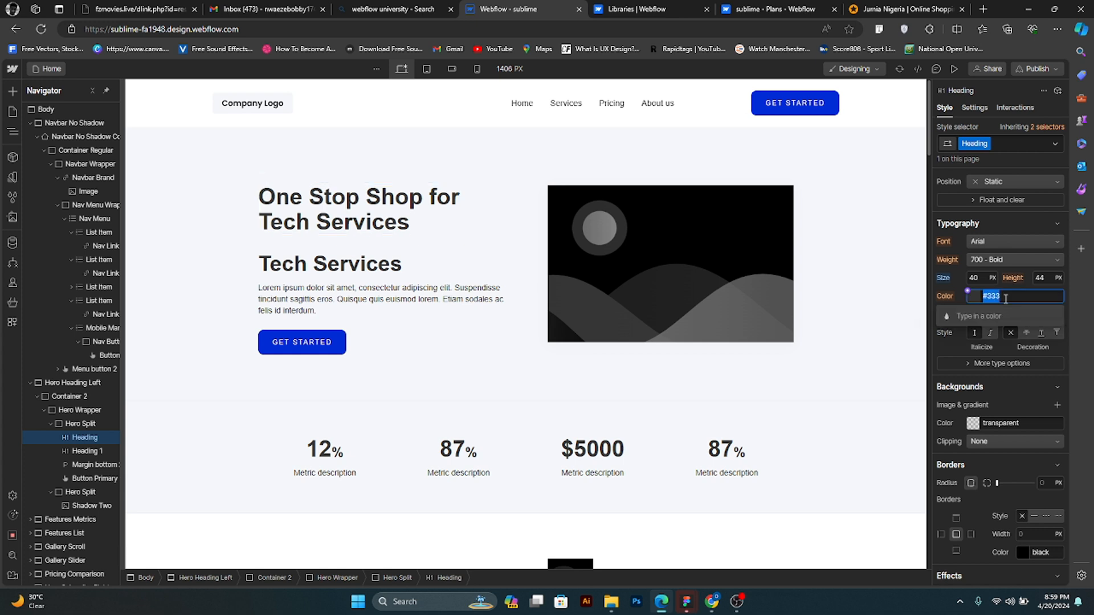
pyautogui.hotkey('ctrl', 'v')
pyautogui.hotkey('ctrl', 'z')
# - Copy the background color value #002bd6 from the navbar's Get Started button
pyautogui.click(831, 111)
pyautogui.click(831, 111)
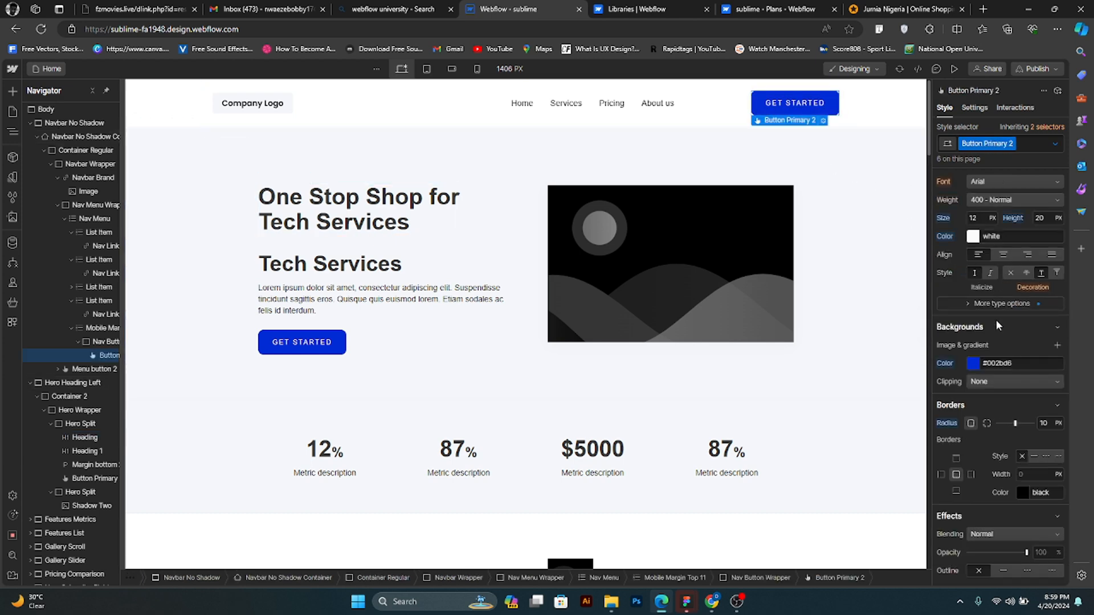
pyautogui.click(1019, 365)
pyautogui.hotkey('ctrl', 'v')
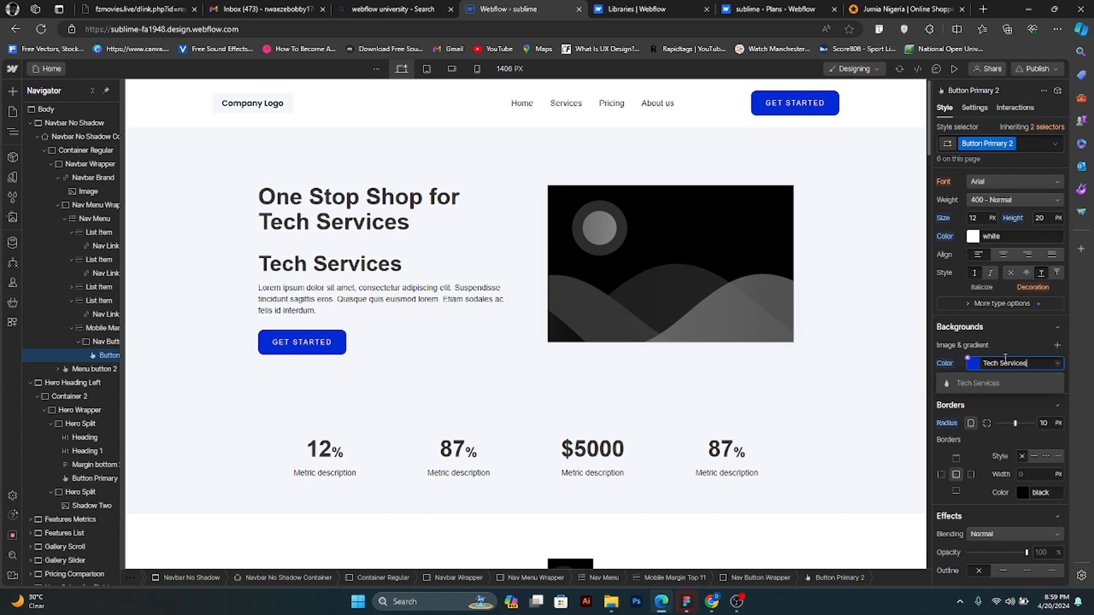
pyautogui.hotkey('ctrl', 'z')
pyautogui.hotkey('ctrl', 'c')
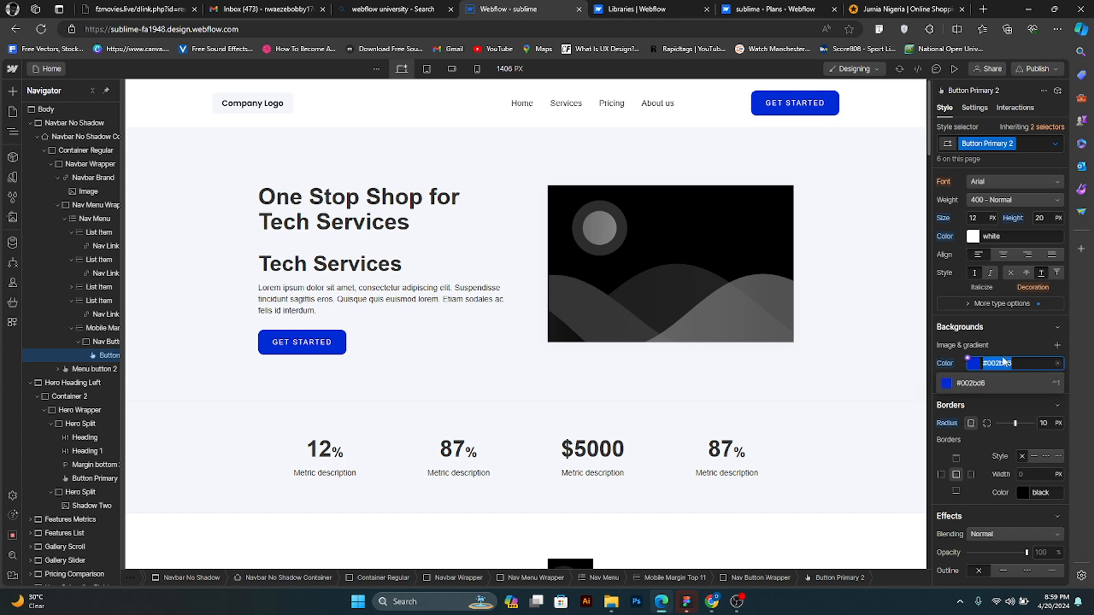
# - Try to apply the copied color to the upper heading's "Tech Services" line, and undo the pasting of that line
pyautogui.click(372, 234)
pyautogui.click(386, 230)
pyautogui.doubleClick(387, 228)
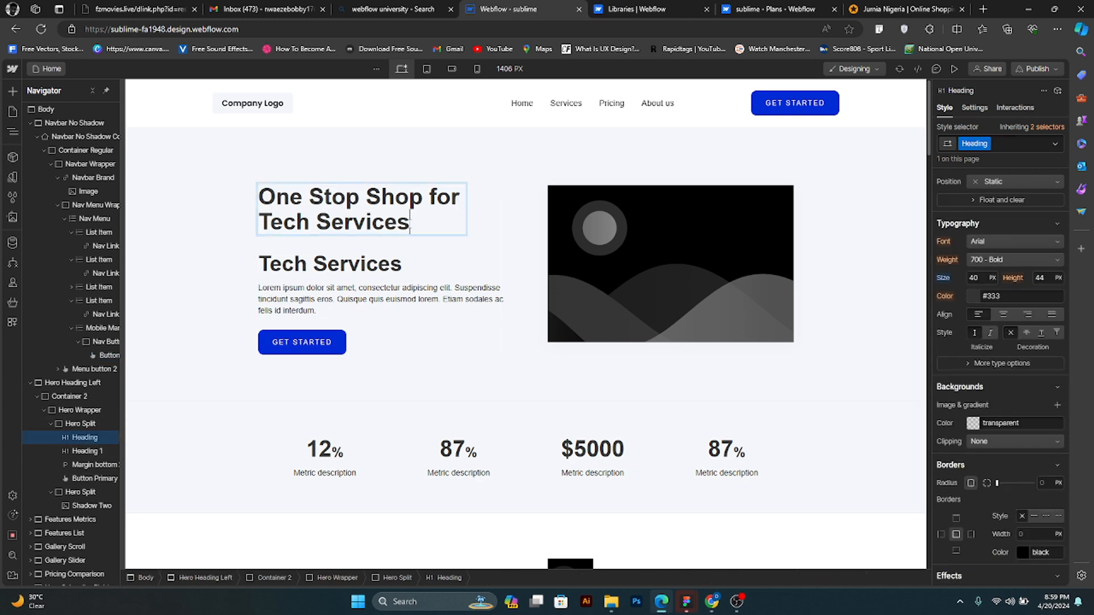
pyautogui.moveTo(410, 223); pyautogui.dragTo(257, 231)
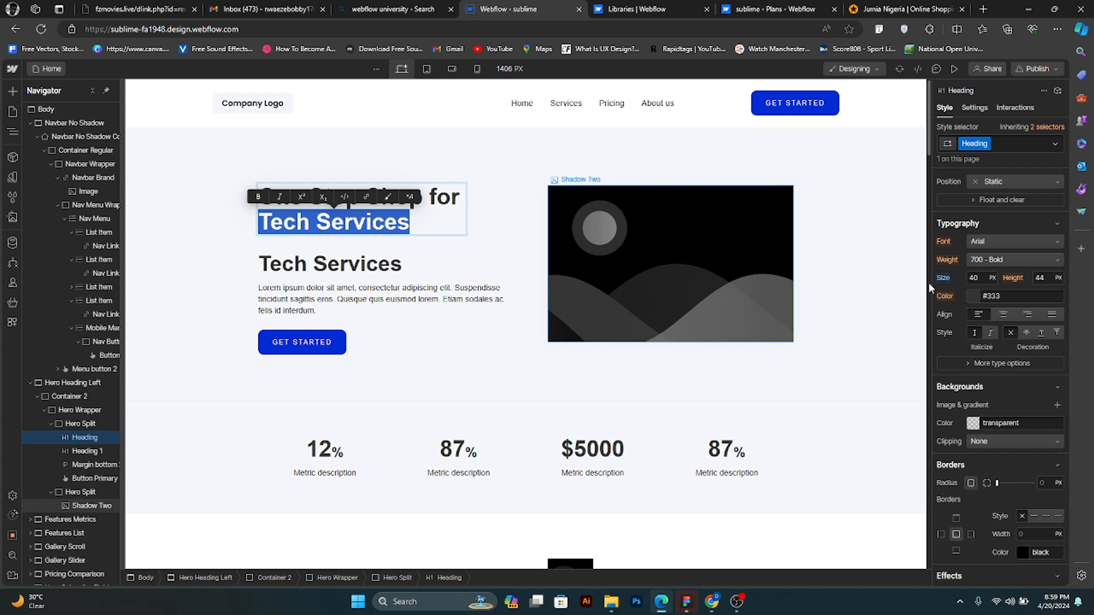
pyautogui.press('Escape')
pyautogui.click(1005, 298)
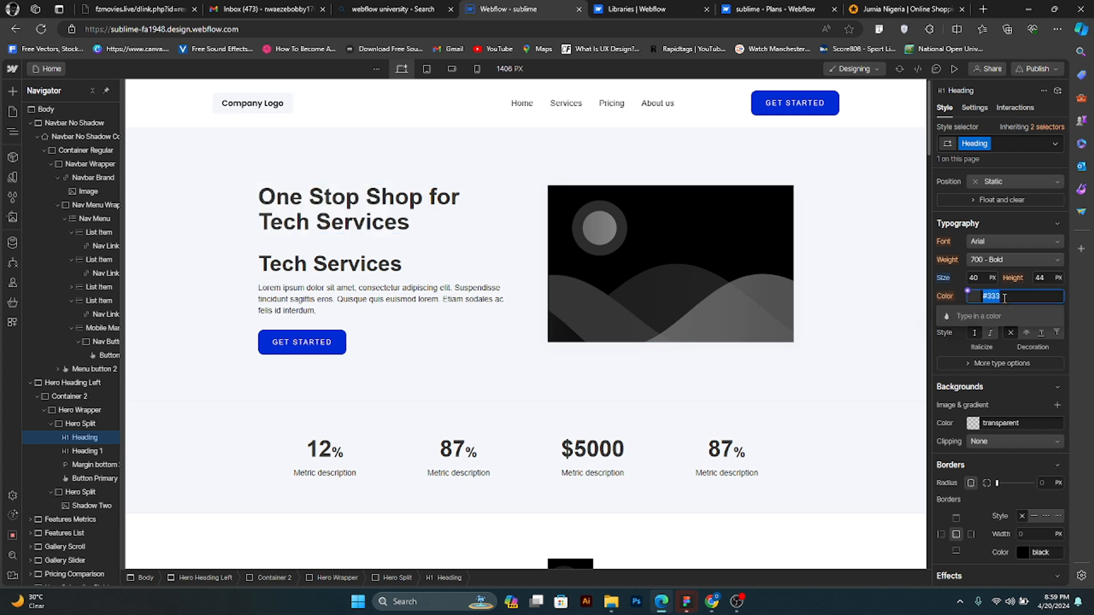
pyautogui.hotkey('ctrl', 'v')
pyautogui.press('Return')
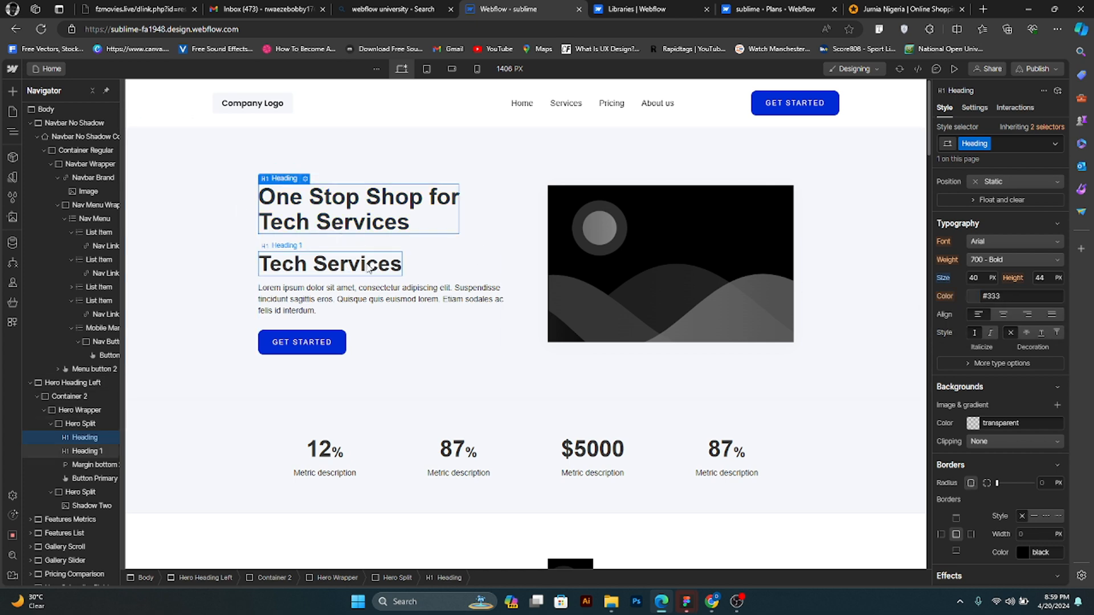
pyautogui.hotkey('ctrl', 'z')
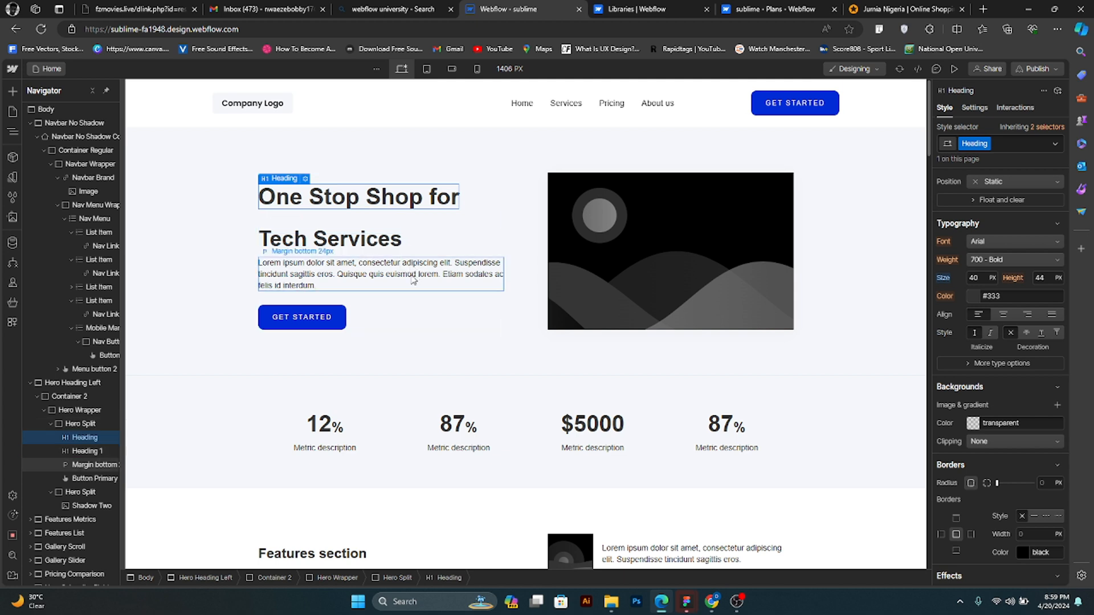
# - Set the text color of the separate "Tech Services" hero heading to #002bd6
pyautogui.doubleClick(367, 240)
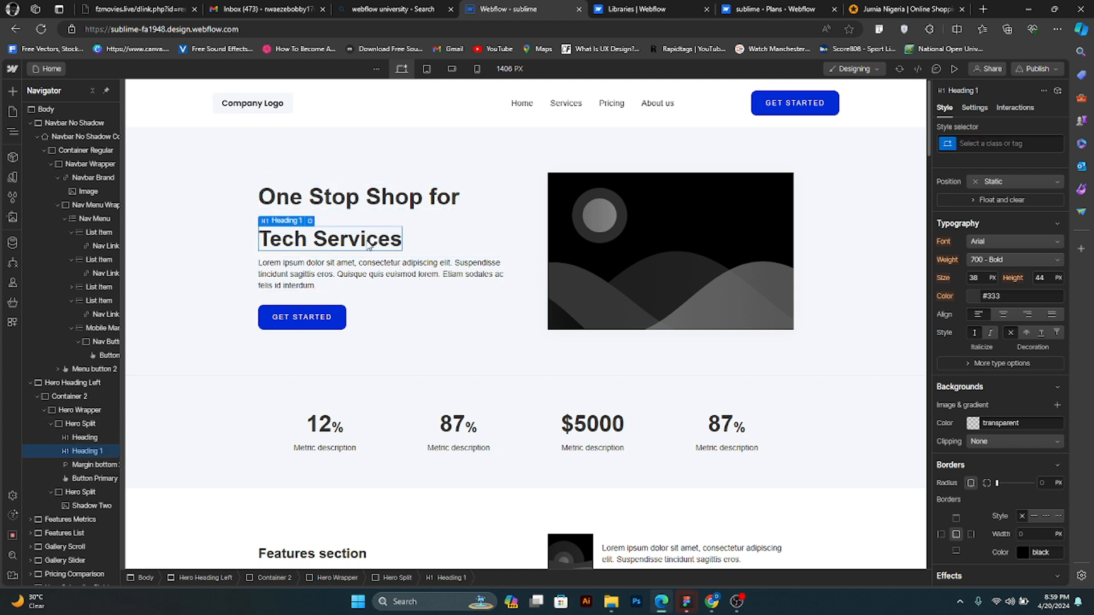
pyautogui.tripleClick(368, 246)
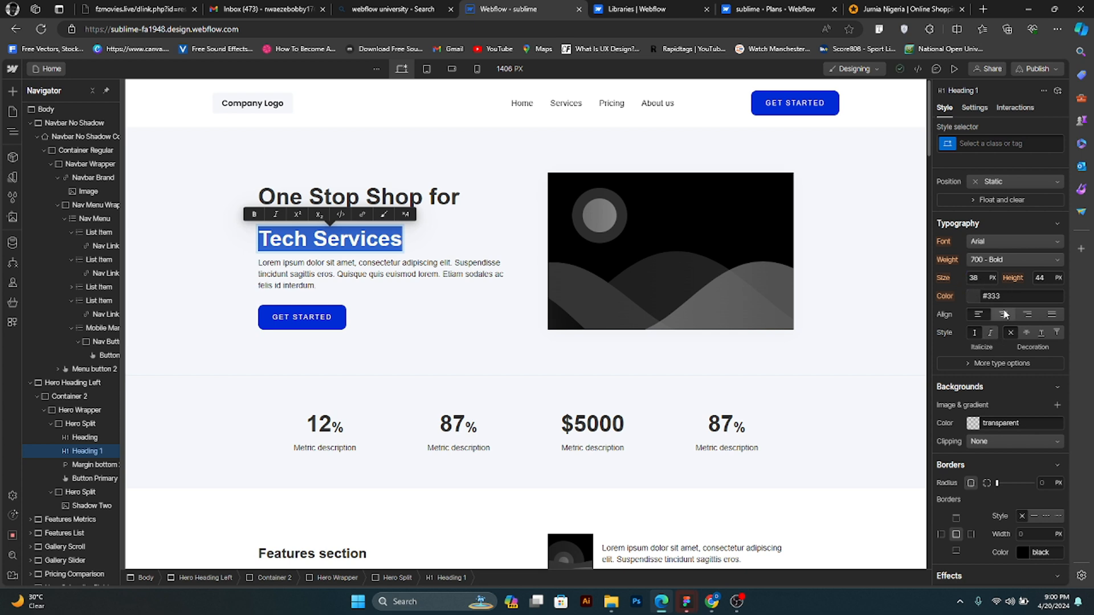
pyautogui.press('Escape')
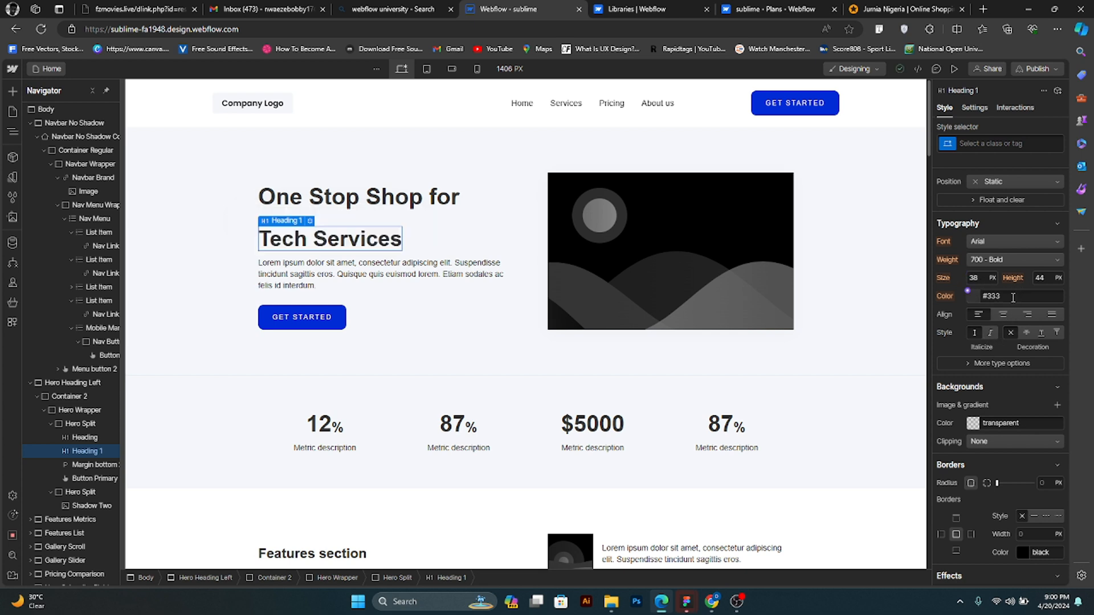
pyautogui.click(1016, 296)
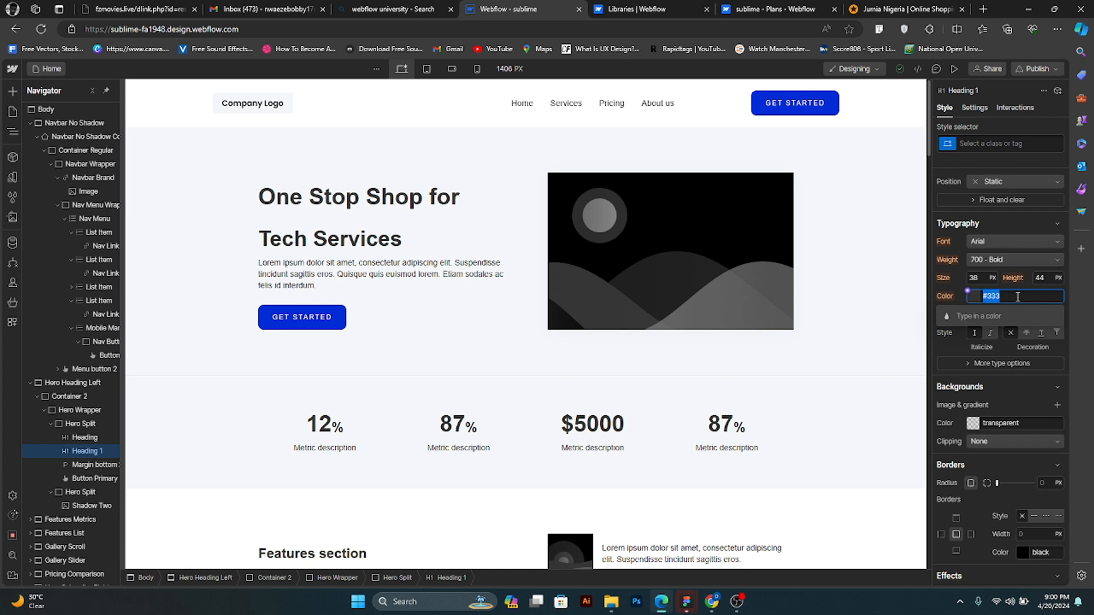
pyautogui.hotkey('ctrl', 'v')
pyautogui.press('Return')
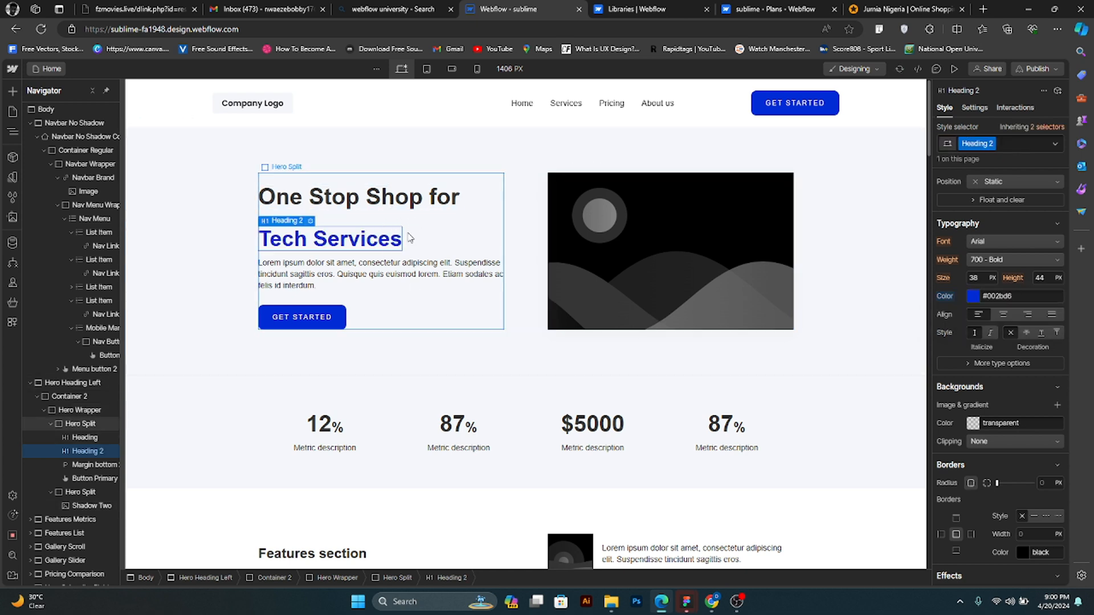
# - Select the placeholder image in the hero section
pyautogui.click(811, 594)
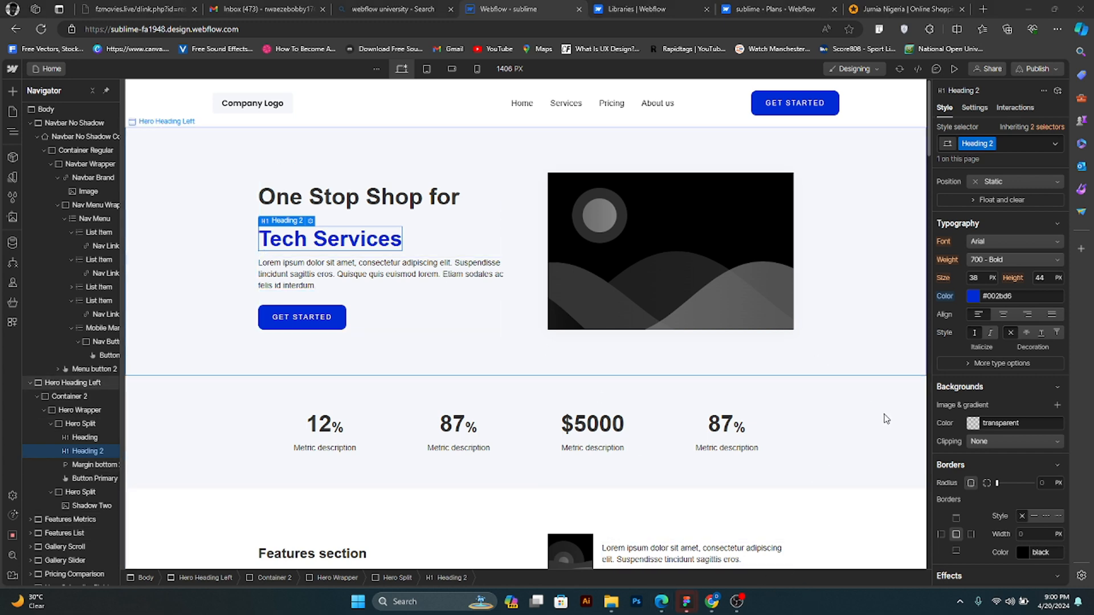
pyautogui.click(677, 275)
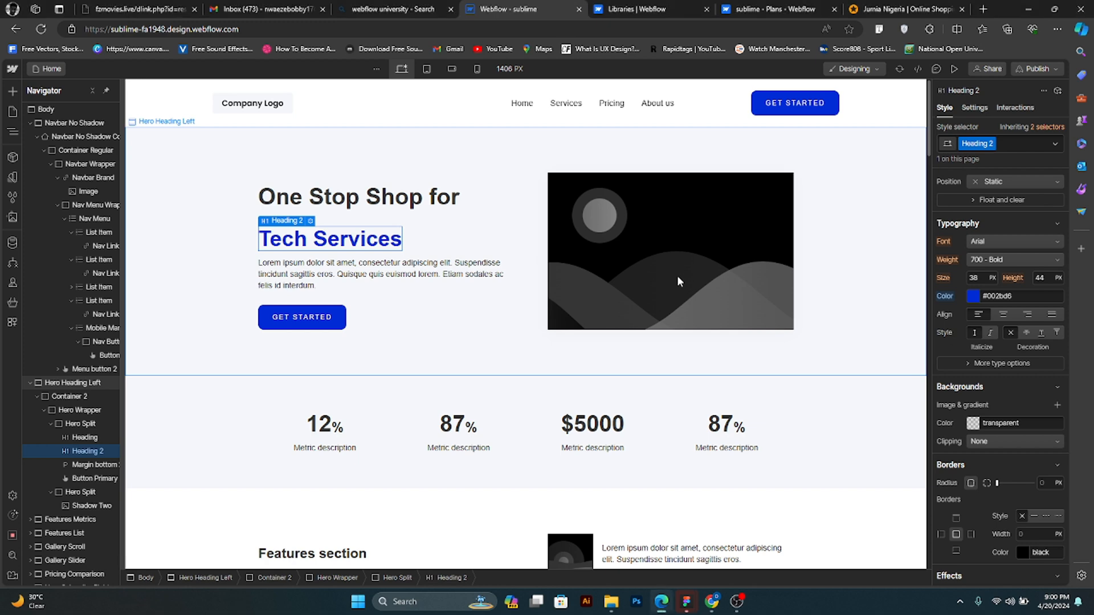
pyautogui.click(676, 272)
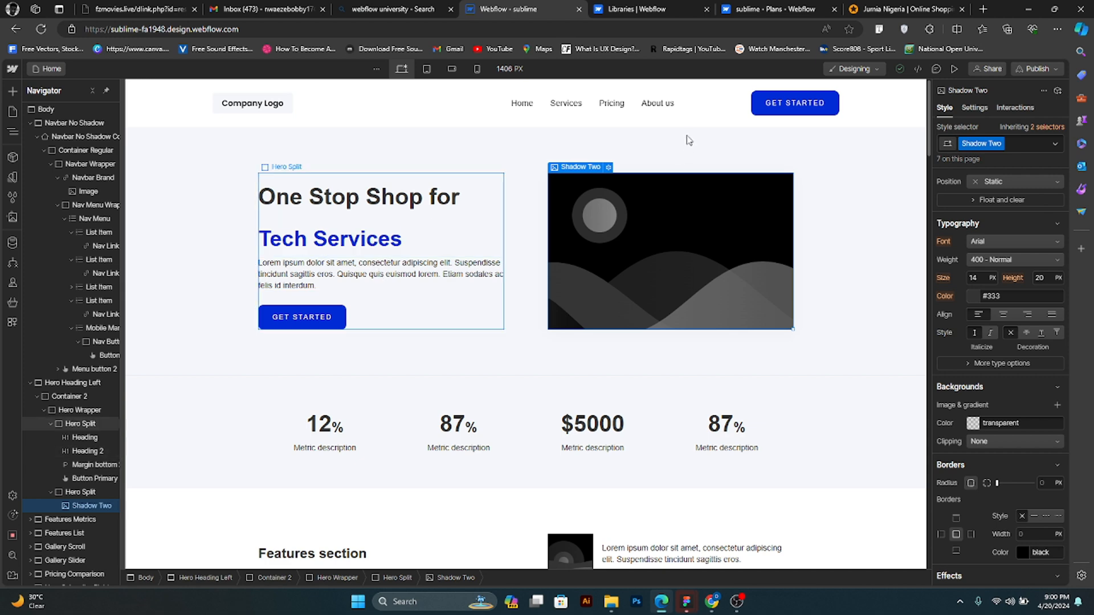
# - Open Pinterest in a new browser tab
pyautogui.click(982, 10)
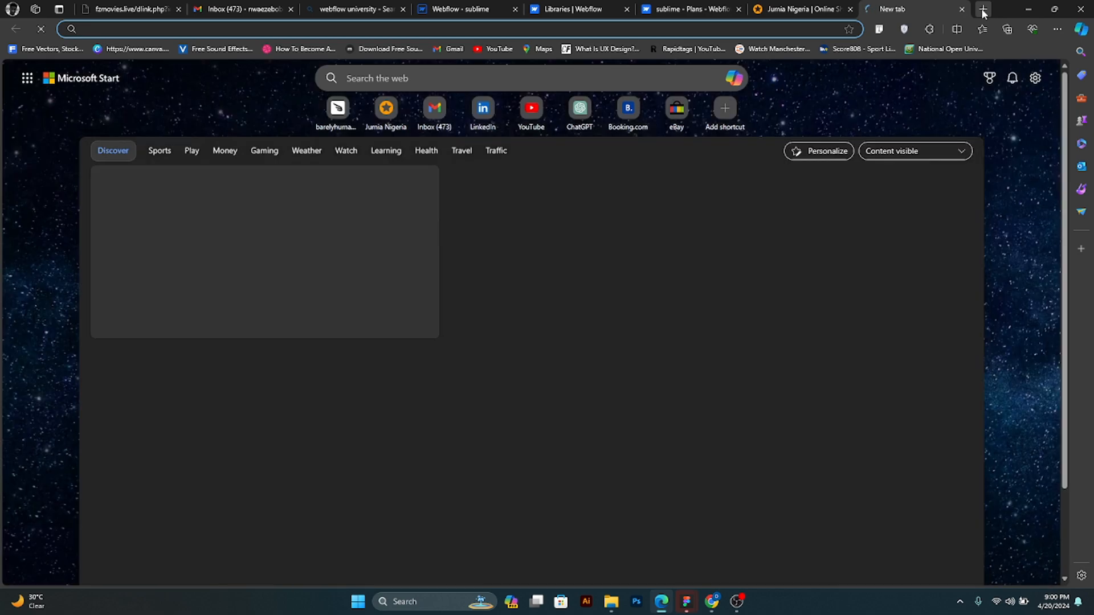
pyautogui.write('pintere')
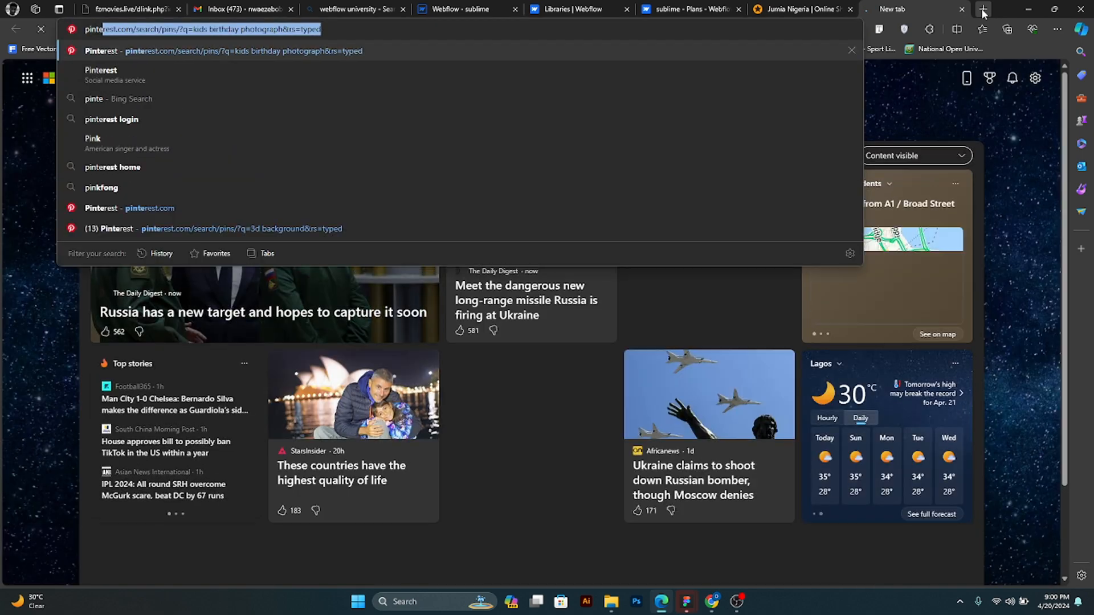
pyautogui.write('st')
pyautogui.press('Return')
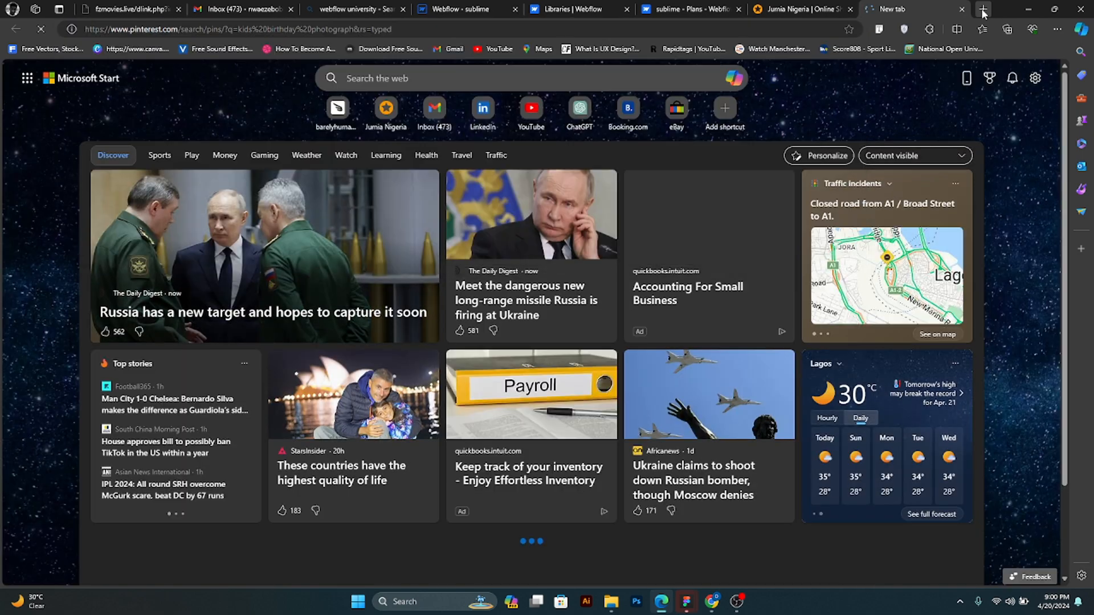
pyautogui.moveTo(711, 601)
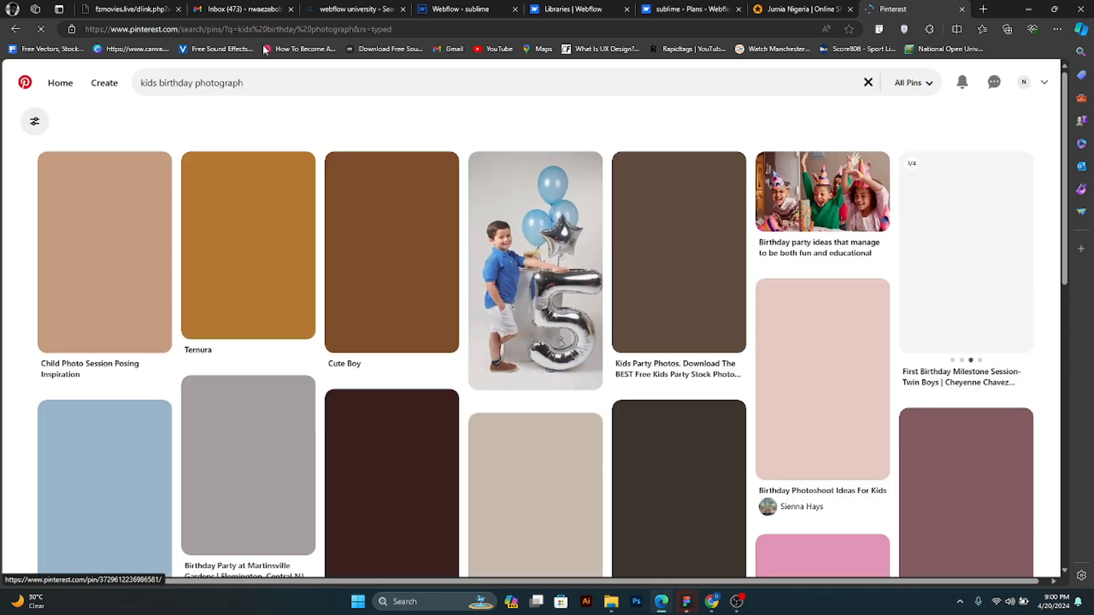
# - Replace the existing Pinterest query and search for "Tech Agency image"
pyautogui.moveTo(262, 85); pyautogui.dragTo(106, 87)
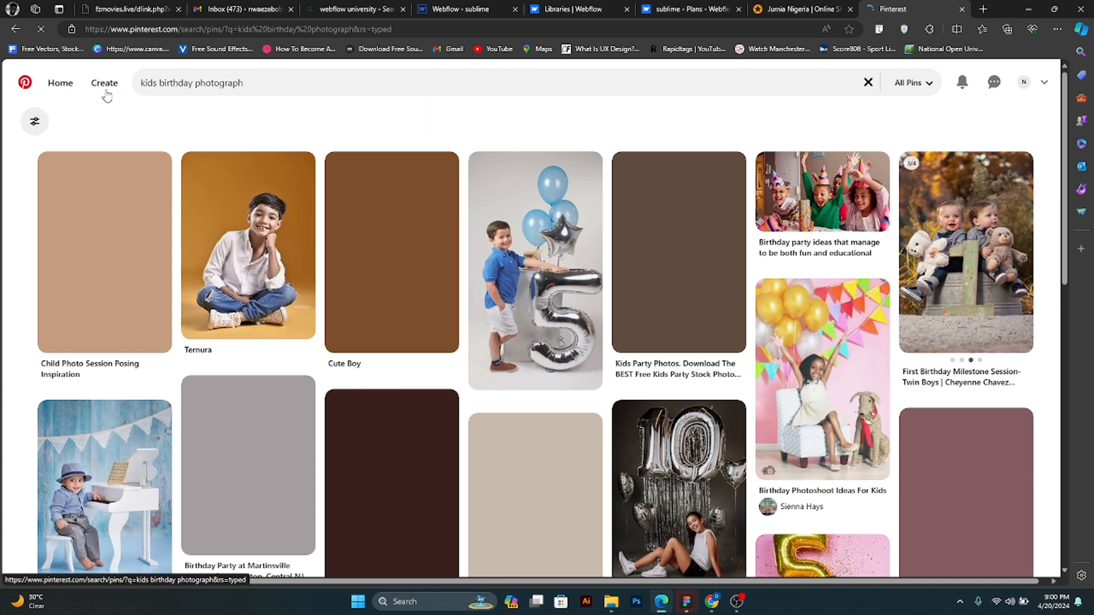
pyautogui.click(257, 83)
pyautogui.hotkey('ctrl', 'a')
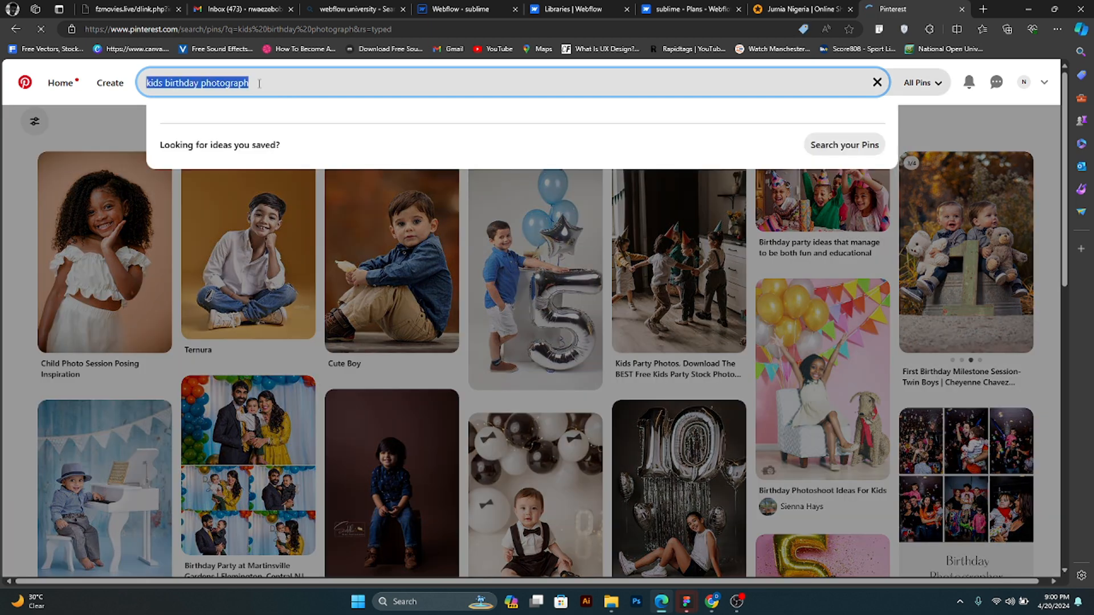
pyautogui.write('Tech ')
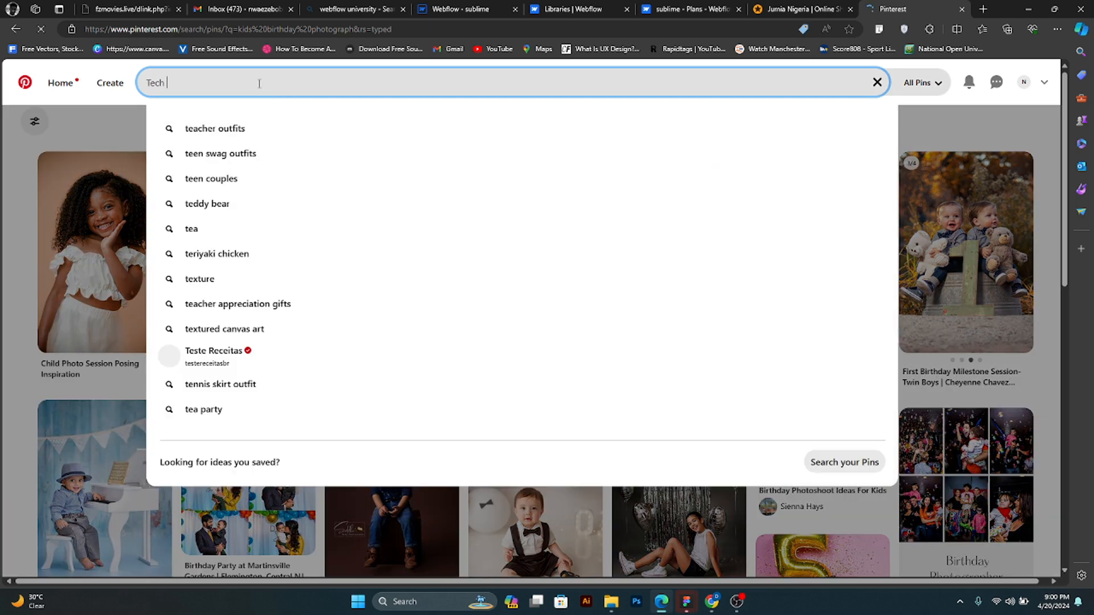
pyautogui.write('Agency image')
pyautogui.press('Return')
# - Replace the Pinterest query and search for "Future tech"
pyautogui.click(197, 83)
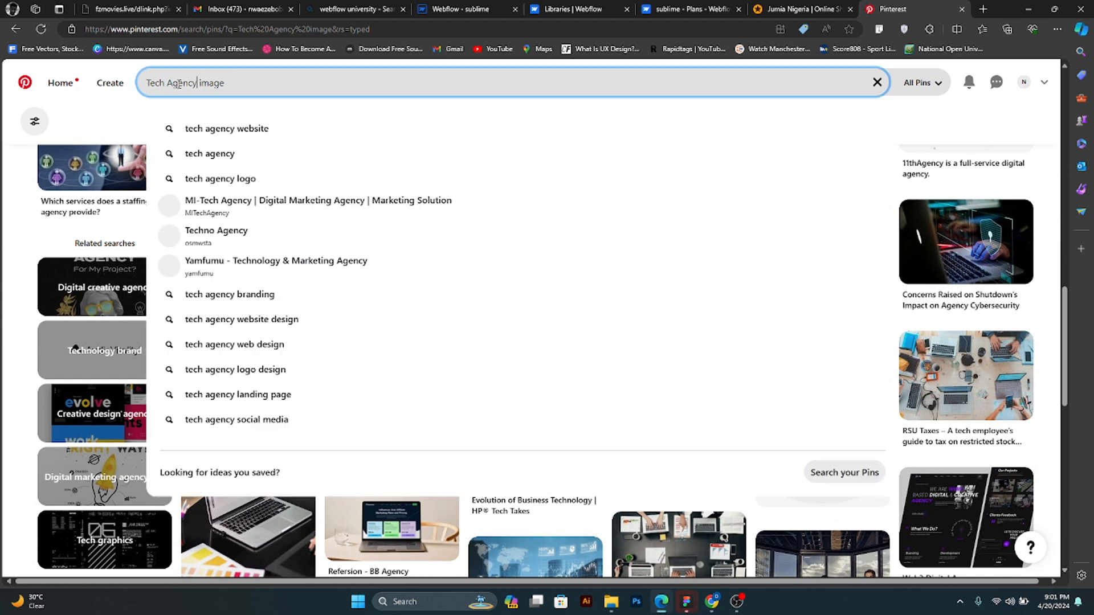
pyautogui.moveTo(198, 82); pyautogui.dragTo(163, 82)
pyautogui.hotkey('ctrl', 'a')
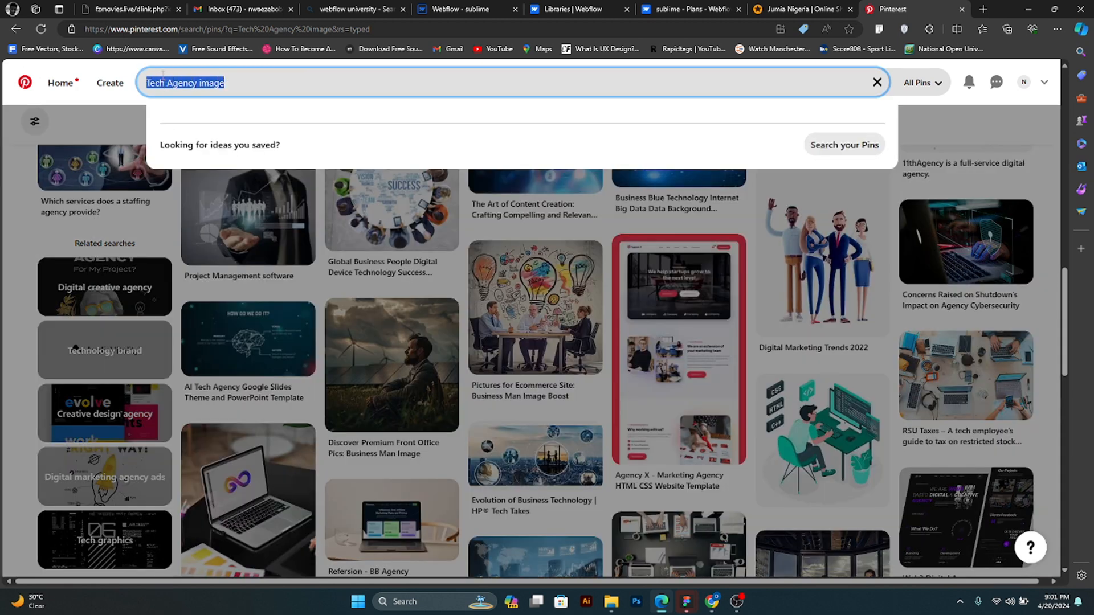
pyautogui.write('Fu')
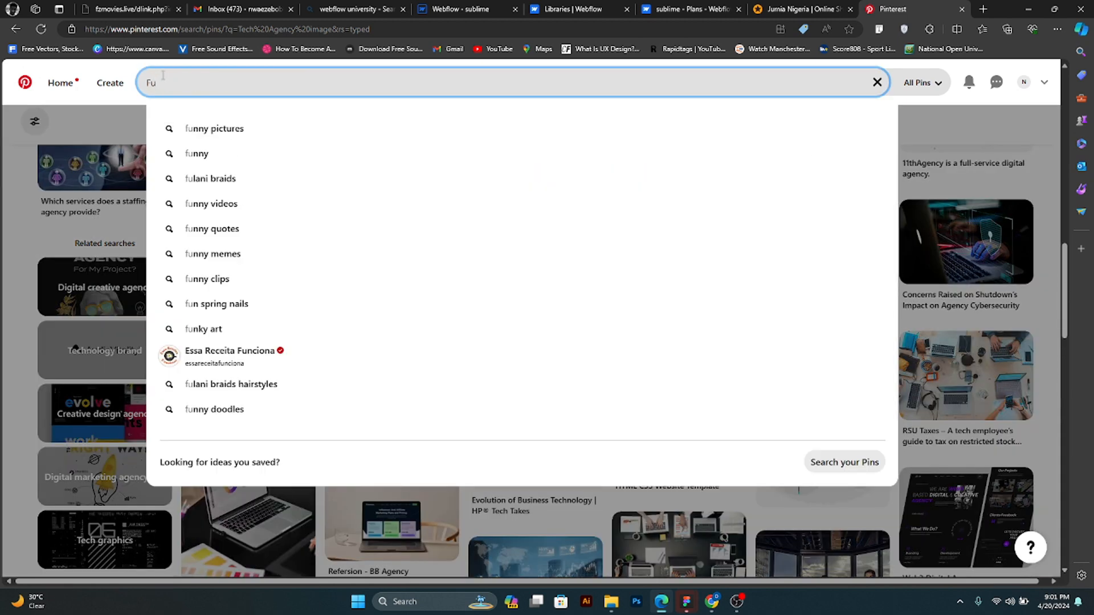
pyautogui.write('ture tech')
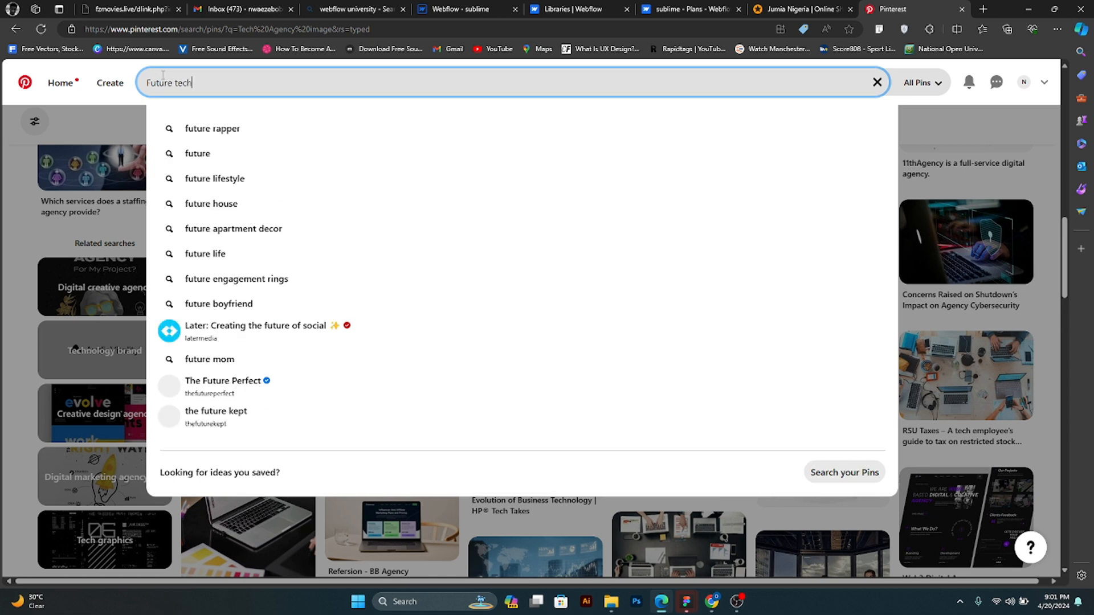
pyautogui.press('Return')
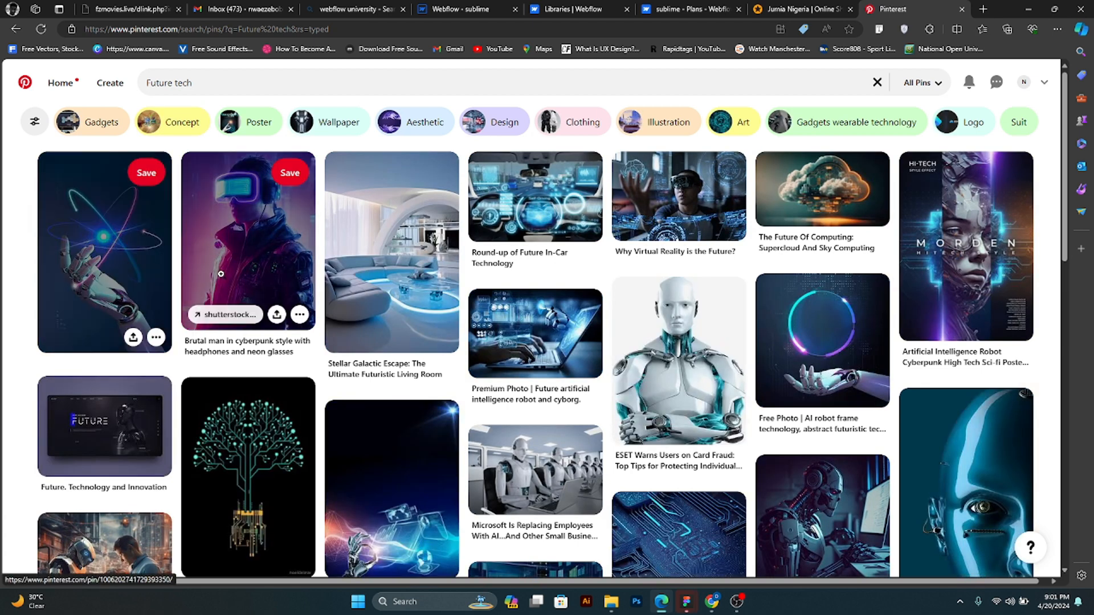
# - Open the pin of the cyberpunk man with neon glasses and browse its related pins for a hero image
pyautogui.click(238, 247)
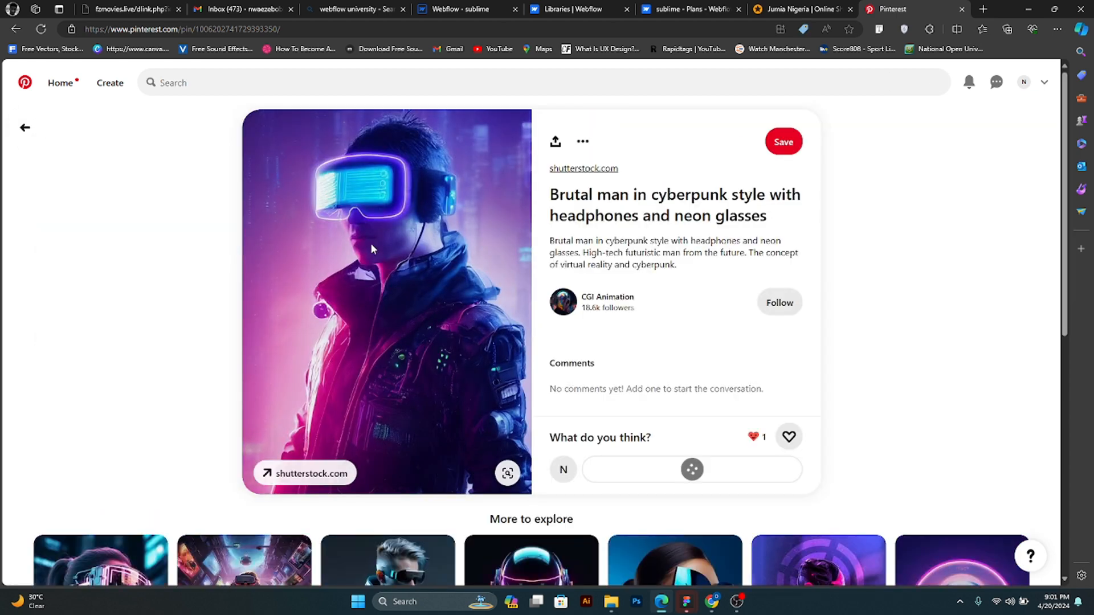
pyautogui.scroll(-4, 371, 262)
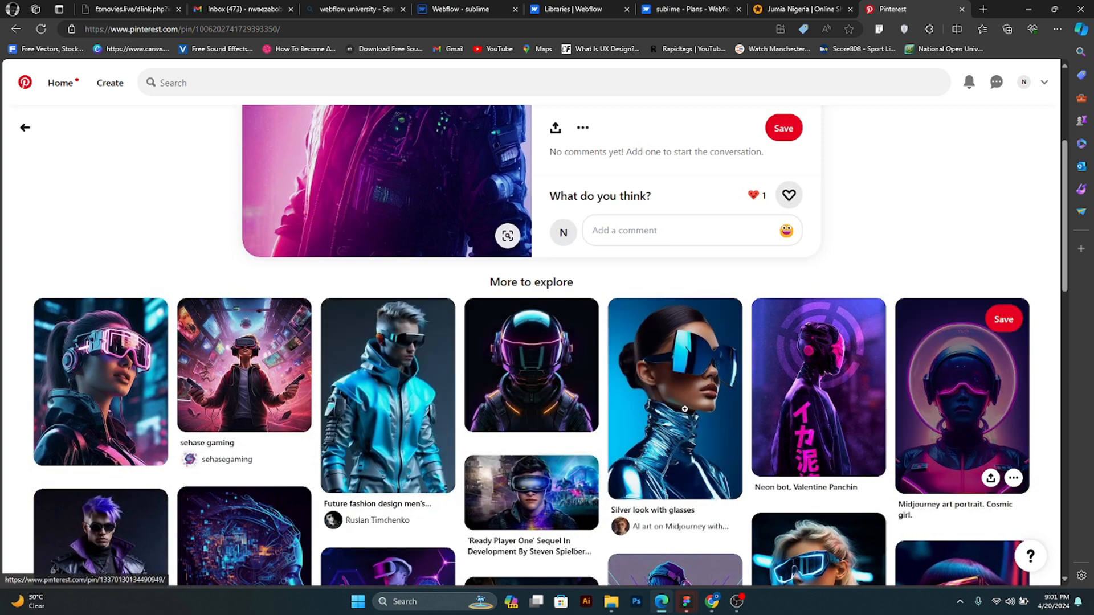
pyautogui.scroll(-4, 685, 408)
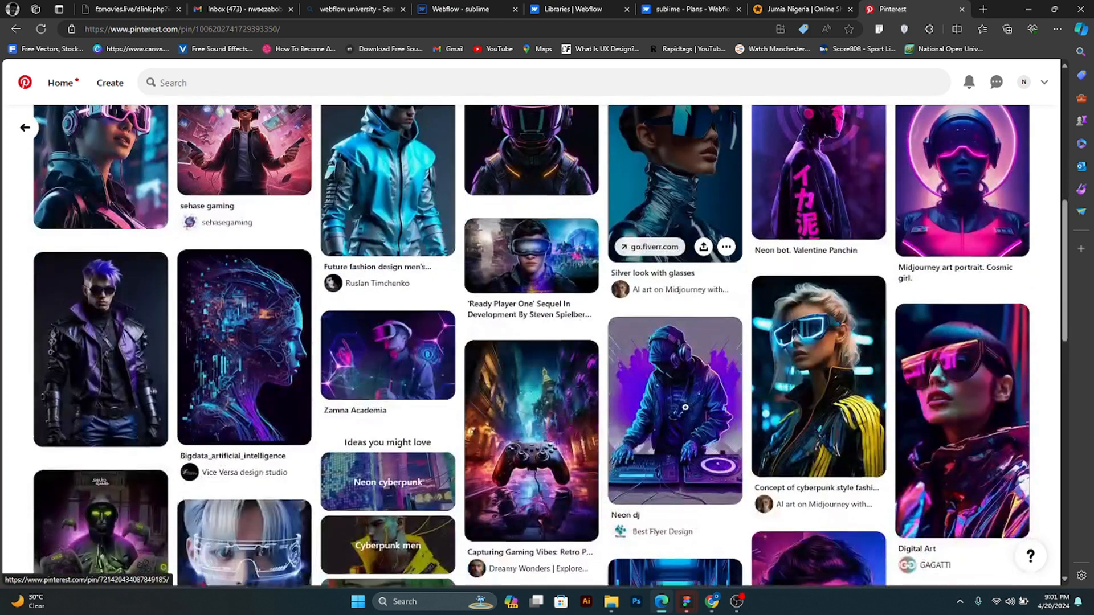
pyautogui.scroll(-5, 685, 408)
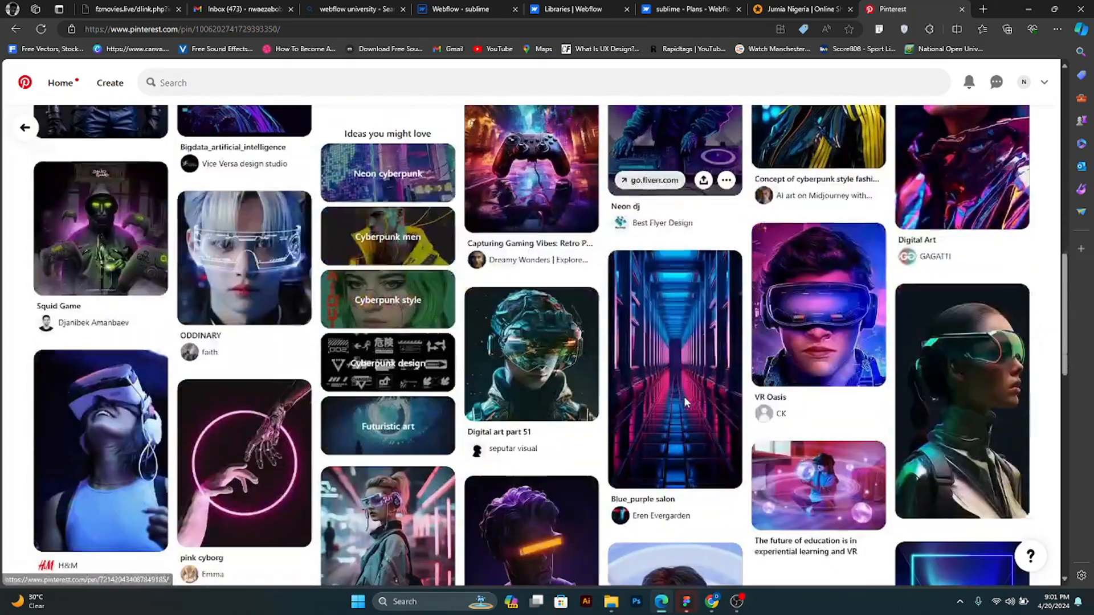
pyautogui.scroll(-5, 685, 402)
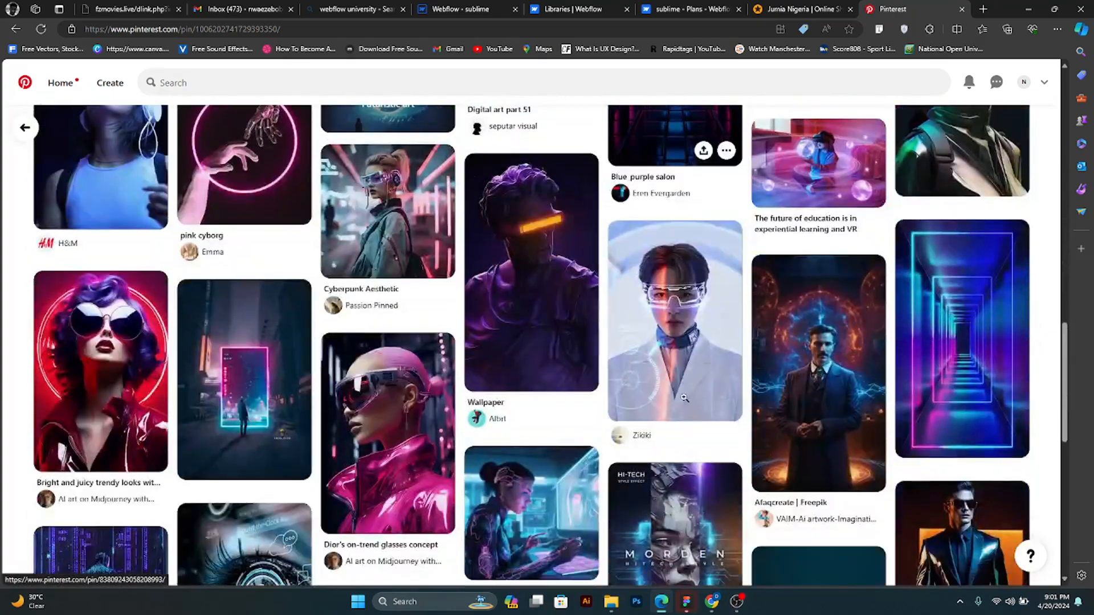
pyautogui.scroll(11, 684, 399)
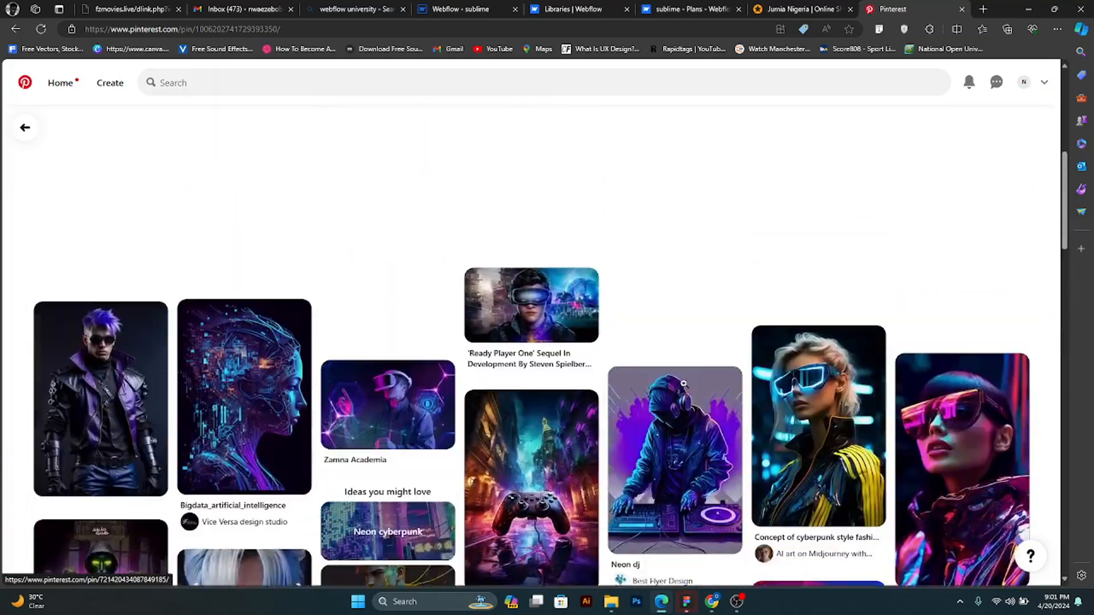
pyautogui.scroll(8, 683, 383)
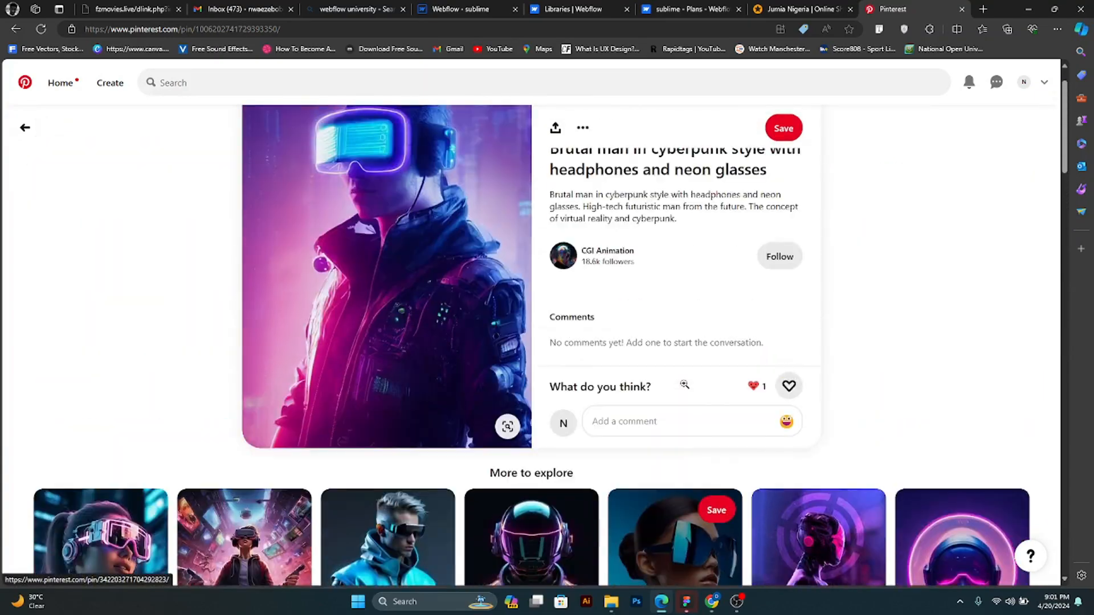
pyautogui.scroll(-5, 683, 385)
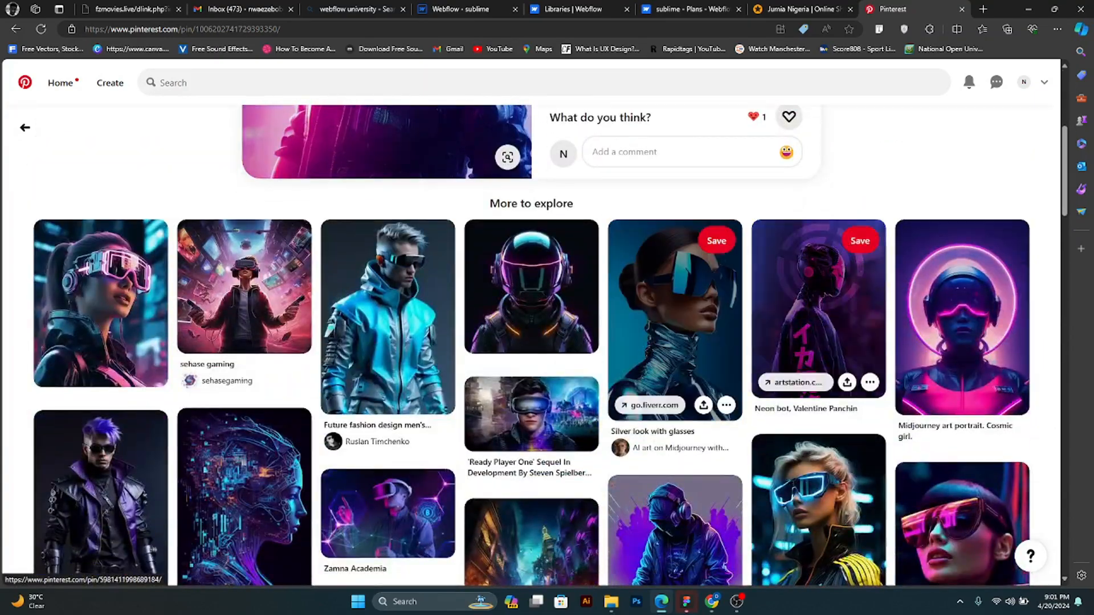
# - Open the "Midjourney art portrait. Cosmic girl." pin and save its image as a JPEG in Documents > Handouts
pyautogui.click(989, 344)
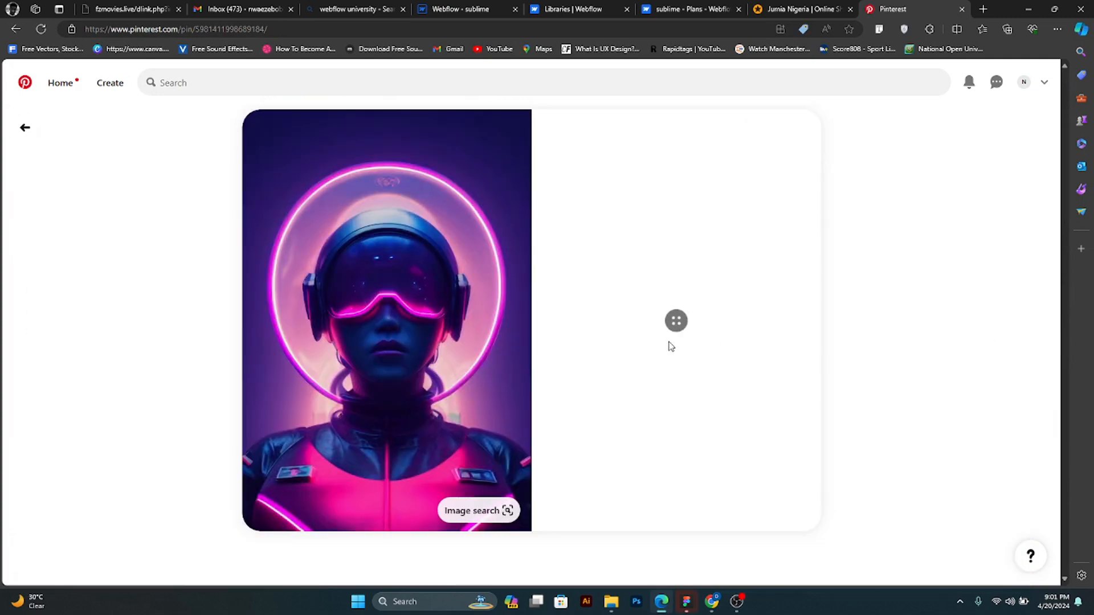
pyautogui.rightClick(465, 253)
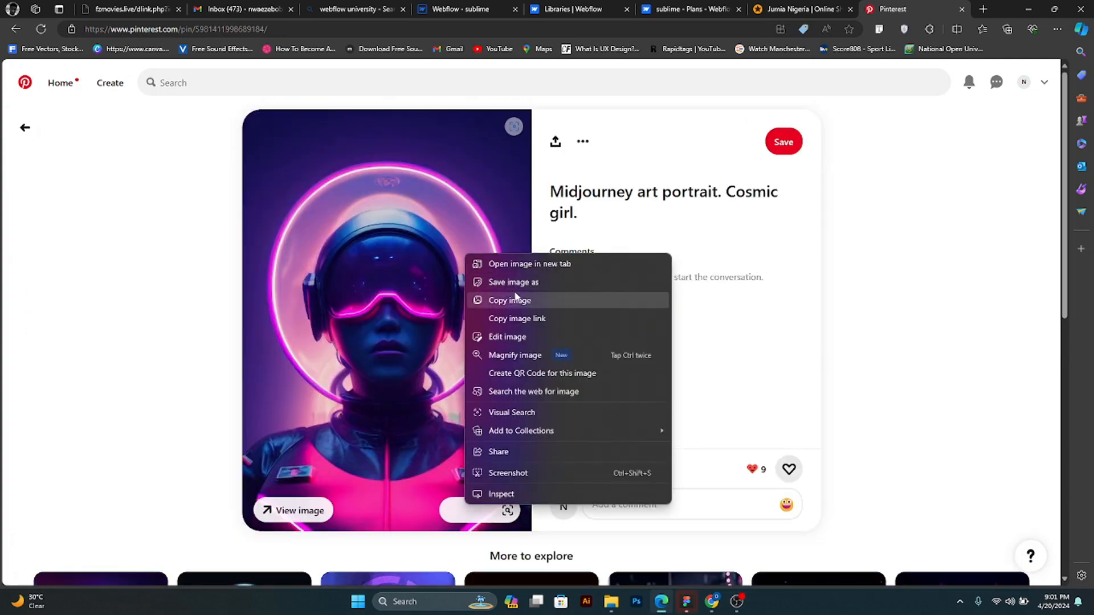
pyautogui.click(538, 285)
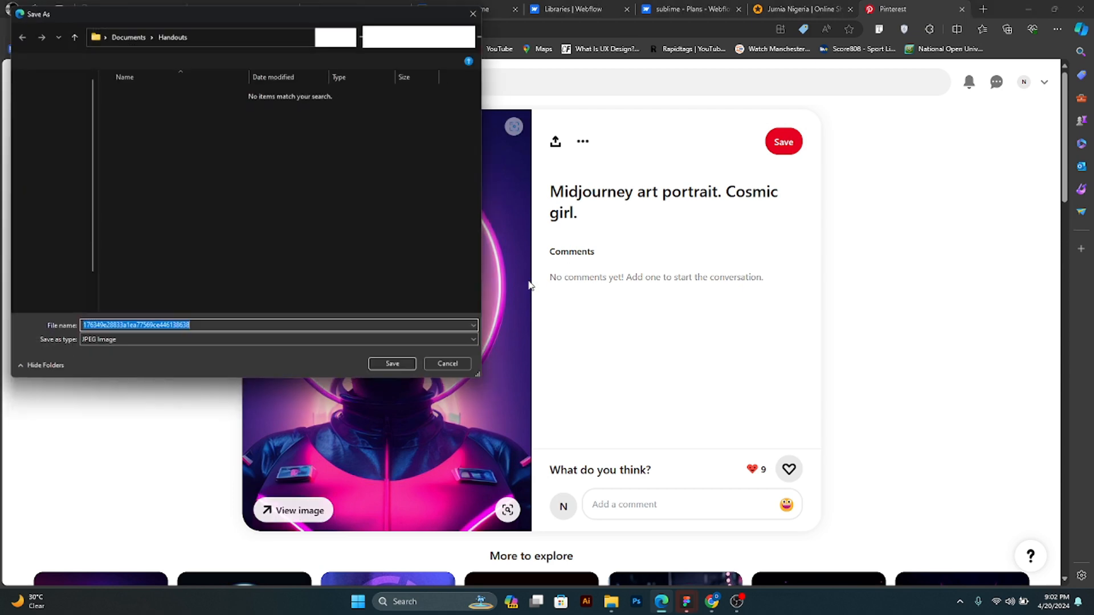
pyautogui.click(397, 370)
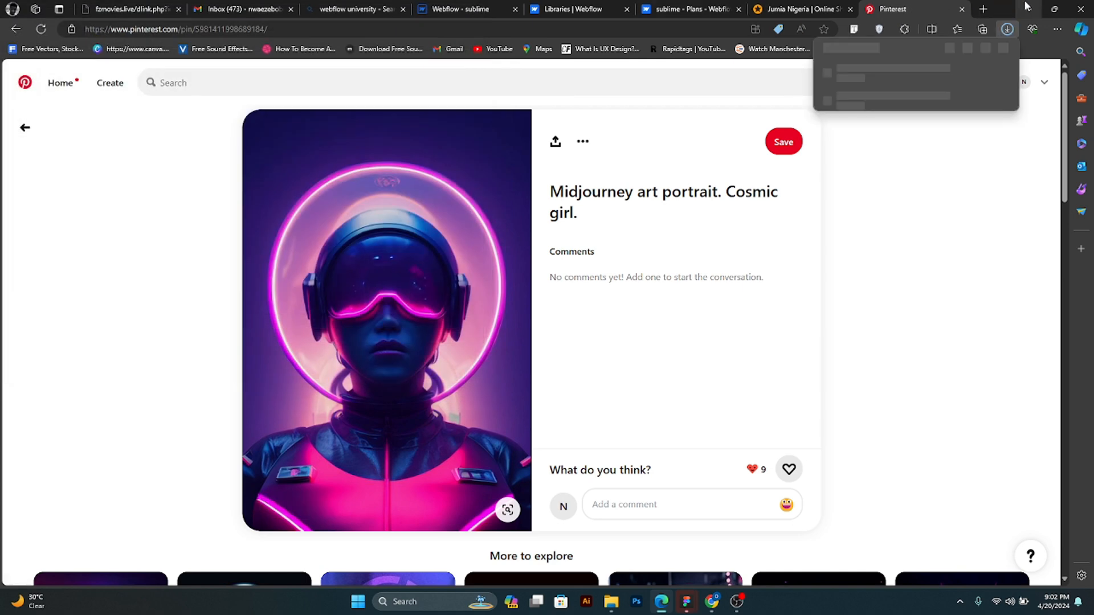
# - Return to the sublime site's home page in the Webflow designer
pyautogui.click(1027, 8)
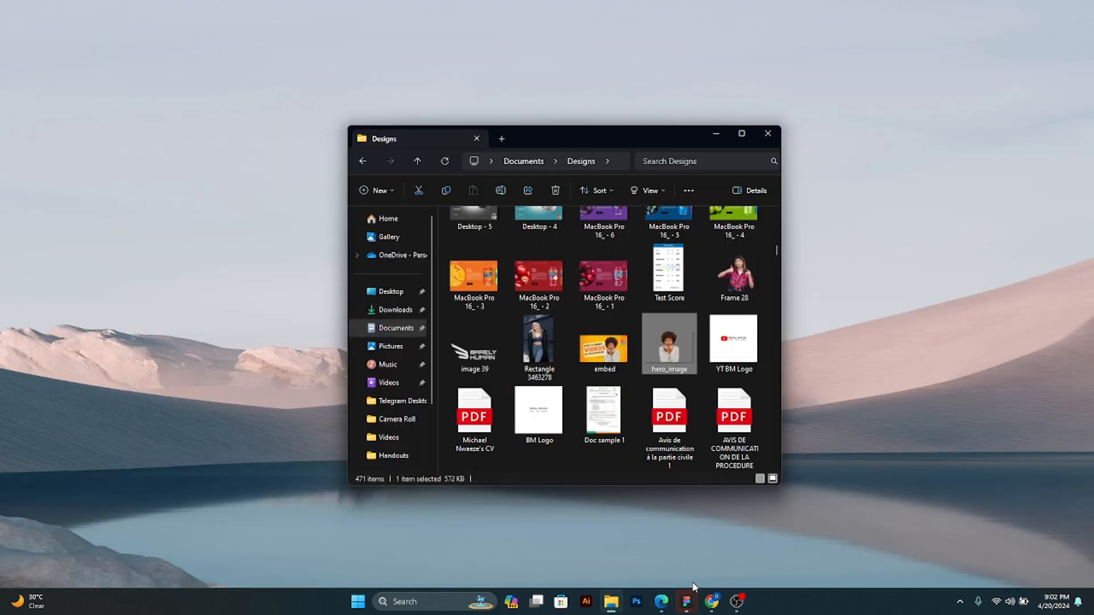
pyautogui.moveTo(663, 607)
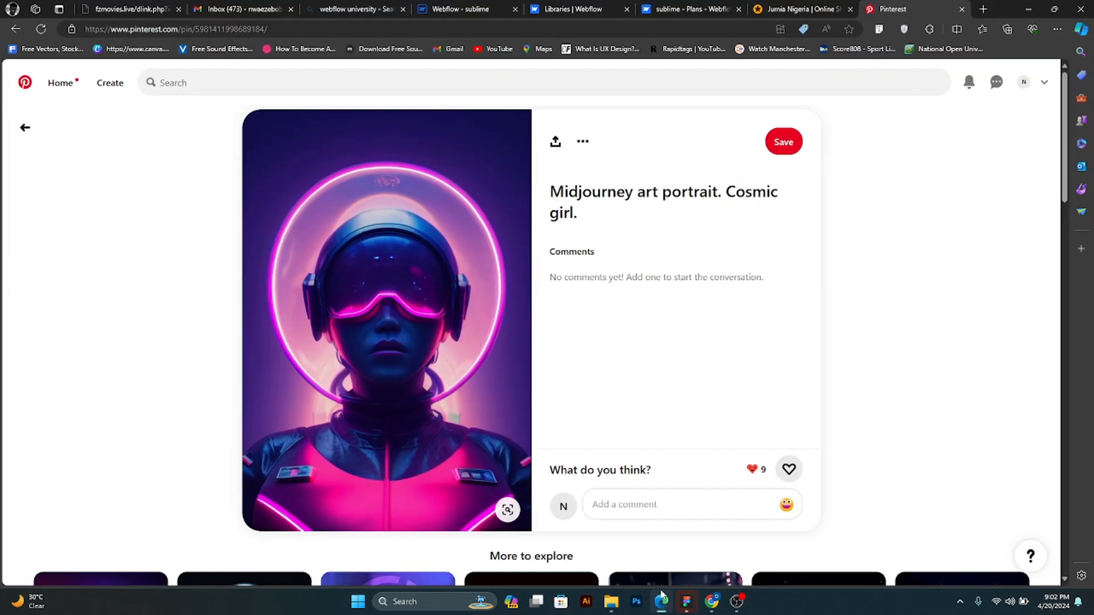
pyautogui.click(670, 8)
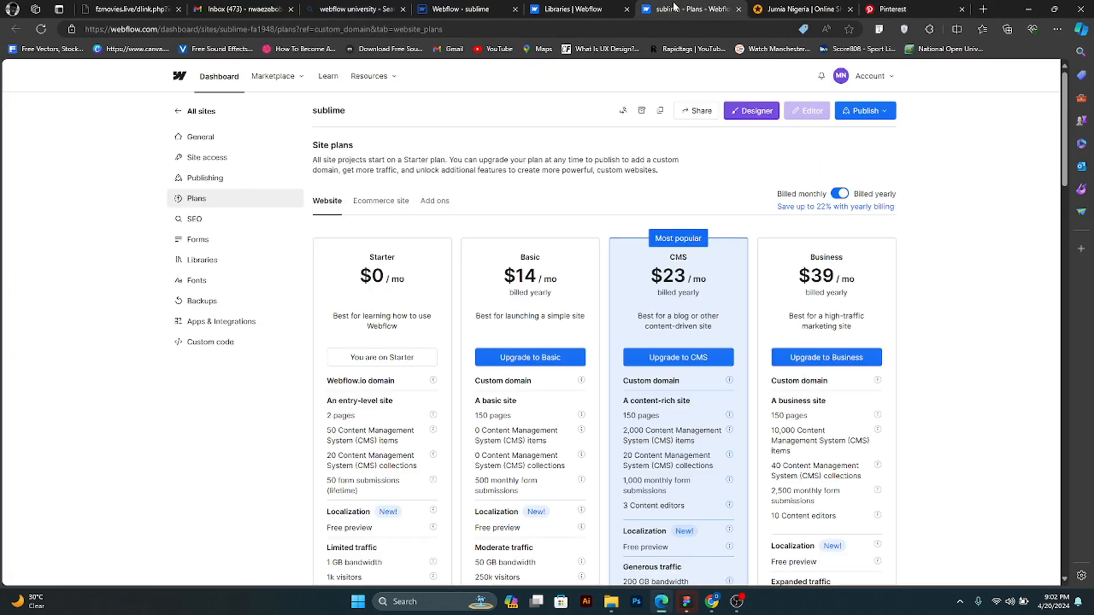
pyautogui.click(464, 10)
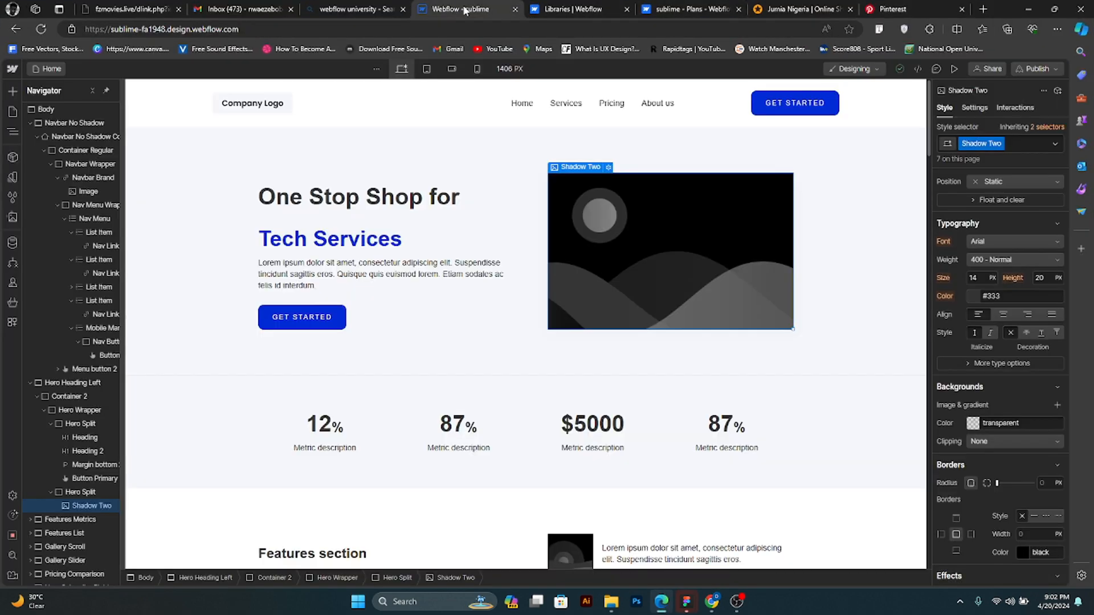
# - In File Explorer, copy the downloaded JPG from Documents > Handouts into the Documents > Designs folder
pyautogui.click(607, 605)
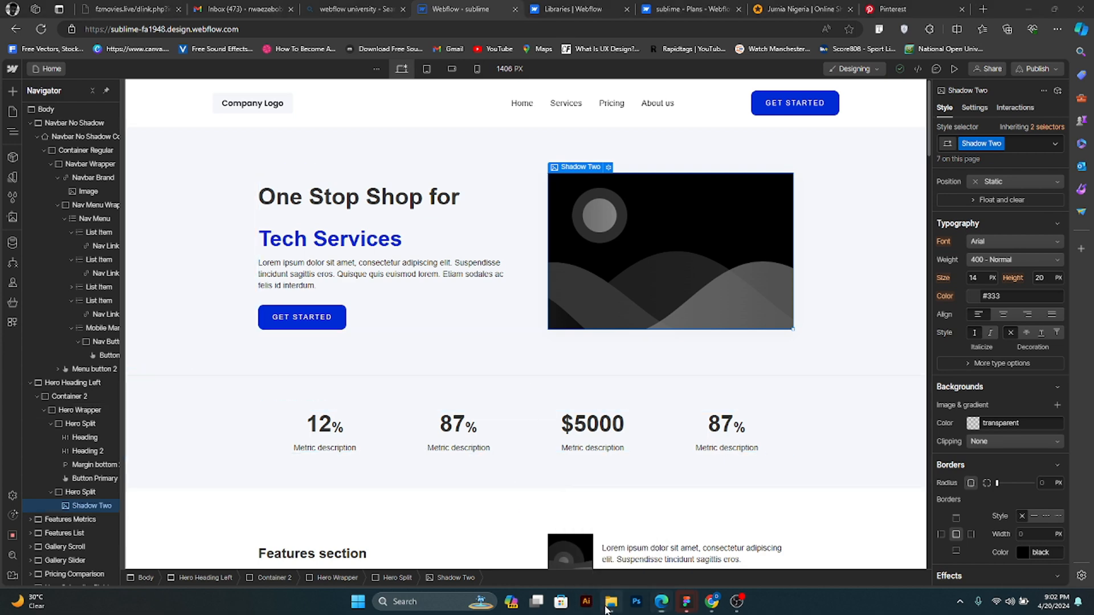
pyautogui.click(397, 312)
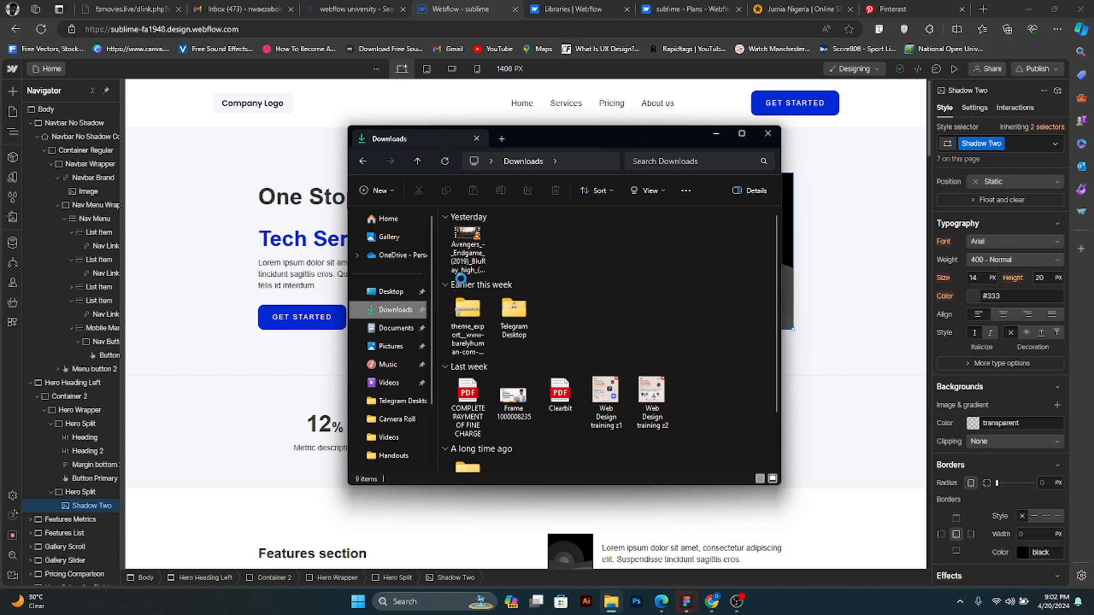
pyautogui.click(399, 329)
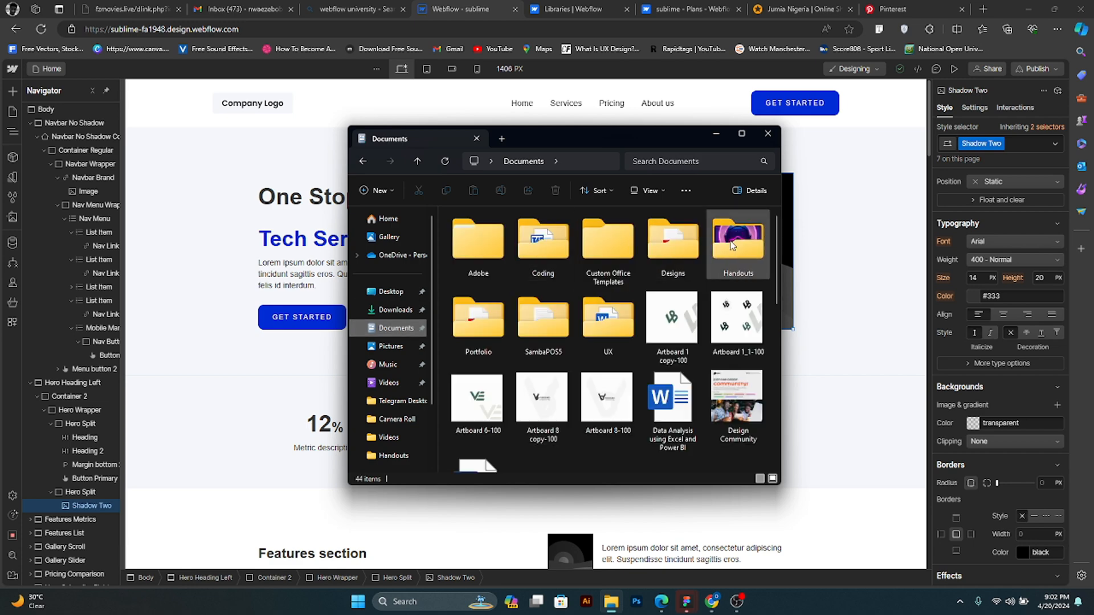
pyautogui.doubleClick(732, 245)
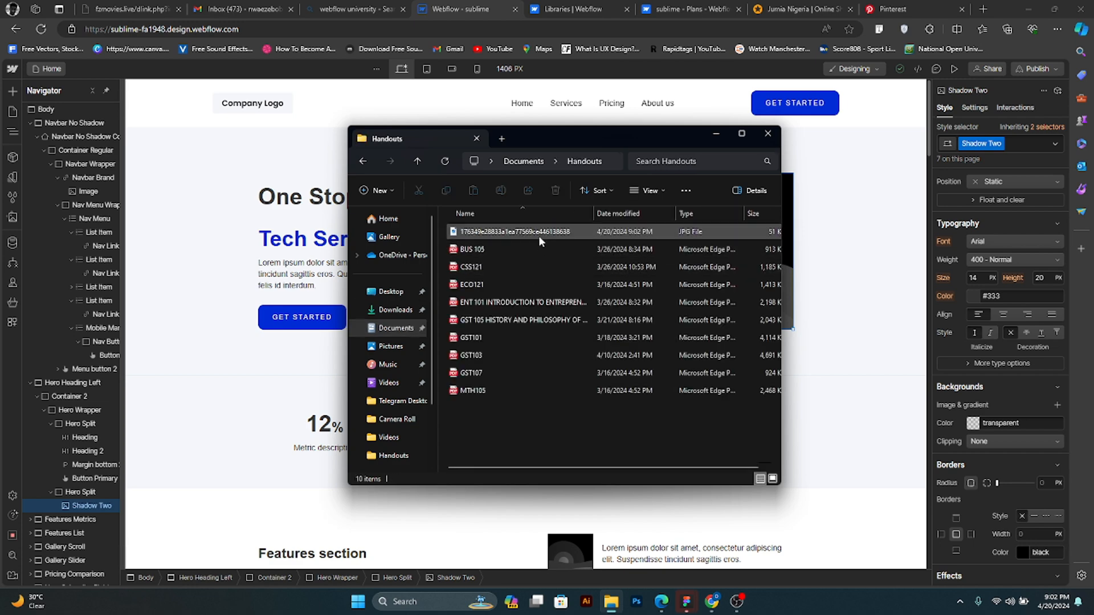
pyautogui.click(539, 237)
pyautogui.hotkey('ctrl', 'c')
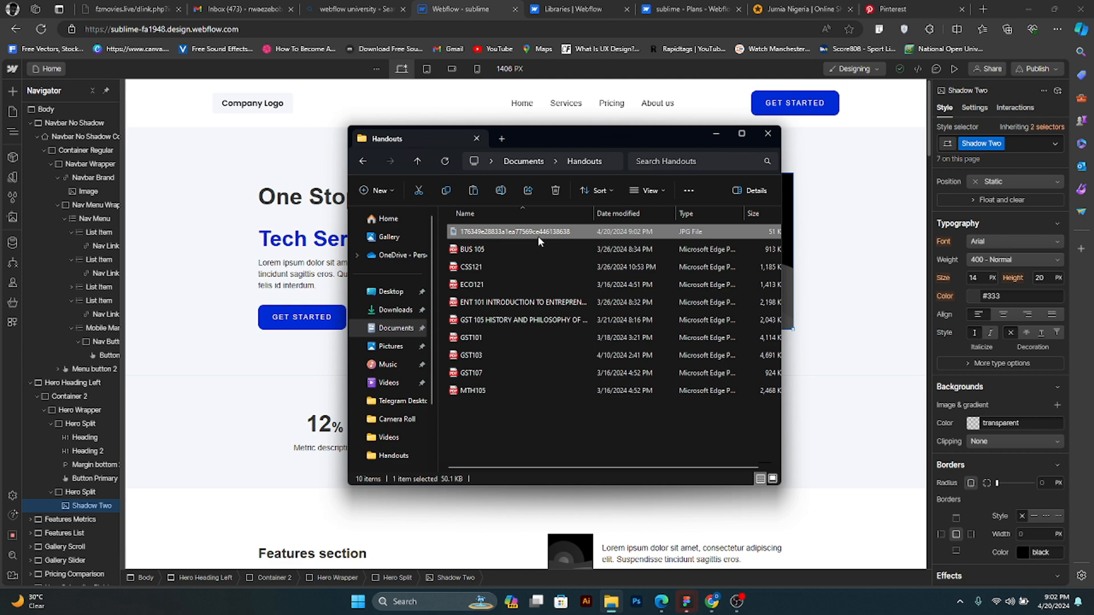
pyautogui.click(396, 332)
pyautogui.doubleClick(664, 259)
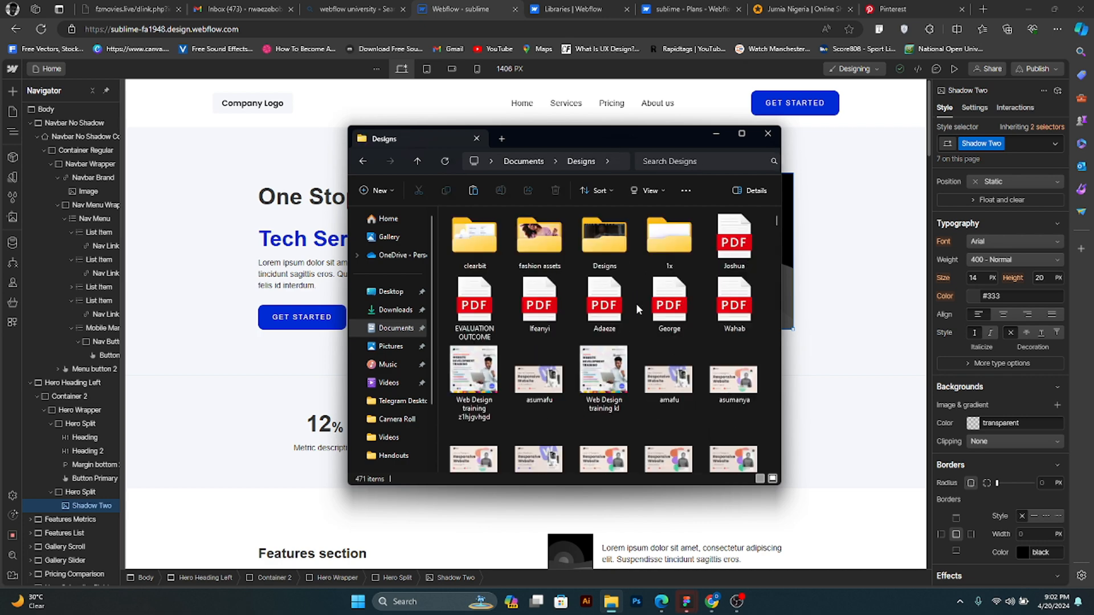
pyautogui.hotkey('ctrl', 'v')
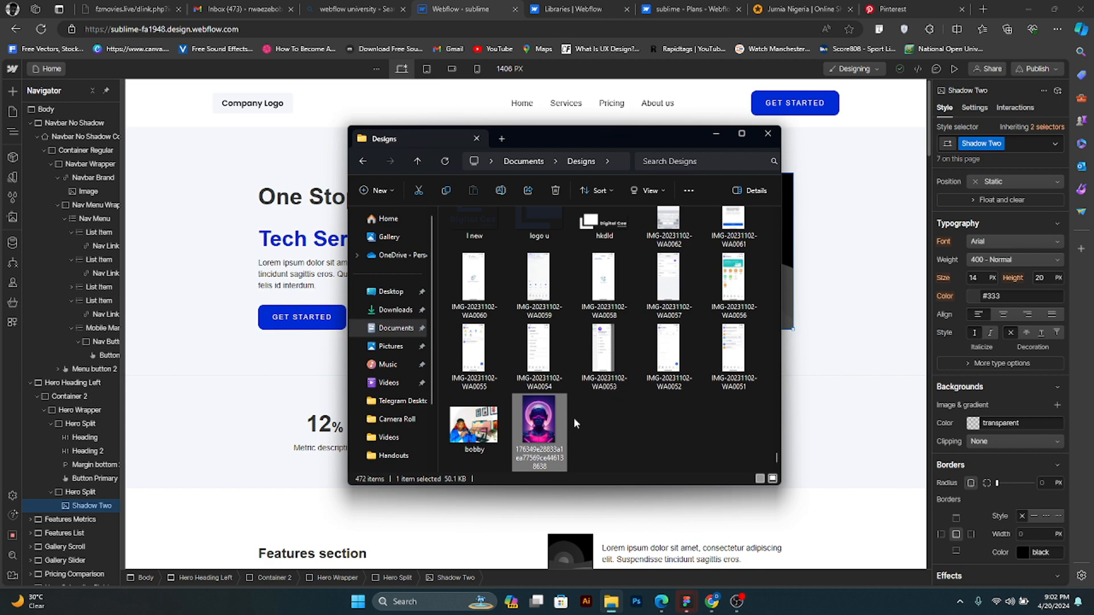
# - Rename the copied image in the Designs folder as hero_image
pyautogui.rightClick(555, 415)
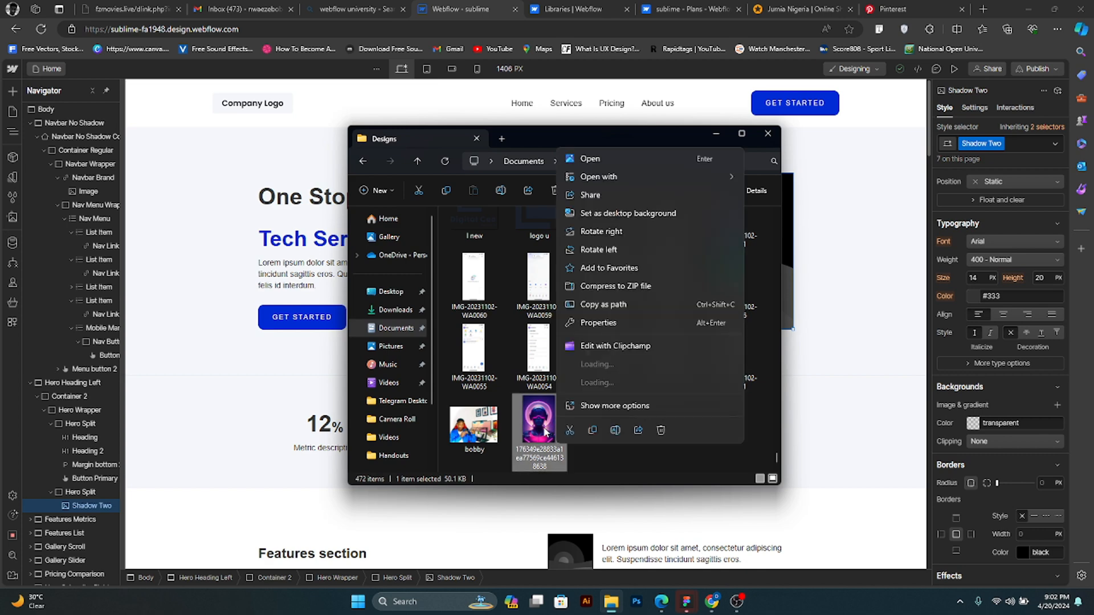
pyautogui.click(608, 406)
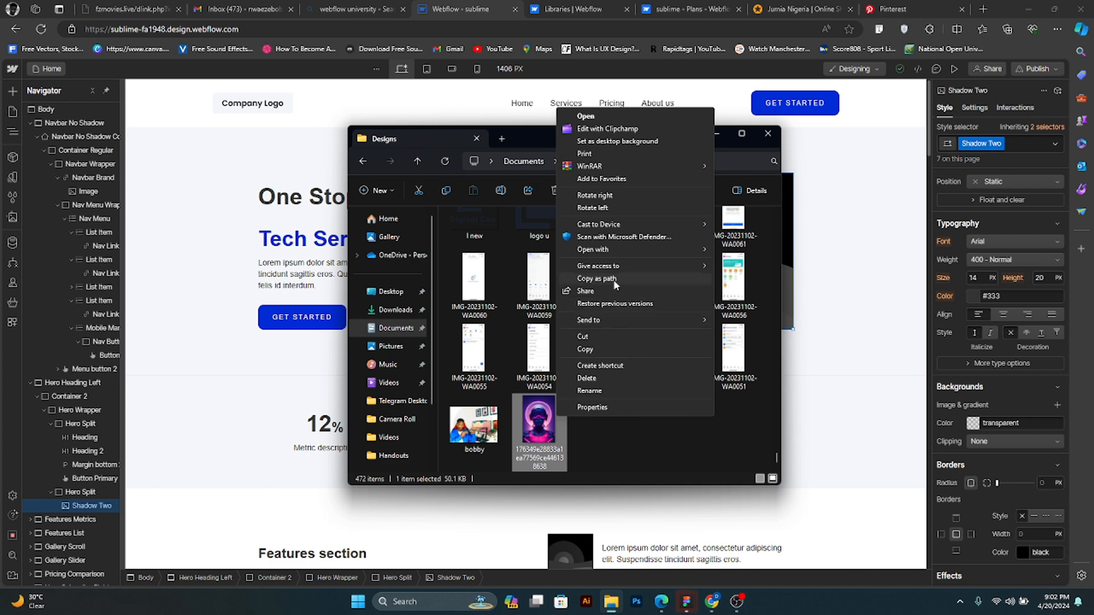
pyautogui.click(613, 389)
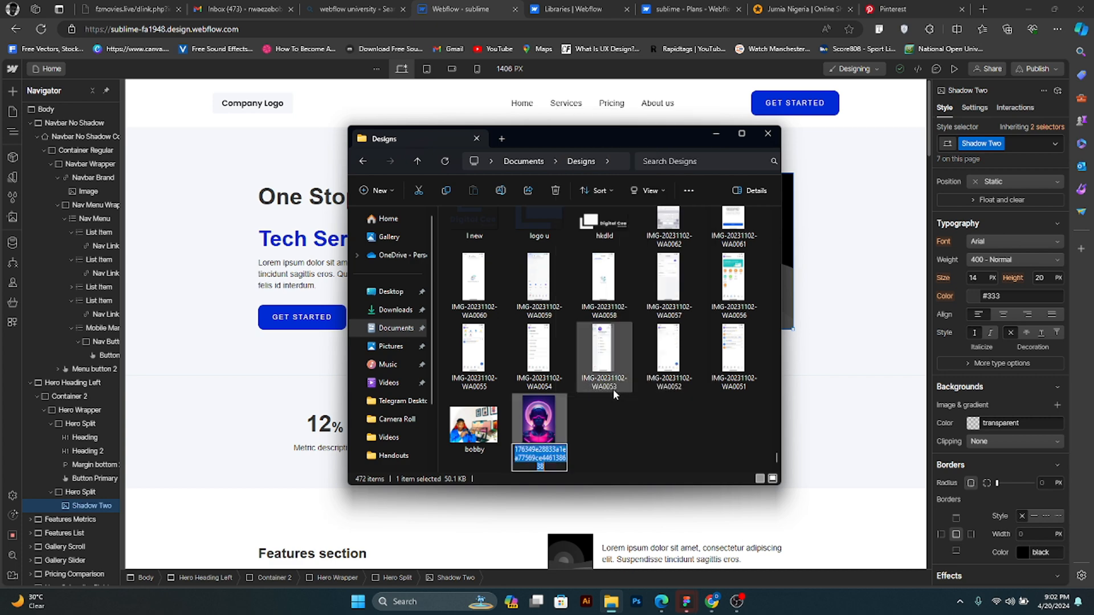
pyautogui.write('hero')
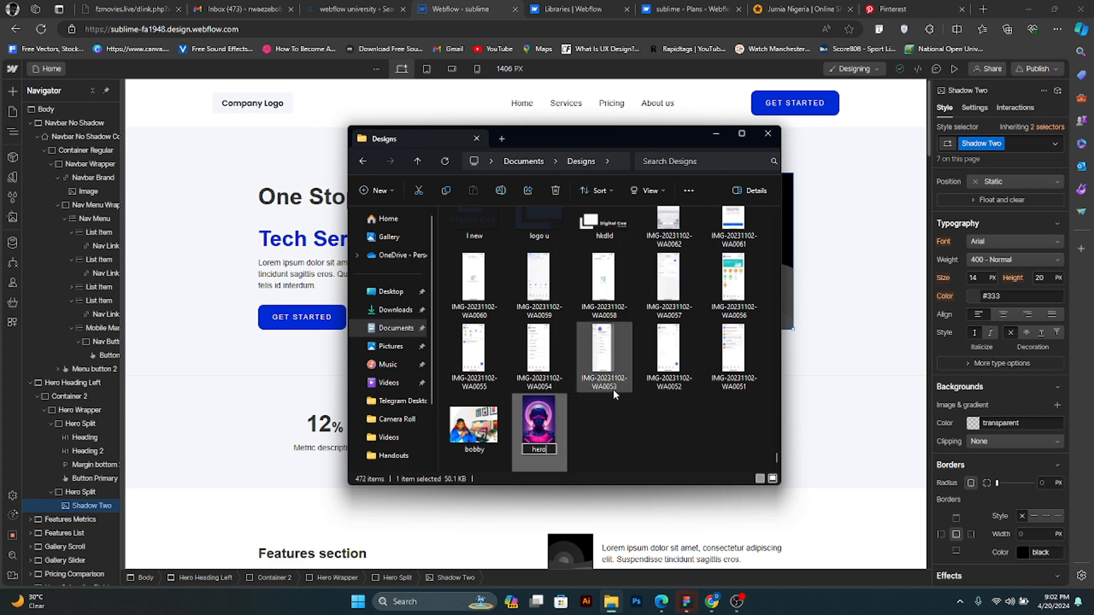
pyautogui.write('_image')
pyautogui.press('Return')
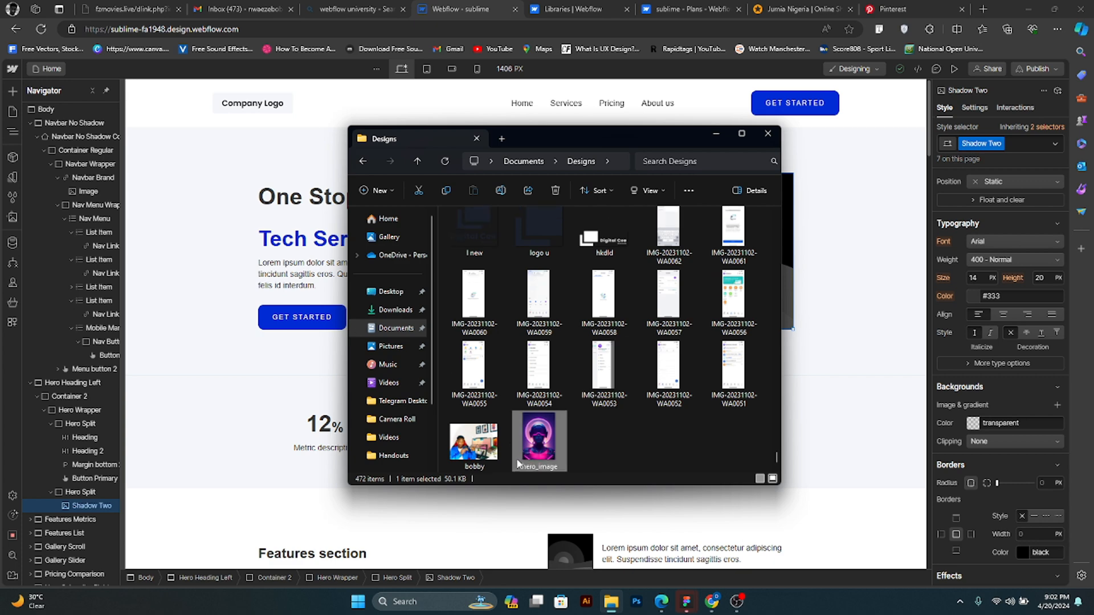
# - Upload hero_image from the Designs folder into the site's assets
pyautogui.click(12, 218)
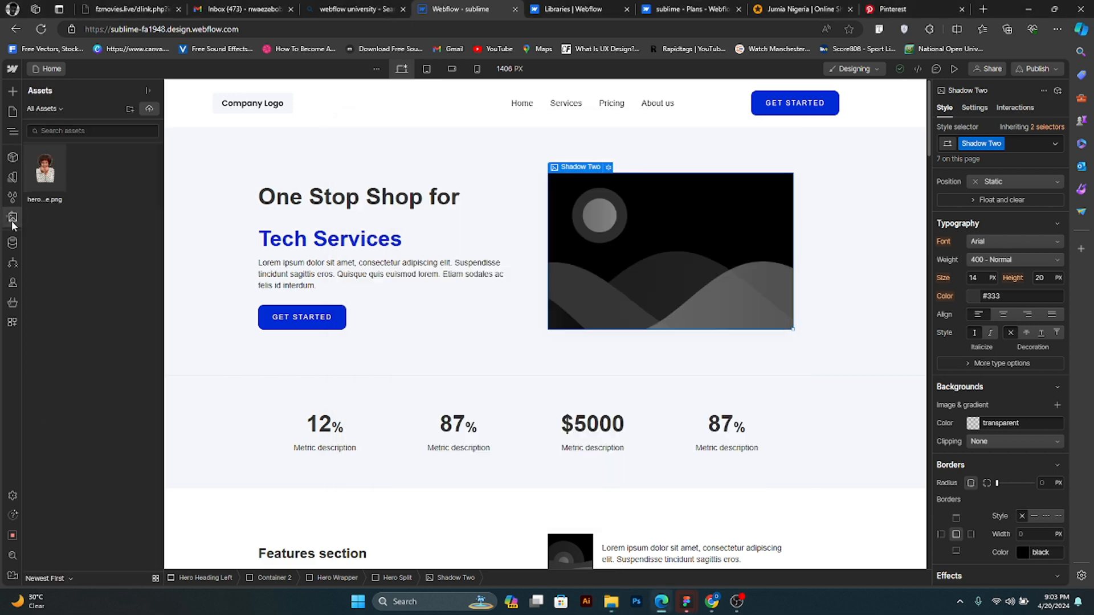
pyautogui.click(611, 601)
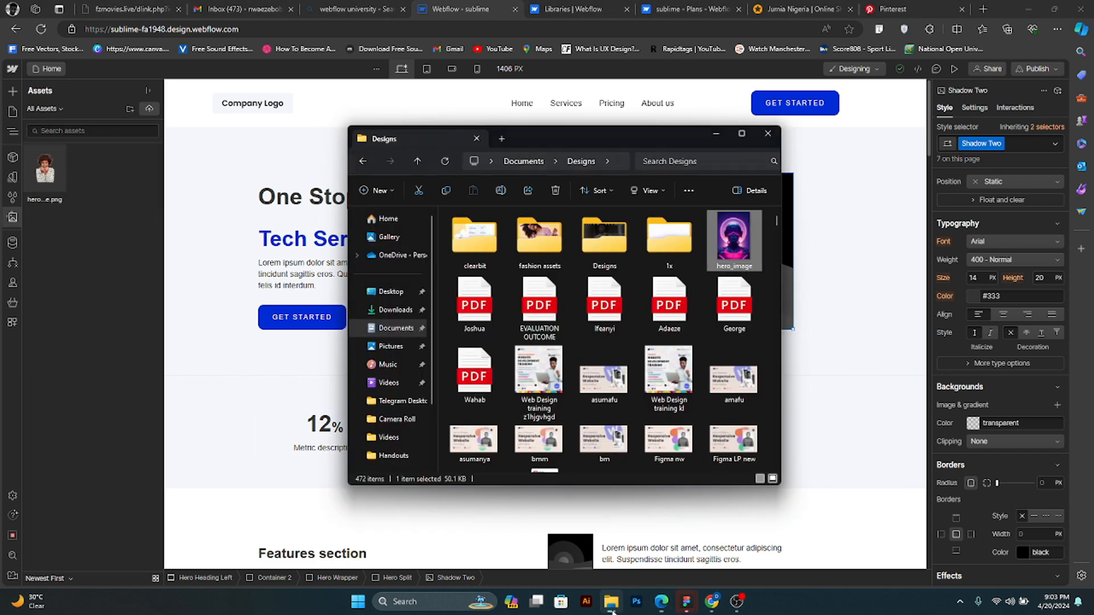
pyautogui.moveTo(728, 234); pyautogui.dragTo(76, 230)
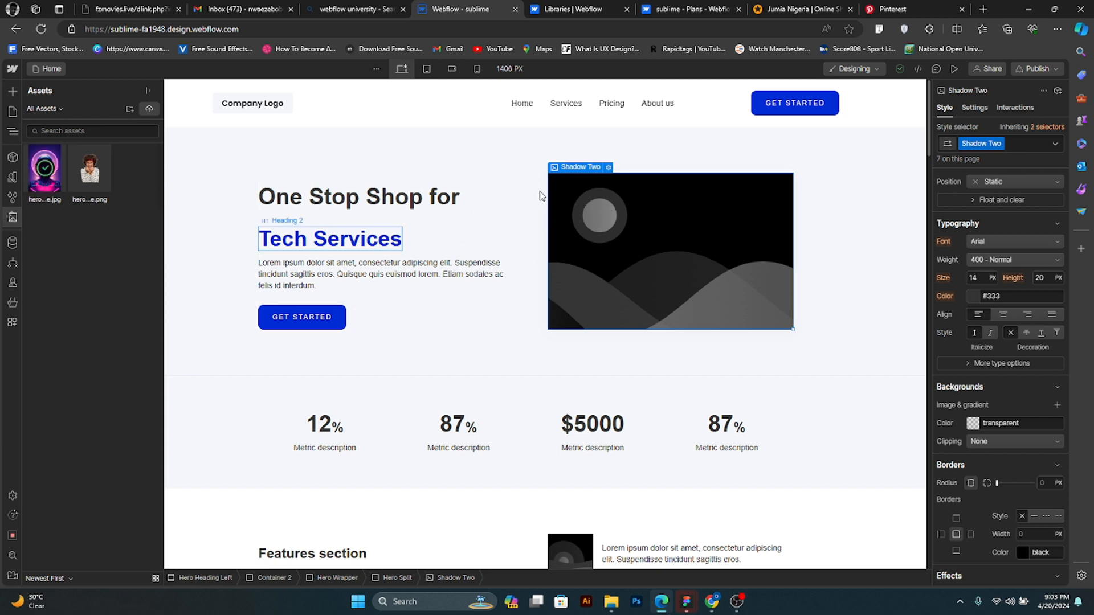
# - Replace the hero section's placeholder image with hero_image.jpg from the site's assets
pyautogui.press('z')
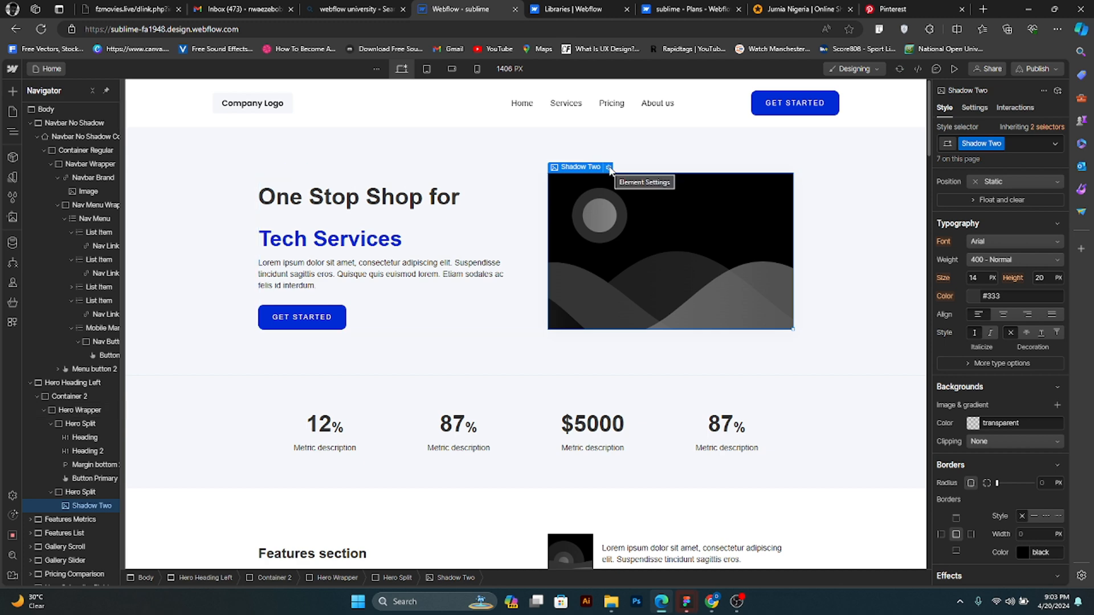
pyautogui.click(608, 168)
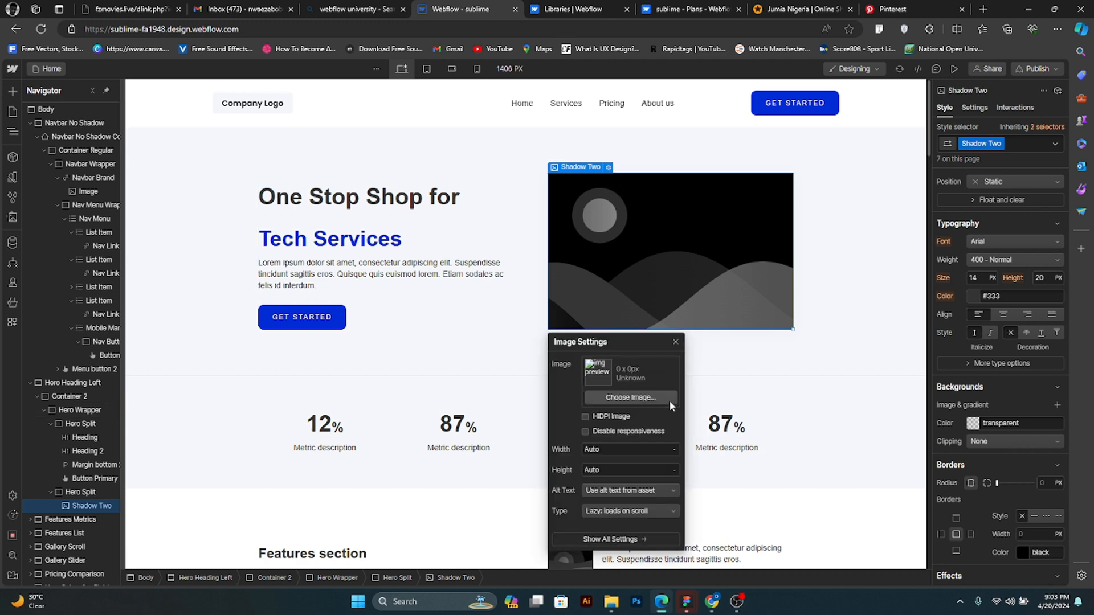
pyautogui.click(654, 401)
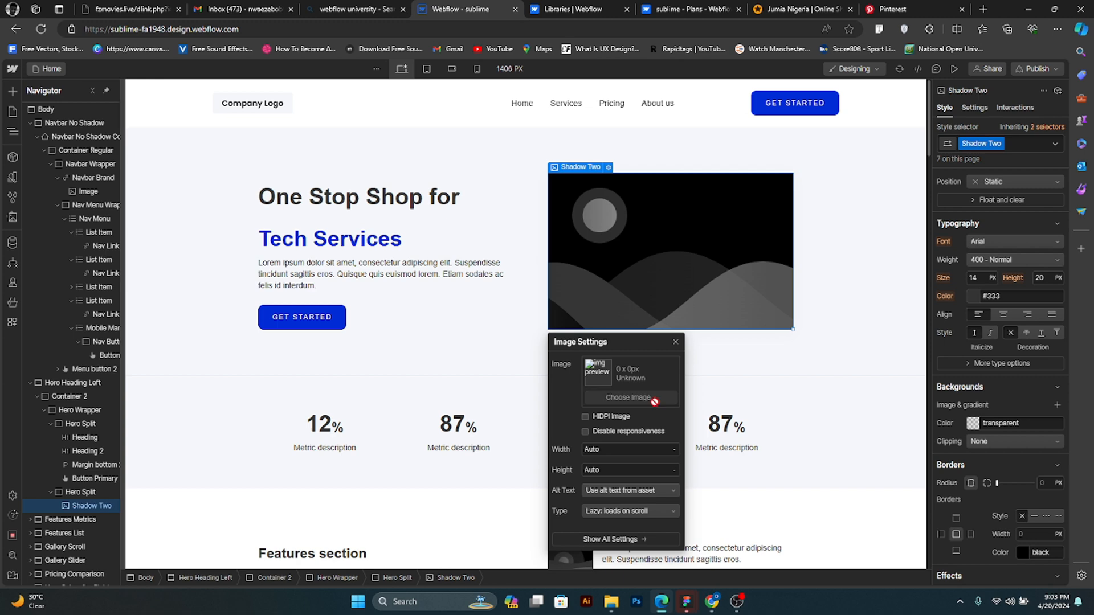
pyautogui.click(42, 169)
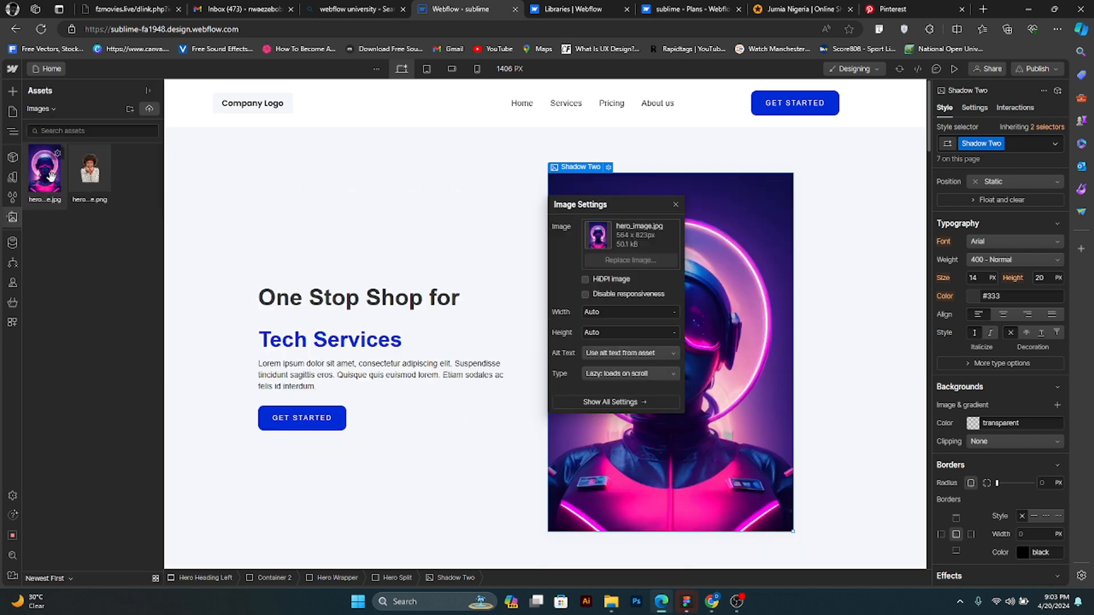
# - Try a fixed width of 500 px for the hero image with the HiDPI option turned off
pyautogui.click(629, 261)
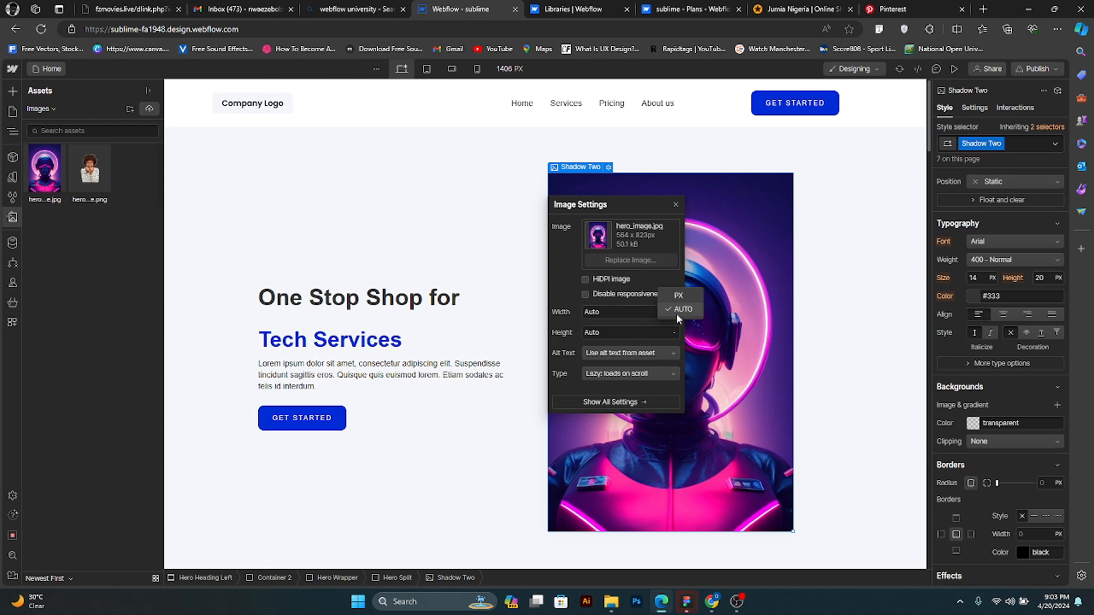
pyautogui.click(676, 296)
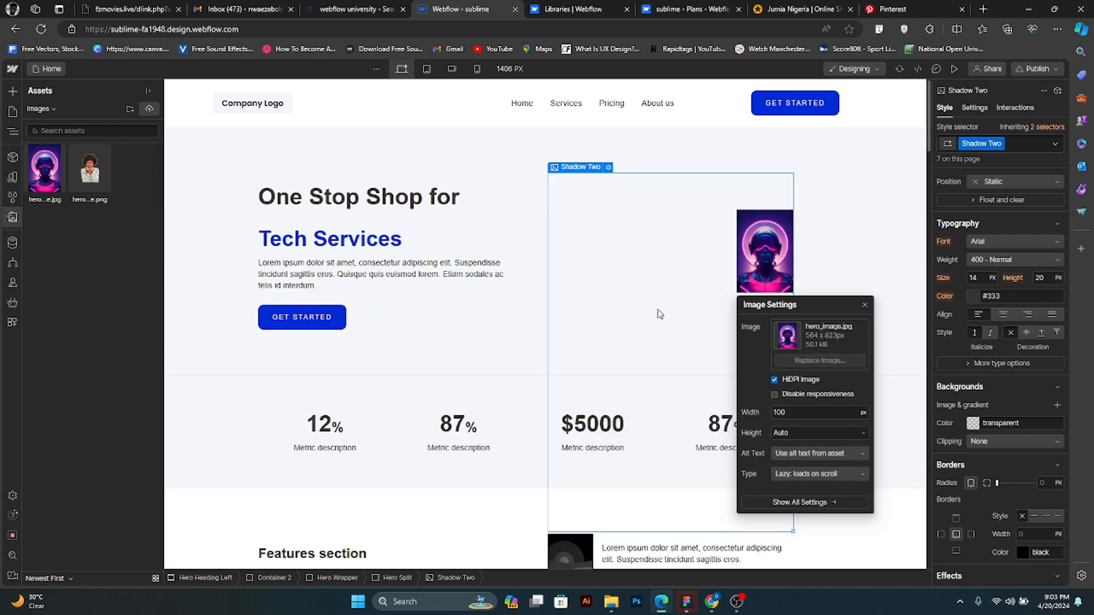
pyautogui.click(816, 380)
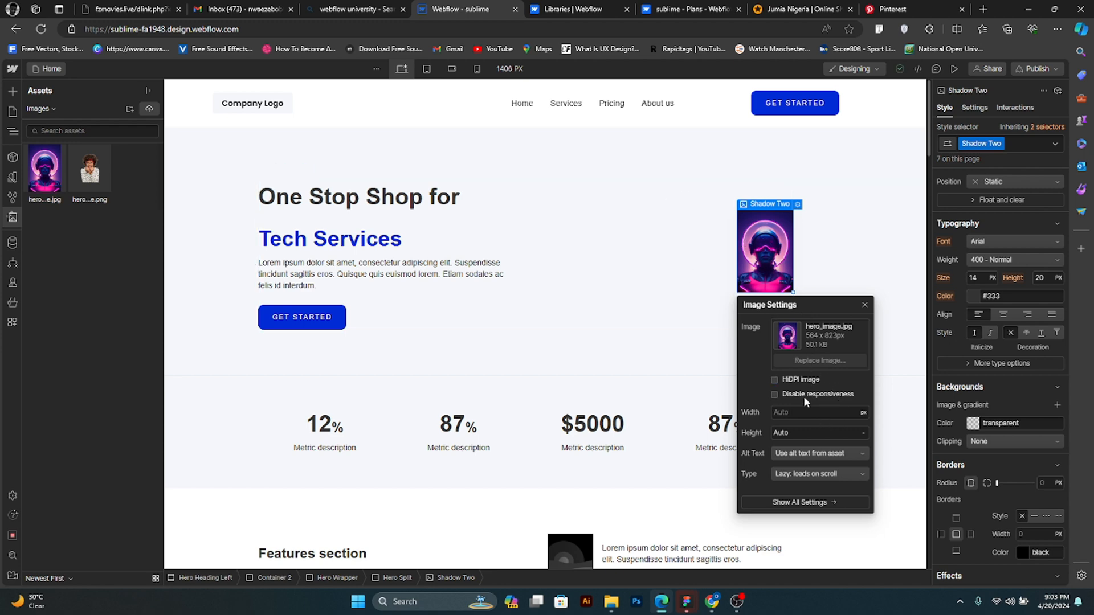
pyautogui.click(832, 412)
pyautogui.write('500')
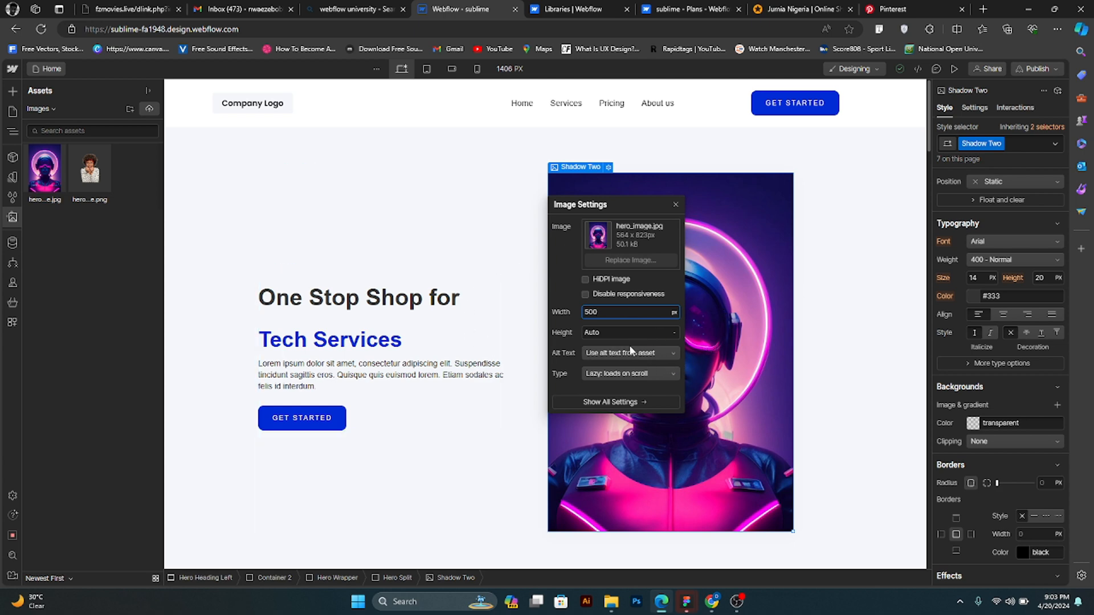
pyautogui.click(585, 294)
pyautogui.click(673, 311)
pyautogui.click(669, 323)
pyautogui.click(694, 243)
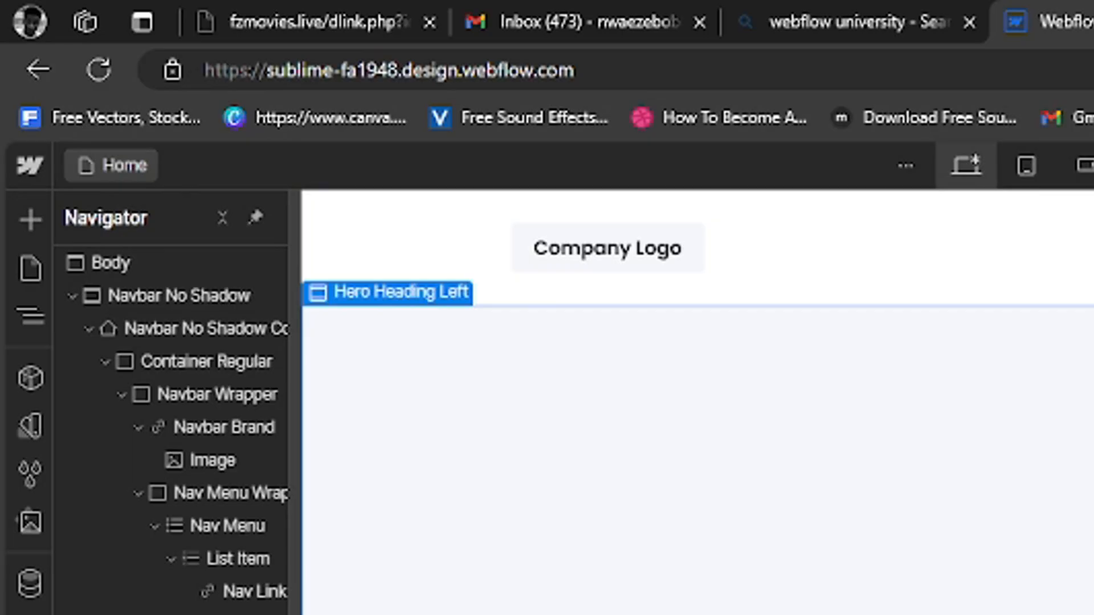
# - Open colorhunt.co in a new browser tab and filter its palettes by Blue
pyautogui.hotkey('ctrl', 't')
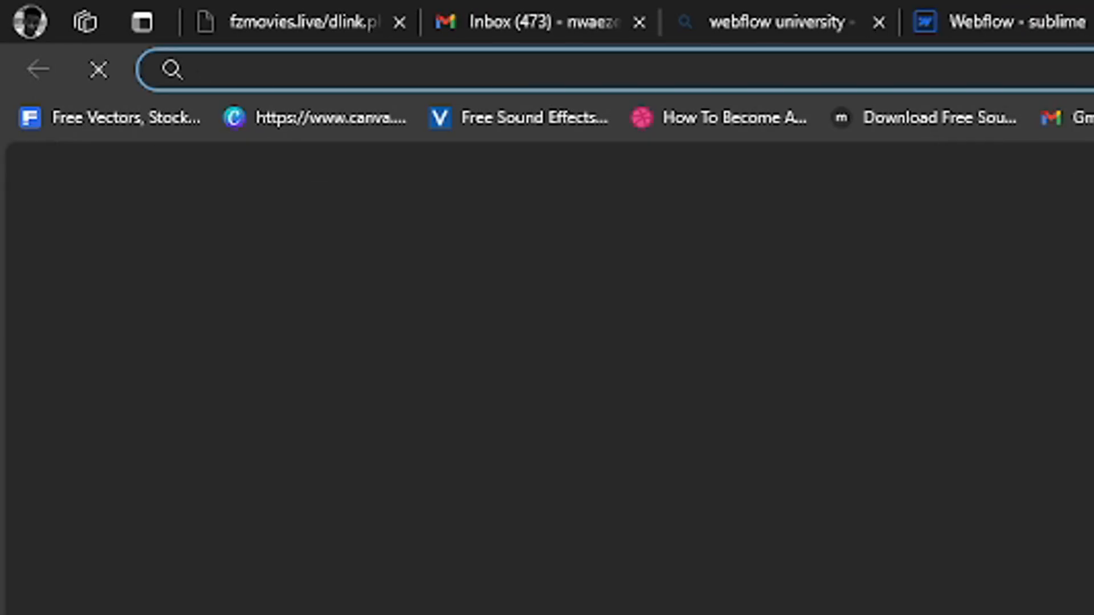
pyautogui.write('colorhunt.co')
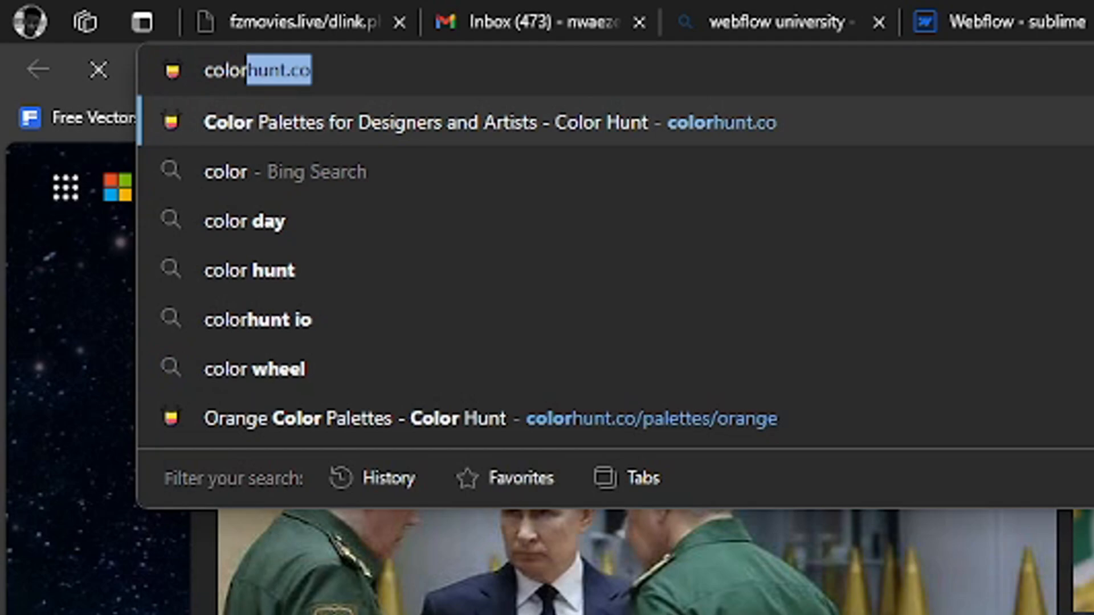
pyautogui.press('Return')
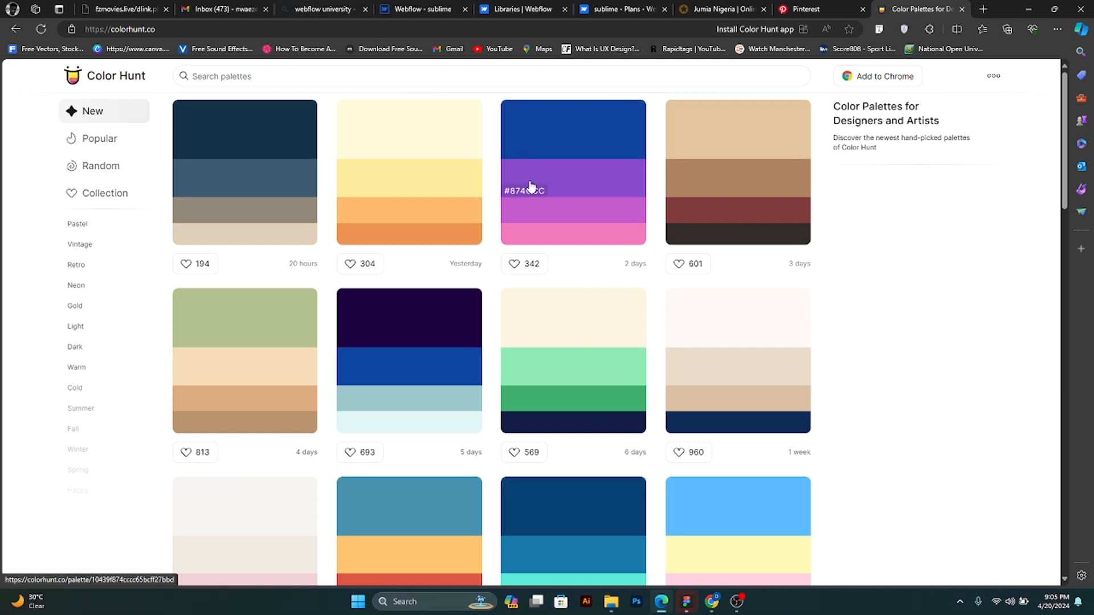
pyautogui.click(411, 71)
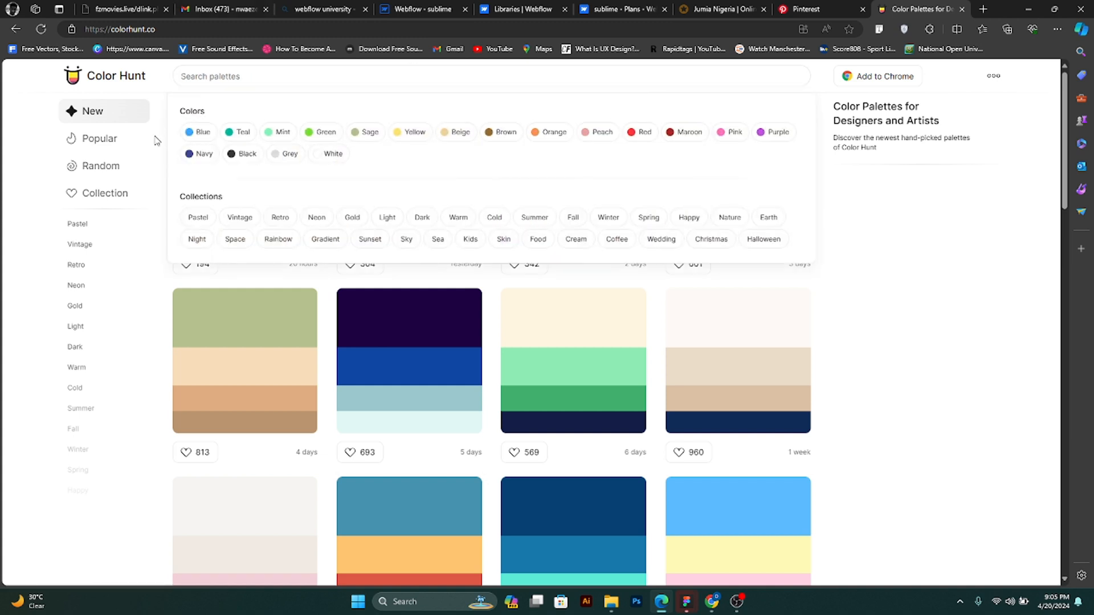
pyautogui.click(195, 133)
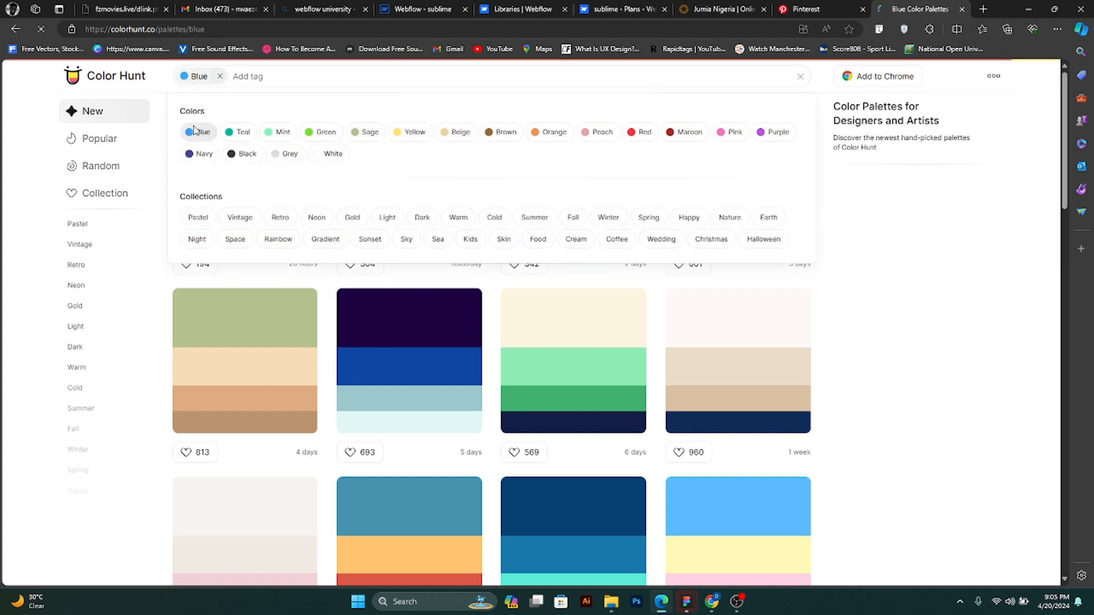
# - Open the blue palette made of #EEF5FF, #B4D4FF, #86B6F6 and #176B87 and copy its #B4D4FF colour code
pyautogui.scroll(-5, 663, 365)
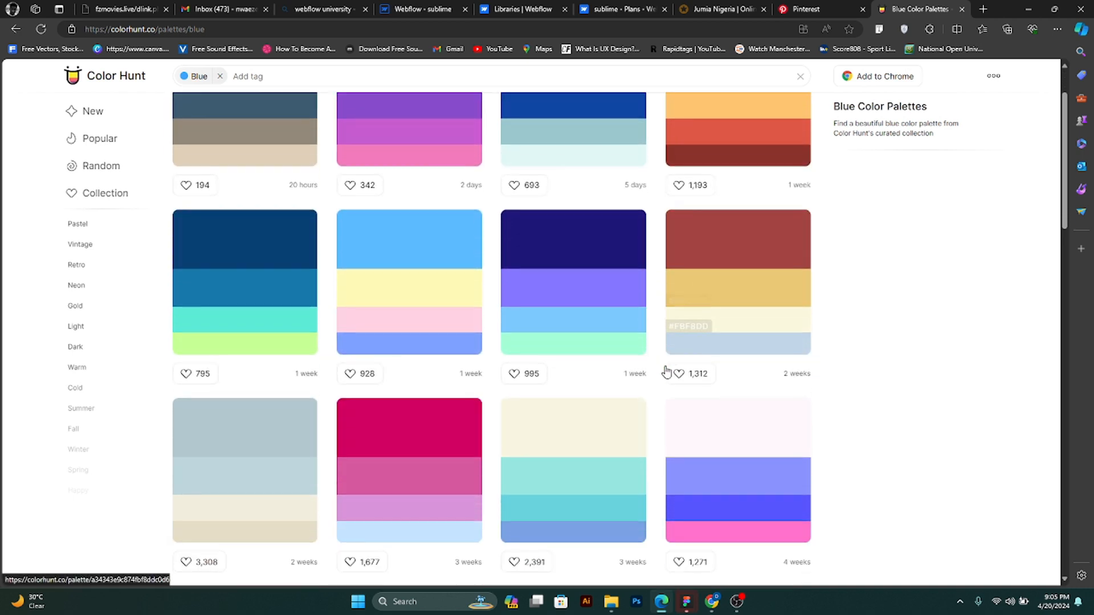
pyautogui.scroll(-4, 464, 342)
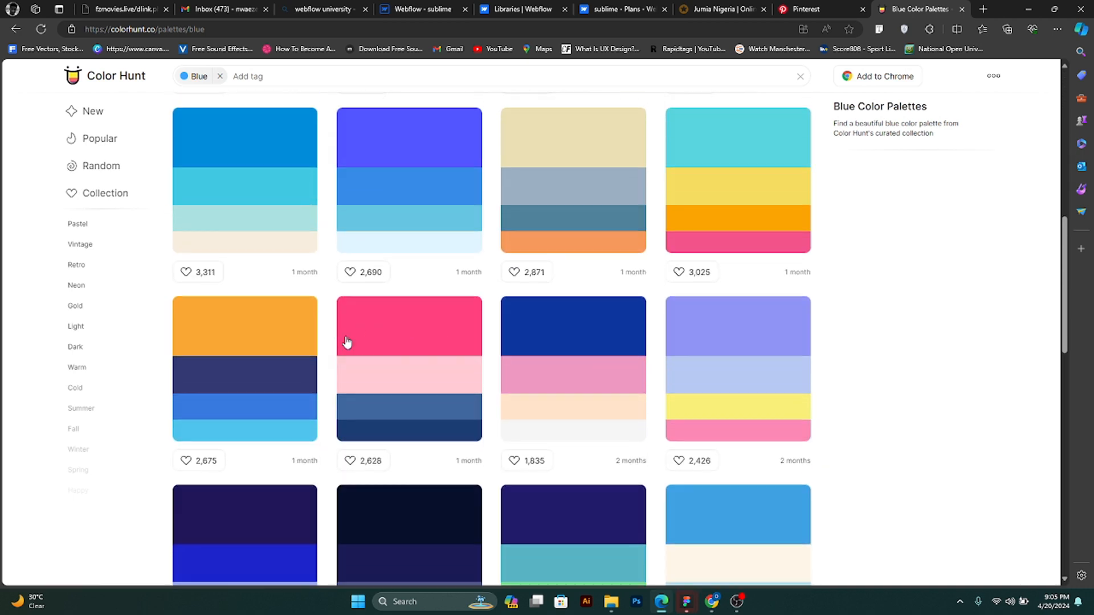
pyautogui.scroll(-5, 464, 364)
pyautogui.scroll(-4, 466, 381)
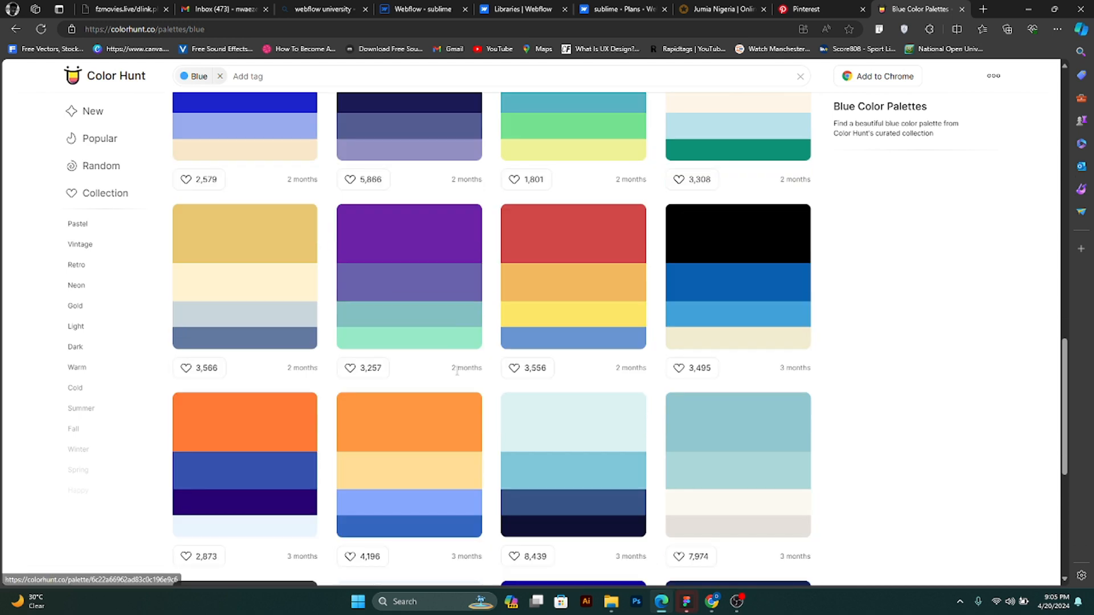
pyautogui.scroll(-4, 454, 380)
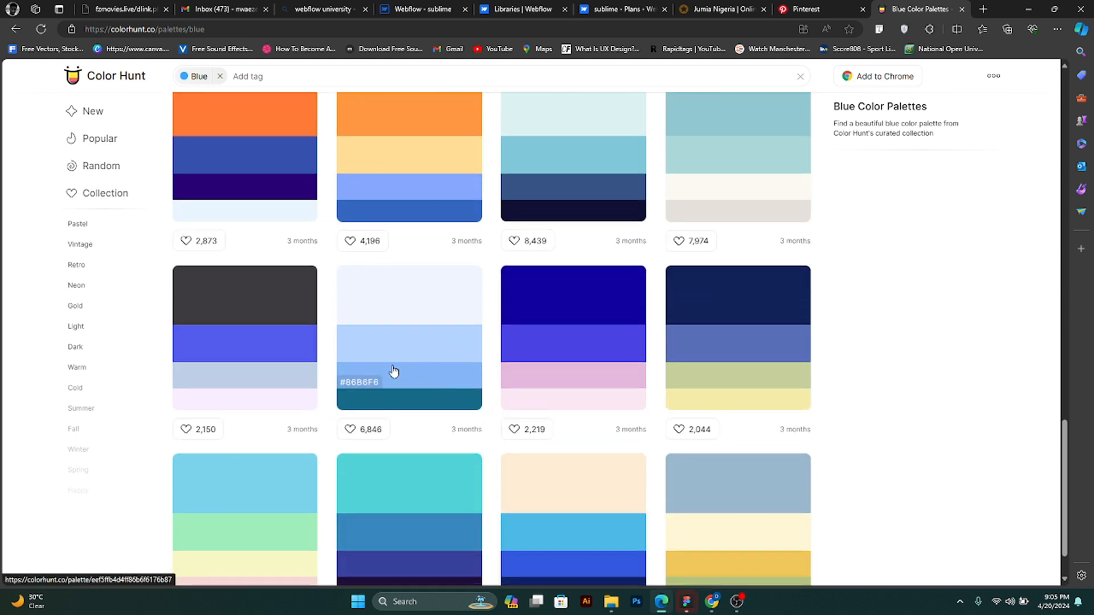
pyautogui.scroll(-1, 416, 319)
pyautogui.click(444, 272)
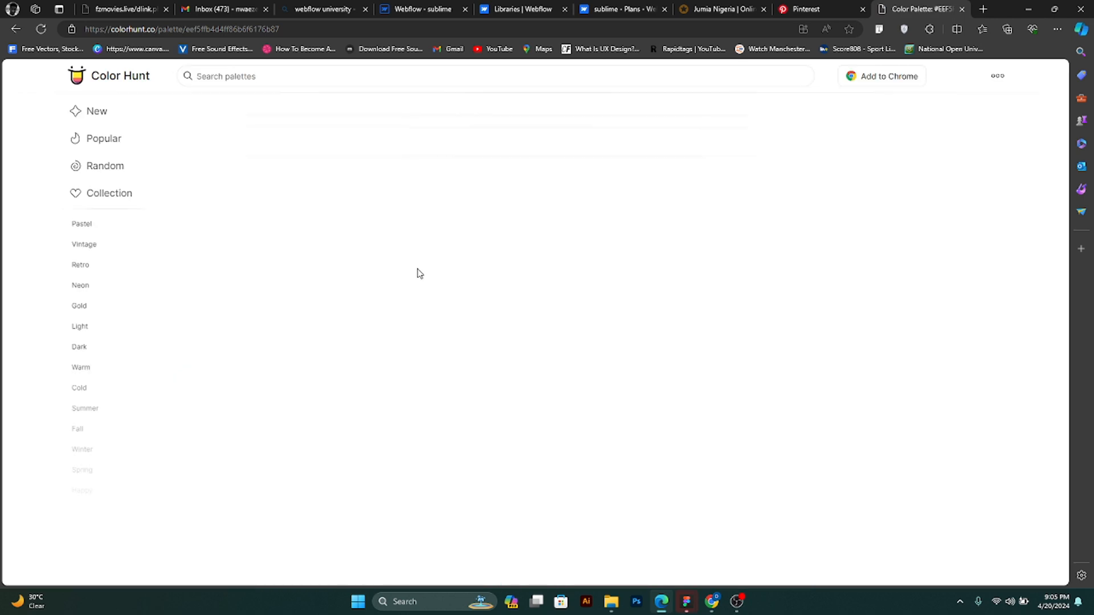
pyautogui.click(373, 313)
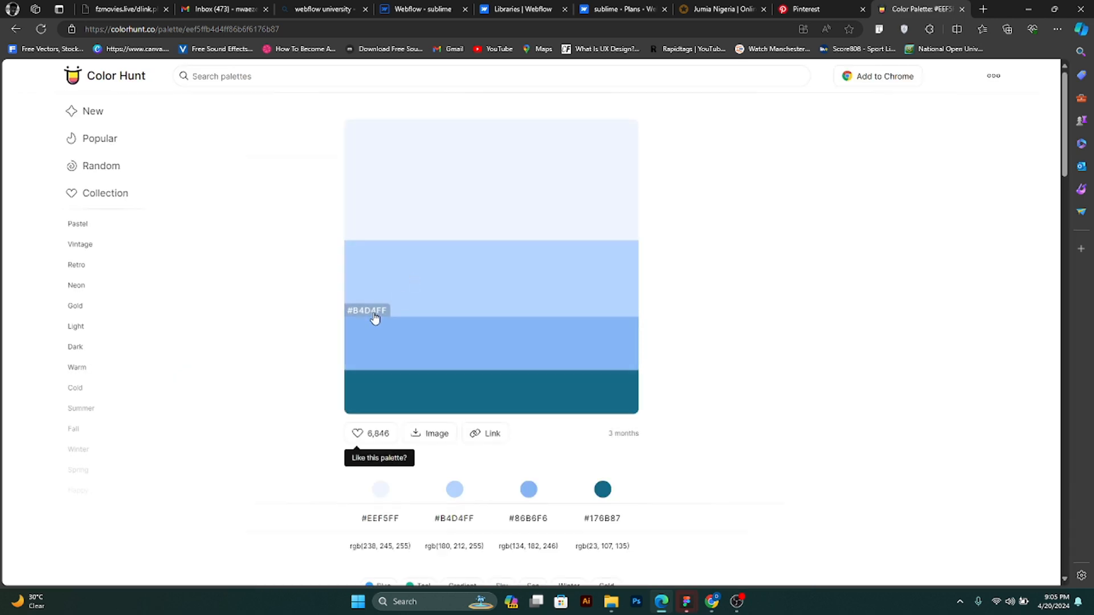
# - Return to the sublime site in Webflow and set the Hero Heading Left section's background color to #B4D4FF
pyautogui.click(1028, 10)
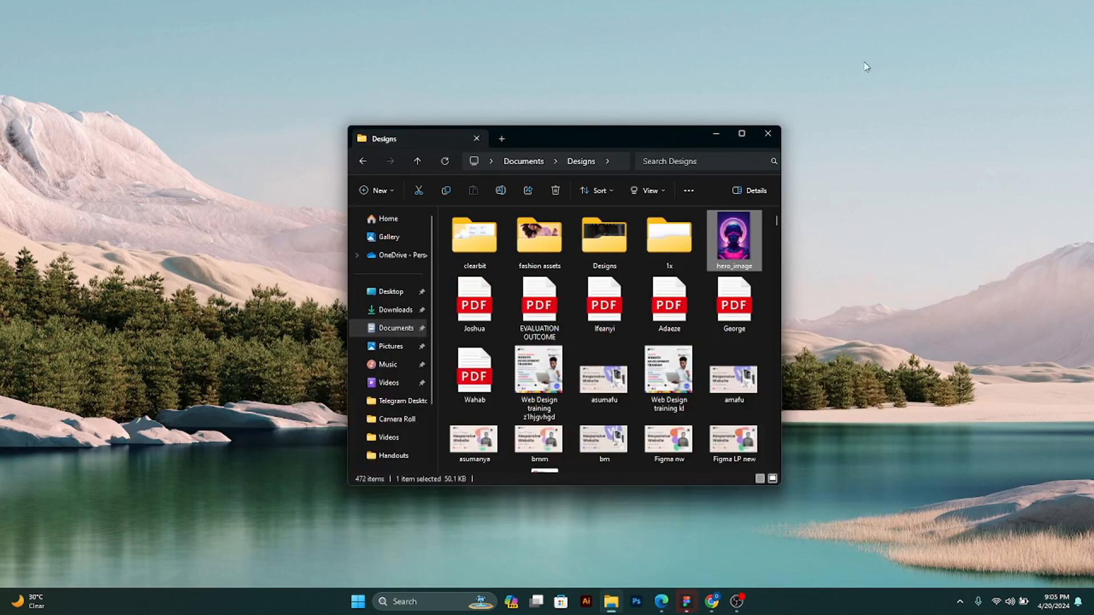
pyautogui.click(661, 602)
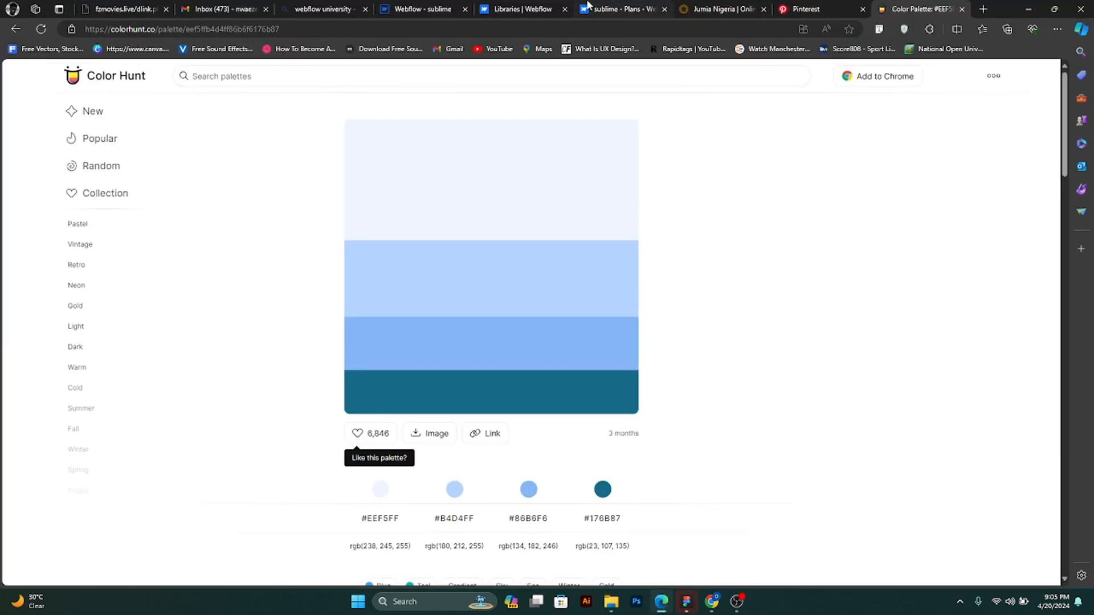
pyautogui.click(547, 7)
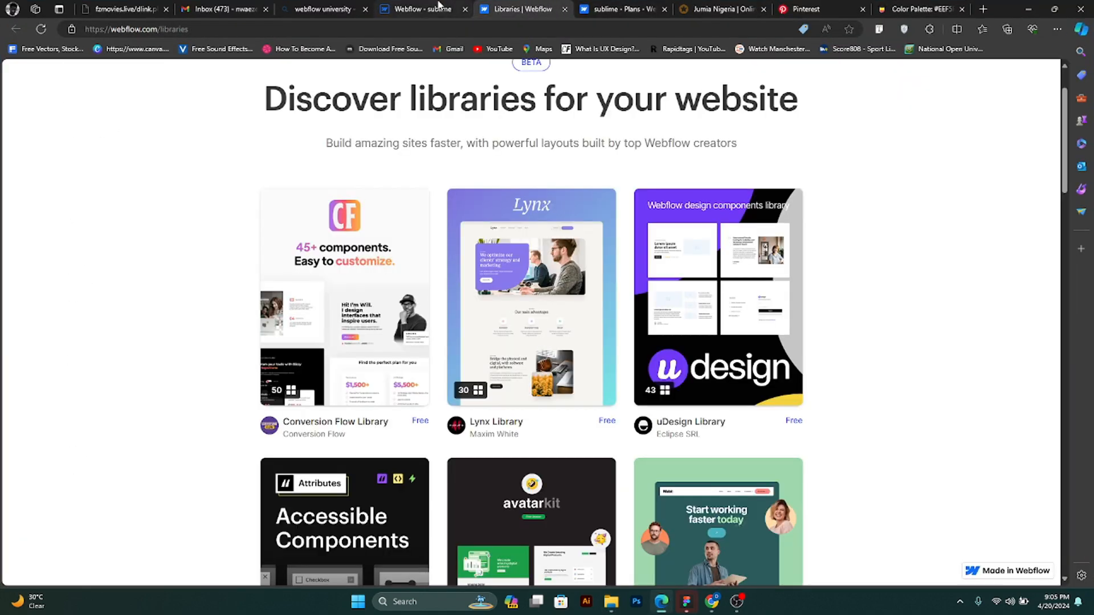
pyautogui.click(440, 6)
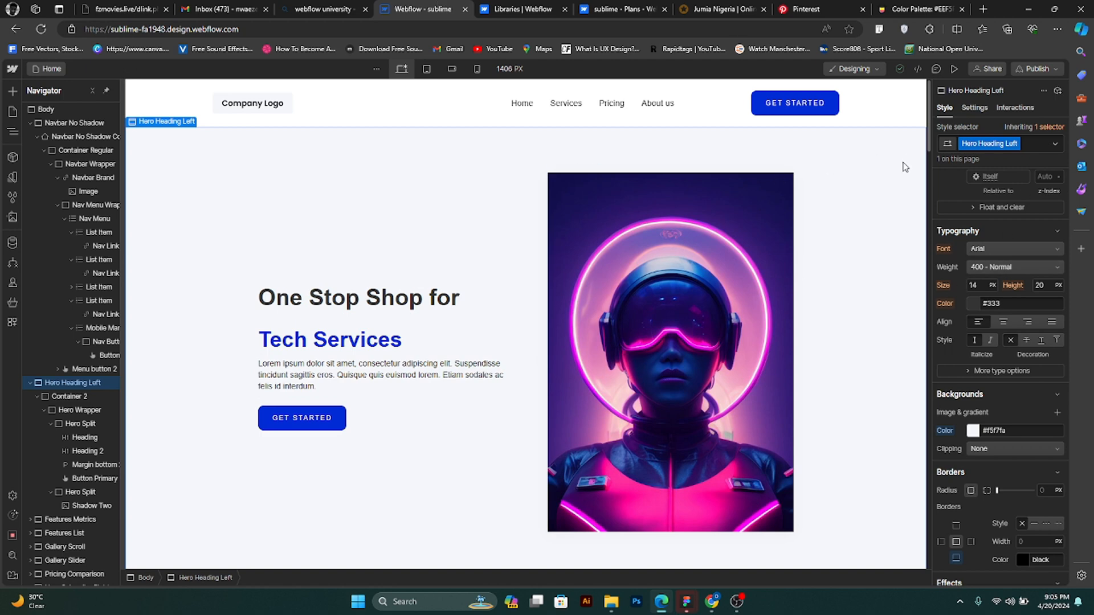
pyautogui.click(1006, 430)
pyautogui.hotkey('ctrl', 'v')
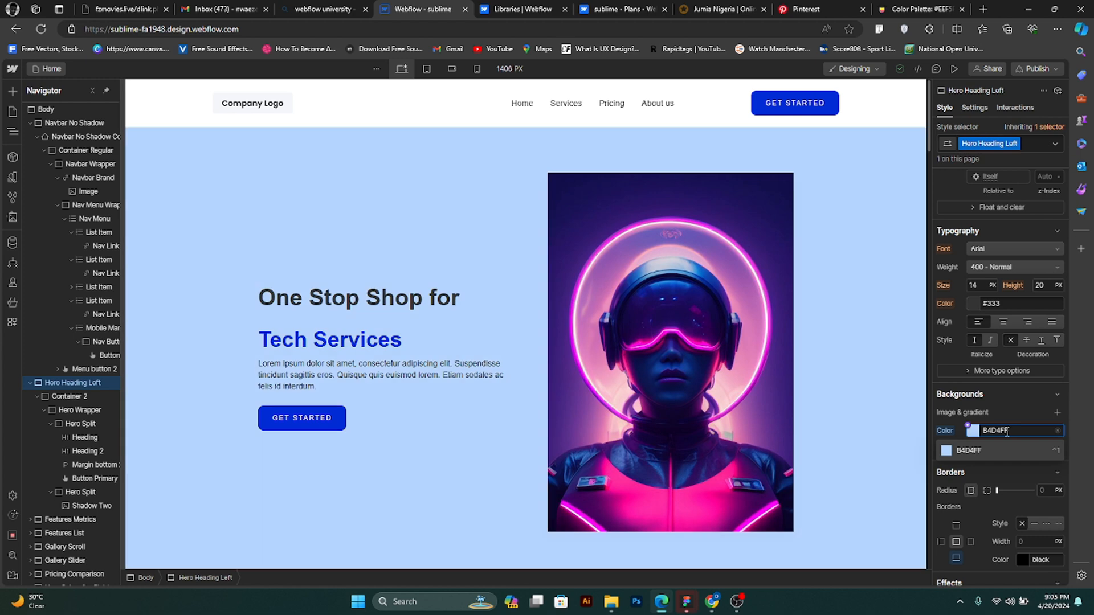
pyautogui.press('Return')
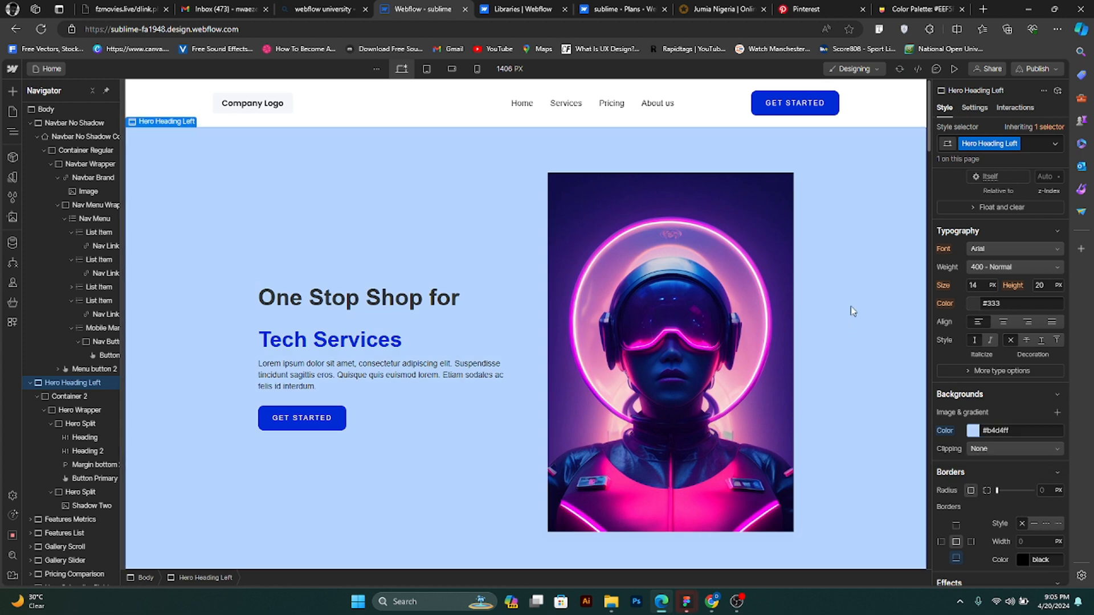
# - Round the corners of the hero image with a border radius of 20 px and check it against the section
pyautogui.scroll(-3, 849, 305)
pyautogui.scroll(-2, 866, 325)
pyautogui.scroll(5, 866, 326)
pyautogui.scroll(-1, 866, 319)
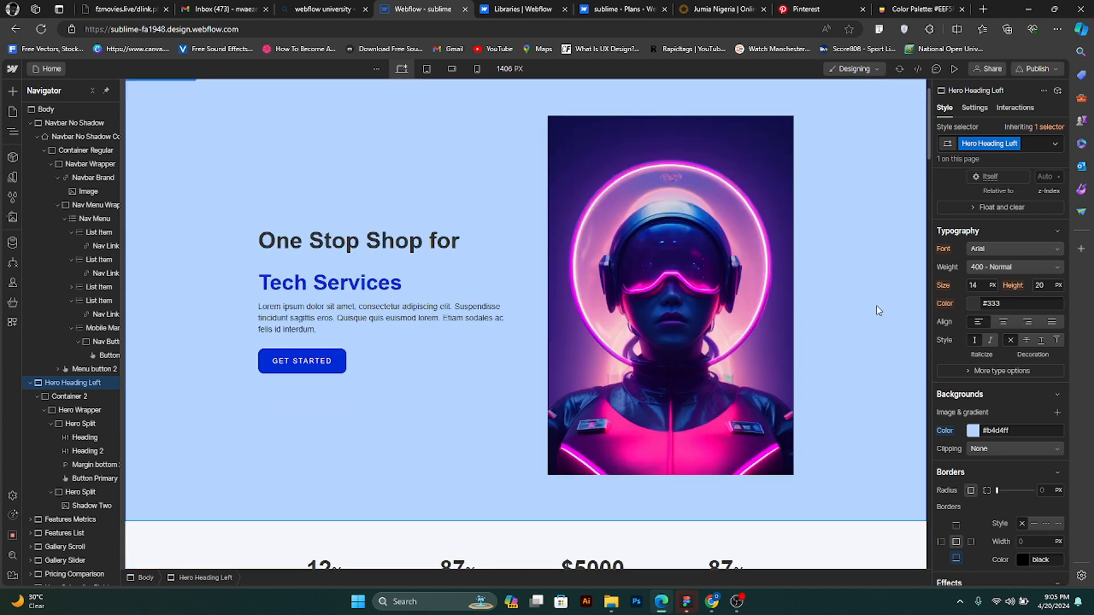
pyautogui.scroll(-3, 876, 305)
pyautogui.scroll(2, 876, 305)
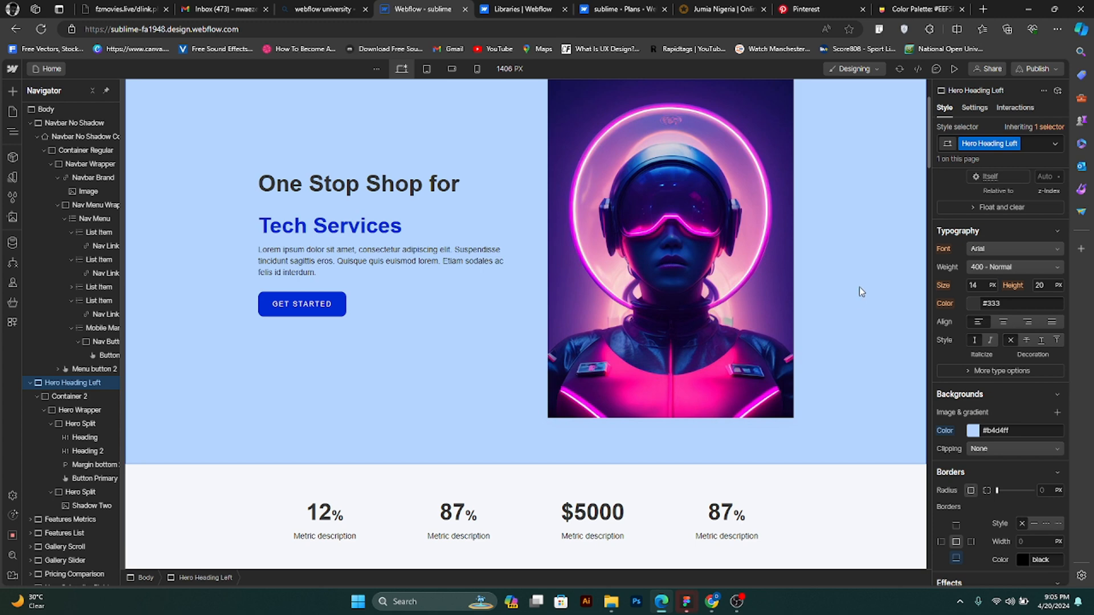
pyautogui.scroll(2, 798, 262)
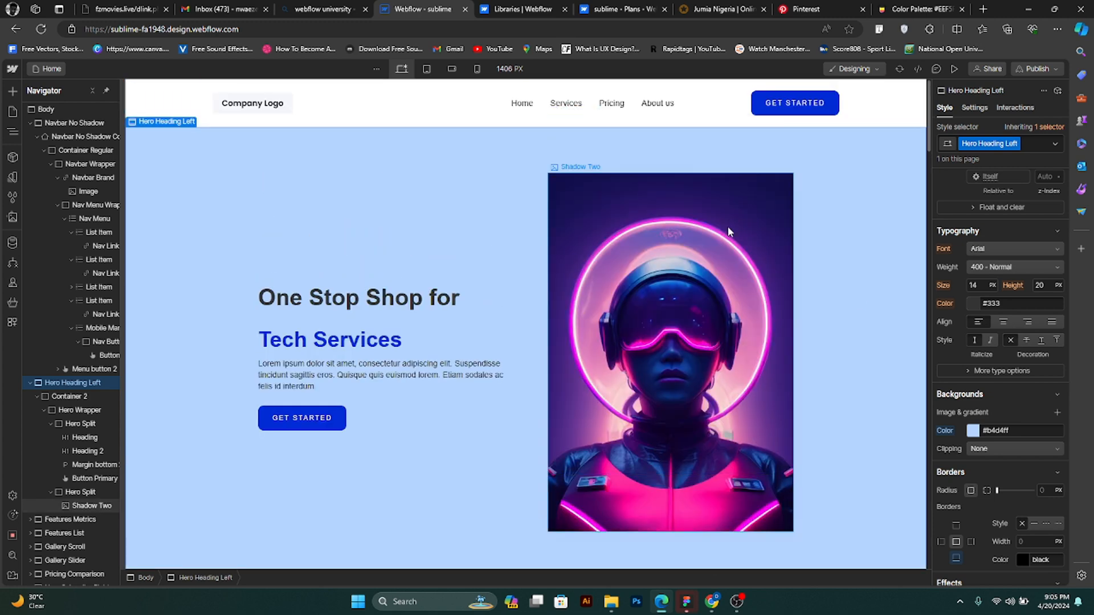
pyautogui.click(721, 231)
pyautogui.scroll(-2, 988, 501)
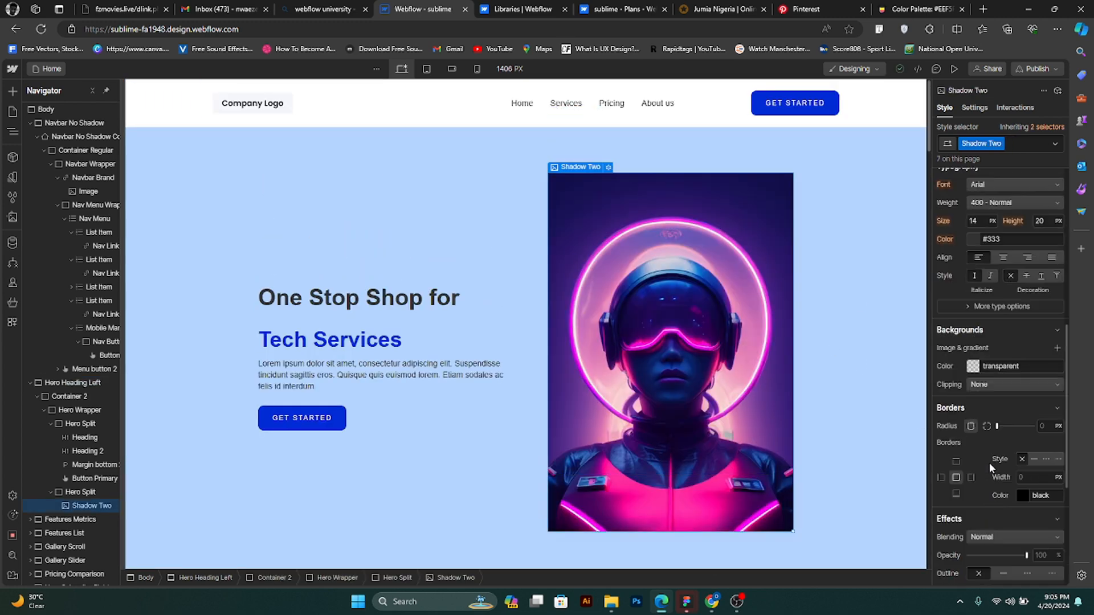
pyautogui.click(1011, 426)
pyautogui.moveTo(1024, 435)
pyautogui.mouseDown()
pyautogui.moveTo(1041, 446)
pyautogui.moveTo(1045, 435)
pyautogui.mouseUp()
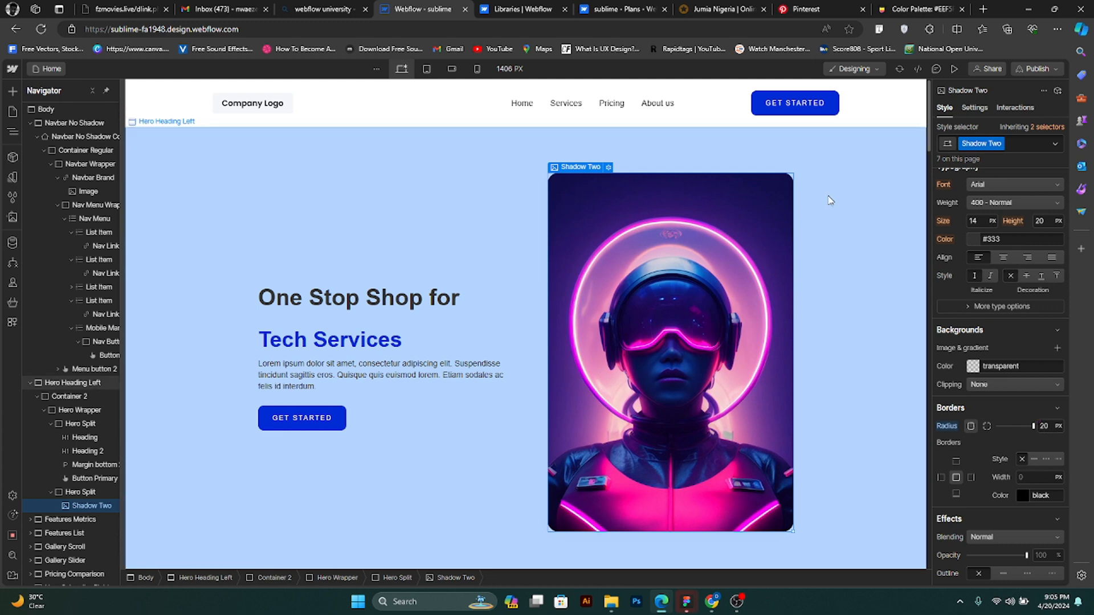
pyautogui.click(807, 236)
pyautogui.scroll(-2, 802, 270)
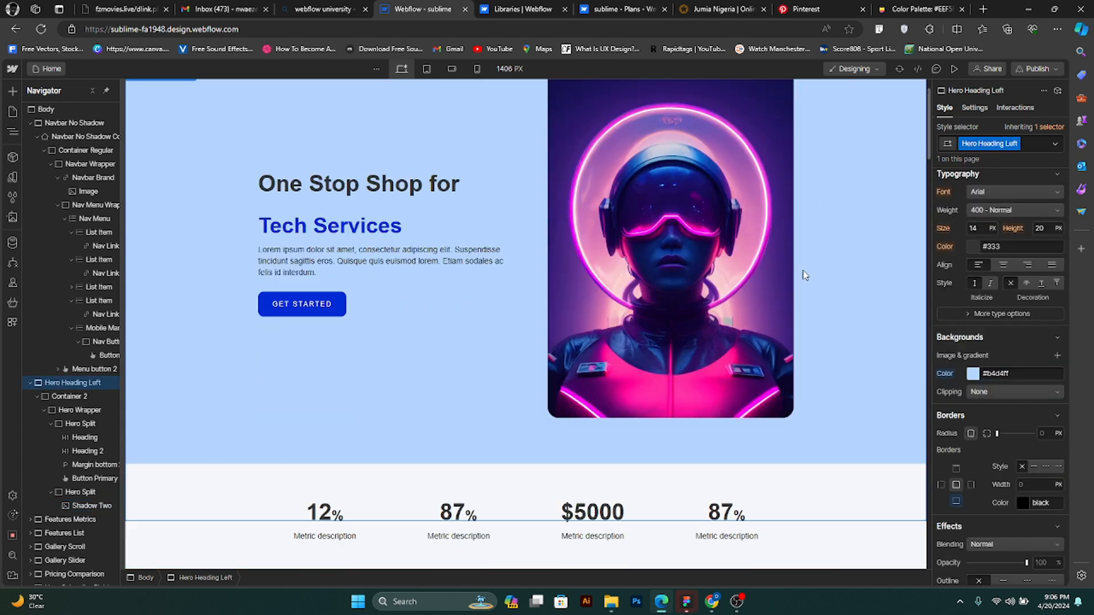
# - Review the home page from the hero heading, background and image down through the metrics, features, gallery and pricing sections
pyautogui.scroll(2, 802, 277)
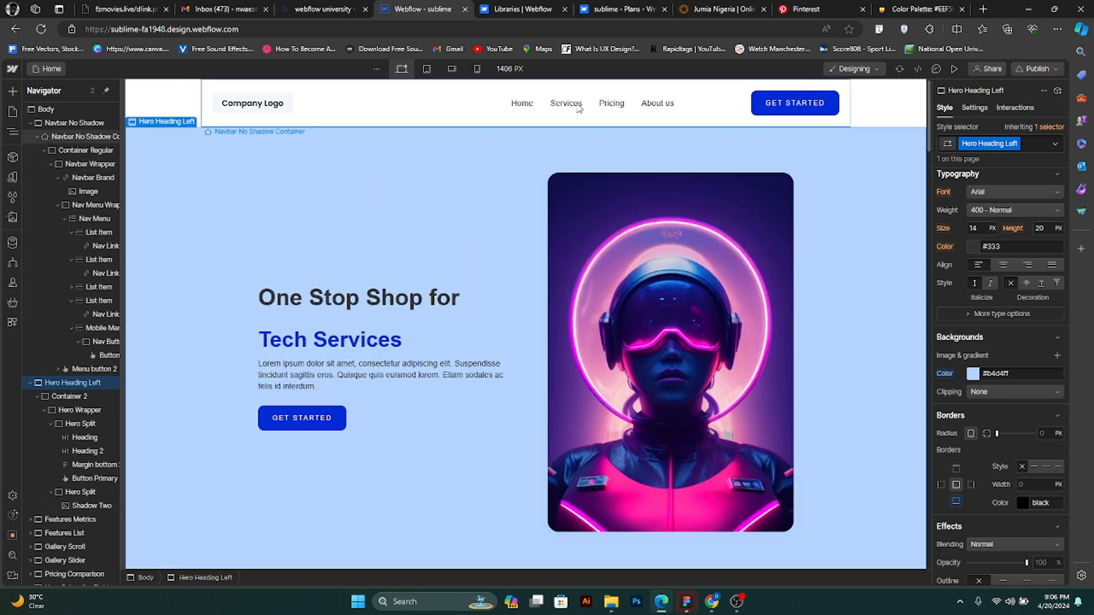
pyautogui.doubleClick(333, 302)
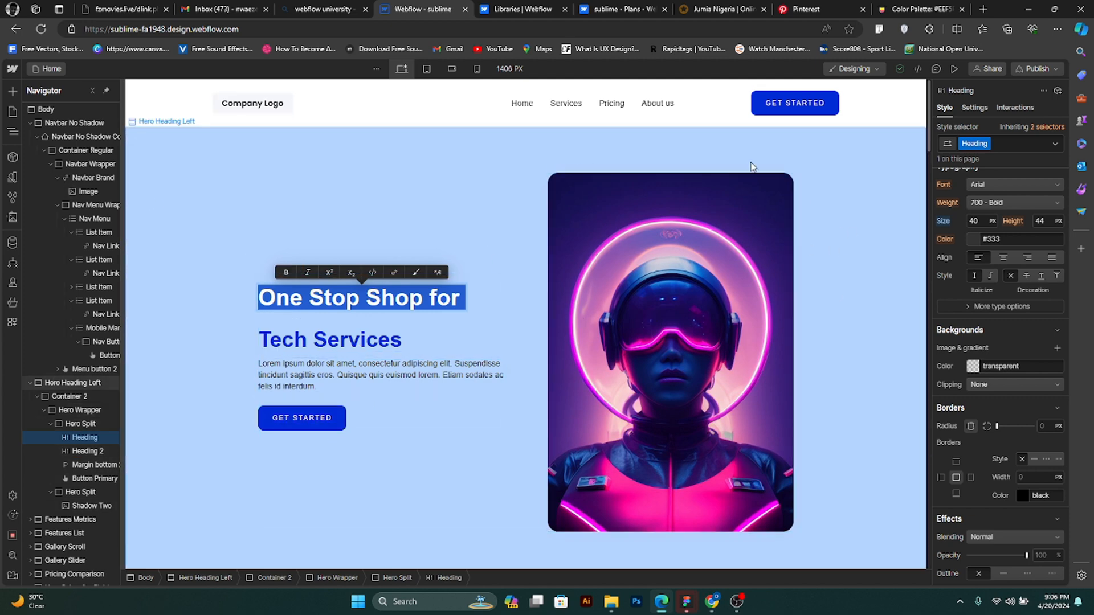
pyautogui.click(799, 251)
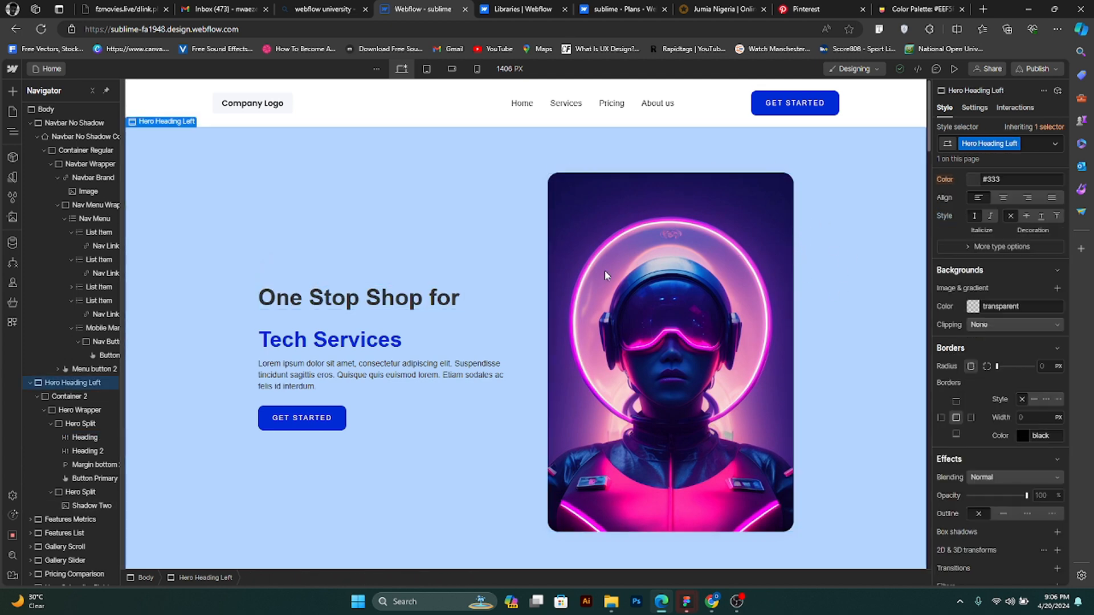
pyautogui.click(597, 397)
pyautogui.scroll(-7, 574, 396)
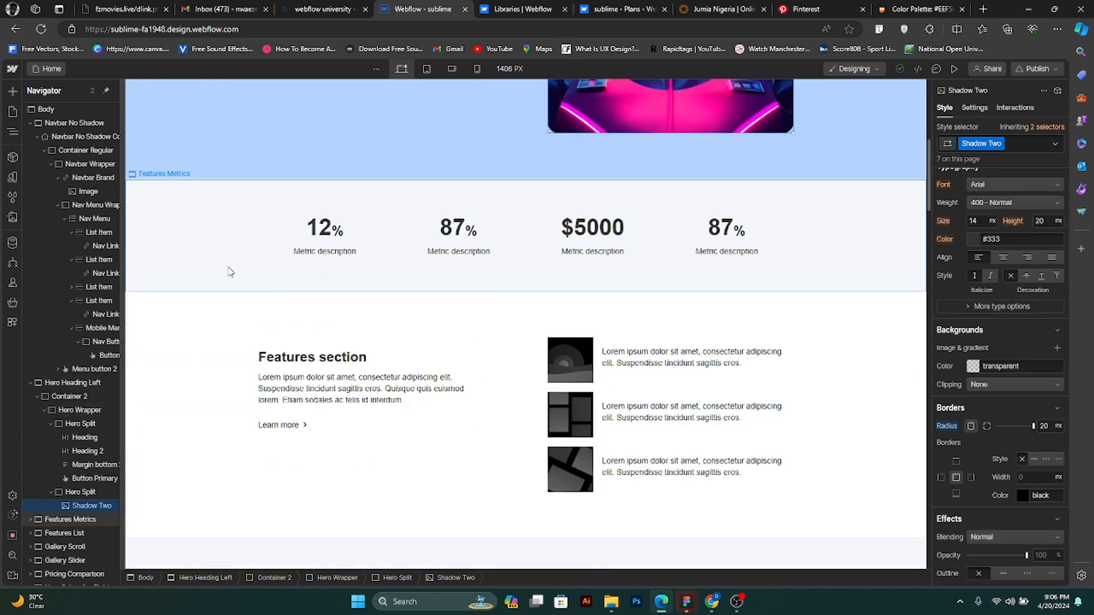
pyautogui.scroll(-7, 524, 333)
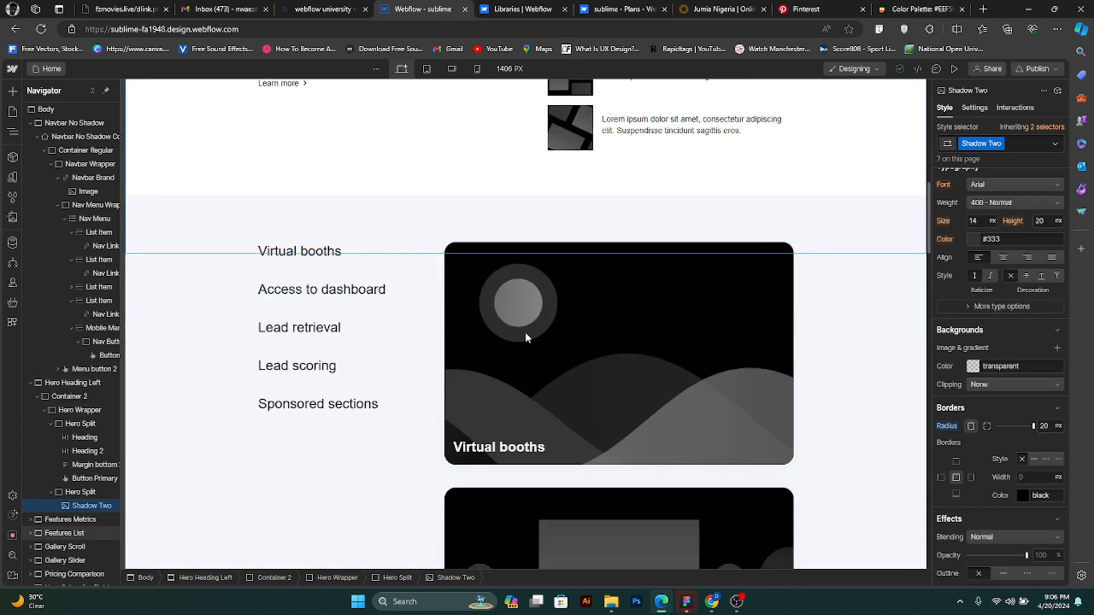
pyautogui.scroll(-7, 524, 333)
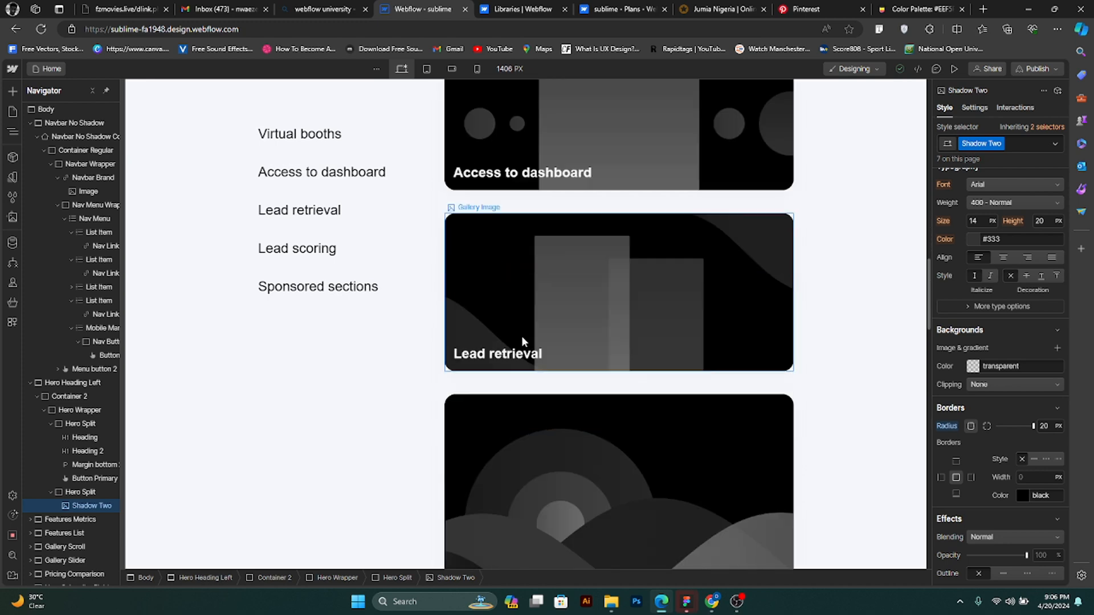
pyautogui.scroll(-5, 522, 341)
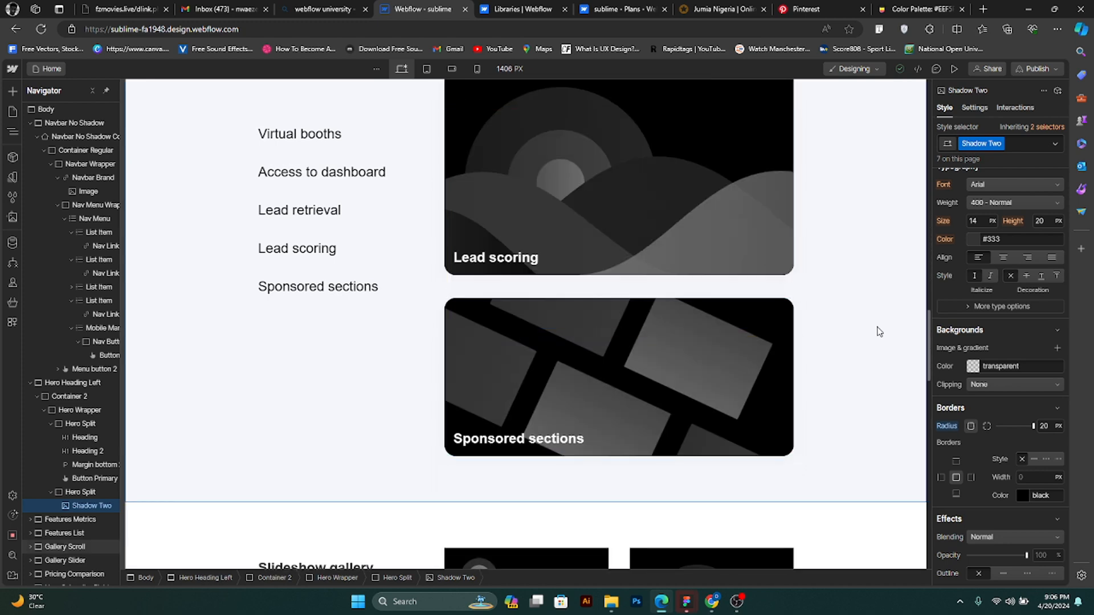
pyautogui.scroll(-1, 878, 337)
pyautogui.scroll(-5, 877, 339)
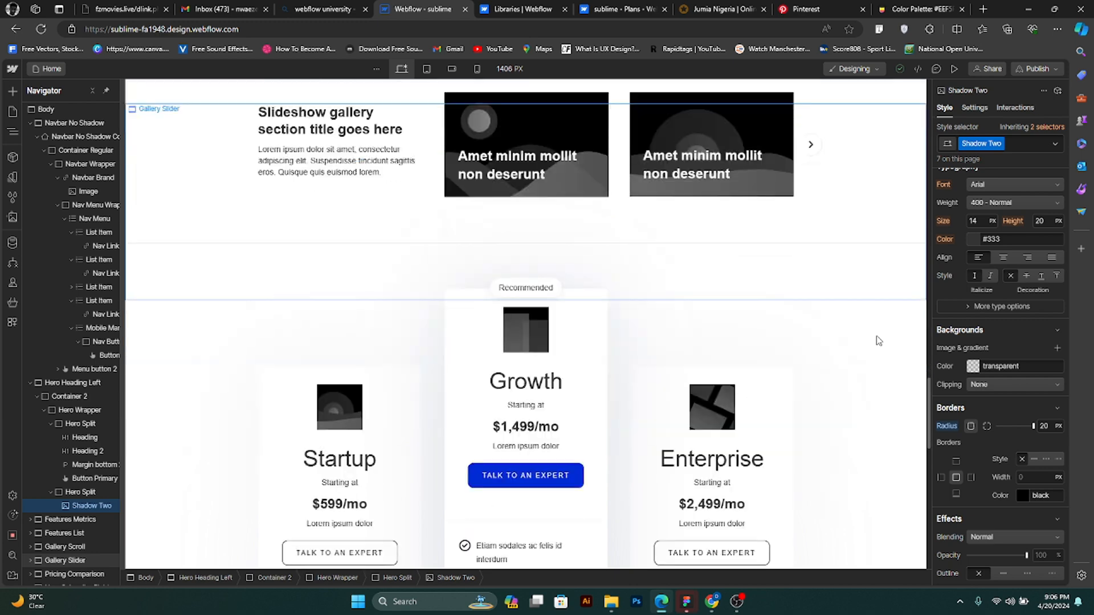
pyautogui.scroll(10, 878, 340)
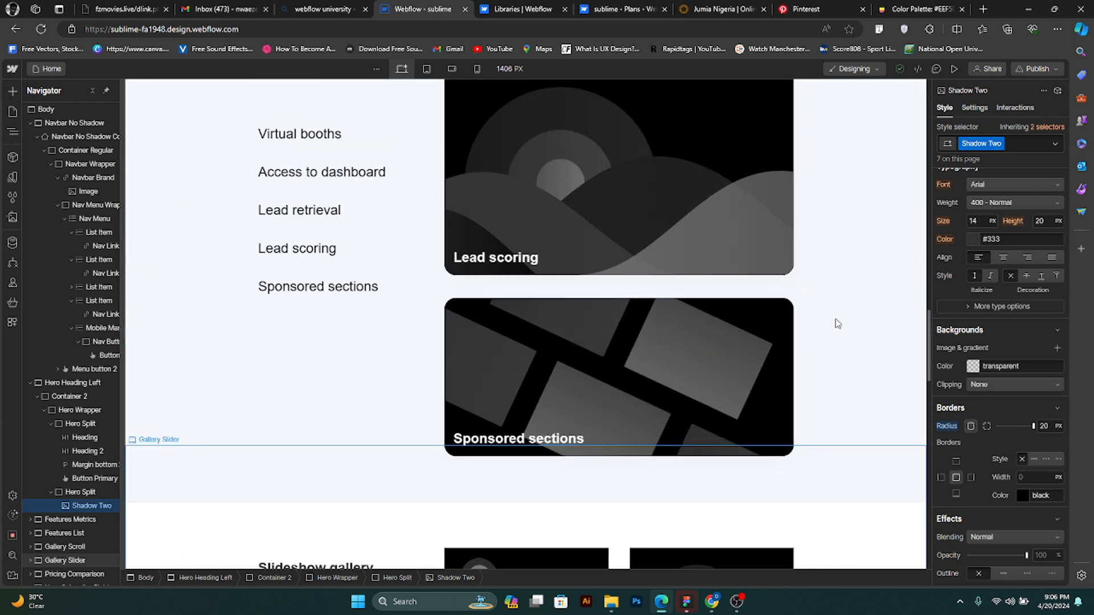
pyautogui.scroll(10, 863, 375)
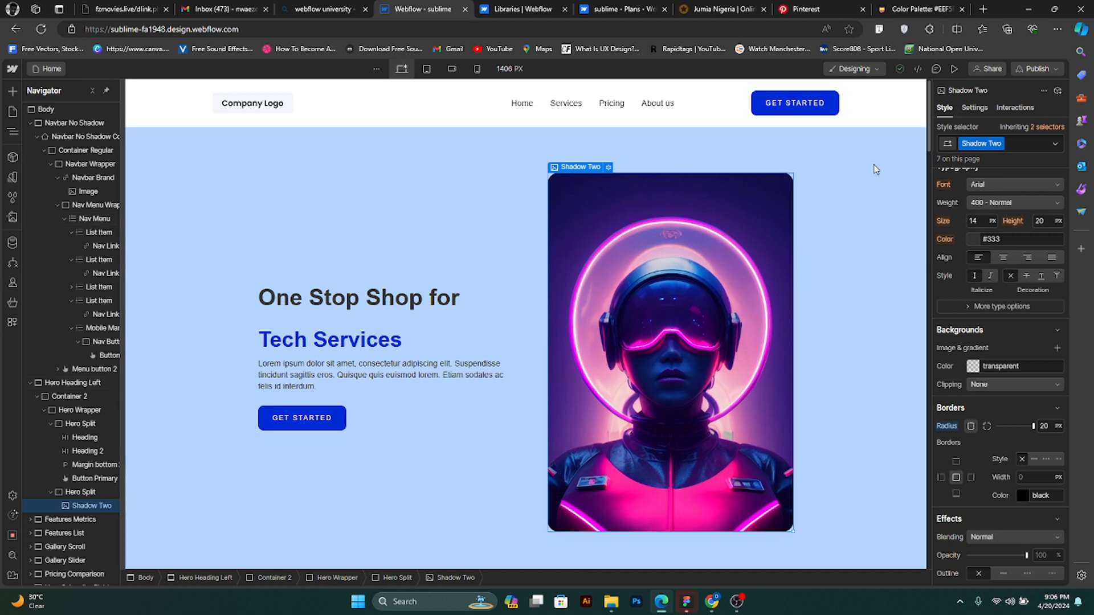
# - View the hero image's source pin on Pinterest and compare it with the hero section of the sublime site in Webflow
pyautogui.click(806, 9)
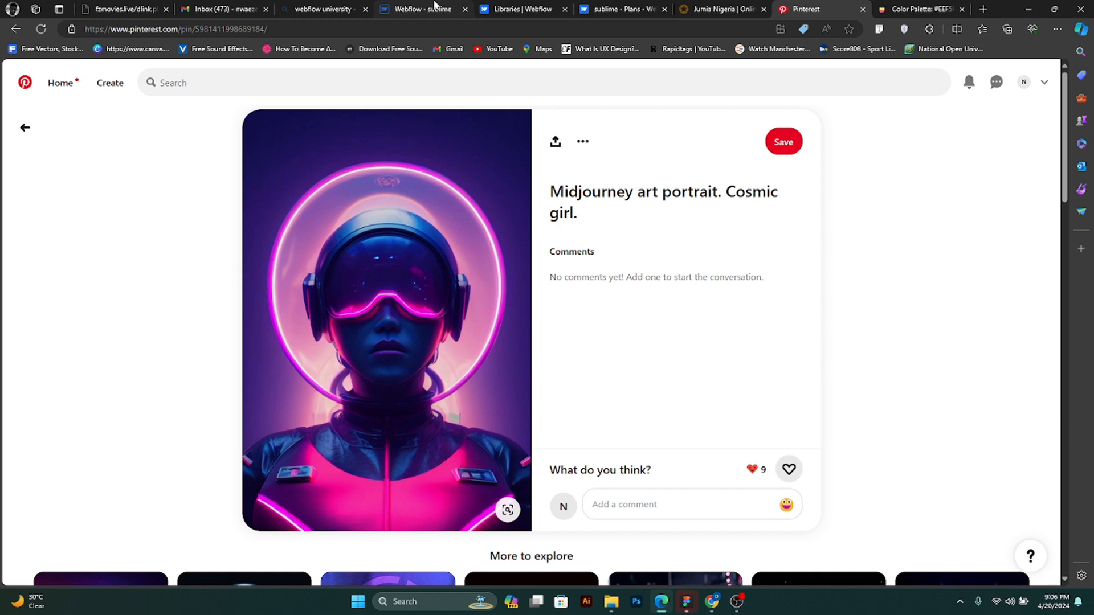
pyautogui.click(435, 7)
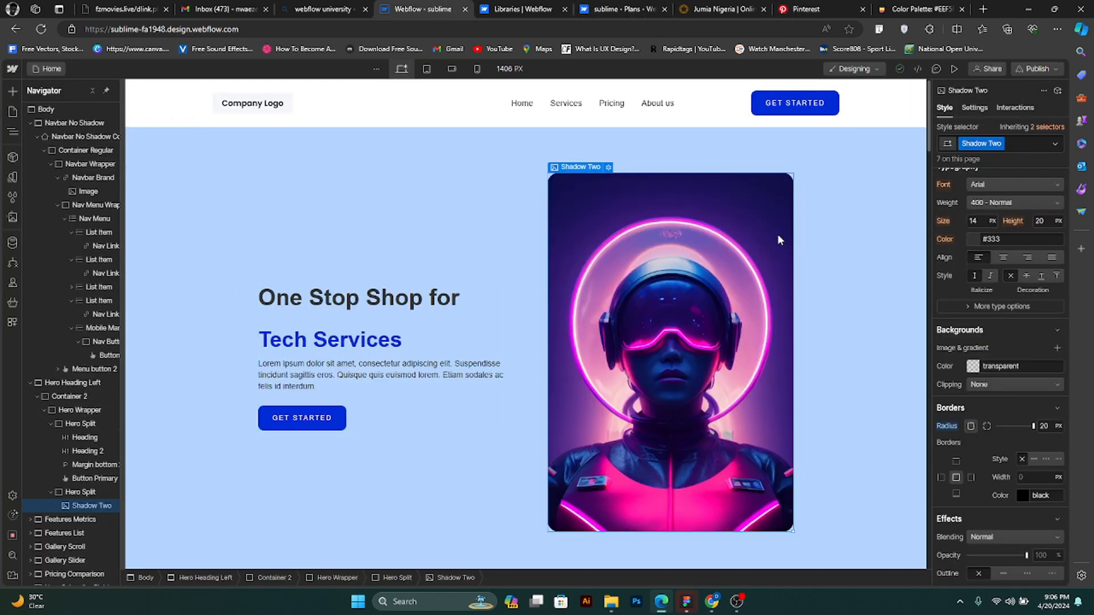
pyautogui.click(817, 8)
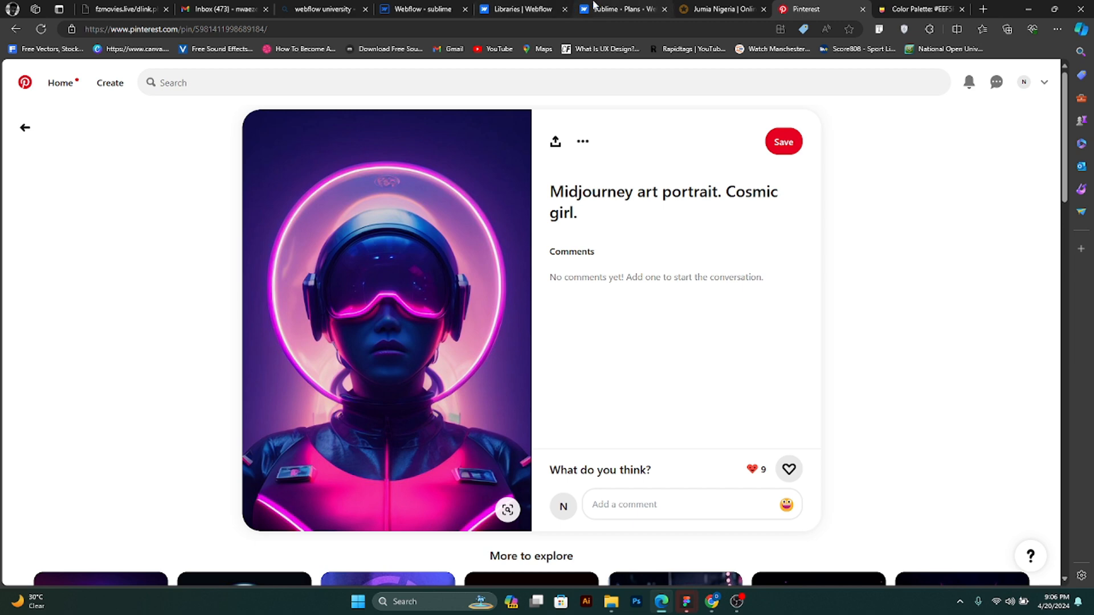
pyautogui.click(414, 8)
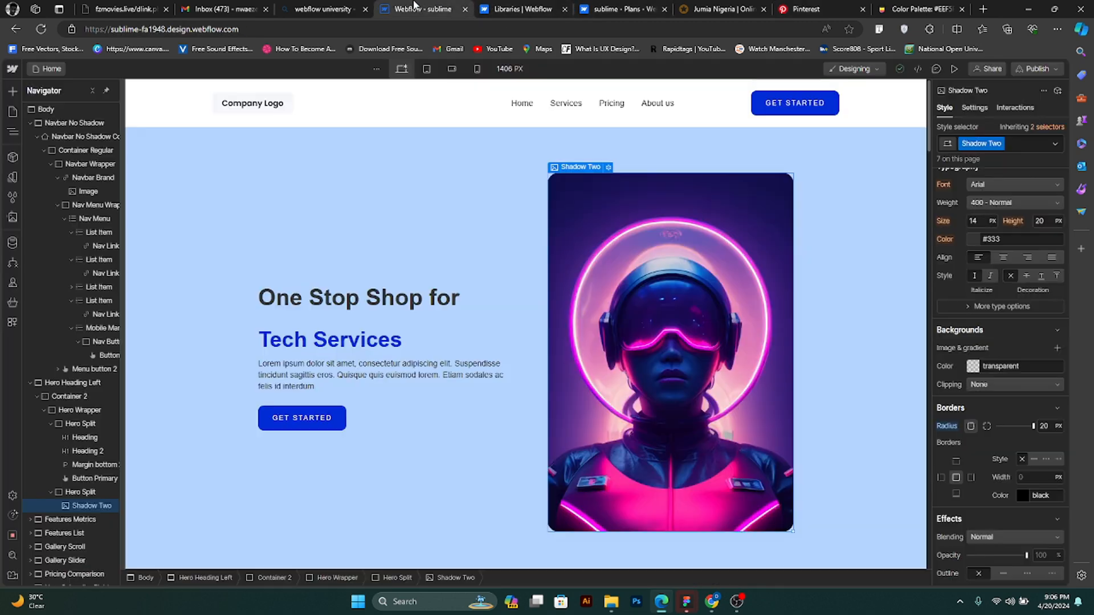
pyautogui.scroll(-4, 495, 427)
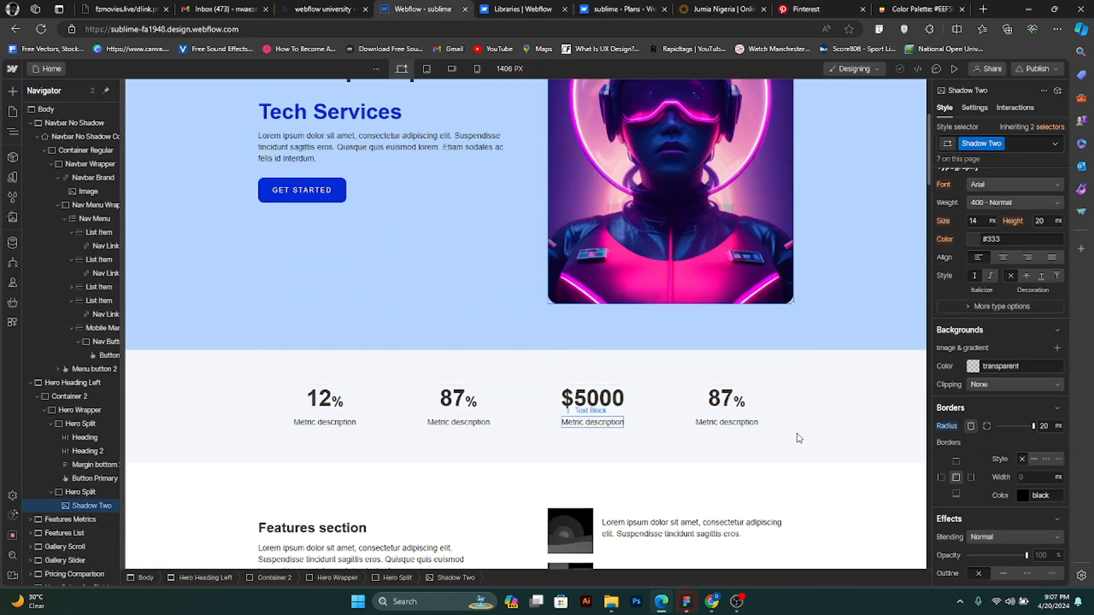
pyautogui.scroll(-2, 839, 450)
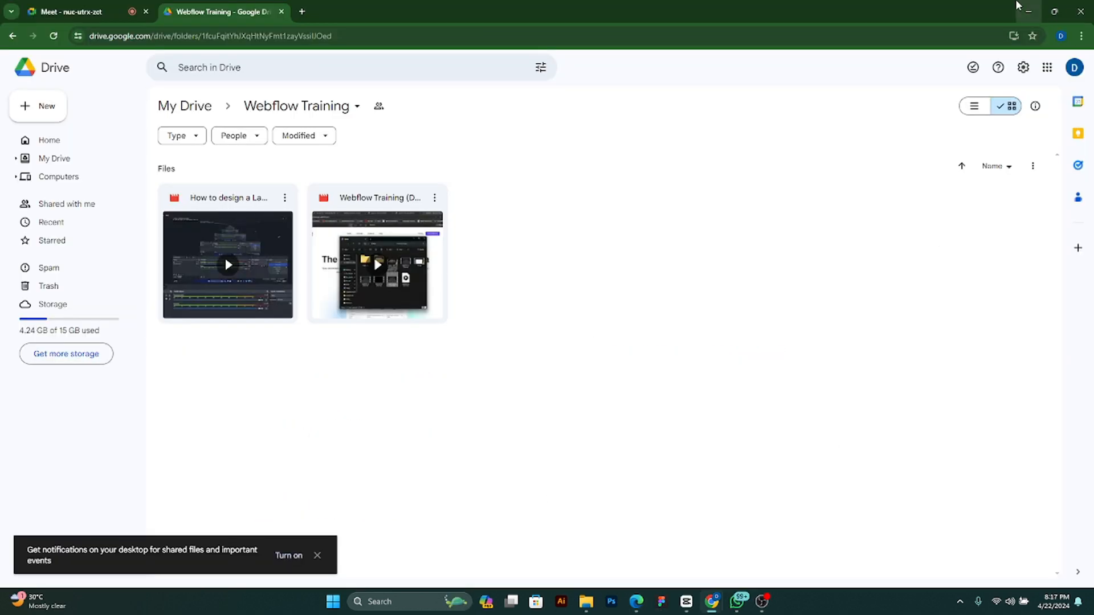
# - Leave the Google Drive window for the Webflow dashboard and open the sublime site in the Designer
pyautogui.click(1020, 8)
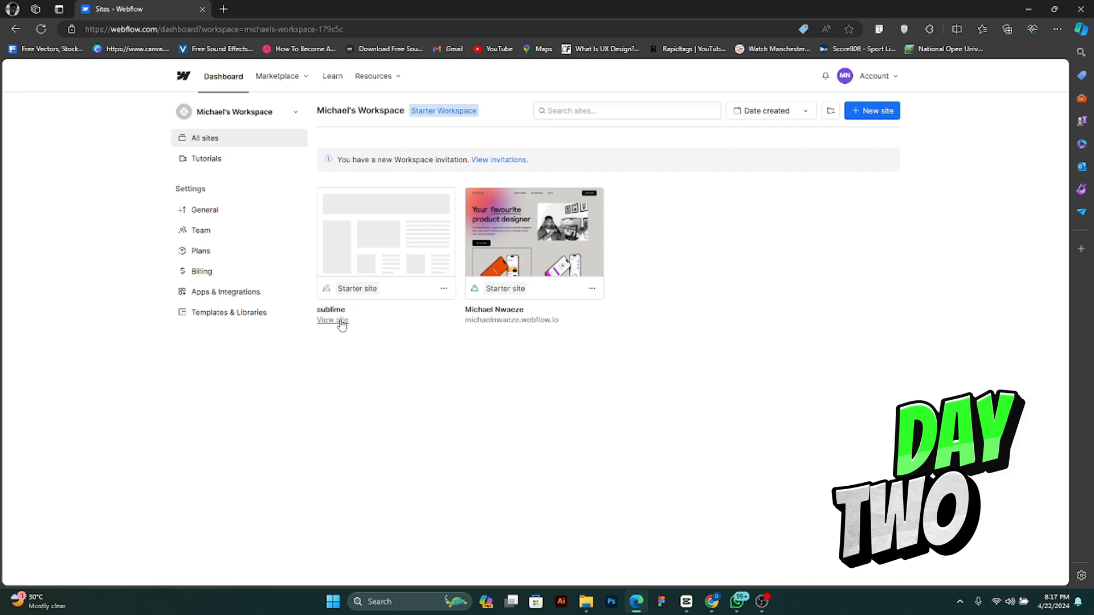
pyautogui.click(443, 289)
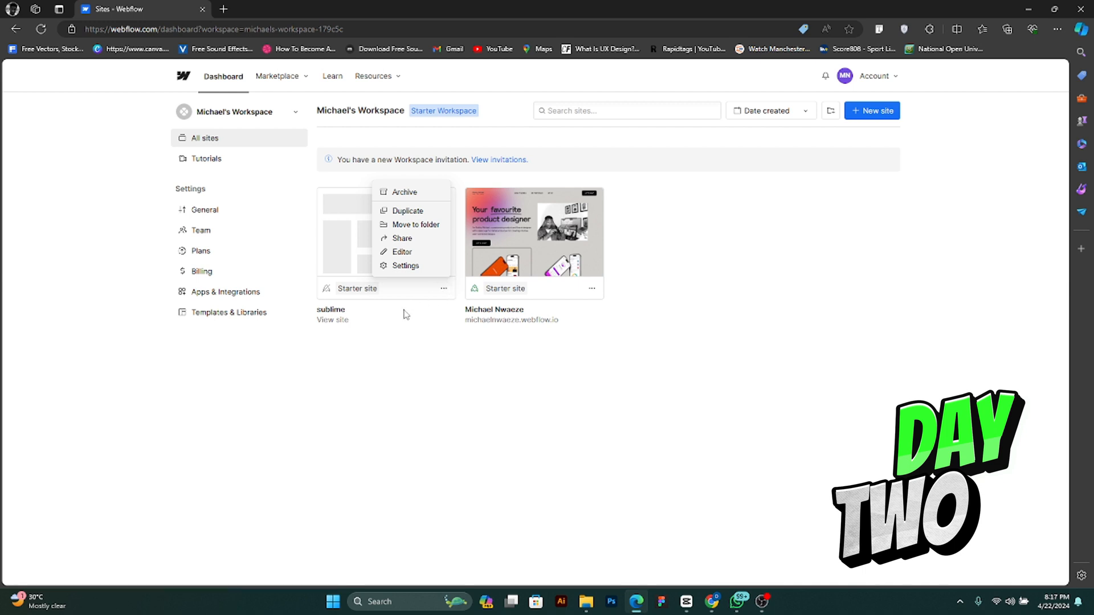
pyautogui.click(385, 330)
pyautogui.moveTo(399, 233)
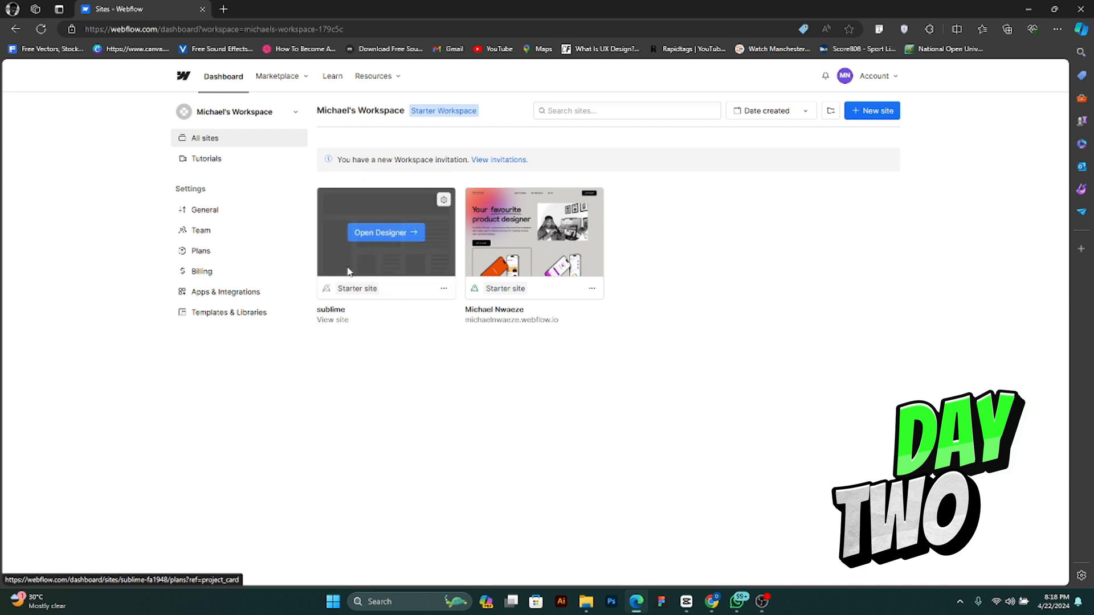
pyautogui.click(395, 234)
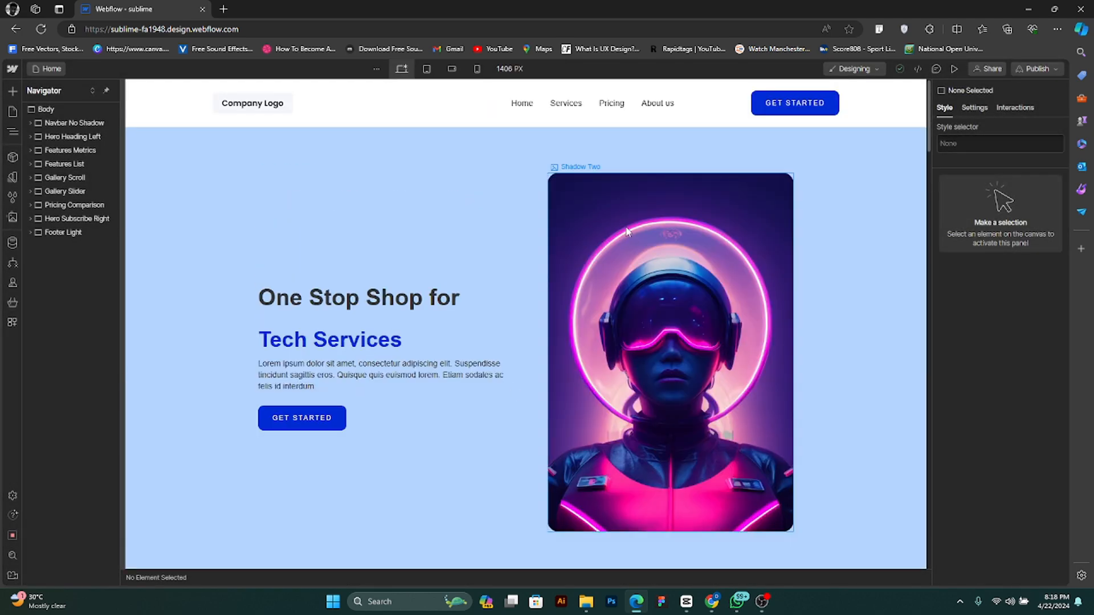
# - Look through the sublime home page's sections from the hero down to the footer and back, checking which placeholder content remains
pyautogui.scroll(-20, 730, 330)
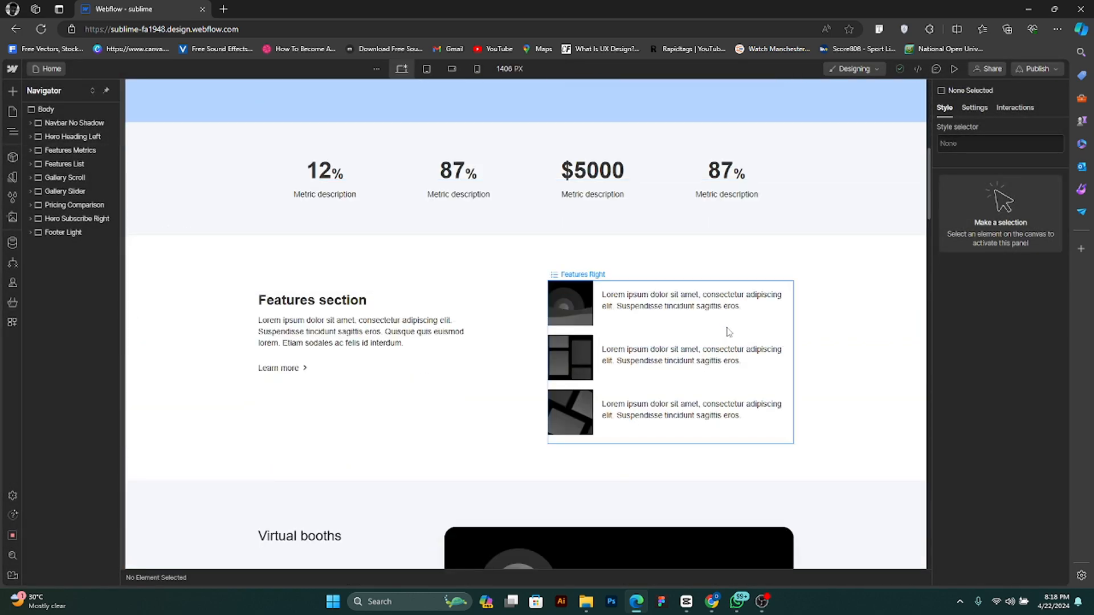
pyautogui.scroll(-15, 730, 330)
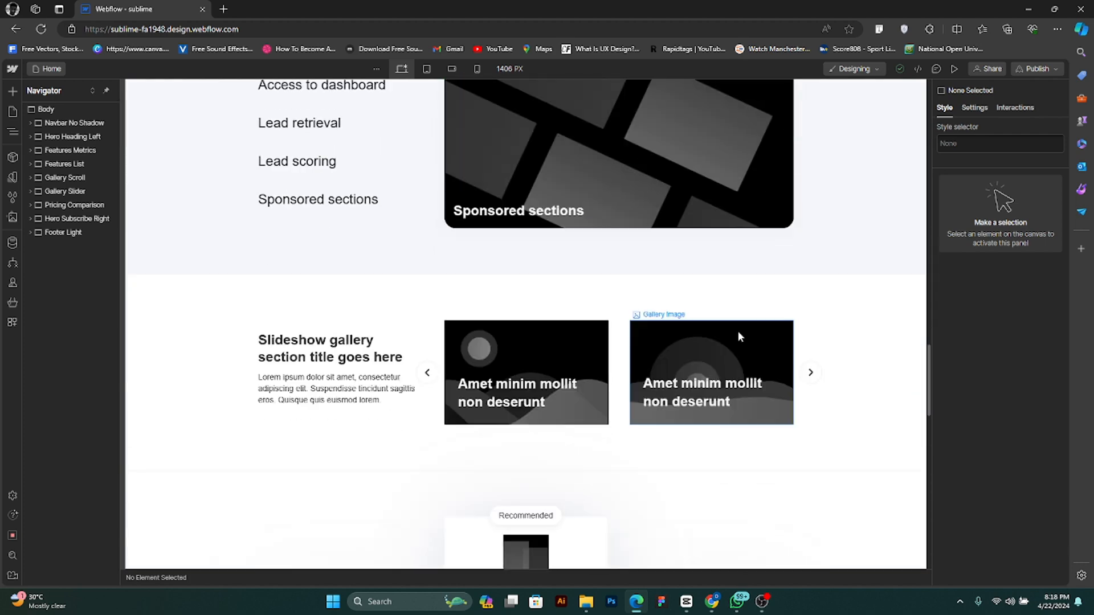
pyautogui.scroll(-8, 741, 334)
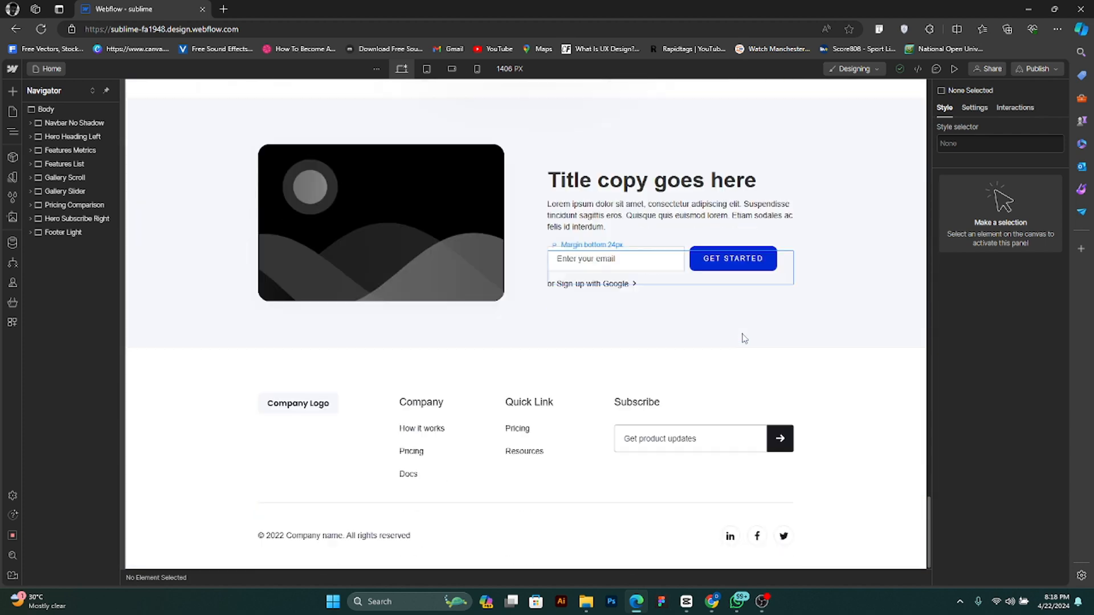
pyautogui.scroll(3, 740, 336)
pyautogui.scroll(15, 724, 324)
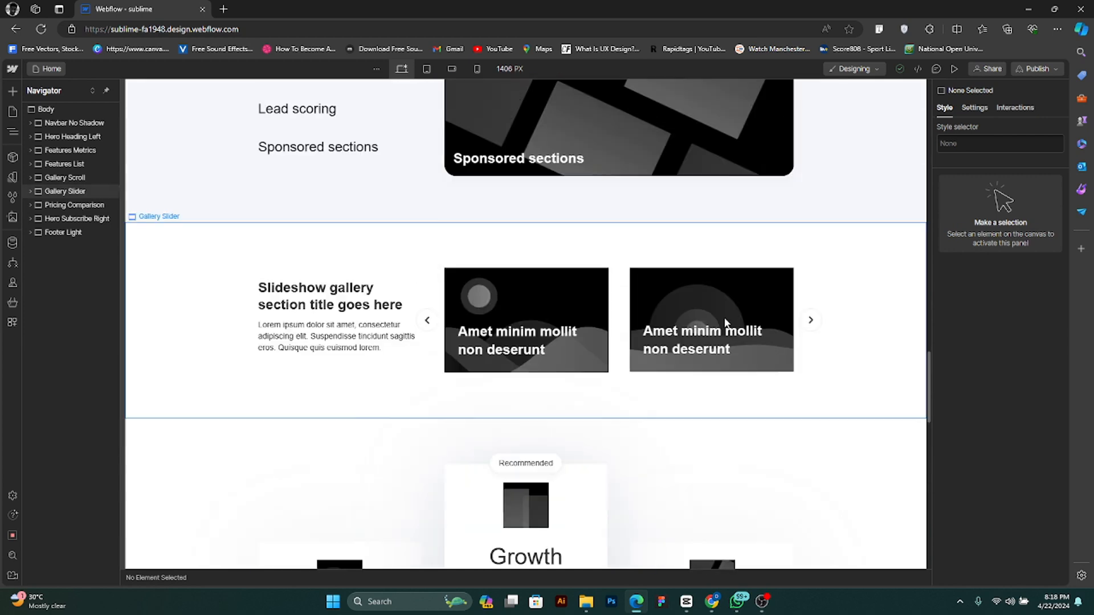
pyautogui.scroll(15, 724, 322)
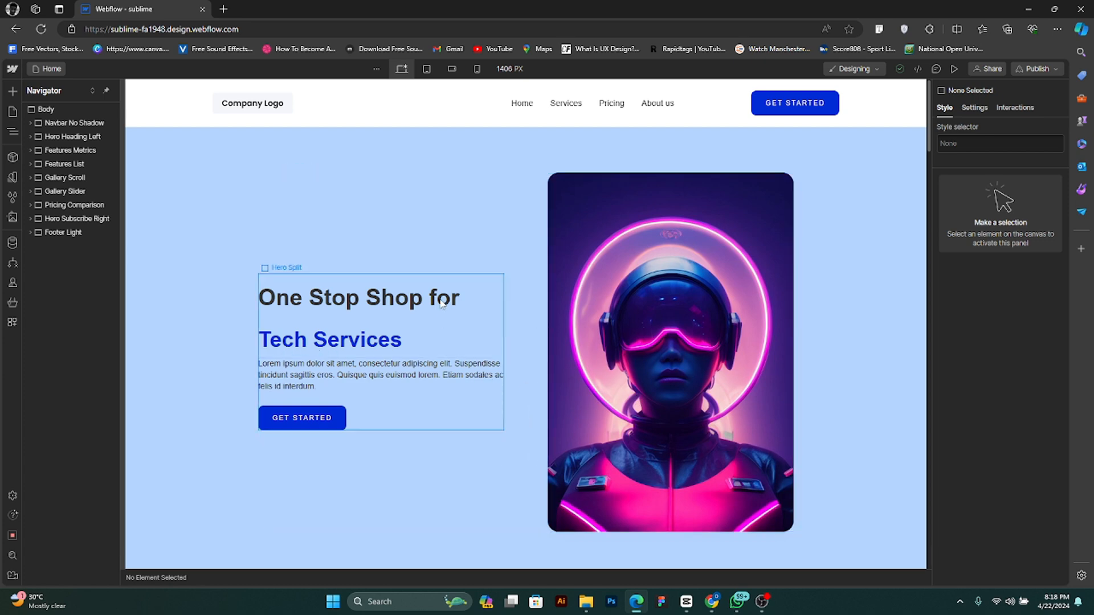
pyautogui.scroll(-2, 620, 336)
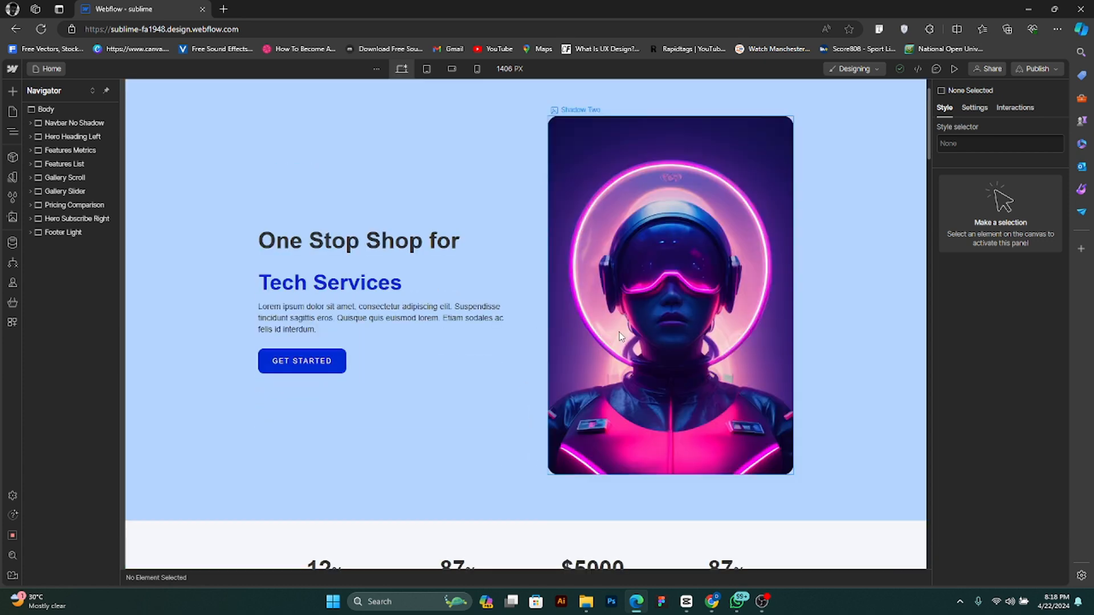
pyautogui.scroll(-7, 620, 336)
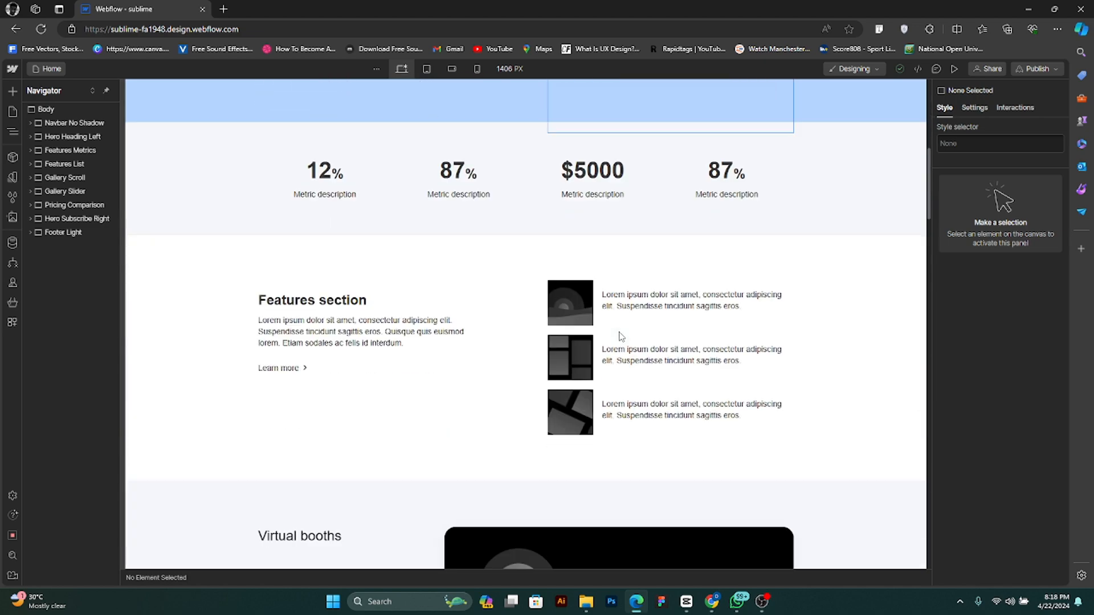
pyautogui.scroll(9, 619, 424)
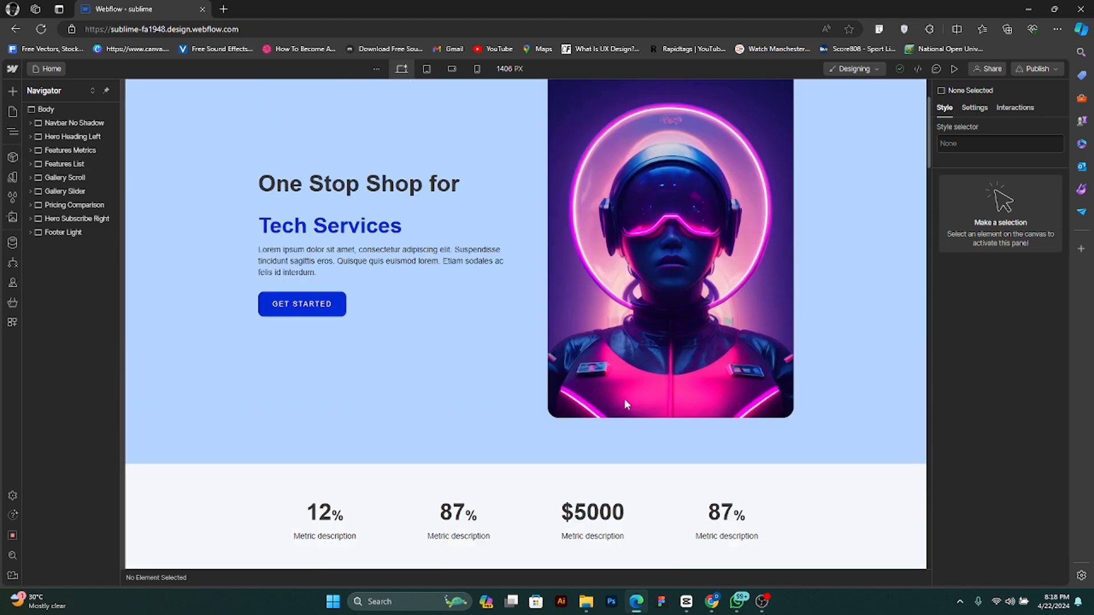
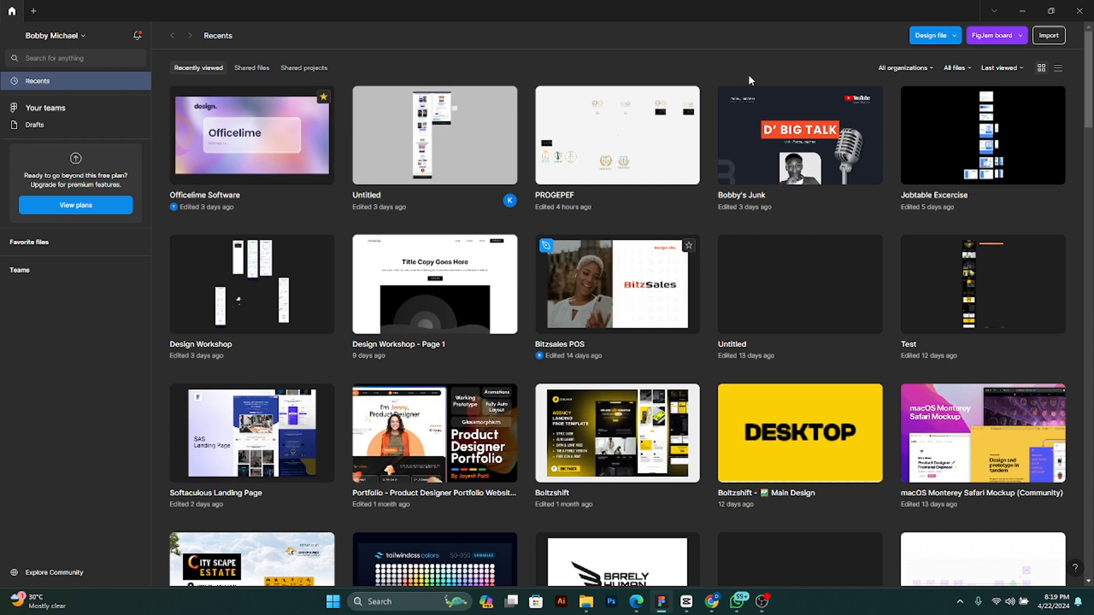
# - Leave the Figma window and search the web for "balenciaga logo" in a new browser tab
pyautogui.click(1024, 11)
pyautogui.click(223, 9)
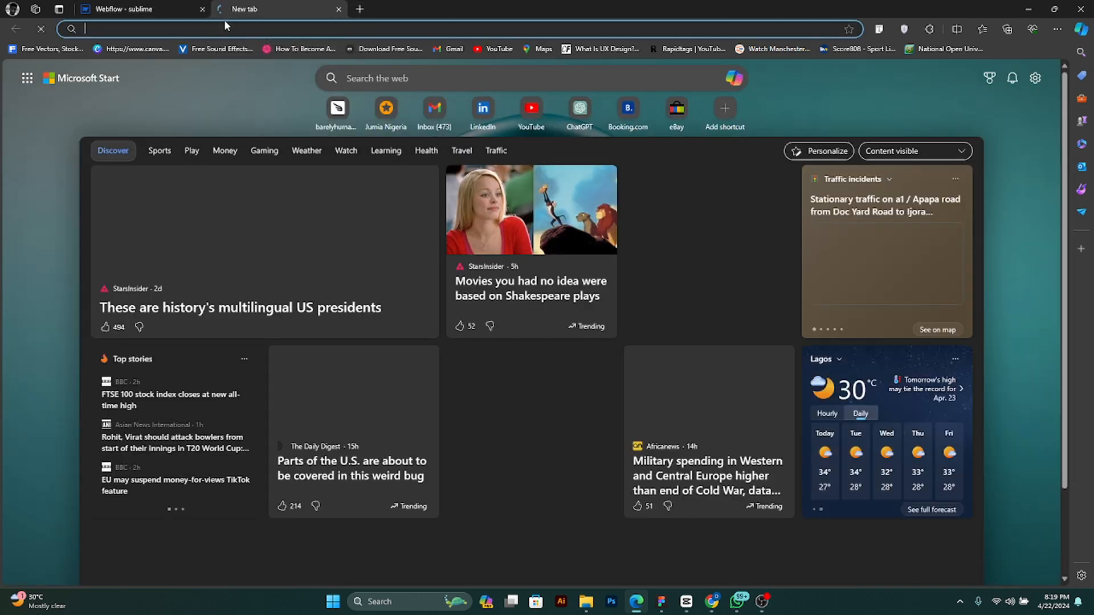
pyautogui.write('ba')
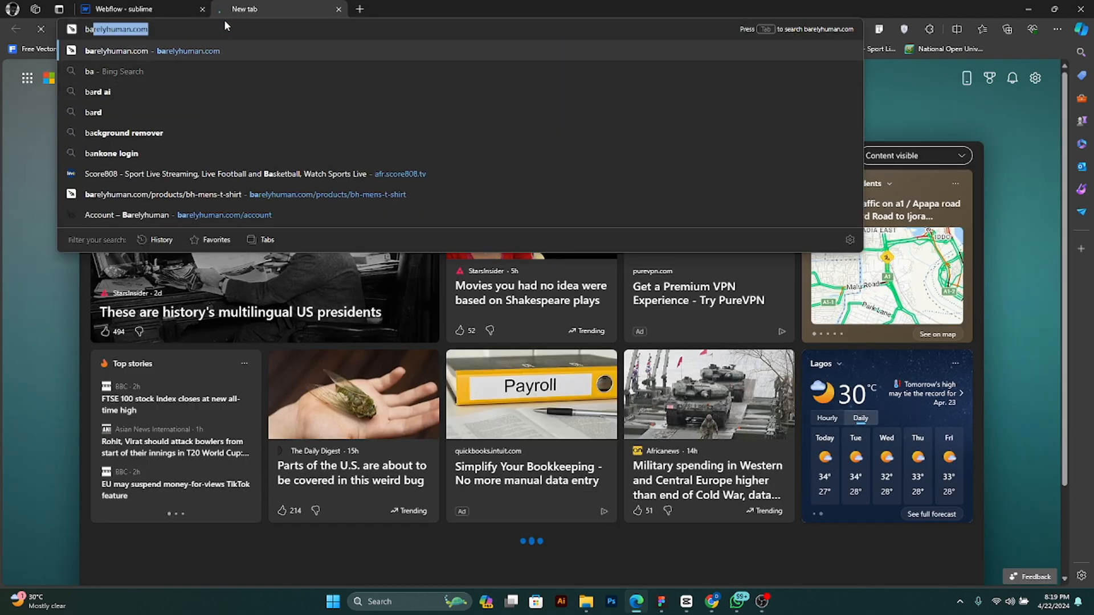
pyautogui.write('len')
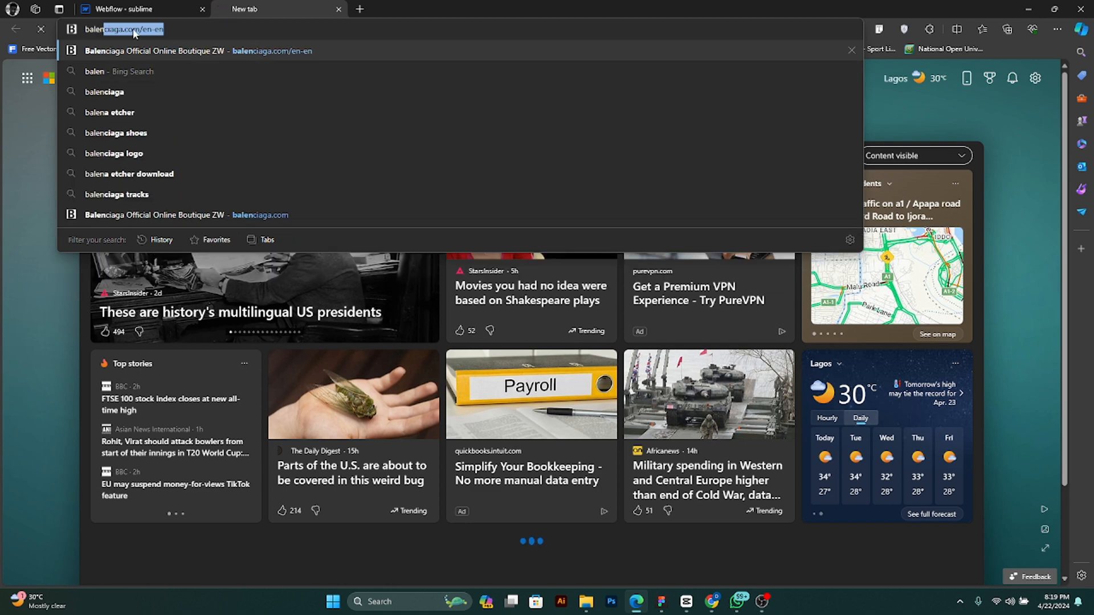
pyautogui.click(113, 153)
pyautogui.moveTo(661, 601)
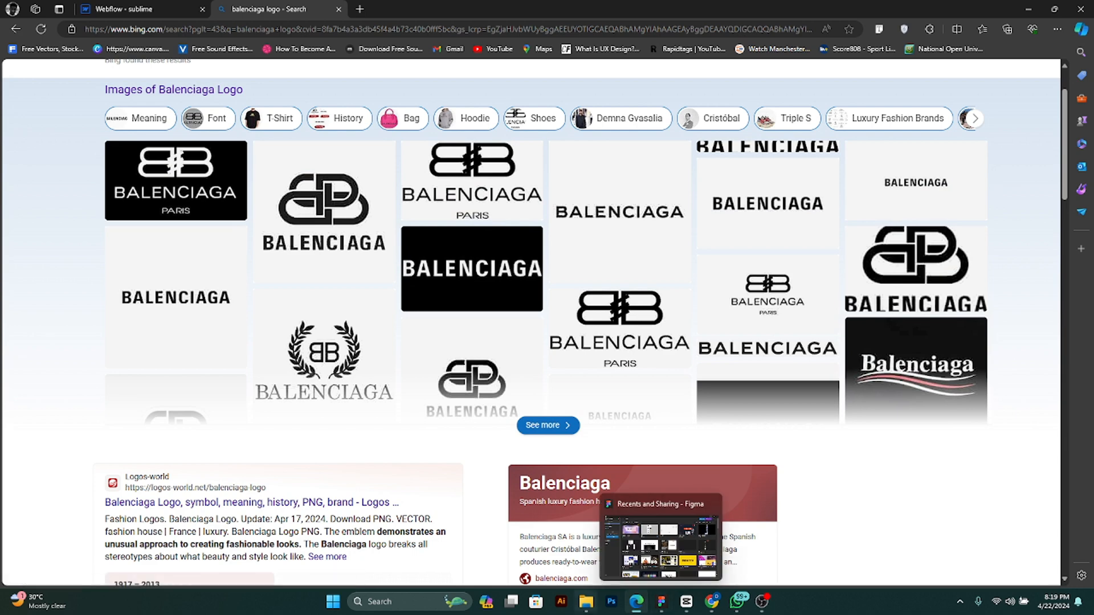
pyautogui.click(115, 7)
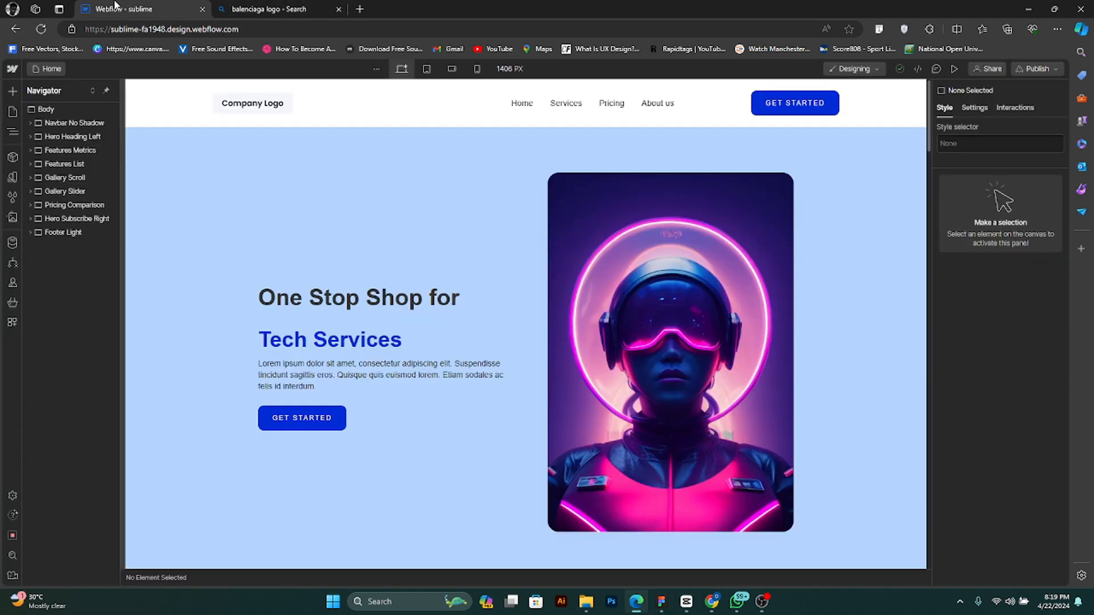
pyautogui.click(235, 7)
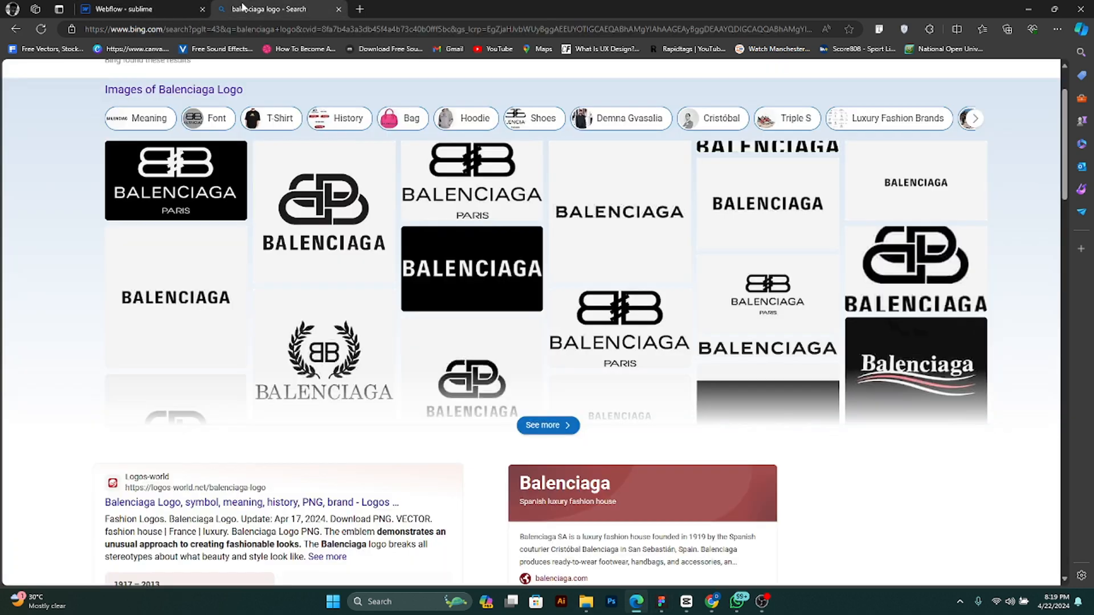
# - Copy an interlocking-B Balenciaga logo from the search results and try to remove its background on remove.bg
pyautogui.rightClick(351, 211)
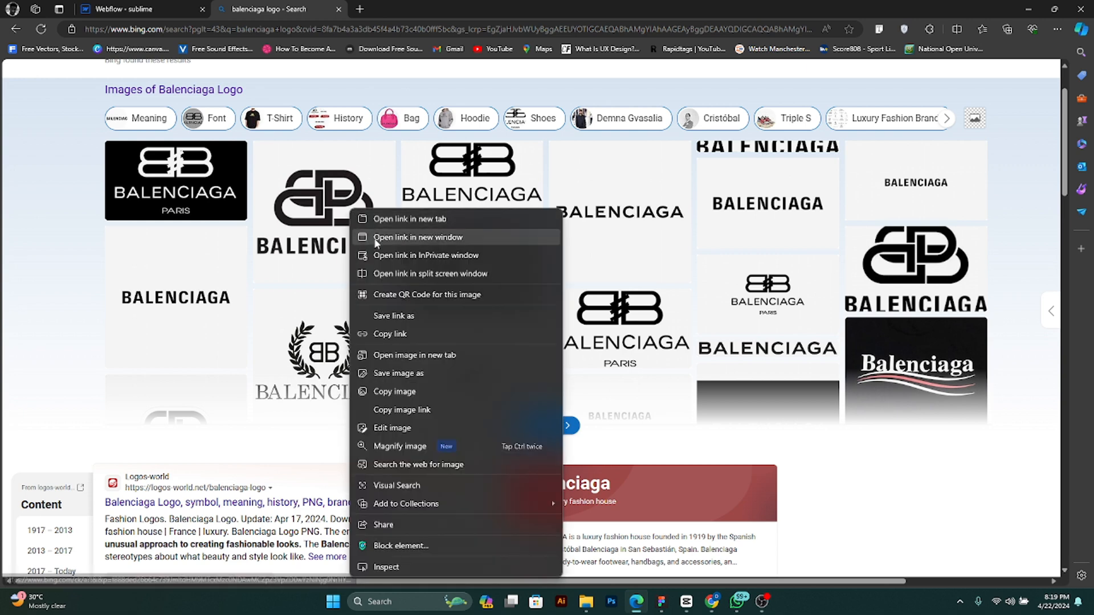
pyautogui.click(412, 391)
pyautogui.click(359, 8)
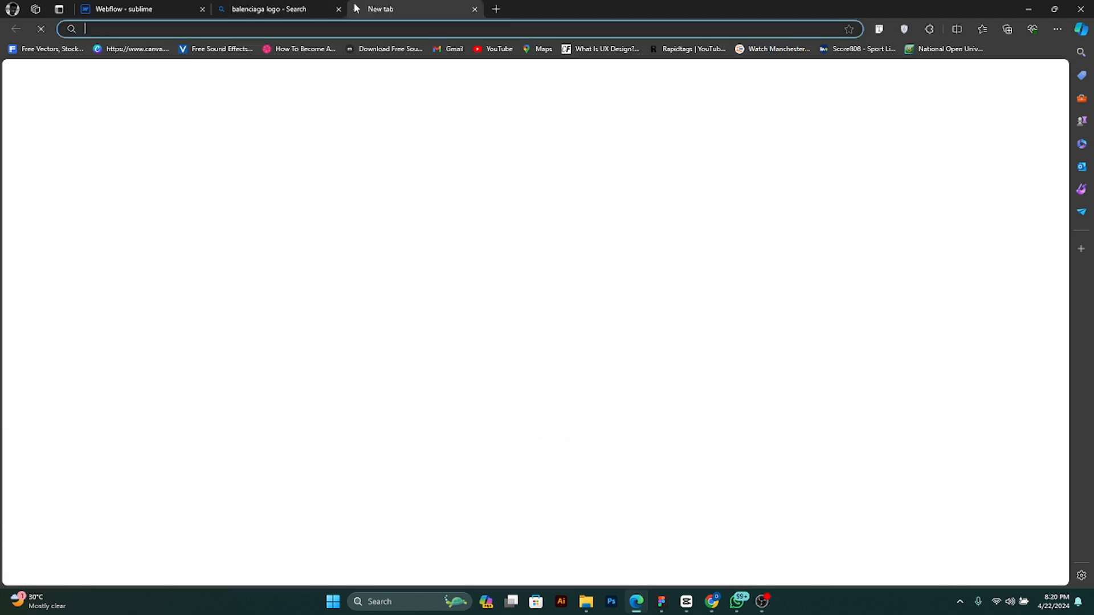
pyautogui.write('rem')
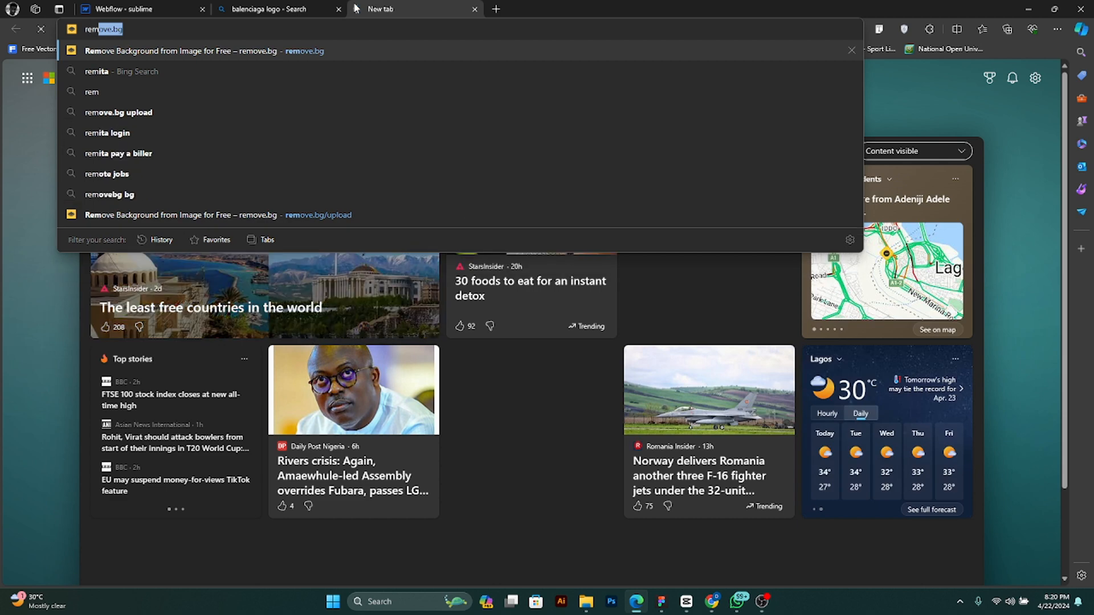
pyautogui.press('Return')
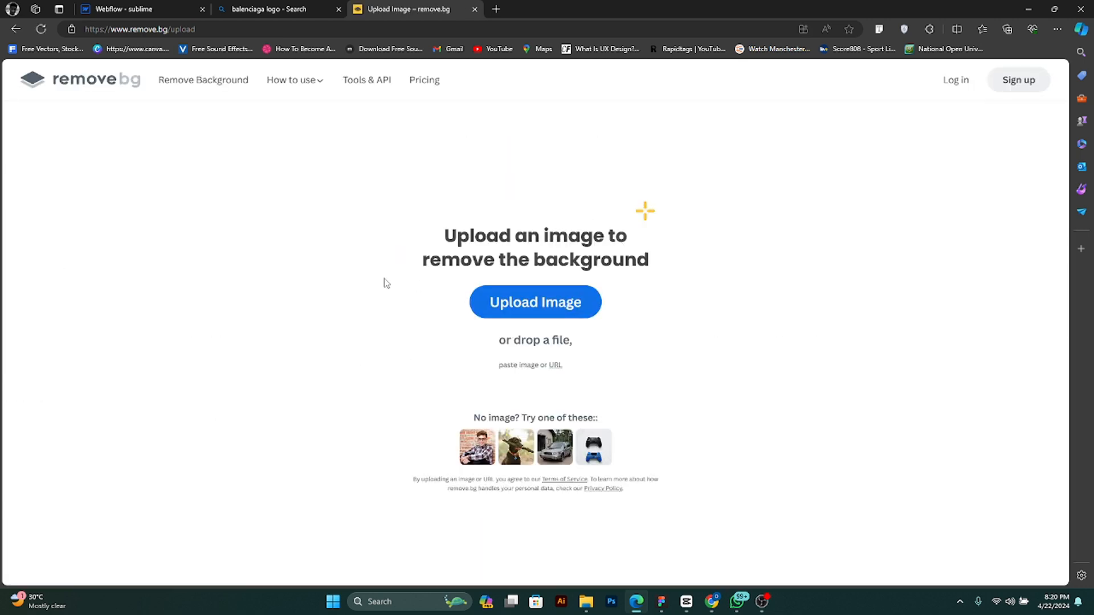
pyautogui.hotkey('ctrl', 'v')
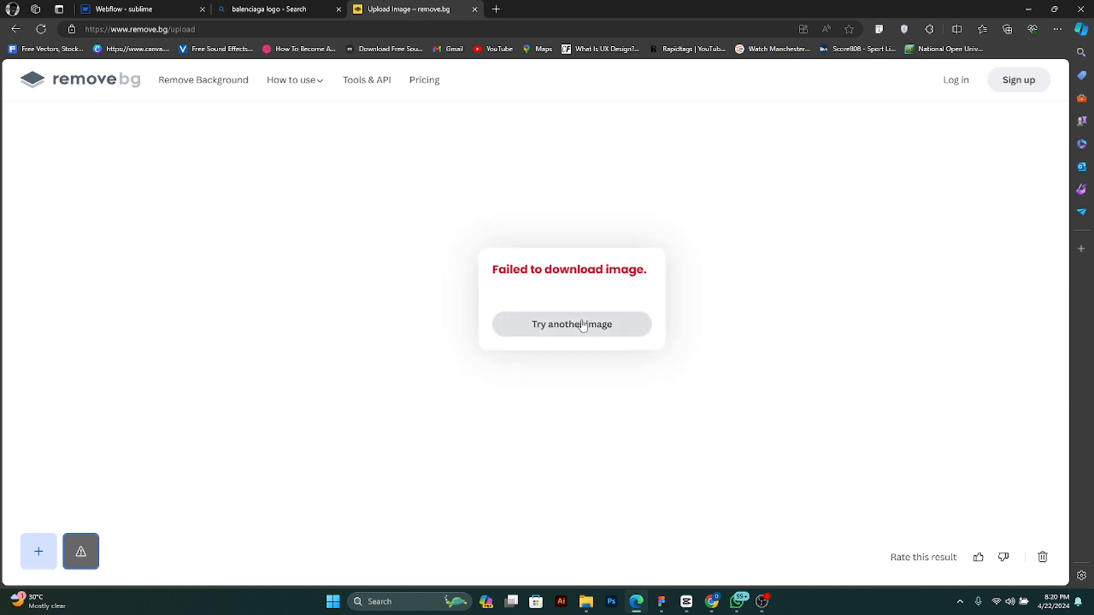
pyautogui.click(581, 324)
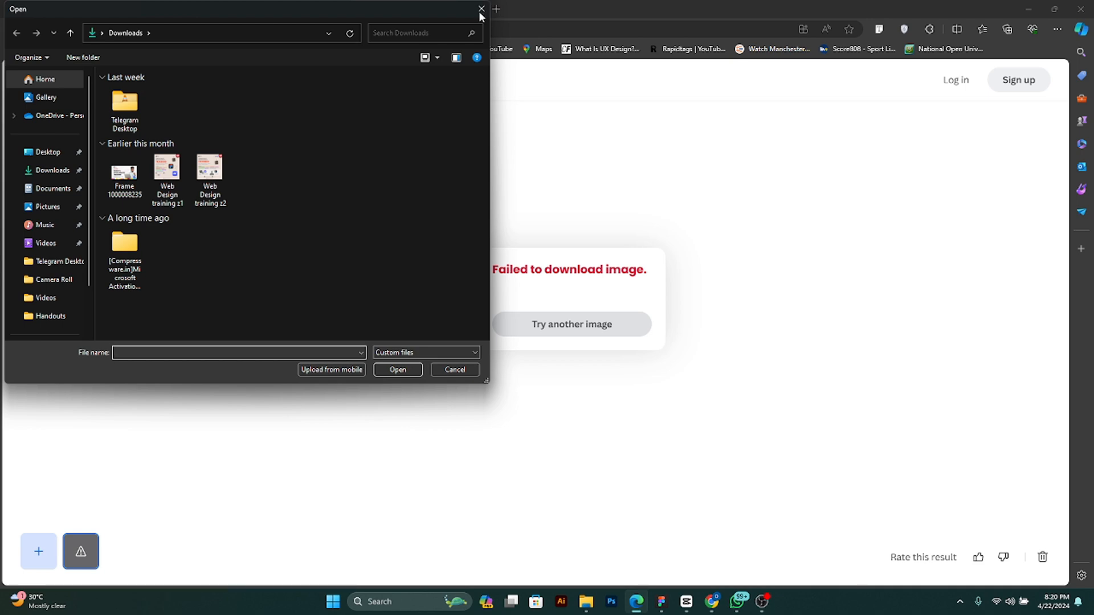
pyautogui.click(483, 12)
# - Open the transparent Balenciaga Paris logo from the search results, save it to Downloads and return to the Webflow Designer
pyautogui.click(275, 8)
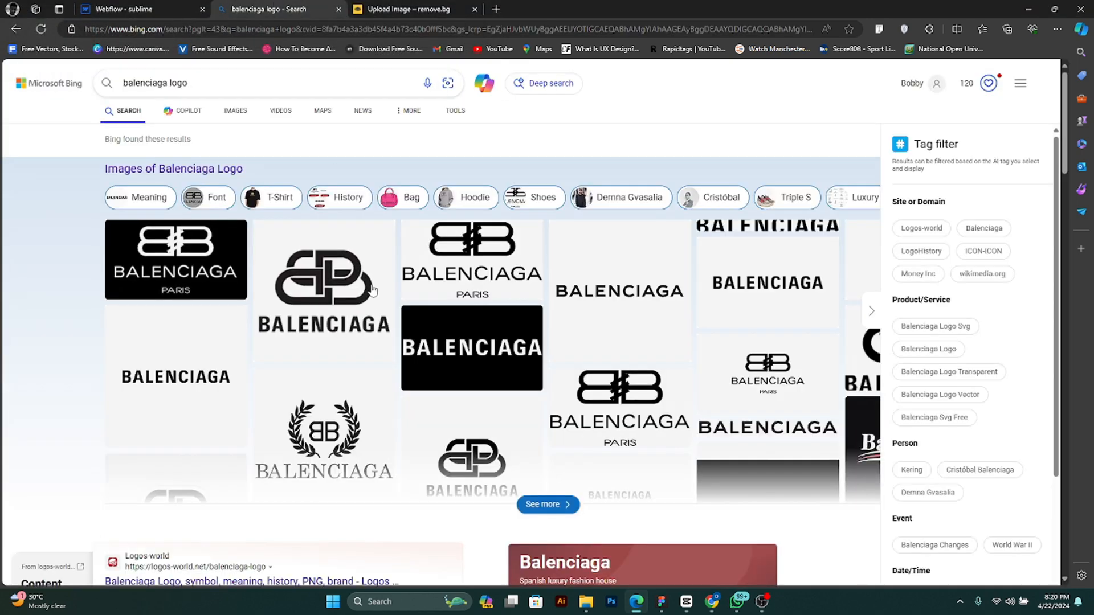
pyautogui.click(494, 257)
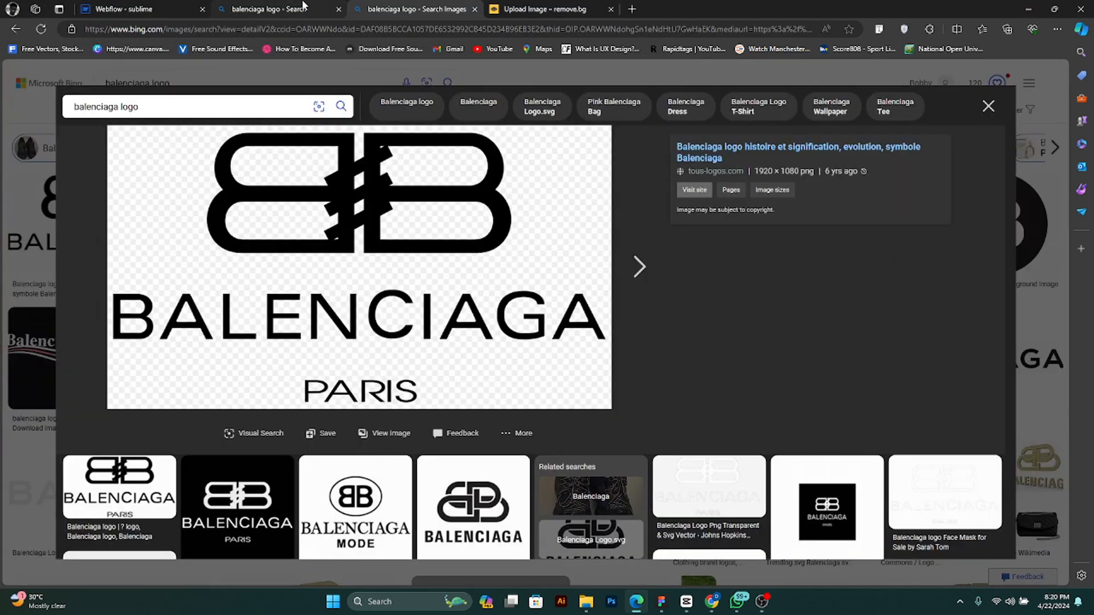
pyautogui.click(180, 7)
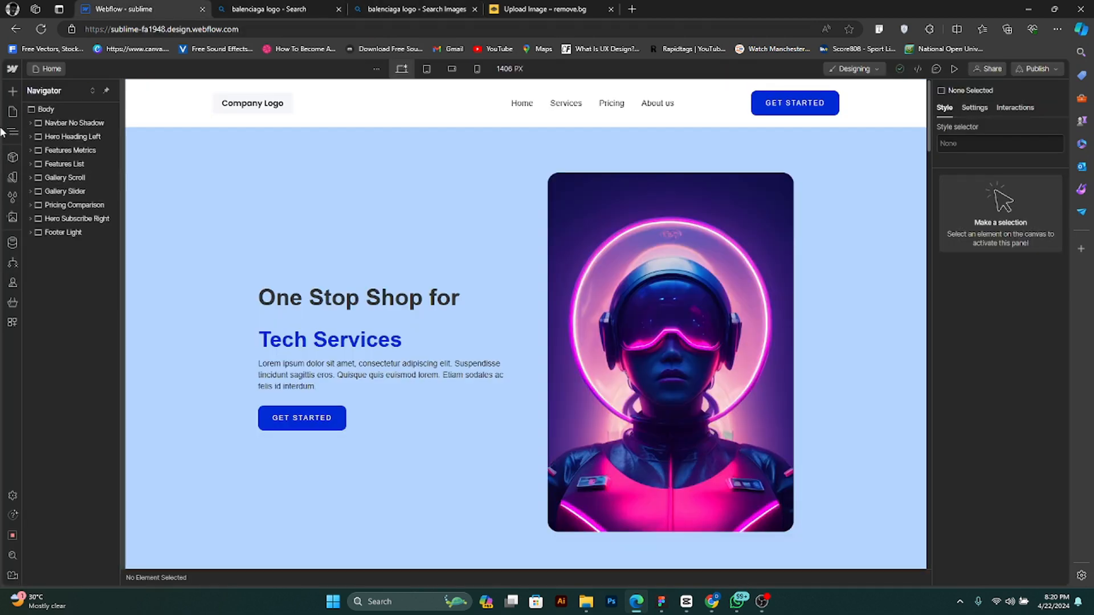
# - Check the site's assets and locate the saved logo file R in the Downloads folder
pyautogui.click(13, 217)
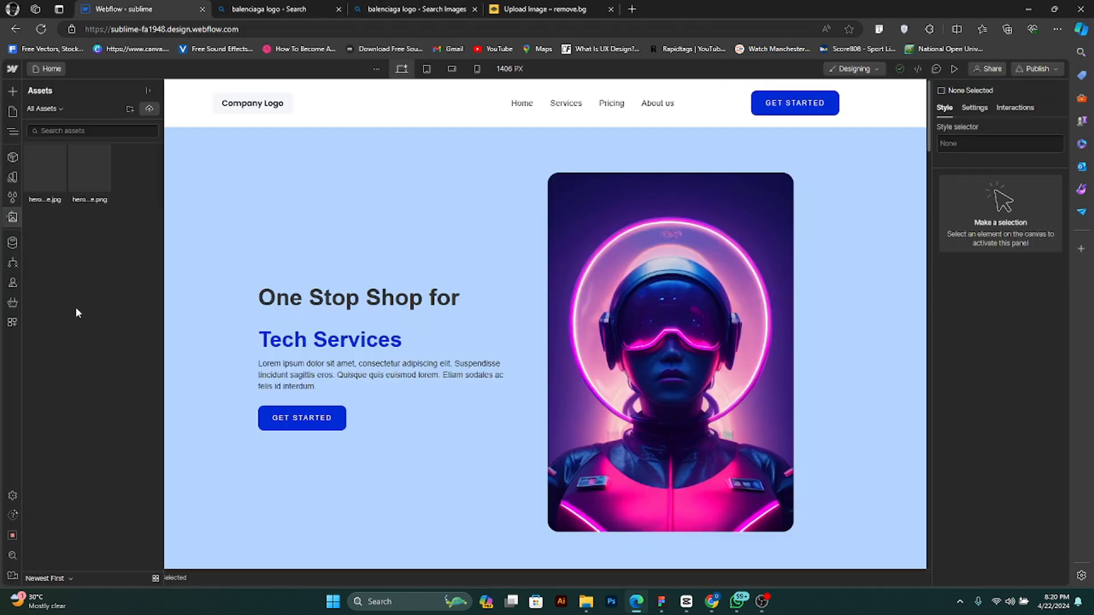
pyautogui.click(13, 217)
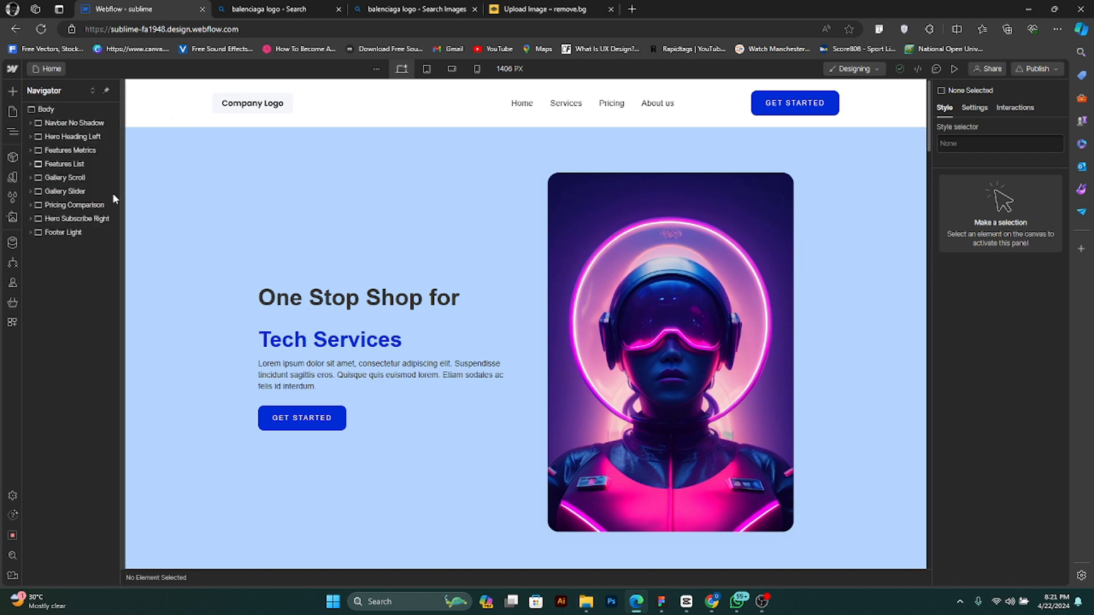
pyautogui.click(586, 601)
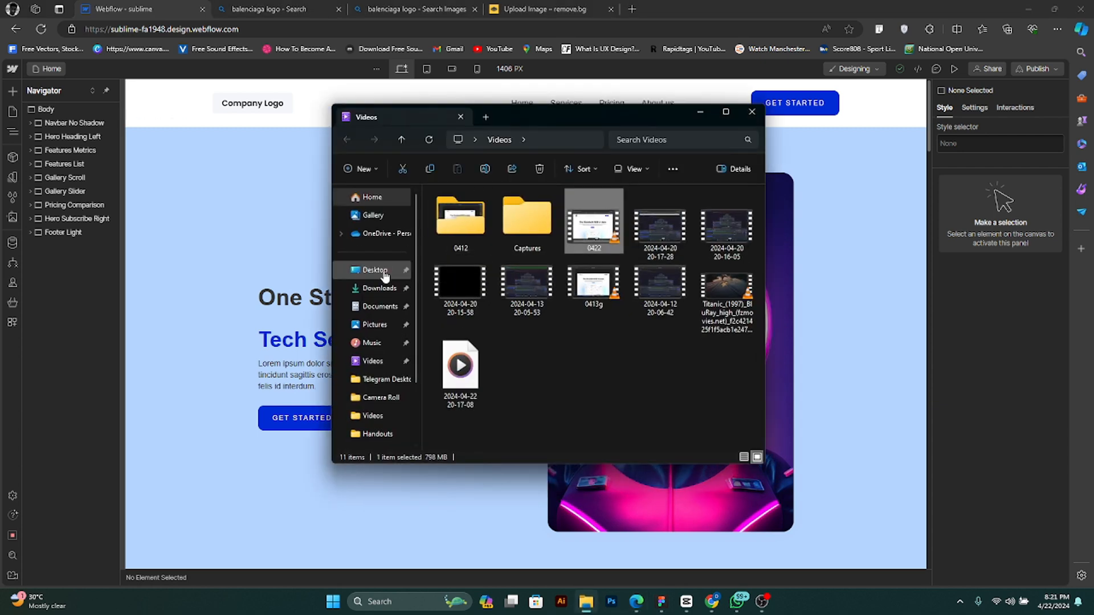
pyautogui.click(379, 306)
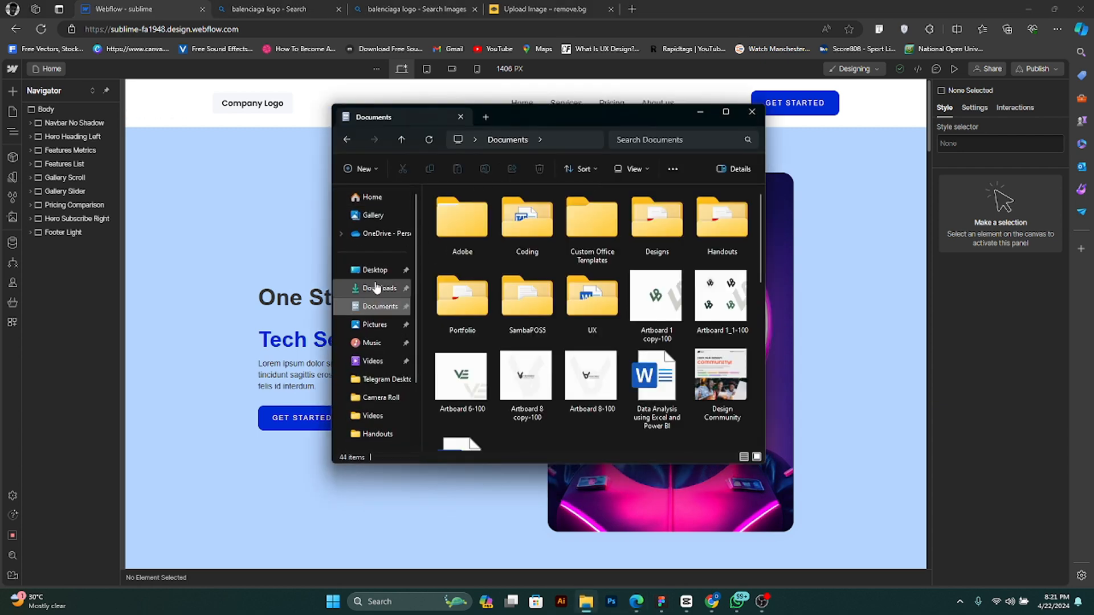
pyautogui.click(376, 287)
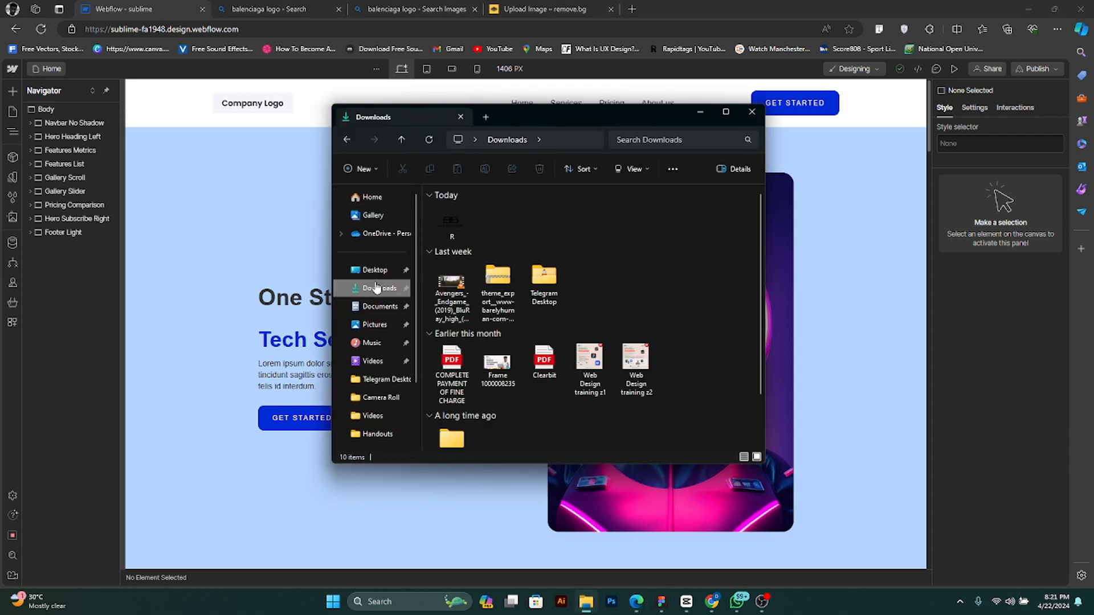
pyautogui.click(173, 179)
pyautogui.click(72, 137)
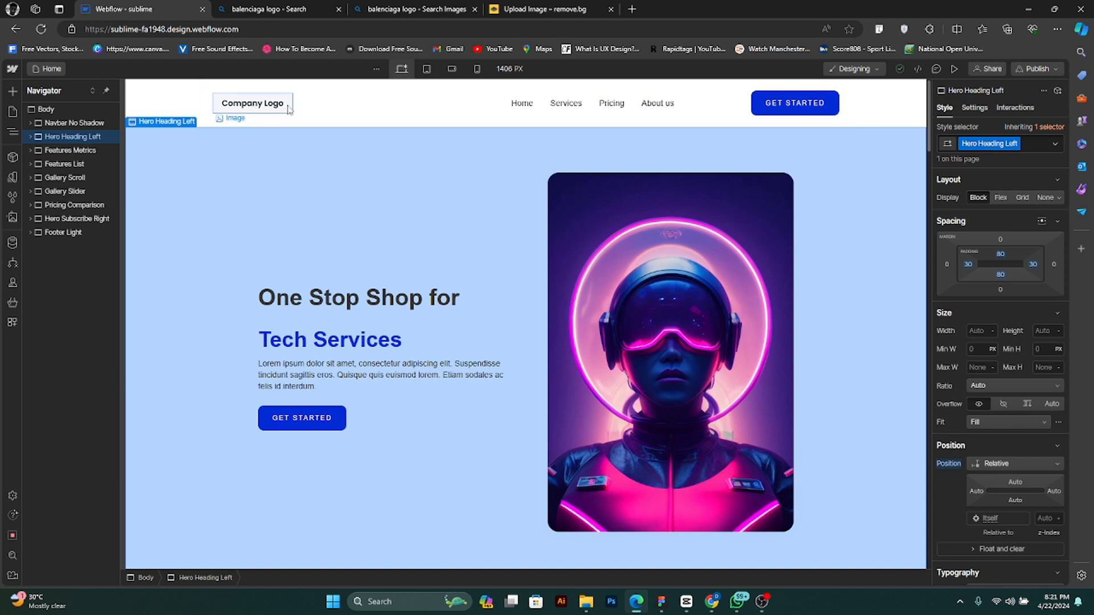
# - Check the Google Meet call window and return to the Webflow Designer
pyautogui.moveTo(711, 601)
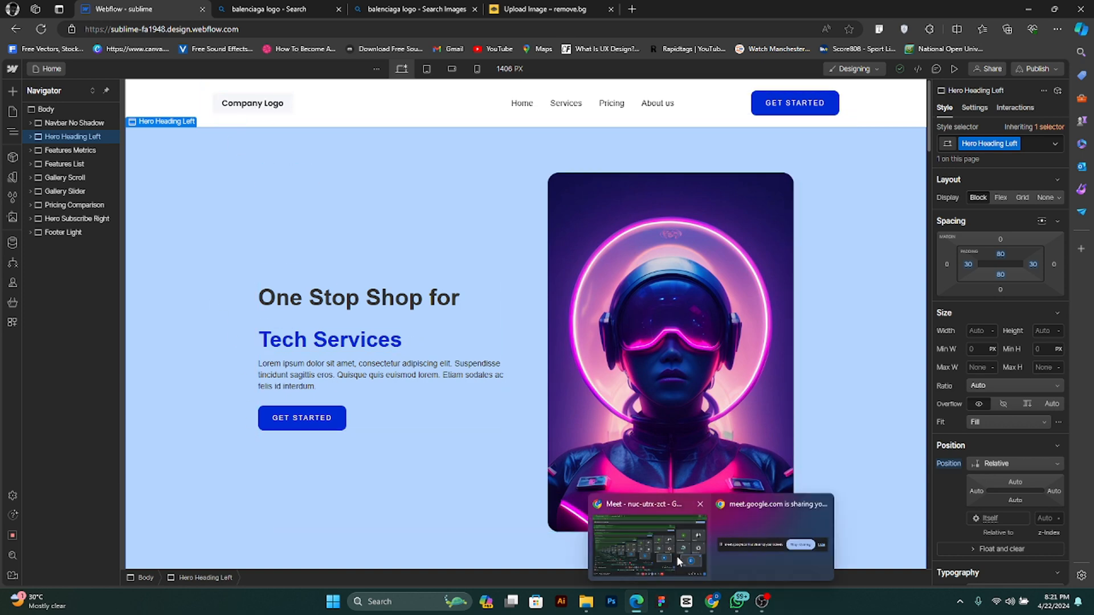
pyautogui.click(677, 560)
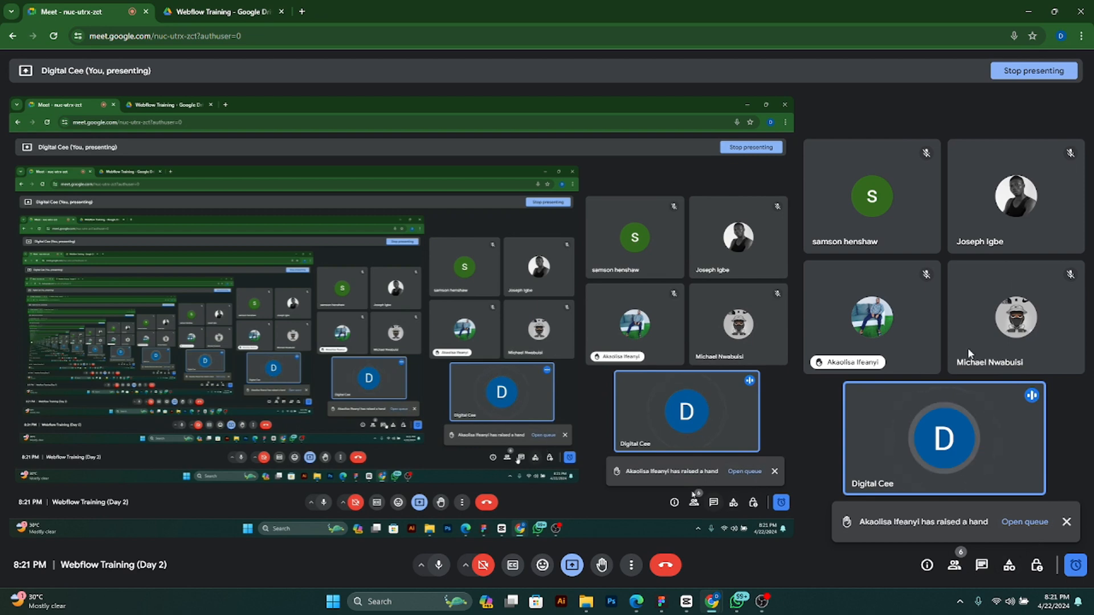
pyautogui.click(1028, 12)
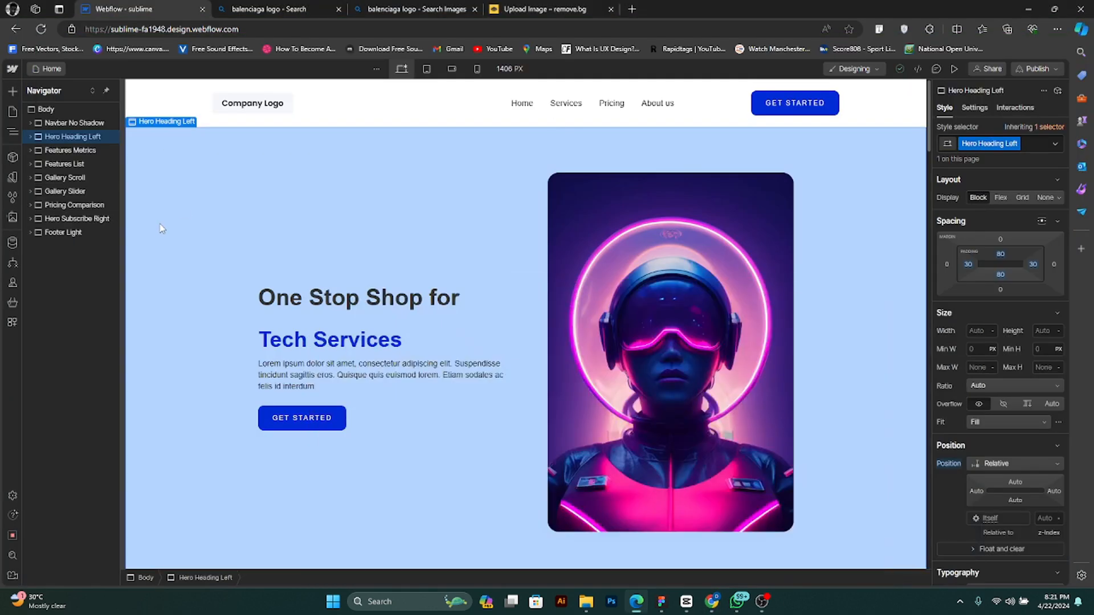
# - Bring the logo file R from Downloads into the site, dropping it as an image in the Hero Heading Left section
pyautogui.click(13, 219)
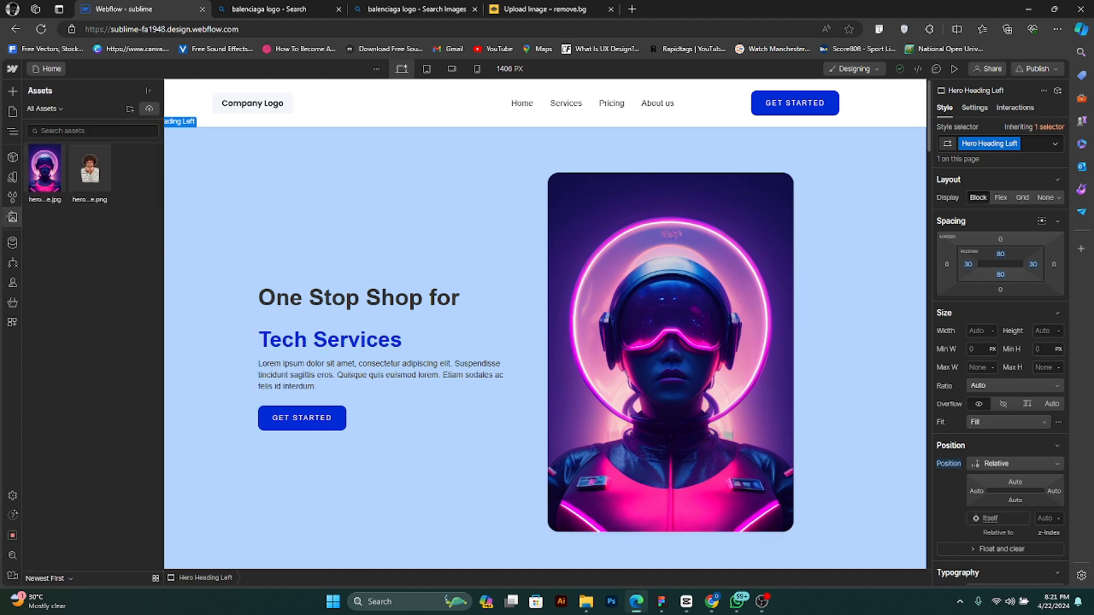
pyautogui.click(586, 601)
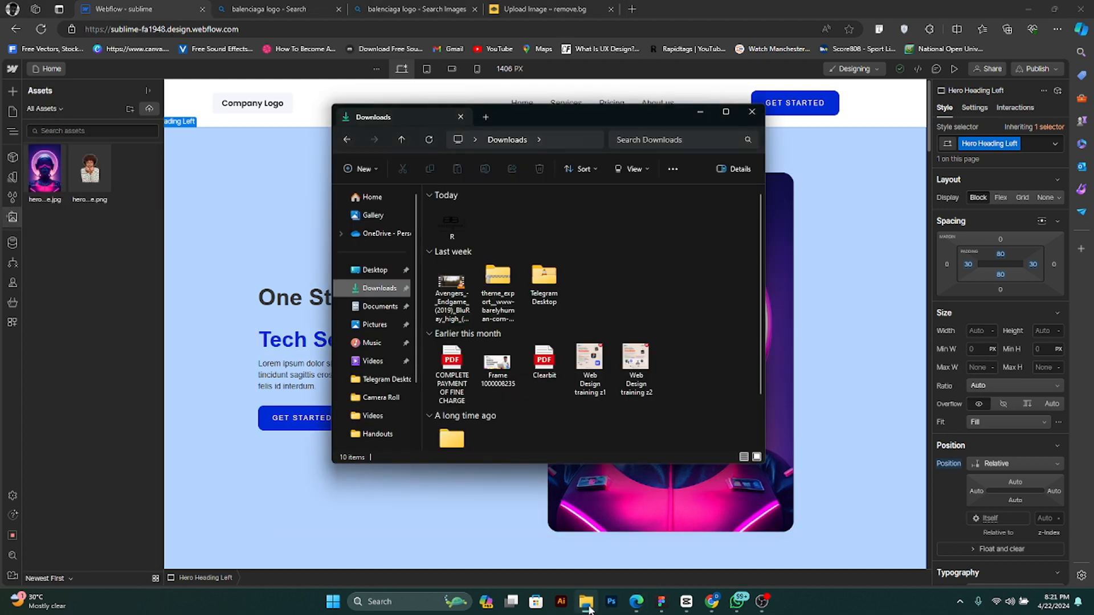
pyautogui.click(456, 225)
pyautogui.moveTo(459, 224); pyautogui.dragTo(74, 213)
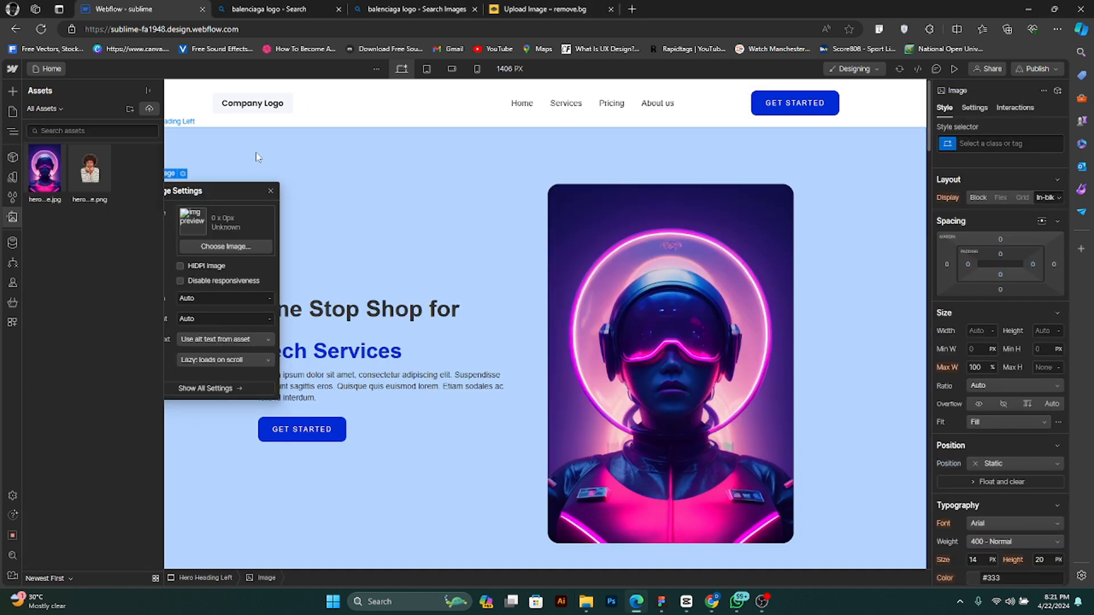
# - Replace the Company Logo placeholder image in the navbar with the uploaded Balenciaga logo R.png
pyautogui.press('z')
pyautogui.click(253, 105)
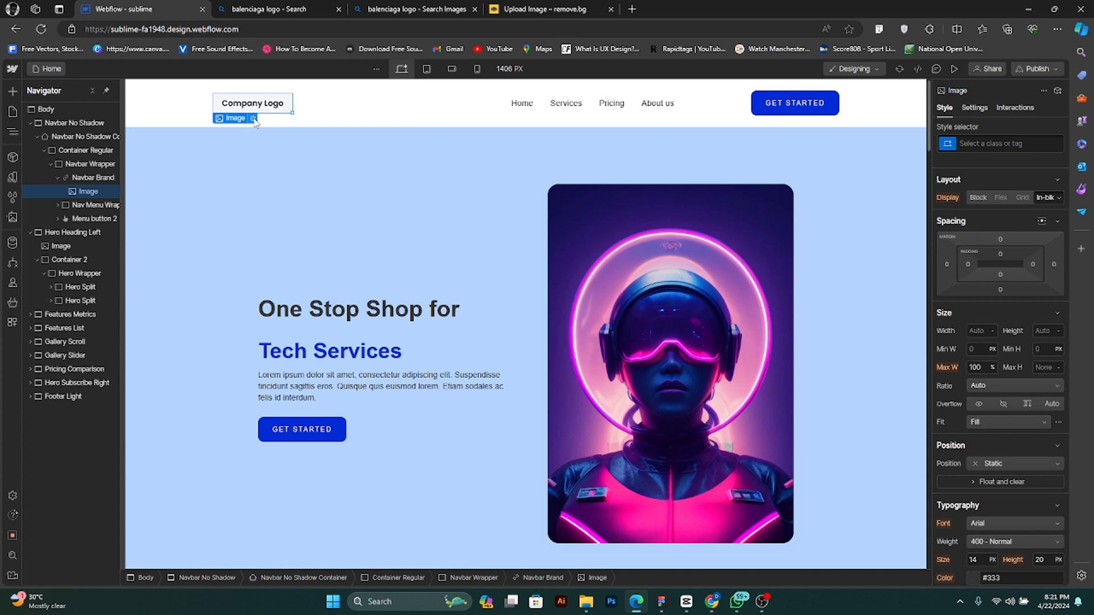
pyautogui.click(253, 118)
pyautogui.click(276, 180)
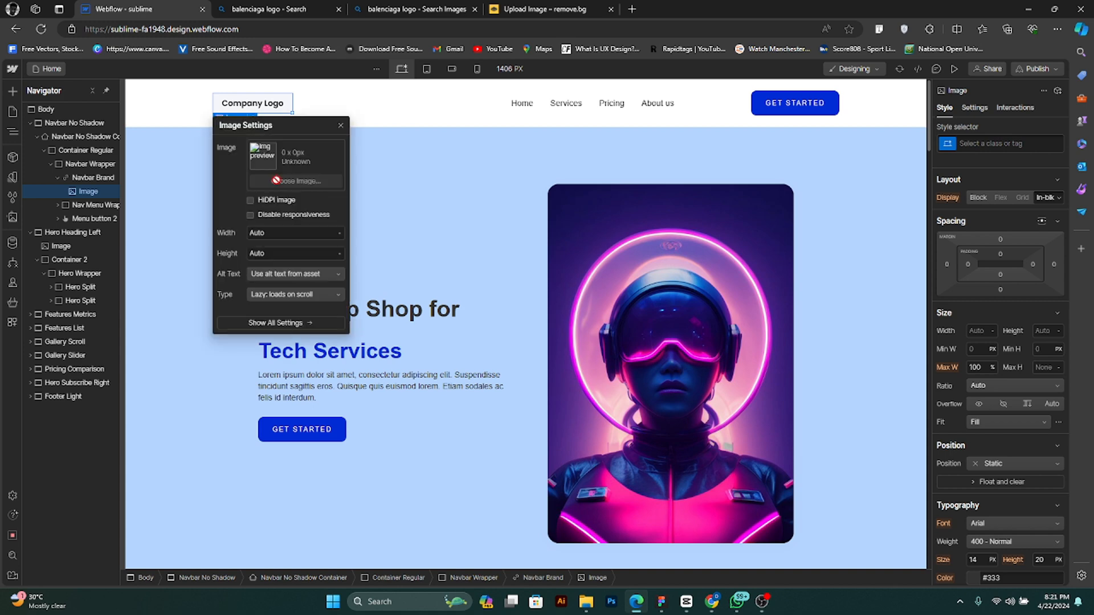
pyautogui.click(50, 175)
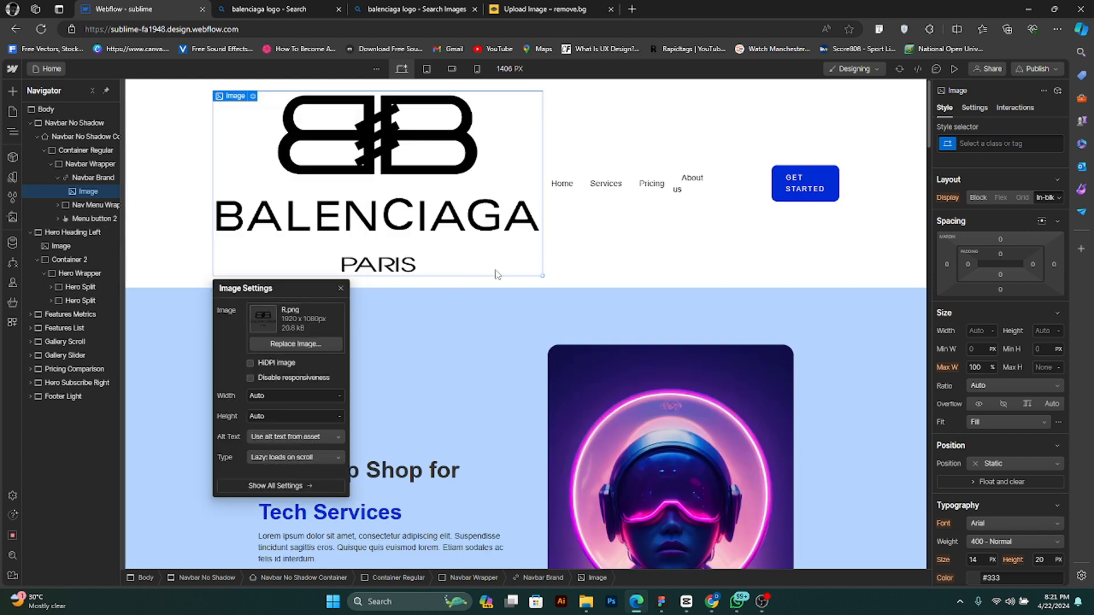
# - Shrink the Balenciaga logo to a small brand mark in line with the navbar links and fine-tune its size
pyautogui.moveTo(541, 275); pyautogui.dragTo(289, 127)
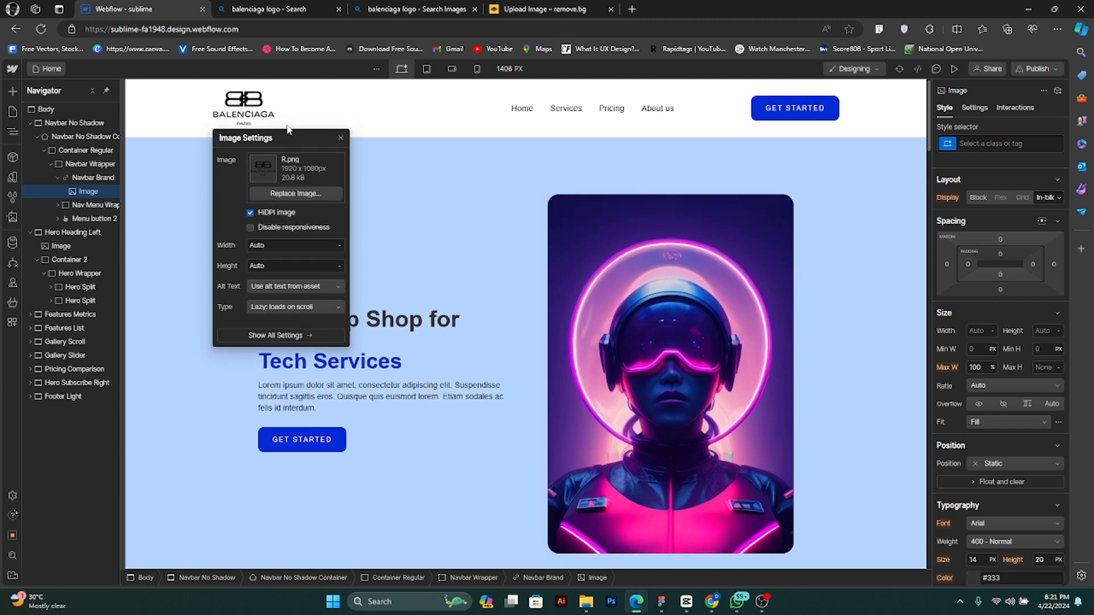
pyautogui.click(341, 139)
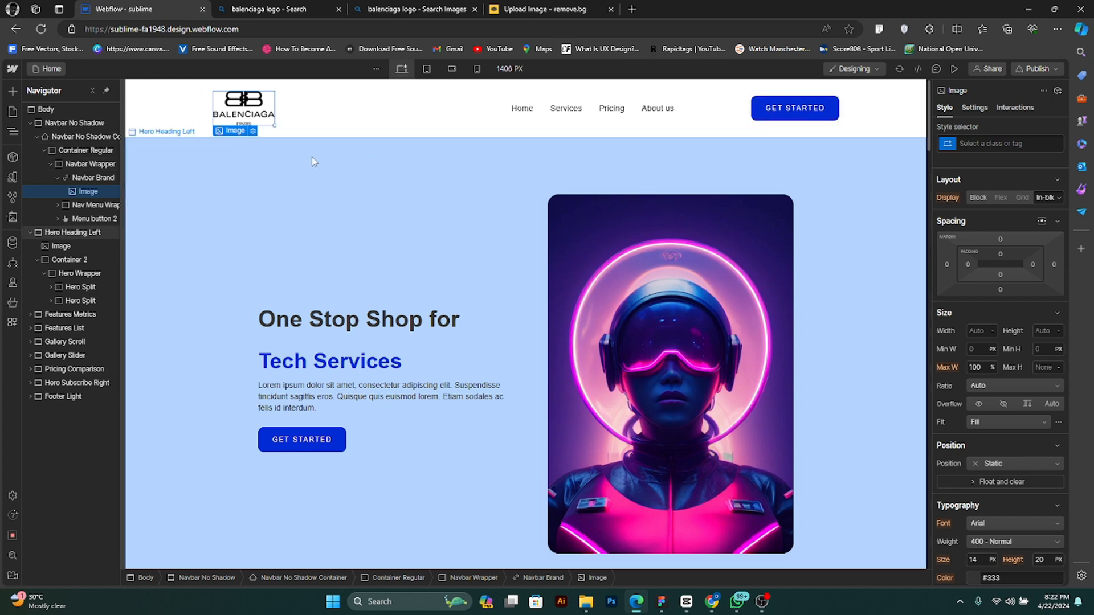
pyautogui.moveTo(273, 123); pyautogui.dragTo(278, 126)
# - Look over the navbar and hero section, ending with the Tech Services heading selected
pyautogui.click(494, 198)
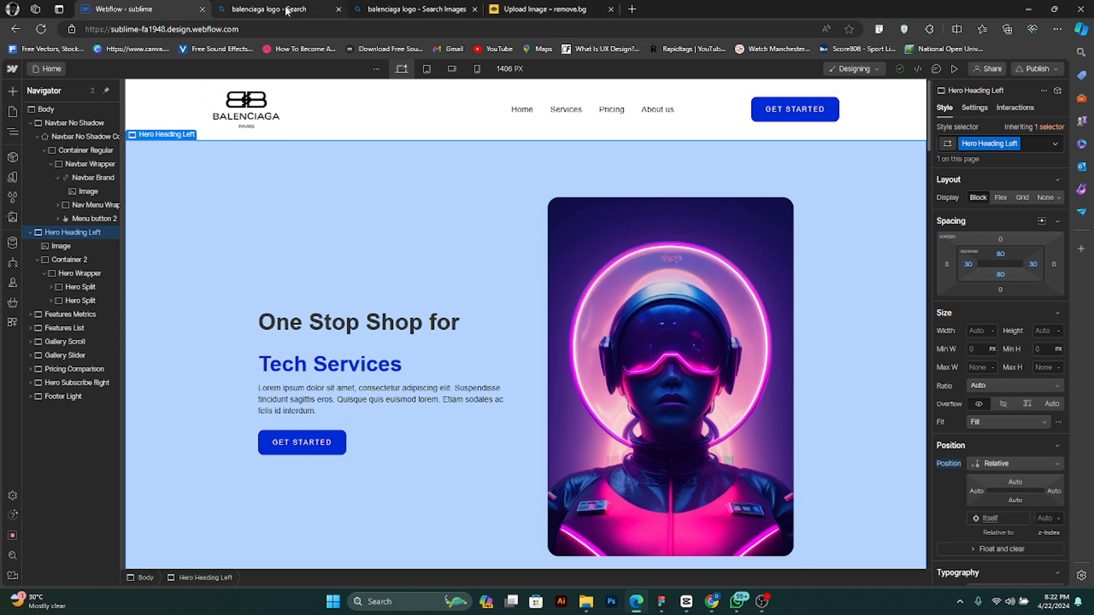
pyautogui.click(586, 134)
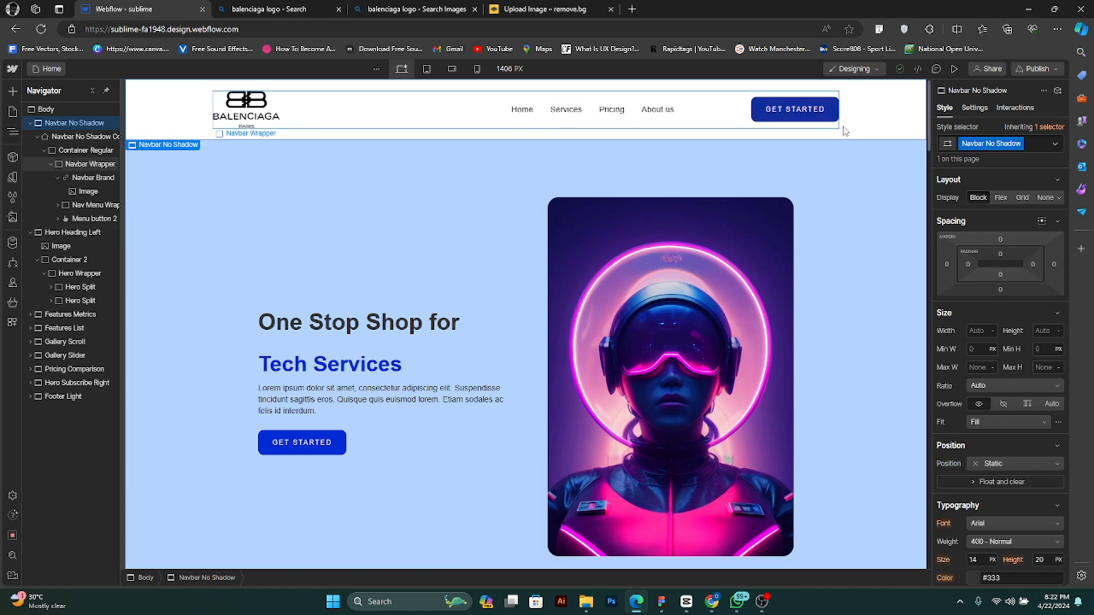
pyautogui.click(367, 376)
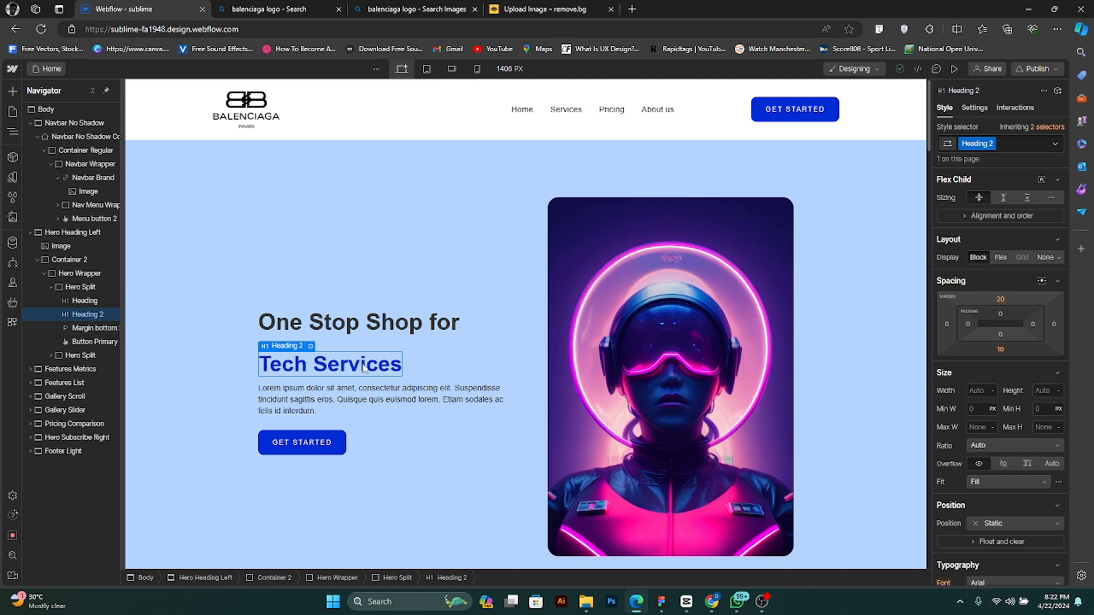
# - Delete the separate Tech Services heading and add "Tech Services" as a second line of the One Stop Shop for heading
pyautogui.press('Delete')
pyautogui.doubleClick(433, 342)
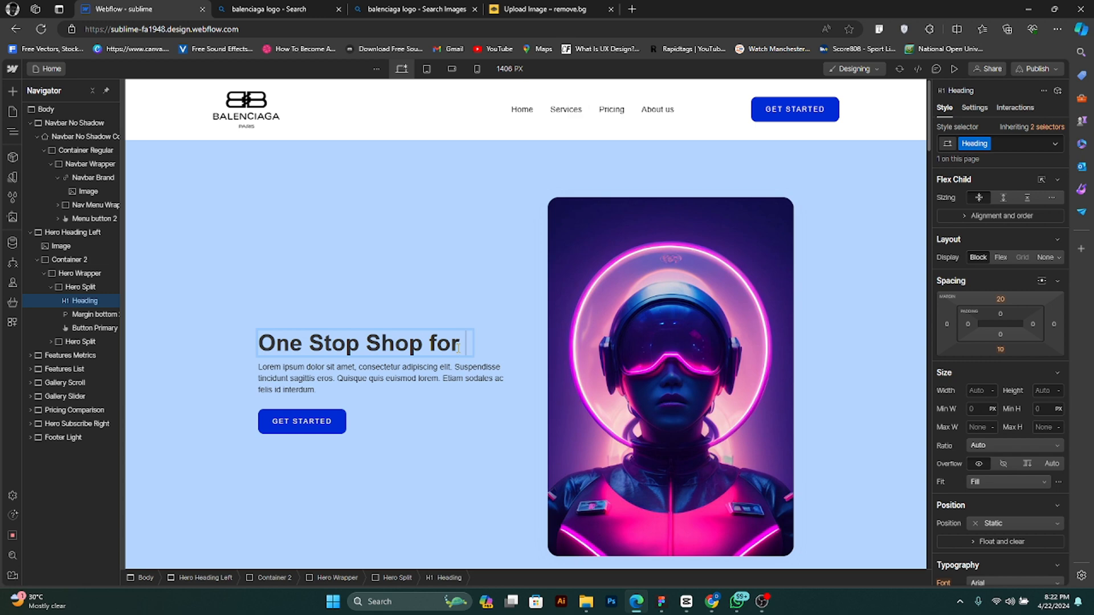
pyautogui.hotkey('shift', 'Return')
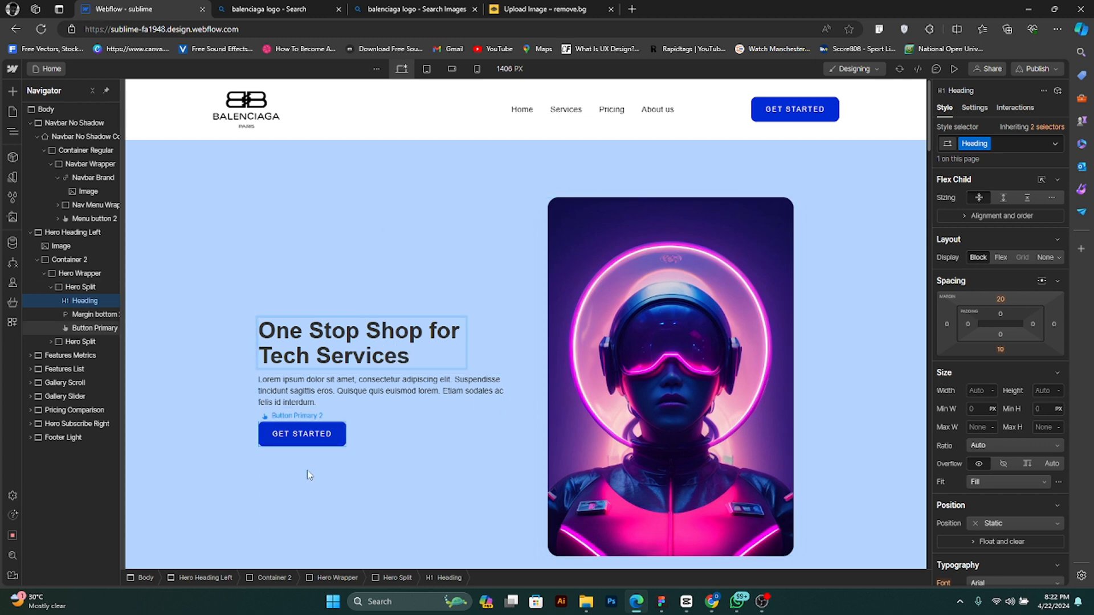
pyautogui.press('Escape')
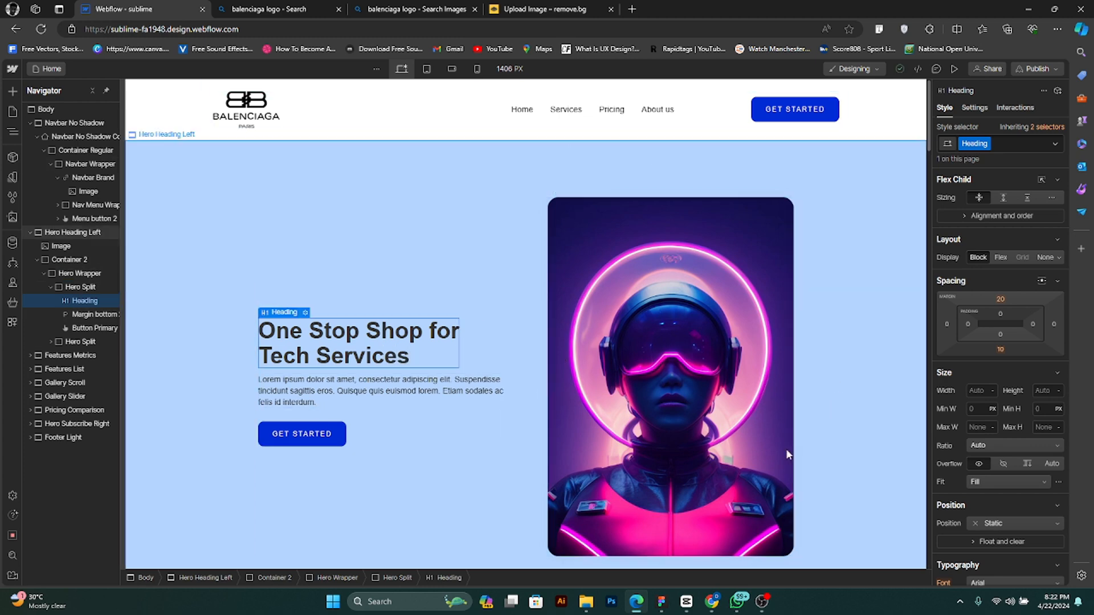
# - Examine the Features Metrics section below the hero, checking its figures and metric descriptions as editable text elements
pyautogui.scroll(-2, 784, 449)
pyautogui.scroll(2, 781, 375)
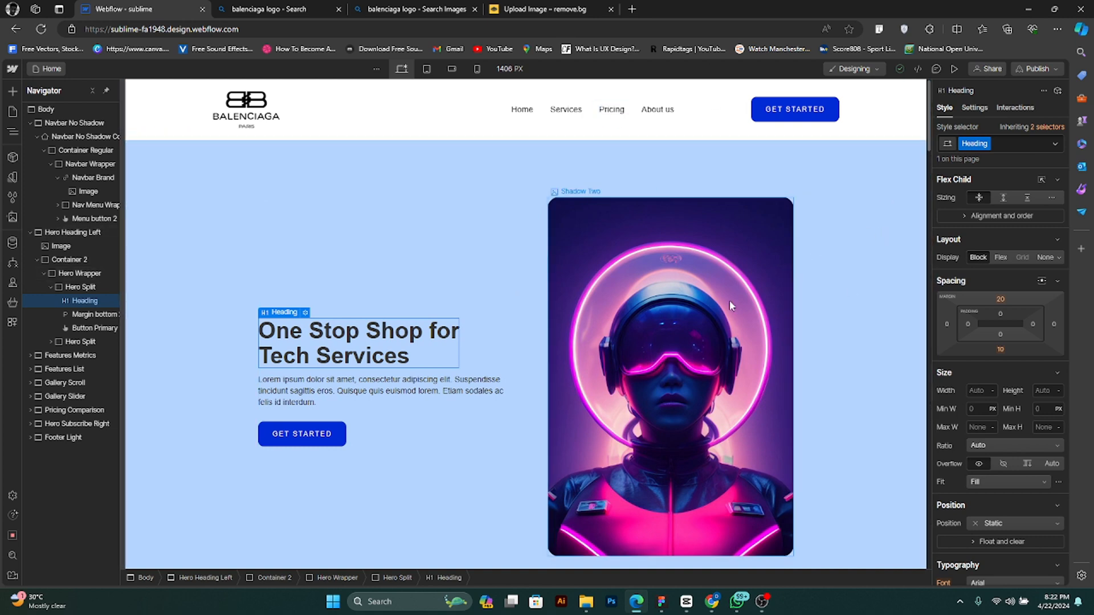
pyautogui.scroll(-4, 803, 358)
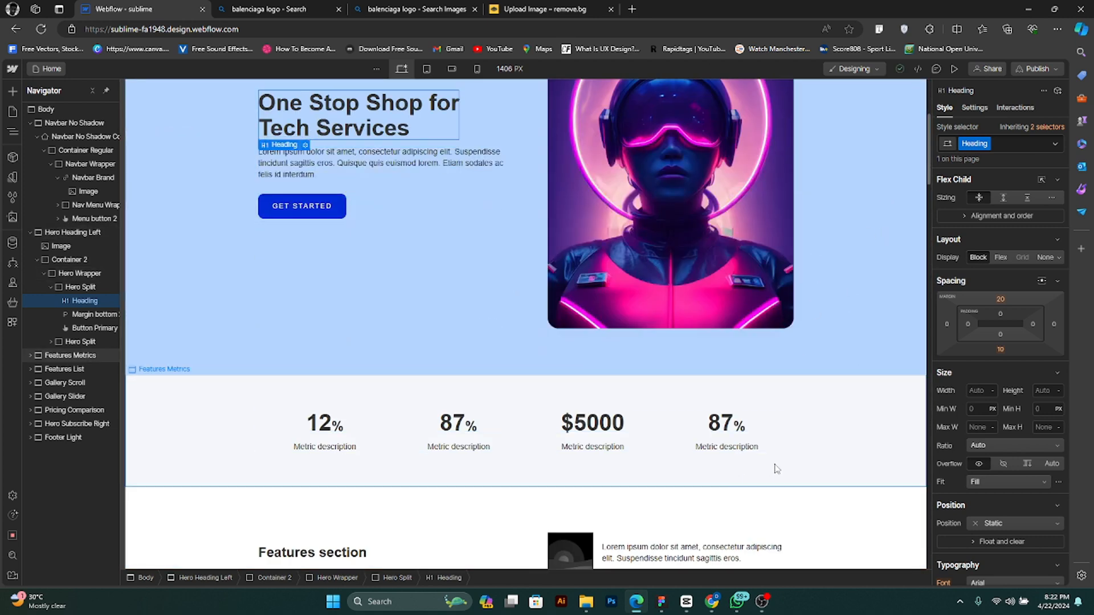
pyautogui.scroll(-2, 739, 471)
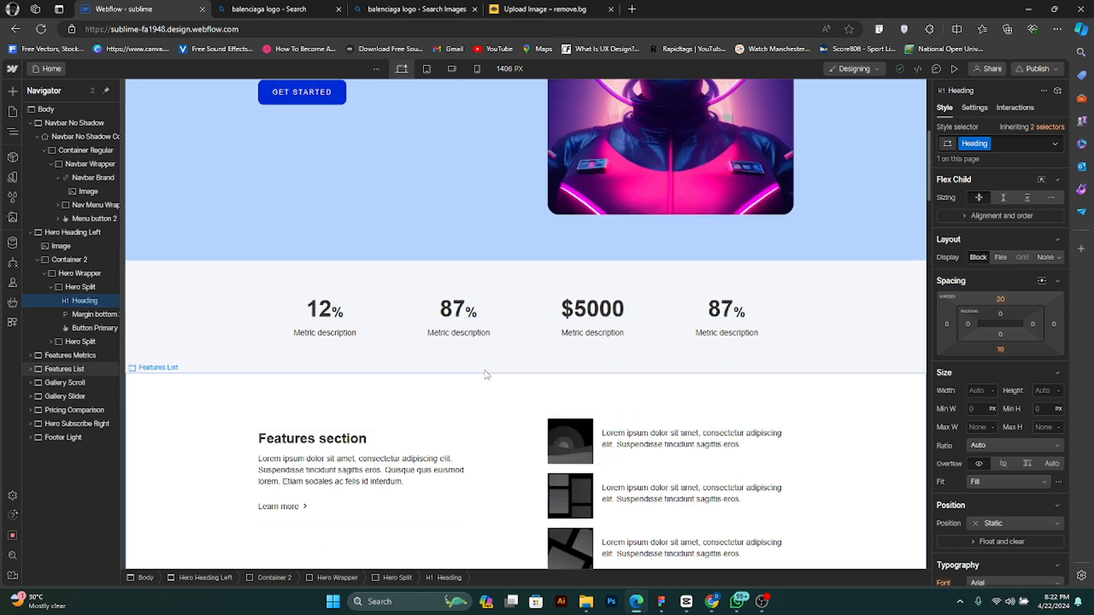
pyautogui.click(321, 318)
pyautogui.moveTo(333, 311); pyautogui.dragTo(304, 315)
pyautogui.click(322, 312)
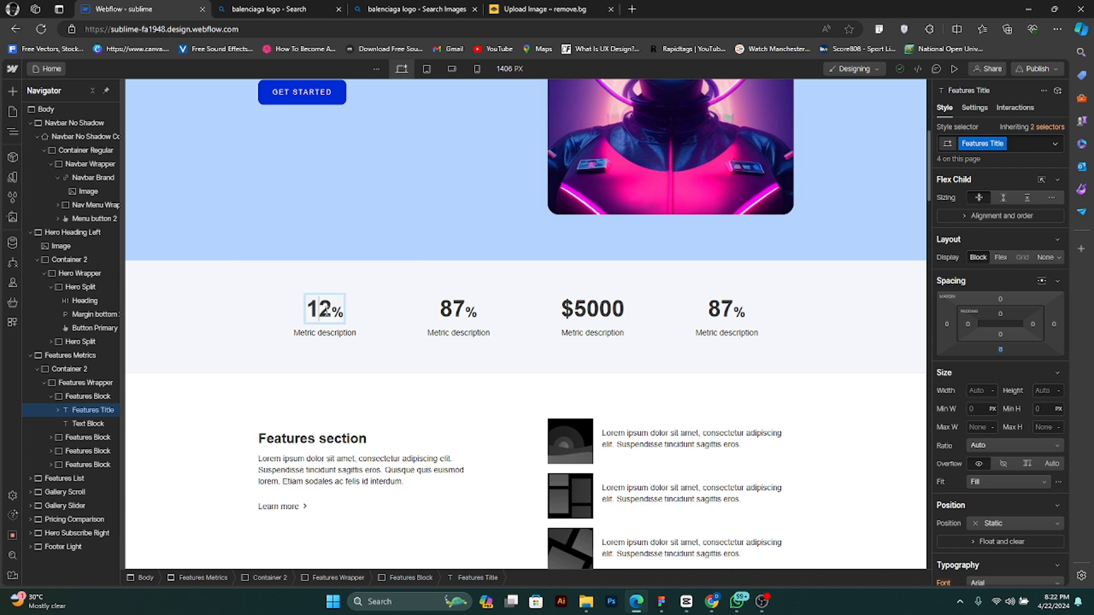
pyautogui.click(336, 333)
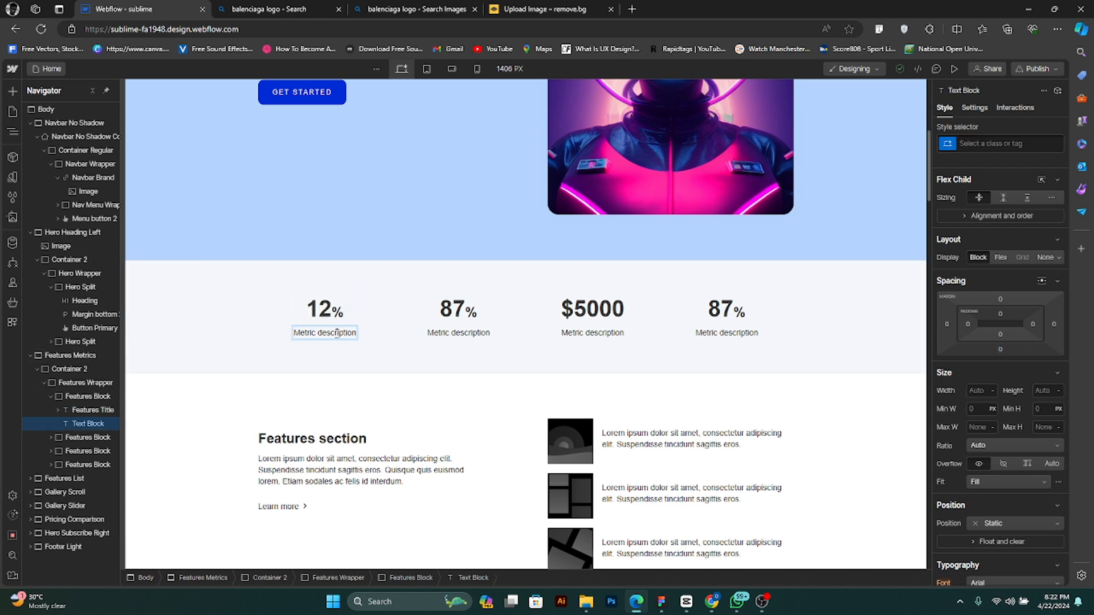
pyautogui.doubleClick(456, 309)
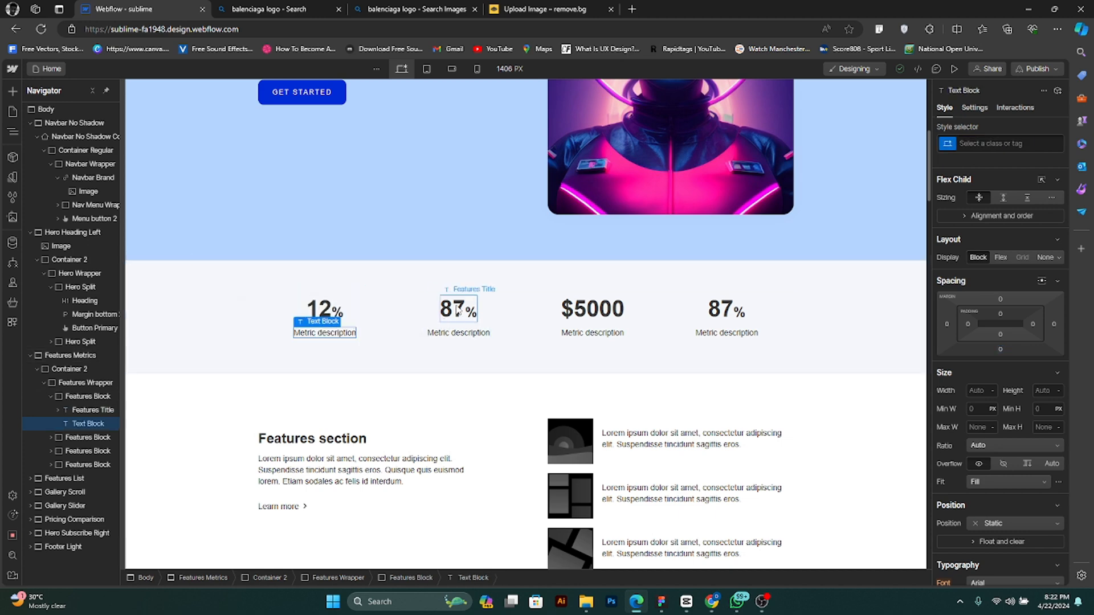
pyautogui.doubleClick(456, 309)
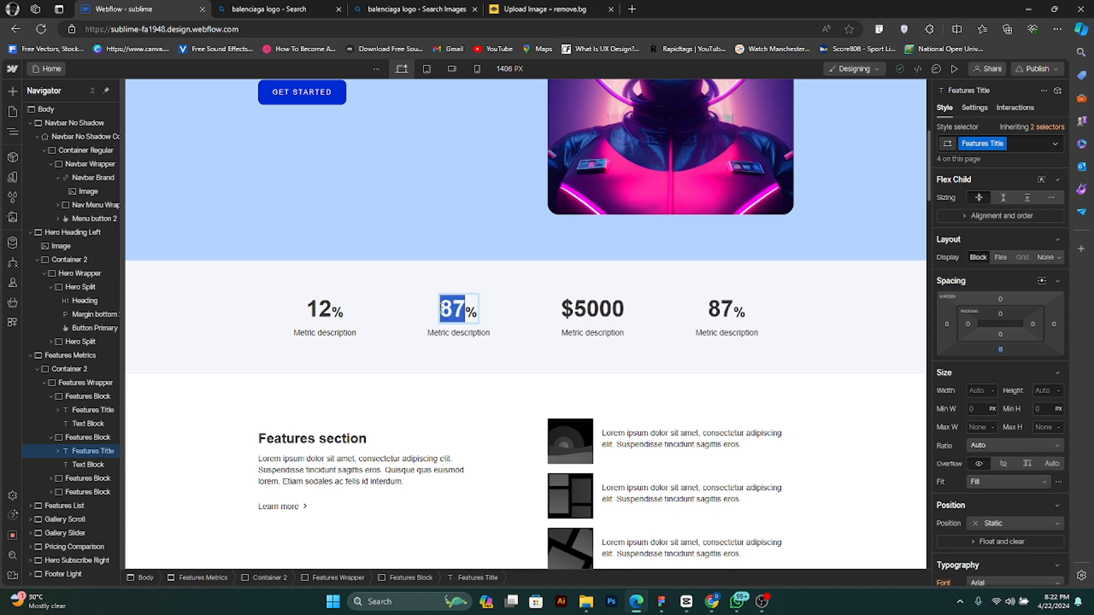
pyautogui.doubleClick(465, 335)
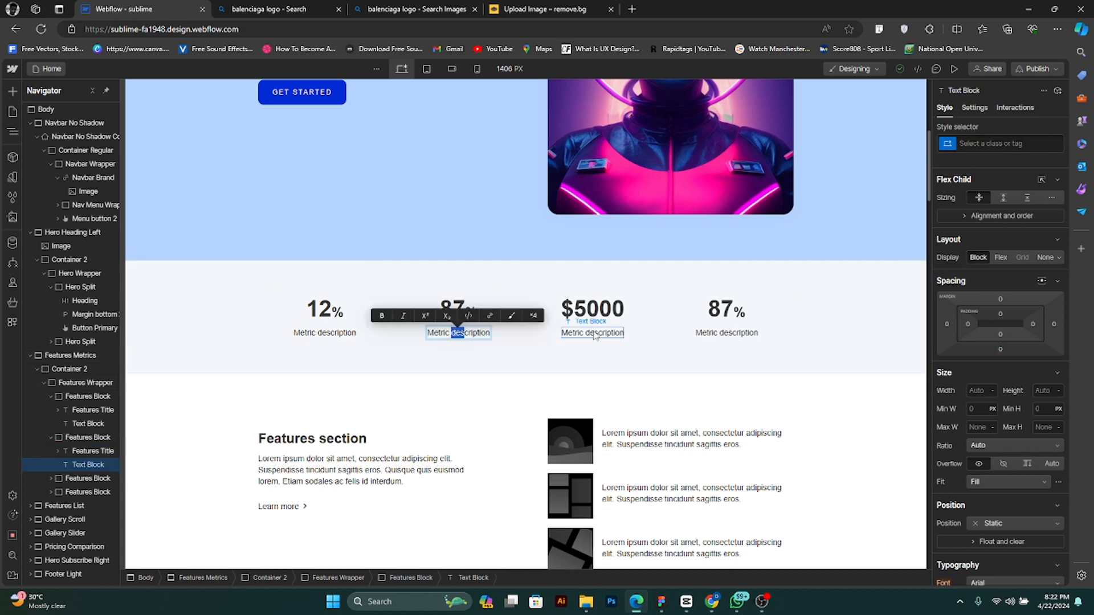
pyautogui.click(592, 310)
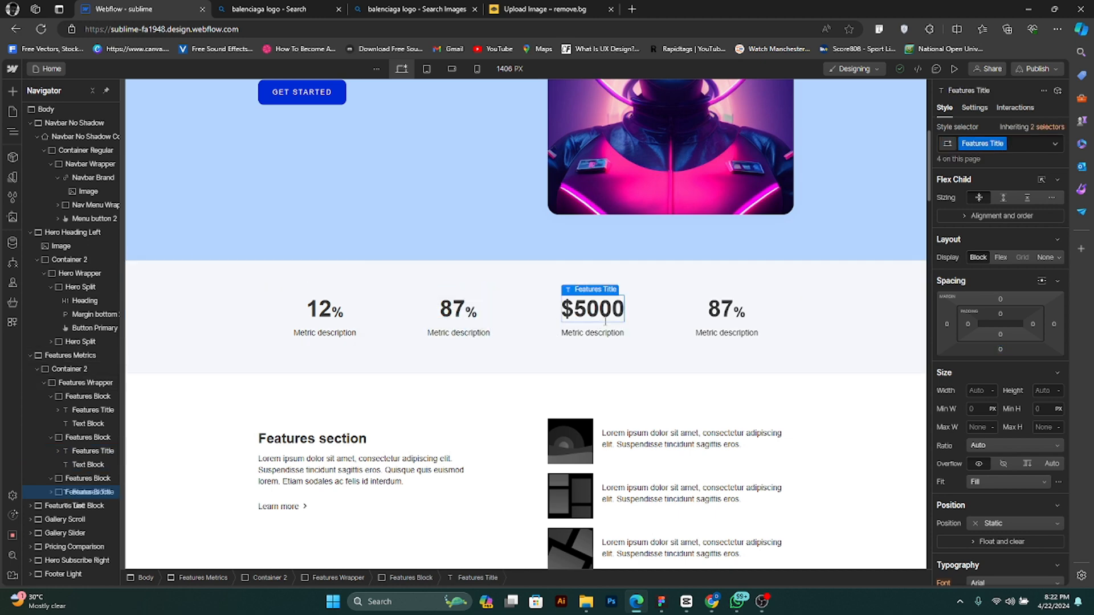
# - Select the whole Features Metrics section and compare its look with the hero image above it
pyautogui.click(831, 368)
pyautogui.scroll(2, 721, 382)
pyautogui.scroll(-1, 741, 396)
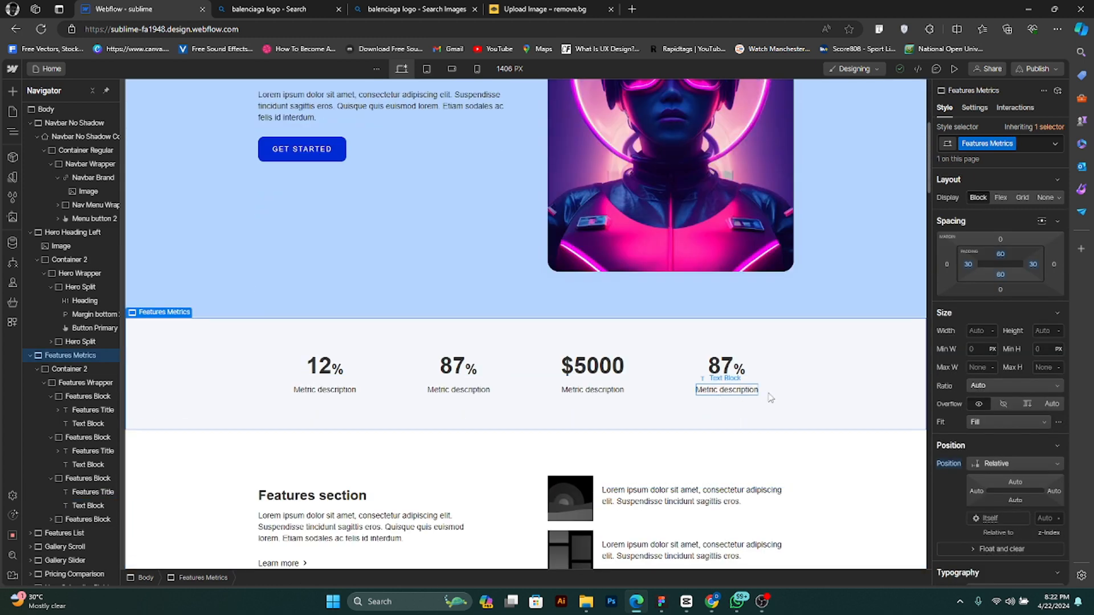
pyautogui.scroll(5, 613, 453)
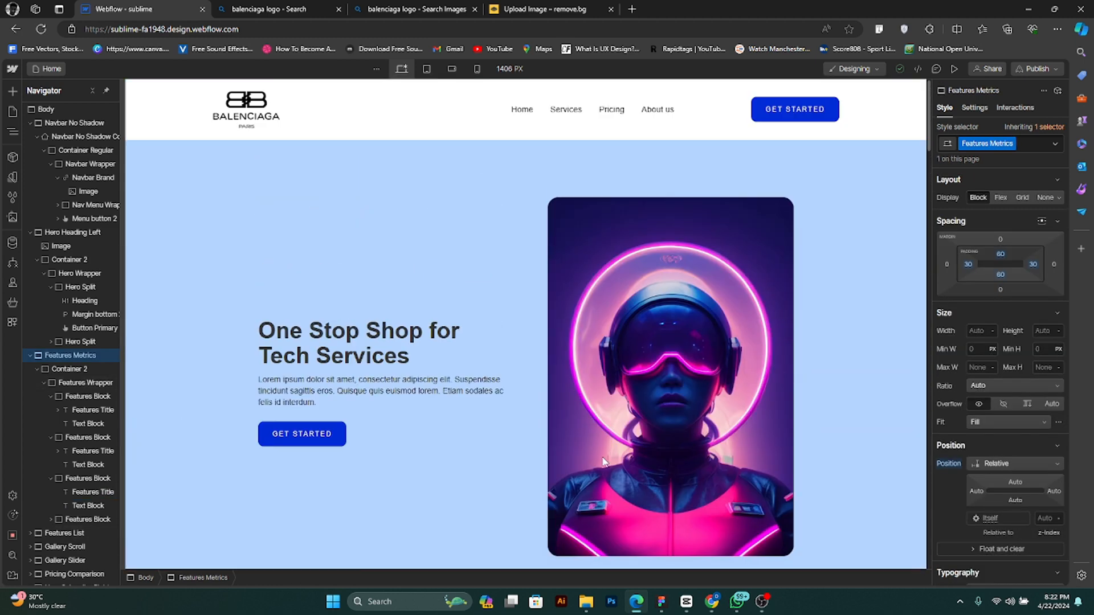
pyautogui.scroll(-2, 570, 467)
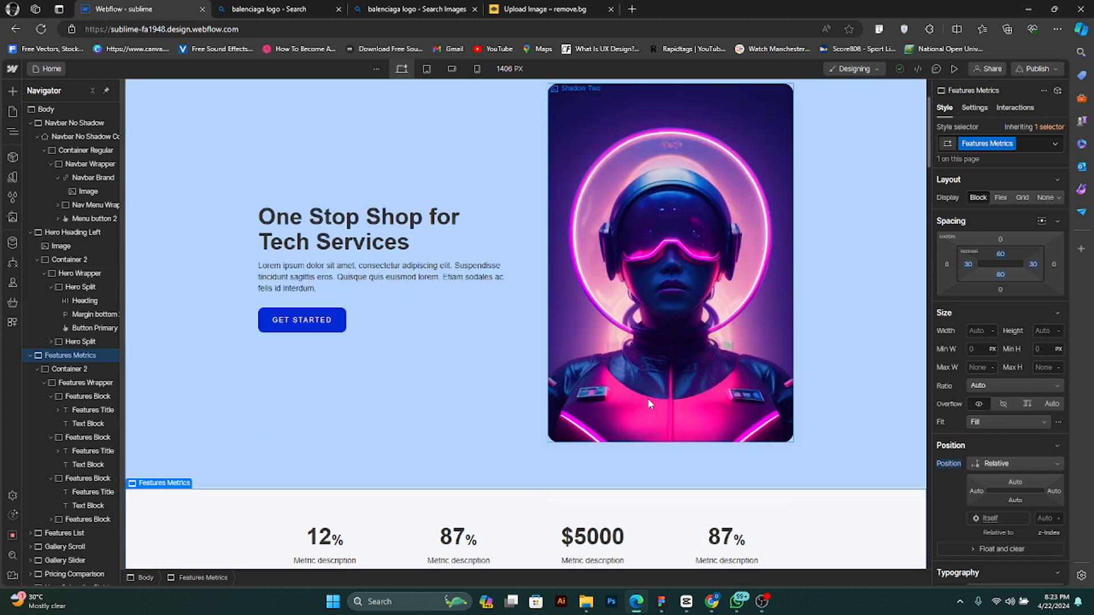
pyautogui.scroll(2, 635, 431)
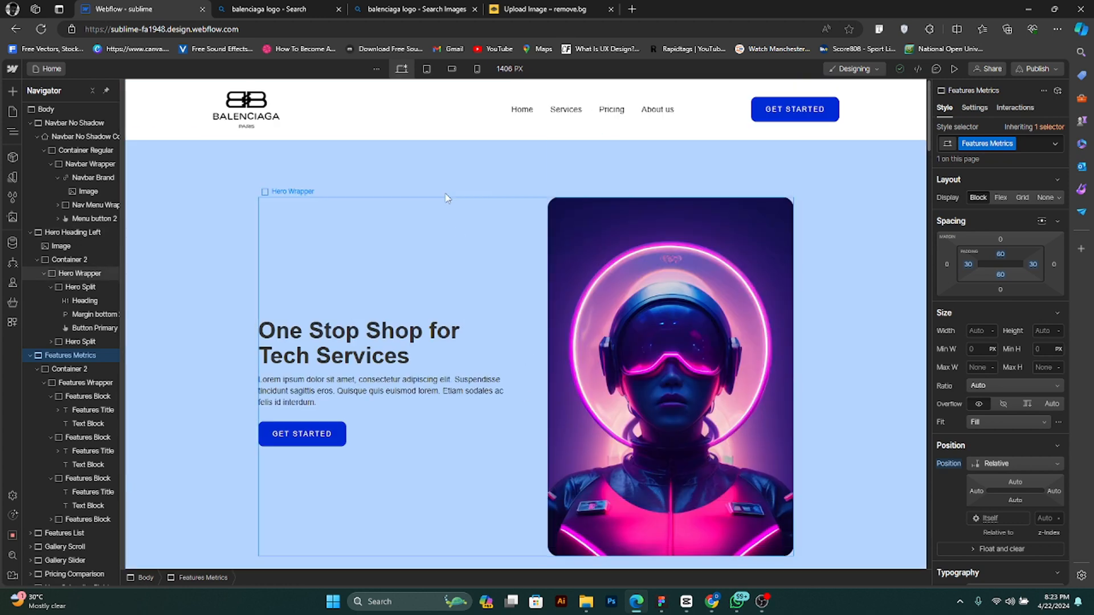
# - Open the Color Hunt site, colorhunt.co, in a new browser tab
pyautogui.click(634, 9)
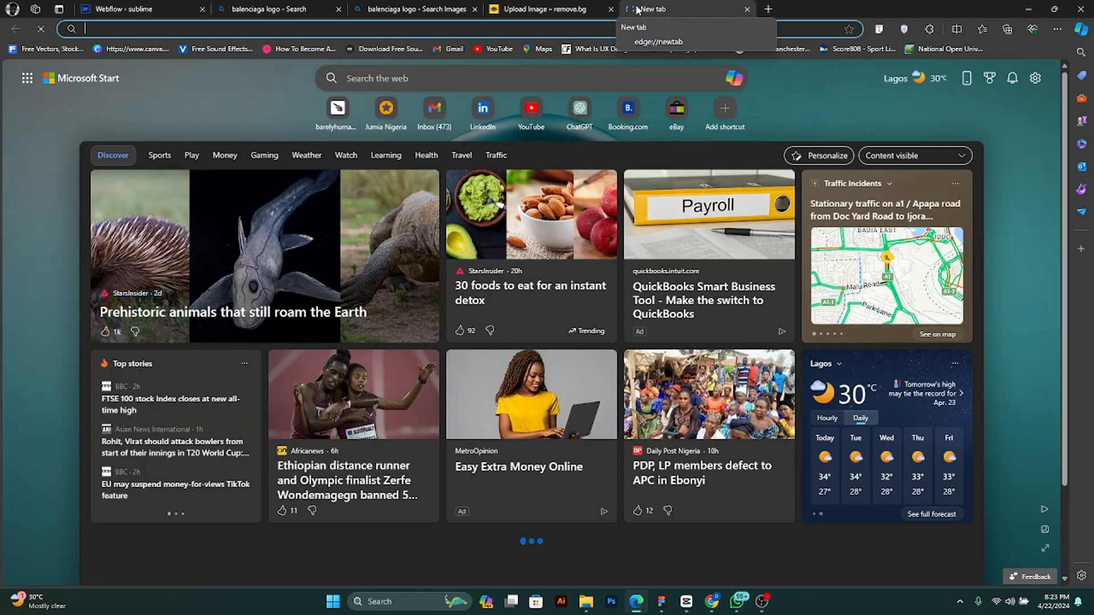
pyautogui.write('h')
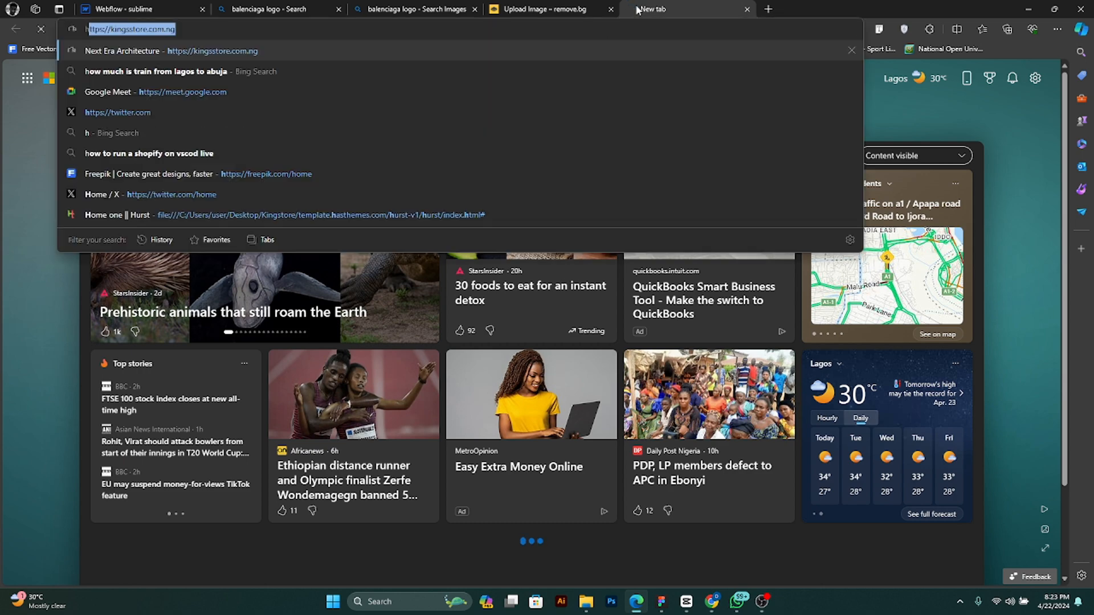
pyautogui.write('i')
pyautogui.press('BackSpace')
pyautogui.press('BackSpace')
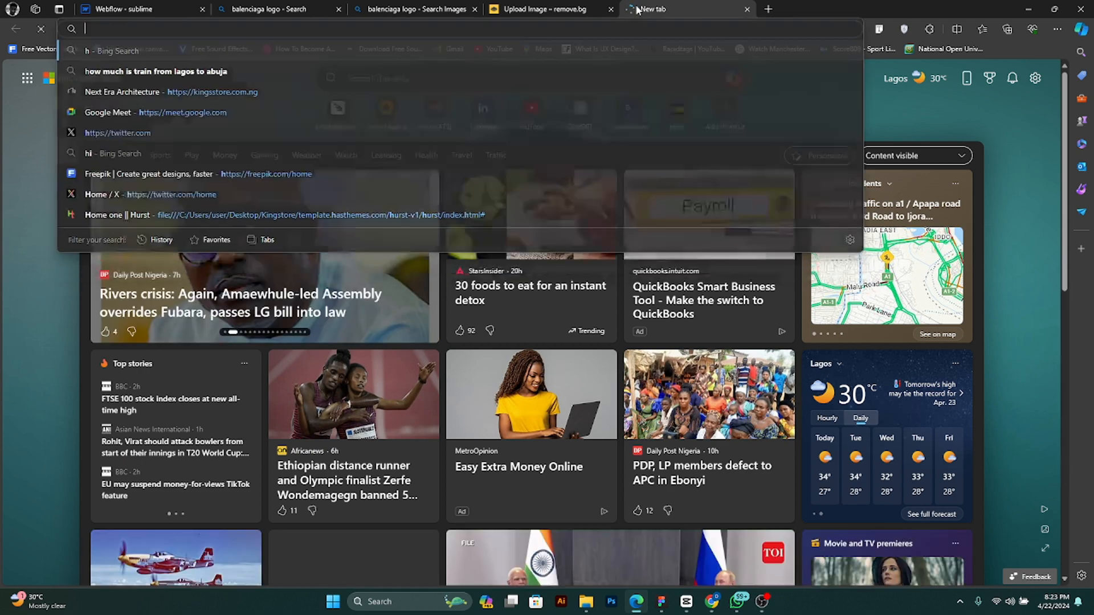
pyautogui.write('c')
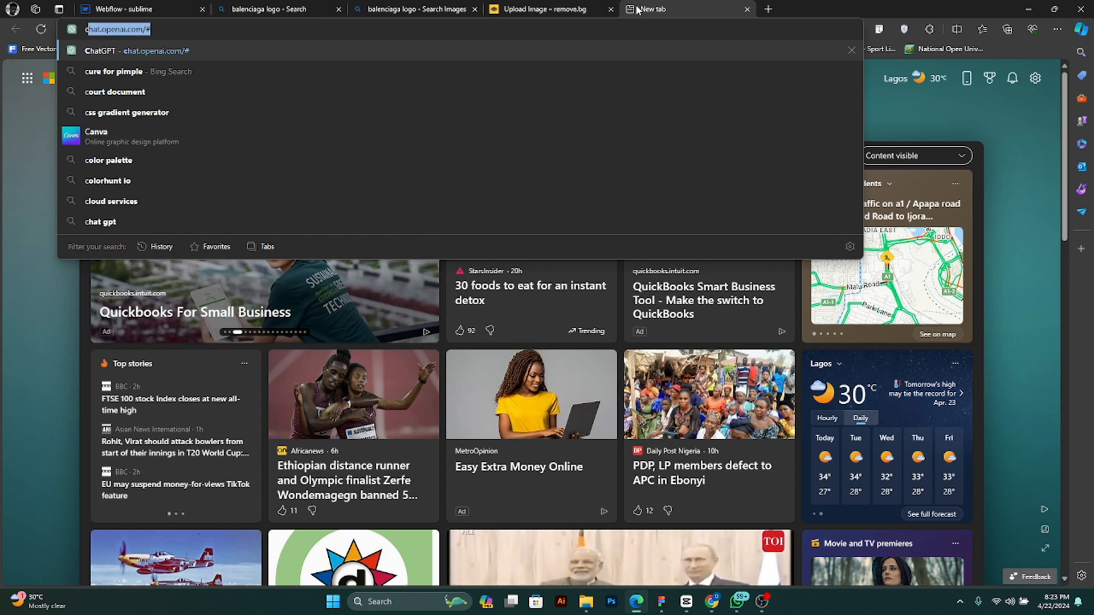
pyautogui.write('olorhunt')
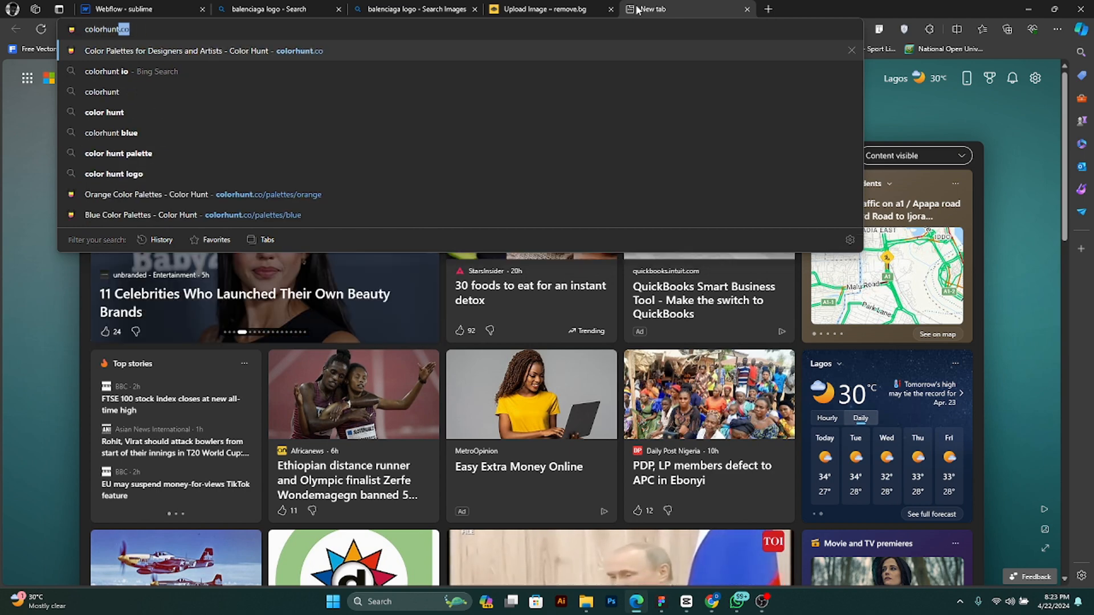
pyautogui.press('Return')
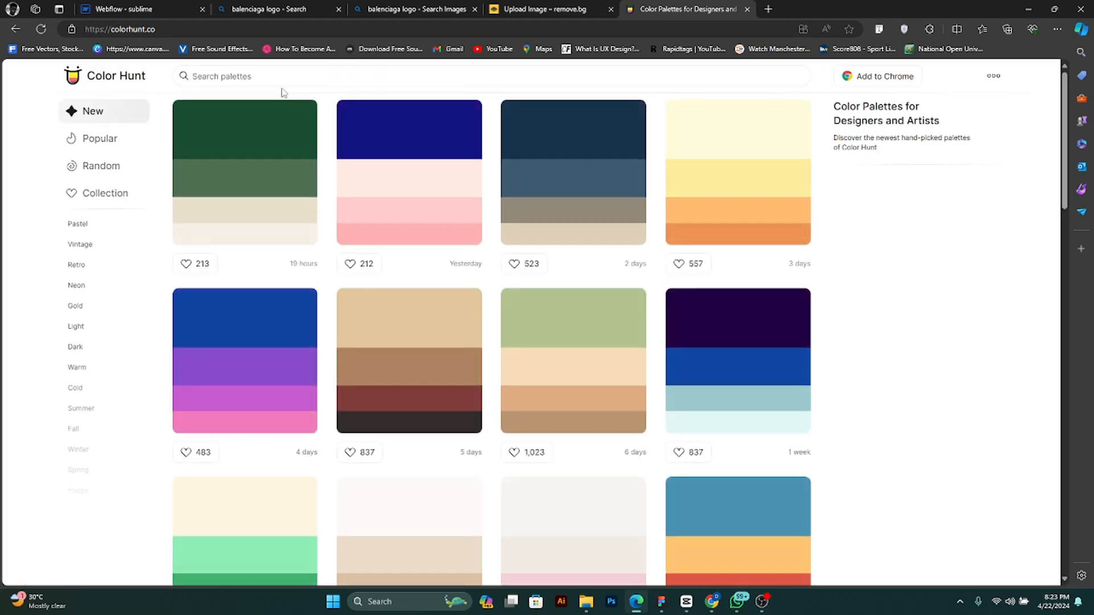
# - Search the color palettes for pink and copy the hex code #FF5BAE from the palette topped with red
pyautogui.click(290, 78)
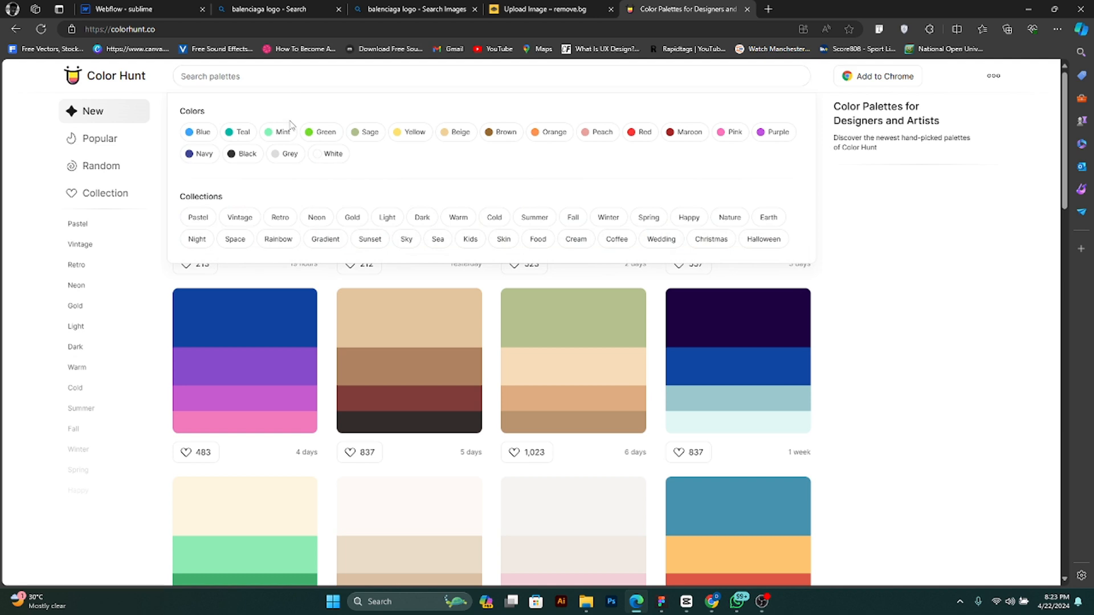
pyautogui.write('pink')
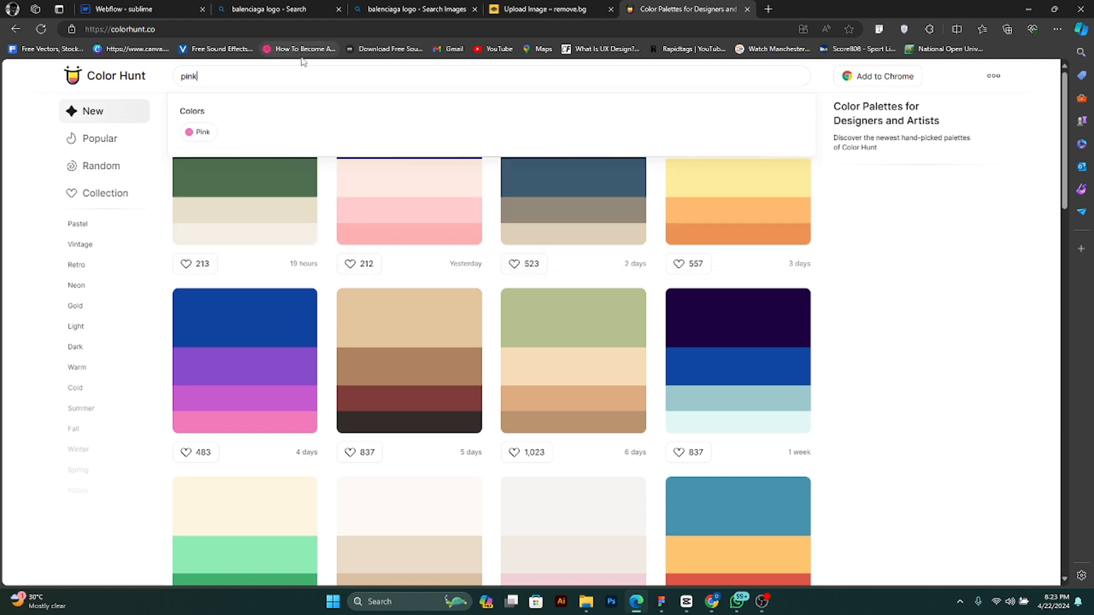
pyautogui.press('Return')
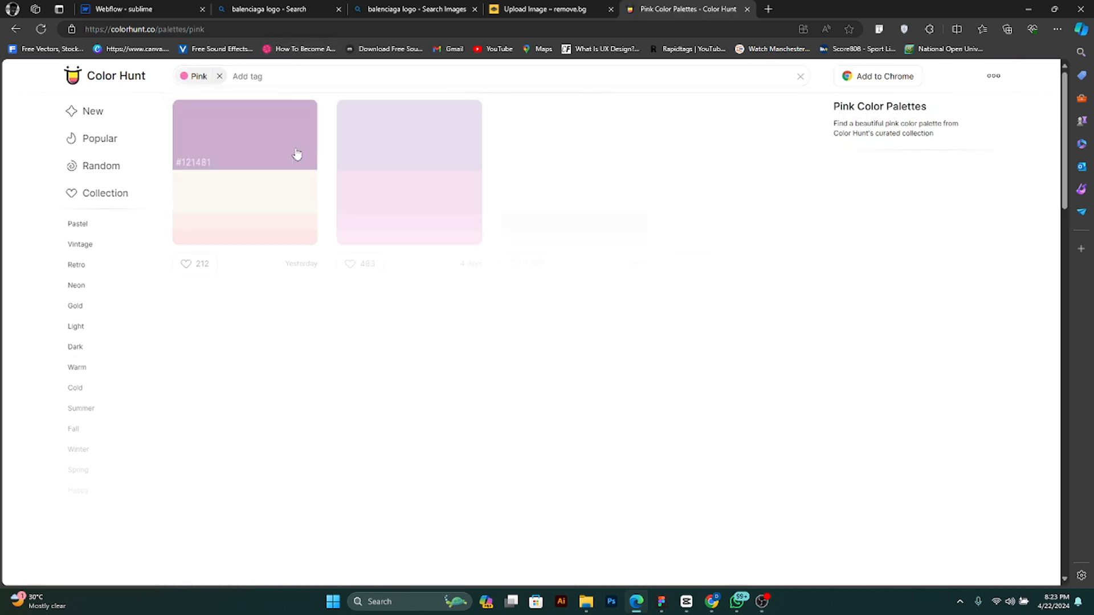
pyautogui.scroll(-1, 313, 537)
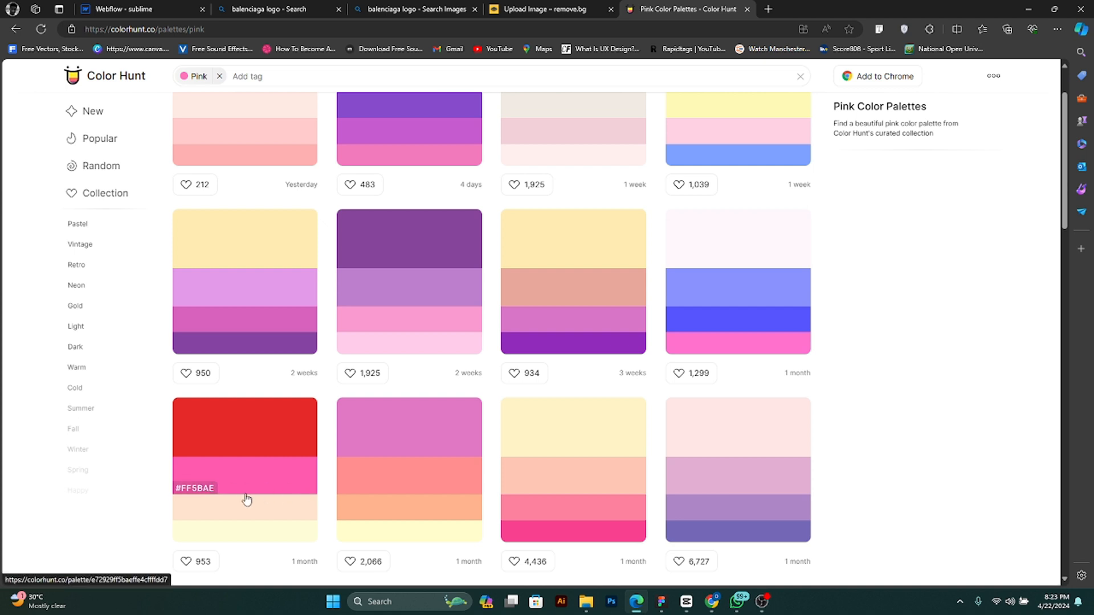
pyautogui.scroll(1, 243, 495)
pyautogui.scroll(-2, 241, 496)
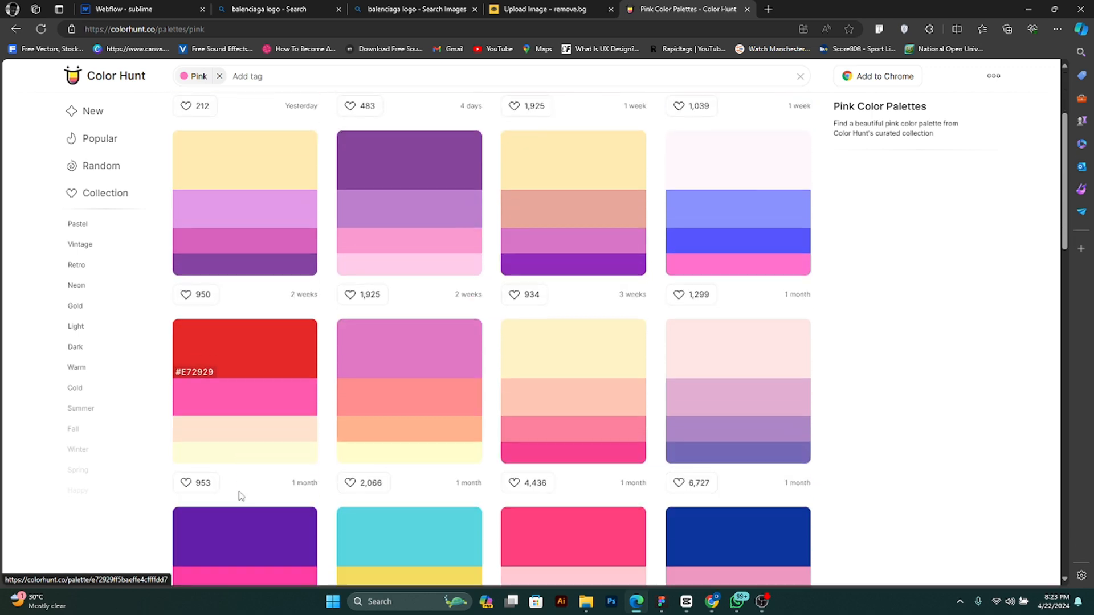
pyautogui.click(210, 409)
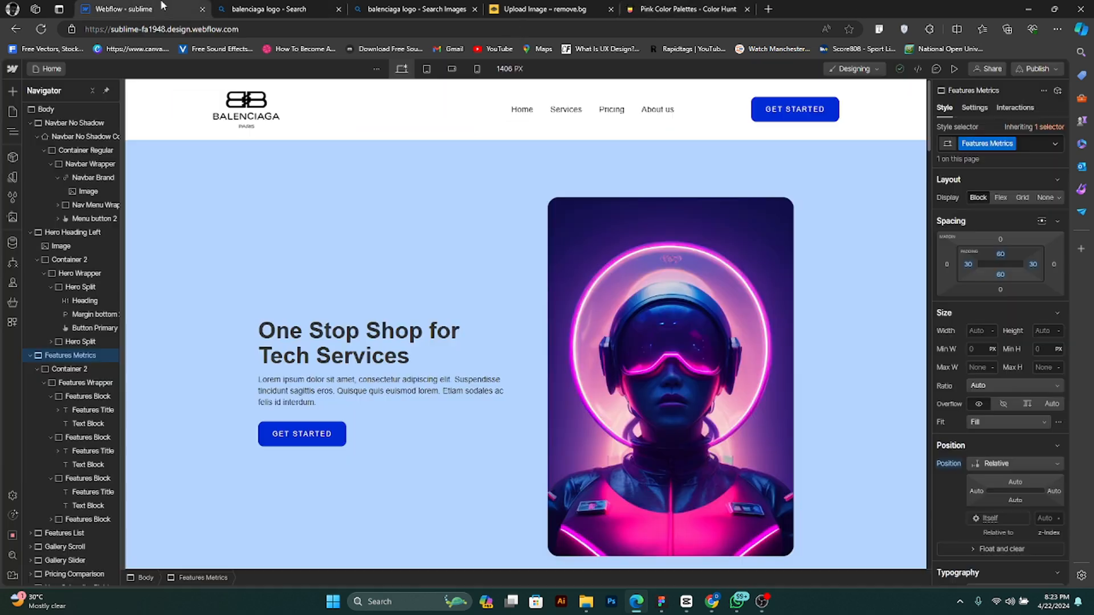
# - Return to the Webflow site and set the Features Metrics section's background color to FF5BAE
pyautogui.click(126, 9)
pyautogui.scroll(-5, 704, 451)
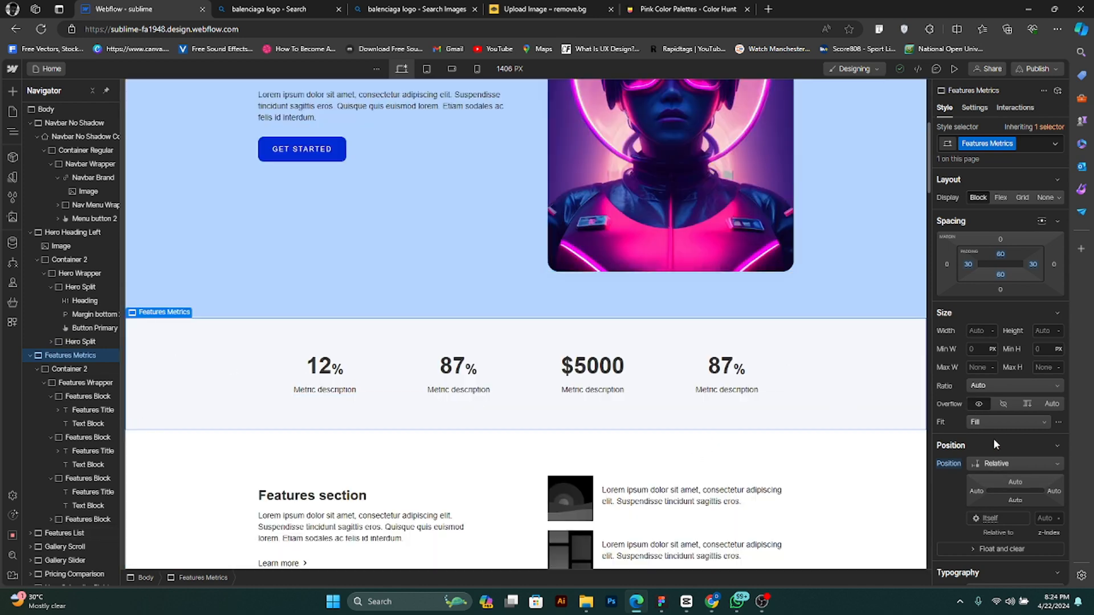
pyautogui.scroll(-1, 993, 435)
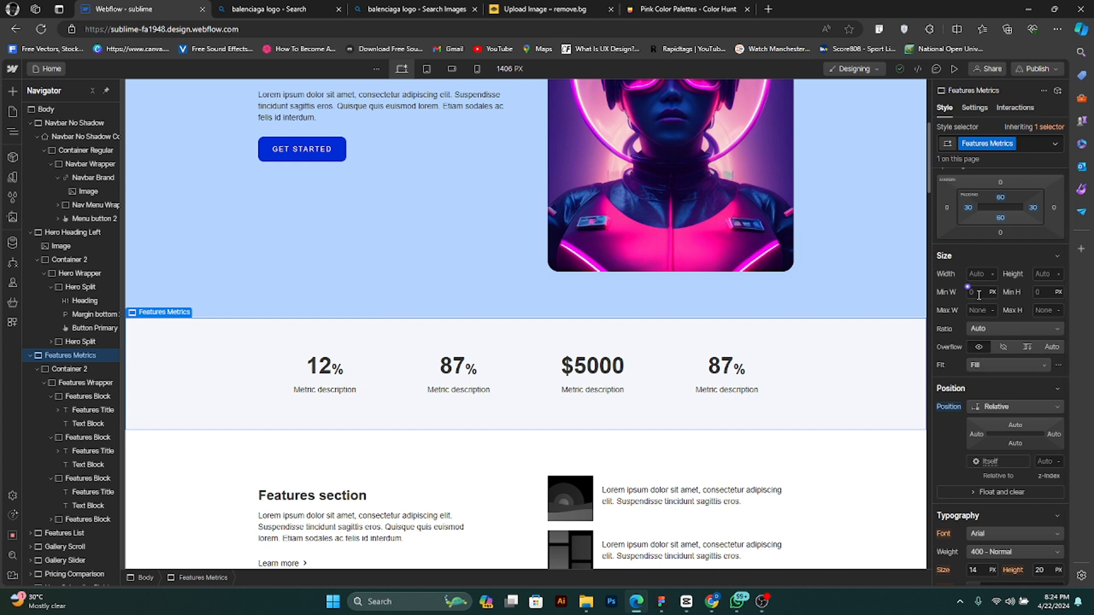
pyautogui.scroll(-3, 980, 385)
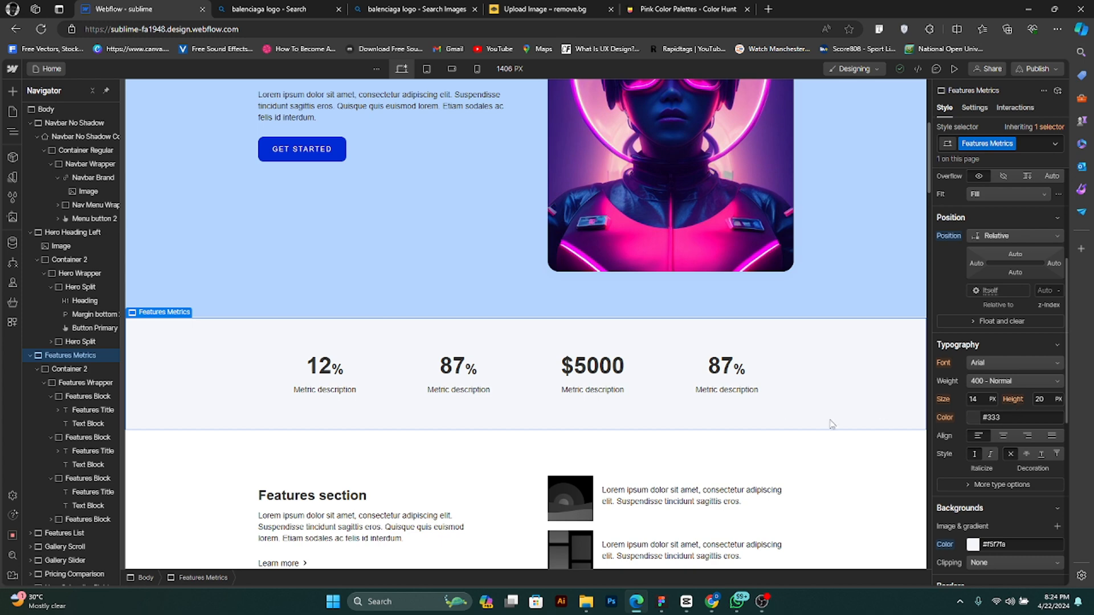
pyautogui.scroll(-2, 993, 511)
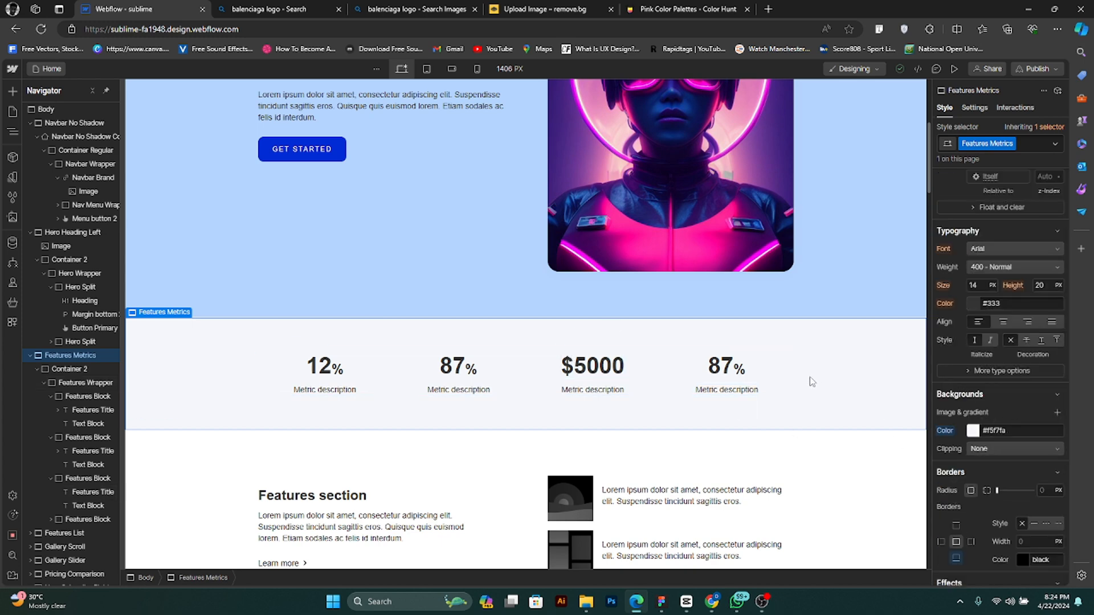
pyautogui.click(1013, 434)
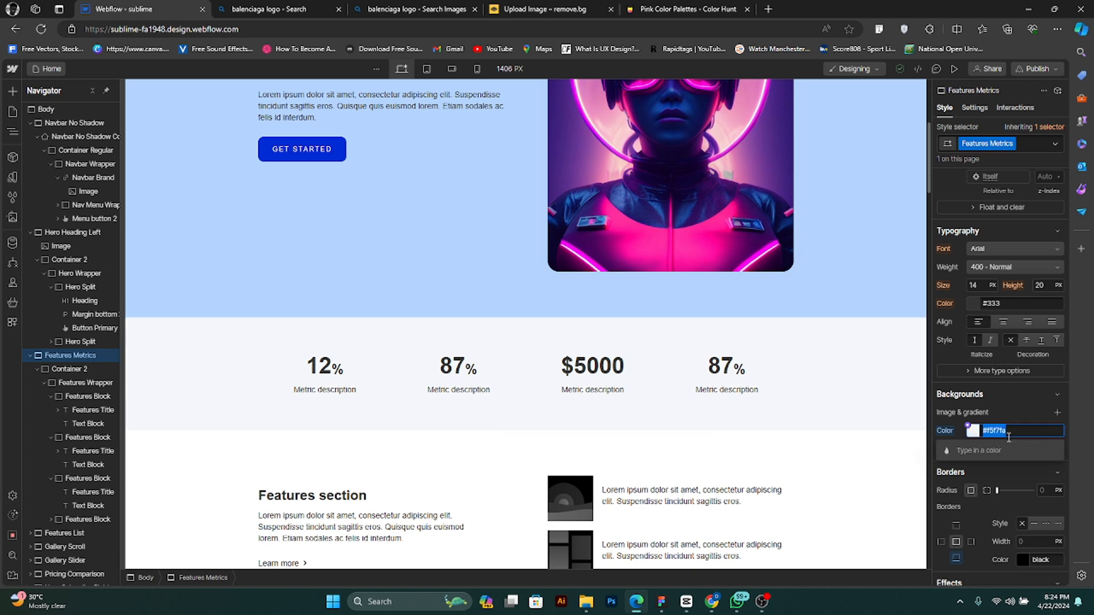
pyautogui.hotkey('ctrl', 'v')
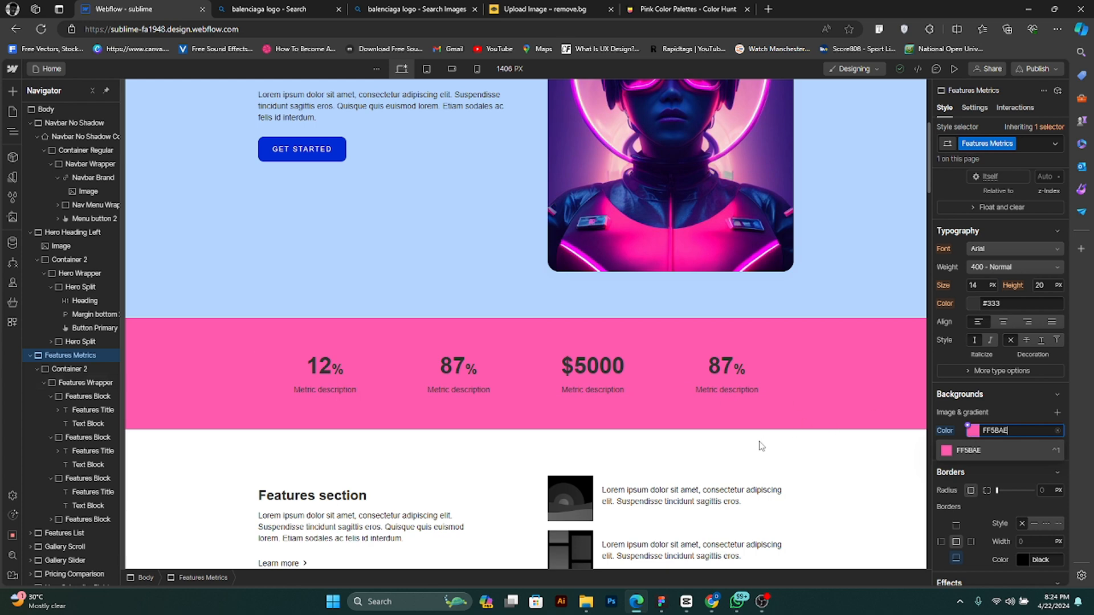
pyautogui.scroll(4, 727, 433)
pyautogui.scroll(-6, 705, 430)
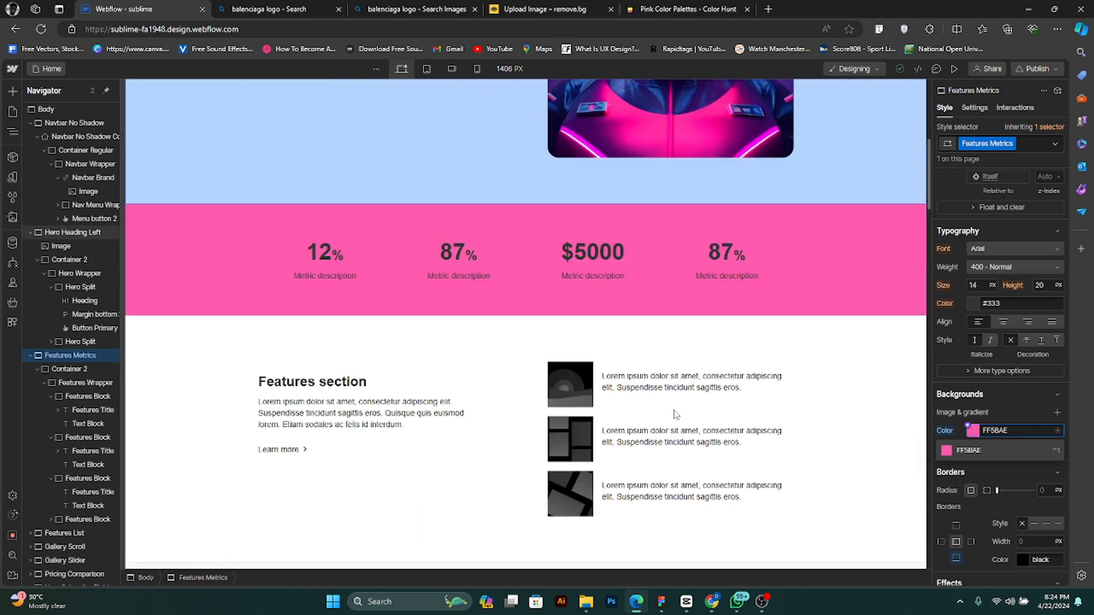
# - Review the pink Features Metrics section against the hero above it and the Features section below it
pyautogui.scroll(5, 668, 408)
pyautogui.scroll(-4, 668, 408)
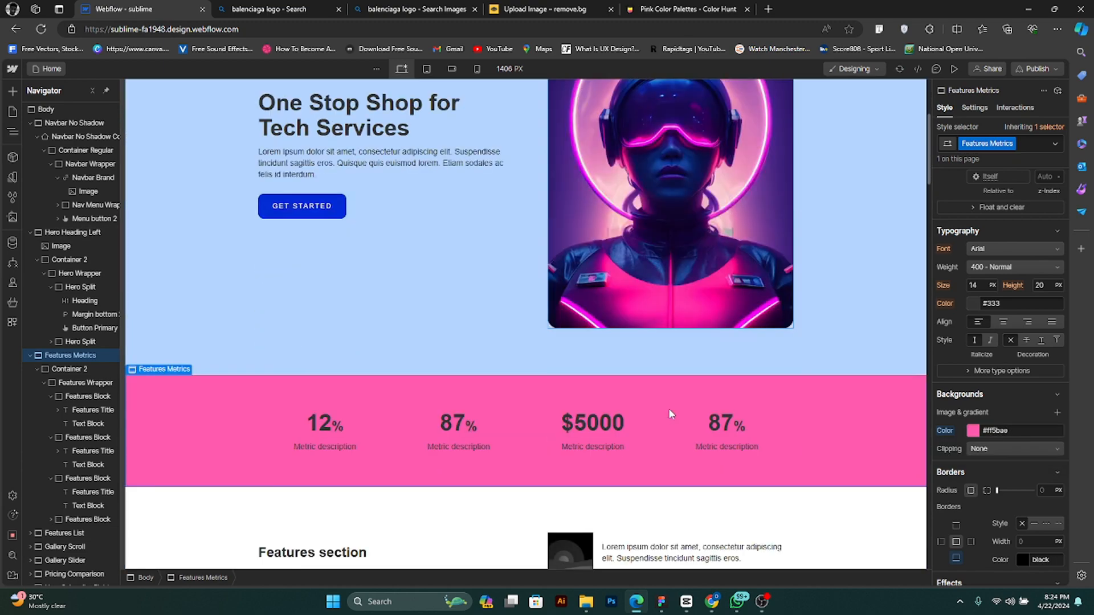
pyautogui.scroll(-1, 671, 414)
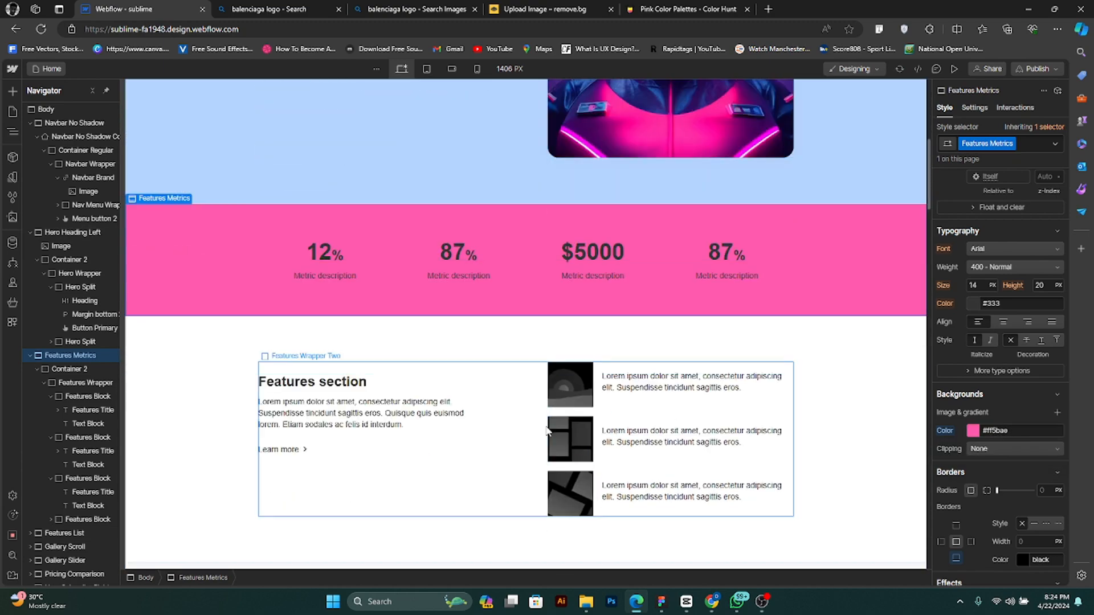
pyautogui.scroll(-2, 556, 432)
pyautogui.scroll(4, 476, 340)
pyautogui.scroll(5, 474, 340)
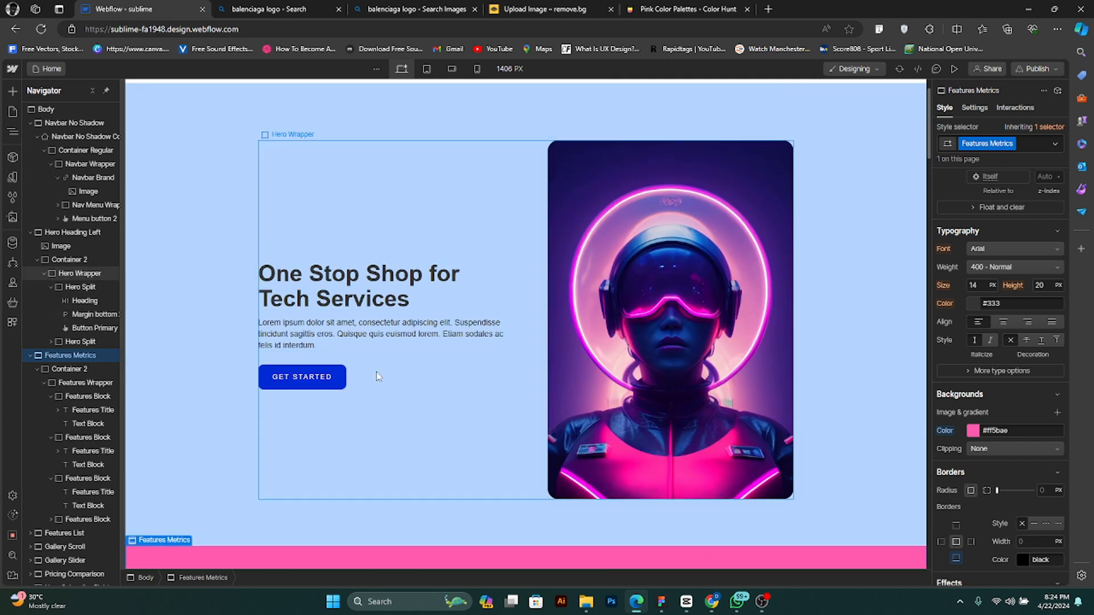
pyautogui.scroll(-5, 606, 280)
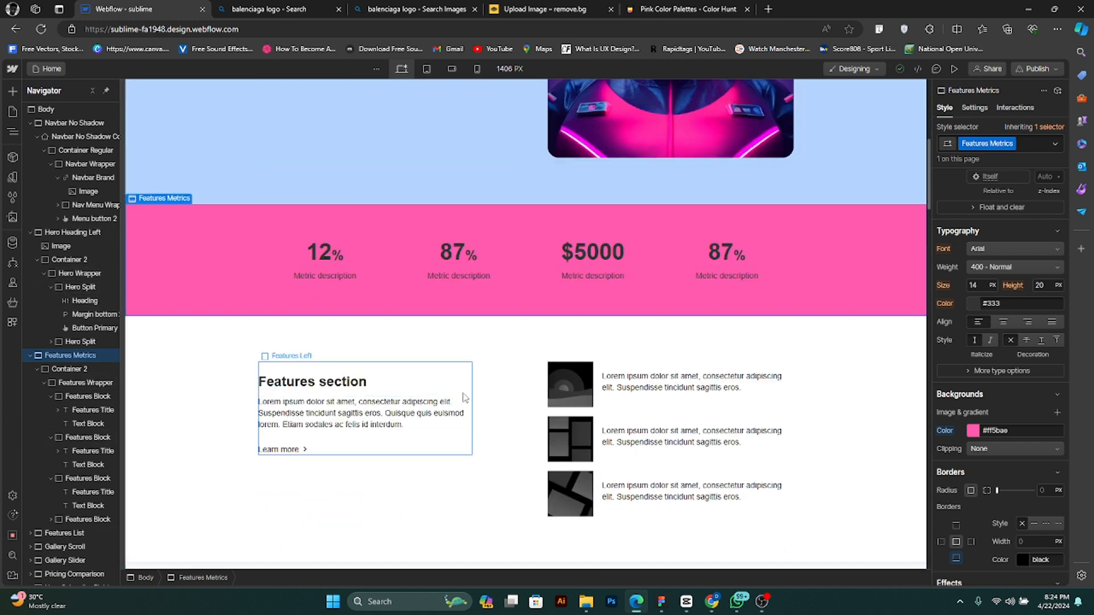
pyautogui.scroll(-1, 476, 390)
pyautogui.scroll(-1, 477, 390)
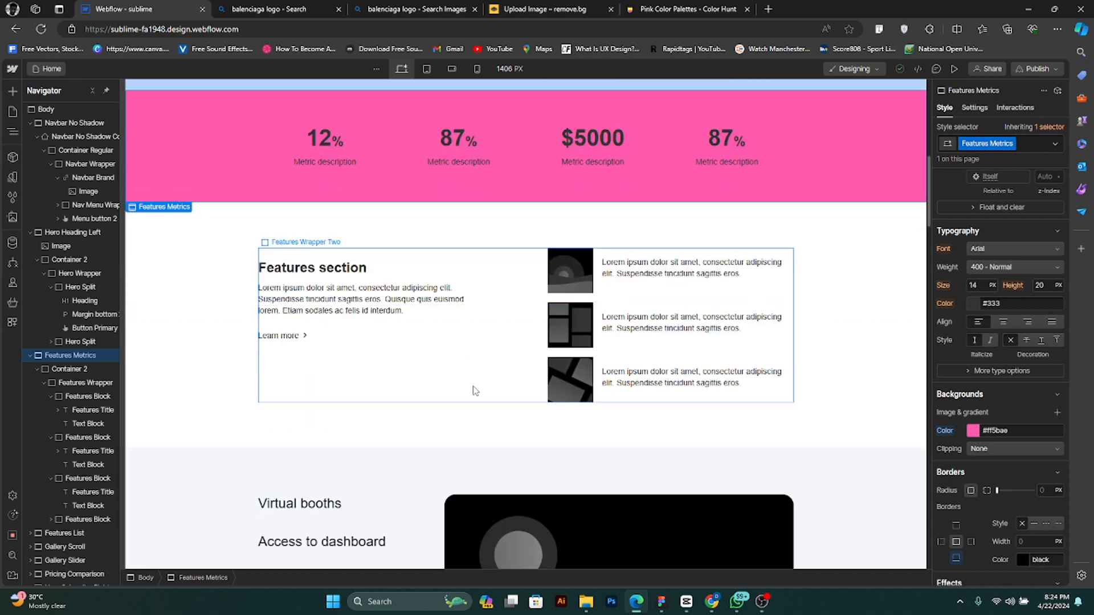
# - Inspect the Features section's heading, first list paragraph and first thumbnail image
pyautogui.click(316, 268)
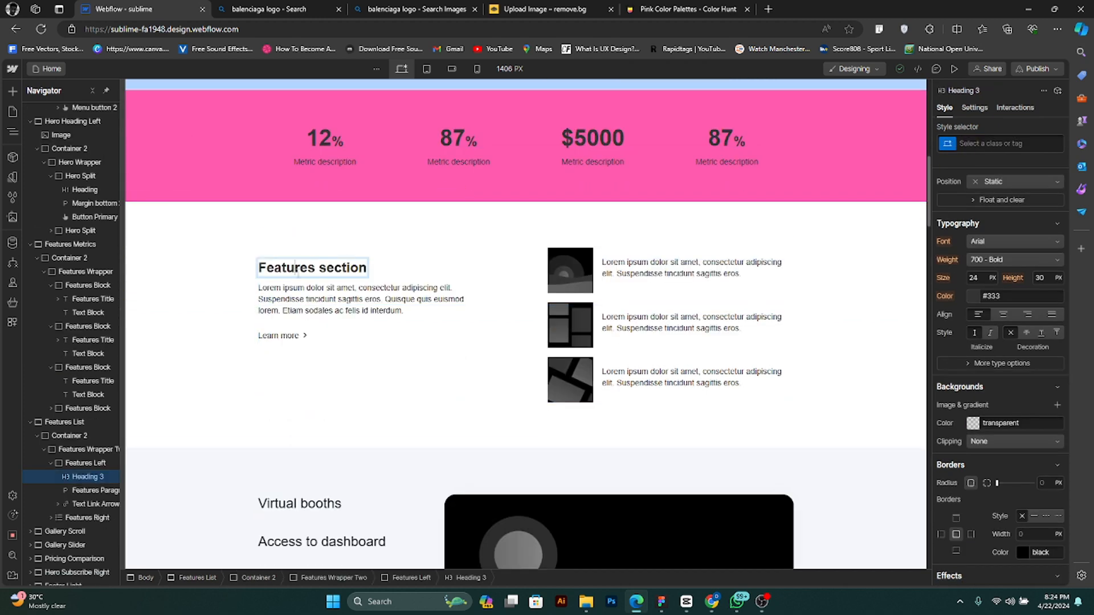
pyautogui.doubleClick(316, 269)
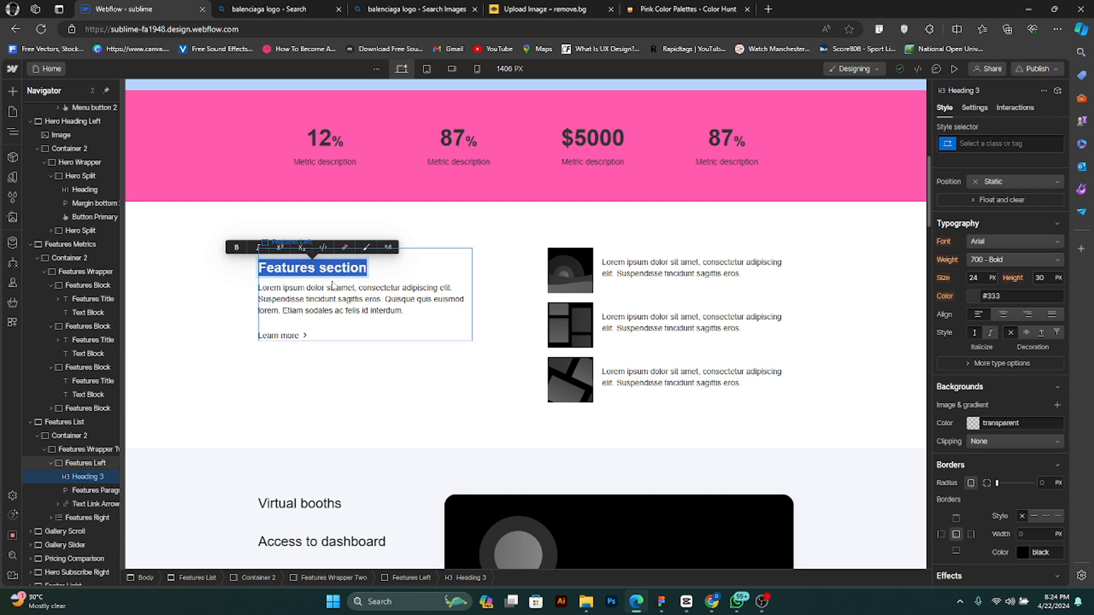
pyautogui.click(681, 276)
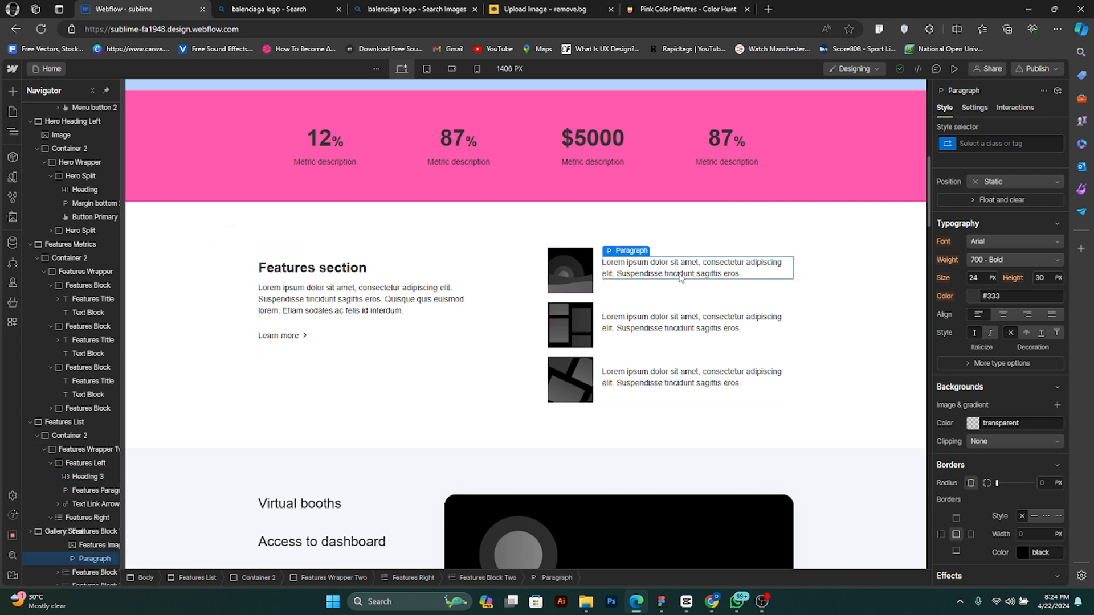
pyautogui.click(592, 284)
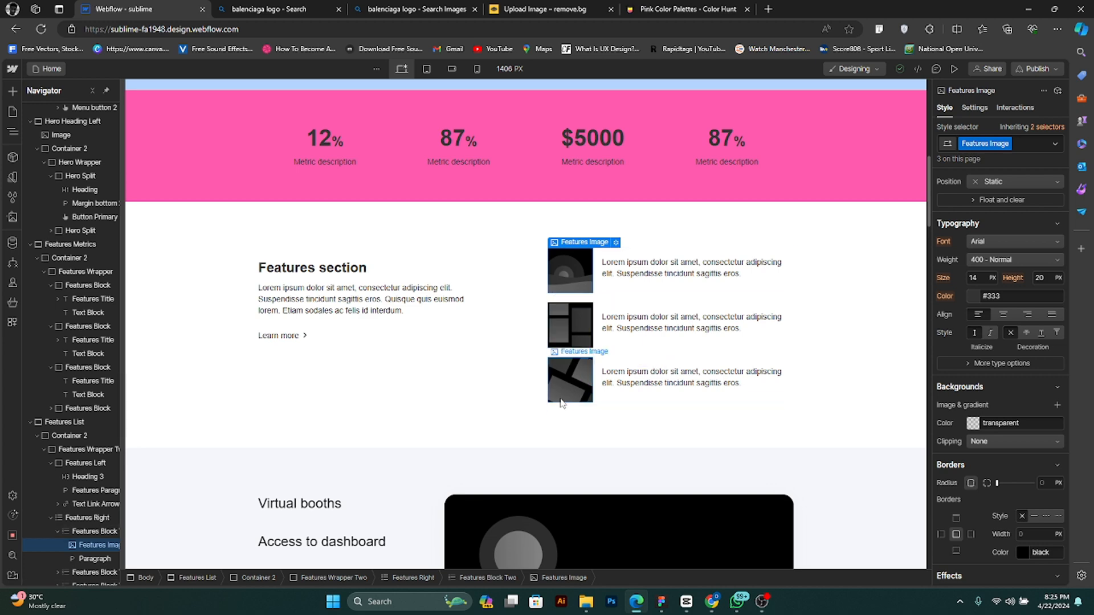
pyautogui.scroll(-4, 399, 421)
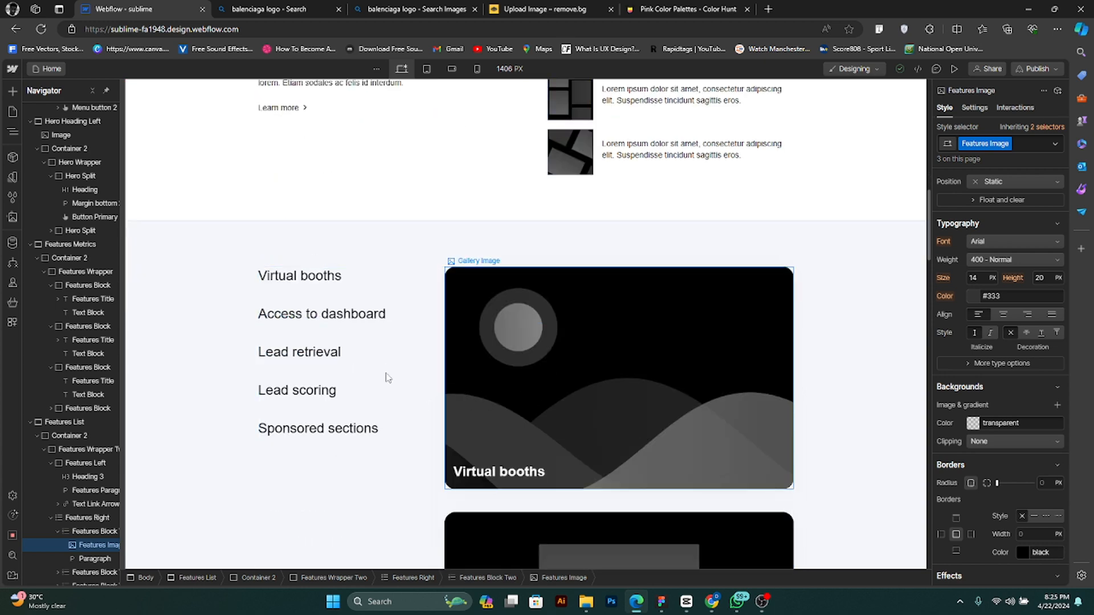
pyautogui.scroll(4, 695, 391)
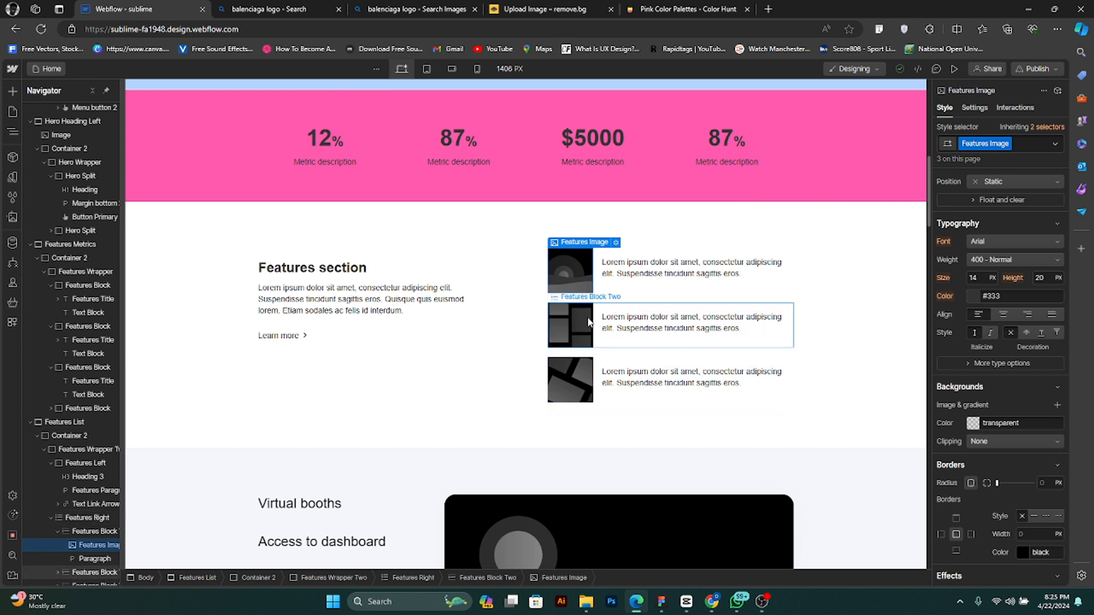
pyautogui.scroll(-3, 586, 331)
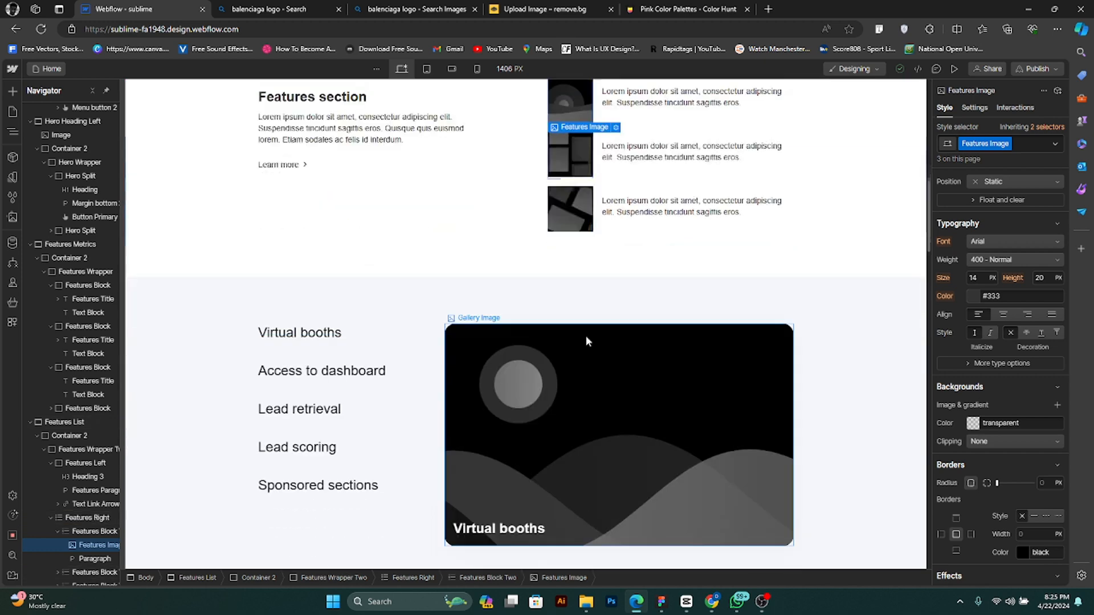
# - Select the Virtual booths gallery image and look through the other gallery images below it
pyautogui.click(550, 425)
pyautogui.scroll(-1, 555, 407)
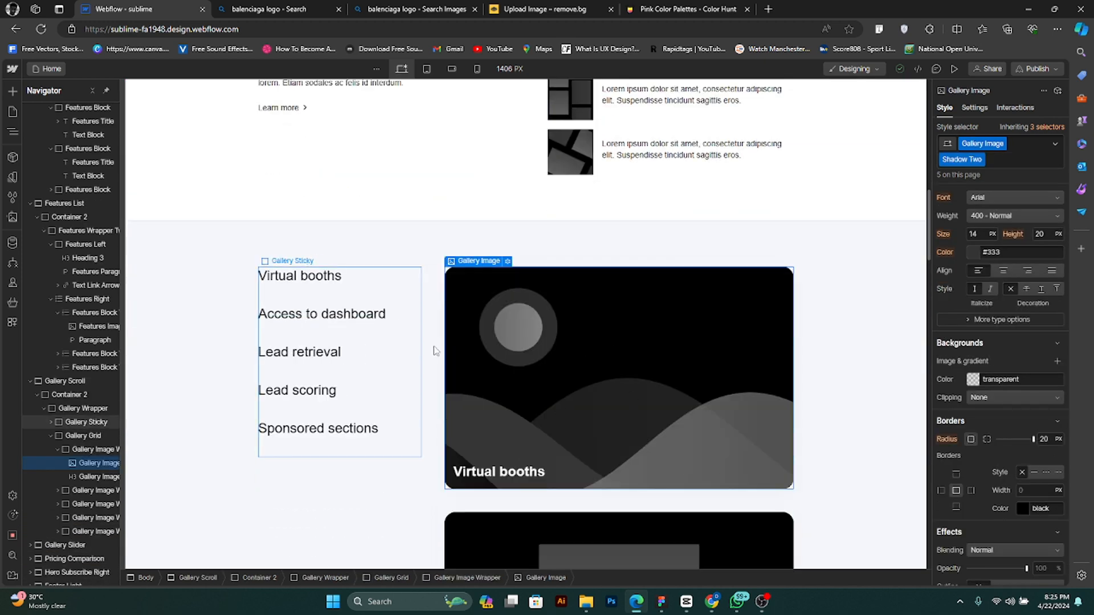
pyautogui.scroll(-1, 574, 407)
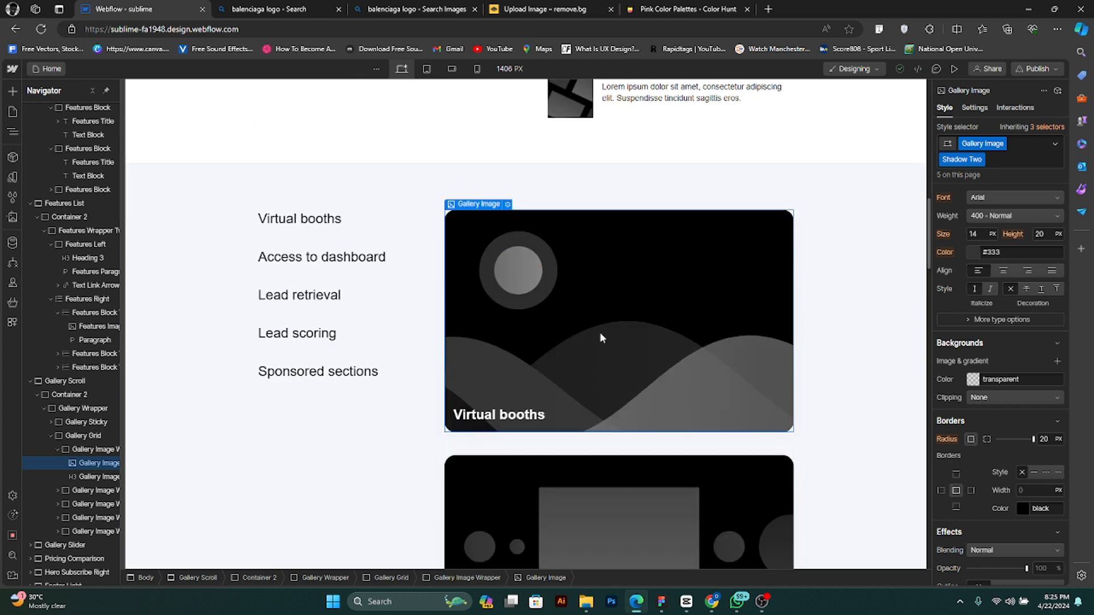
pyautogui.scroll(-6, 672, 399)
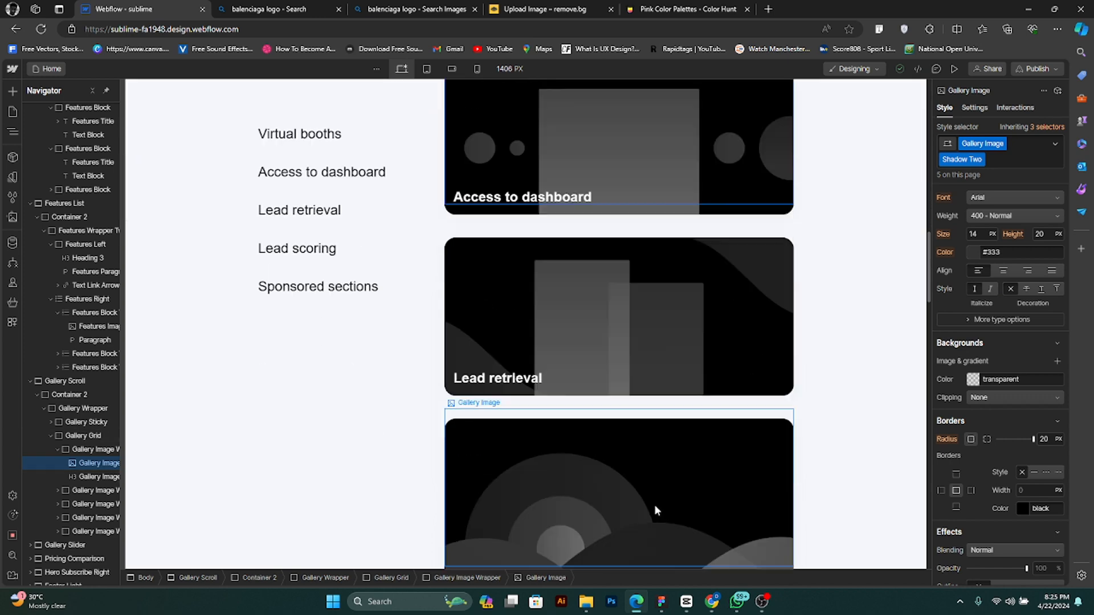
pyautogui.scroll(-6, 675, 513)
pyautogui.scroll(8, 672, 481)
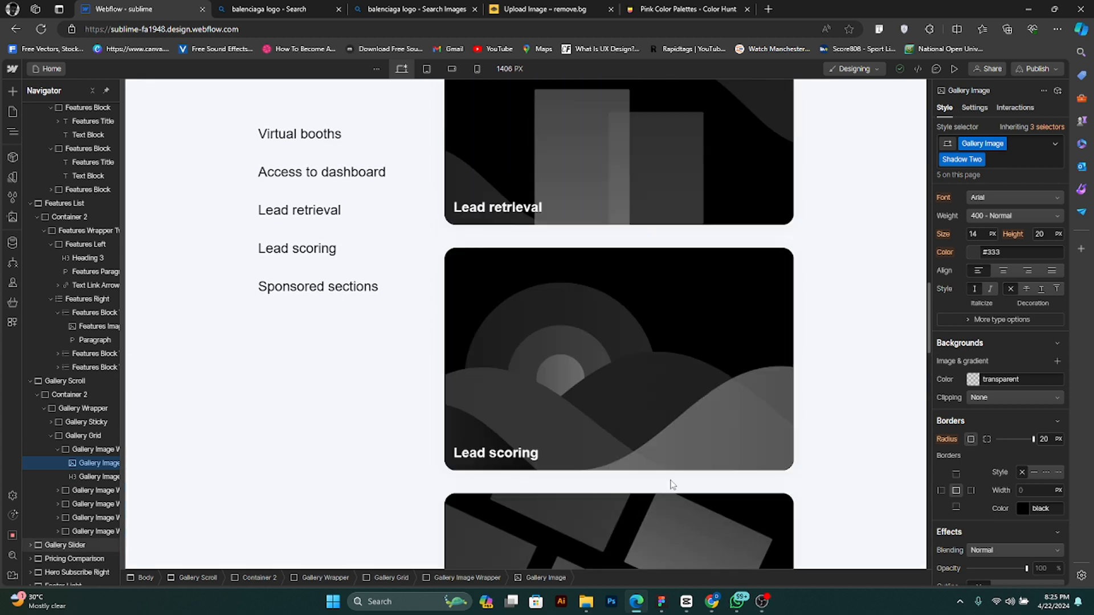
pyautogui.scroll(6, 684, 370)
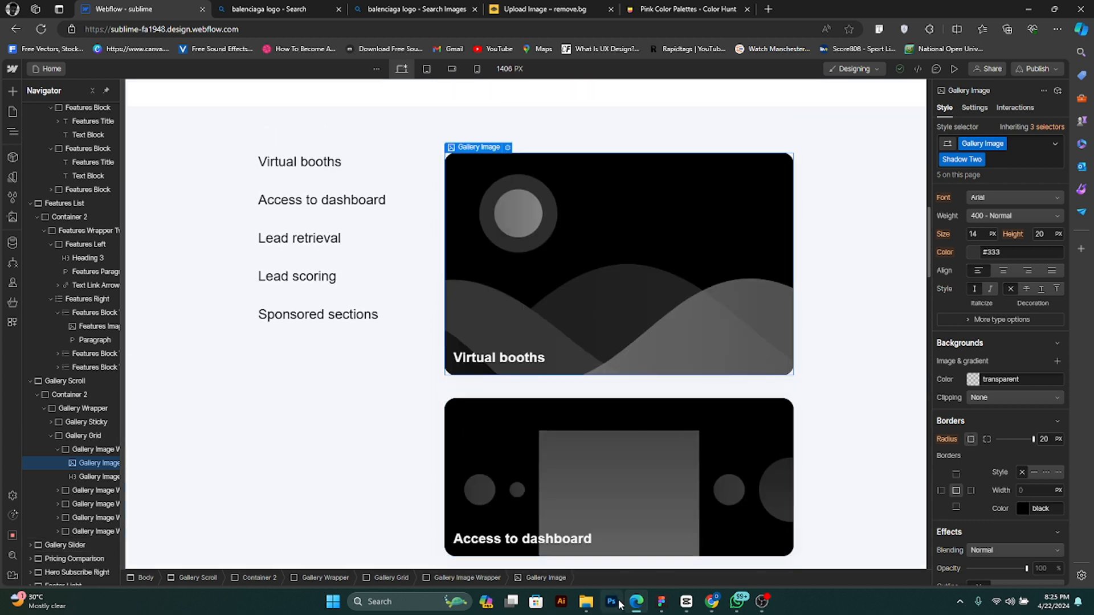
pyautogui.click(582, 608)
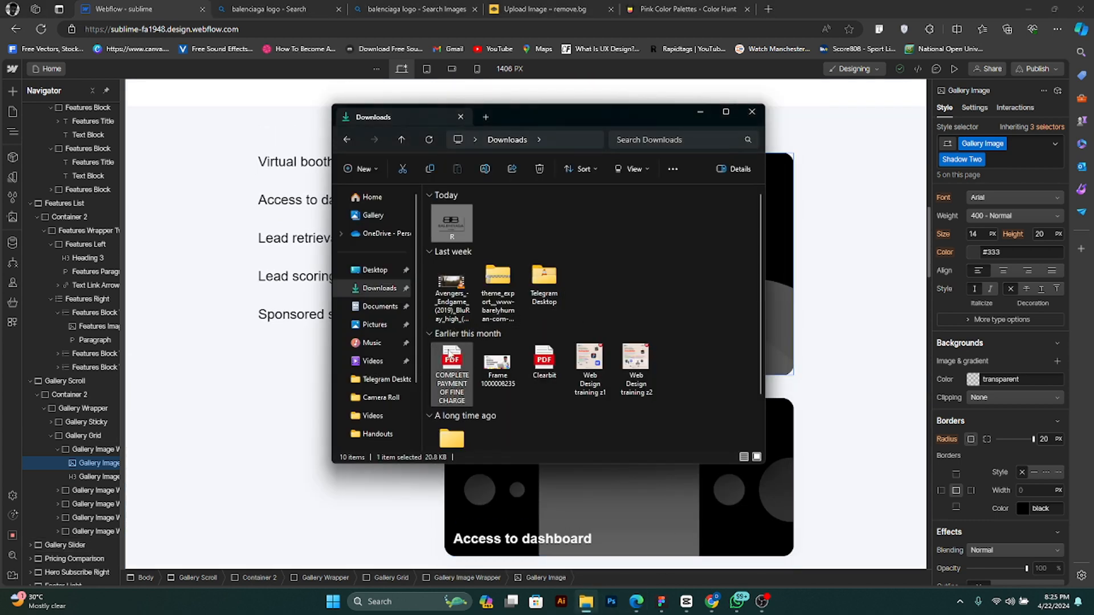
pyautogui.click(701, 118)
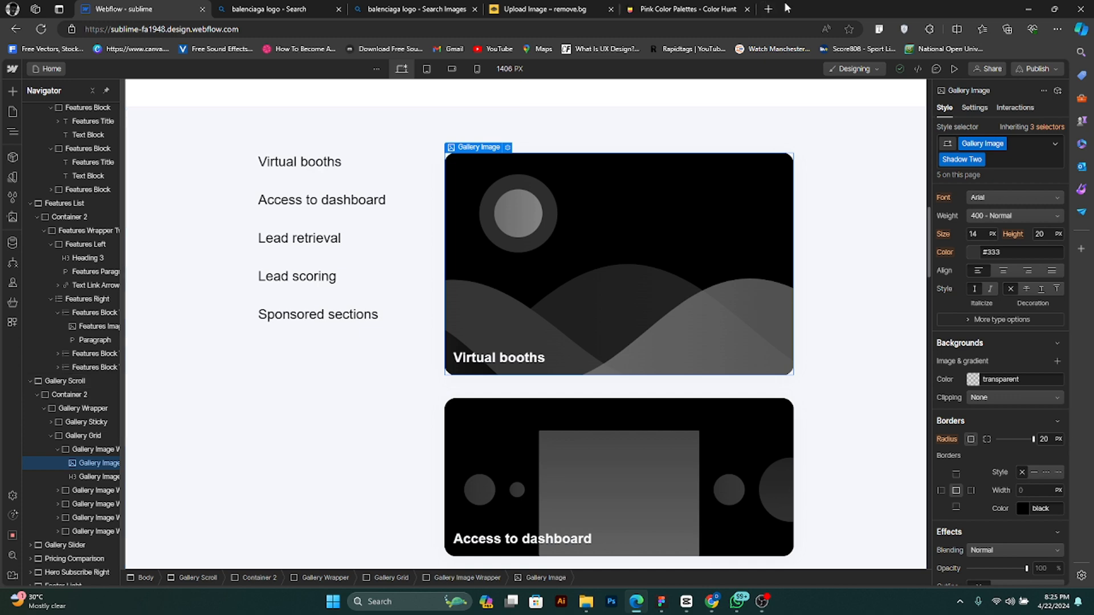
pyautogui.click(769, 10)
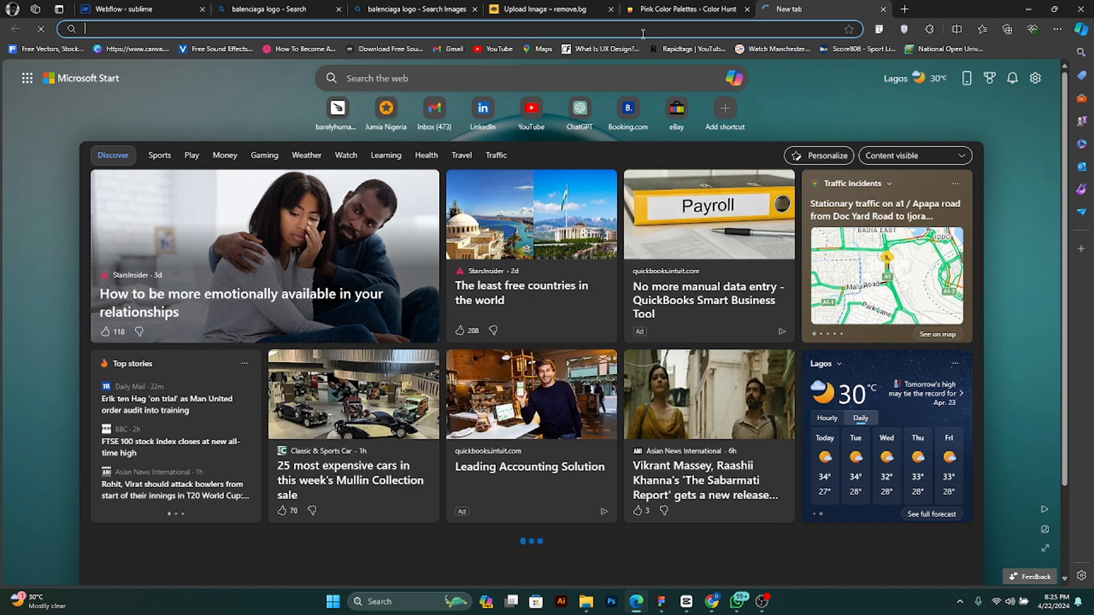
pyautogui.click(665, 9)
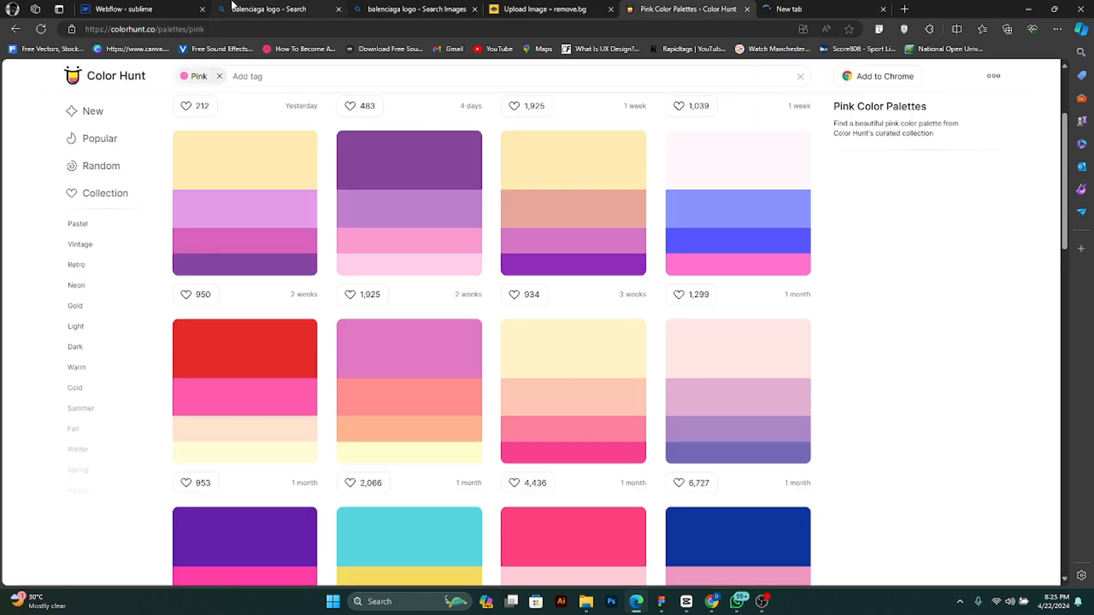
pyautogui.click(114, 8)
# - Replace the Virtual booths link text in the gallery list with "App Development"
pyautogui.scroll(10, 420, 220)
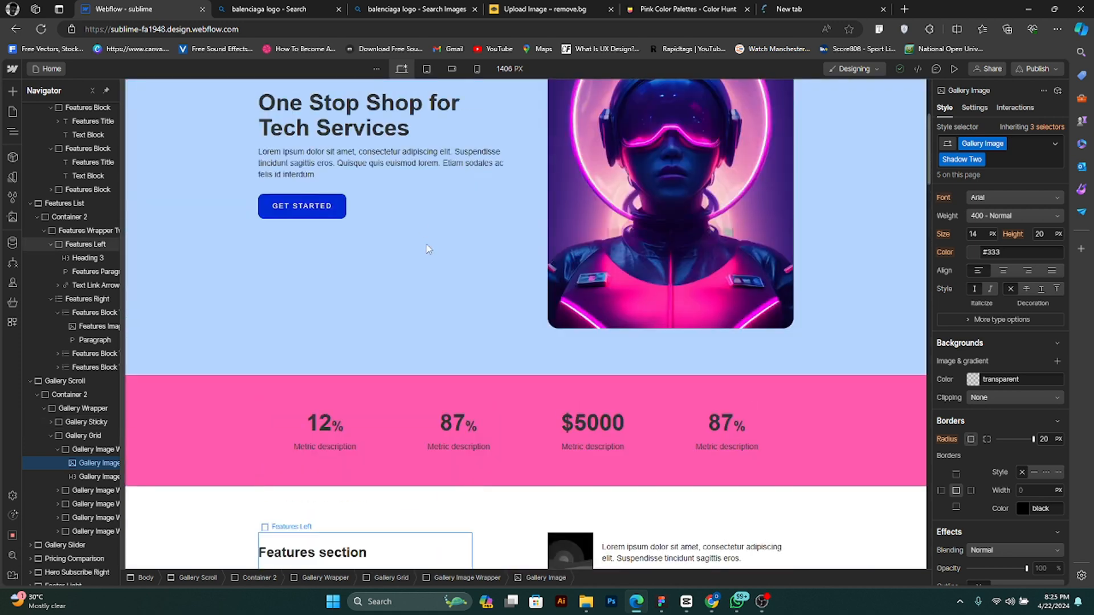
pyautogui.scroll(-15, 365, 321)
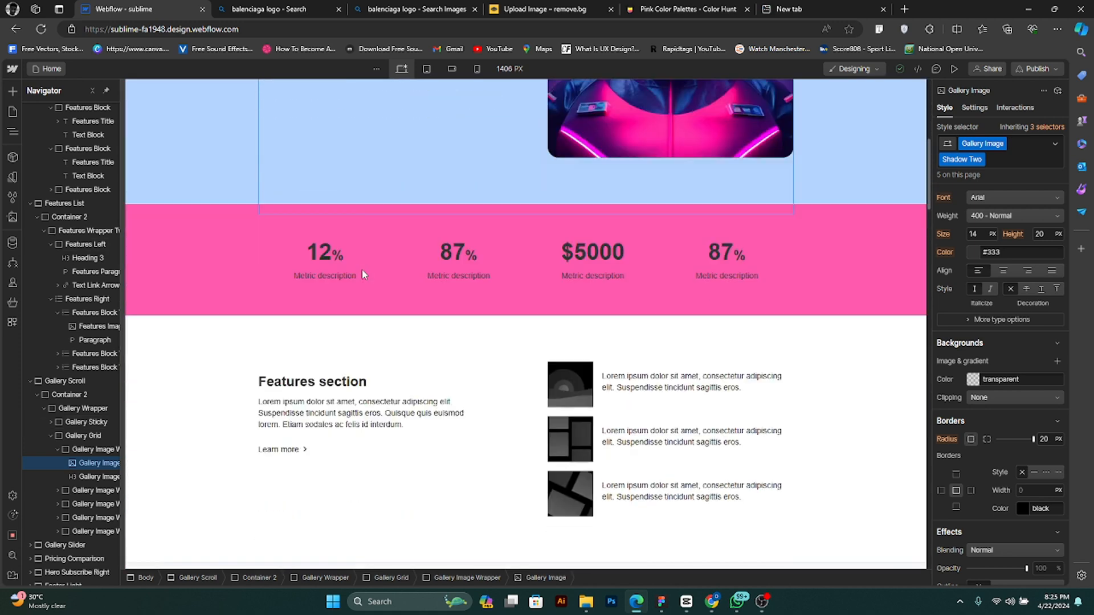
pyautogui.scroll(-2, 365, 277)
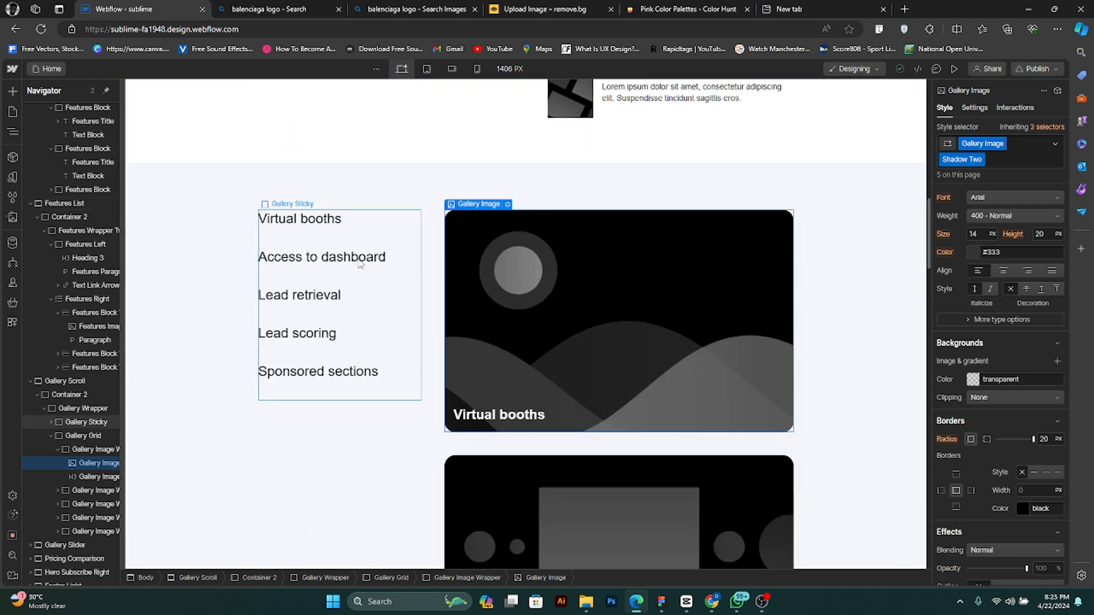
pyautogui.click(333, 221)
pyautogui.doubleClick(332, 220)
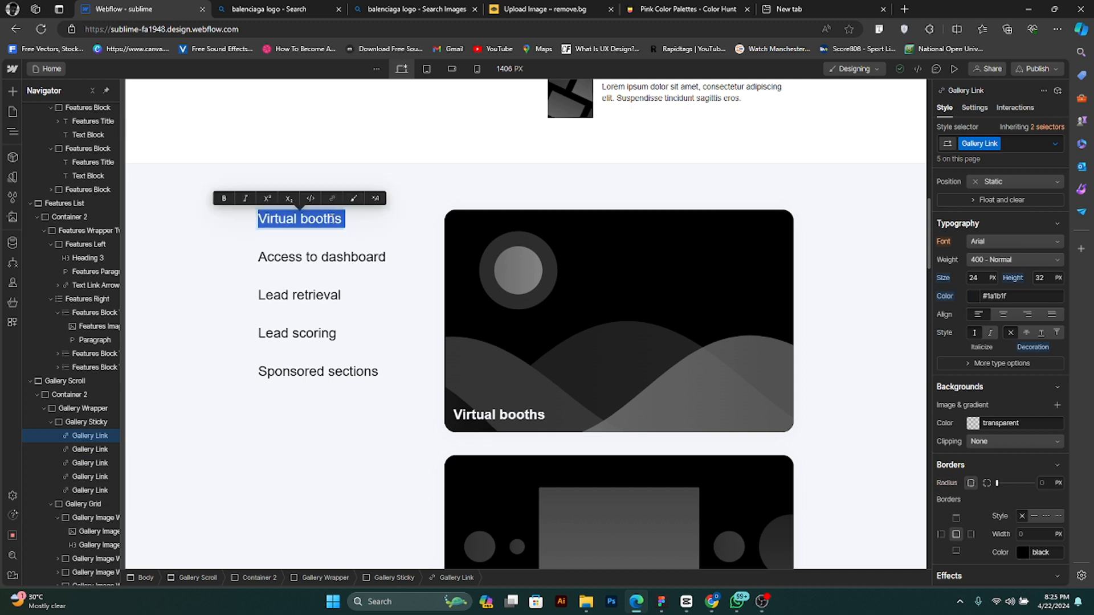
pyautogui.write('A')
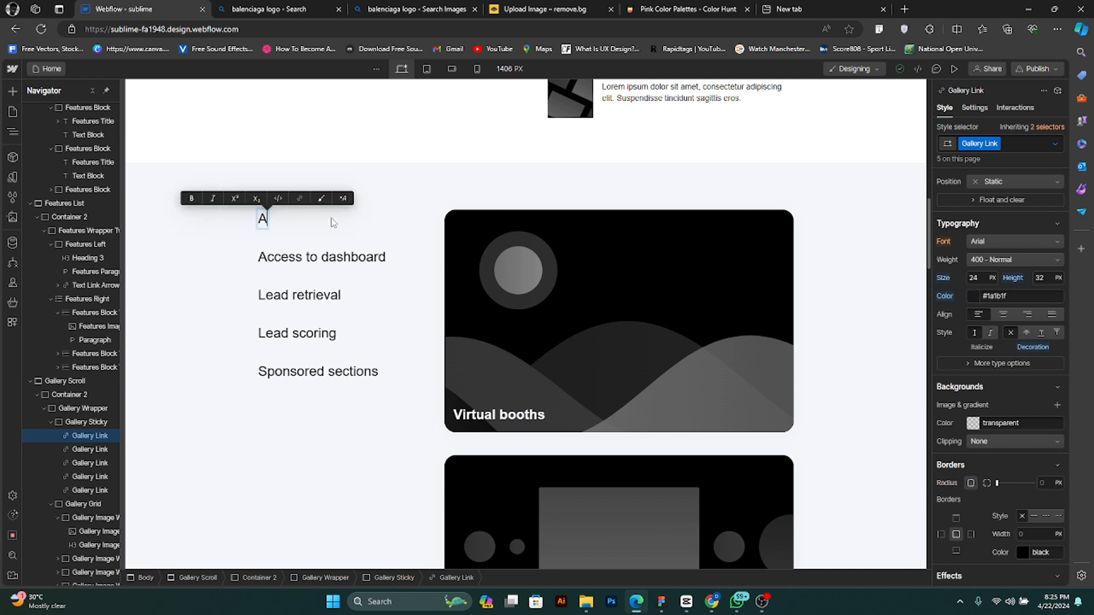
pyautogui.write('pp De')
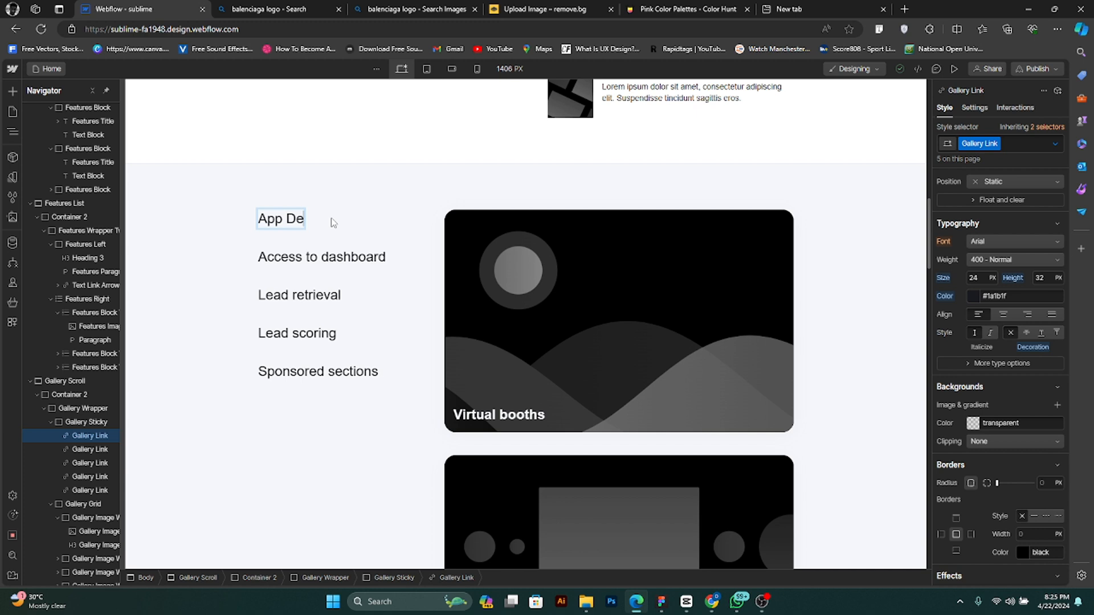
pyautogui.write('velopment')
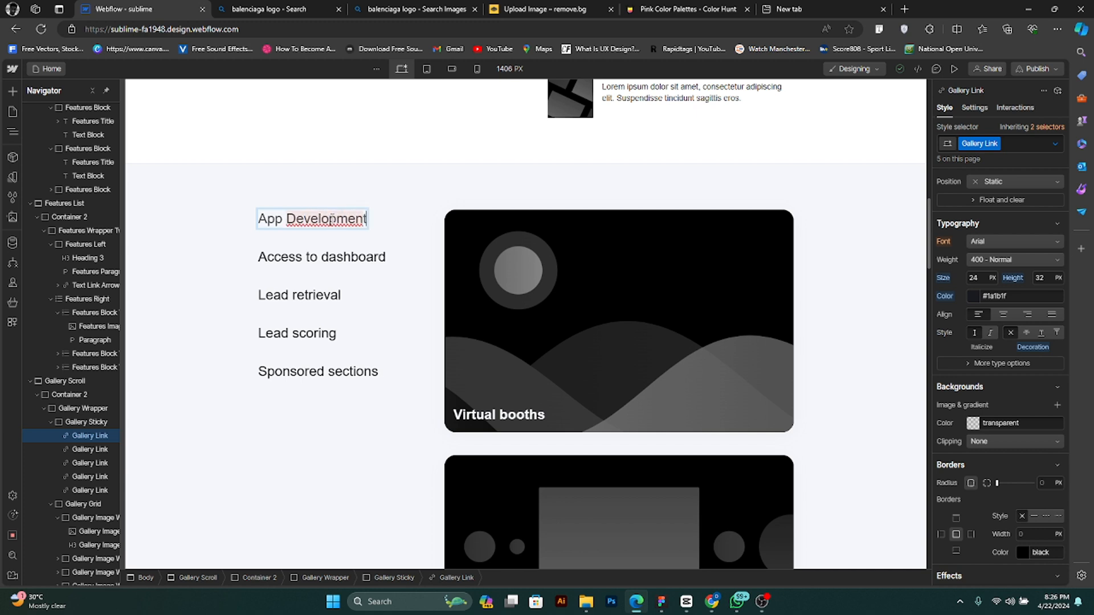
# - Replace the Access to dashboard link text in the gallery list with "Visual Design"
pyautogui.click(344, 259)
pyautogui.doubleClick(345, 257)
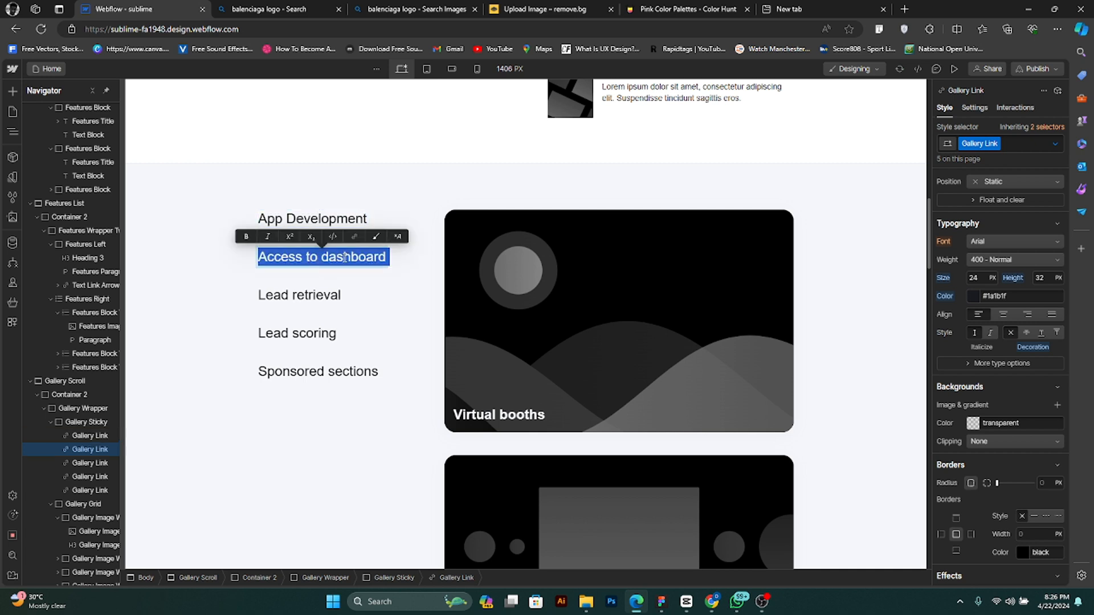
pyautogui.write('Visual Design')
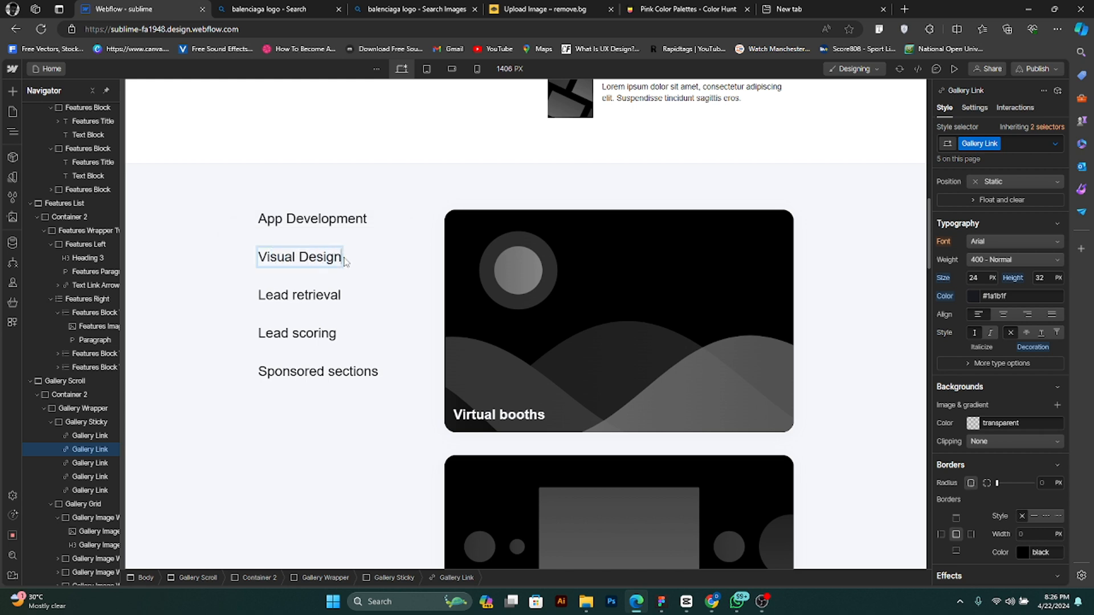
# - Replace the Lead retrieval link text in the gallery list with "UI/UX Design"
pyautogui.doubleClick(314, 300)
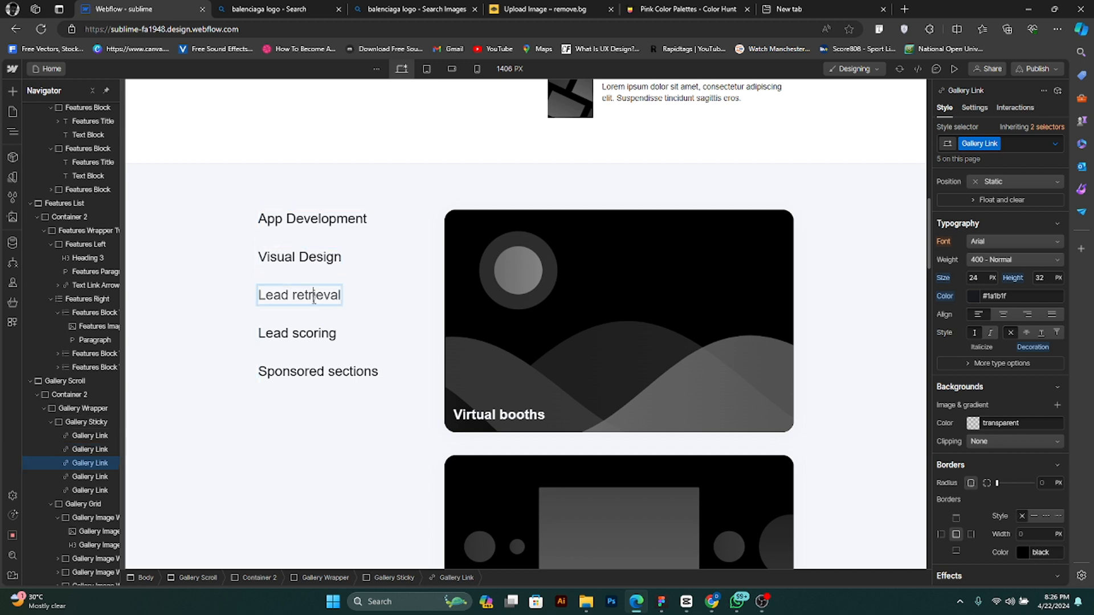
pyautogui.tripleClick(314, 300)
pyautogui.write('U')
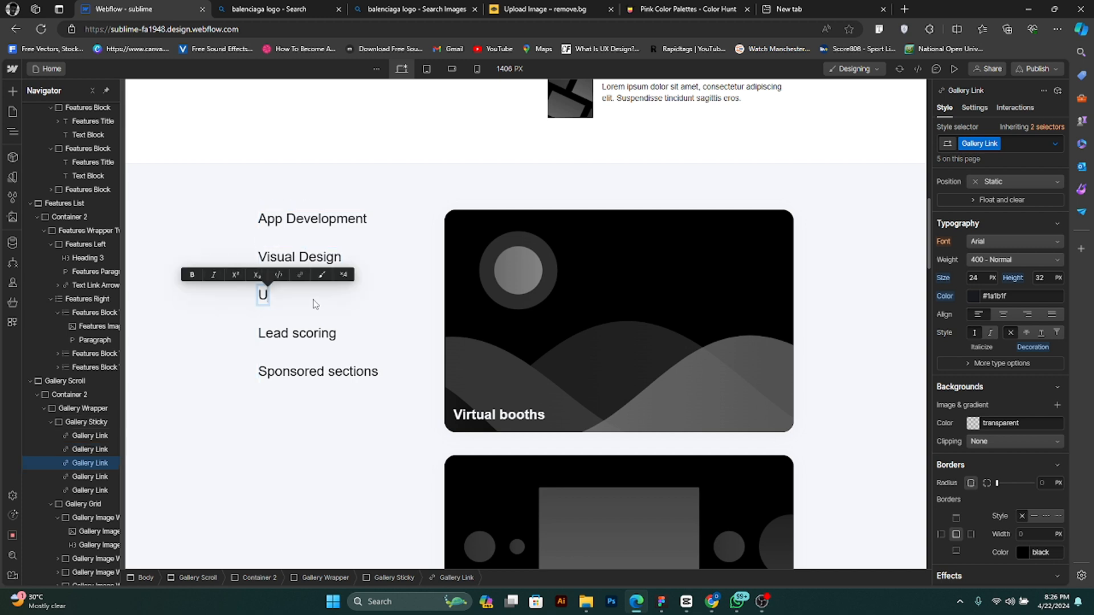
pyautogui.write('I/U')
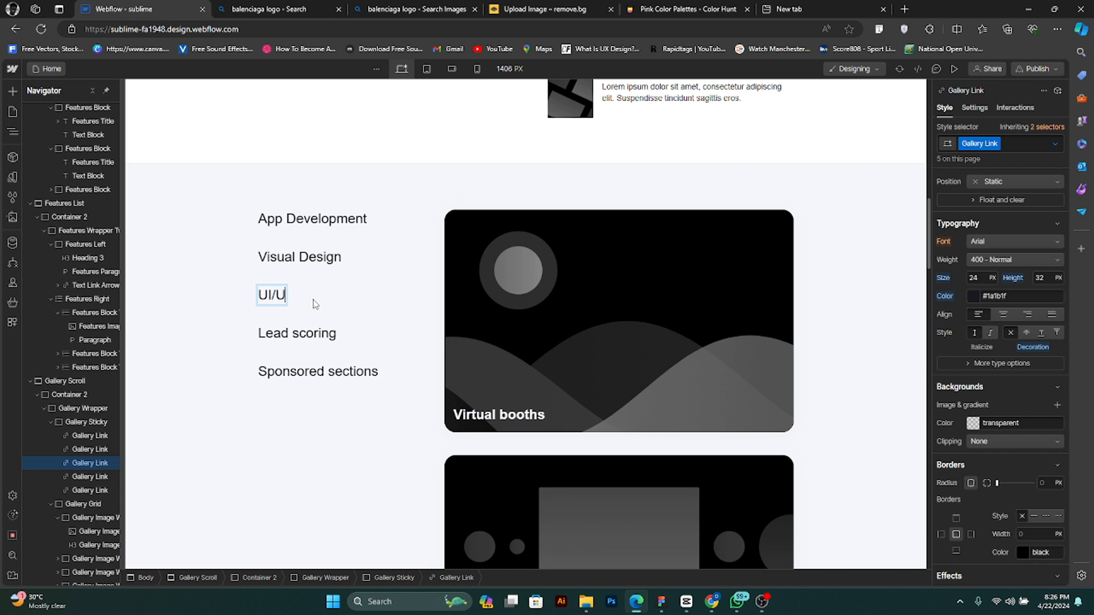
pyautogui.write('X Design')
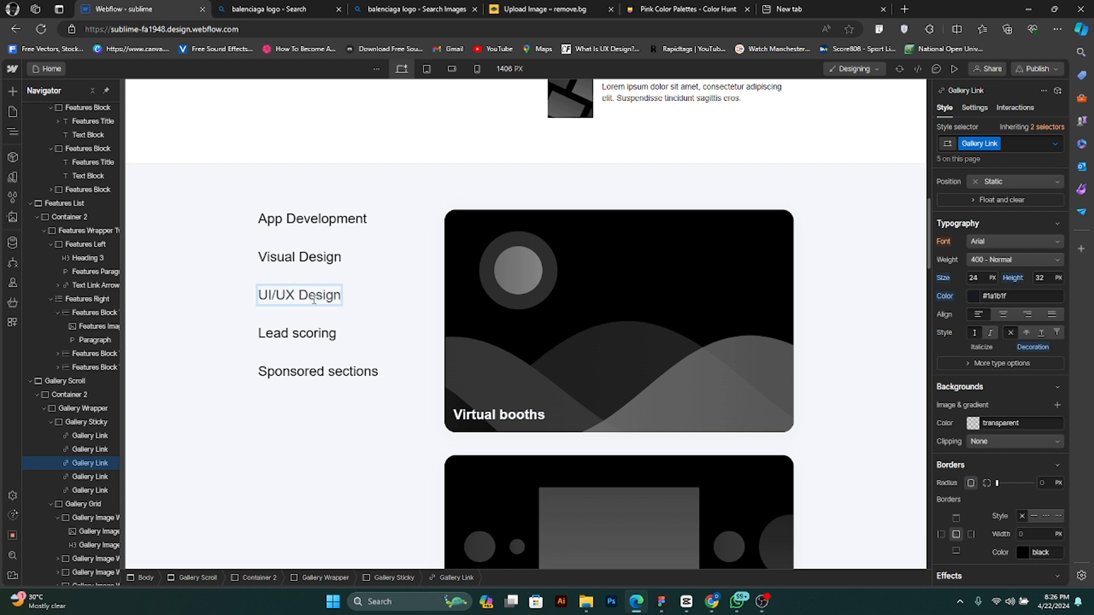
# - Replace the Lead scoring link text in the gallery list with "Software Engineering" and delete the Sponsored sections link
pyautogui.click(307, 334)
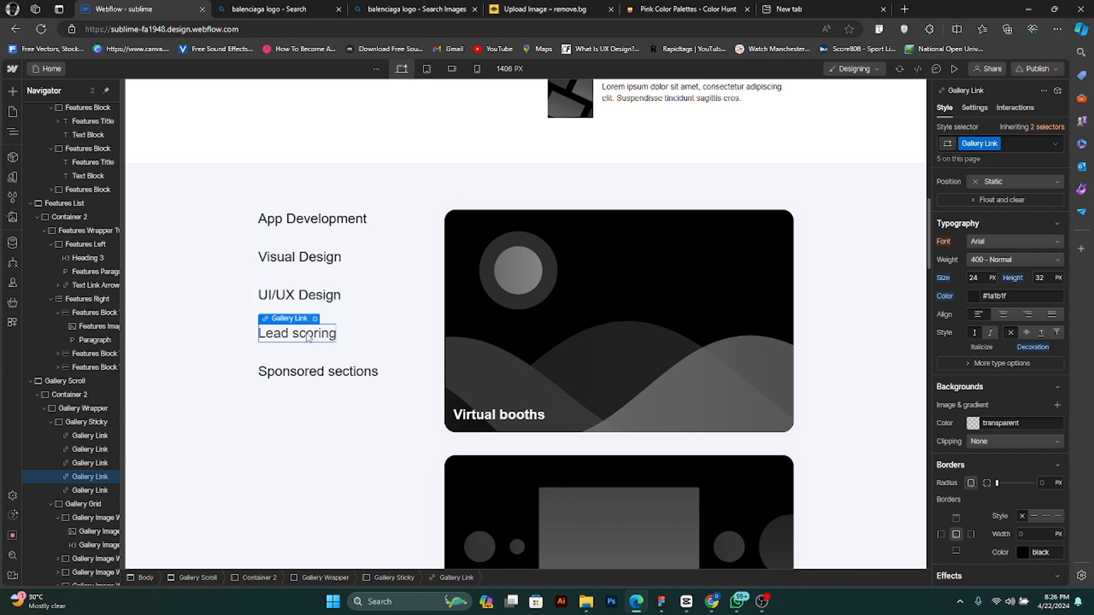
pyautogui.tripleClick(306, 333)
pyautogui.write('S')
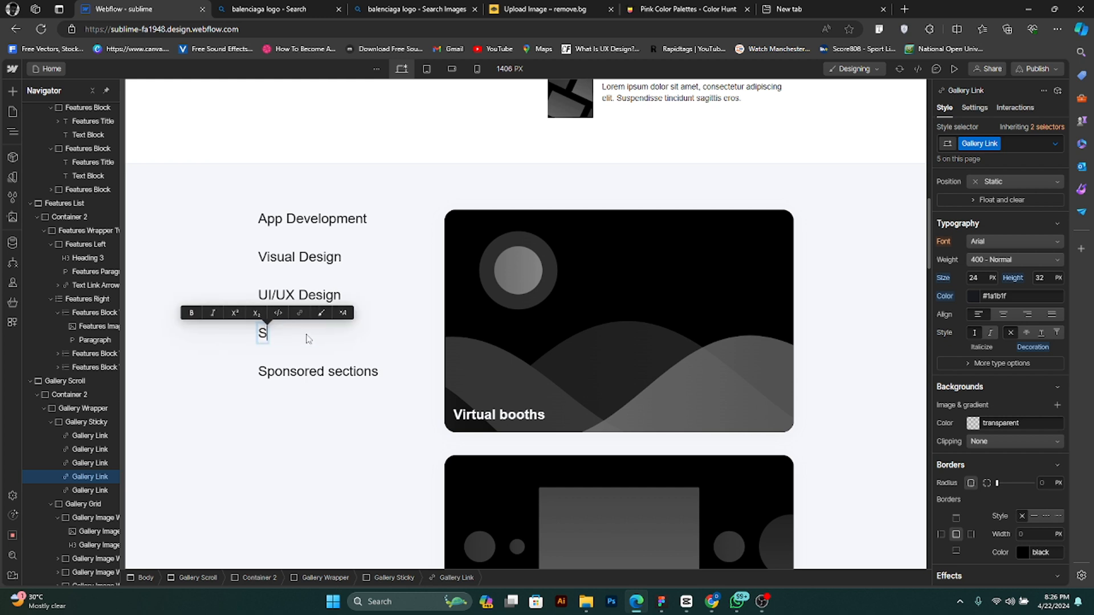
pyautogui.write('oftwar')
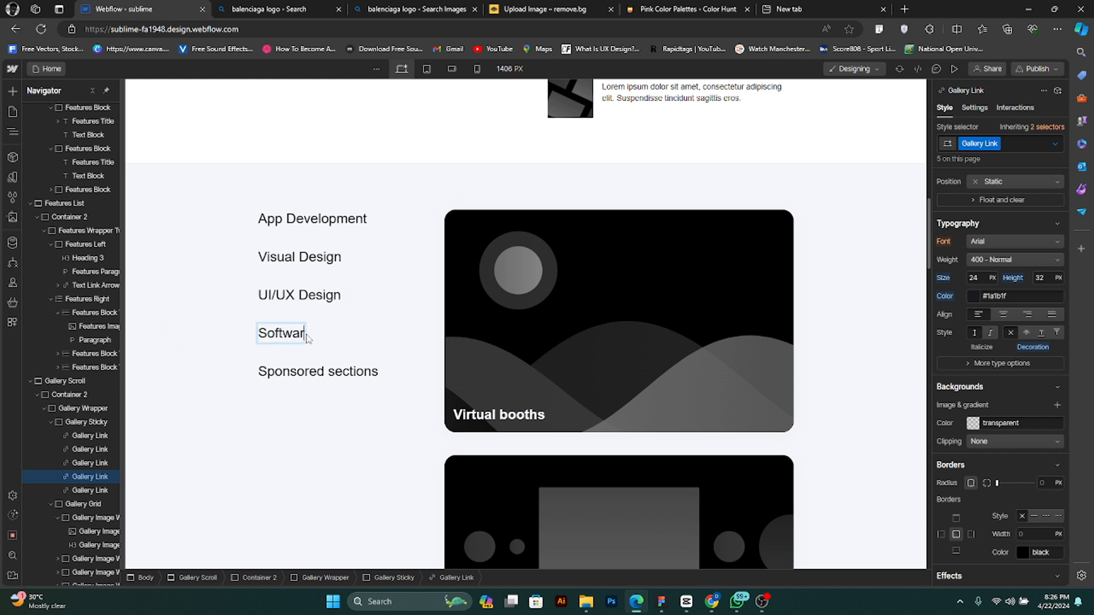
pyautogui.write('e Engine')
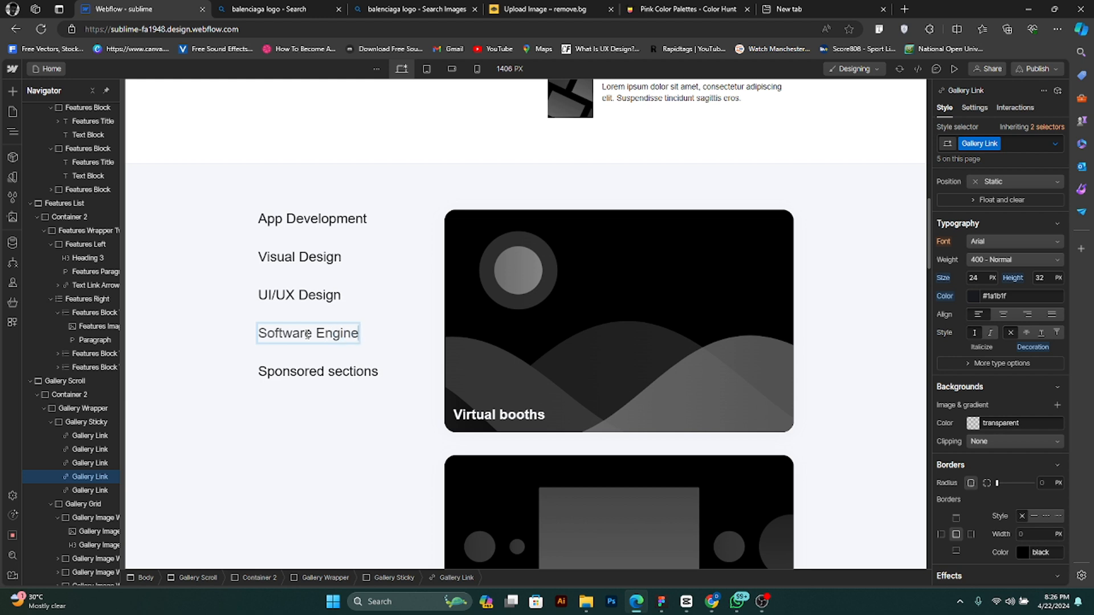
pyautogui.write('ering')
pyautogui.click(325, 370)
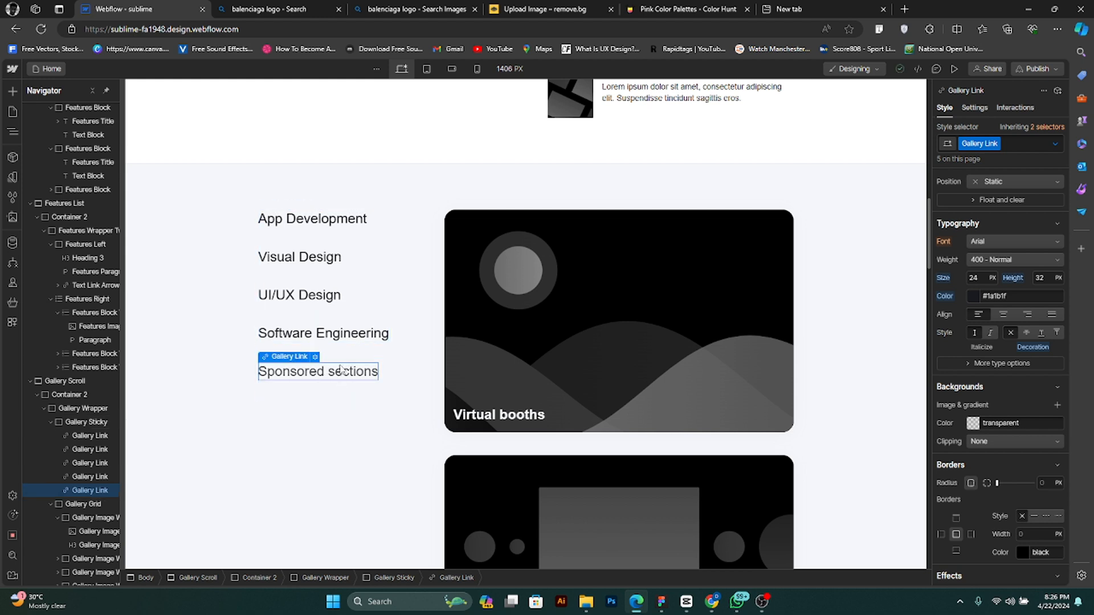
pyautogui.press('Delete')
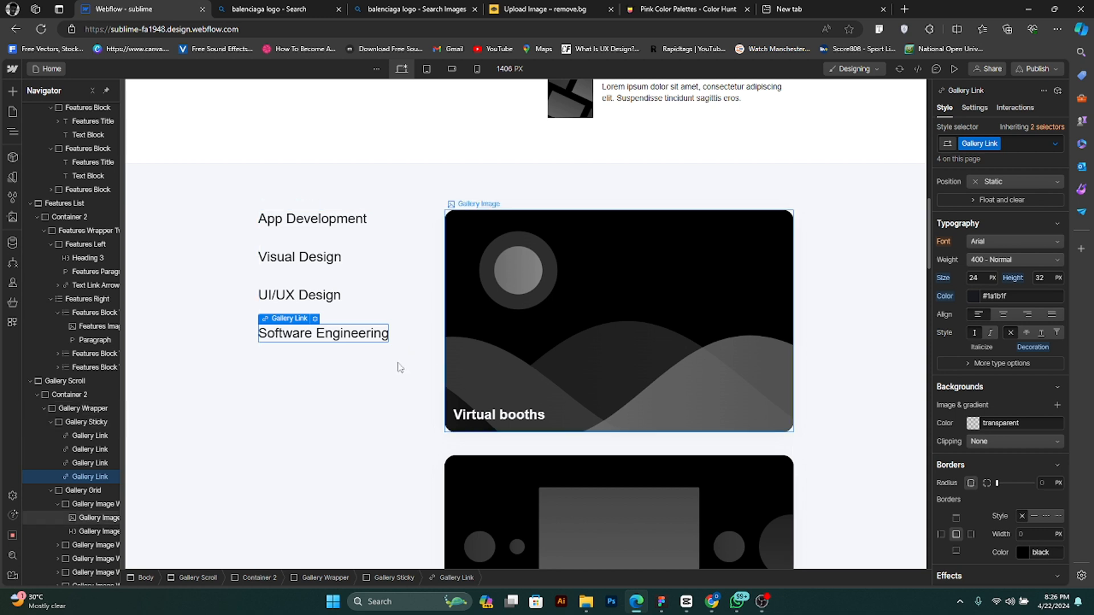
# - Replace the Virtual booths caption on the first gallery image with "App Development"
pyautogui.scroll(-2, 572, 323)
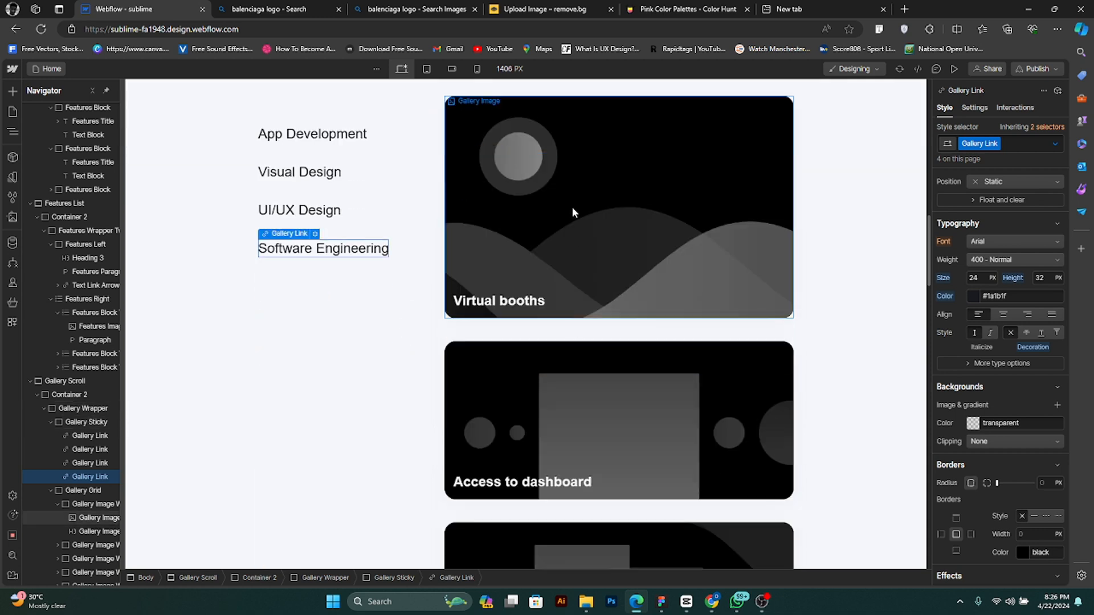
pyautogui.click(573, 208)
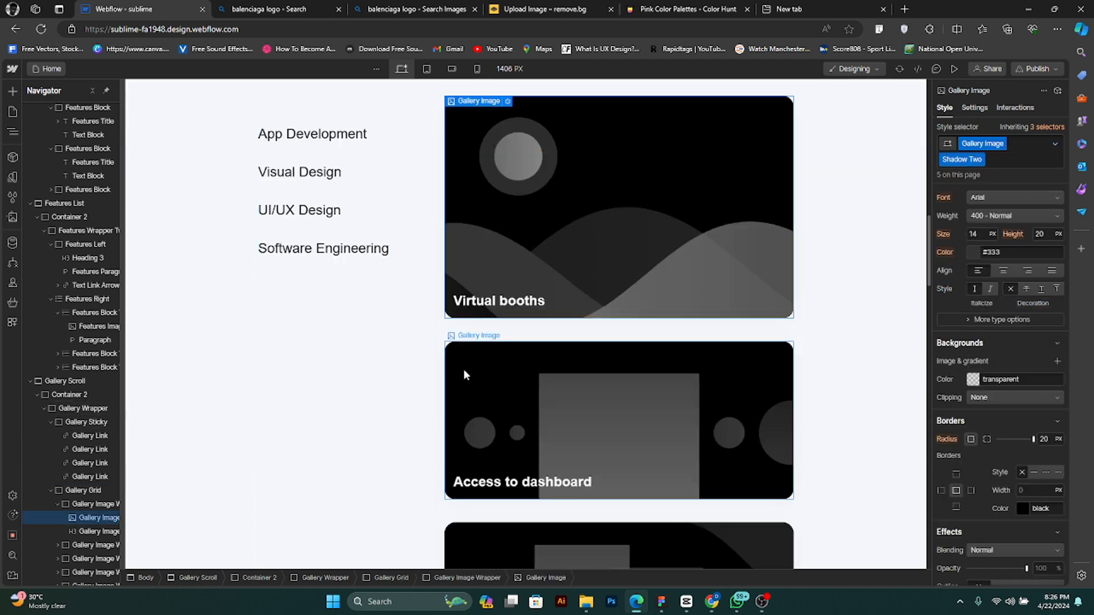
pyautogui.click(481, 302)
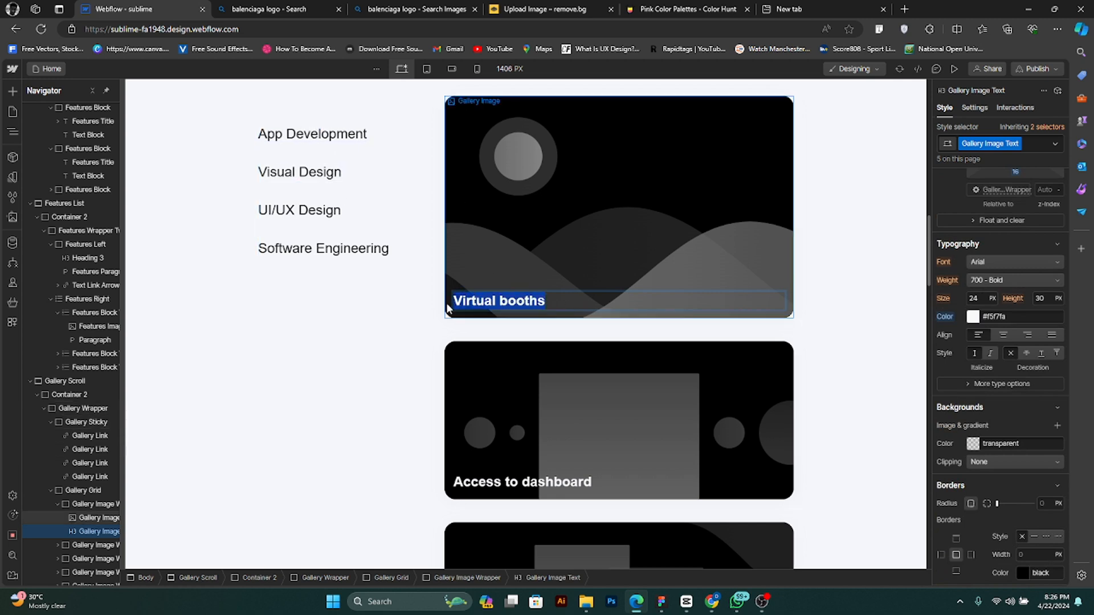
pyautogui.write('App Development')
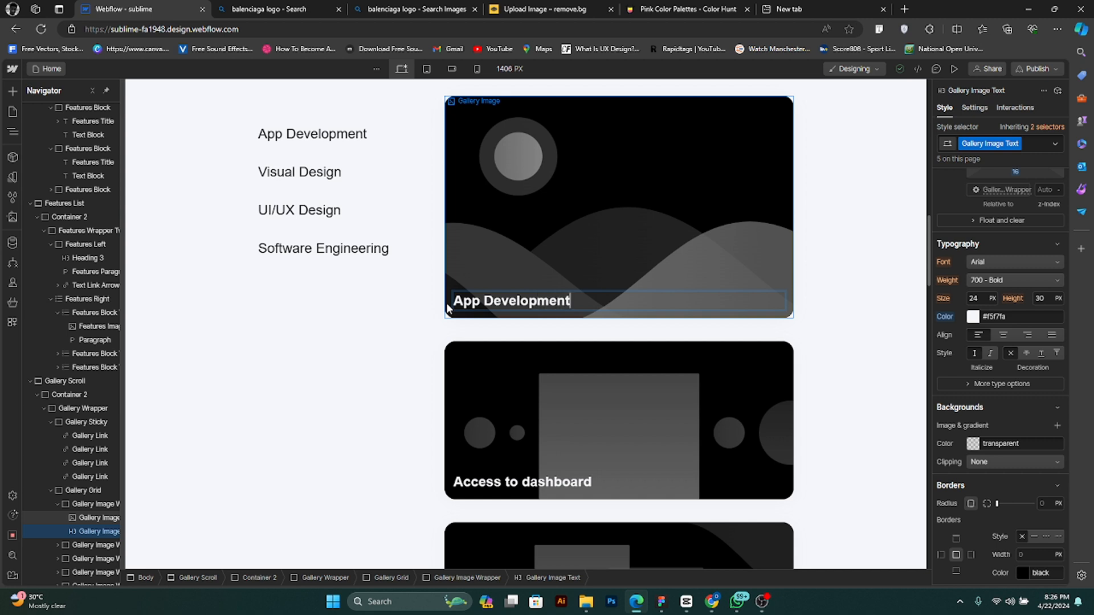
pyautogui.press('Escape')
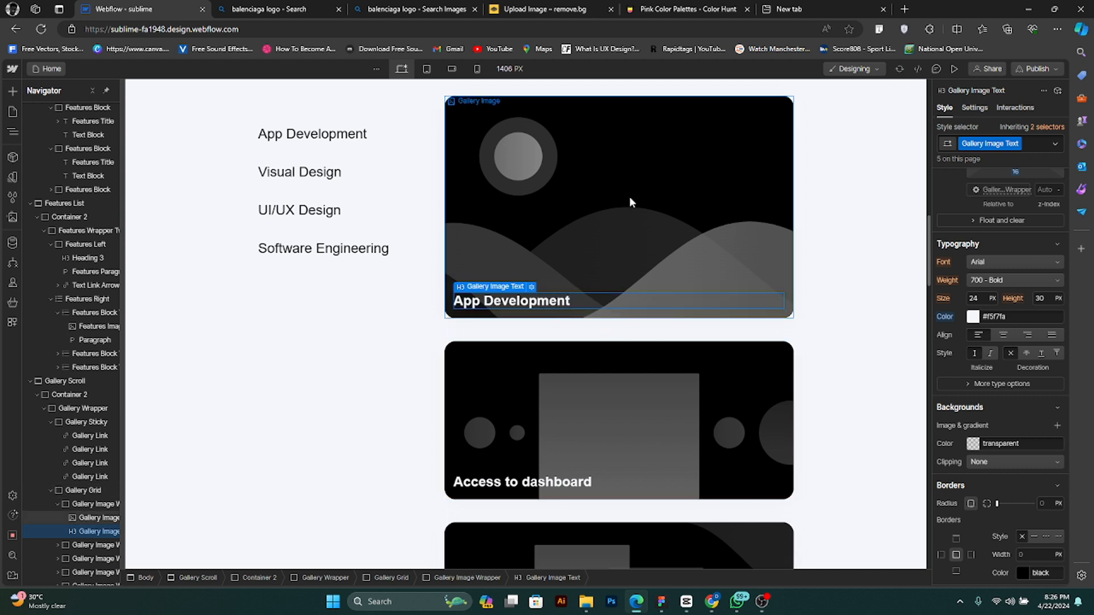
# - Search Bing for "mobile app UI" and look through the image results for a suitable app picture
pyautogui.click(824, 6)
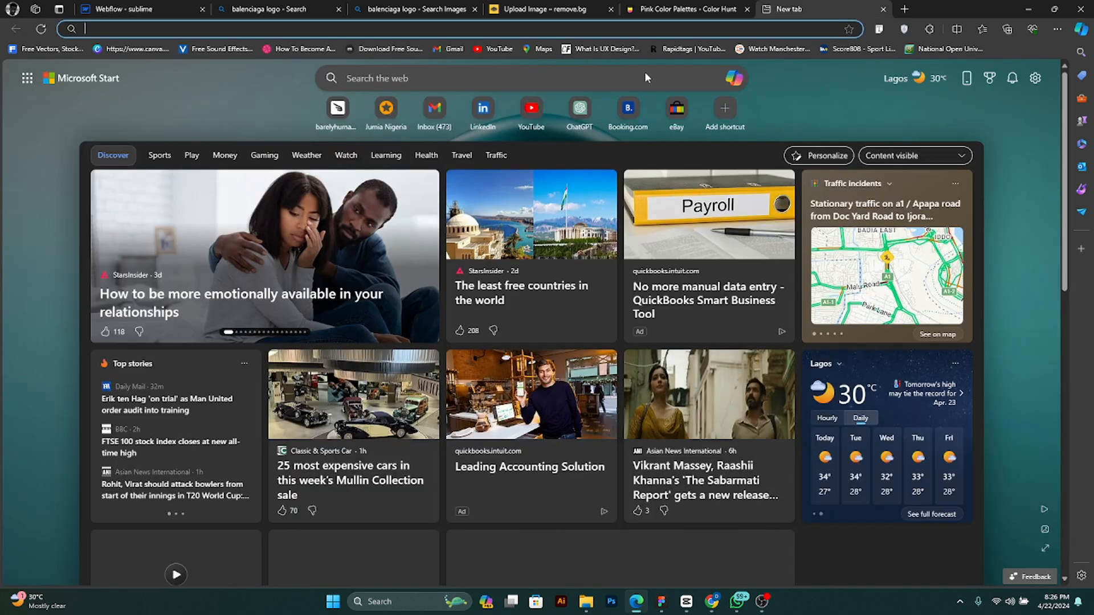
pyautogui.write('mobile')
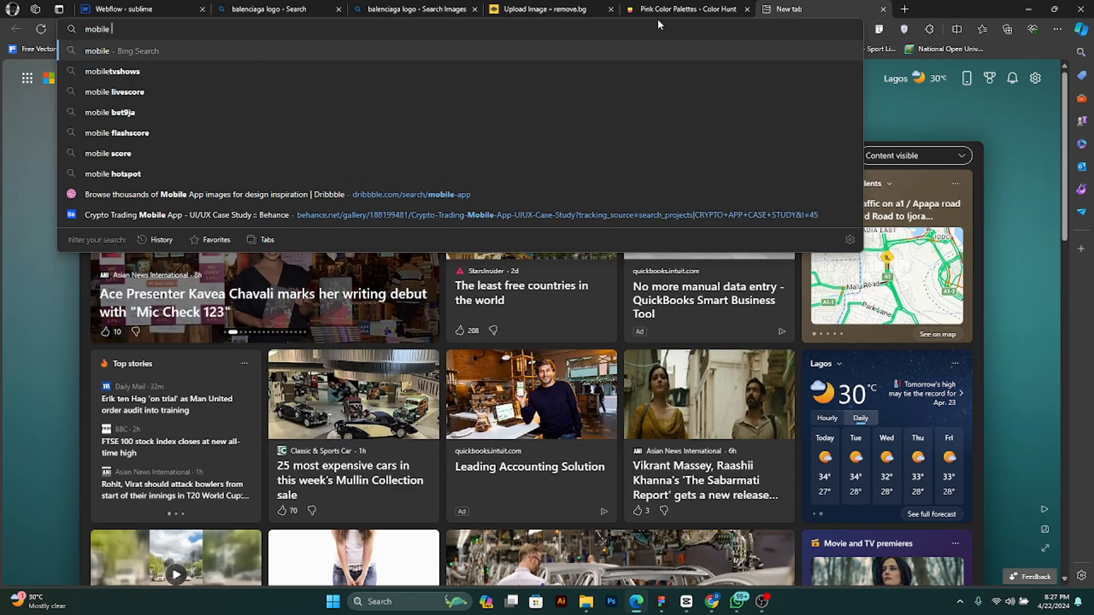
pyautogui.write(' app UI')
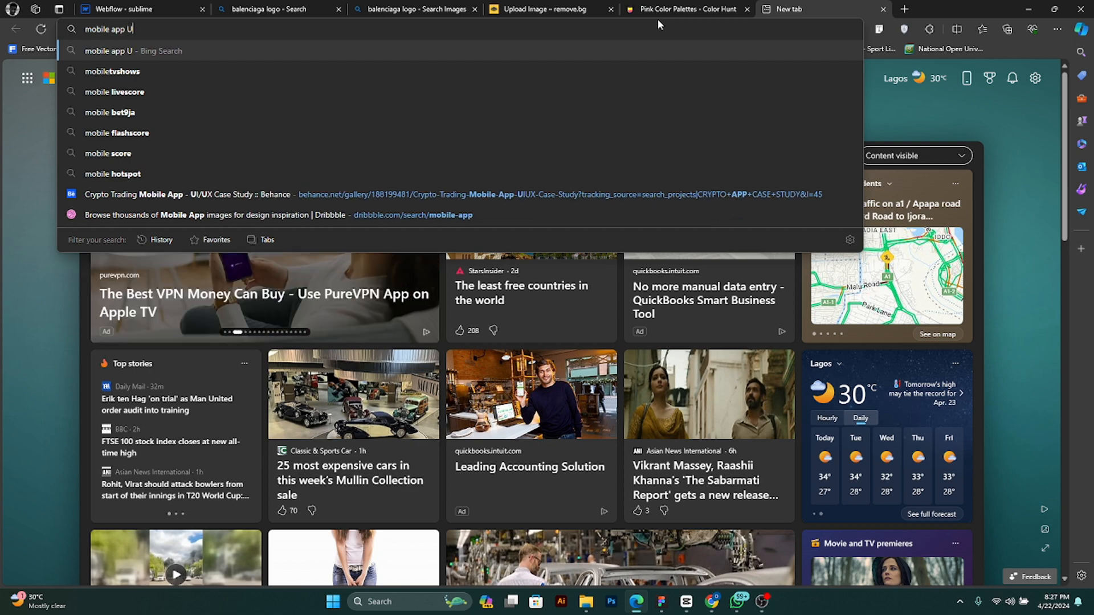
pyautogui.press('Return')
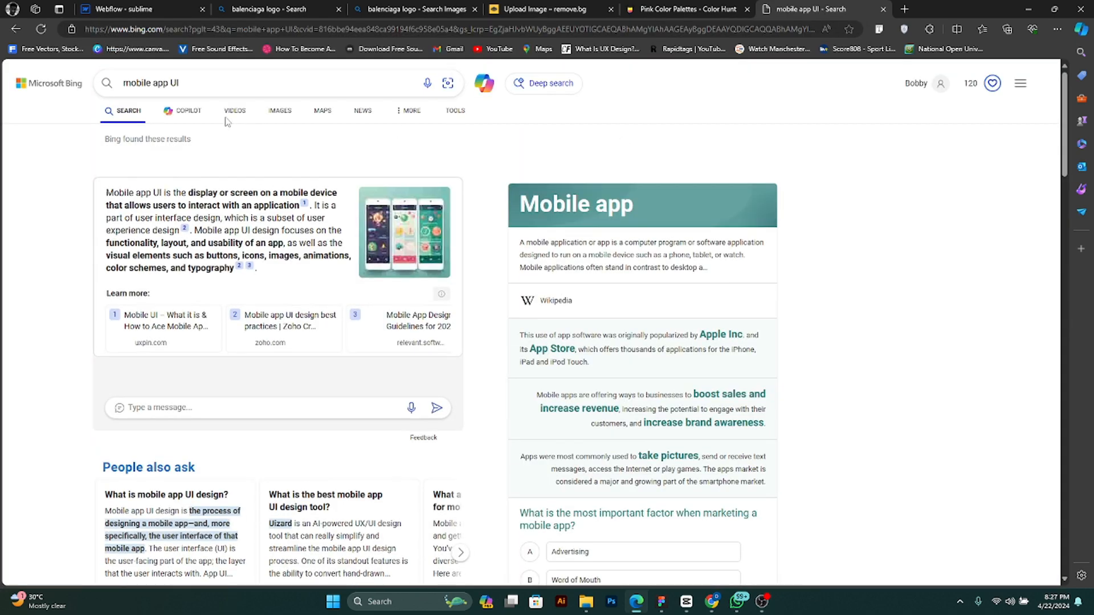
pyautogui.click(279, 111)
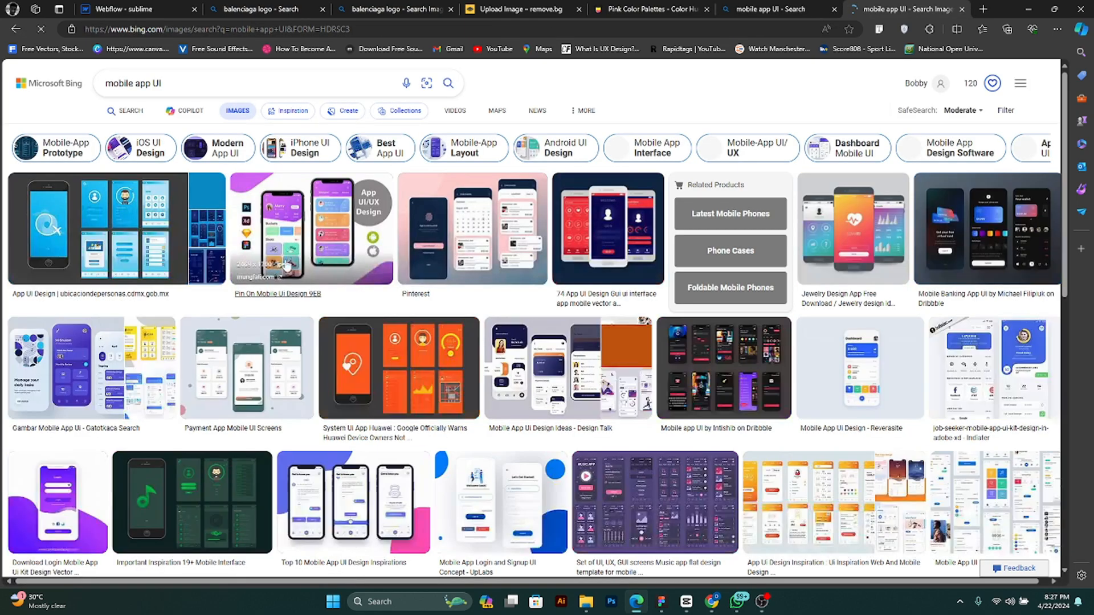
pyautogui.scroll(-3, 648, 434)
pyautogui.scroll(-3, 649, 434)
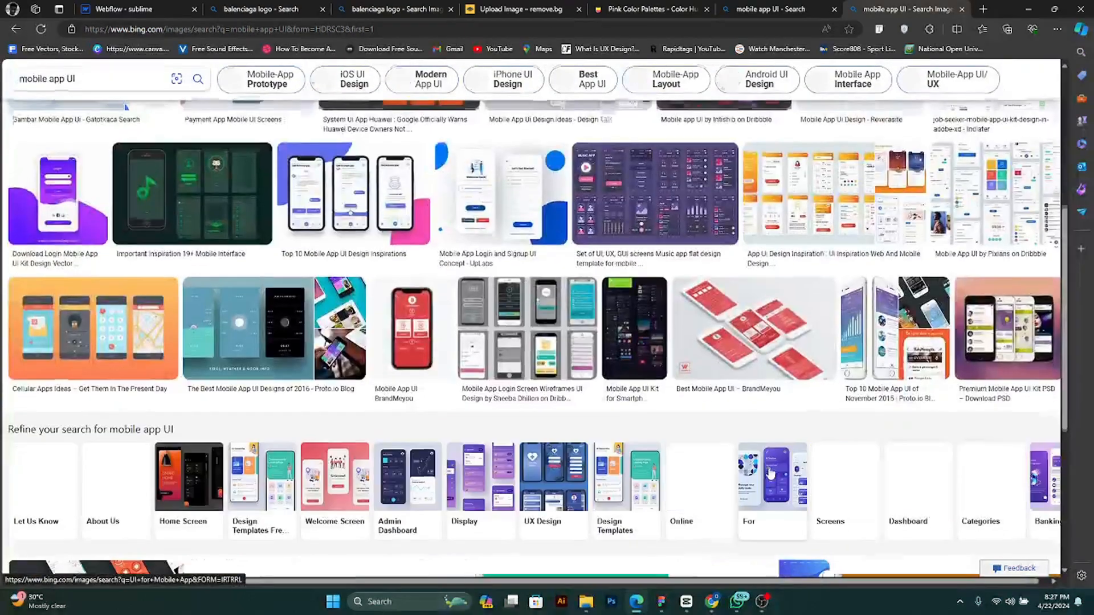
pyautogui.scroll(6, 764, 467)
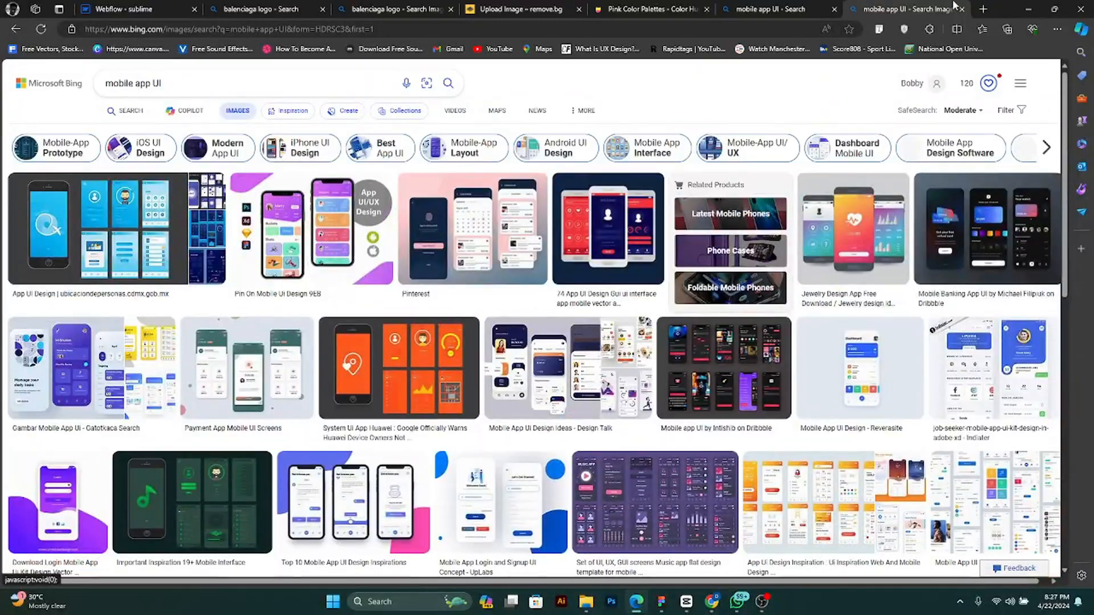
# - Open Pinterest in a new browser tab and search it for "mobile app ui"
pyautogui.click(981, 9)
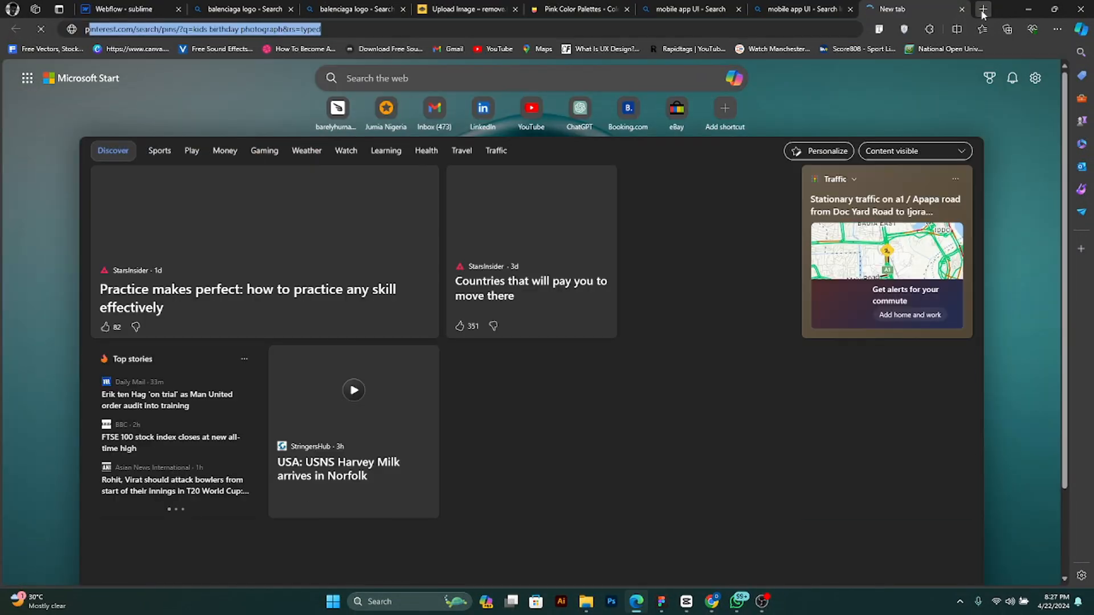
pyautogui.write('pin')
pyautogui.press('Return')
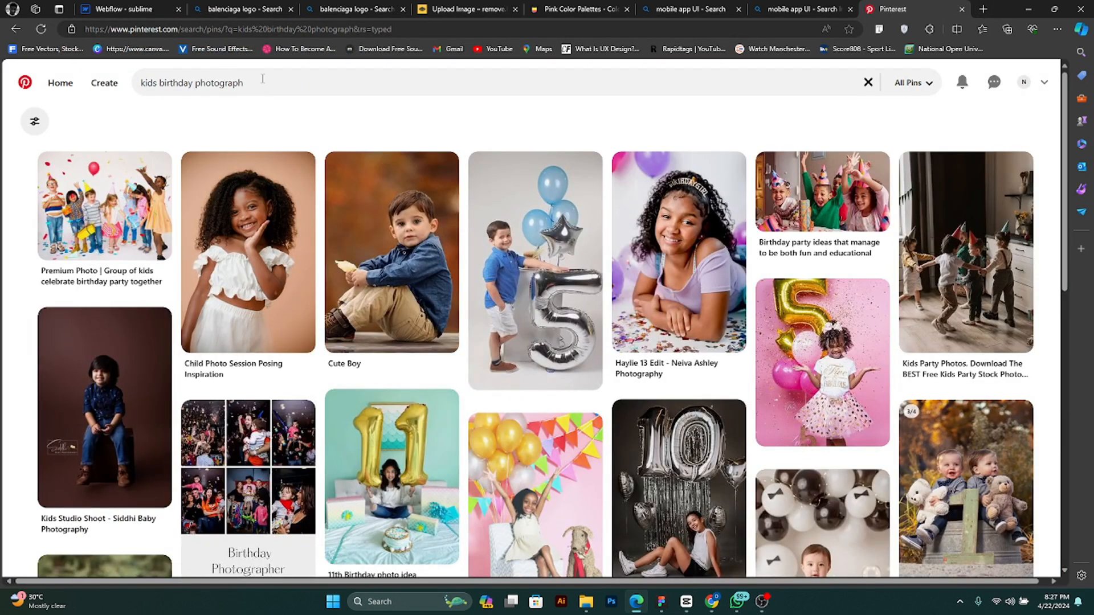
pyautogui.moveTo(263, 78); pyautogui.dragTo(126, 80)
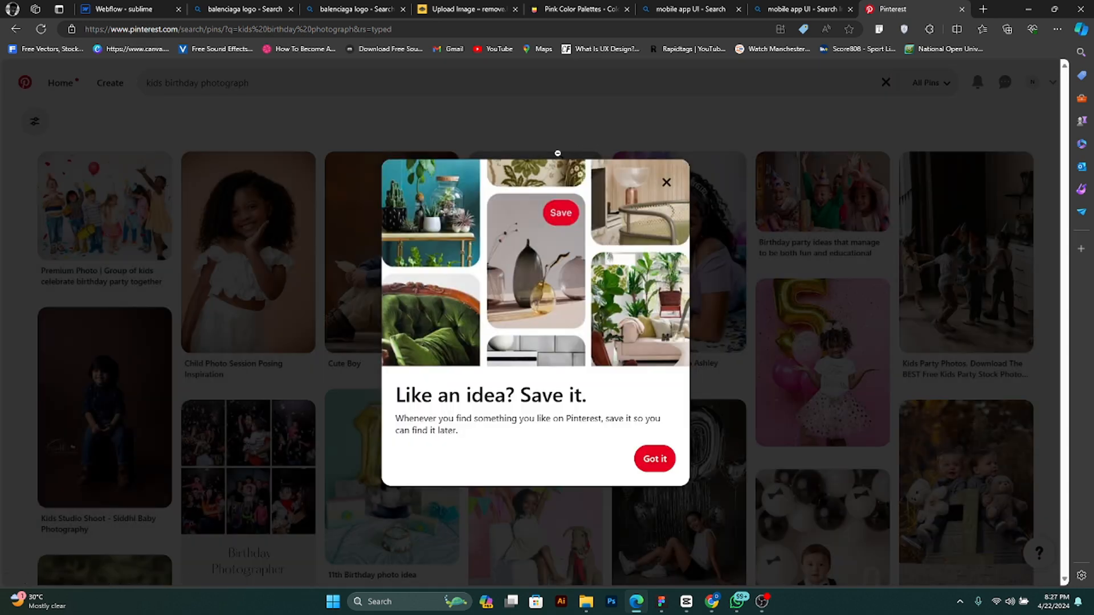
pyautogui.click(308, 90)
pyautogui.write('m')
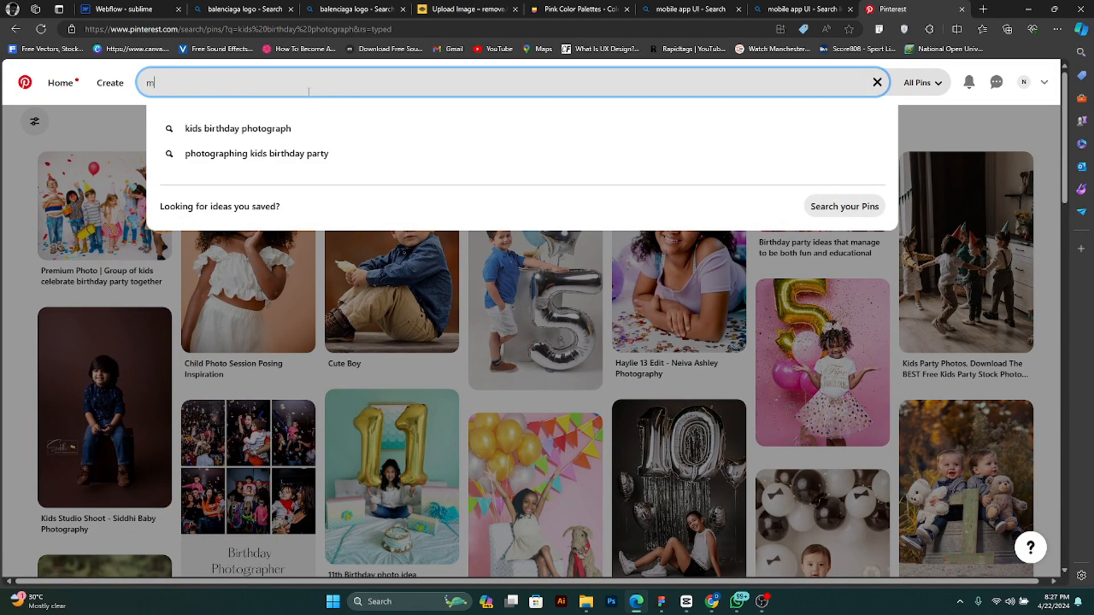
pyautogui.write('obile')
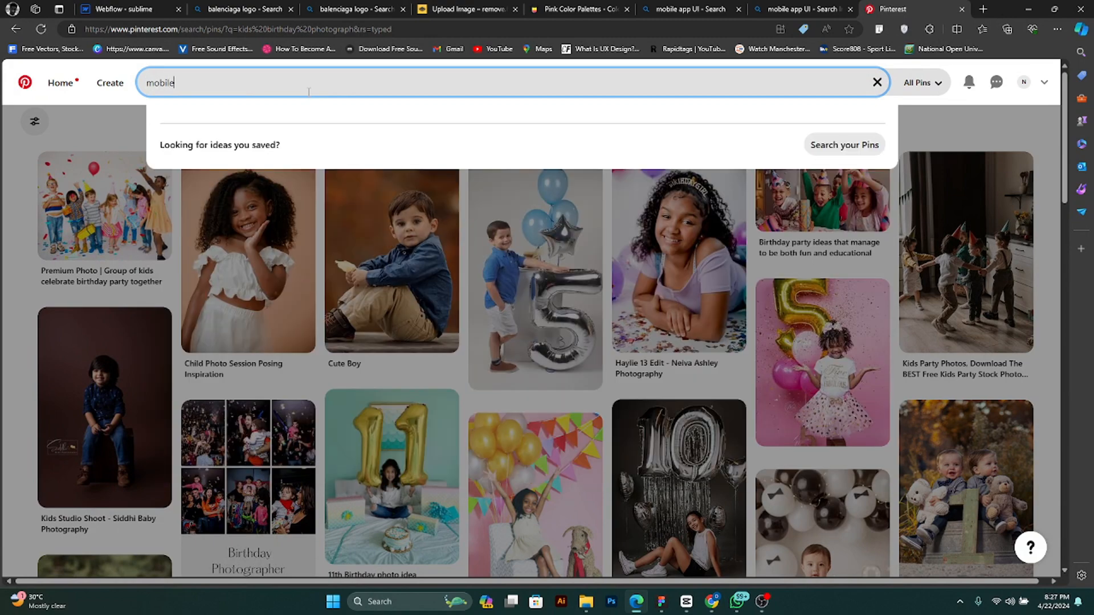
pyautogui.write(' app ')
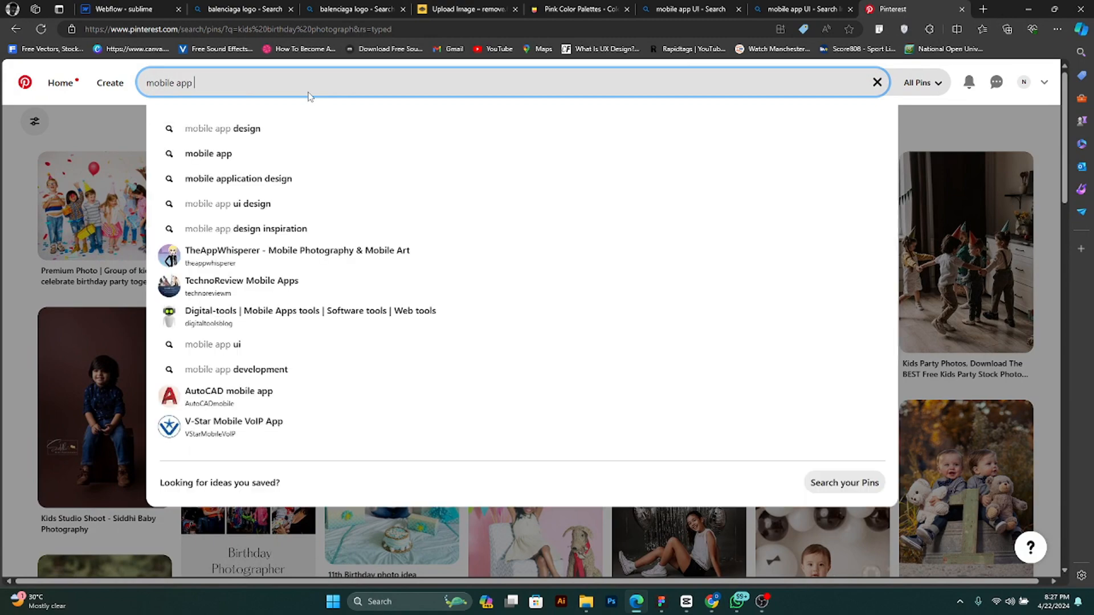
pyautogui.write('ui')
pyautogui.press('Return')
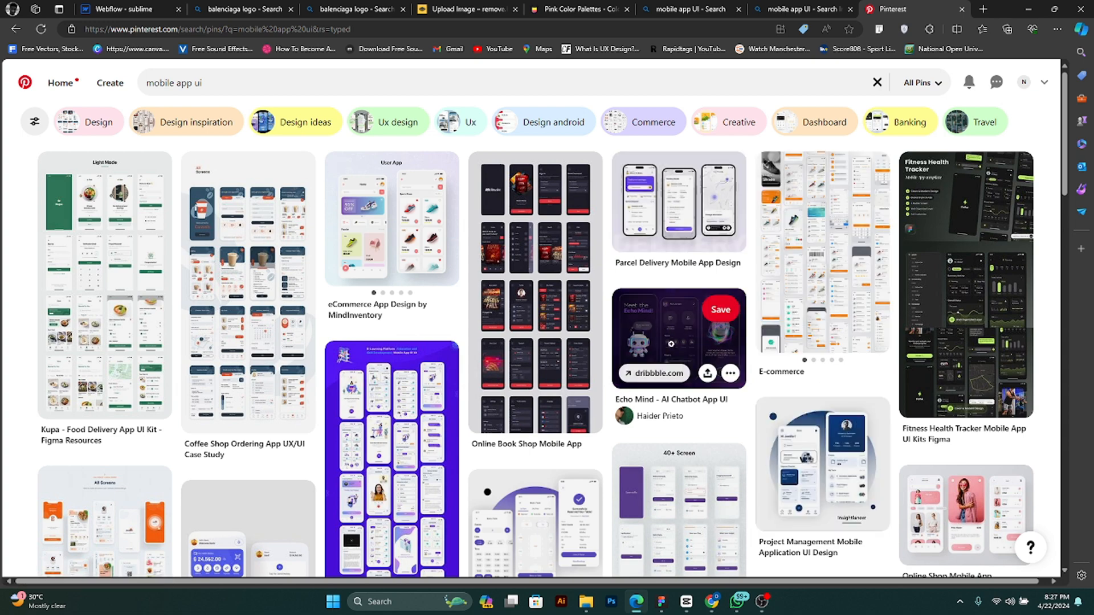
# - Open the Echo Mind - AI Chatbot App UI pin and save its image as a JPEG in Downloads
pyautogui.click(671, 344)
pyautogui.rightClick(385, 215)
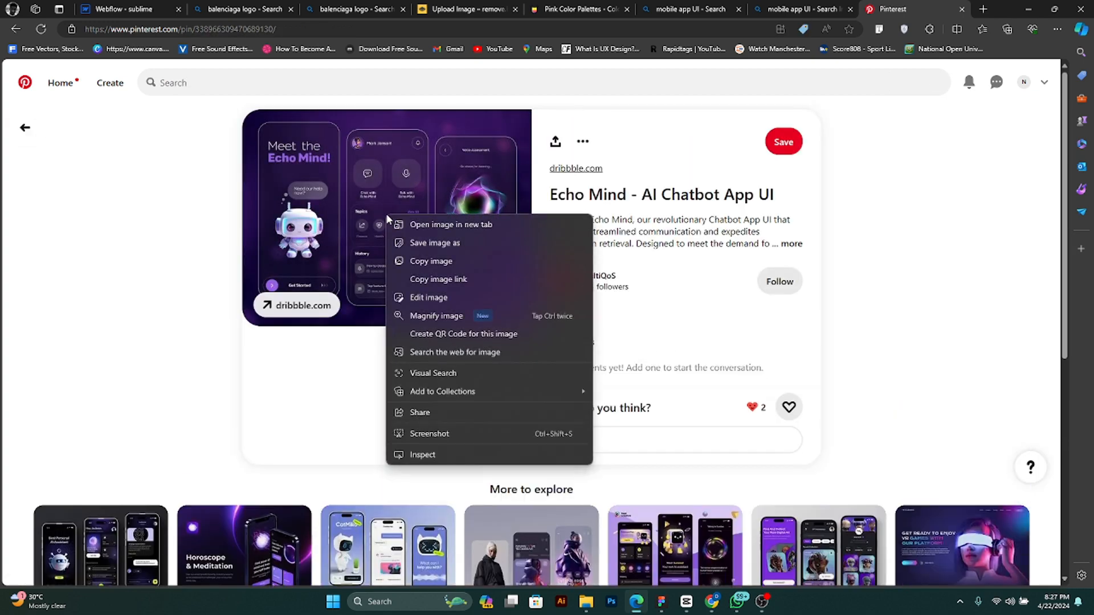
pyautogui.click(424, 242)
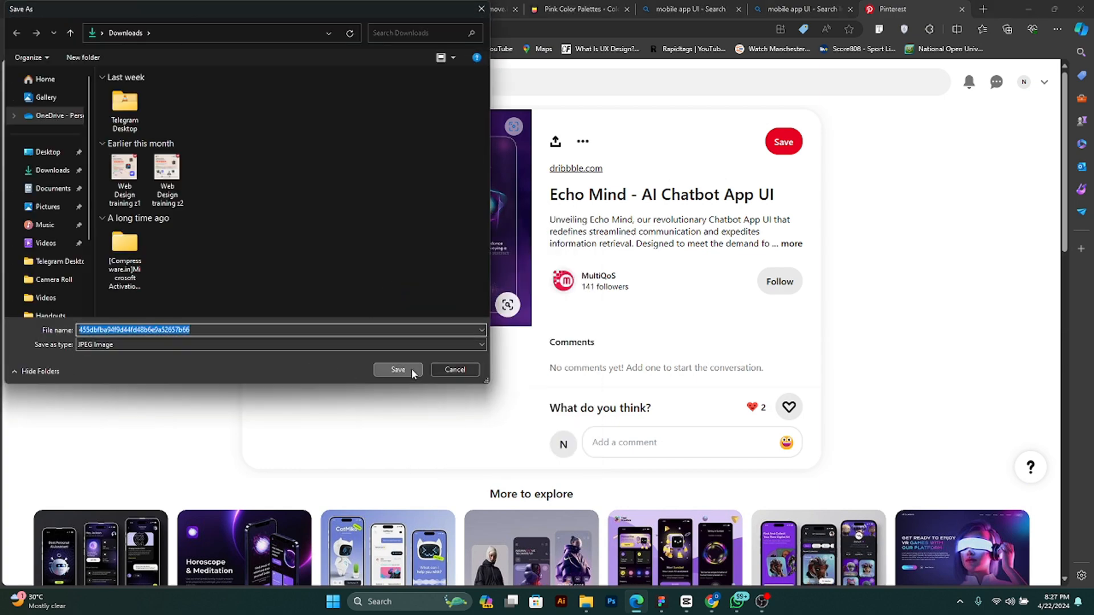
pyautogui.click(412, 369)
# - Find the Crypto wallet - Mobile app pin among the related pins, open it and save its image to the computer
pyautogui.scroll(-4, 447, 344)
pyautogui.scroll(-1, 245, 313)
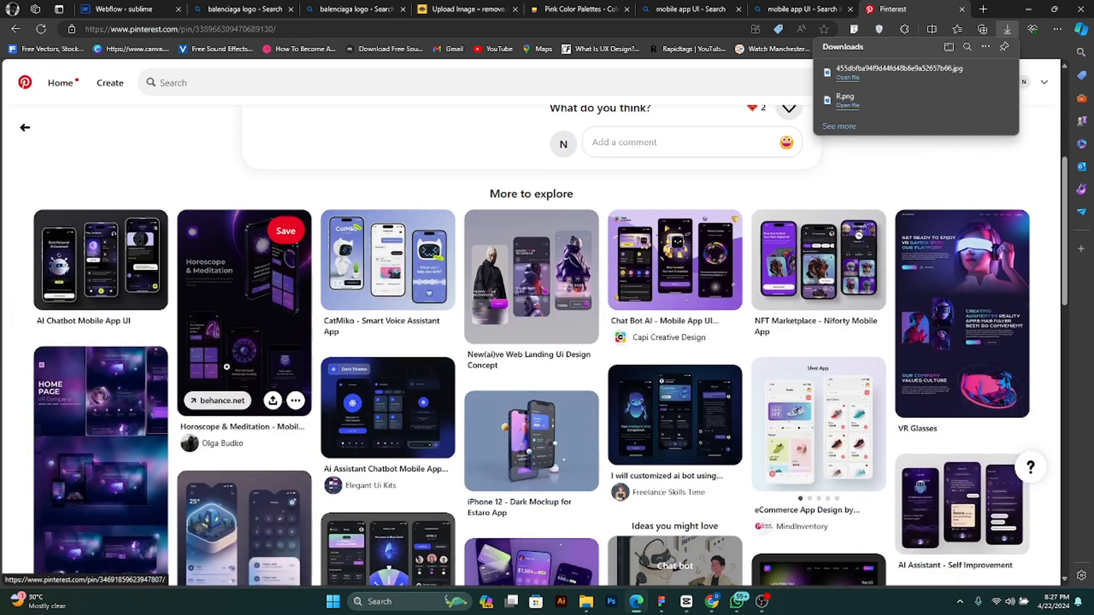
pyautogui.scroll(-3, 228, 366)
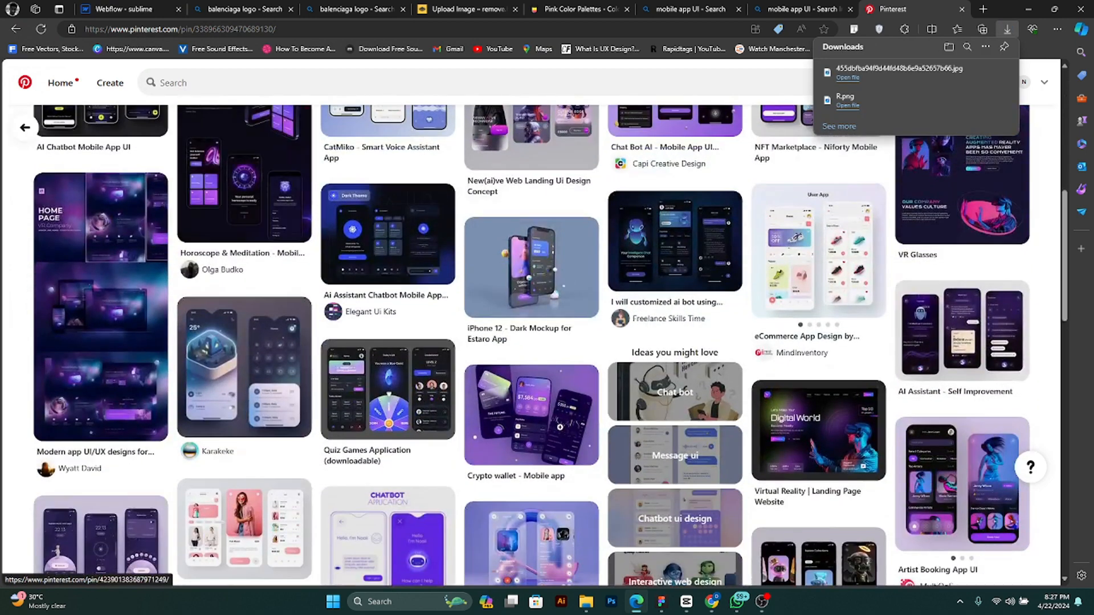
pyautogui.click(532, 414)
pyautogui.rightClick(405, 221)
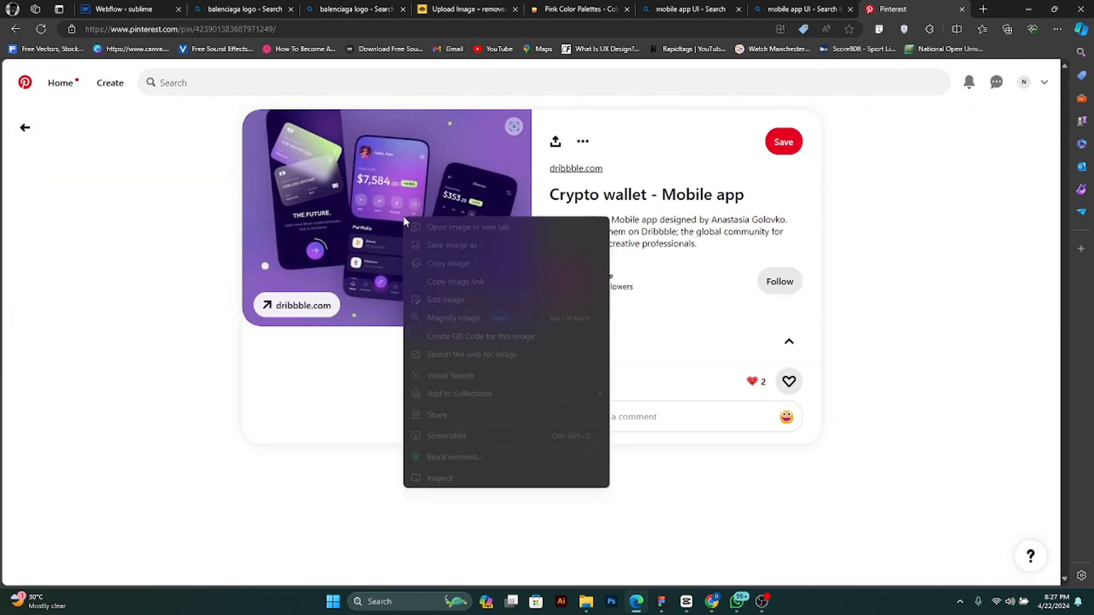
pyautogui.click(465, 248)
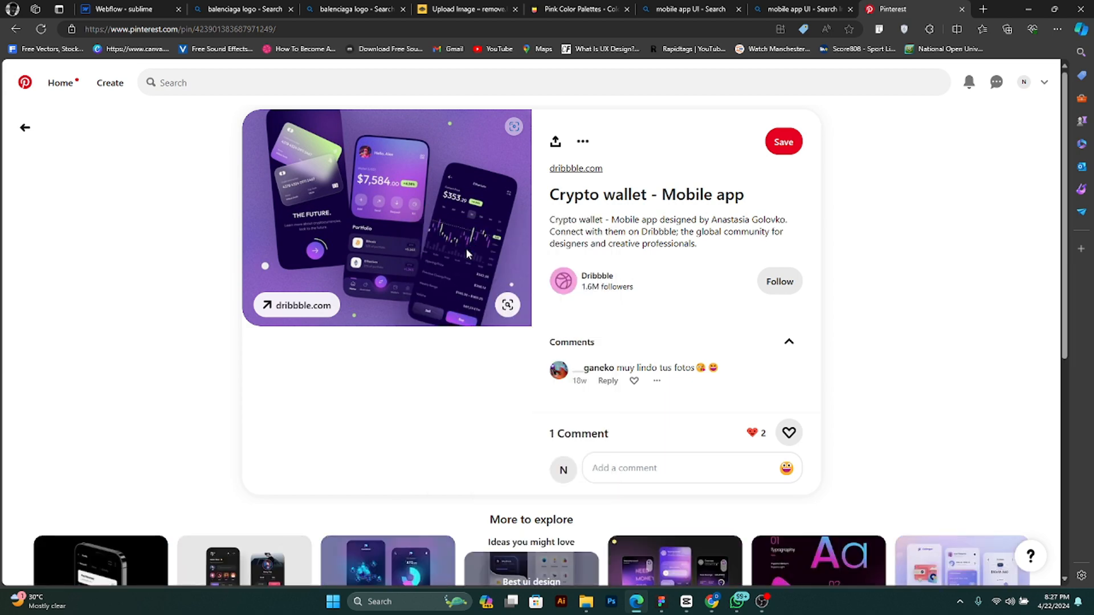
pyautogui.click(399, 370)
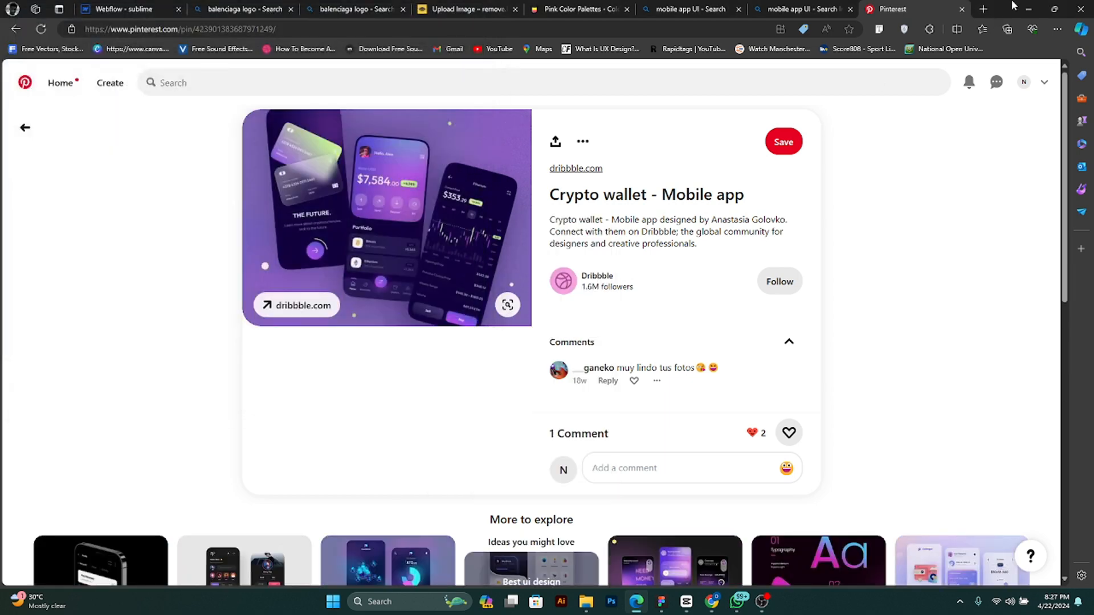
# - Switch back to the sublime project in Webflow and bring the App Development gallery image into view
pyautogui.click(1022, 7)
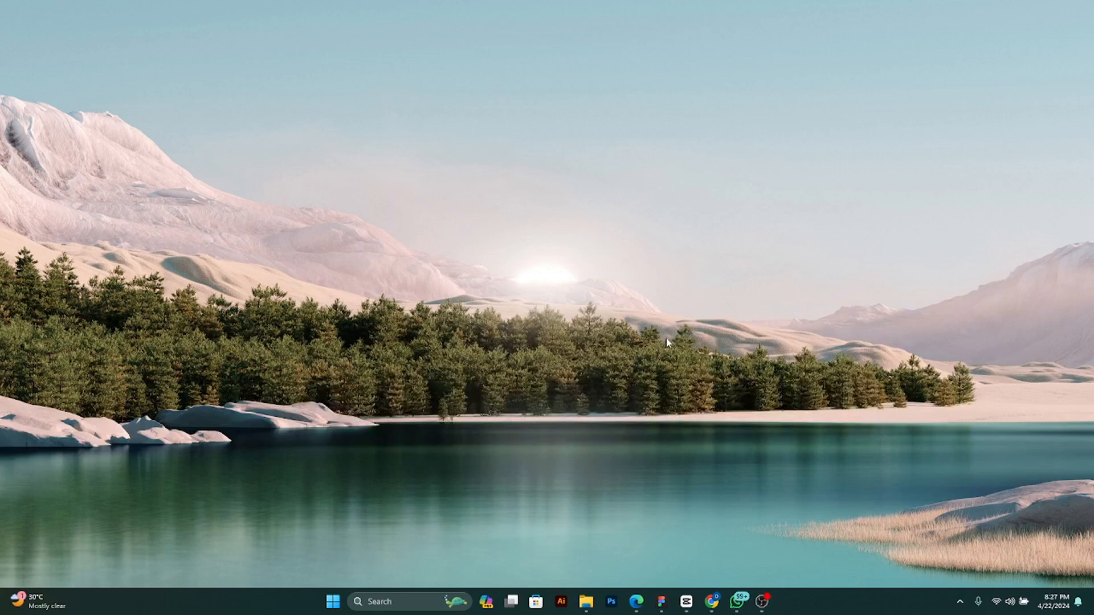
pyautogui.moveTo(638, 605)
pyautogui.click(627, 566)
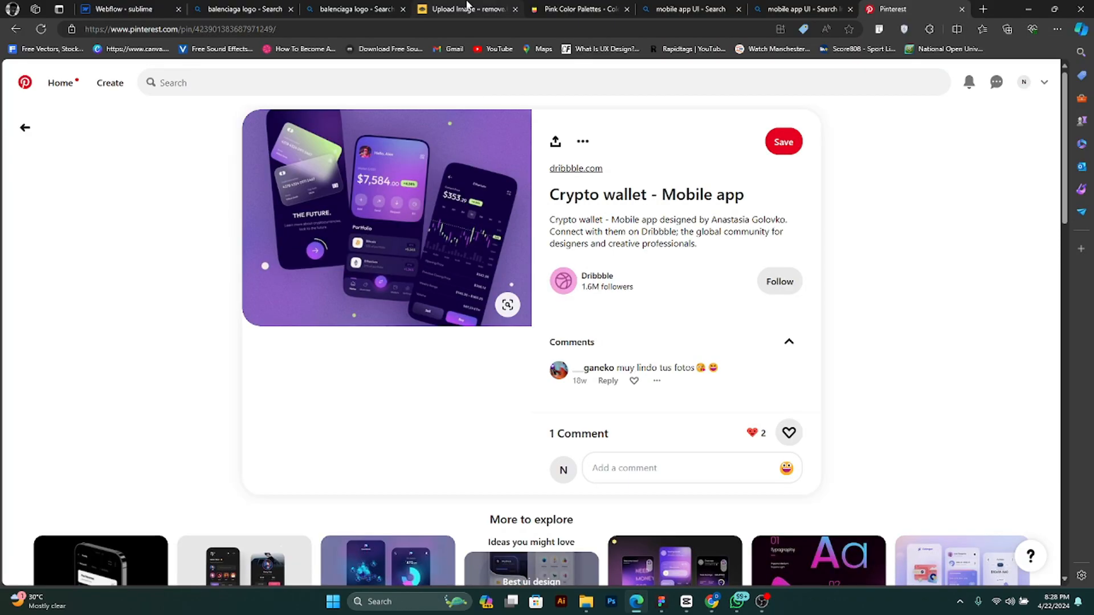
pyautogui.click(139, 8)
pyautogui.scroll(1, 293, 313)
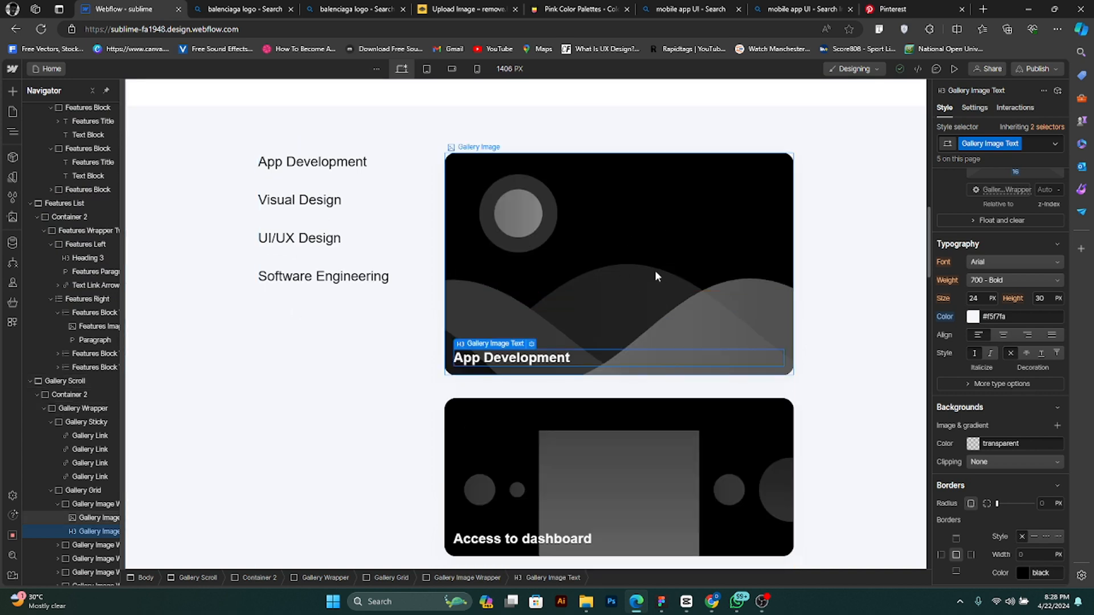
# - Lower the computer's speaker volume to under a quarter of its range
pyautogui.press('super+a')
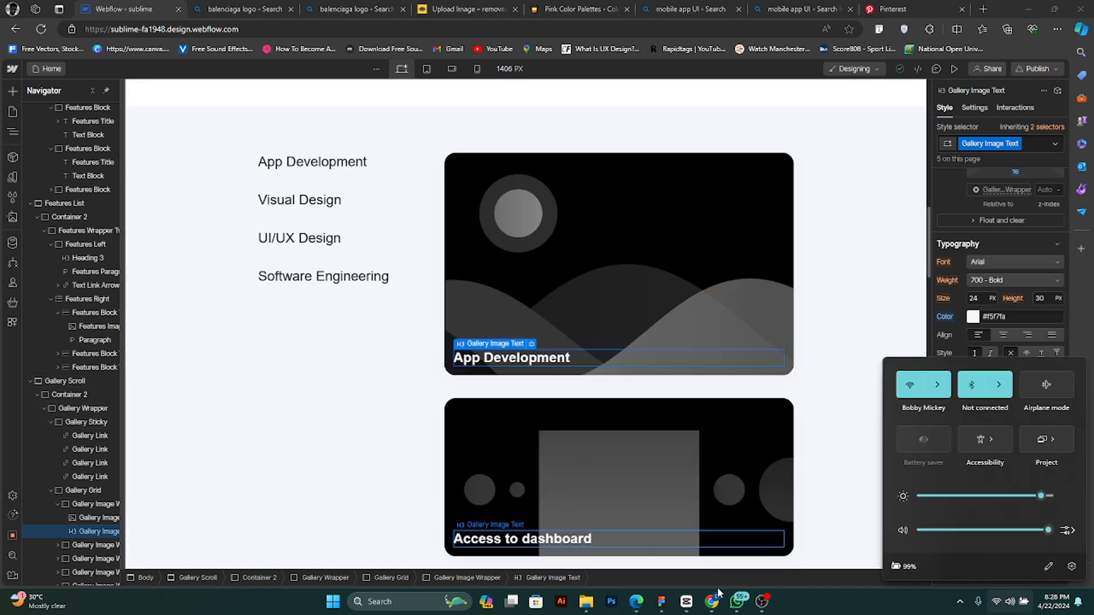
pyautogui.moveTo(713, 608)
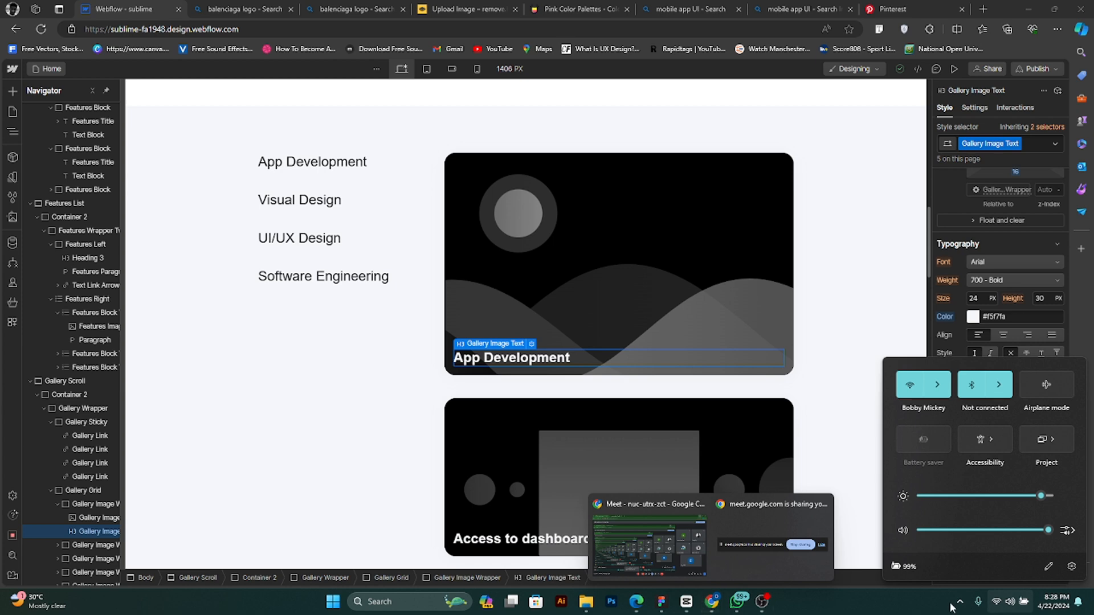
pyautogui.click(932, 529)
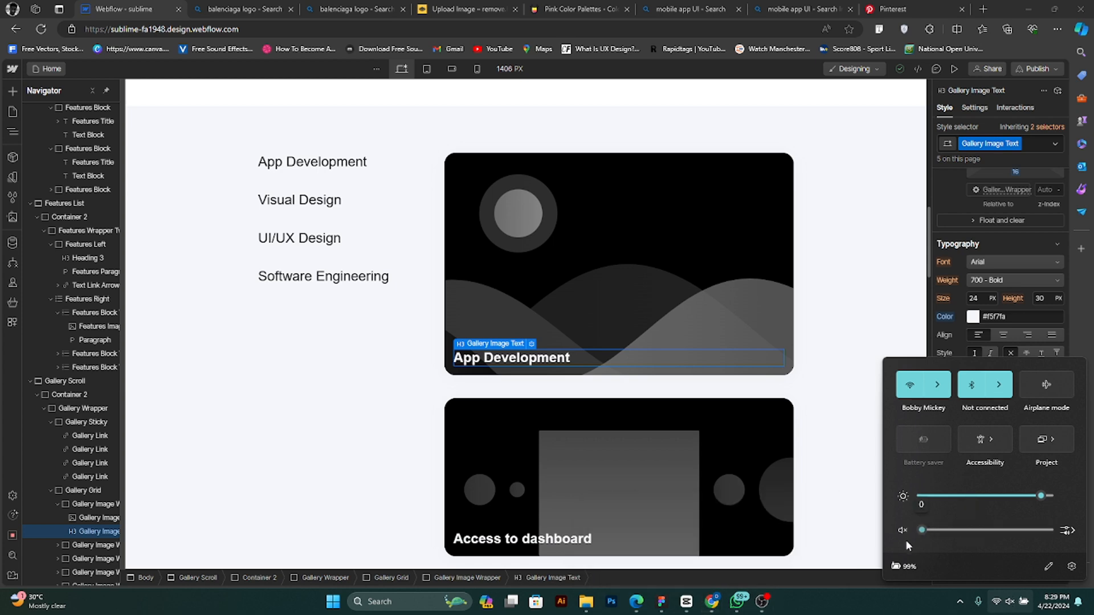
pyautogui.moveTo(921, 534); pyautogui.dragTo(969, 540)
pyautogui.moveTo(642, 610)
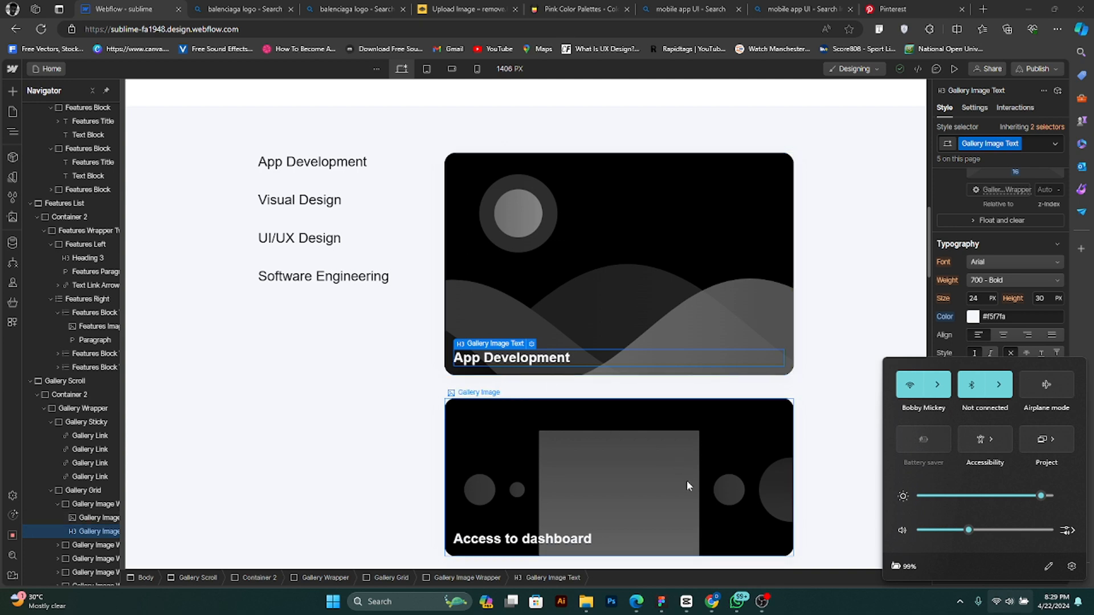
pyautogui.moveTo(713, 605)
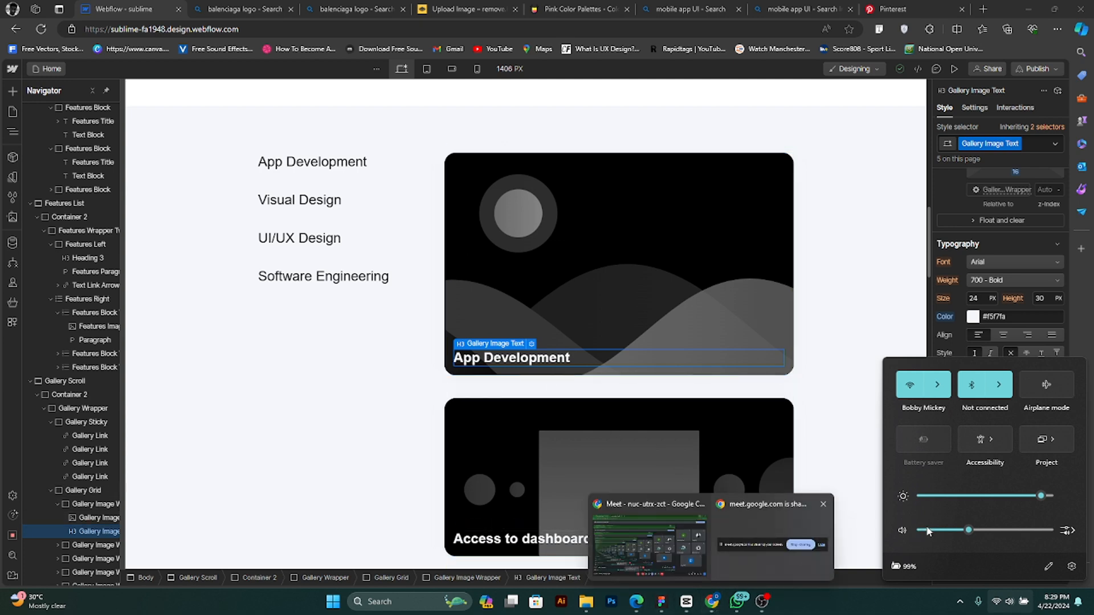
pyautogui.click(941, 531)
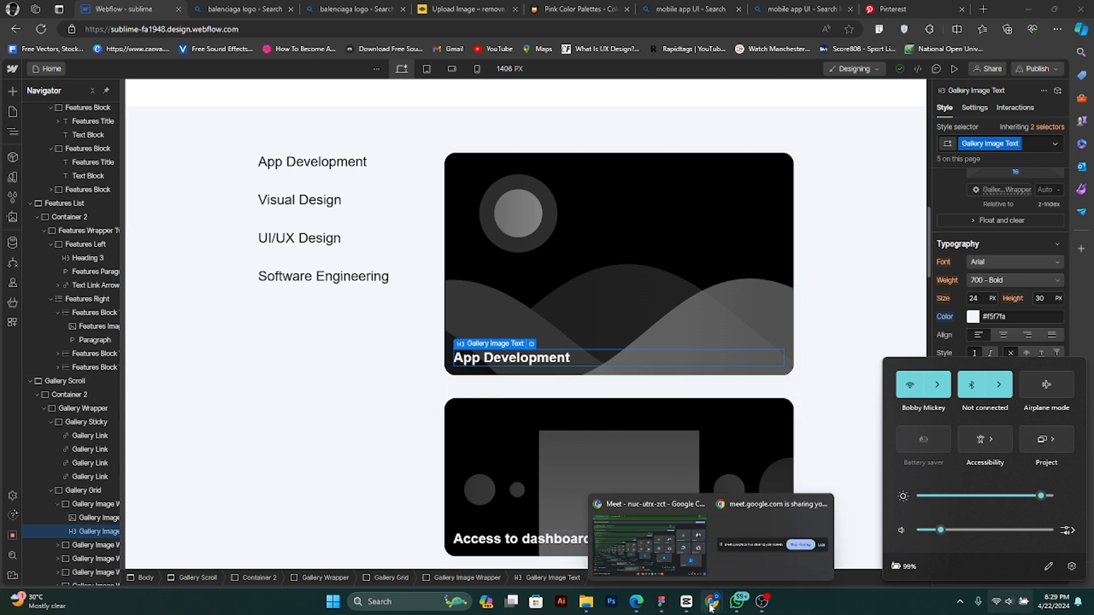
# - Switch to the Google Meet call, unmute the microphone and return to the Webflow project
pyautogui.click(649, 536)
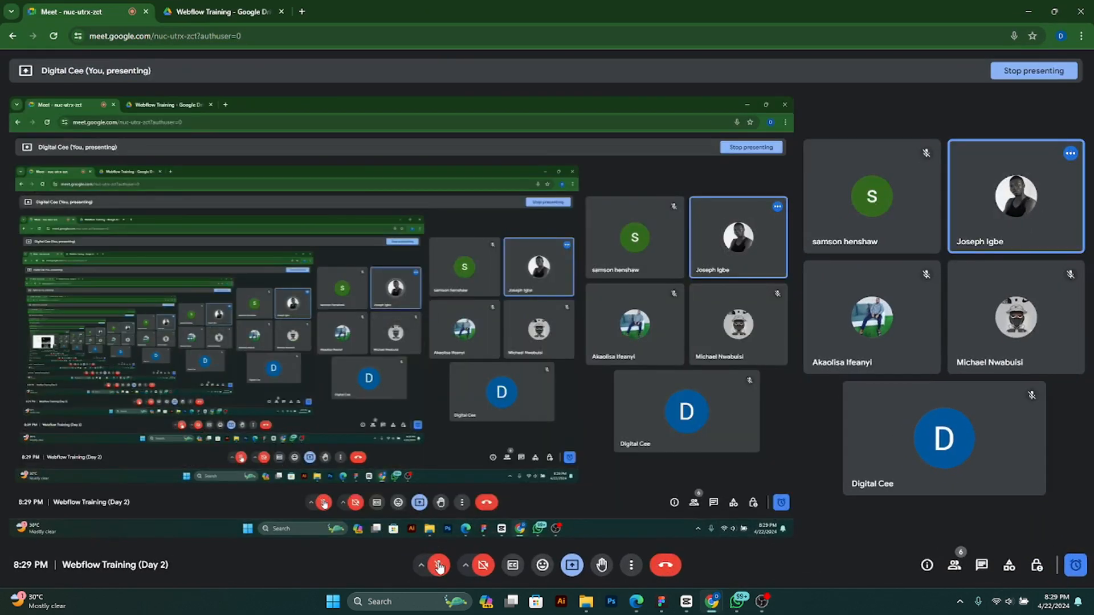
pyautogui.click(437, 564)
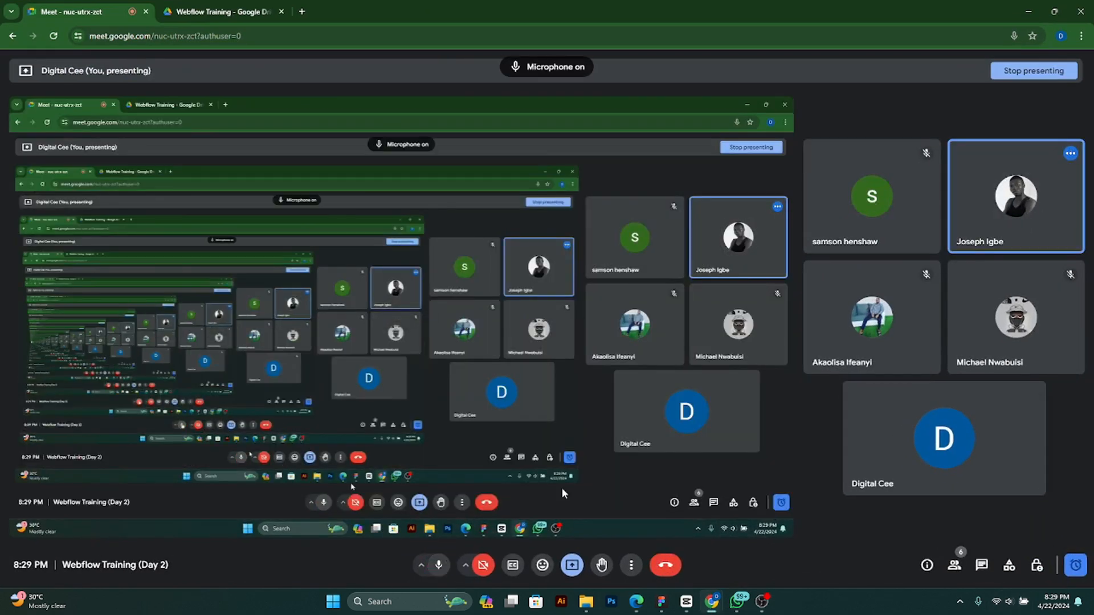
pyautogui.click(1029, 12)
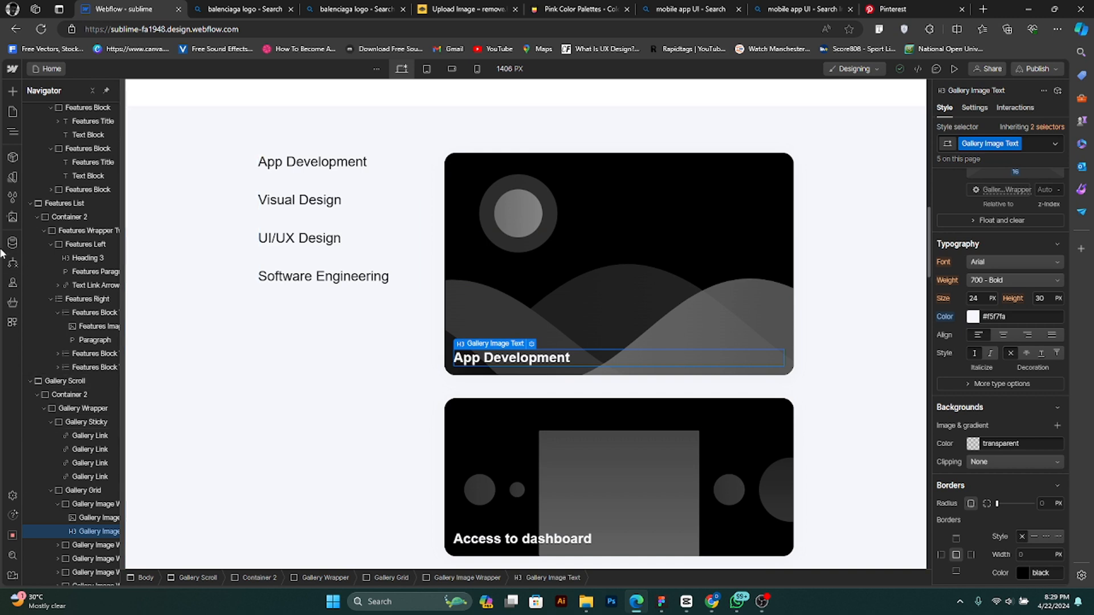
# - Rename the downloaded Echo Mind image in the Downloads folder as app and upload it to the Webflow site assets
pyautogui.click(13, 218)
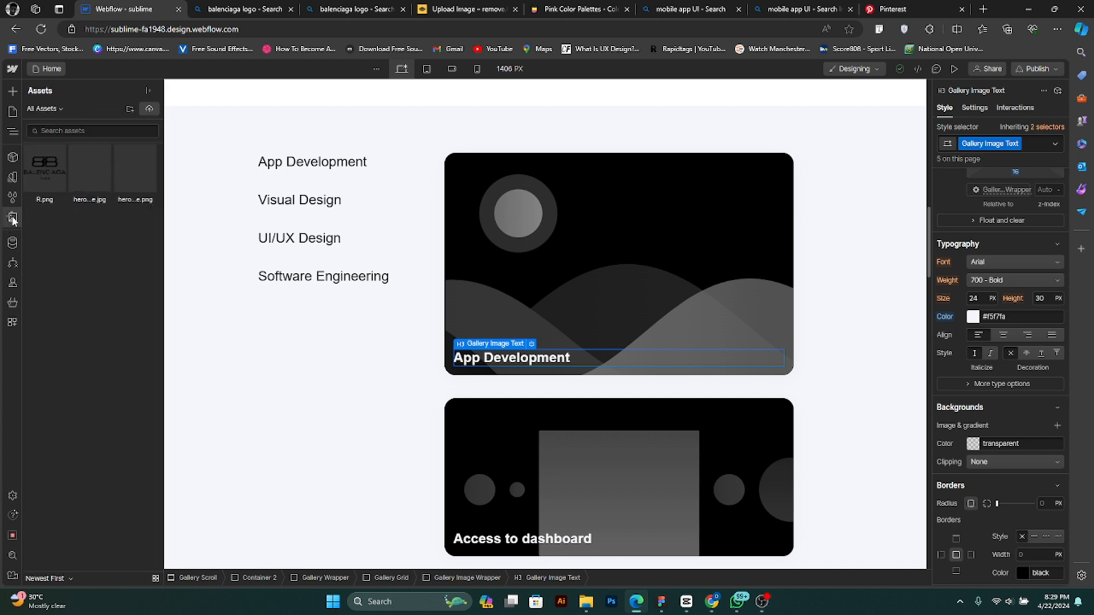
pyautogui.click(586, 602)
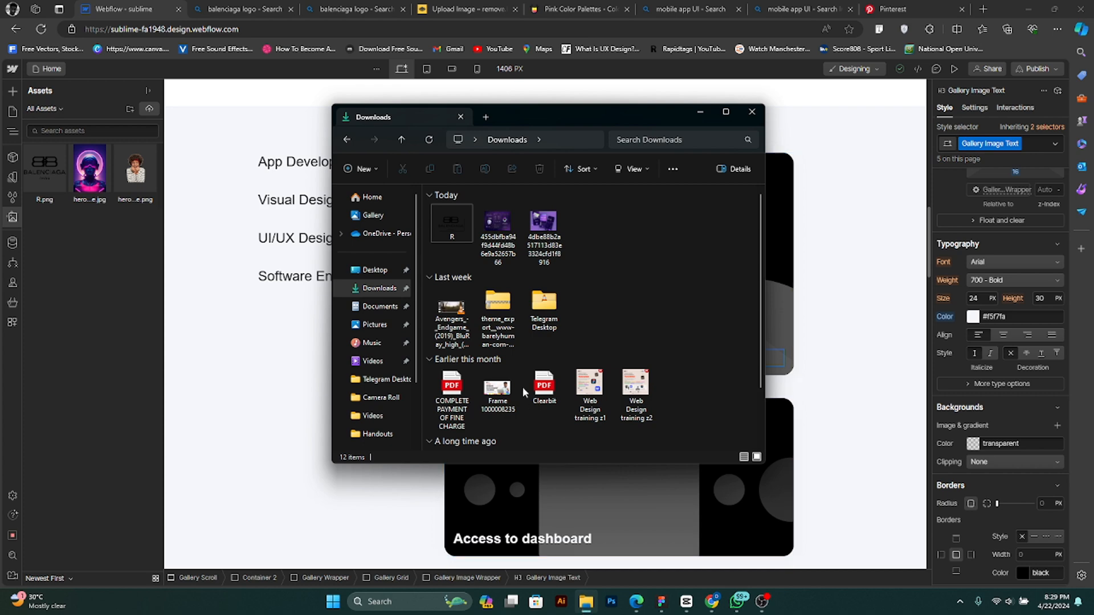
pyautogui.click(506, 230)
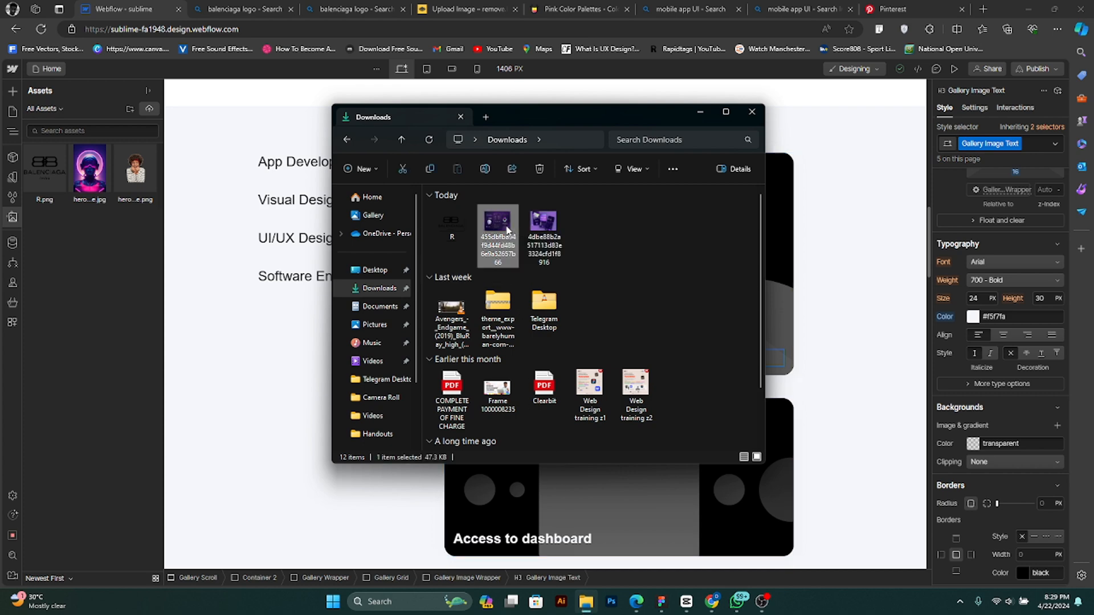
pyautogui.rightClick(507, 229)
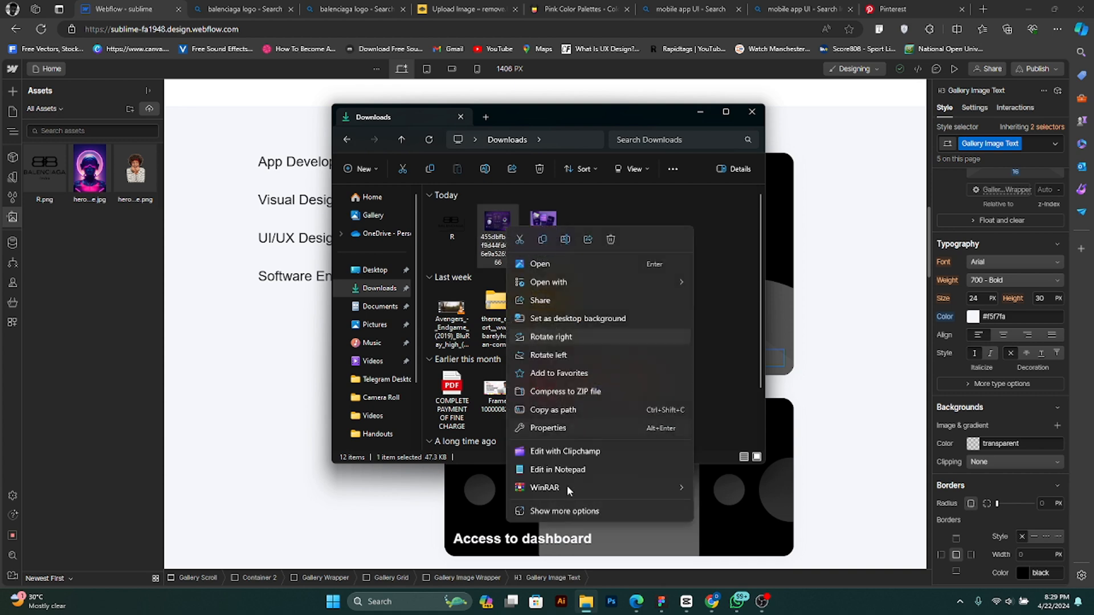
pyautogui.click(568, 509)
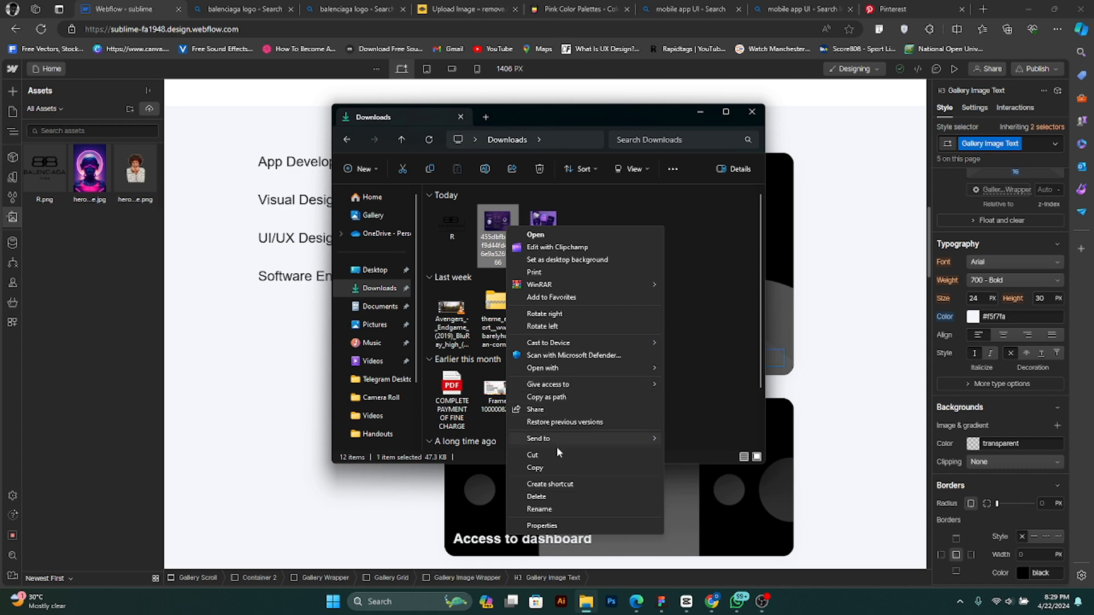
pyautogui.click(556, 511)
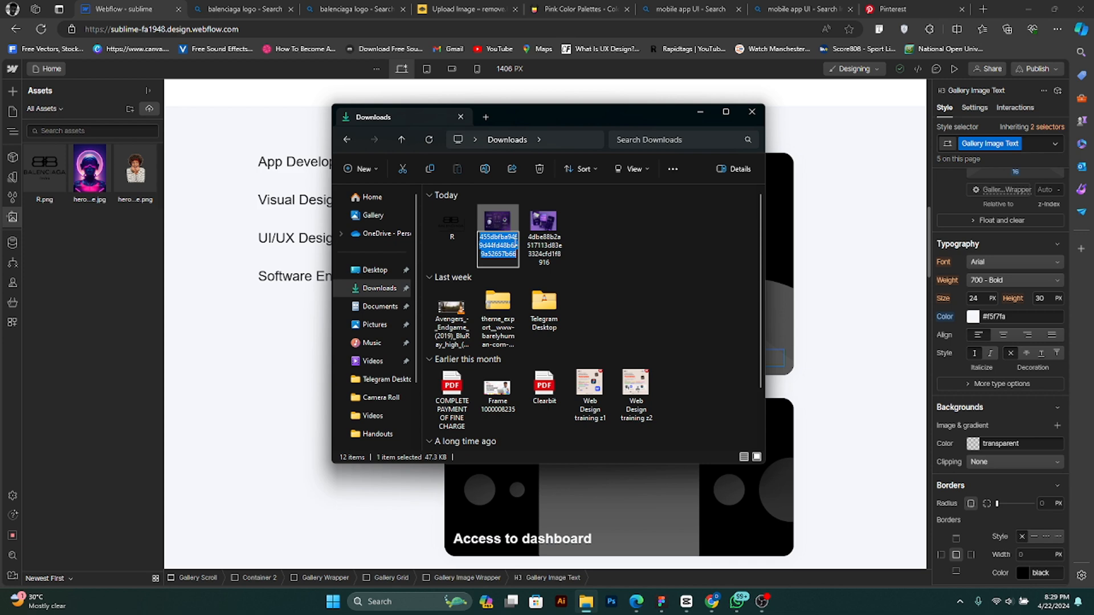
pyautogui.write('app')
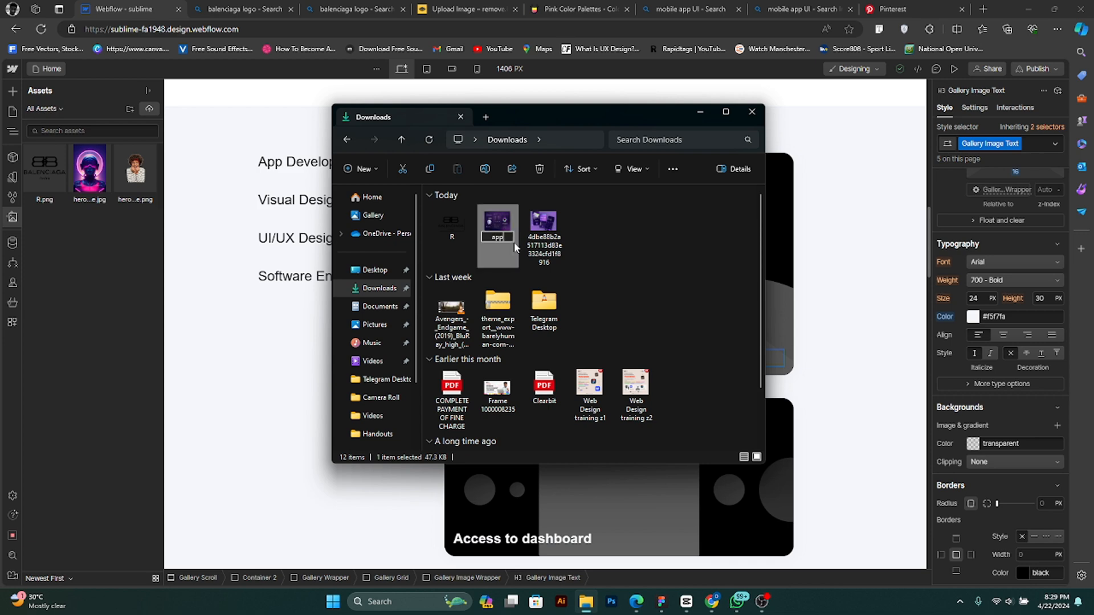
pyautogui.press('Return')
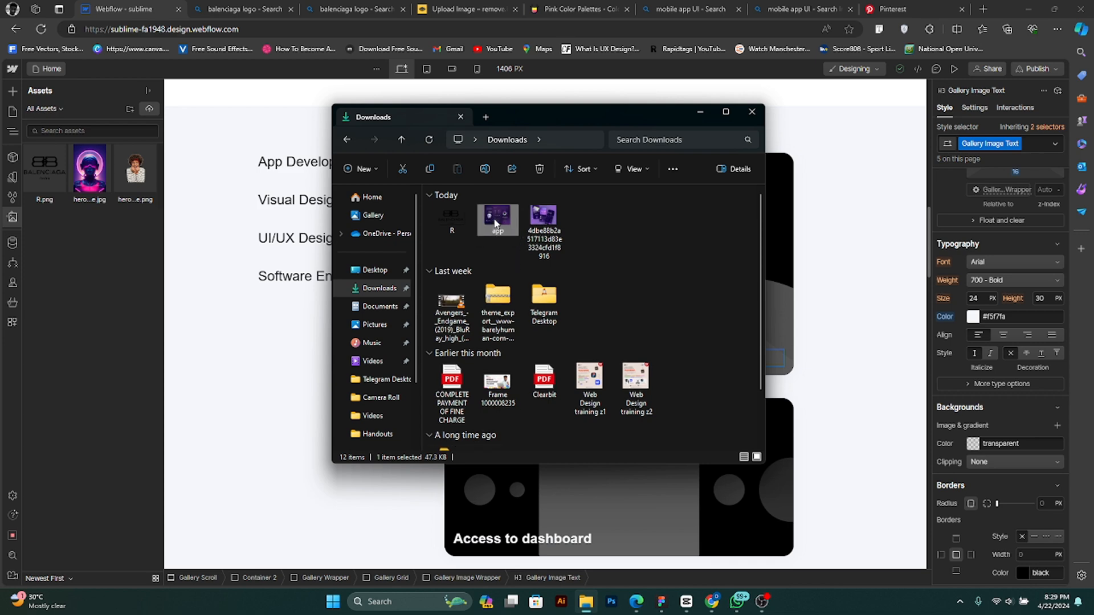
pyautogui.moveTo(490, 222); pyautogui.dragTo(98, 281)
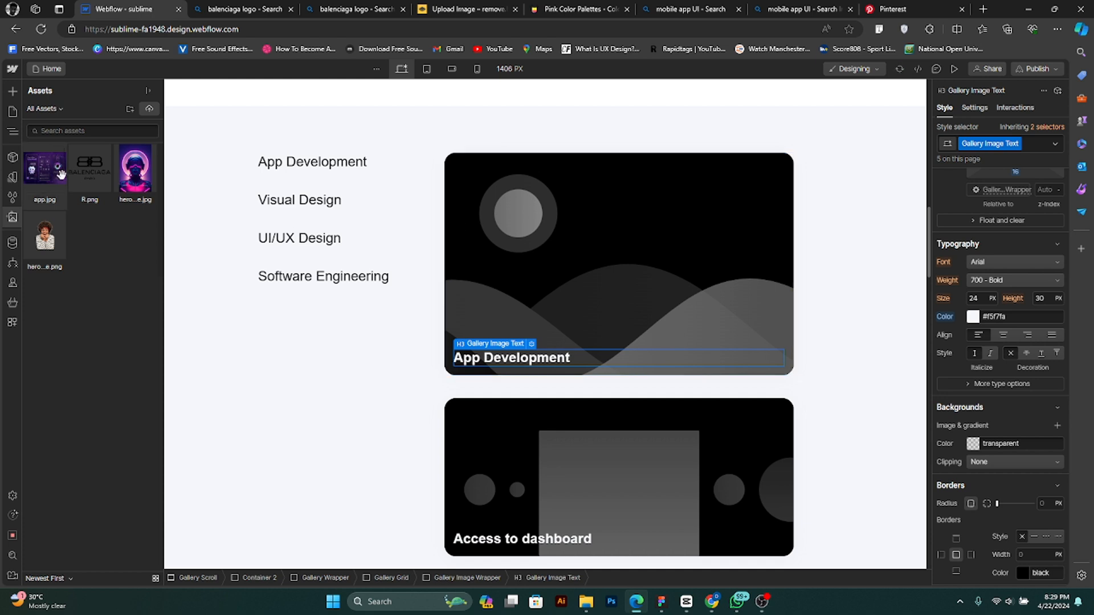
# - Set app.jpg as the picture of the App Development gallery image
pyautogui.click(572, 225)
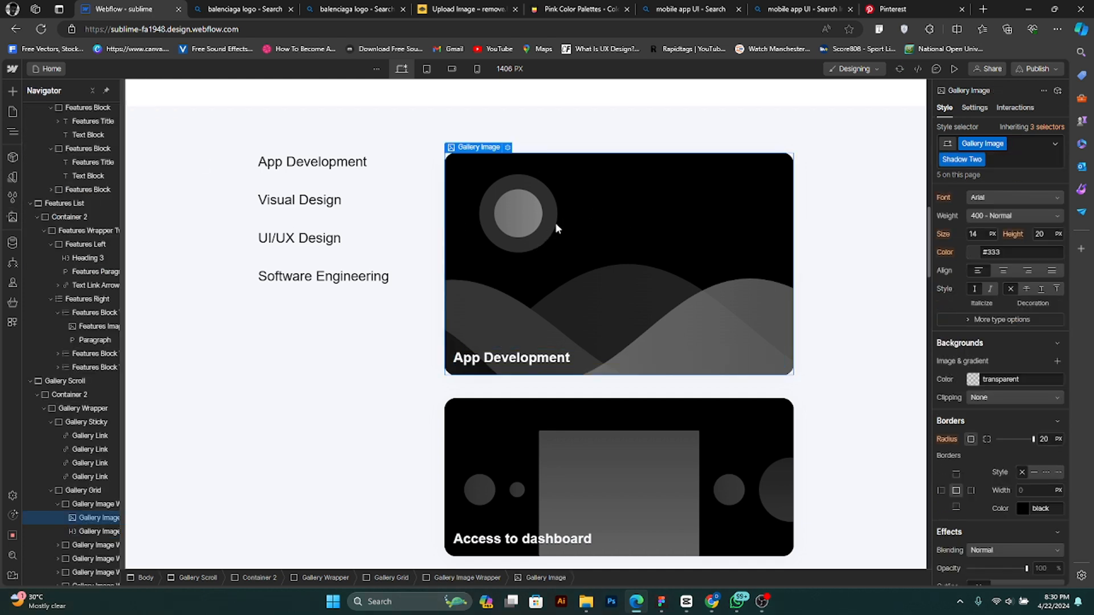
pyautogui.click(508, 147)
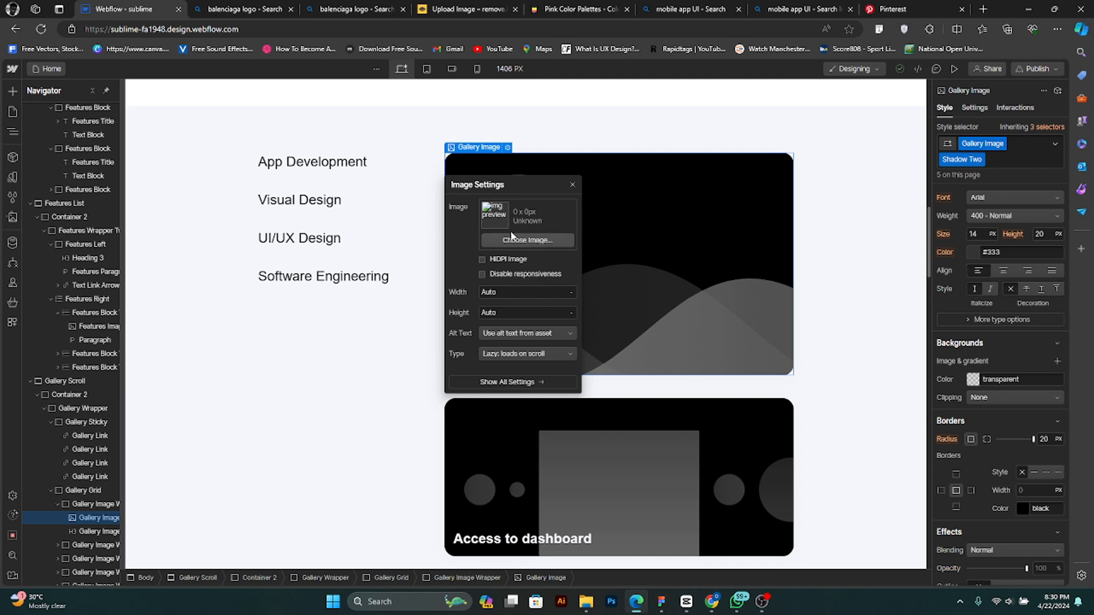
pyautogui.click(540, 241)
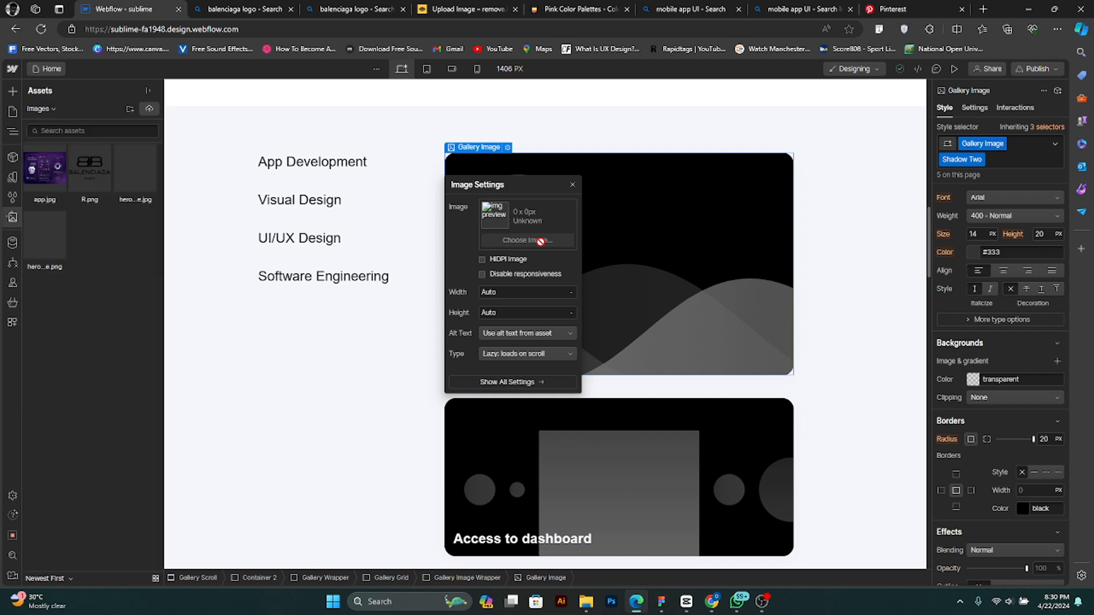
pyautogui.click(49, 179)
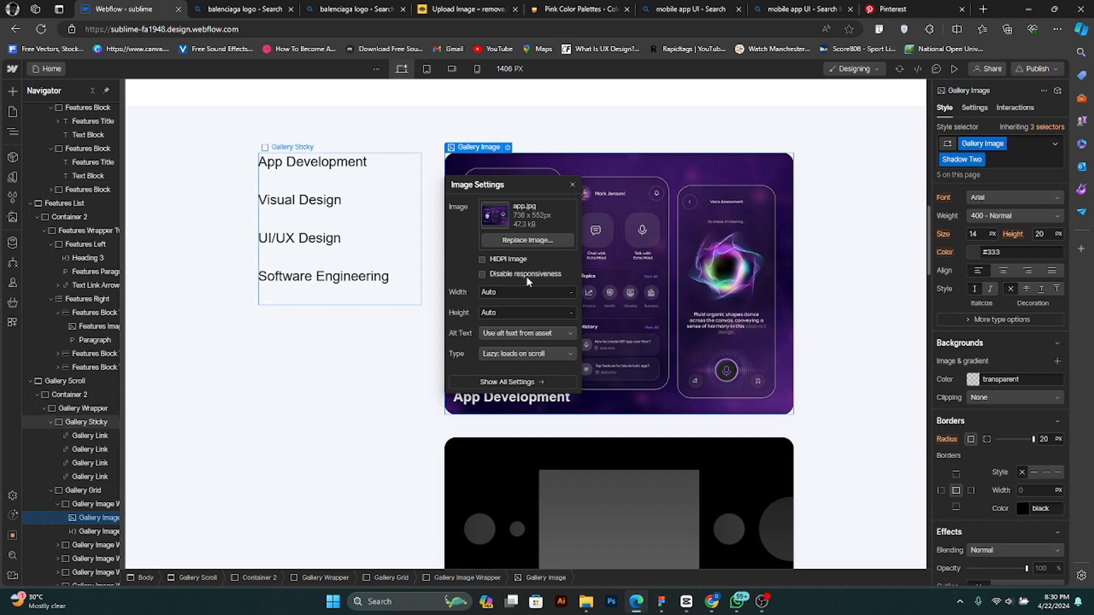
pyautogui.click(573, 184)
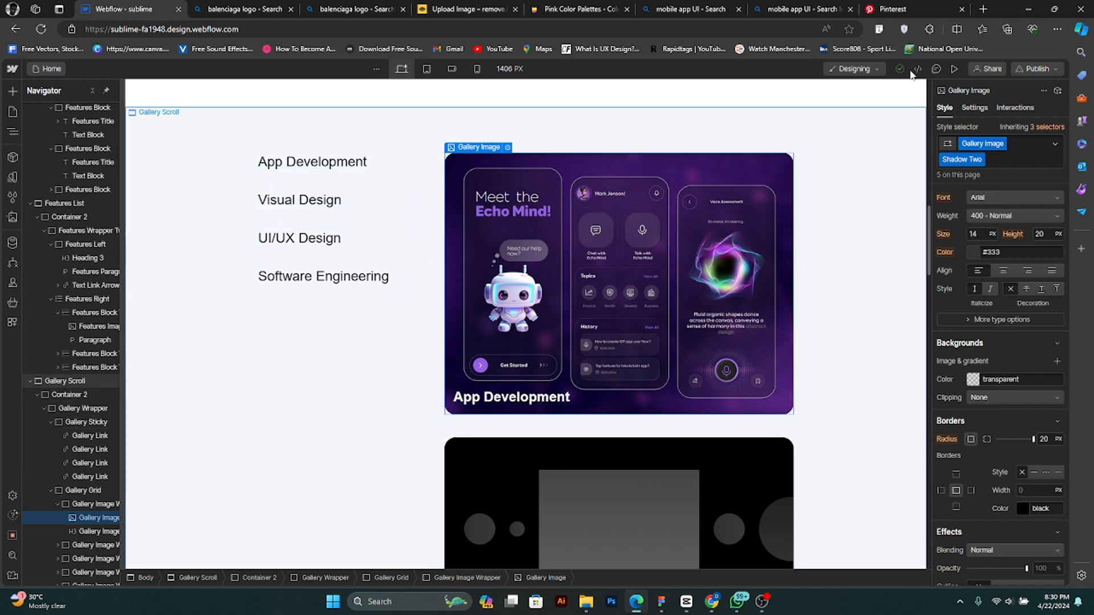
# - Switch to the Pinterest tab and search it for "branding"
pyautogui.click(892, 9)
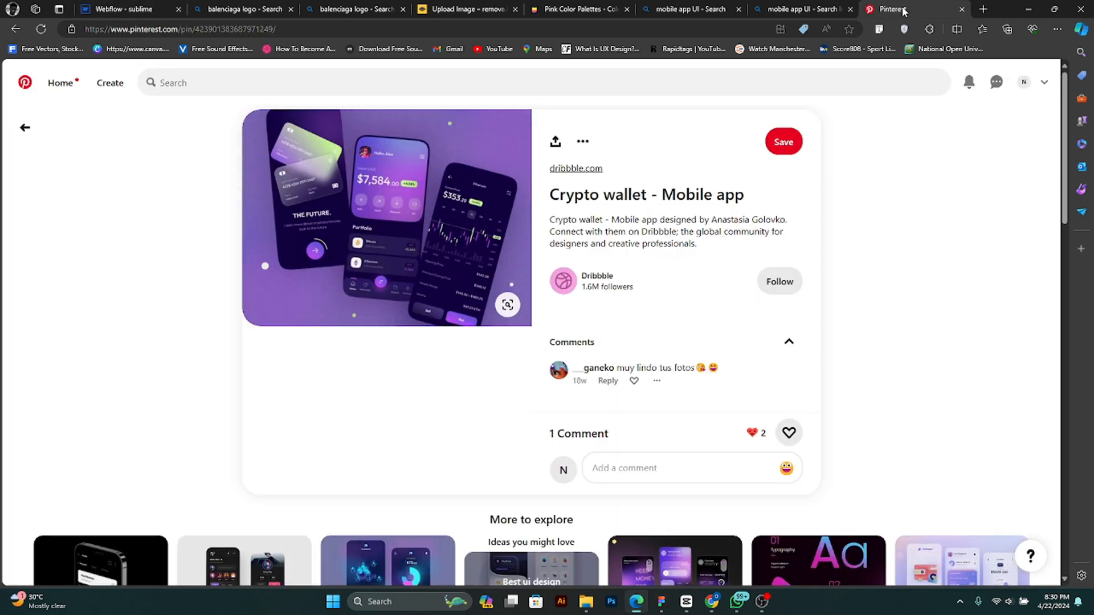
pyautogui.click(439, 86)
pyautogui.write('br')
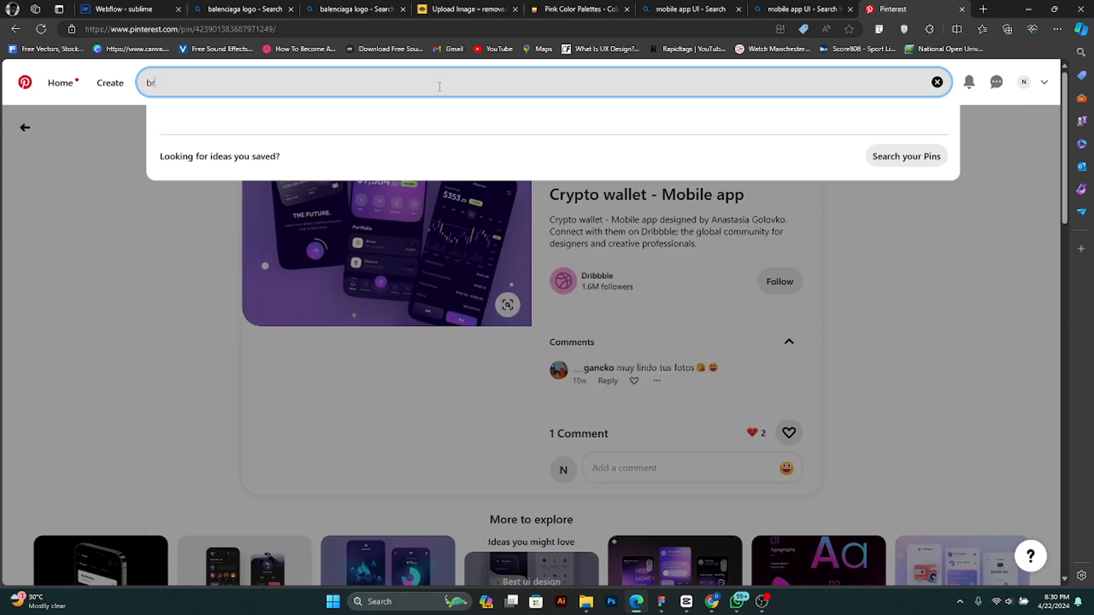
pyautogui.write('anding')
pyautogui.press('Return')
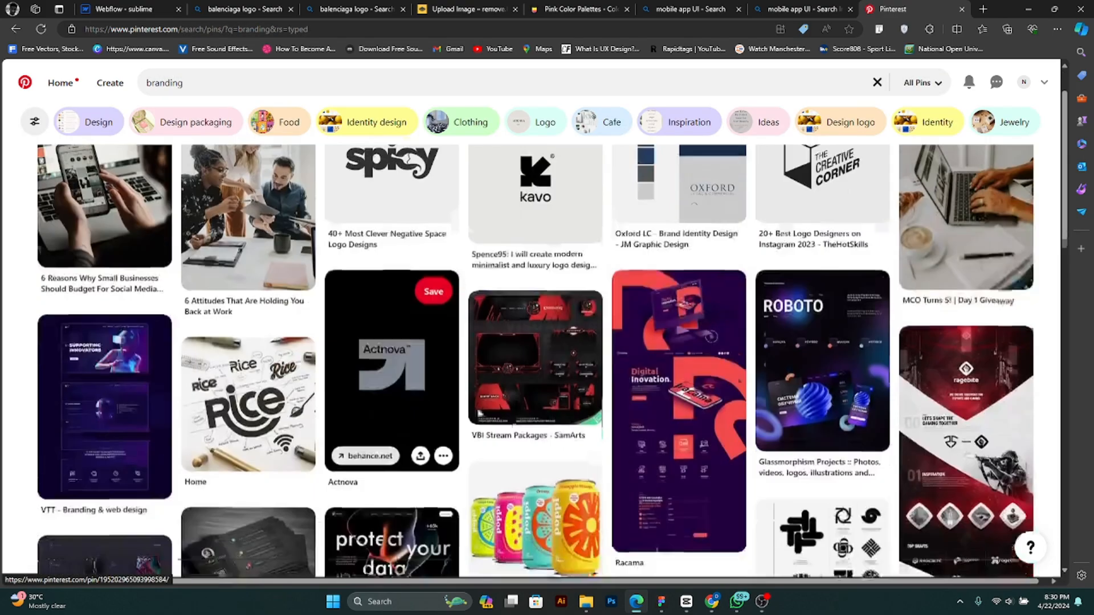
# - Open the VBI Stream Packages pin from the branding results and save its image to Downloads
pyautogui.scroll(-3, 530, 468)
pyautogui.scroll(5, 621, 450)
pyautogui.click(552, 407)
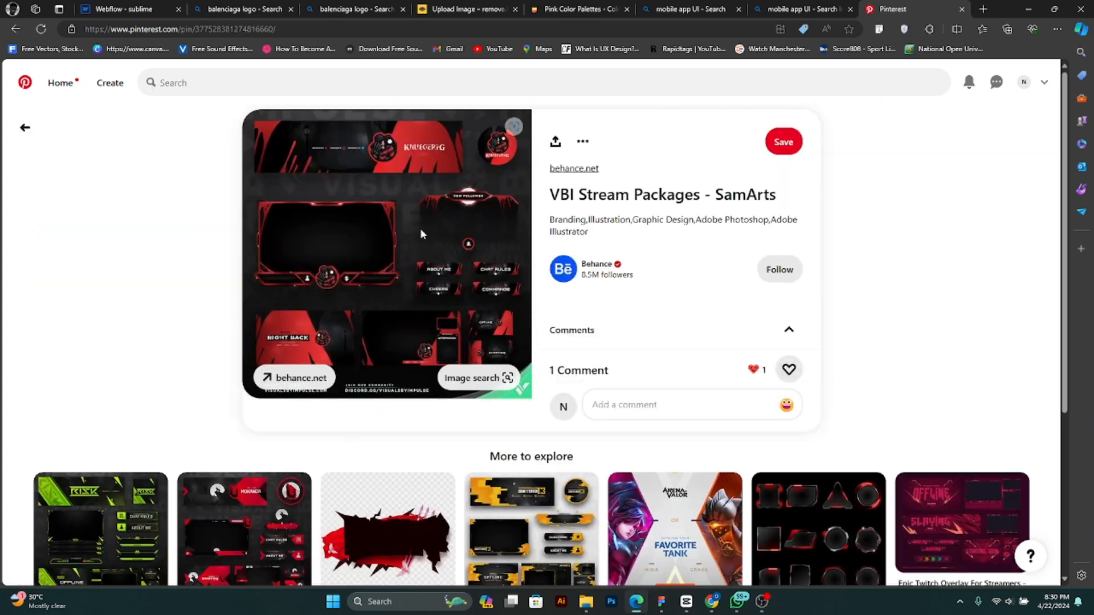
pyautogui.scroll(-2, 421, 233)
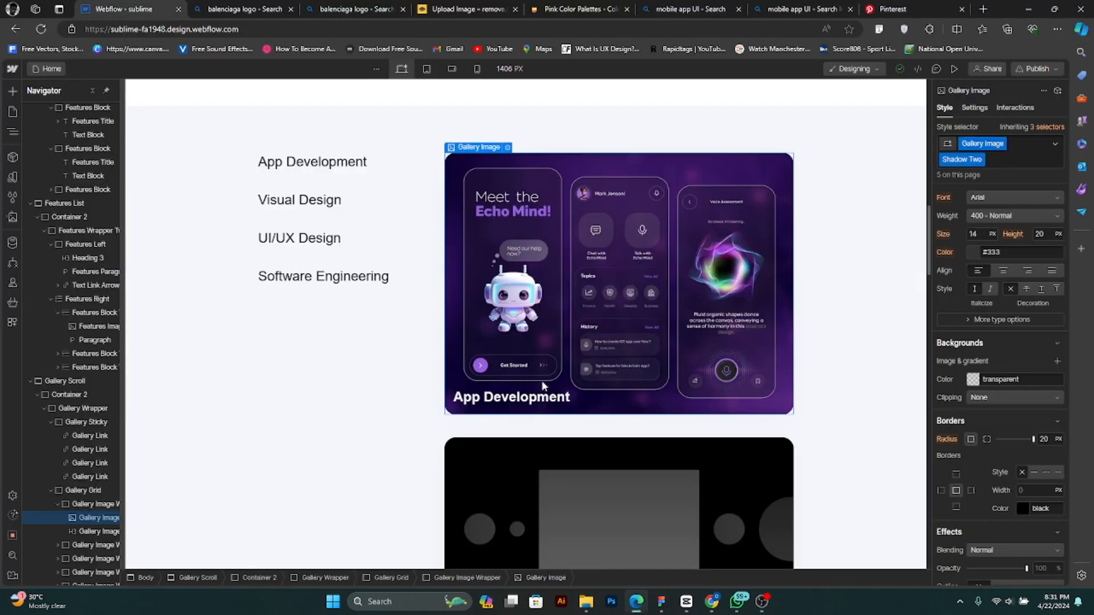
pyautogui.scroll(-3, 541, 381)
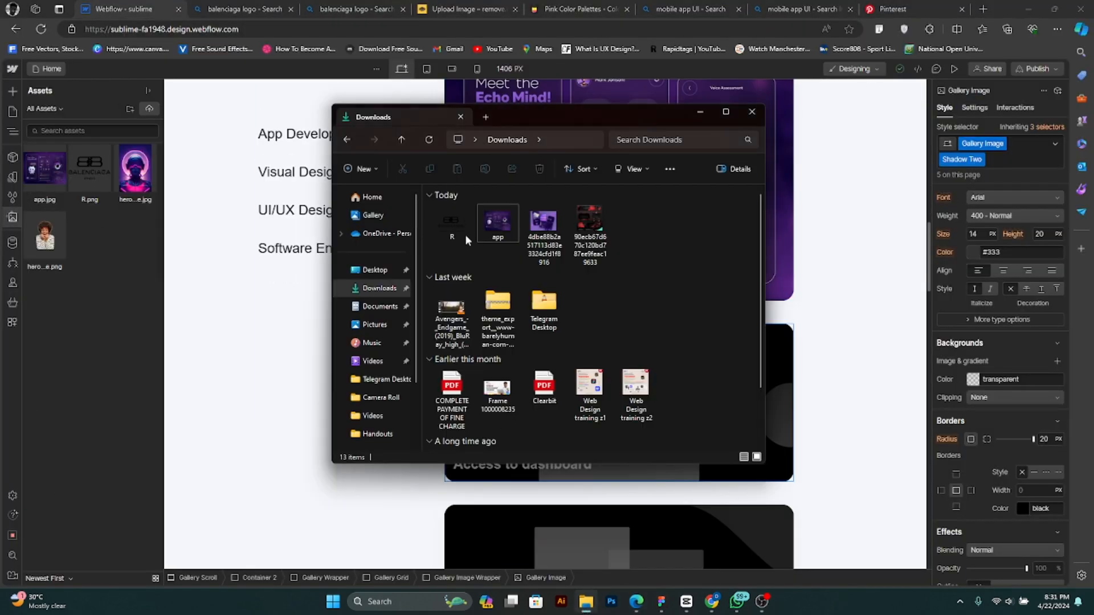
# - Rename the downloaded VBI Stream Packages image as visual and upload it to the Webflow site assets
pyautogui.rightClick(592, 220)
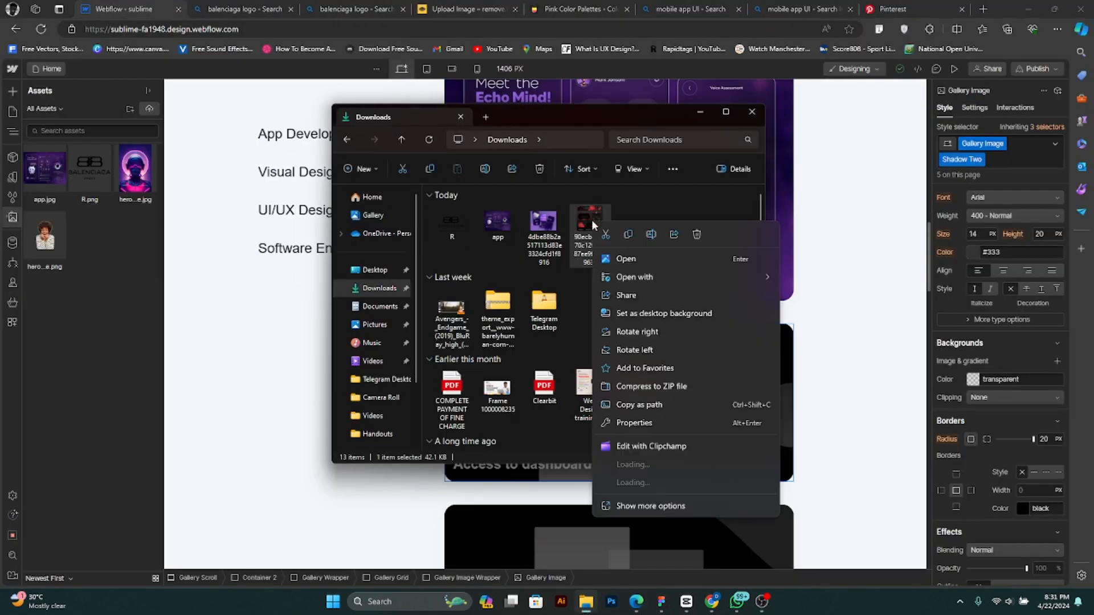
pyautogui.click(651, 506)
pyautogui.click(638, 494)
pyautogui.write('visual')
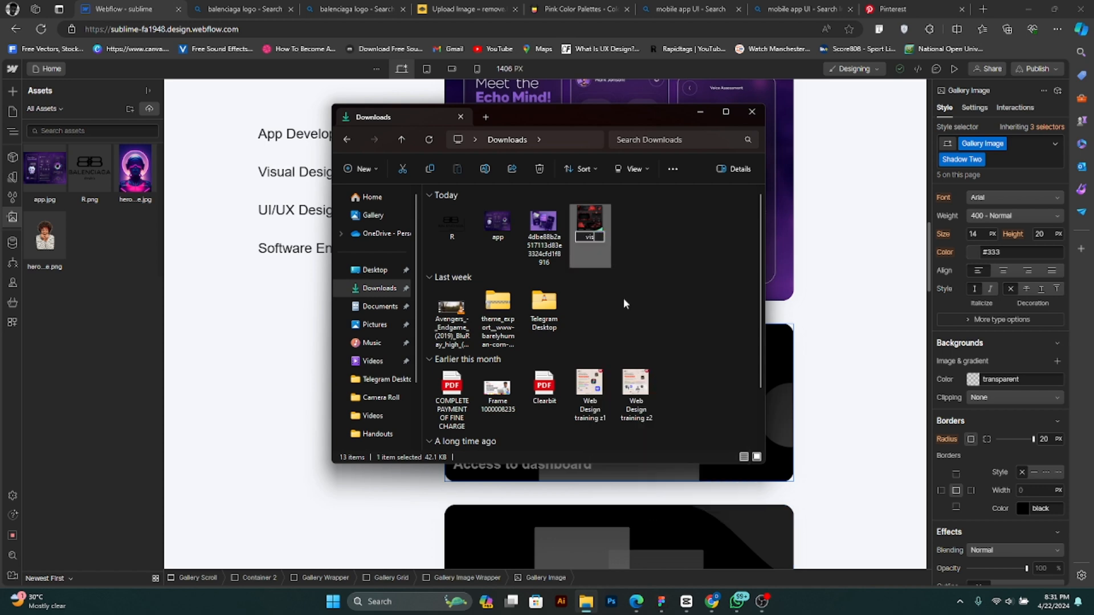
pyautogui.press('Return')
pyautogui.moveTo(596, 224); pyautogui.dragTo(97, 283)
# - Set visual.jpg as the picture of the "Access to dashboard" gallery image
pyautogui.click(507, 320)
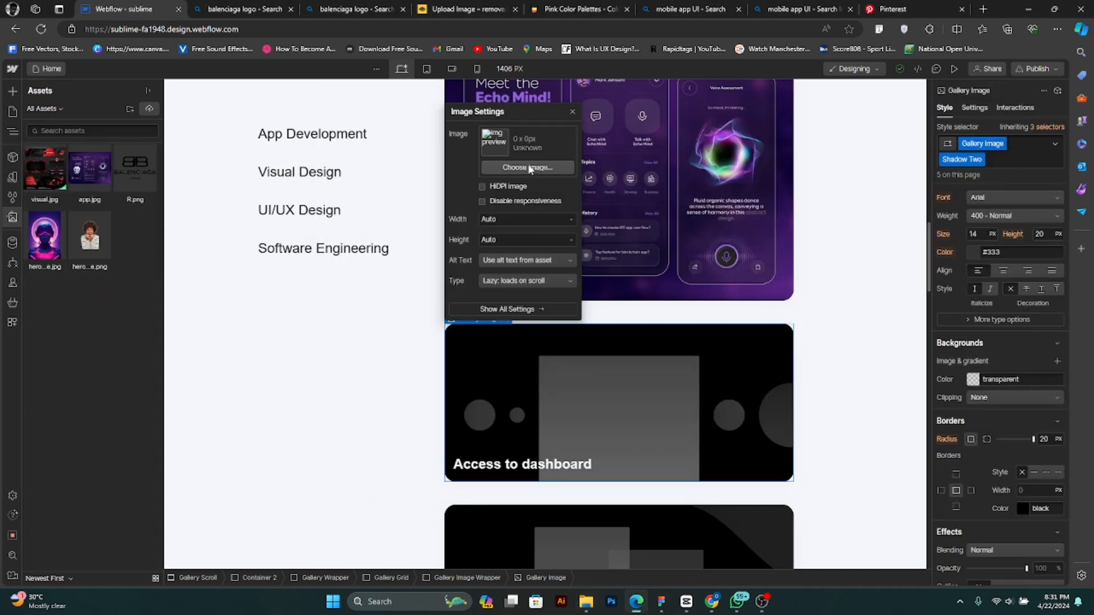
pyautogui.click(535, 168)
pyautogui.click(46, 171)
# - Replace the "Access to dashboard" gallery heading with "Visual Design"
pyautogui.scroll(-3, 822, 442)
pyautogui.doubleClick(553, 484)
pyautogui.hotkey('ctrl', 'a')
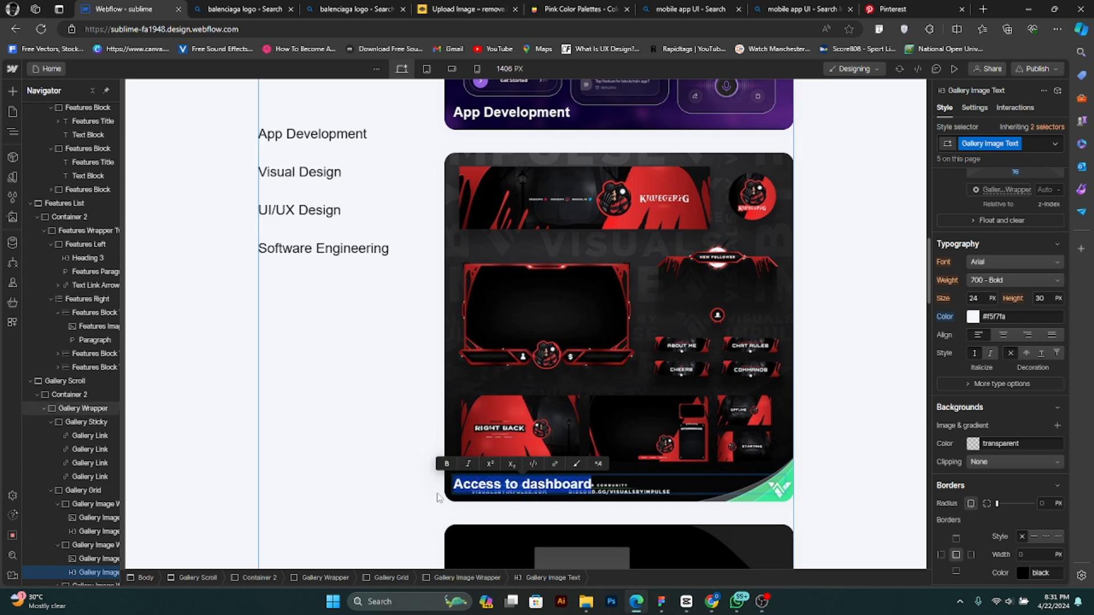
pyautogui.write('Visual Design')
# - Delete the surplus "Sponsored sections" item at the end of the gallery grid
pyautogui.scroll(-7, 731, 303)
pyautogui.scroll(-3, 691, 383)
pyautogui.click(685, 424)
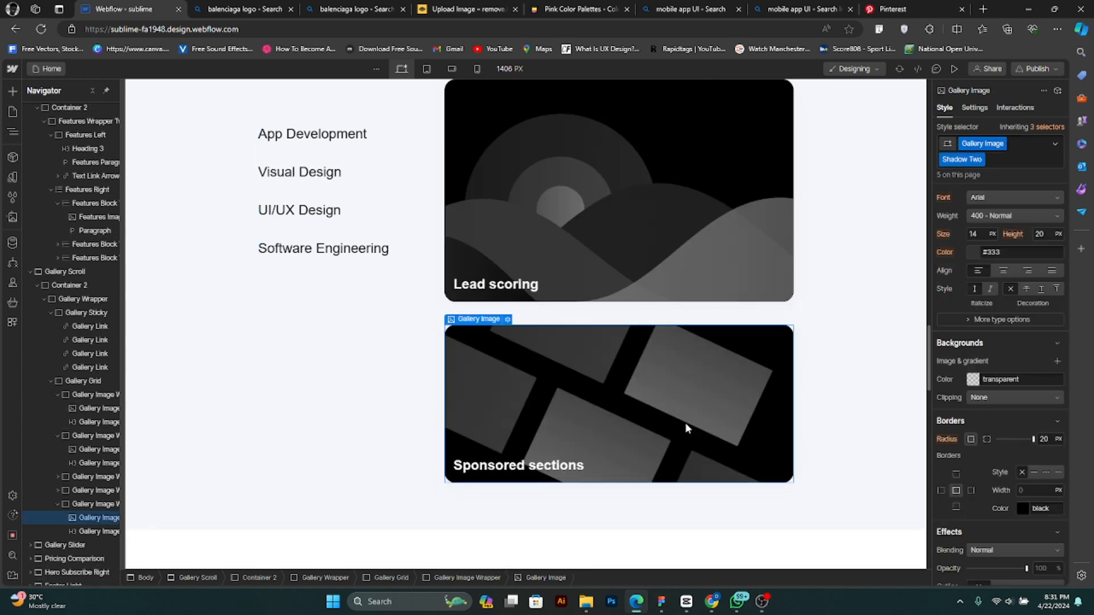
pyautogui.press('Delete')
pyautogui.scroll(3, 681, 434)
pyautogui.press('Delete')
pyautogui.click(521, 520)
pyautogui.press('Delete')
pyautogui.scroll(3, 538, 341)
# - Find the Mobile Money Saving App Design pin on Pinterest and save its image to Downloads as a JPEG
pyautogui.click(890, 10)
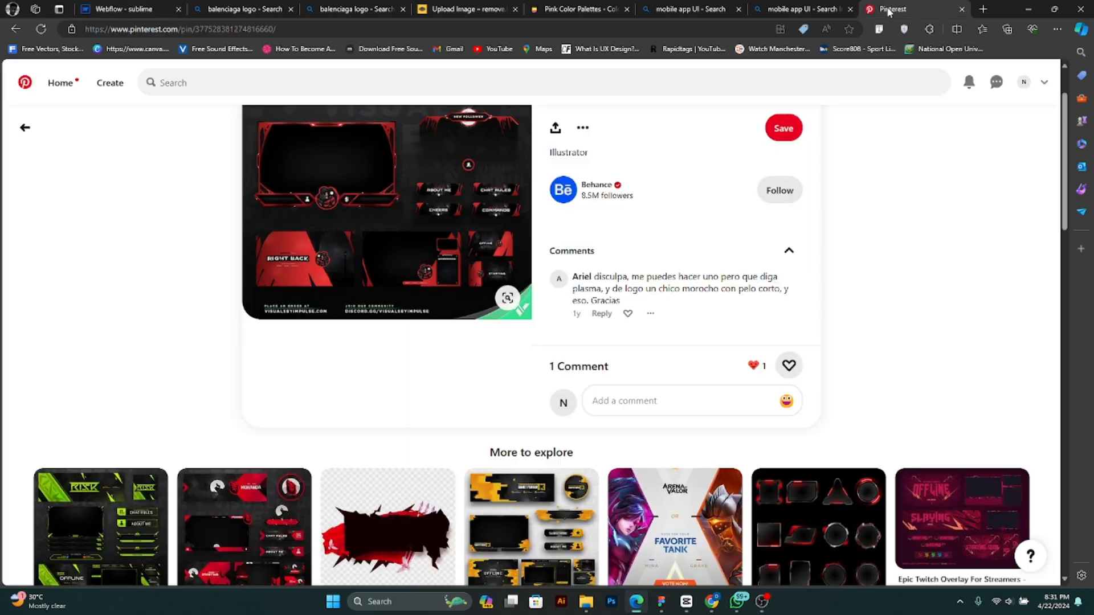
pyautogui.click(19, 30)
pyautogui.click(19, 30)
pyautogui.scroll(-2, 657, 427)
pyautogui.click(658, 427)
pyautogui.rightClick(427, 173)
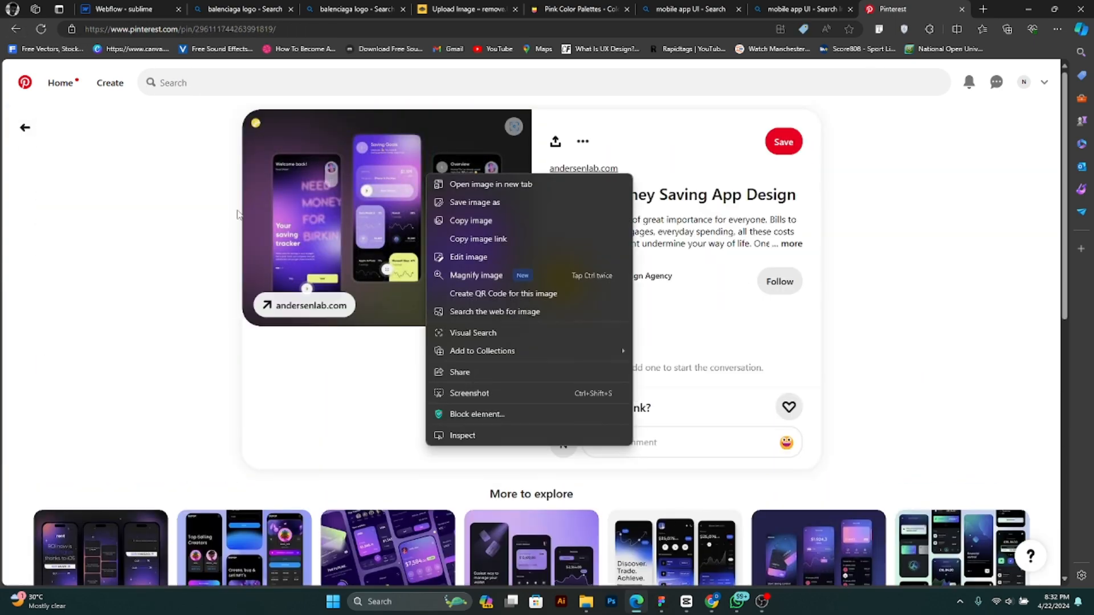
pyautogui.click(17, 29)
pyautogui.scroll(4, 655, 376)
pyautogui.scroll(-4, 655, 376)
pyautogui.click(664, 353)
pyautogui.rightClick(416, 210)
pyautogui.click(455, 238)
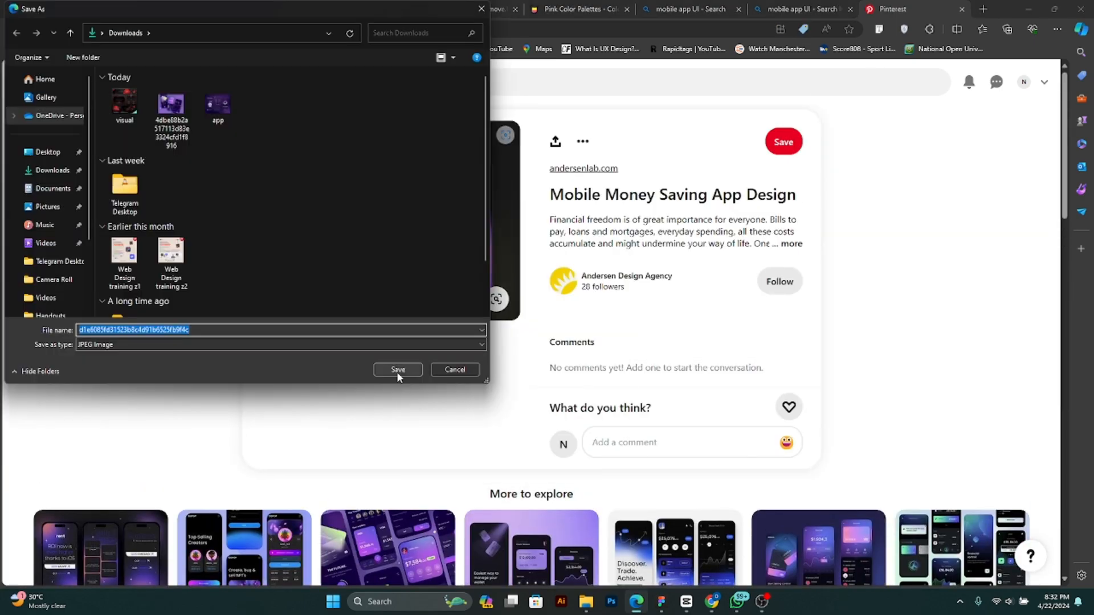
pyautogui.click(398, 374)
# - Return to the Webflow site and select the "Lead retrieval" gallery image
pyautogui.click(1029, 9)
pyautogui.click(636, 602)
pyautogui.click(126, 7)
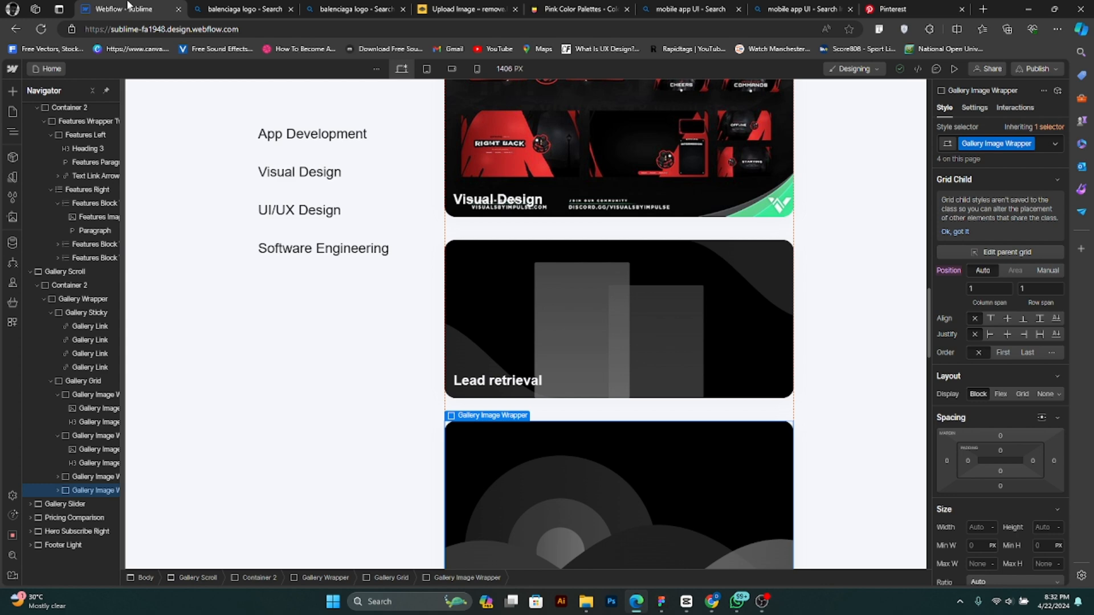
pyautogui.click(553, 314)
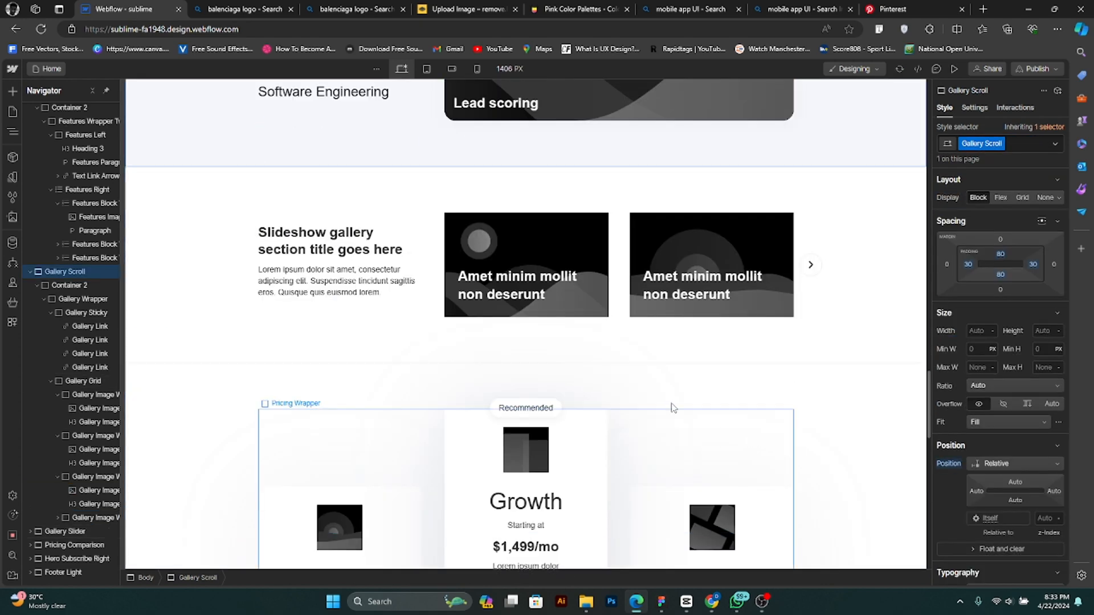
# - Review the slideshow, pricing, subscribe and footer sections below the gallery
pyautogui.scroll(-3, 601, 261)
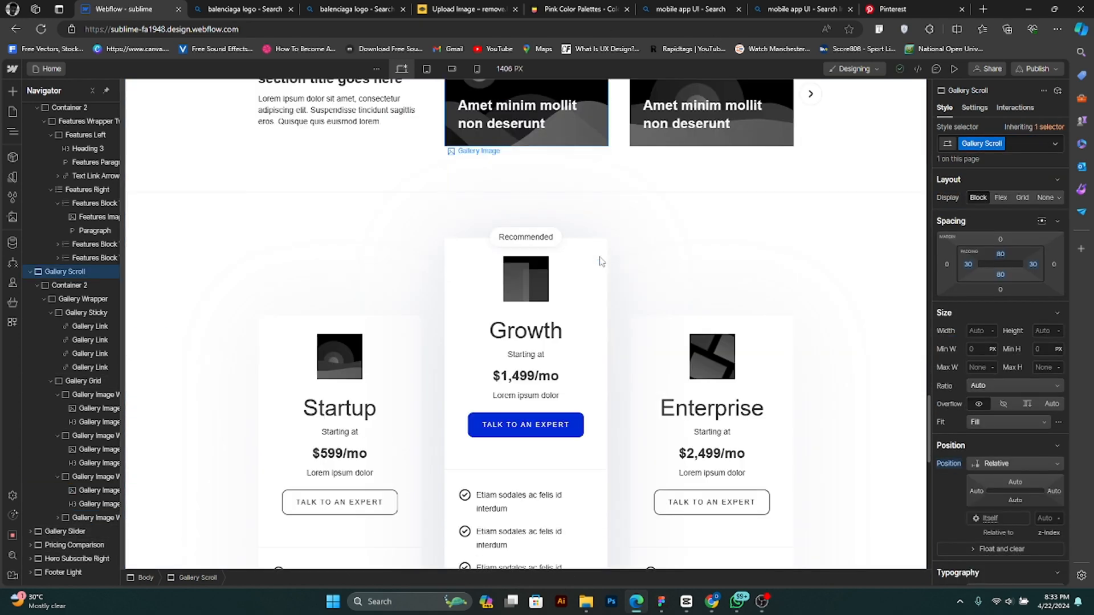
pyautogui.scroll(-2, 601, 261)
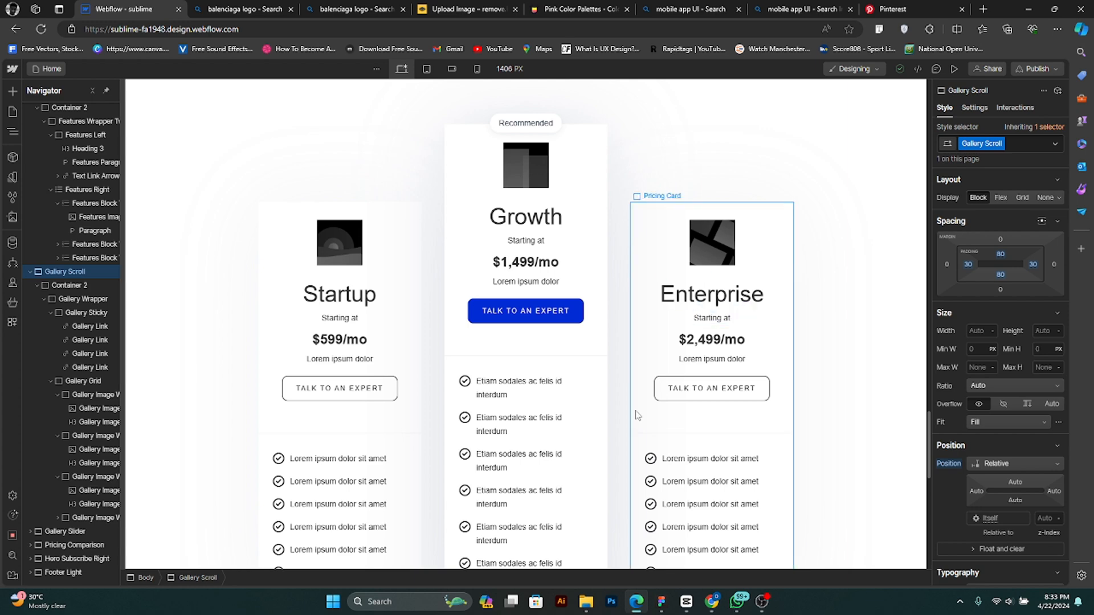
pyautogui.scroll(-5, 637, 414)
pyautogui.scroll(-5, 634, 415)
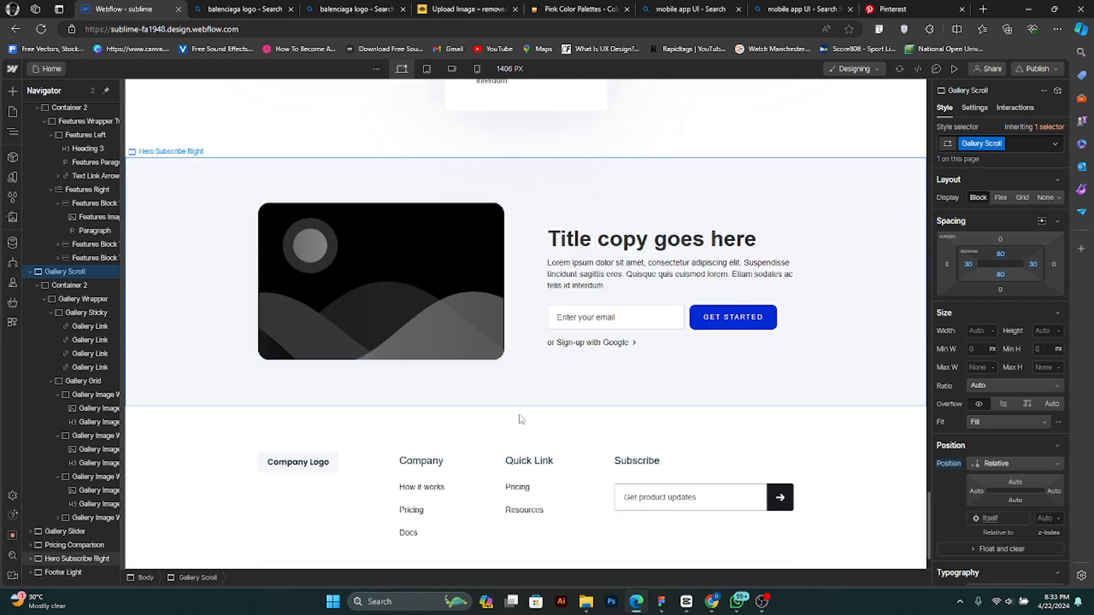
pyautogui.scroll(-1, 570, 456)
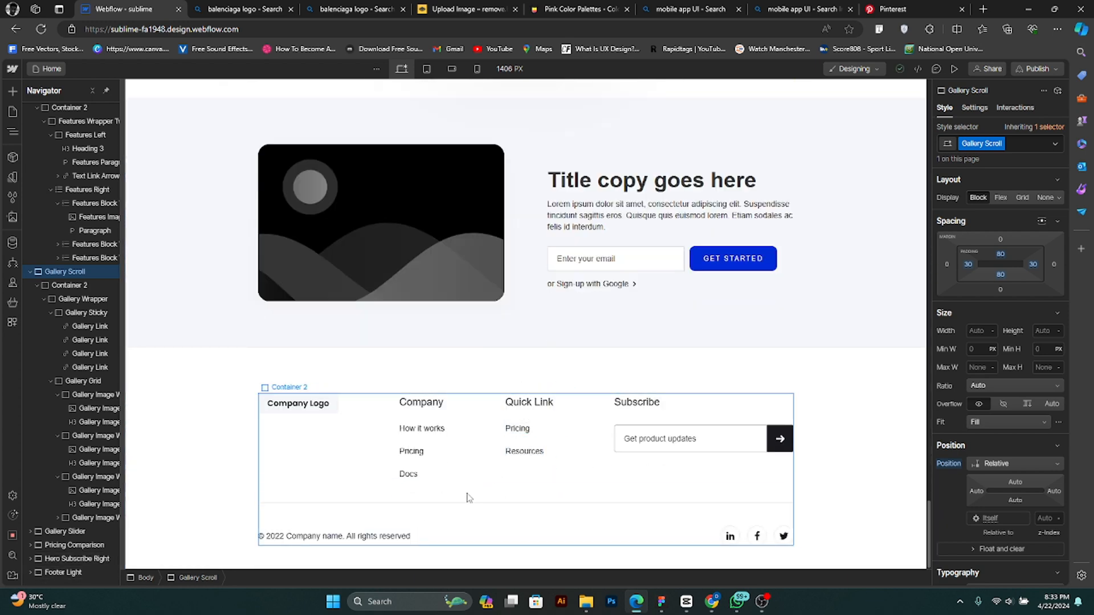
pyautogui.scroll(9, 456, 444)
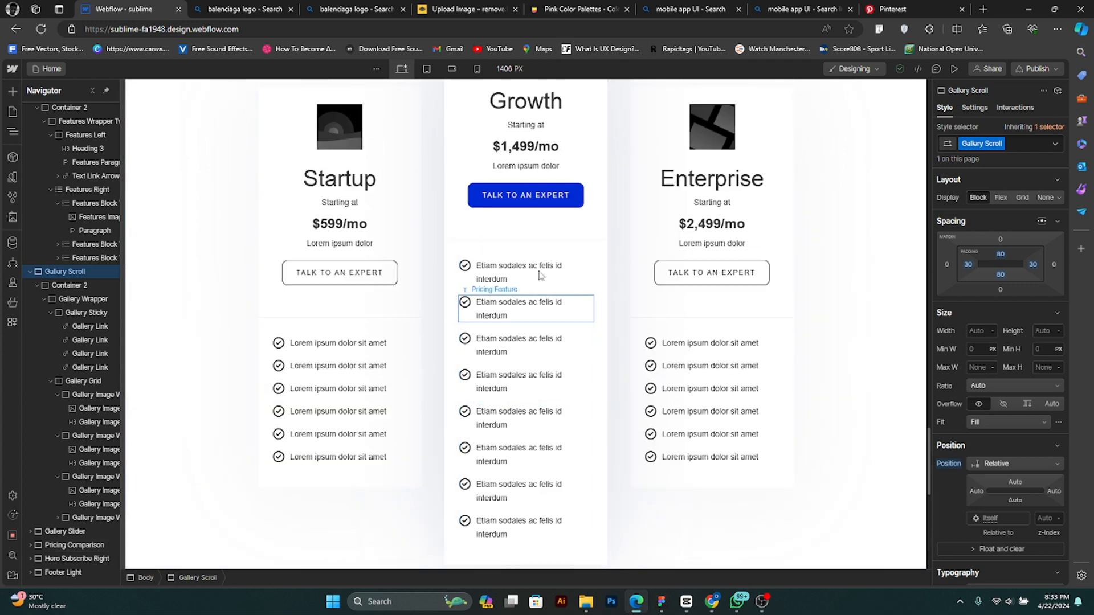
pyautogui.scroll(5, 540, 276)
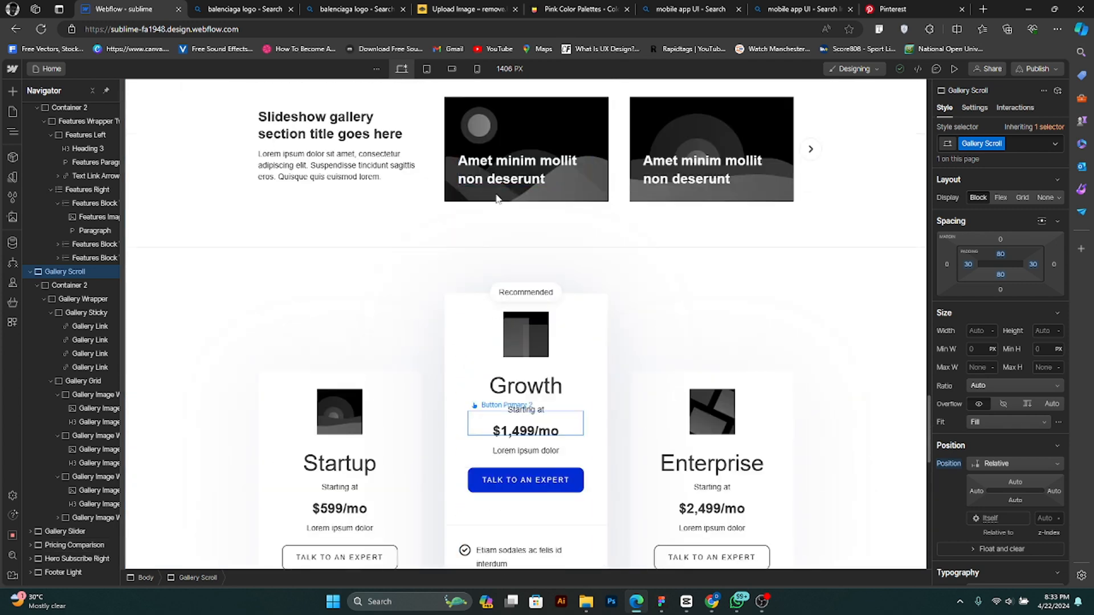
# - Set the text color of the pricing card titles (Startup, Growth, Enterprise) to dark red #c00000
pyautogui.click(367, 463)
pyautogui.scroll(-2, 365, 456)
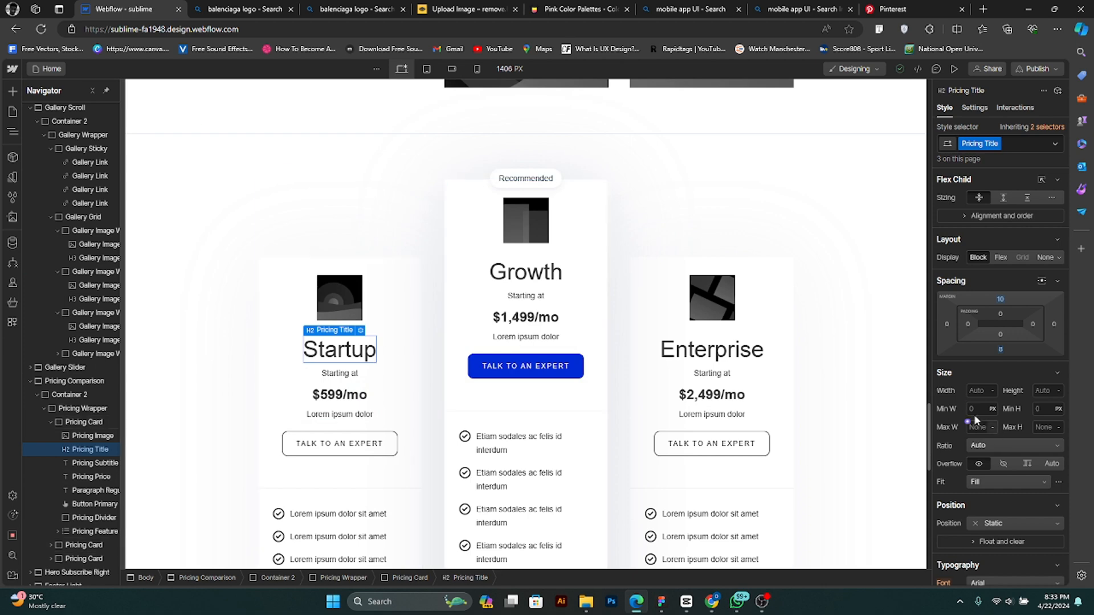
pyautogui.scroll(-2, 981, 520)
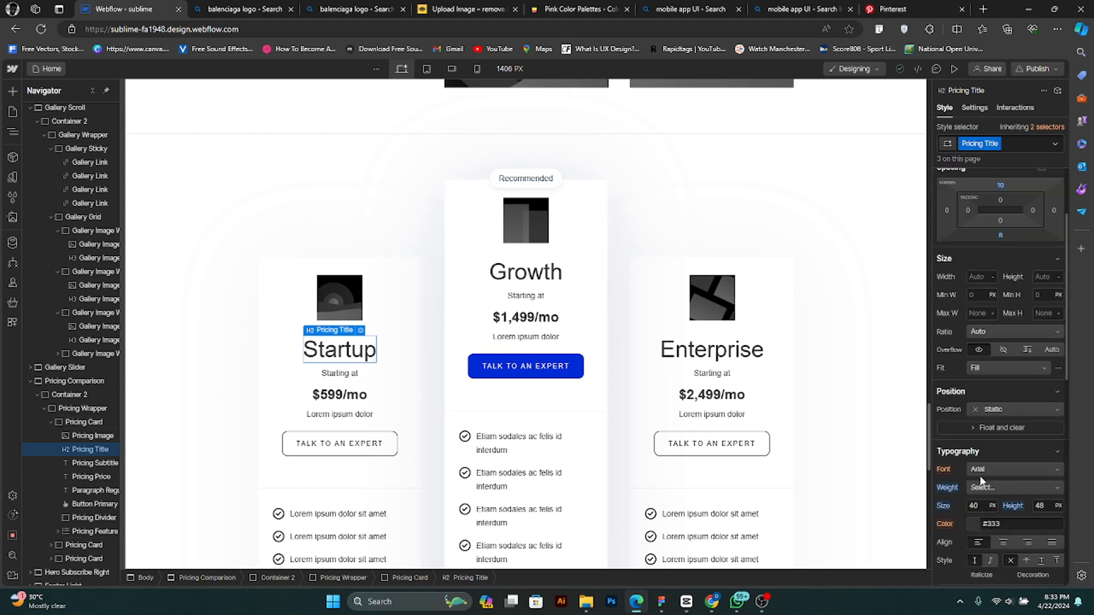
pyautogui.scroll(-1, 981, 524)
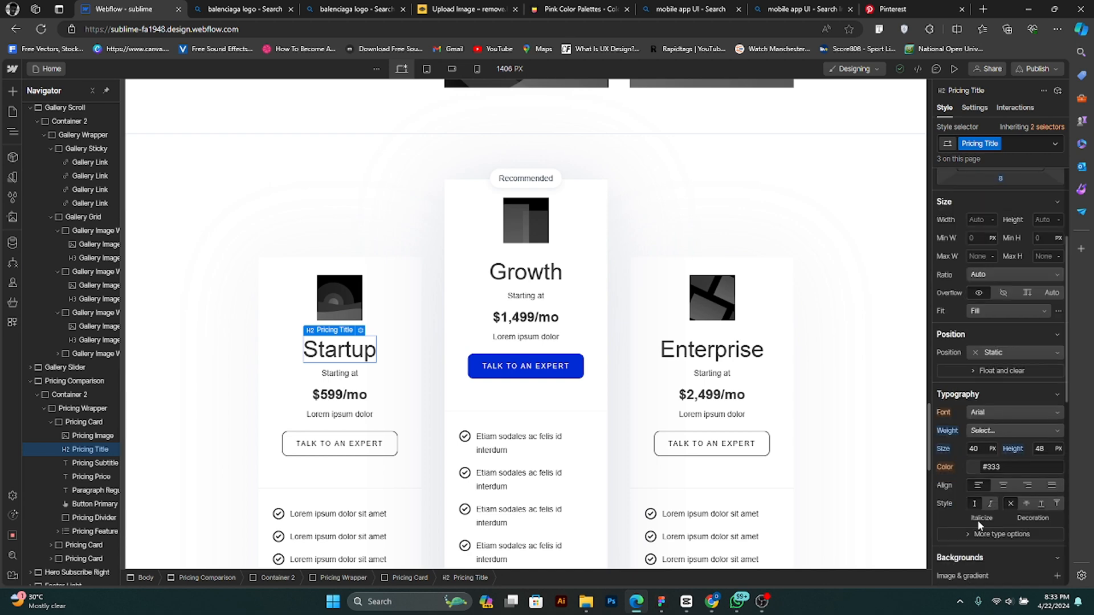
pyautogui.click(973, 470)
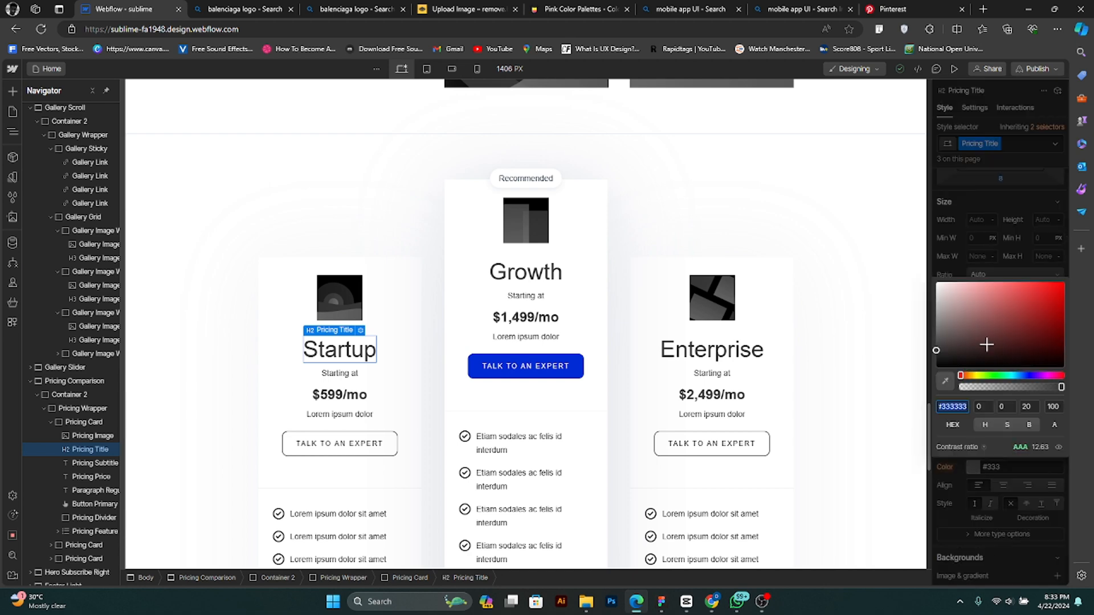
pyautogui.click(1024, 311)
pyautogui.click(1037, 310)
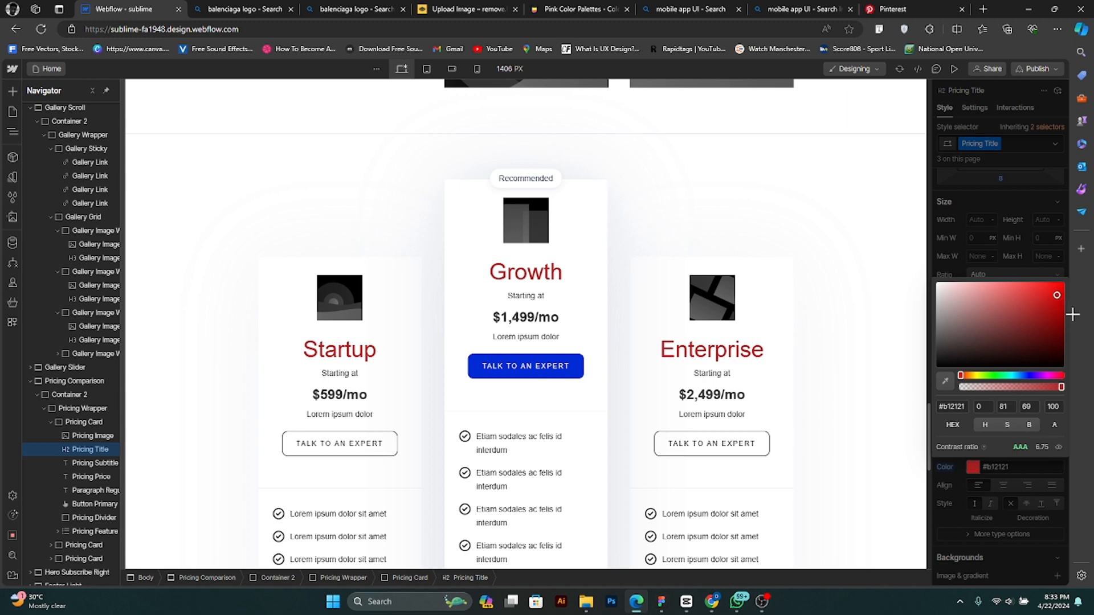
pyautogui.moveTo(1072, 314); pyautogui.dragTo(1082, 327)
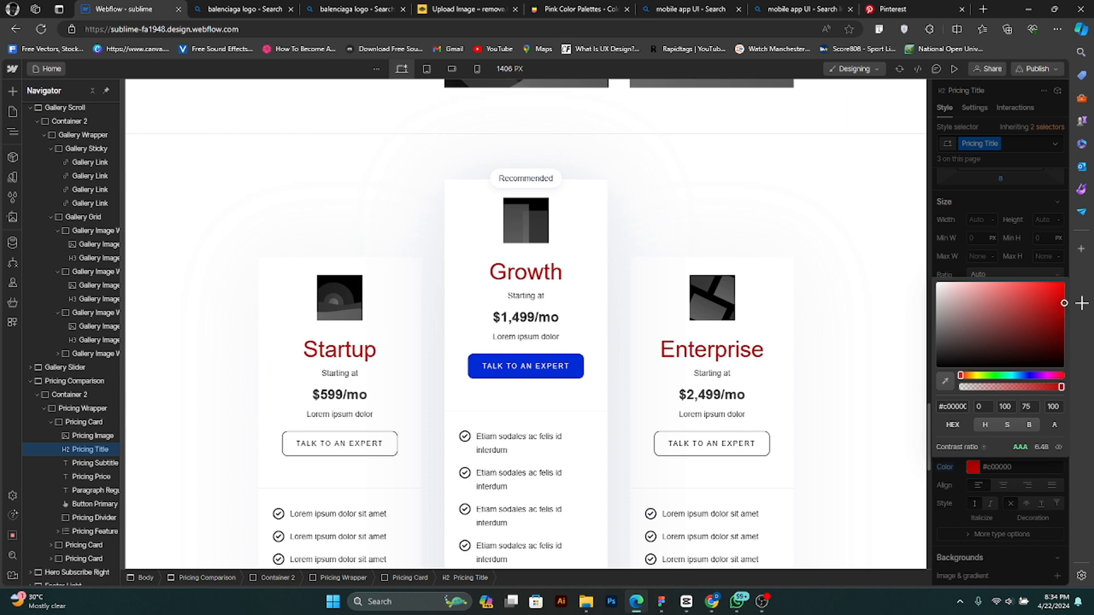
# - Review the hero, metrics, features and gallery sections against the pricing cards' title color
pyautogui.scroll(10, 620, 329)
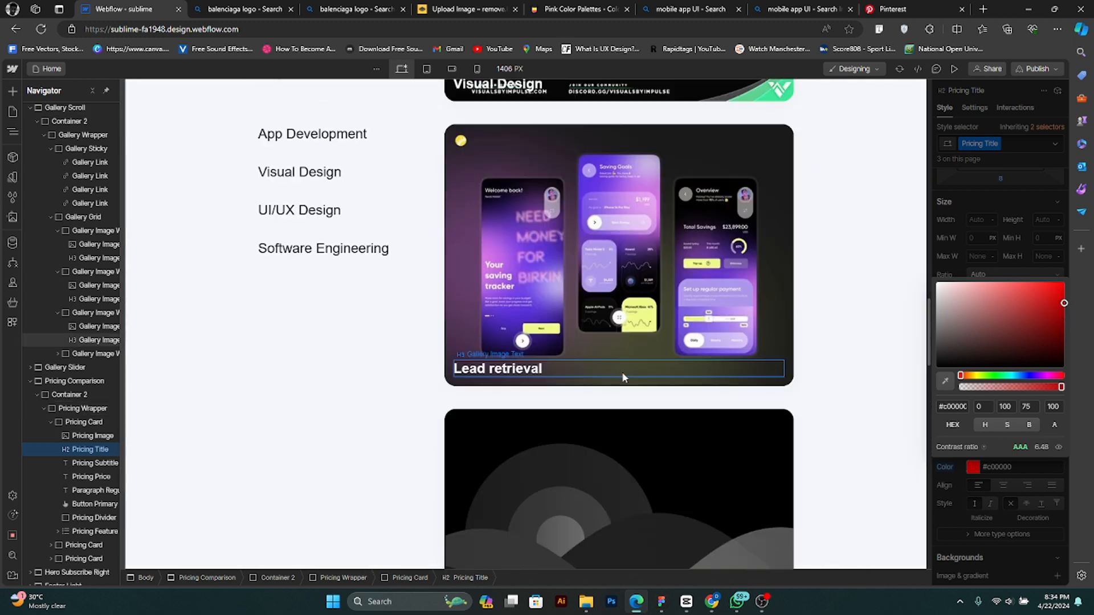
pyautogui.scroll(15, 622, 376)
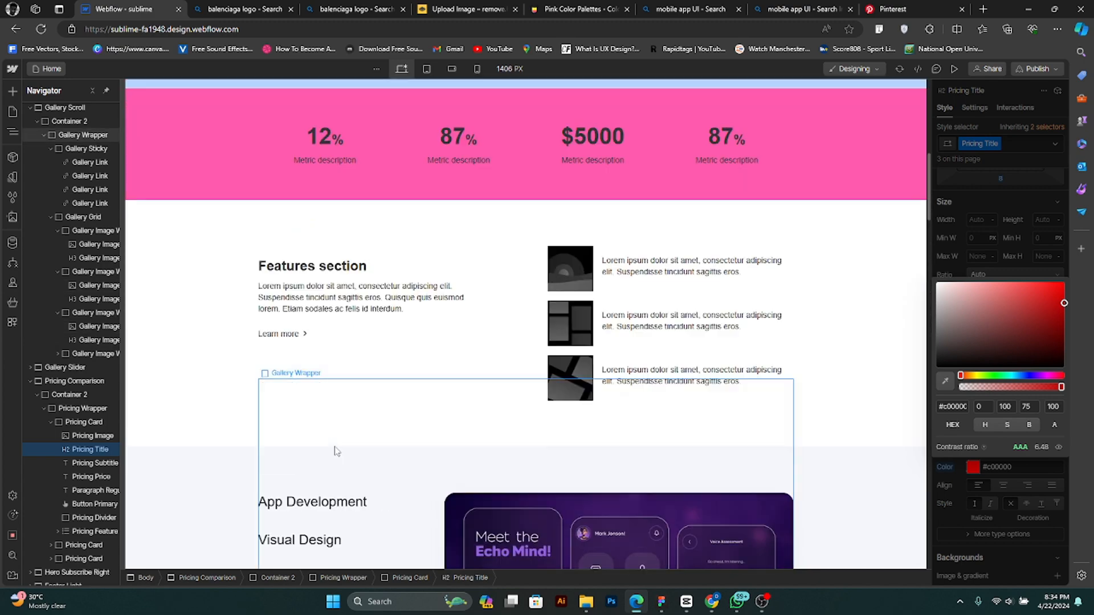
pyautogui.scroll(8, 334, 451)
pyautogui.scroll(-4, 335, 450)
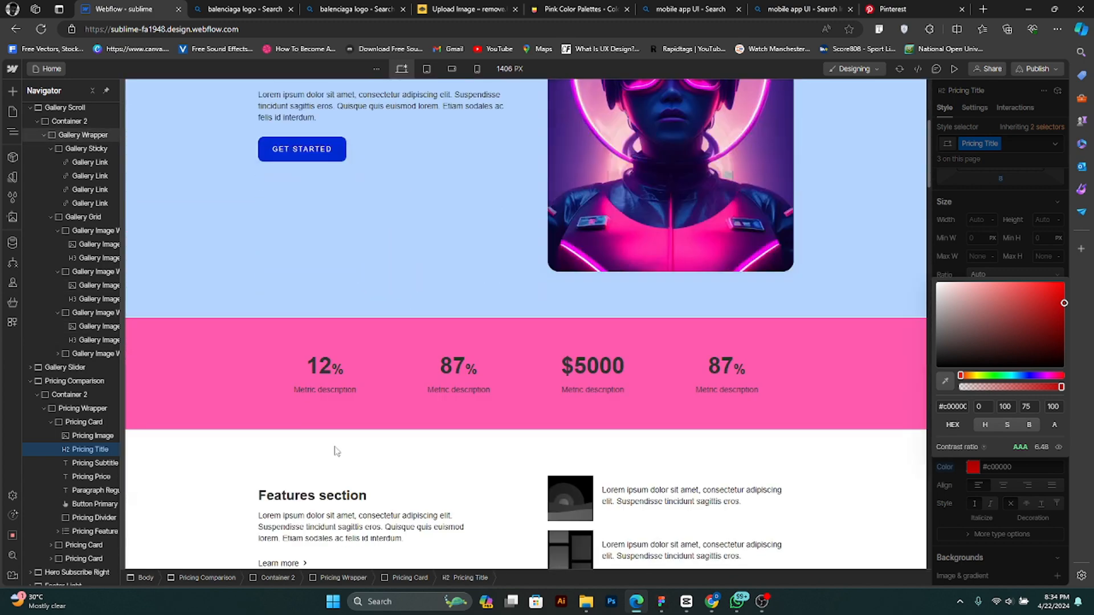
pyautogui.scroll(-15, 336, 451)
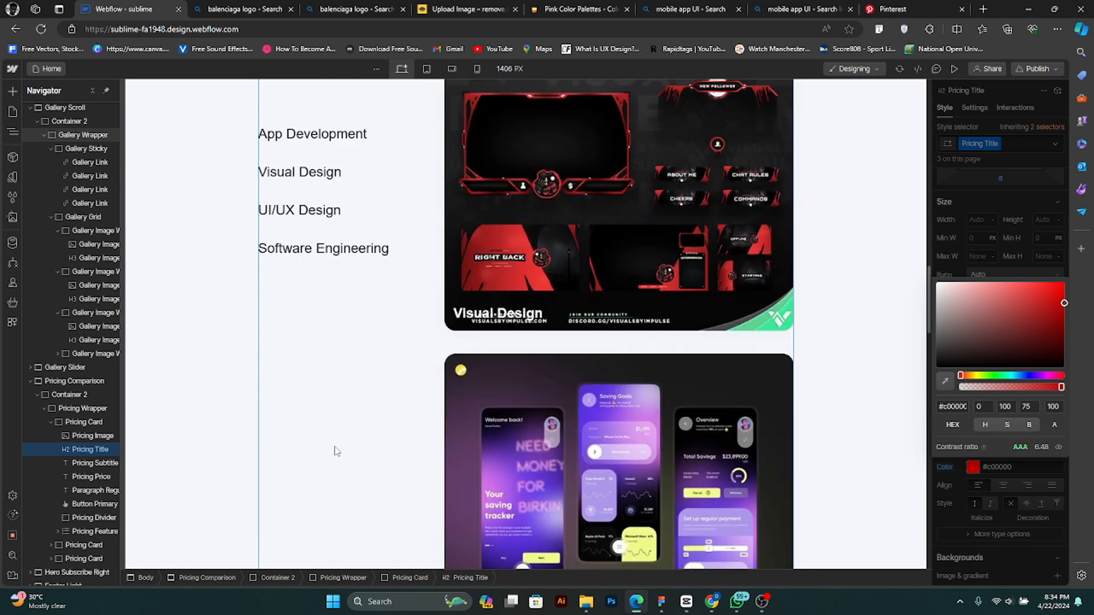
pyautogui.scroll(-12, 336, 451)
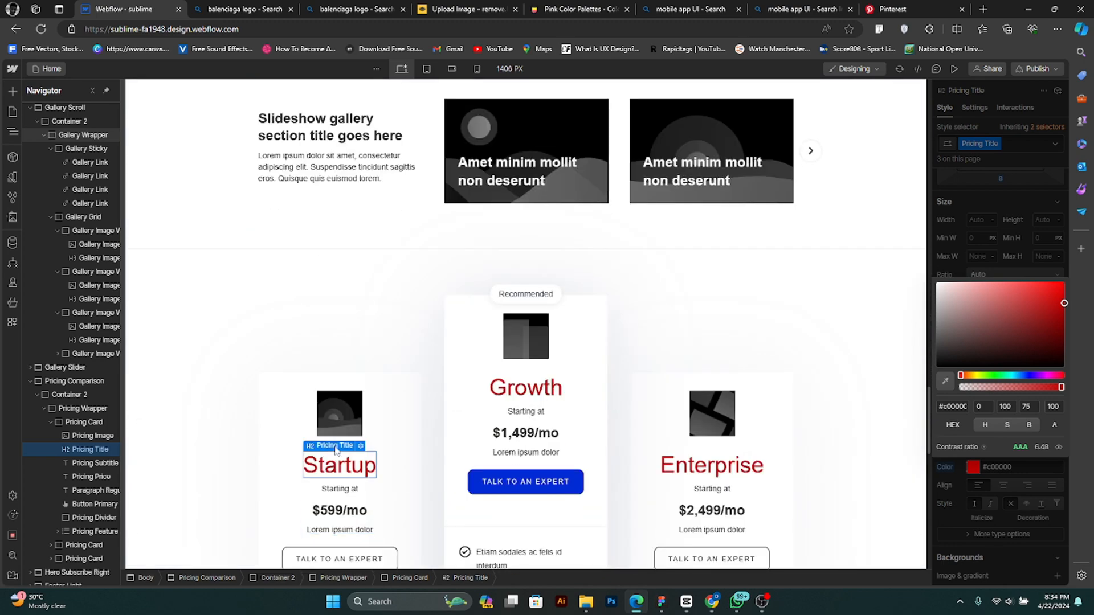
pyautogui.scroll(-3, 337, 450)
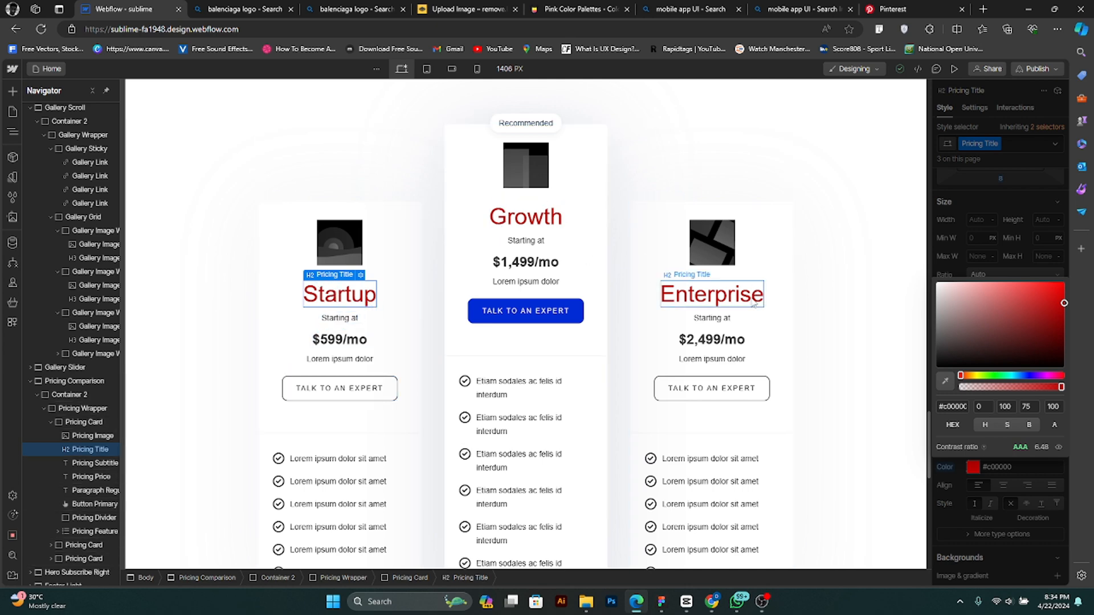
# - Set the text color of the feature list items in the pricing cards to red #df0000
pyautogui.scroll(-4, 405, 365)
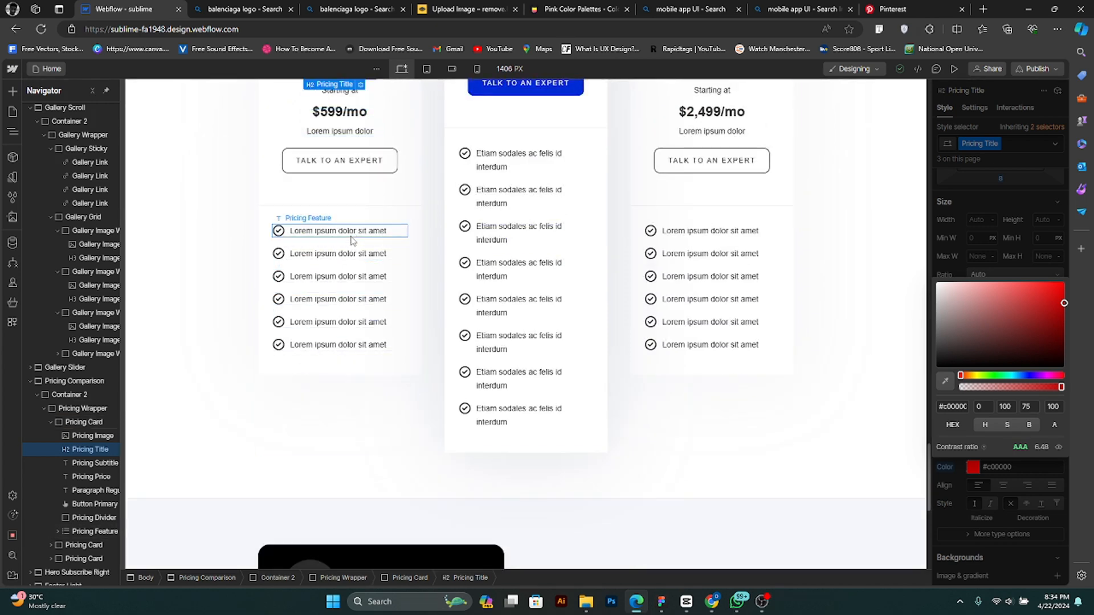
pyautogui.click(351, 237)
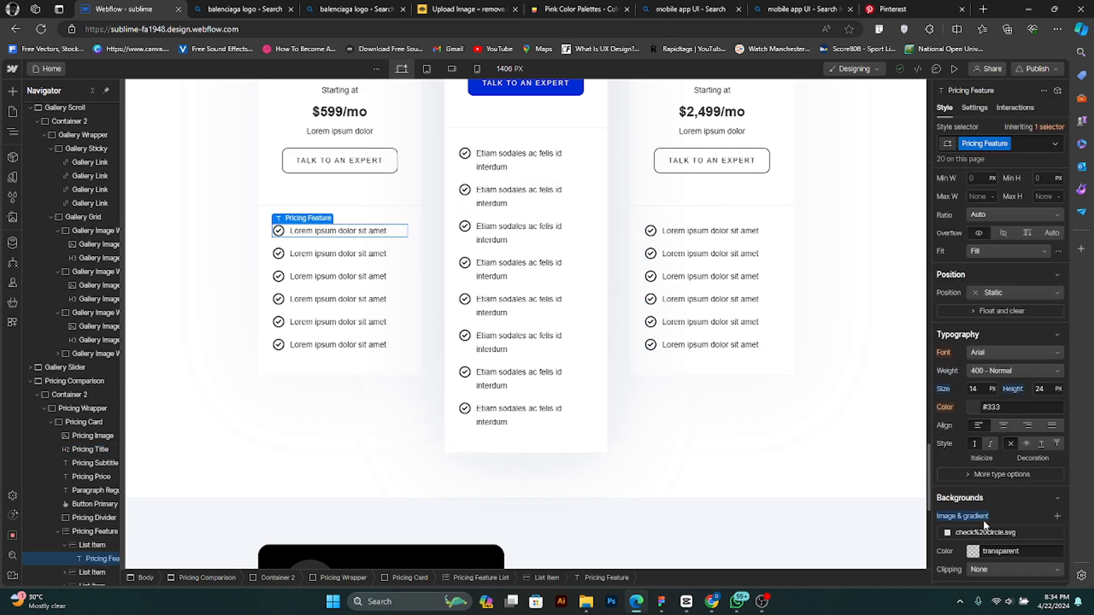
pyautogui.click(972, 405)
pyautogui.click(971, 405)
pyautogui.click(966, 398)
pyautogui.click(978, 407)
pyautogui.click(975, 407)
pyautogui.moveTo(981, 450); pyautogui.dragTo(1063, 432)
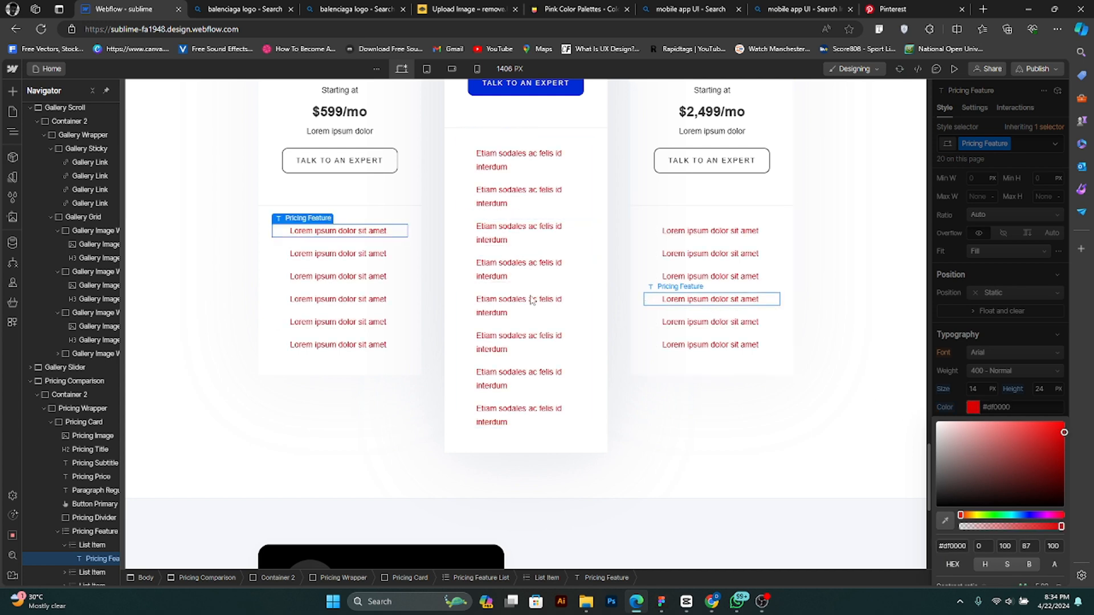
pyautogui.click(968, 405)
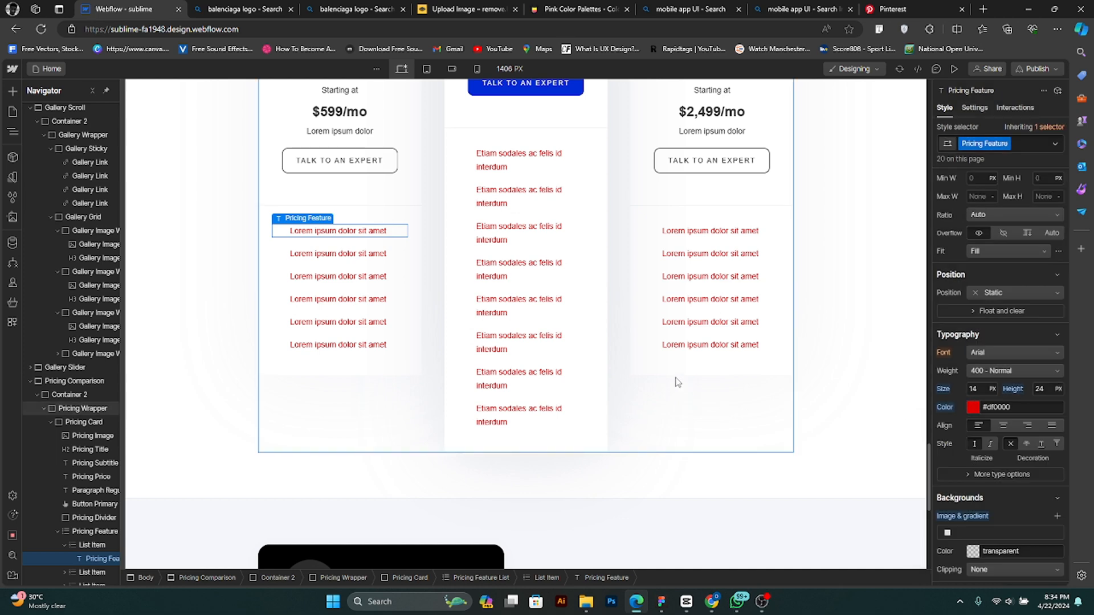
# - Set the text color of the pricing card prices to purple #8300a3
pyautogui.scroll(2, 488, 269)
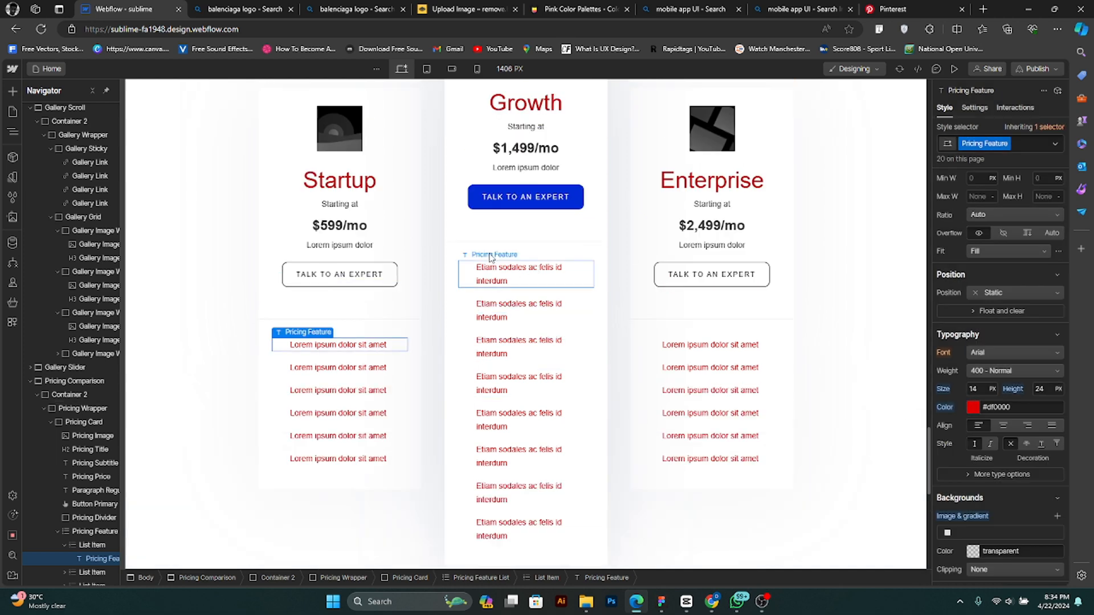
pyautogui.click(365, 229)
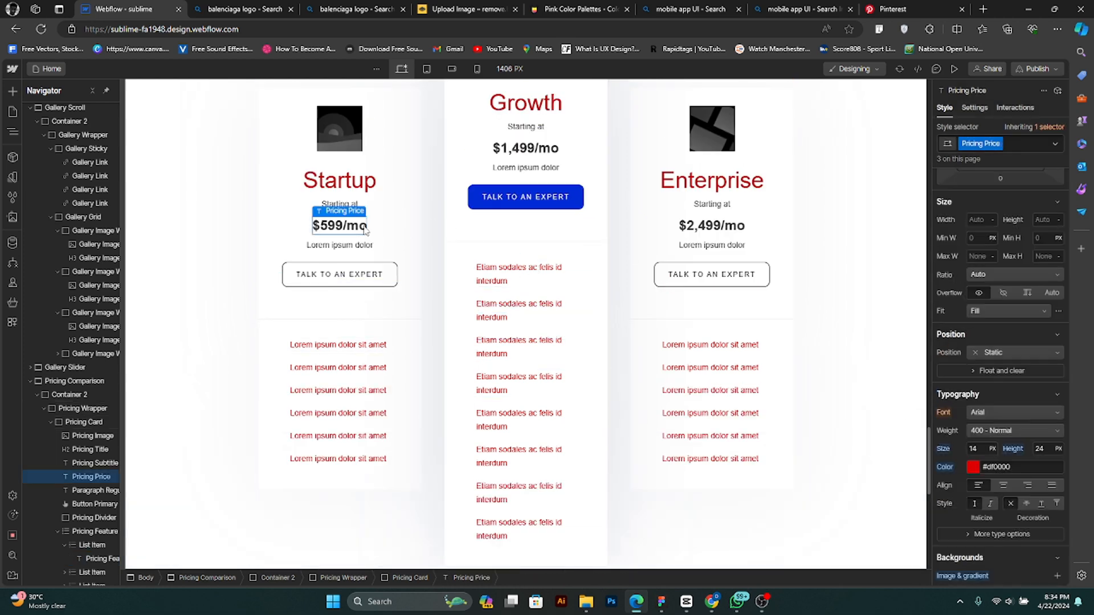
pyautogui.click(968, 465)
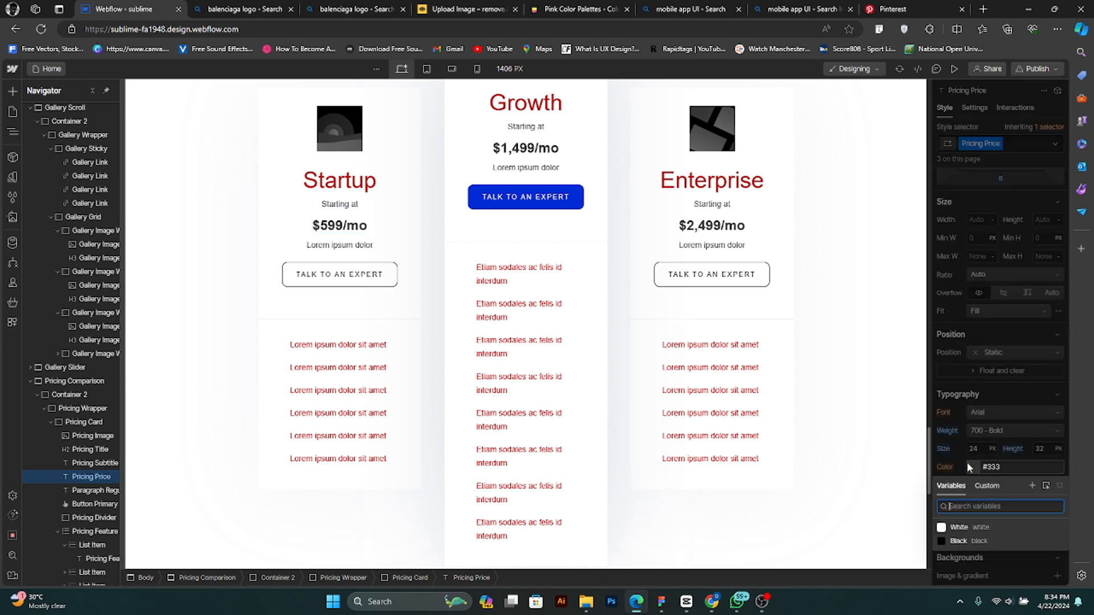
pyautogui.click(974, 470)
pyautogui.click(972, 466)
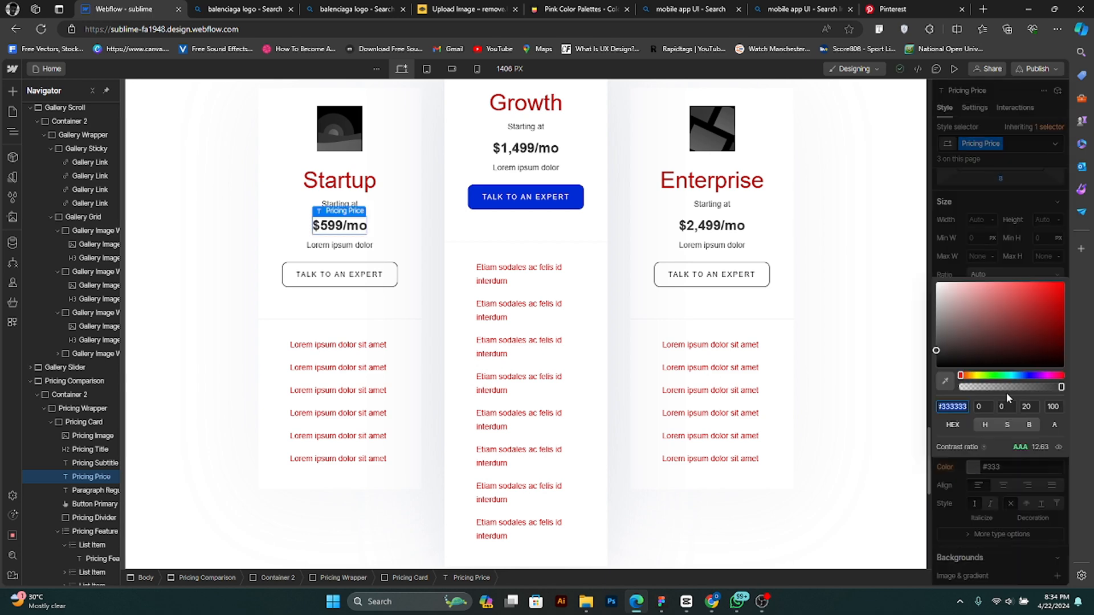
pyautogui.moveTo(1024, 375); pyautogui.dragTo(1041, 375)
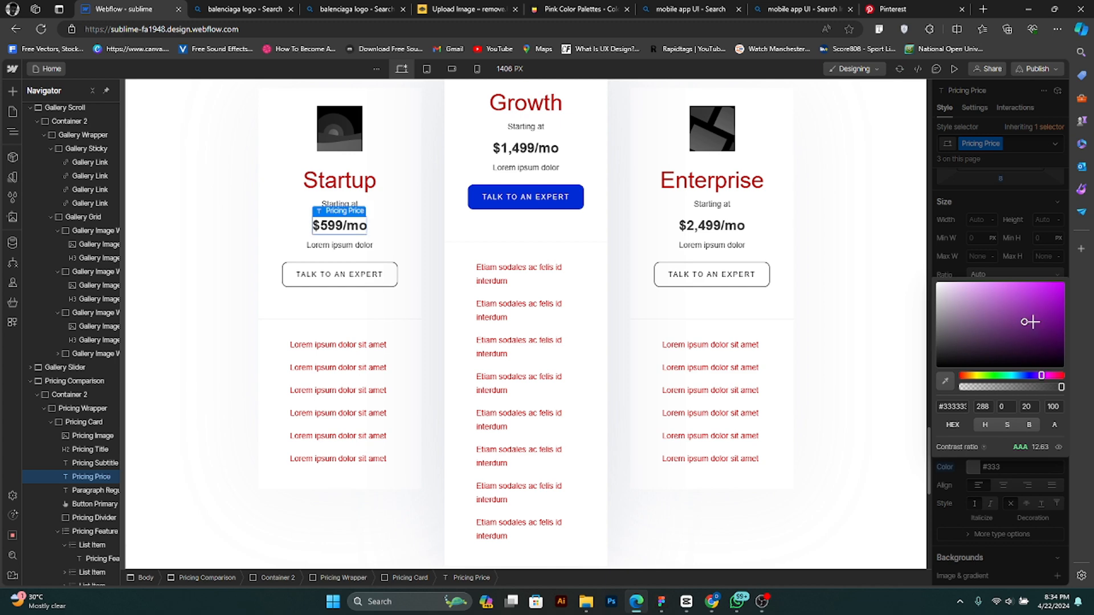
pyautogui.moveTo(1030, 322); pyautogui.dragTo(1086, 317)
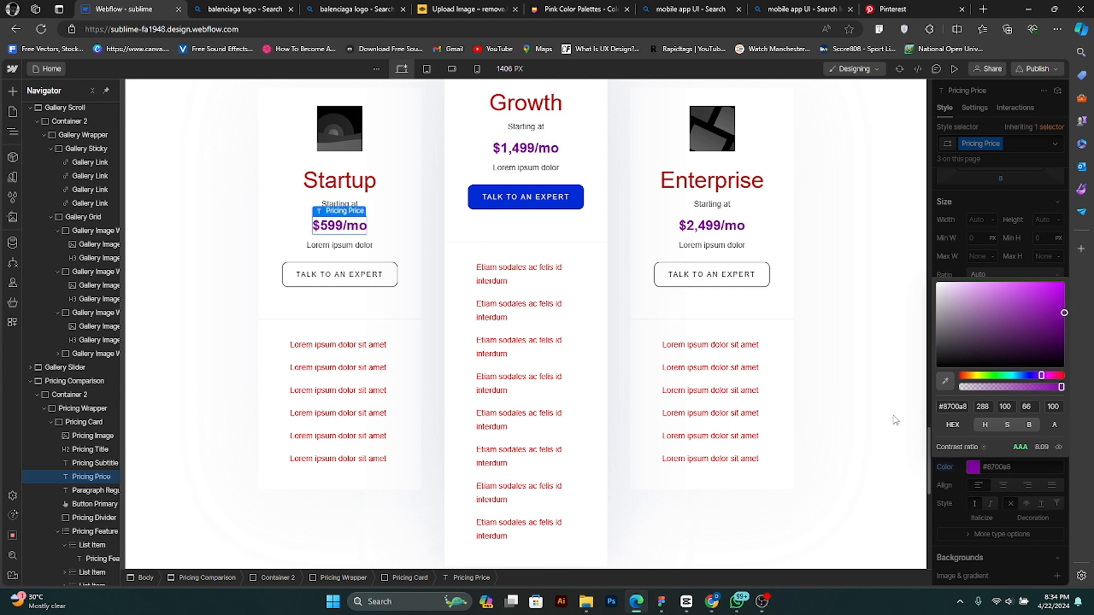
pyautogui.scroll(-9, 891, 420)
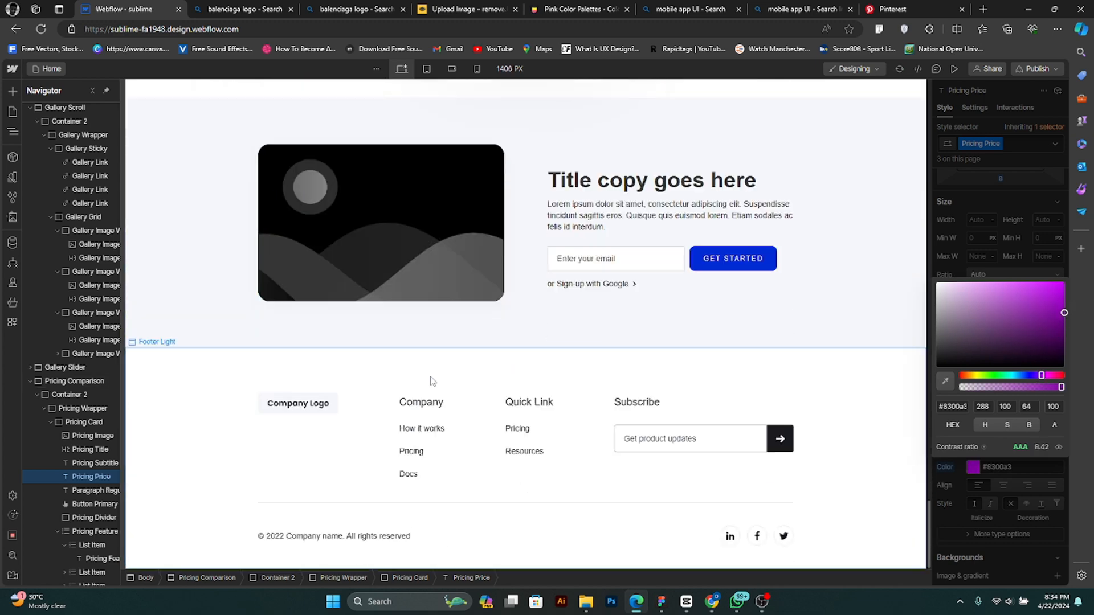
pyautogui.scroll(8, 508, 432)
pyautogui.scroll(10, 508, 431)
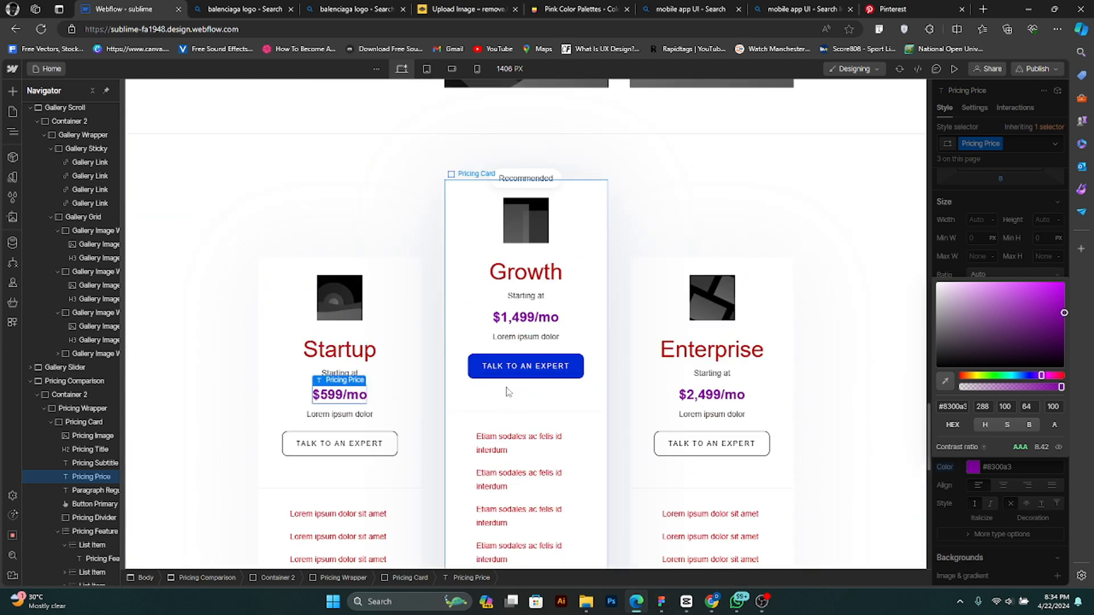
# - Review the whole home page on the design canvas, from the hero through the gallery and pricing cards to the footer
pyautogui.scroll(12, 408, 373)
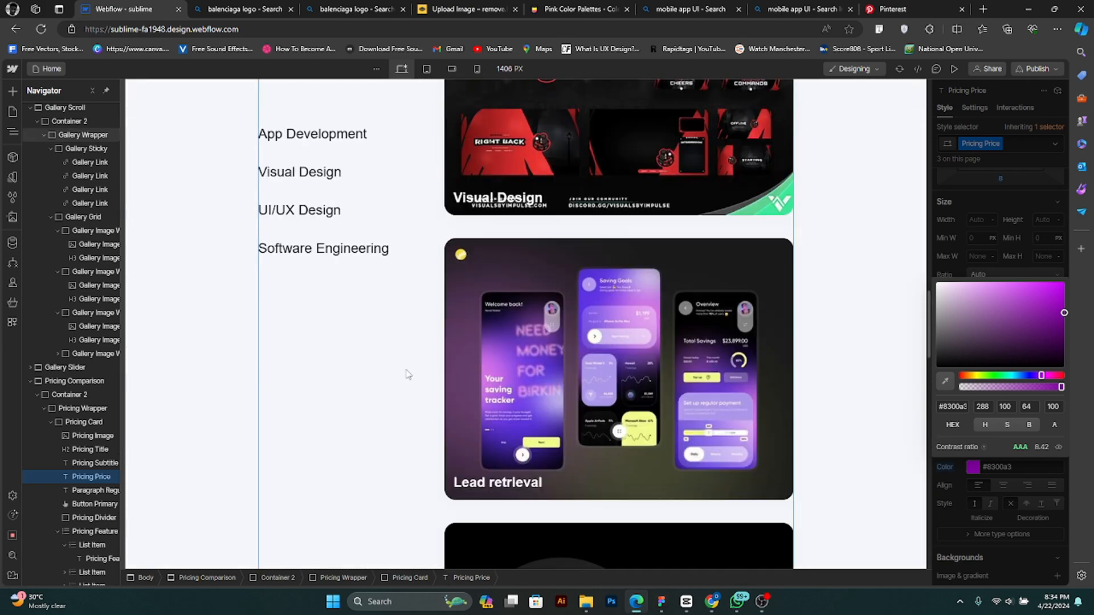
pyautogui.scroll(10, 261, 364)
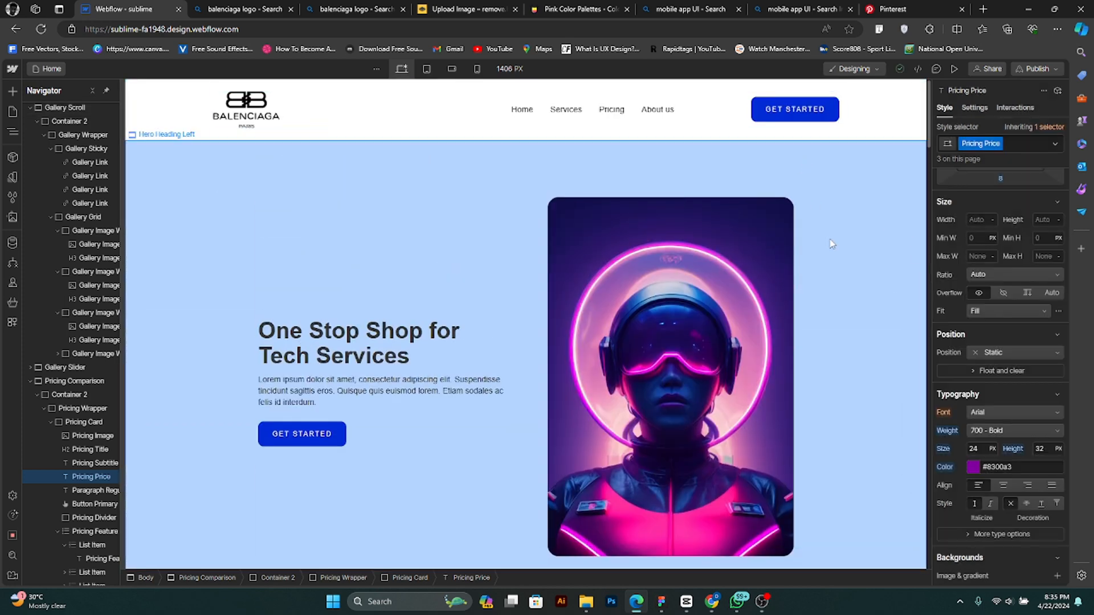
pyautogui.scroll(-10, 553, 289)
pyautogui.scroll(-15, 557, 333)
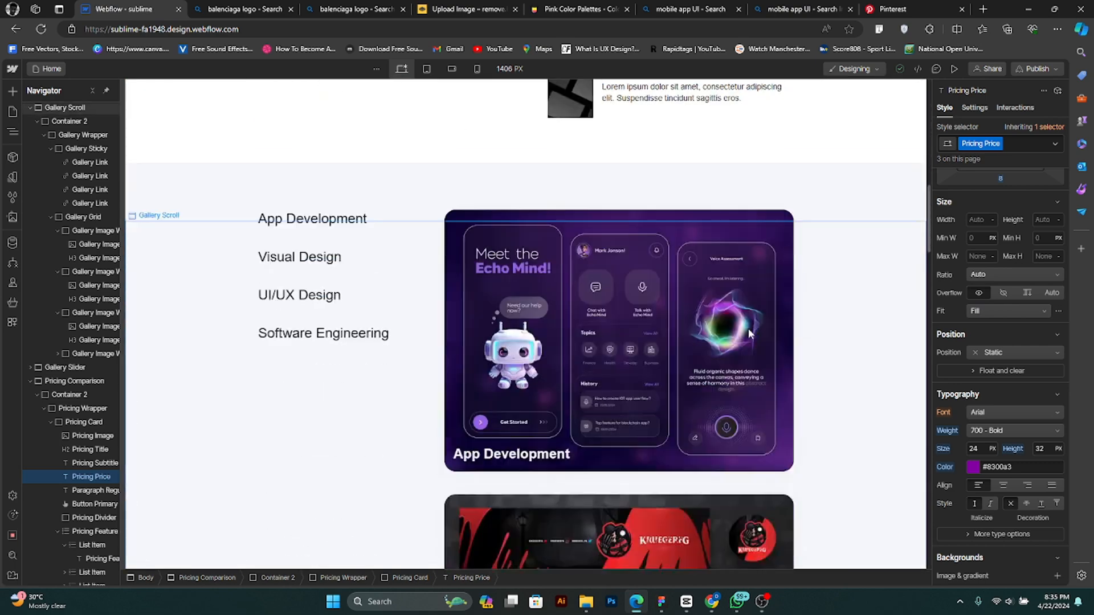
pyautogui.scroll(-15, 706, 417)
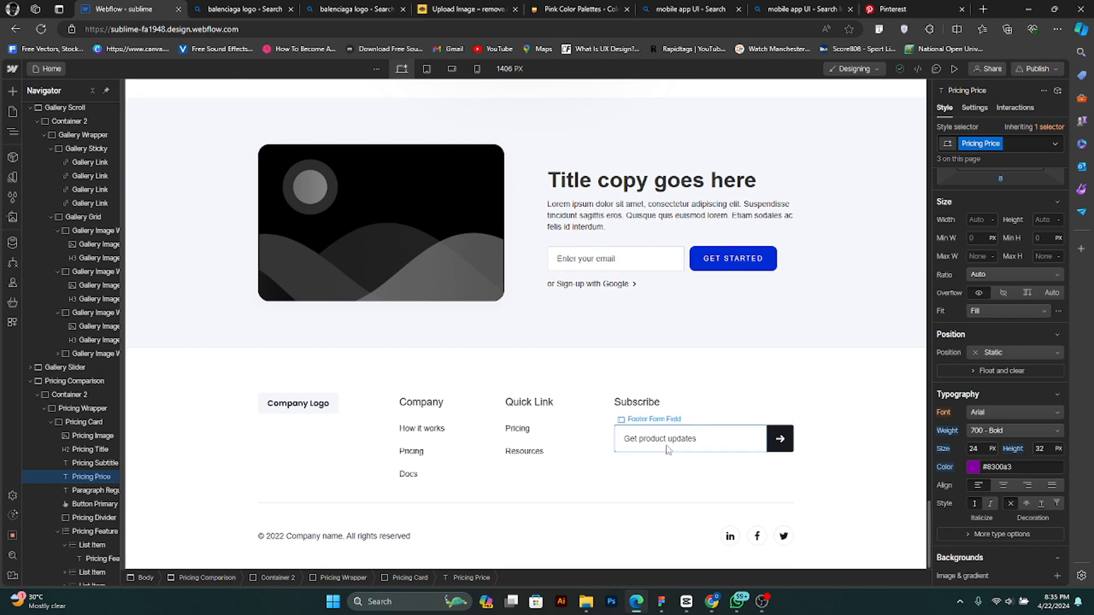
pyautogui.scroll(10, 615, 456)
pyautogui.scroll(15, 605, 486)
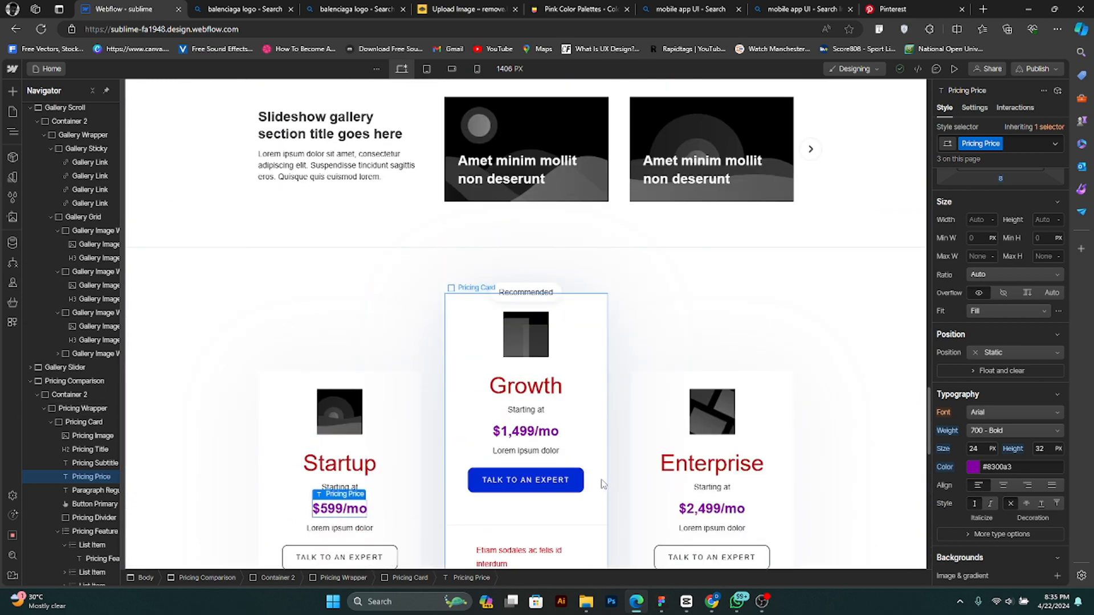
pyautogui.scroll(15, 627, 352)
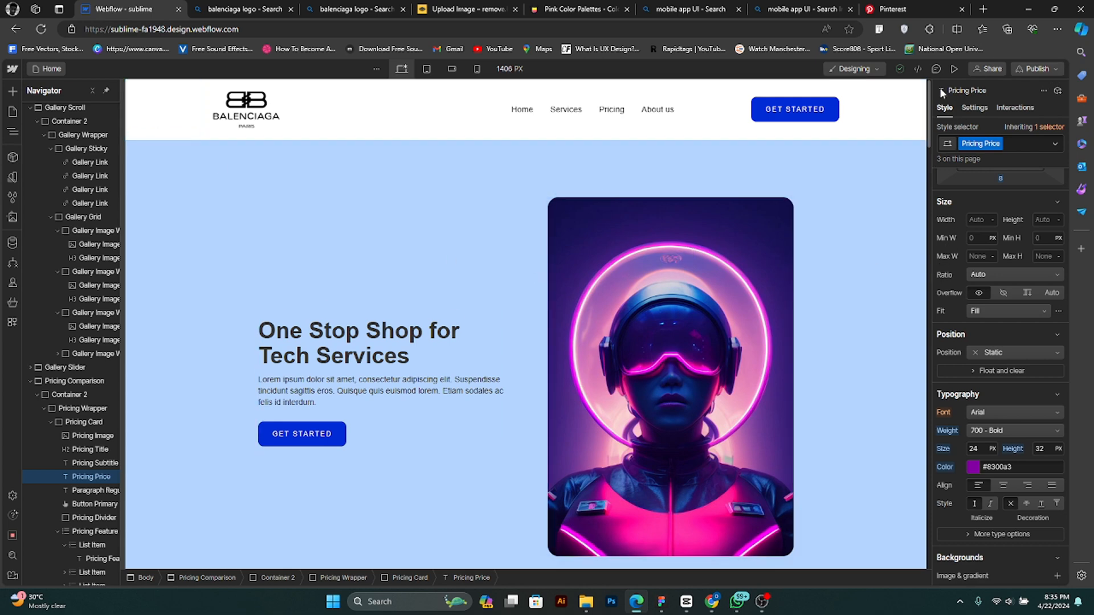
# - Preview the home page and examine the hero, features, gallery scroll, pricing and sign-up sections before returning to the designer
pyautogui.click(953, 68)
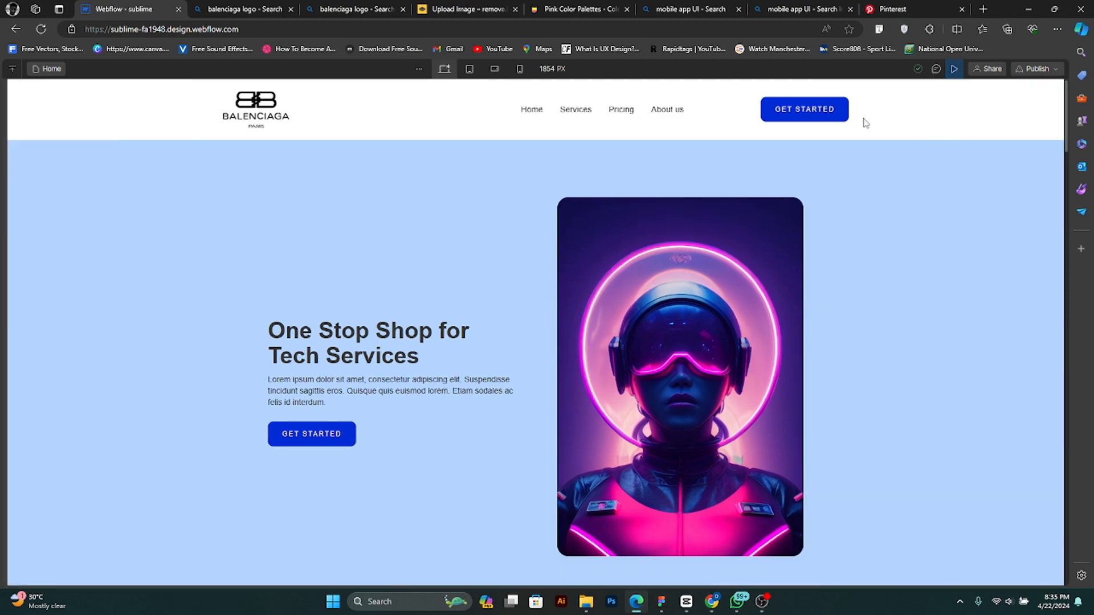
pyautogui.scroll(-3, 328, 319)
pyautogui.scroll(-20, 334, 329)
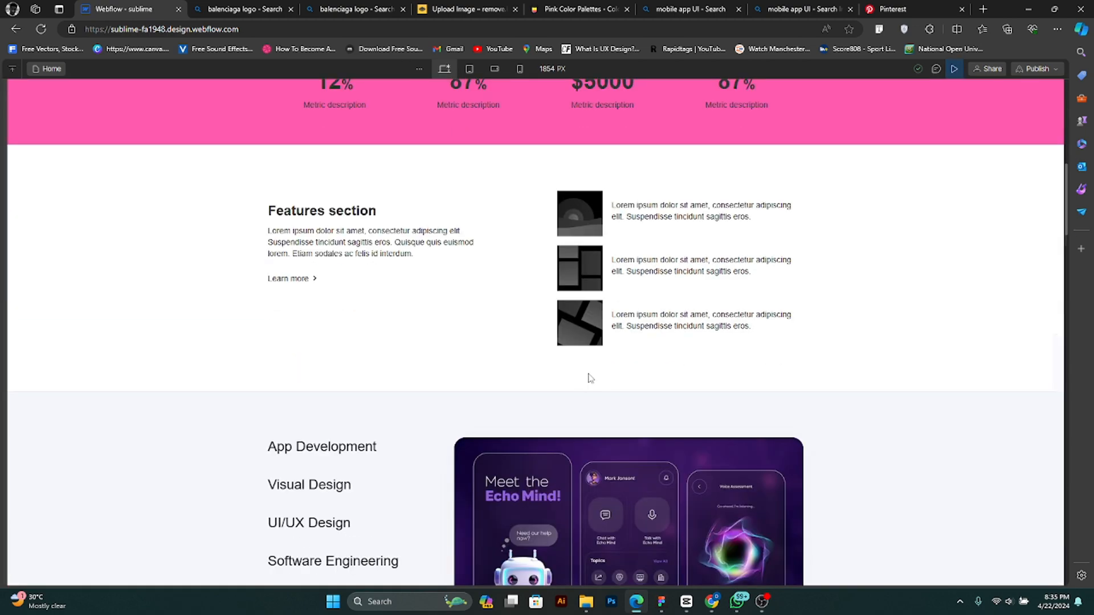
pyautogui.scroll(-11, 852, 429)
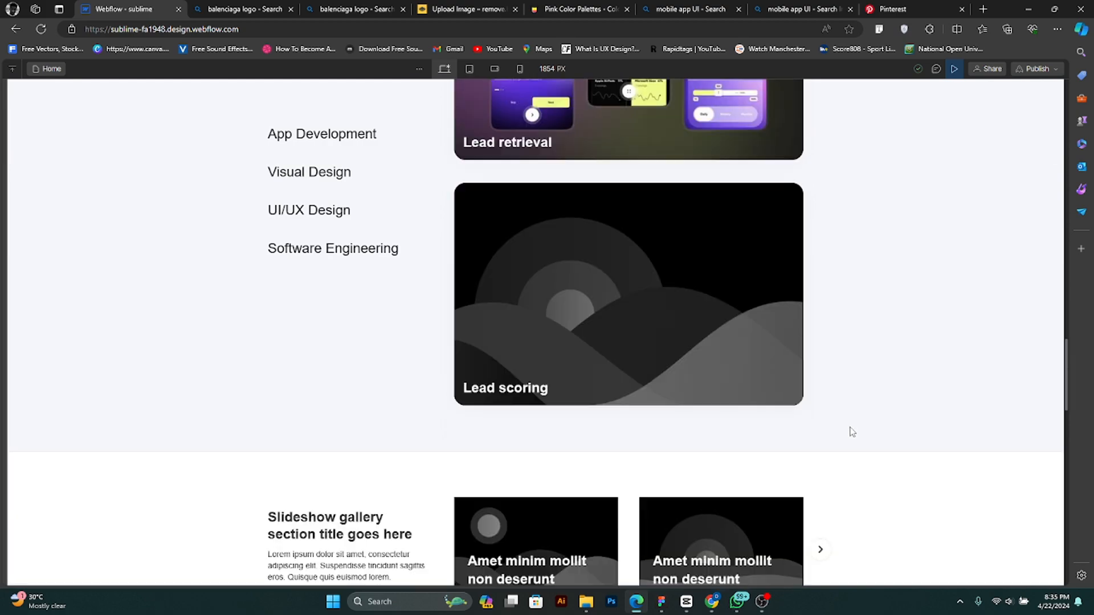
pyautogui.scroll(1, 799, 418)
pyautogui.scroll(20, 800, 418)
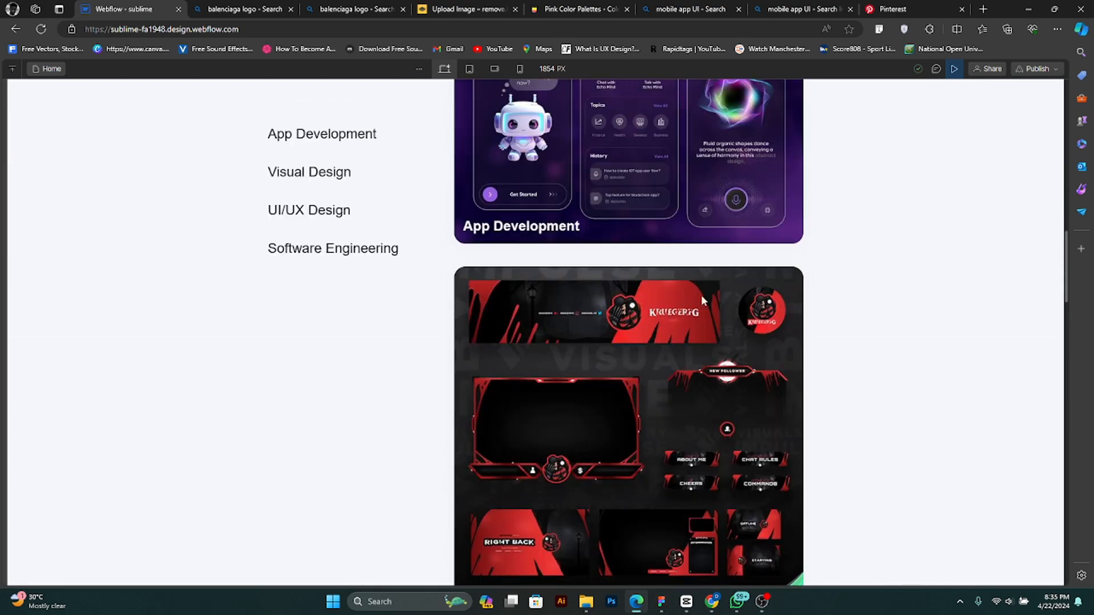
pyautogui.scroll(-6, 527, 407)
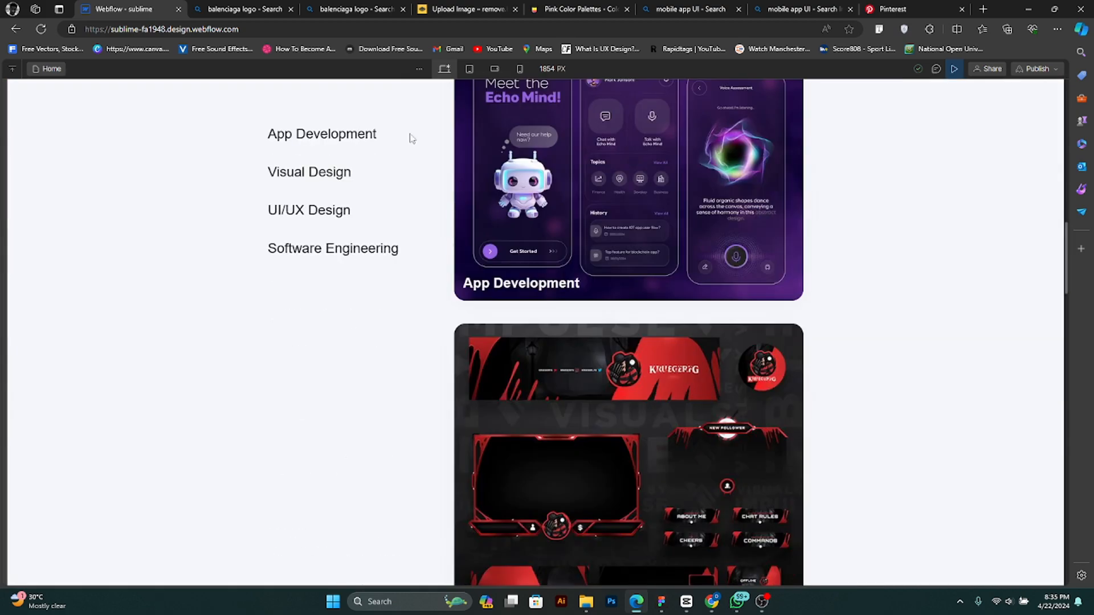
pyautogui.scroll(-15, 656, 352)
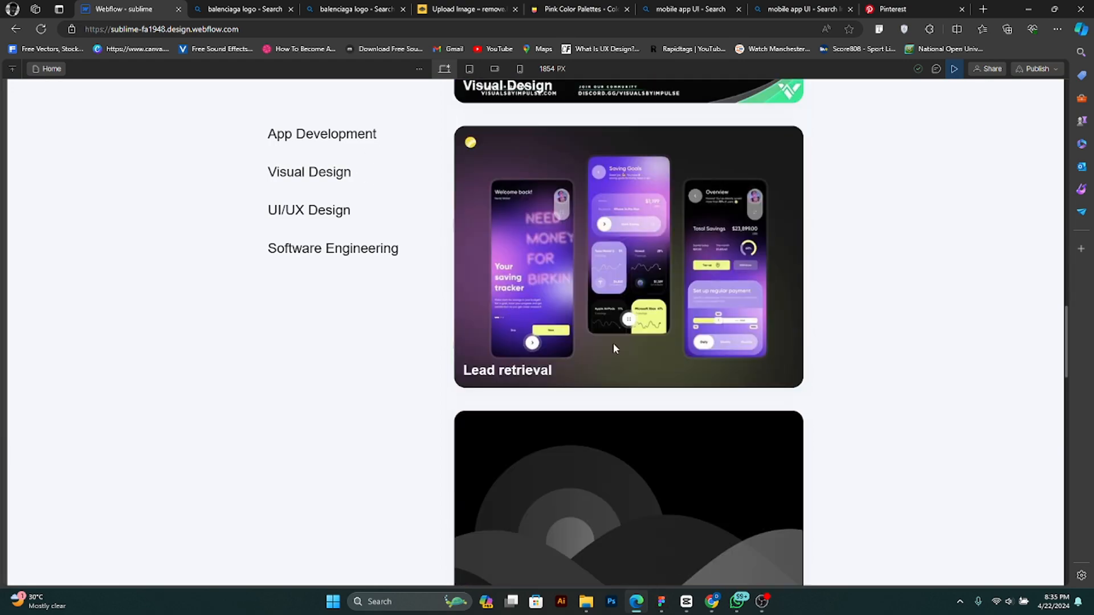
pyautogui.scroll(-15, 734, 360)
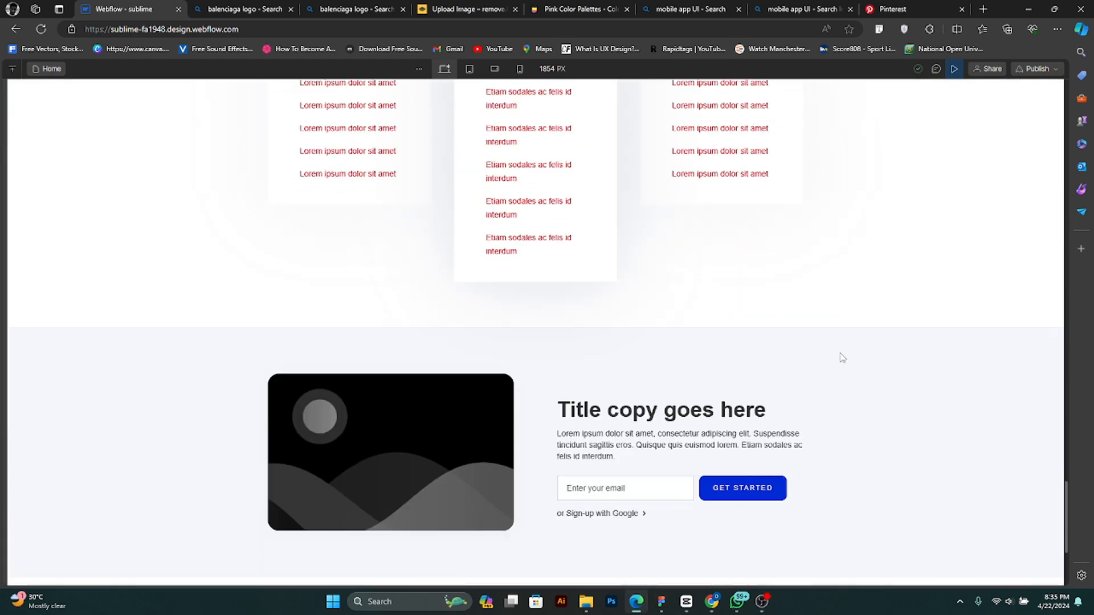
pyautogui.scroll(20, 947, 534)
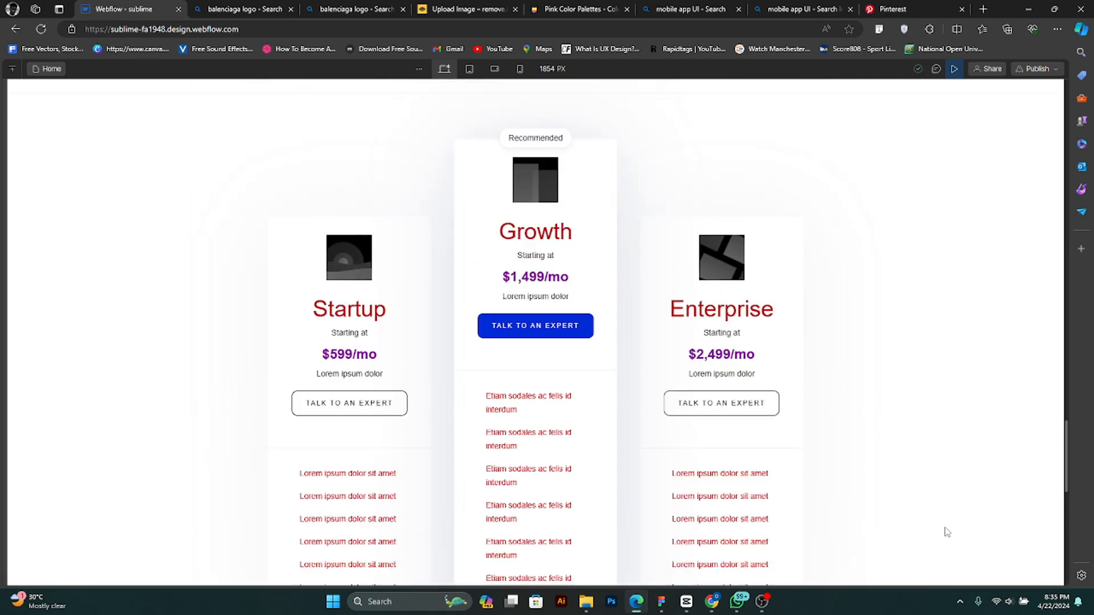
pyautogui.scroll(10, 934, 486)
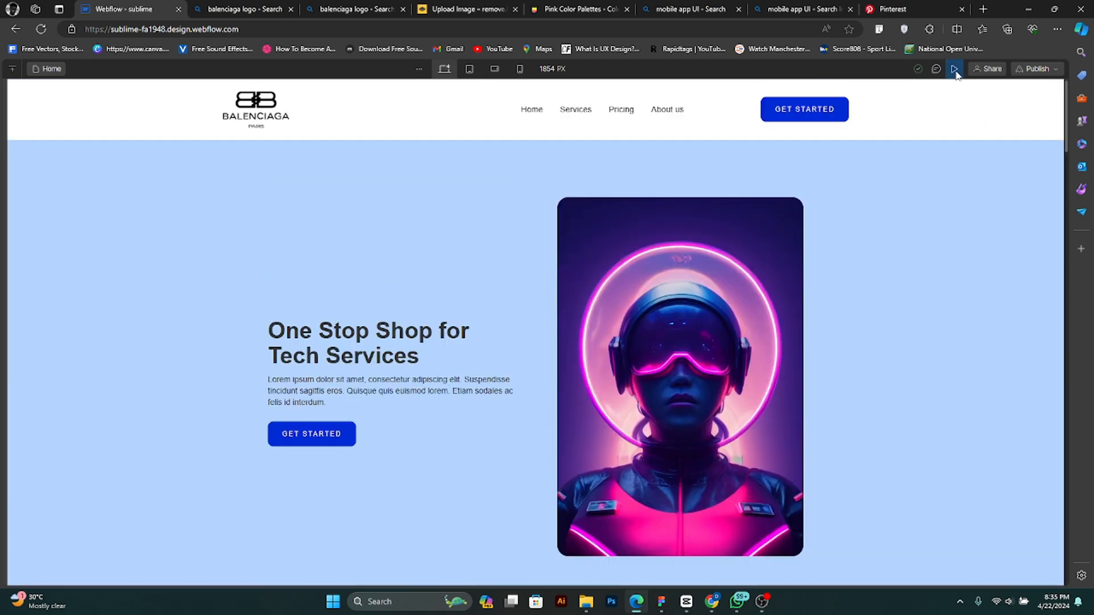
pyautogui.click(954, 69)
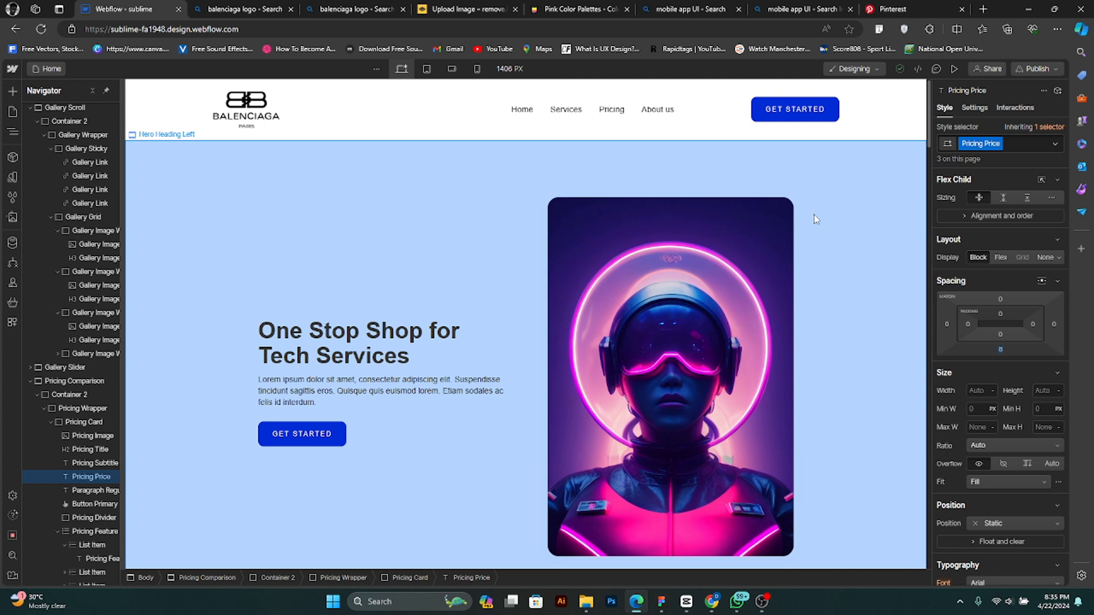
# - Publish the site to the staging domain sublime-fa1948.webflow.io
pyautogui.click(1057, 69)
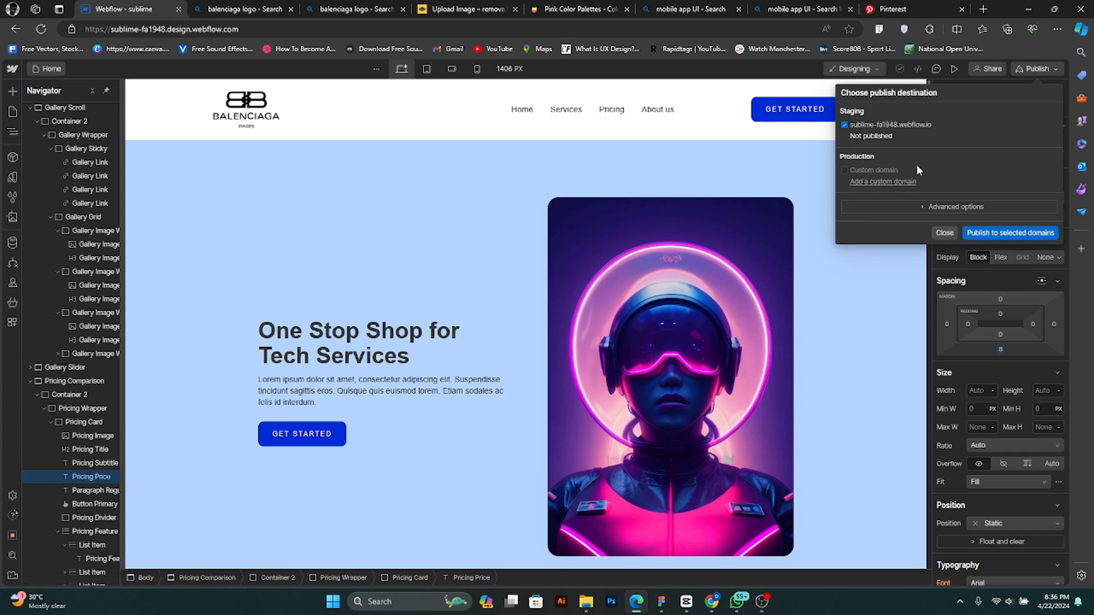
pyautogui.click(865, 126)
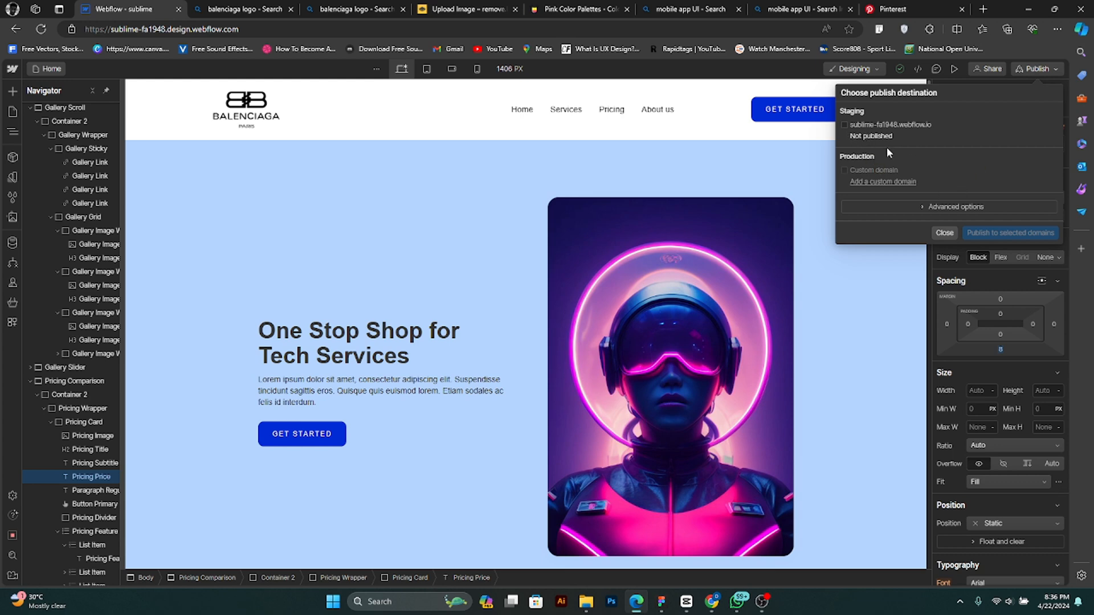
pyautogui.click(844, 126)
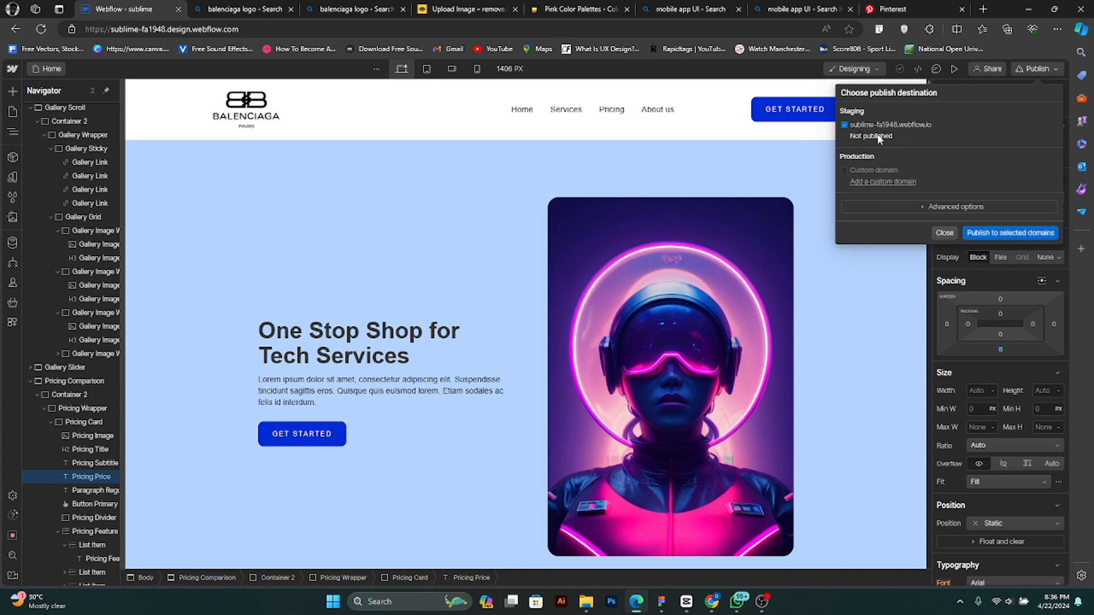
pyautogui.click(1001, 234)
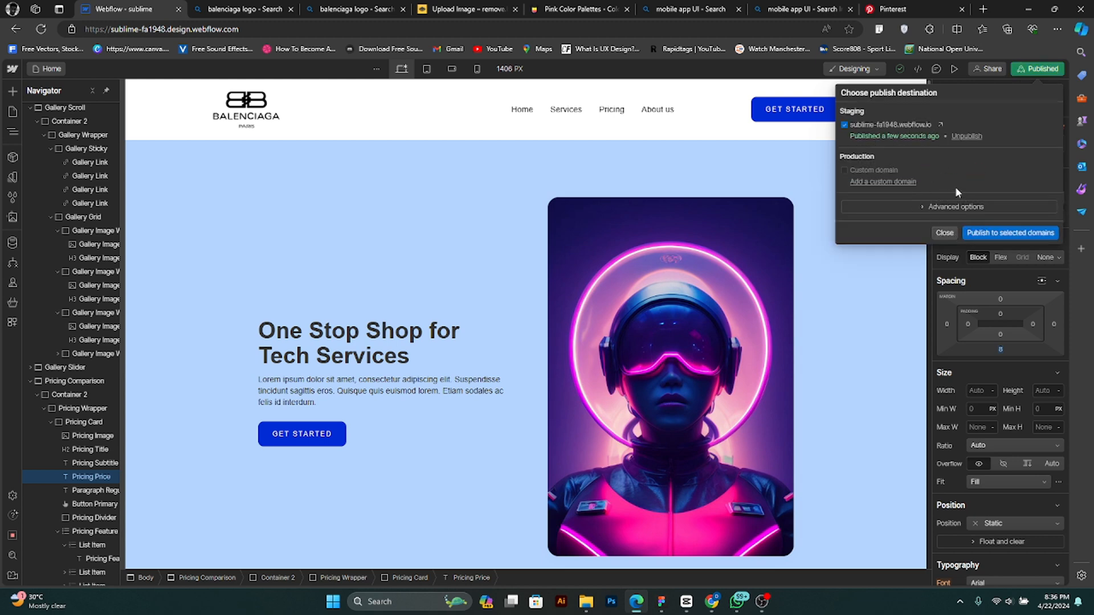
# - Open the published sublime site in the browser and examine its sections from the hero to the sign-up area
pyautogui.click(941, 126)
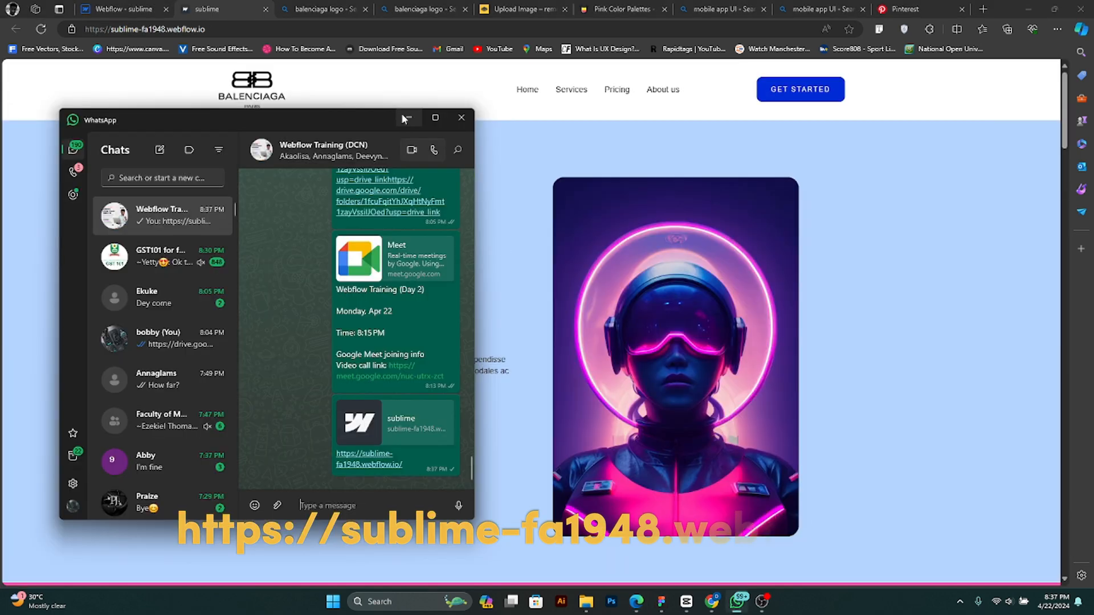
pyautogui.click(402, 116)
pyautogui.scroll(-2, 820, 481)
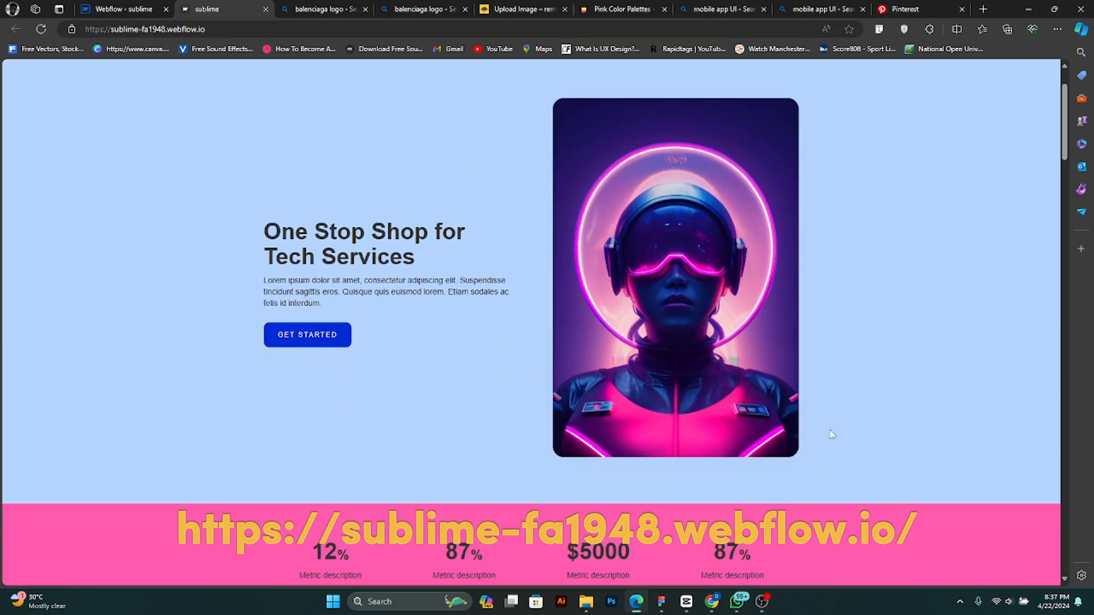
pyautogui.scroll(-20, 831, 434)
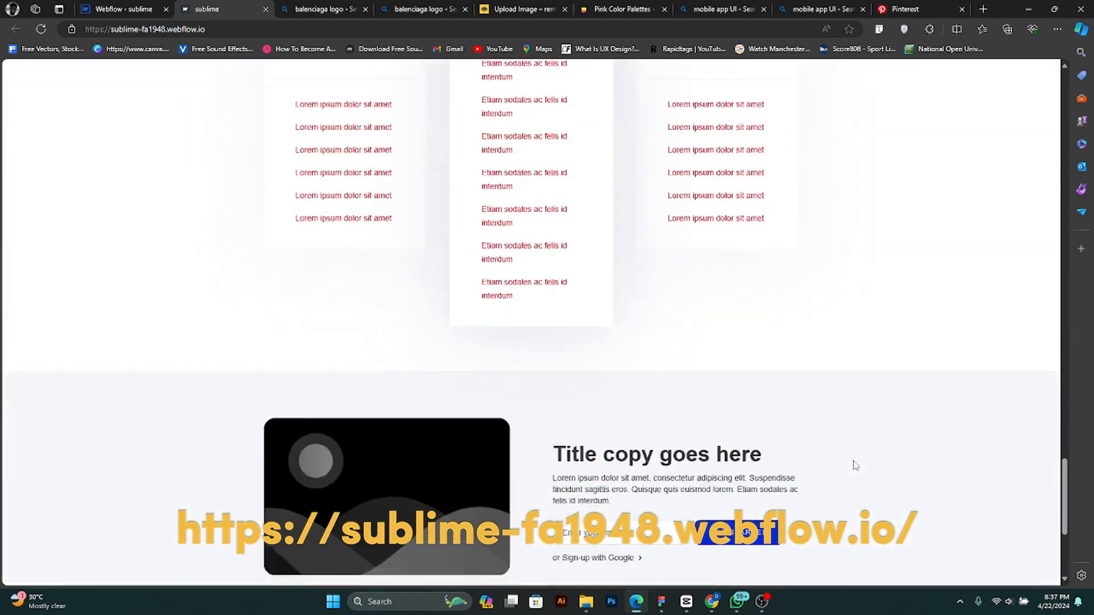
pyautogui.scroll(-3, 853, 464)
pyautogui.scroll(20, 857, 450)
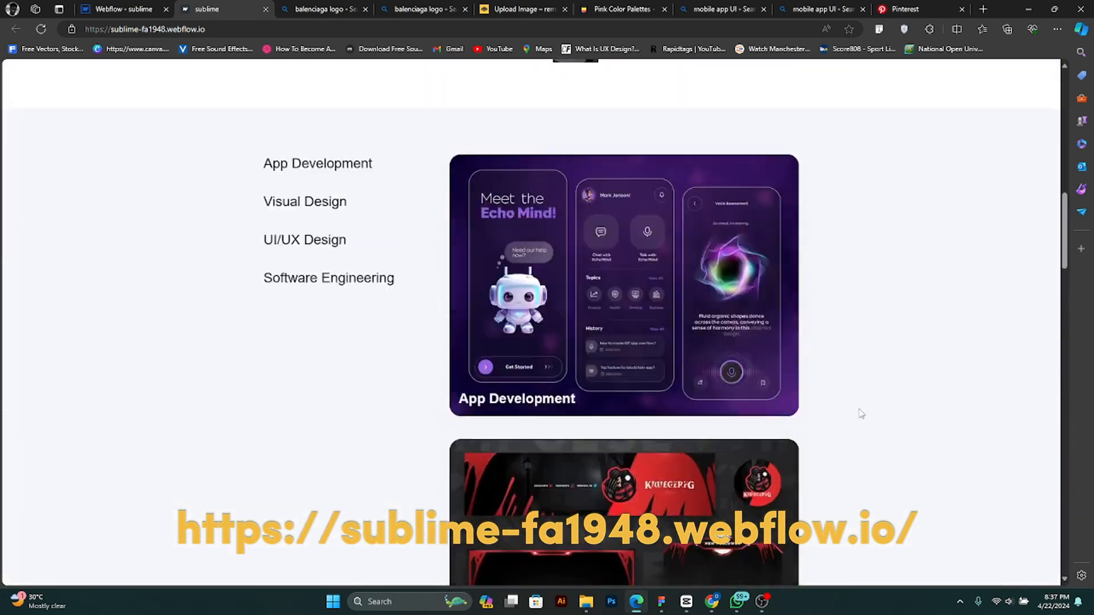
pyautogui.scroll(10, 866, 404)
# - Shrink the browser window to phone width and place it near the middle of the desktop
pyautogui.click(1054, 10)
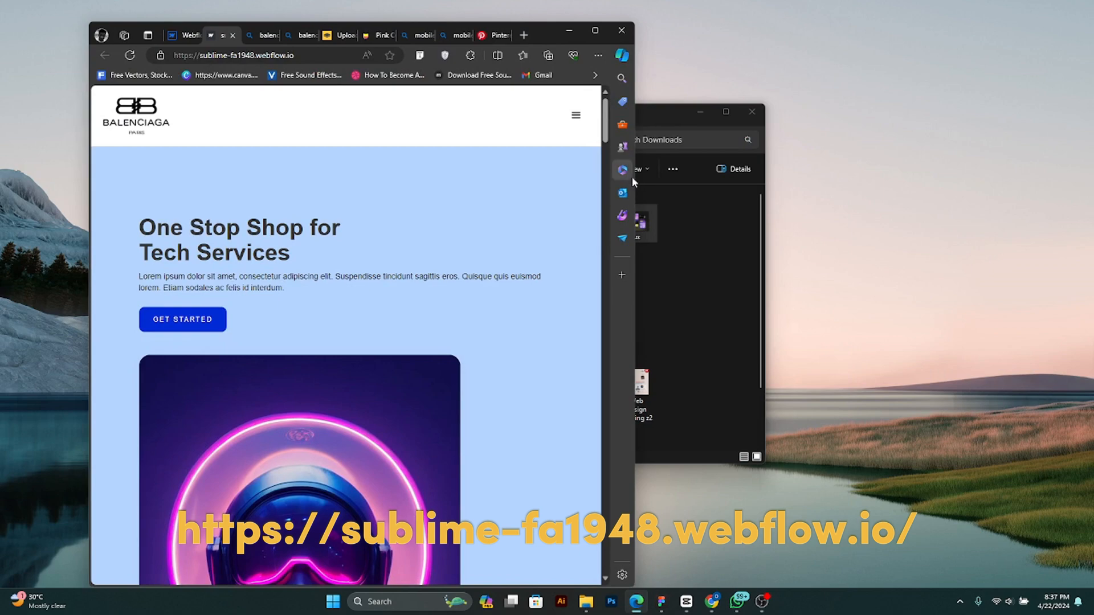
pyautogui.moveTo(635, 182); pyautogui.dragTo(373, 183)
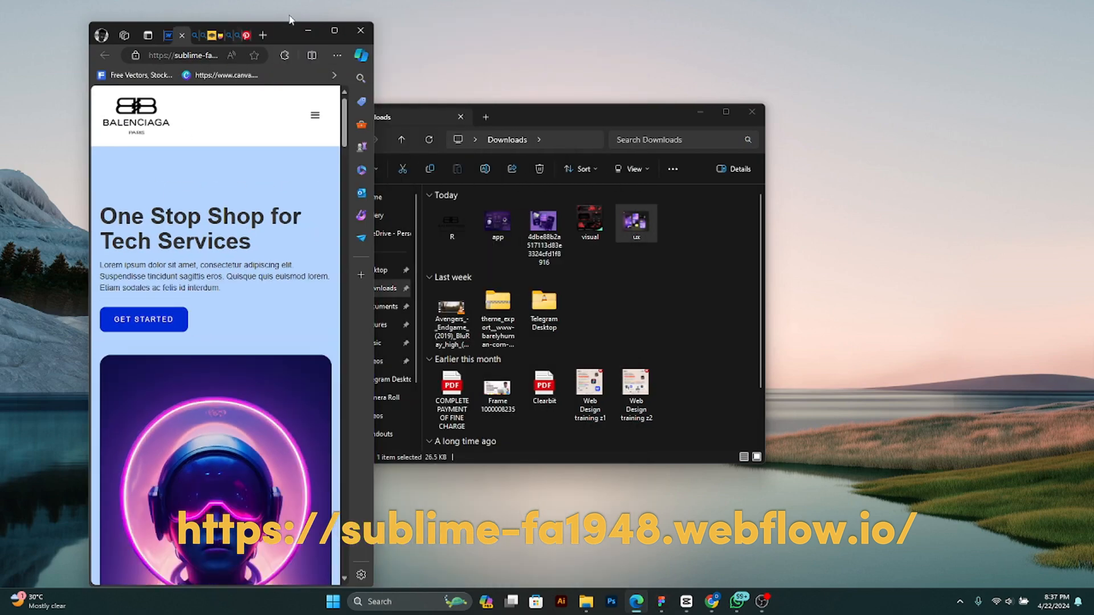
pyautogui.moveTo(274, 33); pyautogui.dragTo(566, 38)
# - Test the collapsed navigation menu on the narrow published page and examine the features, gallery and pricing sections at phone width
pyautogui.click(606, 122)
pyautogui.click(606, 122)
pyautogui.click(606, 123)
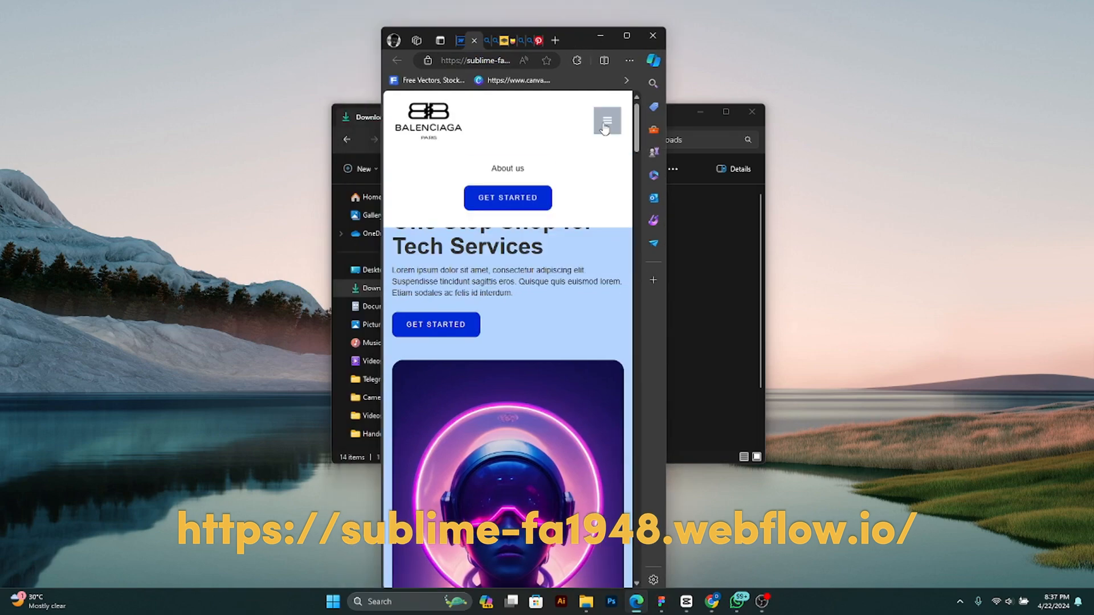
pyautogui.click(604, 126)
pyautogui.scroll(-15, 551, 361)
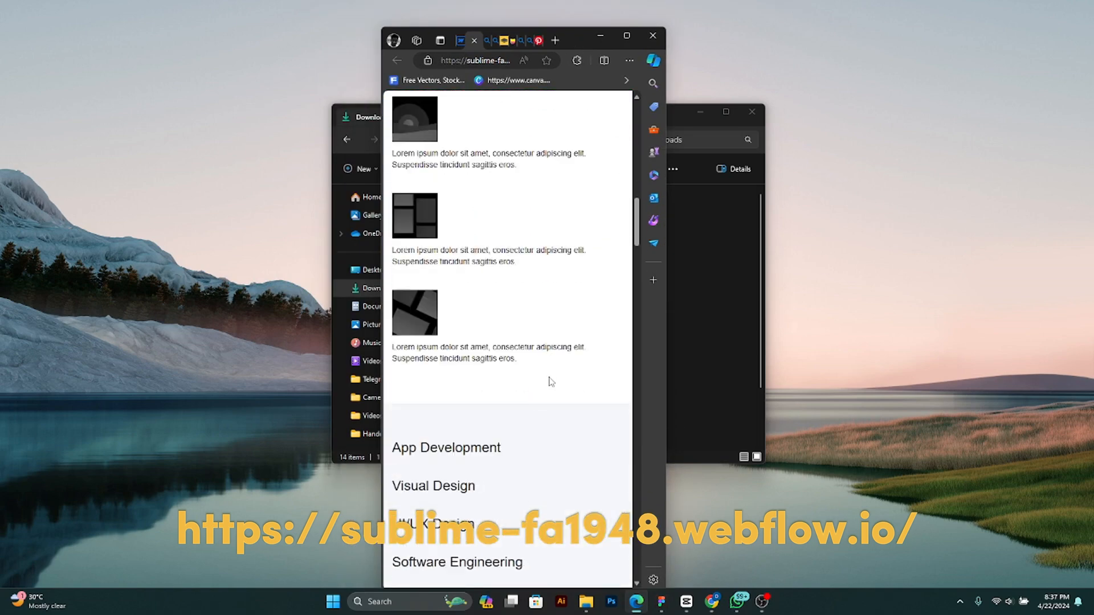
pyautogui.scroll(-20, 550, 390)
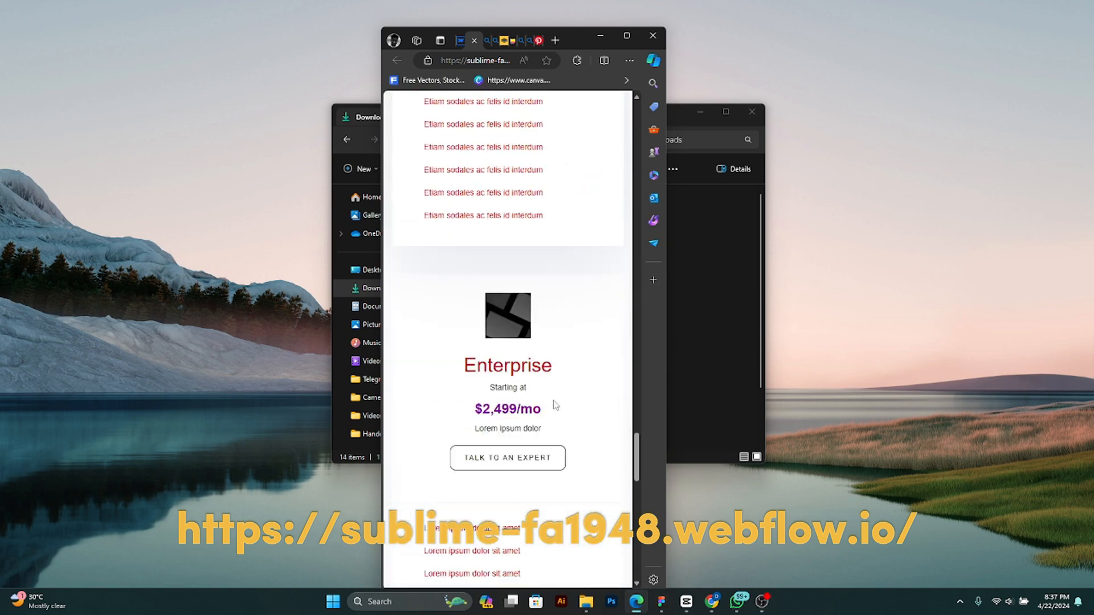
pyautogui.scroll(-4, 557, 411)
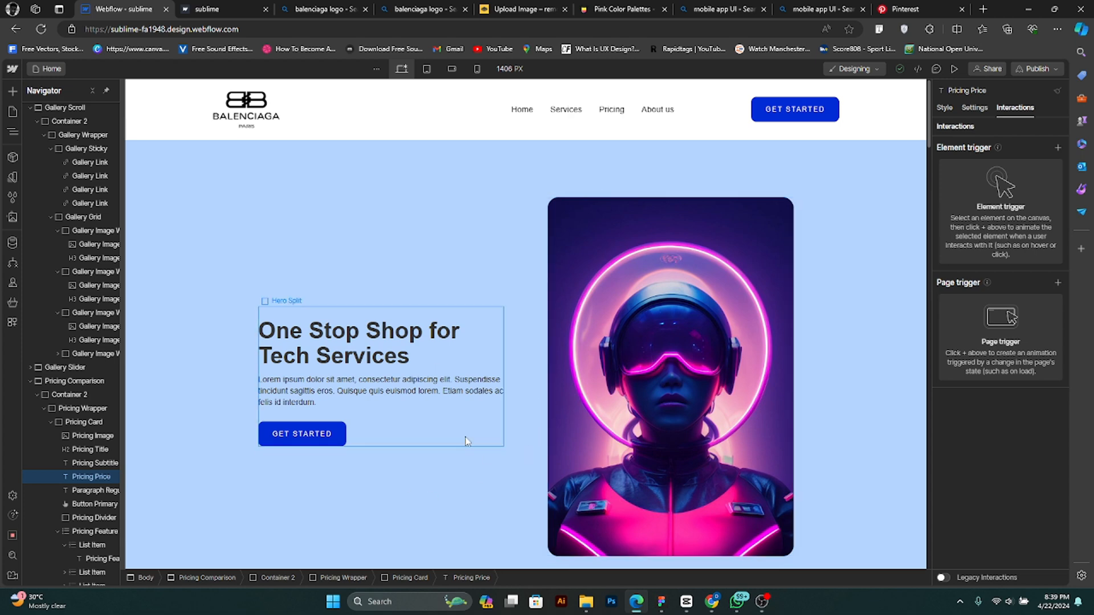
# - Search the web for "websites built with webflow" in a new browser tab
pyautogui.click(981, 10)
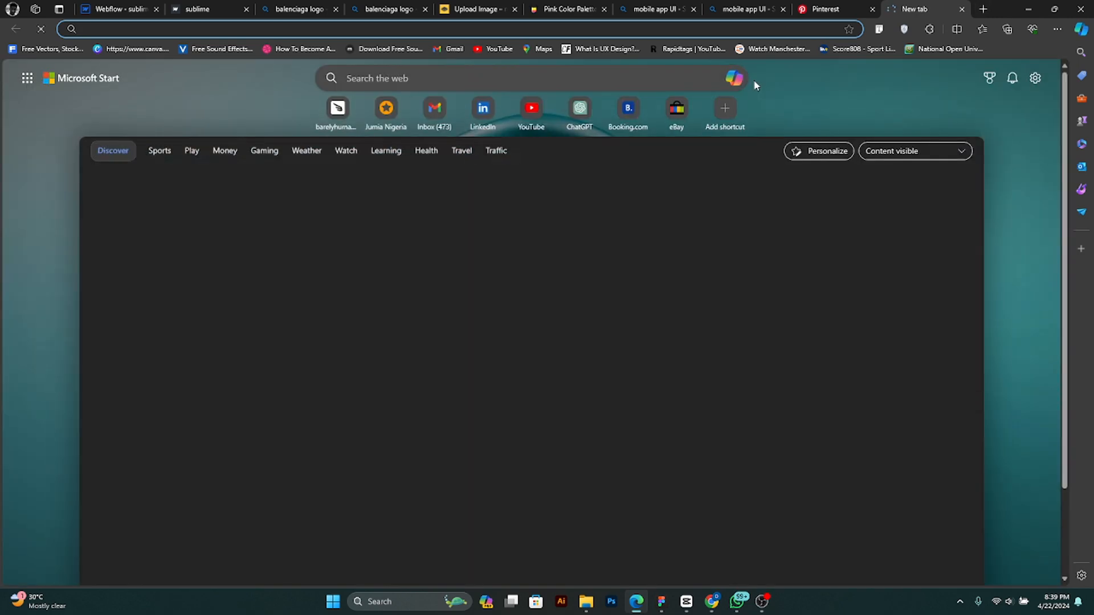
pyautogui.write('b')
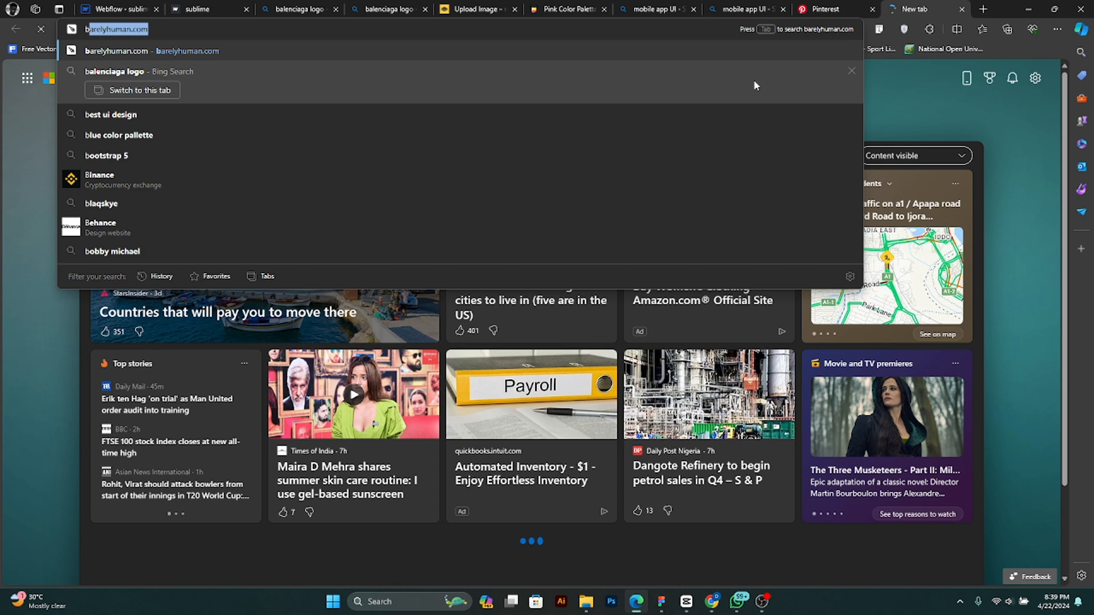
pyautogui.press('BackSpace')
pyautogui.press('BackSpace')
pyautogui.write('websi')
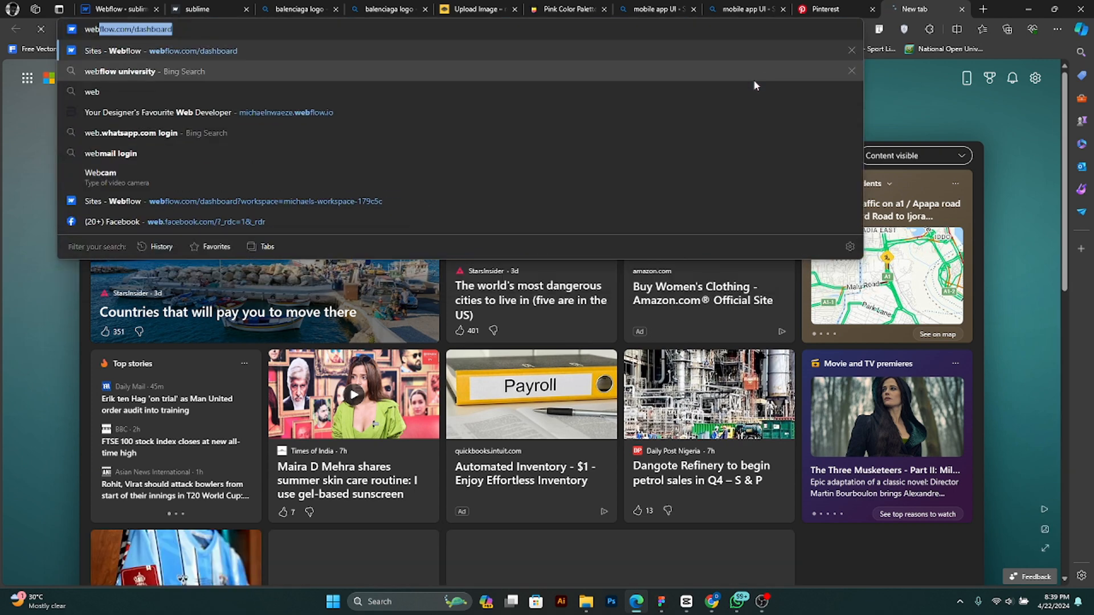
pyautogui.write('tes')
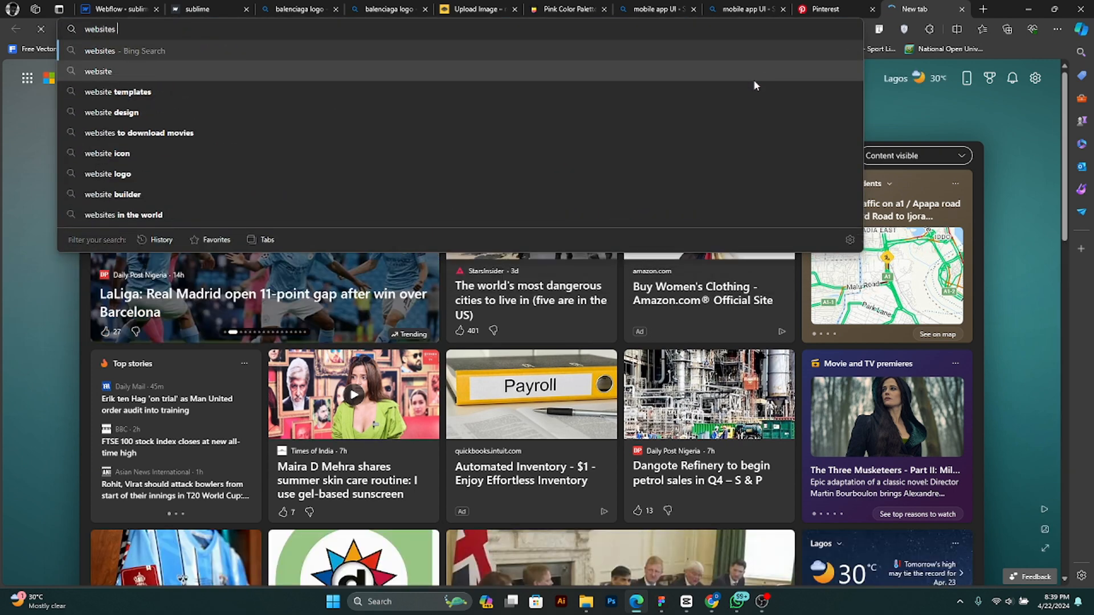
pyautogui.write(' bu')
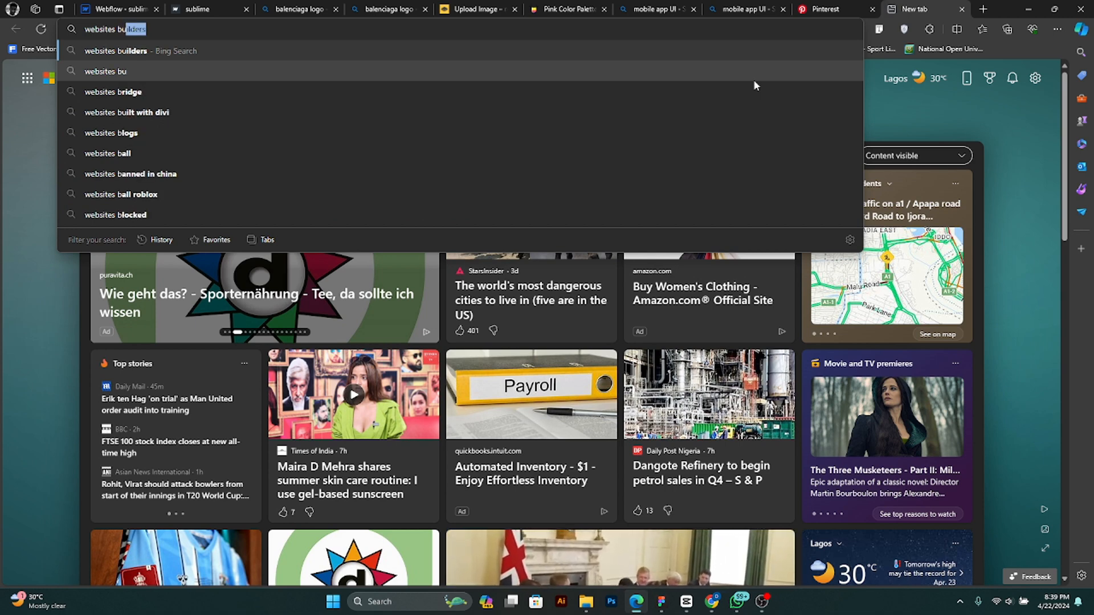
pyautogui.write('ilt with ')
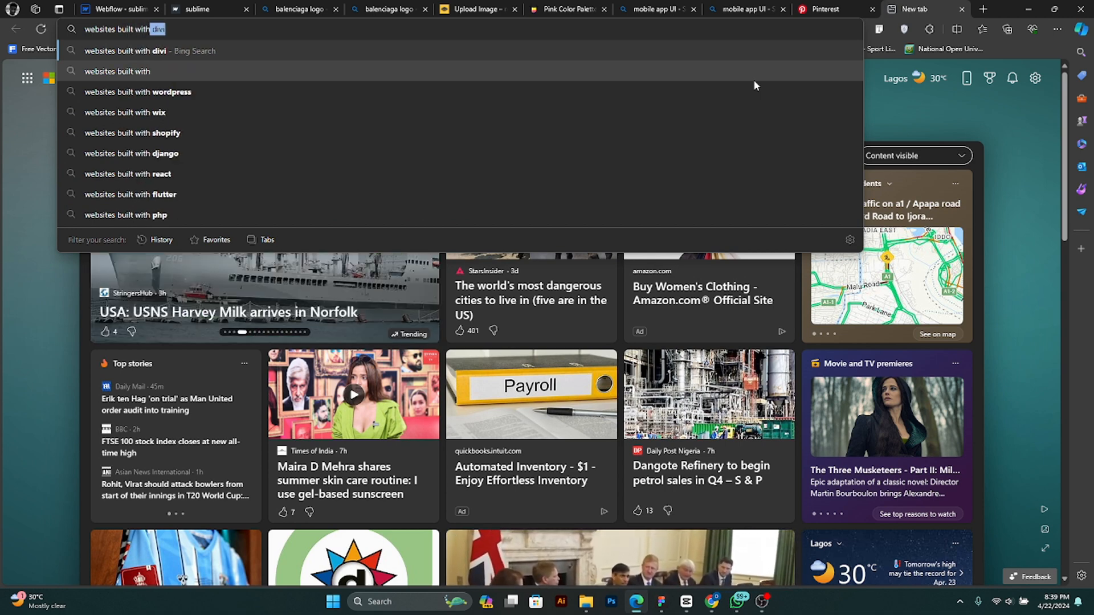
pyautogui.write('webflow')
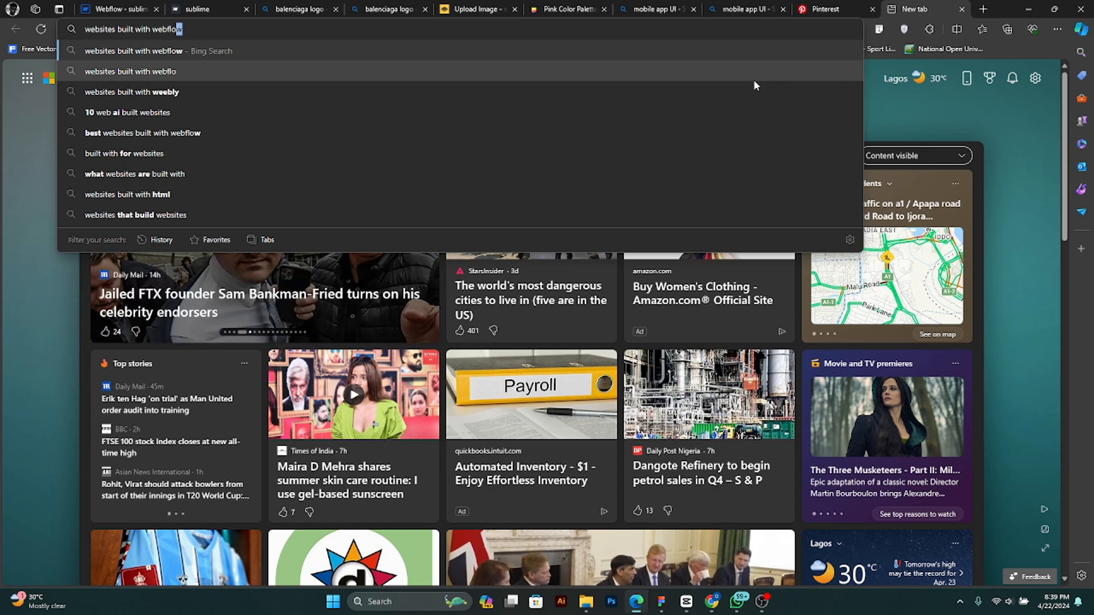
pyautogui.press('Return')
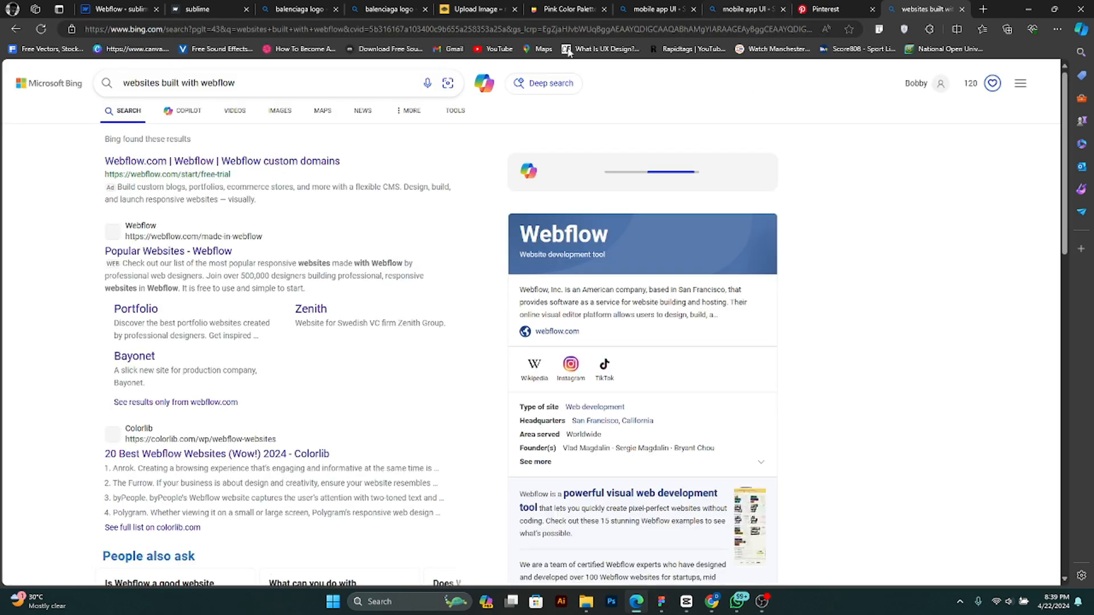
# - Open the Popular Websites - Webflow search result in a separate tab and browse the Made in Webflow showcase
pyautogui.rightClick(167, 255)
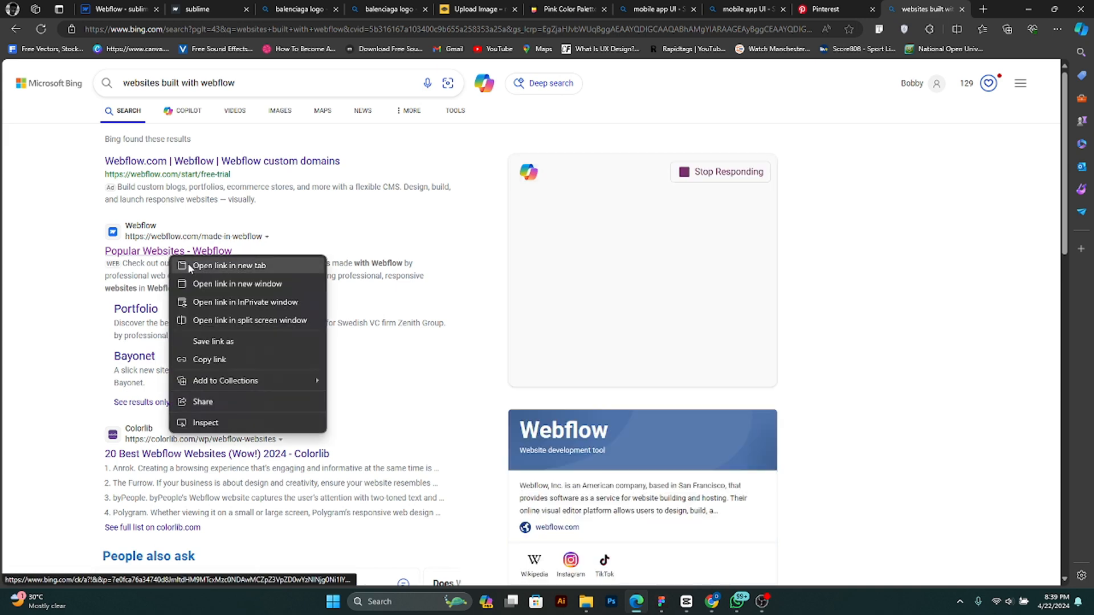
pyautogui.click(190, 268)
pyautogui.scroll(-3, 196, 267)
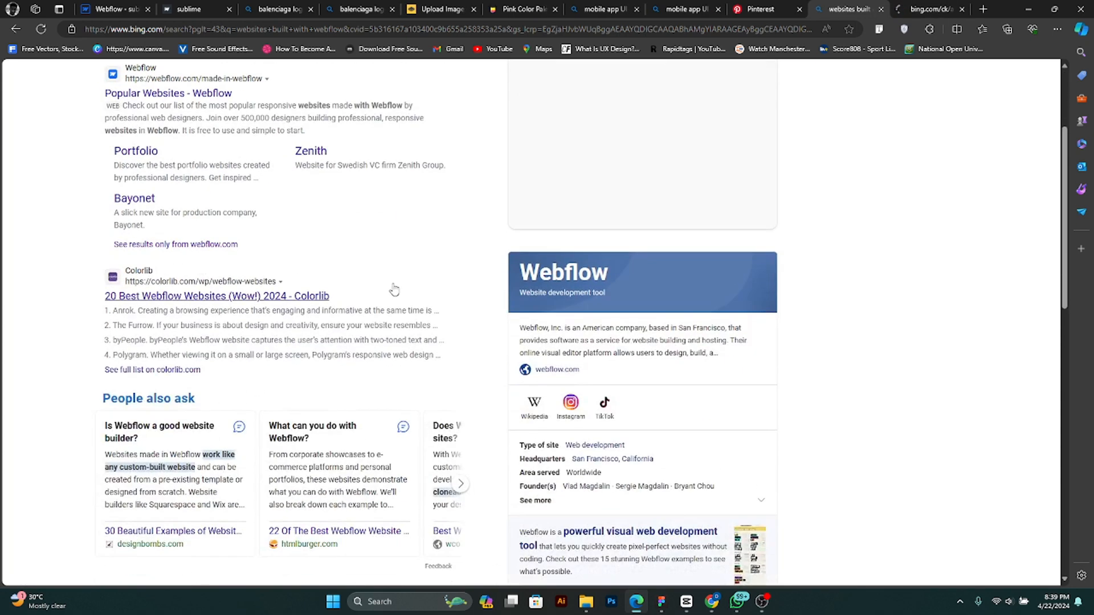
pyautogui.click(906, 8)
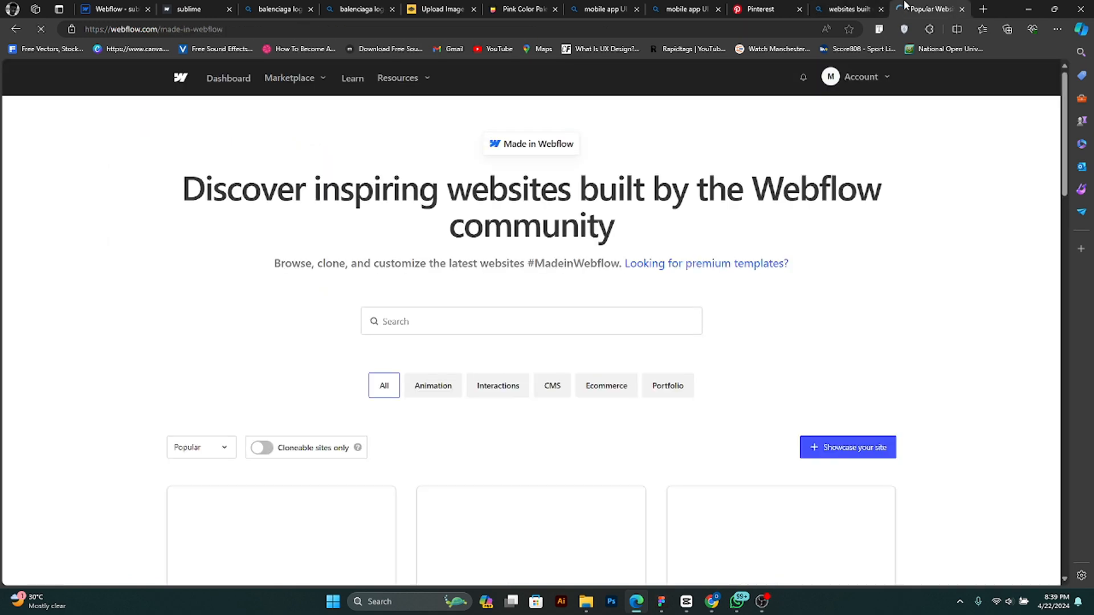
pyautogui.scroll(-4, 619, 335)
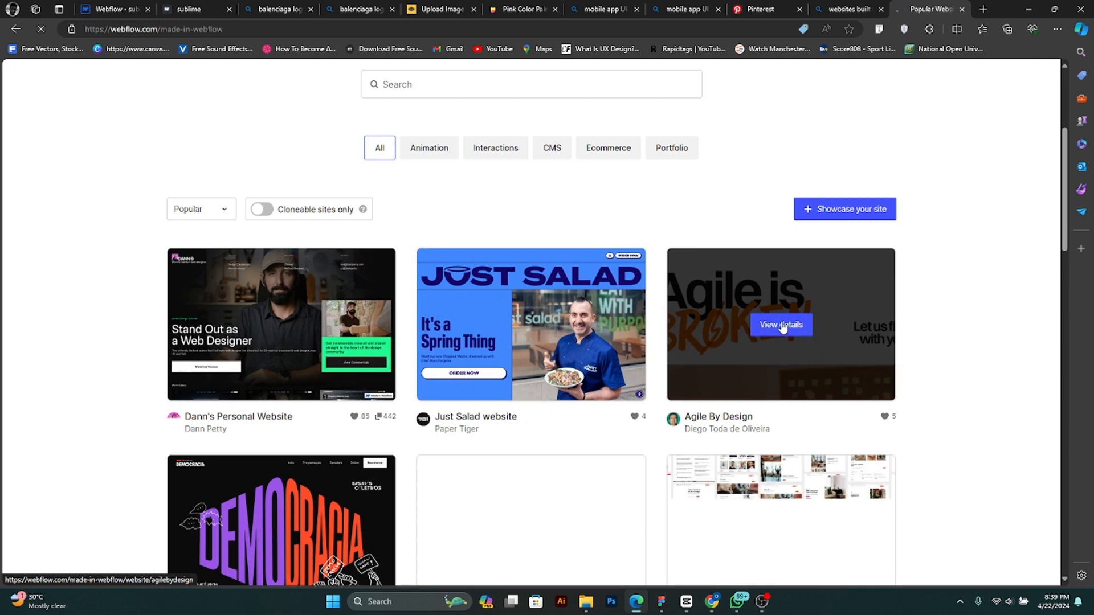
# - Open the details of the Agile By Design showcase site and review its preview and description
pyautogui.click(781, 325)
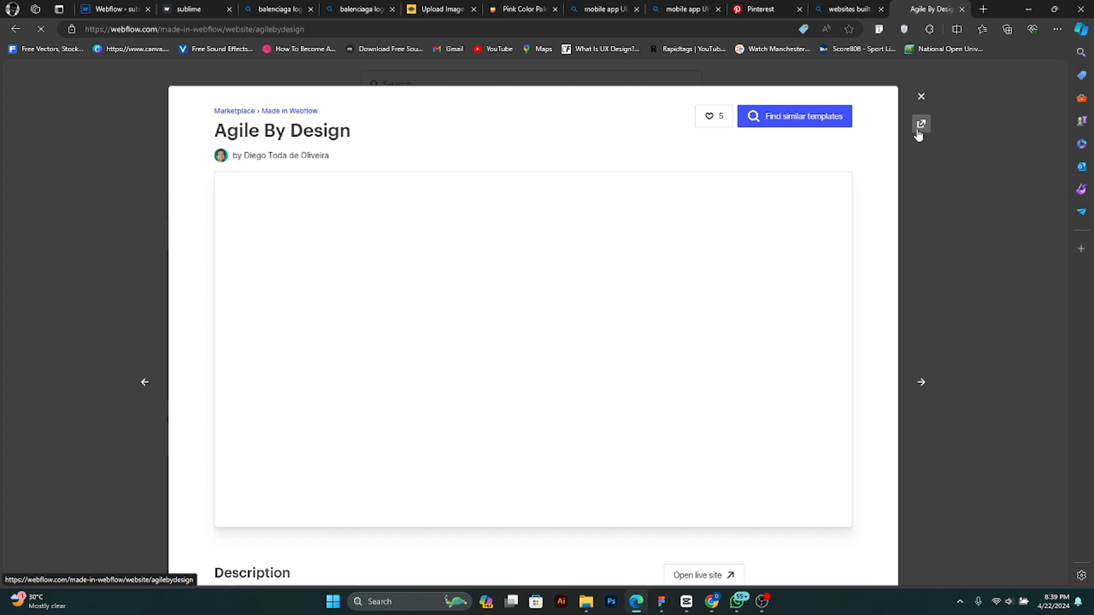
pyautogui.scroll(-4, 794, 215)
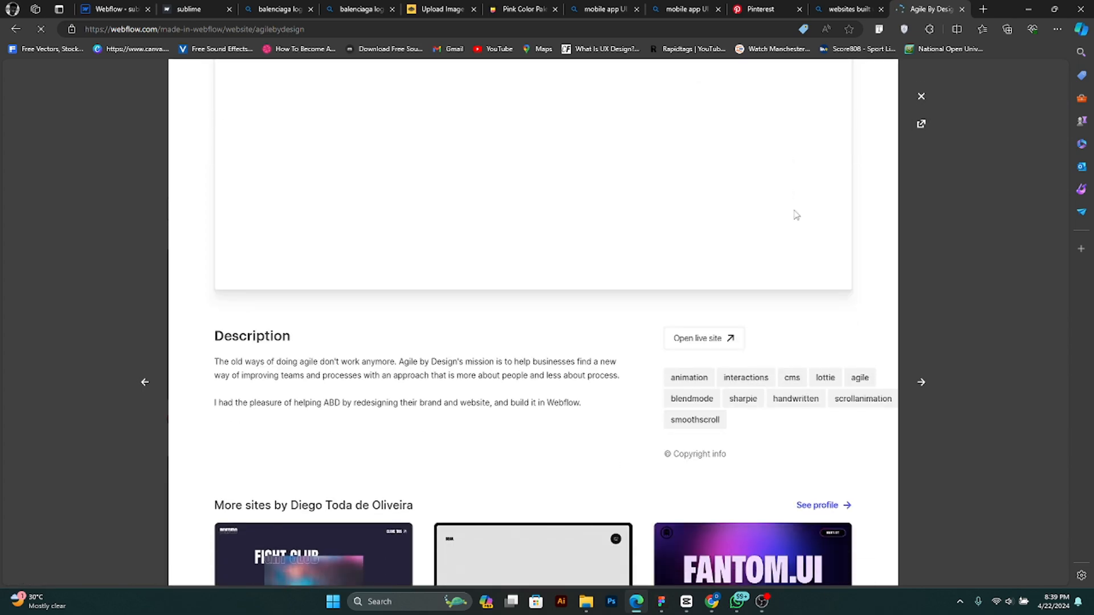
pyautogui.scroll(4, 792, 215)
pyautogui.scroll(-4, 712, 403)
# - Open the live Agile By Design site, accept its cookies and examine the home page's hero area
pyautogui.click(698, 345)
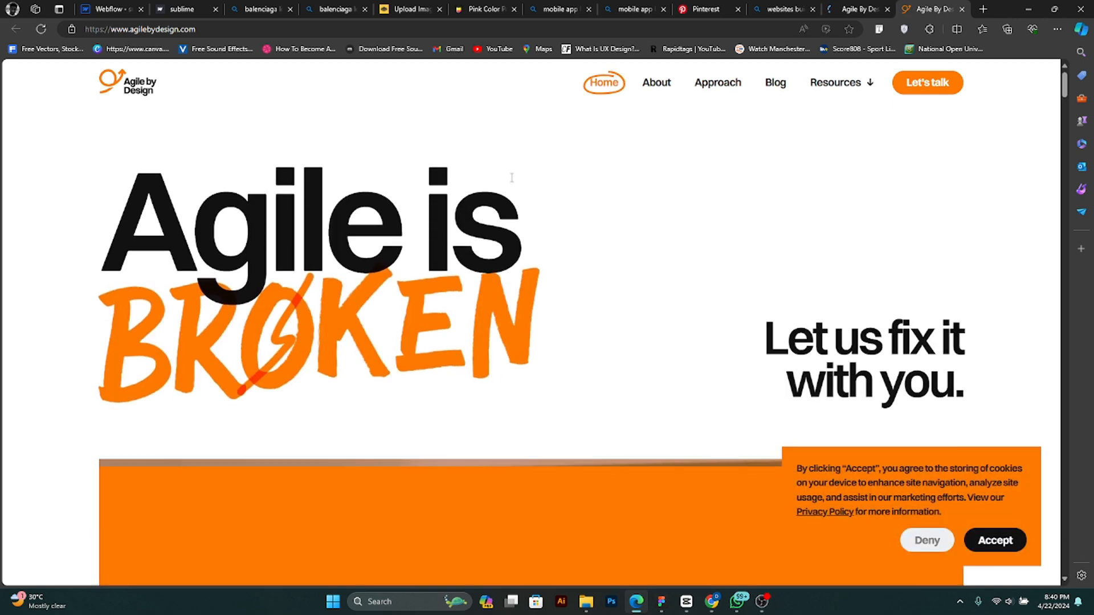
pyautogui.click(978, 544)
pyautogui.scroll(-5, 734, 419)
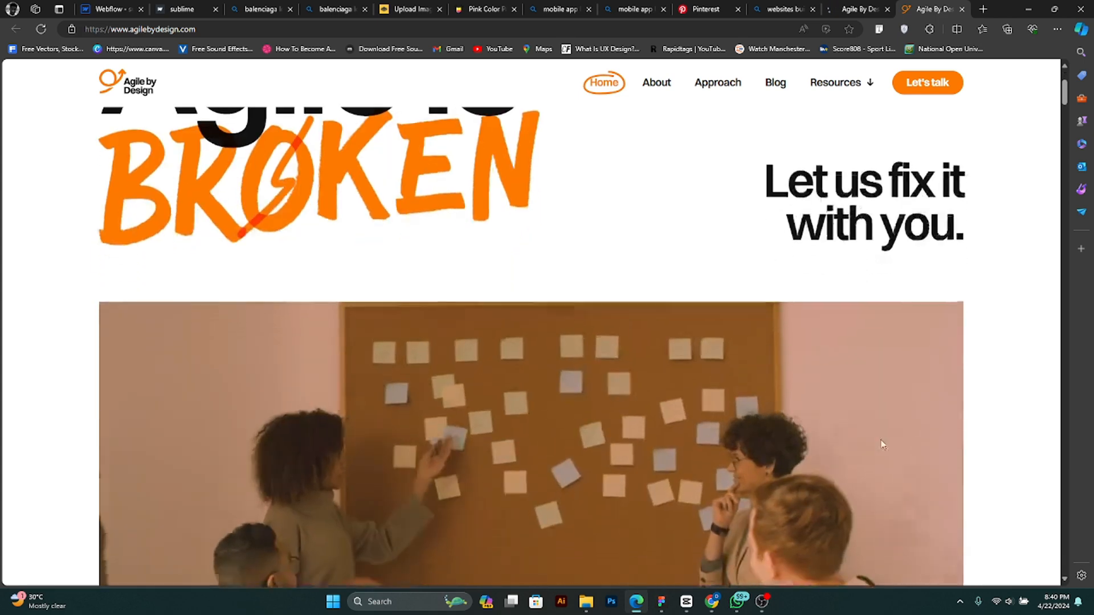
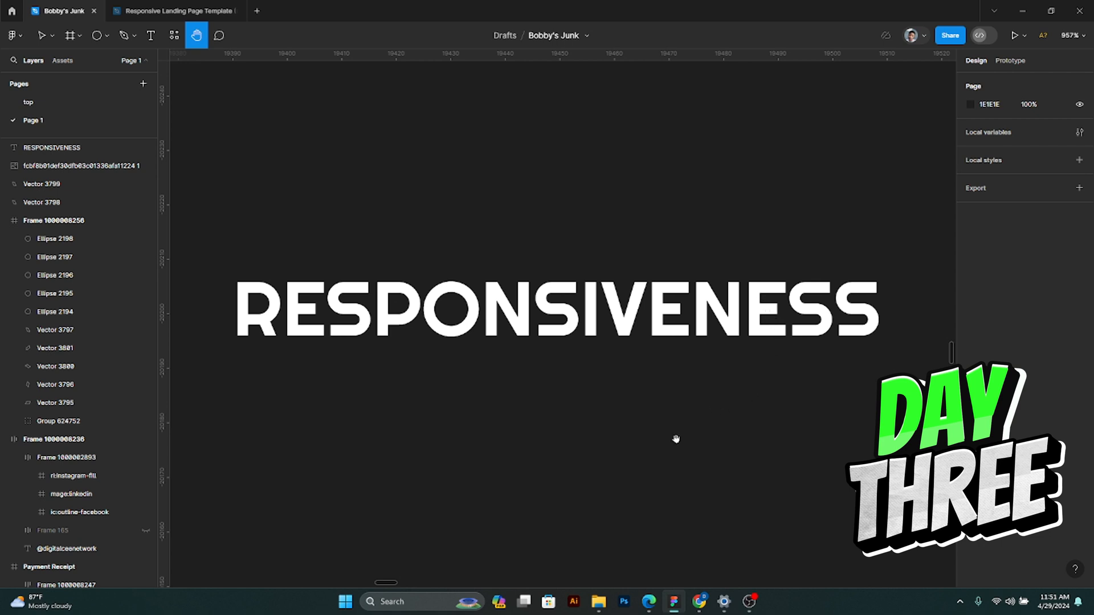
# - Switch from Figma to the Webflow Designer and display the home page at the desktop breakpoint
pyautogui.click(1024, 8)
pyautogui.click(766, 97)
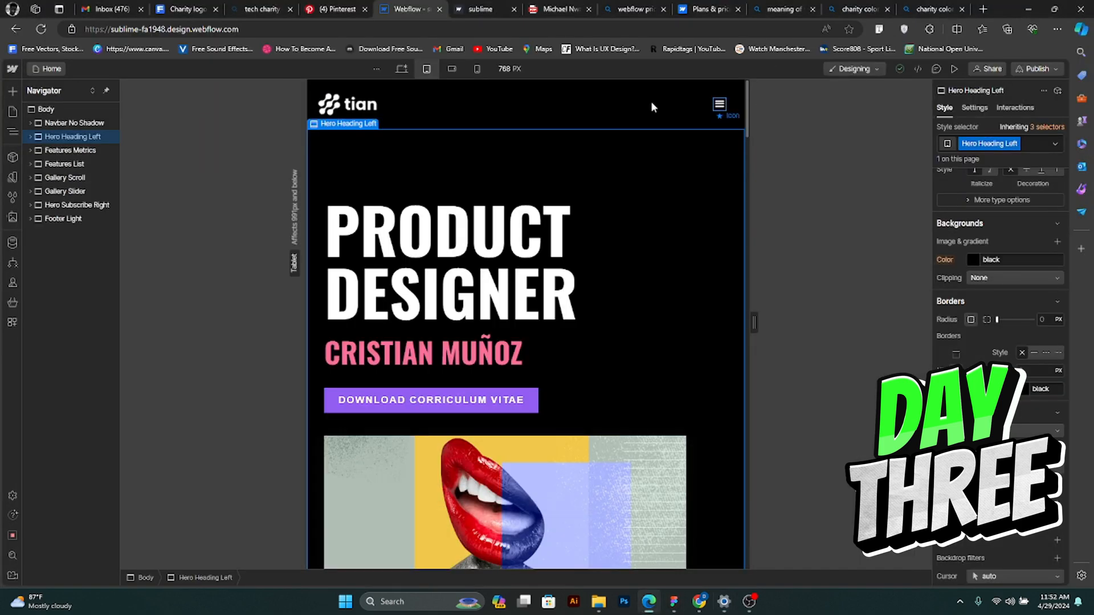
pyautogui.click(397, 68)
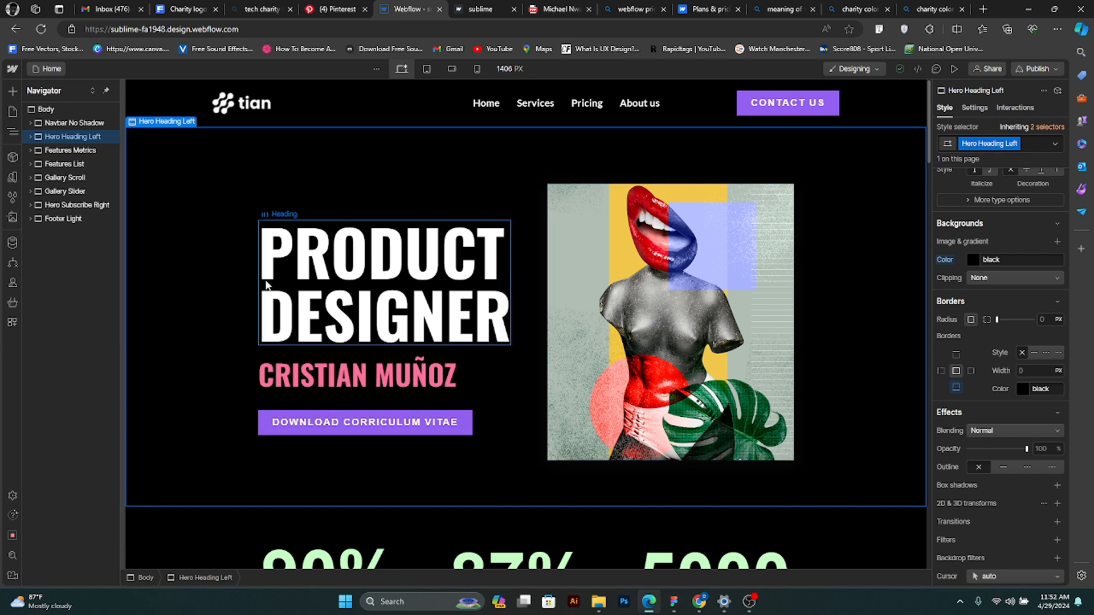
# - Examine the home page's desktop layout from the hero through the gallery and slideshow sections down to the footer
pyautogui.scroll(-15, 425, 188)
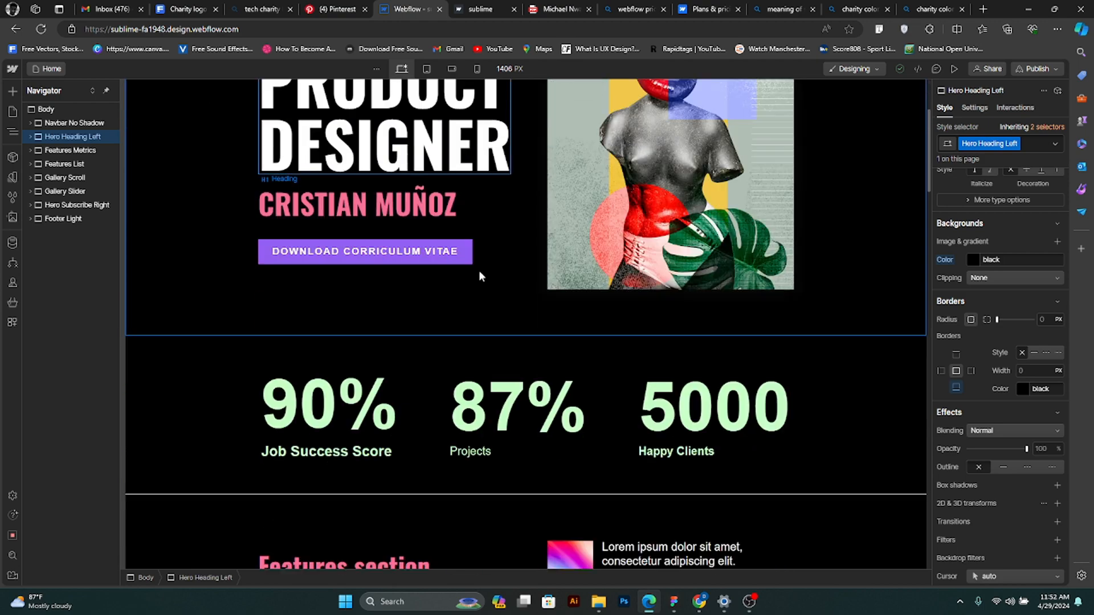
pyautogui.scroll(-20, 641, 341)
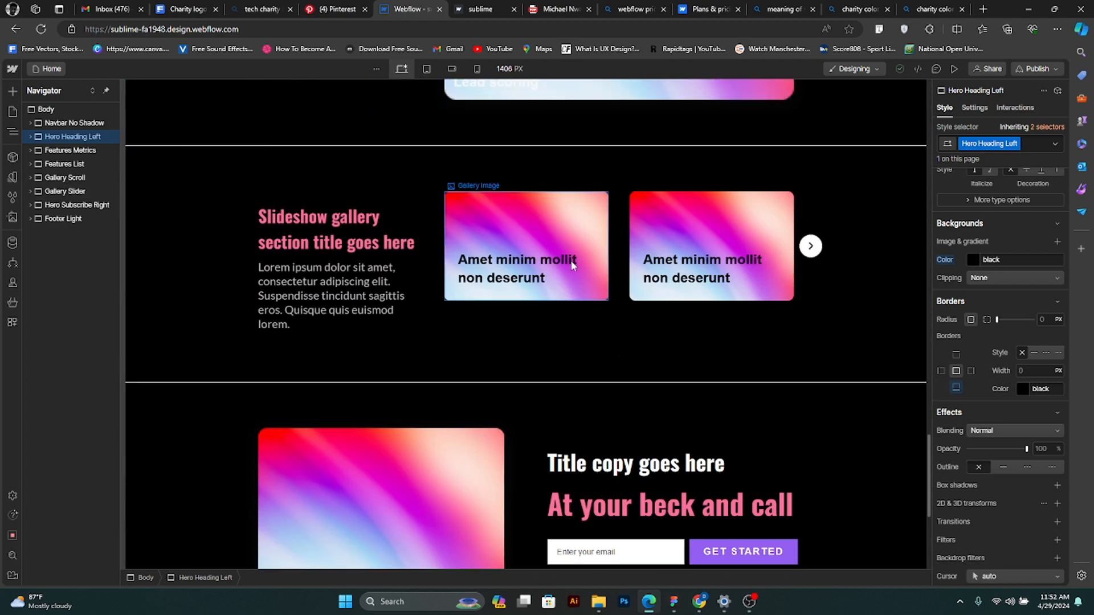
pyautogui.scroll(5, 575, 268)
pyautogui.click(590, 262)
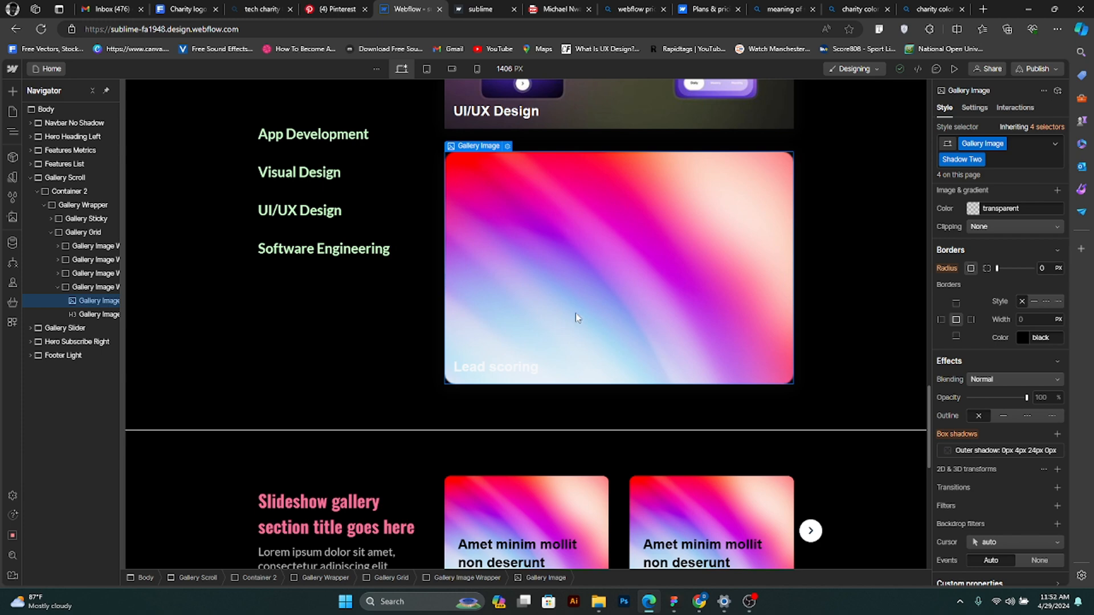
pyautogui.scroll(-1, 578, 316)
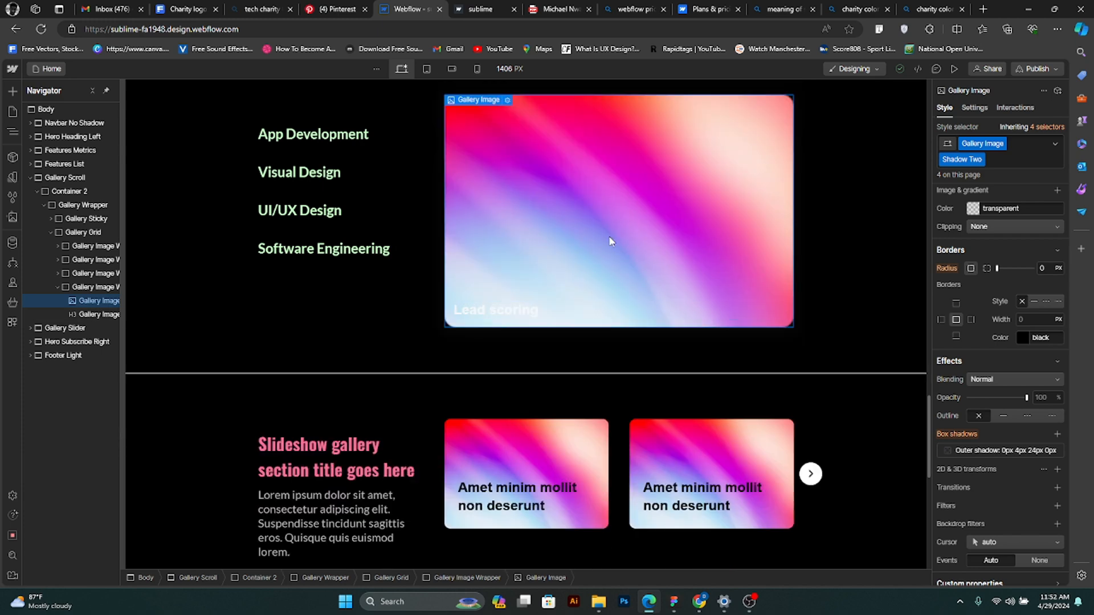
pyautogui.scroll(-6, 608, 236)
pyautogui.scroll(-3, 607, 237)
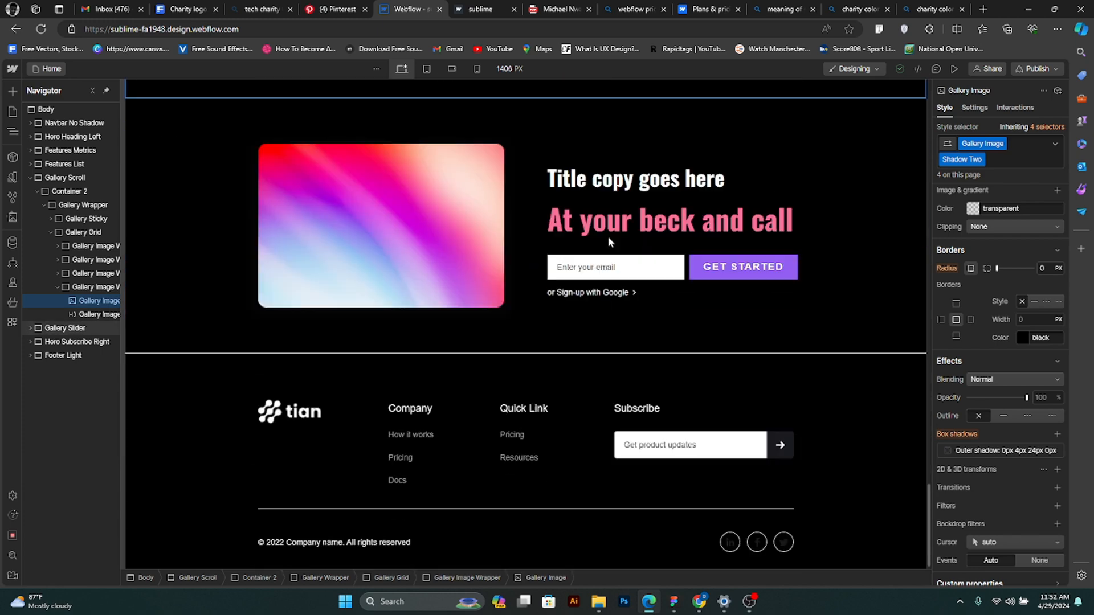
pyautogui.scroll(5, 520, 350)
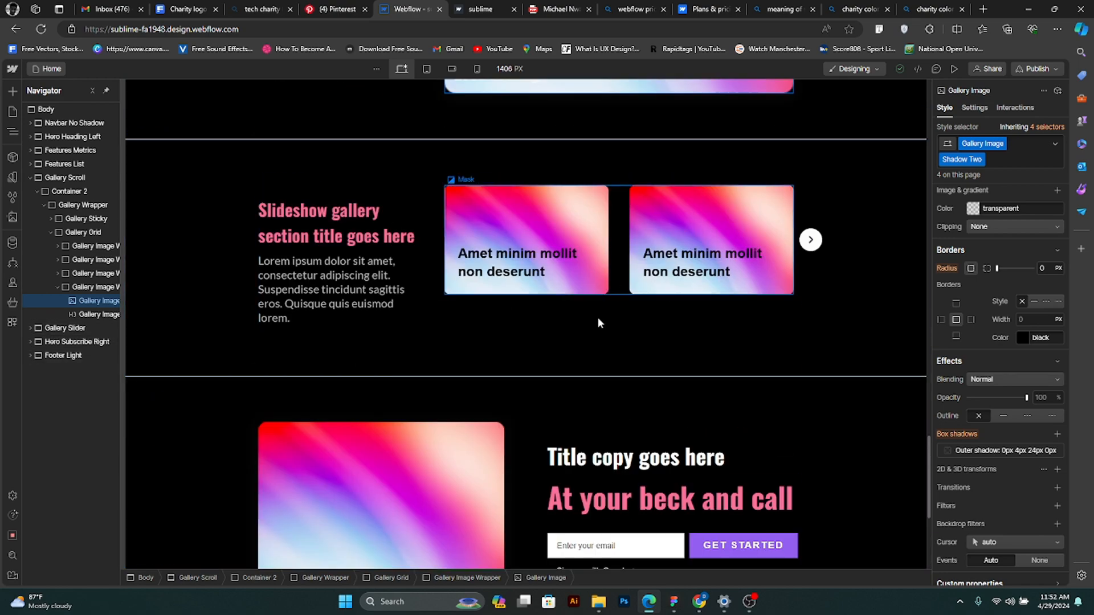
pyautogui.scroll(5, 566, 354)
pyautogui.scroll(10, 583, 335)
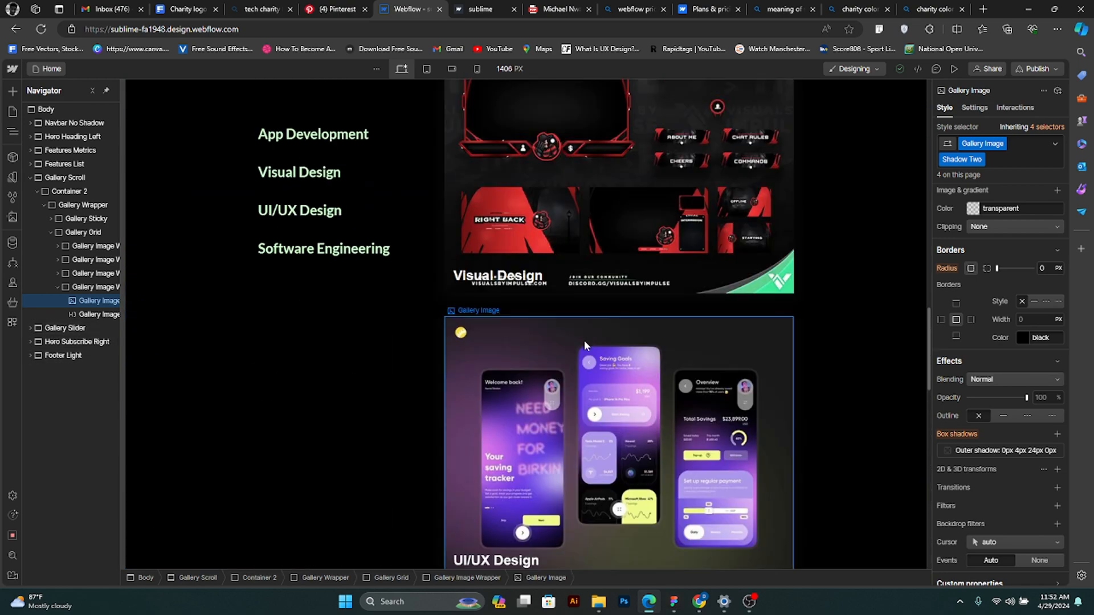
pyautogui.scroll(7, 456, 335)
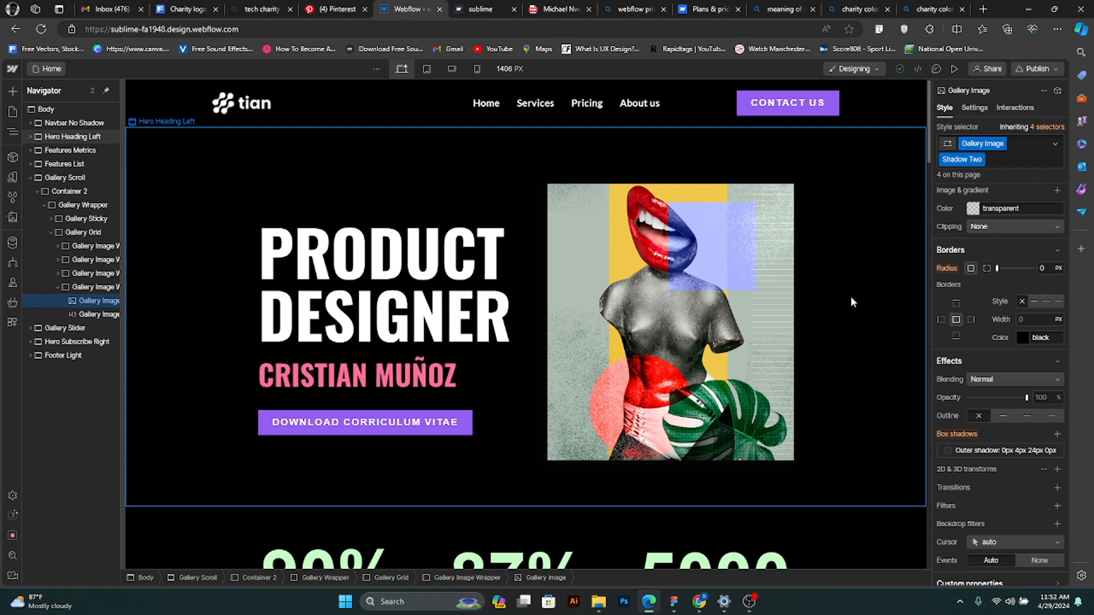
pyautogui.scroll(-12, 849, 299)
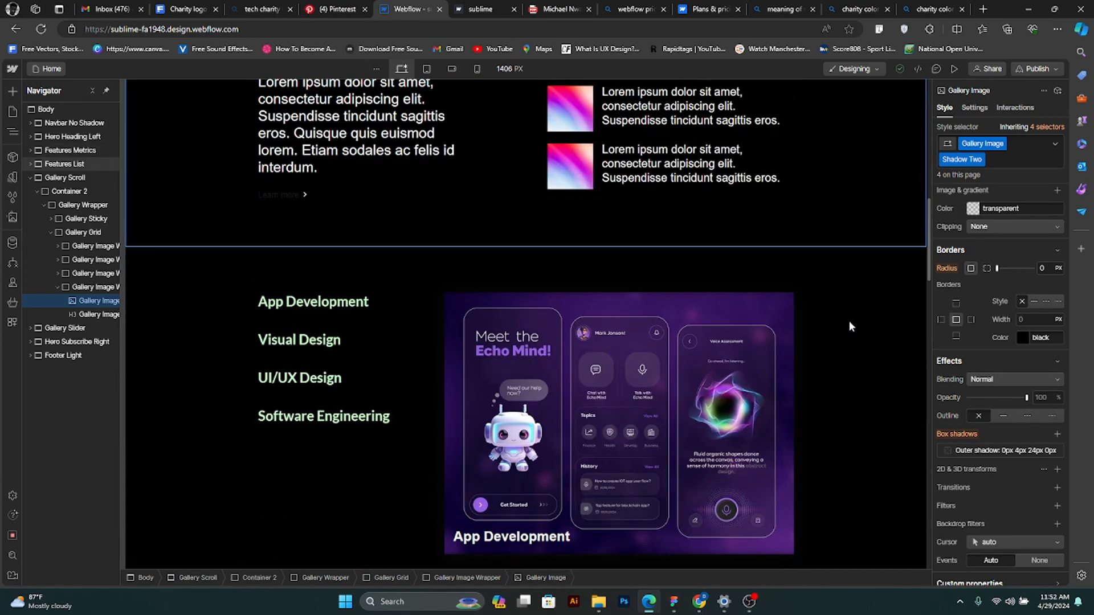
pyautogui.scroll(-15, 849, 320)
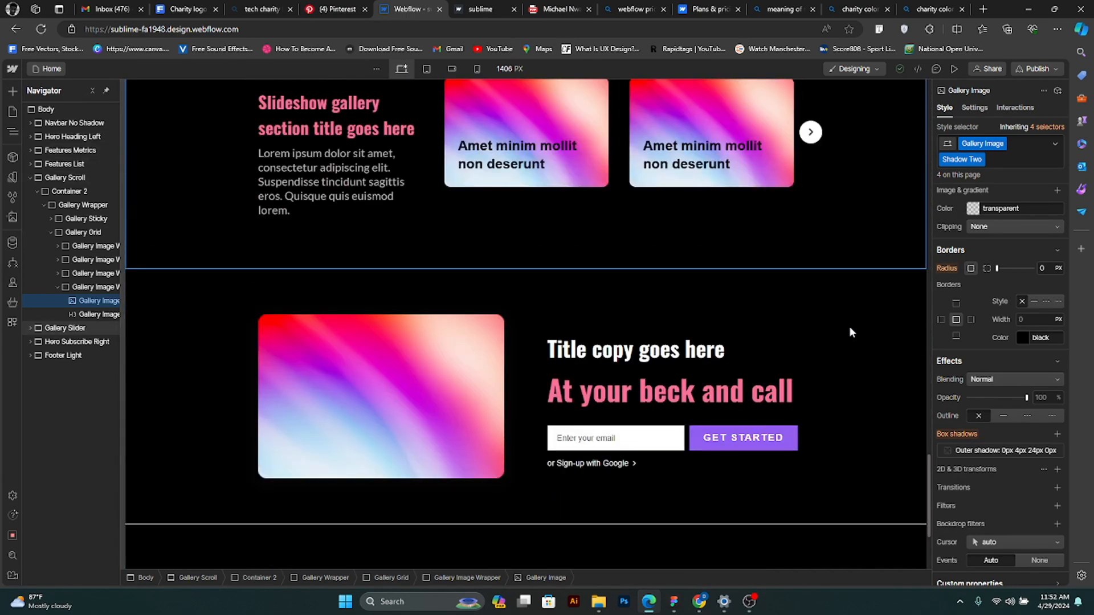
pyautogui.scroll(-4, 846, 330)
pyautogui.scroll(12, 846, 330)
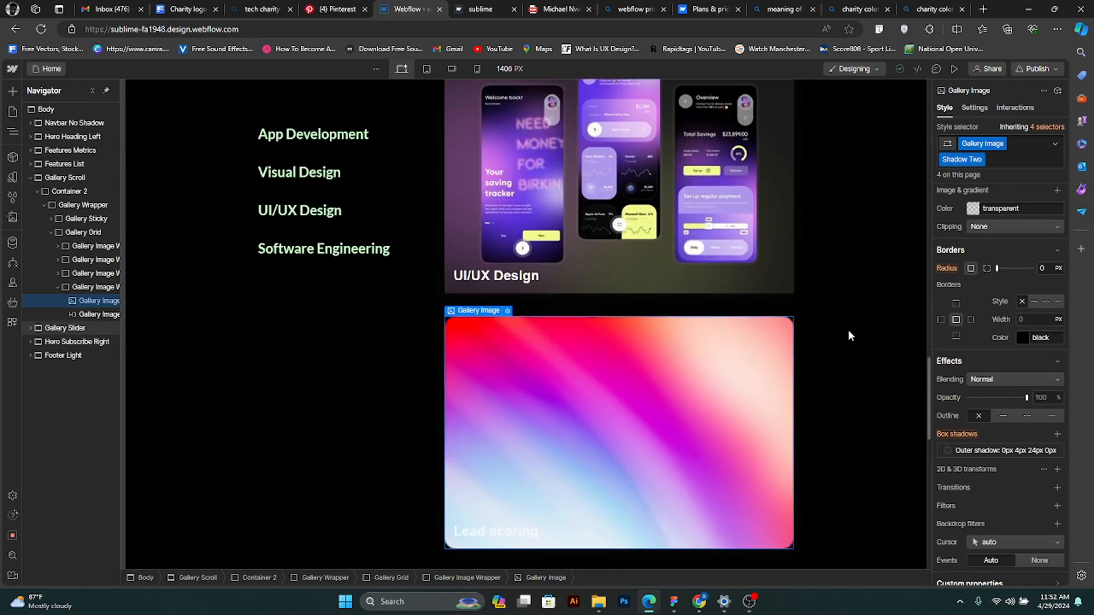
pyautogui.scroll(10, 849, 336)
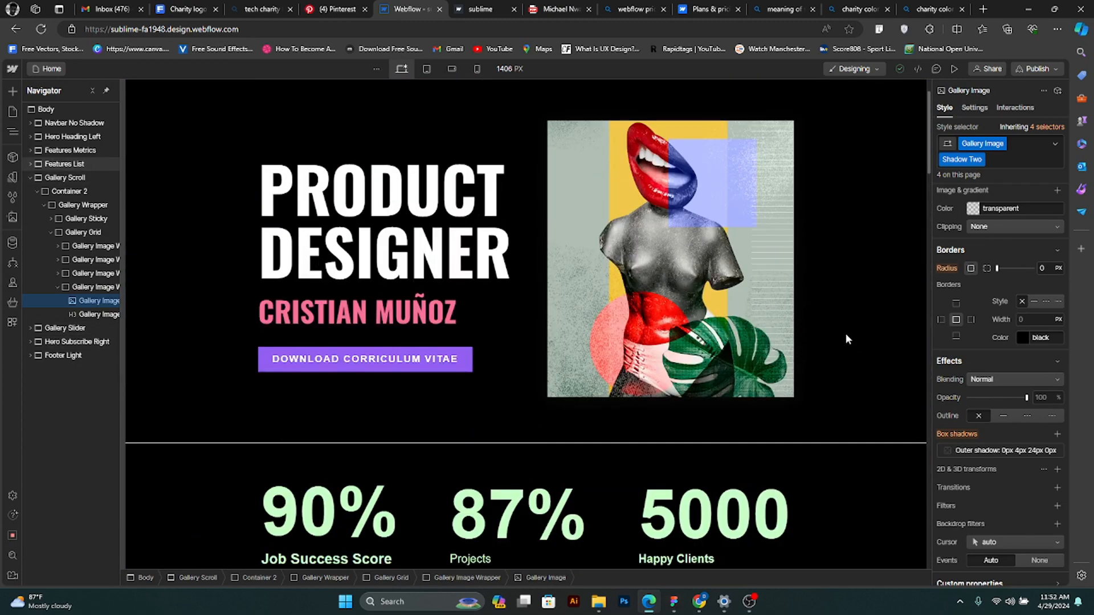
pyautogui.scroll(1, 846, 338)
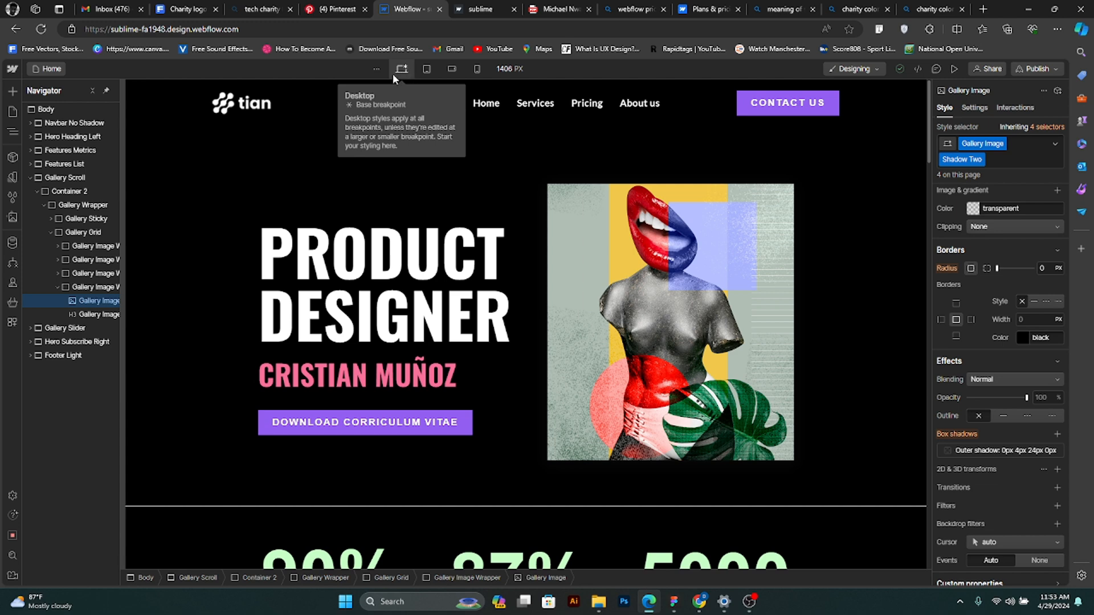
# - Compare the home page's hero layout at the tablet, mobile portrait, mobile landscape and desktop breakpoints
pyautogui.click(424, 69)
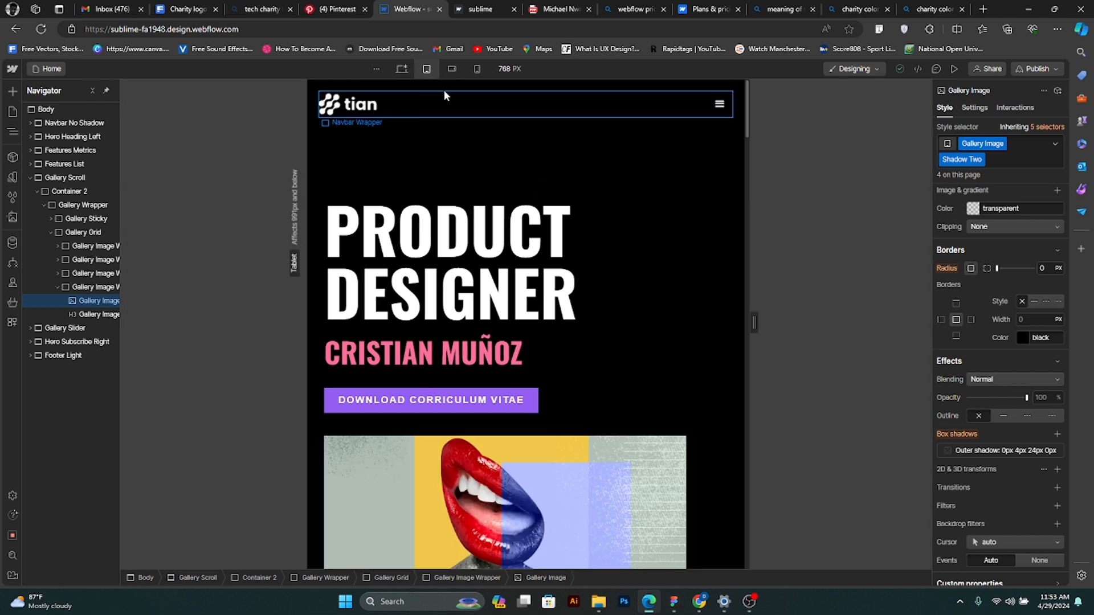
pyautogui.click(475, 71)
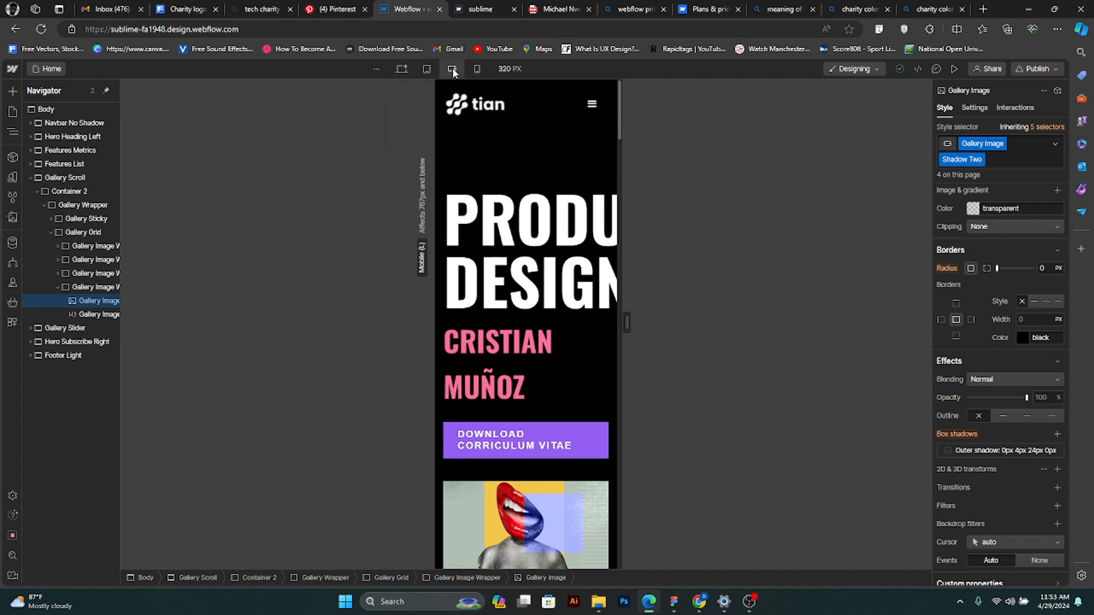
pyautogui.click(451, 68)
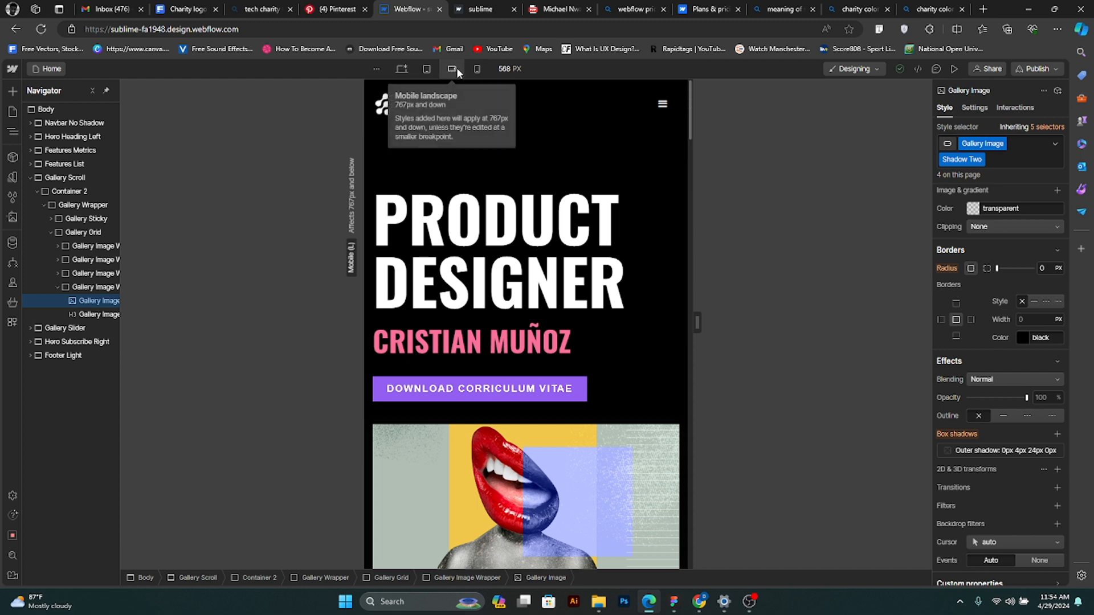
pyautogui.click(426, 69)
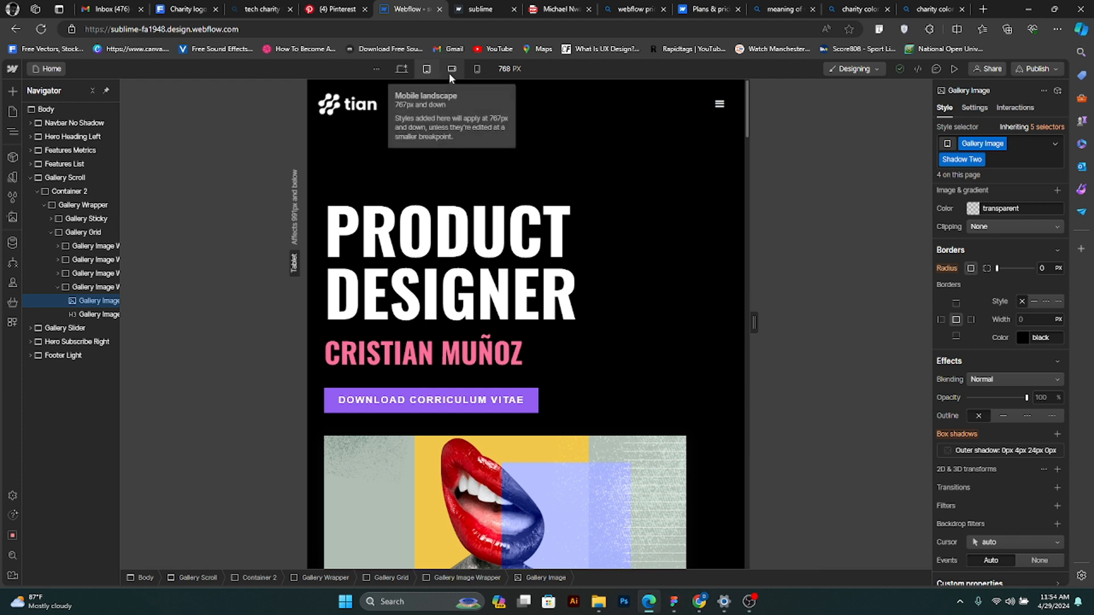
pyautogui.click(401, 69)
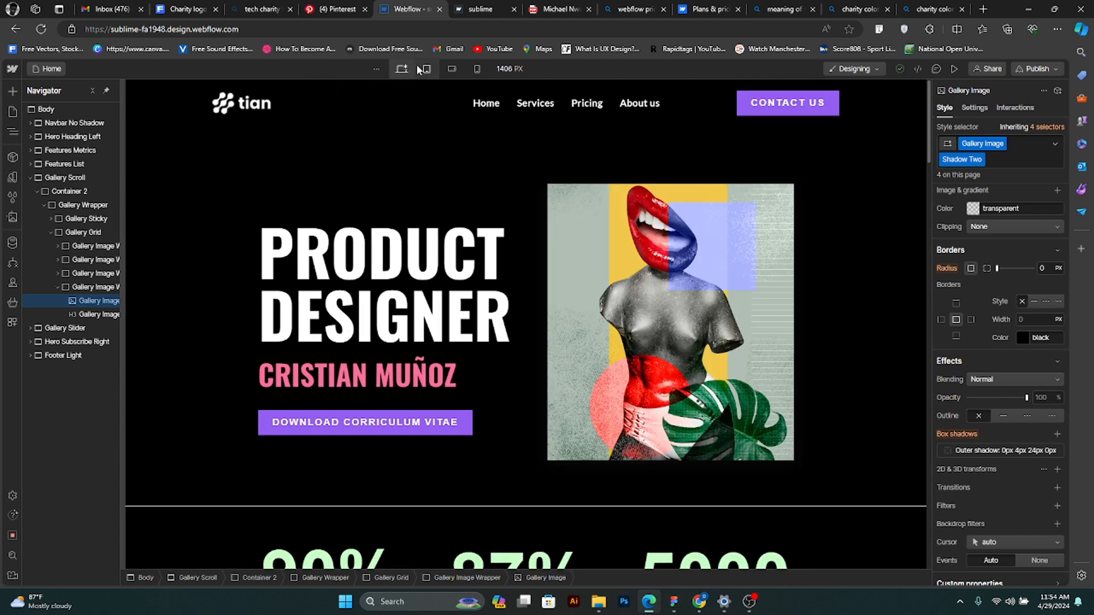
pyautogui.click(427, 69)
pyautogui.click(476, 69)
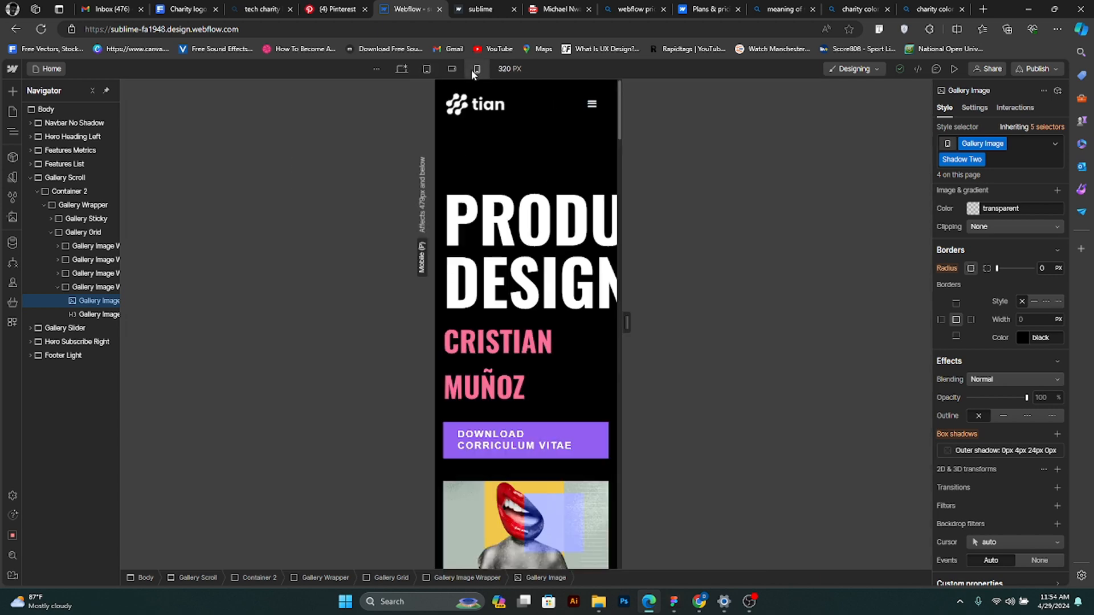
pyautogui.click(401, 68)
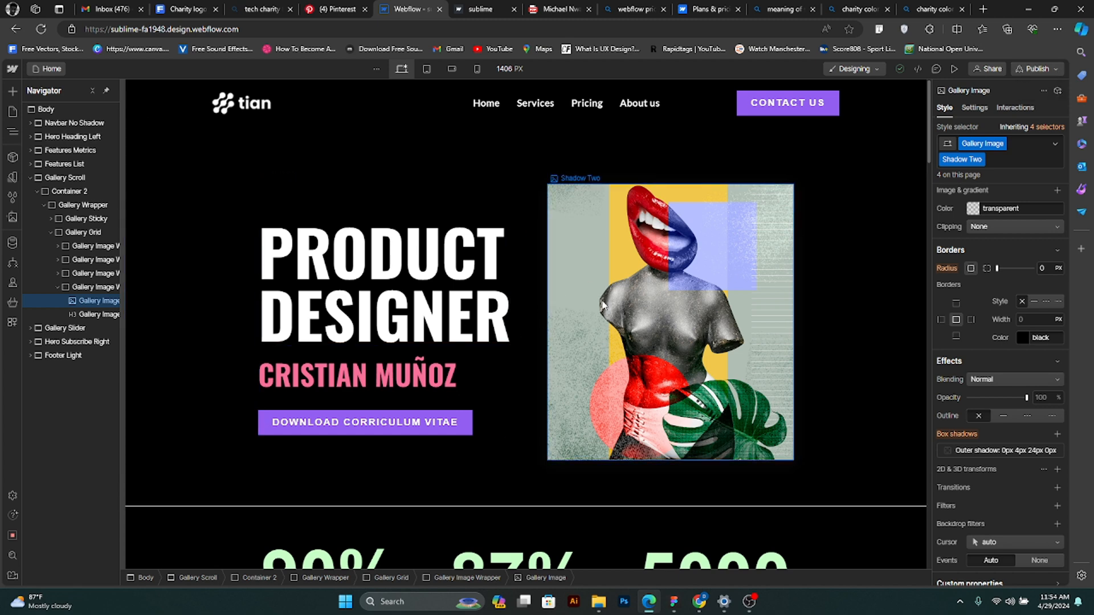
# - Publish the site to the staging domain sublime-fa1948.webflow.io
pyautogui.click(1042, 69)
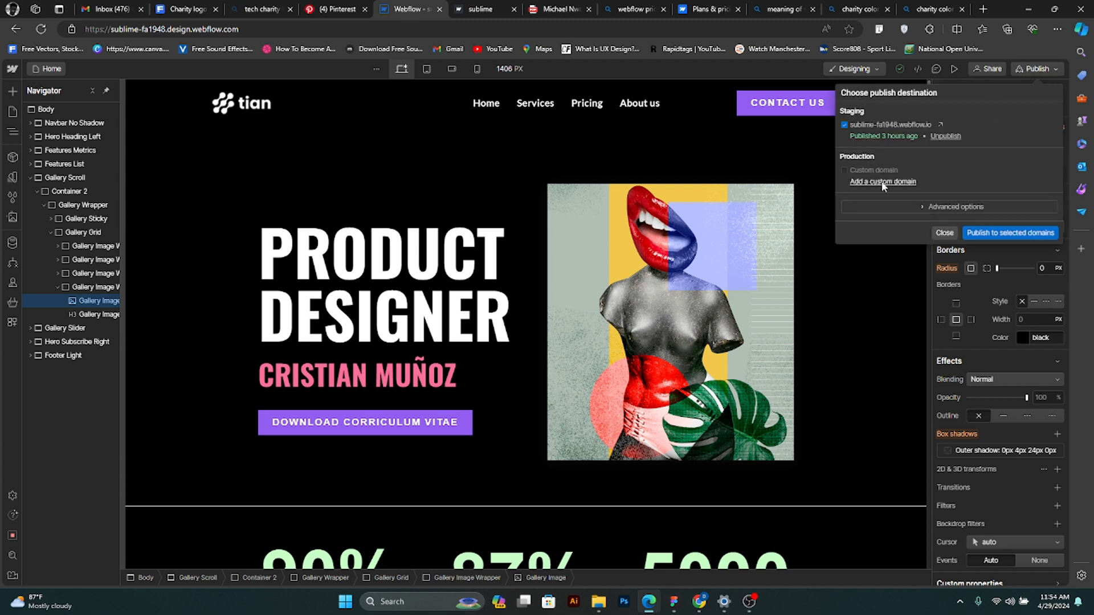
pyautogui.click(844, 123)
pyautogui.click(844, 123)
pyautogui.click(975, 231)
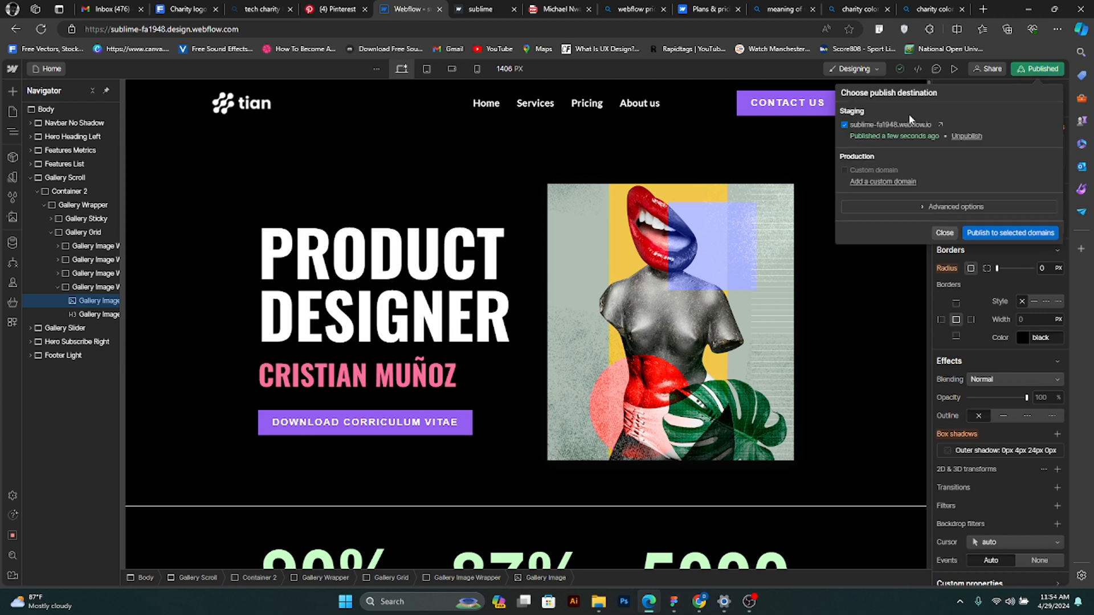
# - Open the published sublime site from its staging link and review the live page's sections
pyautogui.click(940, 125)
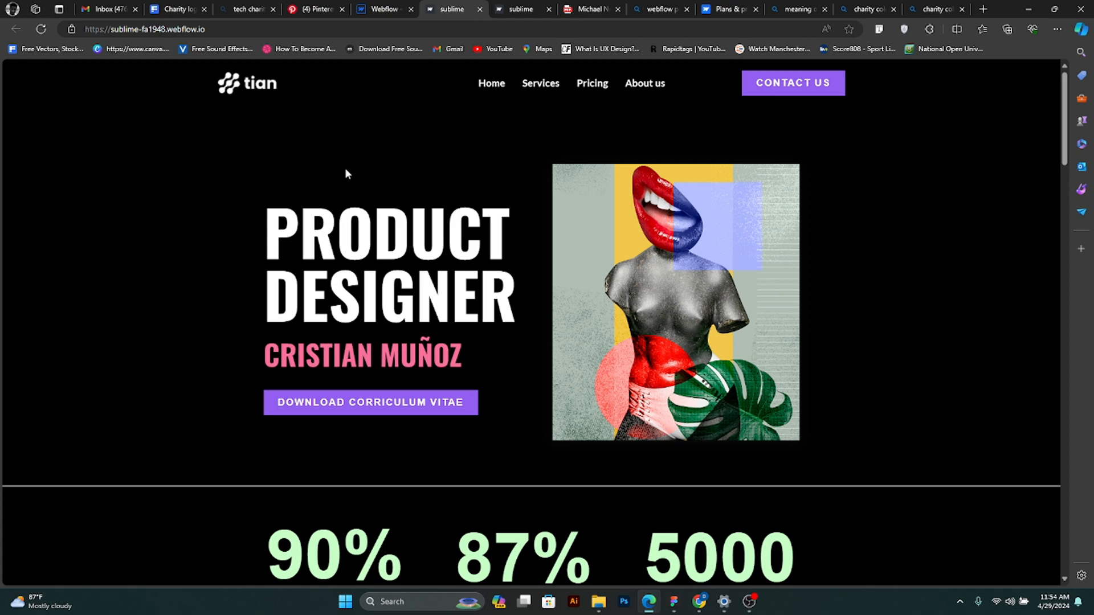
pyautogui.scroll(-3, 693, 278)
pyautogui.scroll(-15, 692, 278)
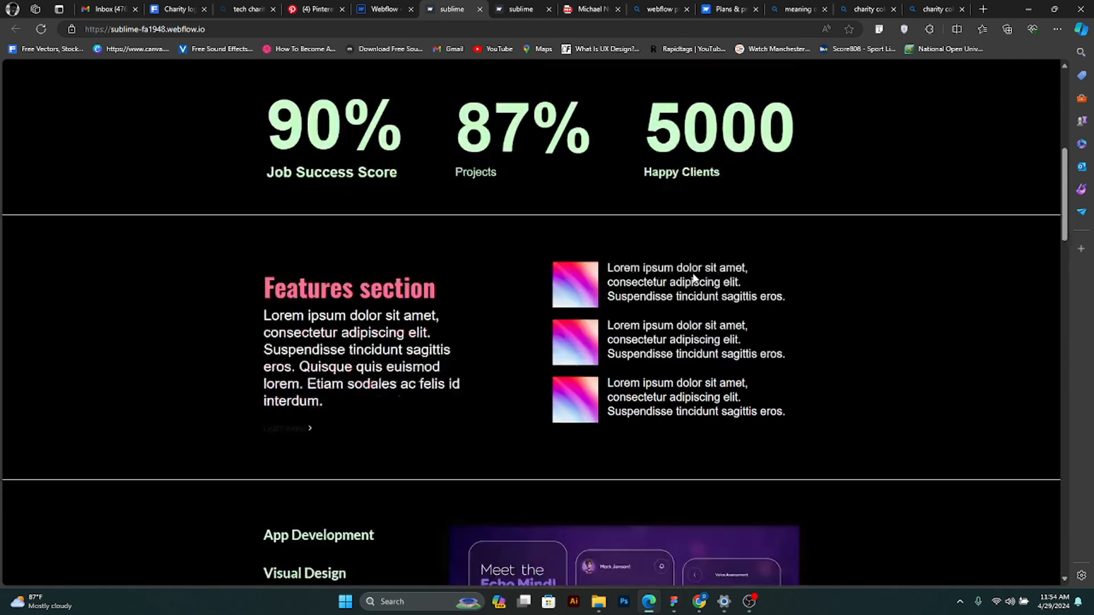
pyautogui.scroll(-14, 694, 280)
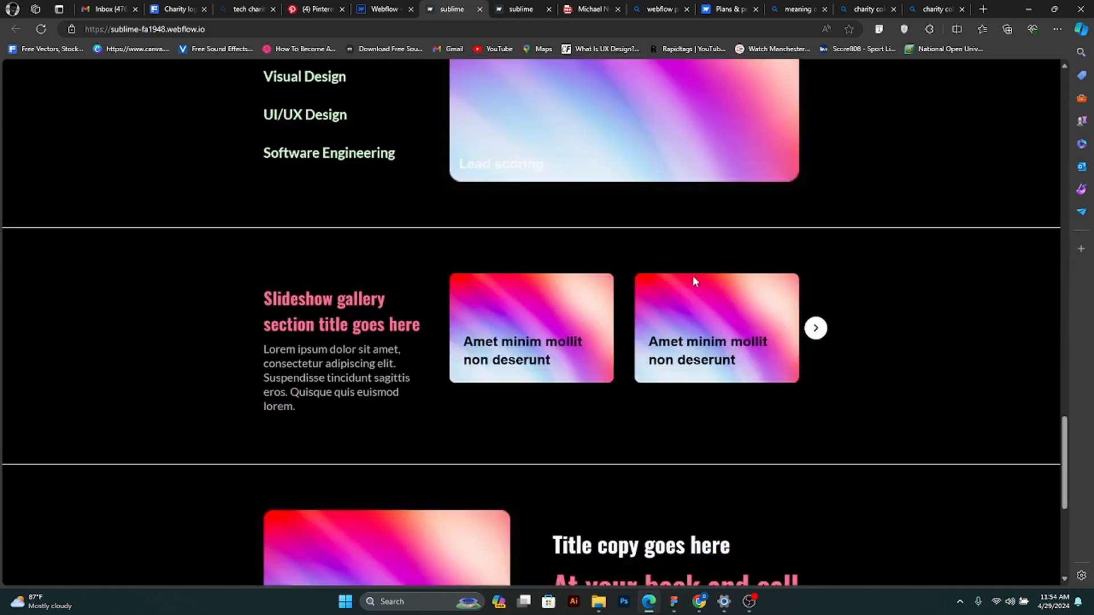
pyautogui.scroll(7, 693, 280)
pyautogui.scroll(20, 692, 276)
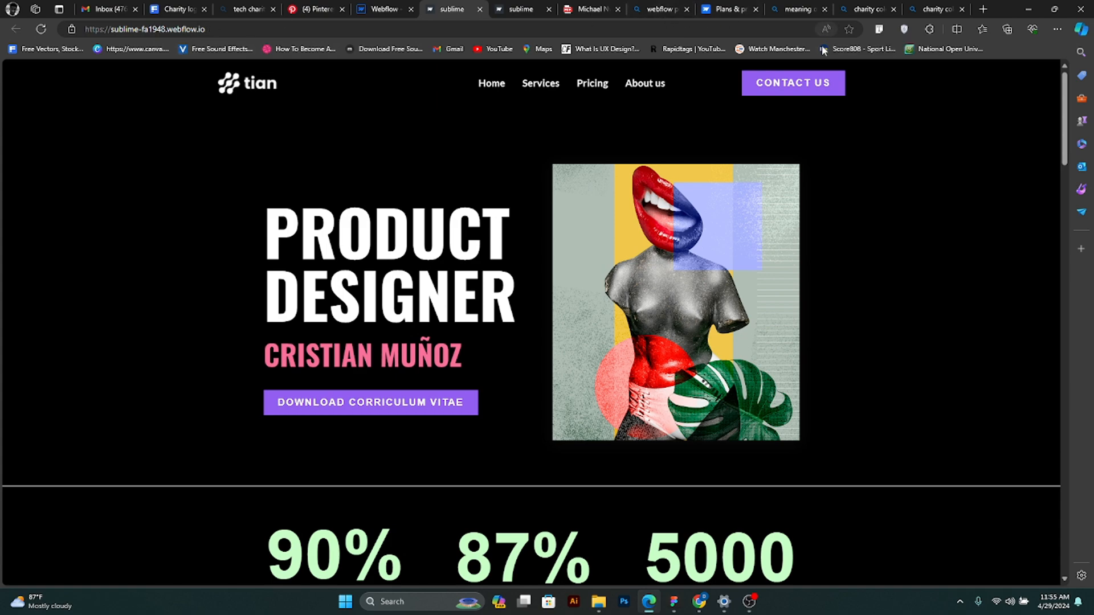
# - Restore the browser to a narrow window and minimize the Settings window behind it
pyautogui.click(1055, 9)
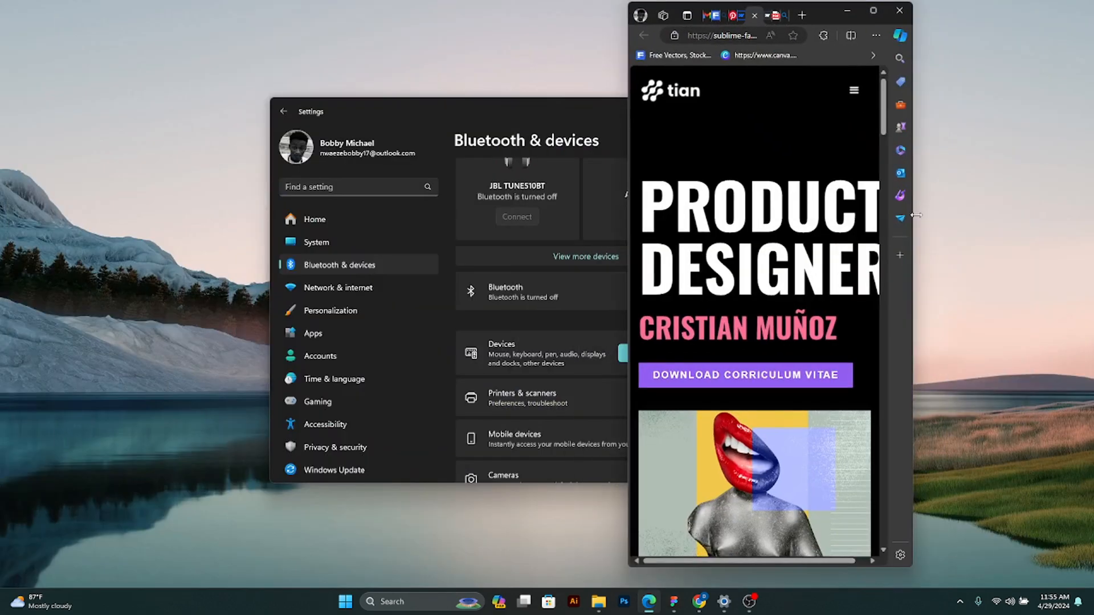
pyautogui.click(624, 121)
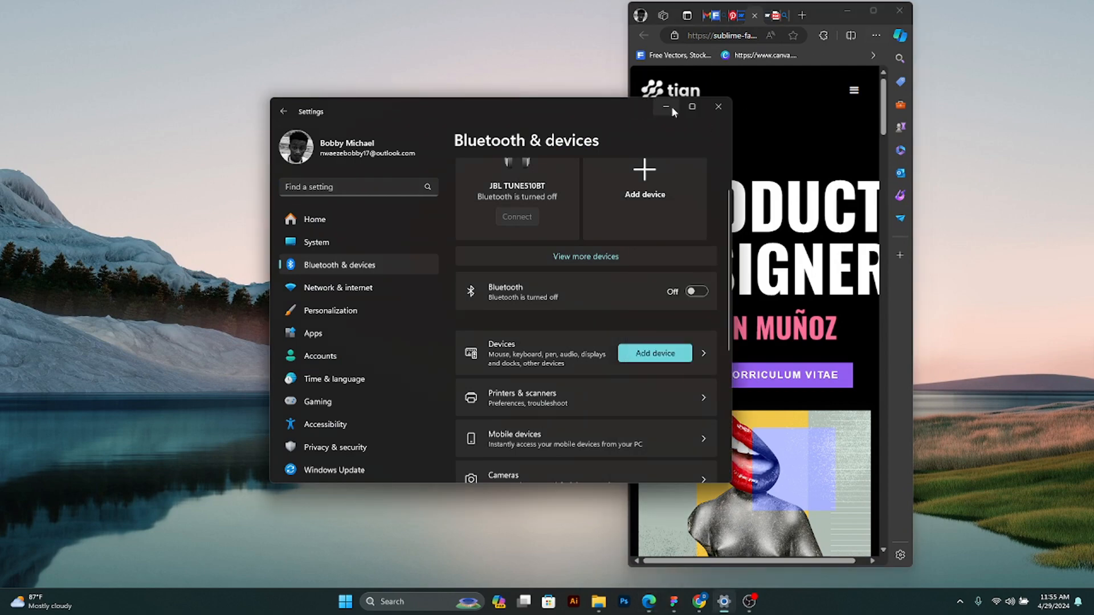
pyautogui.click(666, 107)
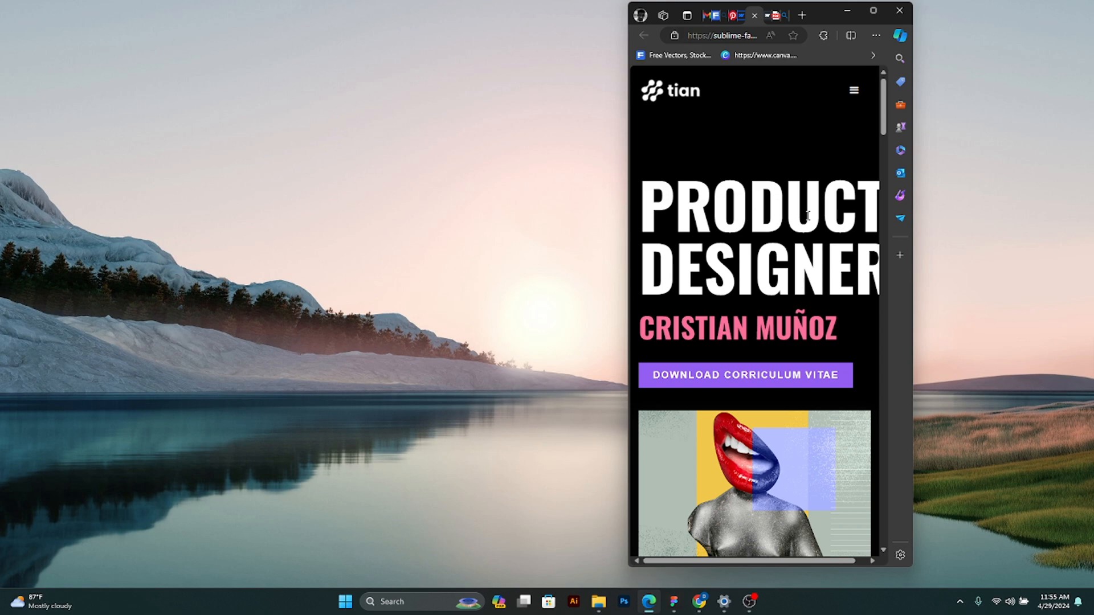
# - Review every section of the live page at mobile width from hero to footer, and open and close its navigation menu
pyautogui.scroll(-1, 858, 283)
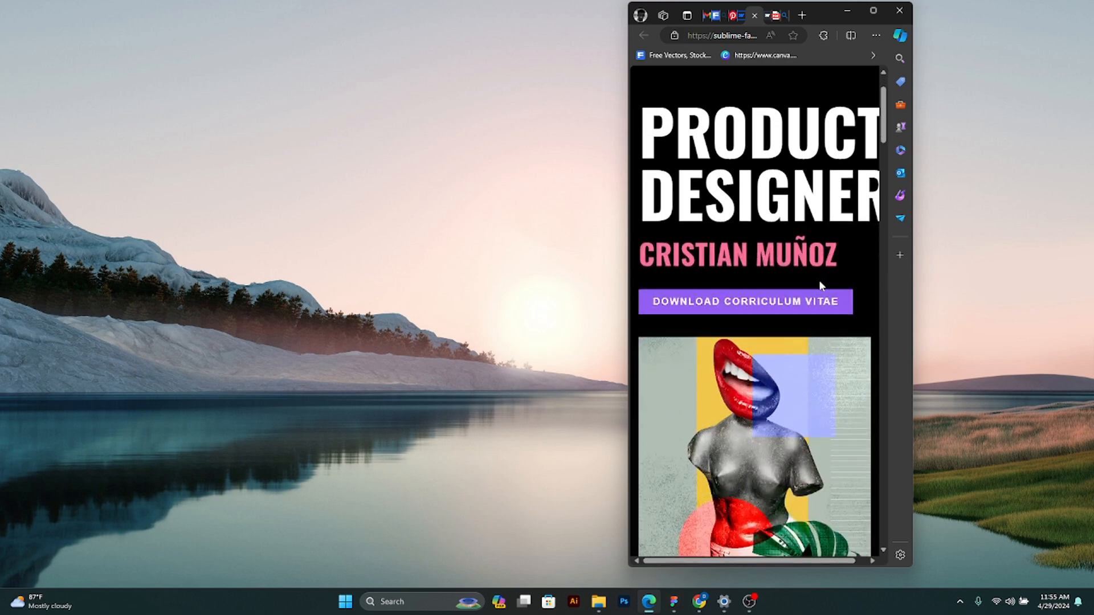
pyautogui.scroll(-4, 802, 326)
pyautogui.scroll(-4, 801, 334)
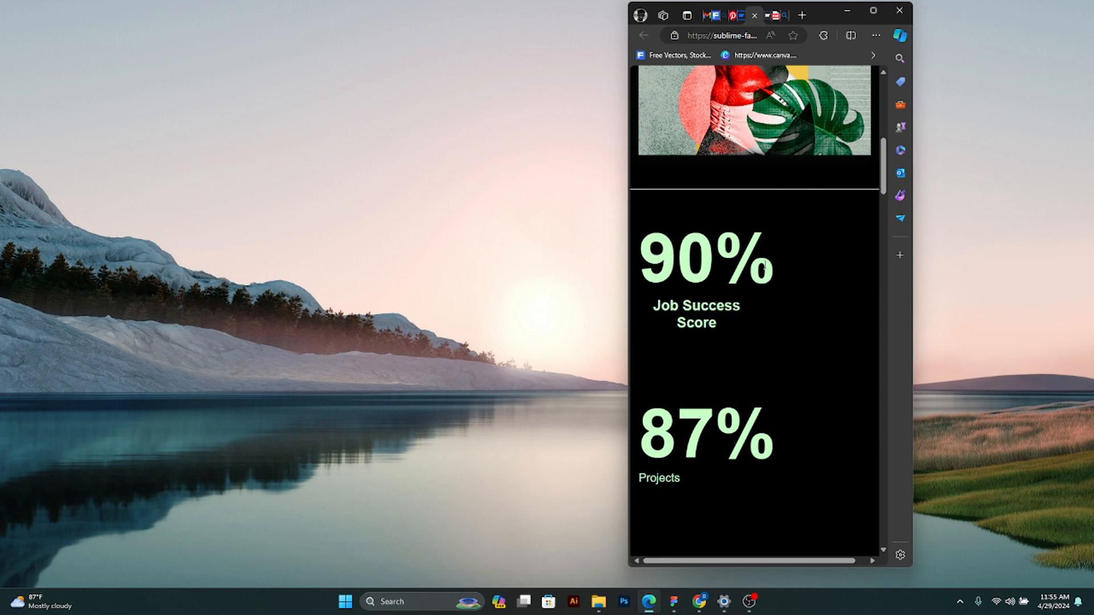
pyautogui.scroll(-3, 758, 341)
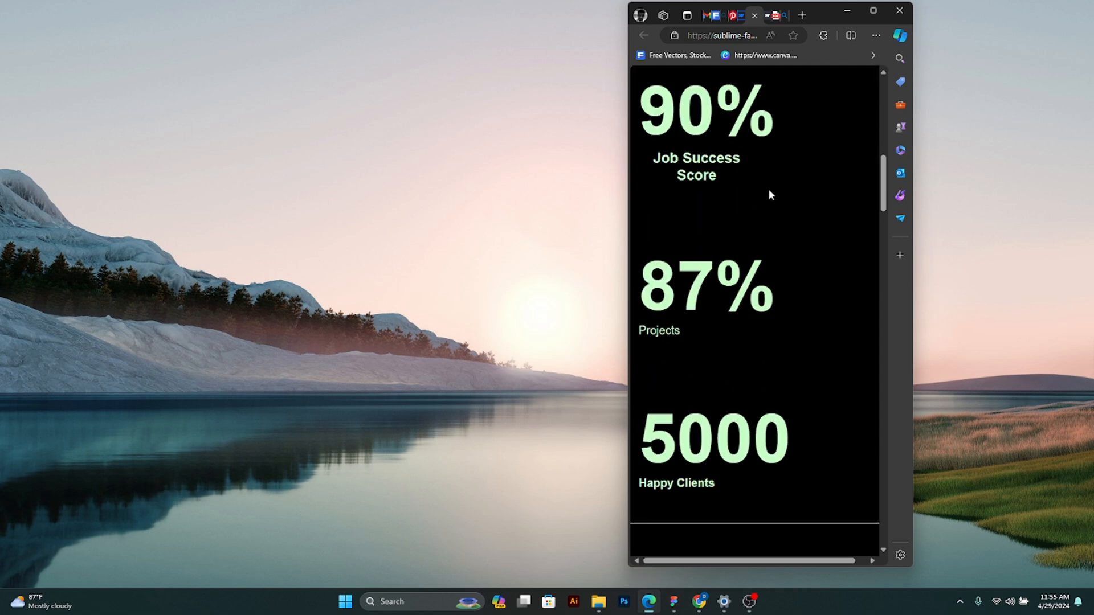
pyautogui.scroll(-10, 699, 295)
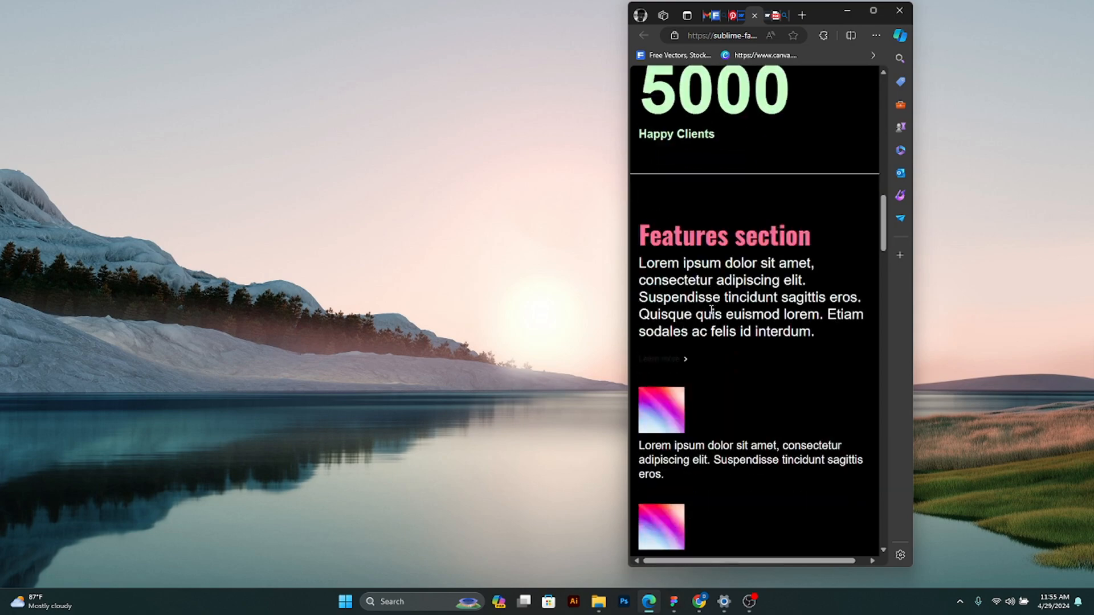
pyautogui.scroll(-12, 711, 243)
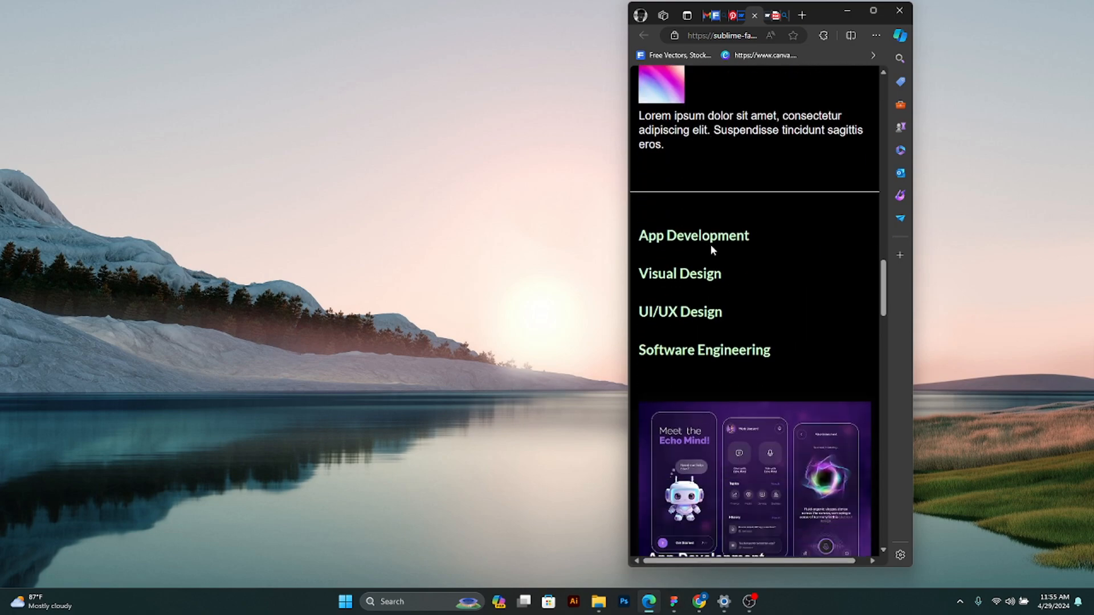
pyautogui.scroll(-13, 725, 289)
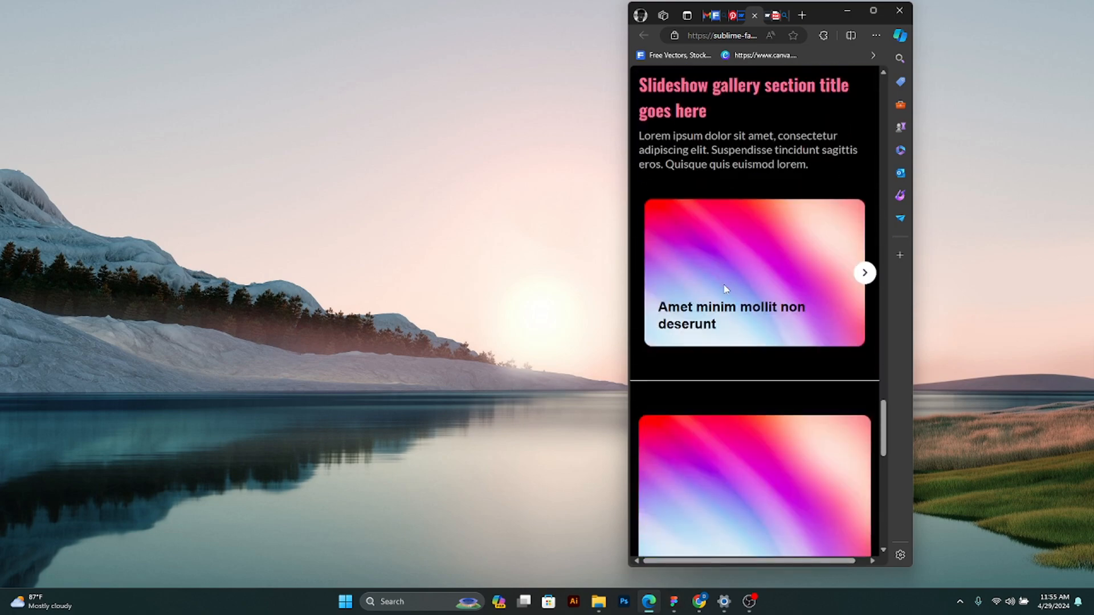
pyautogui.scroll(-5, 724, 287)
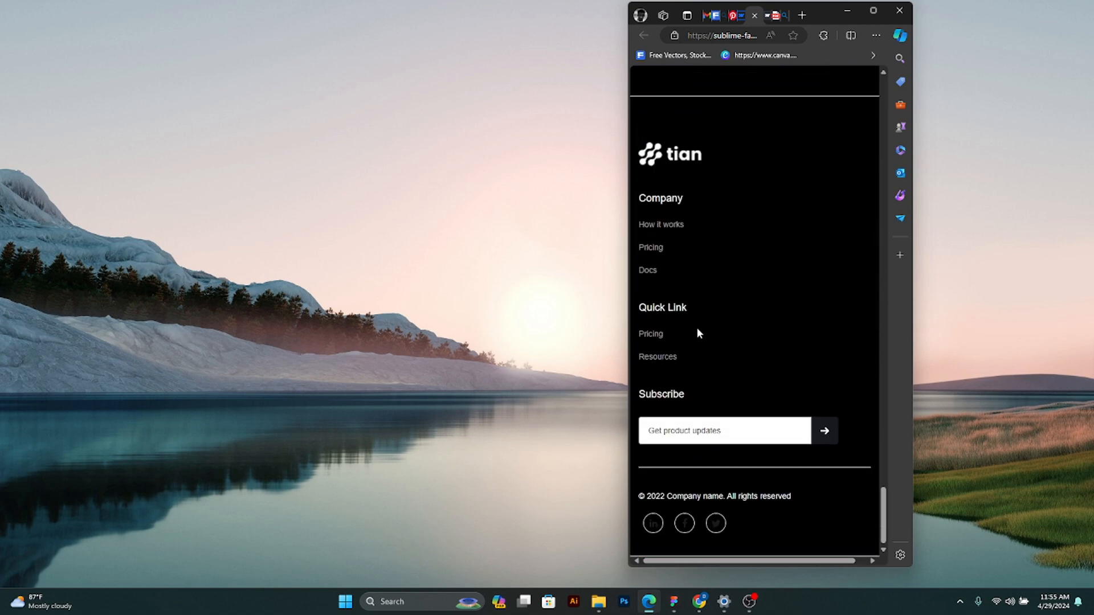
pyautogui.scroll(20, 719, 379)
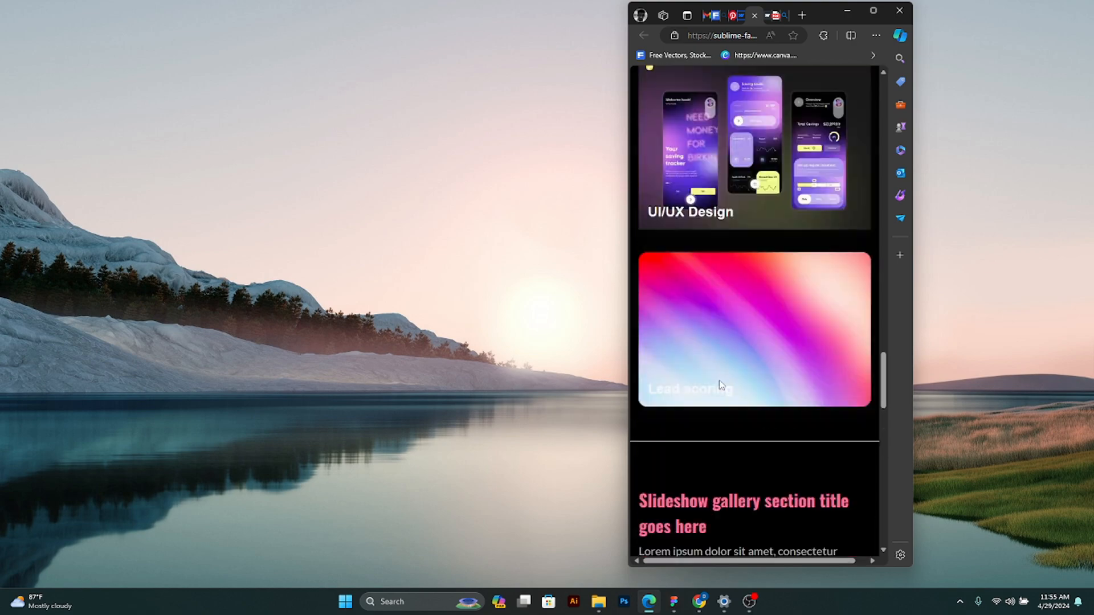
pyautogui.scroll(10, 752, 355)
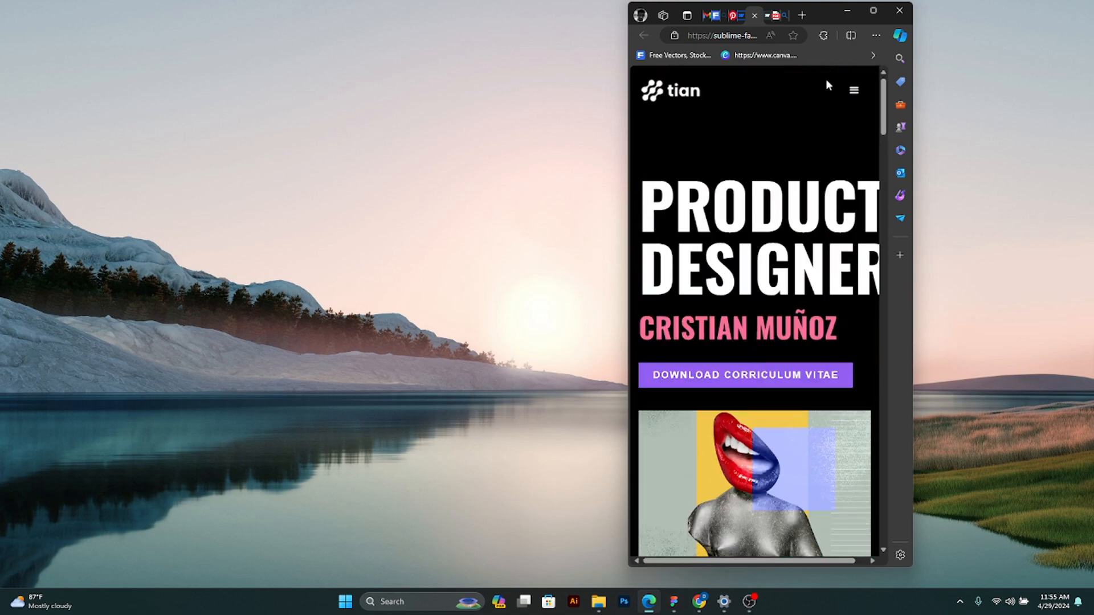
pyautogui.click(854, 90)
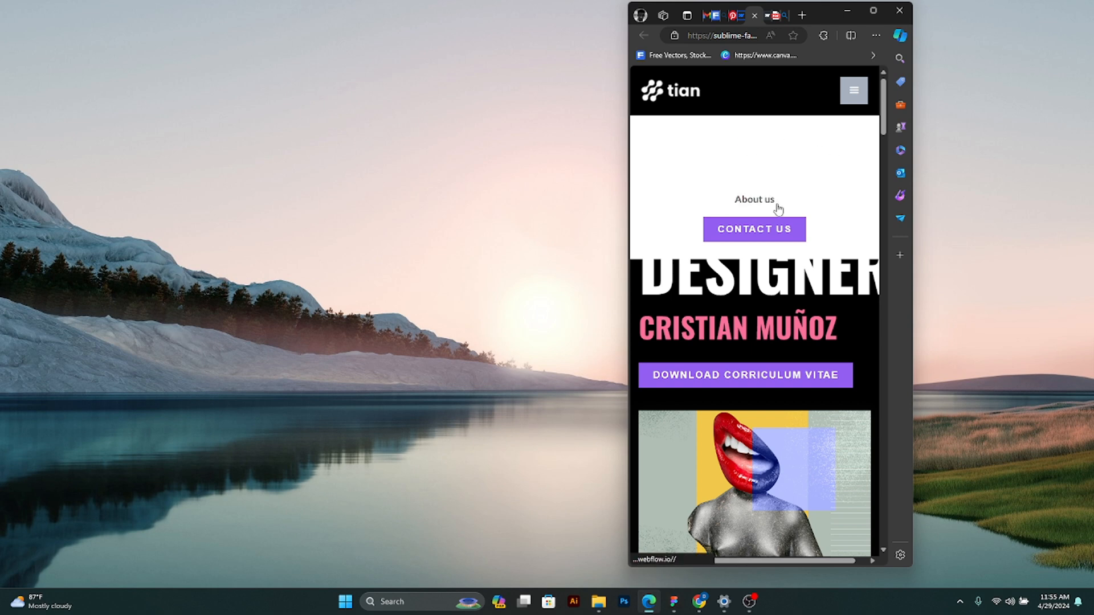
pyautogui.click(852, 92)
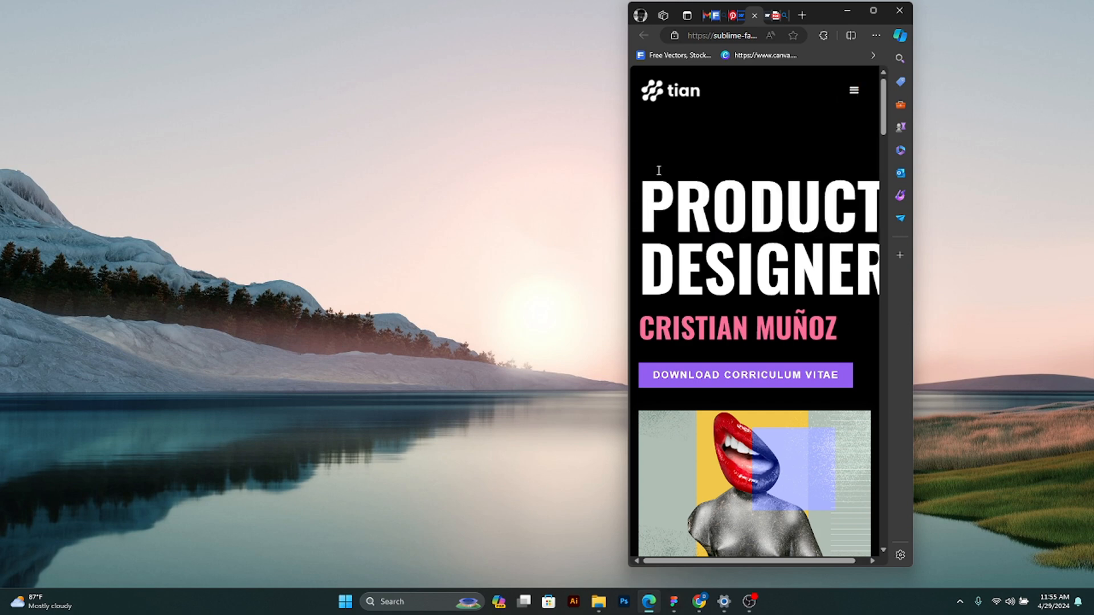
# - Widen the browser window to about tablet width and review the live page's layout from the hero to the footer
pyautogui.moveTo(628, 182); pyautogui.dragTo(325, 199)
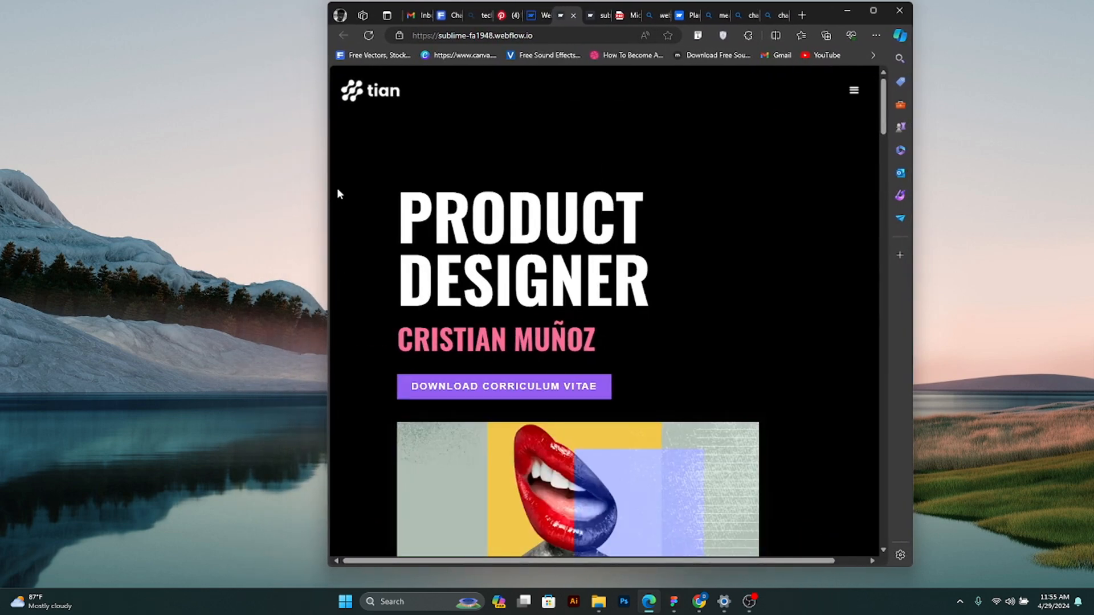
pyautogui.moveTo(325, 207); pyautogui.dragTo(384, 219)
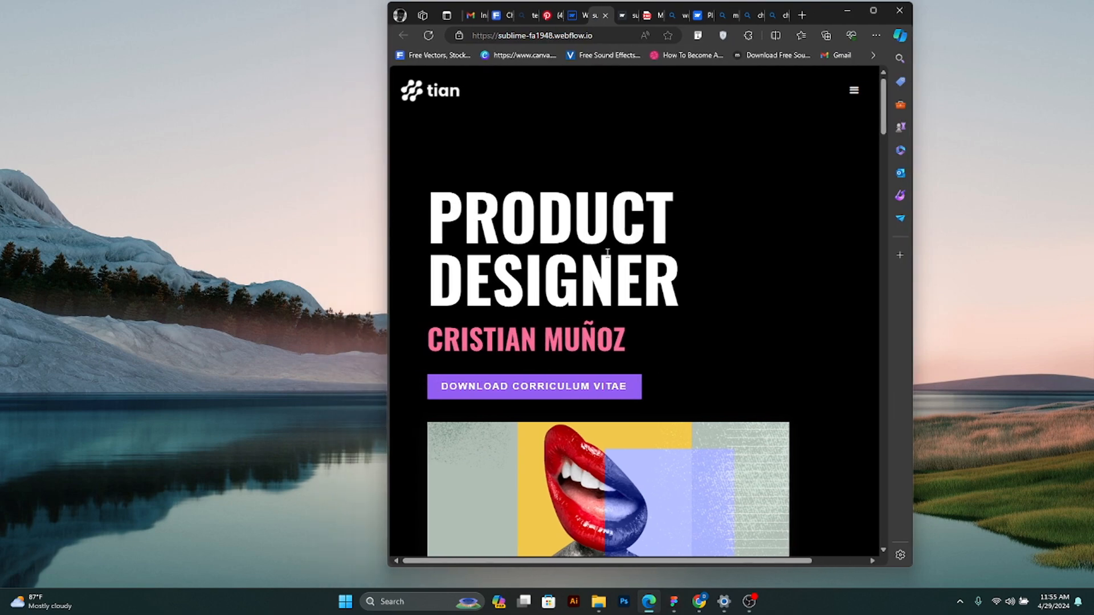
pyautogui.scroll(-10, 607, 253)
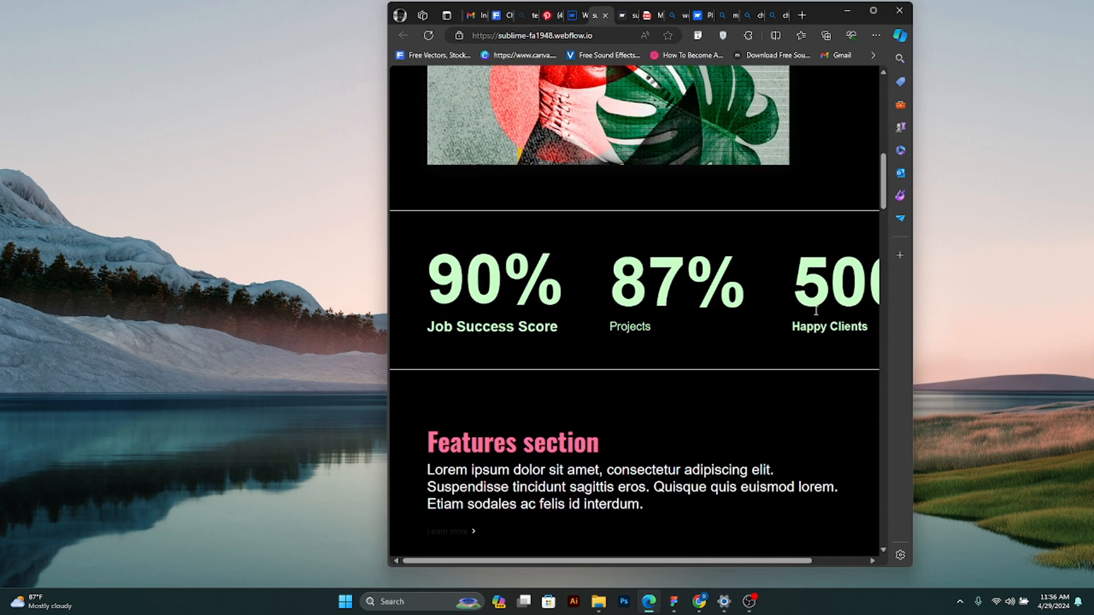
pyautogui.scroll(-20, 815, 303)
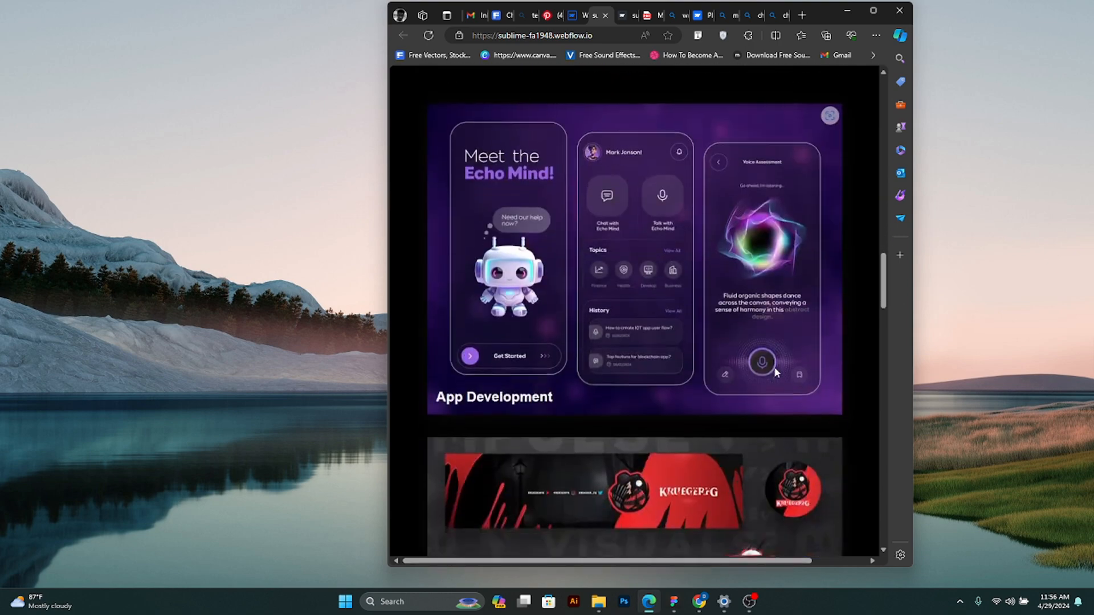
pyautogui.scroll(-10, 781, 367)
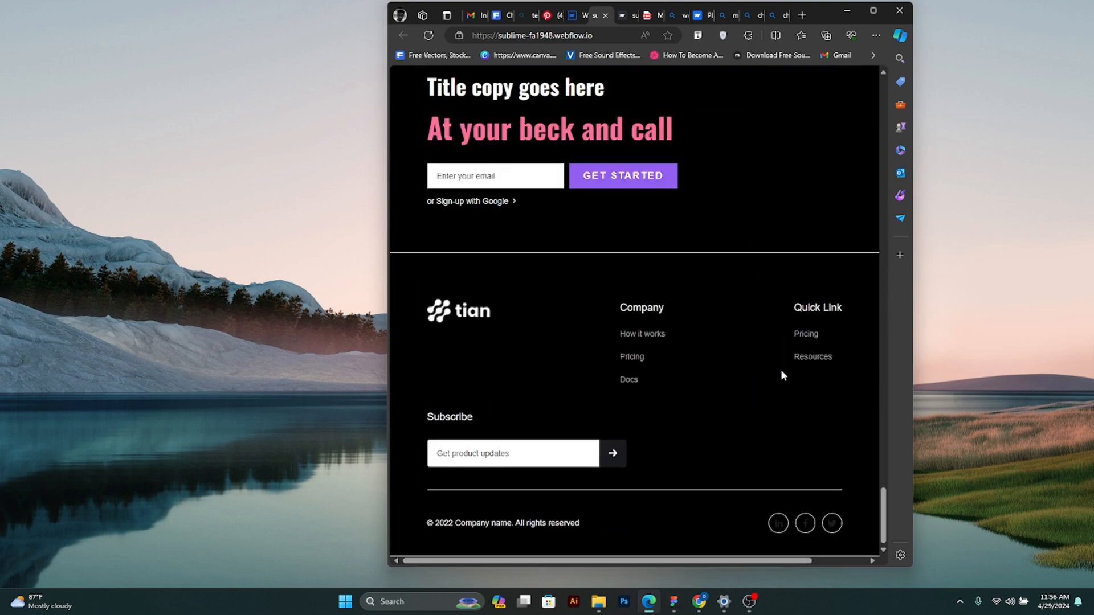
pyautogui.scroll(10, 781, 371)
pyautogui.scroll(20, 783, 374)
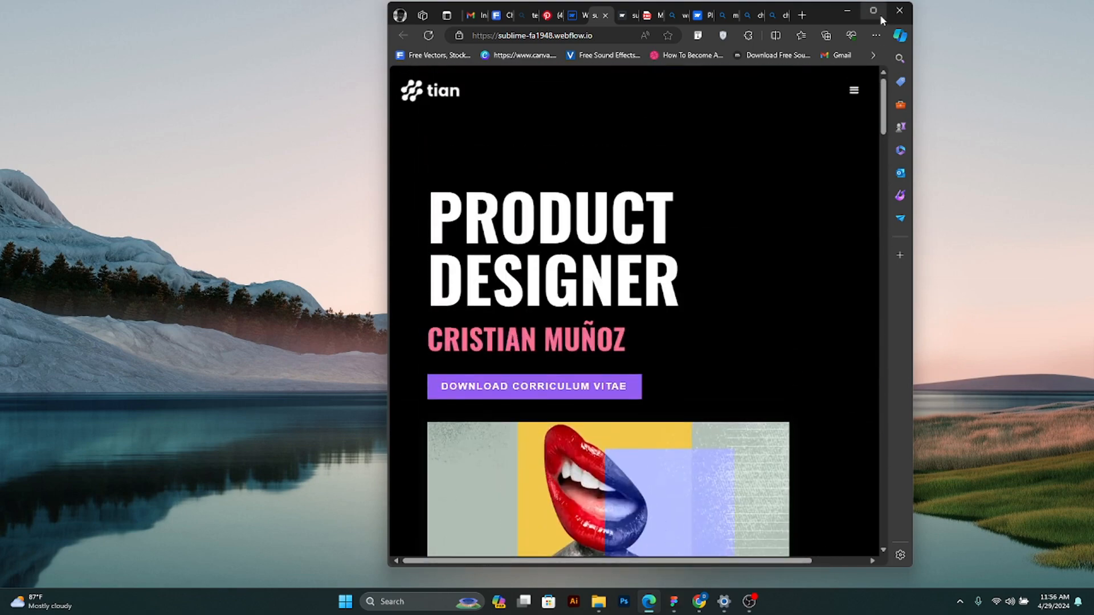
# - Maximize the browser window and switch back to the sublime project in the Webflow Designer
pyautogui.click(873, 10)
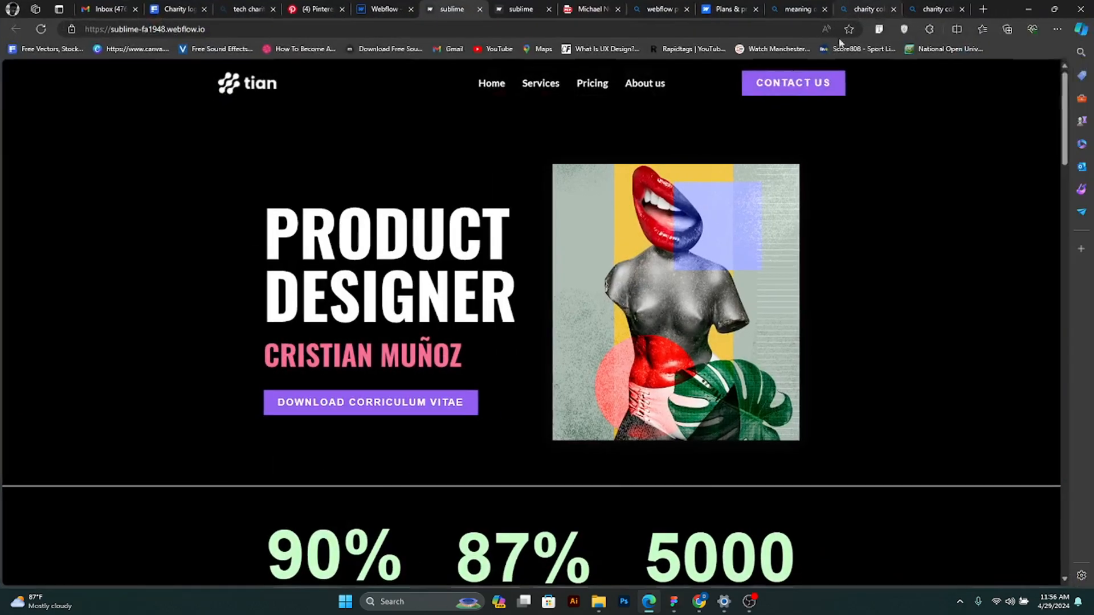
pyautogui.click(376, 9)
pyautogui.click(944, 232)
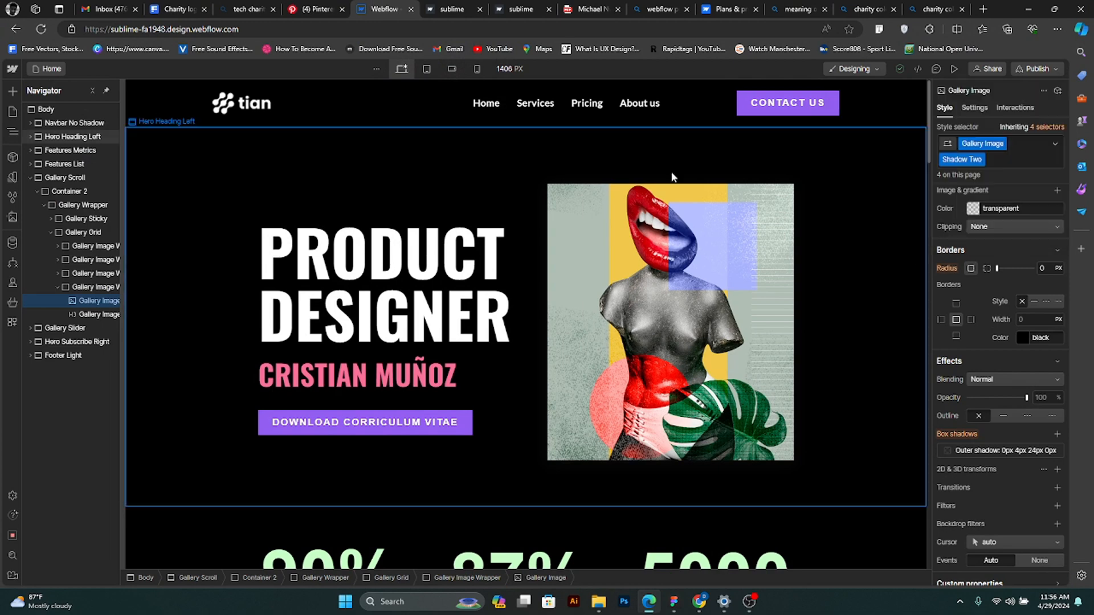
# - Compare the hero layout at the tablet and desktop breakpoints, and leave the canvas on the tablet breakpoint
pyautogui.click(427, 69)
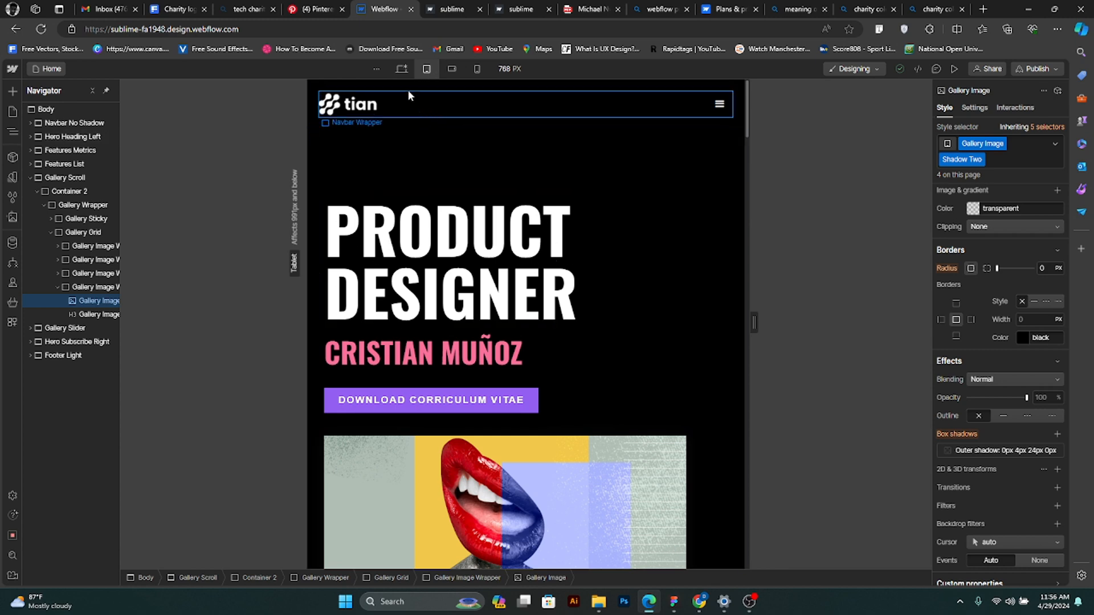
pyautogui.click(402, 70)
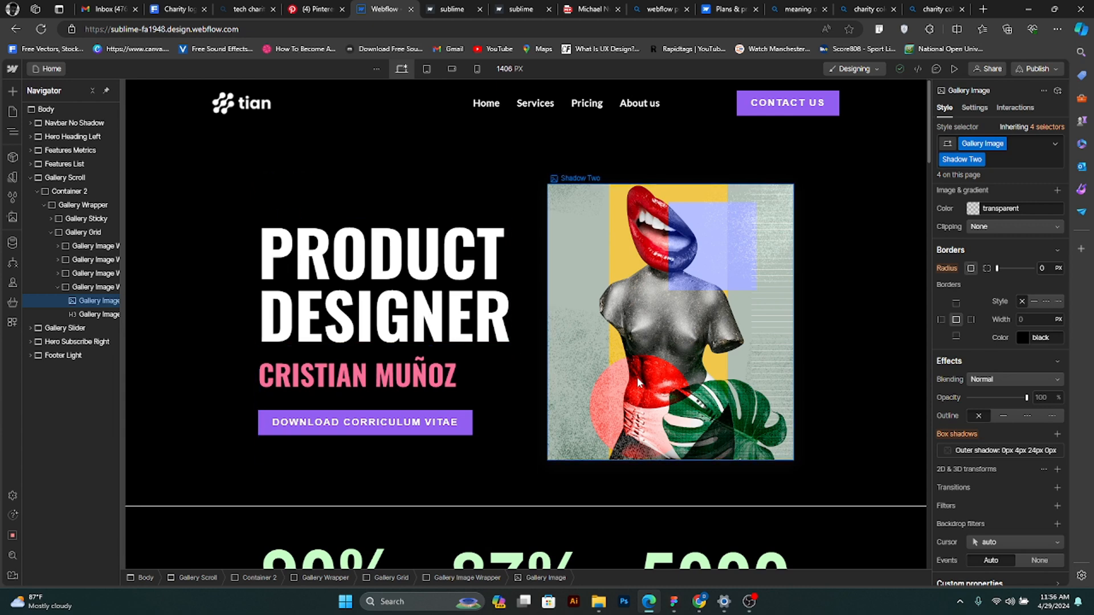
pyautogui.click(428, 70)
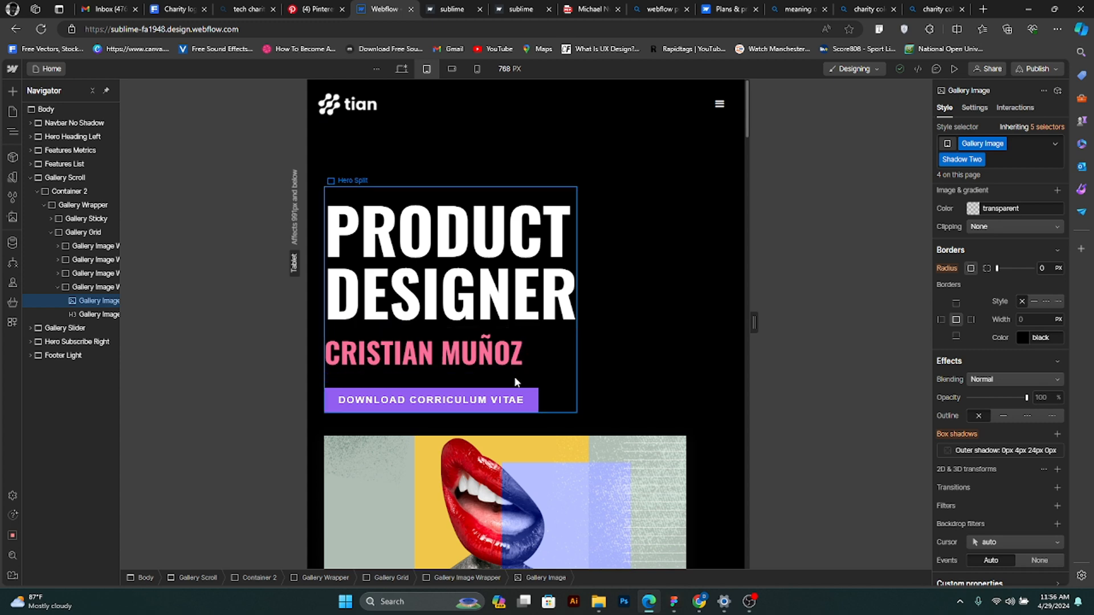
# - Examine the navbar menu icon, hero image and metrics section in the tablet layout
pyautogui.scroll(-7, 511, 389)
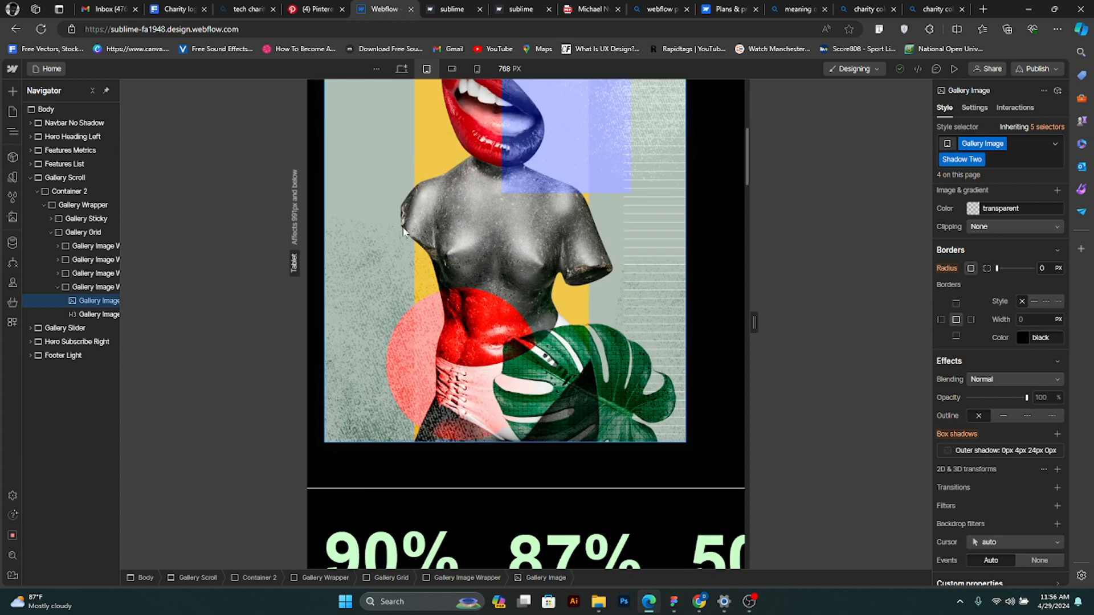
pyautogui.scroll(-5, 463, 340)
pyautogui.scroll(4, 468, 353)
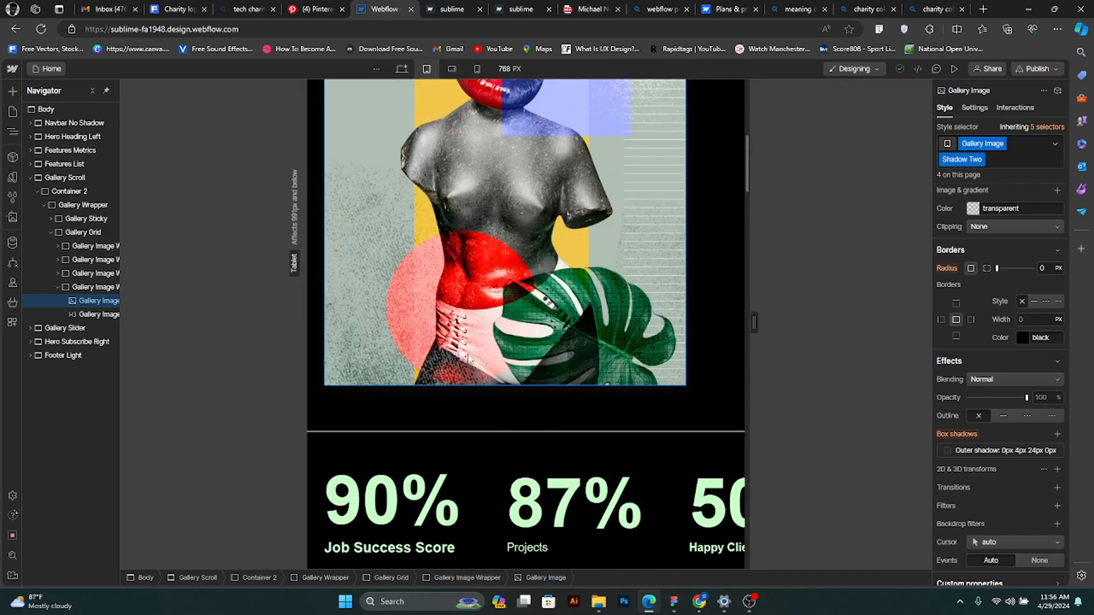
pyautogui.scroll(9, 467, 354)
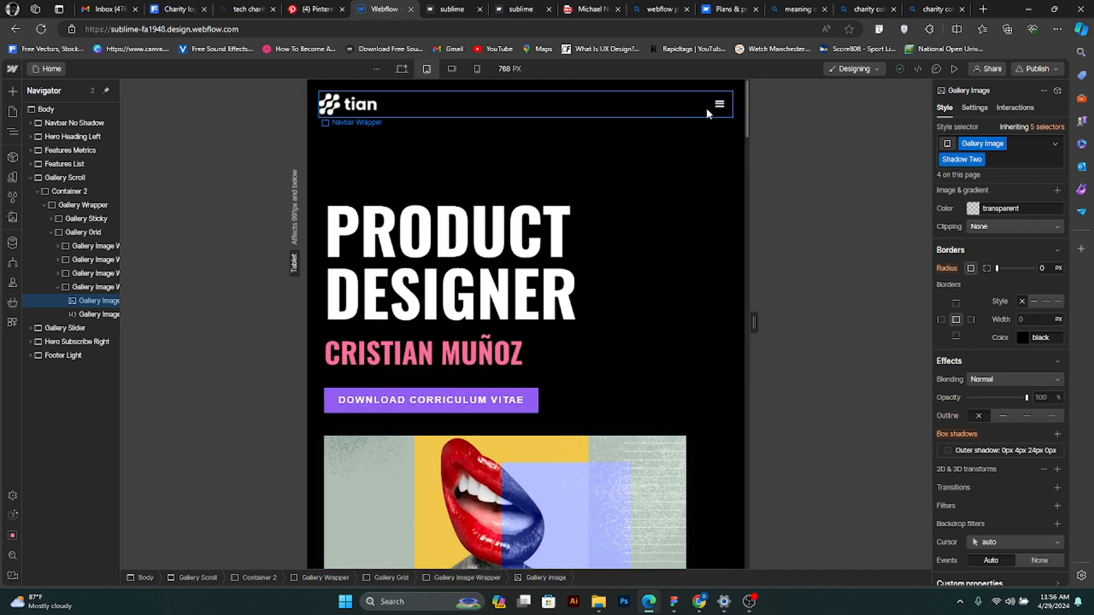
pyautogui.click(720, 106)
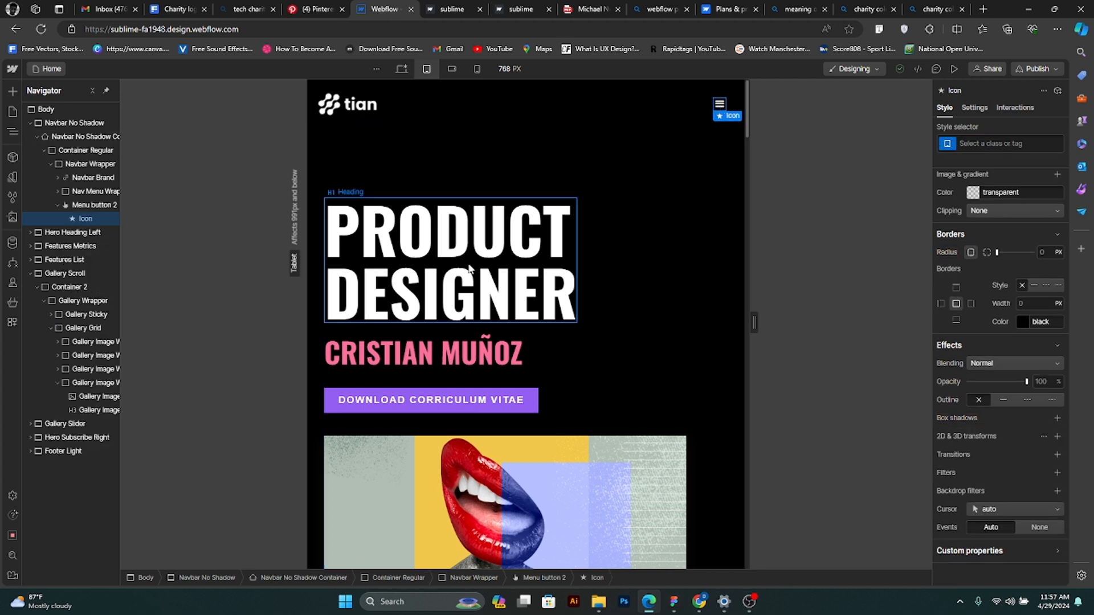
pyautogui.scroll(-1, 431, 316)
pyautogui.scroll(-7, 428, 419)
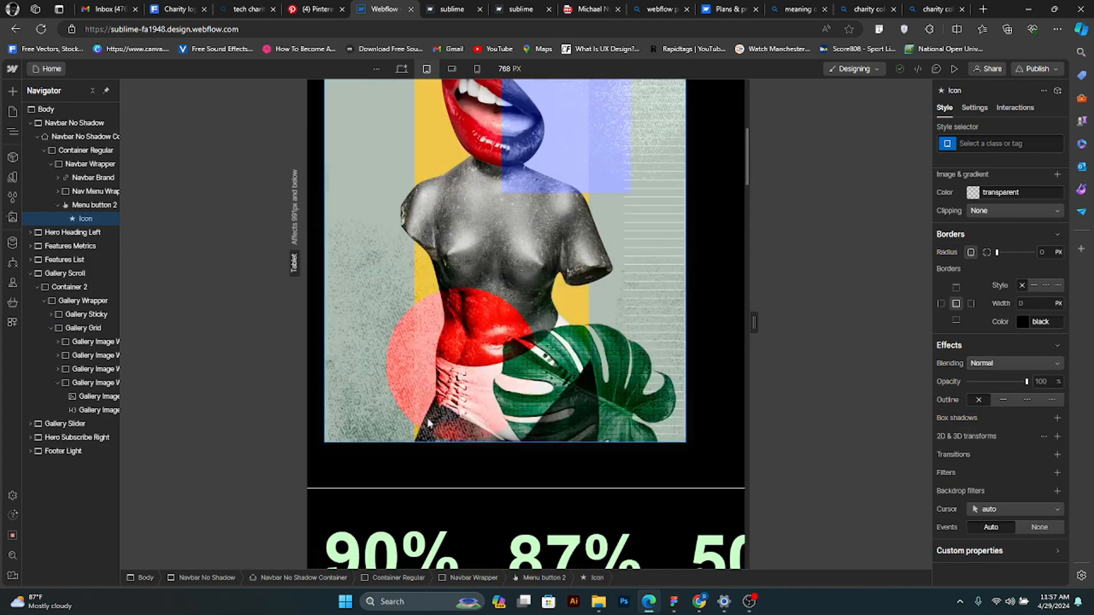
pyautogui.scroll(-4, 548, 410)
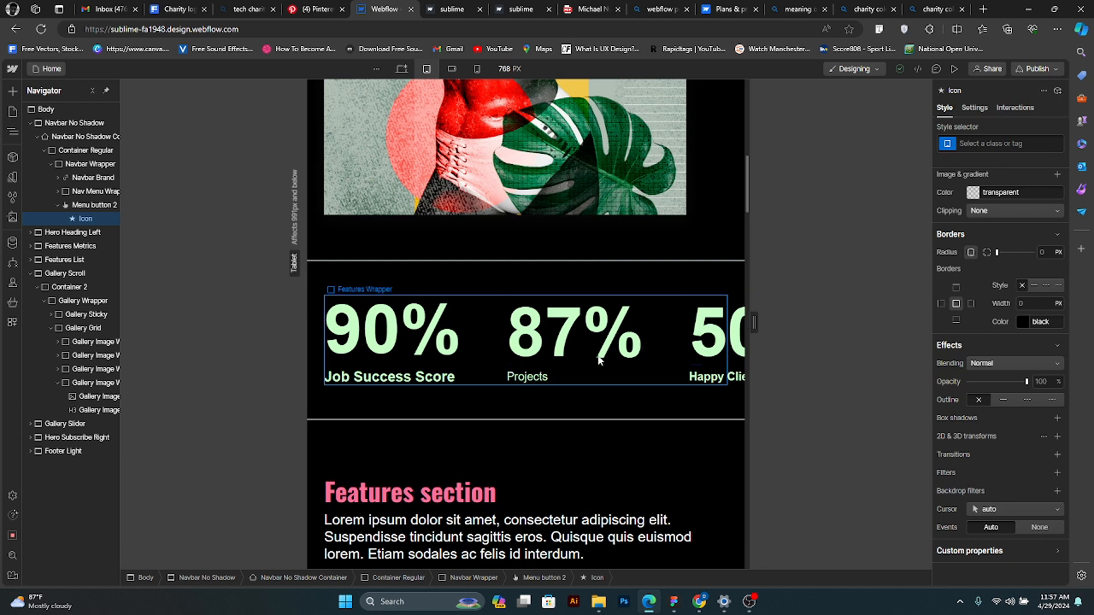
# - Expand the Features Wrapper in the metrics section and inspect each of its three Features Blocks
pyautogui.click(678, 355)
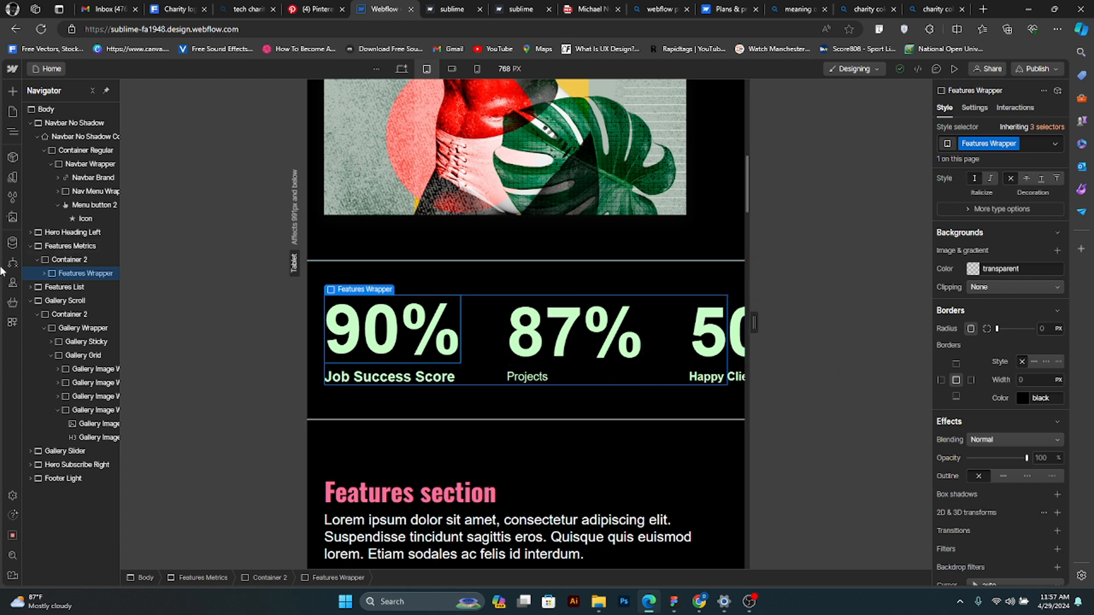
pyautogui.click(43, 273)
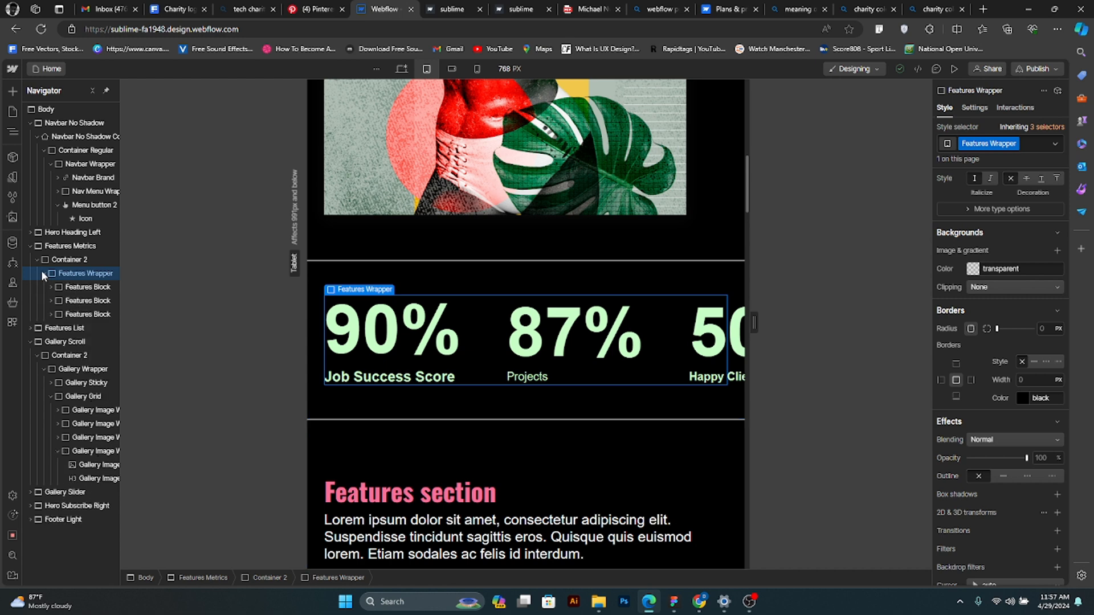
pyautogui.click(84, 288)
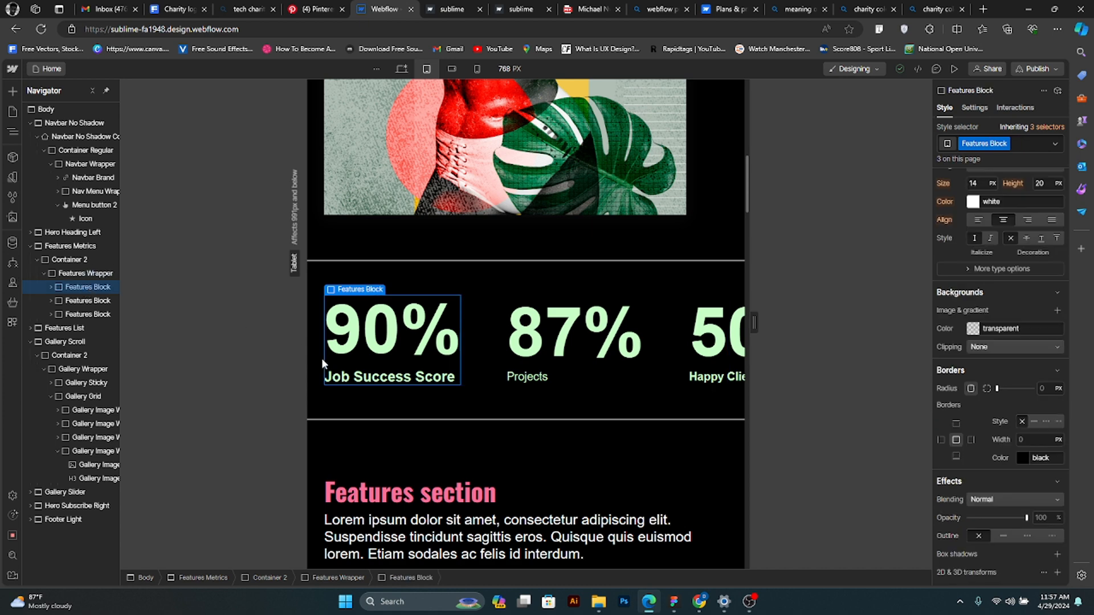
pyautogui.click(86, 300)
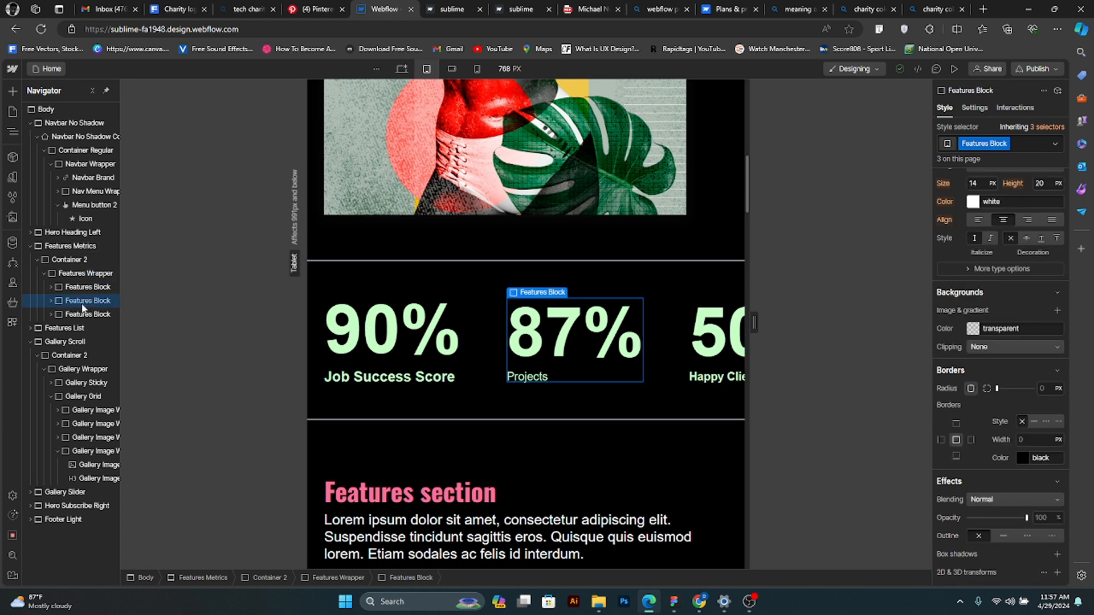
pyautogui.click(87, 314)
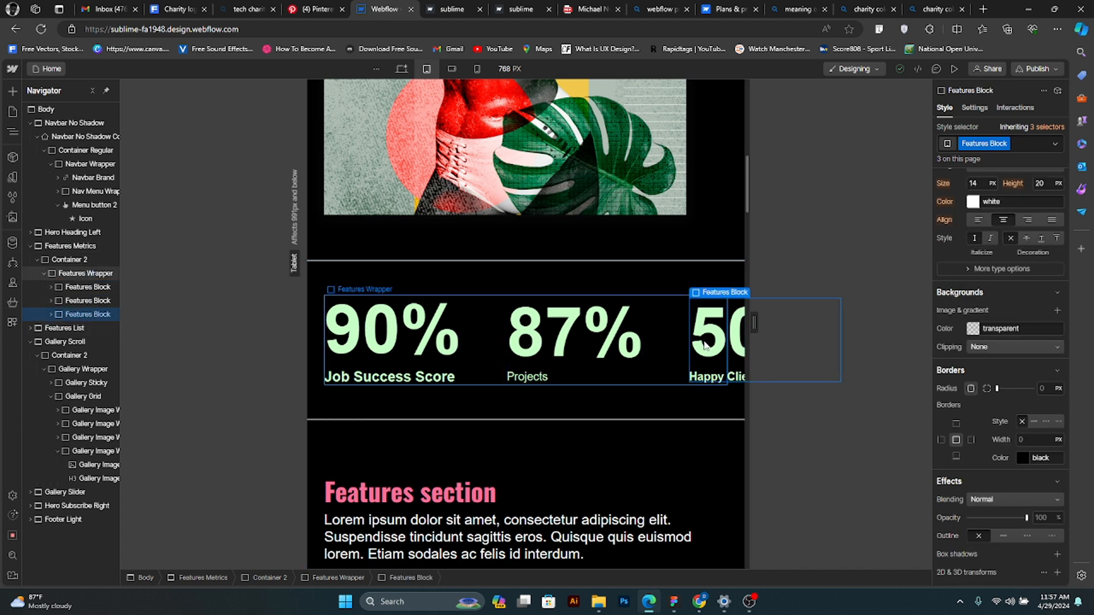
# - Set the gap of the Features Wrapper in the metrics section to 48 px at the tablet breakpoint
pyautogui.click(480, 305)
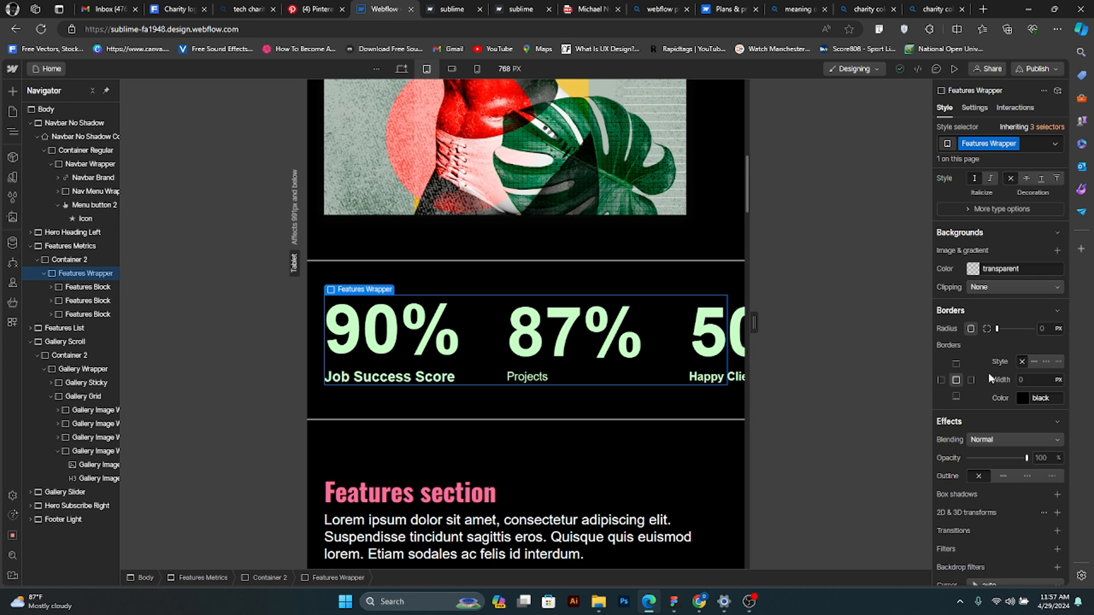
pyautogui.scroll(10, 986, 423)
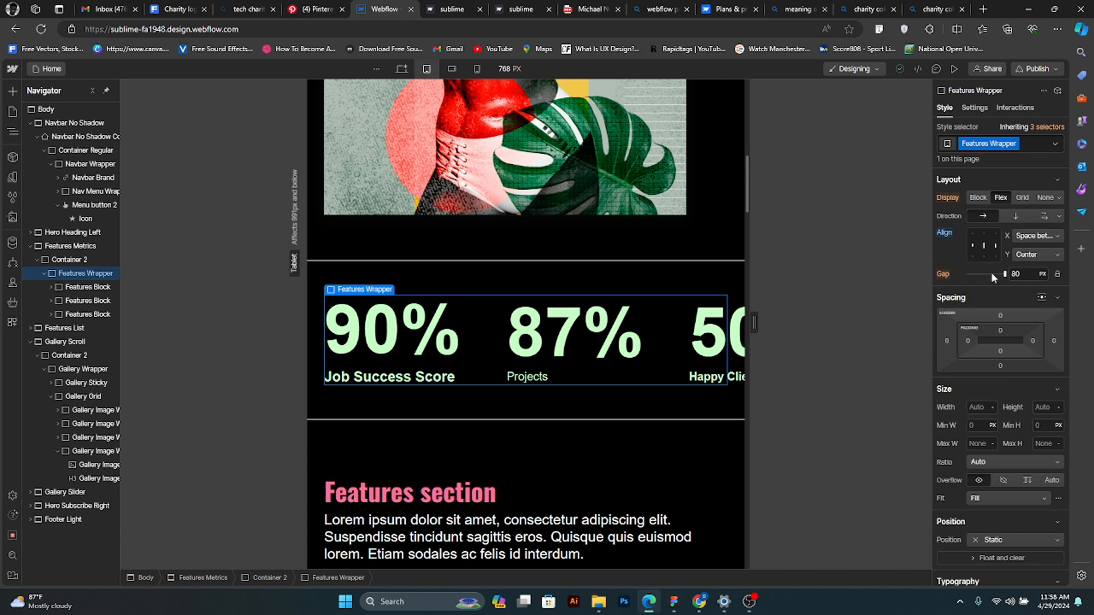
pyautogui.moveTo(990, 273); pyautogui.dragTo(963, 276)
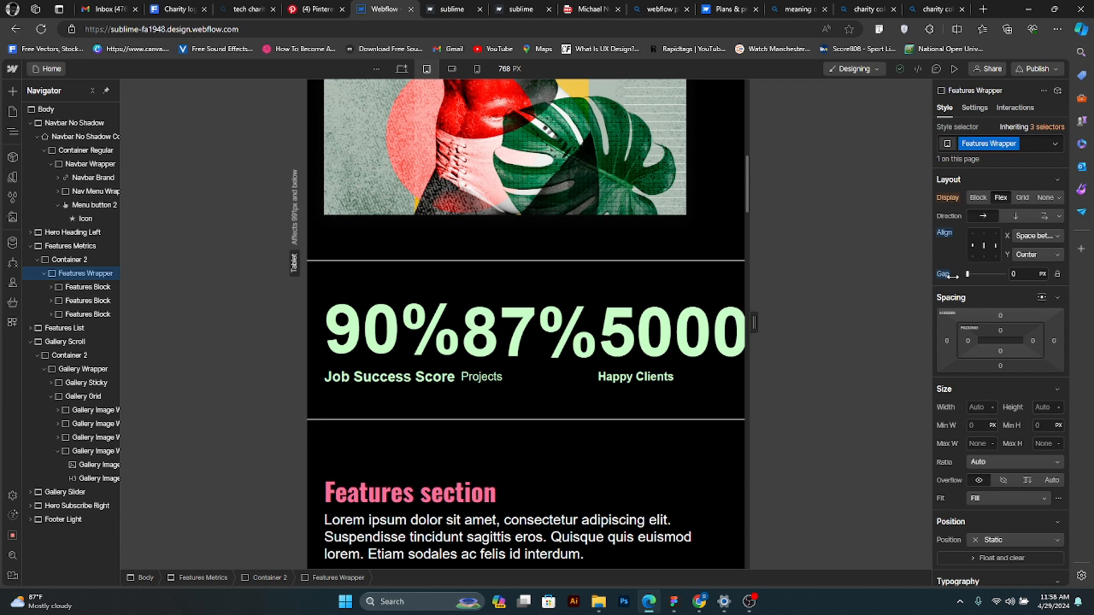
pyautogui.moveTo(967, 287); pyautogui.dragTo(990, 295)
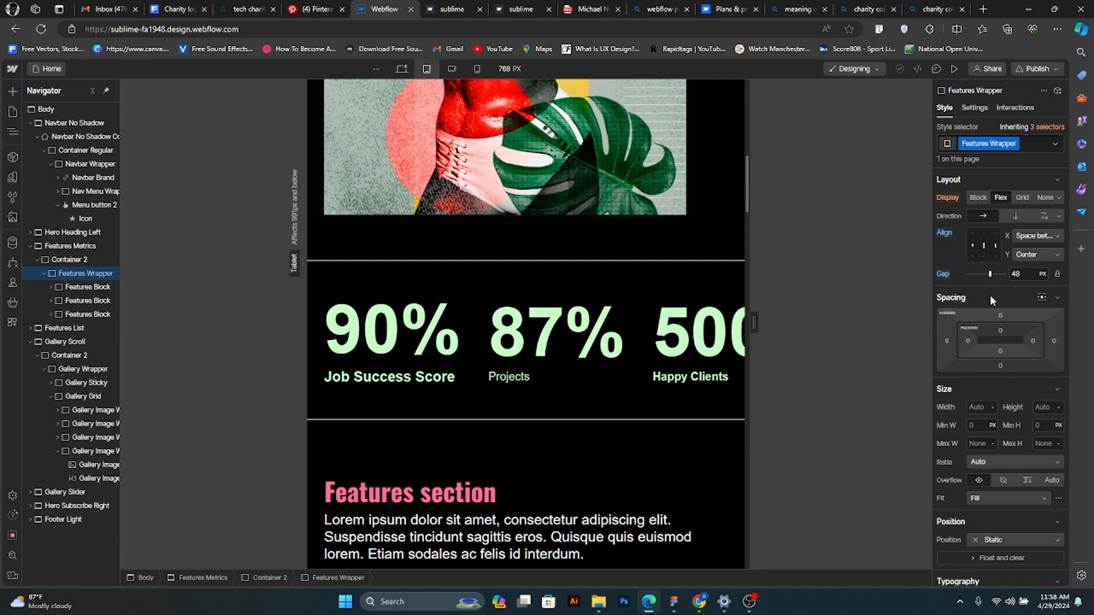
# - Set the font size of the Features Title metric numbers to 80 px for tablet
pyautogui.click(441, 342)
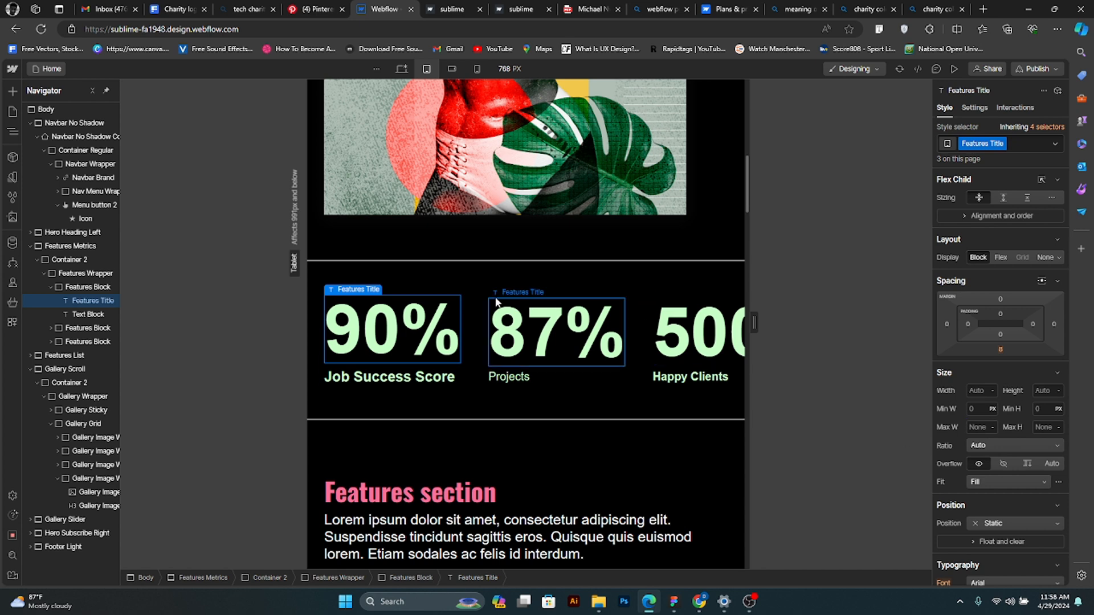
pyautogui.scroll(-1, 1028, 379)
pyautogui.scroll(-3, 1027, 386)
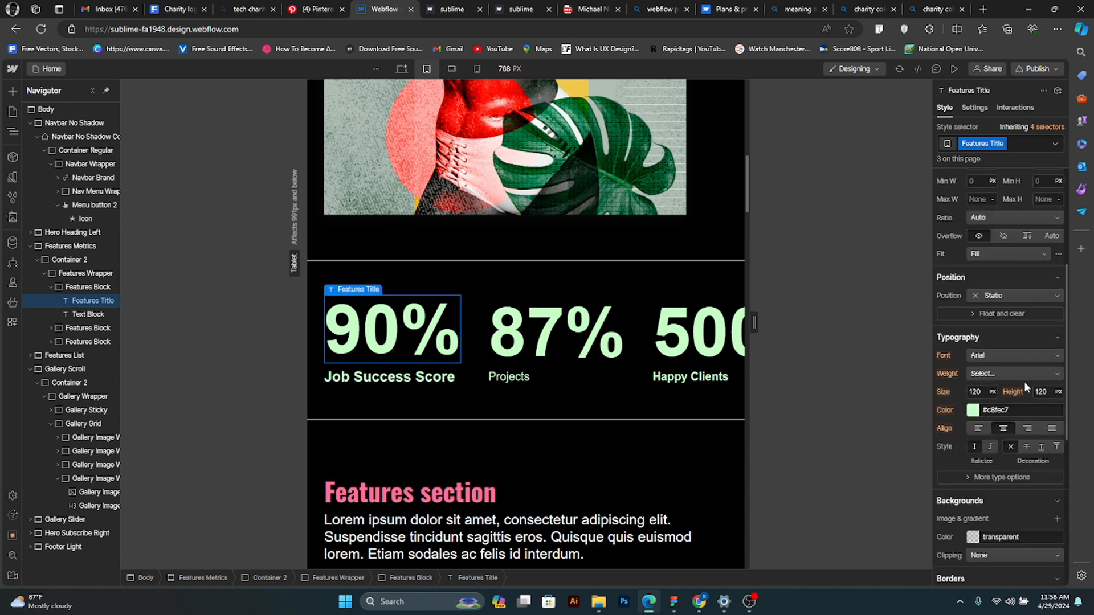
pyautogui.click(986, 391)
pyautogui.press('Return')
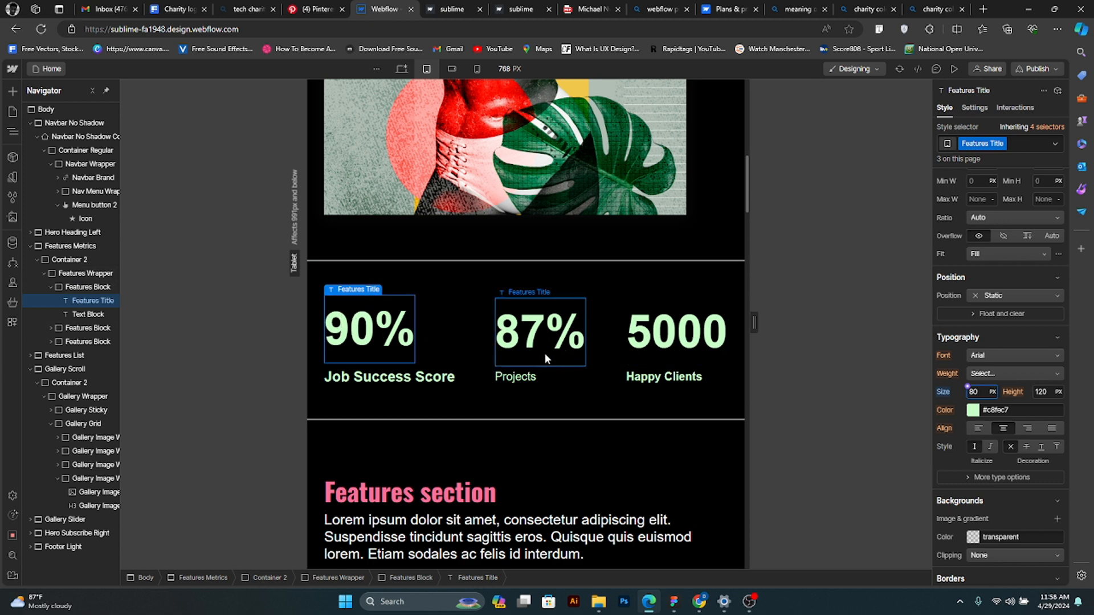
# - Set the font size of the "Job Success Score" label to 20 px for tablet
pyautogui.click(411, 377)
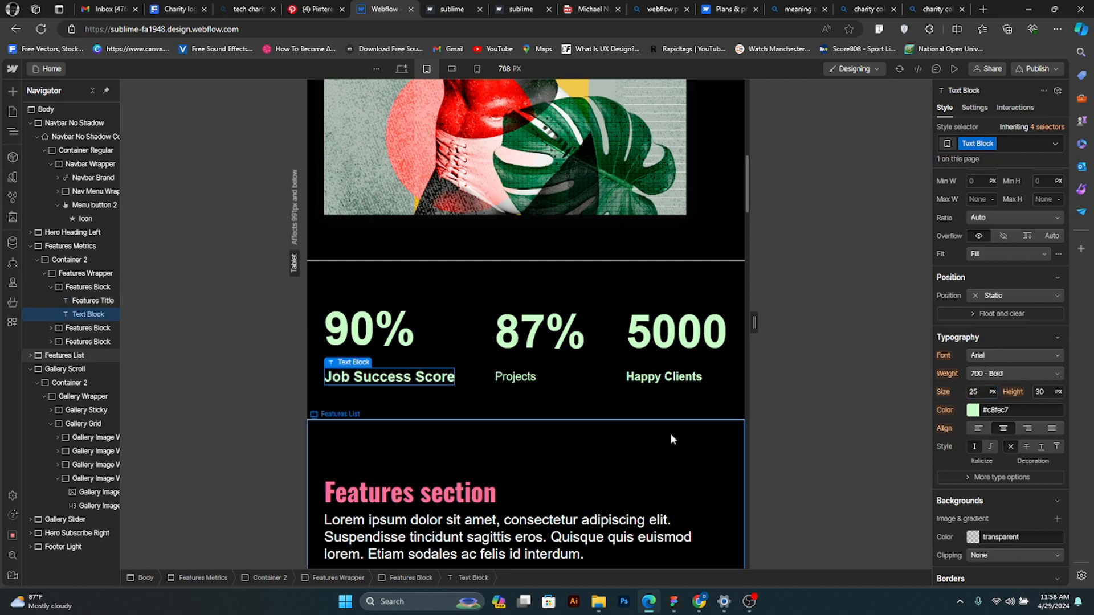
pyautogui.click(985, 391)
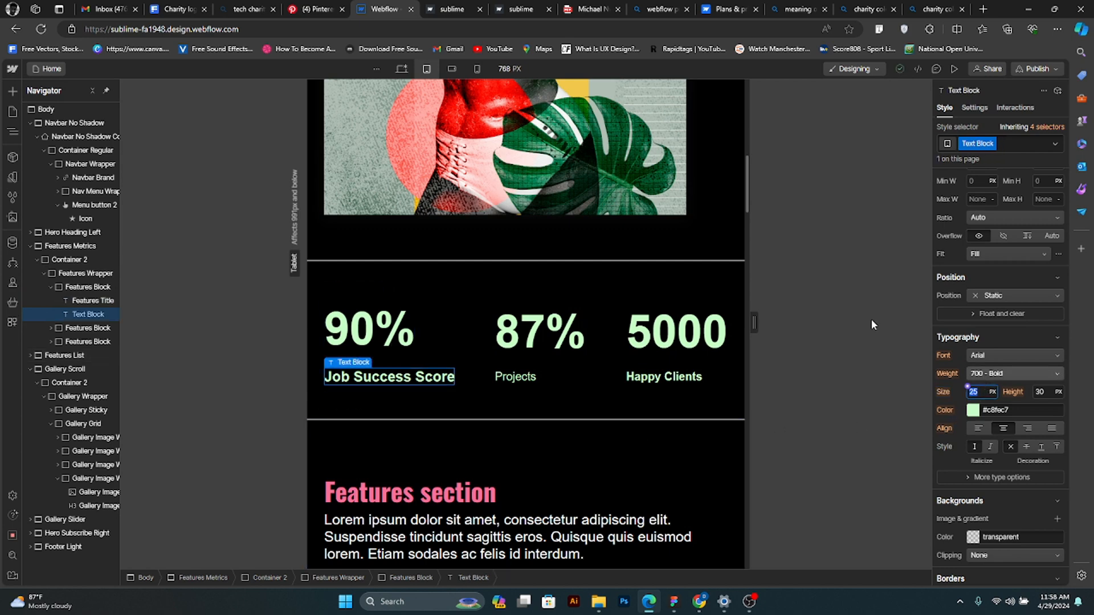
pyautogui.write('20')
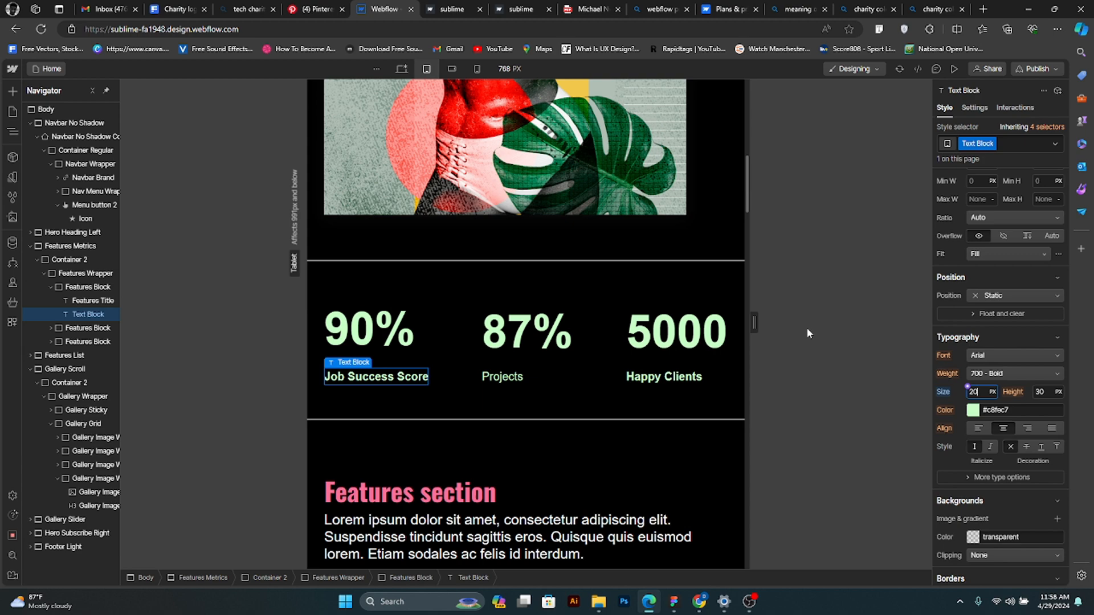
pyautogui.click(821, 385)
# - Compare the hero and metrics sections at the desktop and tablet breakpoints, ending with the Features Metrics section selected on tablet
pyautogui.scroll(-5, 524, 361)
pyautogui.scroll(6, 525, 360)
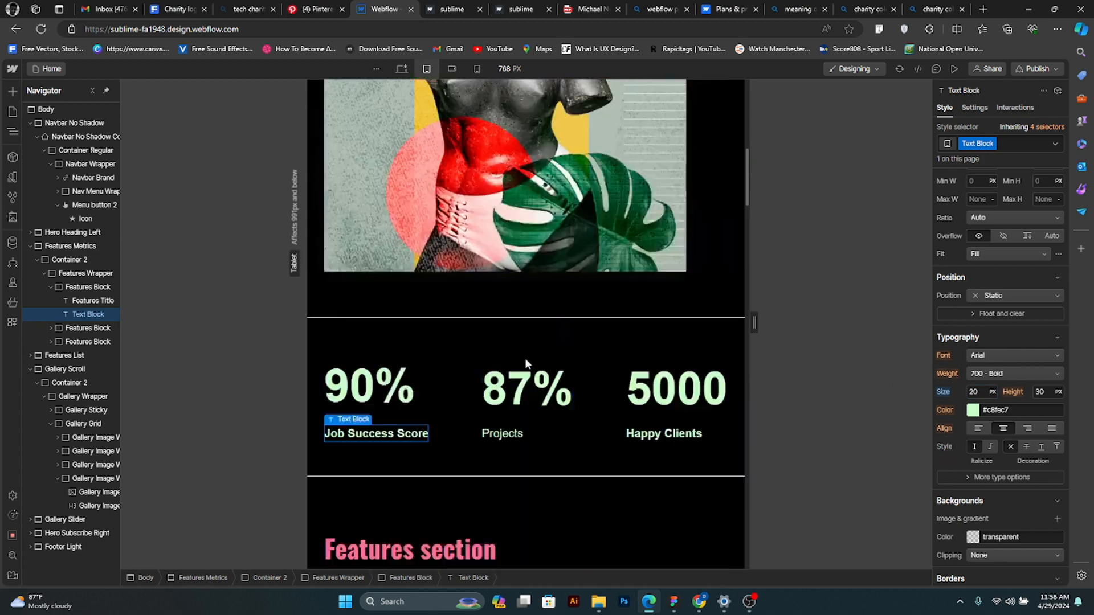
pyautogui.scroll(10, 523, 356)
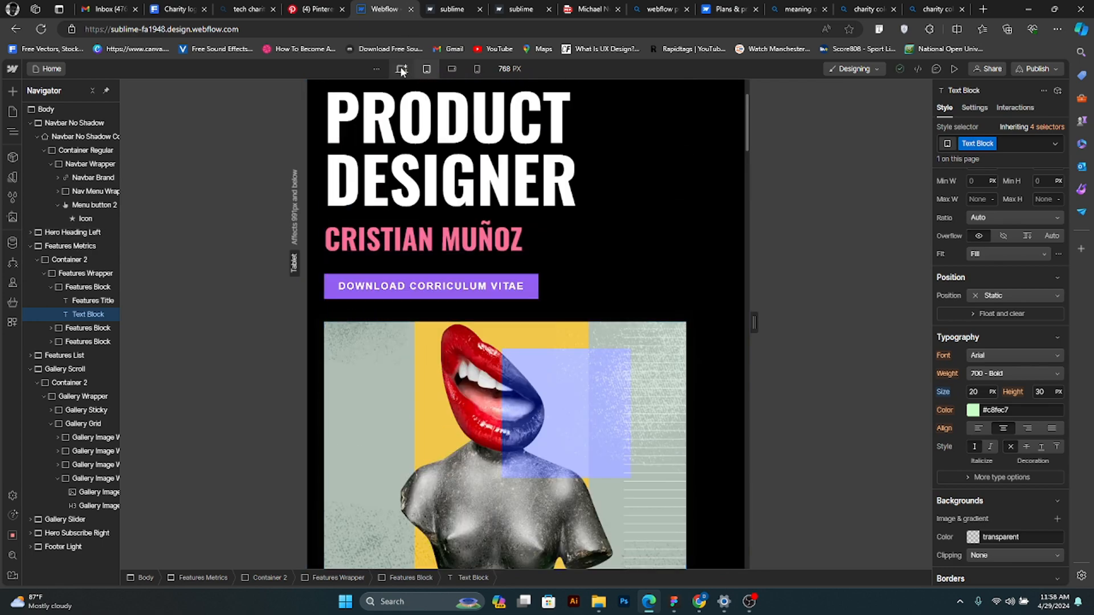
pyautogui.click(401, 68)
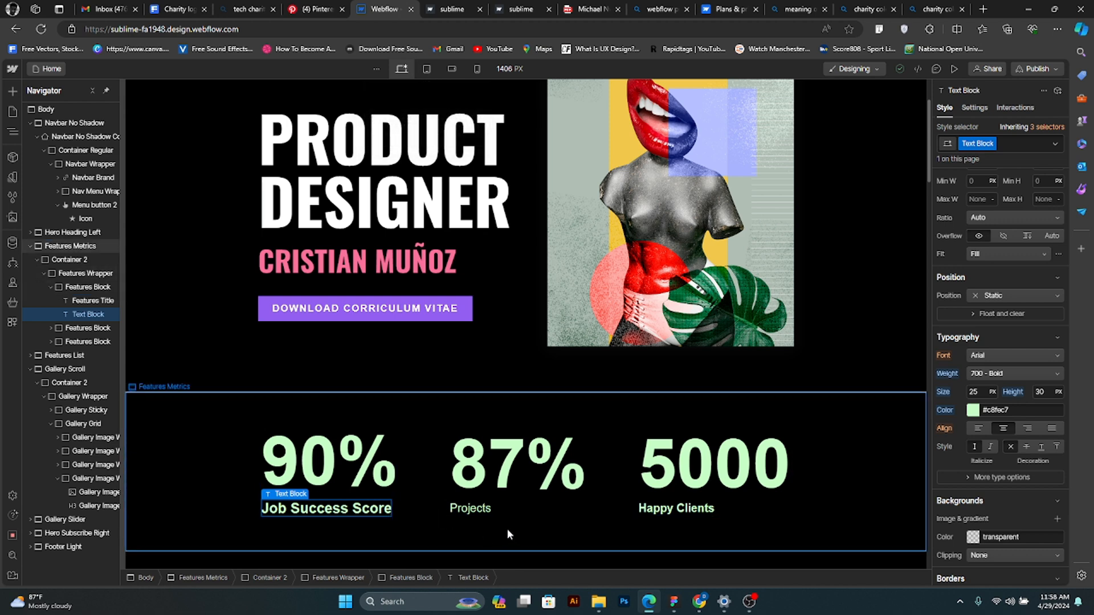
pyautogui.scroll(2, 507, 528)
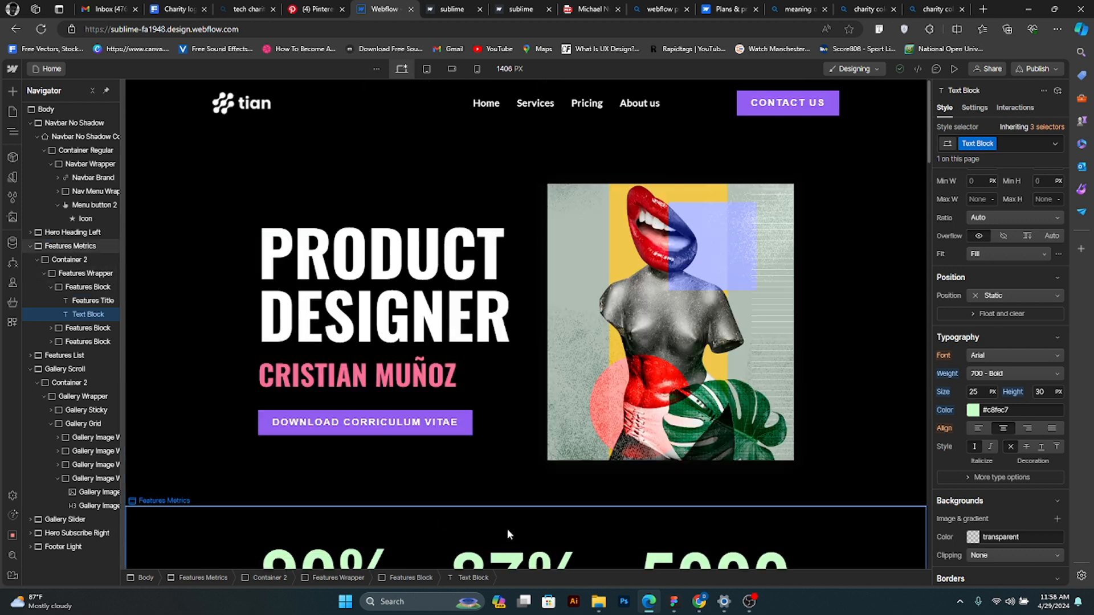
pyautogui.click(856, 346)
pyautogui.scroll(-3, 857, 347)
pyautogui.scroll(3, 856, 346)
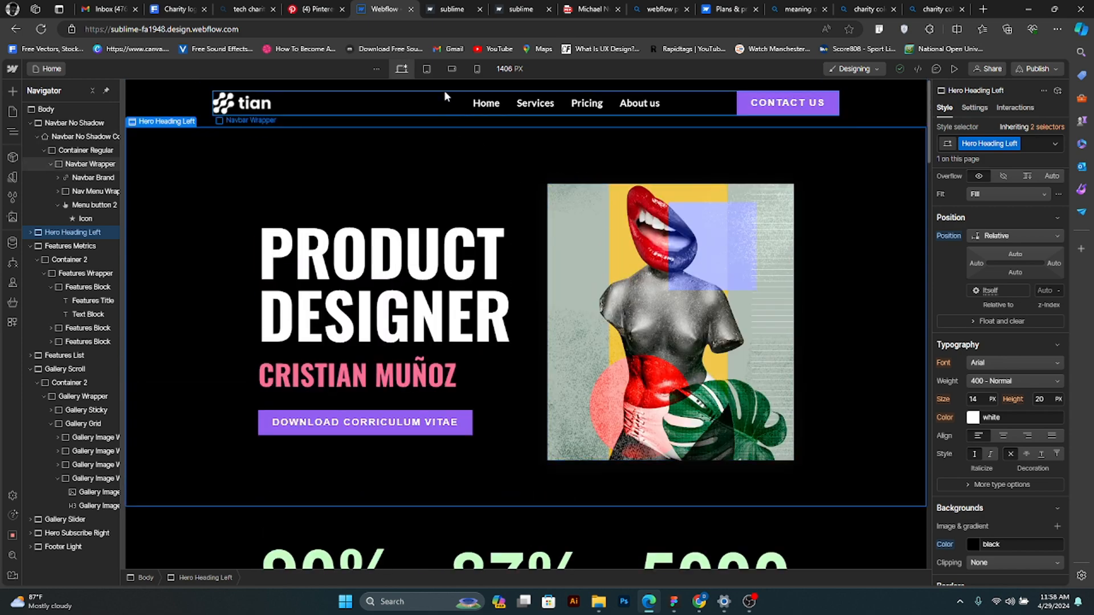
pyautogui.click(427, 69)
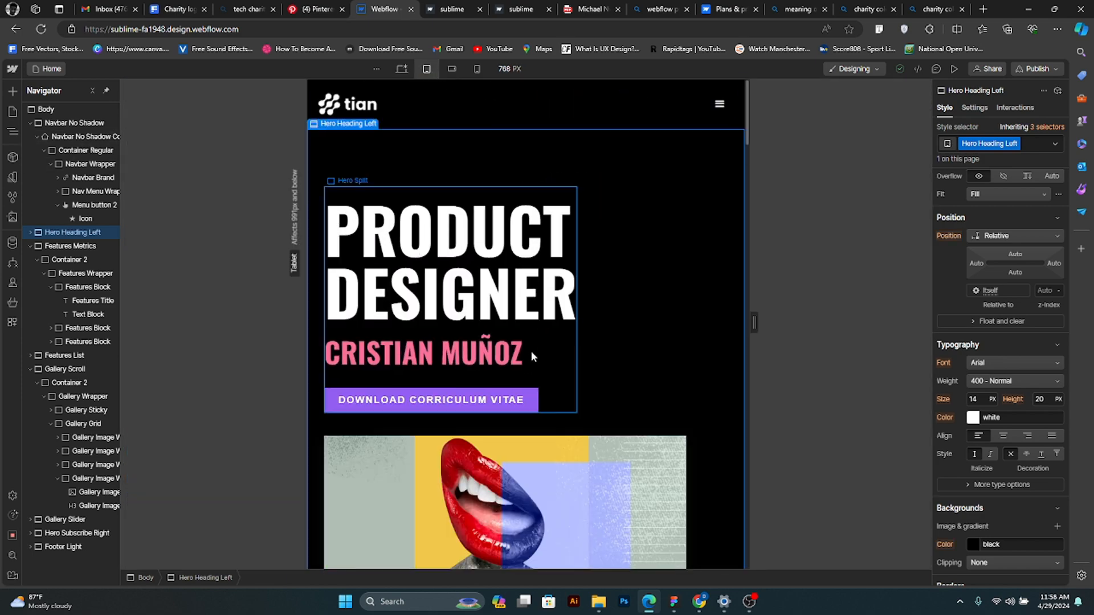
pyautogui.scroll(-6, 628, 367)
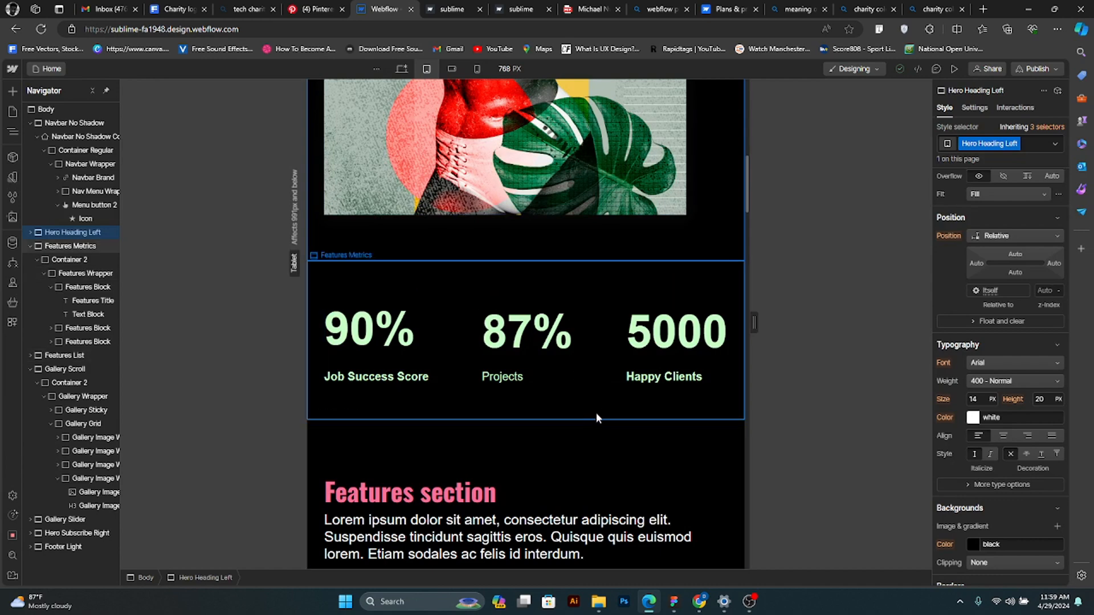
pyautogui.scroll(-3, 594, 413)
pyautogui.scroll(1, 593, 416)
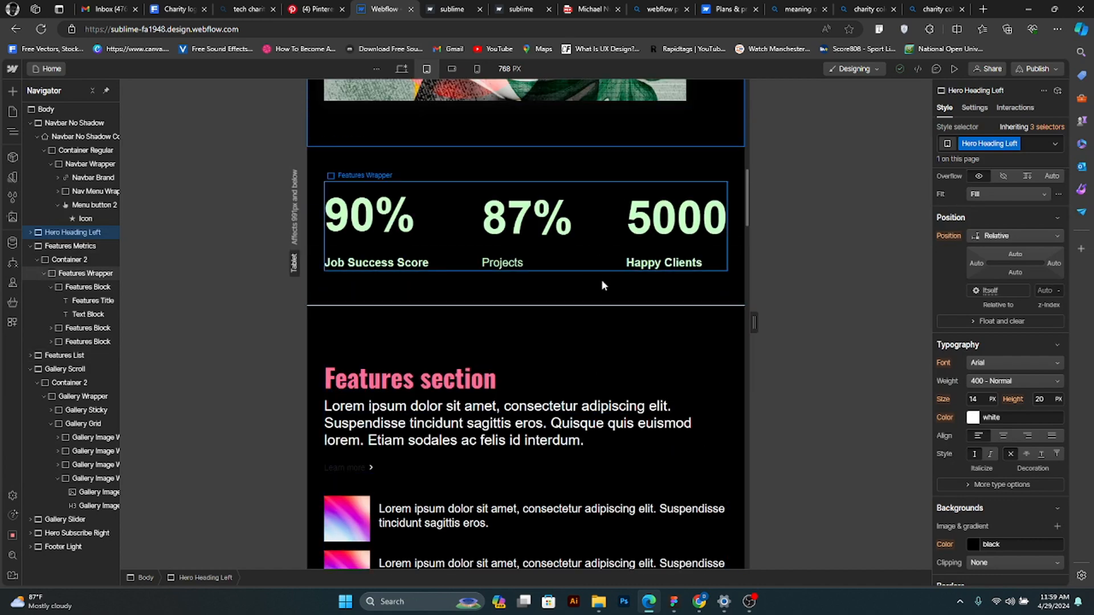
pyautogui.click(684, 302)
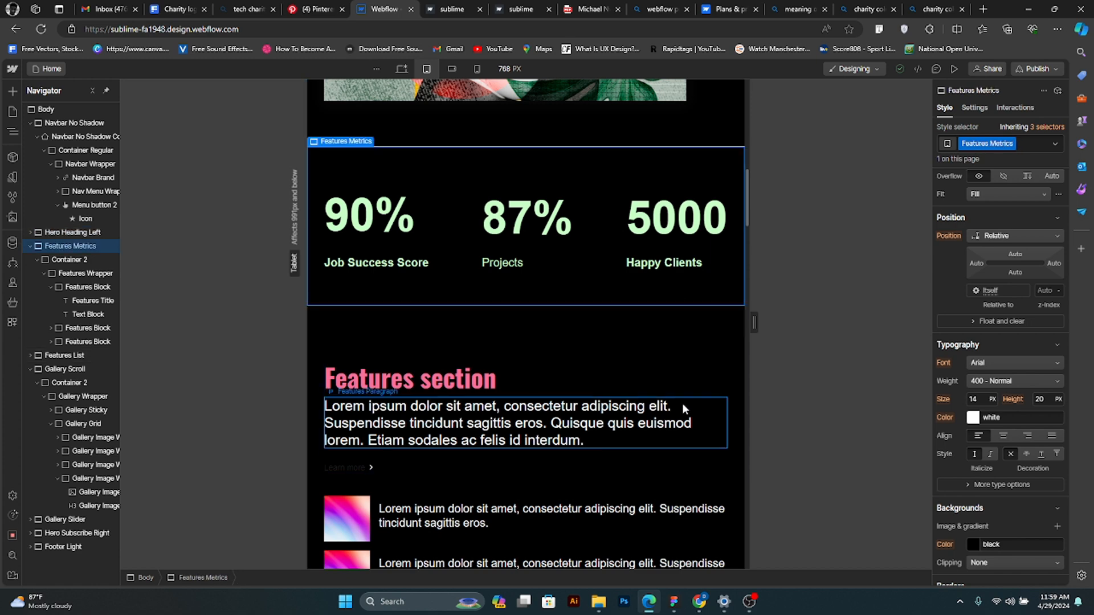
# - Examine the tablet layout from the features section through the galleries and subscribe section to the footer
pyautogui.scroll(-5, 682, 406)
pyautogui.scroll(-8, 681, 412)
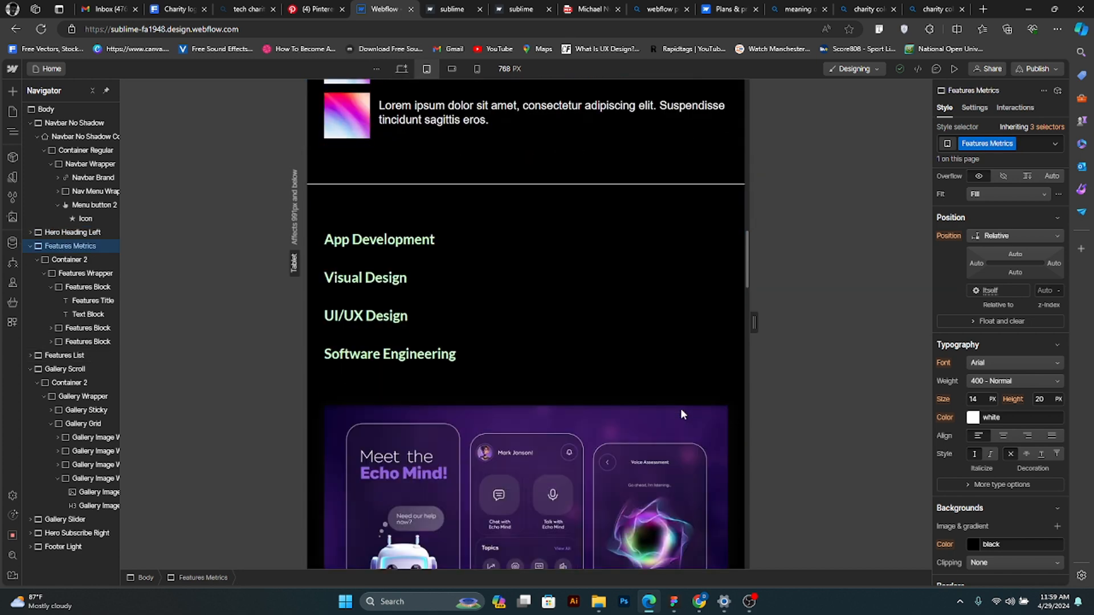
pyautogui.scroll(-12, 680, 408)
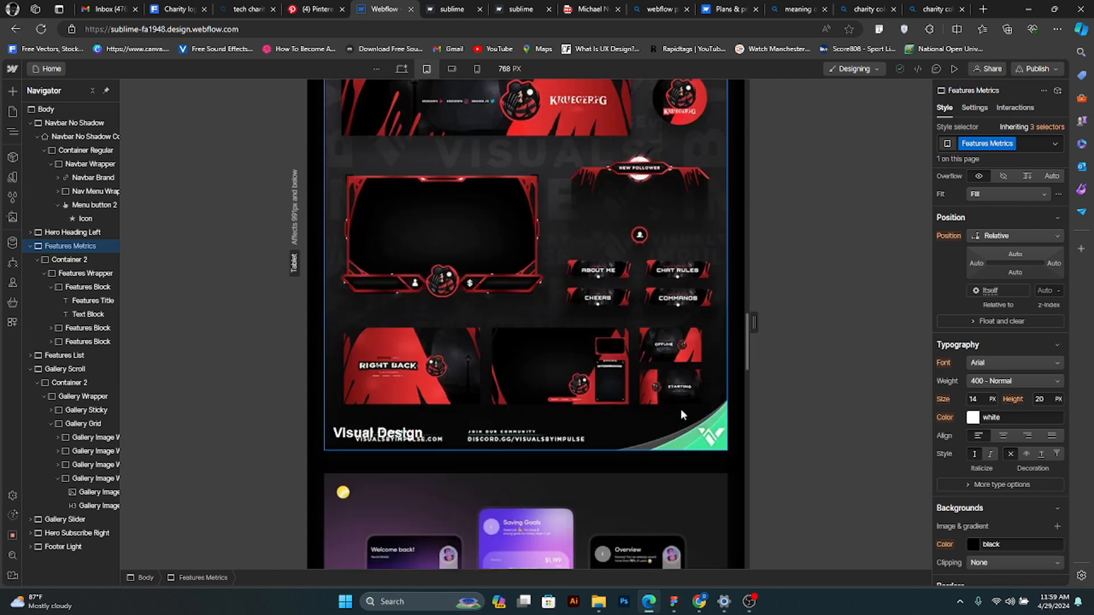
pyautogui.scroll(-12, 660, 425)
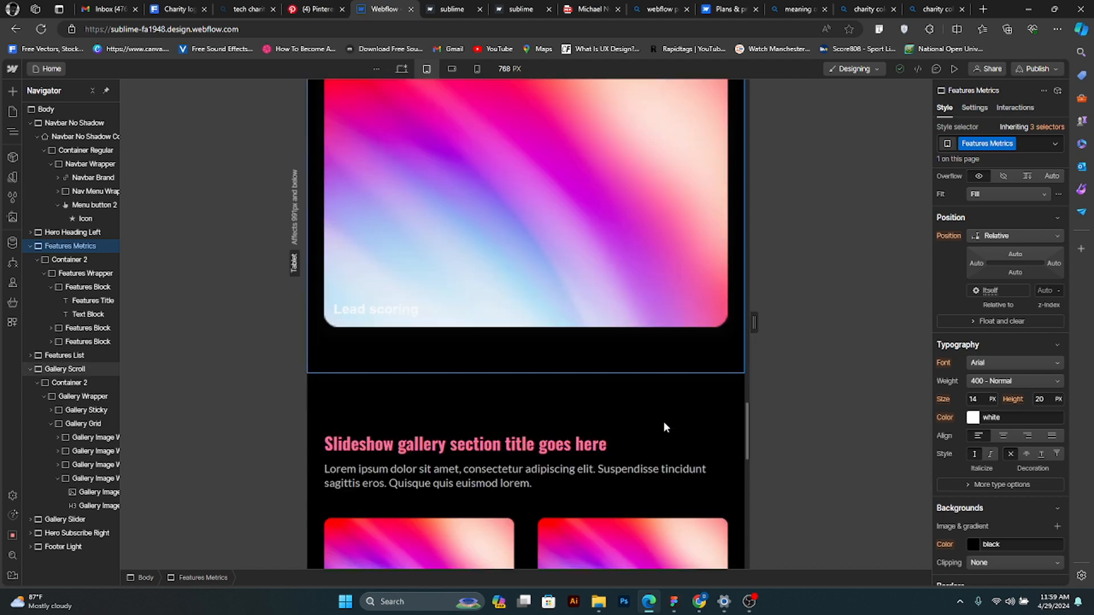
pyautogui.scroll(-3, 664, 426)
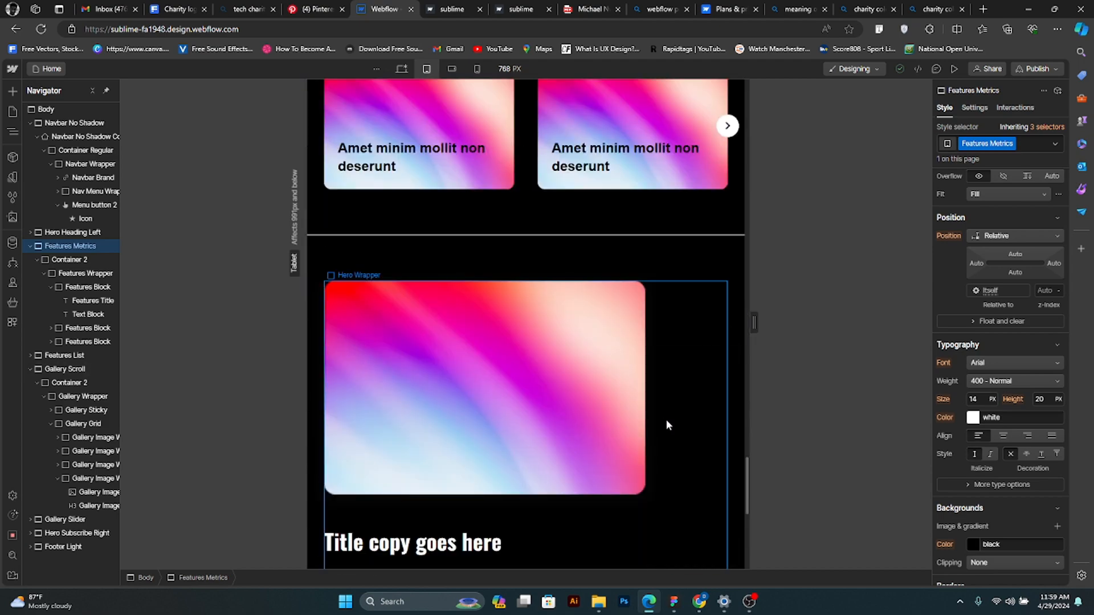
pyautogui.scroll(3, 669, 422)
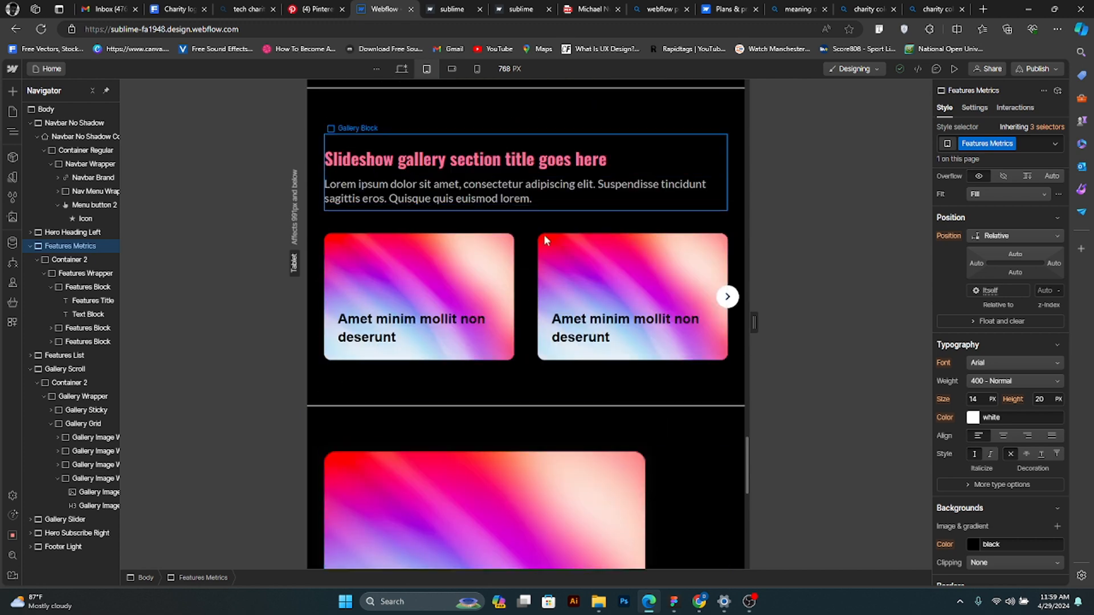
pyautogui.scroll(-8, 578, 425)
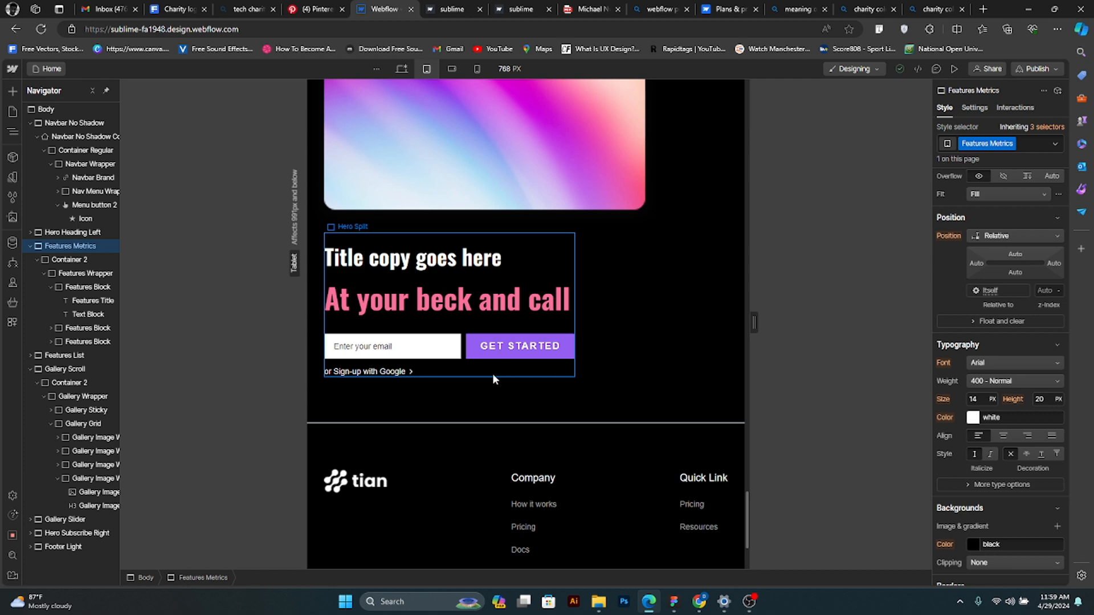
pyautogui.scroll(-3, 562, 449)
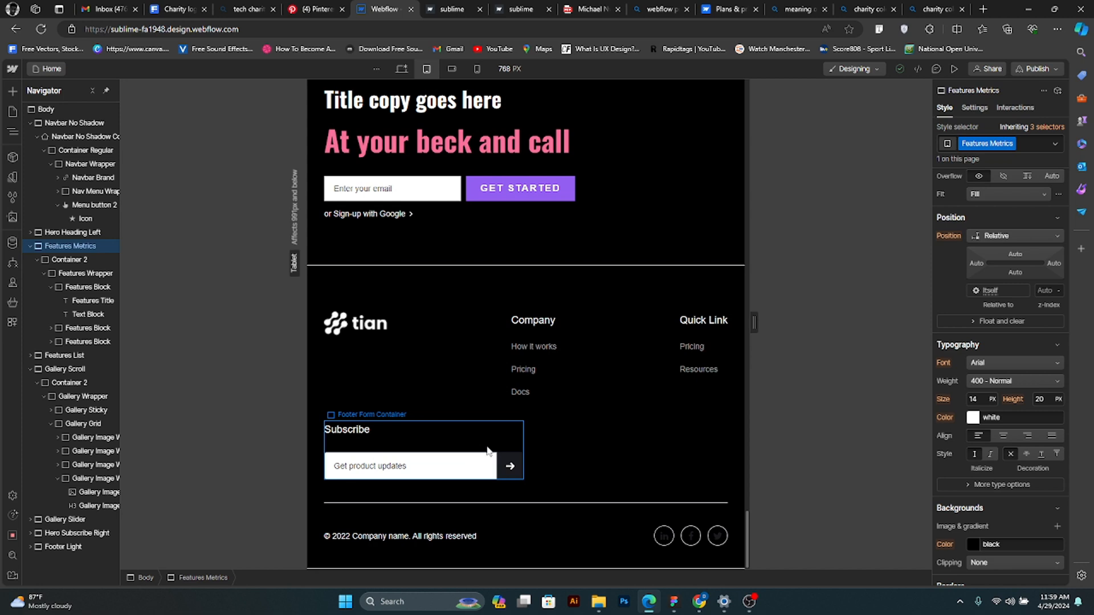
# - Compare the footer layout at the desktop and tablet breakpoints, and select the Footer Form Container on tablet
pyautogui.click(408, 70)
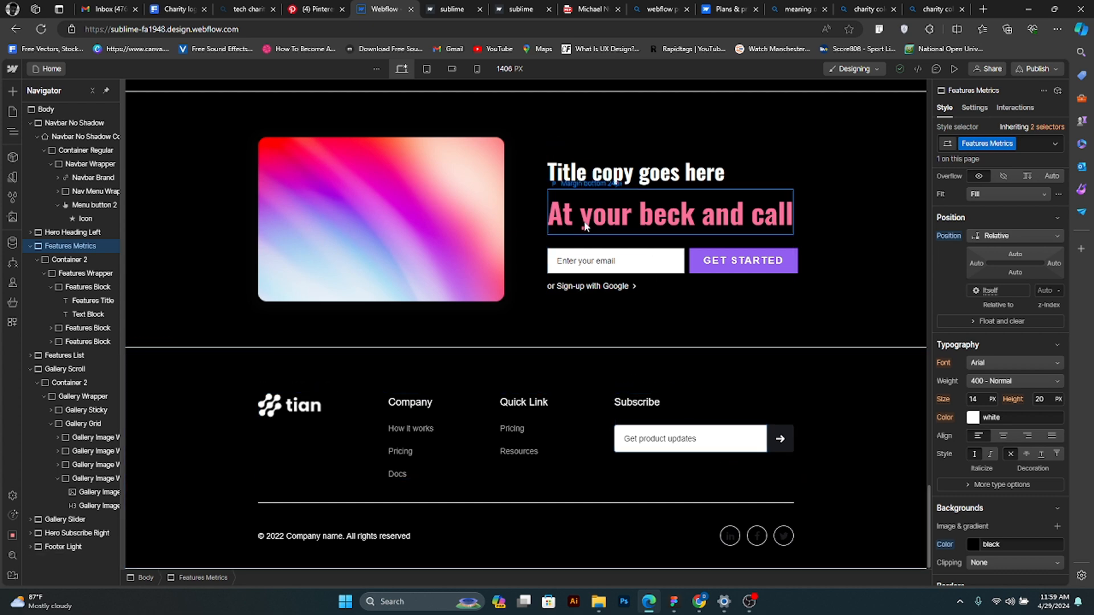
pyautogui.click(426, 69)
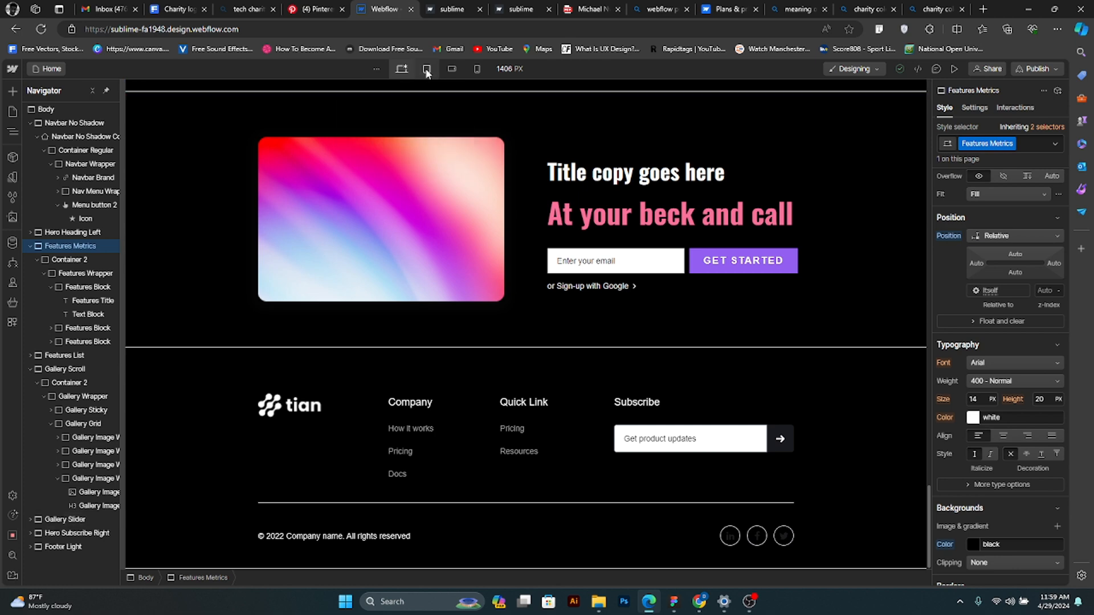
pyautogui.scroll(-15, 486, 328)
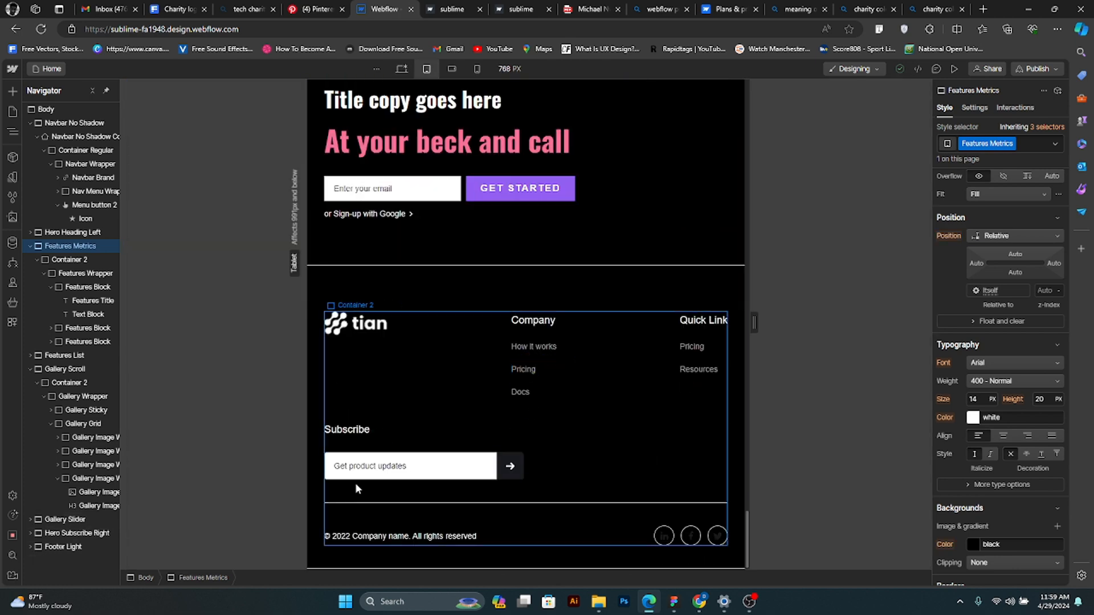
pyautogui.click(394, 439)
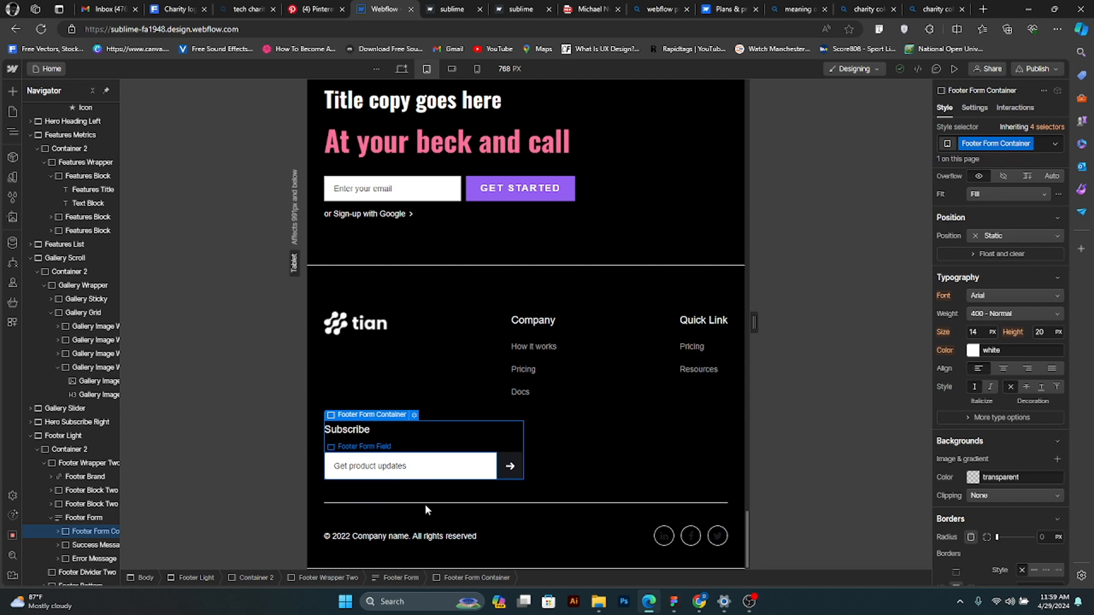
# - Compare the upper part of the page at the tablet and mobile portrait breakpoints, and leave the canvas on mobile portrait
pyautogui.scroll(10, 558, 460)
pyautogui.scroll(15, 515, 385)
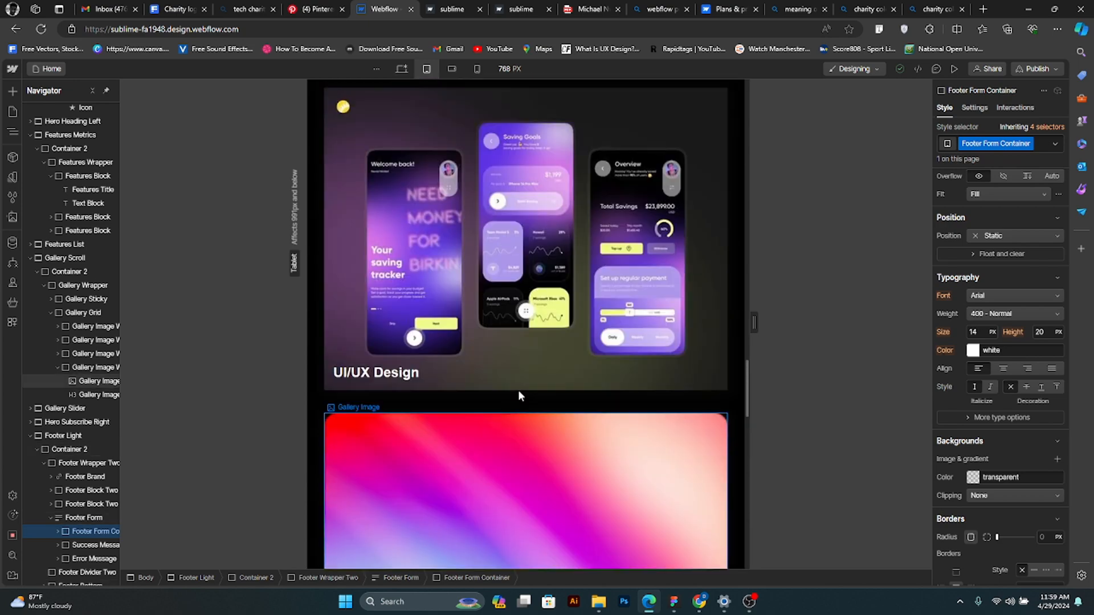
pyautogui.scroll(15, 494, 393)
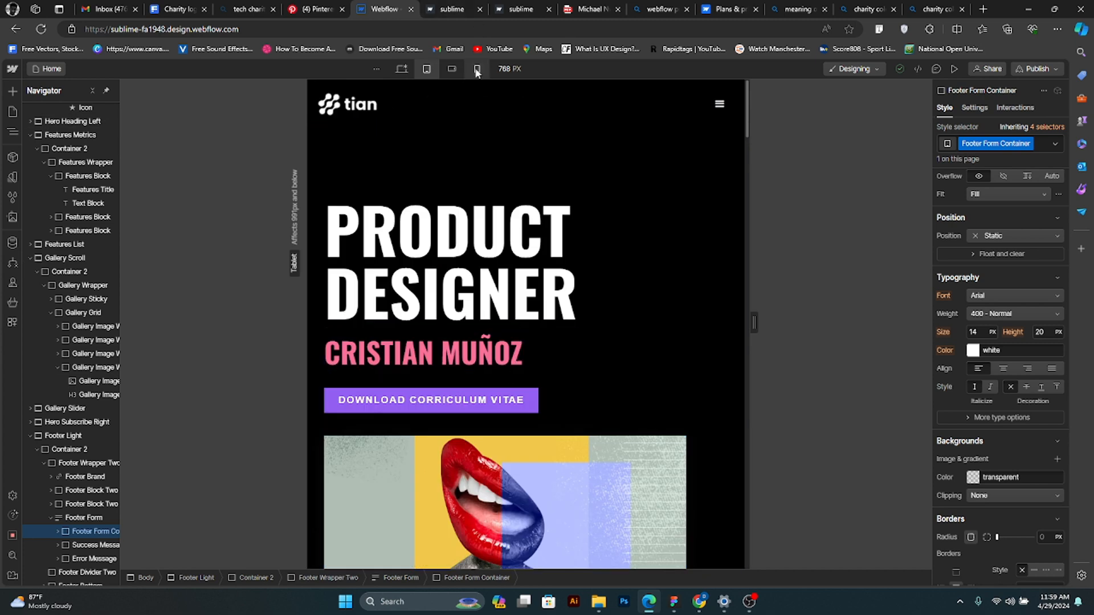
pyautogui.click(477, 69)
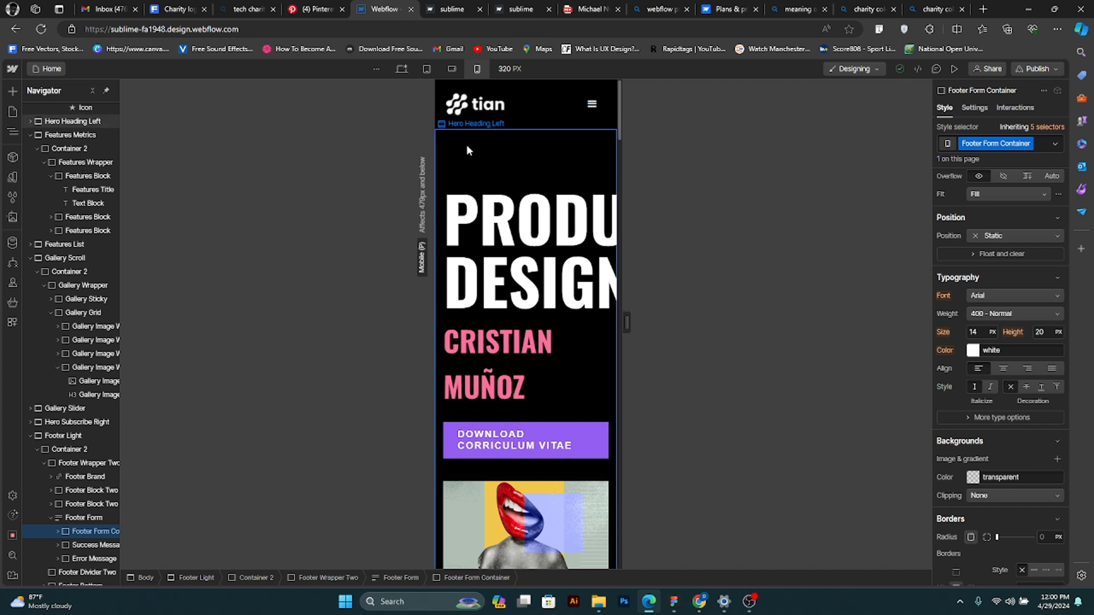
pyautogui.click(427, 69)
pyautogui.scroll(-10, 462, 412)
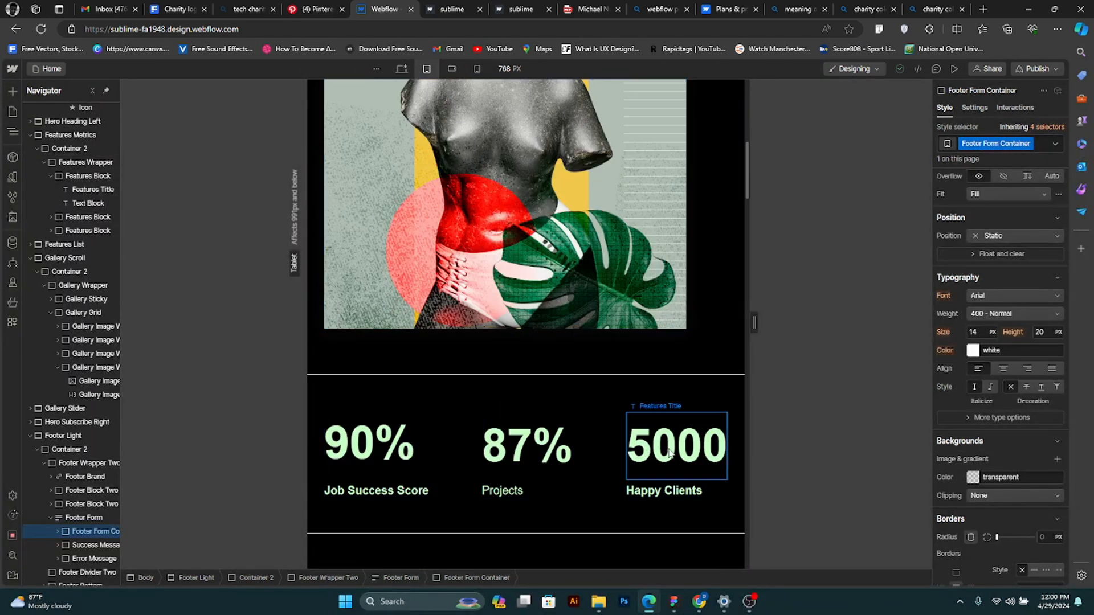
pyautogui.click(477, 69)
pyautogui.scroll(2, 513, 332)
pyautogui.scroll(5, 511, 338)
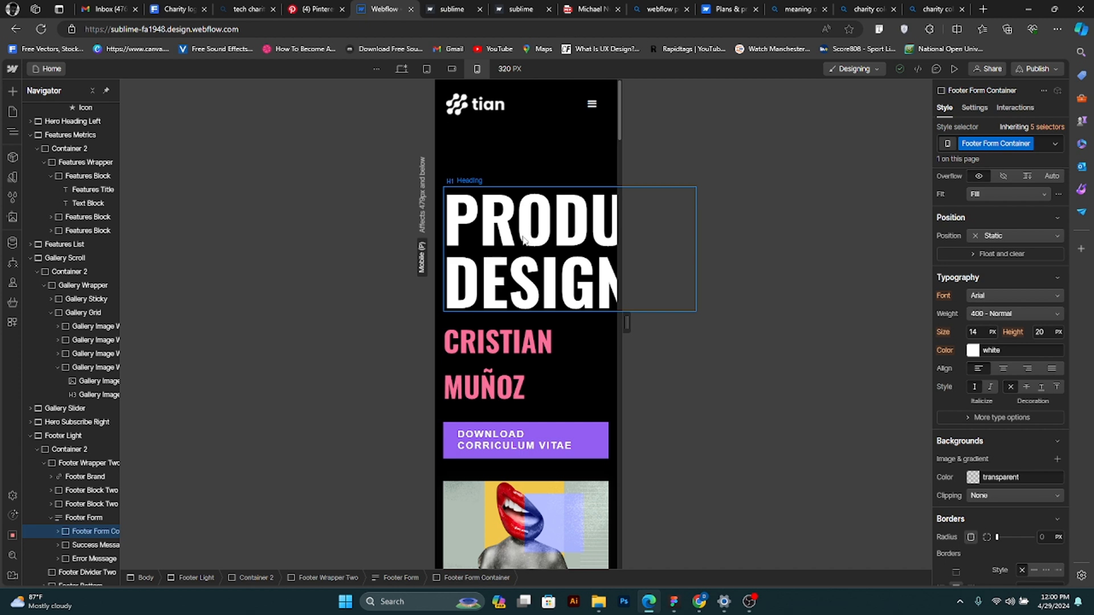
# - Set the hero heading's font size to 70 px at the mobile portrait breakpoint
pyautogui.click(585, 280)
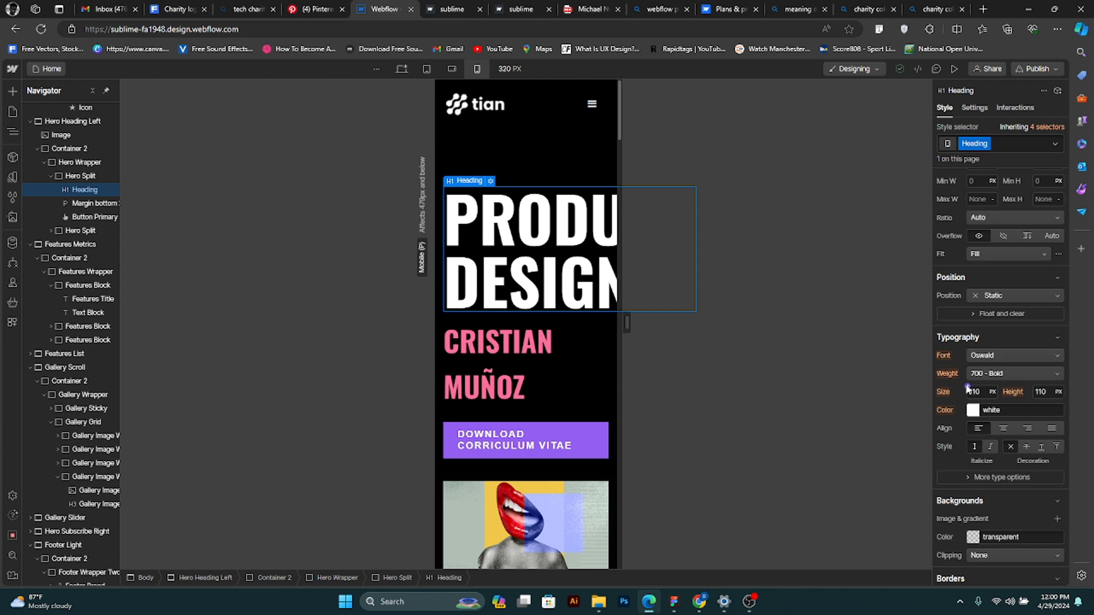
pyautogui.click(983, 393)
pyautogui.write('80')
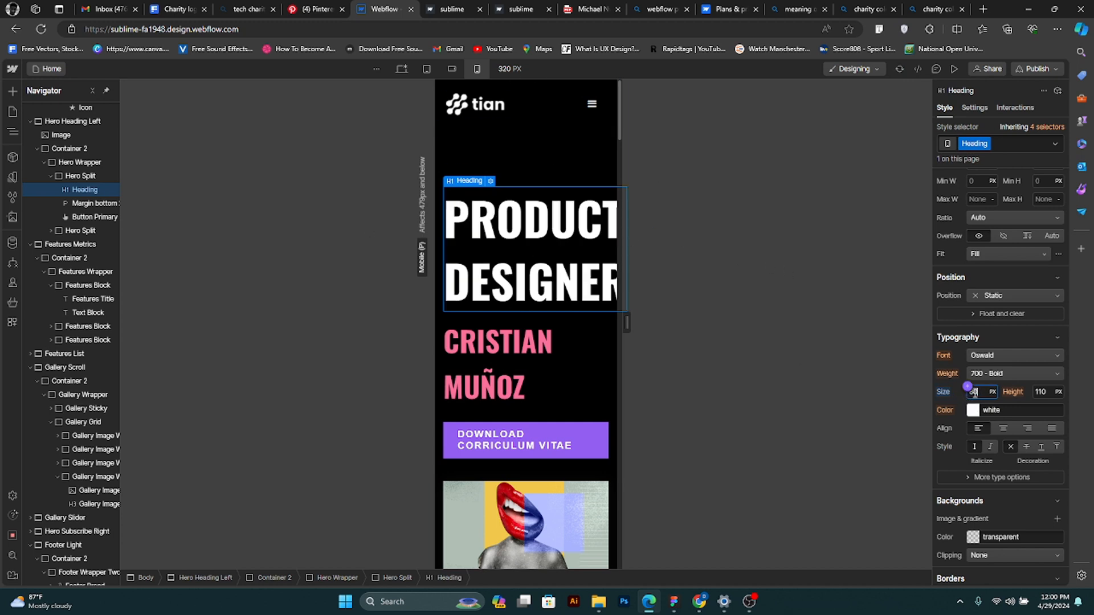
pyautogui.click(967, 387)
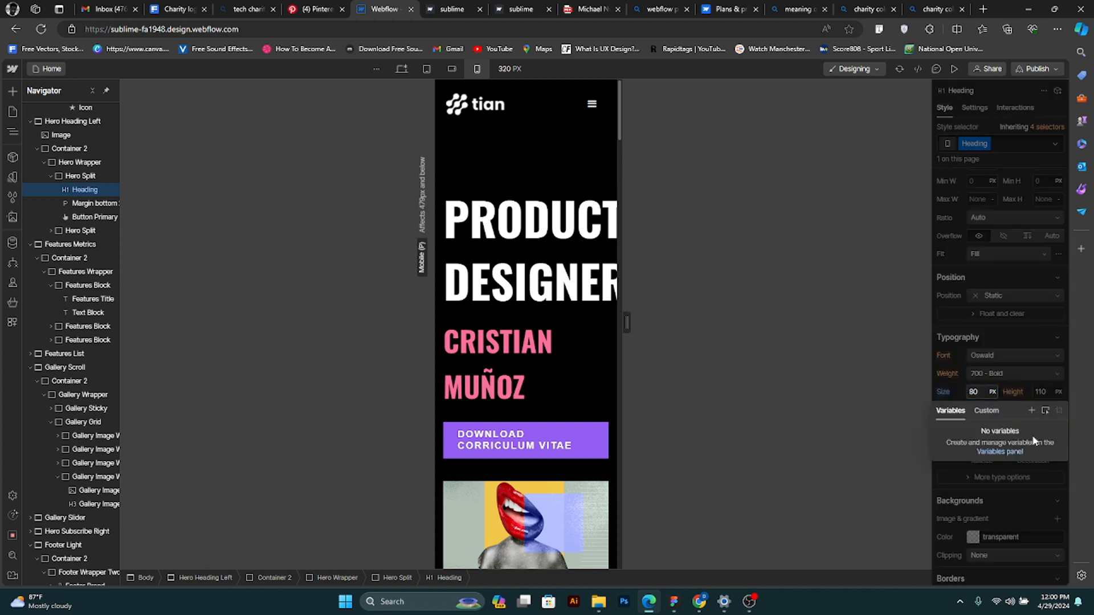
pyautogui.click(978, 392)
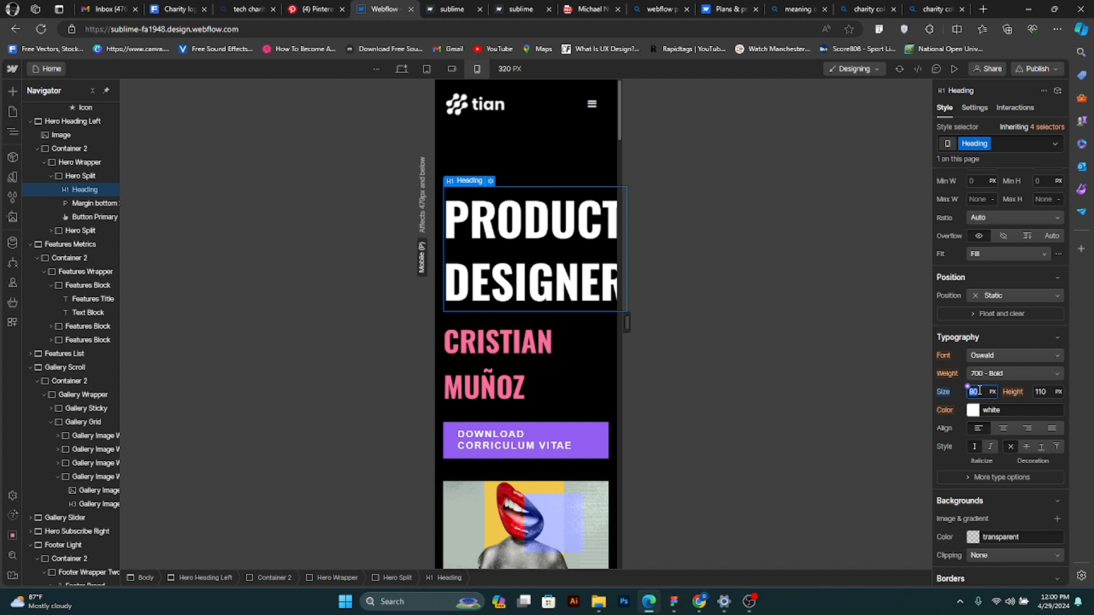
pyautogui.write('70')
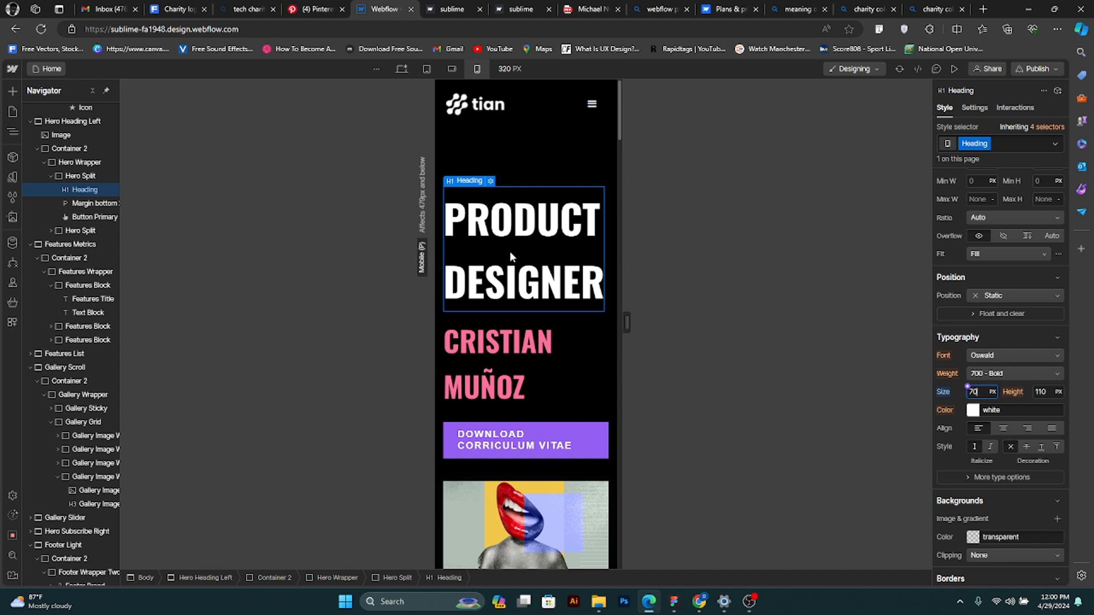
# - Check the hero heading at desktop and tablet, and set its line height to 75 px at mobile portrait
pyautogui.click(399, 67)
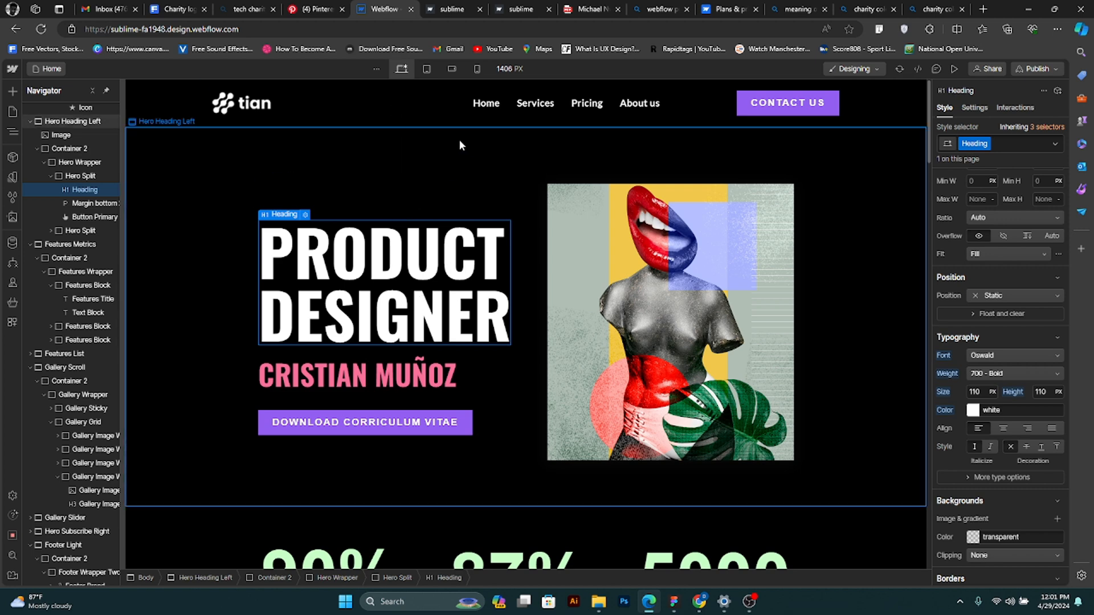
pyautogui.click(428, 68)
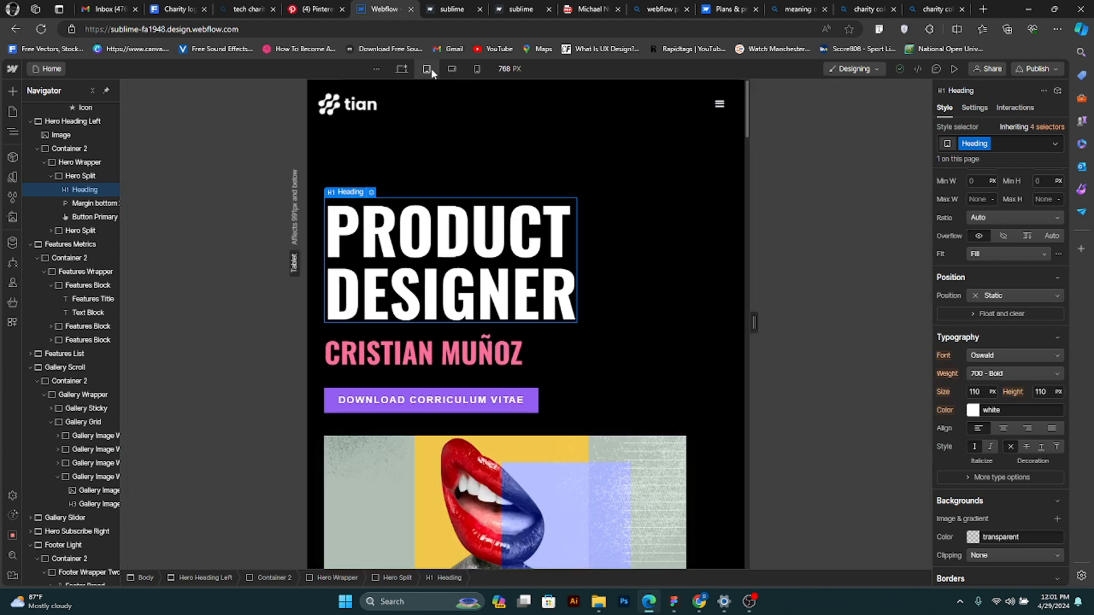
pyautogui.click(477, 69)
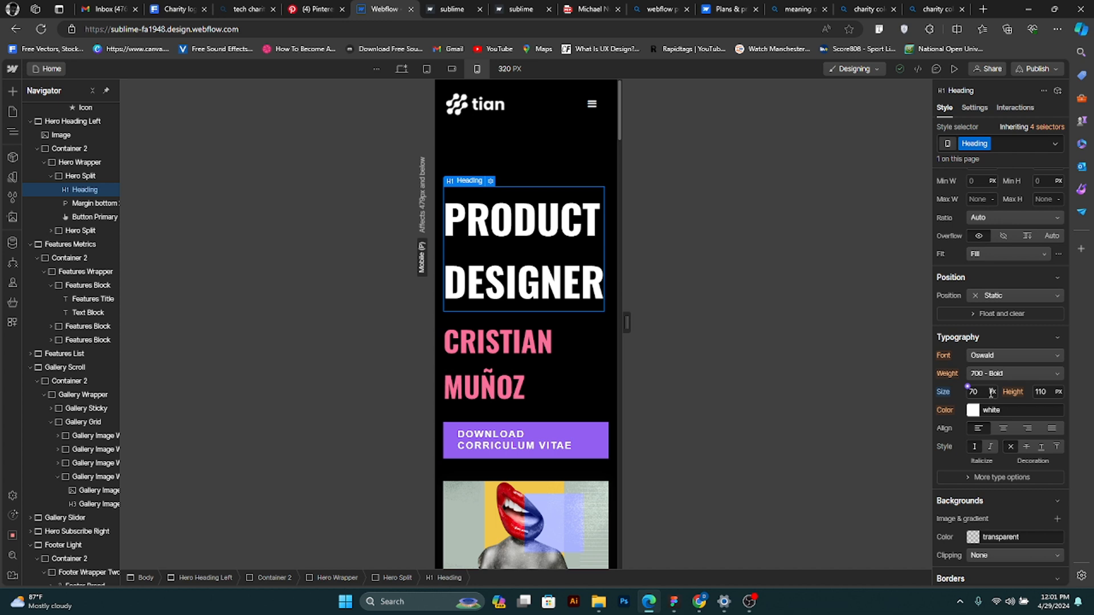
pyautogui.click(1051, 393)
pyautogui.write('15')
pyautogui.press('Return')
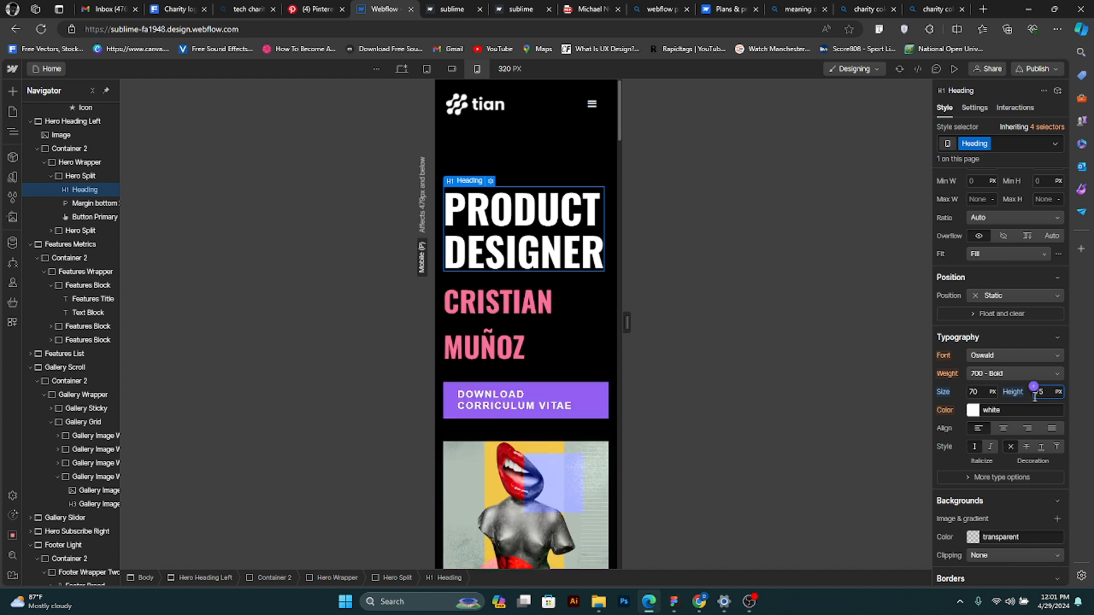
# - Set the line height of the pink name text below the hero heading to 55 px at mobile portrait
pyautogui.click(500, 322)
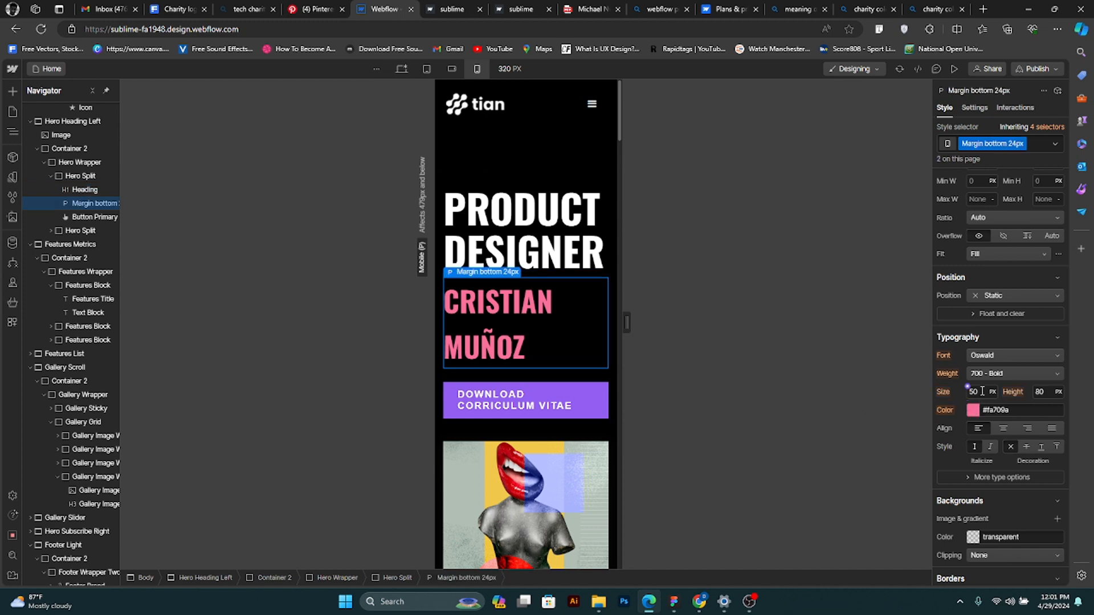
pyautogui.click(1045, 393)
pyautogui.press('Return')
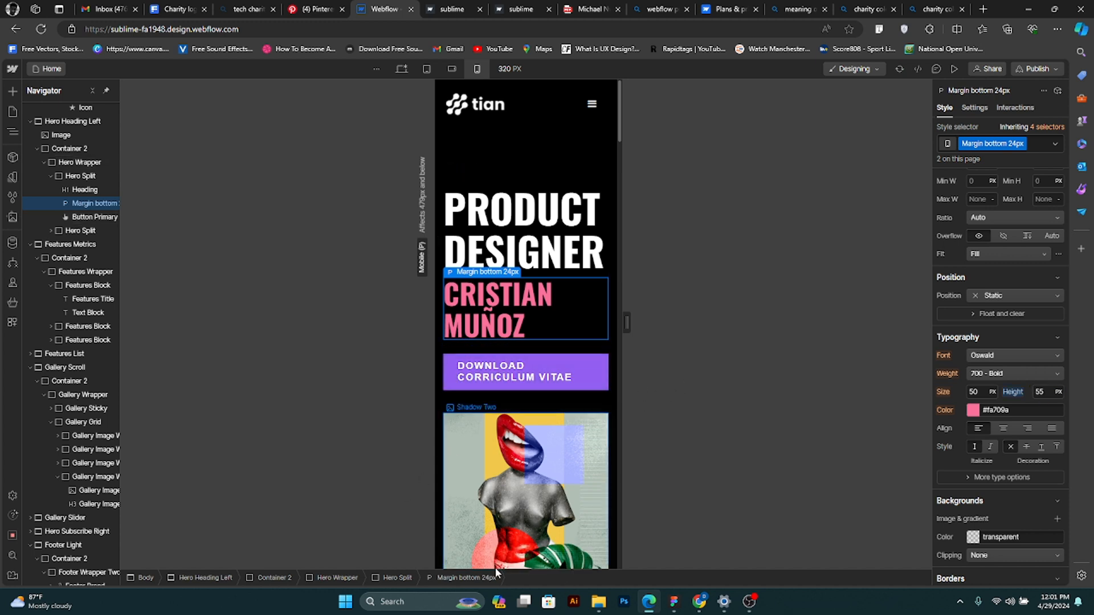
# - Center-align the text of the hero's download button at mobile portrait
pyautogui.click(531, 377)
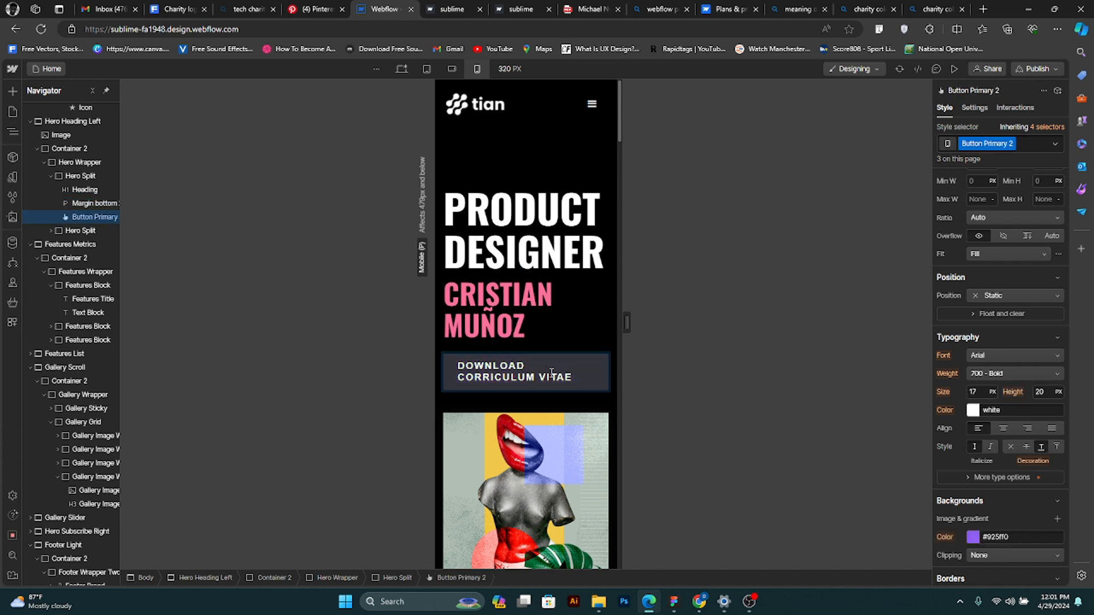
pyautogui.doubleClick(551, 373)
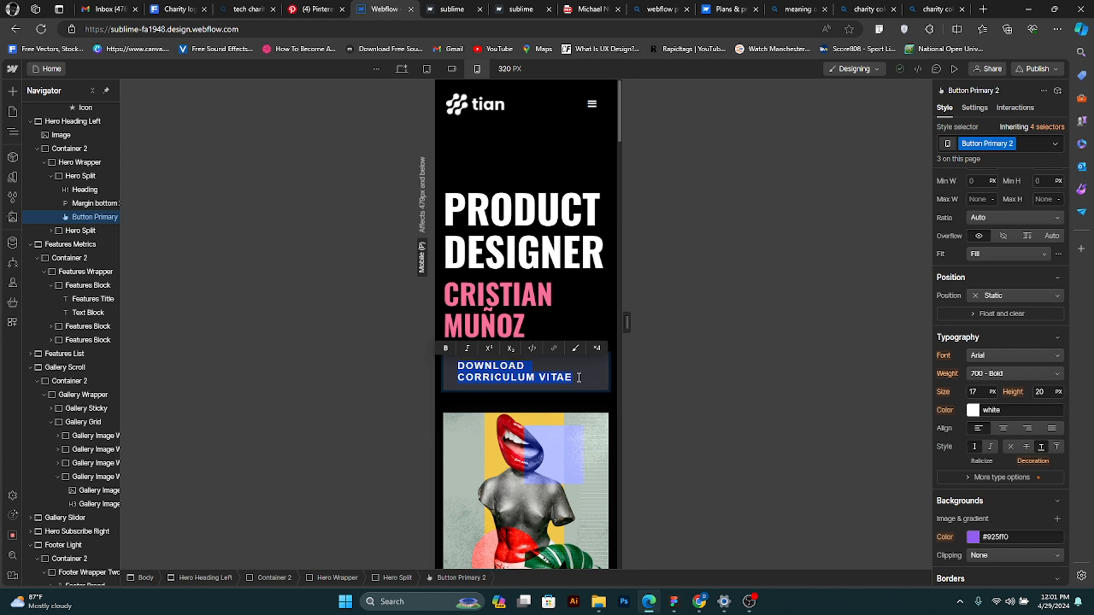
pyautogui.click(574, 378)
pyautogui.moveTo(574, 379); pyautogui.dragTo(448, 364)
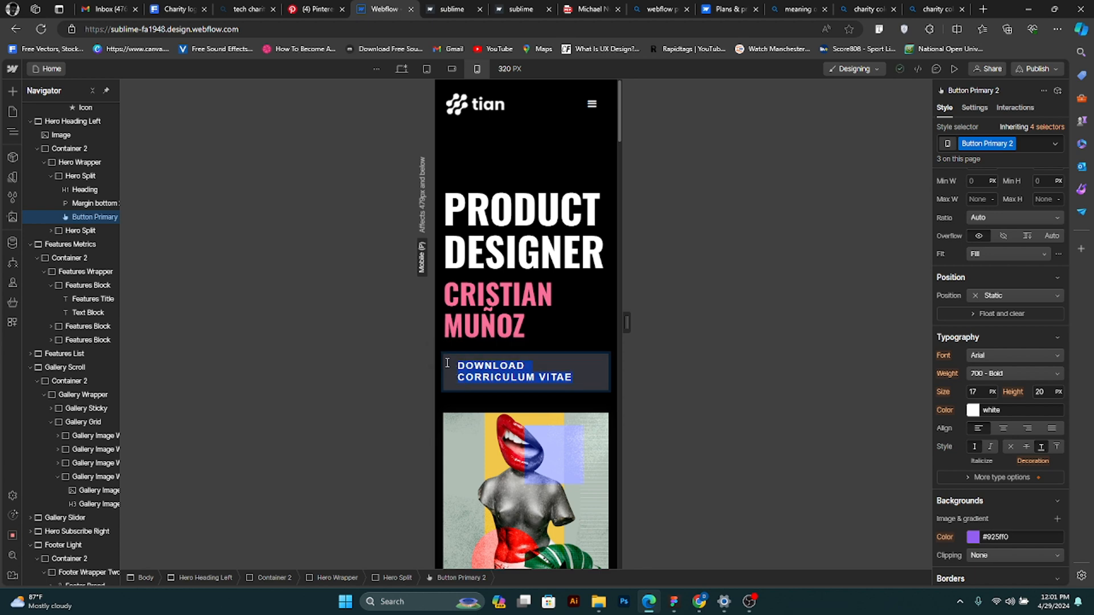
pyautogui.click(1004, 428)
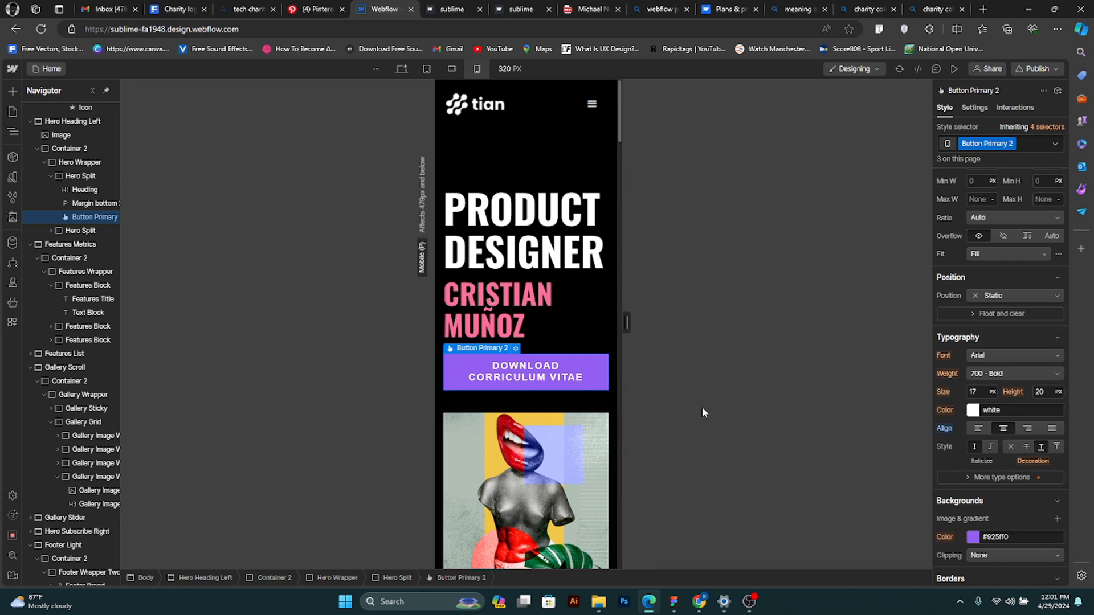
# - Shorten the hero button's text to DOWNLOAD by deleting "CORRICULUM VITAE"
pyautogui.doubleClick(557, 368)
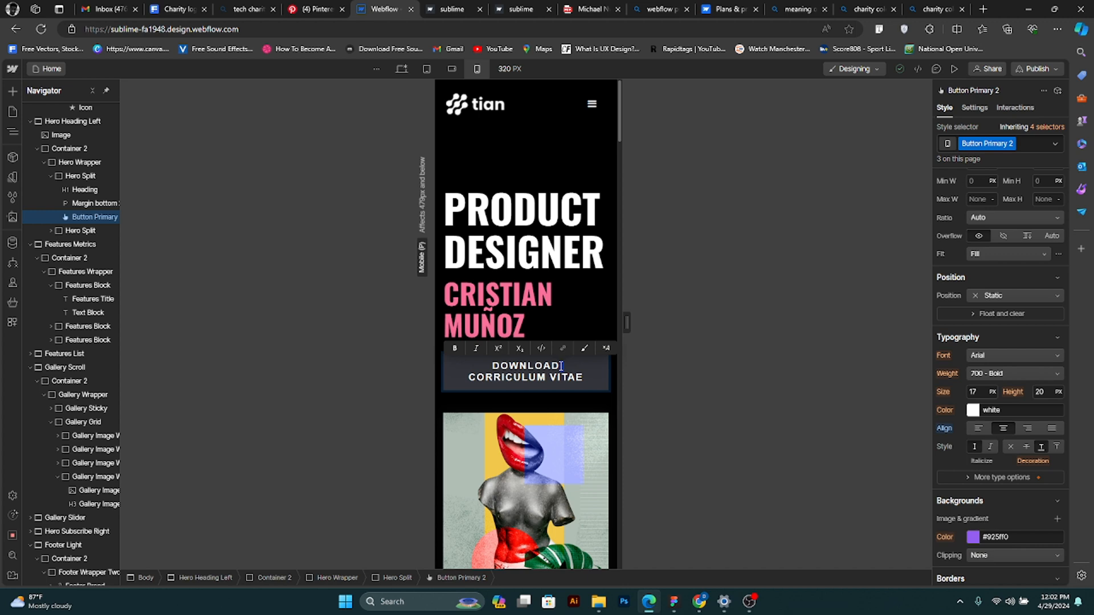
pyautogui.click(561, 366)
pyautogui.moveTo(561, 366); pyautogui.dragTo(584, 381)
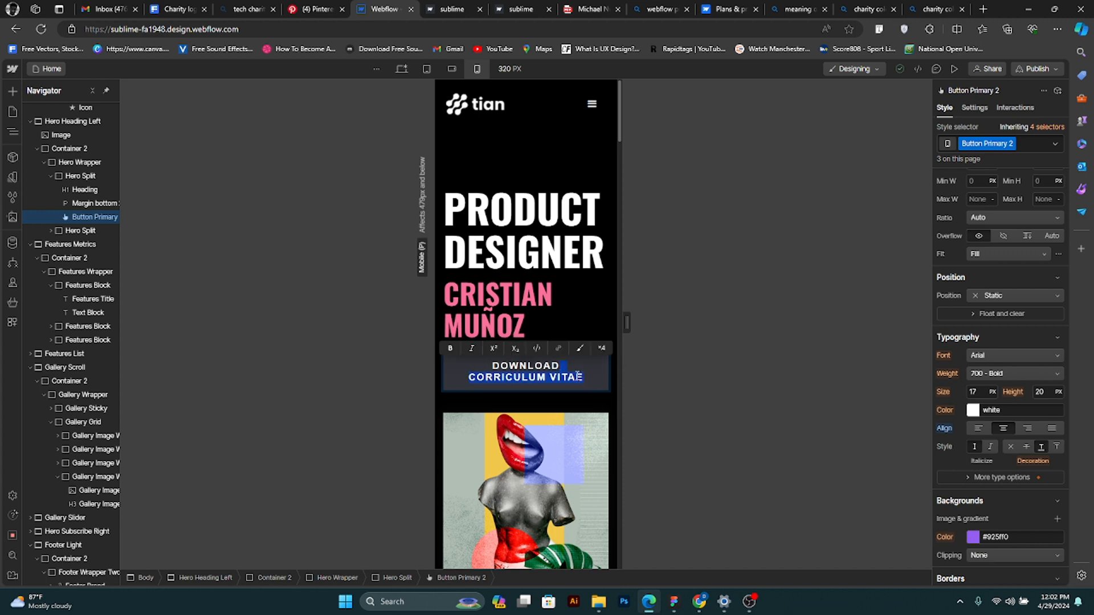
pyautogui.press('BackSpace')
pyautogui.press('Escape')
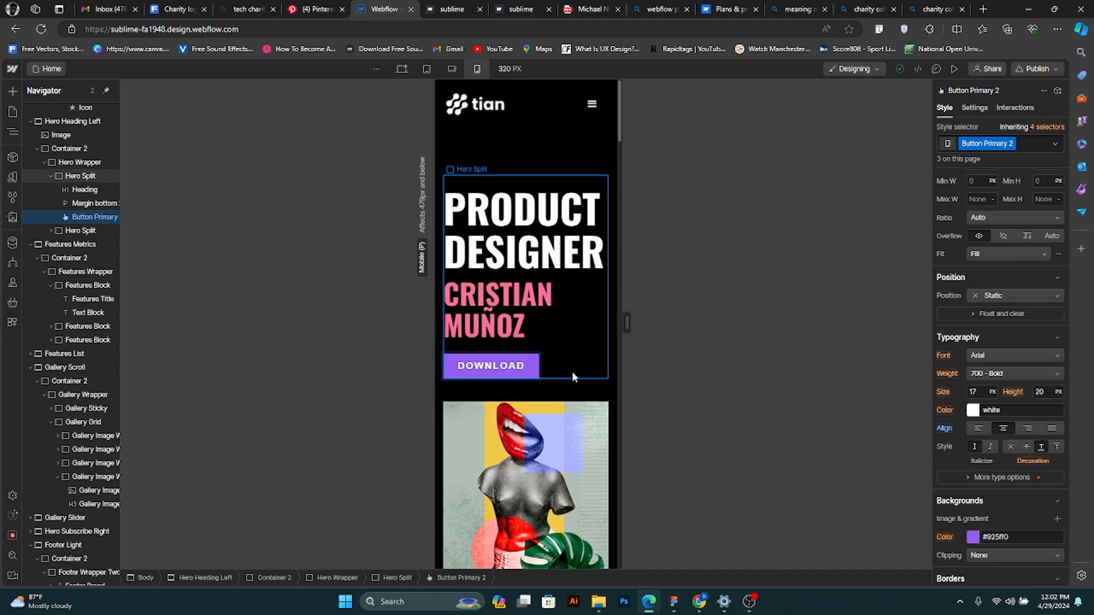
# - Compare the hero's shortened button at the desktop, tablet and mobile portrait breakpoints, and undo the text deletion
pyautogui.click(562, 368)
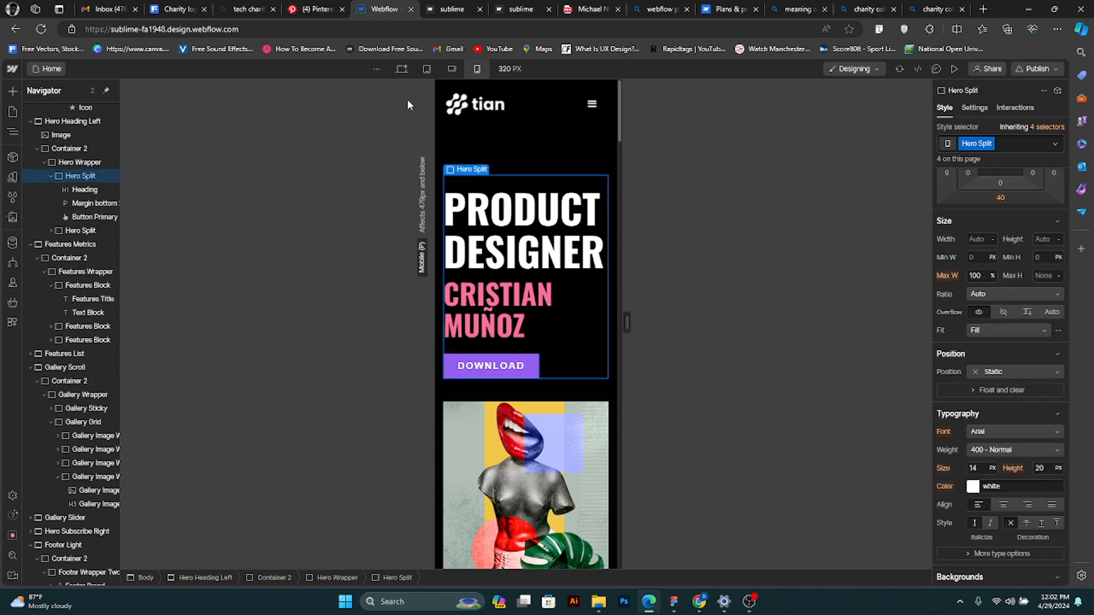
pyautogui.click(403, 69)
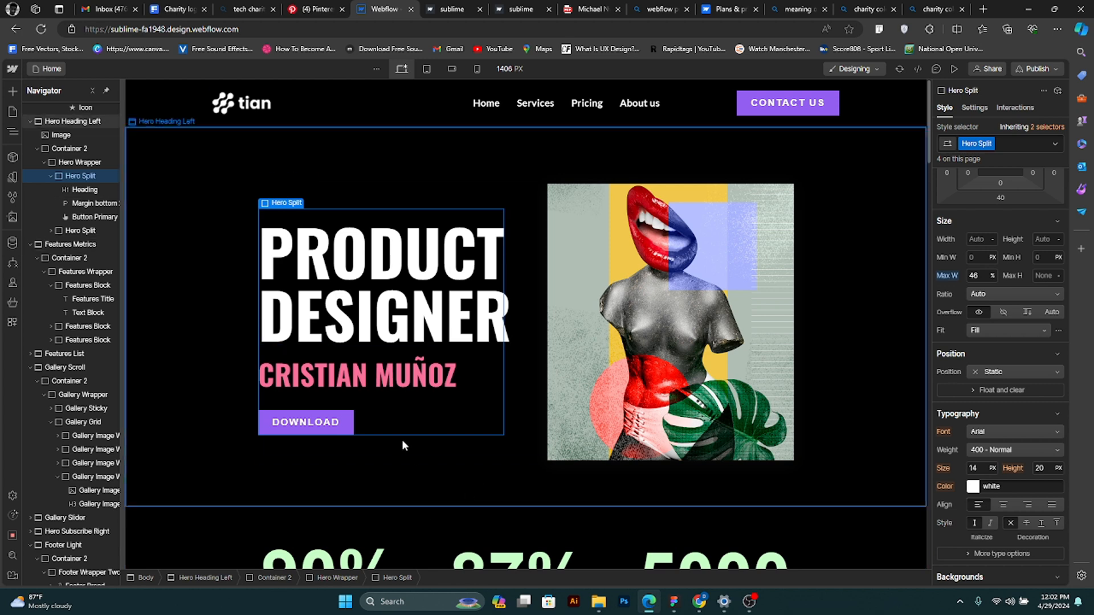
pyautogui.click(430, 69)
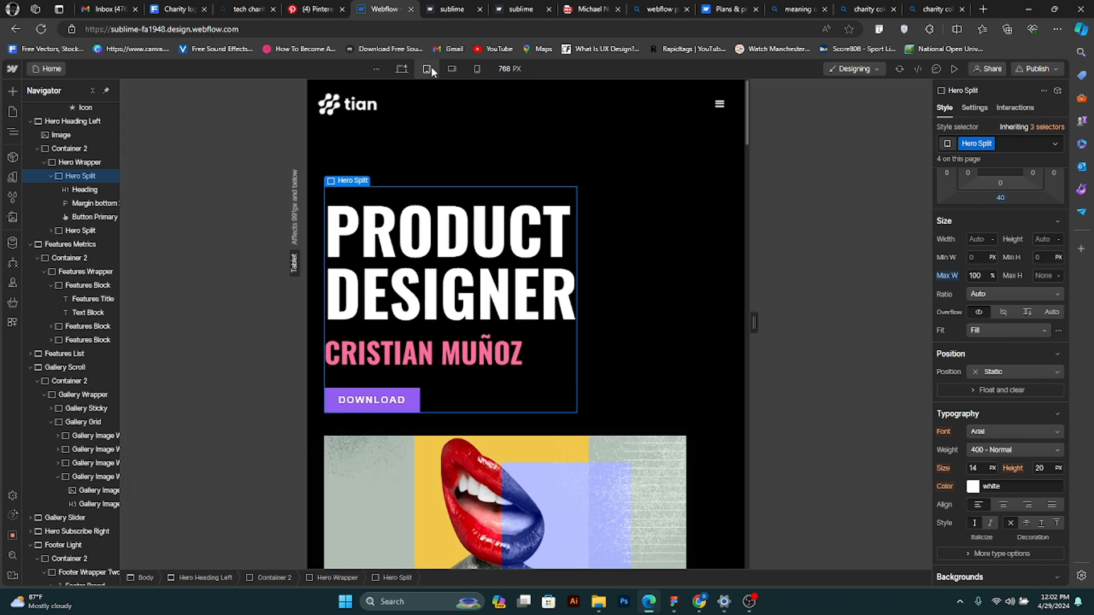
pyautogui.click(477, 68)
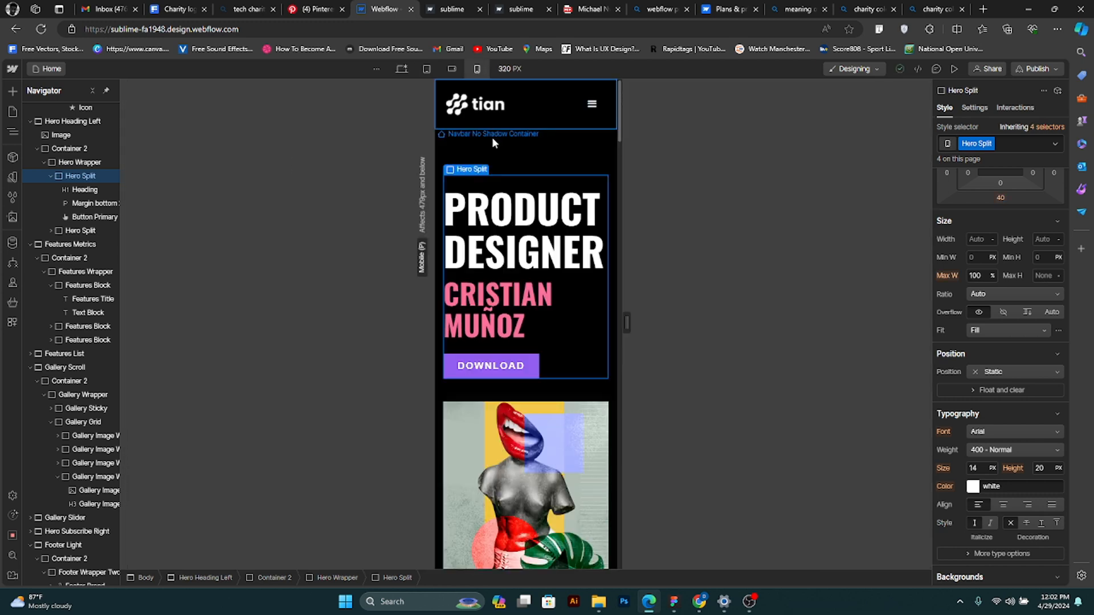
pyautogui.click(401, 69)
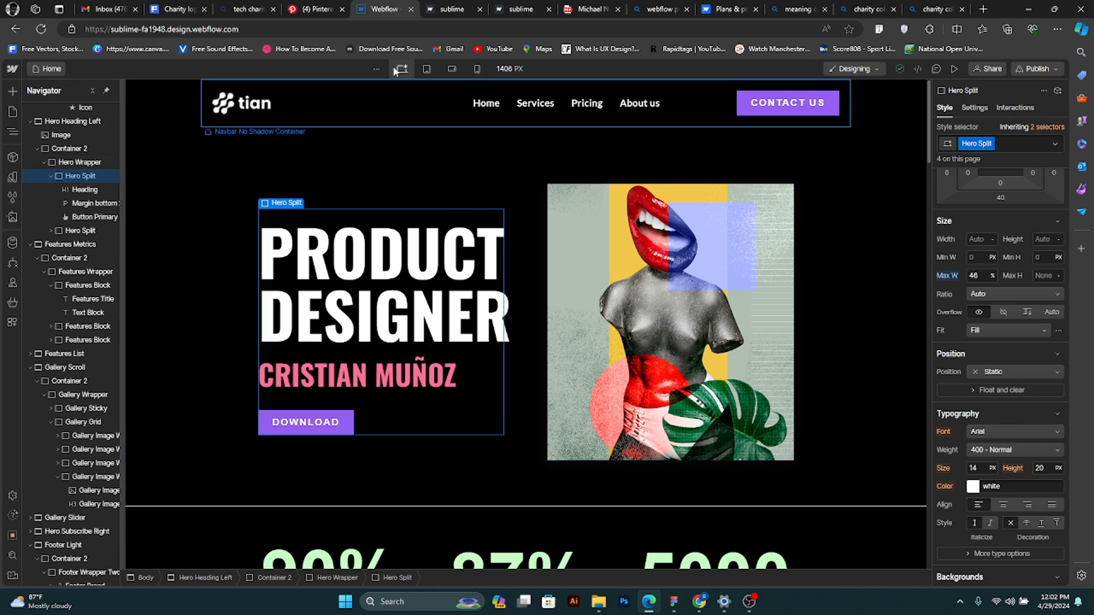
pyautogui.click(429, 70)
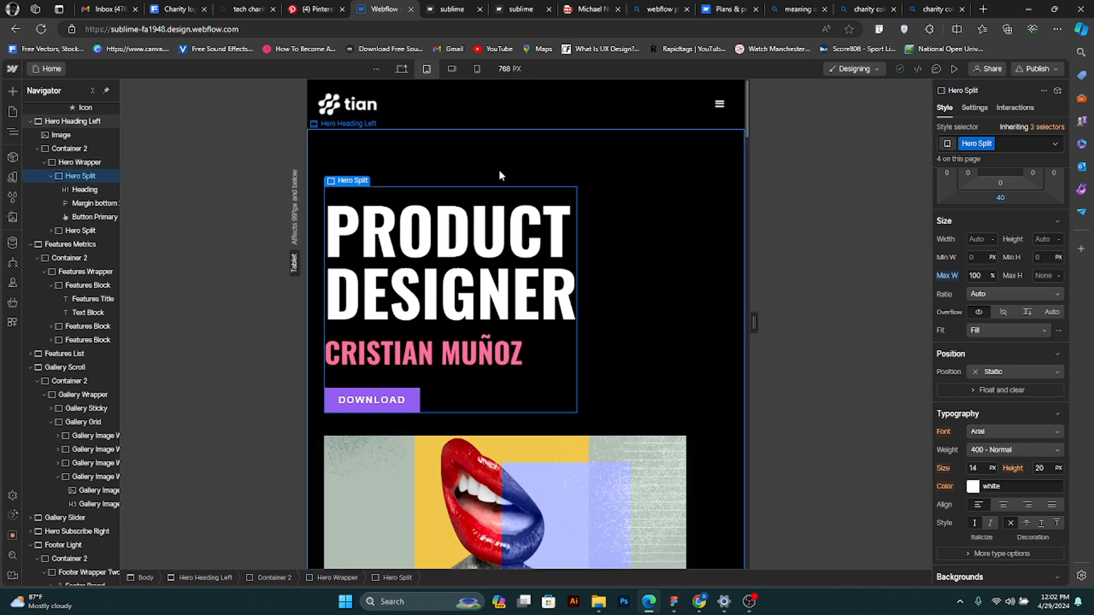
pyautogui.click(480, 70)
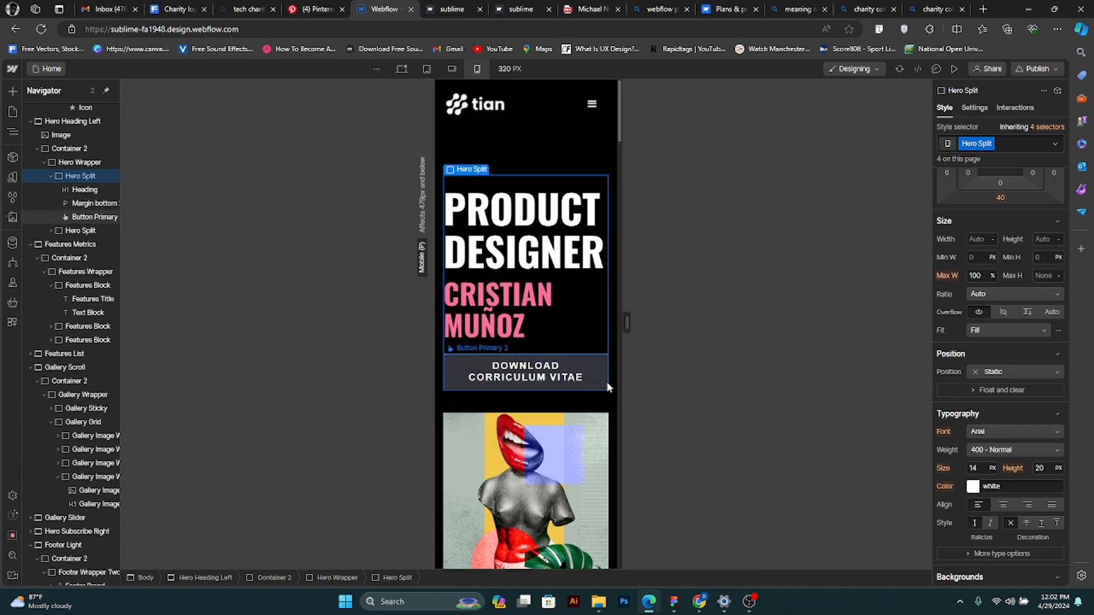
# - Try to left-align the text of the hero's download button at mobile portrait
pyautogui.doubleClick(519, 380)
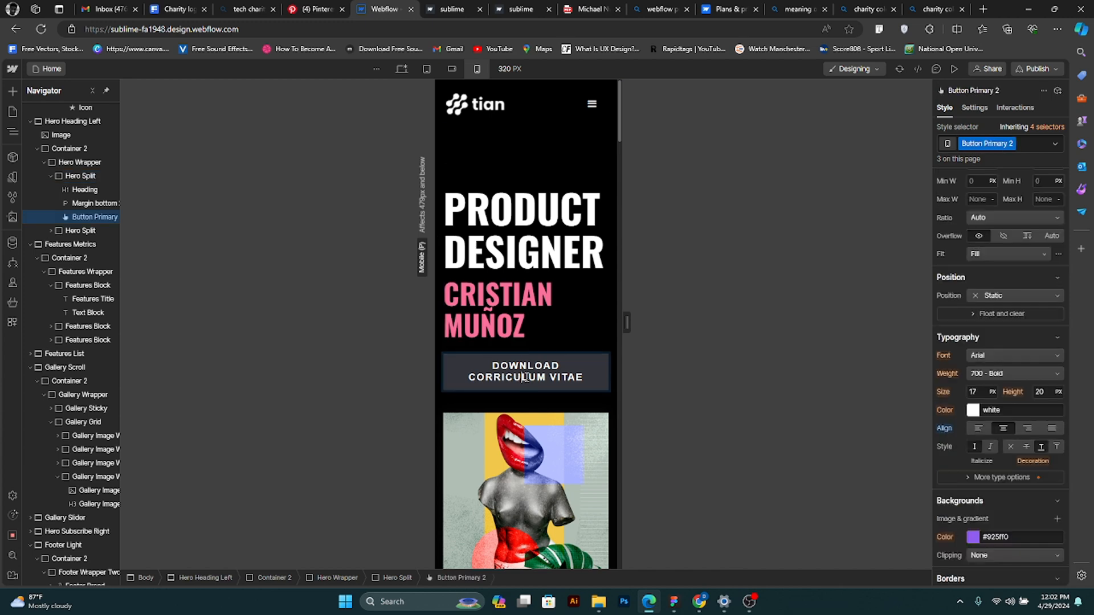
pyautogui.click(599, 377)
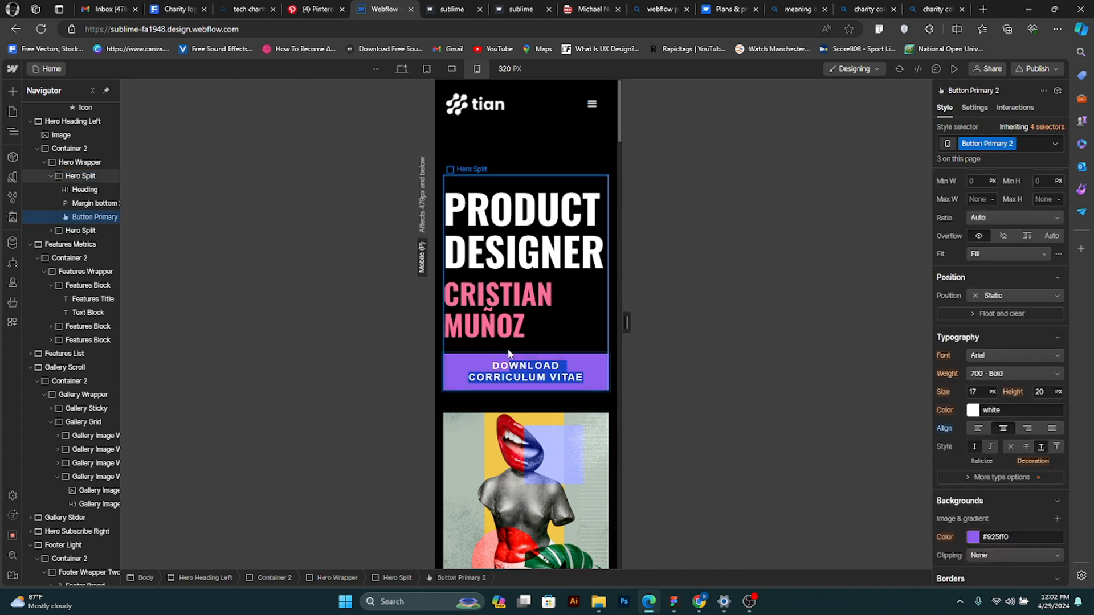
pyautogui.hotkey('ctrl', 'a')
pyautogui.click(978, 428)
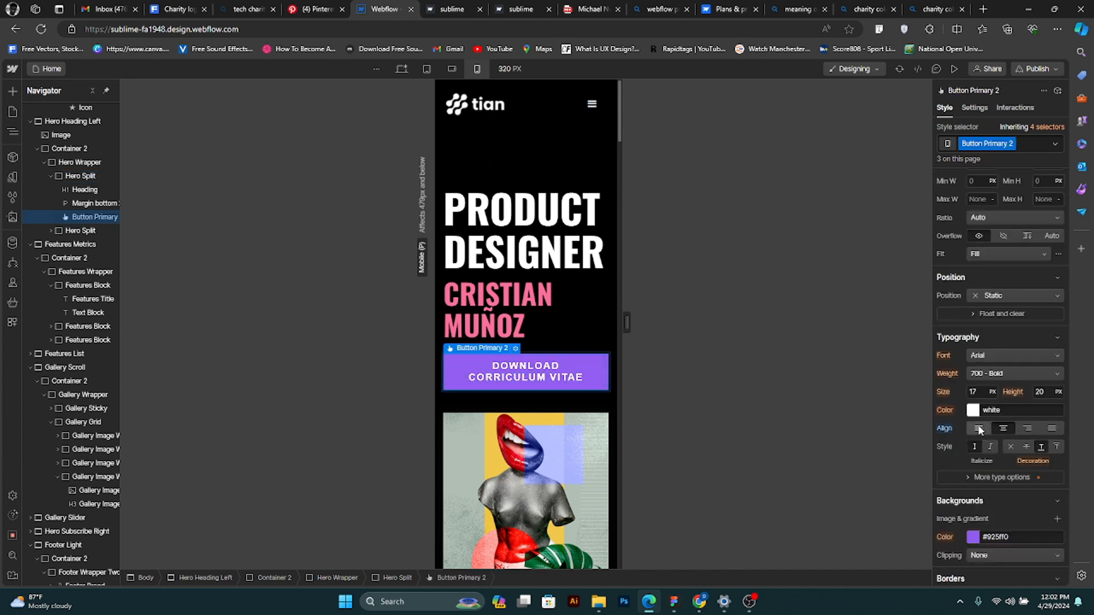
# - Select the Features Wrapper of the metrics section and compare its layout at the tablet and mobile portrait breakpoints
pyautogui.scroll(-4, 600, 471)
pyautogui.scroll(-3, 602, 476)
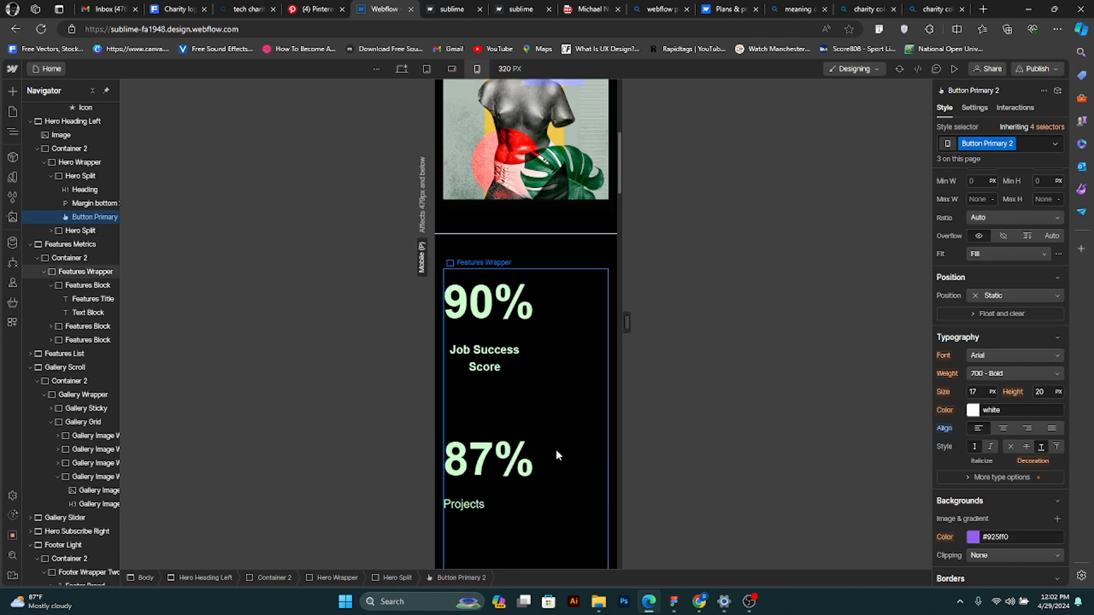
pyautogui.scroll(-5, 572, 435)
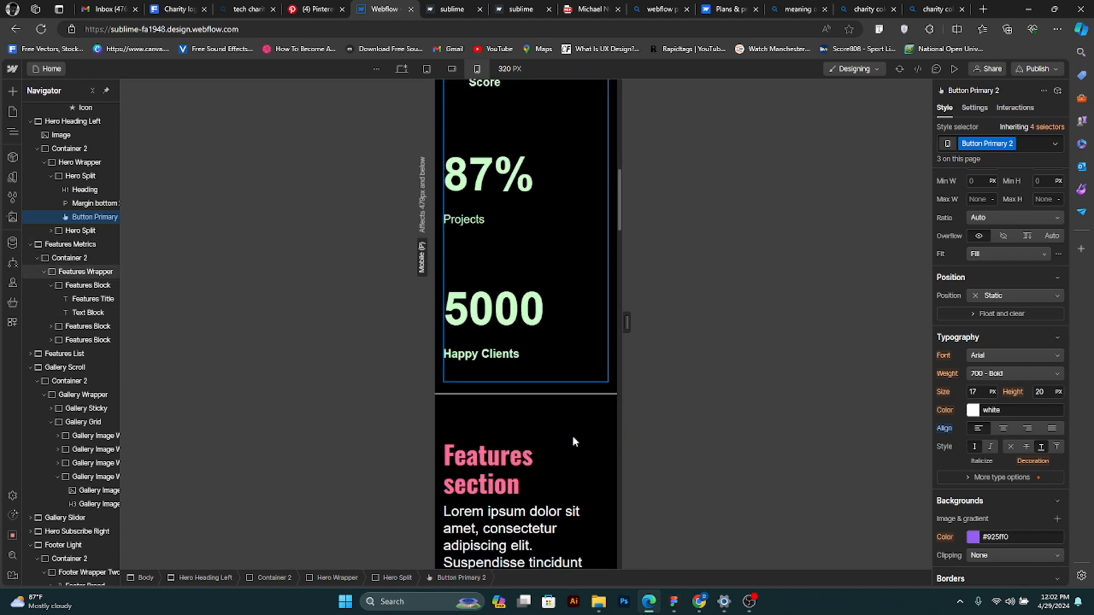
pyautogui.scroll(3, 558, 427)
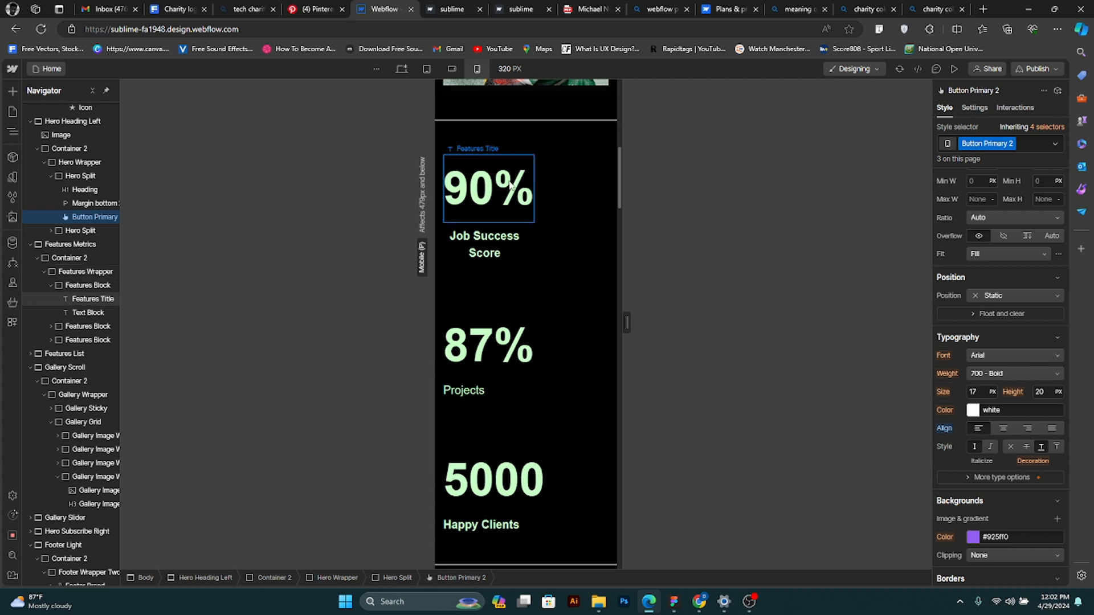
pyautogui.click(551, 234)
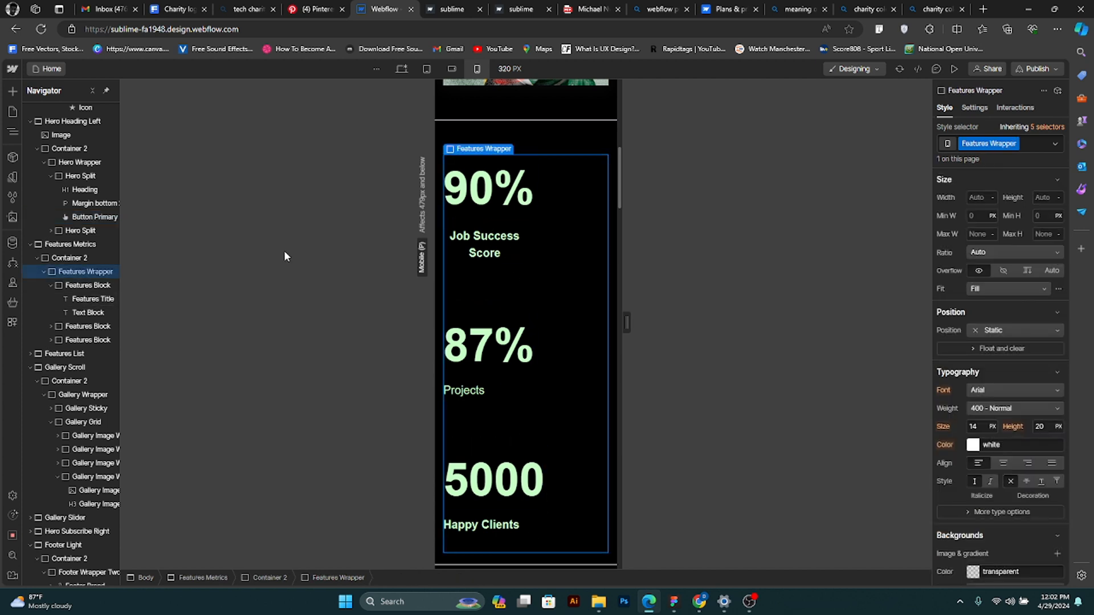
pyautogui.click(51, 285)
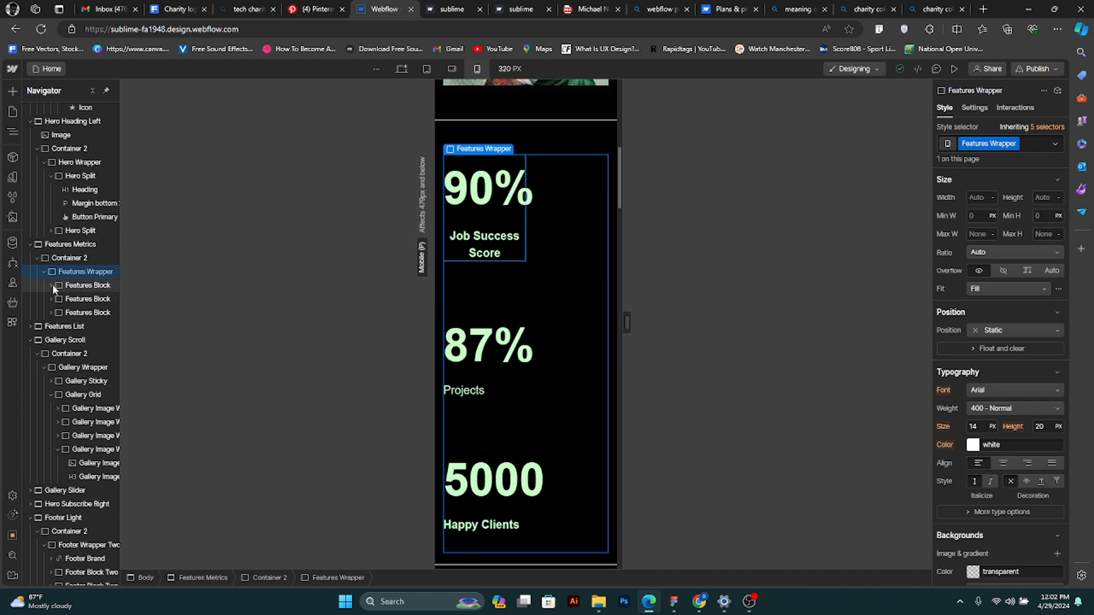
pyautogui.click(426, 69)
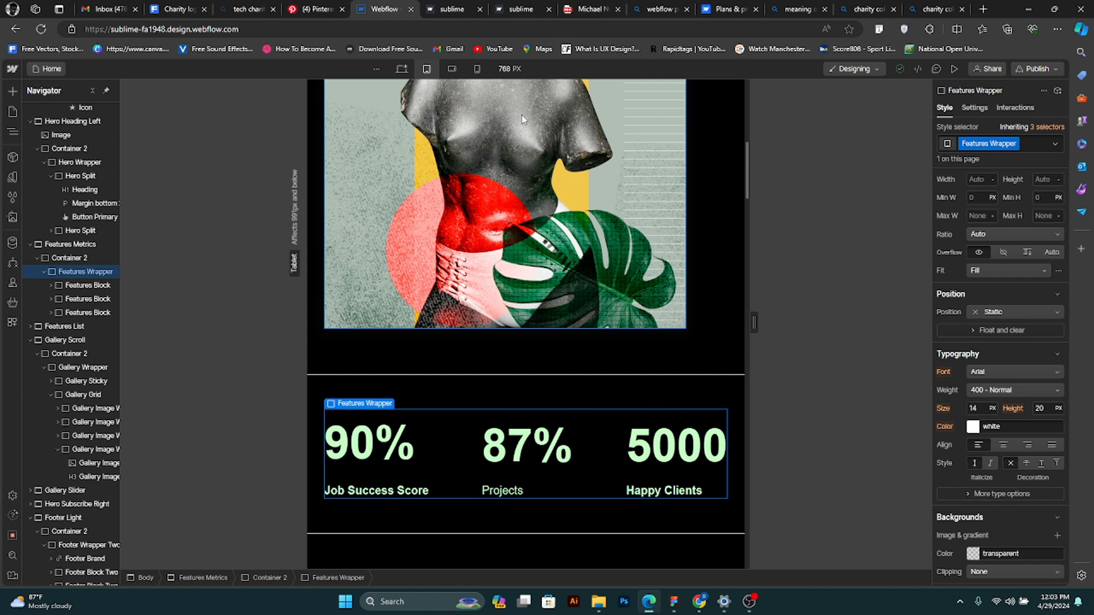
pyautogui.click(477, 68)
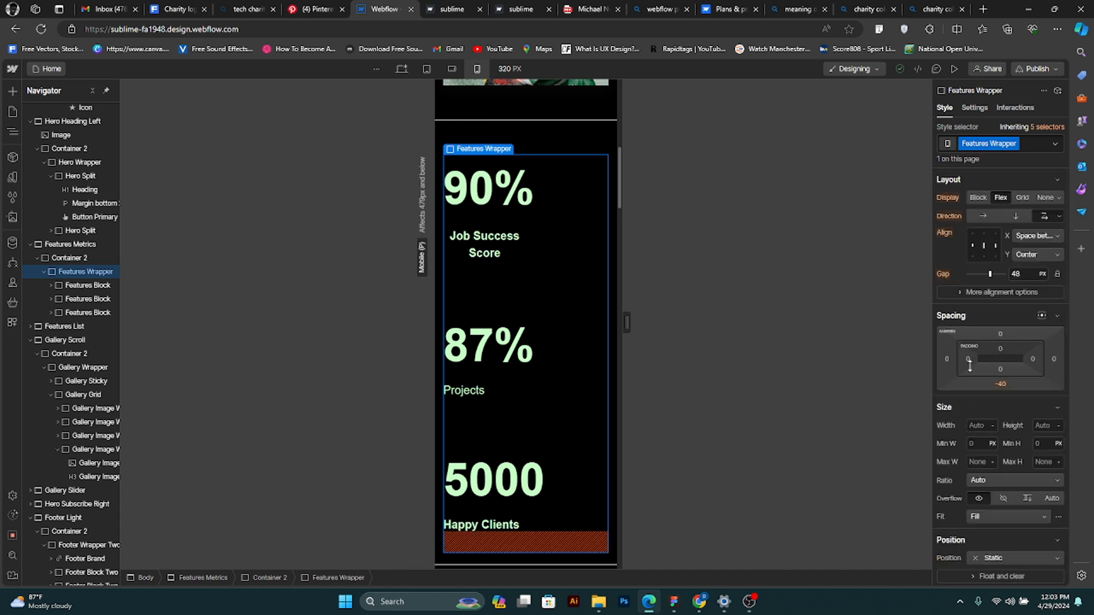
# - Center the metrics Features Wrapper's children on both axes at mobile portrait, and center the Features Blocks' content horizontally
pyautogui.click(984, 234)
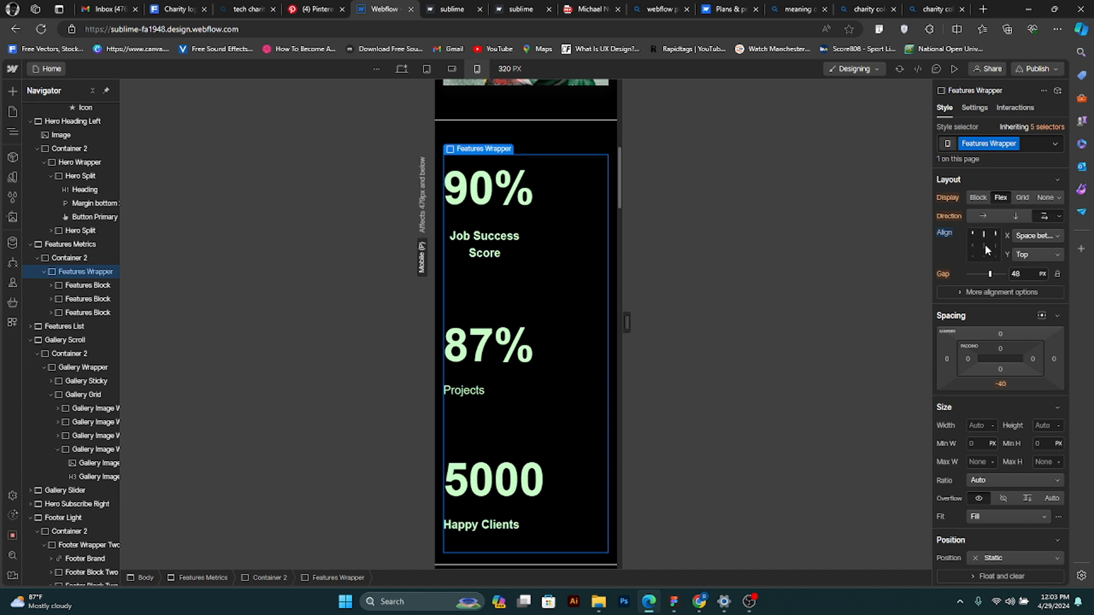
pyautogui.click(985, 250)
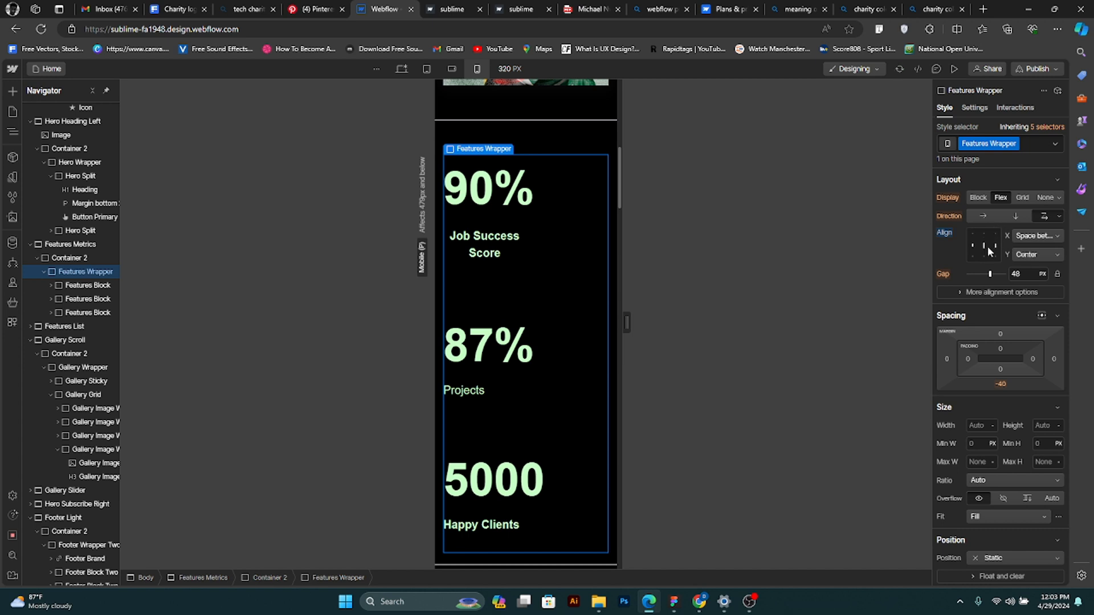
pyautogui.click(1041, 238)
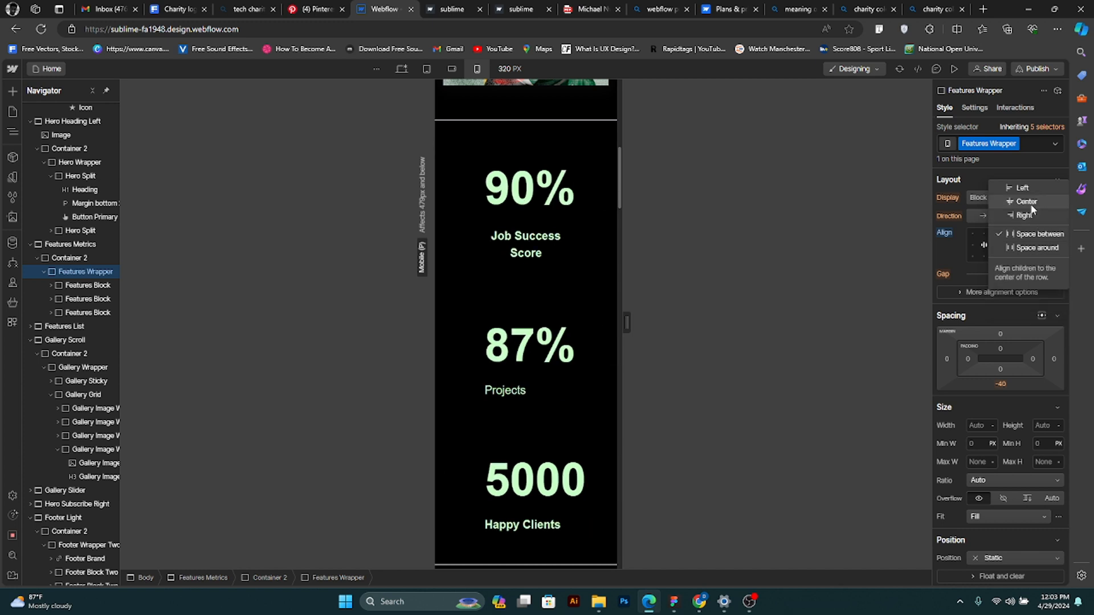
pyautogui.click(940, 242)
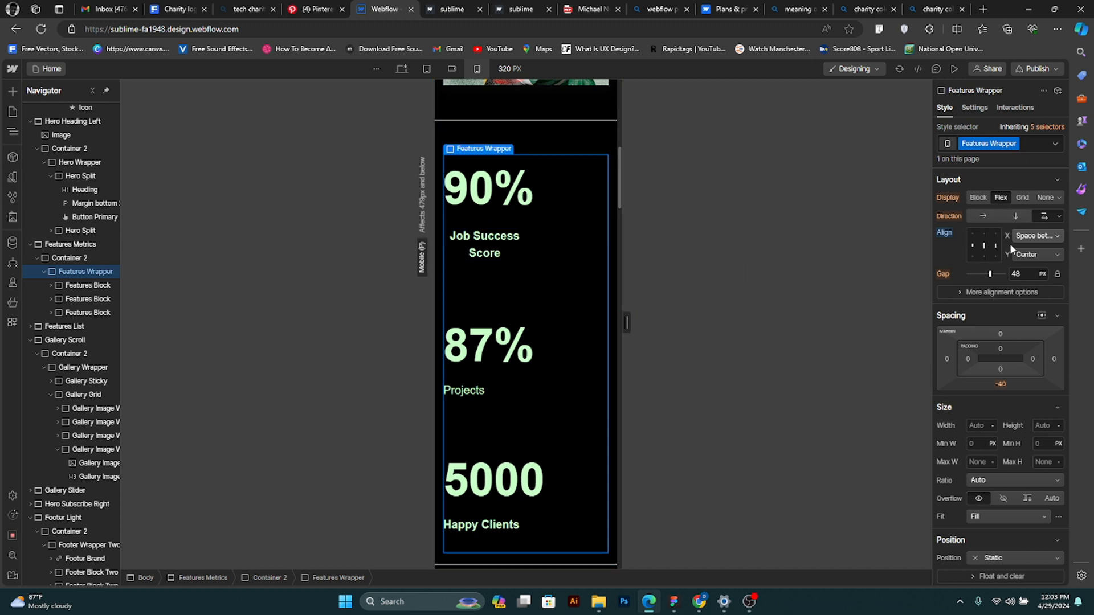
pyautogui.click(1048, 235)
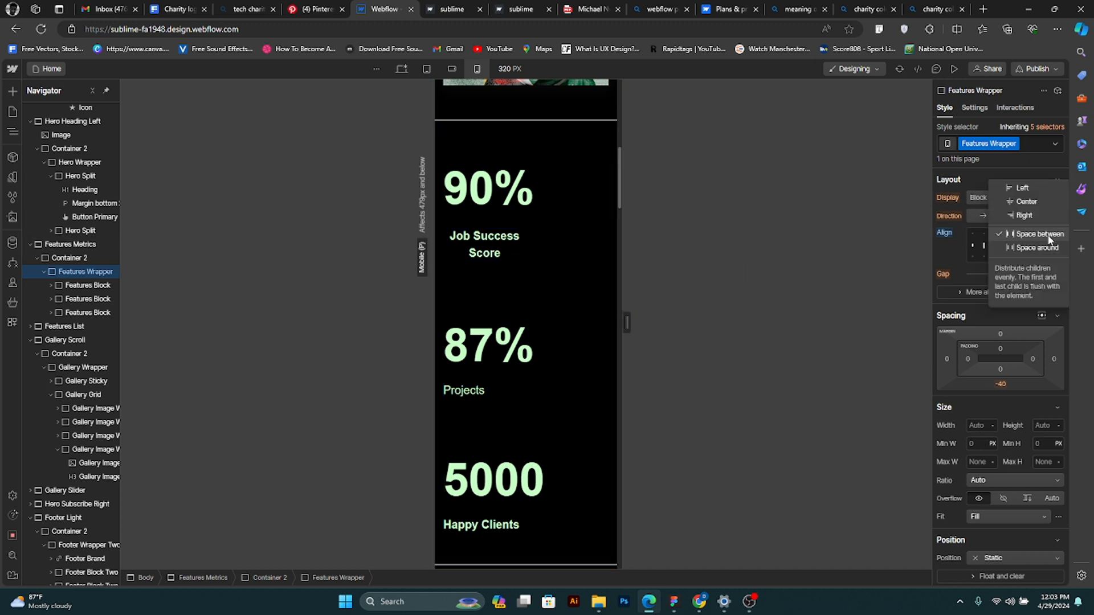
pyautogui.click(1026, 201)
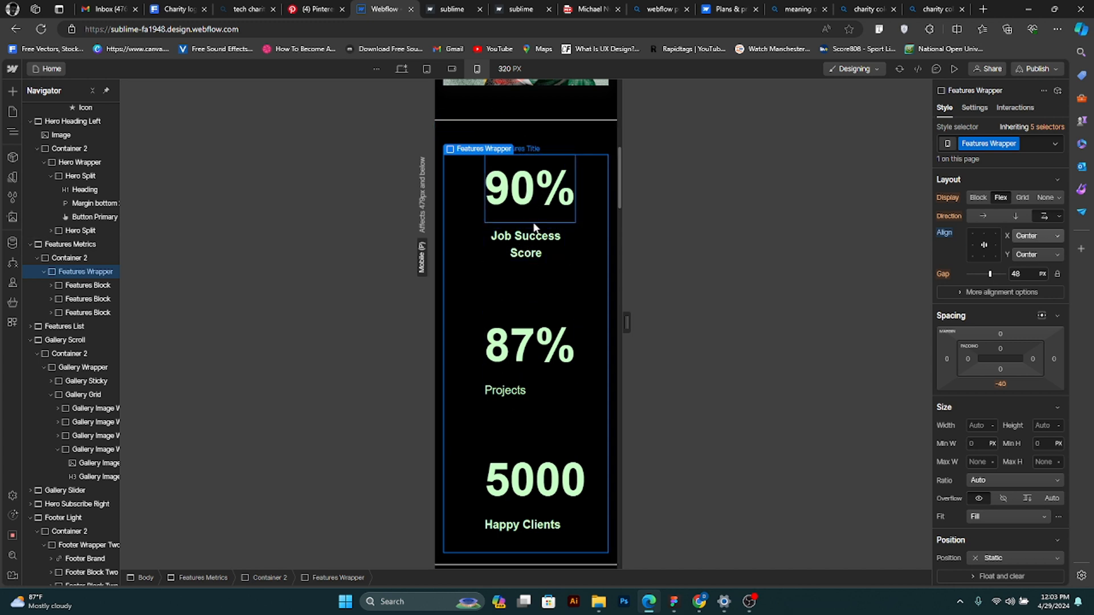
pyautogui.click(538, 391)
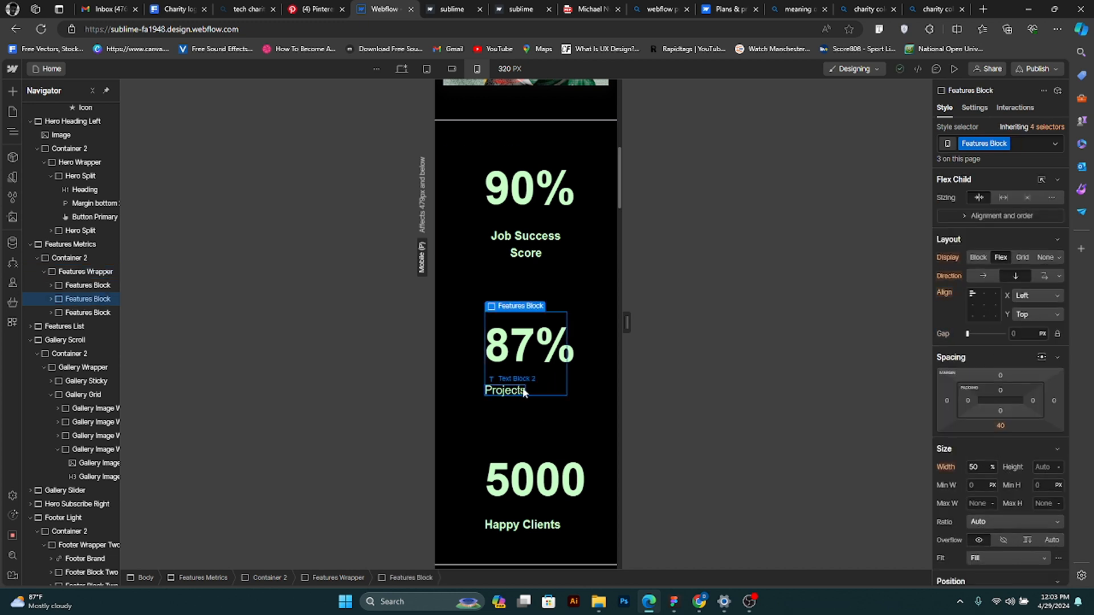
pyautogui.click(984, 295)
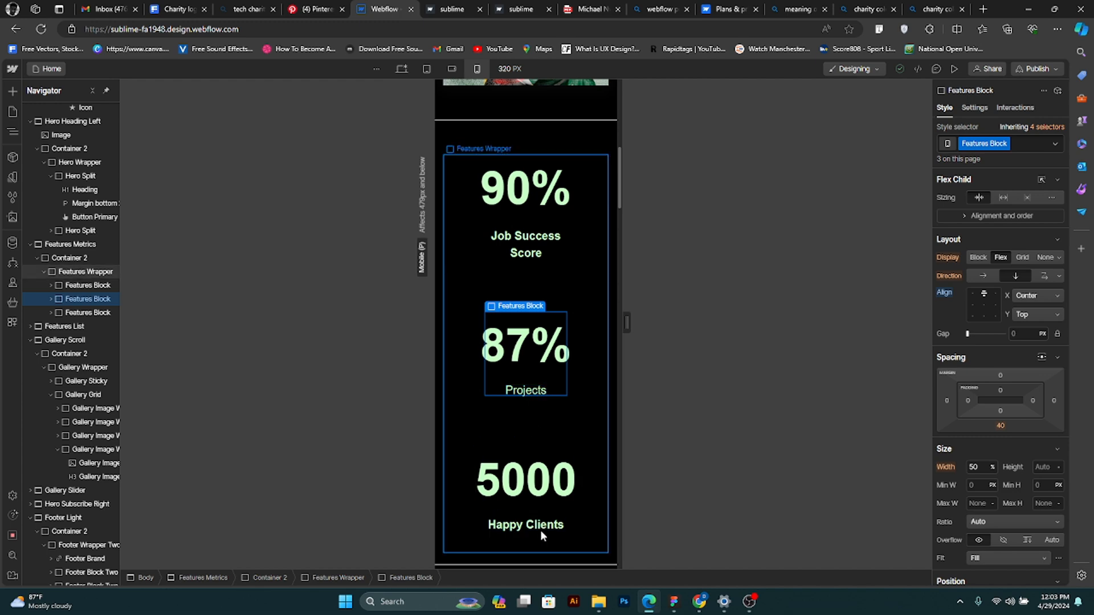
# - Review the mobile portrait layout from the features section through the galleries to the footer and back up to the hero
pyautogui.scroll(-4, 566, 467)
pyautogui.scroll(-7, 566, 468)
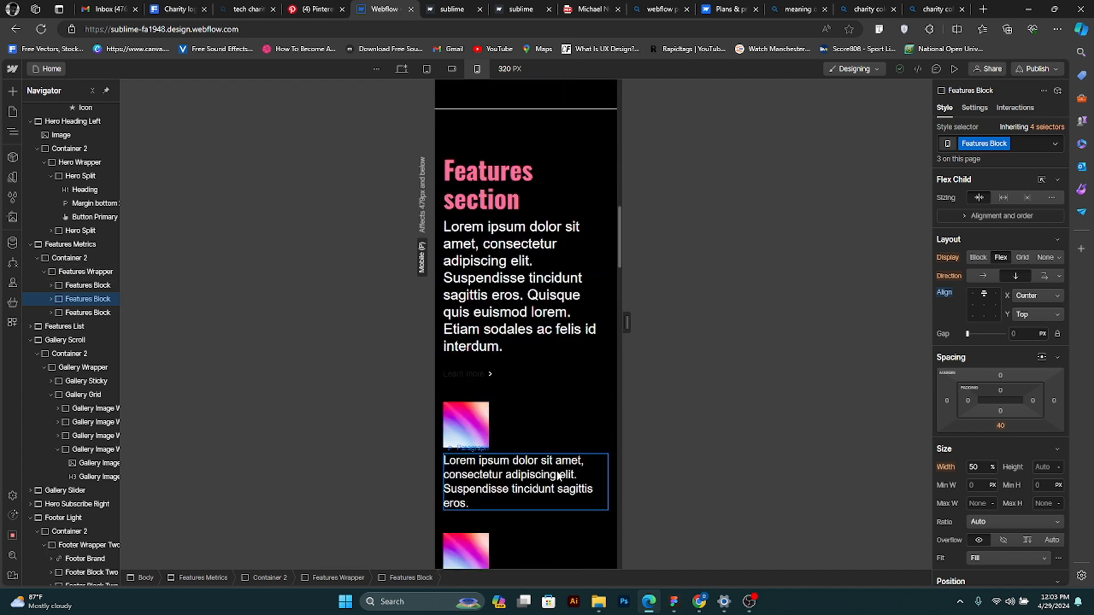
pyautogui.scroll(3, 501, 463)
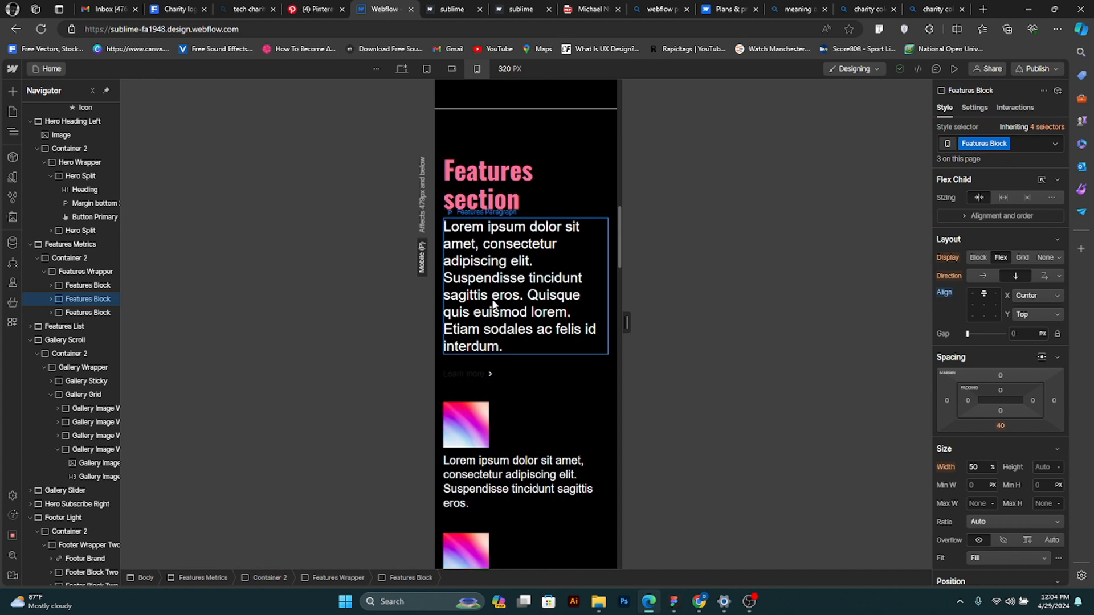
pyautogui.click(545, 333)
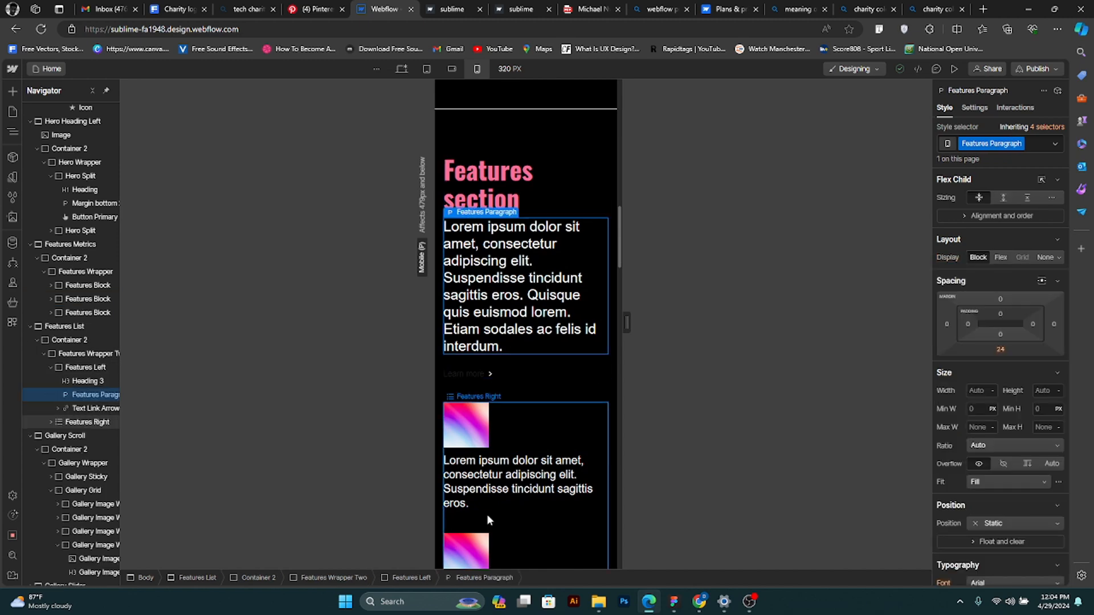
pyautogui.scroll(-1, 499, 475)
pyautogui.scroll(-10, 499, 474)
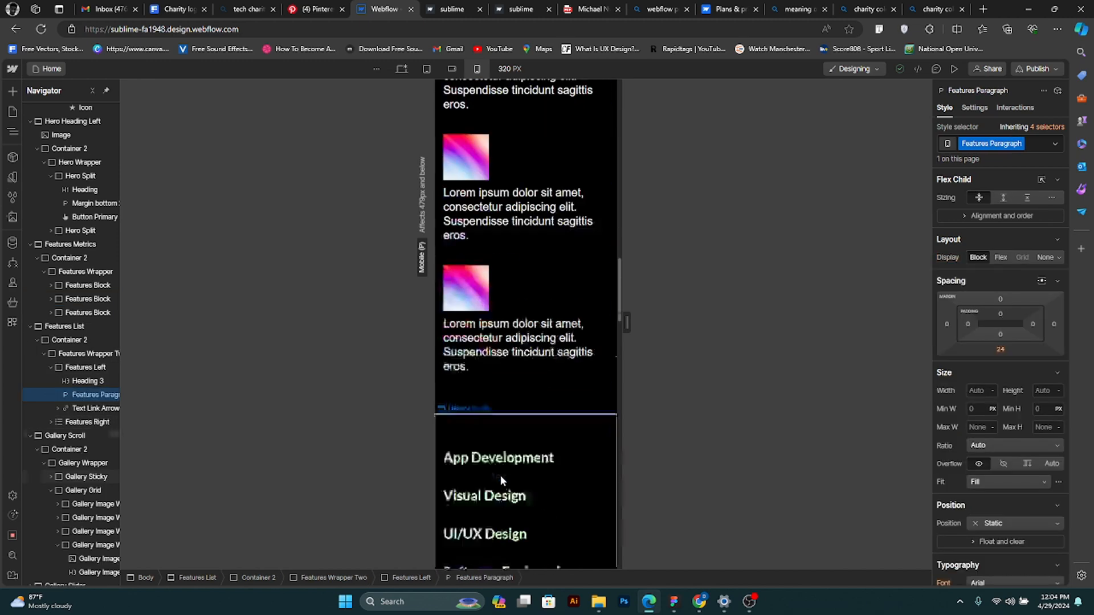
pyautogui.scroll(-10, 530, 507)
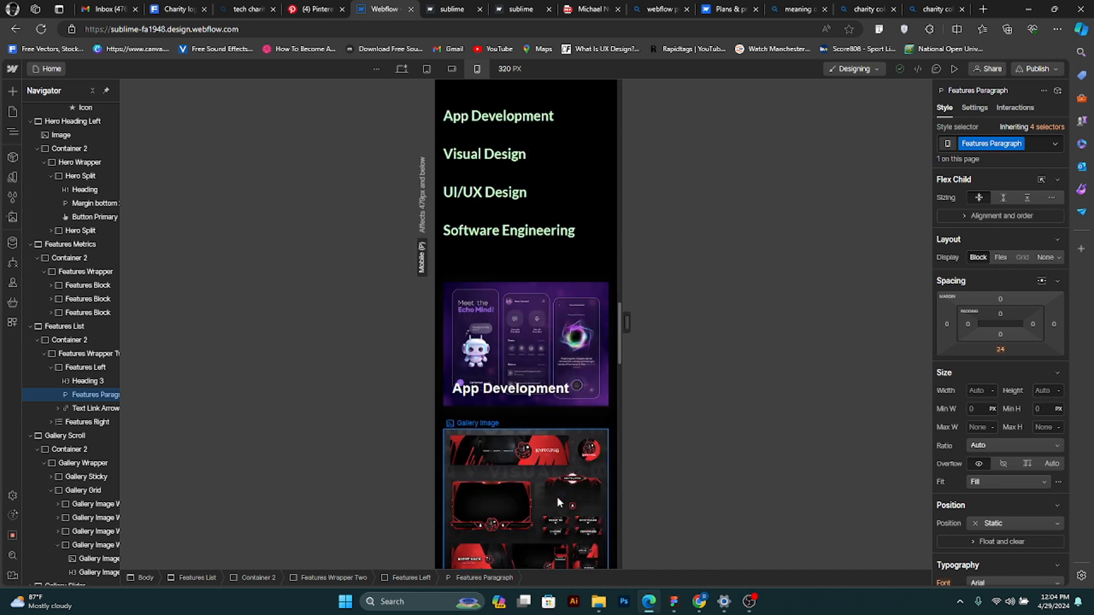
pyautogui.scroll(-15, 560, 506)
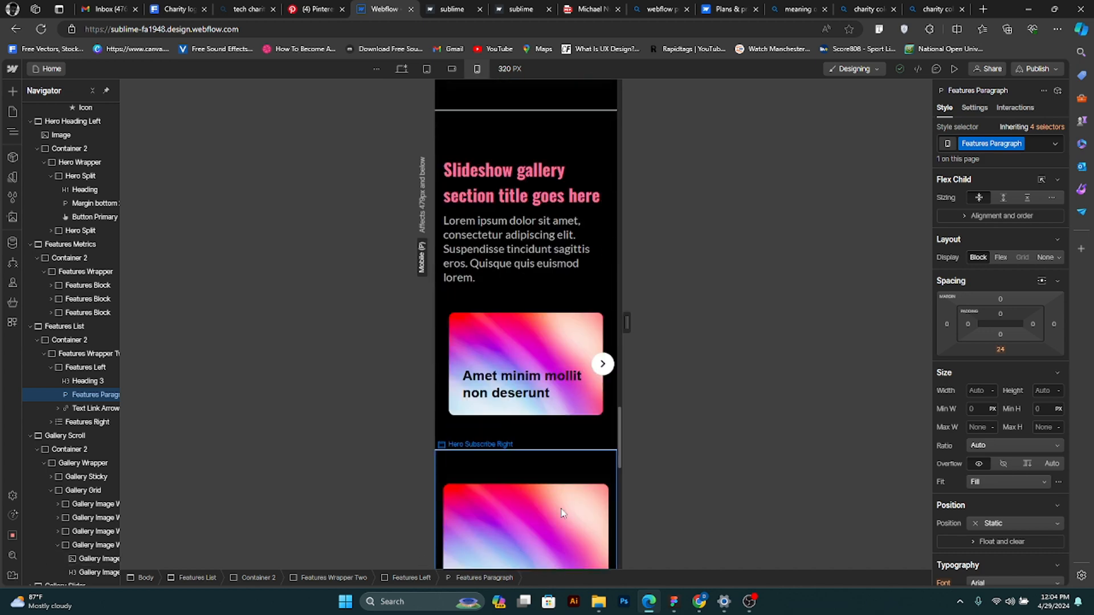
pyautogui.scroll(-5, 560, 508)
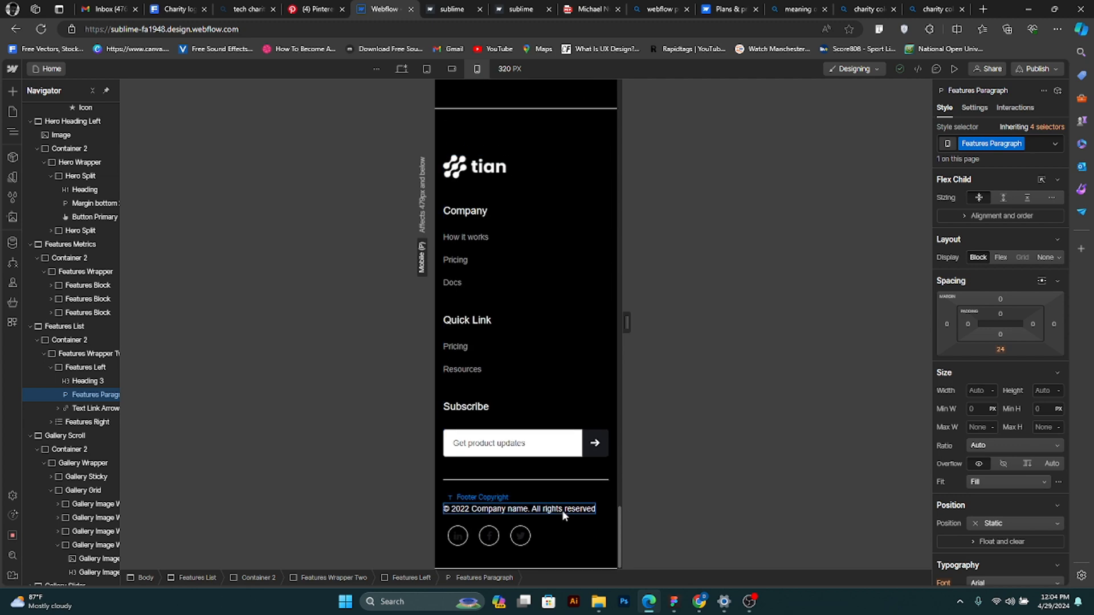
pyautogui.scroll(3, 557, 515)
pyautogui.scroll(15, 556, 515)
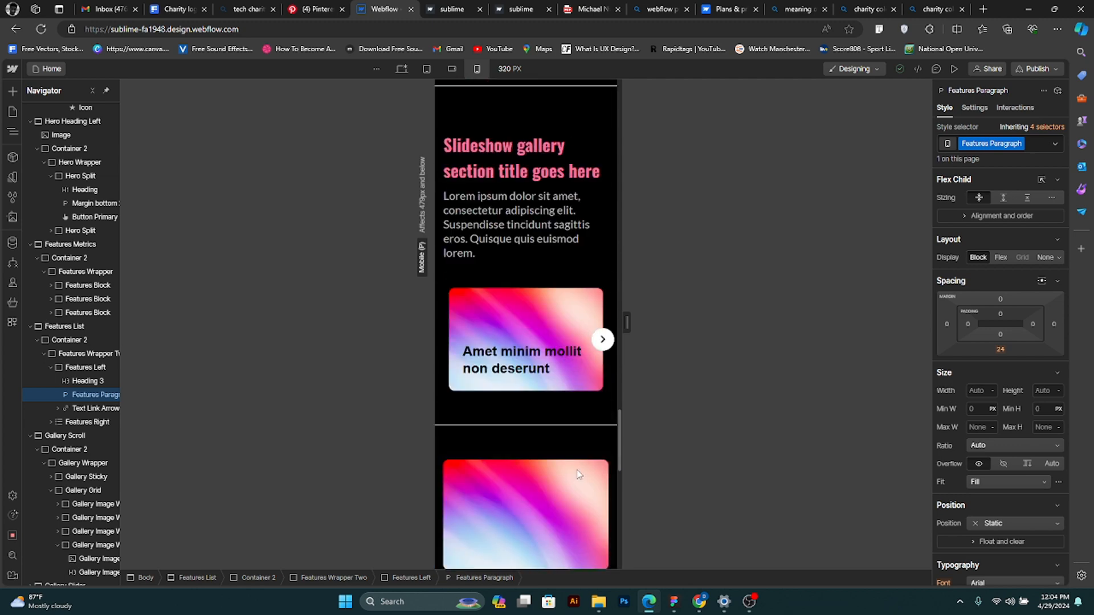
pyautogui.scroll(15, 557, 472)
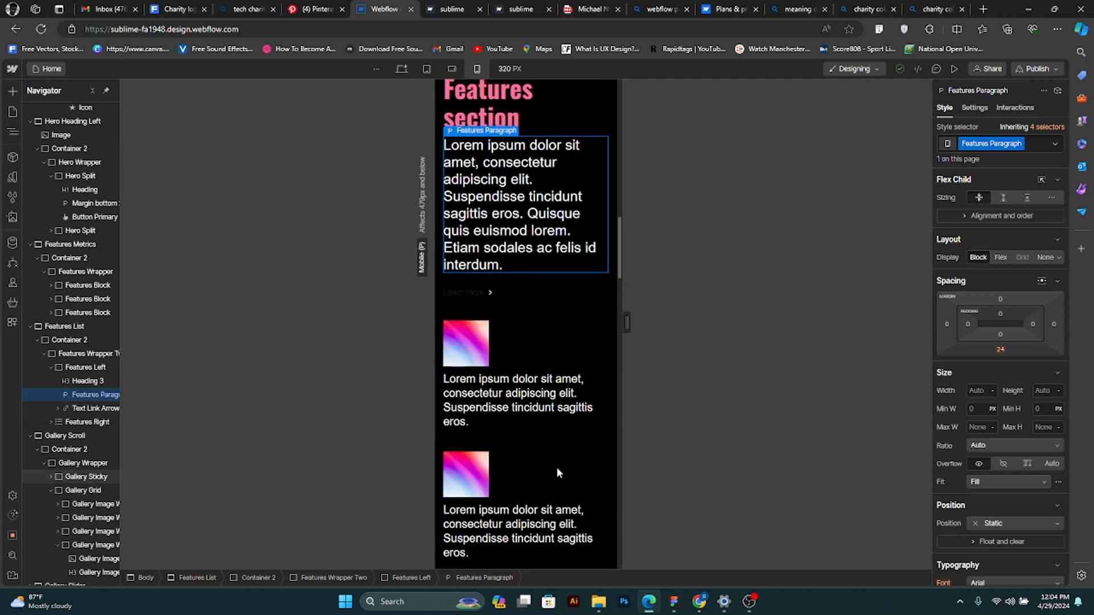
pyautogui.scroll(10, 555, 467)
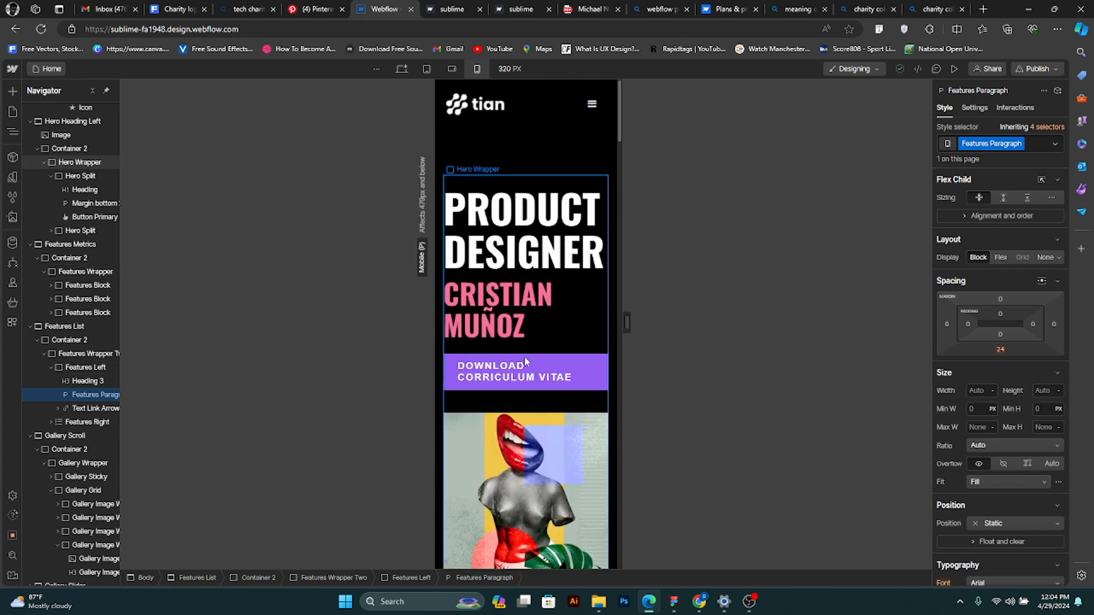
# - Select the navbar's menu button at mobile portrait and look through its style settings
pyautogui.click(601, 105)
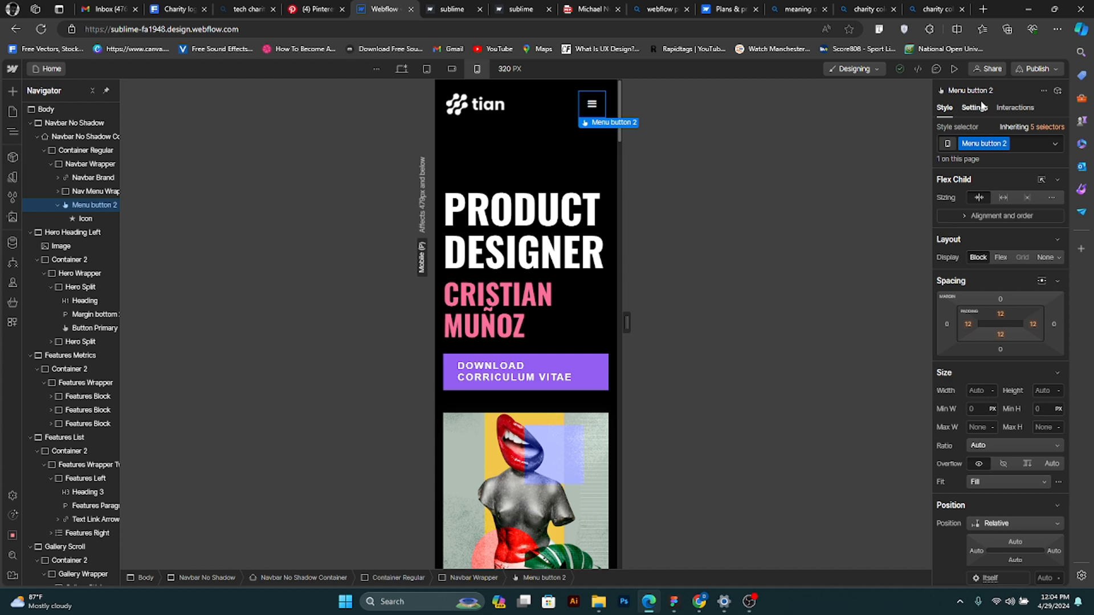
pyautogui.scroll(-3, 1017, 411)
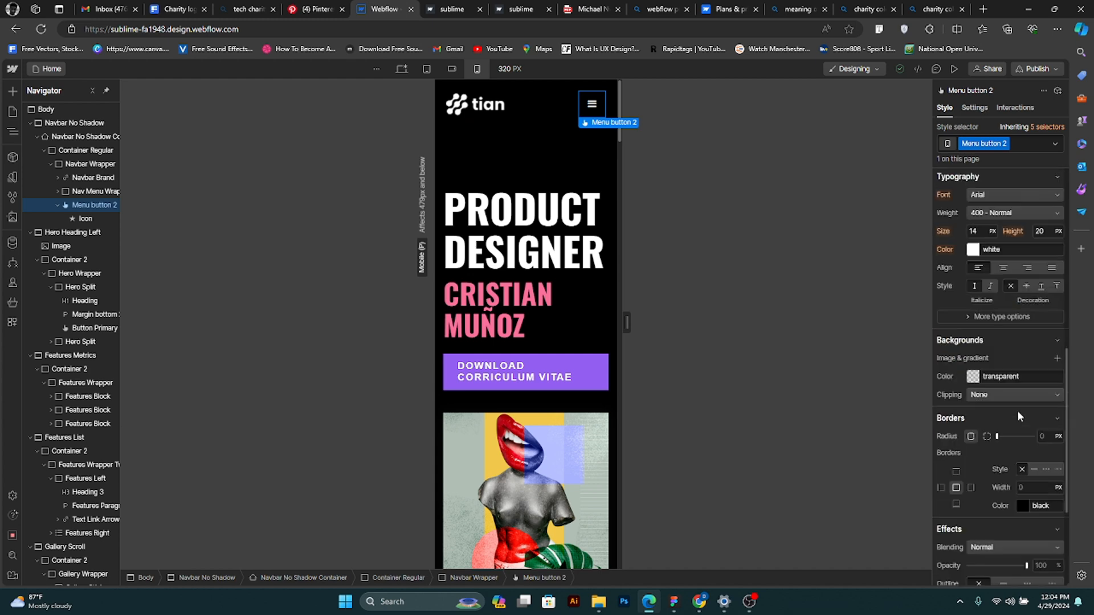
pyautogui.scroll(-3, 1017, 411)
pyautogui.scroll(10, 1018, 411)
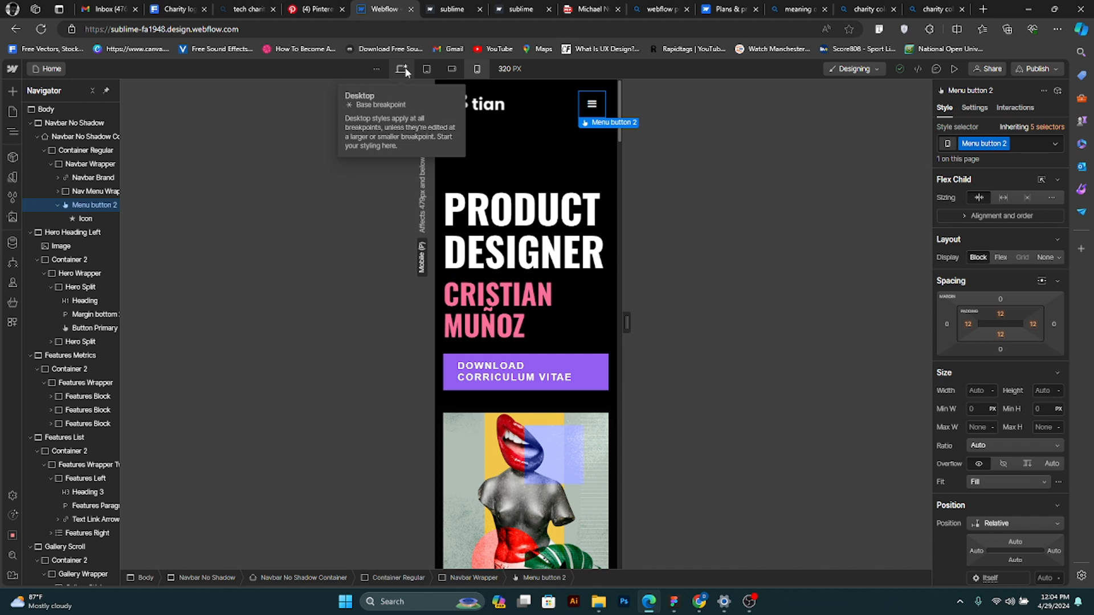
pyautogui.moveTo(748, 601)
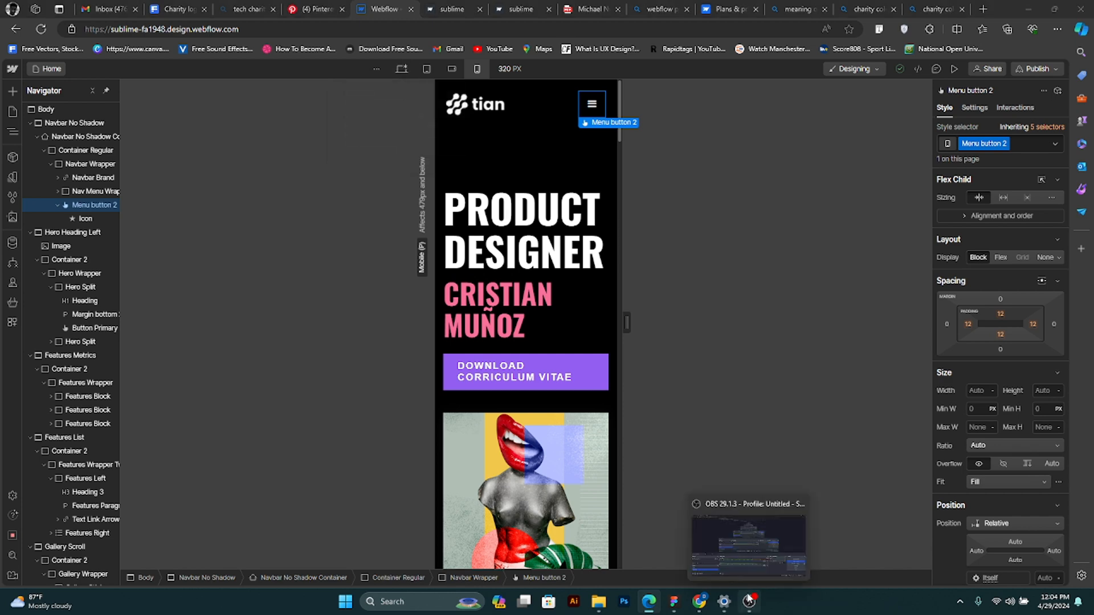
pyautogui.click(757, 559)
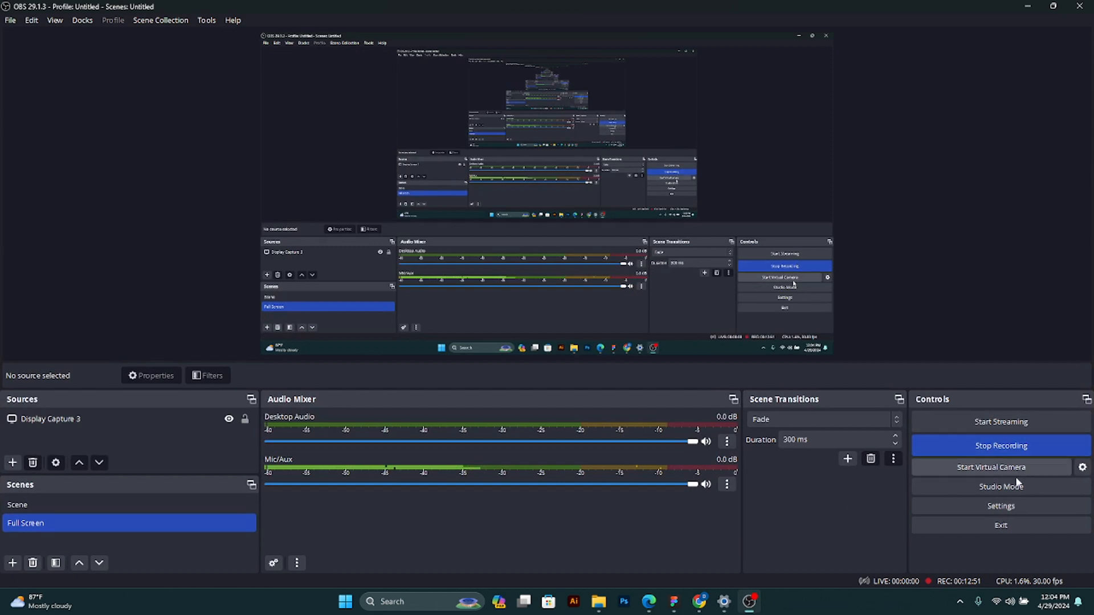
pyautogui.click(1028, 7)
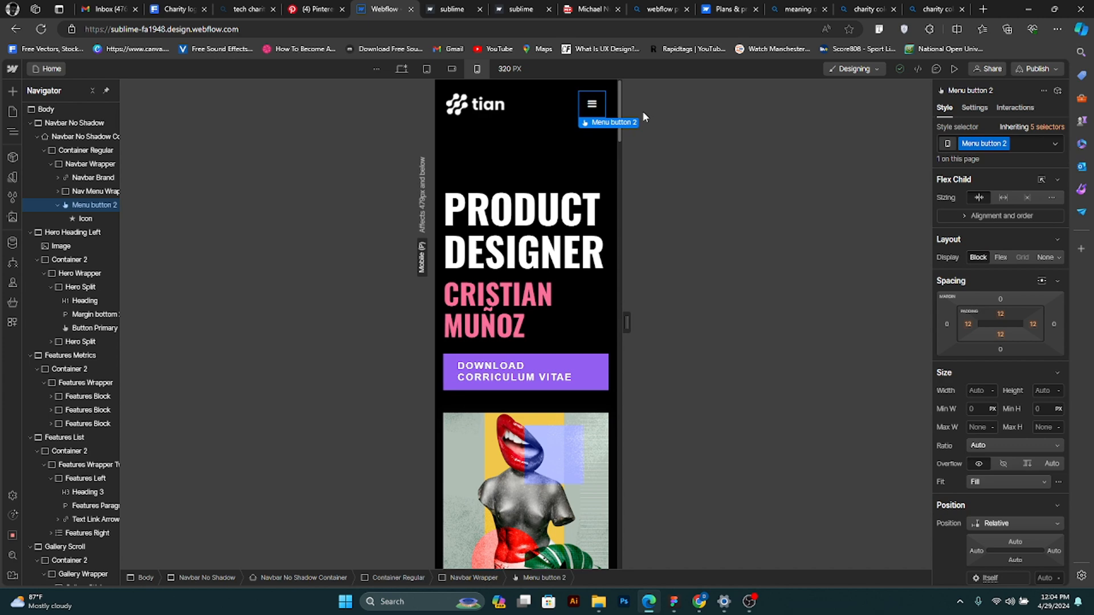
# - Publish the site to the staging domain sublime-fa1948.webflow.io and reload the live page
pyautogui.click(1051, 71)
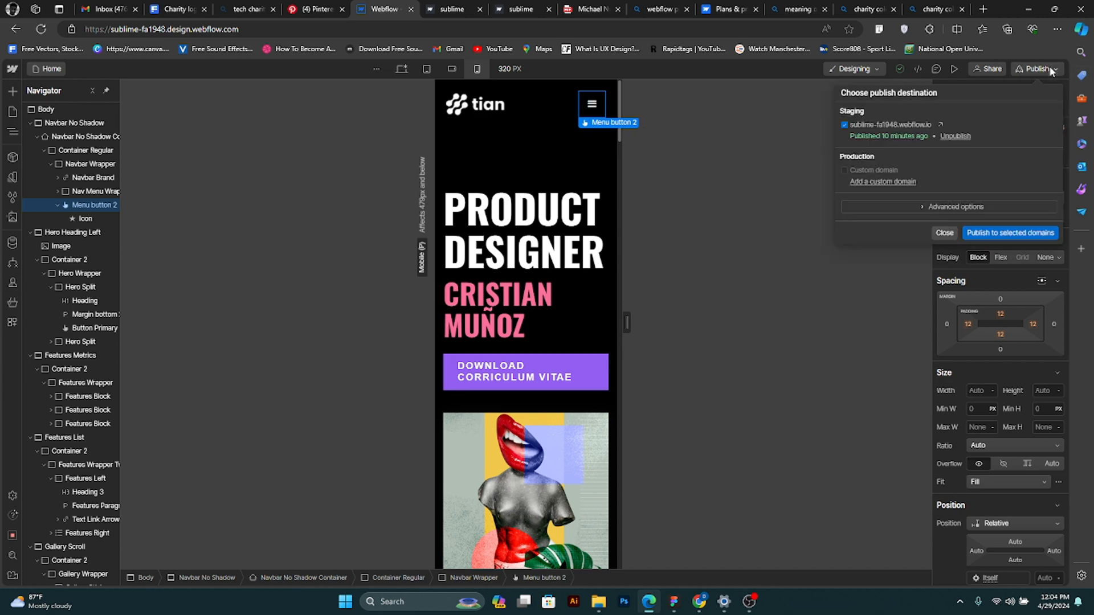
pyautogui.click(995, 235)
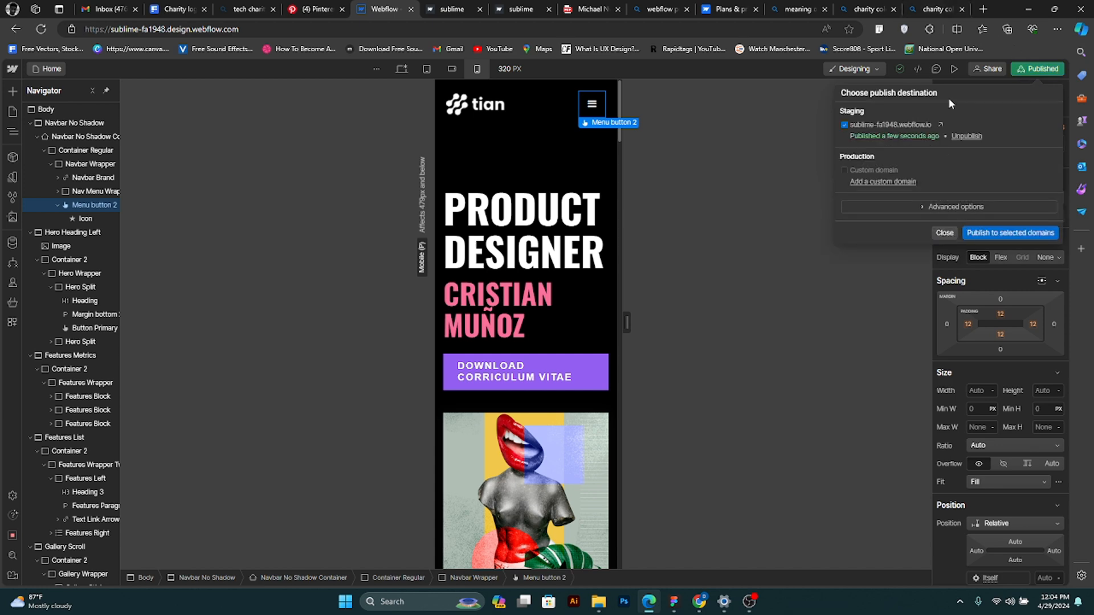
pyautogui.click(451, 9)
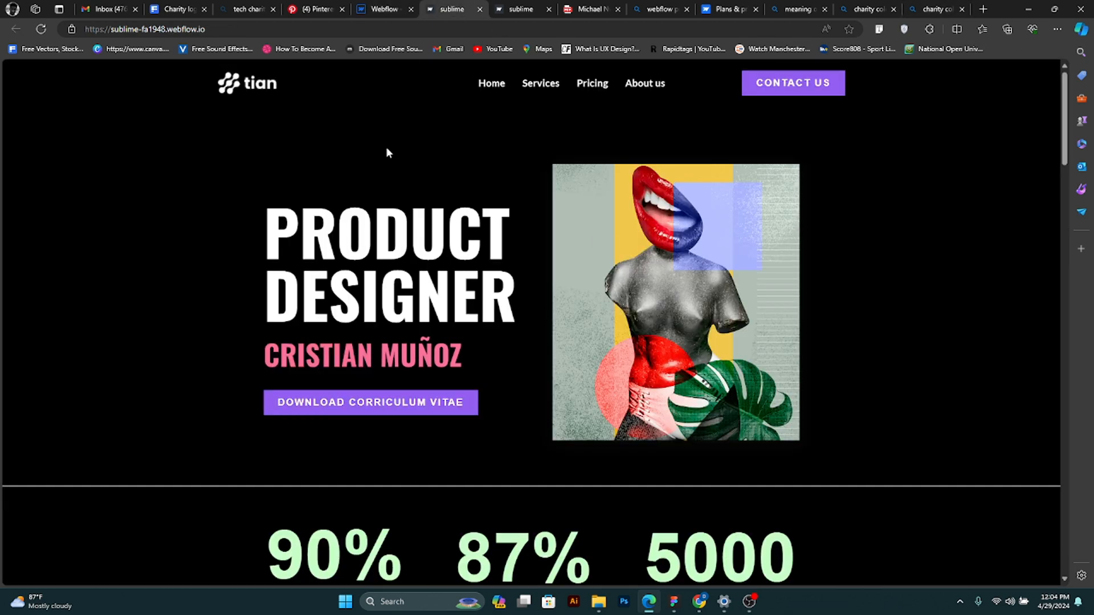
pyautogui.click(40, 29)
# - Shrink the browser window to mobile portrait width and check the live page's hero, metrics and gallery sections
pyautogui.click(1051, 10)
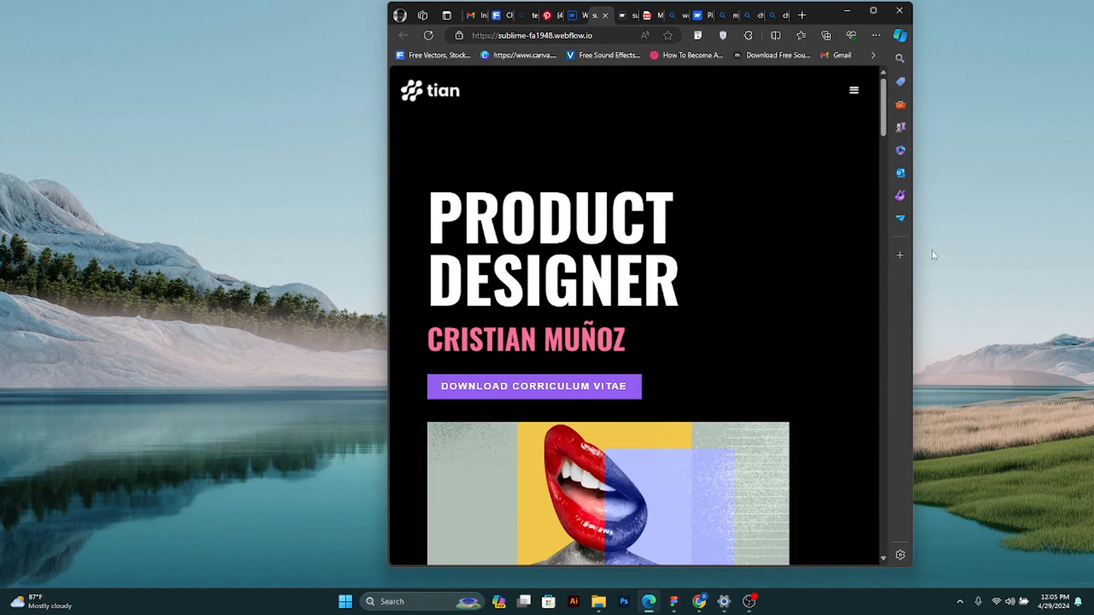
pyautogui.moveTo(912, 296); pyautogui.dragTo(642, 310)
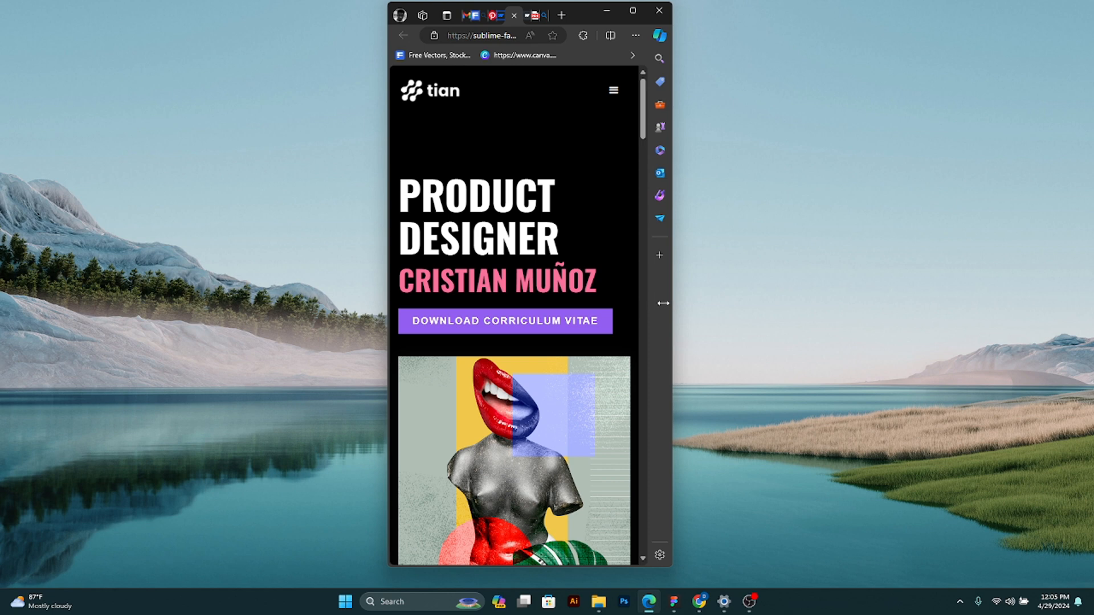
pyautogui.scroll(-10, 575, 285)
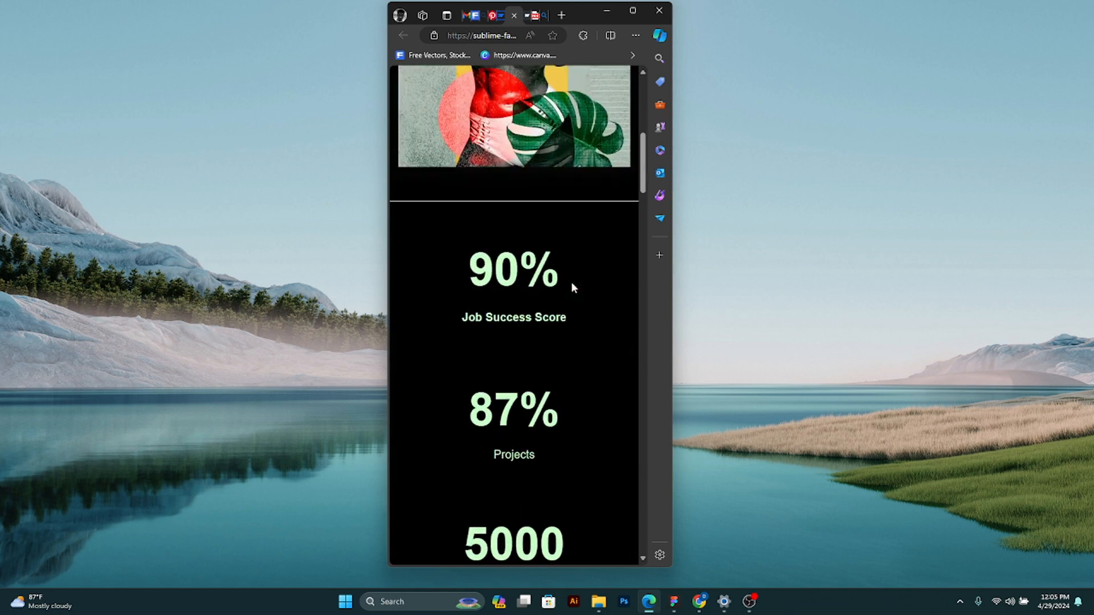
pyautogui.scroll(6, 511, 283)
pyautogui.scroll(-15, 530, 297)
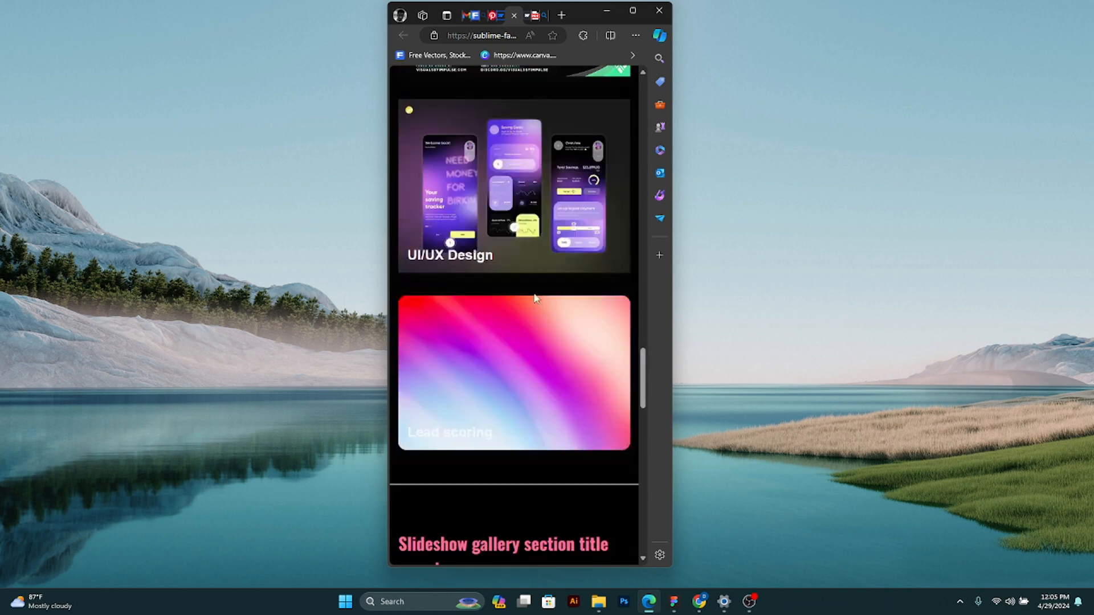
pyautogui.moveTo(642, 398); pyautogui.dragTo(681, 118)
pyautogui.click(678, 182)
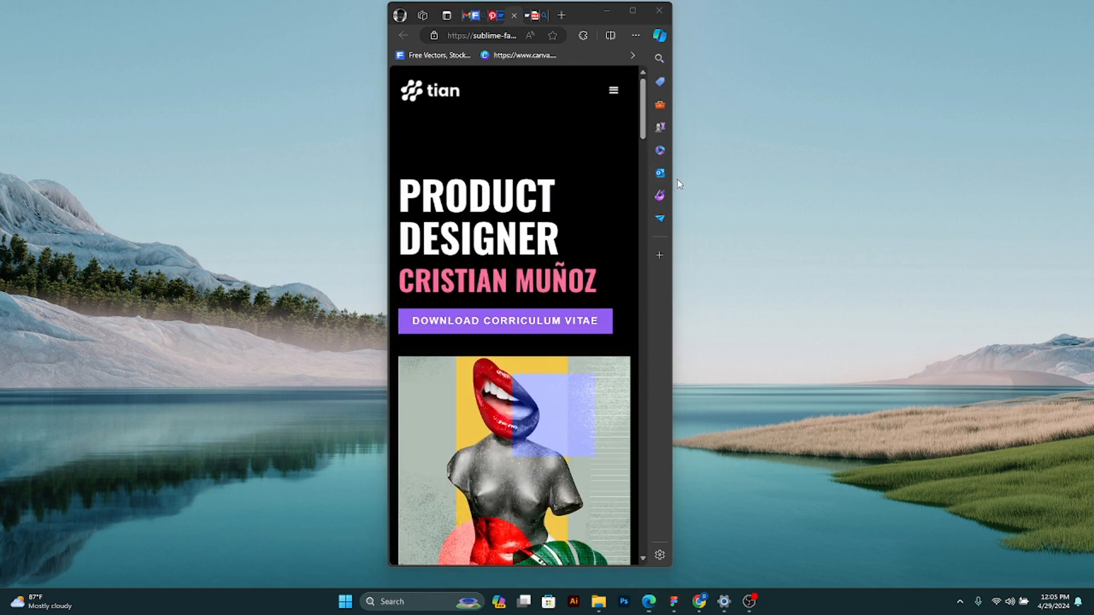
# - Widen the browser window beyond mobile portrait width and check the alignment of the live page's hero image and metrics section
pyautogui.moveTo(673, 290); pyautogui.dragTo(839, 313)
pyautogui.scroll(-15, 636, 345)
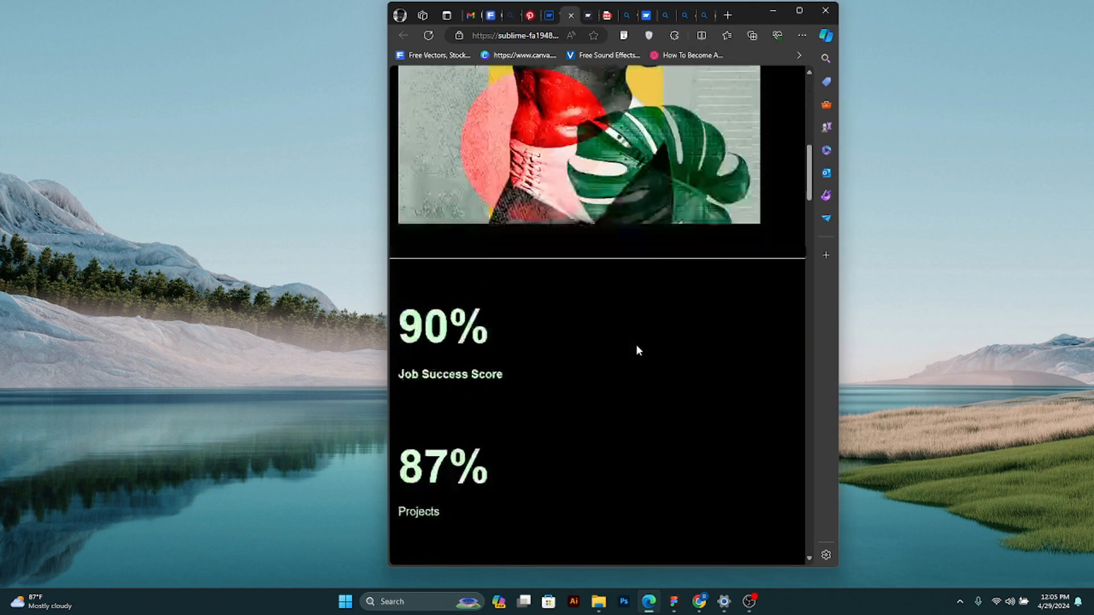
pyautogui.scroll(15, 635, 346)
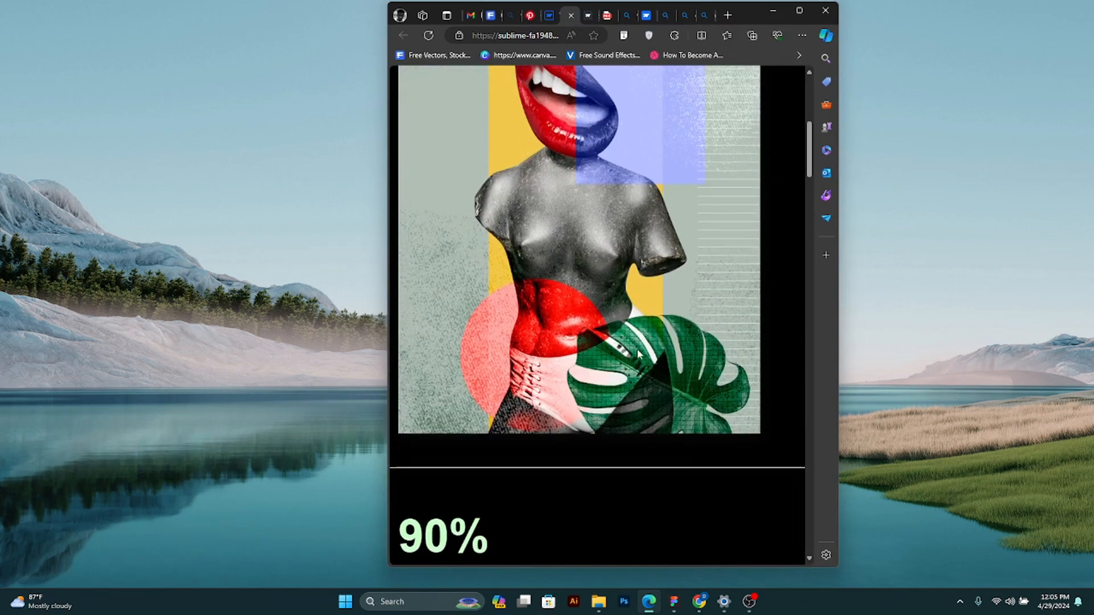
pyautogui.scroll(-5, 638, 348)
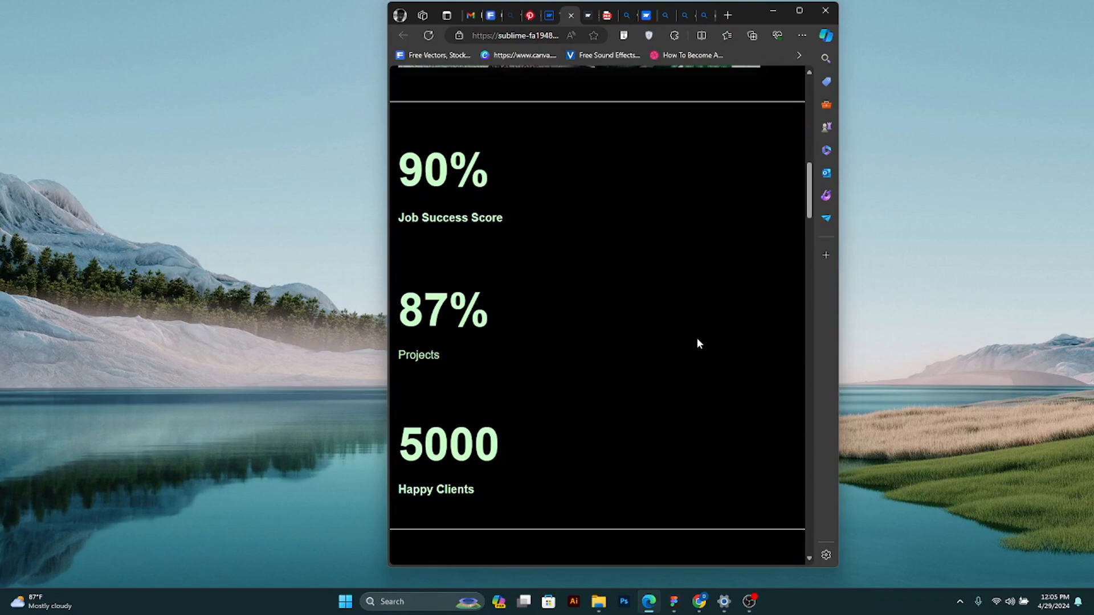
pyautogui.scroll(3, 698, 345)
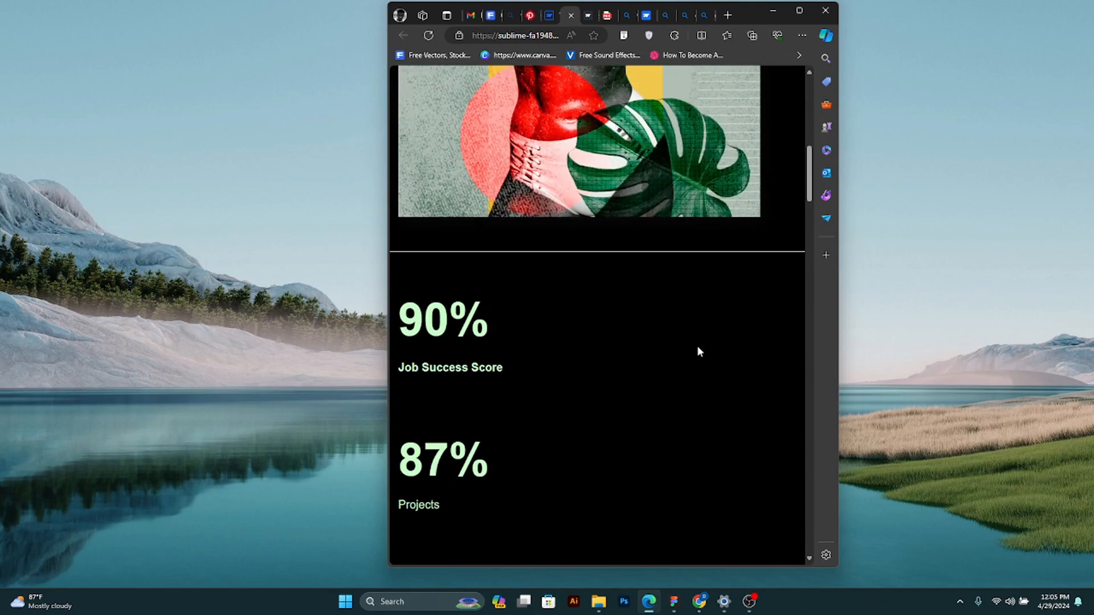
# - Return to the top of the live page, maximize the browser window and switch back to the Webflow designer
pyautogui.scroll(10, 698, 351)
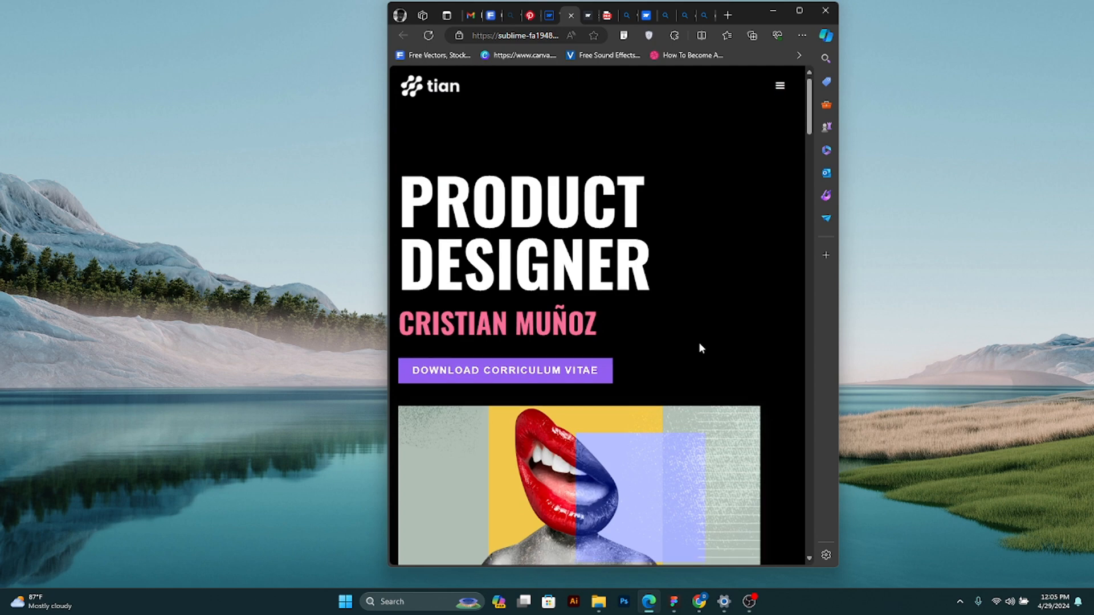
pyautogui.click(799, 9)
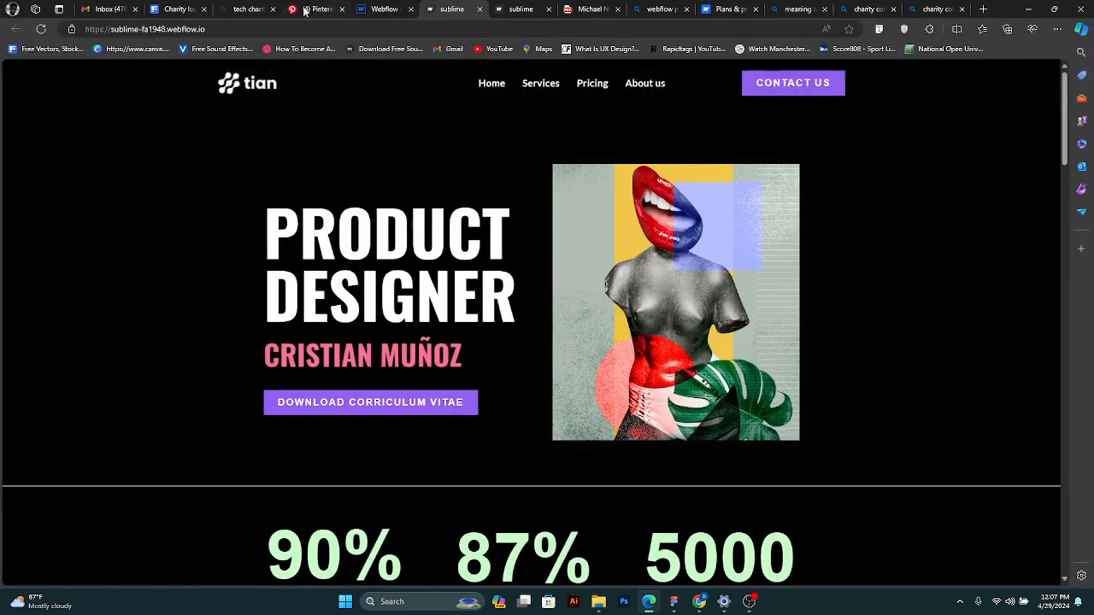
pyautogui.click(366, 8)
pyautogui.scroll(6, 586, 258)
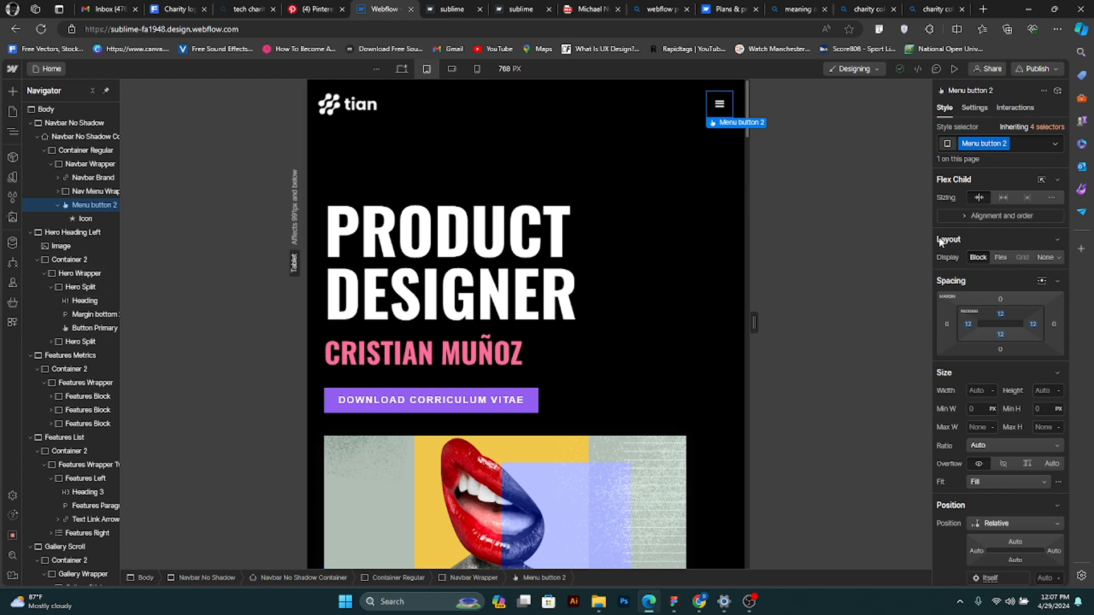
# - Look through the navbar menu button's layout, spacing and display options at the tablet breakpoint
pyautogui.click(968, 238)
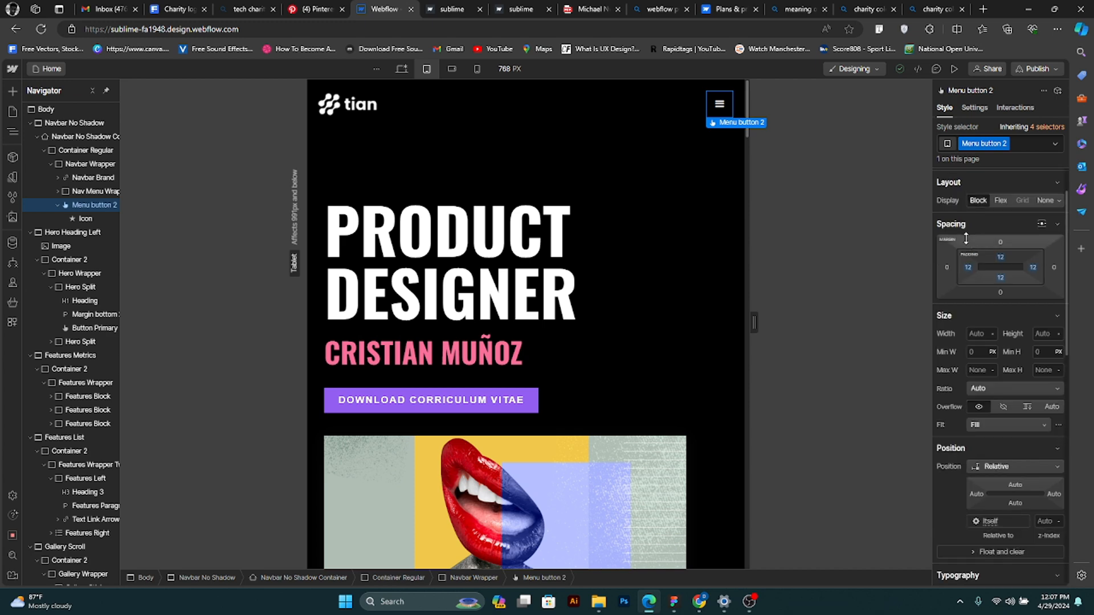
pyautogui.click(965, 237)
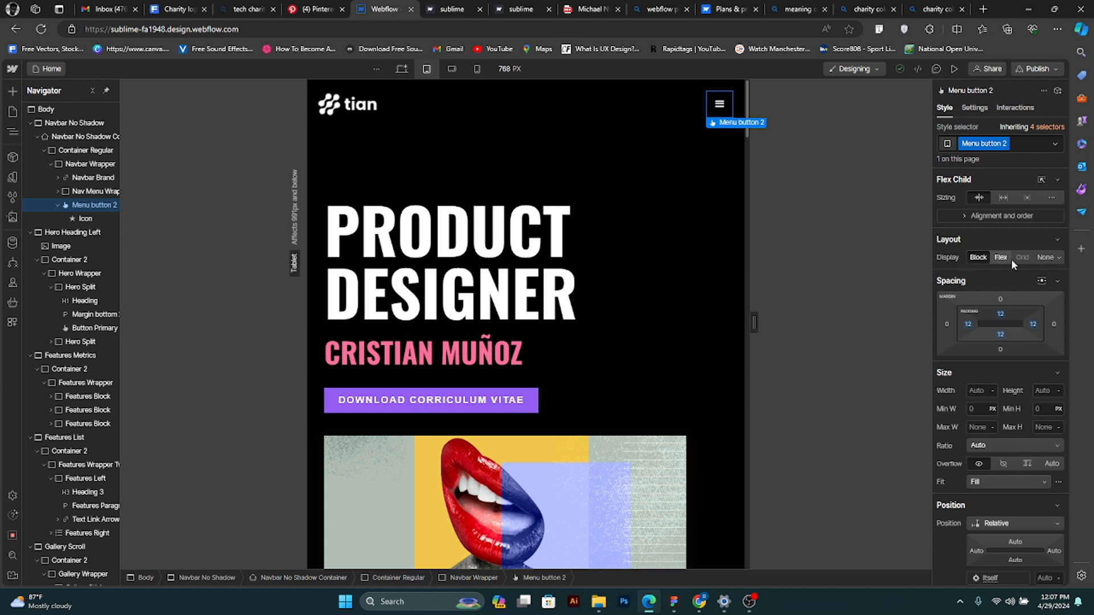
pyautogui.click(1057, 258)
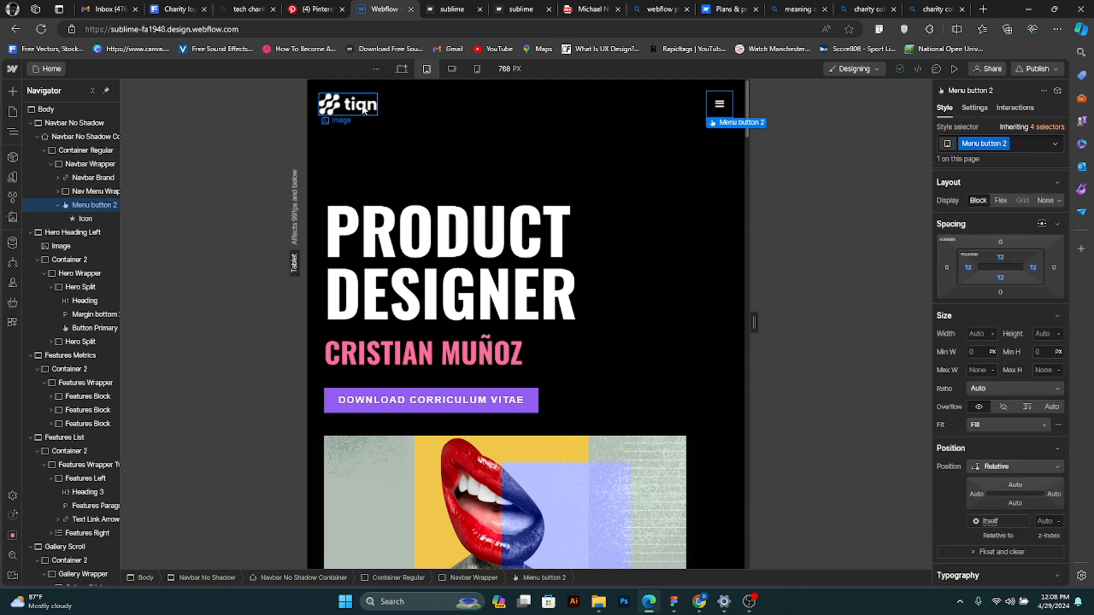
# - Select the navbar logo, the hero heading and the Hero Split block in turn and inspect their tablet style settings
pyautogui.click(363, 110)
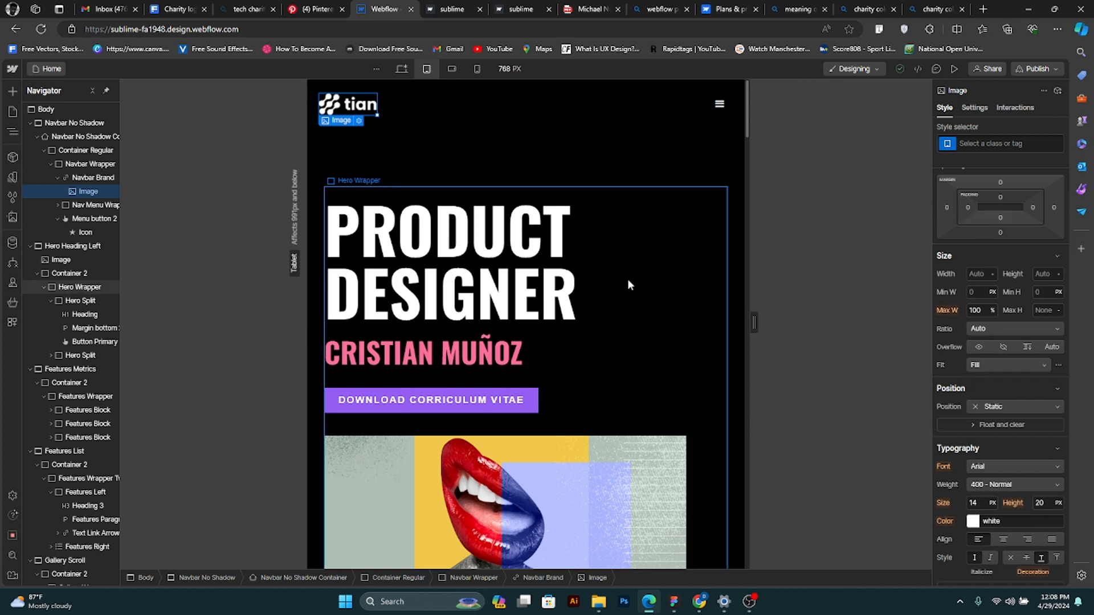
pyautogui.click(500, 274)
pyautogui.click(549, 374)
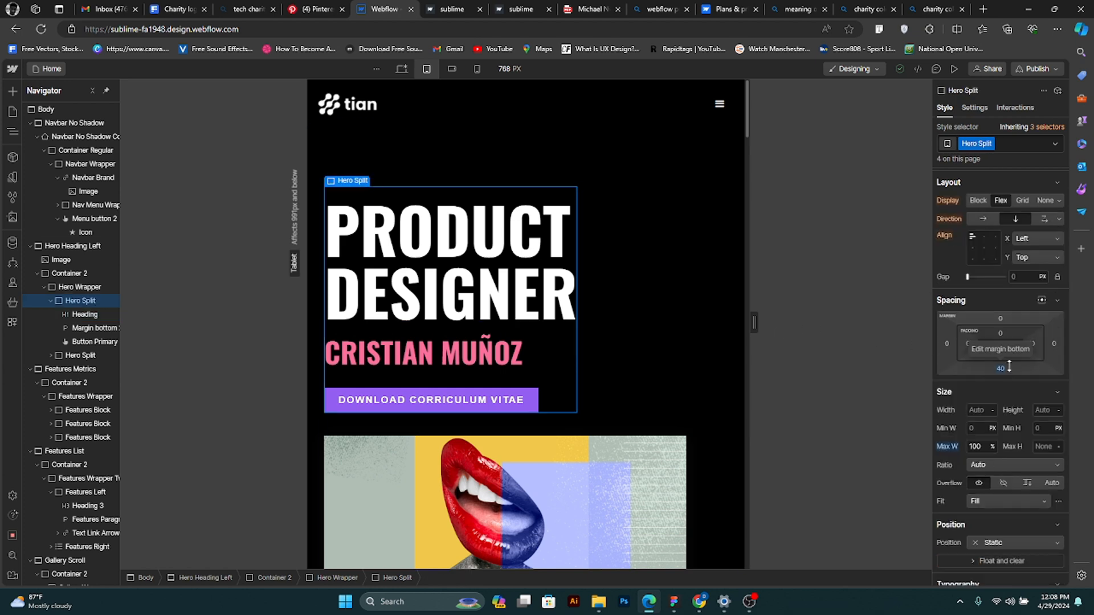
pyautogui.scroll(-10, 573, 312)
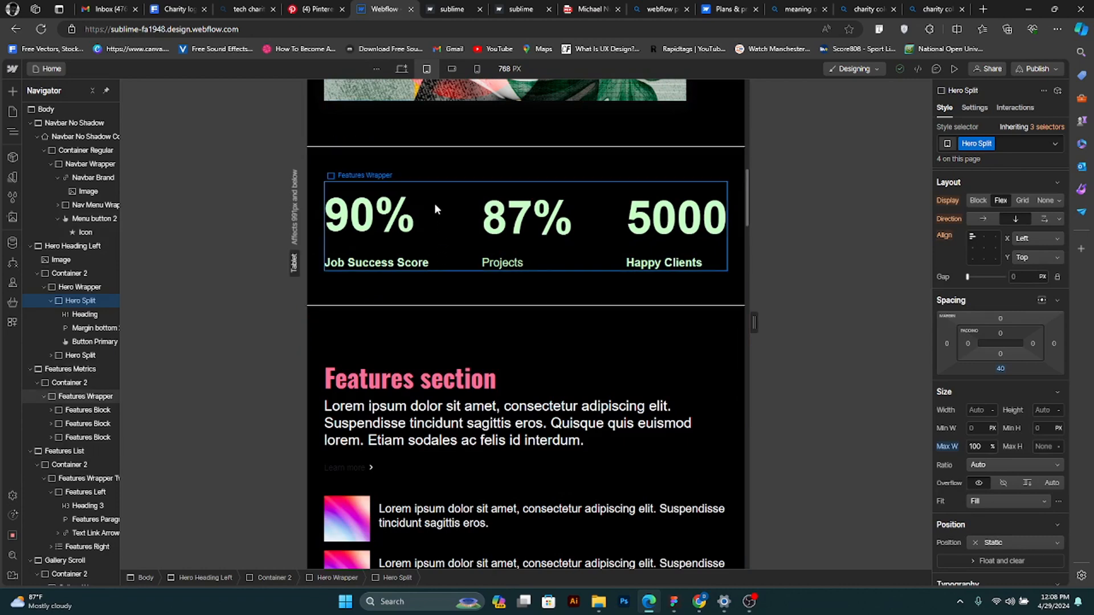
# - Try a 20 px left margin on the Features Metrics section at the tablet breakpoint and set it back to 0
pyautogui.click(465, 163)
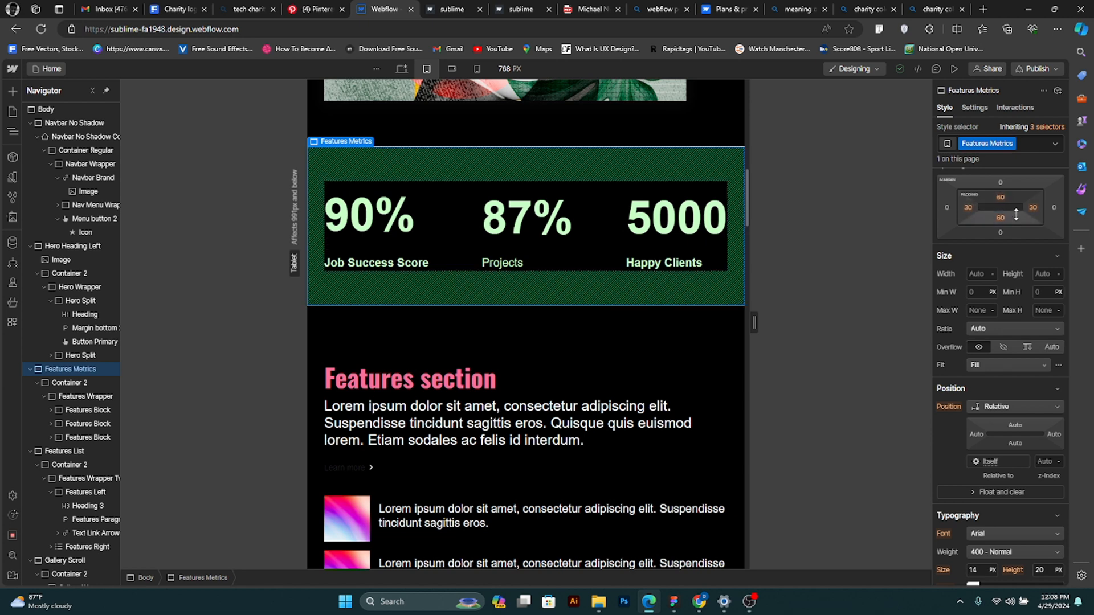
pyautogui.click(946, 208)
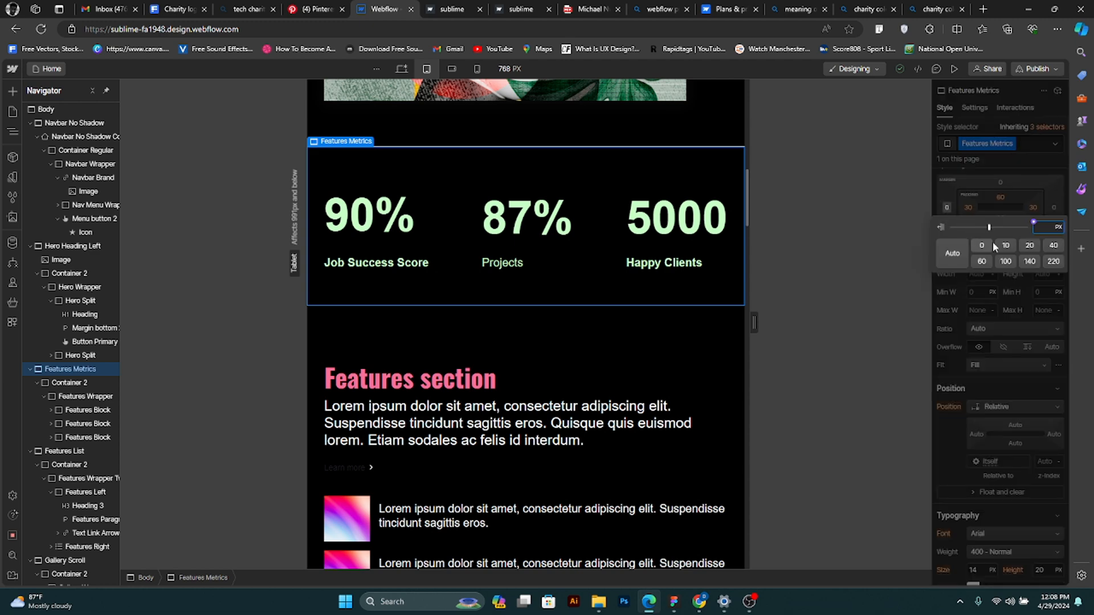
pyautogui.click(1029, 245)
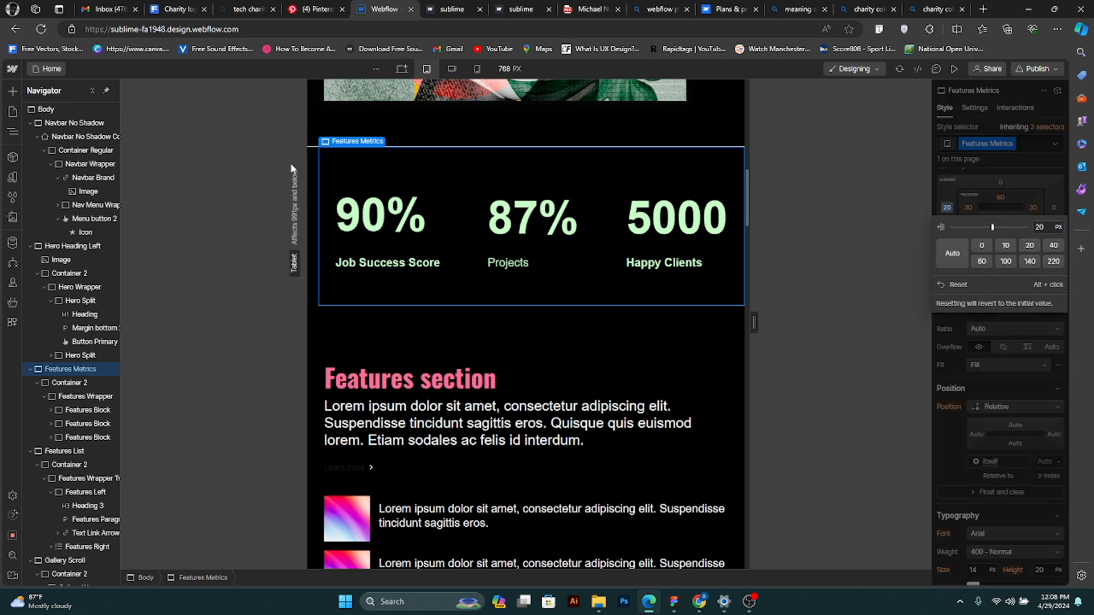
pyautogui.click(981, 245)
pyautogui.click(1037, 203)
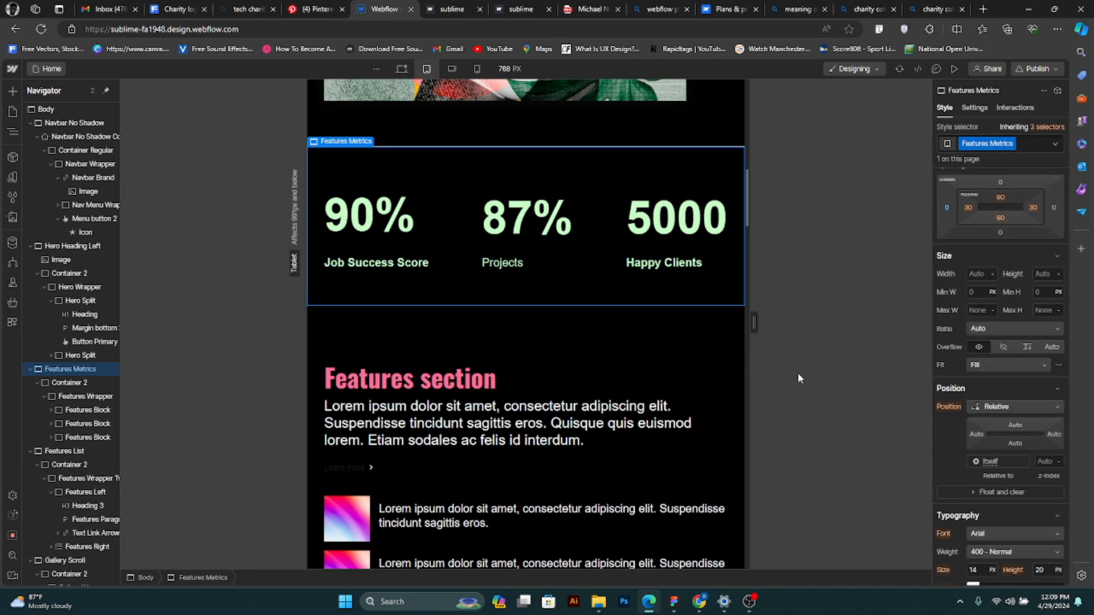
# - Set the Features Metrics section's position to Relative at the tablet breakpoint and check its float and clear options
pyautogui.scroll(1, 968, 308)
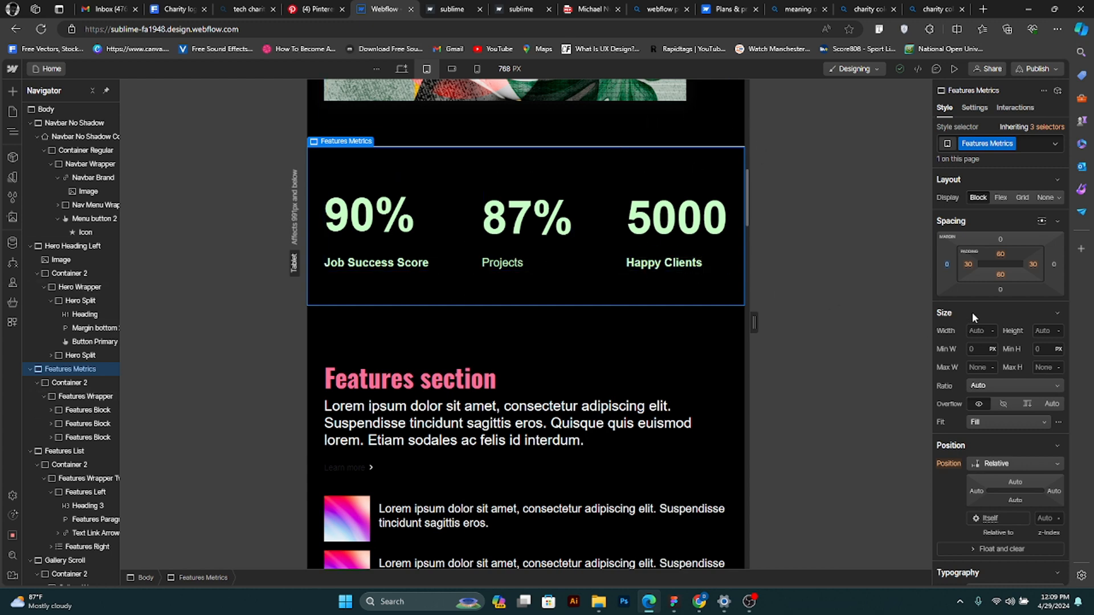
pyautogui.scroll(-1, 984, 346)
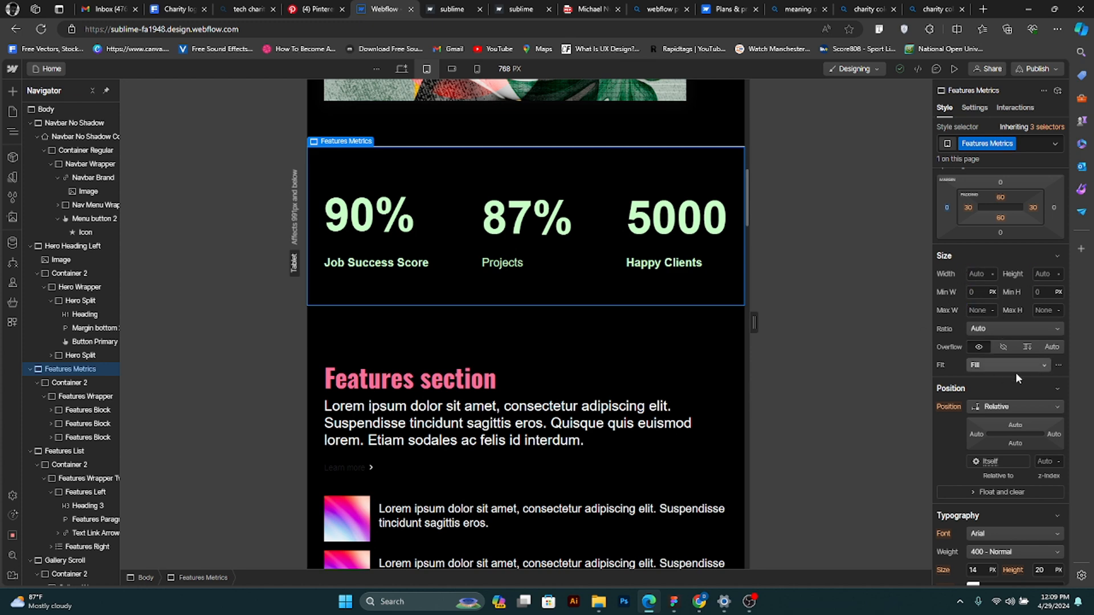
pyautogui.scroll(-2, 1017, 378)
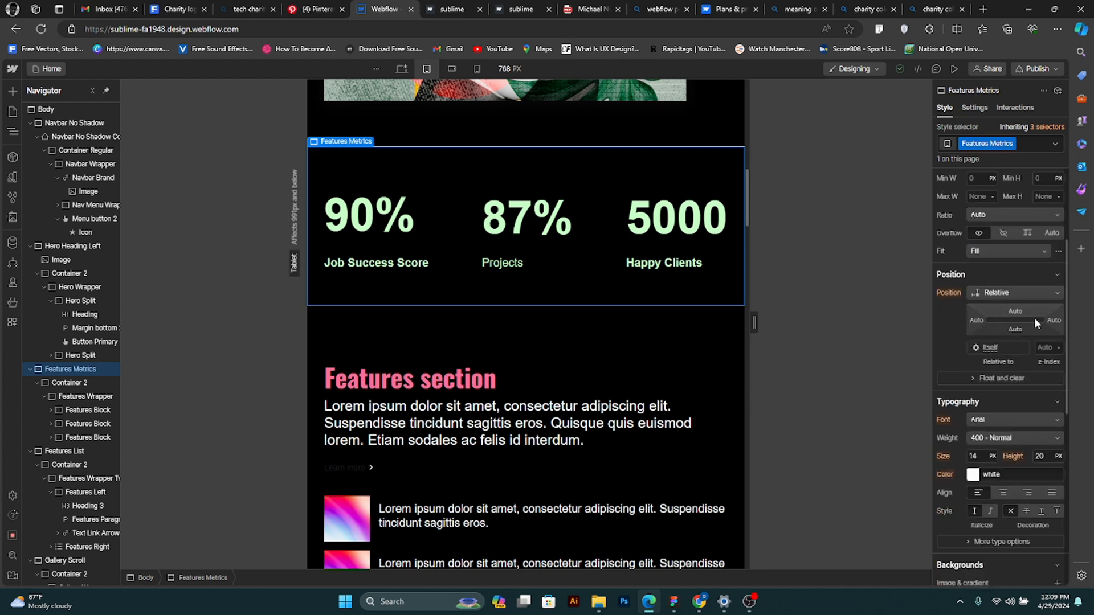
pyautogui.click(1030, 293)
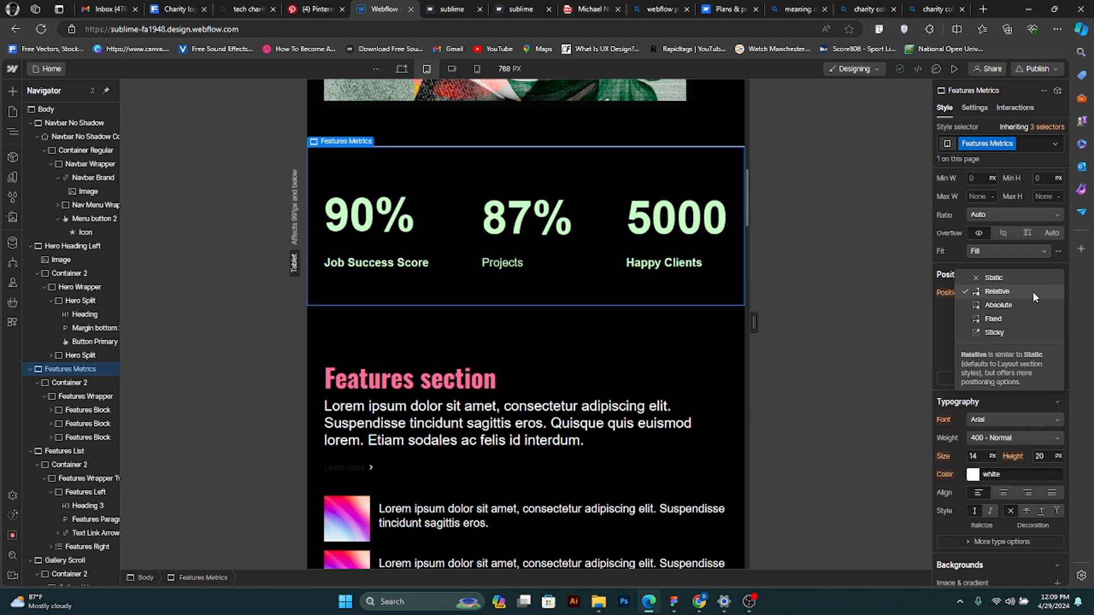
pyautogui.click(1032, 291)
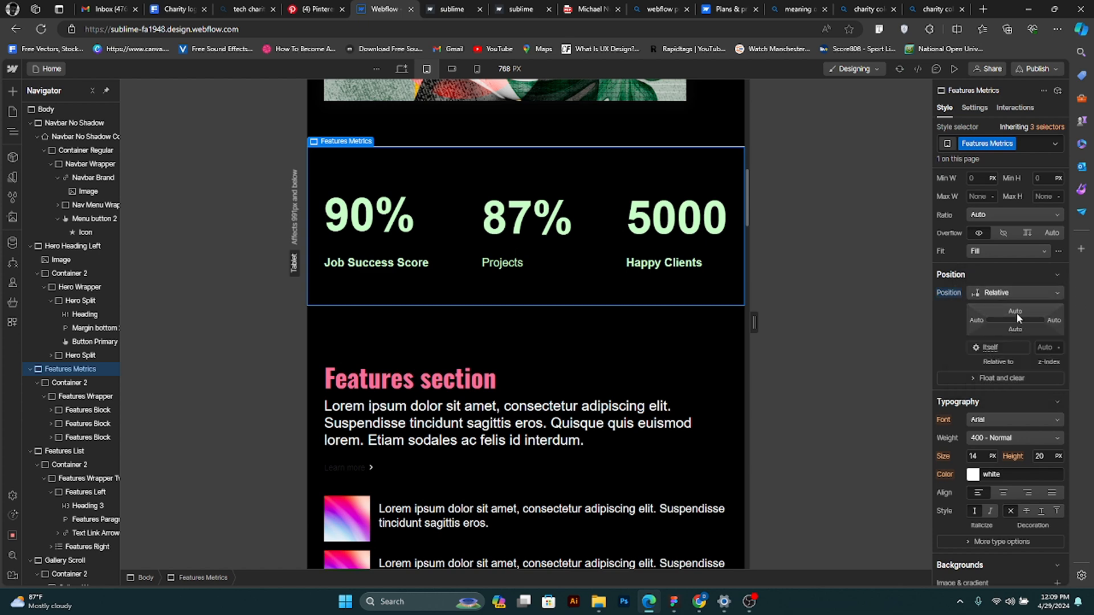
pyautogui.scroll(-1, 1011, 370)
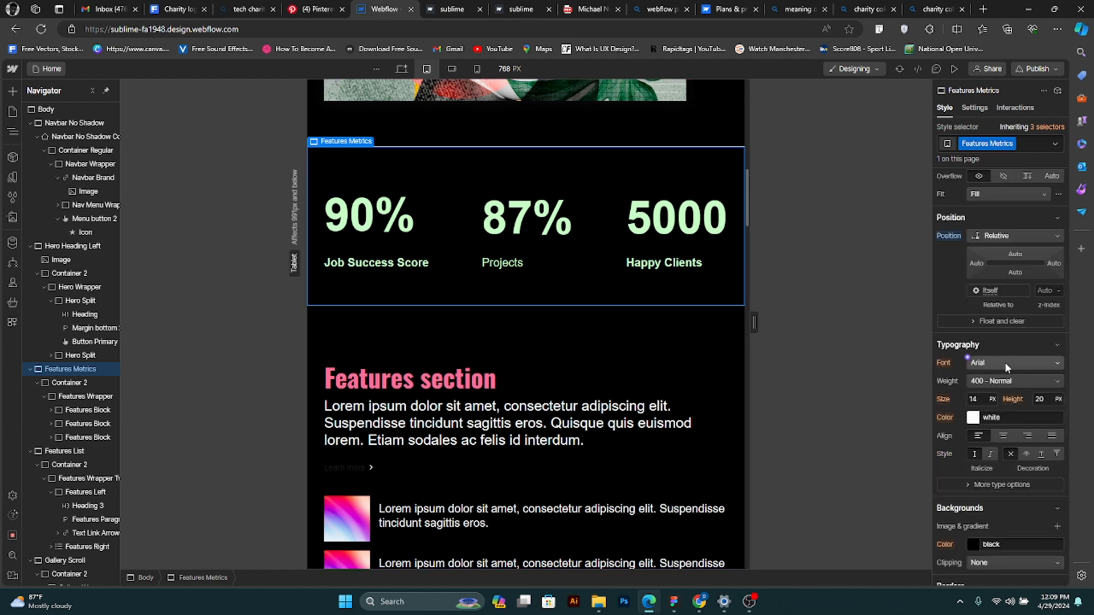
pyautogui.click(979, 322)
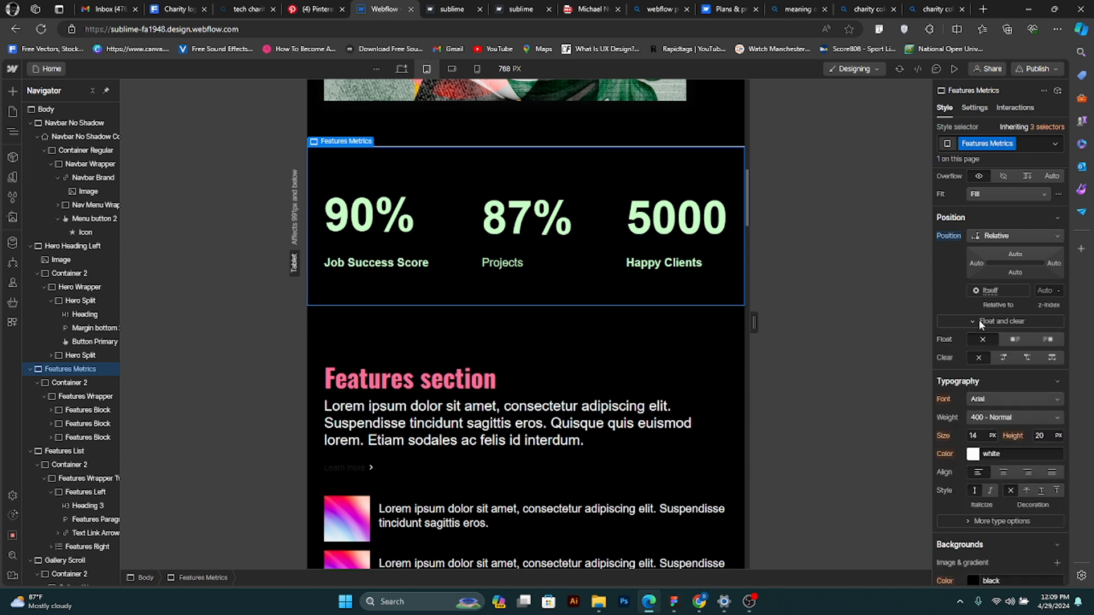
pyautogui.click(978, 321)
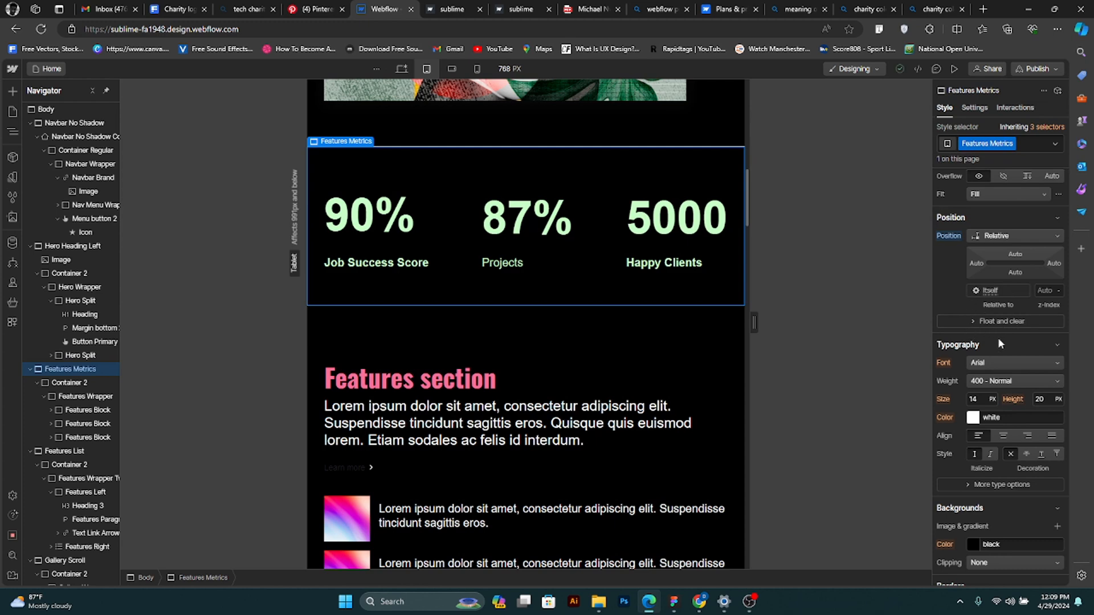
# - Look through the Features Metrics section's typography, background, border and effects settings
pyautogui.scroll(-1, 998, 342)
pyautogui.scroll(-1, 989, 392)
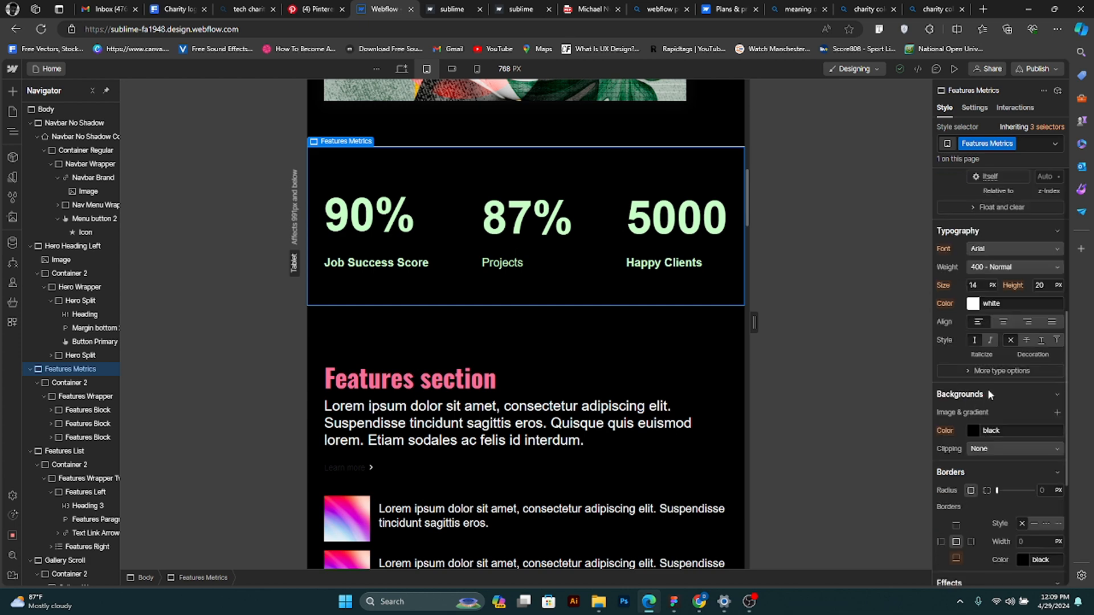
pyautogui.scroll(-1, 989, 394)
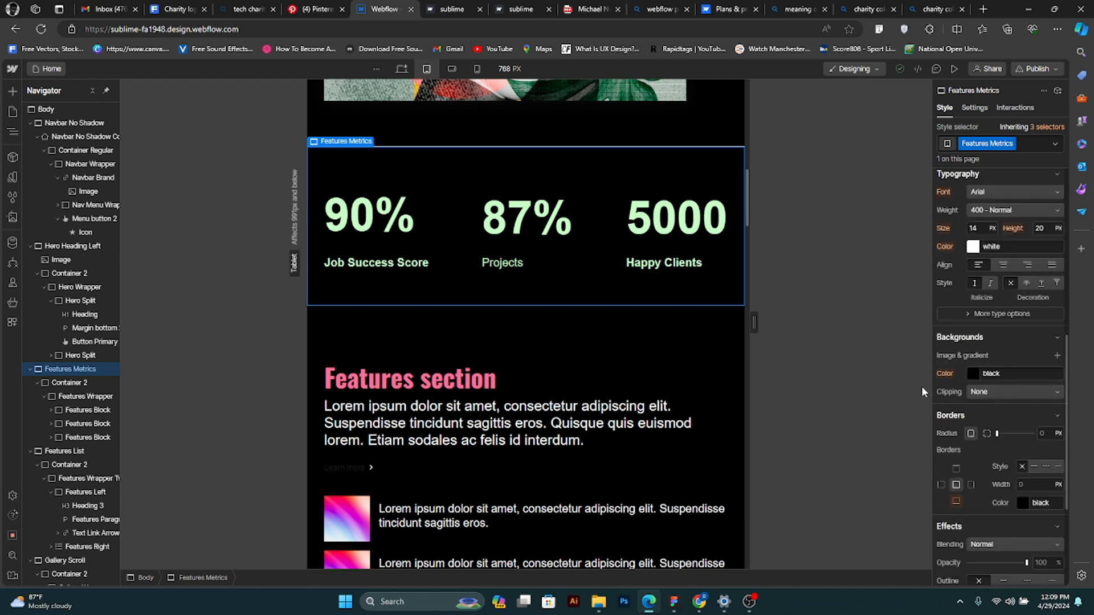
pyautogui.scroll(-1, 975, 375)
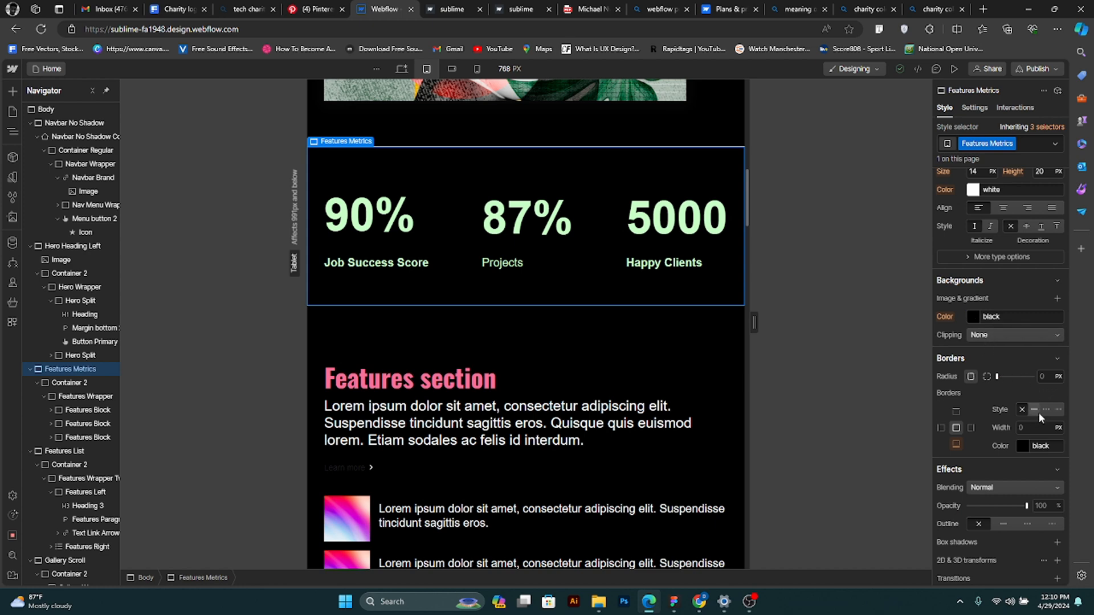
pyautogui.scroll(-2, 971, 425)
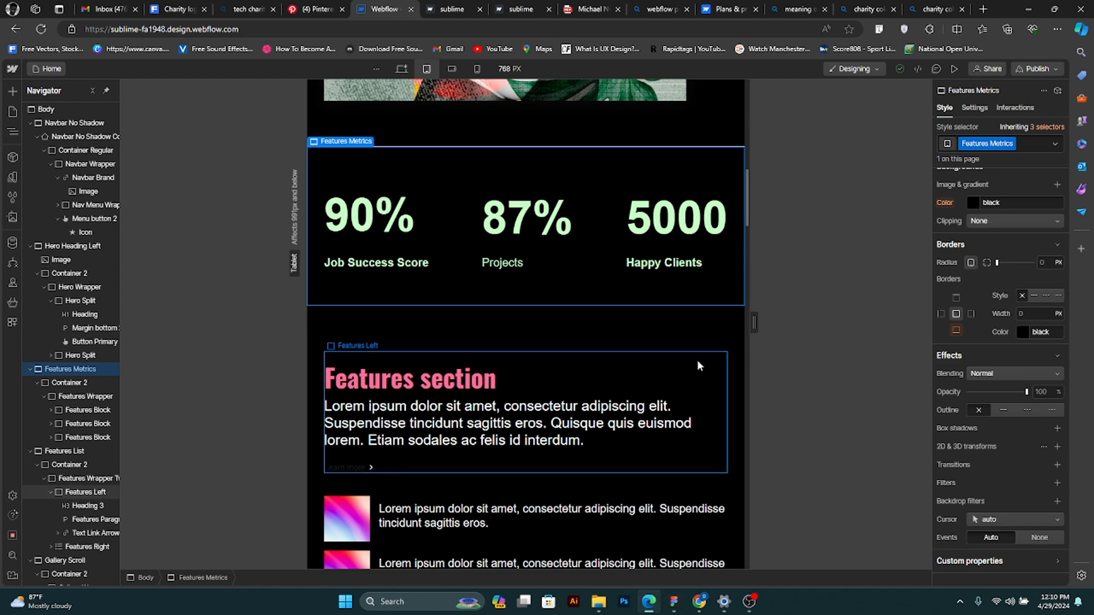
# - Review the tablet layout of the page from the features section through the galleries to the footer and back
pyautogui.scroll(-10, 700, 365)
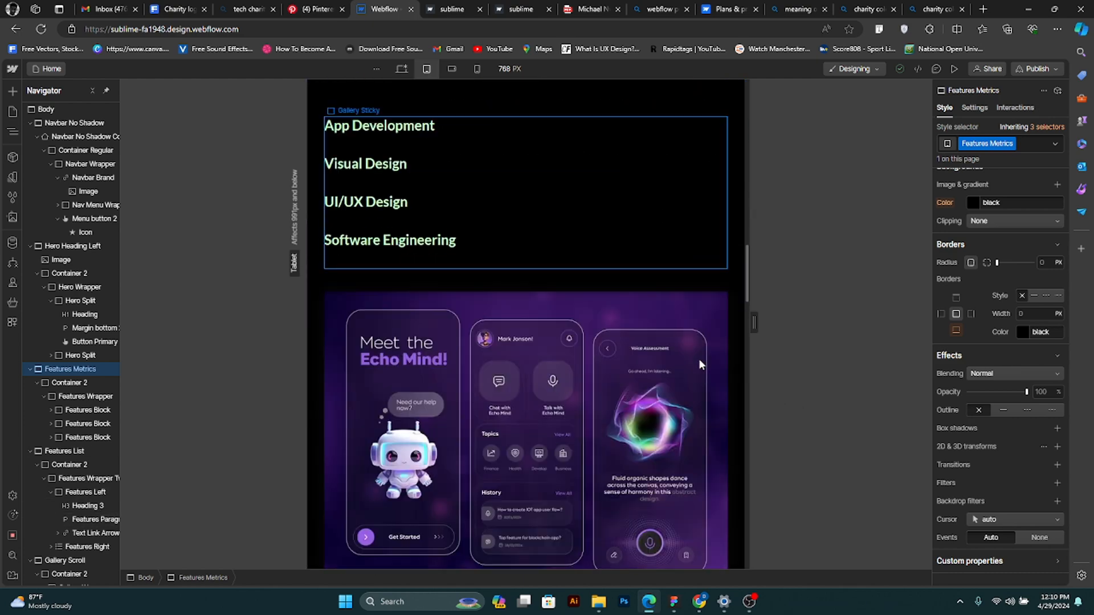
pyautogui.scroll(-12, 699, 365)
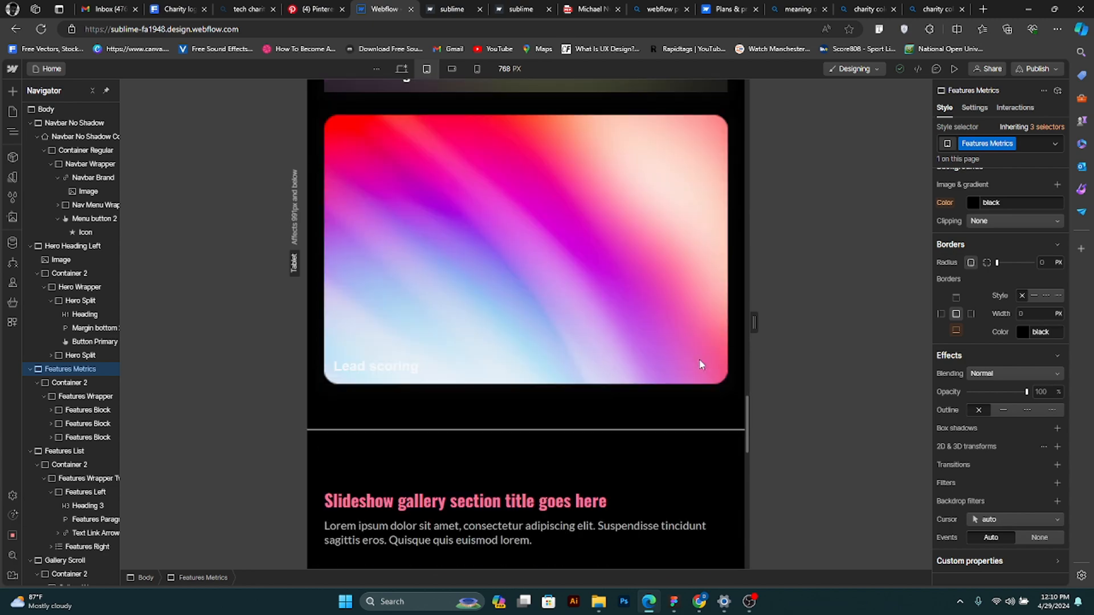
pyautogui.scroll(-12, 699, 361)
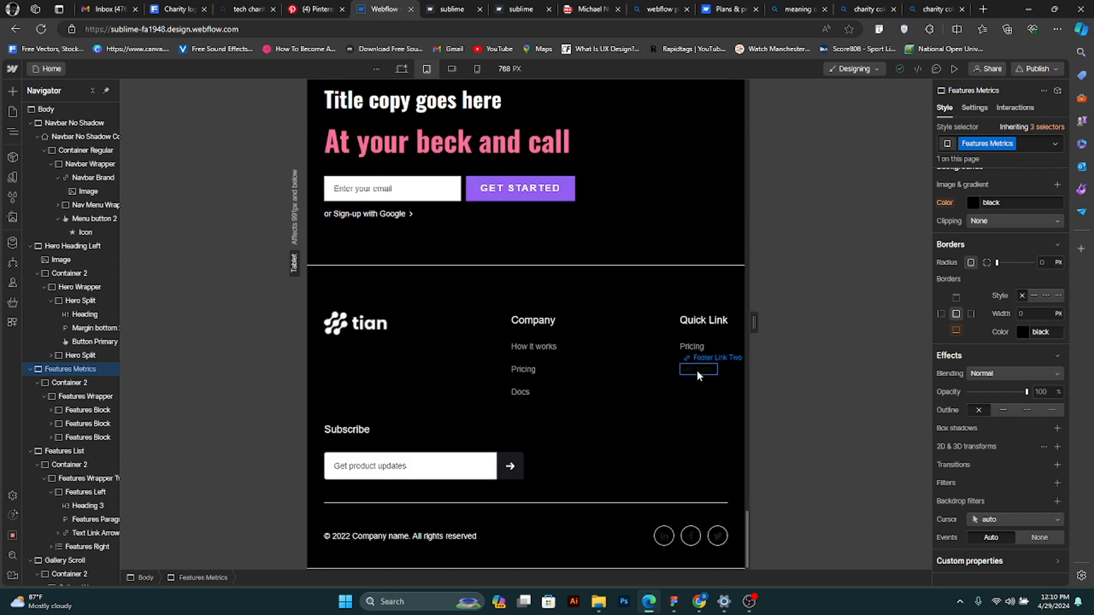
pyautogui.scroll(12, 696, 374)
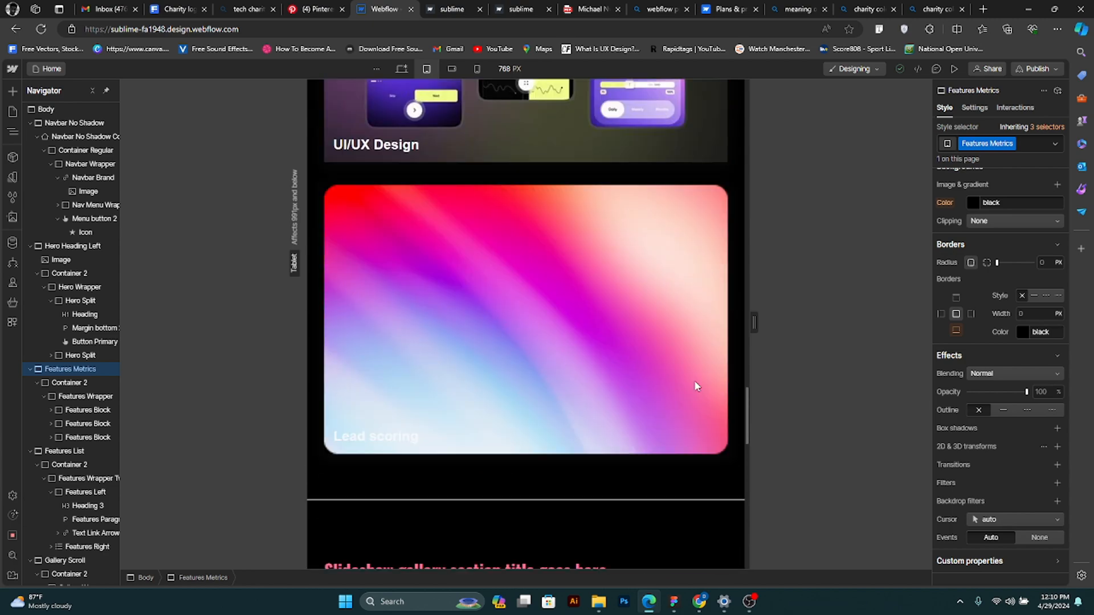
pyautogui.scroll(-12, 694, 386)
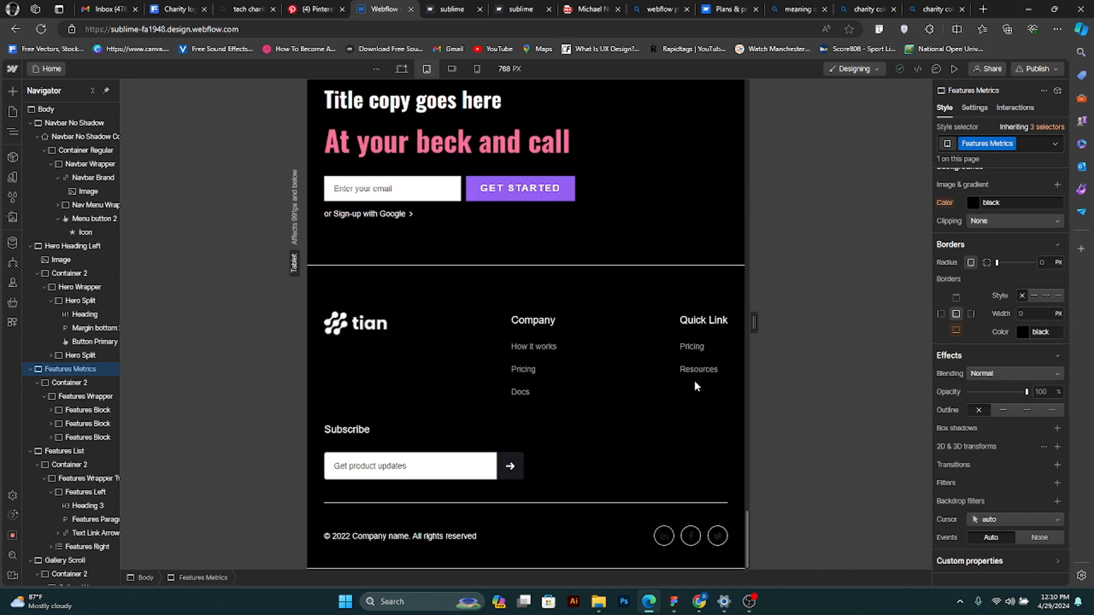
pyautogui.scroll(15, 682, 384)
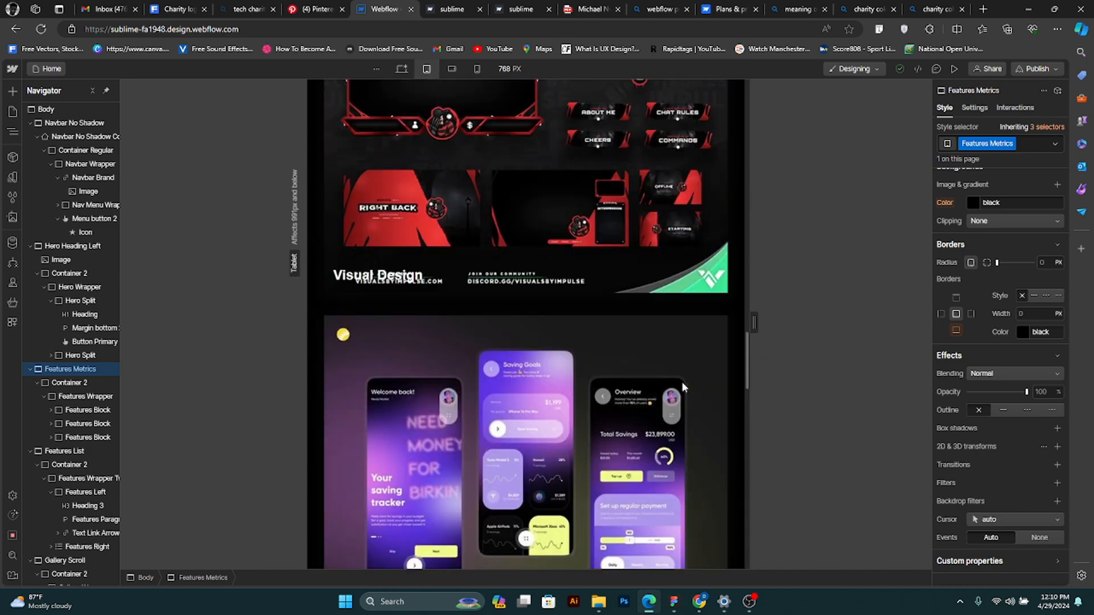
pyautogui.scroll(15, 682, 381)
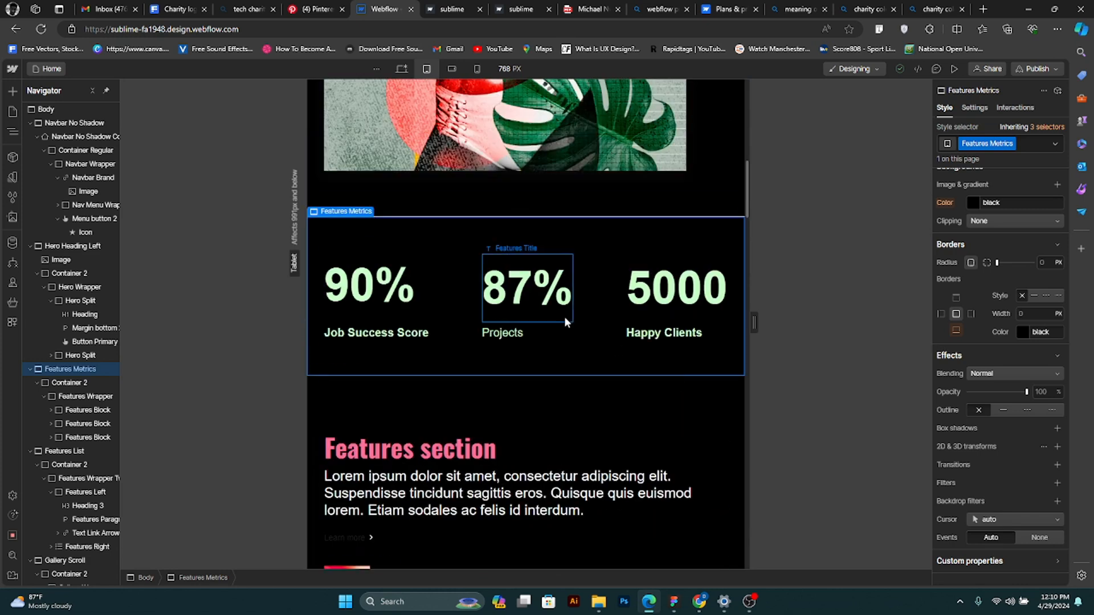
# - Compare the Features Metrics section at the mobile landscape, tablet and mobile portrait breakpoints
pyautogui.click(452, 68)
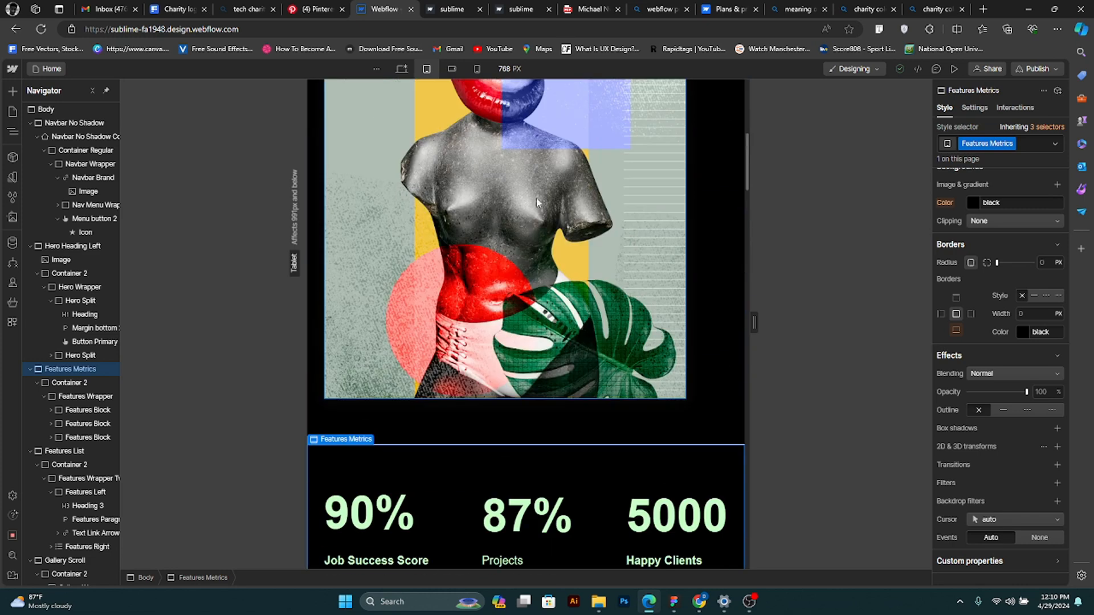
pyautogui.click(426, 68)
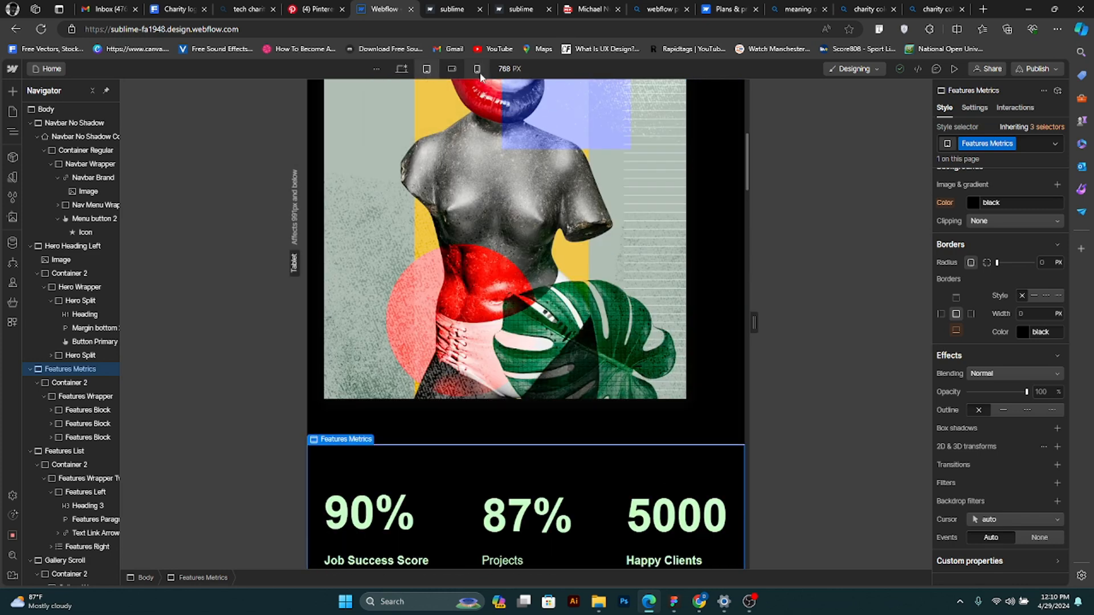
pyautogui.click(477, 69)
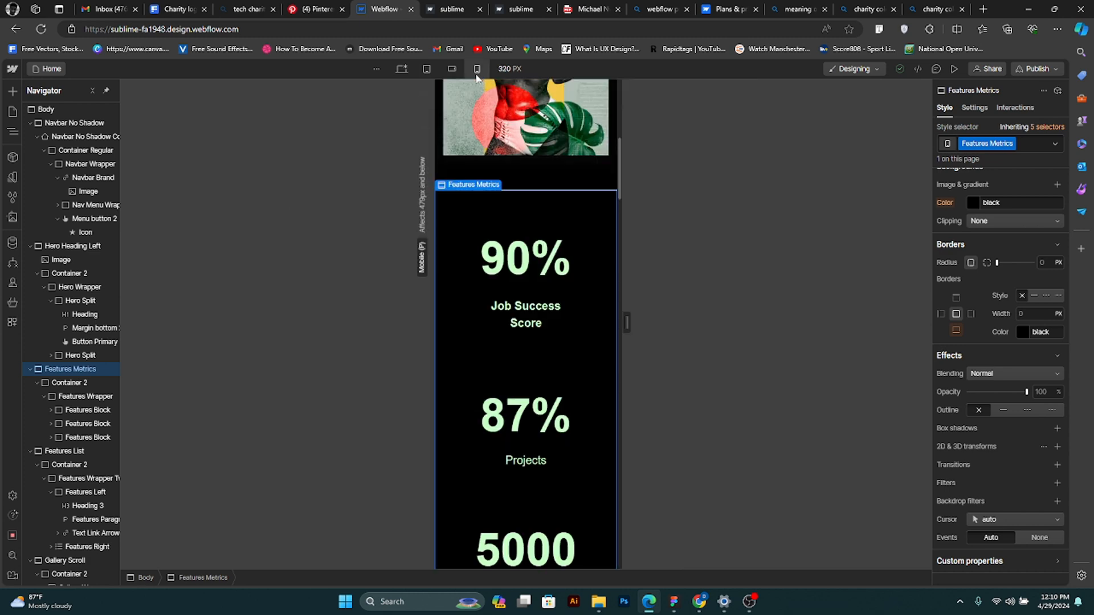
# - Return to the desktop breakpoint and check the top sections of the page and the Features Metrics style settings
pyautogui.click(426, 70)
pyautogui.click(401, 69)
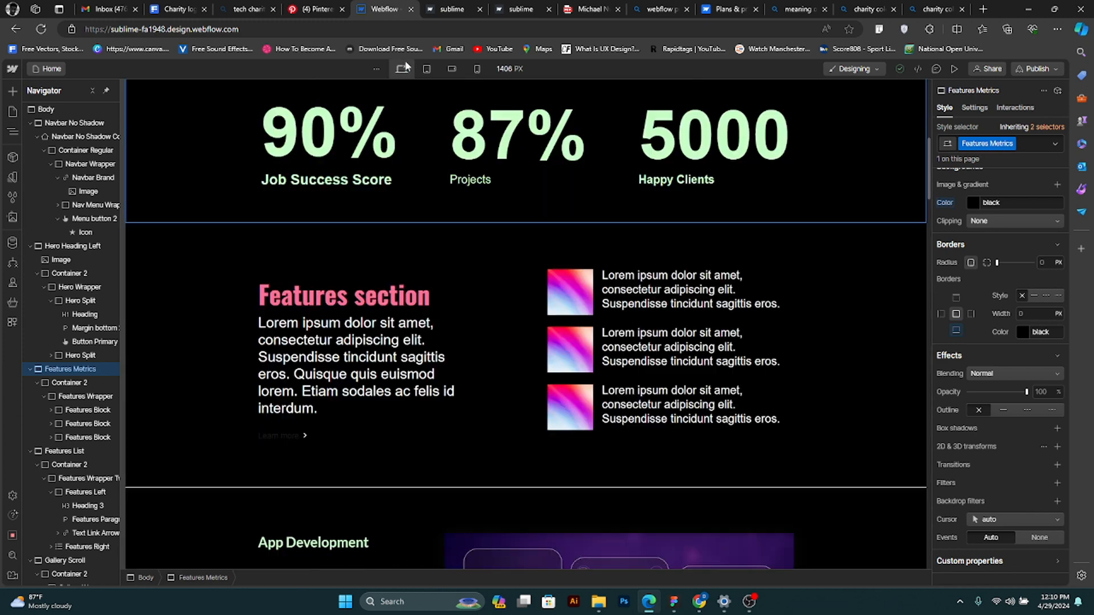
pyautogui.scroll(1, 986, 353)
pyautogui.scroll(-1, 986, 352)
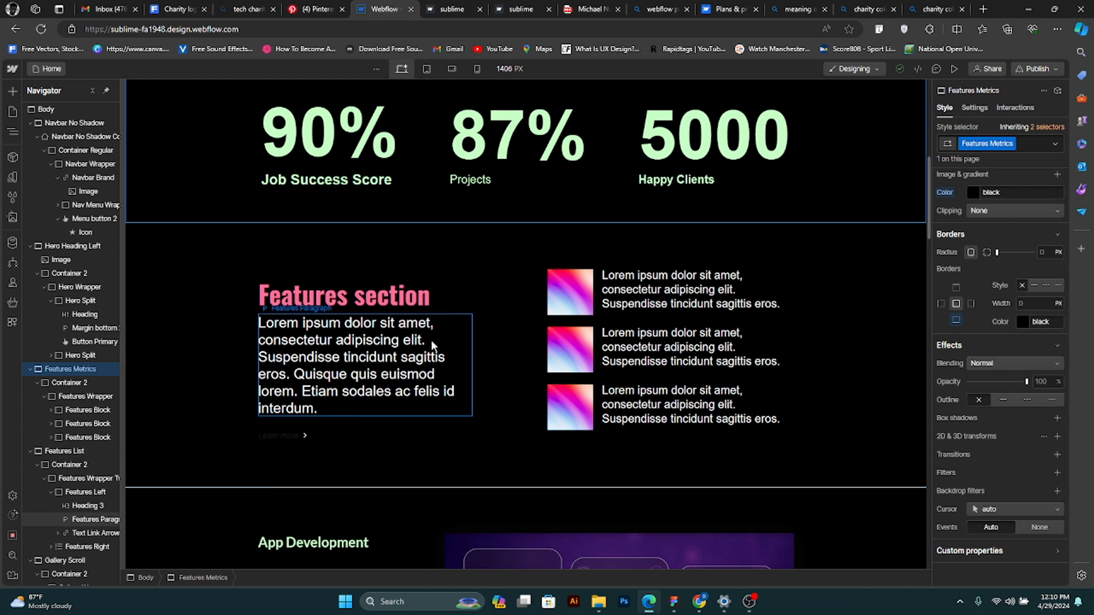
pyautogui.scroll(6, 431, 341)
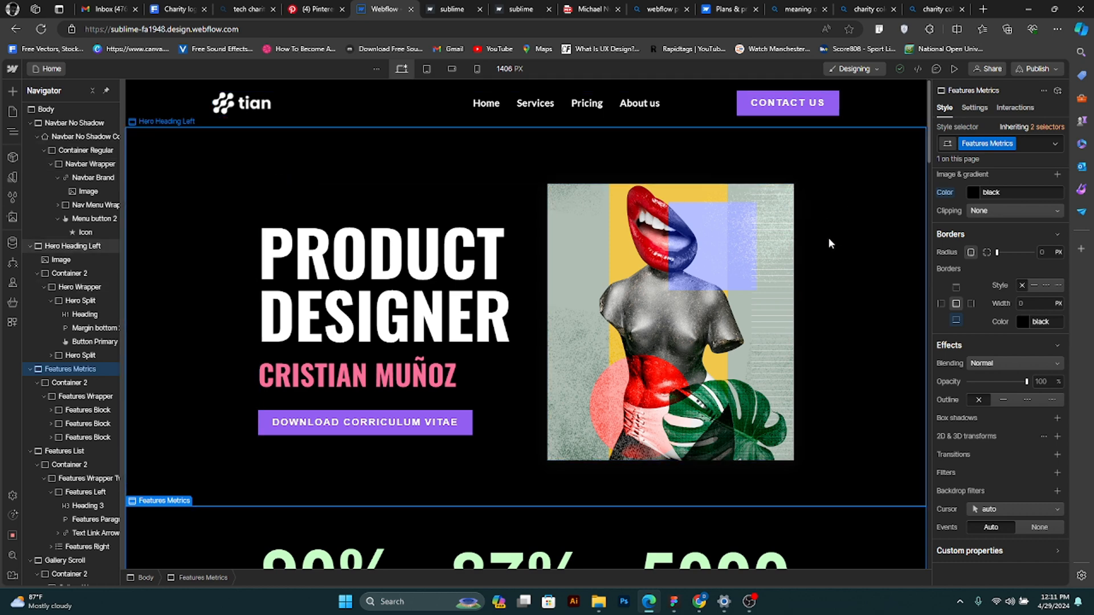
pyautogui.scroll(10, 964, 253)
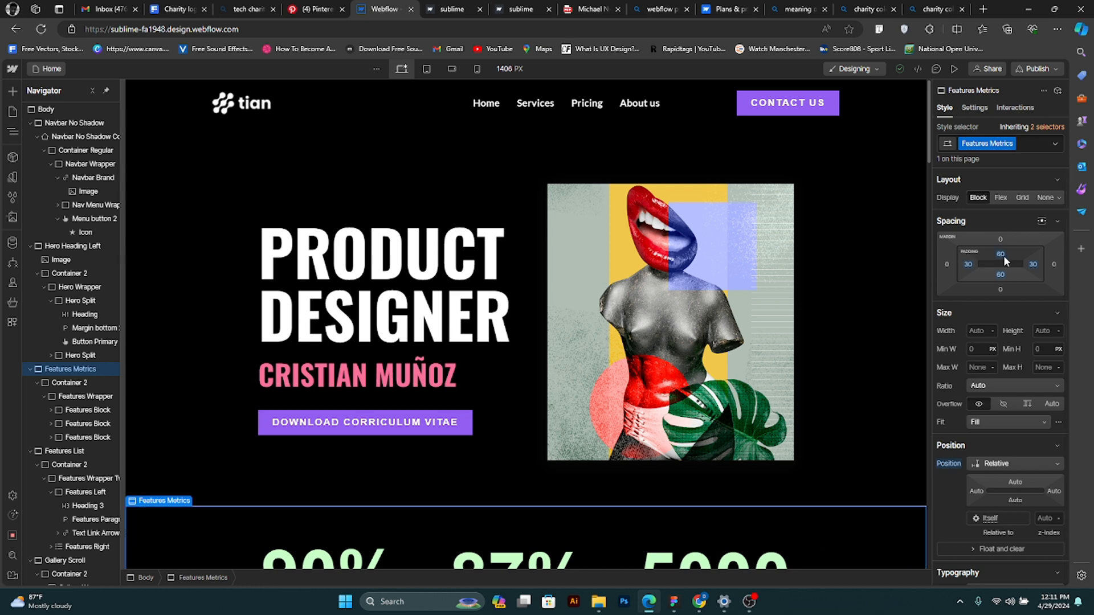
# - Inspect the style settings of the hero section, its heading, name line, image and wrapper, and the navbar
pyautogui.click(846, 197)
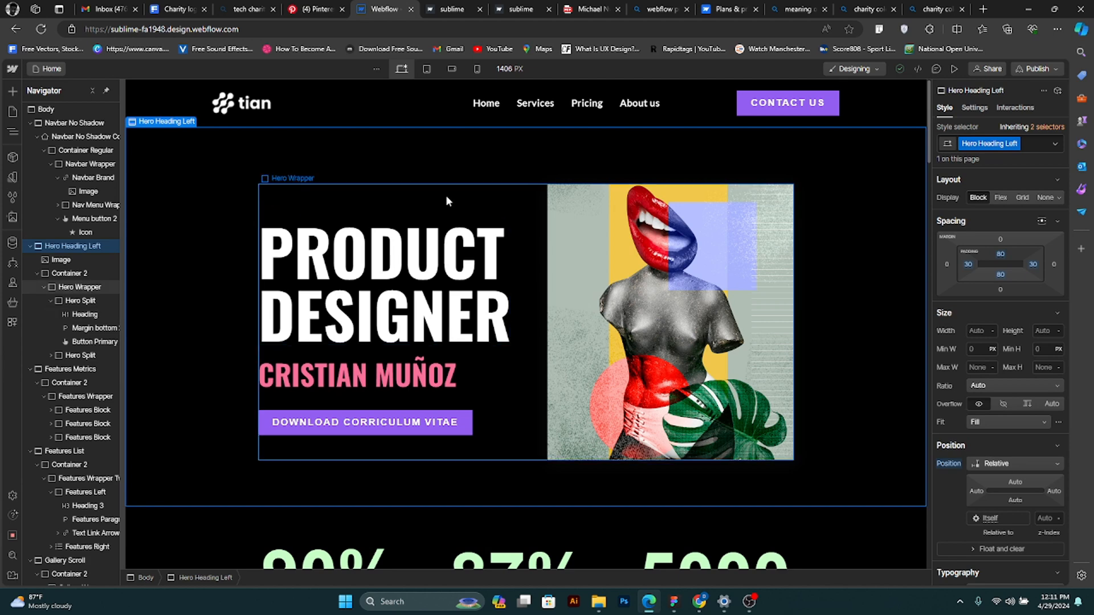
pyautogui.click(329, 256)
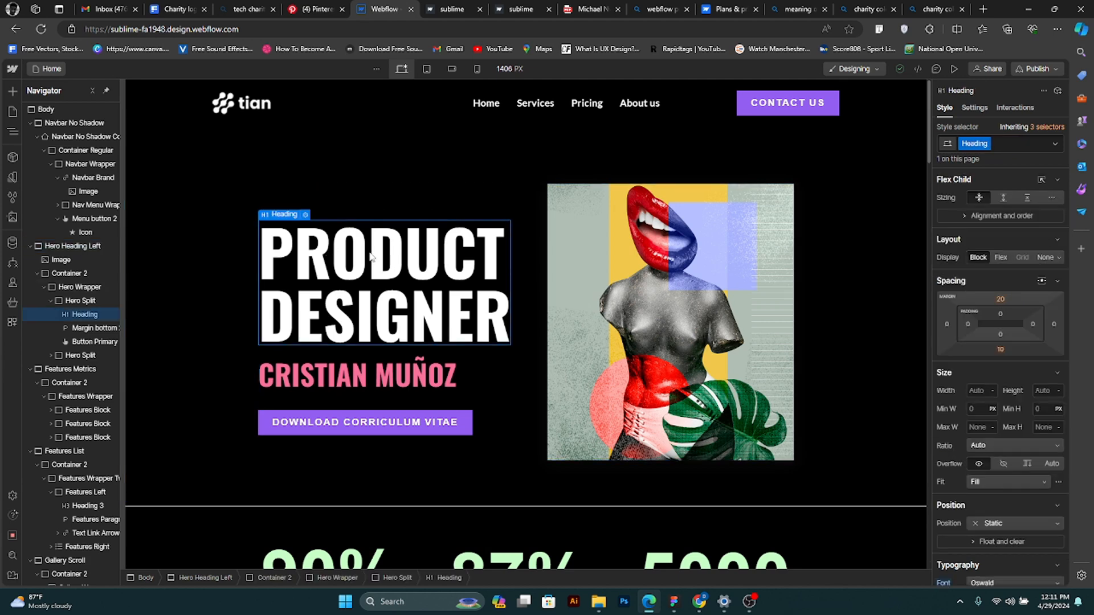
pyautogui.click(366, 371)
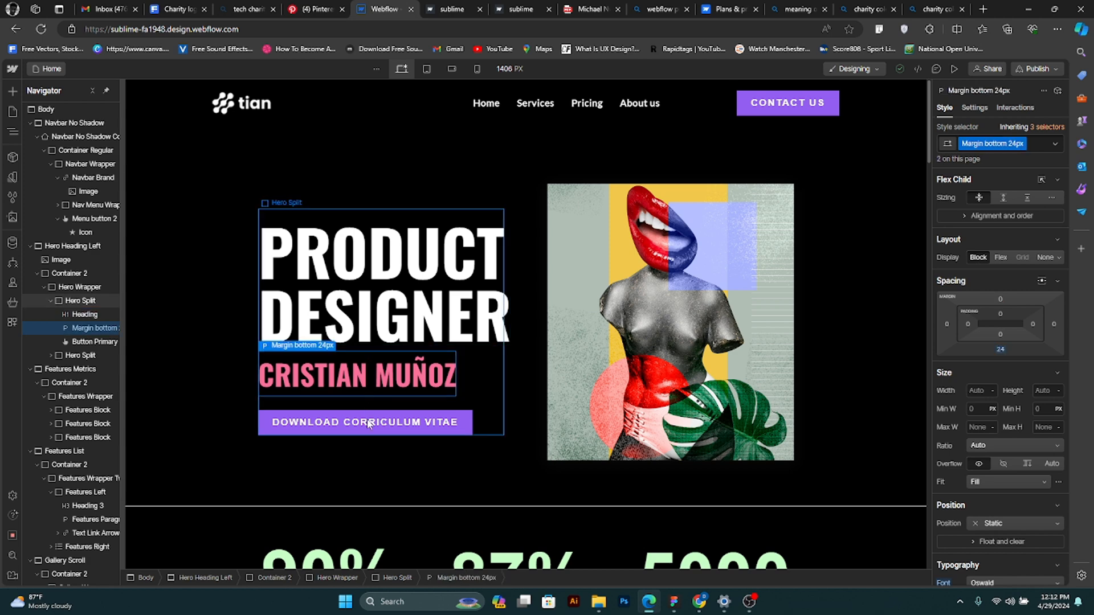
pyautogui.click(632, 317)
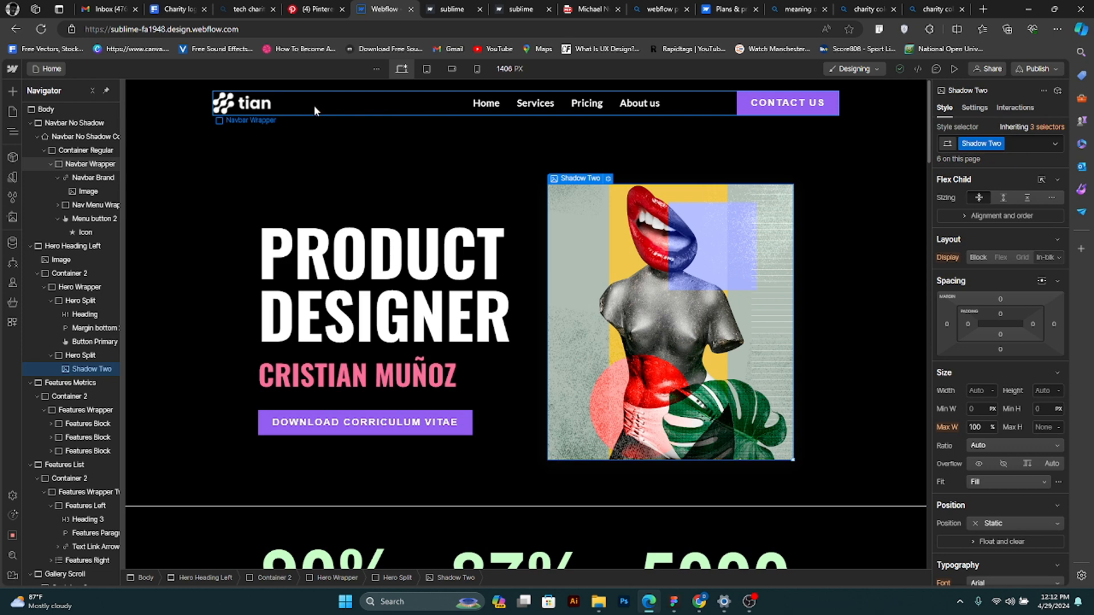
pyautogui.click(185, 101)
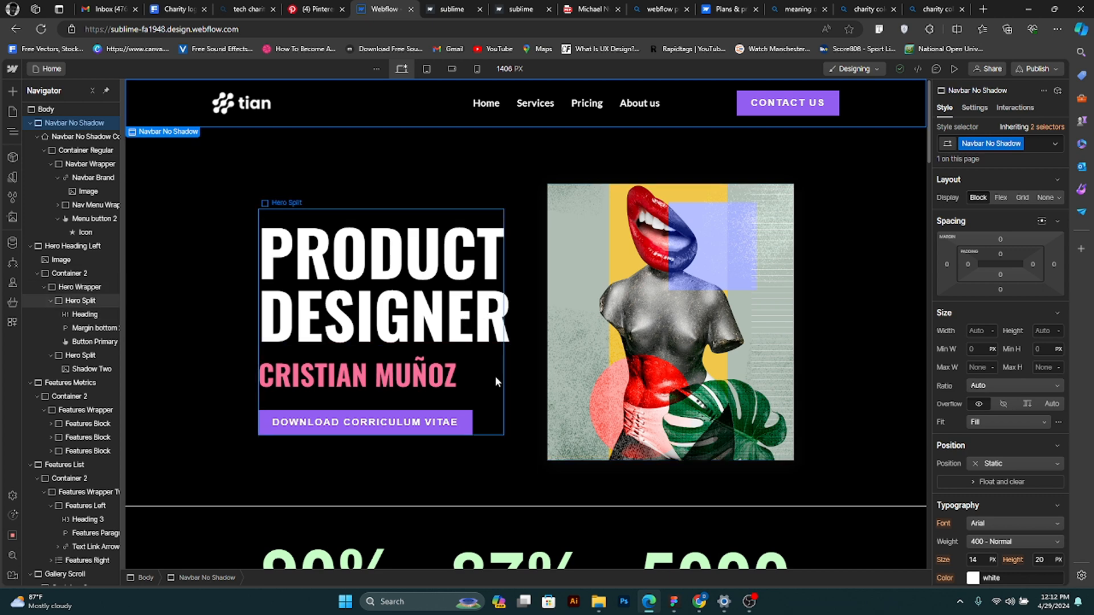
pyautogui.click(512, 388)
# - Review the desktop layout from the Features Metrics section through the galleries to the footer and back up
pyautogui.scroll(-2, 512, 388)
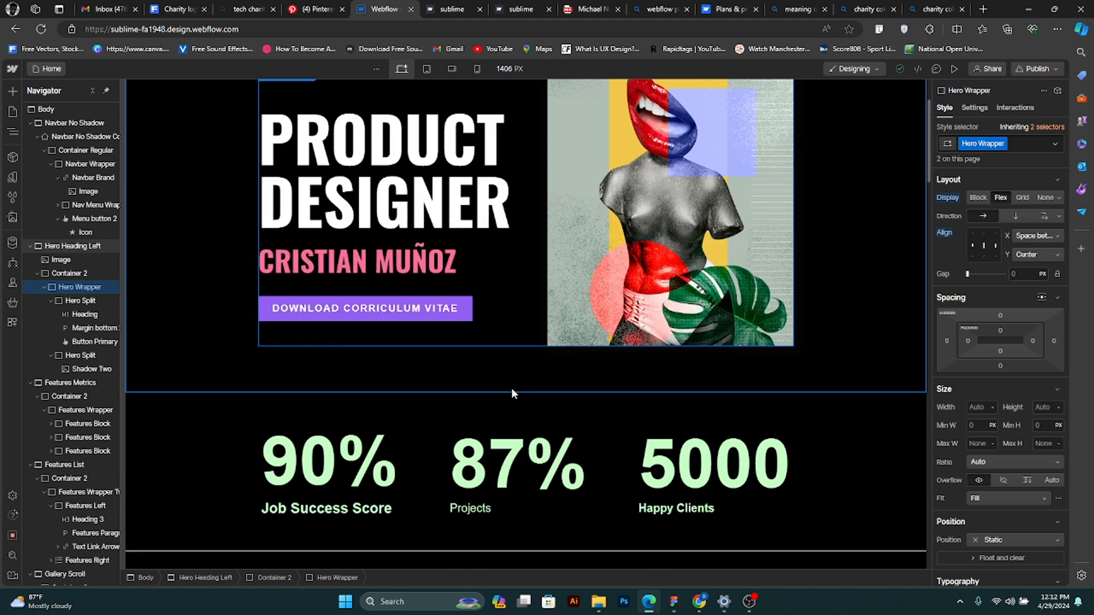
pyautogui.click(530, 409)
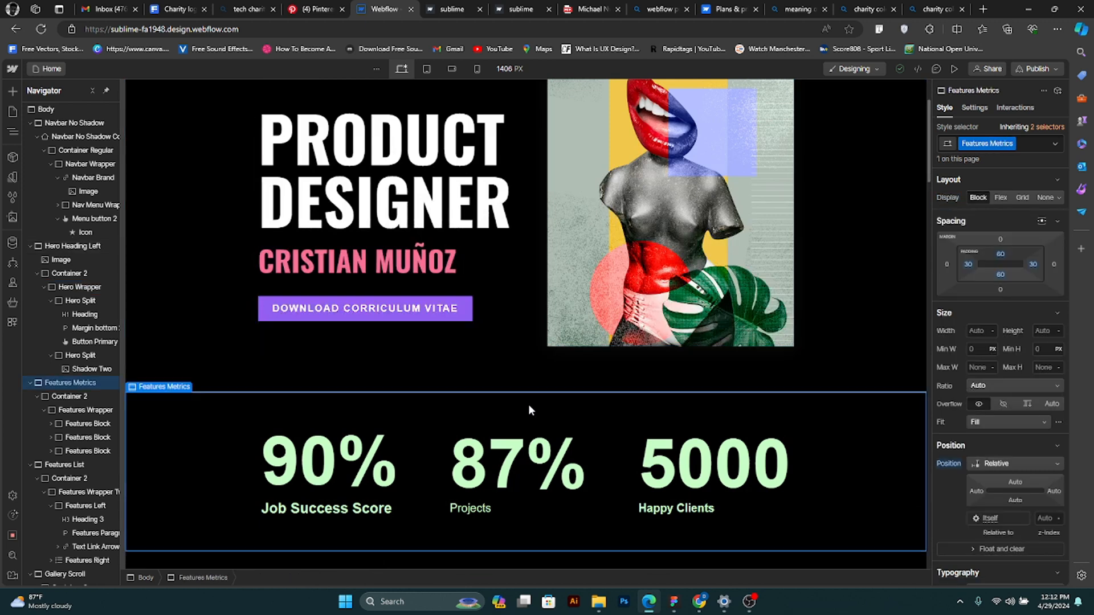
pyautogui.scroll(-5, 530, 415)
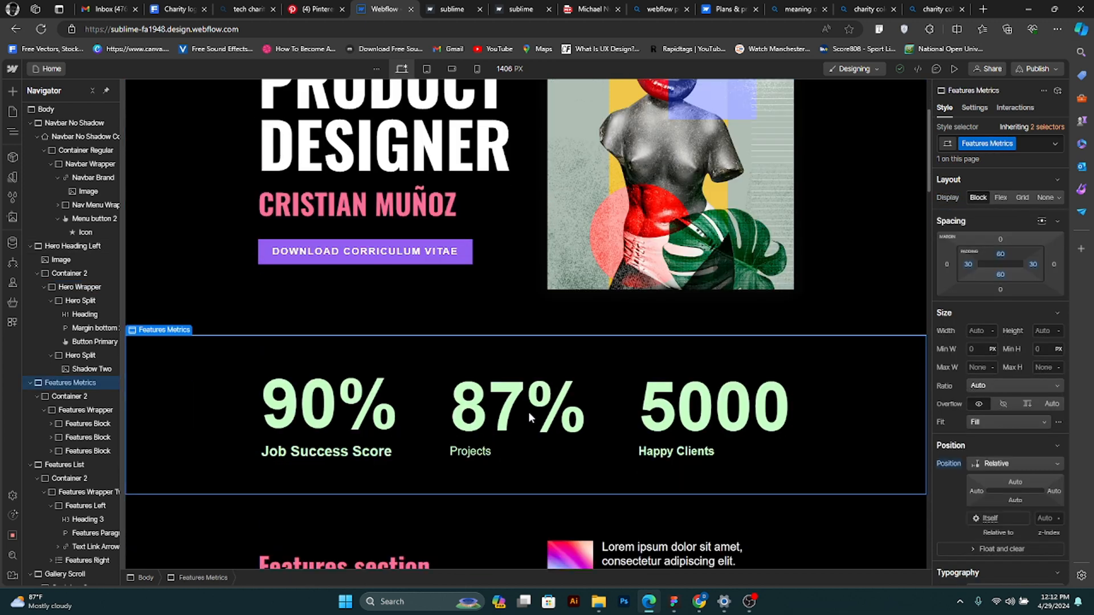
pyautogui.scroll(-15, 528, 411)
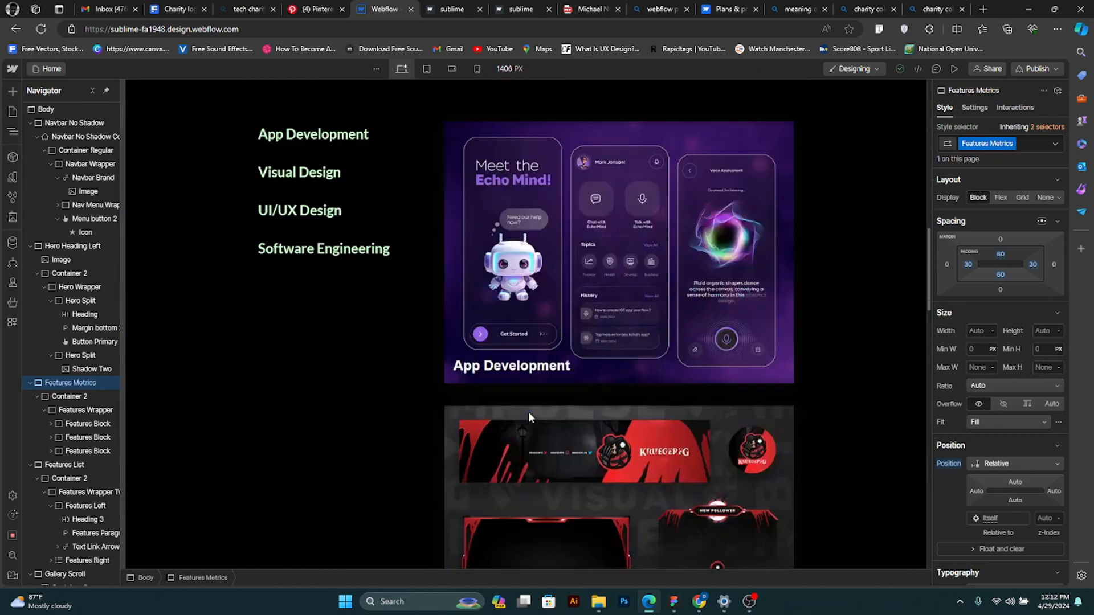
pyautogui.scroll(-14, 529, 412)
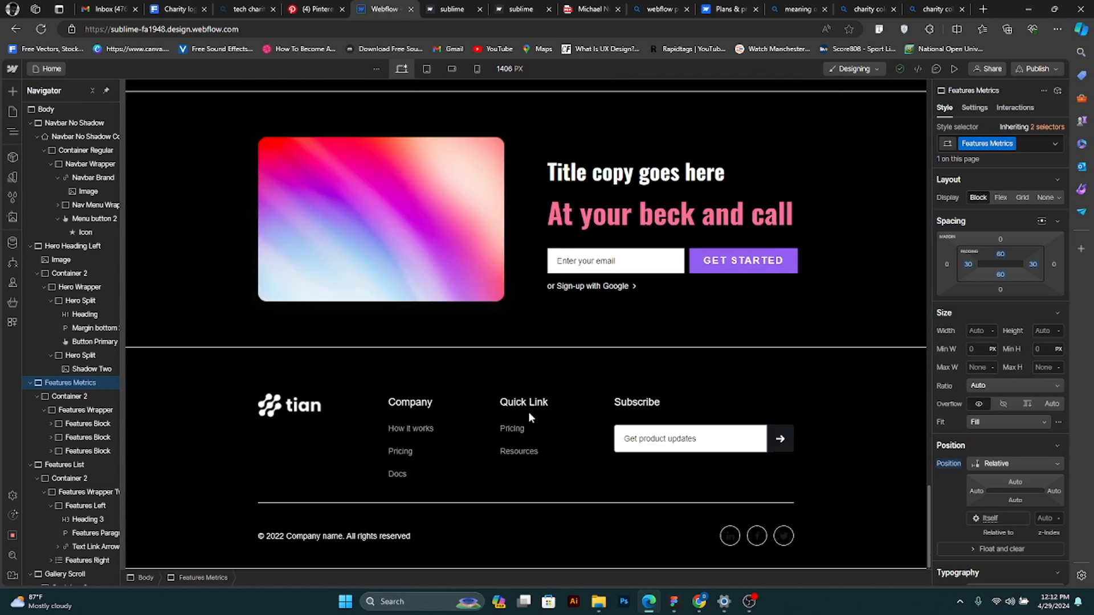
pyautogui.scroll(6, 528, 412)
pyautogui.scroll(10, 528, 417)
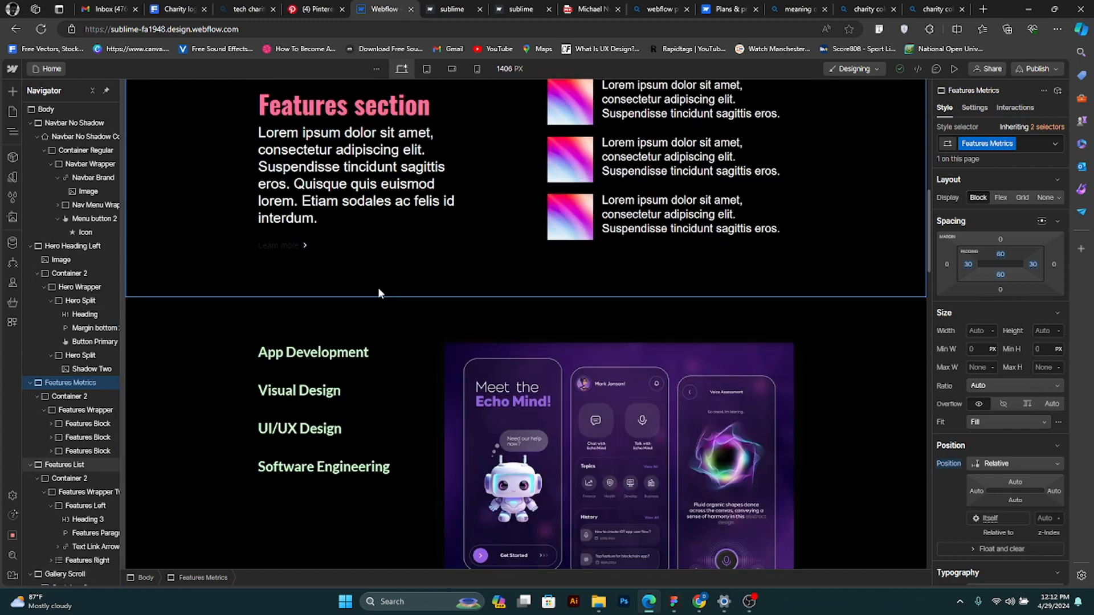
pyautogui.scroll(5, 377, 287)
pyautogui.scroll(6, 289, 282)
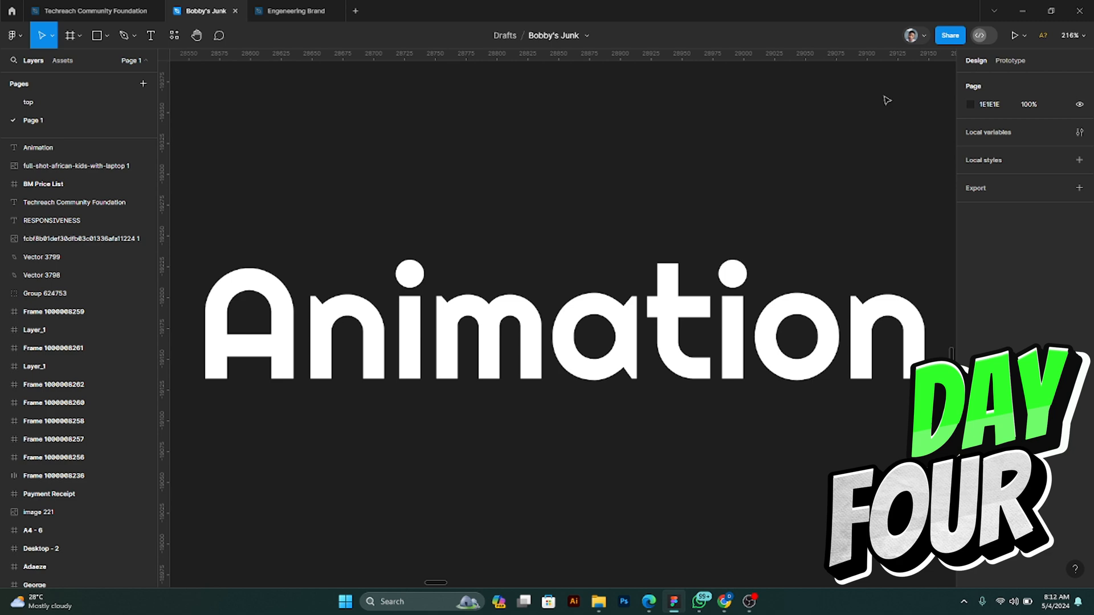
# - Switch from Figma to the browser, open the published sublime site and reload it to check the hero and navbar
pyautogui.click(1015, 10)
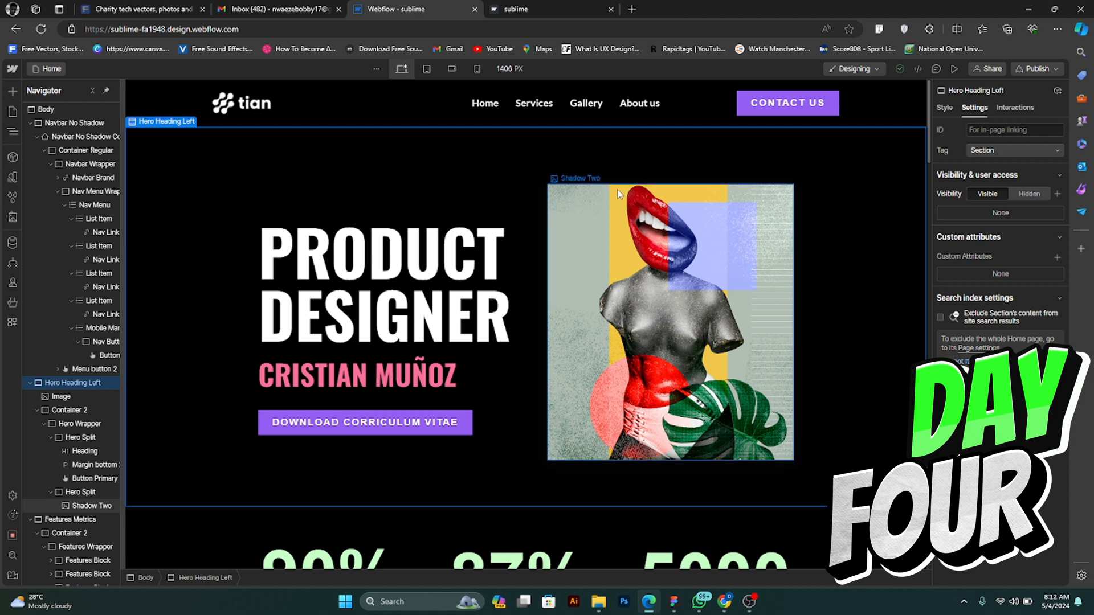
pyautogui.click(544, 5)
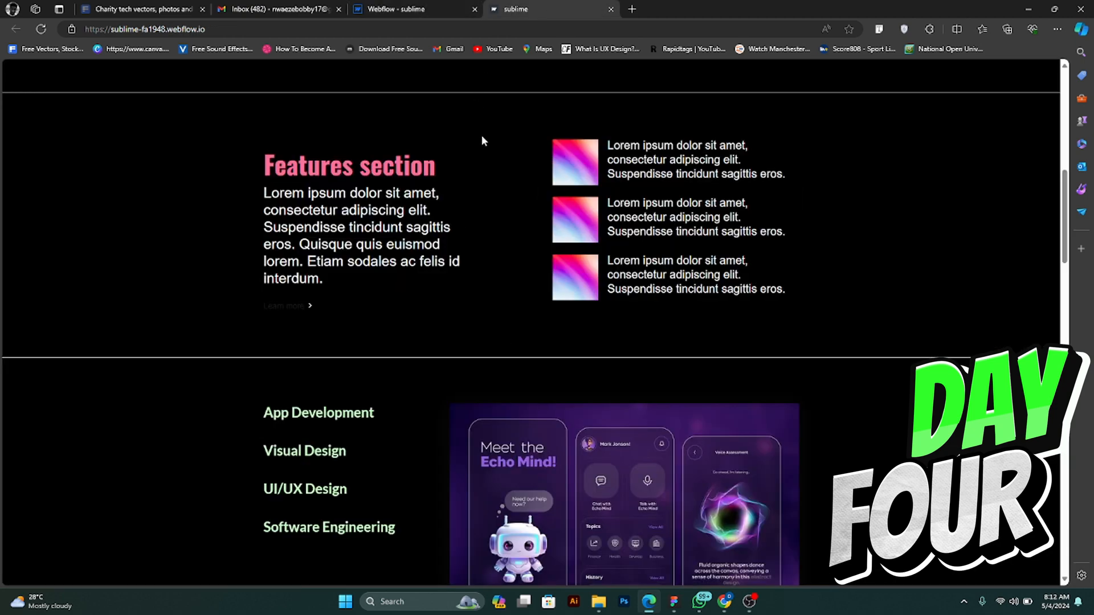
pyautogui.scroll(10, 482, 142)
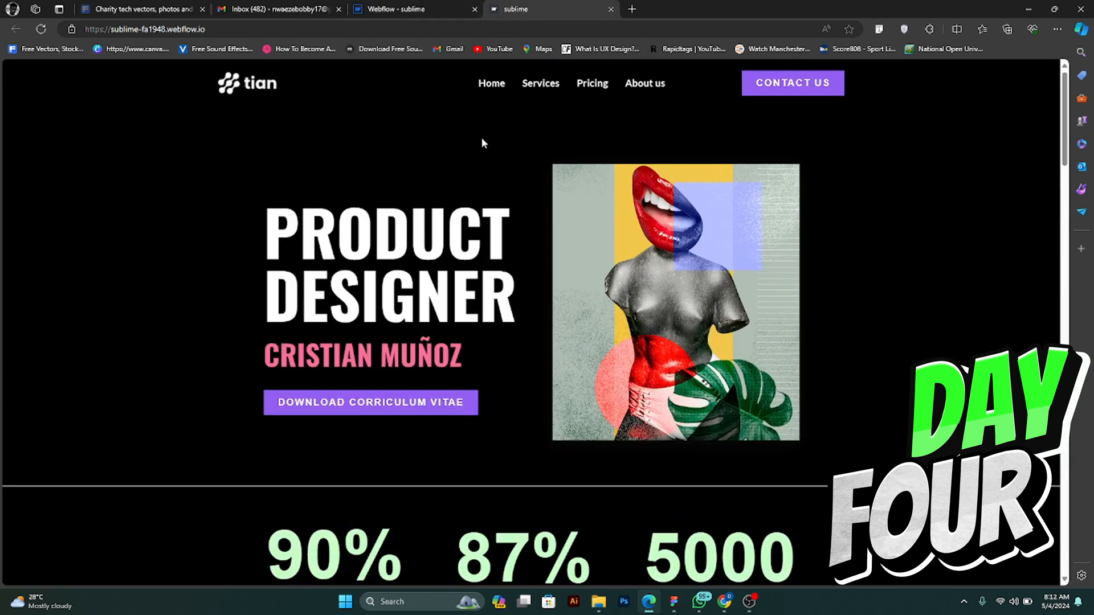
pyautogui.click(41, 28)
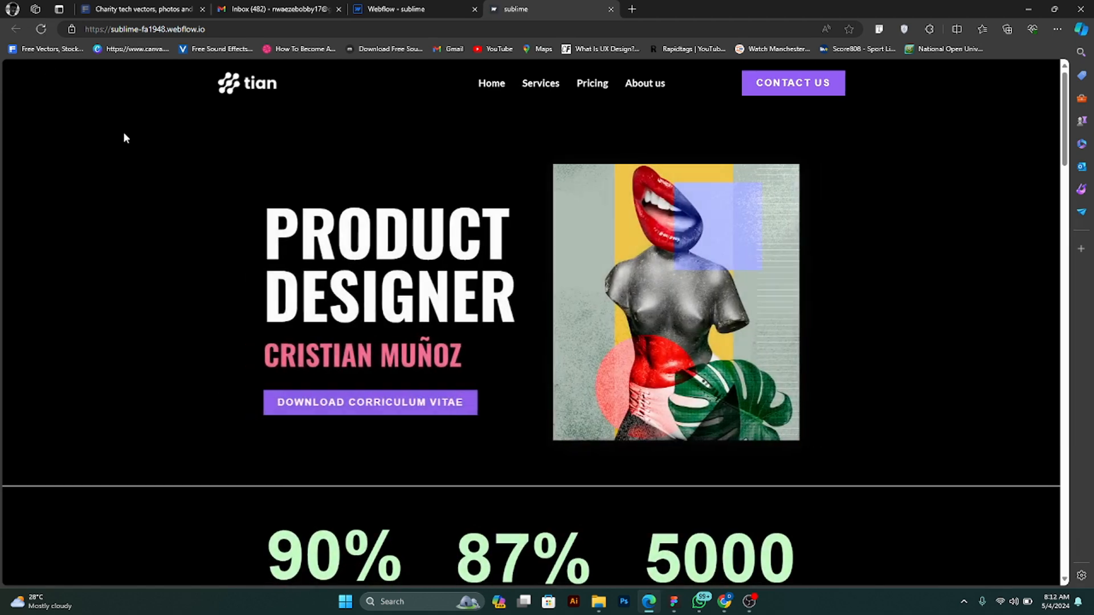
pyautogui.click(41, 29)
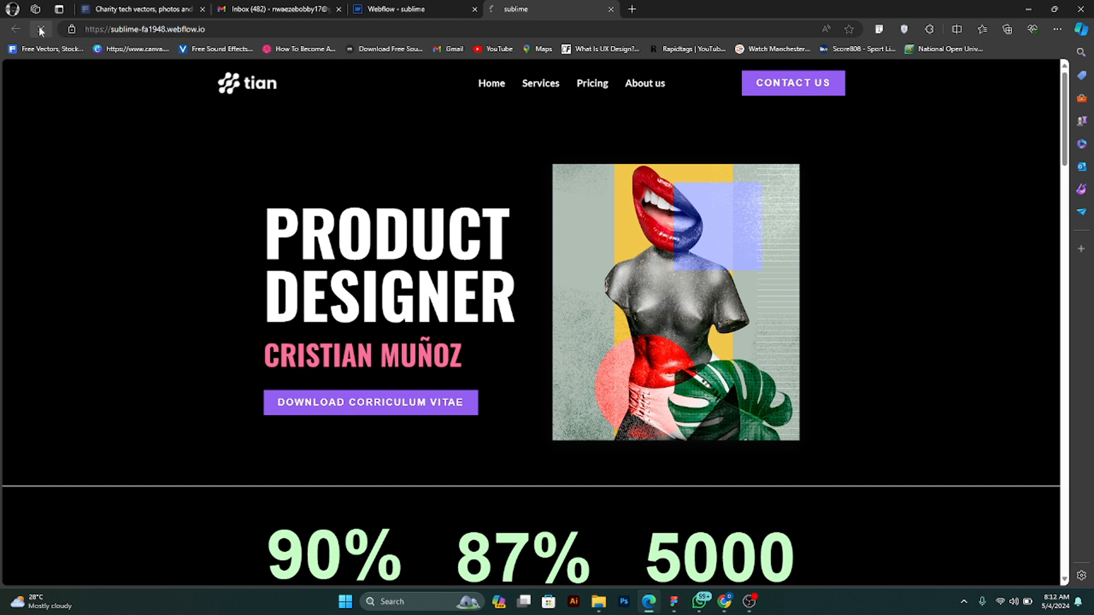
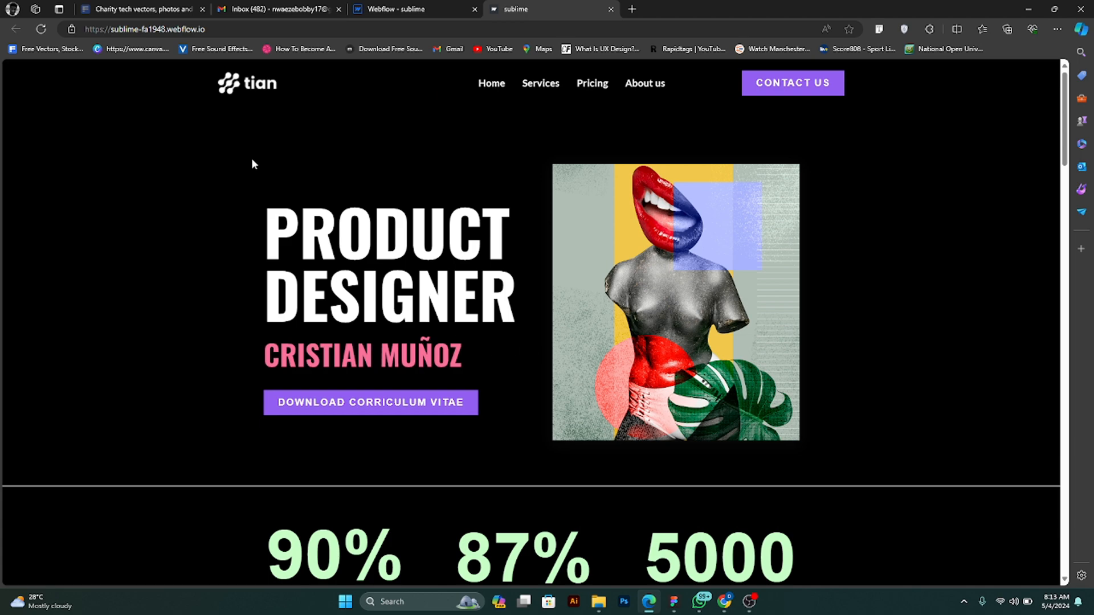
# - Reload the published sublime site, look over its home page and return to the Webflow designer
pyautogui.click(42, 29)
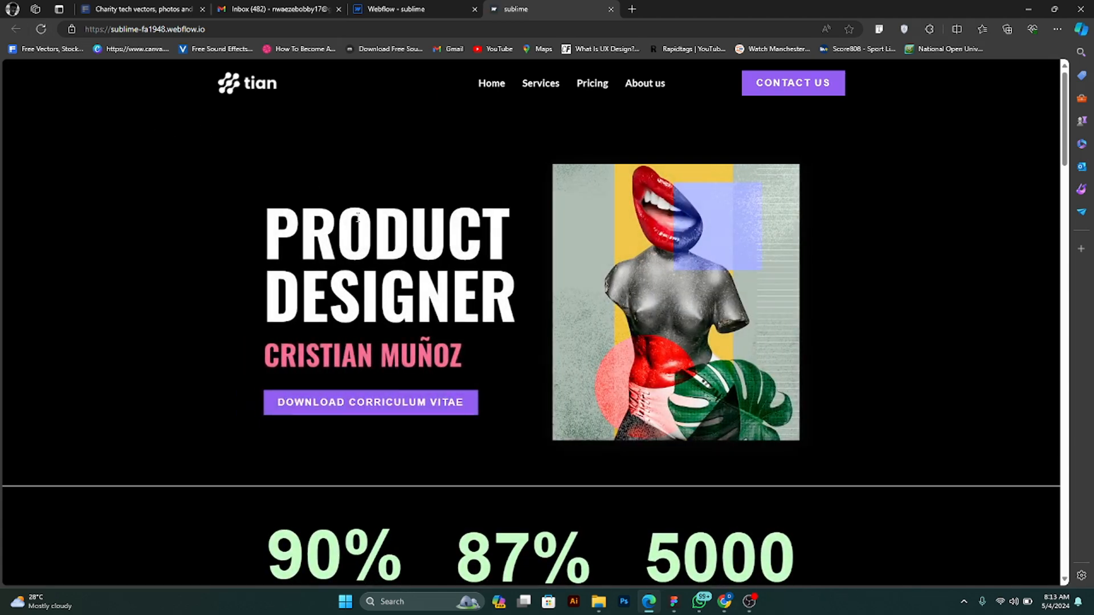
pyautogui.scroll(-10, 375, 214)
pyautogui.scroll(10, 375, 215)
pyautogui.click(438, 6)
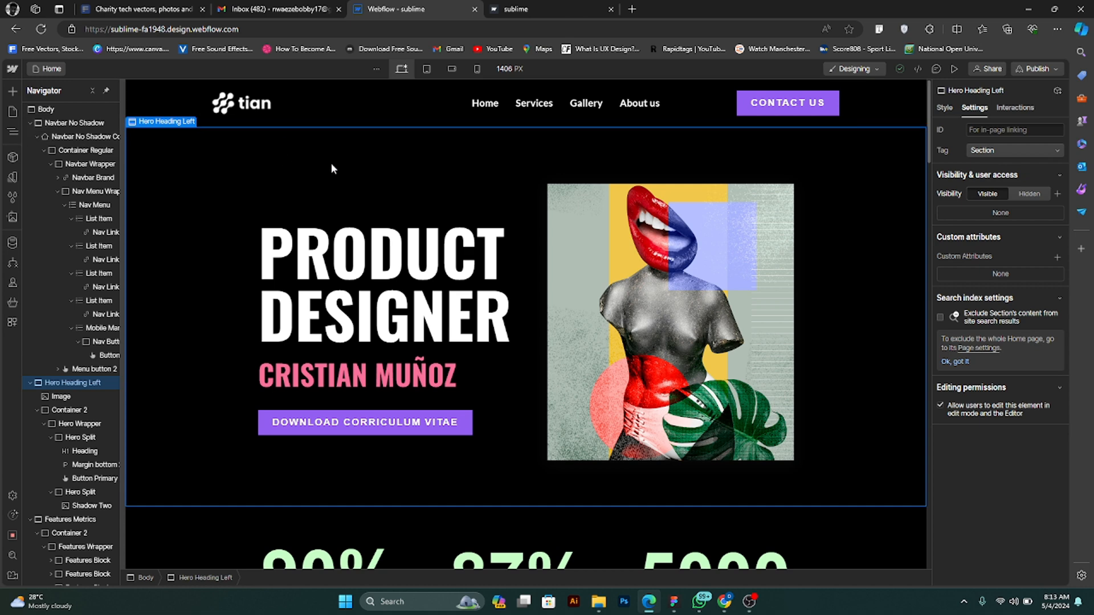
# - Select the Services navigation link and examine the page's sections from the hero down to the design gallery
pyautogui.click(541, 104)
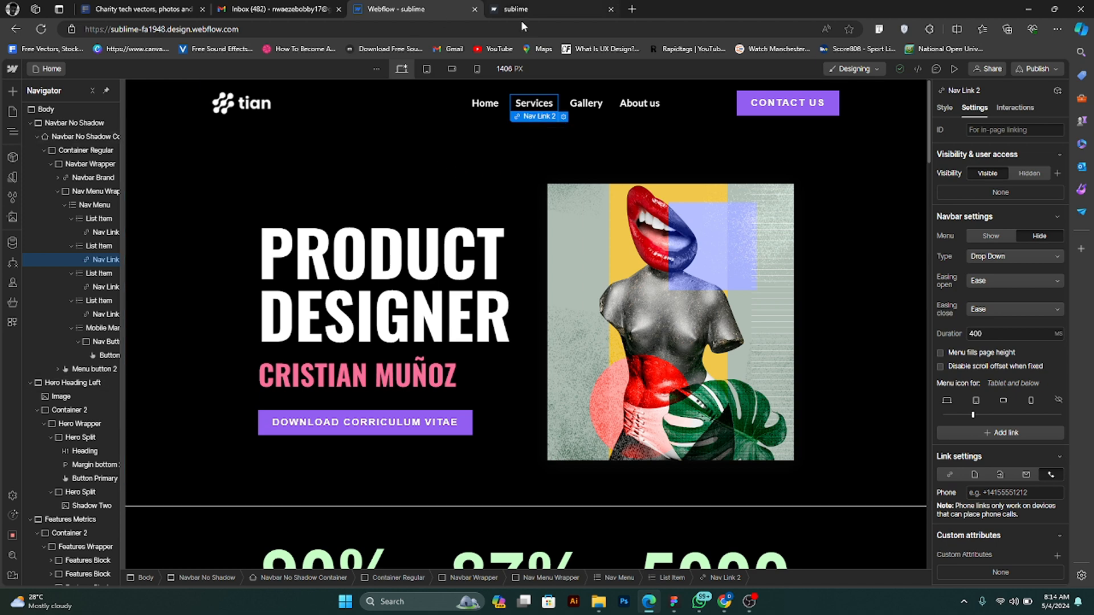
pyautogui.scroll(-1, 490, 155)
pyautogui.scroll(1, 489, 145)
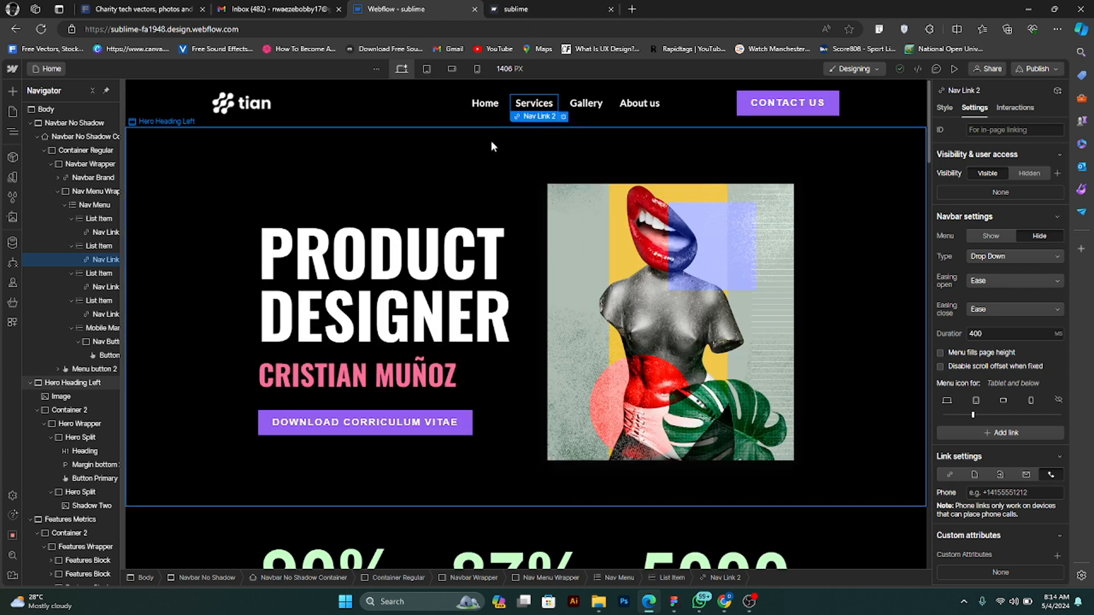
pyautogui.scroll(-6, 490, 183)
pyautogui.scroll(-7, 491, 191)
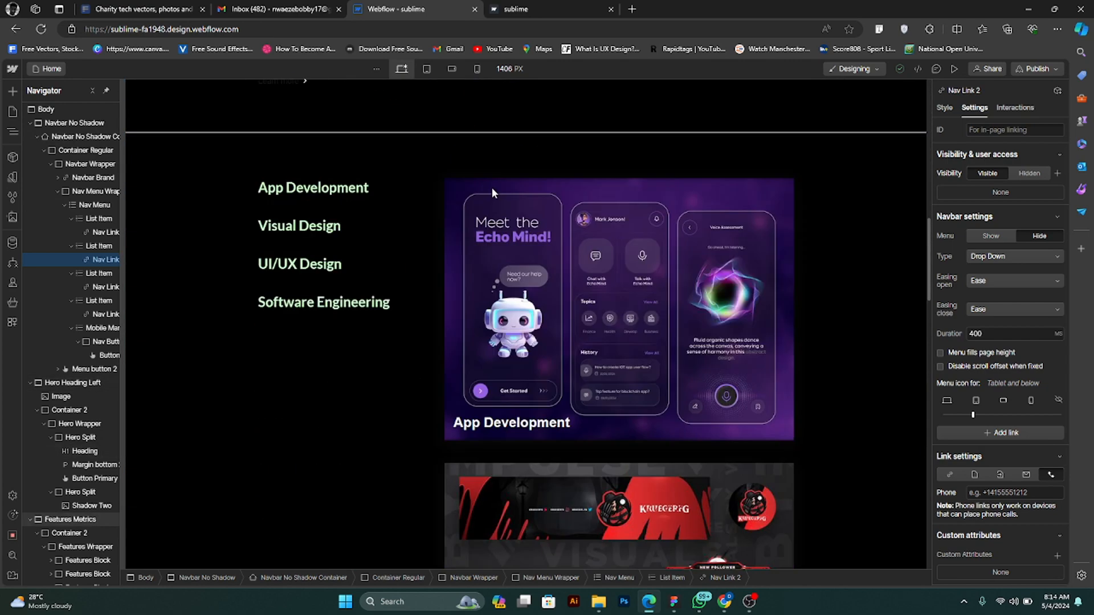
pyautogui.scroll(5, 492, 191)
pyautogui.scroll(6, 492, 186)
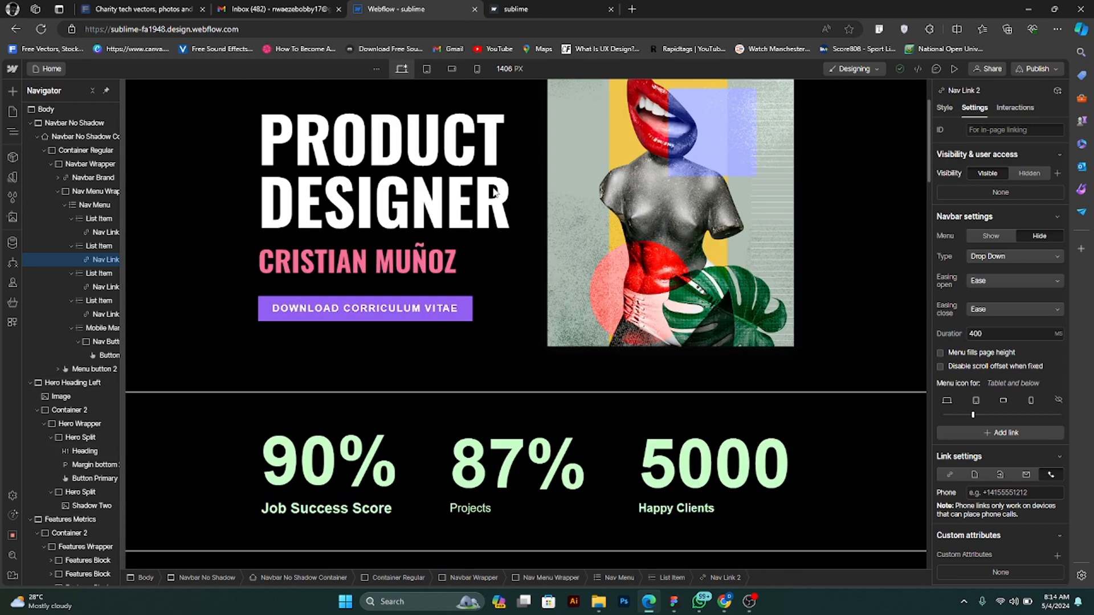
pyautogui.scroll(-12, 494, 187)
pyautogui.scroll(5, 488, 214)
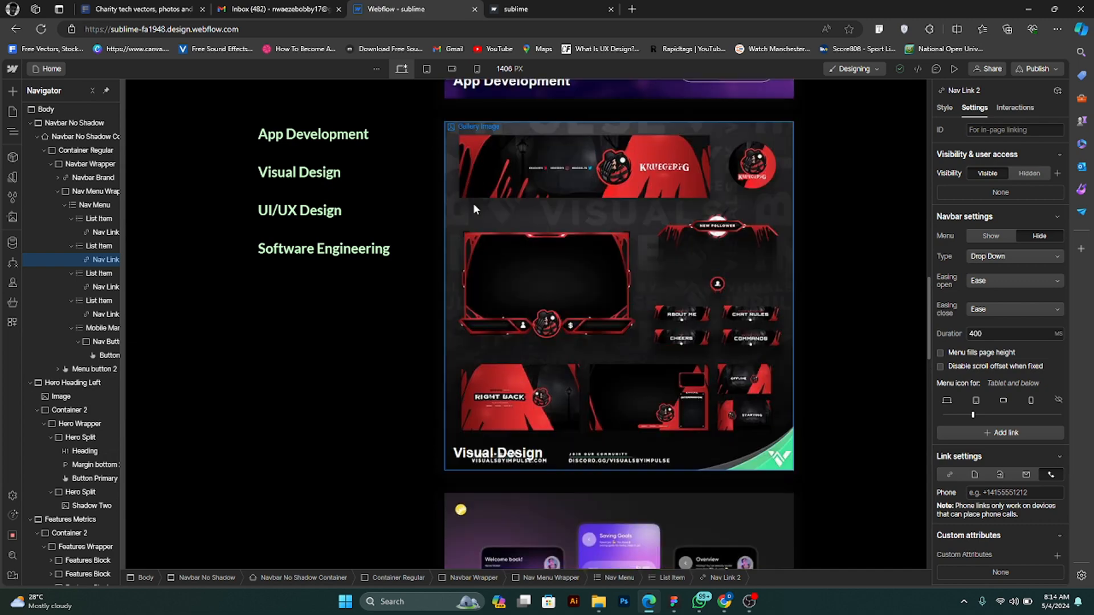
pyautogui.scroll(3, 439, 210)
pyautogui.scroll(5, 440, 212)
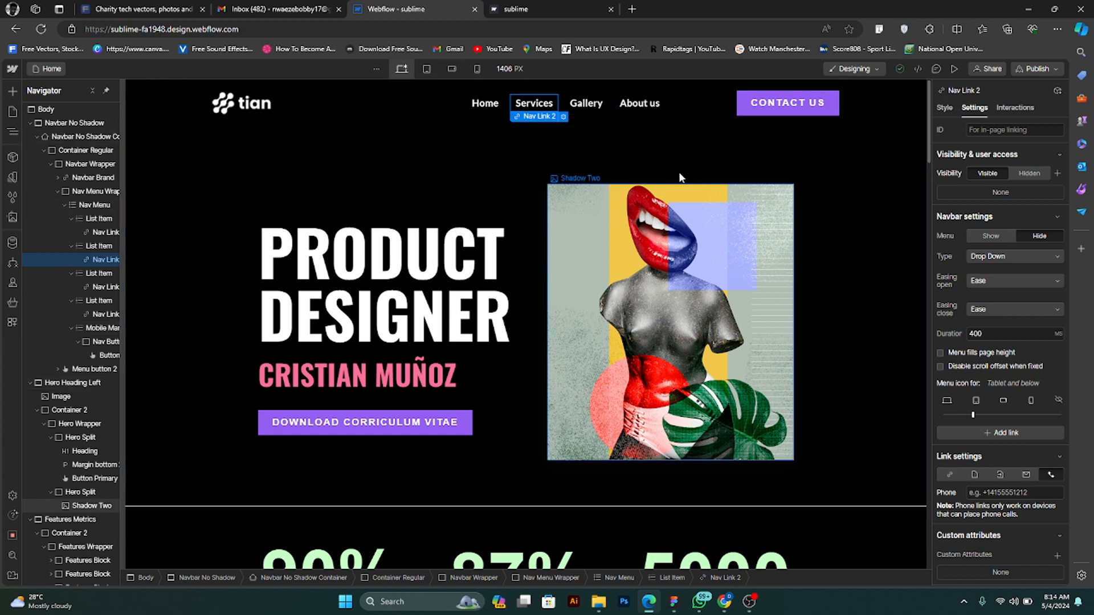
# - Select the hero section and compare the design with the published site
pyautogui.click(541, 141)
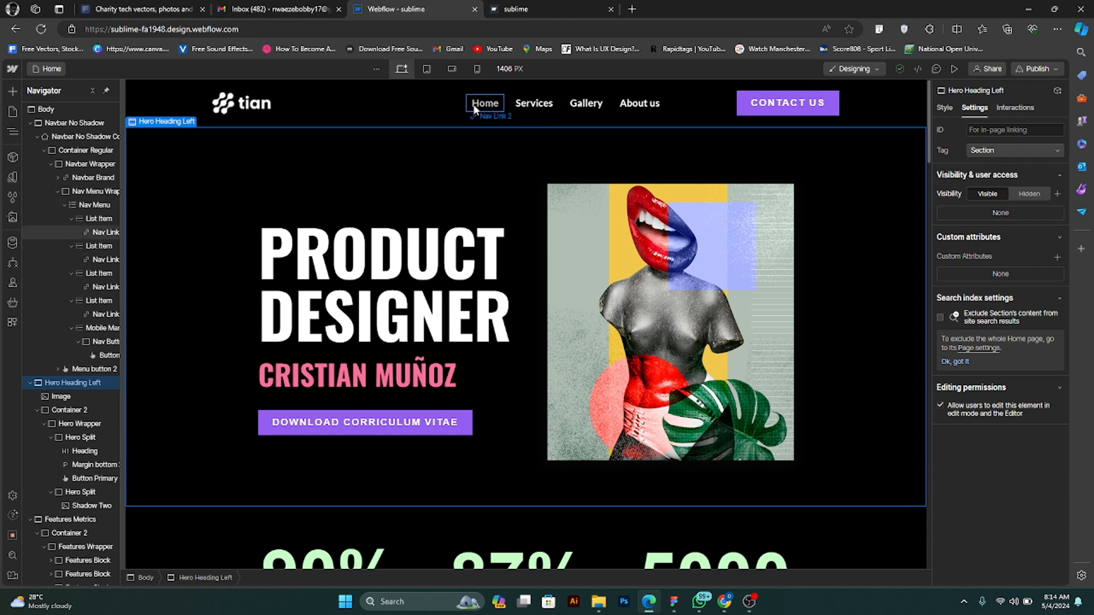
pyautogui.click(539, 11)
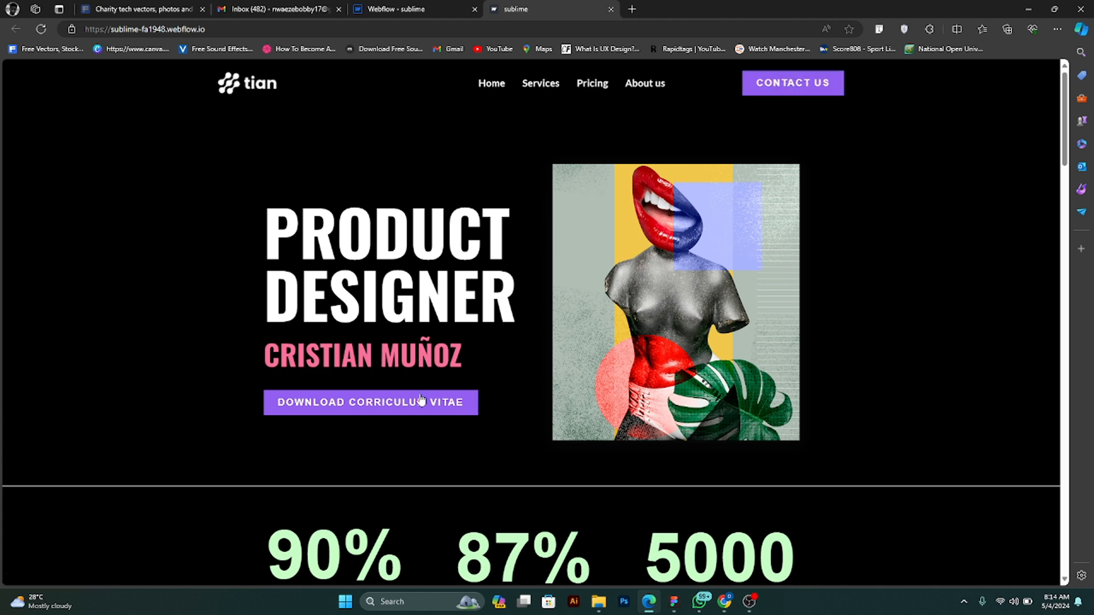
pyautogui.click(416, 9)
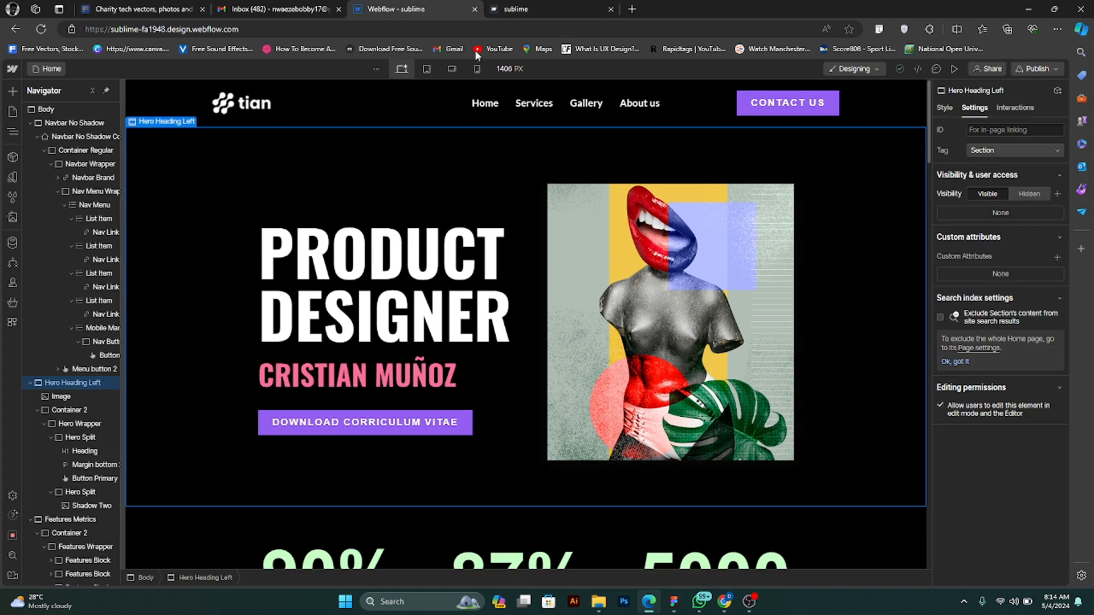
# - Select the Home navigation link and review its style properties and link settings
pyautogui.click(477, 104)
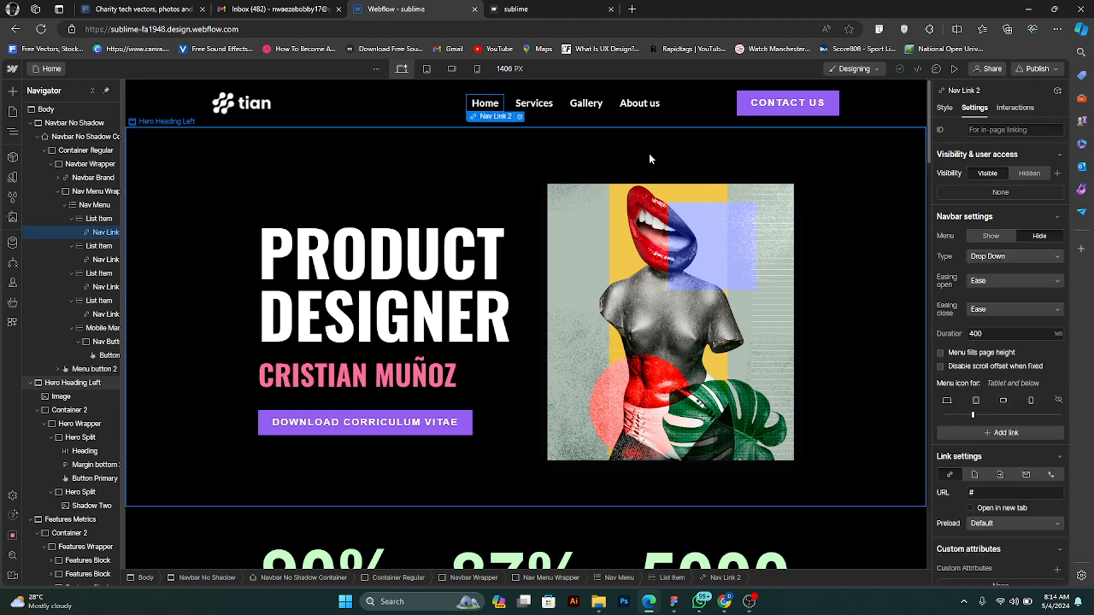
pyautogui.click(944, 108)
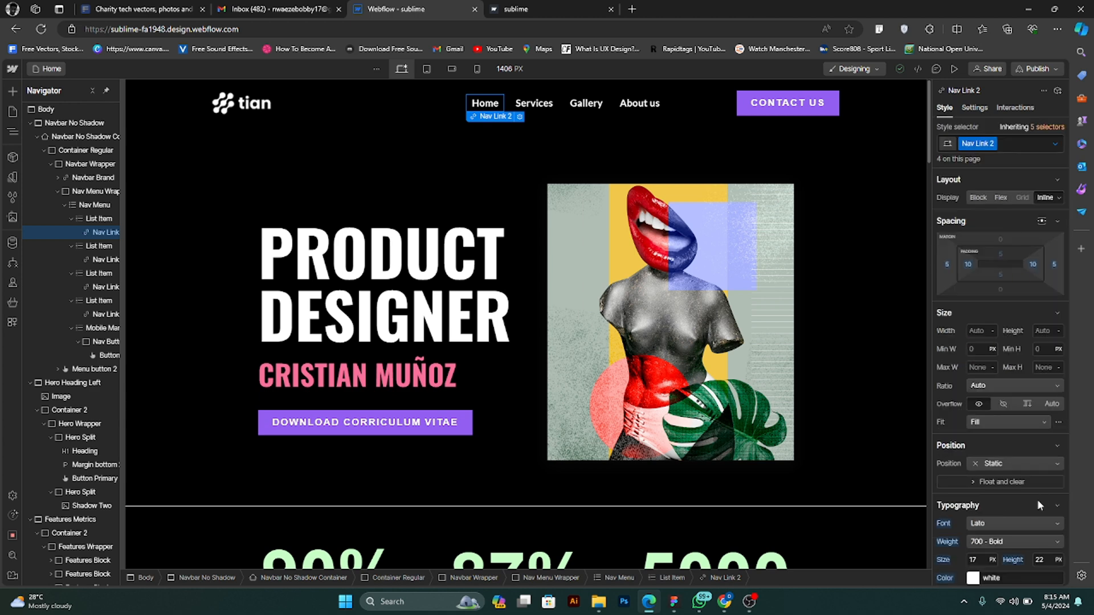
pyautogui.scroll(-5, 1037, 499)
pyautogui.scroll(5, 1034, 495)
pyautogui.click(976, 109)
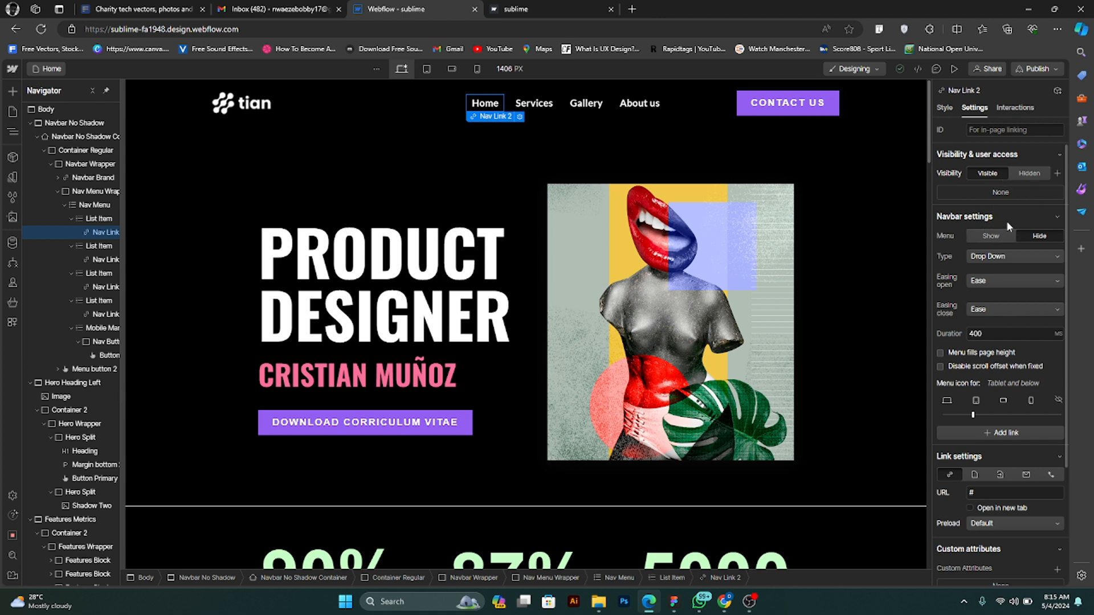
pyautogui.click(1006, 130)
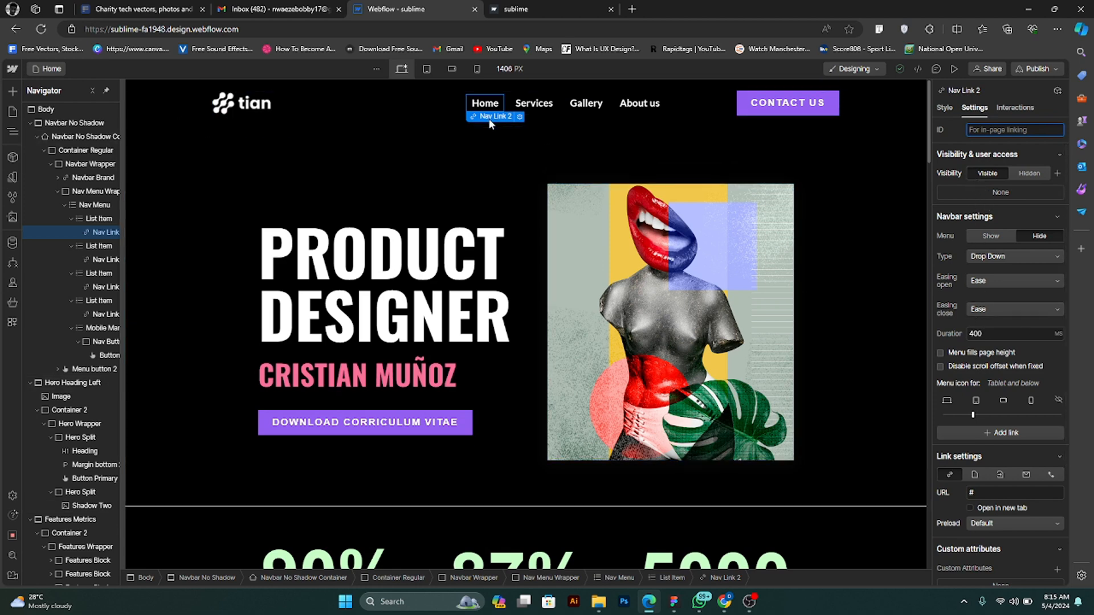
pyautogui.scroll(-3, 1000, 351)
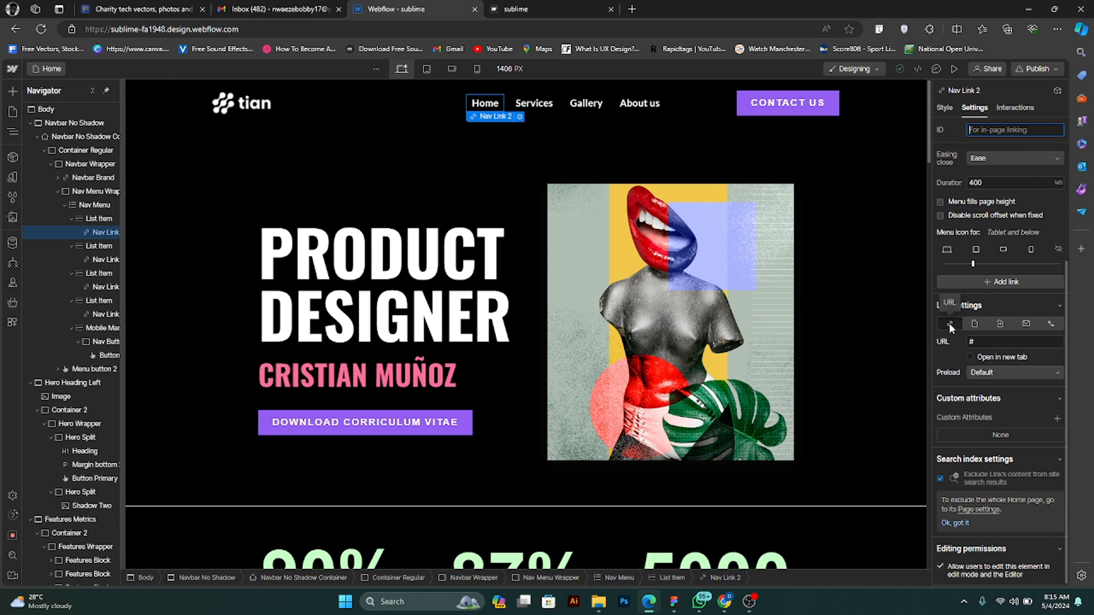
pyautogui.click(983, 342)
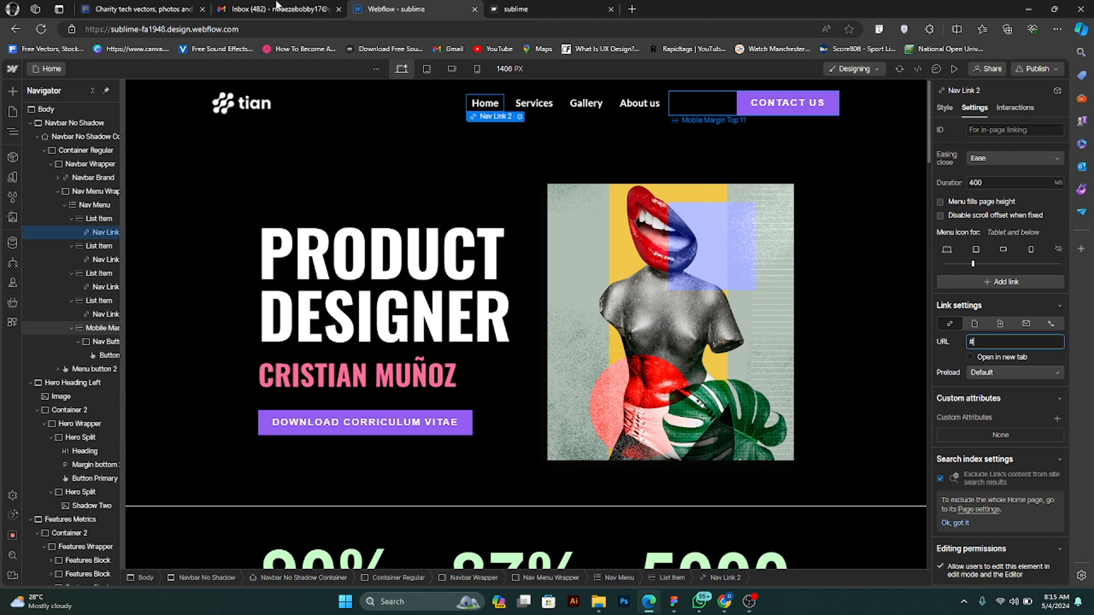
pyautogui.click(145, 9)
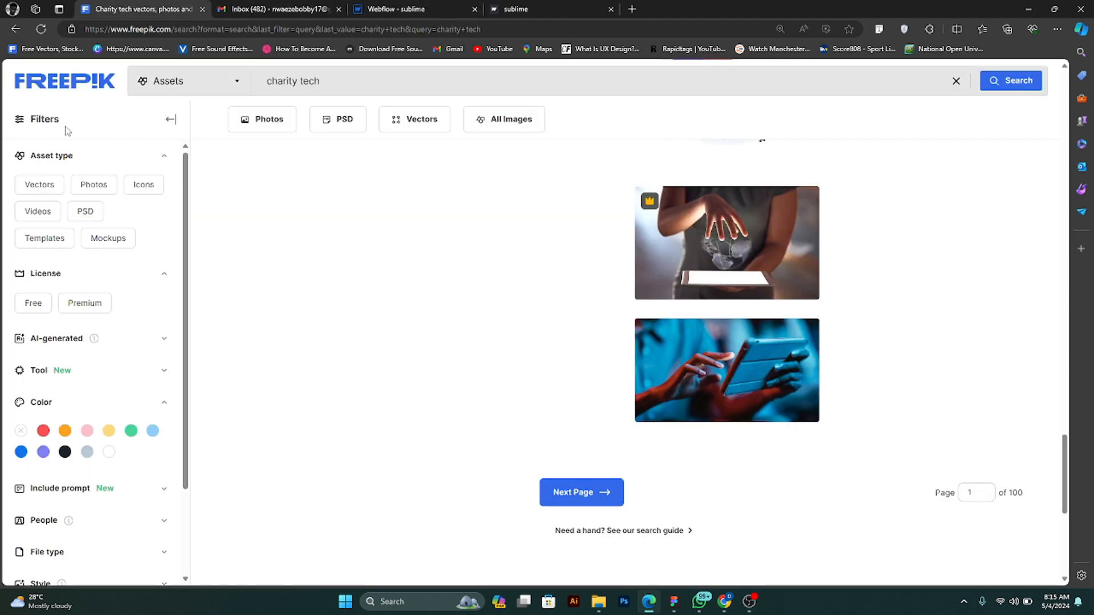
pyautogui.click(66, 85)
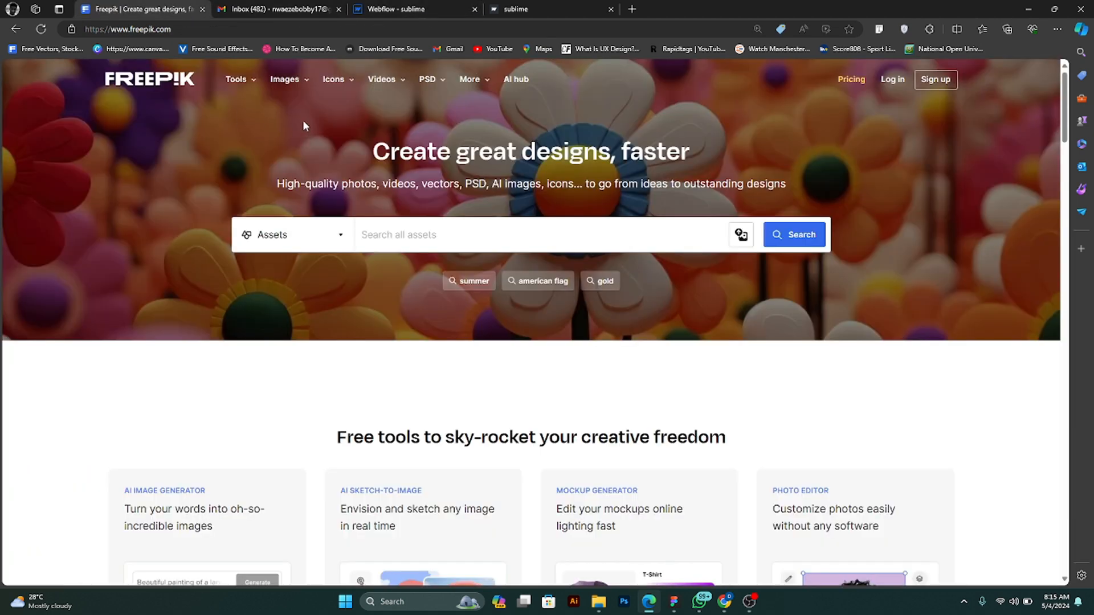
pyautogui.click(216, 28)
pyautogui.hotkey('ctrl', 'c')
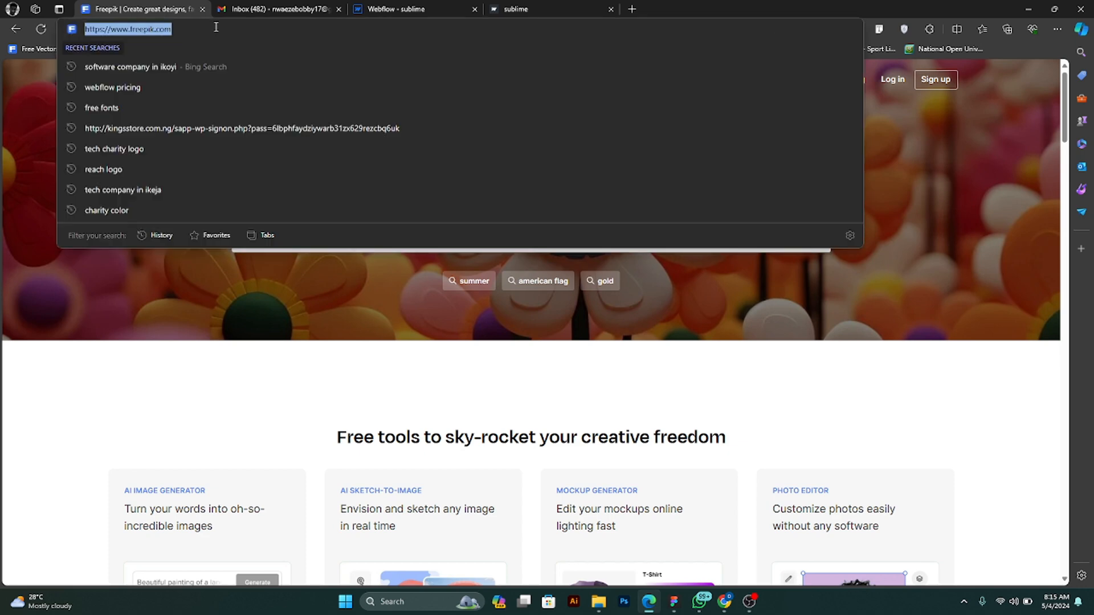
pyautogui.click(396, 9)
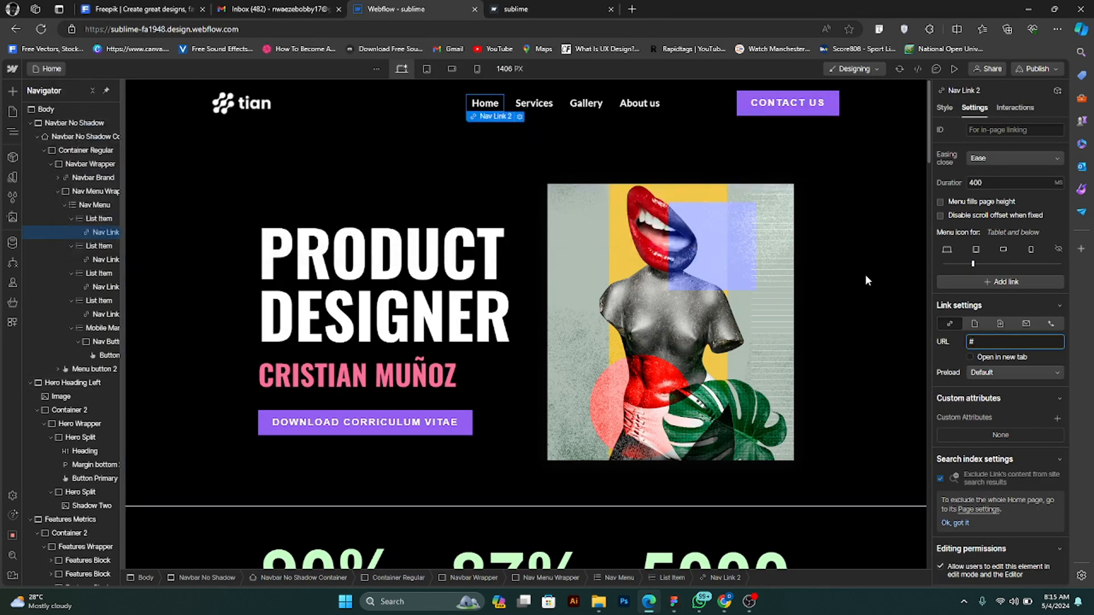
pyautogui.doubleClick(966, 342)
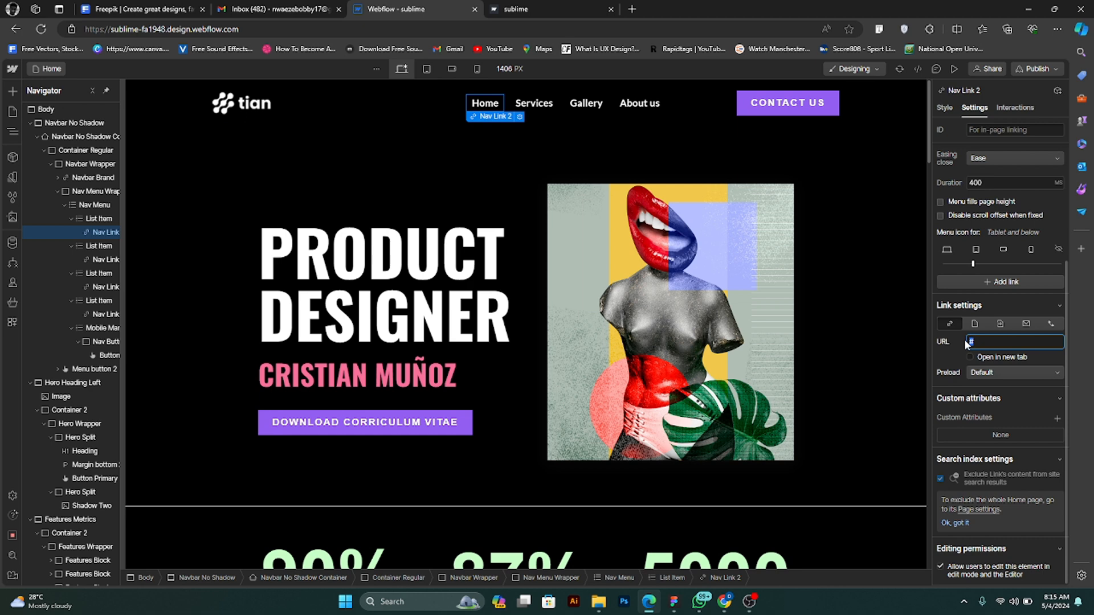
pyautogui.hotkey('ctrl', 'v')
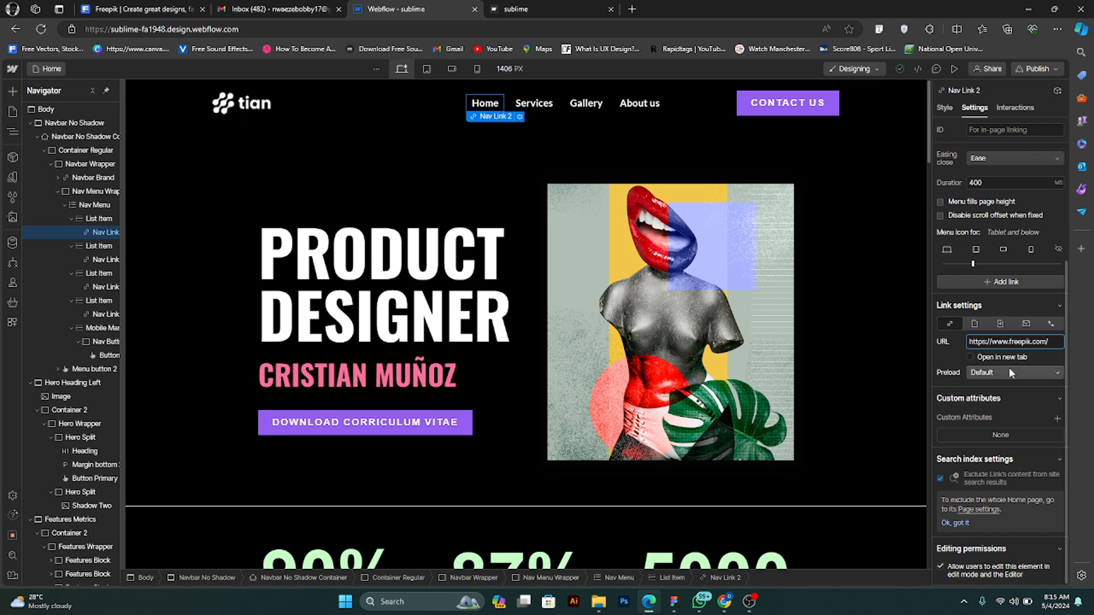
# - Make the Home link open in a new tab
pyautogui.click(992, 359)
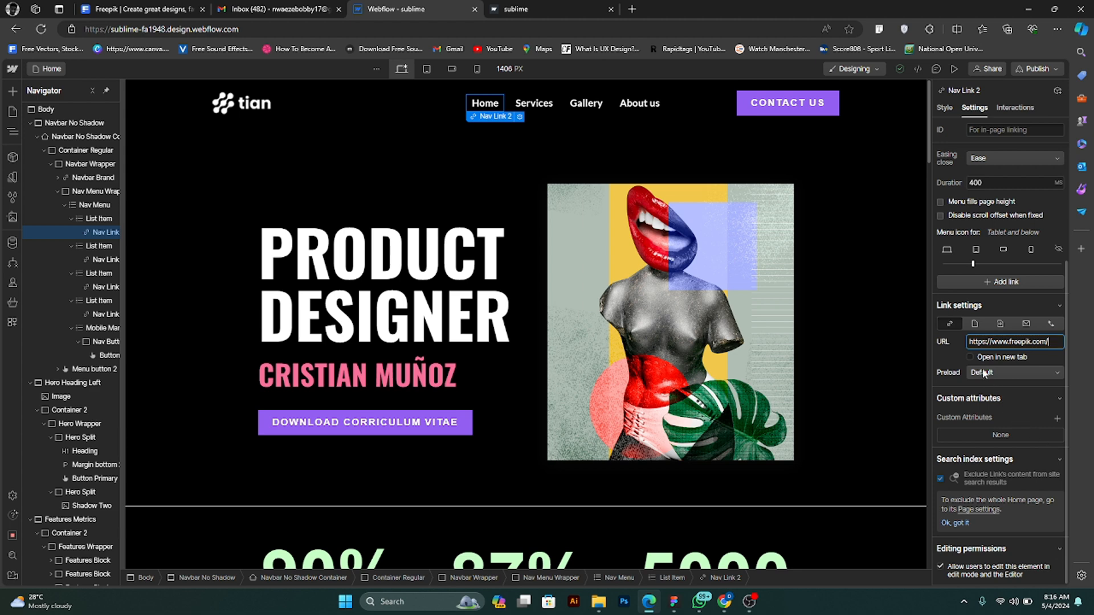
pyautogui.click(968, 357)
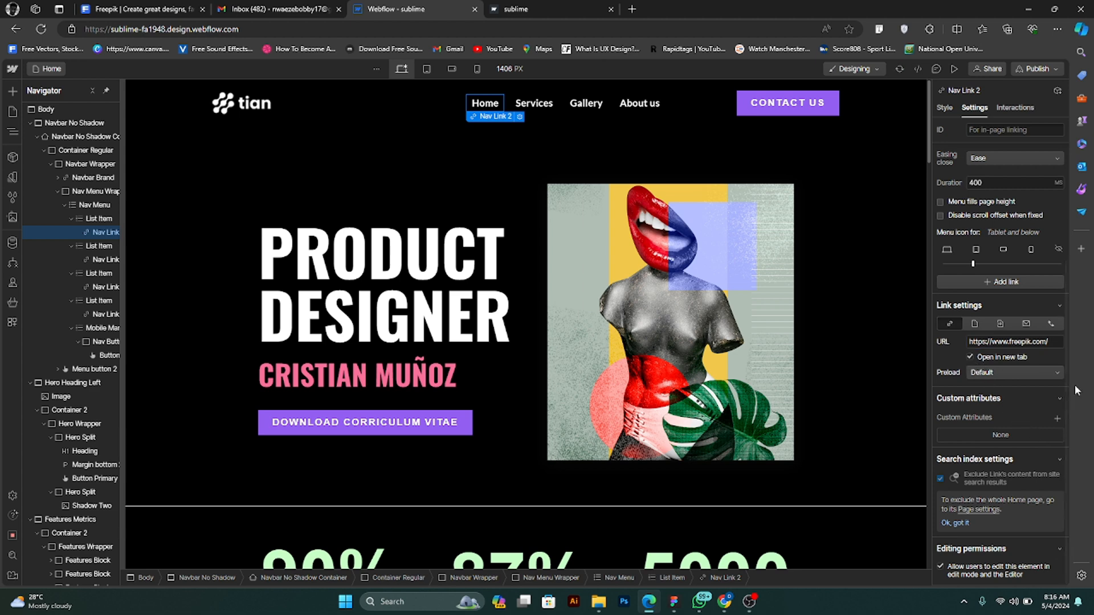
pyautogui.click(970, 358)
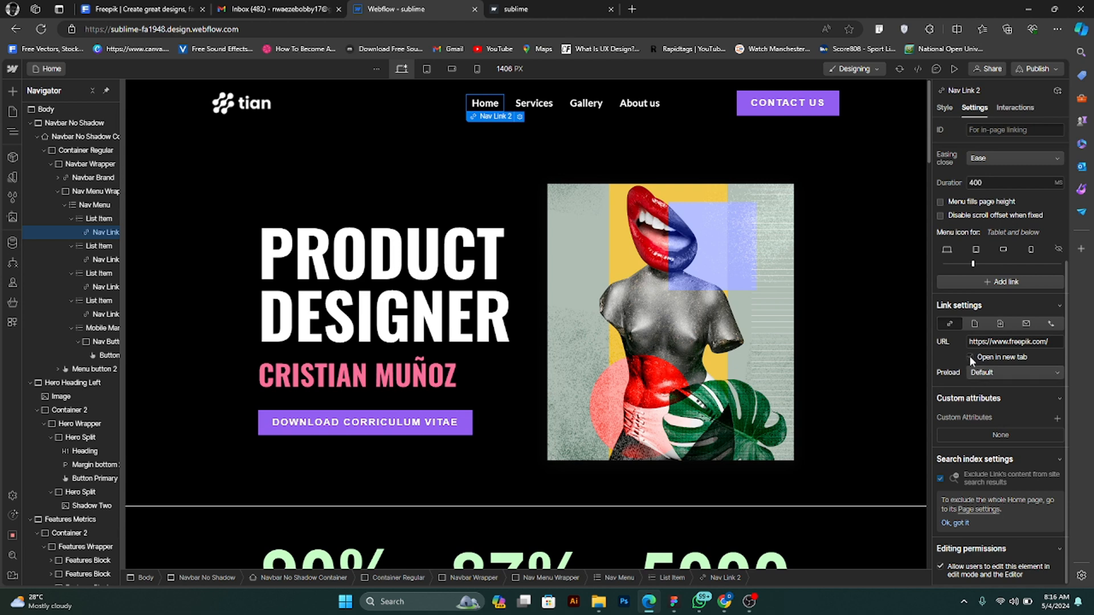
pyautogui.click(969, 356)
# - Preview the site, test the Home link, close the Freepik tab it opens and return to editing
pyautogui.click(952, 69)
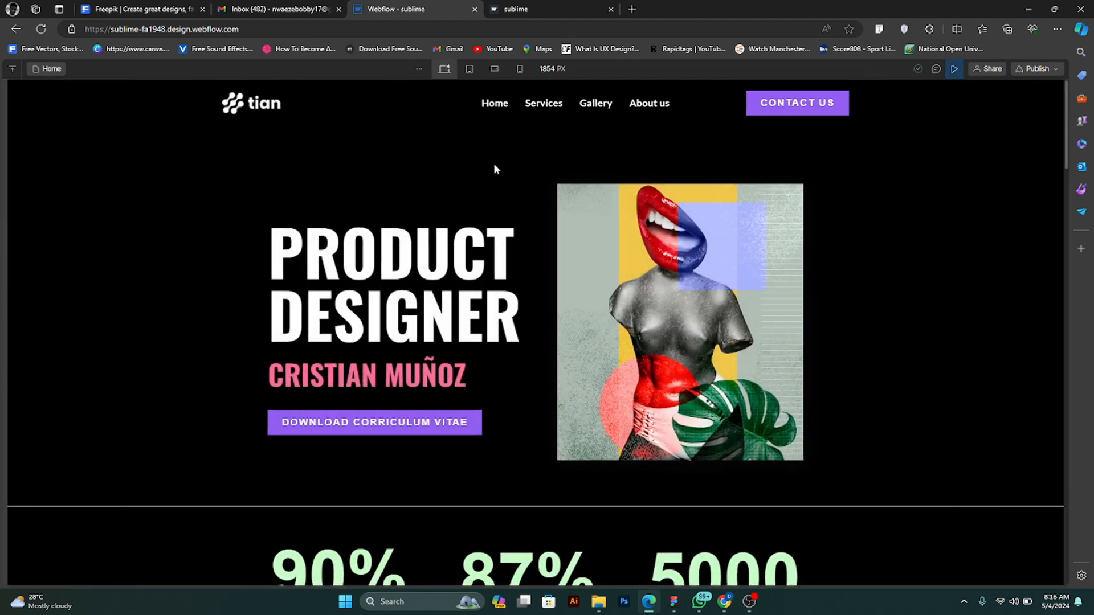
pyautogui.click(497, 106)
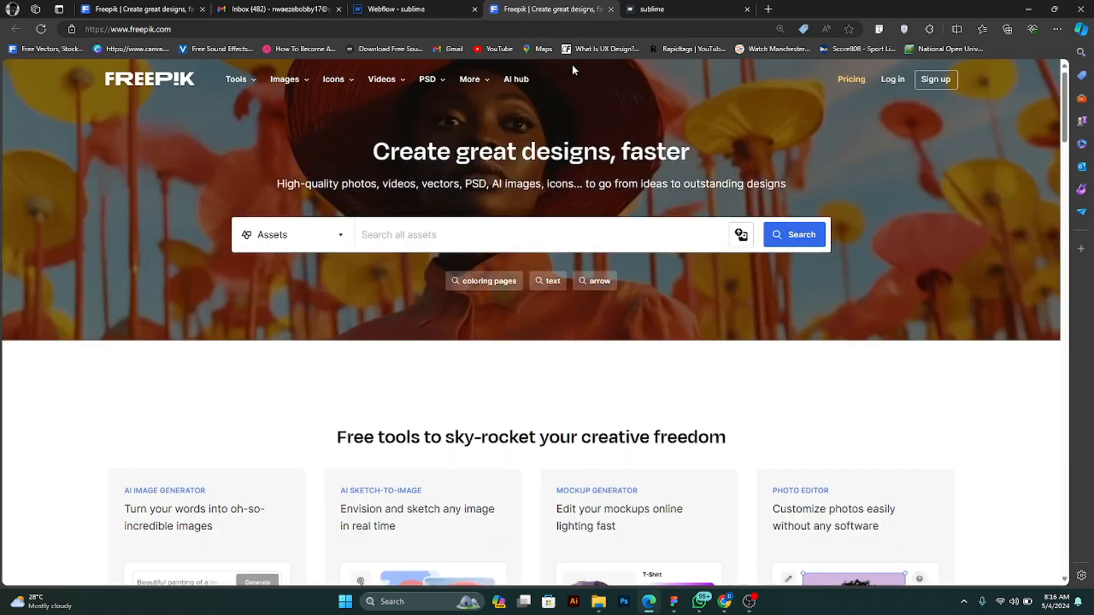
pyautogui.click(611, 10)
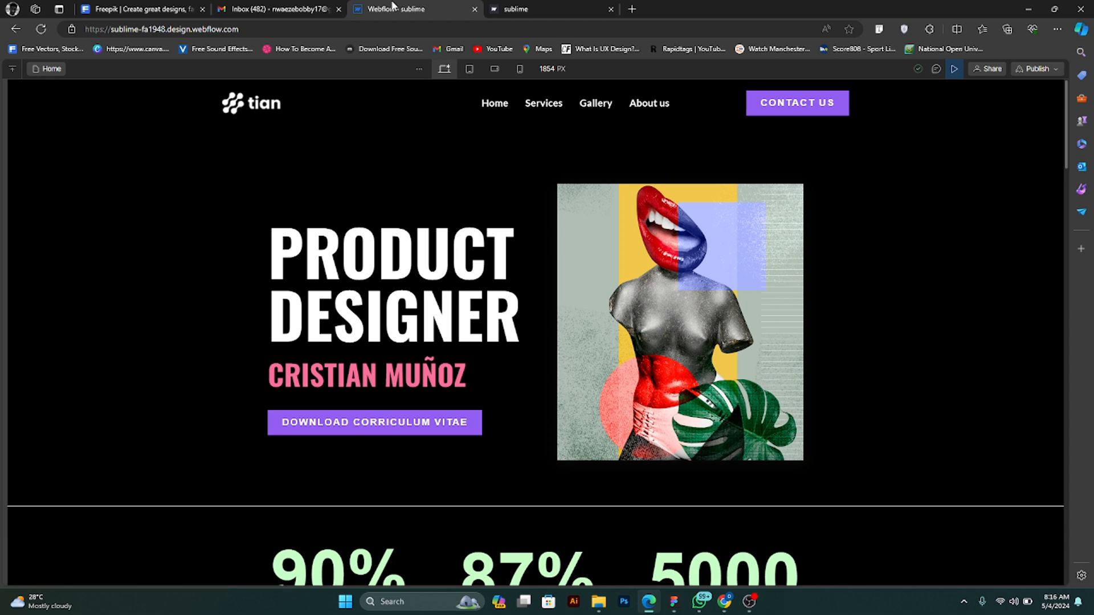
pyautogui.click(955, 69)
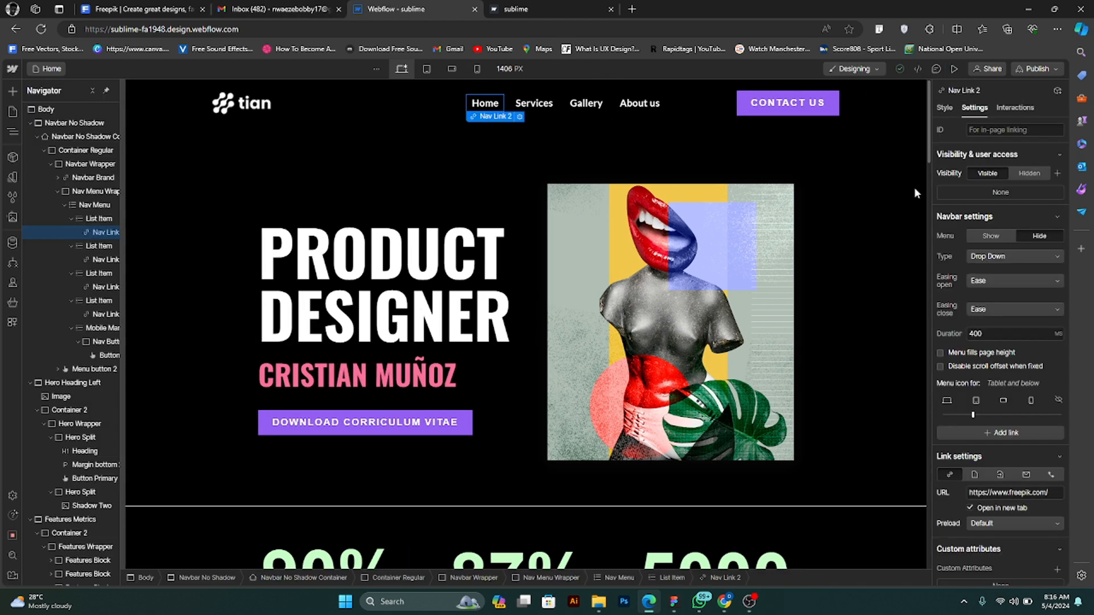
# - Turn off opening in a new tab for the Home link and reset its URL to #
pyautogui.scroll(-3, 979, 418)
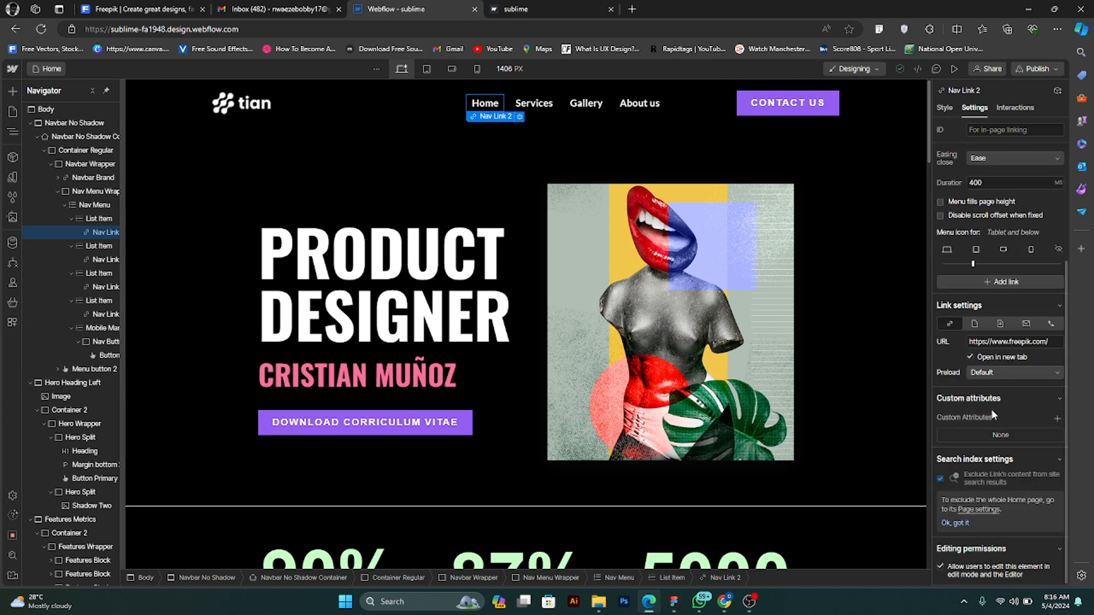
pyautogui.click(970, 357)
pyautogui.click(993, 357)
pyautogui.click(972, 357)
pyautogui.moveTo(1049, 342); pyautogui.dragTo(960, 353)
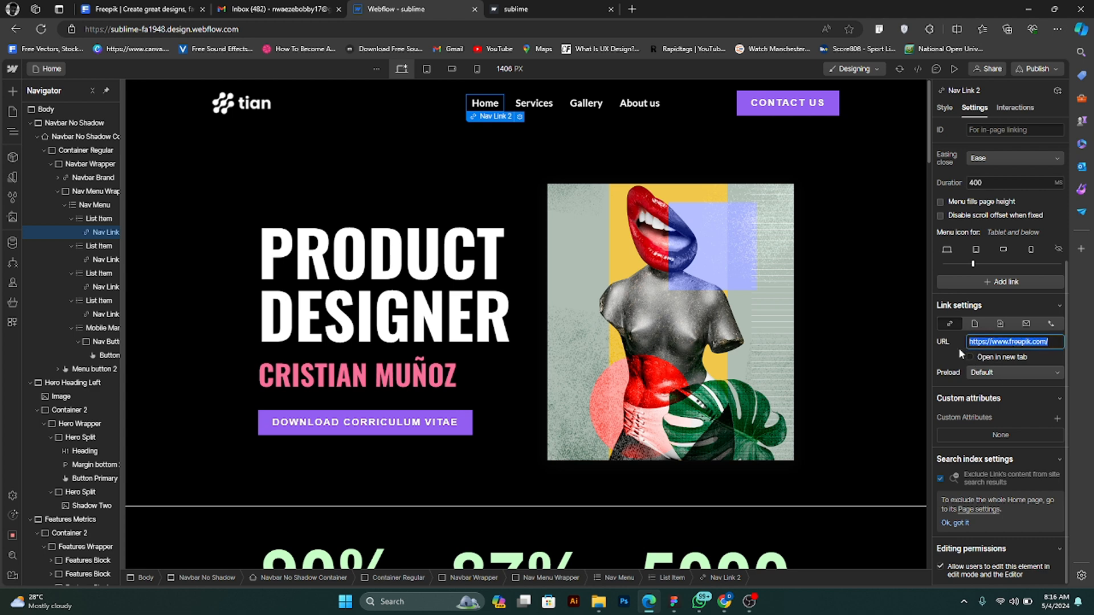
pyautogui.write('#')
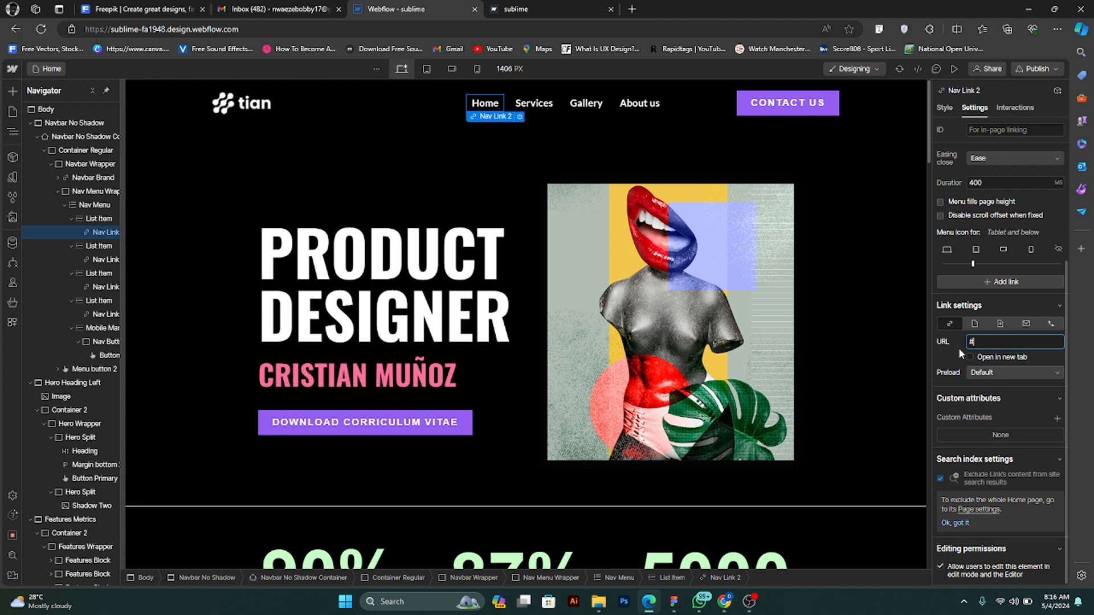
# - Switch the Home link to the page link type and create a static page named About us
pyautogui.click(975, 324)
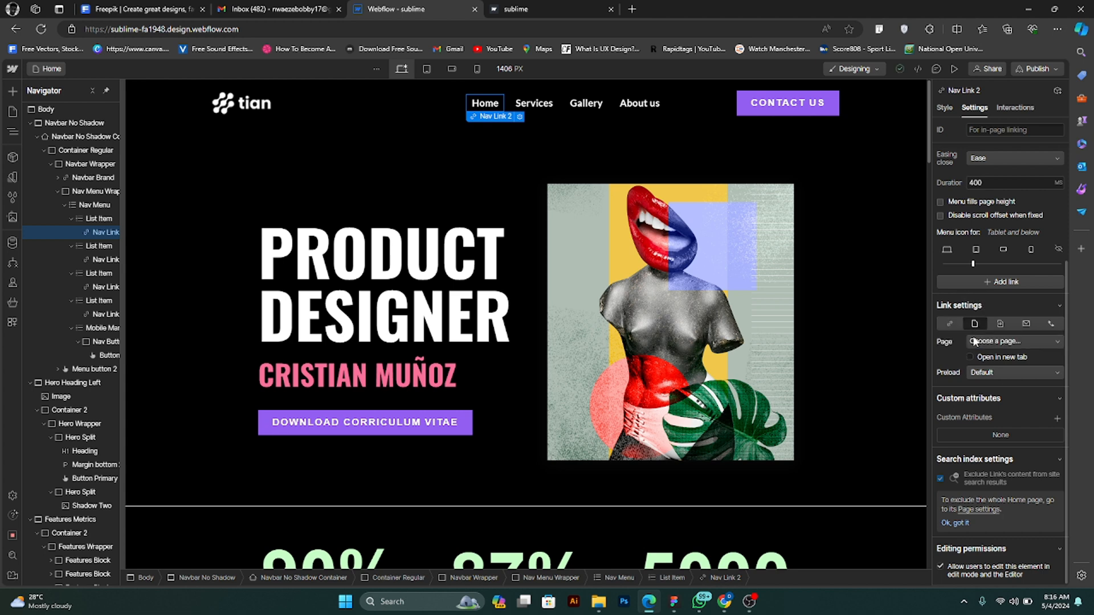
pyautogui.click(13, 112)
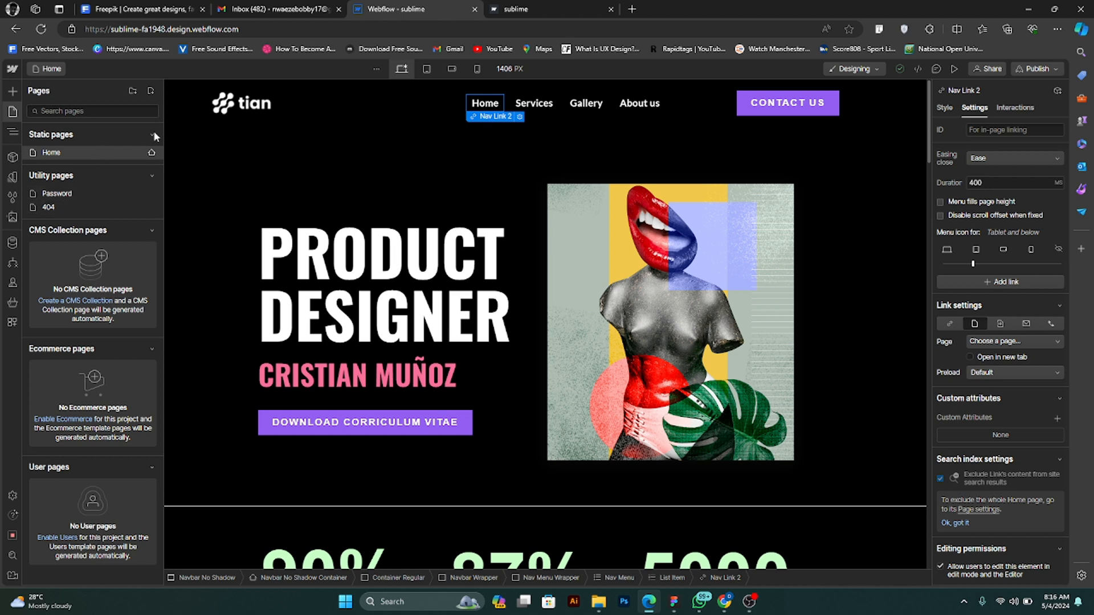
pyautogui.click(150, 93)
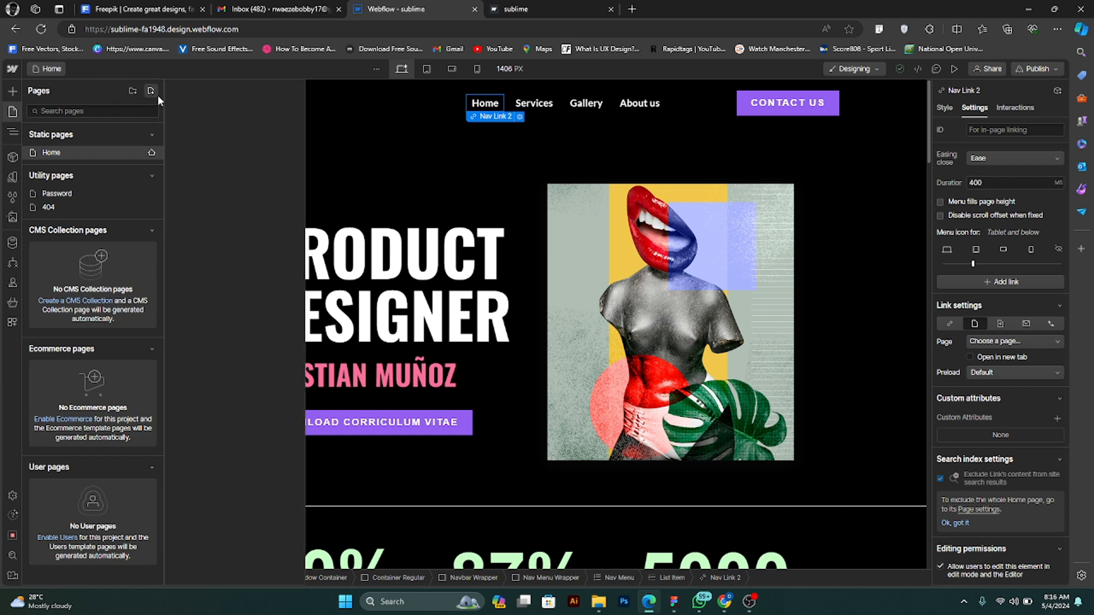
pyautogui.doubleClick(202, 153)
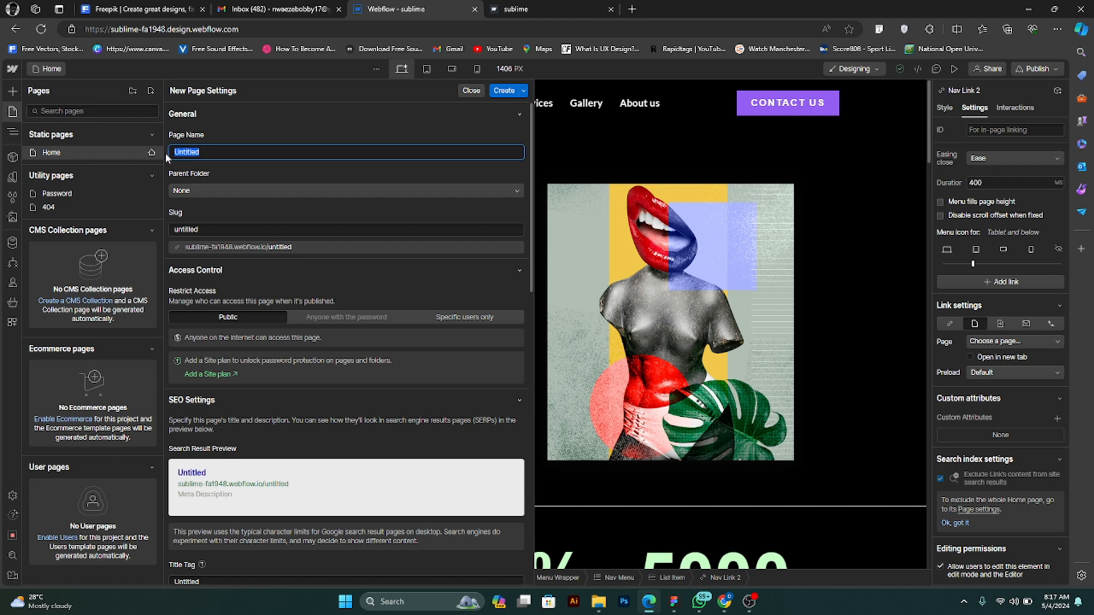
pyautogui.write('About us')
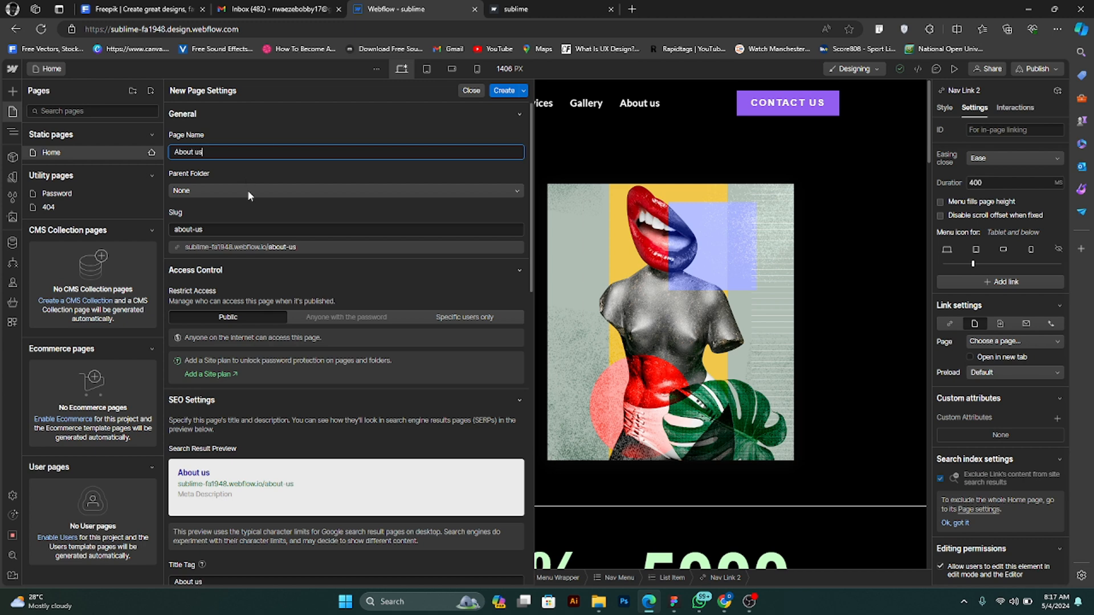
pyautogui.scroll(-10, 254, 320)
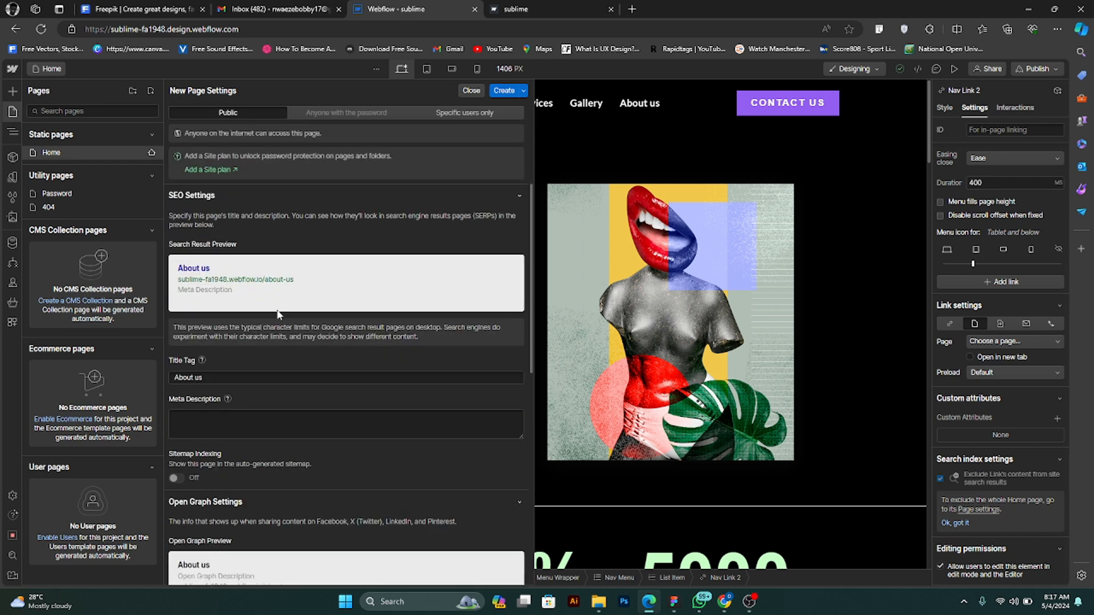
pyautogui.scroll(10, 295, 335)
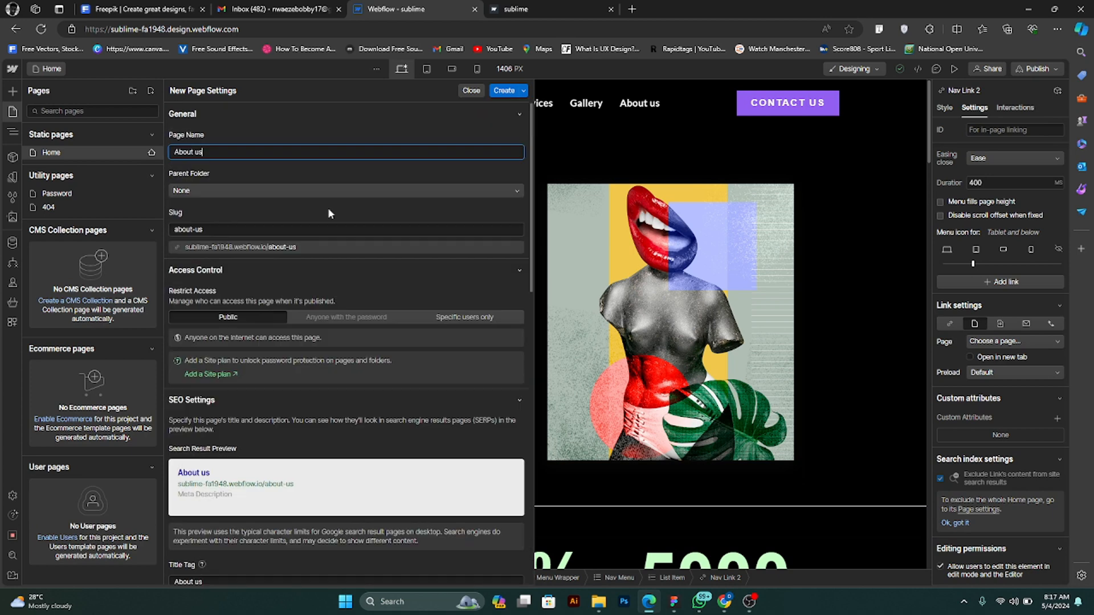
pyautogui.click(503, 93)
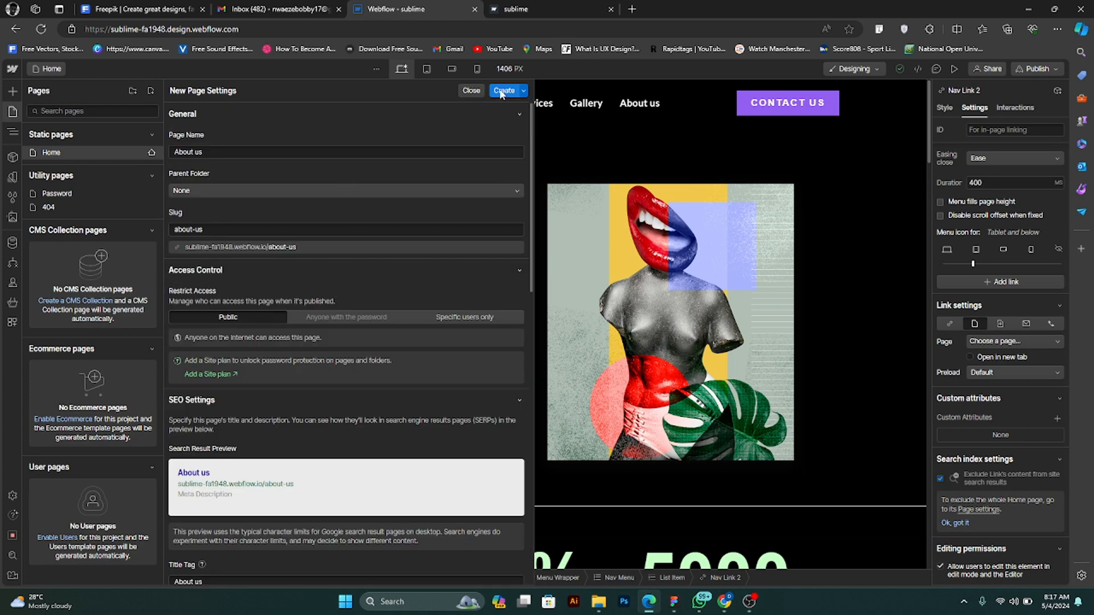
pyautogui.click(500, 92)
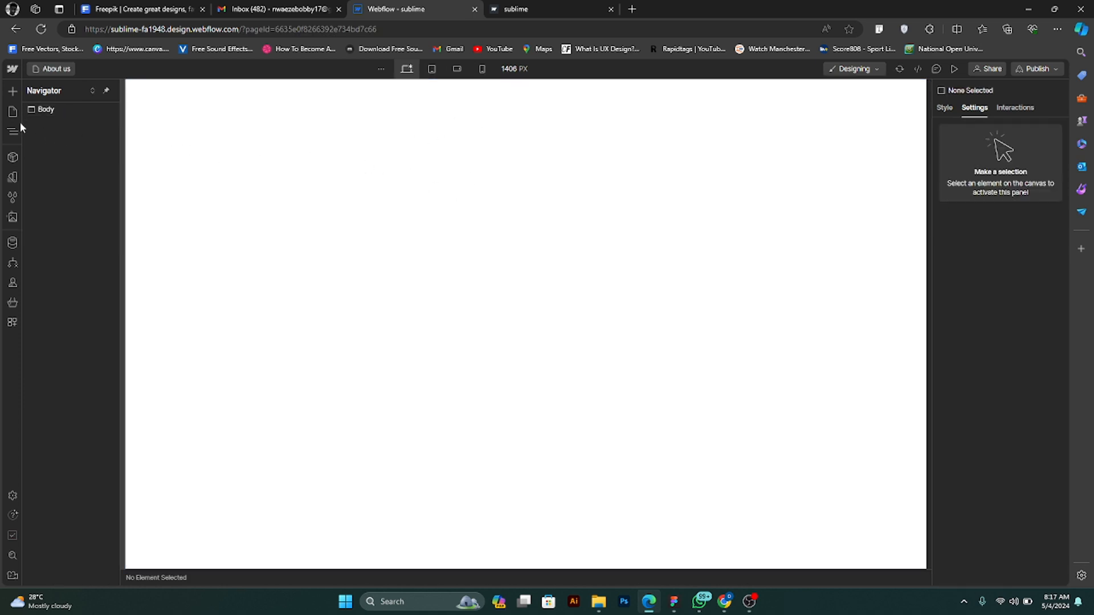
# - Find the hero layouts in the starter library and add Hero Heading Center to the About us page
pyautogui.click(11, 94)
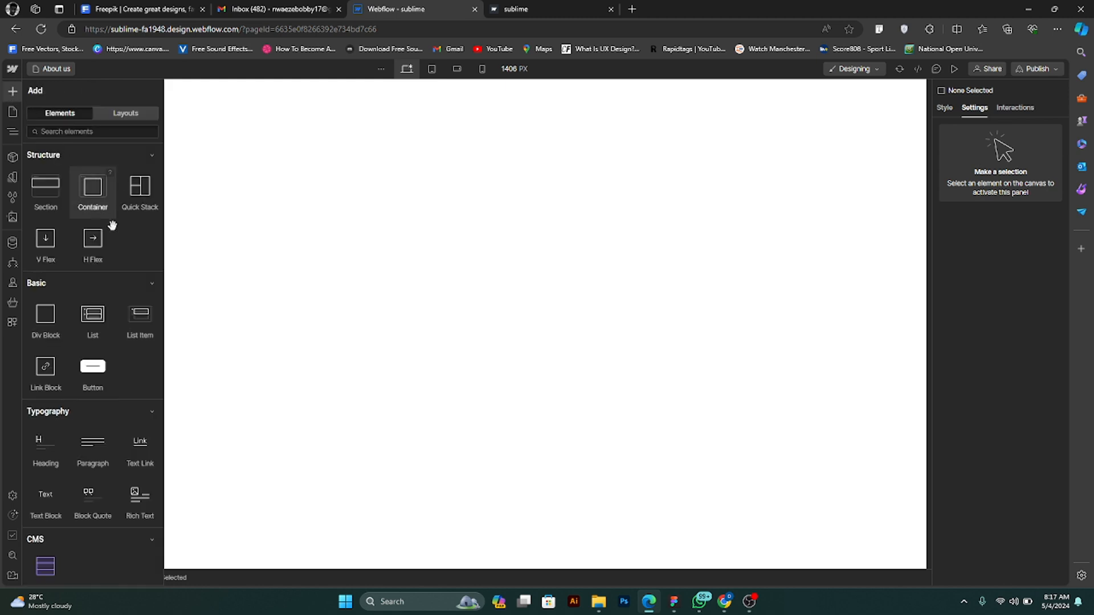
pyautogui.click(127, 112)
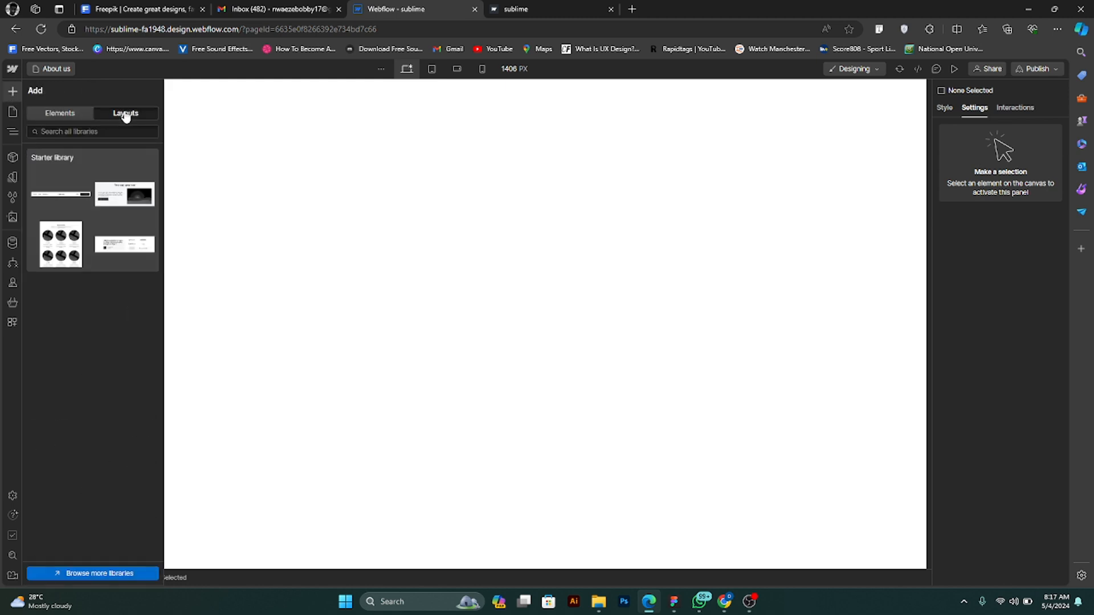
pyautogui.click(71, 133)
pyautogui.write('hero')
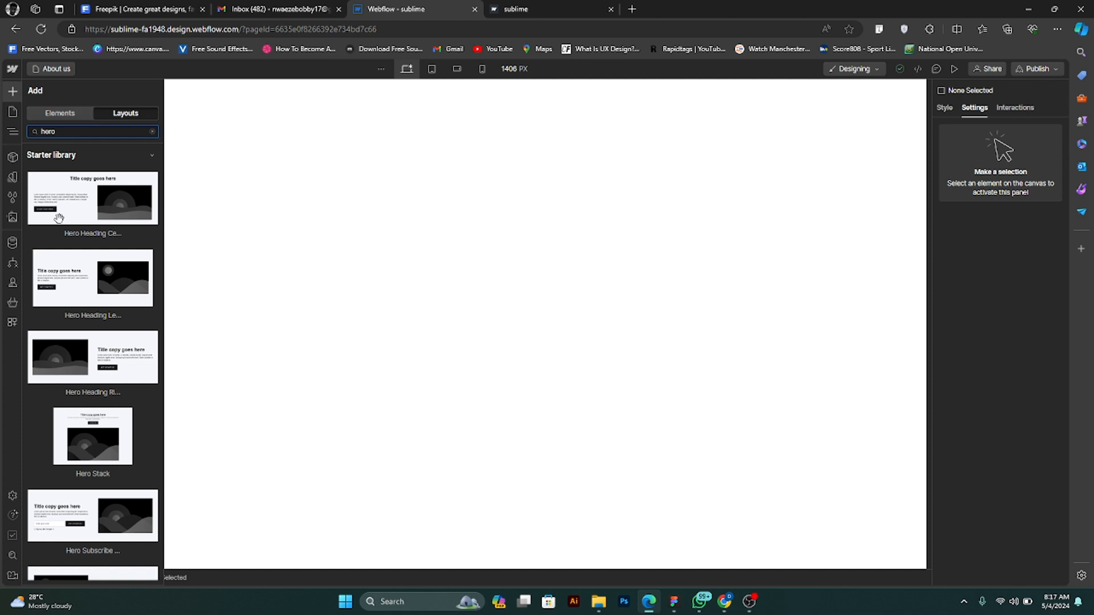
pyautogui.click(99, 205)
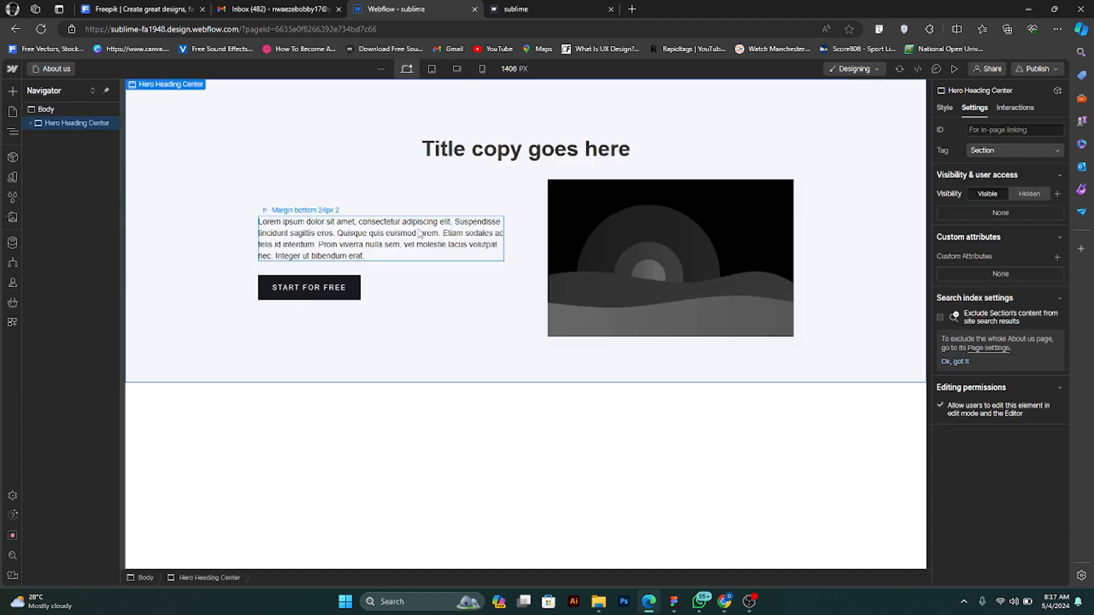
# - Replace the hero section's heading text with "About Us"
pyautogui.click(489, 150)
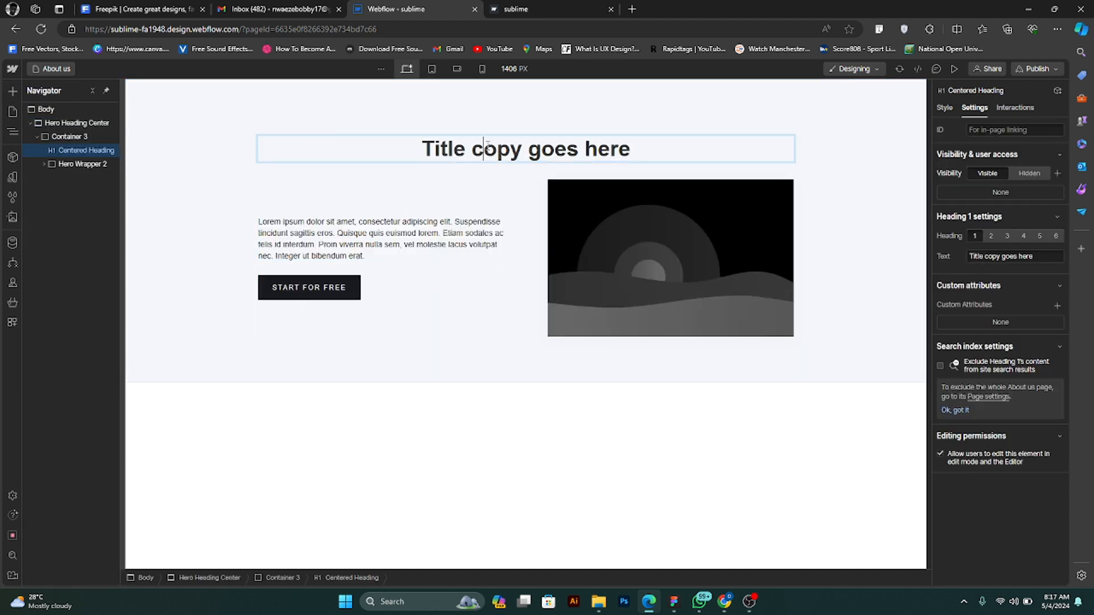
pyautogui.doubleClick(488, 147)
pyautogui.write('Abou')
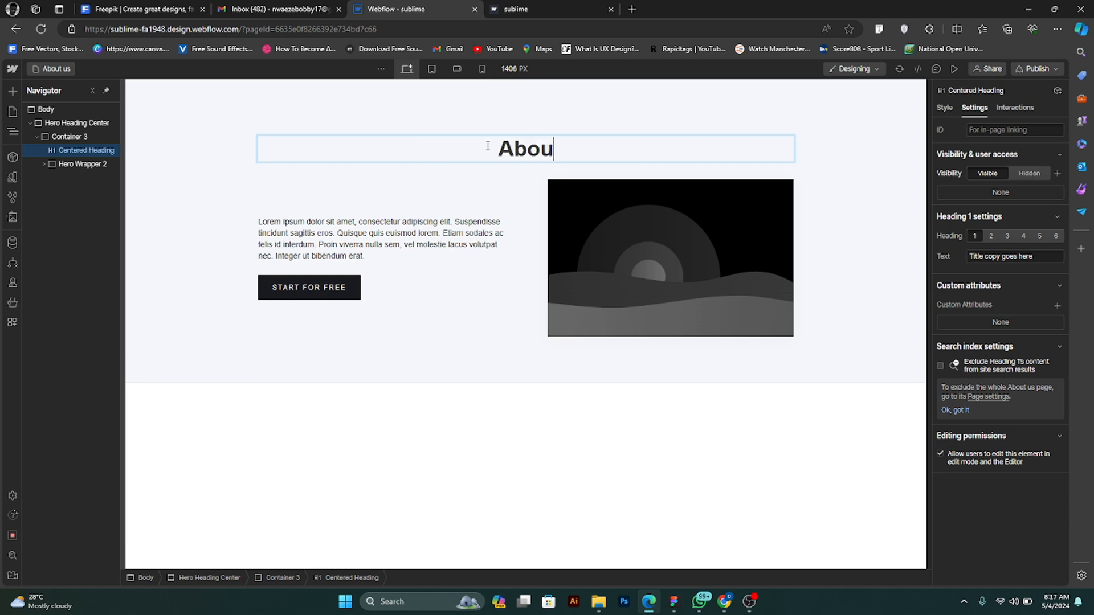
pyautogui.write('t Us')
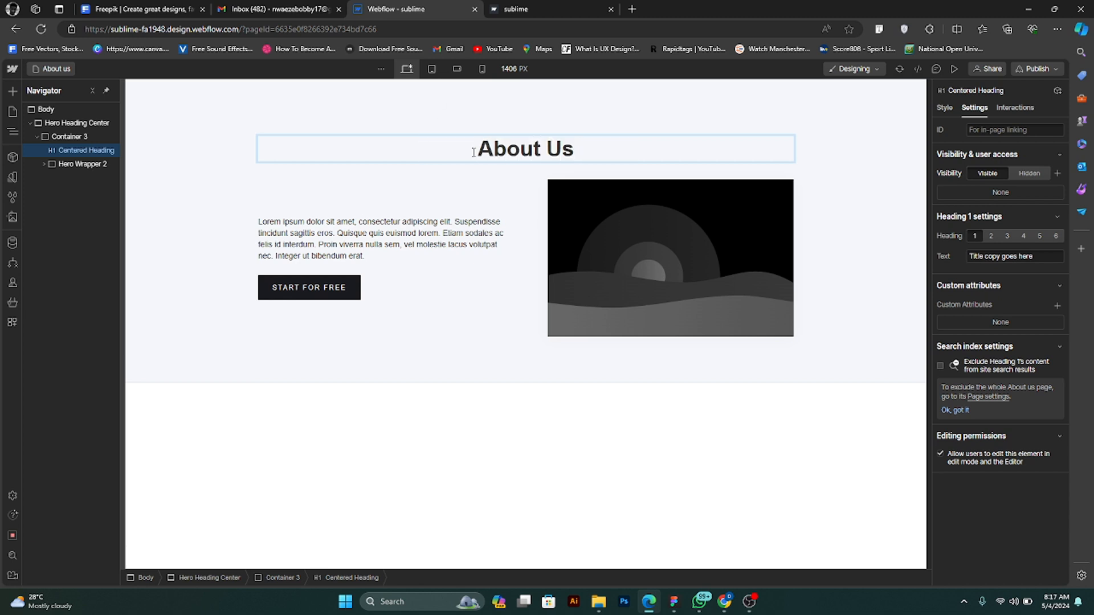
pyautogui.press('Escape')
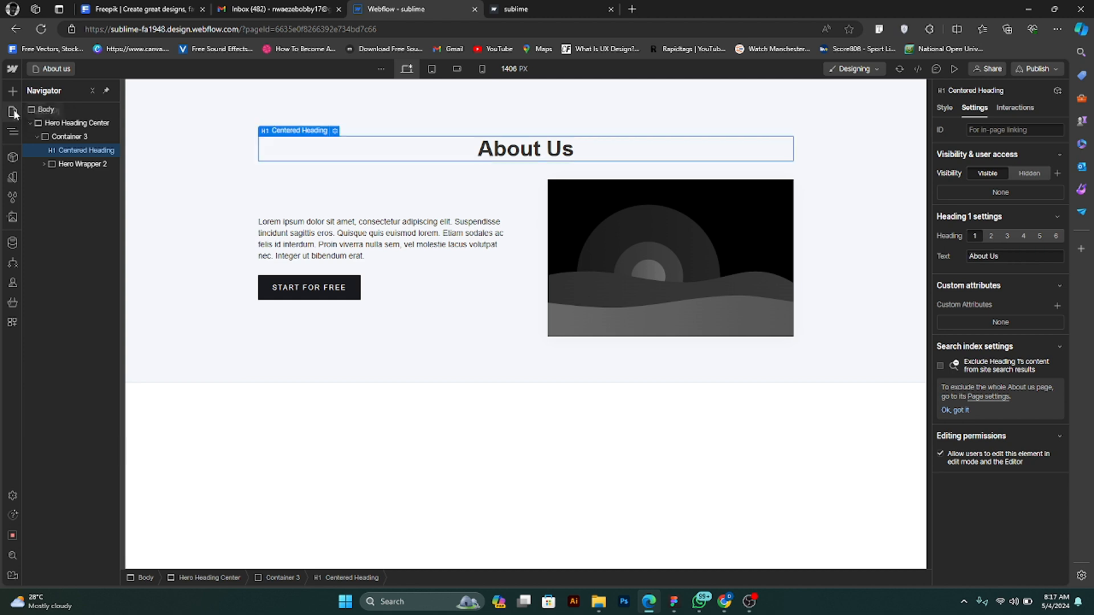
# - Return to the Home page and link the About us navigation item to the About us page
pyautogui.click(13, 112)
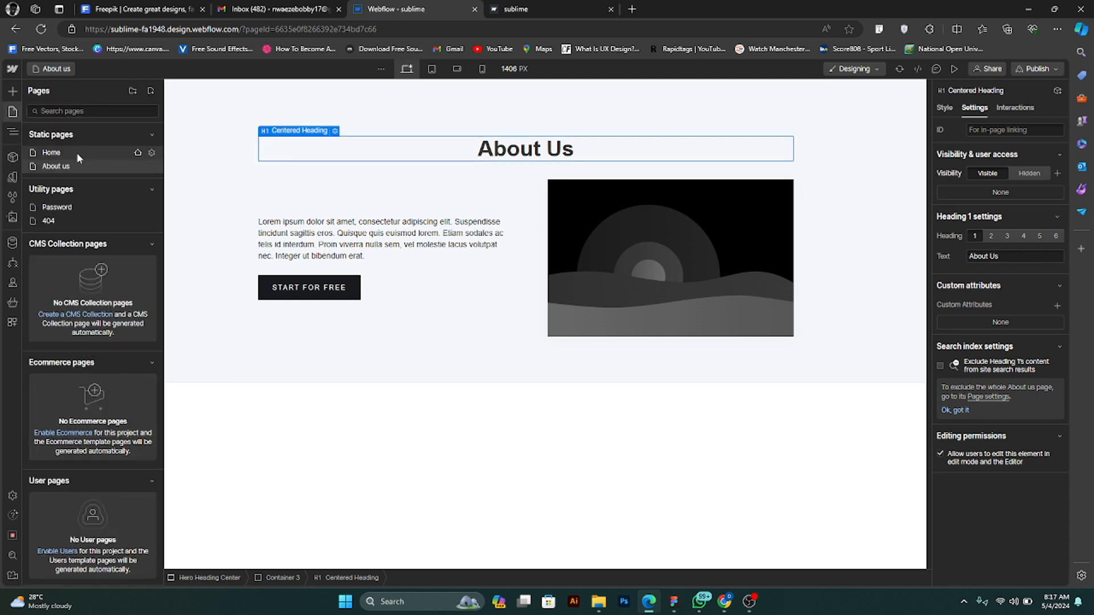
pyautogui.click(91, 151)
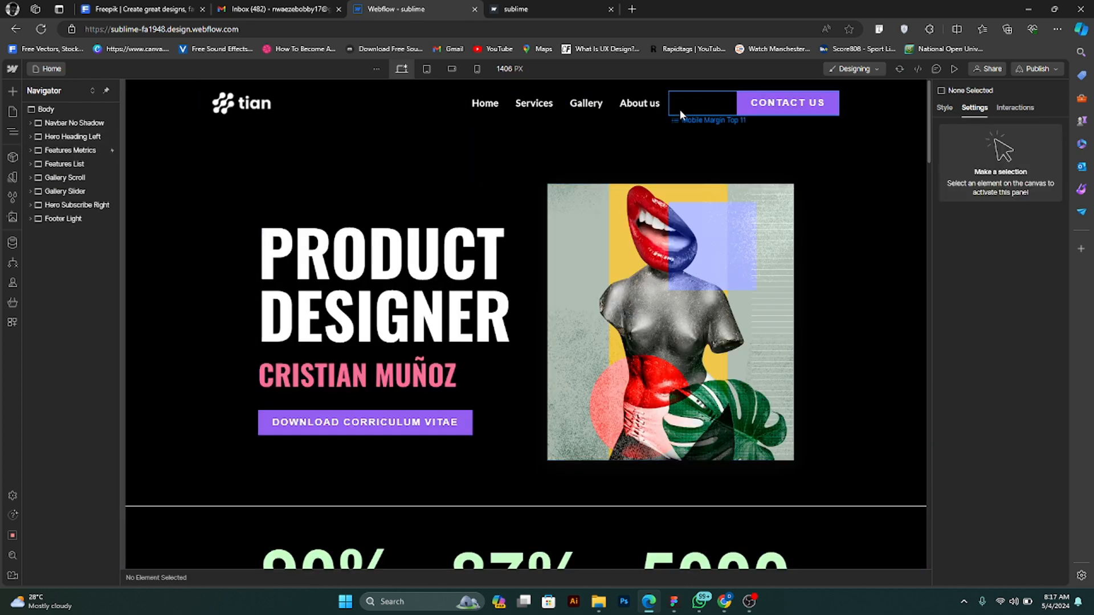
pyautogui.click(652, 110)
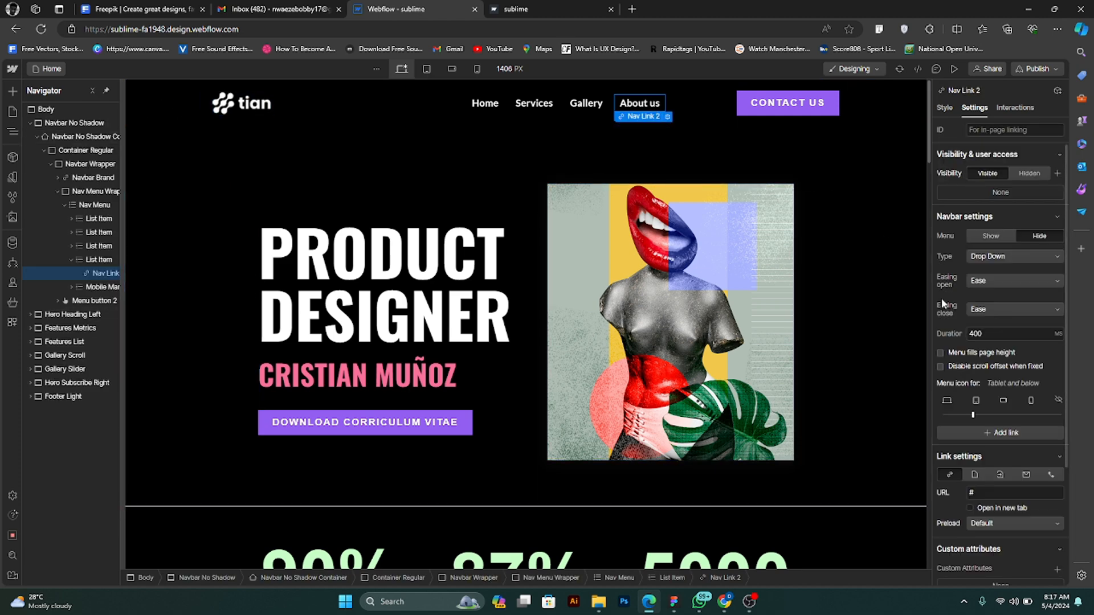
pyautogui.scroll(-4, 999, 381)
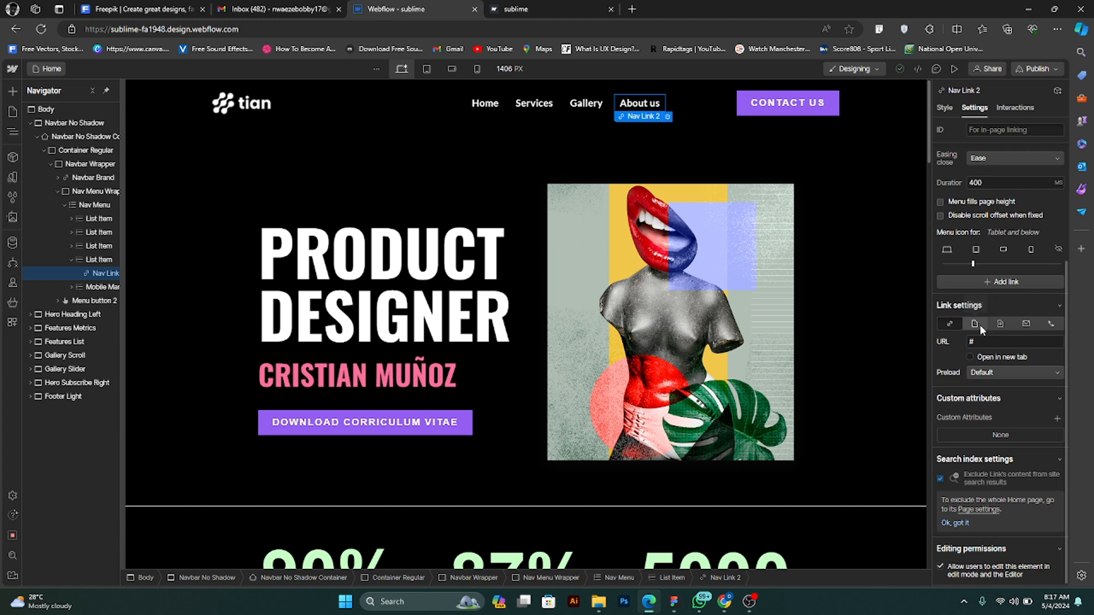
pyautogui.click(980, 324)
pyautogui.click(997, 342)
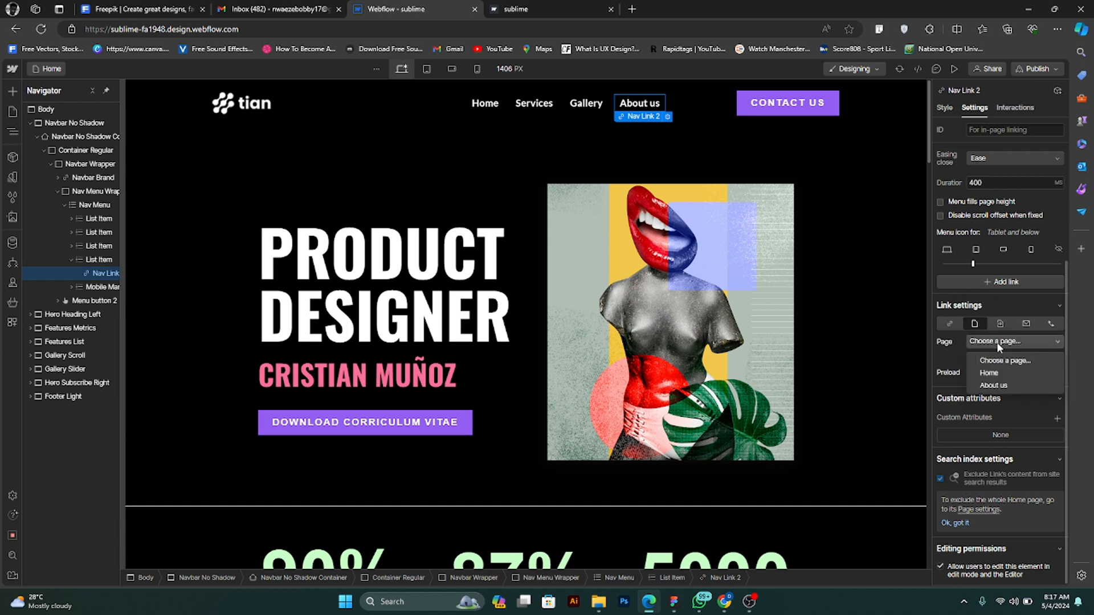
pyautogui.click(1001, 386)
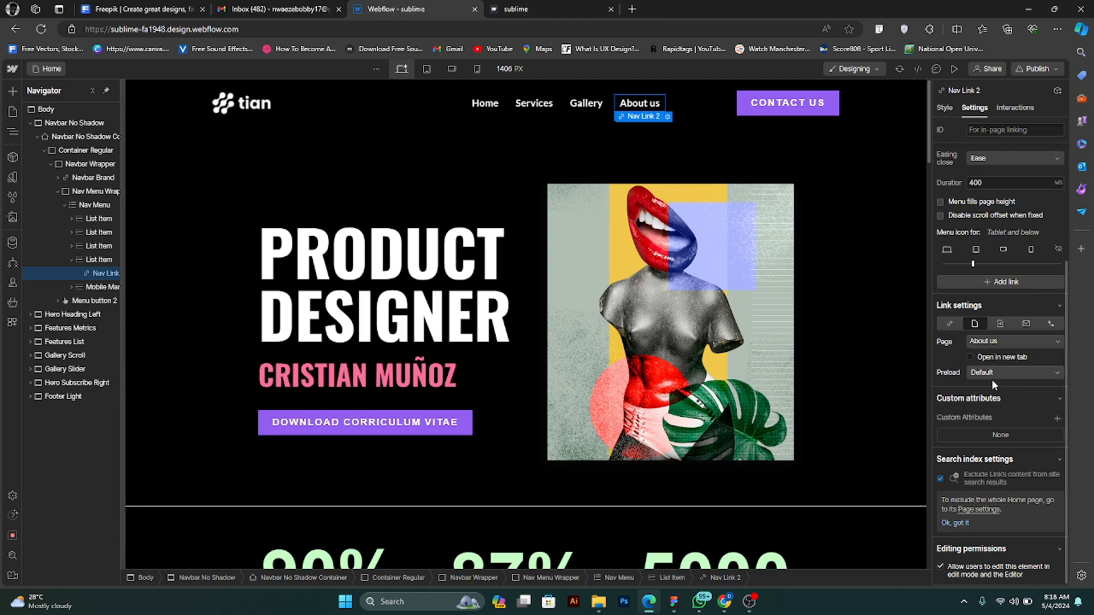
# - Preview the site, test the About us navigation link and return to editing
pyautogui.click(955, 69)
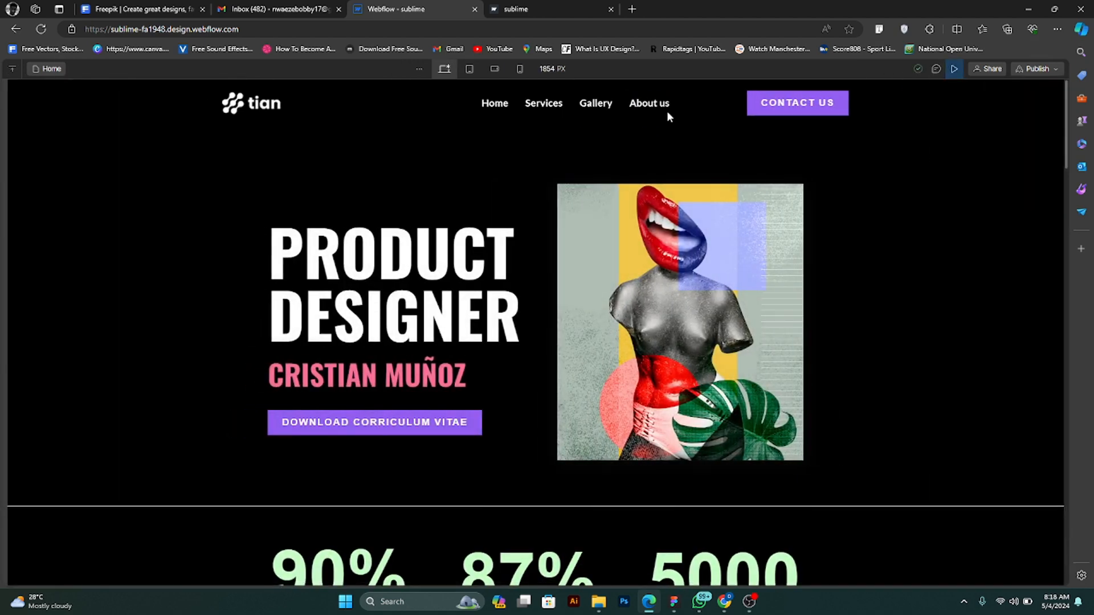
pyautogui.click(661, 104)
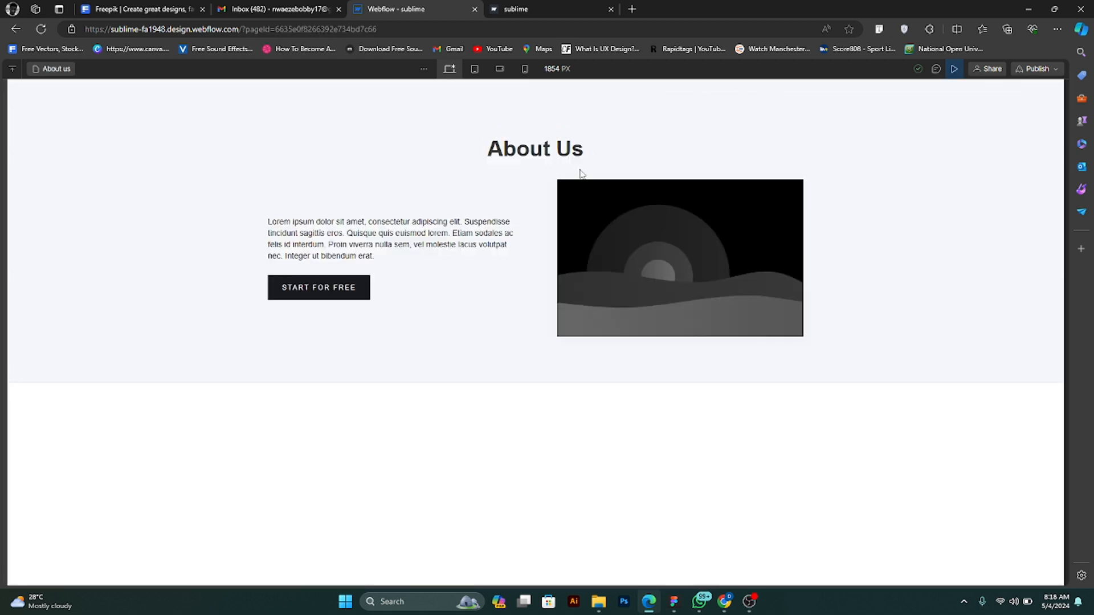
pyautogui.click(954, 69)
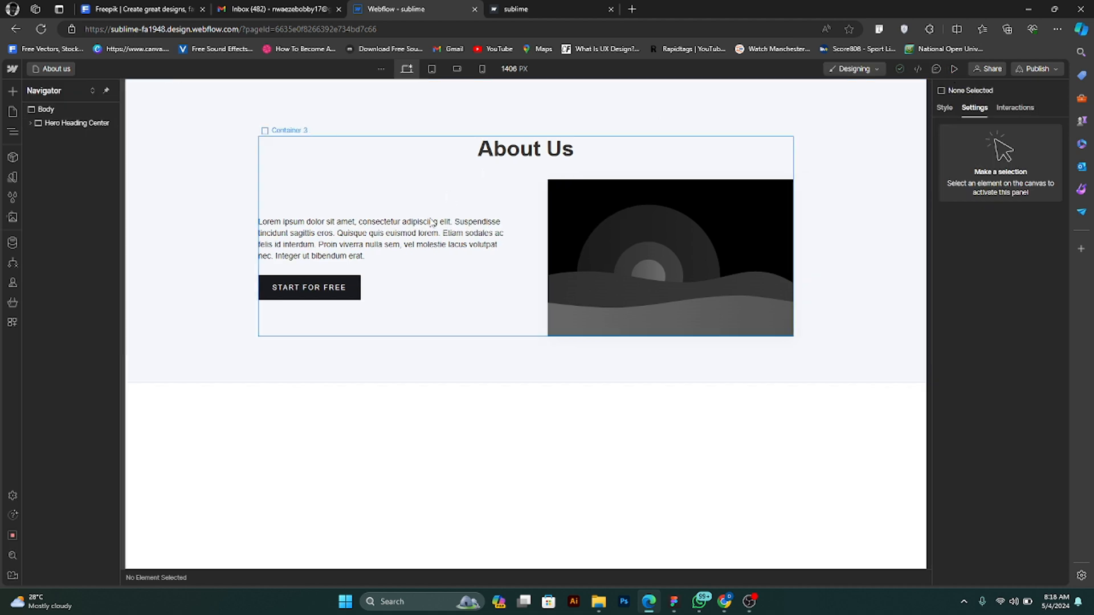
# - Go back to the Home page and change the Services navigation link to the page section type
pyautogui.click(13, 112)
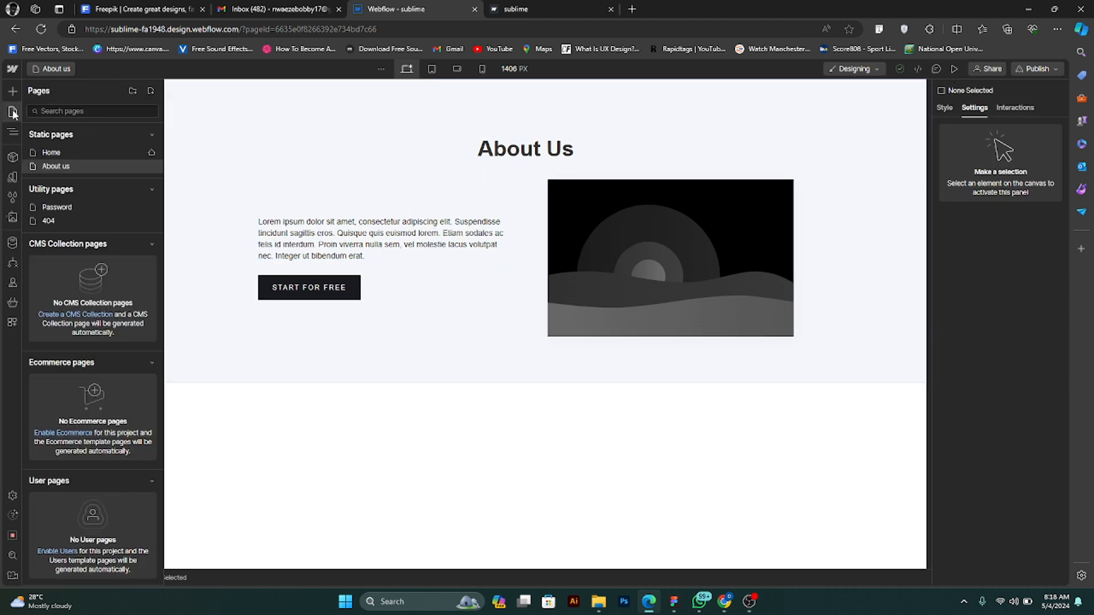
pyautogui.click(56, 153)
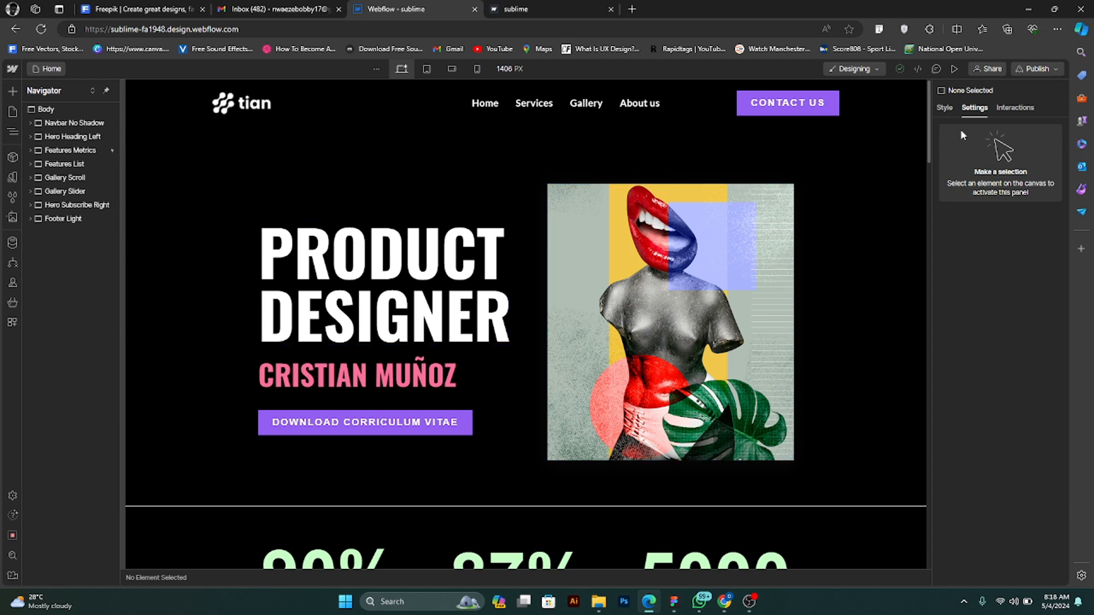
pyautogui.click(638, 106)
pyautogui.click(537, 103)
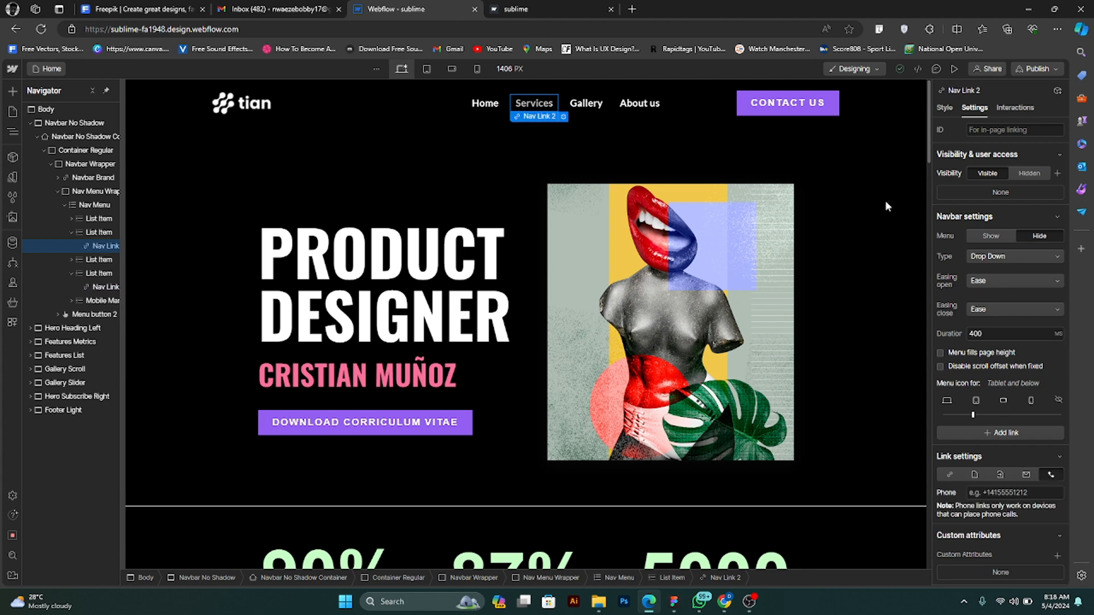
pyautogui.scroll(-1, 1008, 359)
pyautogui.scroll(-2, 1008, 359)
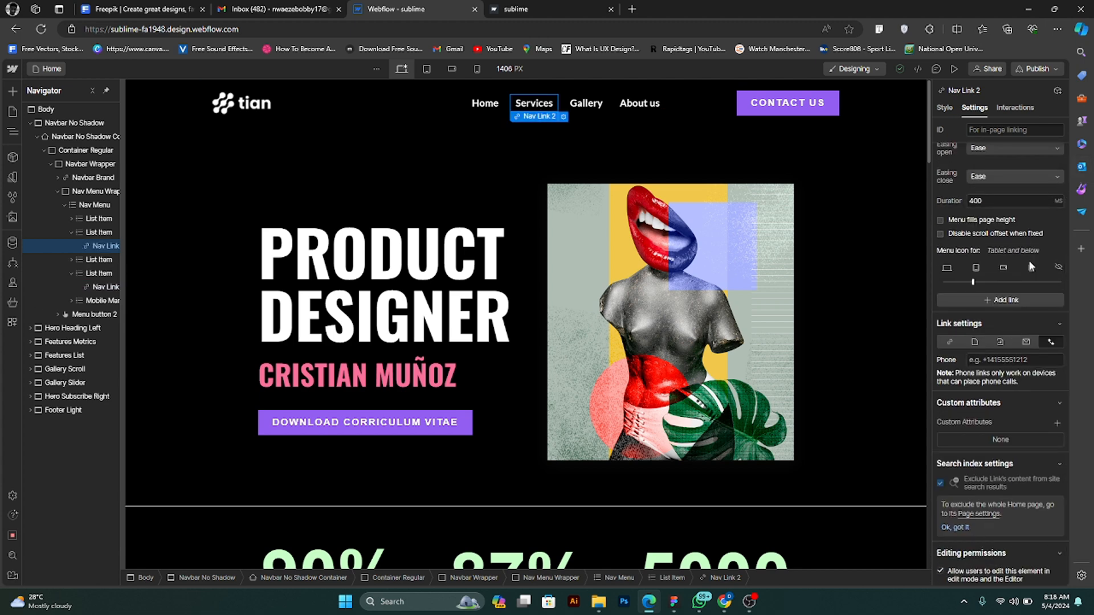
pyautogui.click(999, 342)
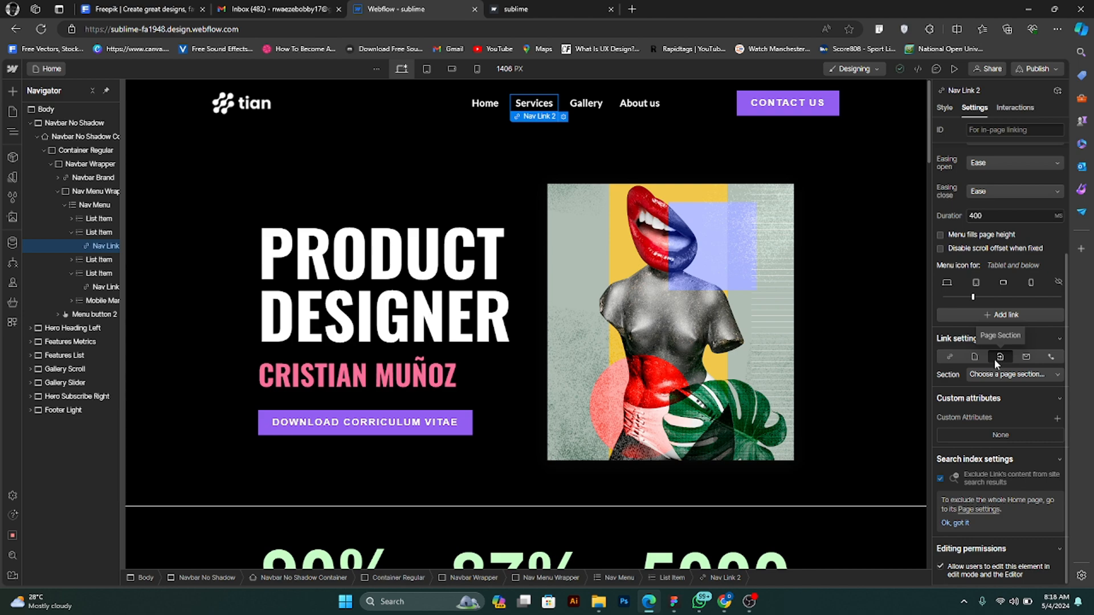
# - Browse the Home page for the services content and select its Gallery Scroll section
pyautogui.scroll(-7, 865, 315)
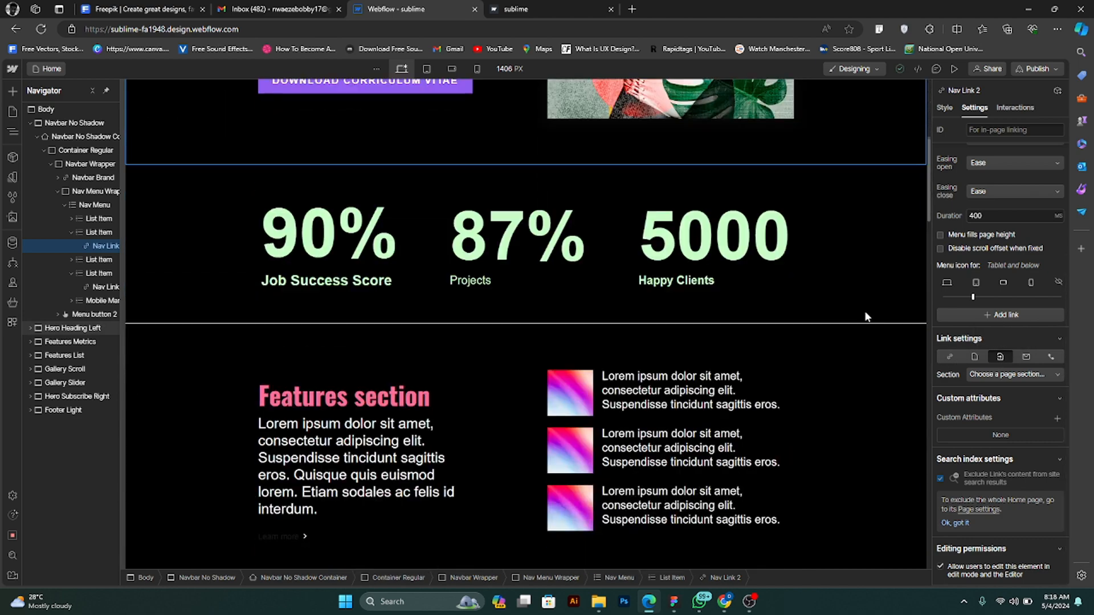
pyautogui.scroll(-4, 866, 316)
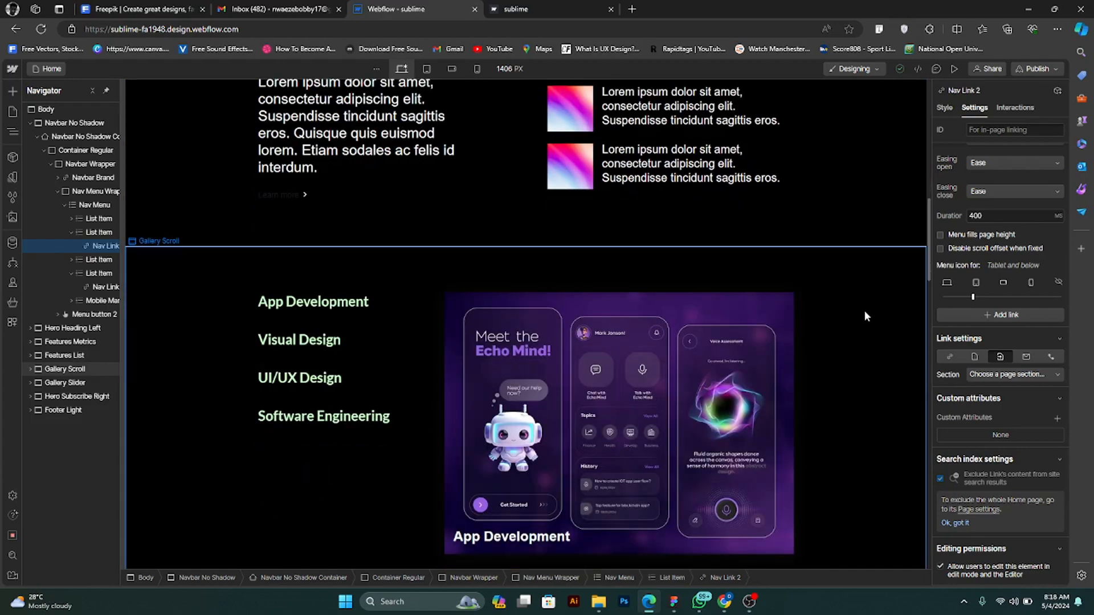
pyautogui.scroll(3, 864, 315)
pyautogui.scroll(-4, 863, 309)
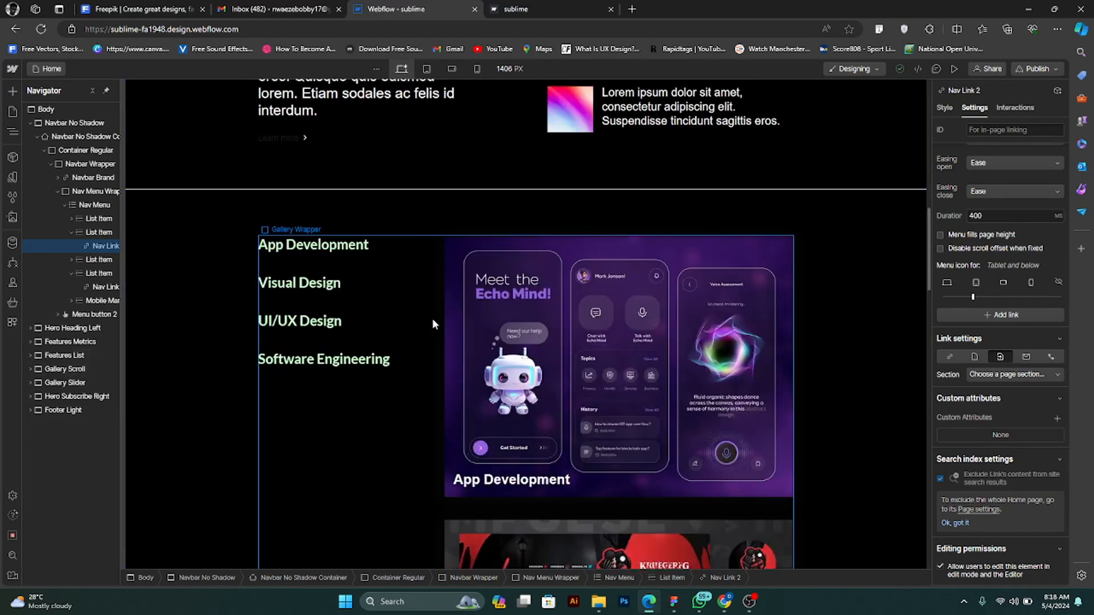
pyautogui.click(432, 321)
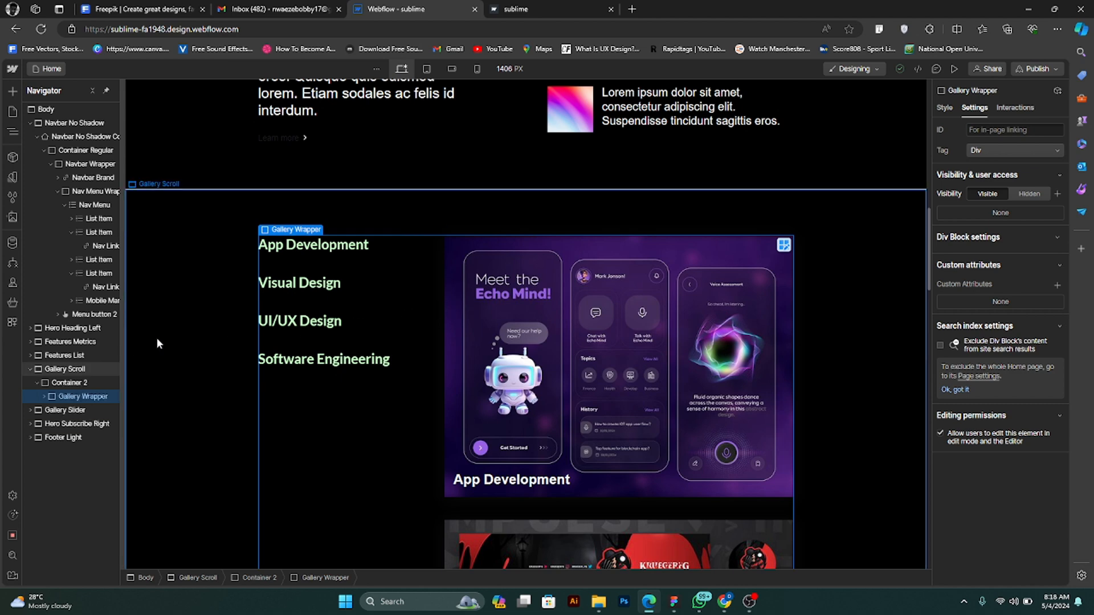
pyautogui.click(81, 371)
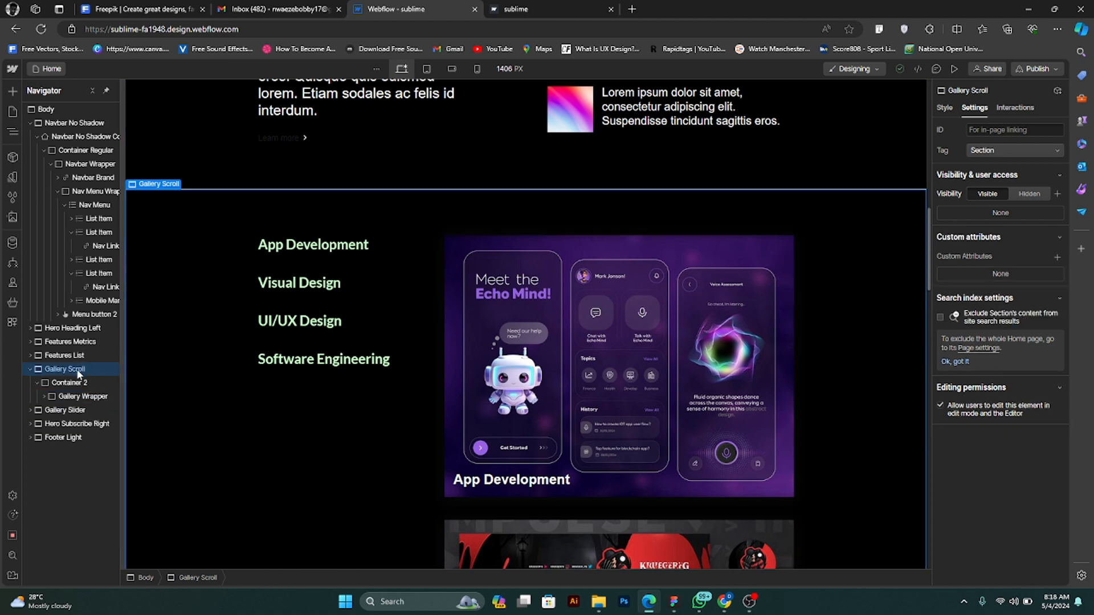
# - Reselect the Services navigation link and list the page sections available for it
pyautogui.scroll(15, 627, 330)
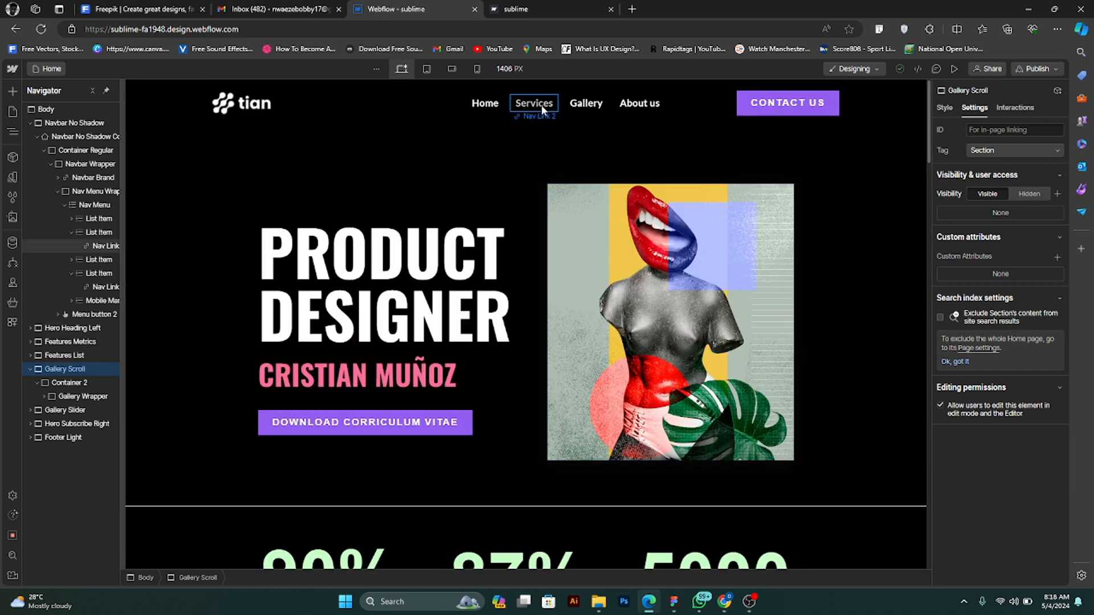
pyautogui.click(542, 108)
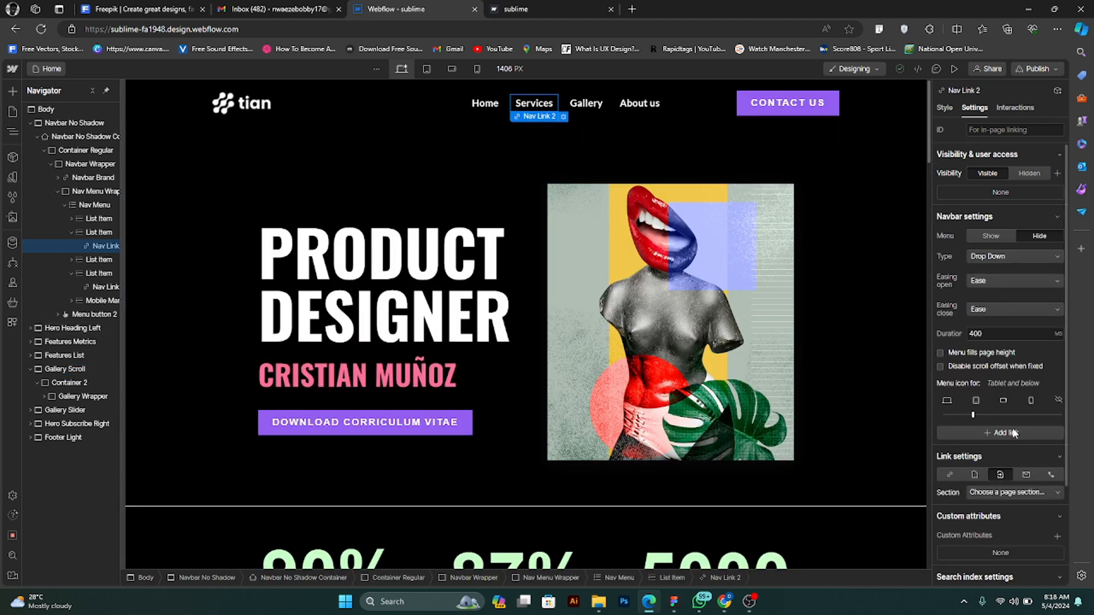
pyautogui.scroll(-1, 1011, 435)
pyautogui.click(1029, 374)
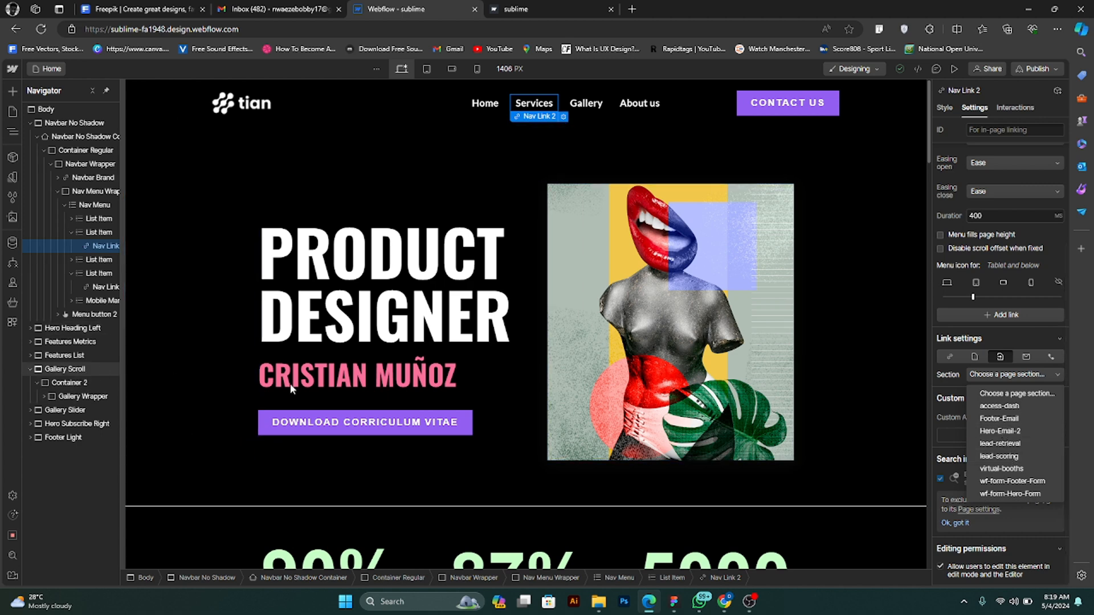
# - Collapse all elements in the page structure and locate the Gallery Scroll section on the canvas
pyautogui.scroll(-2, 370, 393)
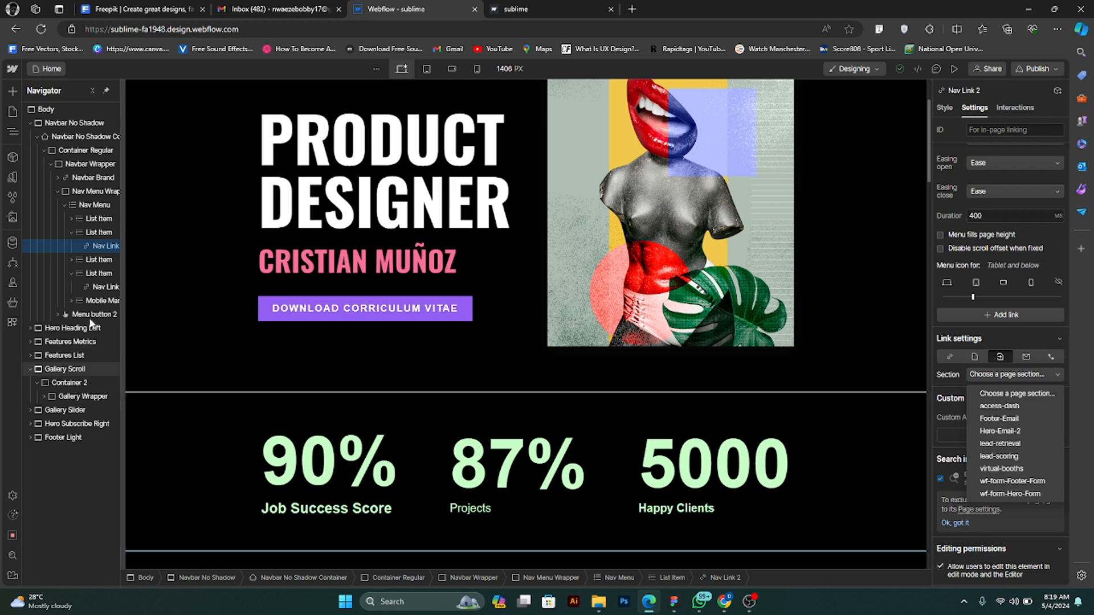
pyautogui.click(91, 91)
pyautogui.click(91, 91)
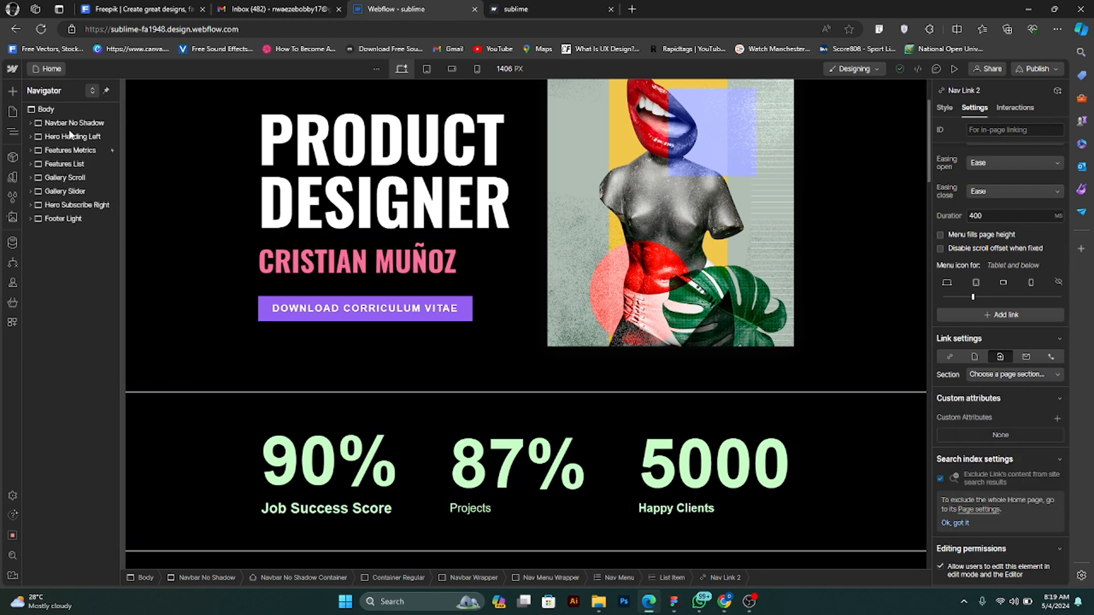
pyautogui.click(78, 181)
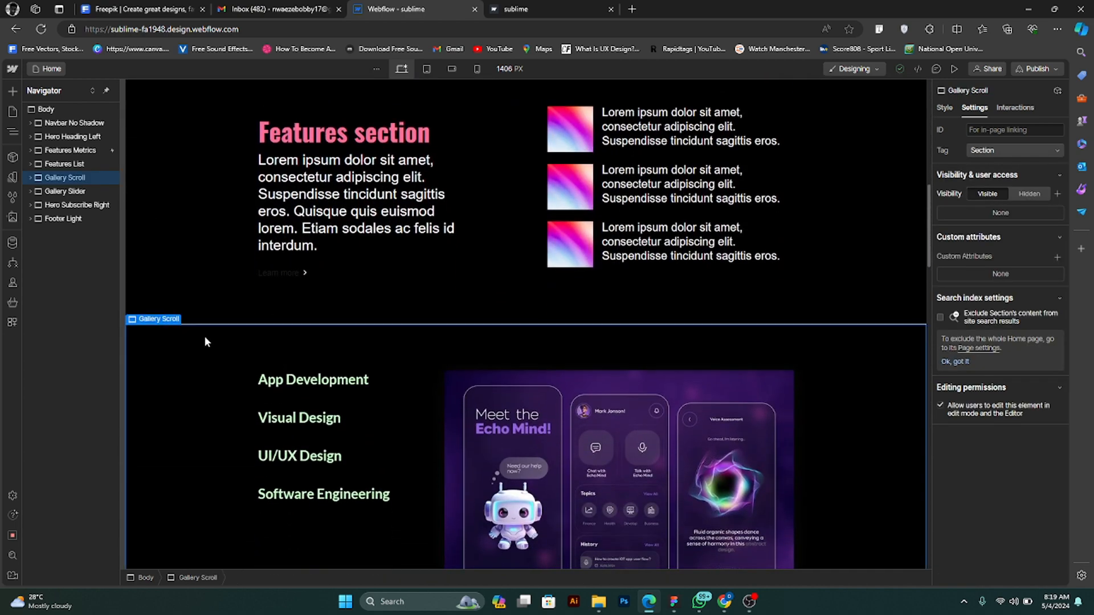
pyautogui.moveTo(147, 325)
pyautogui.click(428, 379)
pyautogui.click(300, 341)
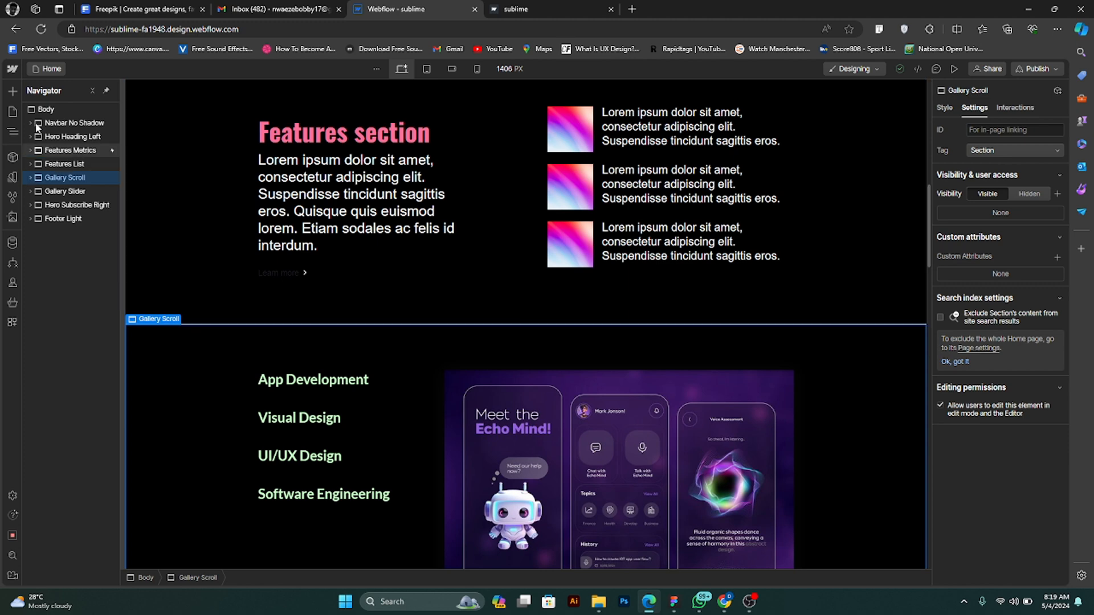
# - Try lead-scoring as the Services navigation link's target section, and reset the section choice to none
pyautogui.scroll(15, 402, 198)
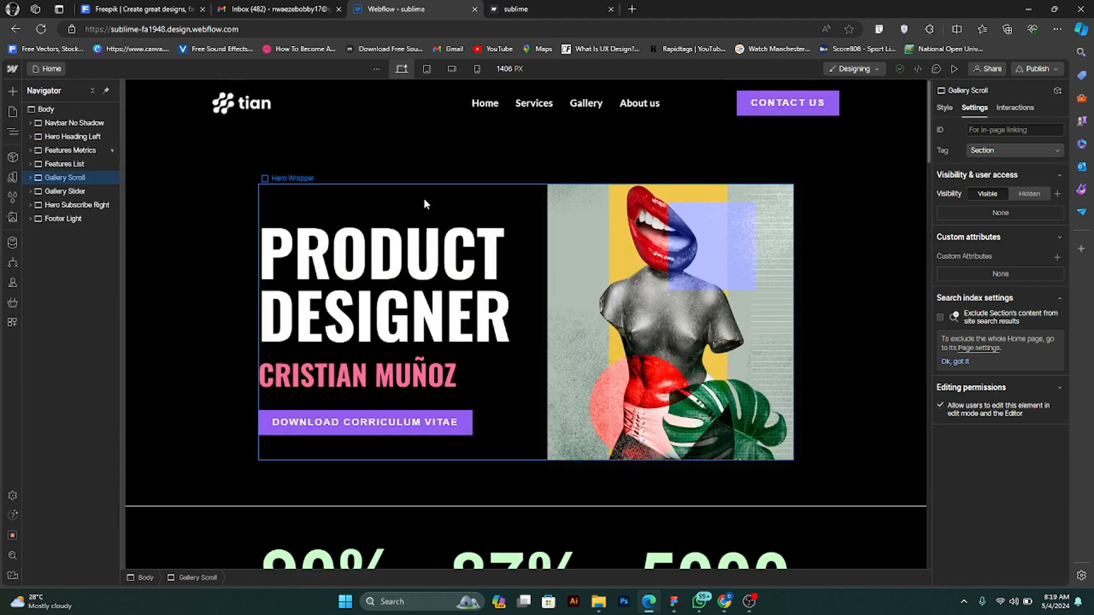
pyautogui.click(551, 106)
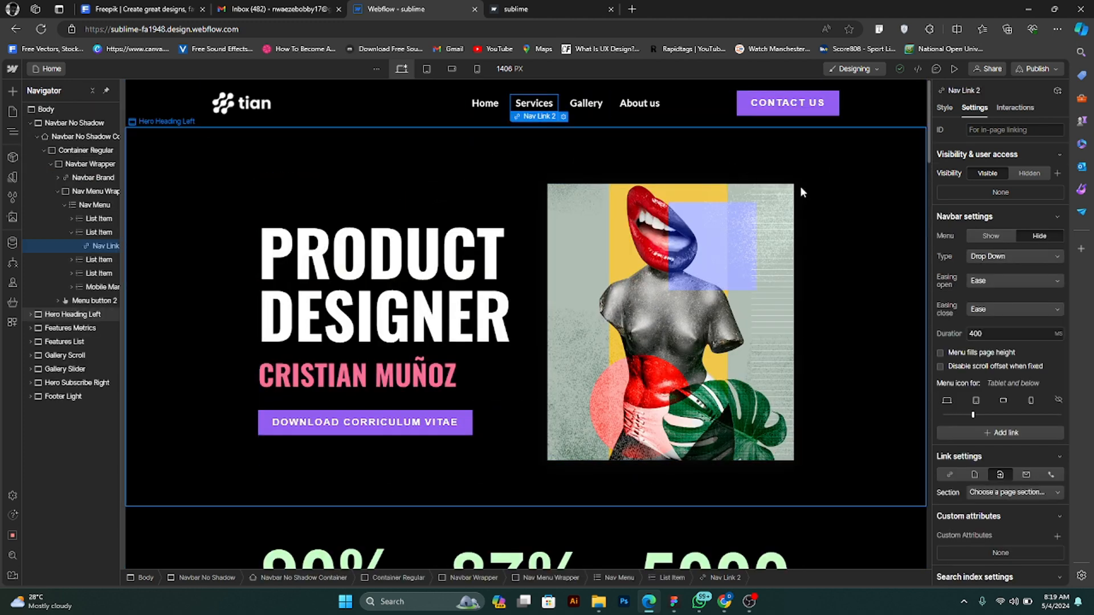
pyautogui.scroll(-2, 1025, 393)
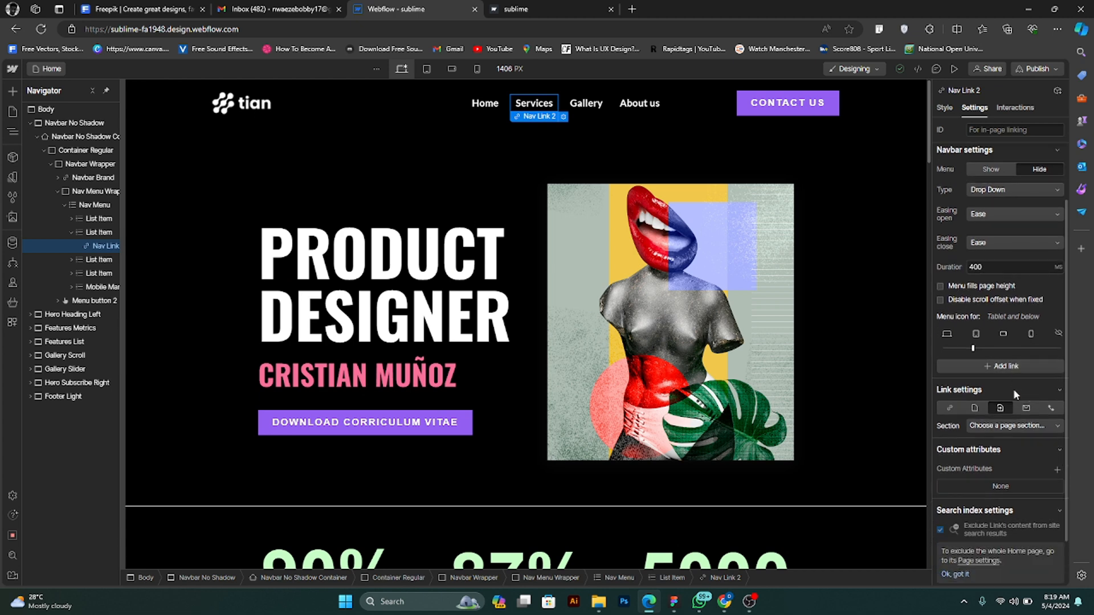
pyautogui.scroll(-1, 1014, 387)
pyautogui.click(1015, 374)
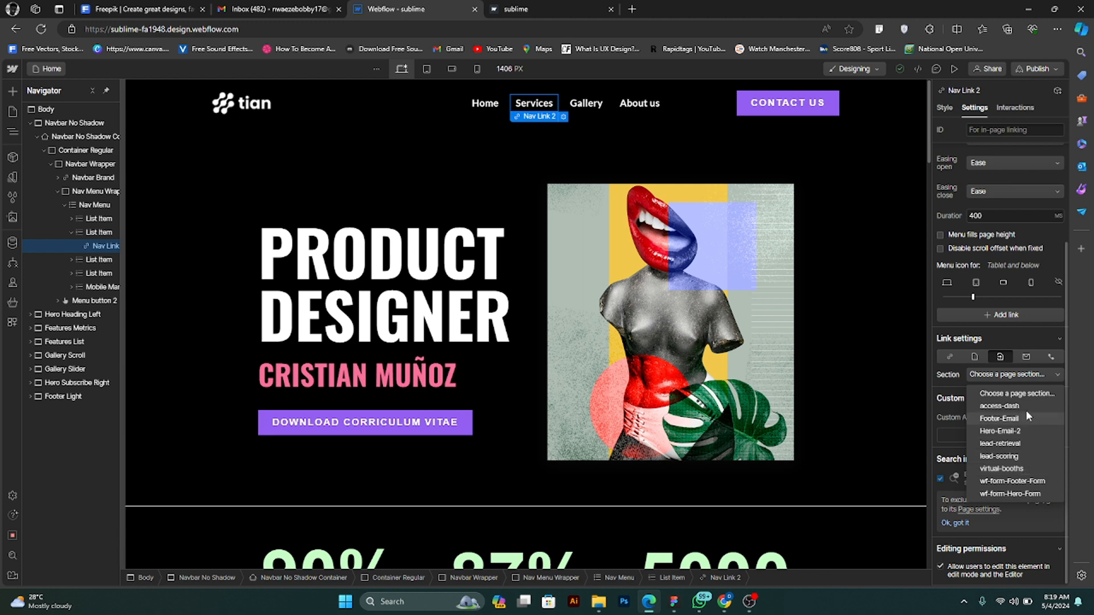
pyautogui.click(1022, 455)
pyautogui.click(1006, 375)
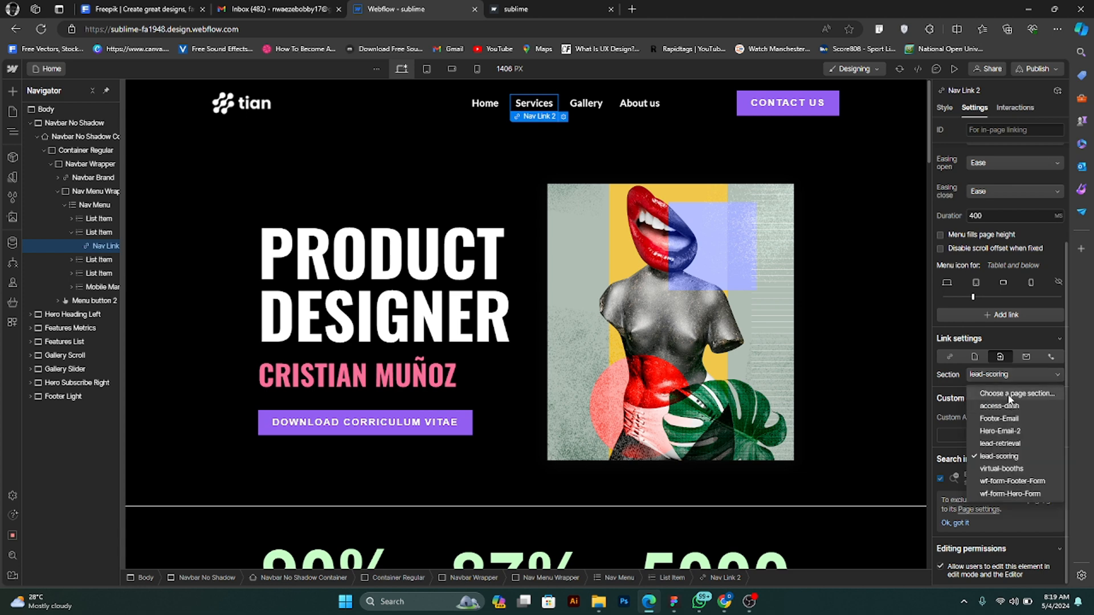
pyautogui.click(1008, 395)
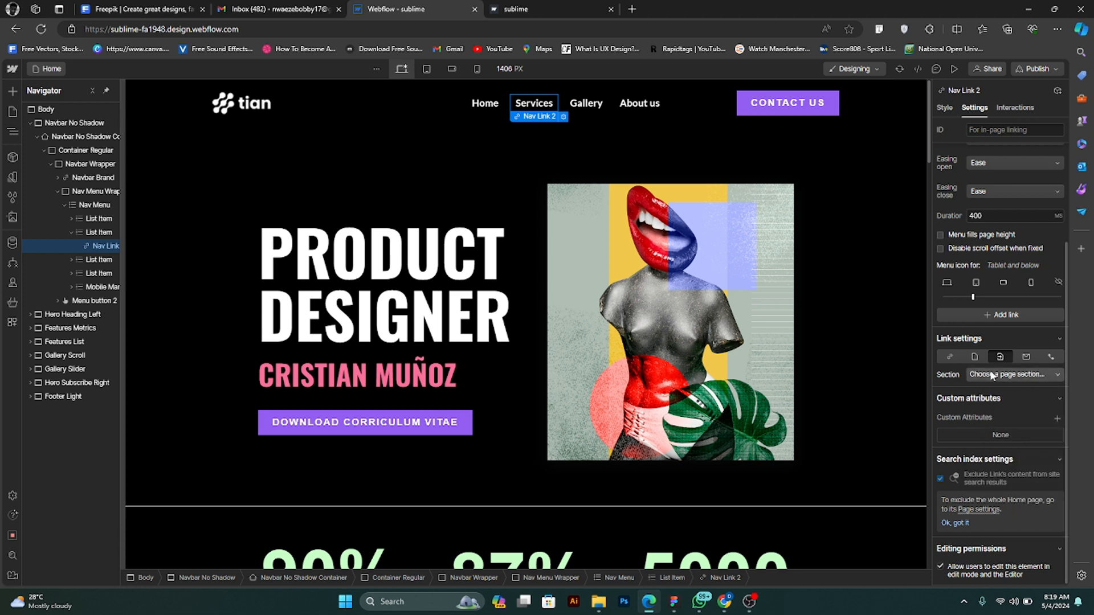
# - Set the Services navigation link's ID to "Gallery-Scroll"
pyautogui.scroll(2, 997, 370)
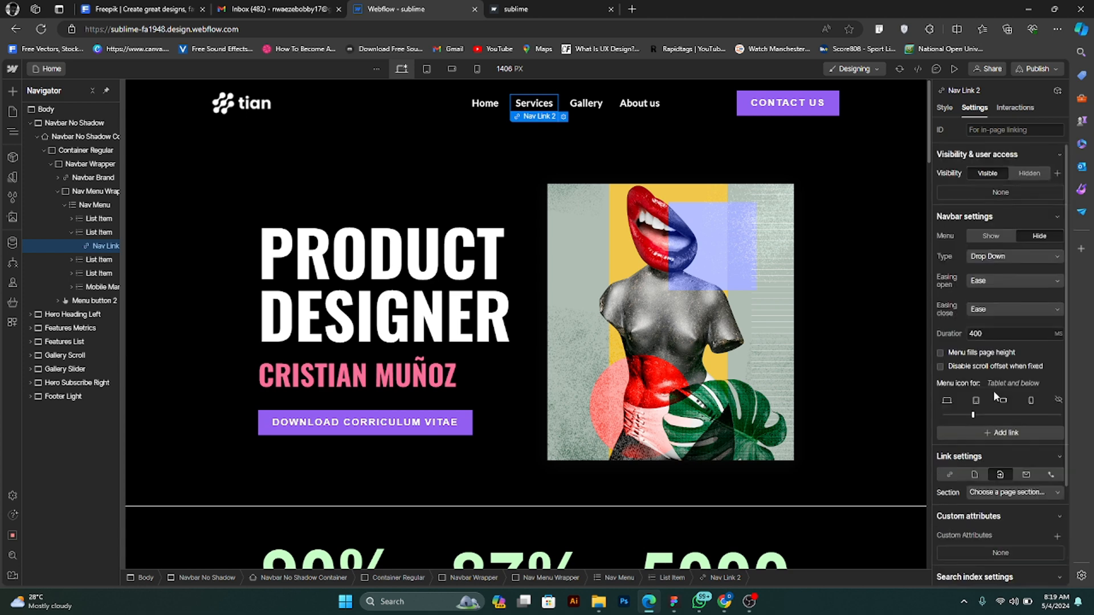
pyautogui.click(1002, 130)
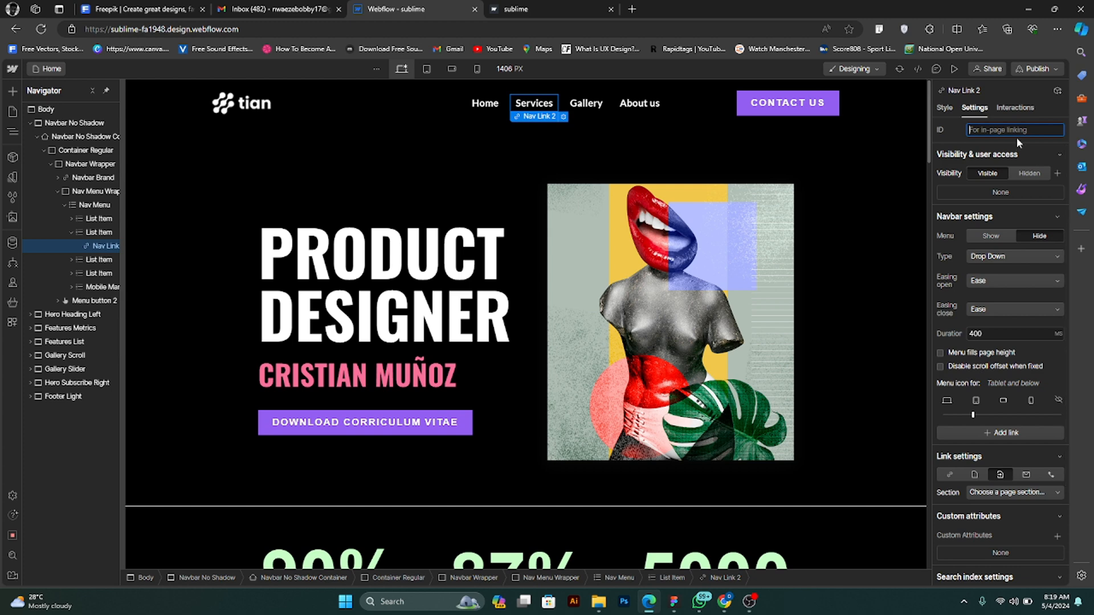
pyautogui.write('gallery')
pyautogui.click(988, 133)
pyautogui.press('BackSpace')
pyautogui.write('-')
pyautogui.click(973, 131)
pyautogui.press('BackSpace')
pyautogui.write('G')
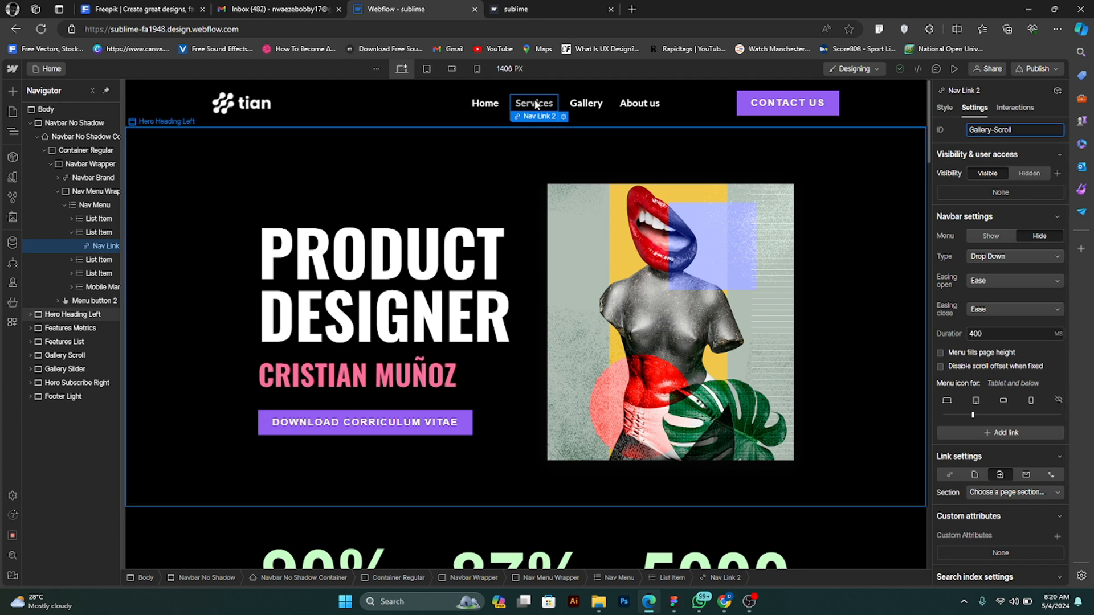
# - Preview the Home page, view the list of site pages and return to editing
pyautogui.click(534, 104)
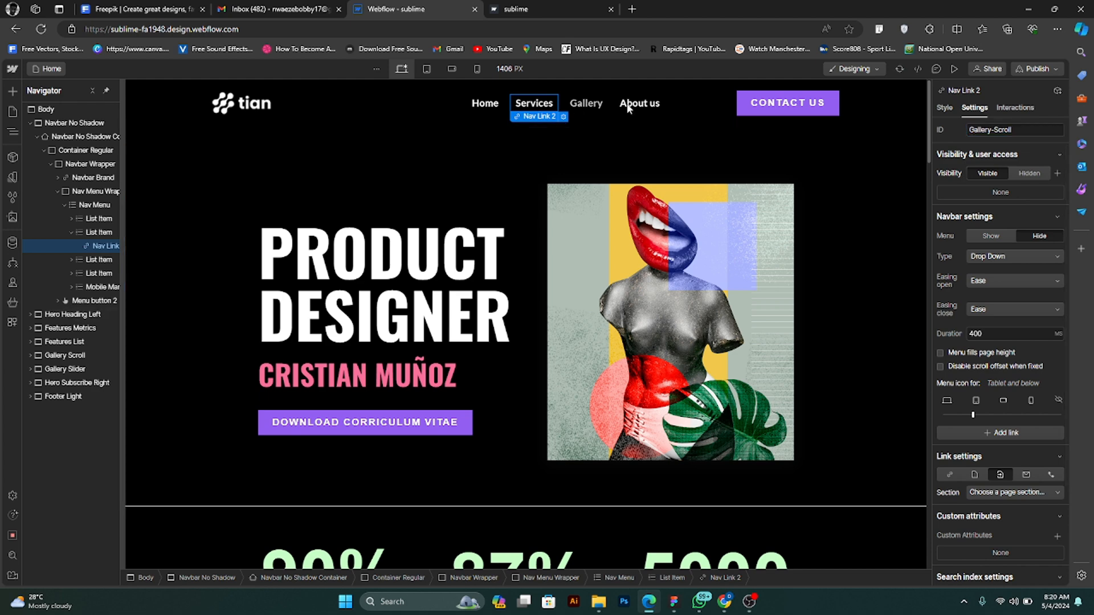
pyautogui.click(953, 69)
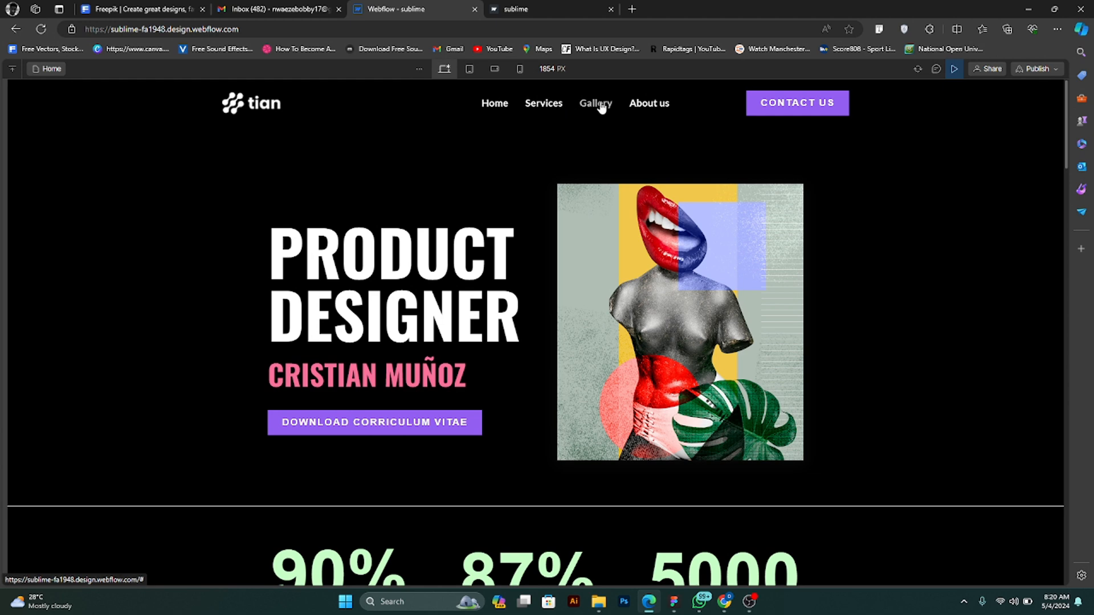
pyautogui.click(51, 68)
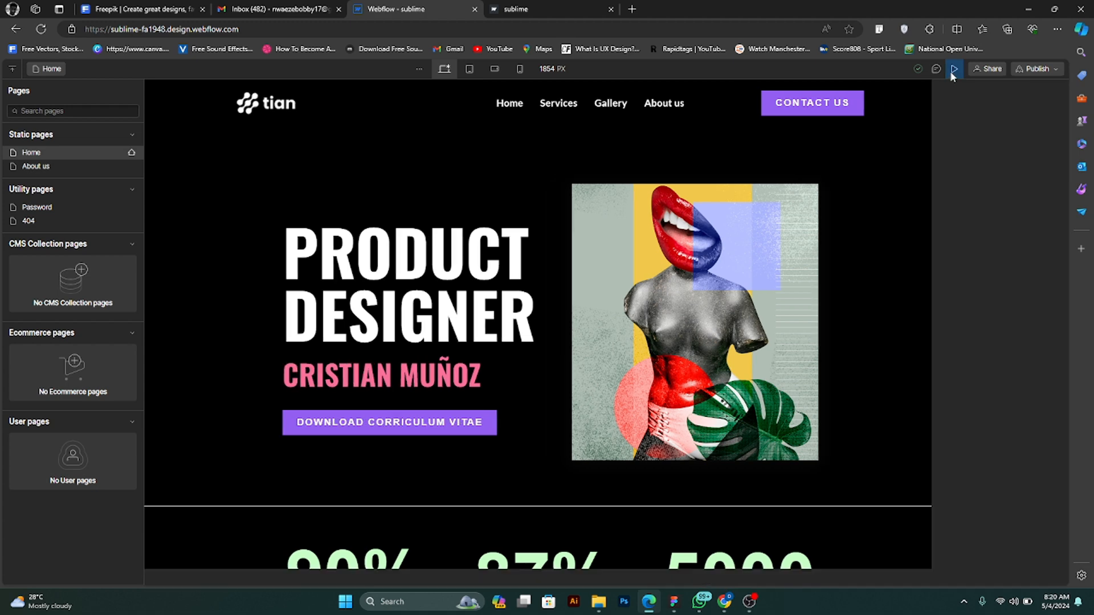
pyautogui.click(954, 68)
# - Link the Services navigation item to the lead-scoring page section
pyautogui.scroll(-2, 1008, 442)
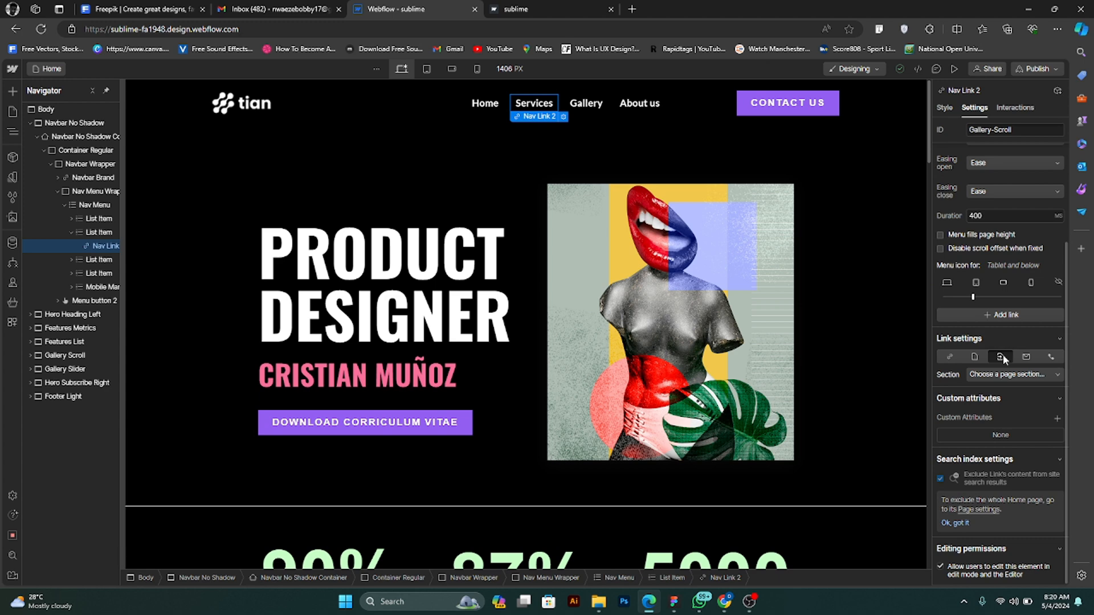
pyautogui.click(1003, 375)
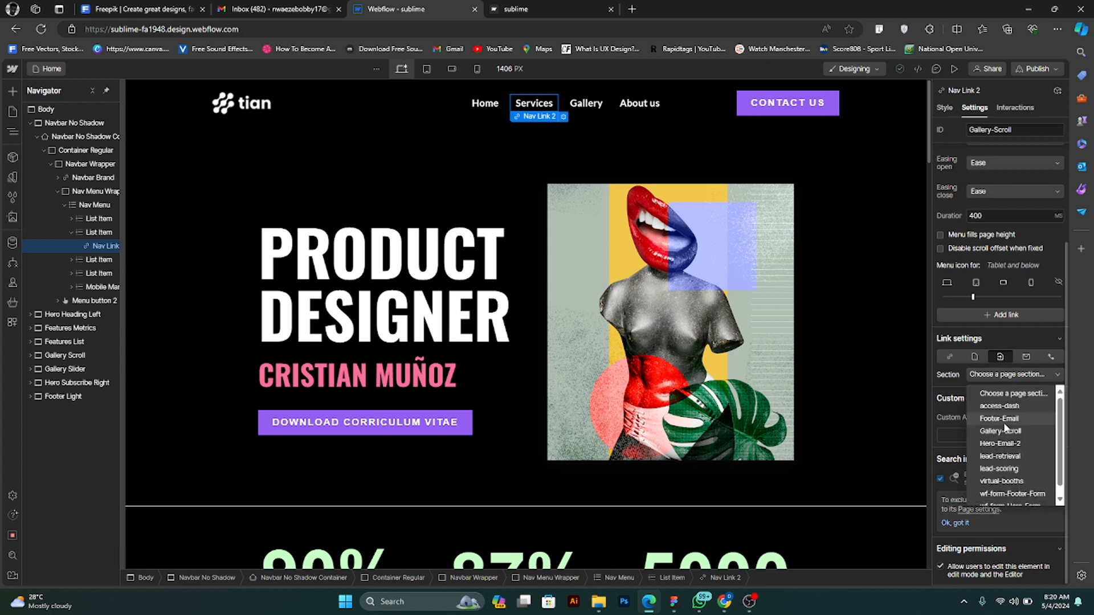
pyautogui.scroll(-1, 1061, 485)
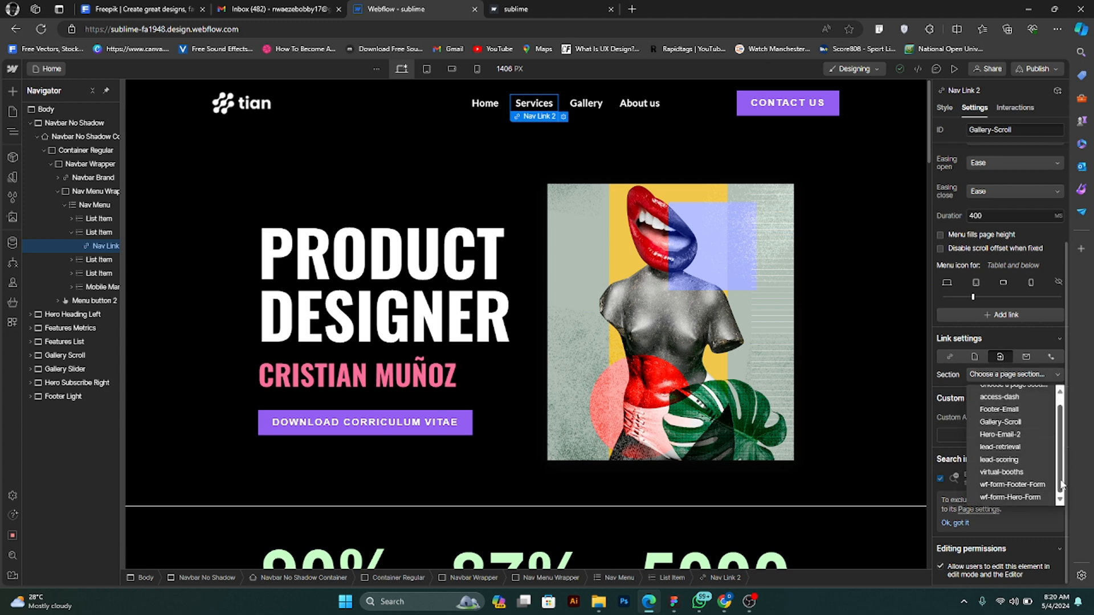
pyautogui.click(1006, 462)
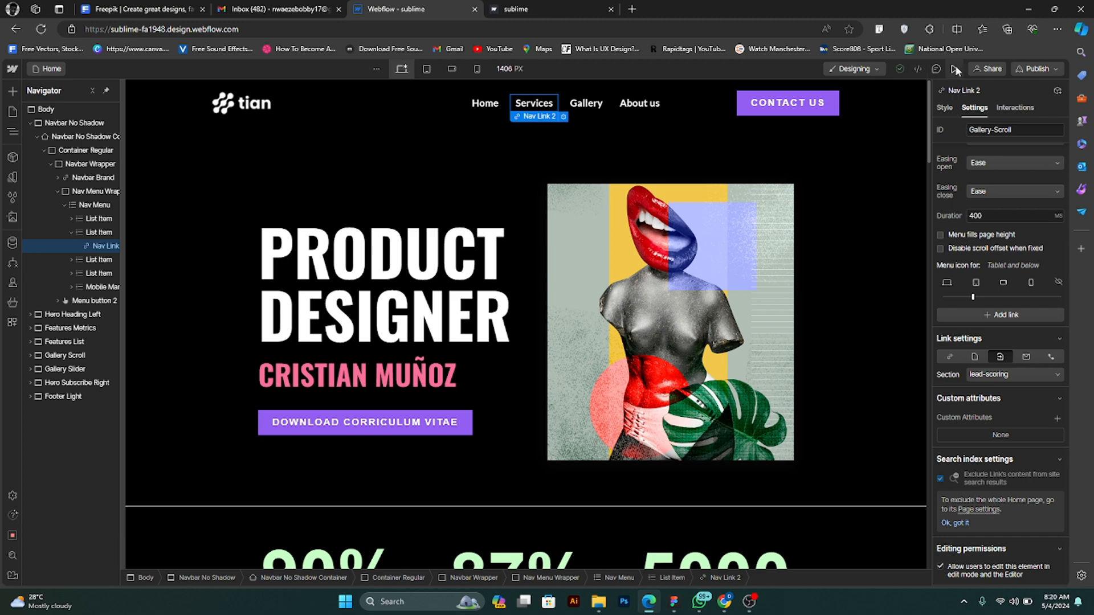
# - Preview the site, test the Services link's jump to its page section and return to editing
pyautogui.hotkey('ctrl', 'shift', 'p')
pyautogui.click(548, 101)
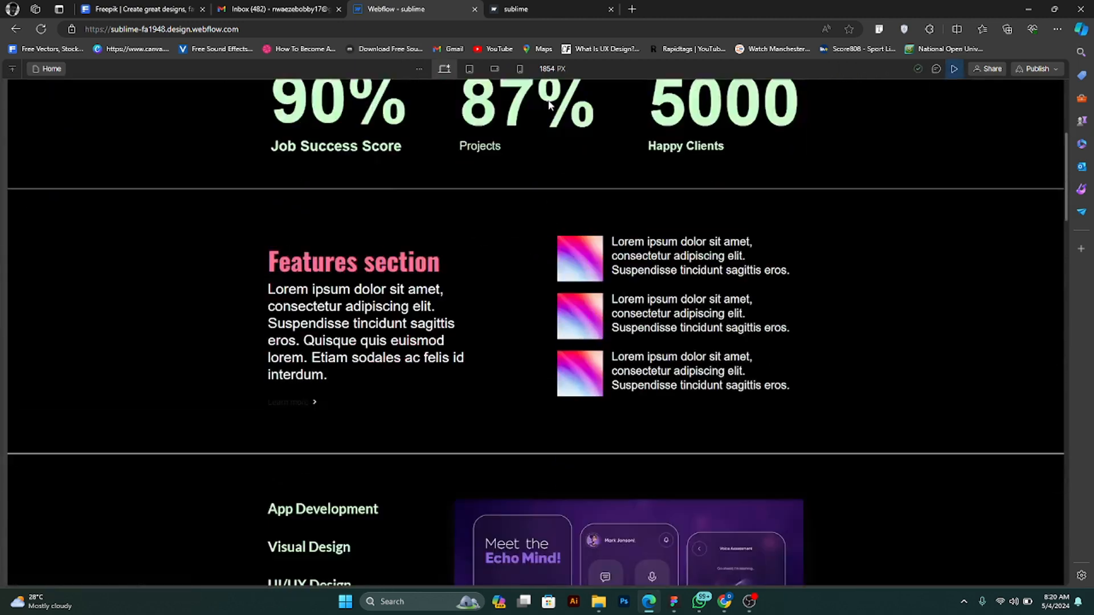
pyautogui.scroll(-5, 548, 100)
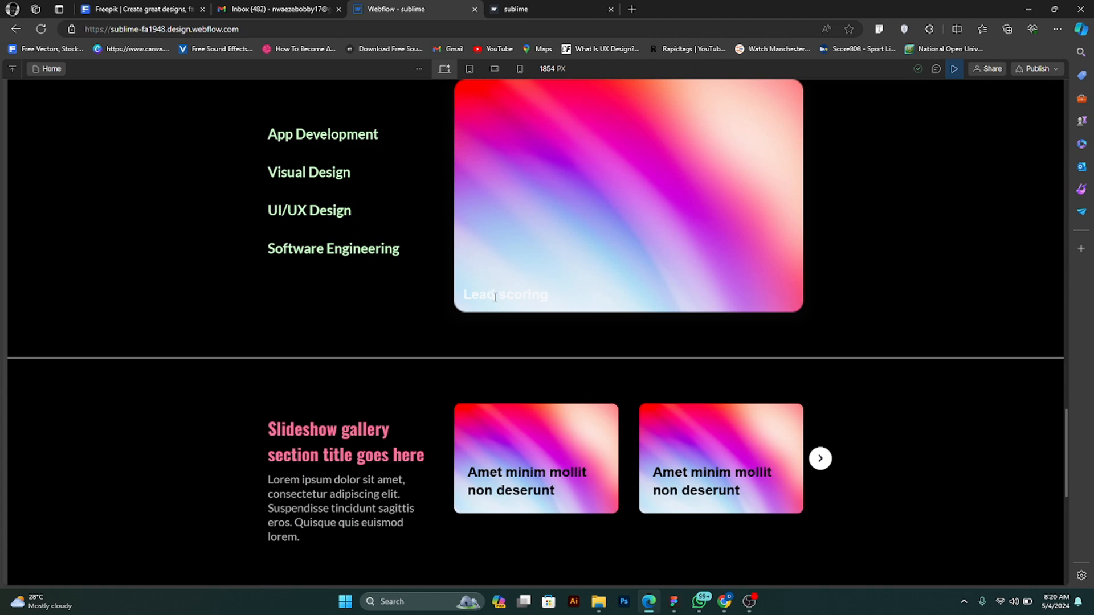
pyautogui.scroll(8, 495, 297)
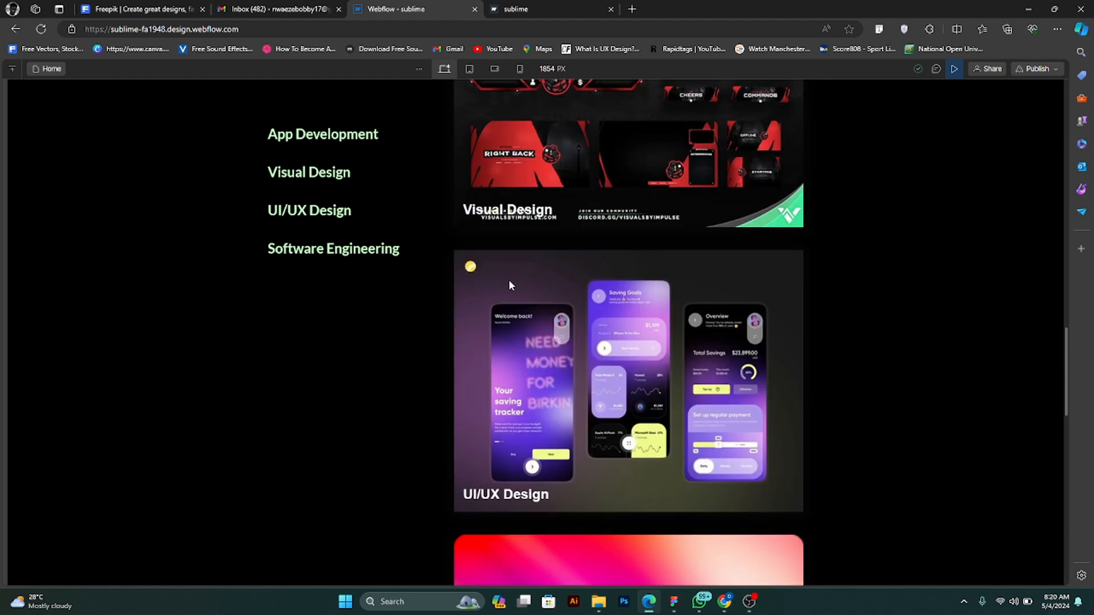
pyautogui.scroll(10, 508, 279)
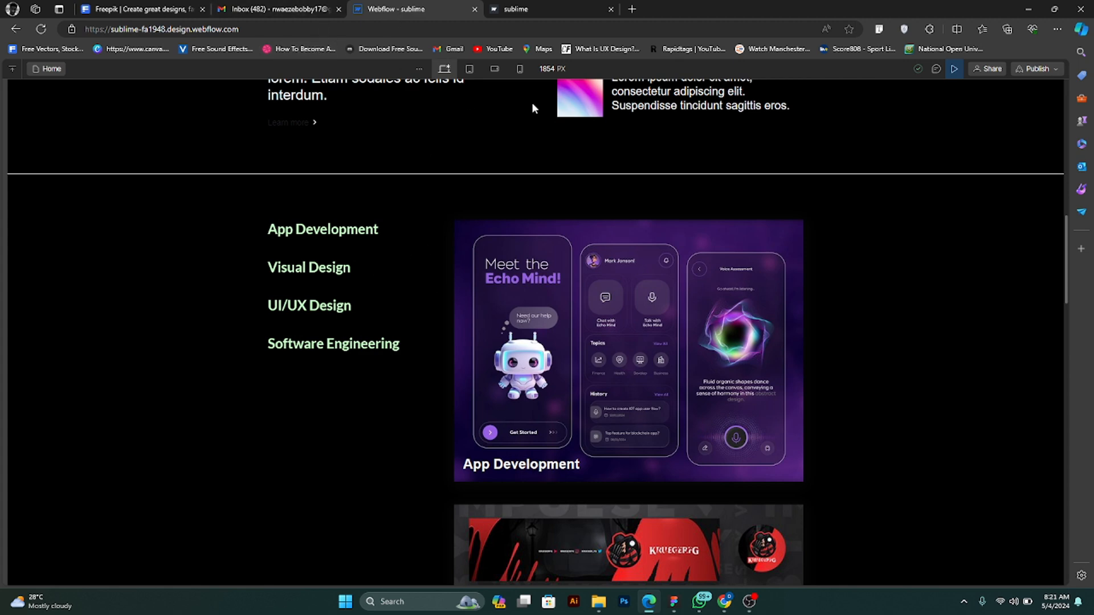
pyautogui.scroll(5, 655, 124)
pyautogui.click(954, 69)
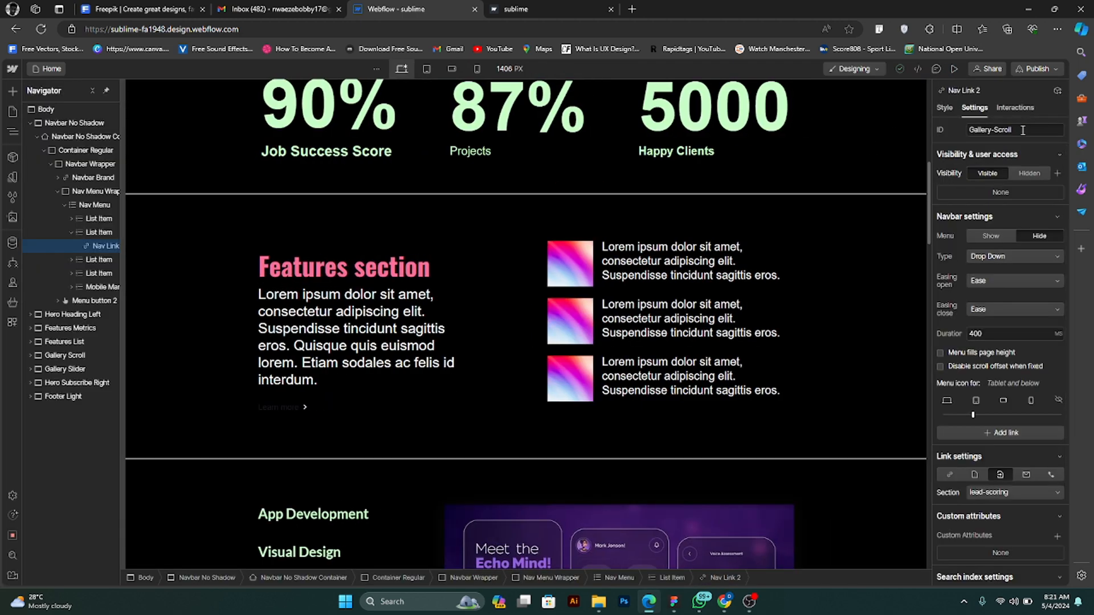
# - Clear the ID of the Services navigation link
pyautogui.moveTo(1027, 131); pyautogui.dragTo(945, 133)
pyautogui.press('BackSpace')
pyautogui.scroll(-2, 1026, 229)
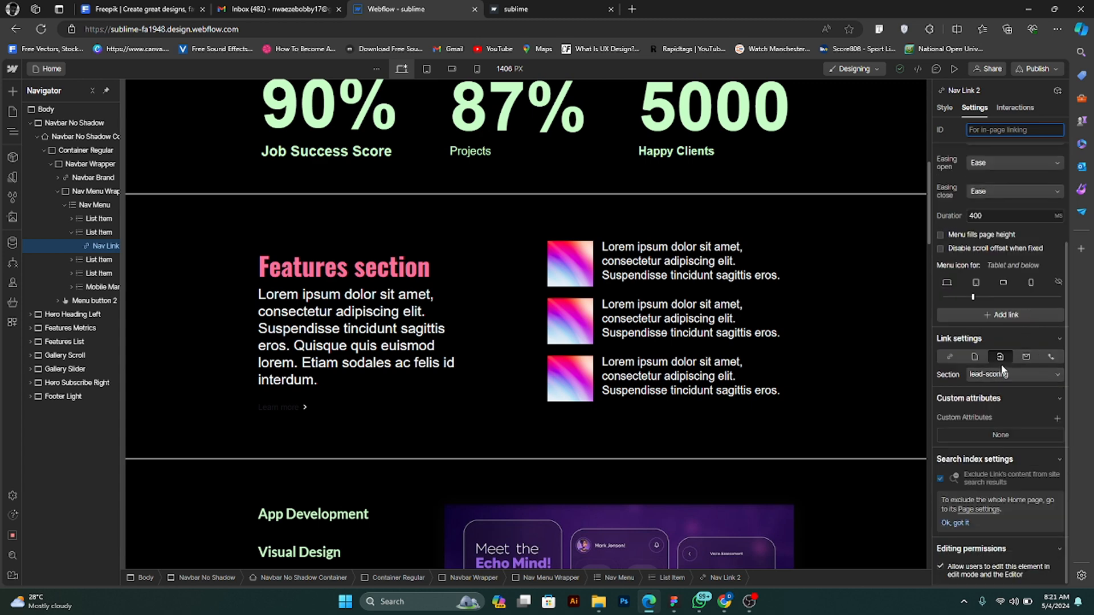
pyautogui.scroll(10, 607, 157)
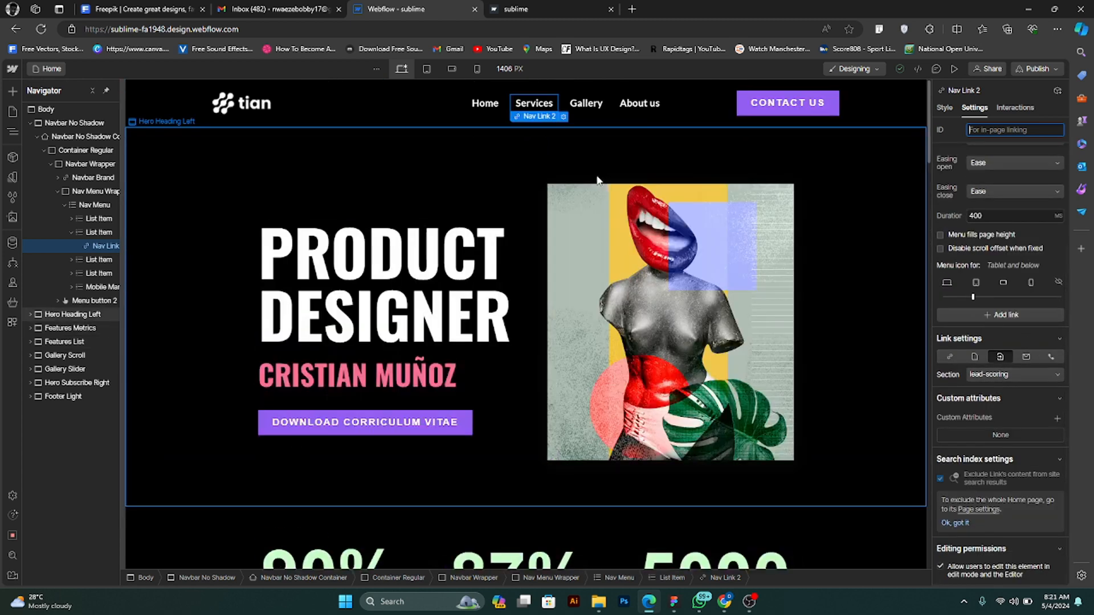
# - Link the Services navigation item to the lead-retrieval page section
pyautogui.click(1013, 373)
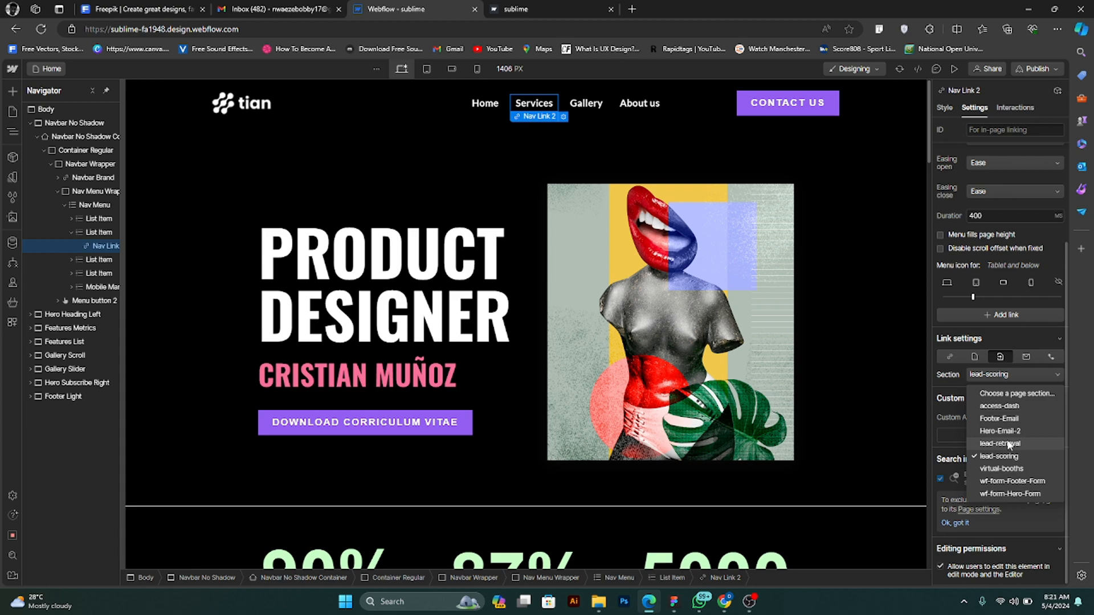
pyautogui.scroll(-3, 821, 444)
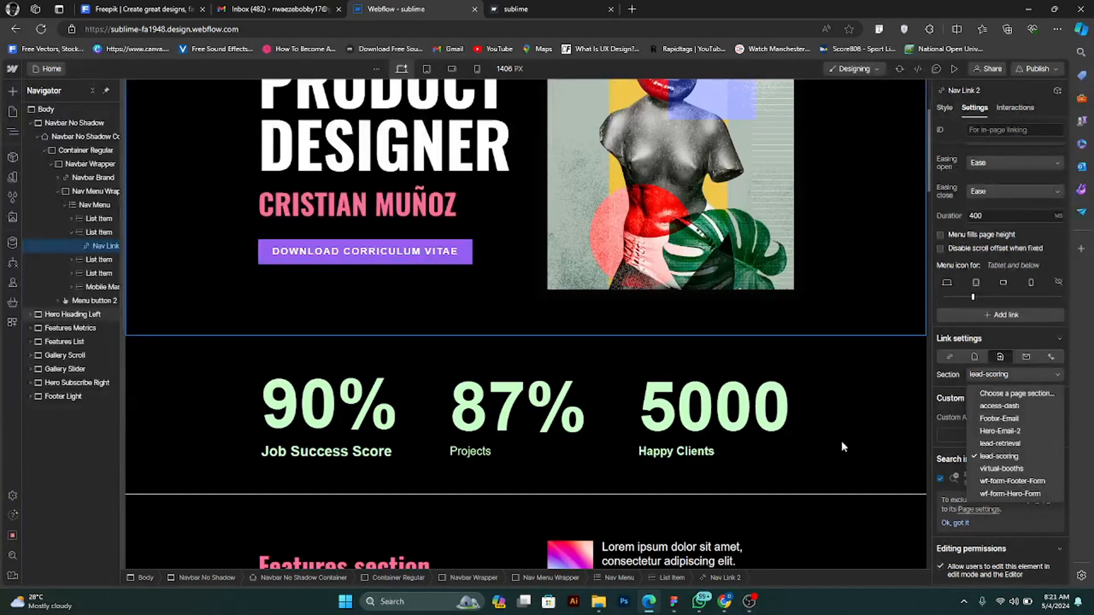
pyautogui.scroll(-5, 689, 428)
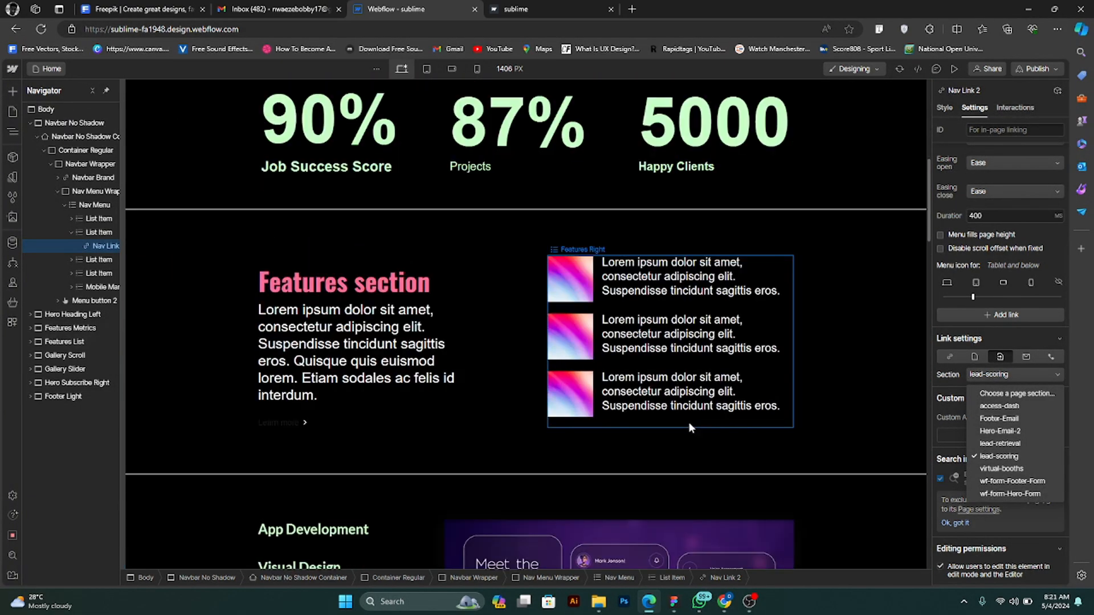
pyautogui.scroll(-7, 688, 427)
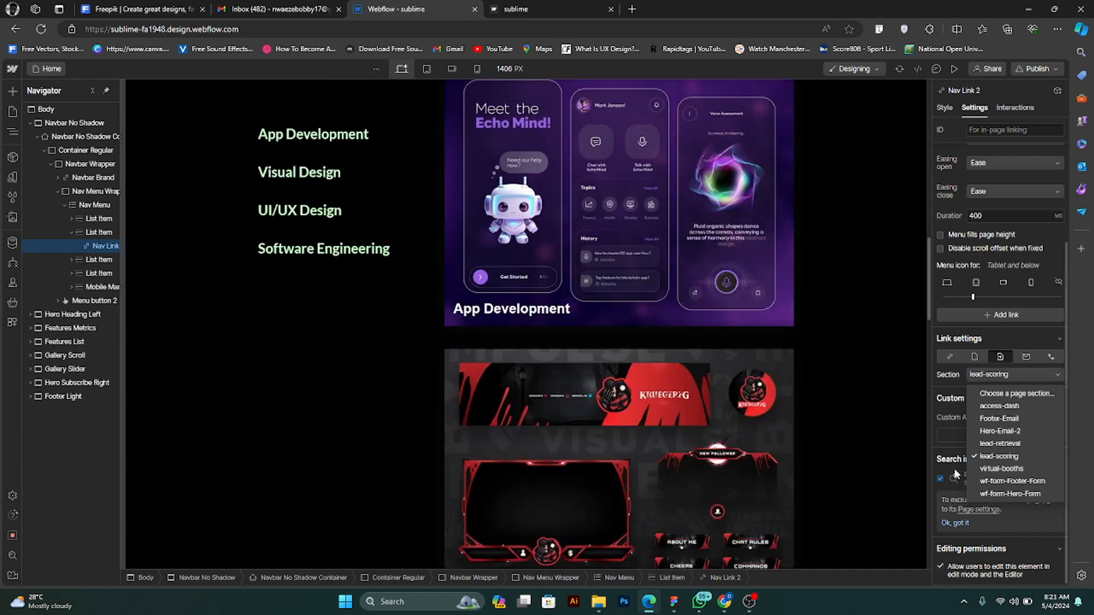
pyautogui.scroll(-10, 697, 415)
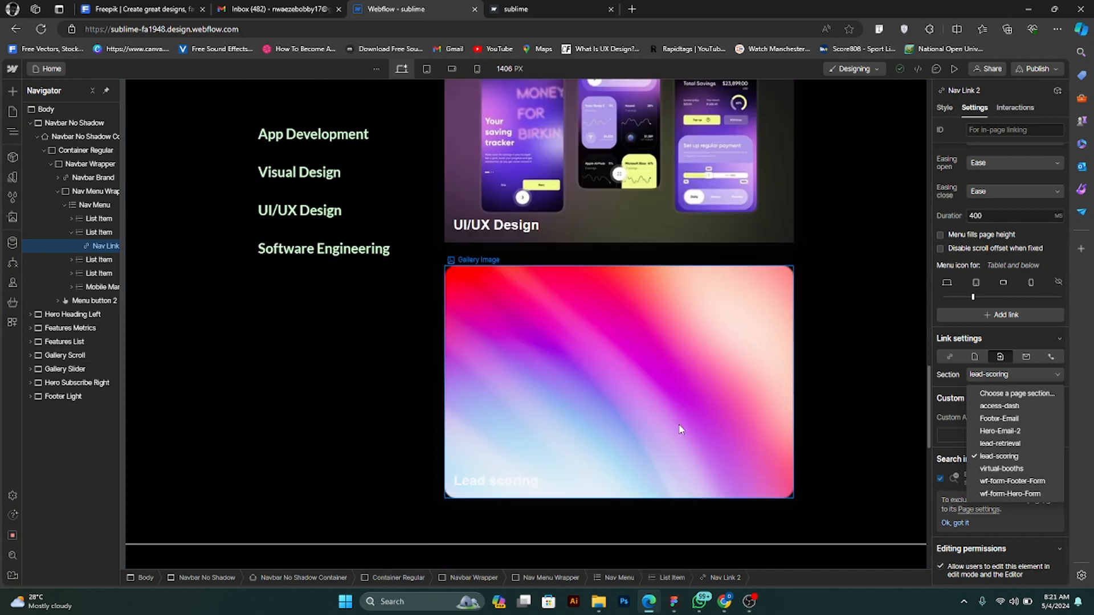
pyautogui.scroll(9, 680, 429)
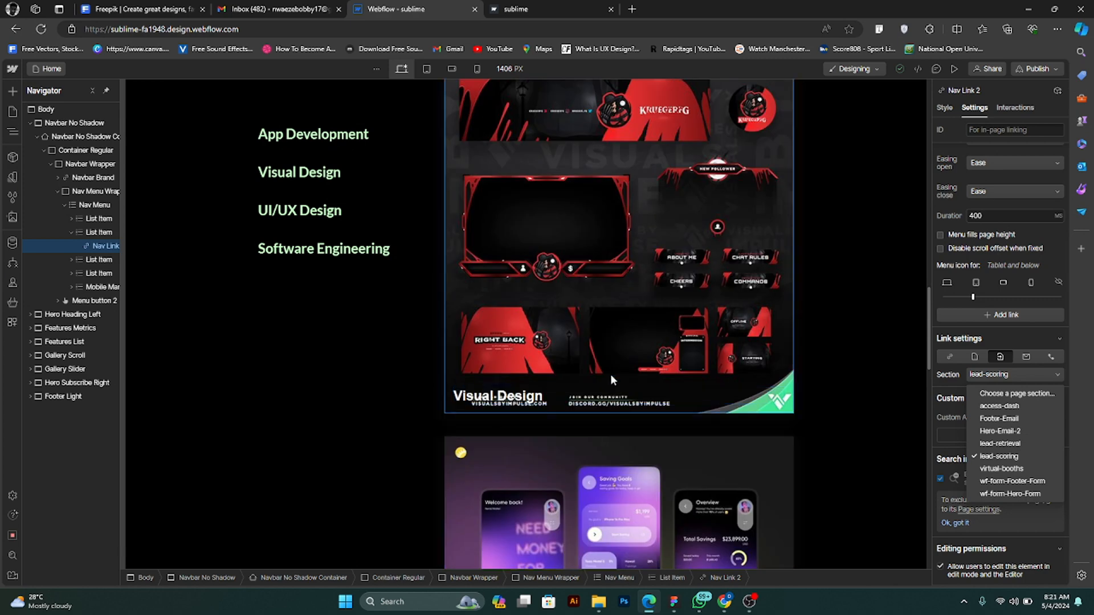
pyautogui.scroll(4, 610, 374)
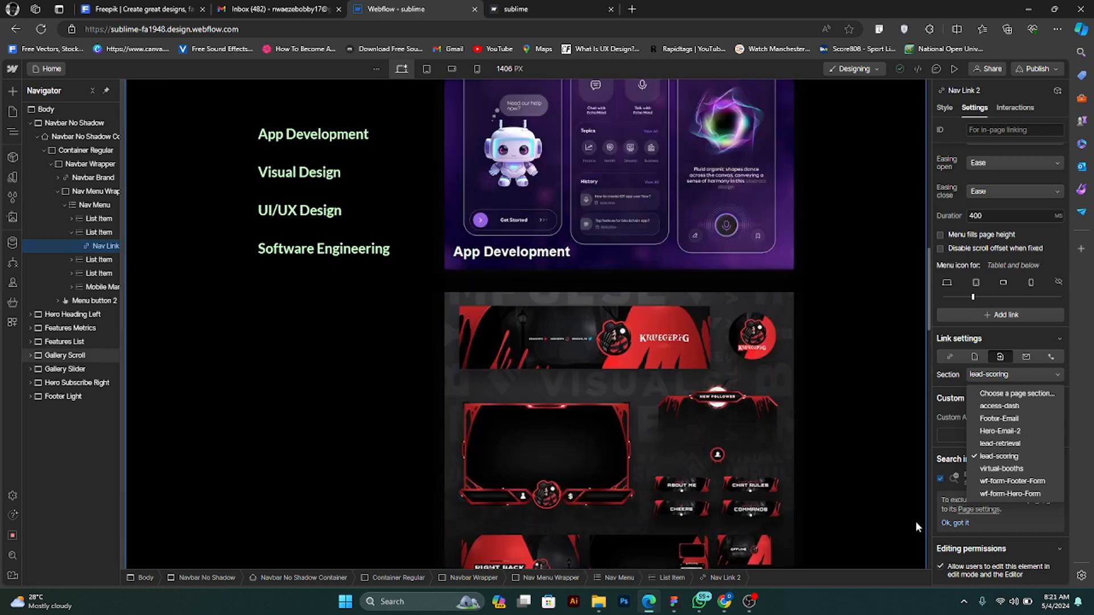
pyautogui.click(1001, 444)
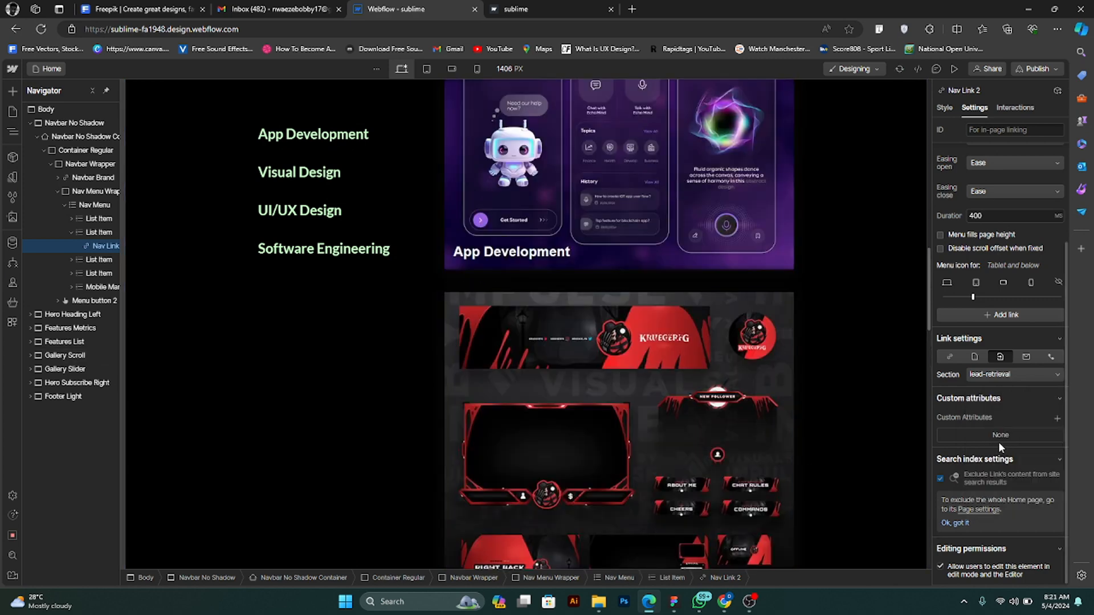
# - Preview the site, test the Services link's jump to the lead-retrieval section and return to editing
pyautogui.click(955, 69)
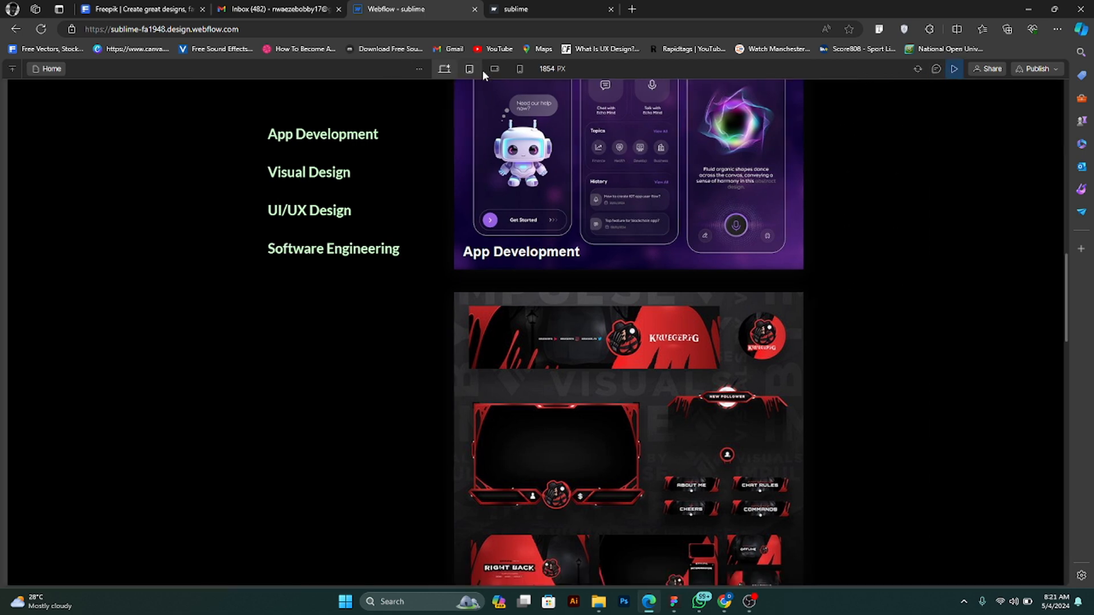
pyautogui.scroll(10, 584, 193)
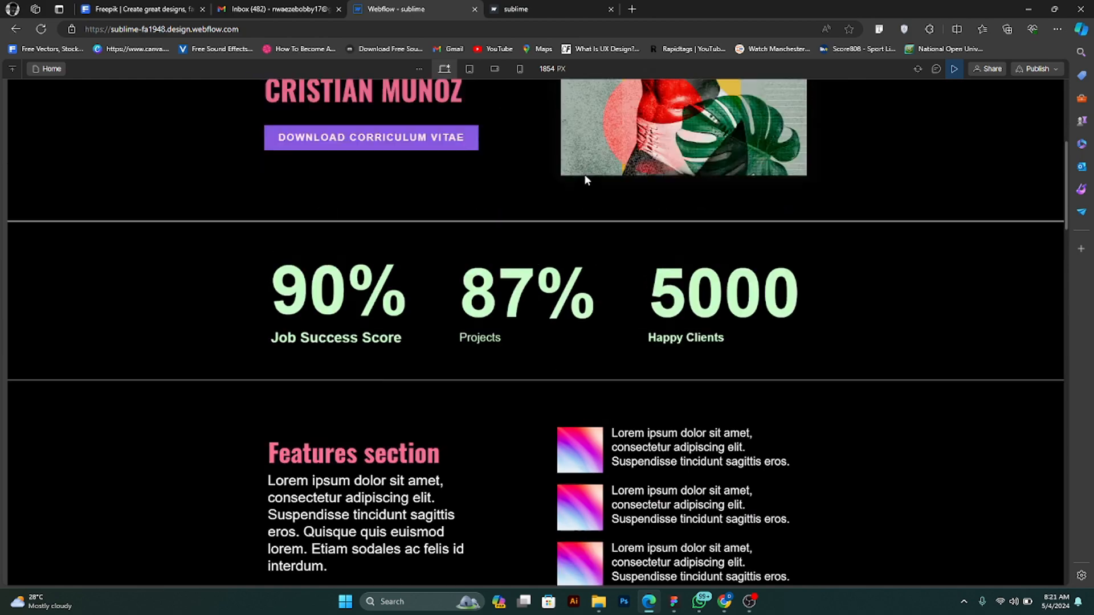
pyautogui.click(546, 106)
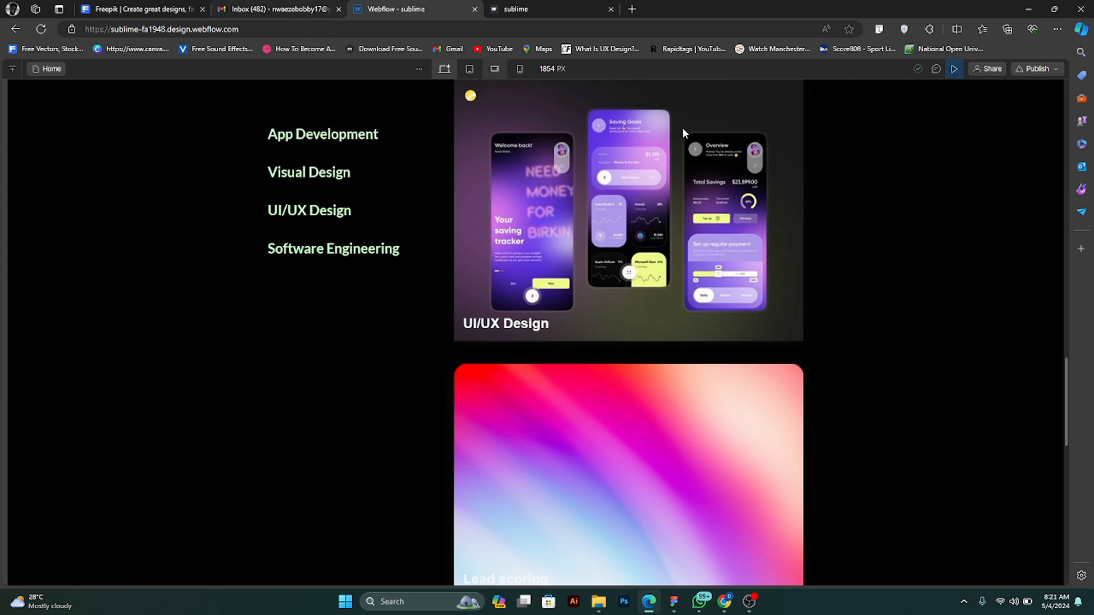
pyautogui.click(955, 69)
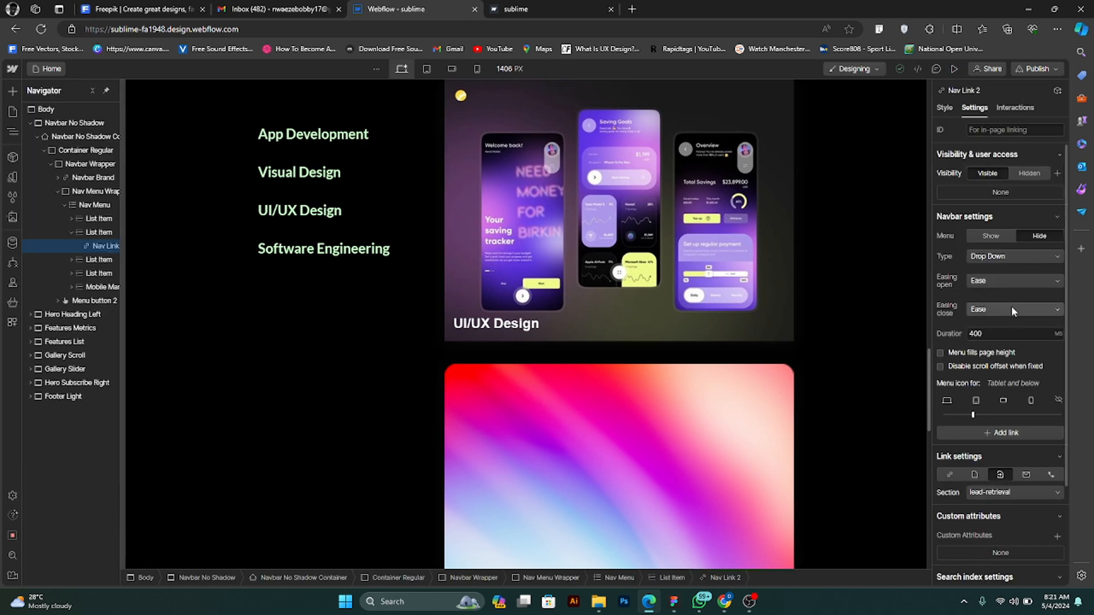
# - Clear the Services link's page section and link it to the access-dash section instead
pyautogui.scroll(-3, 1013, 325)
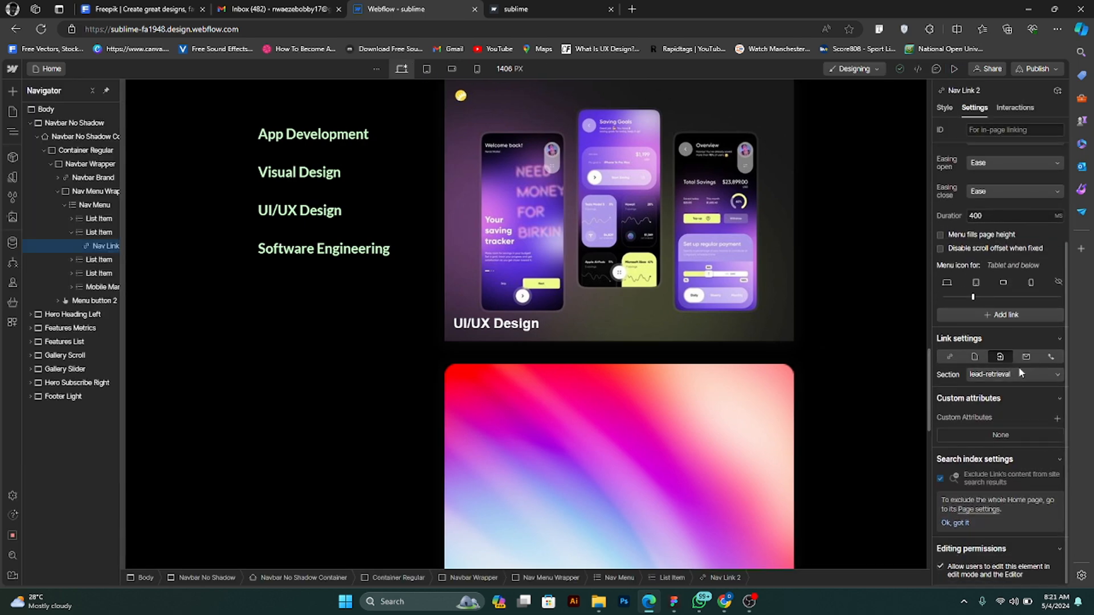
pyautogui.click(1018, 373)
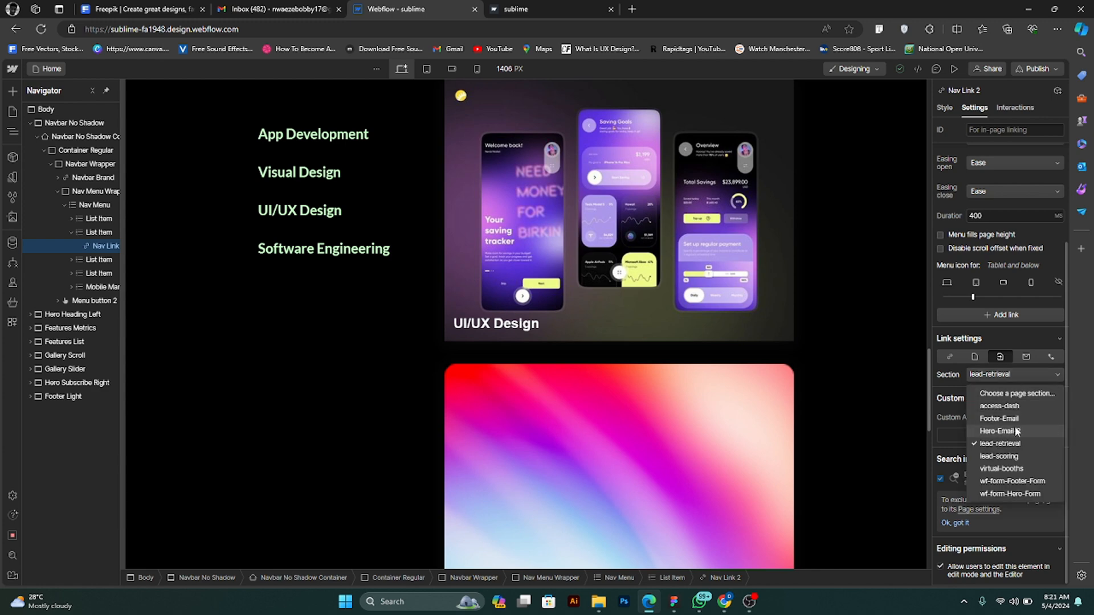
pyautogui.click(1025, 394)
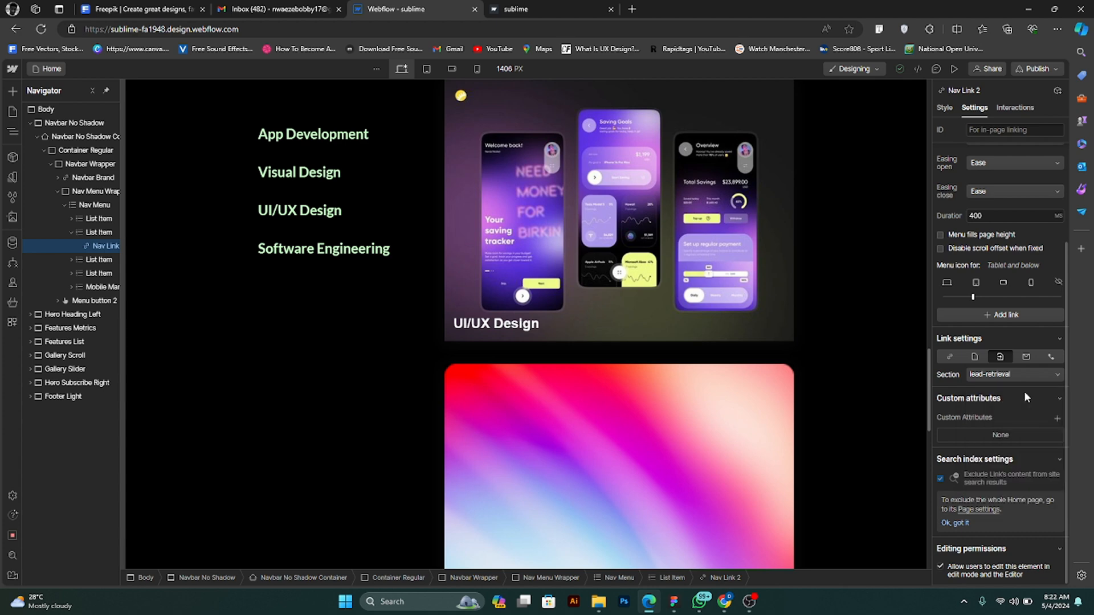
pyautogui.click(1028, 376)
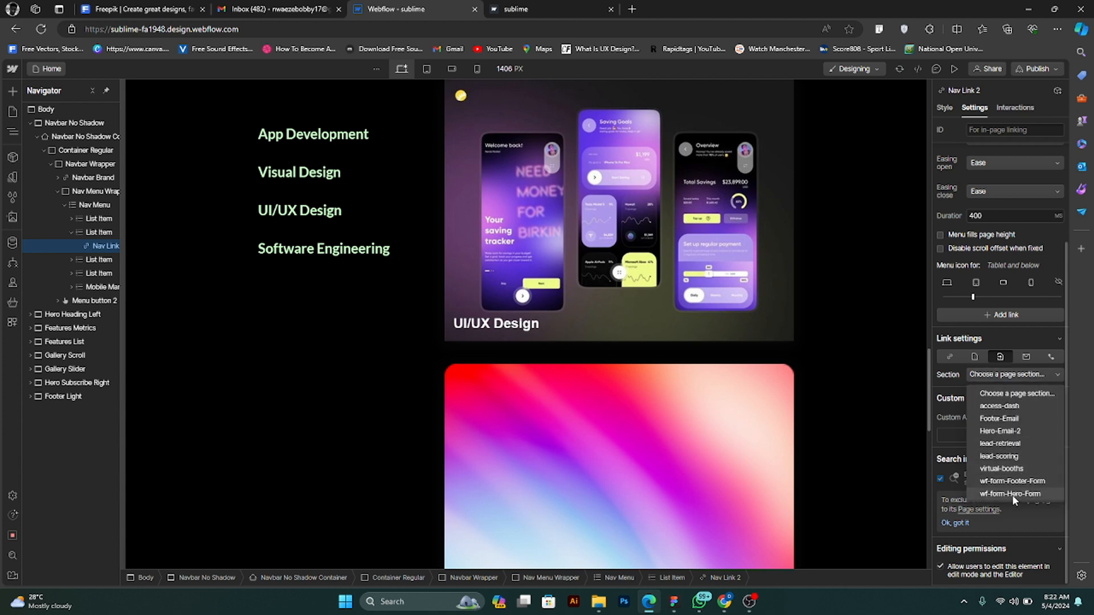
pyautogui.click(1028, 407)
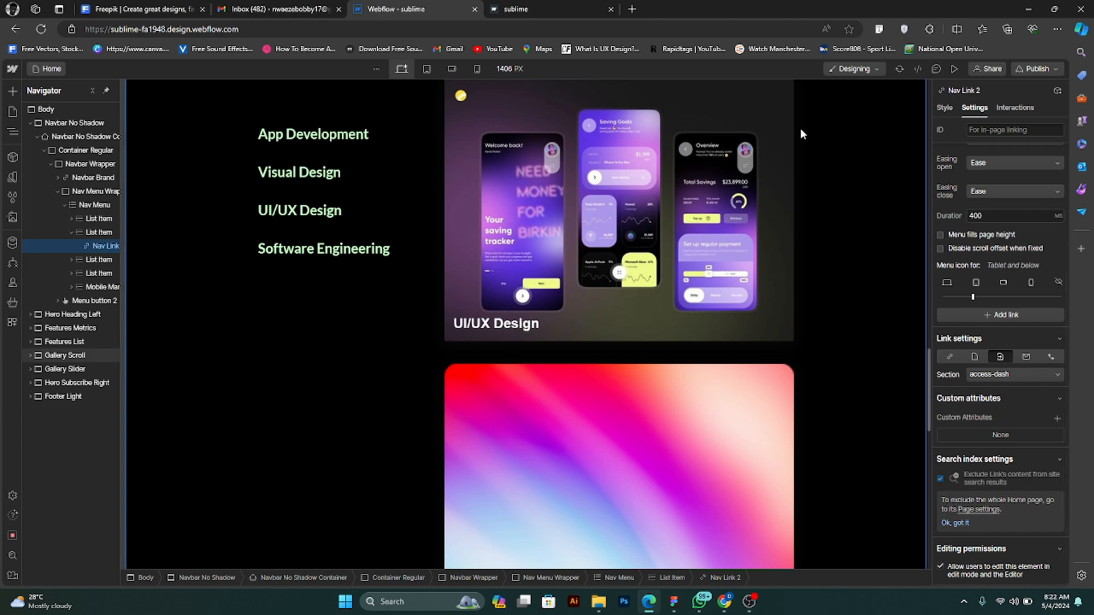
# - Preview the site, test the Services link's jump to the access-dash section and return to editing
pyautogui.click(953, 69)
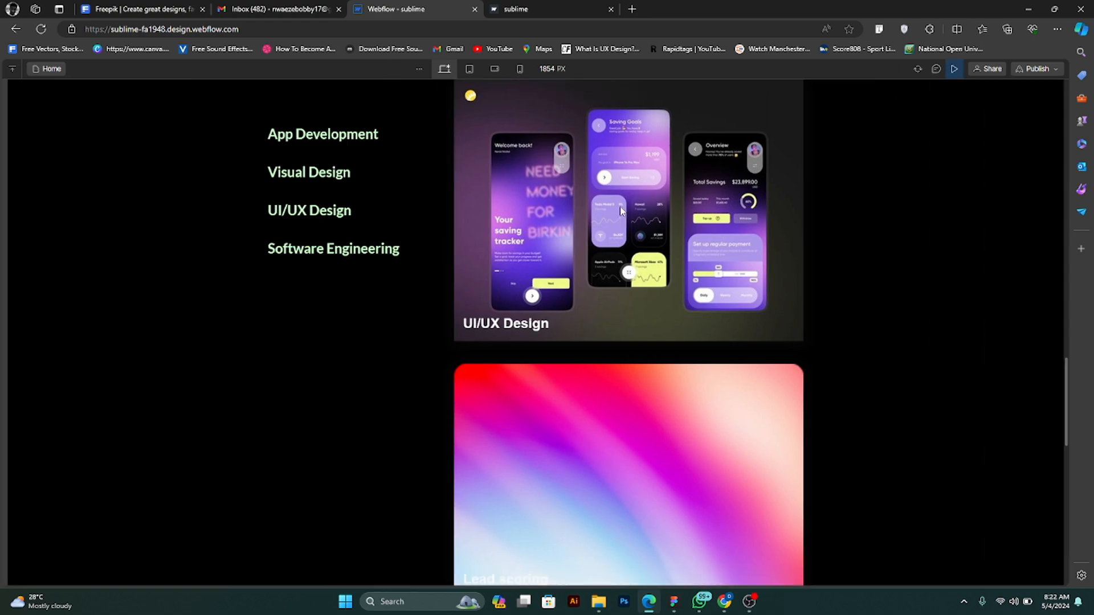
pyautogui.scroll(15, 572, 155)
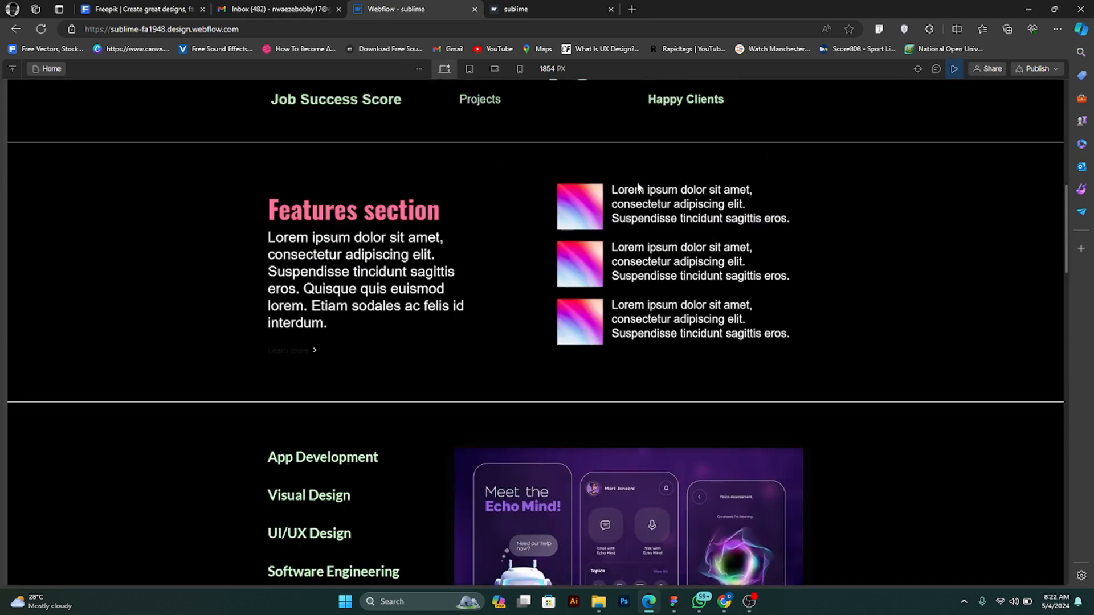
pyautogui.scroll(6, 626, 179)
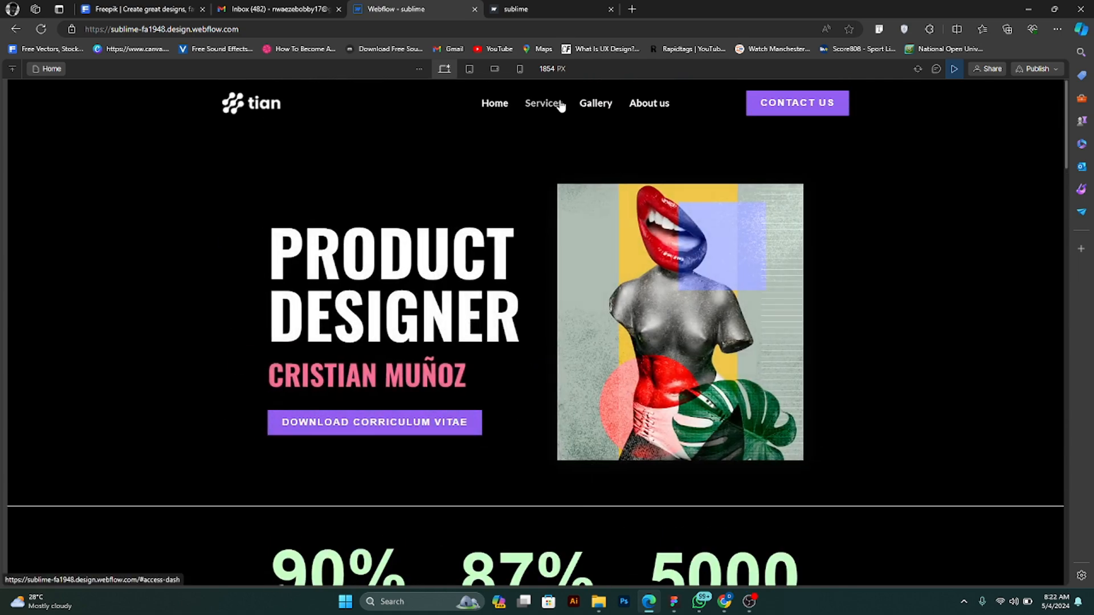
pyautogui.scroll(-2, 575, 107)
pyautogui.scroll(-15, 603, 104)
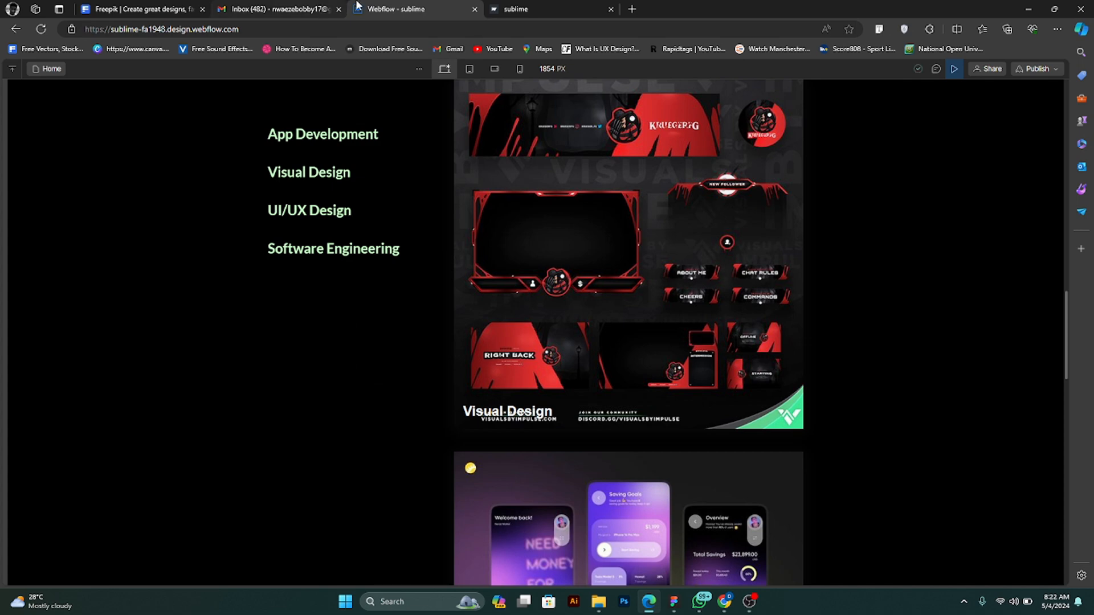
pyautogui.click(954, 68)
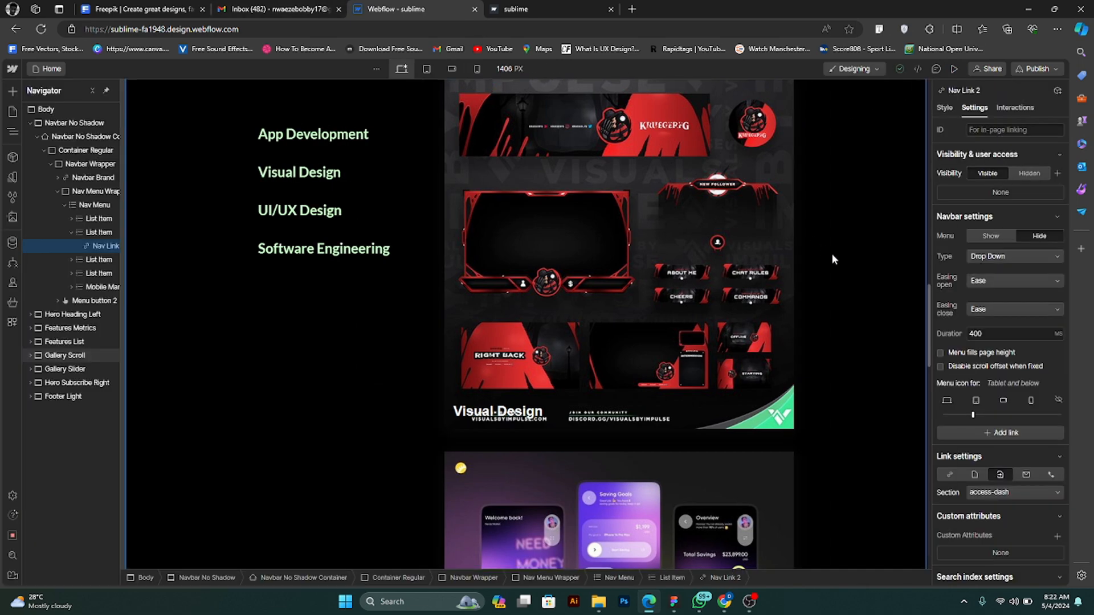
# - Link the Services navigation item to the Footer-Email page section
pyautogui.scroll(8, 719, 251)
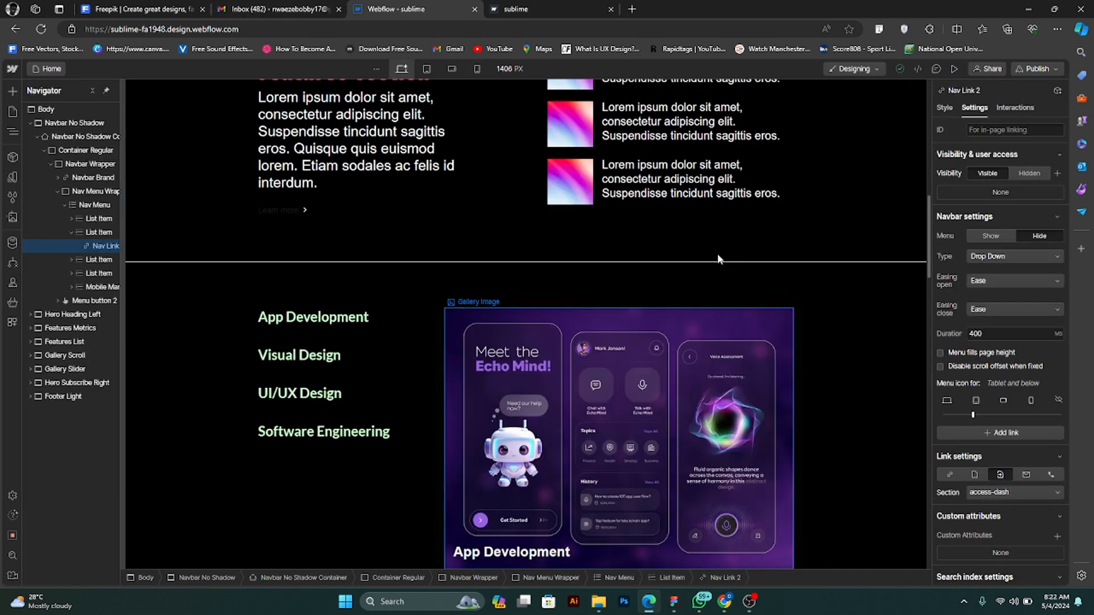
pyautogui.scroll(-7, 702, 279)
pyautogui.scroll(4, 636, 313)
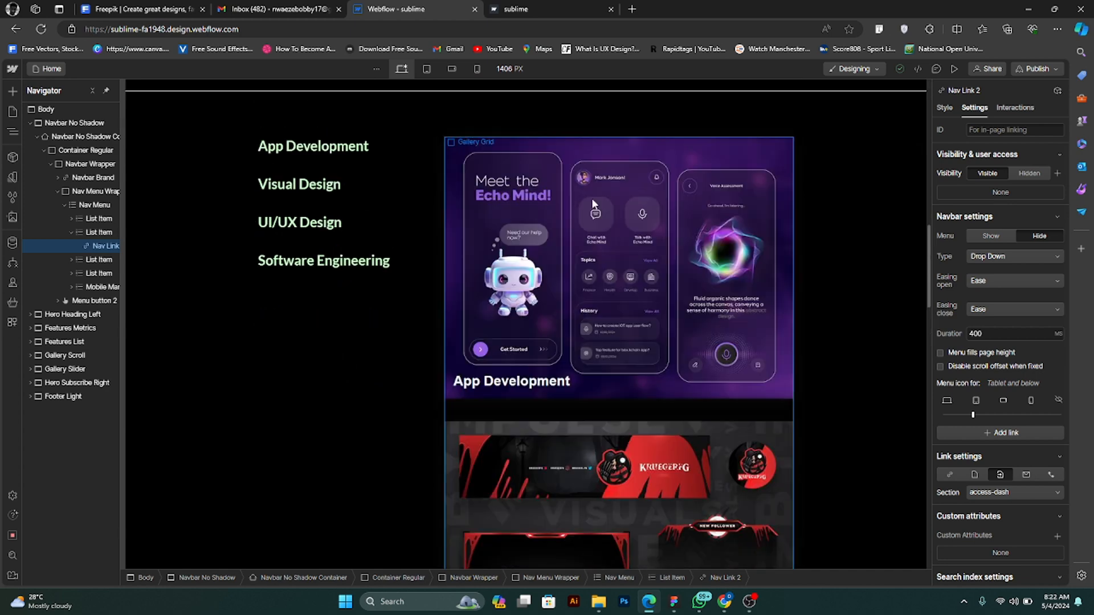
pyautogui.click(1017, 493)
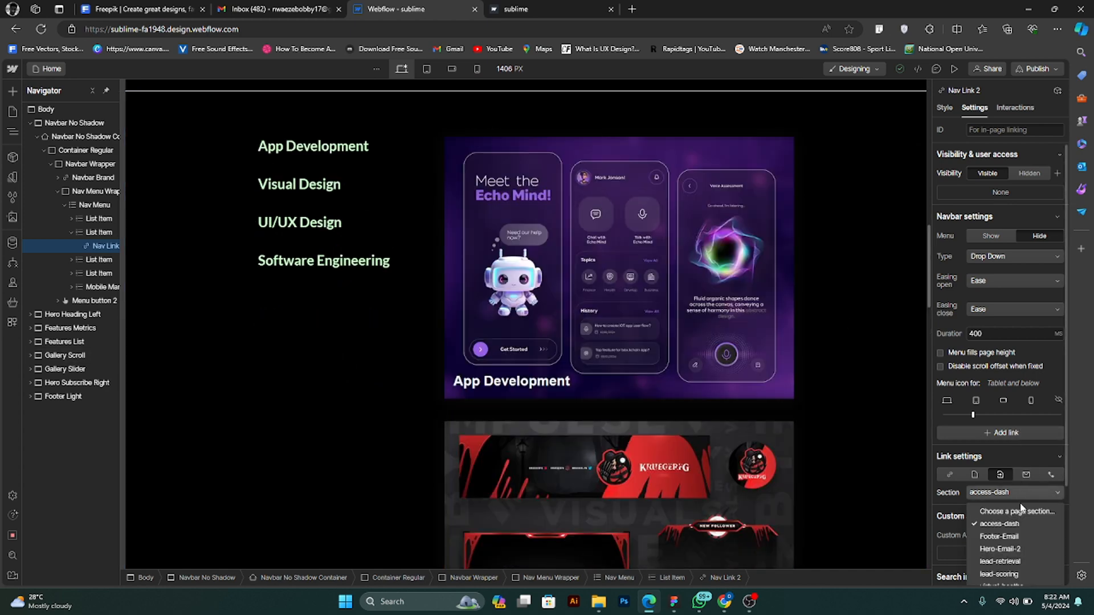
pyautogui.scroll(-2, 1029, 522)
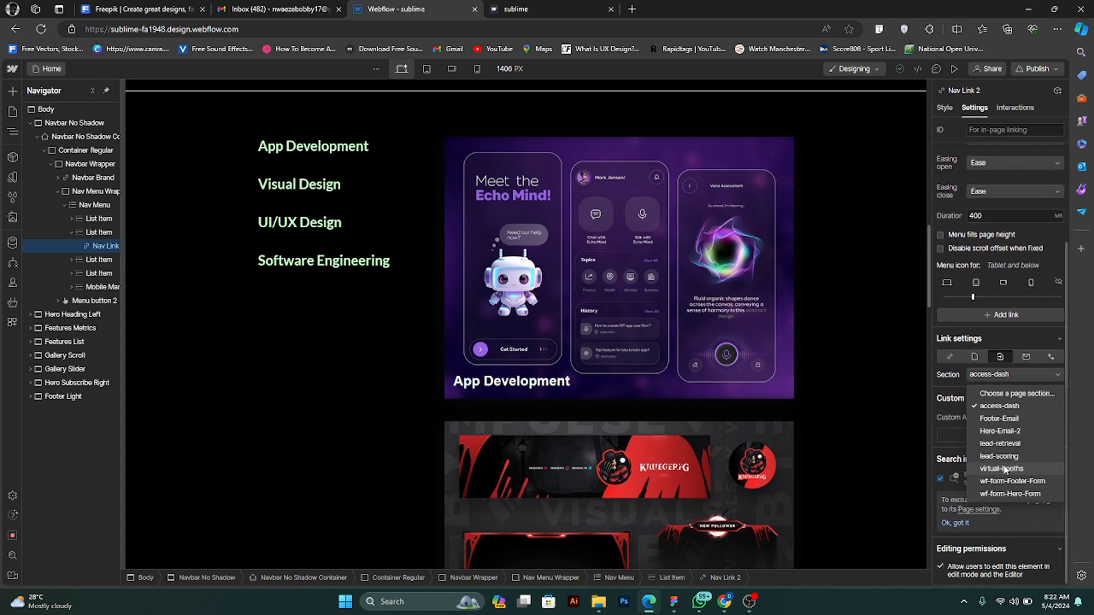
pyautogui.click(1004, 419)
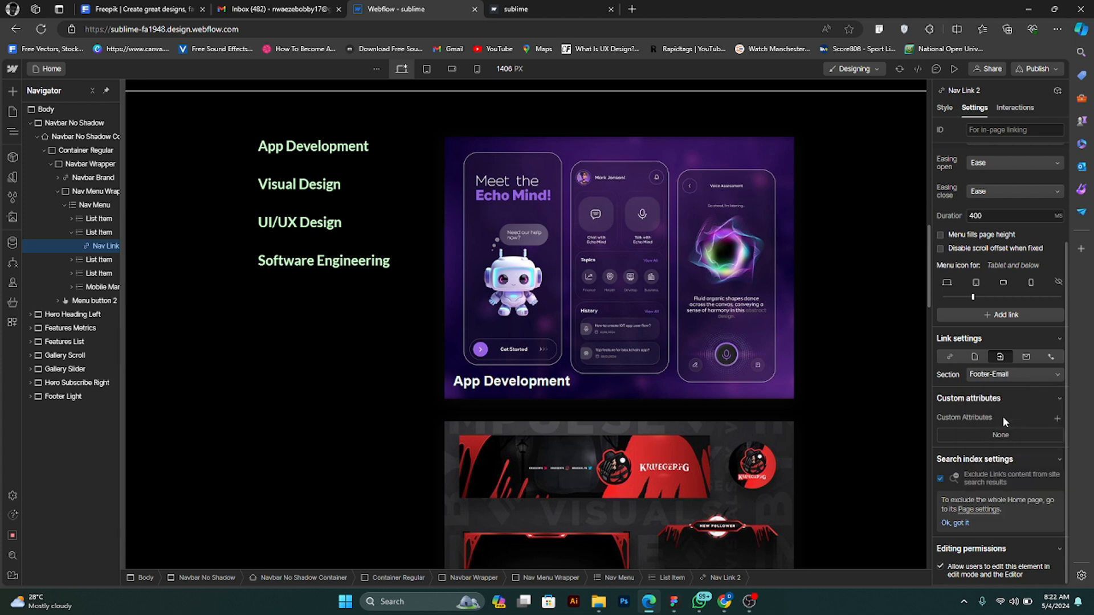
# - Preview the site, test the Services link's jump to the Footer-Email section and return to editing
pyautogui.click(954, 68)
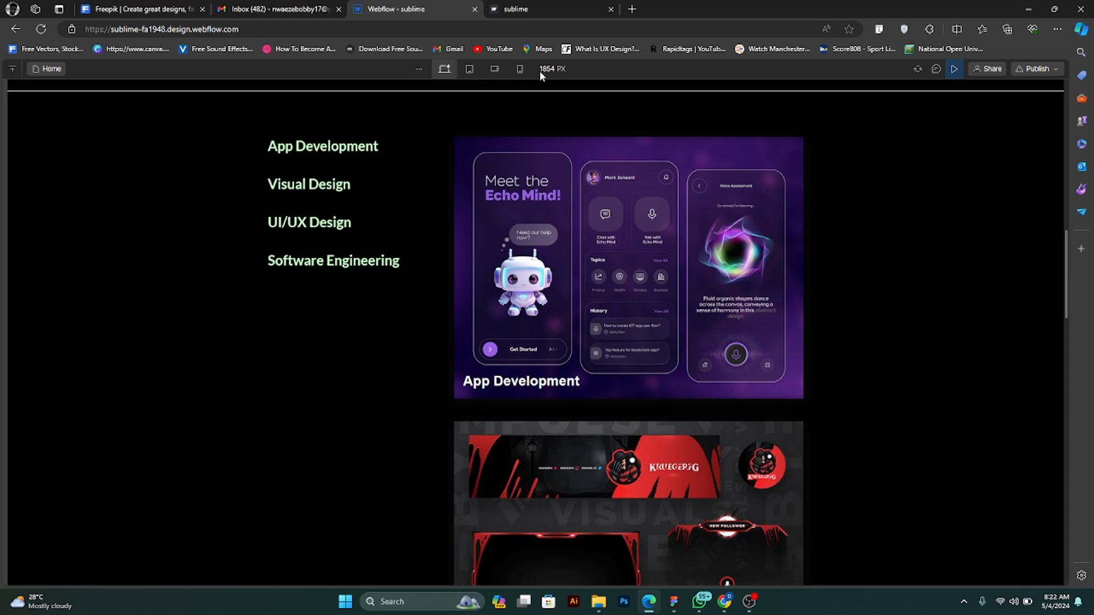
pyautogui.scroll(10, 511, 149)
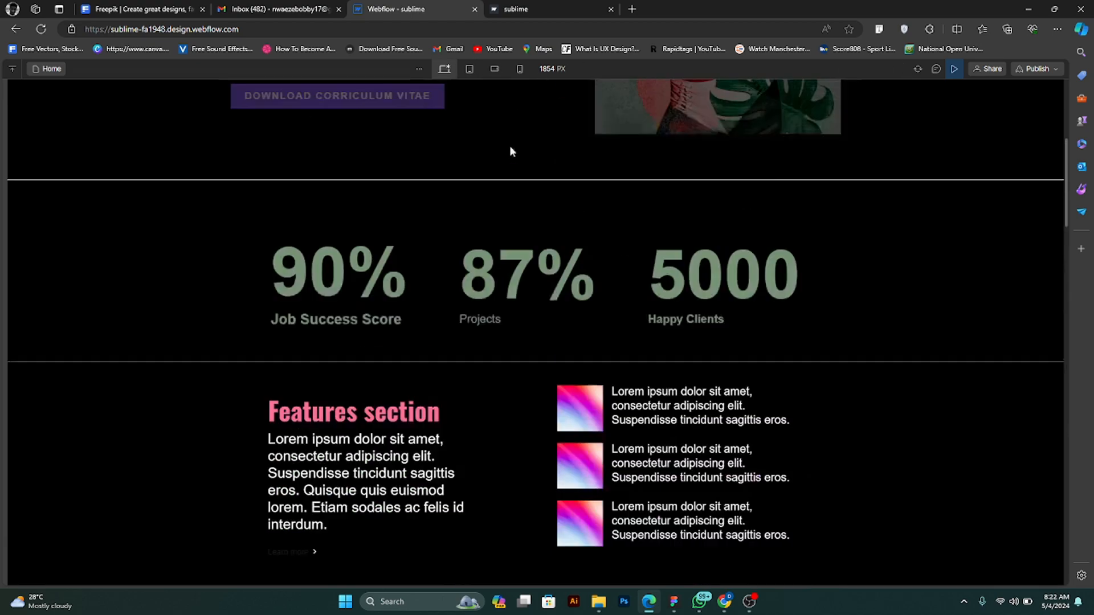
pyautogui.click(541, 104)
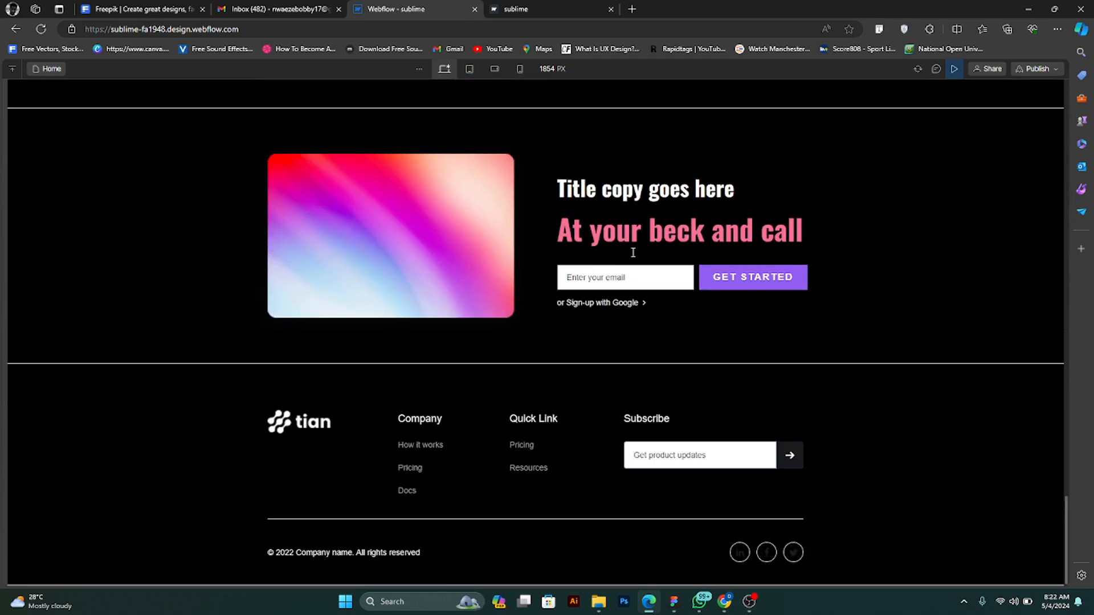
pyautogui.scroll(5, 617, 245)
pyautogui.scroll(5, 621, 227)
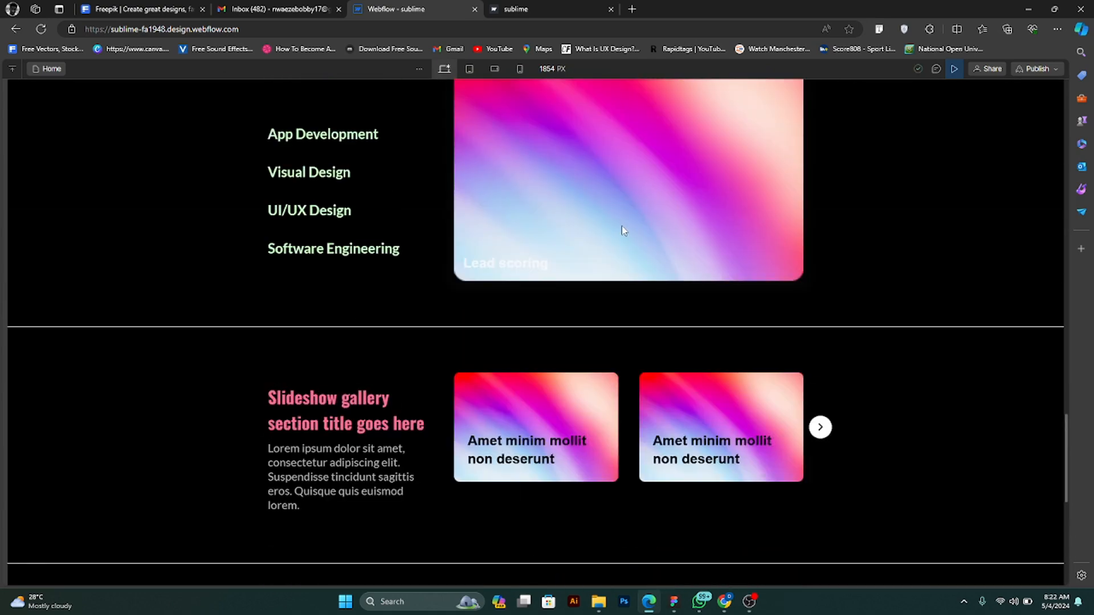
pyautogui.scroll(15, 680, 181)
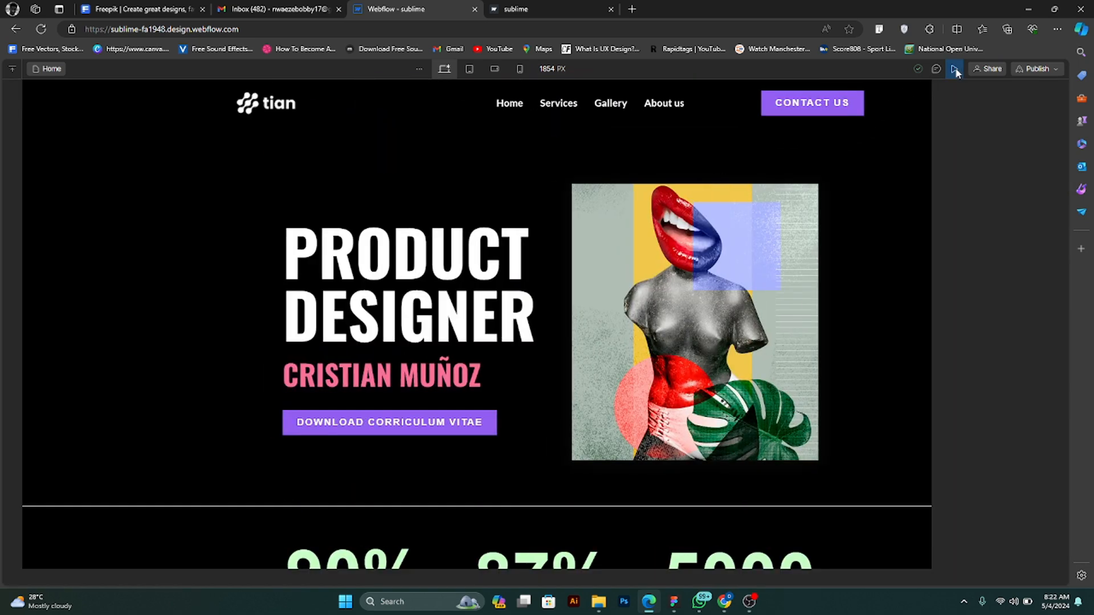
pyautogui.click(955, 68)
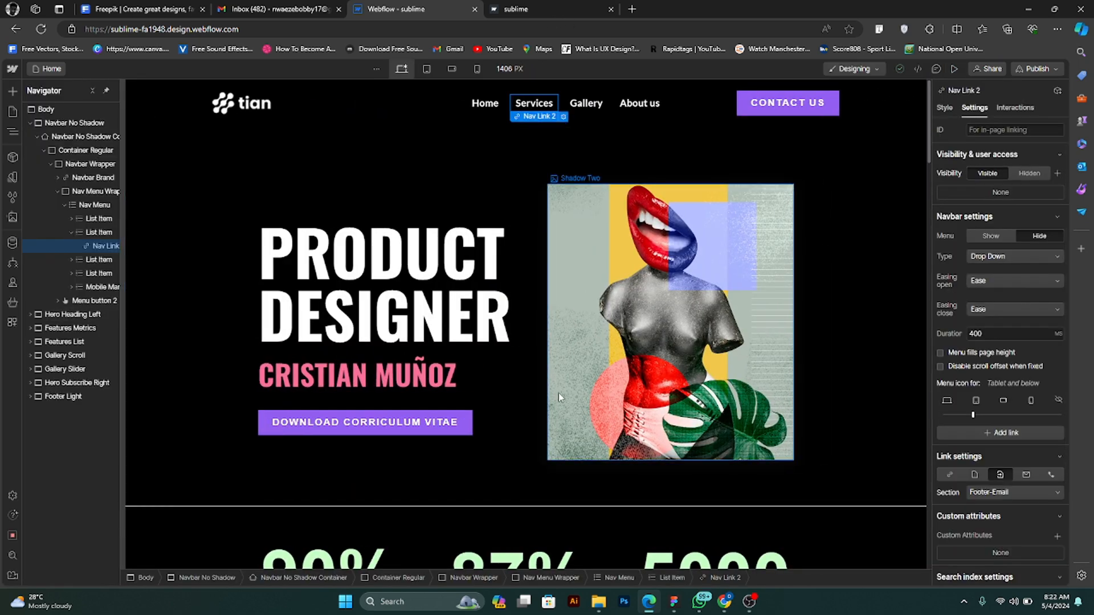
# - Switch the Services link's target from Footer-Email to the access-dash page section
pyautogui.scroll(-3, 748, 391)
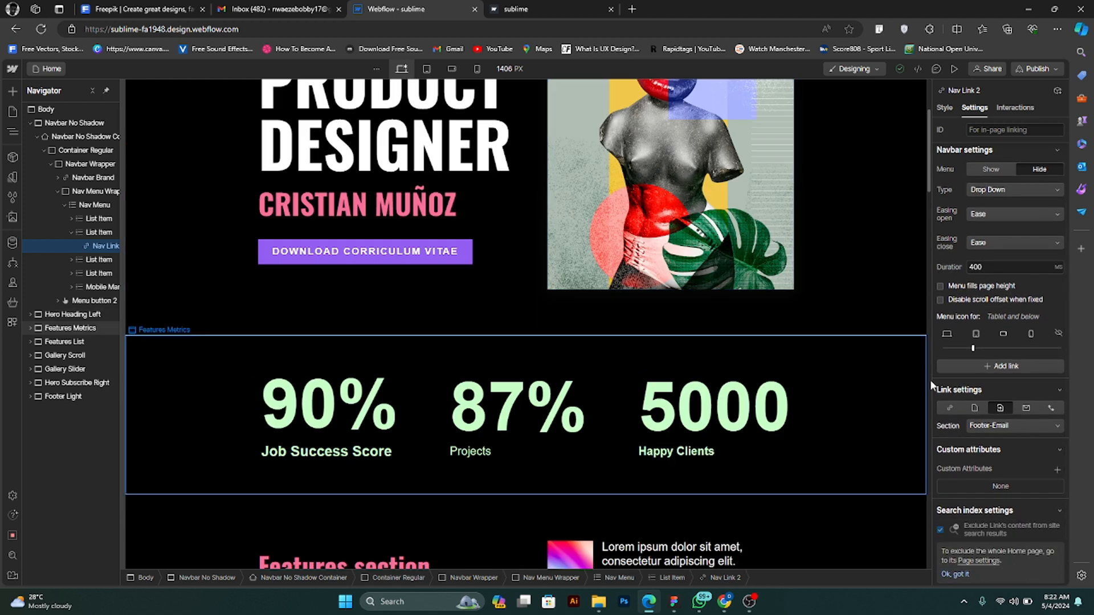
pyautogui.click(1012, 425)
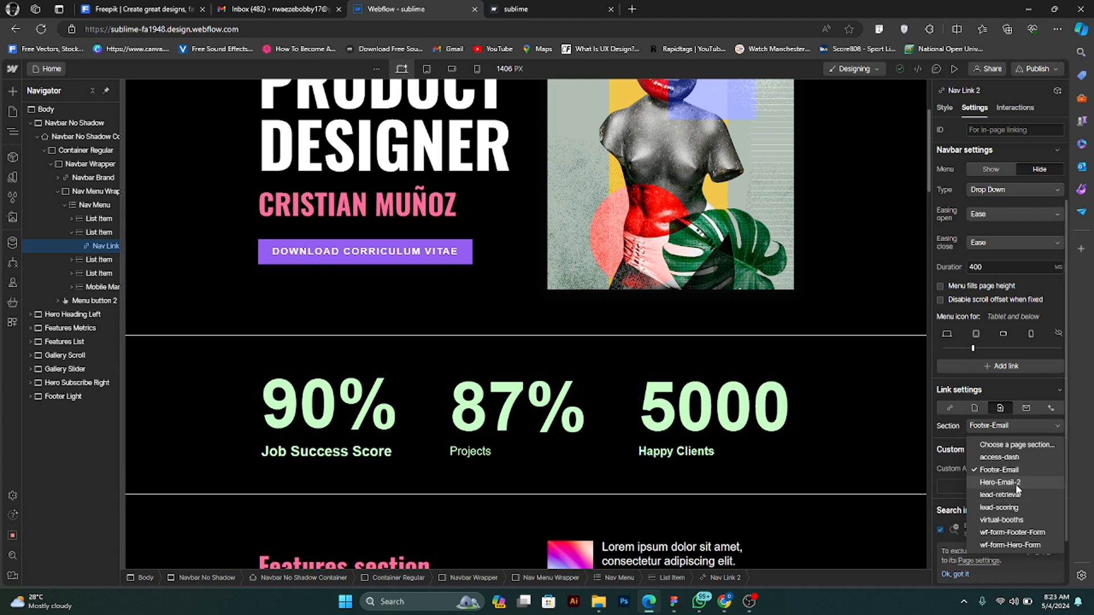
pyautogui.scroll(-1, 1017, 488)
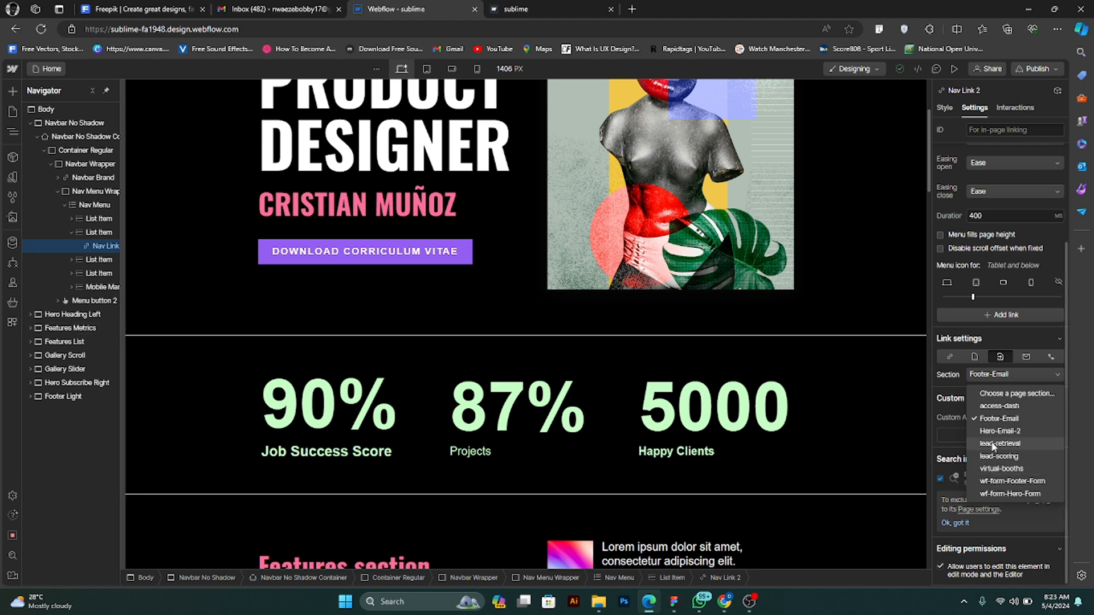
pyautogui.click(991, 405)
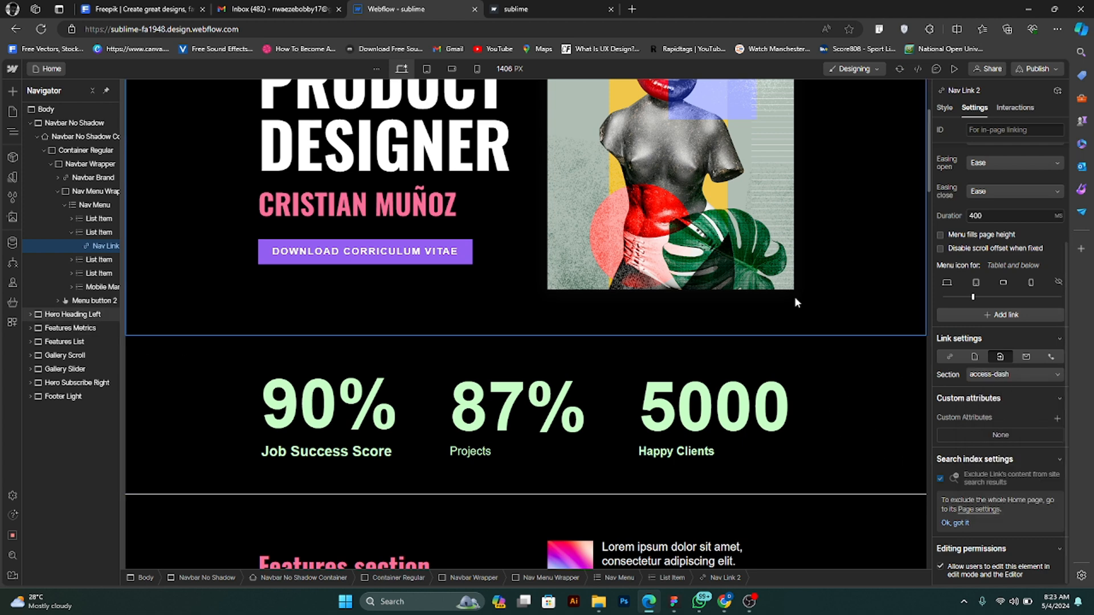
# - Preview the site, look over the App Development and Visual Design gallery section and return to editing
pyautogui.click(953, 69)
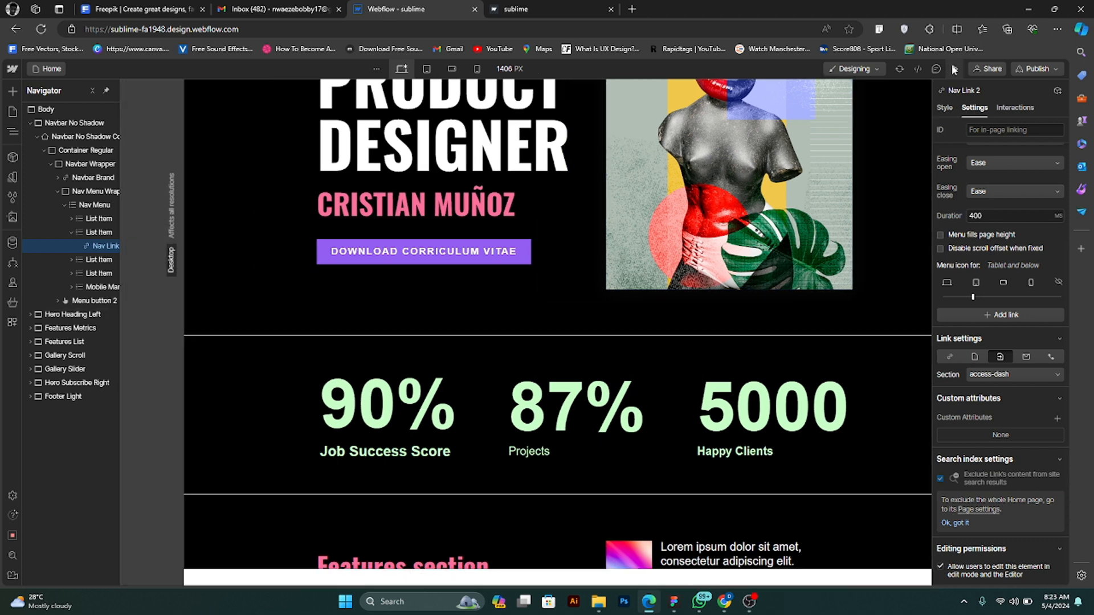
pyautogui.scroll(3, 524, 142)
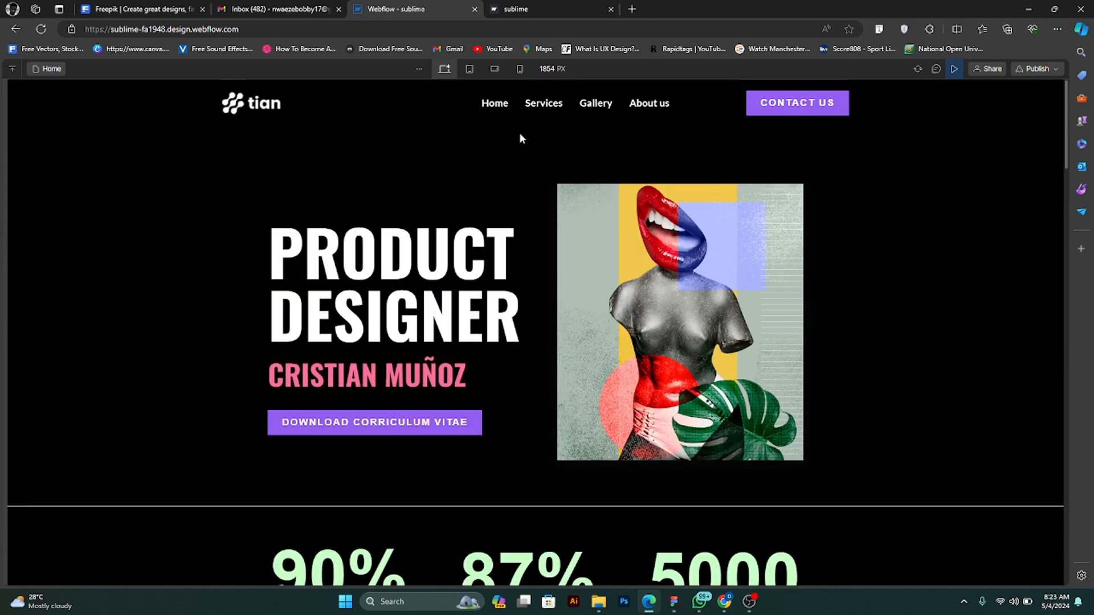
pyautogui.scroll(-15, 545, 108)
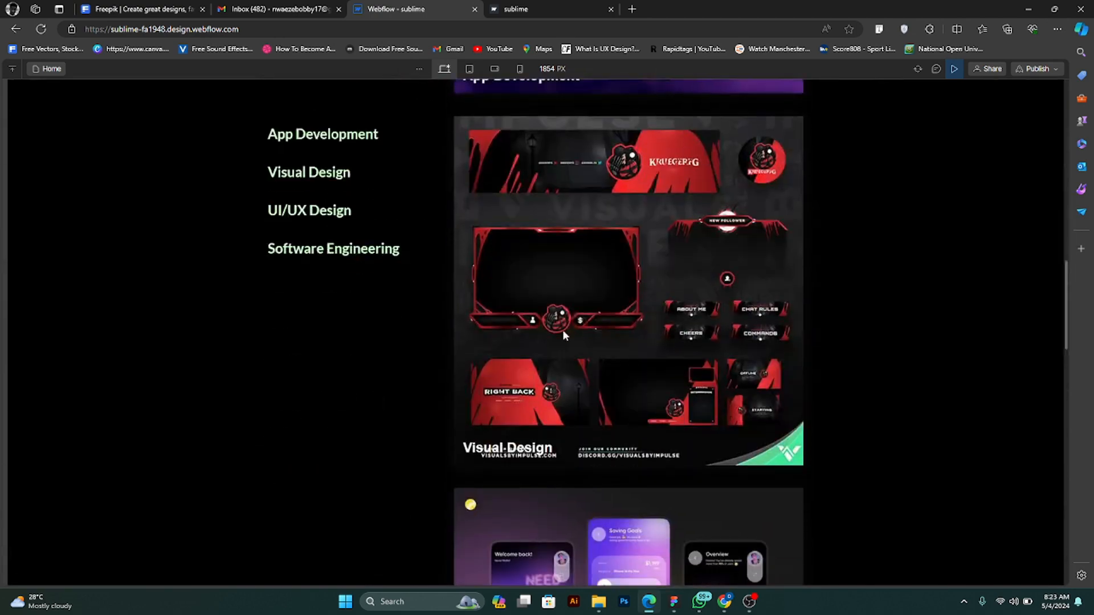
pyautogui.scroll(8, 507, 255)
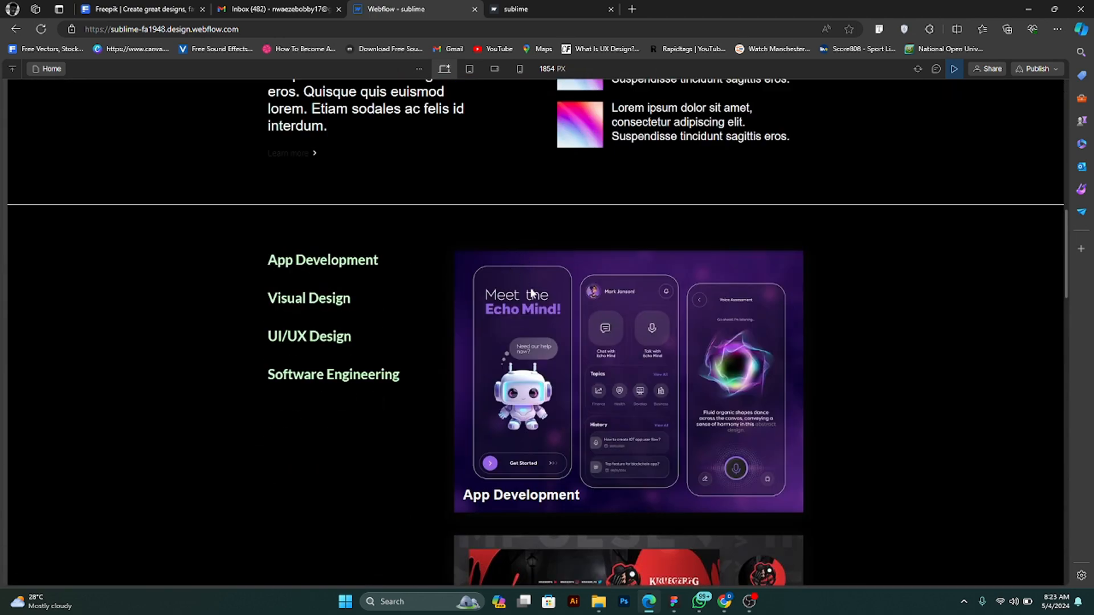
pyautogui.scroll(-4, 456, 171)
pyautogui.scroll(1, 415, 104)
pyautogui.scroll(3, 415, 108)
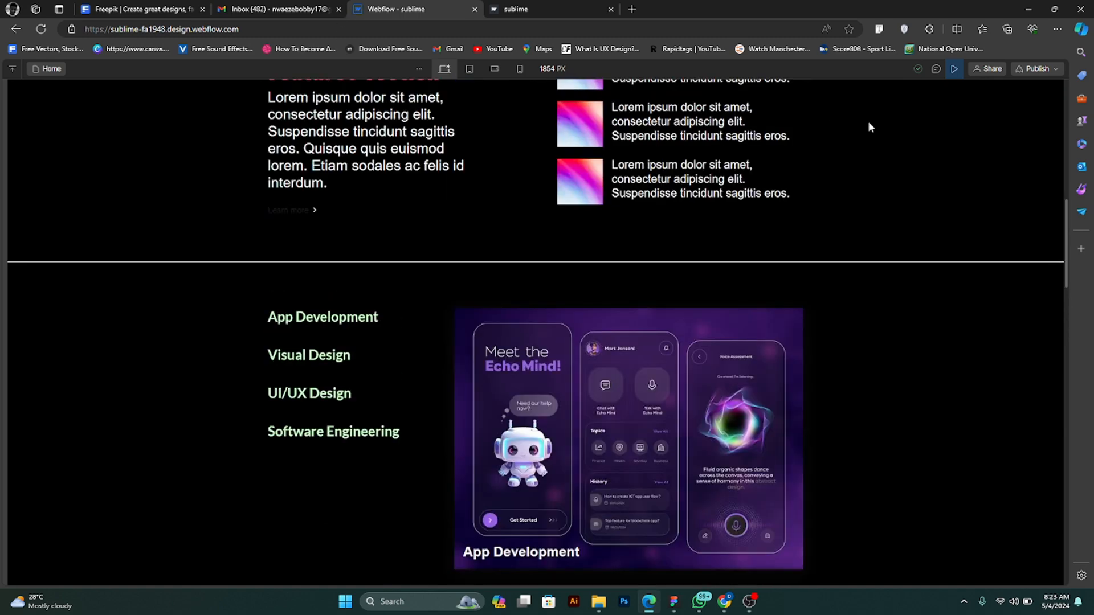
pyautogui.click(949, 70)
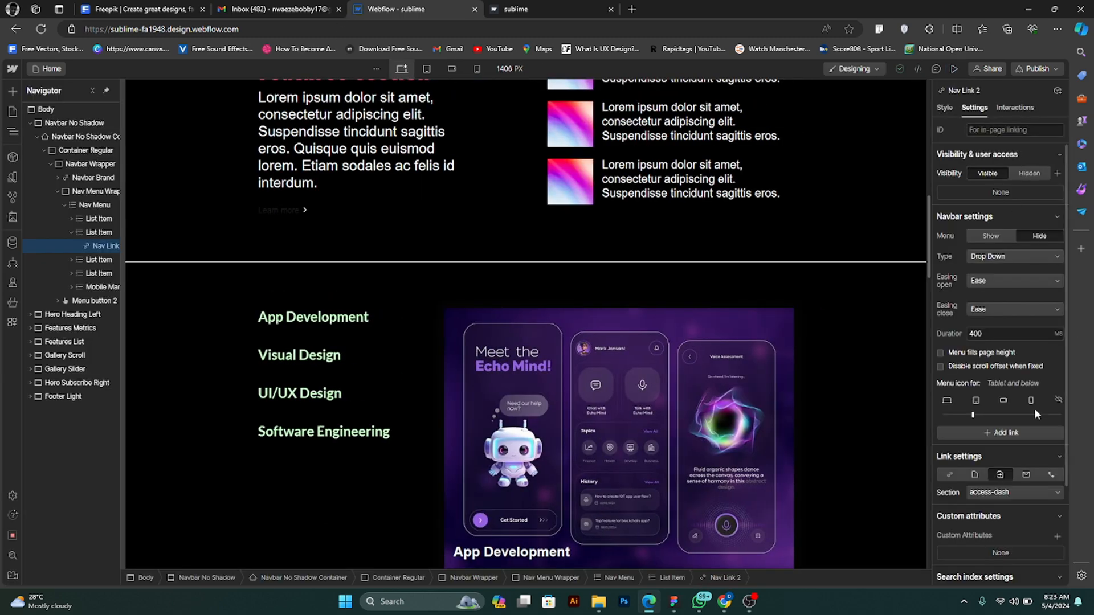
# - Turn the Gallery navigation item into an email link and enter the recipient's email address
pyautogui.scroll(6, 631, 205)
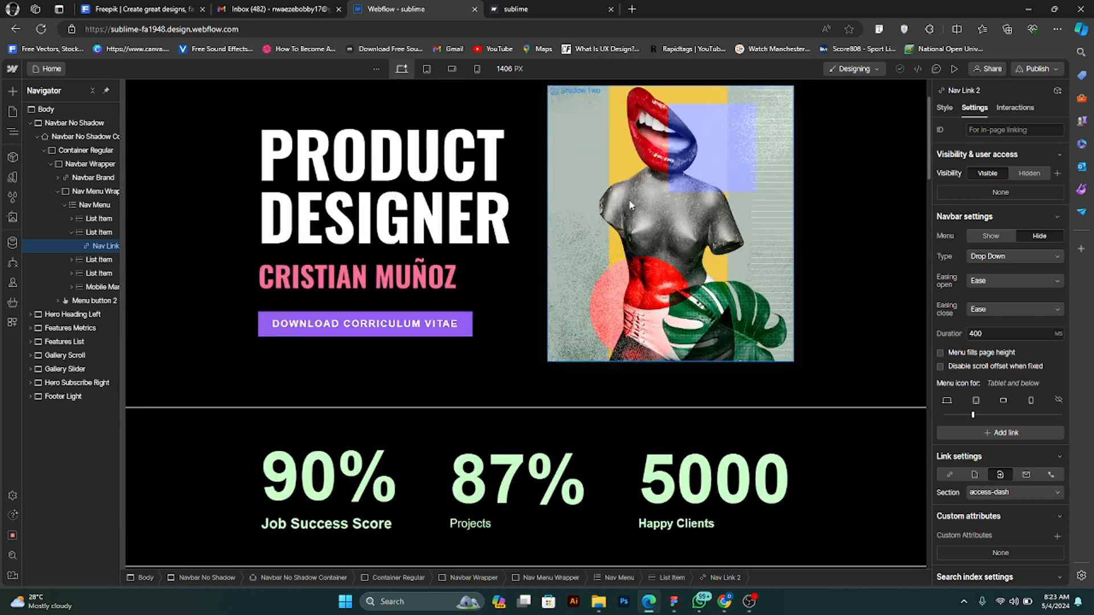
pyautogui.scroll(2, 630, 206)
pyautogui.click(583, 103)
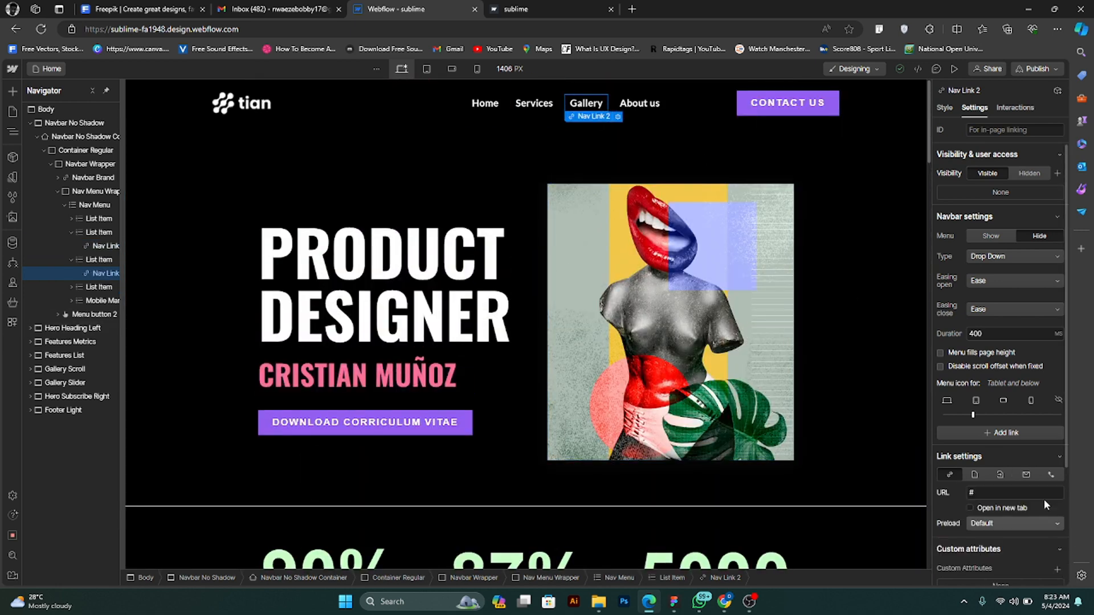
pyautogui.click(1026, 475)
pyautogui.scroll(-3, 1000, 465)
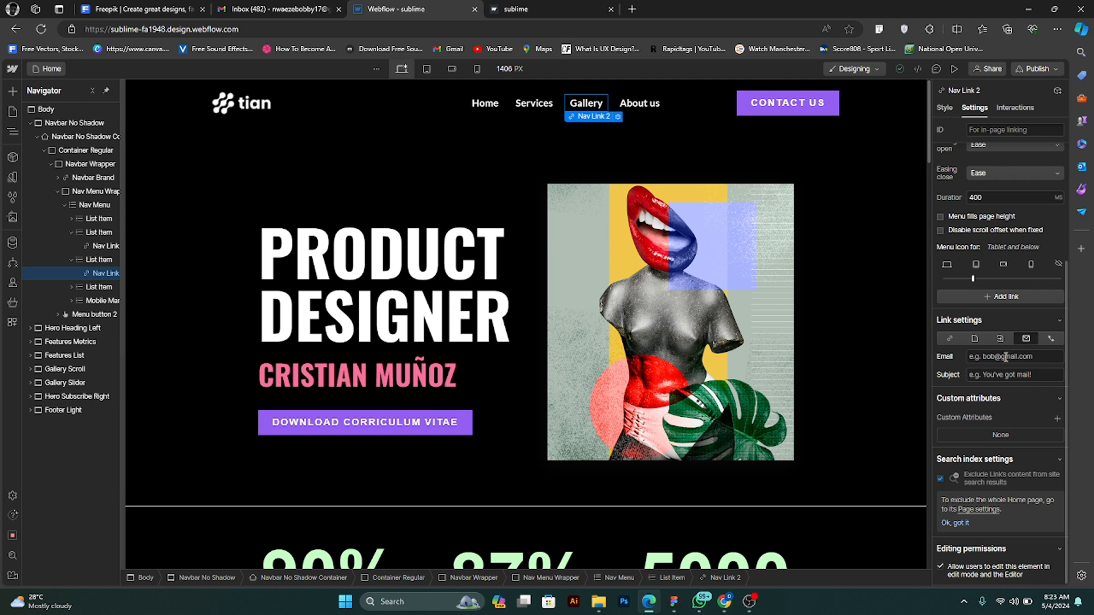
pyautogui.click(1005, 357)
pyautogui.click(999, 376)
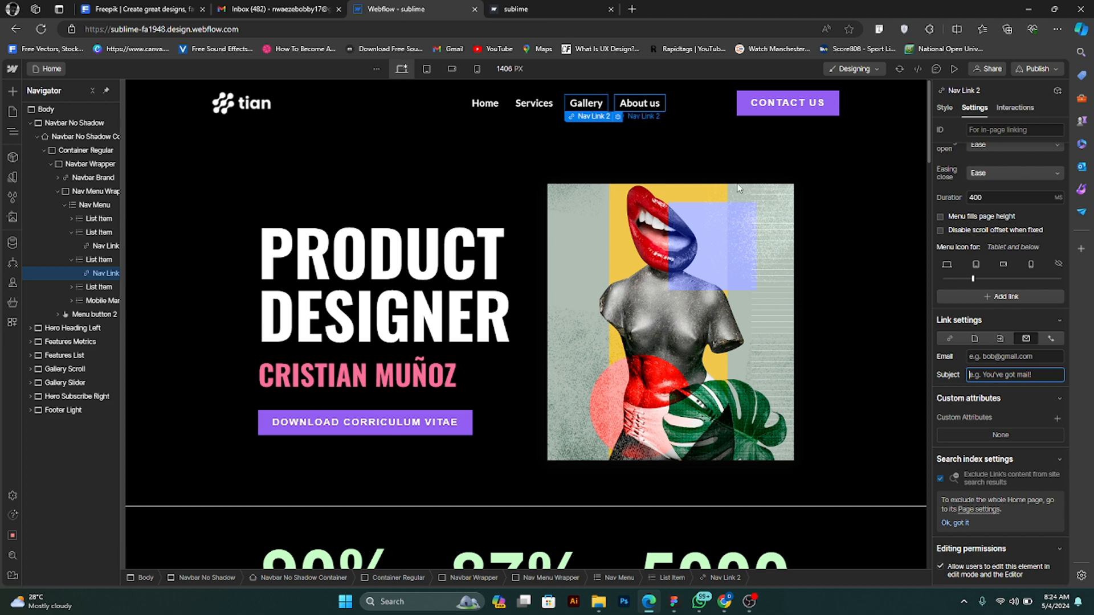
pyautogui.click(997, 359)
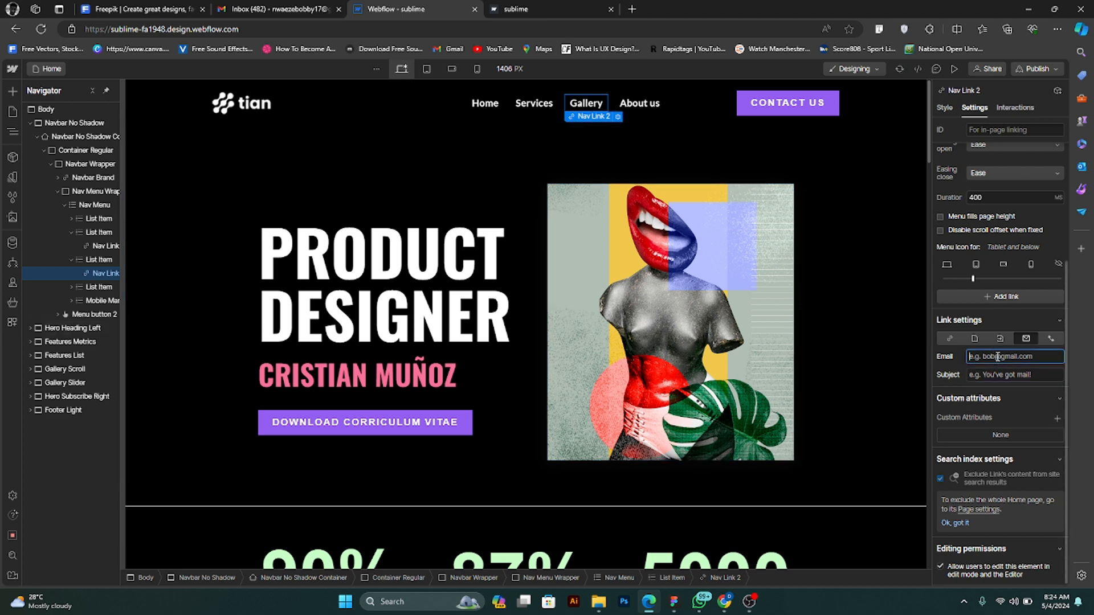
# - Set the Gallery email link's subject to "You have a new email" and collapse the link settings
pyautogui.click(1020, 375)
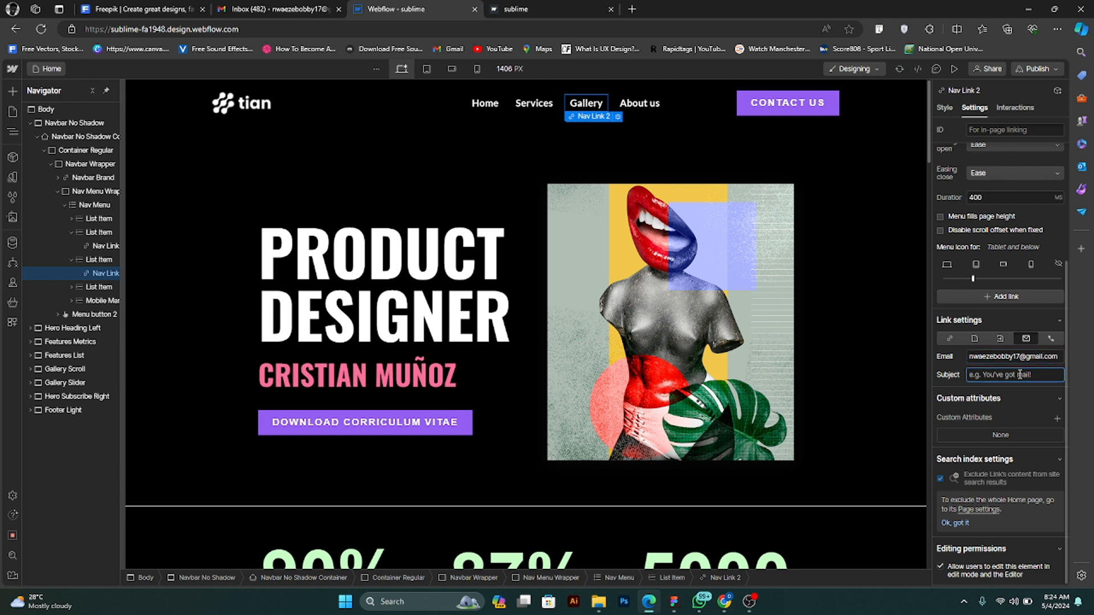
pyautogui.write('Yo')
pyautogui.write('u have a new email')
pyautogui.click(1019, 319)
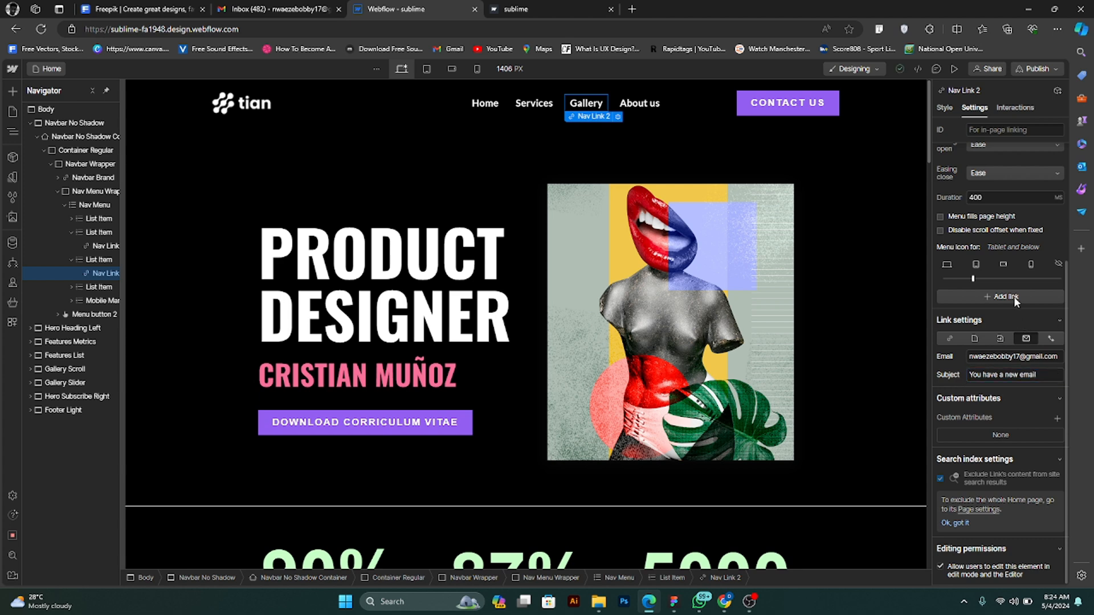
# - Preview the site, test the Gallery link, check the recipient and subject in the Outlook draft, close Outlook and return to editing
pyautogui.click(955, 70)
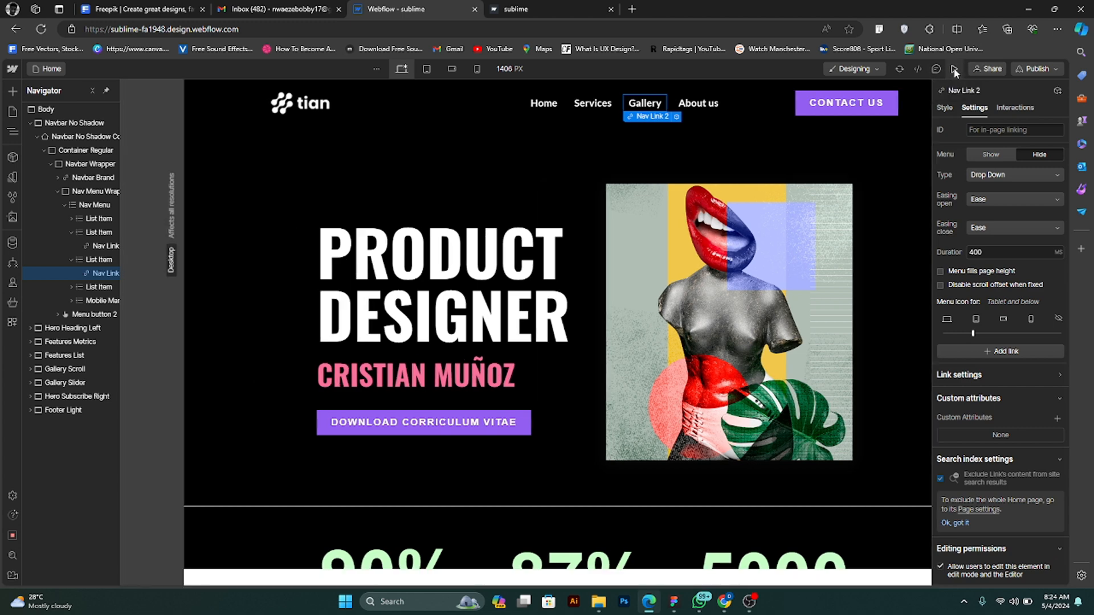
pyautogui.click(596, 104)
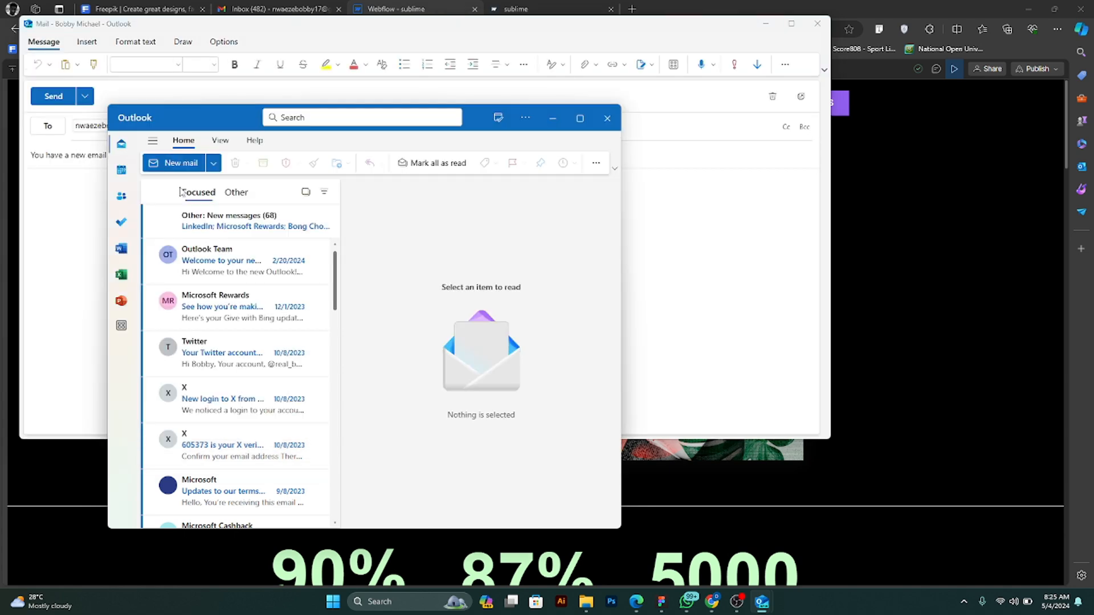
pyautogui.click(84, 217)
pyautogui.click(112, 205)
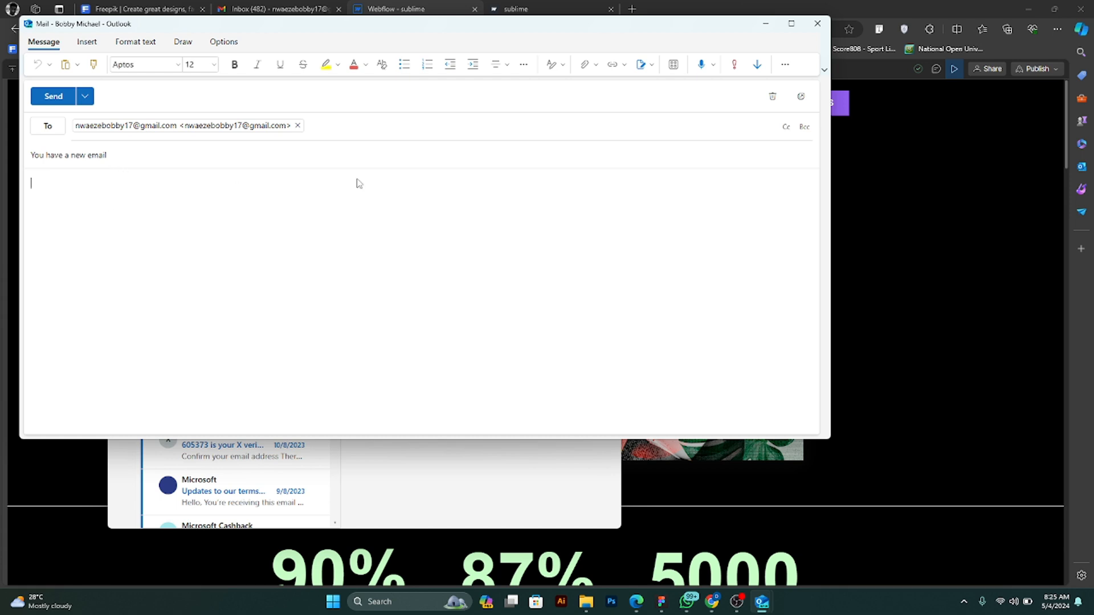
pyautogui.moveTo(123, 157); pyautogui.dragTo(30, 156)
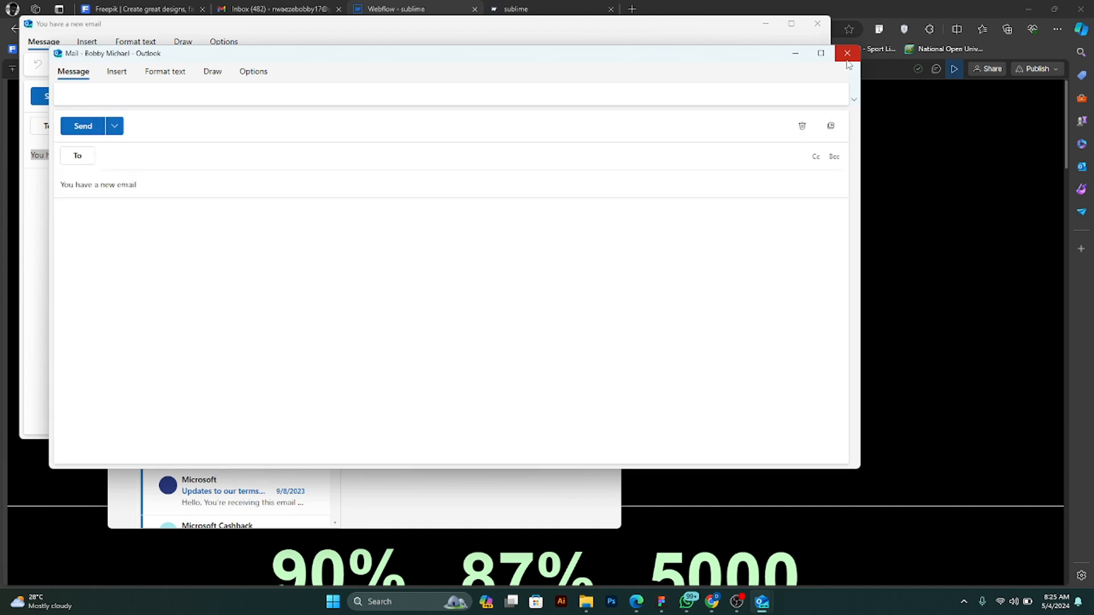
pyautogui.click(847, 55)
pyautogui.click(926, 202)
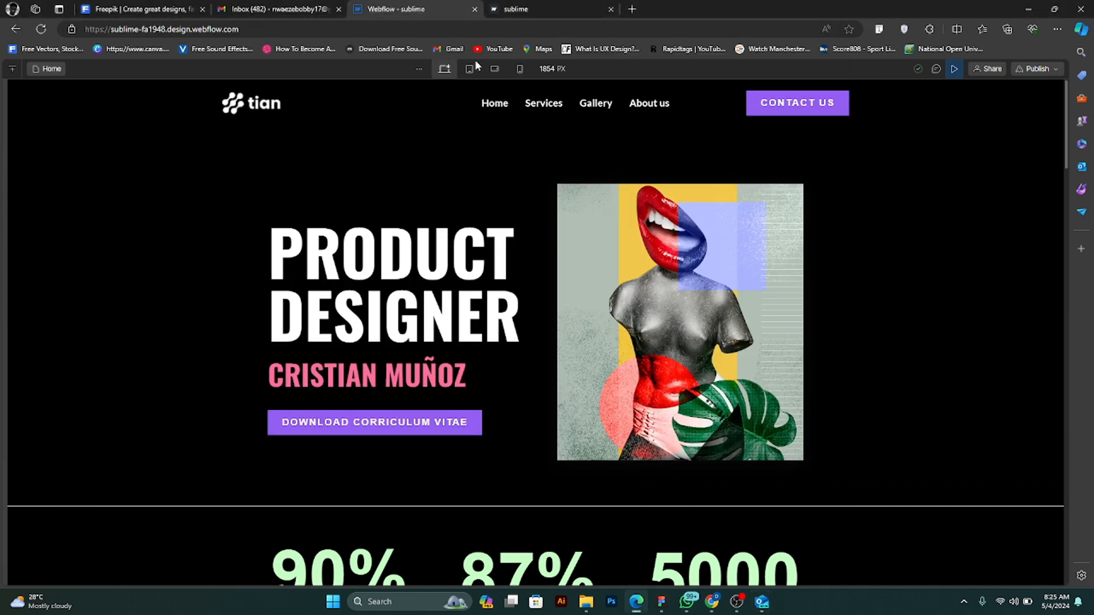
pyautogui.click(948, 69)
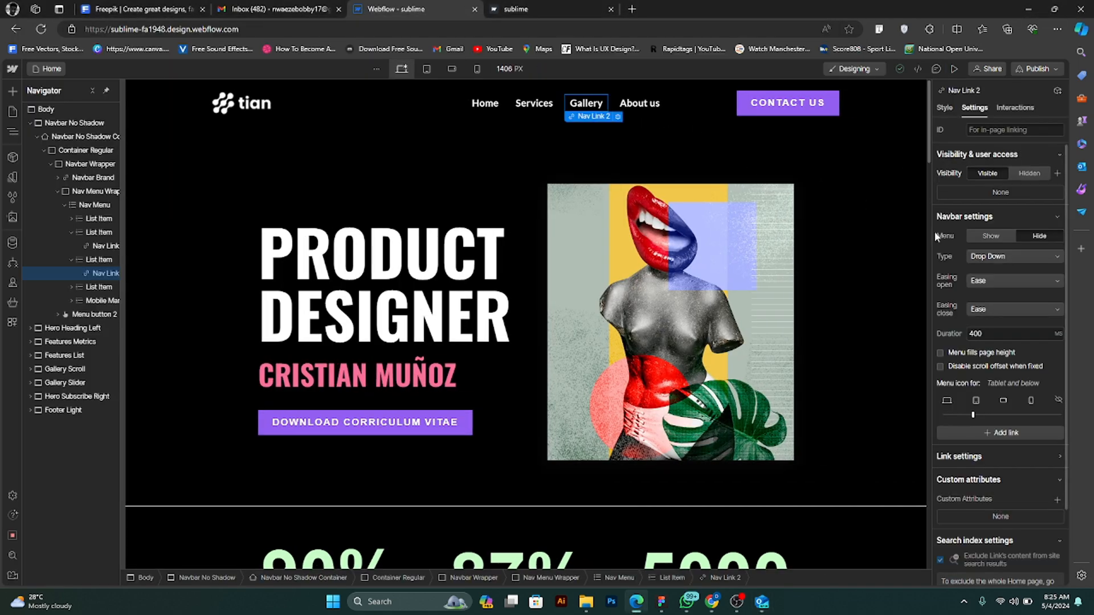
# - Look through the settings of the About us and Services navigation links for their link options
pyautogui.scroll(-2, 1043, 481)
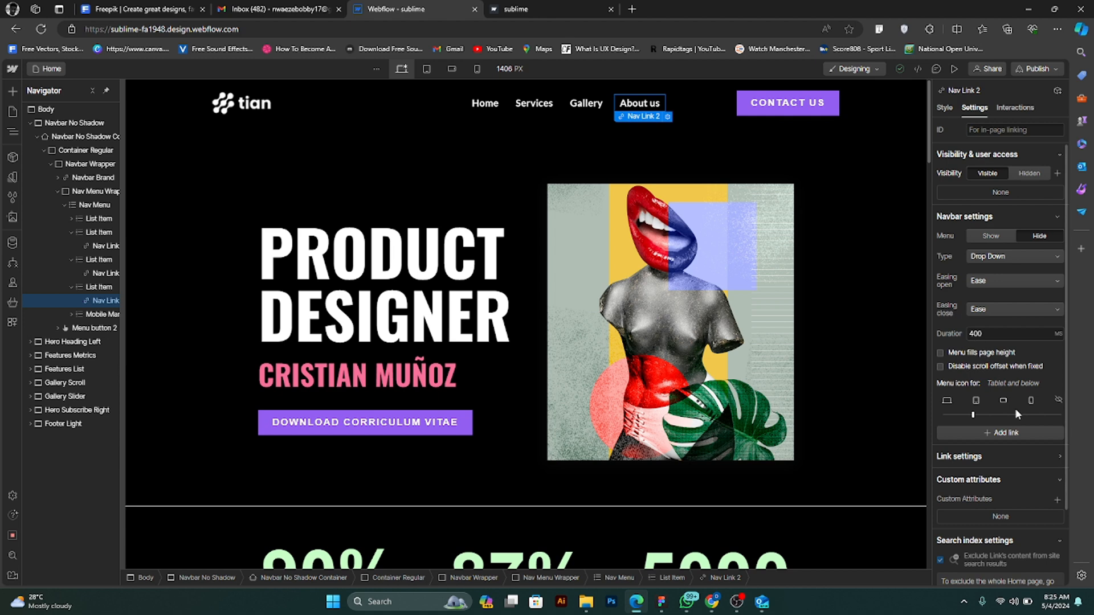
pyautogui.scroll(-2, 1017, 411)
pyautogui.scroll(2, 1019, 405)
pyautogui.scroll(-2, 1023, 383)
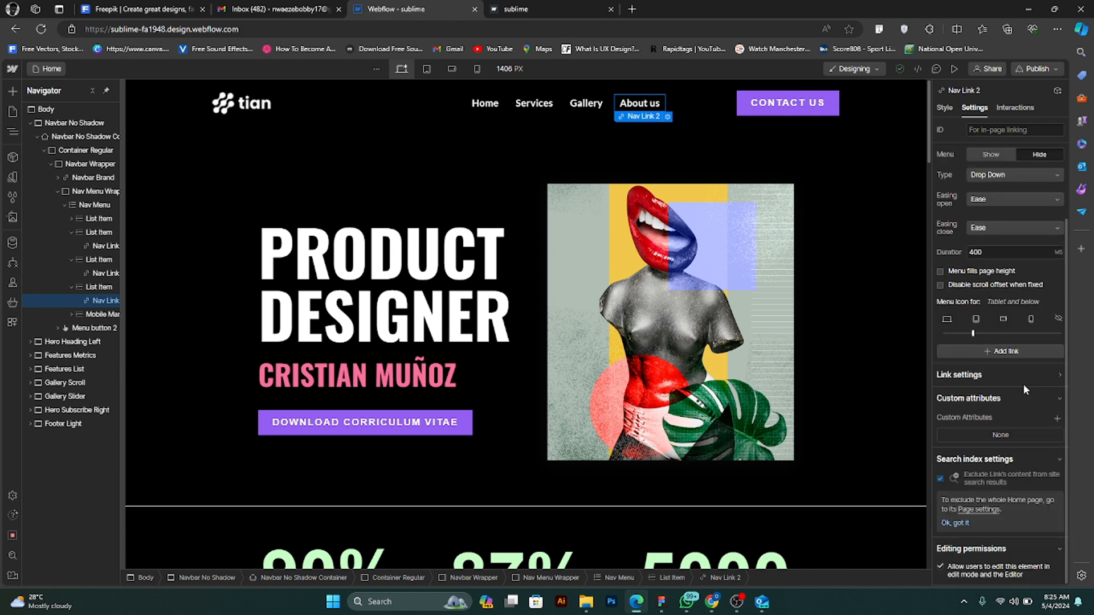
pyautogui.scroll(2, 1023, 383)
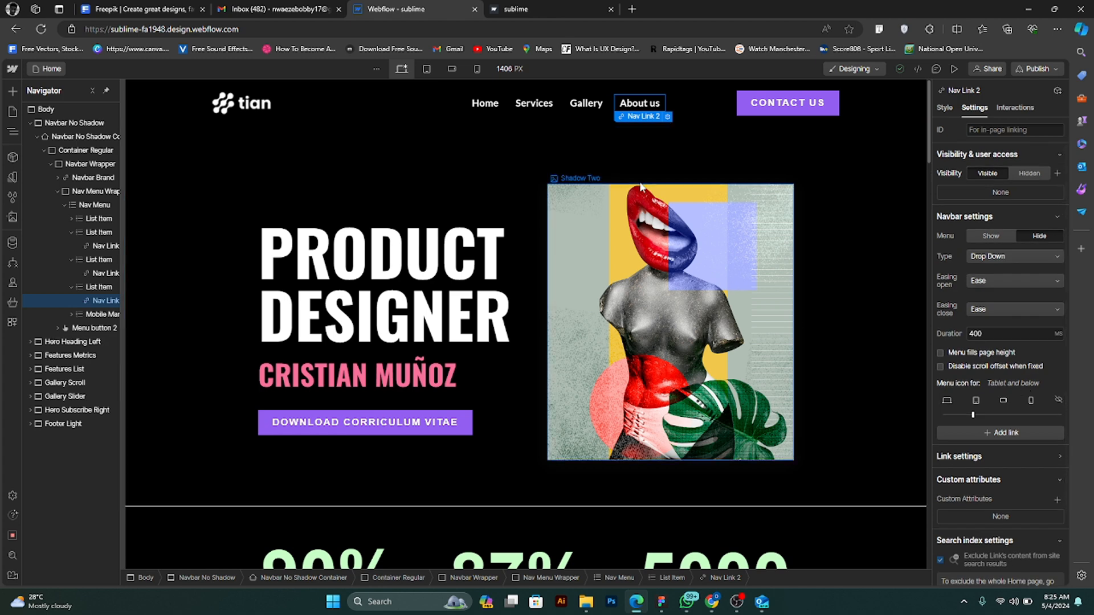
pyautogui.click(535, 104)
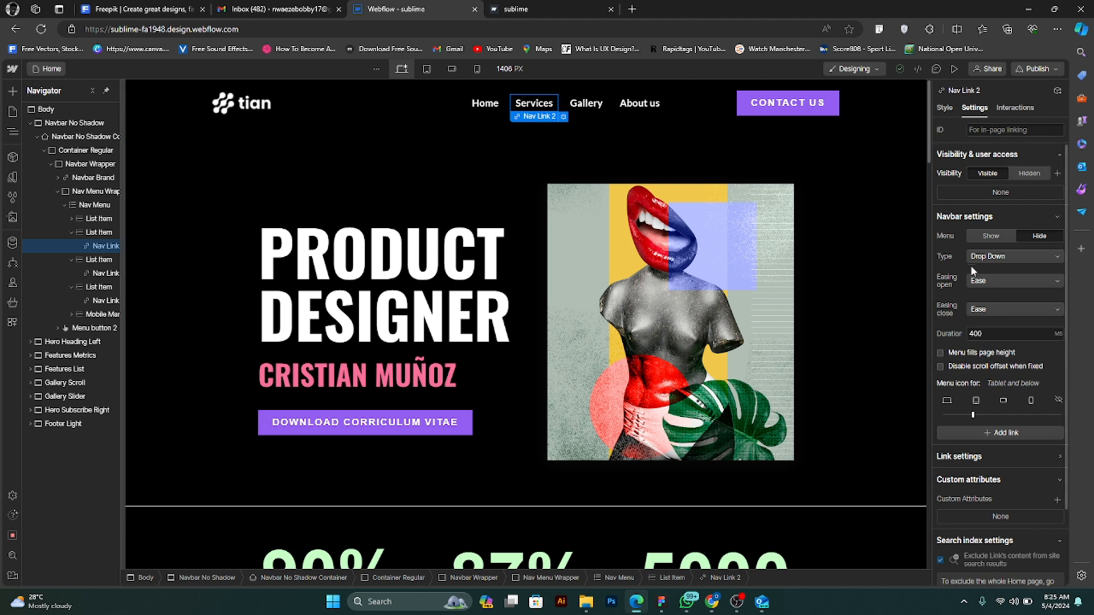
pyautogui.scroll(-2, 971, 263)
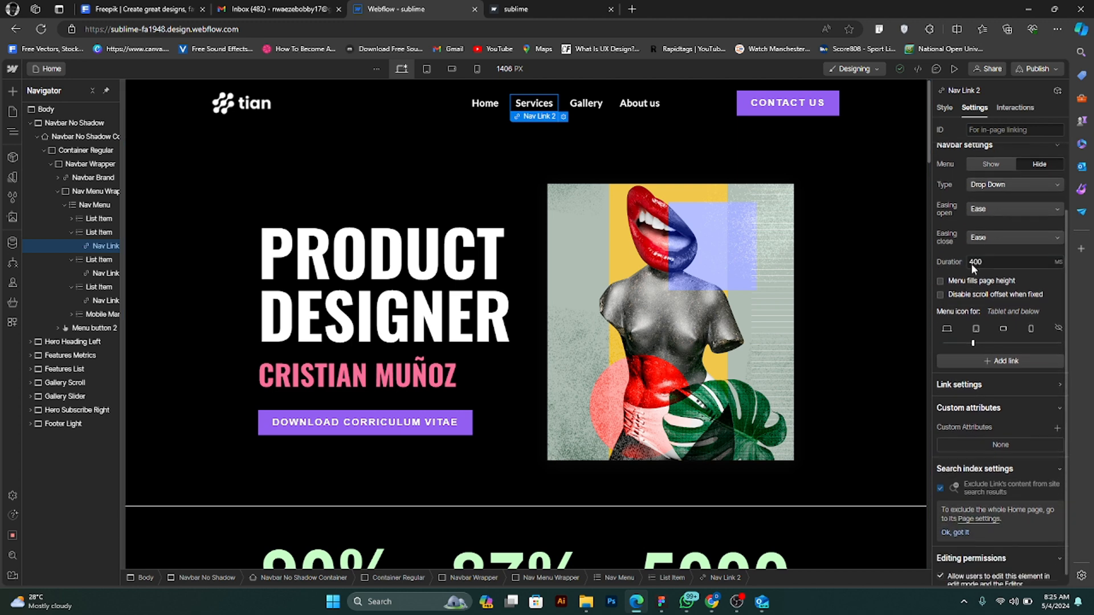
pyautogui.scroll(2, 970, 263)
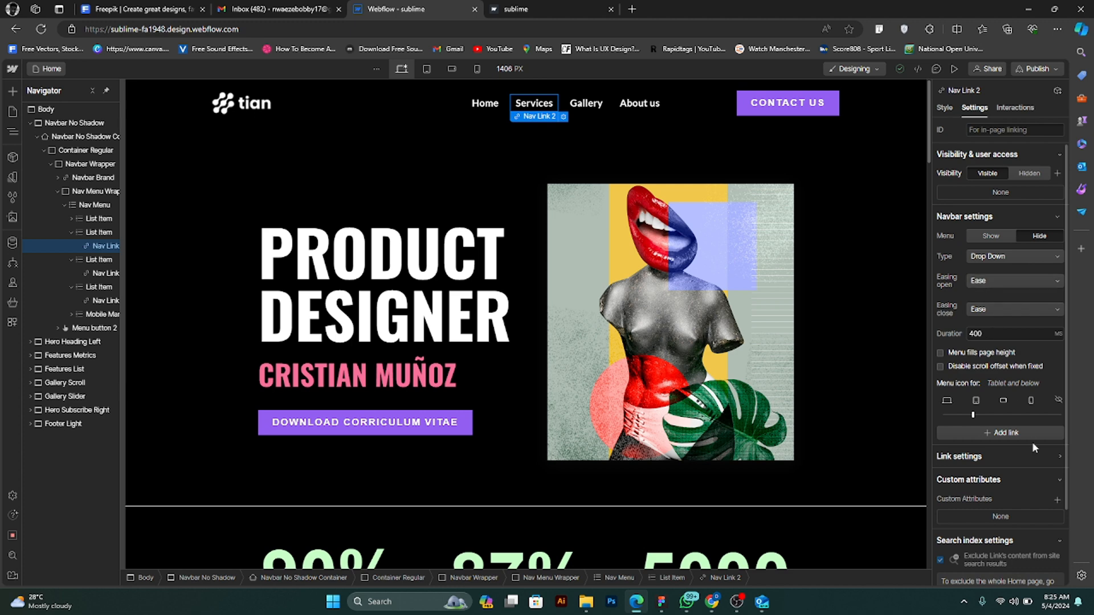
# - Change the About us navigation item's link type to Phone and close its link settings
pyautogui.click(644, 104)
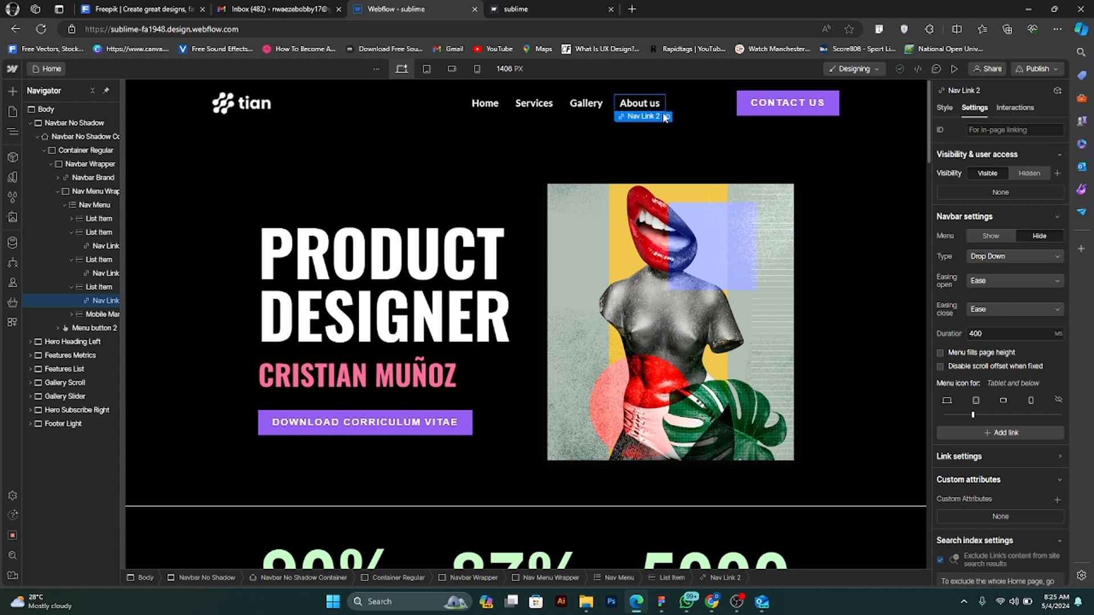
pyautogui.click(666, 117)
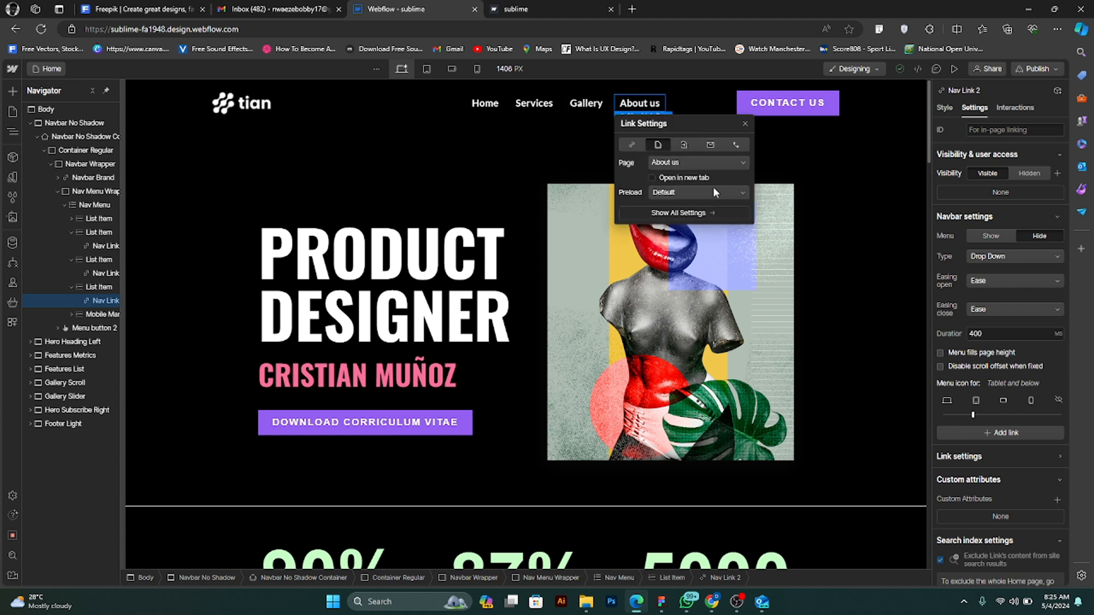
pyautogui.click(689, 211)
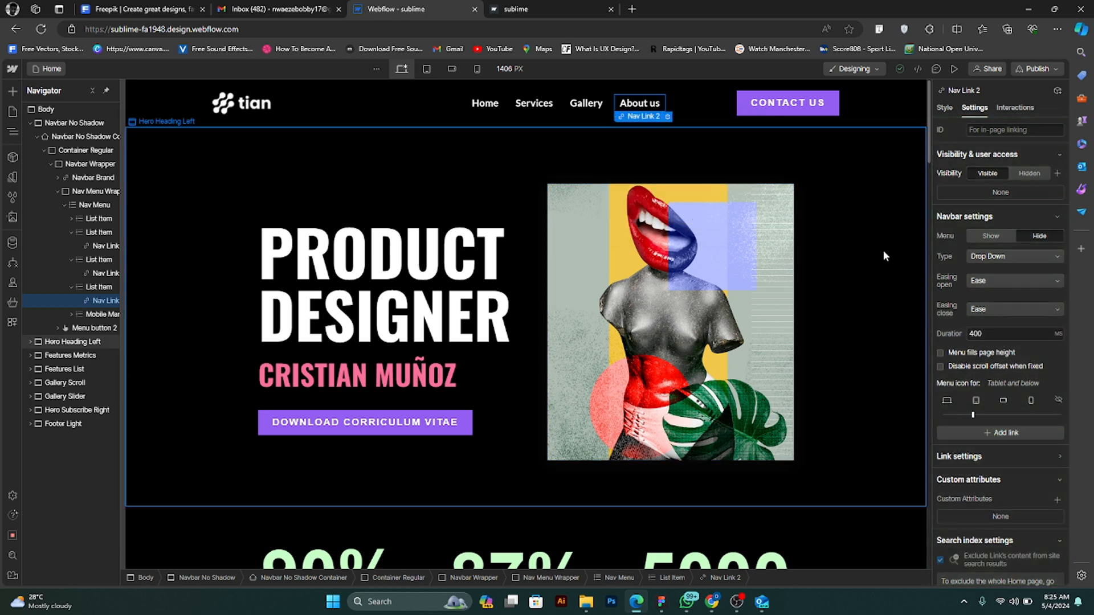
pyautogui.scroll(-2, 986, 348)
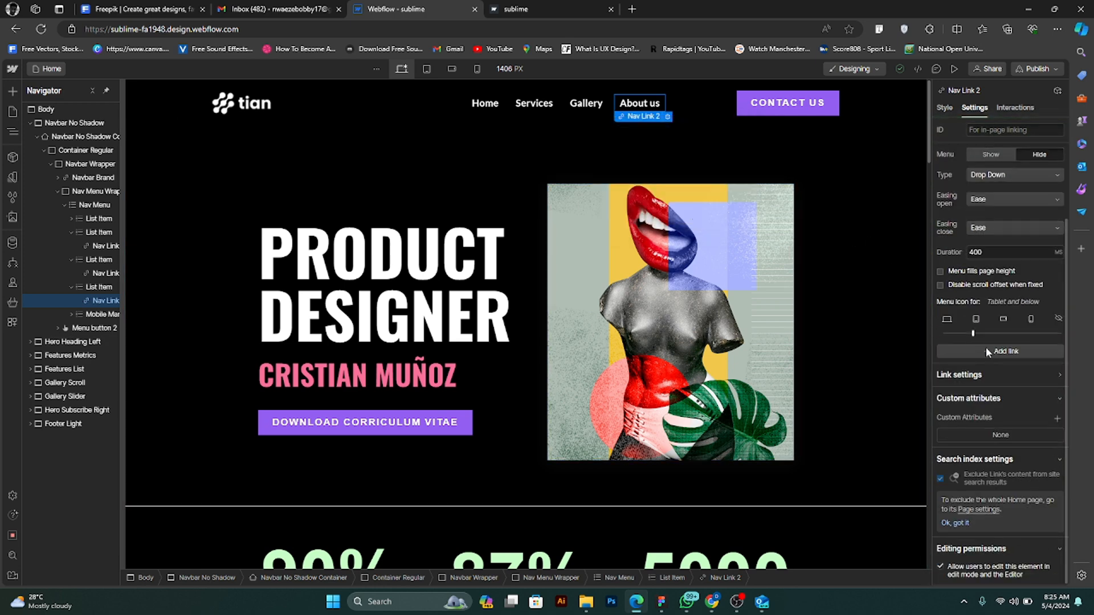
pyautogui.scroll(2, 985, 347)
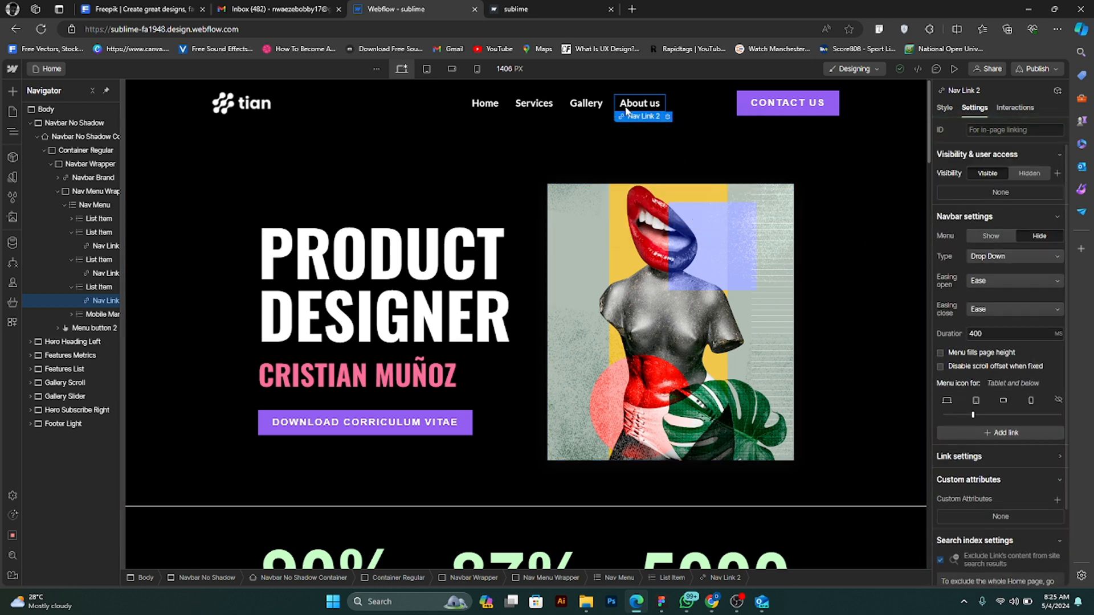
pyautogui.click(667, 117)
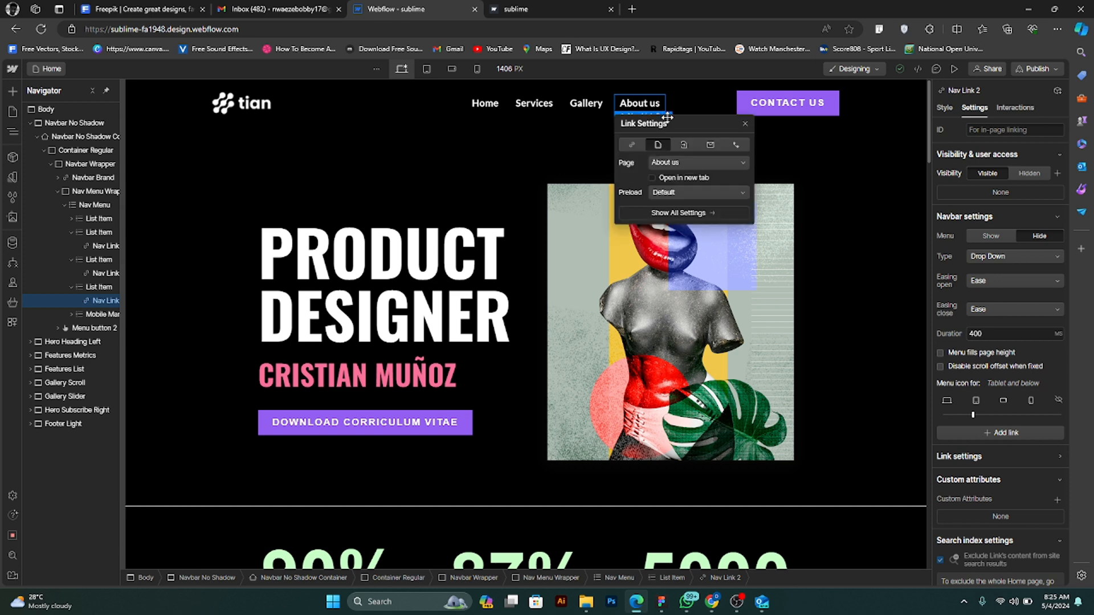
pyautogui.click(737, 145)
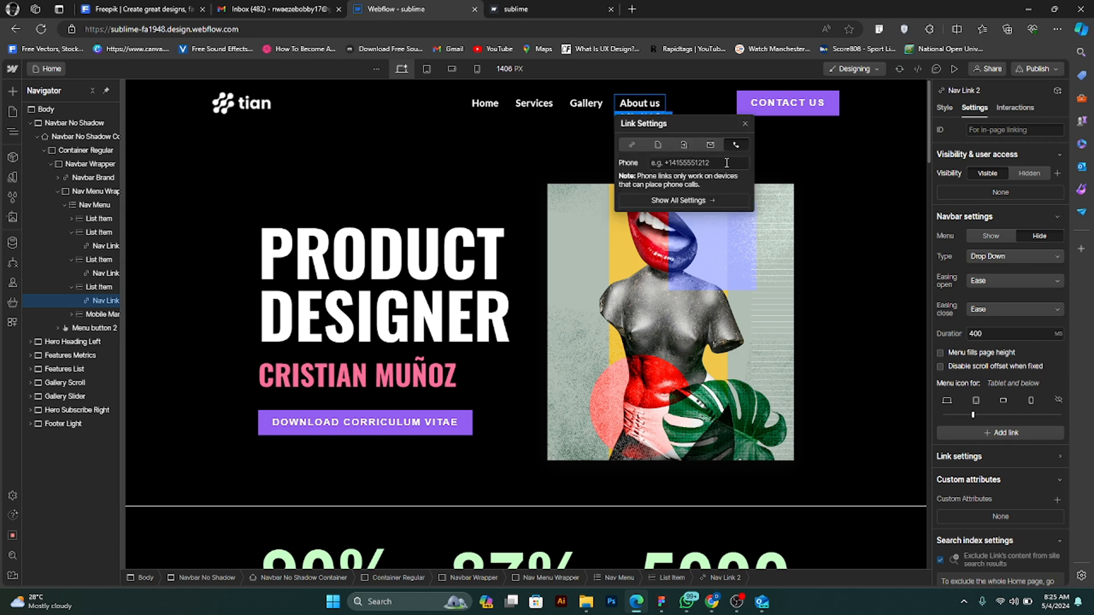
pyautogui.click(723, 163)
pyautogui.click(736, 125)
# - Remove the scroll-into-view slide-in interactions from the hero text block and the hero image
pyautogui.scroll(-9, 587, 136)
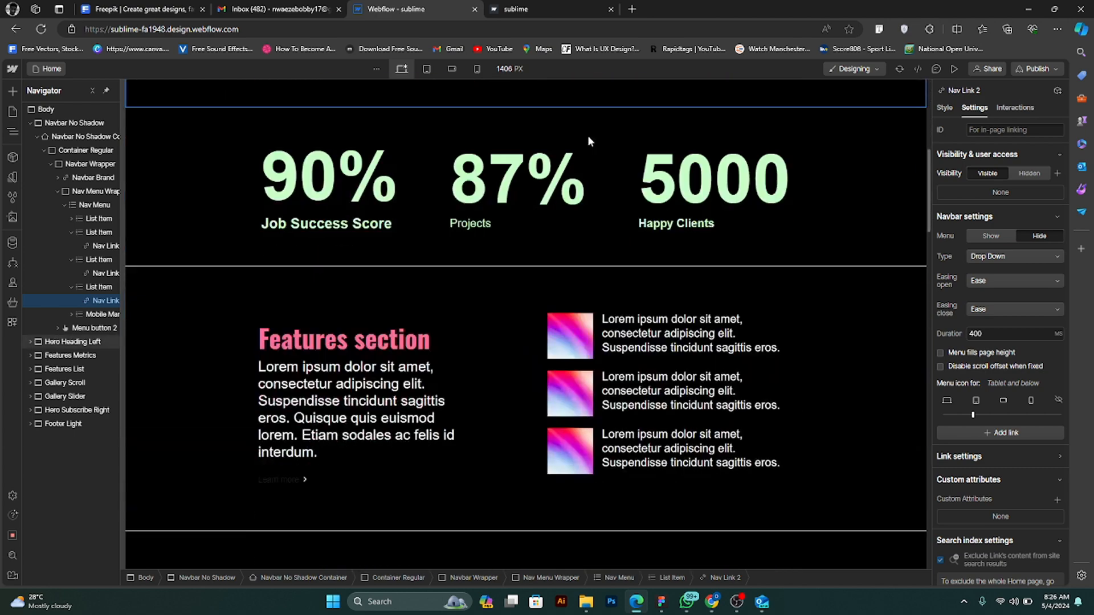
pyautogui.scroll(5, 589, 134)
pyautogui.scroll(4, 589, 135)
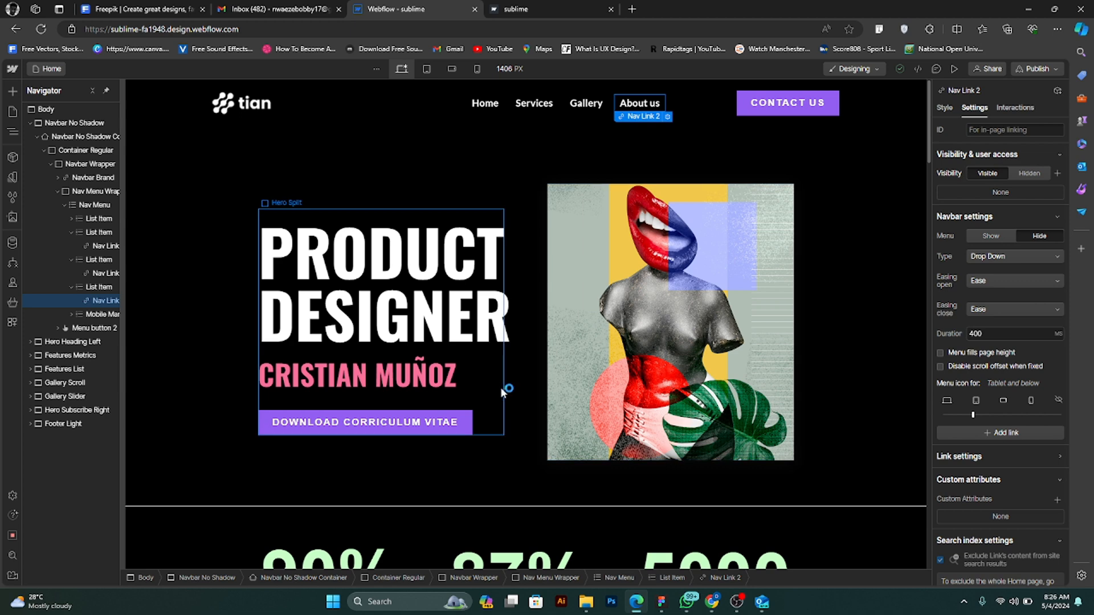
pyautogui.click(502, 392)
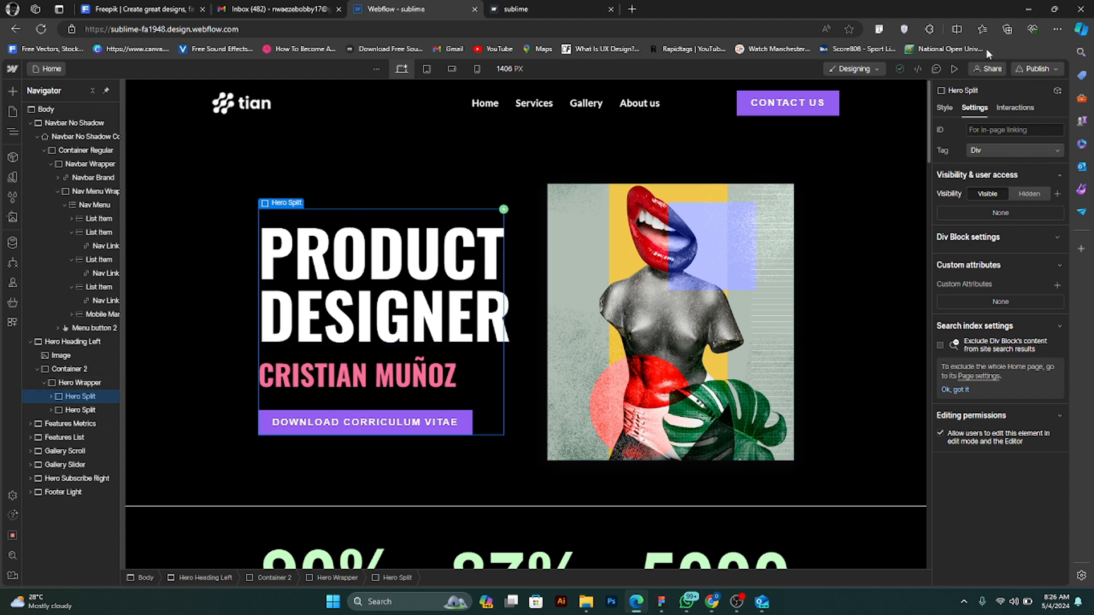
pyautogui.click(949, 111)
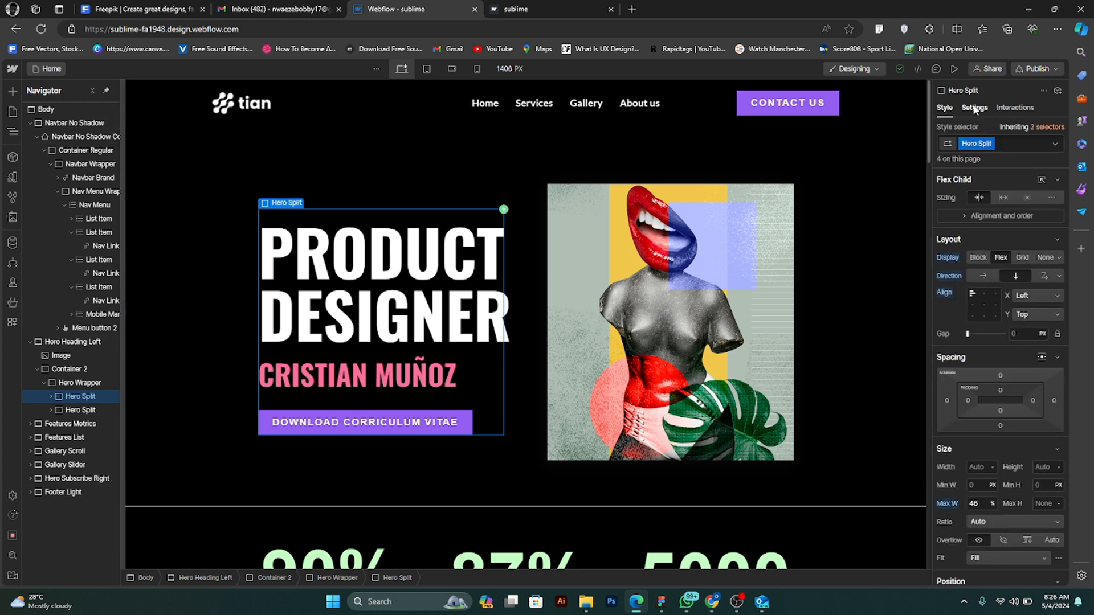
pyautogui.click(974, 108)
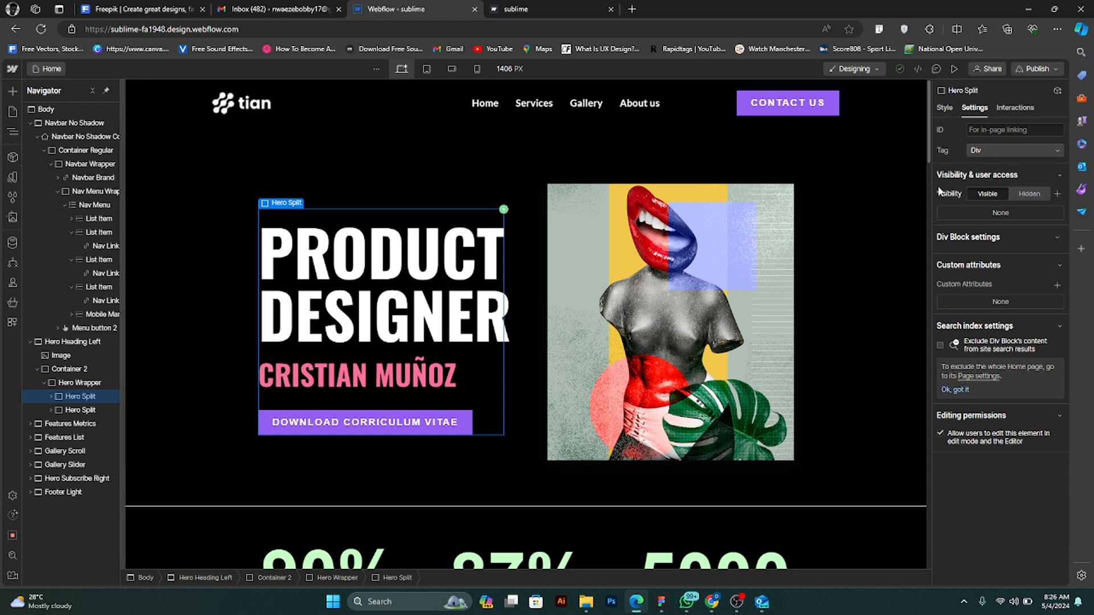
pyautogui.click(1017, 108)
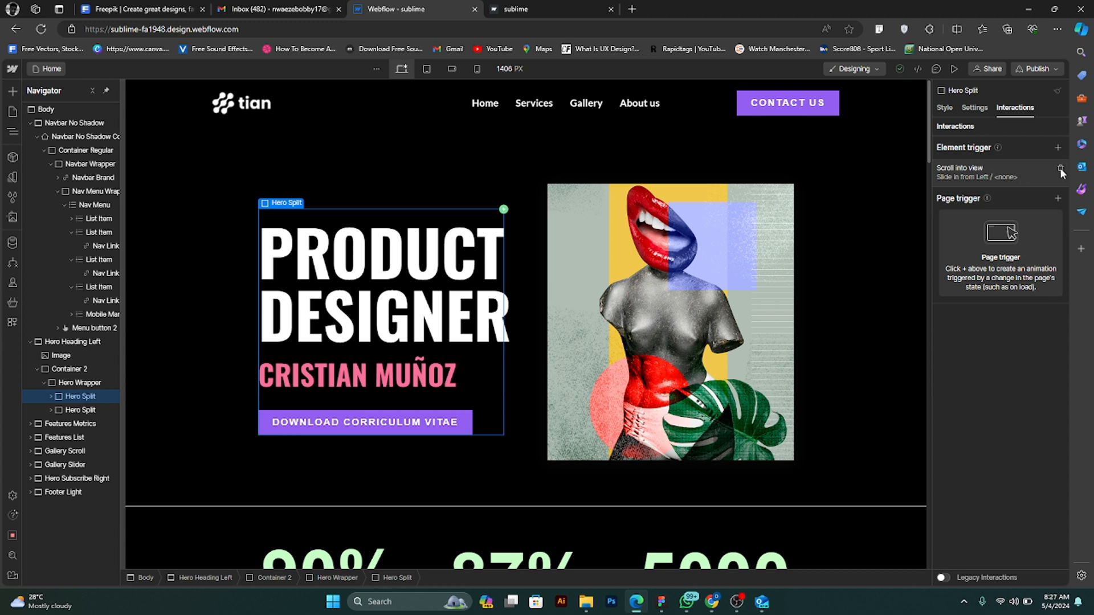
pyautogui.click(1059, 167)
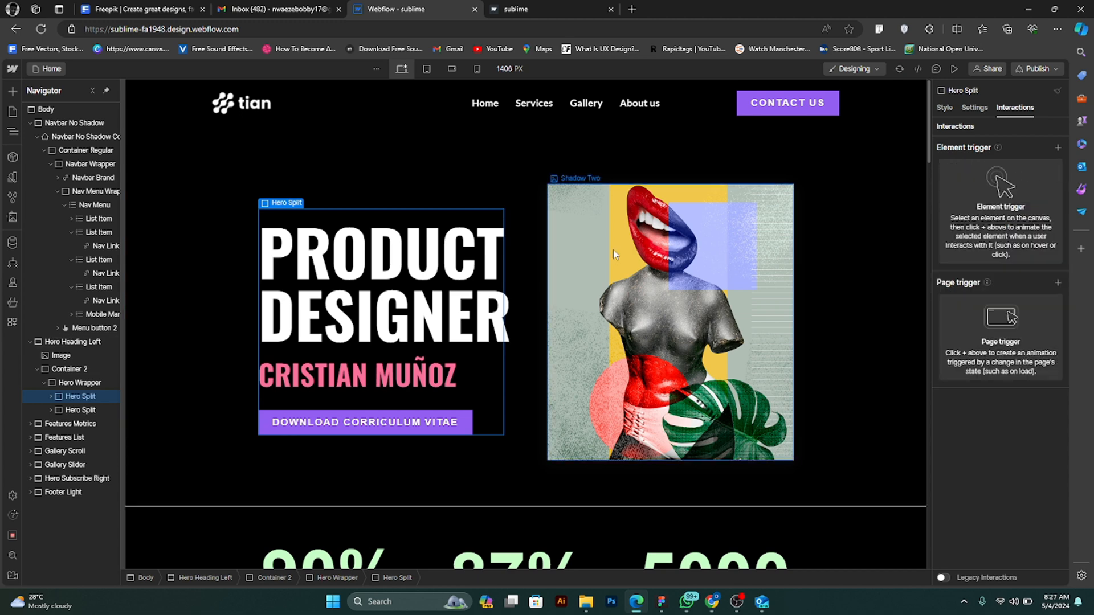
pyautogui.click(591, 257)
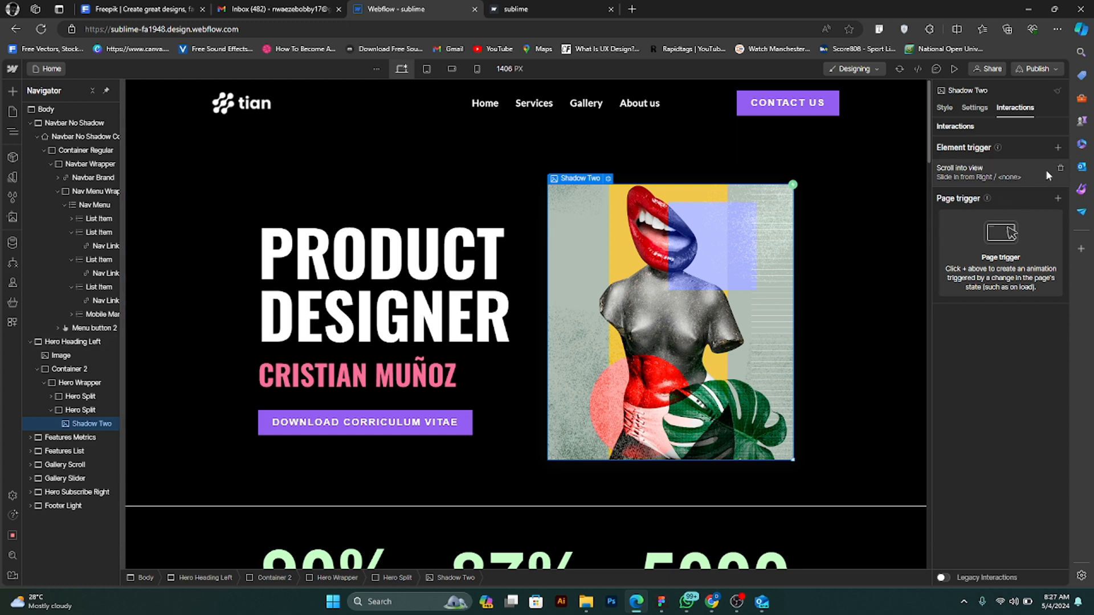
pyautogui.click(1059, 168)
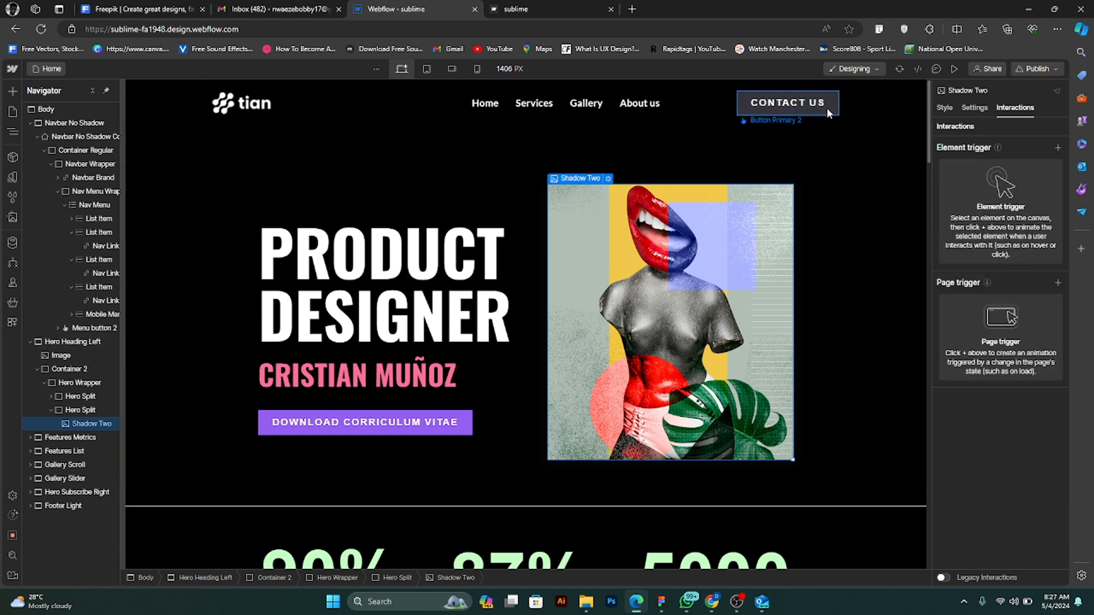
# - Remove the mouse hover Pop interactions from the Contact us and Download Corriculum Vitae buttons
pyautogui.click(826, 107)
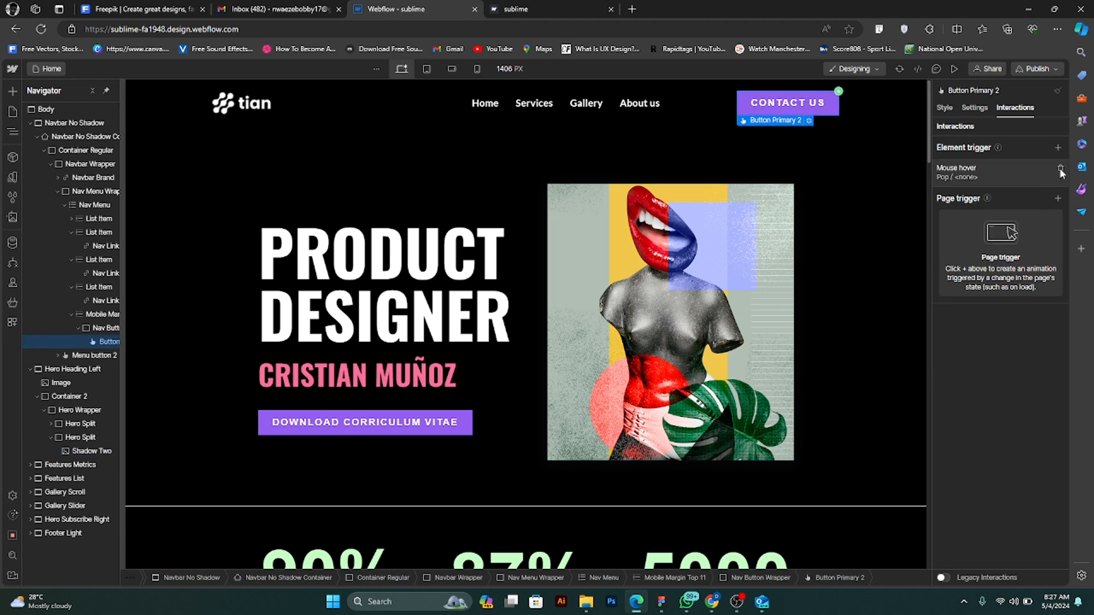
pyautogui.click(1060, 169)
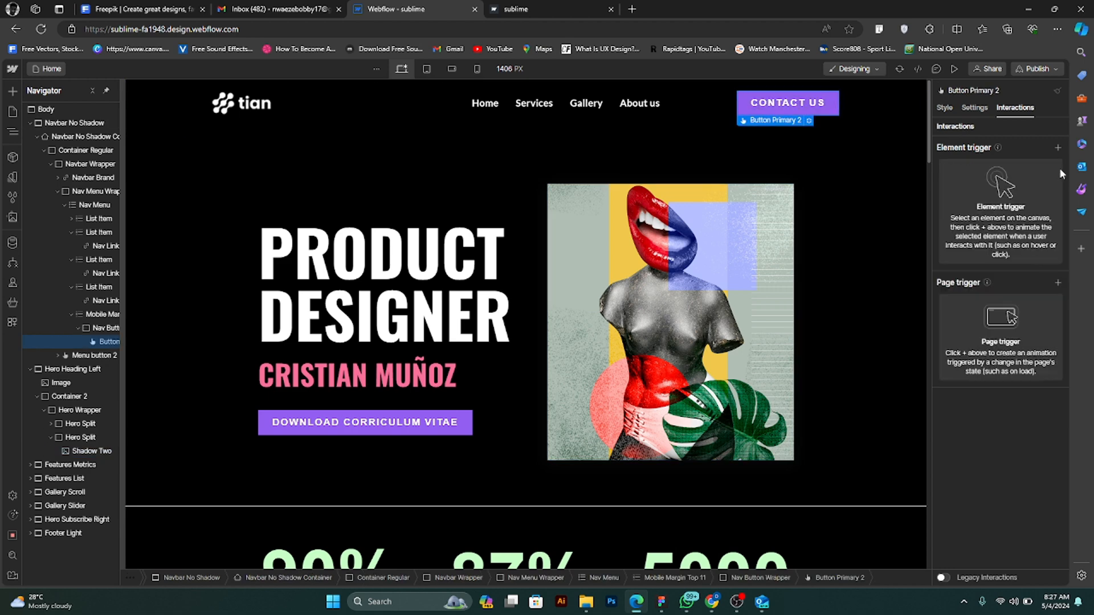
pyautogui.click(470, 428)
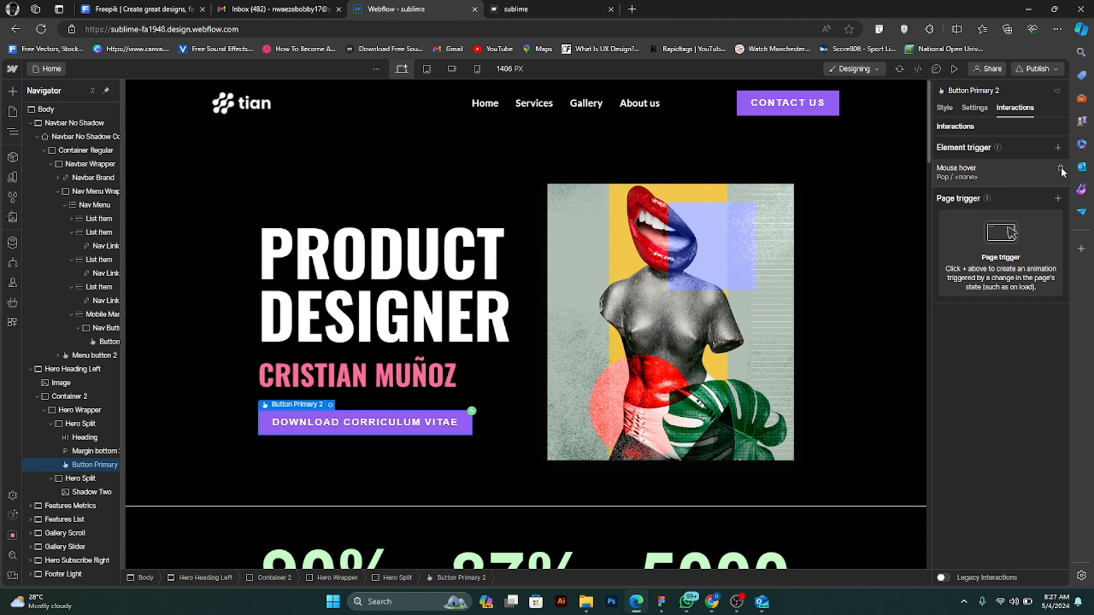
pyautogui.click(1060, 169)
# - Remove the scroll-into-view slide-in interaction from the Features Metrics section
pyautogui.scroll(-4, 617, 447)
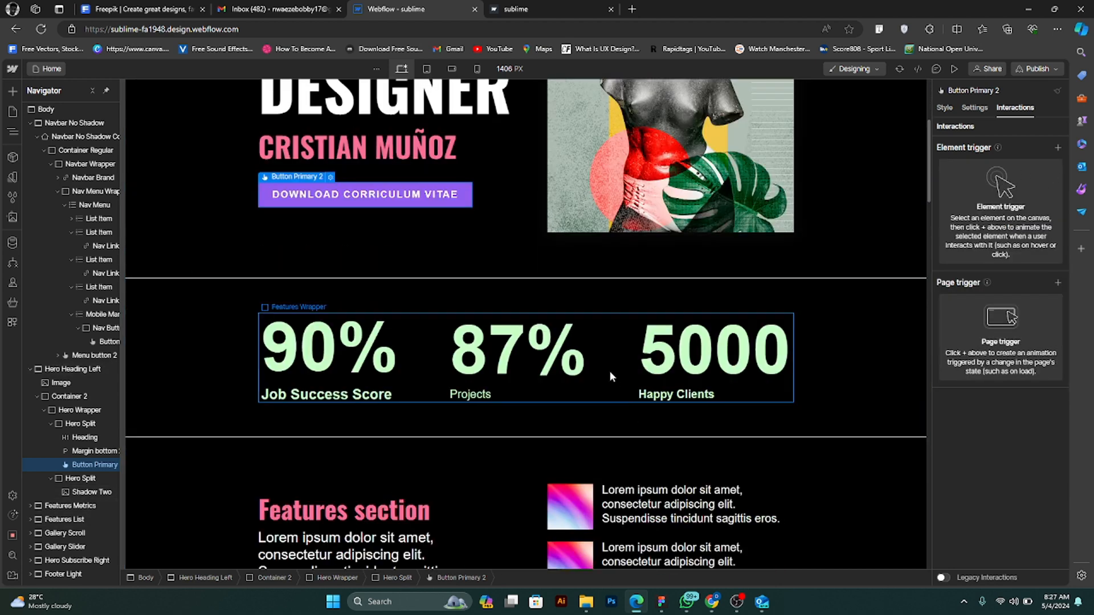
pyautogui.click(832, 404)
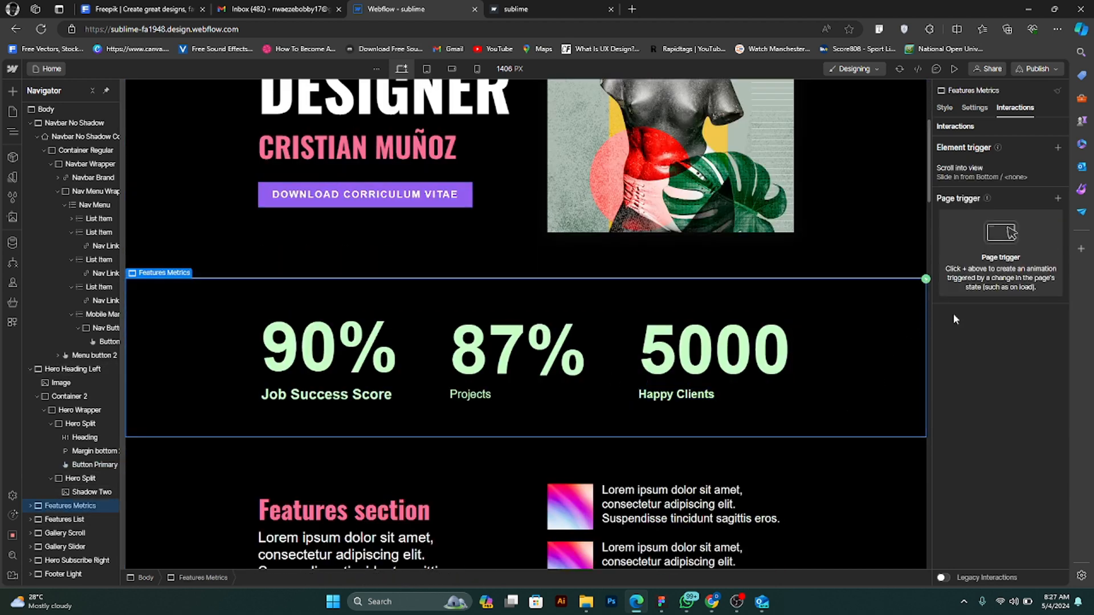
pyautogui.click(1061, 171)
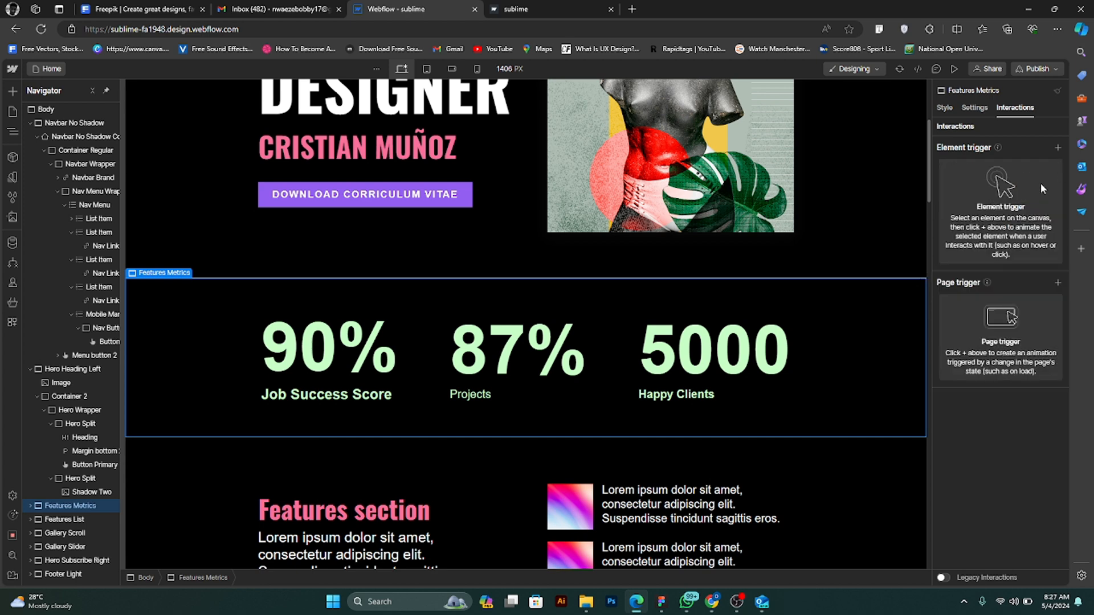
# - Reload the published sublime site, examine its load, scroll and button animations, and return to the Webflow designer
pyautogui.scroll(4, 799, 362)
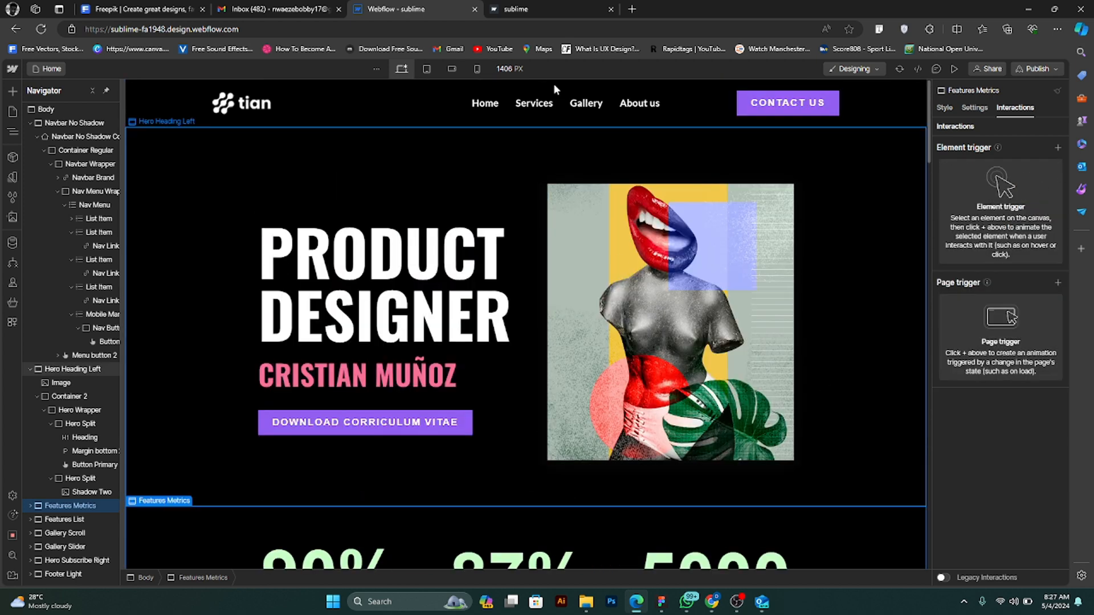
pyautogui.click(559, 7)
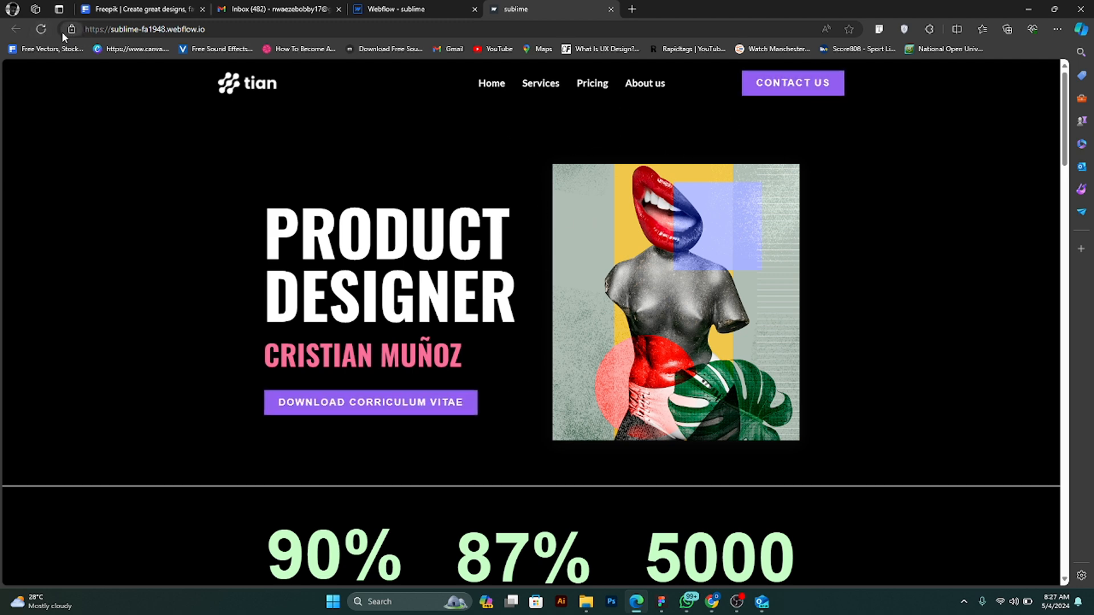
pyautogui.click(41, 29)
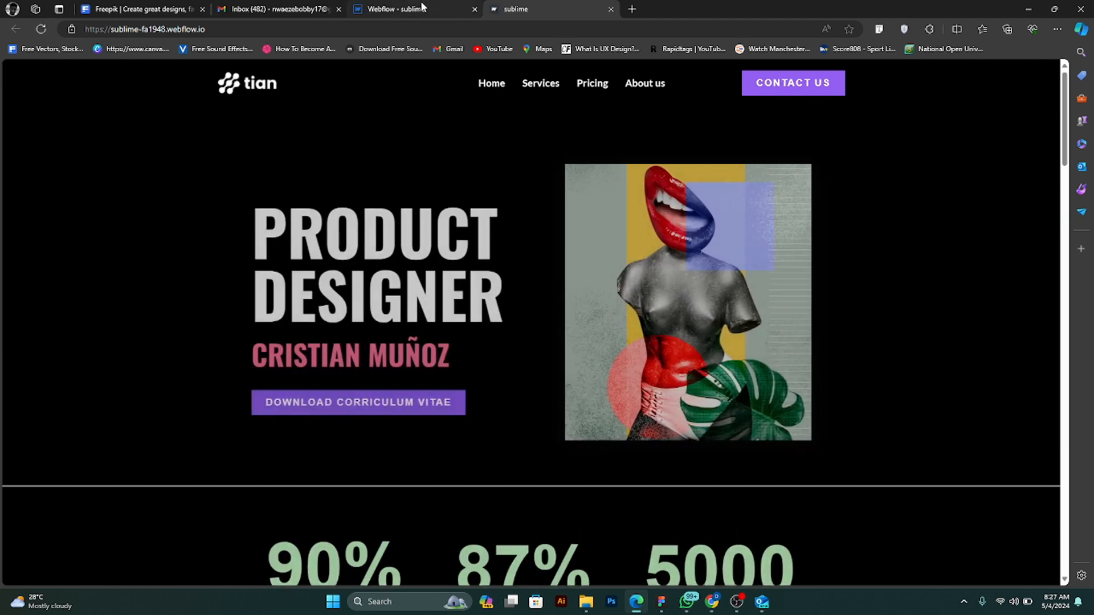
pyautogui.scroll(-1, 432, 365)
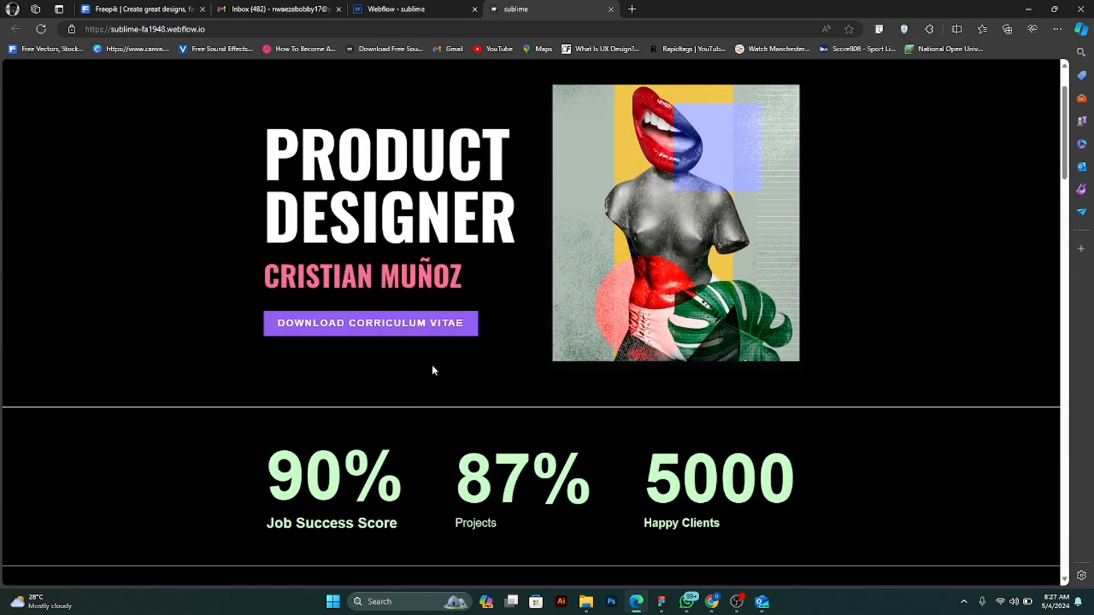
pyautogui.scroll(1, 432, 364)
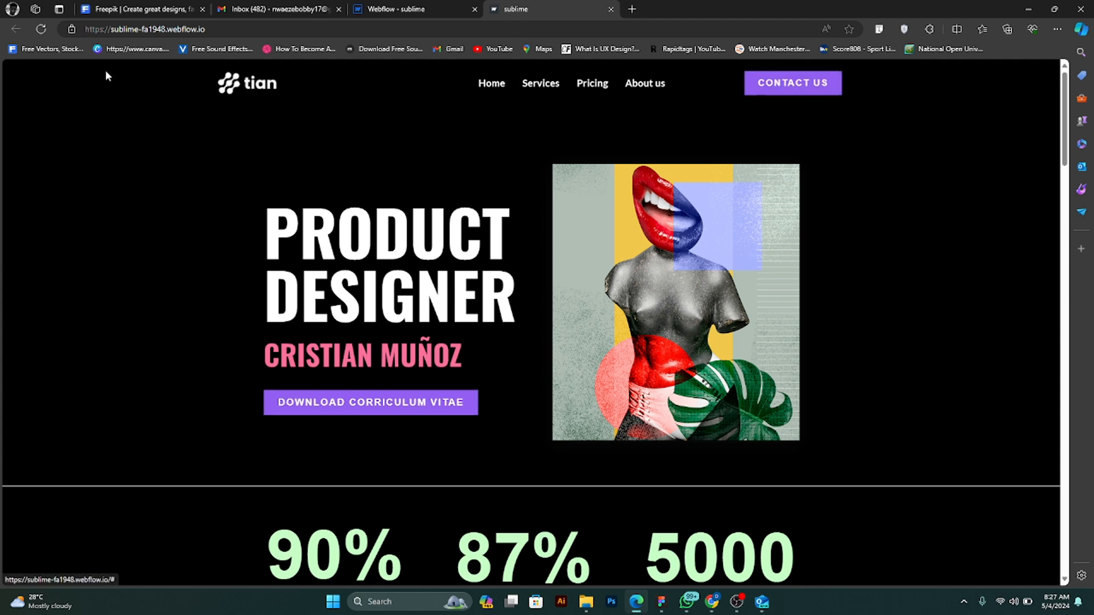
pyautogui.click(41, 29)
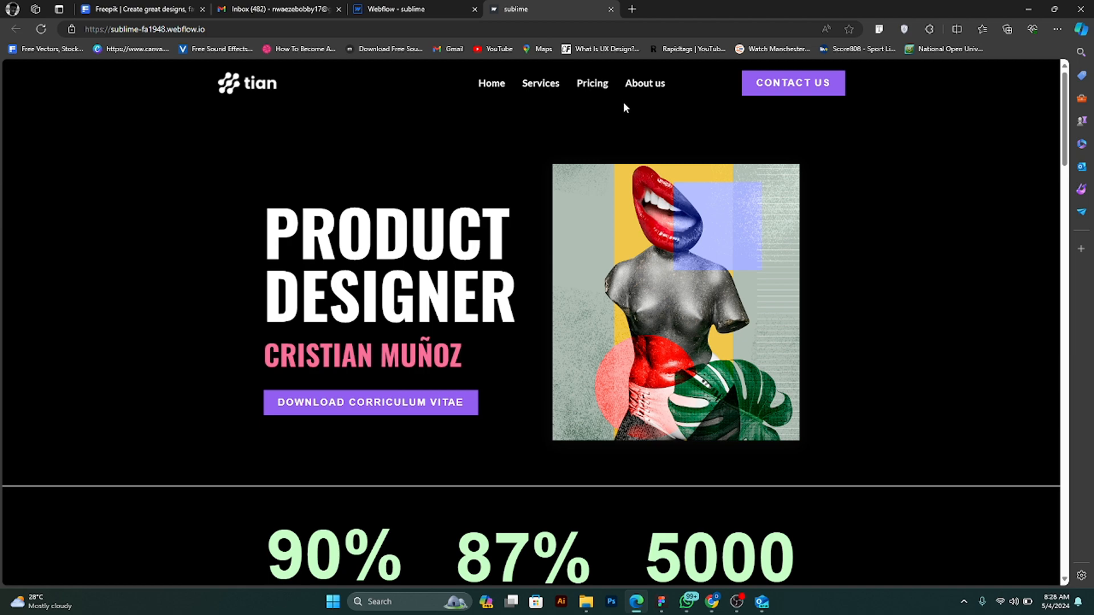
pyautogui.scroll(-7, 521, 163)
pyautogui.scroll(8, 523, 155)
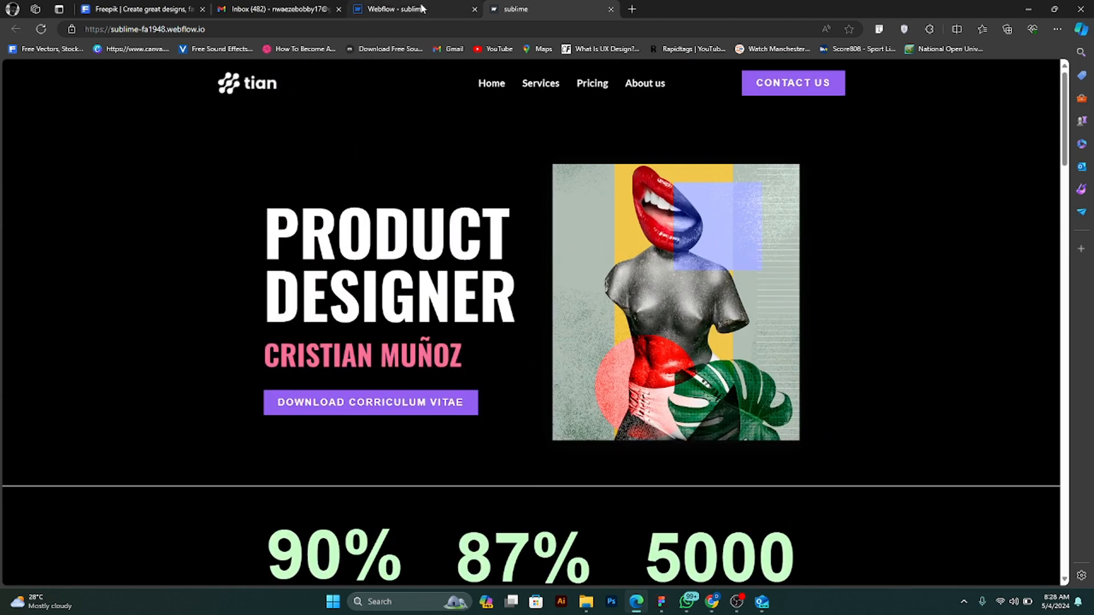
pyautogui.scroll(-7, 484, 203)
pyautogui.scroll(7, 487, 198)
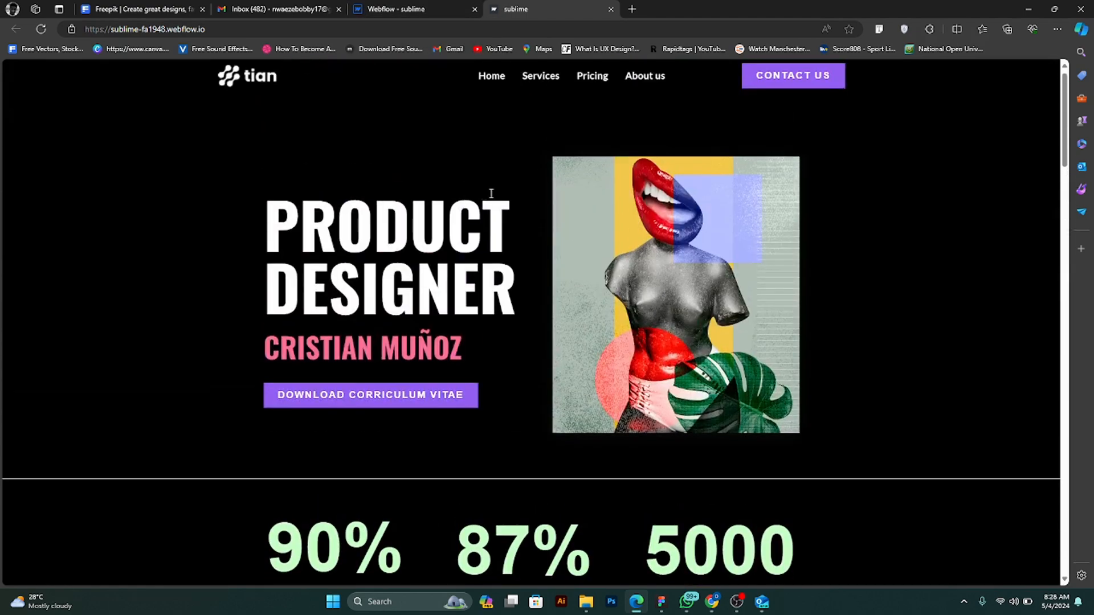
pyautogui.click(433, 9)
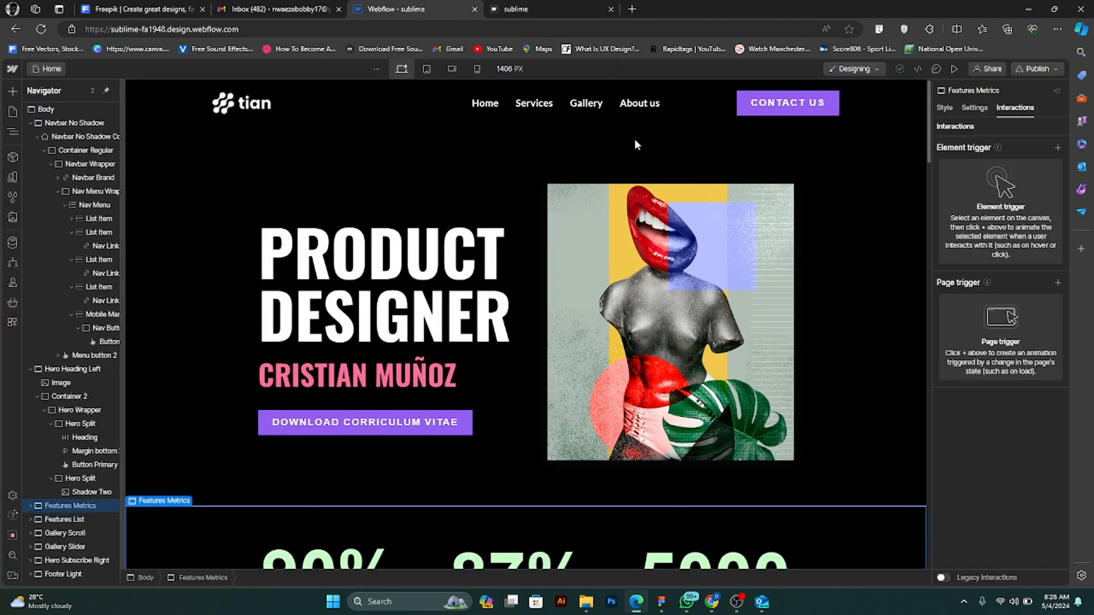
# - Set the position of the Navbar No Shadow Container to Fixed and check how it behaves over the page
pyautogui.click(892, 114)
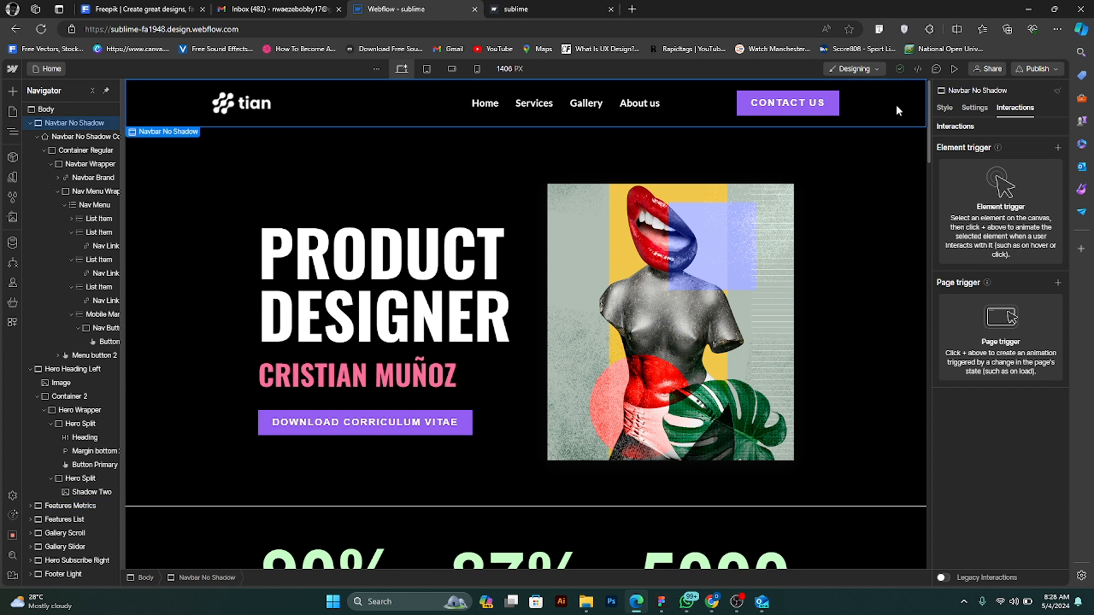
pyautogui.click(973, 108)
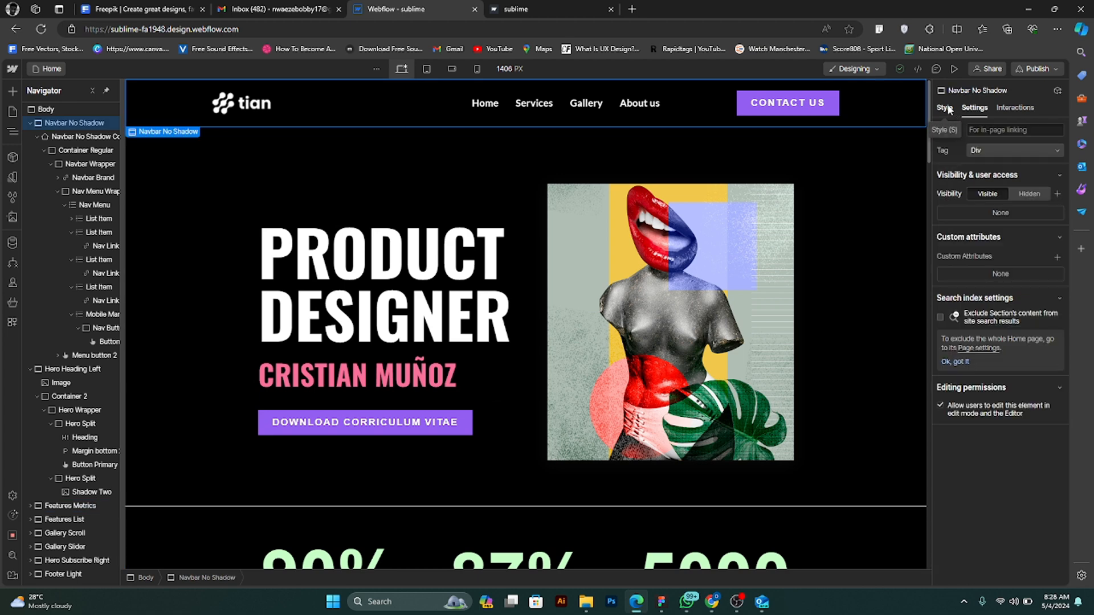
pyautogui.click(945, 108)
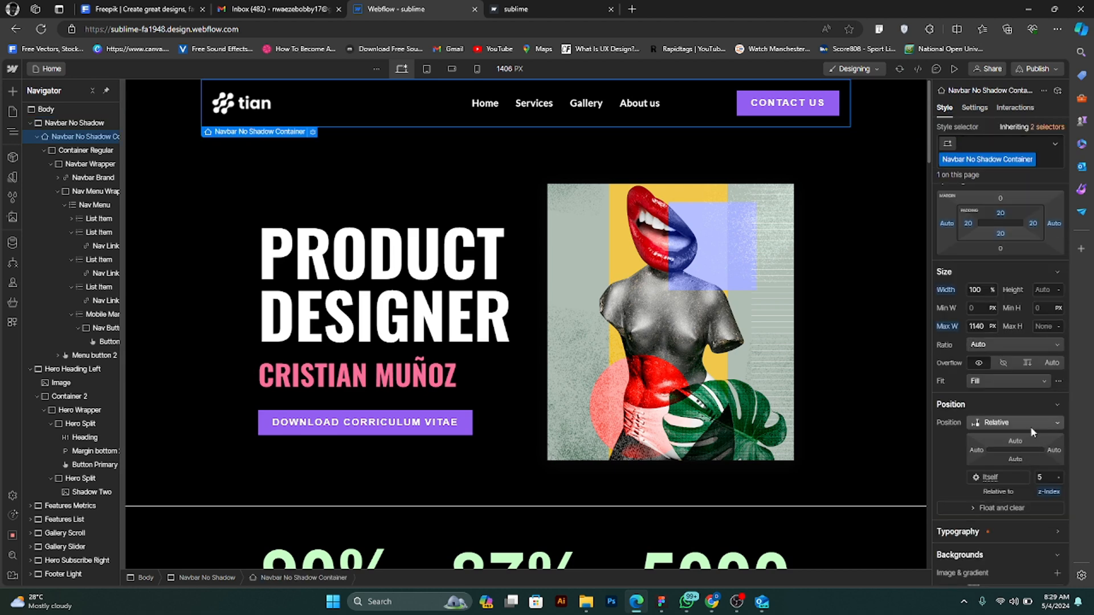
pyautogui.click(1031, 424)
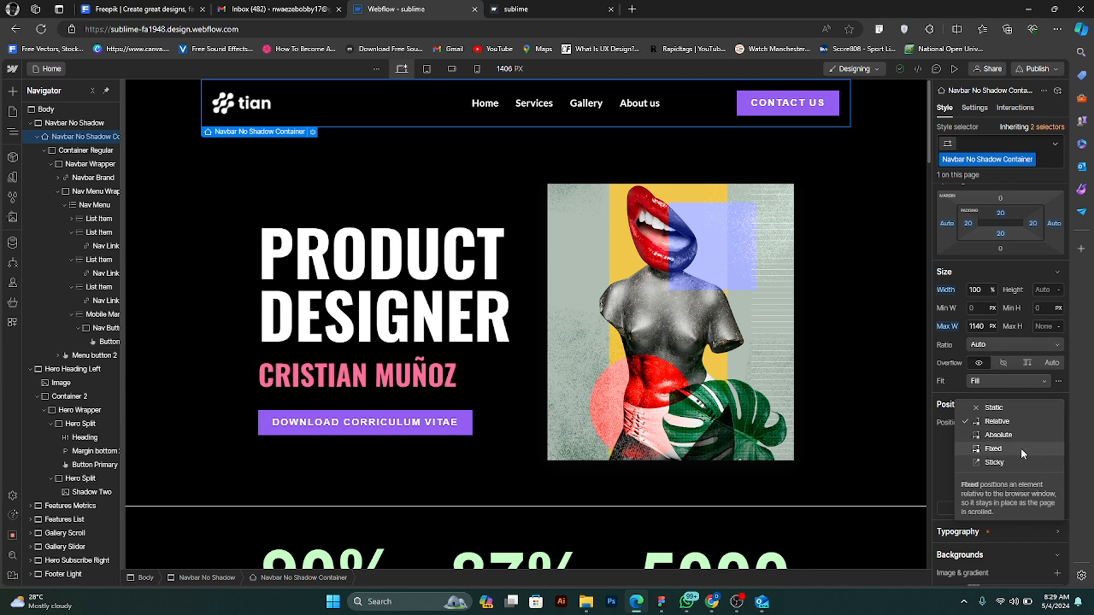
pyautogui.click(1019, 449)
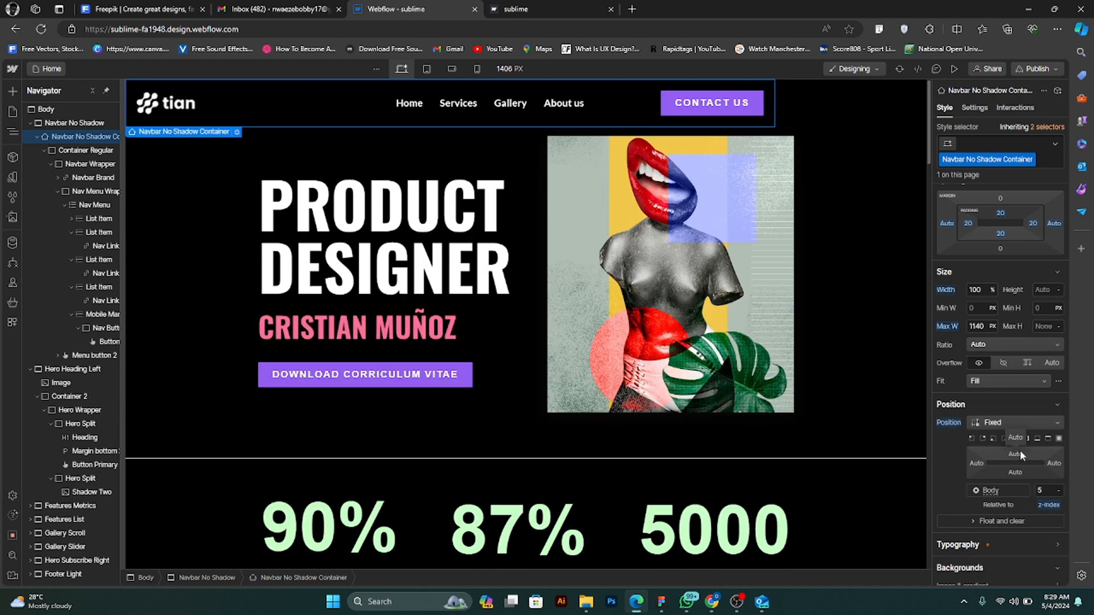
pyautogui.scroll(-10, 866, 378)
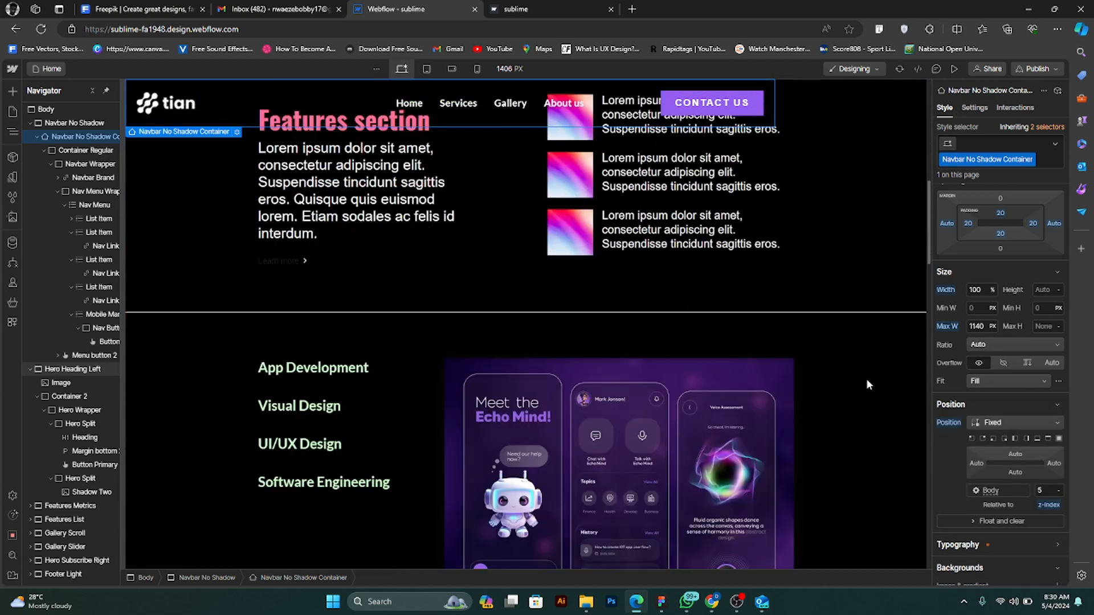
pyautogui.scroll(10, 869, 384)
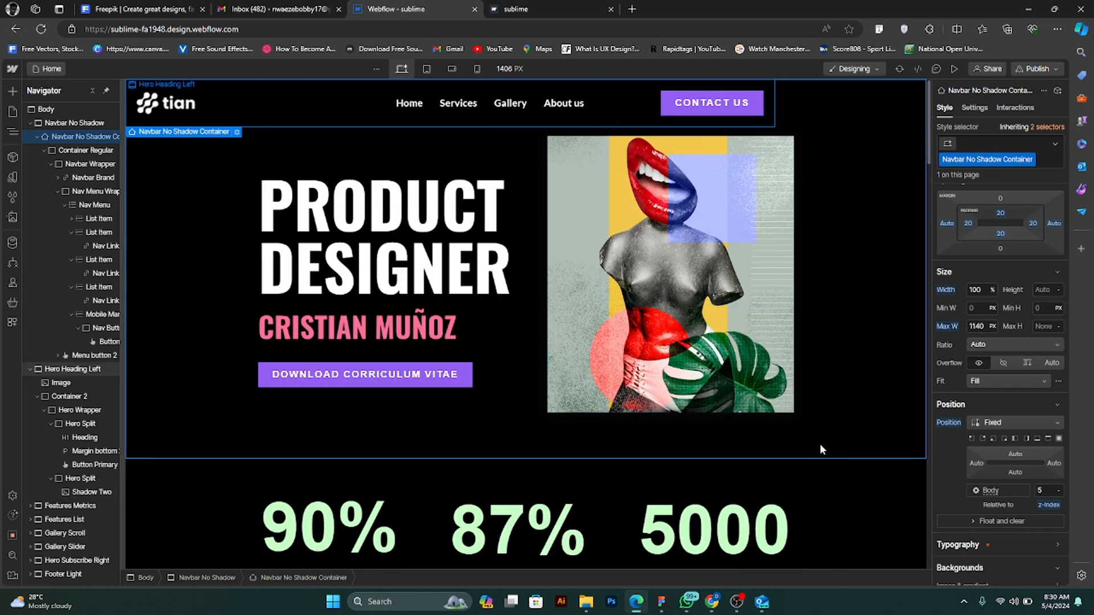
# - Anchor the fixed navbar container across the page top with 0% top, left and right offsets and check it against the sections below
pyautogui.click(1045, 437)
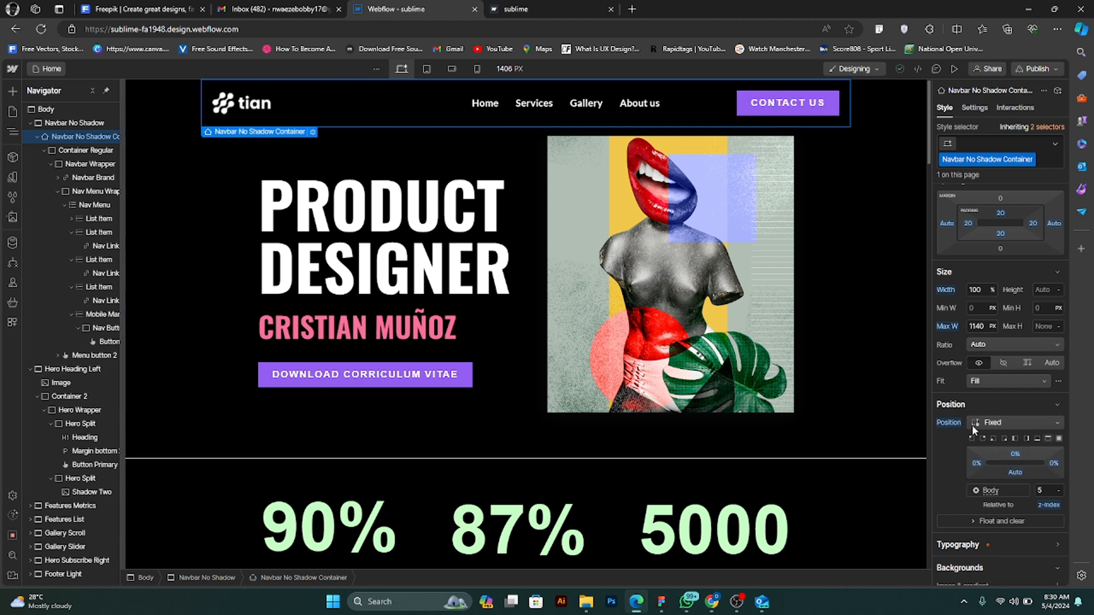
pyautogui.click(880, 122)
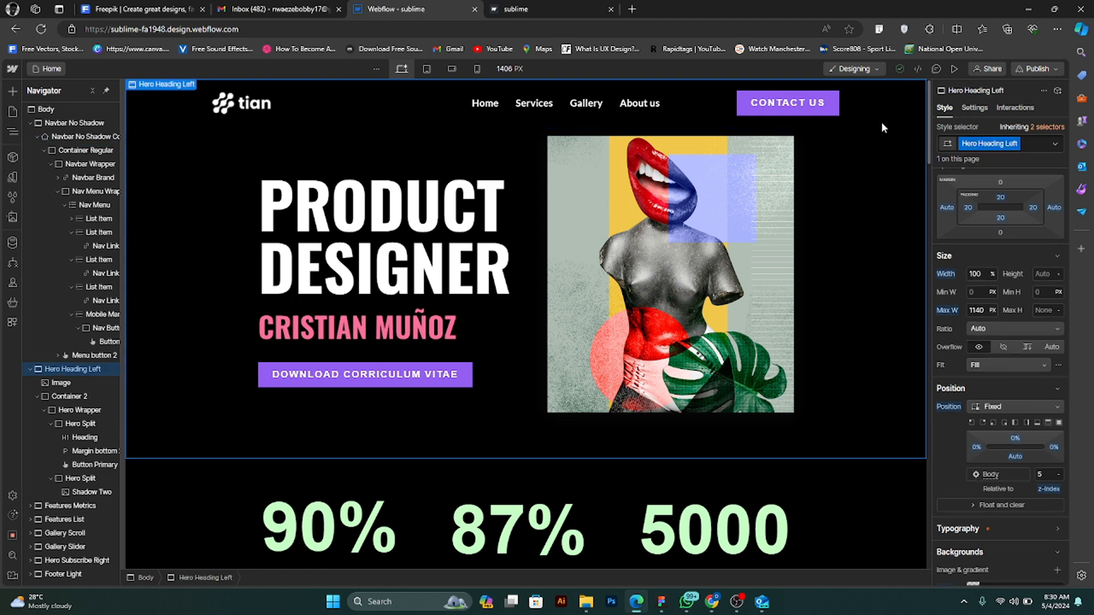
pyautogui.click(801, 125)
pyautogui.scroll(-7, 816, 196)
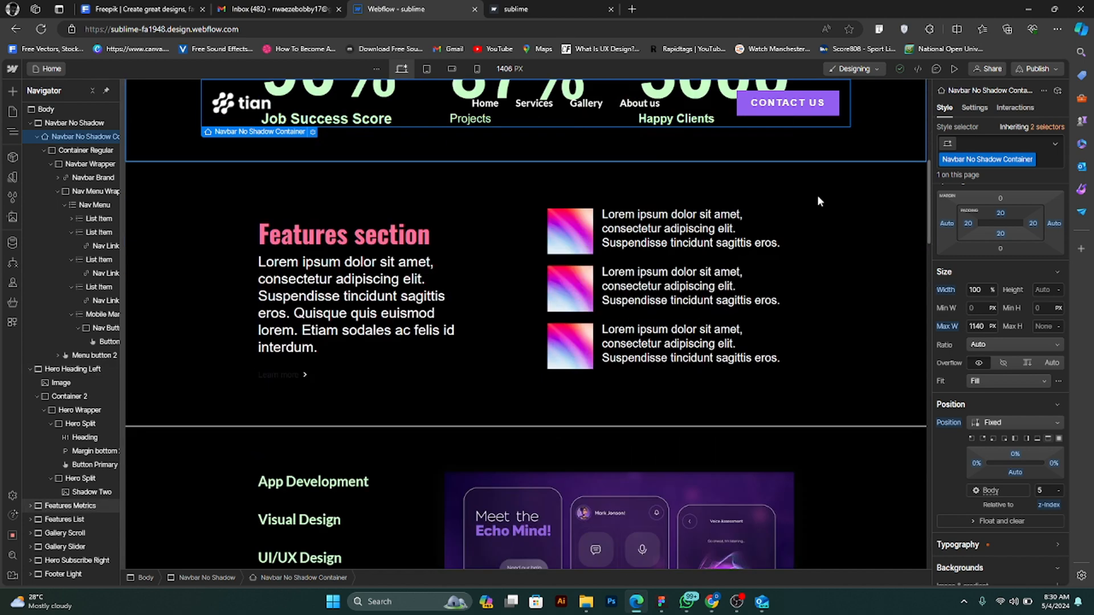
pyautogui.scroll(-6, 817, 195)
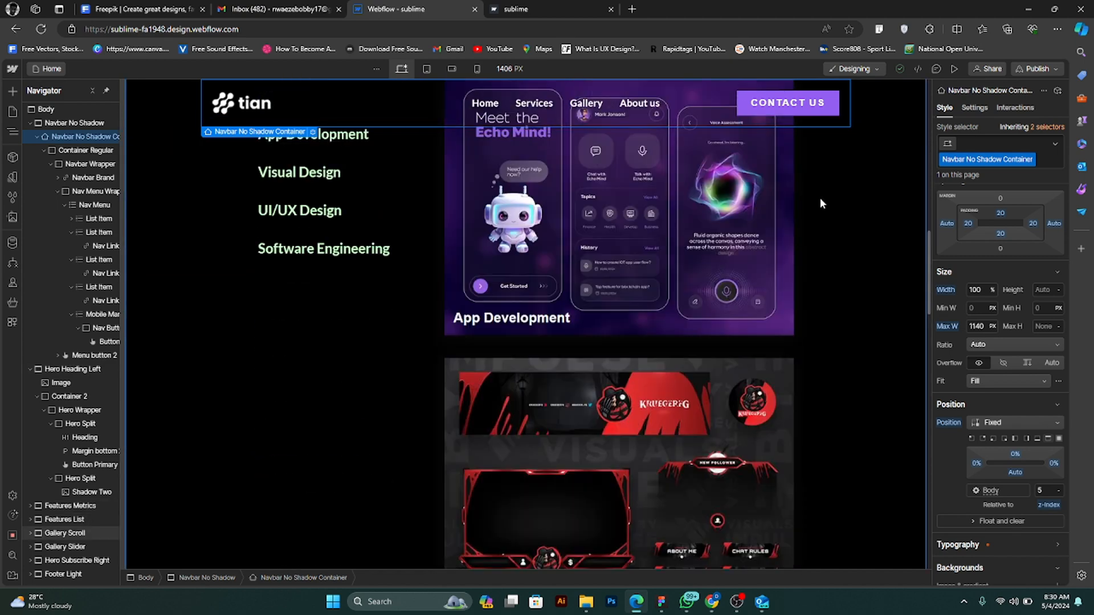
pyautogui.scroll(12, 821, 203)
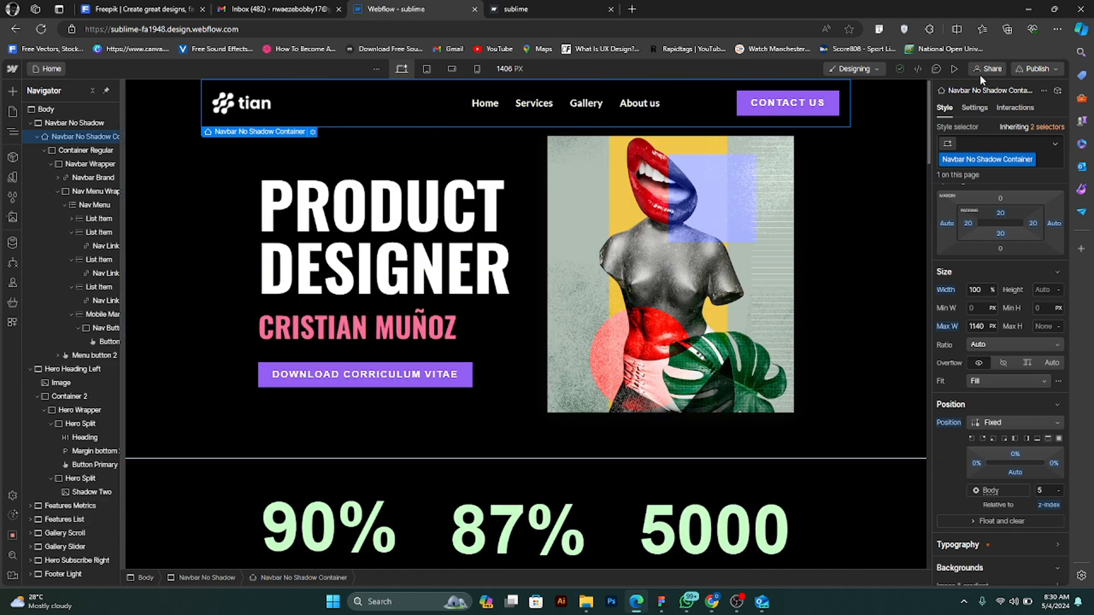
# - Preview the home page, examine how the fixed navbar overlaps the sections below, and return to the designer
pyautogui.click(954, 68)
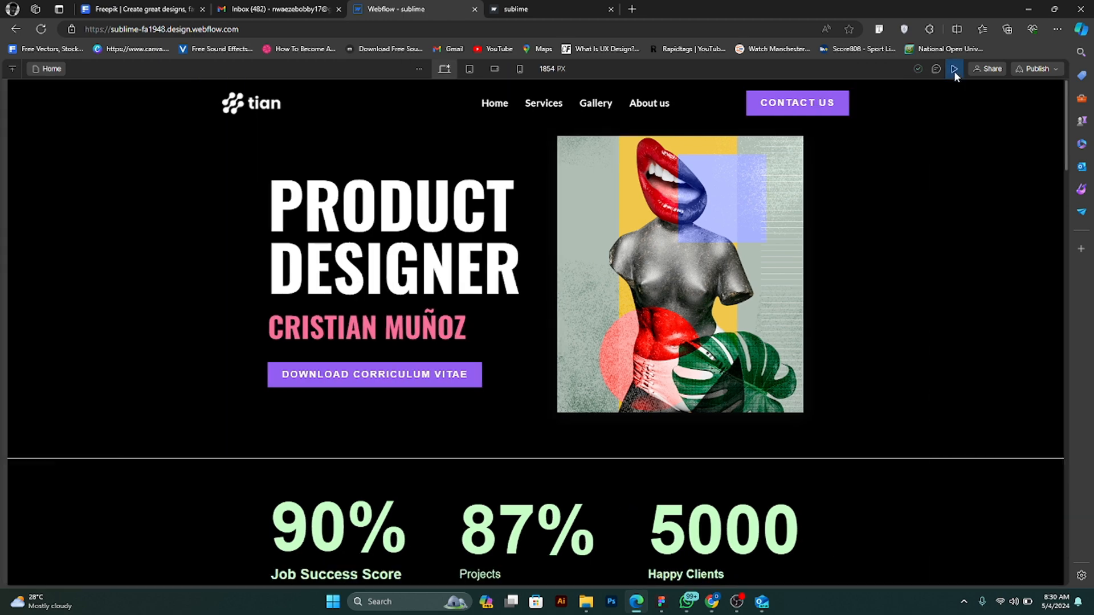
pyautogui.scroll(-3, 827, 188)
pyautogui.scroll(-12, 827, 188)
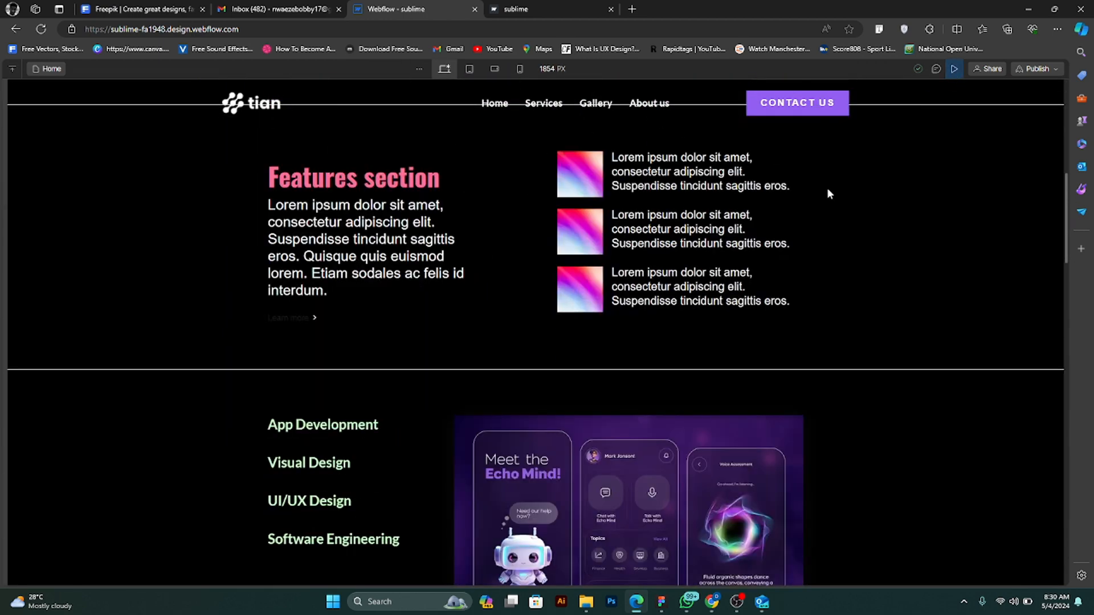
pyautogui.scroll(-3, 827, 190)
pyautogui.scroll(10, 829, 195)
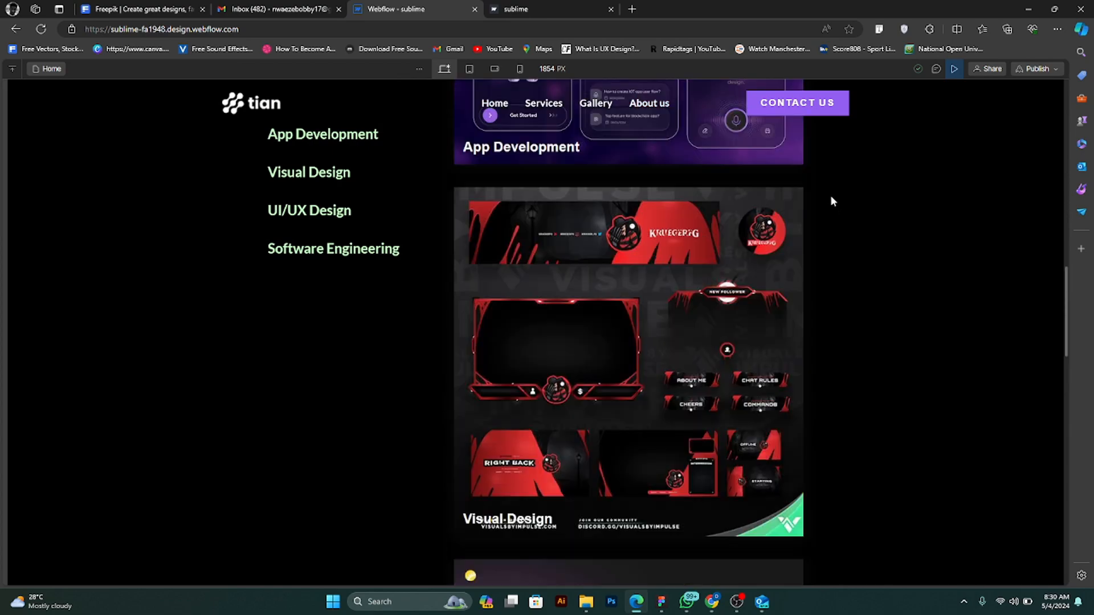
pyautogui.scroll(6, 831, 205)
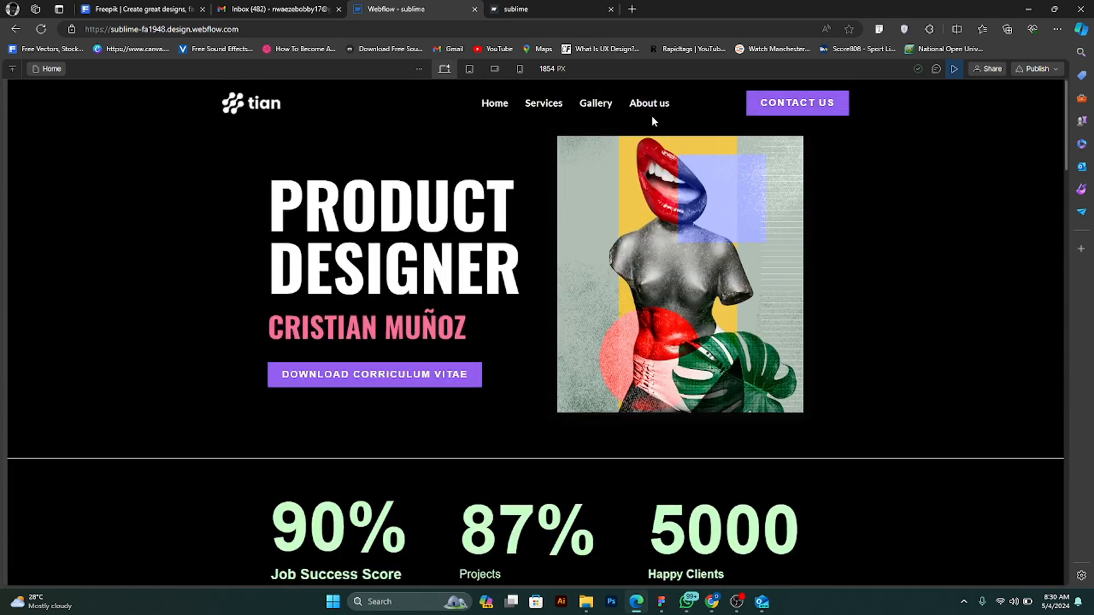
pyautogui.click(310, 5)
pyautogui.click(433, 7)
pyautogui.click(953, 69)
pyautogui.press('Escape')
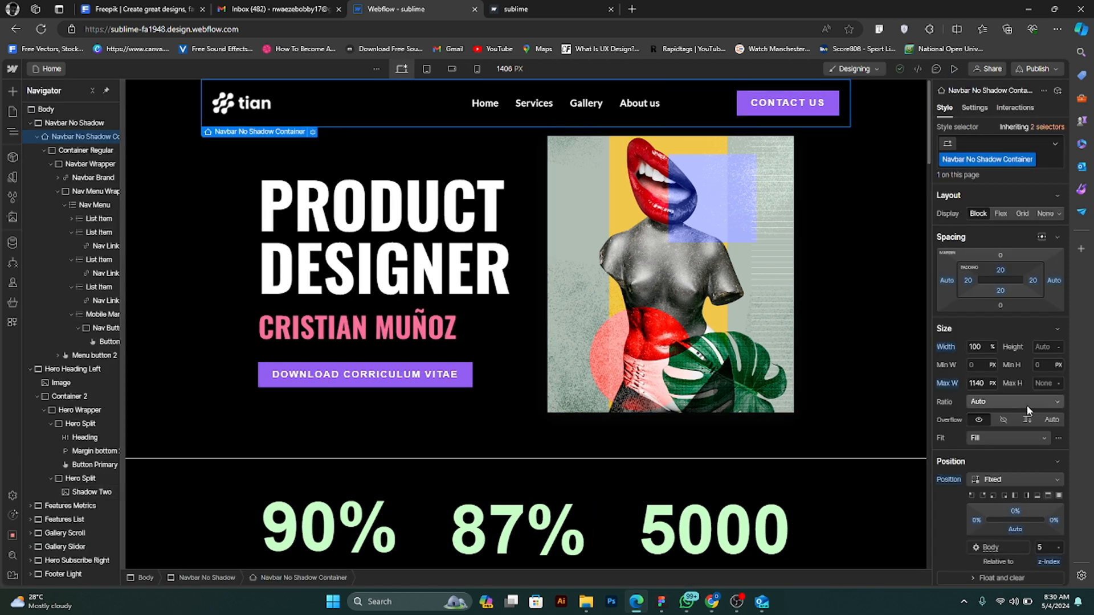
# - Change the Navbar No Shadow Container's background colour to fully opaque black
pyautogui.scroll(-5, 1026, 405)
pyautogui.scroll(2, 1020, 395)
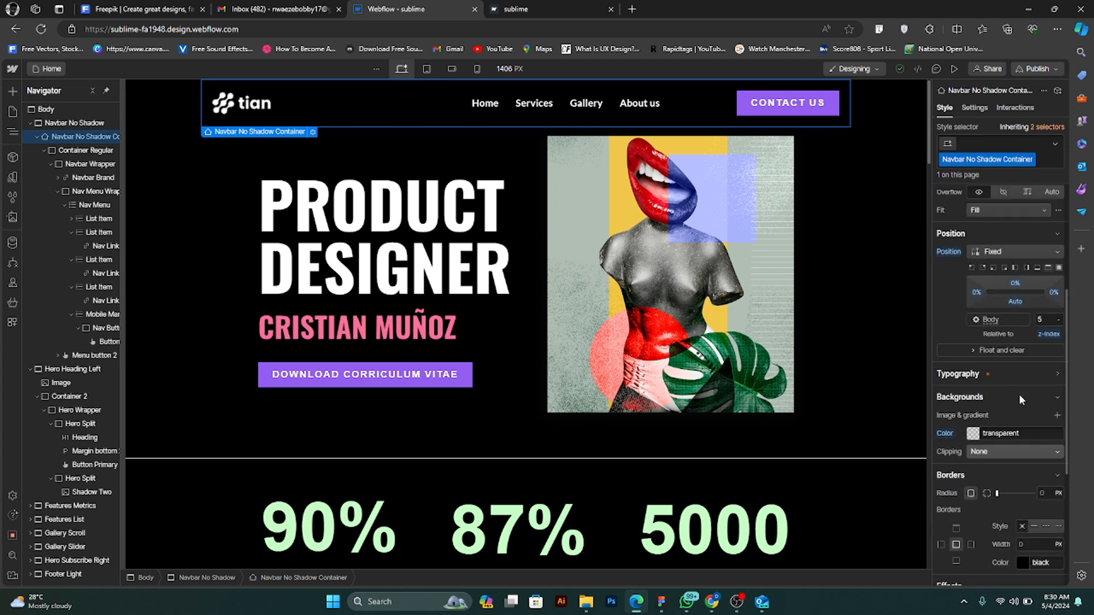
pyautogui.click(973, 433)
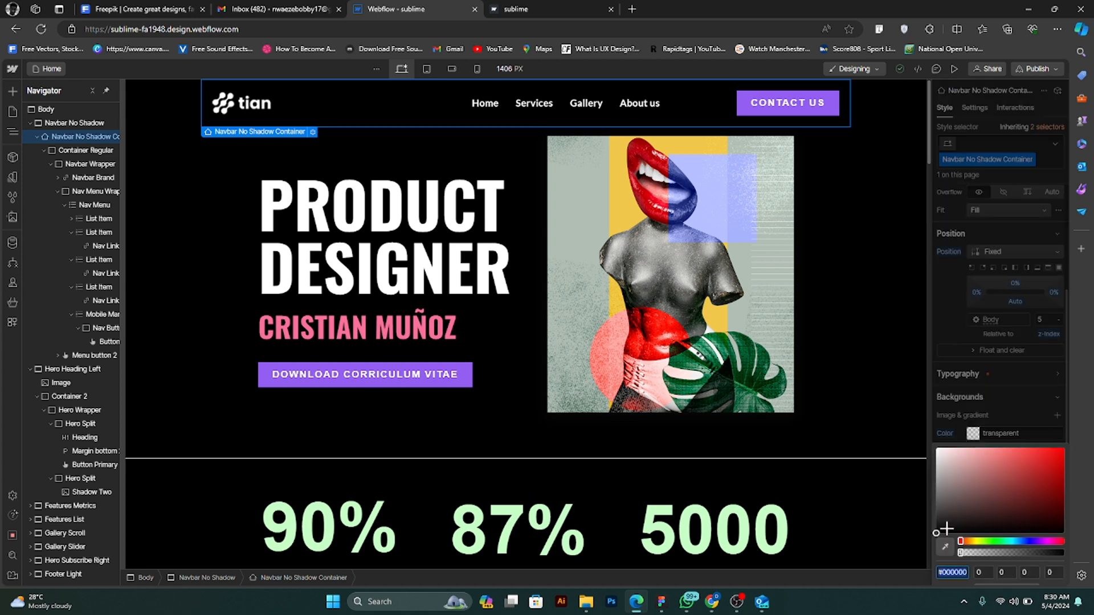
pyautogui.moveTo(944, 530); pyautogui.dragTo(1060, 557)
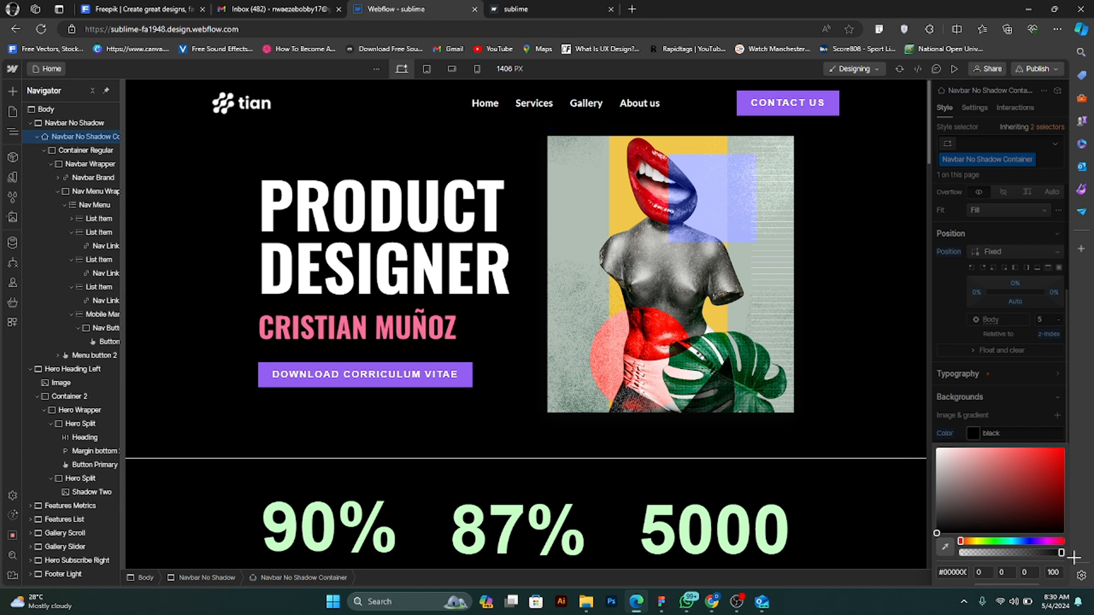
pyautogui.click(942, 328)
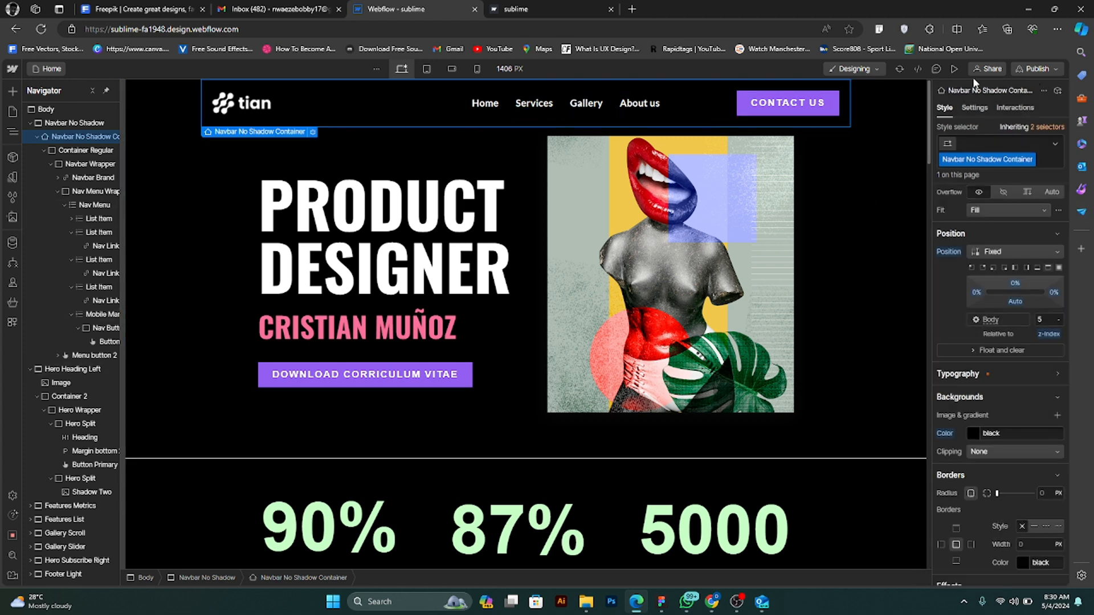
# - Preview the home page, examine the black navbar against the features and gallery sections, and return to the designer
pyautogui.click(953, 70)
pyautogui.scroll(-4, 769, 199)
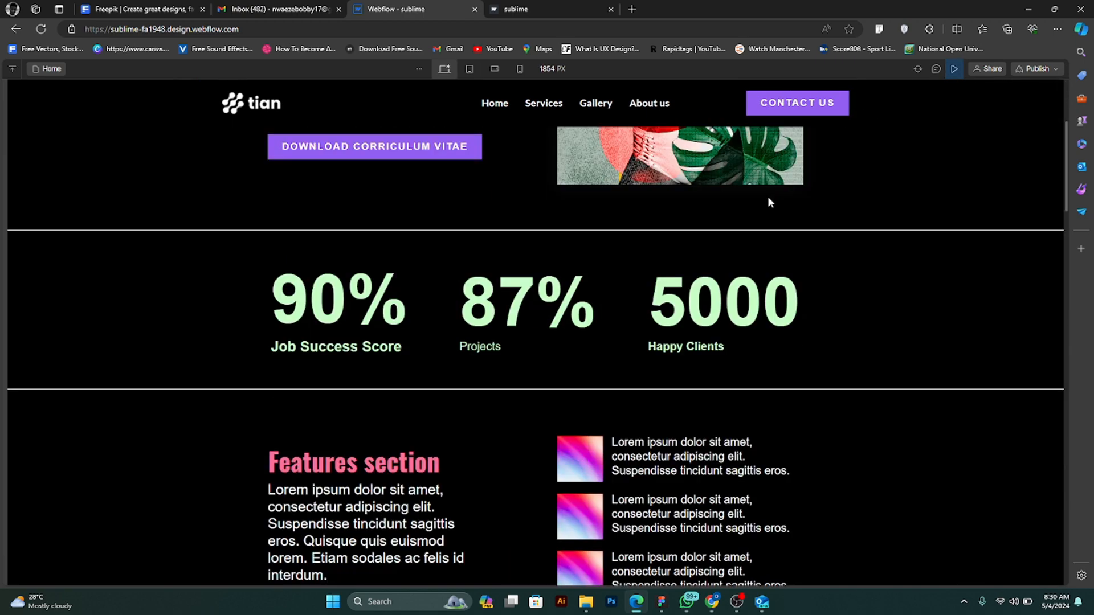
pyautogui.scroll(-10, 767, 197)
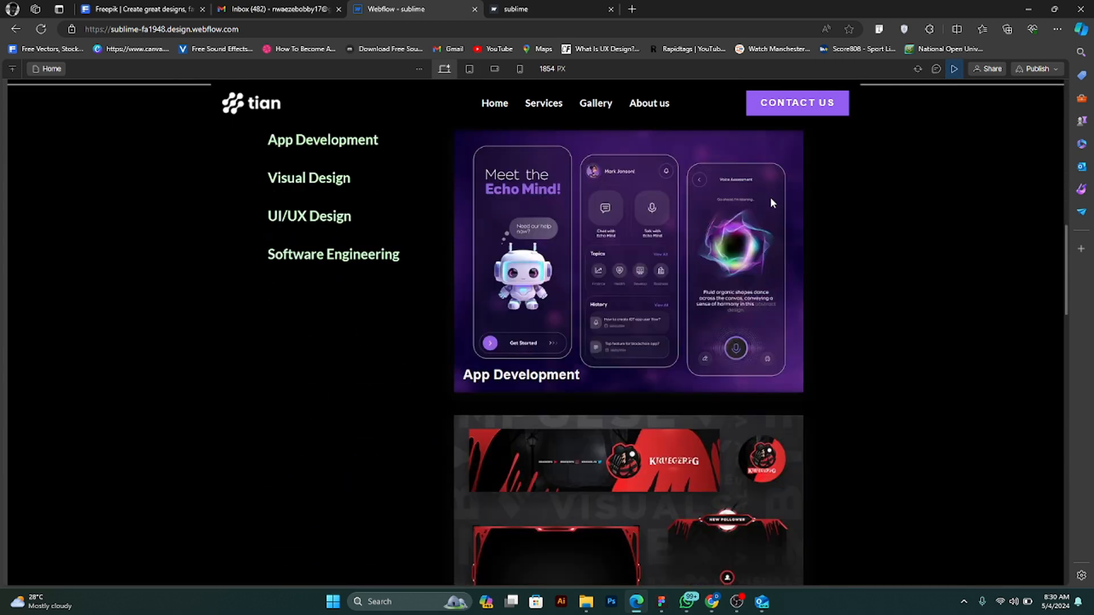
pyautogui.scroll(-6, 769, 197)
pyautogui.scroll(15, 767, 204)
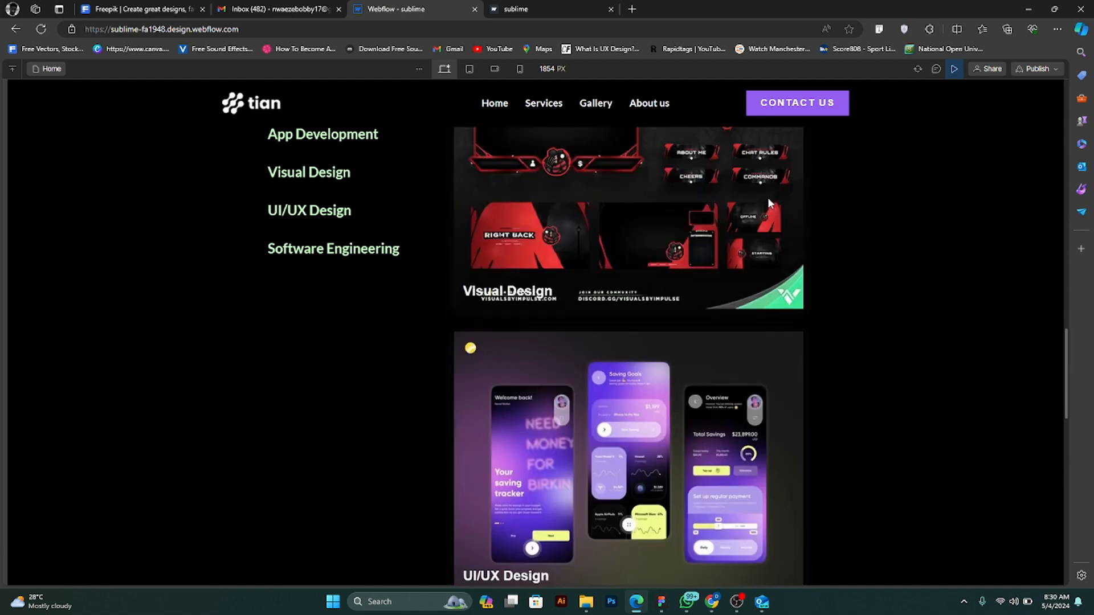
pyautogui.scroll(7, 773, 196)
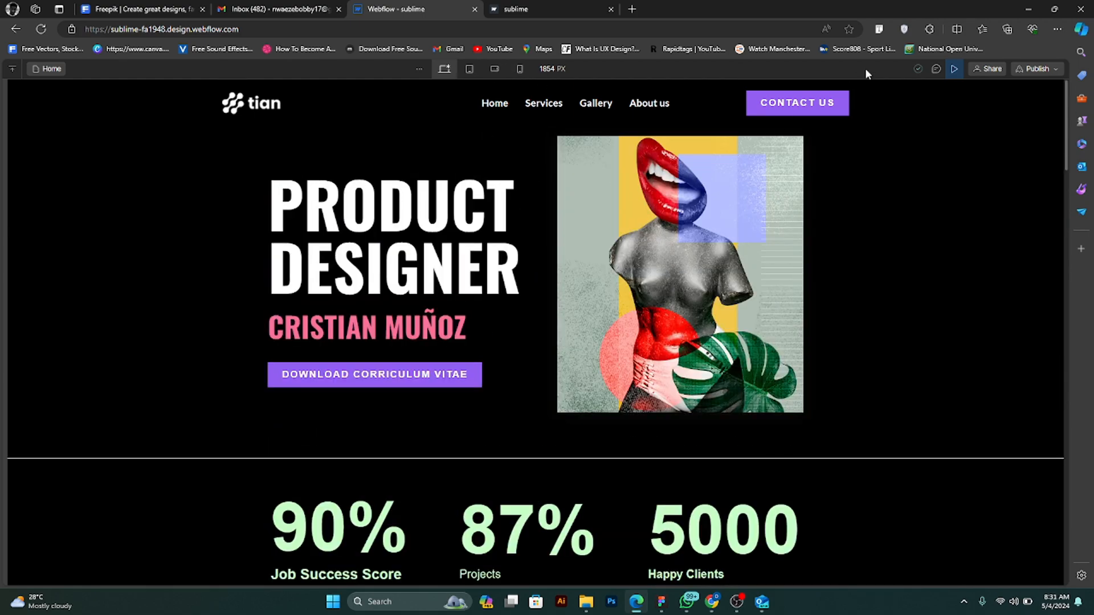
pyautogui.click(953, 69)
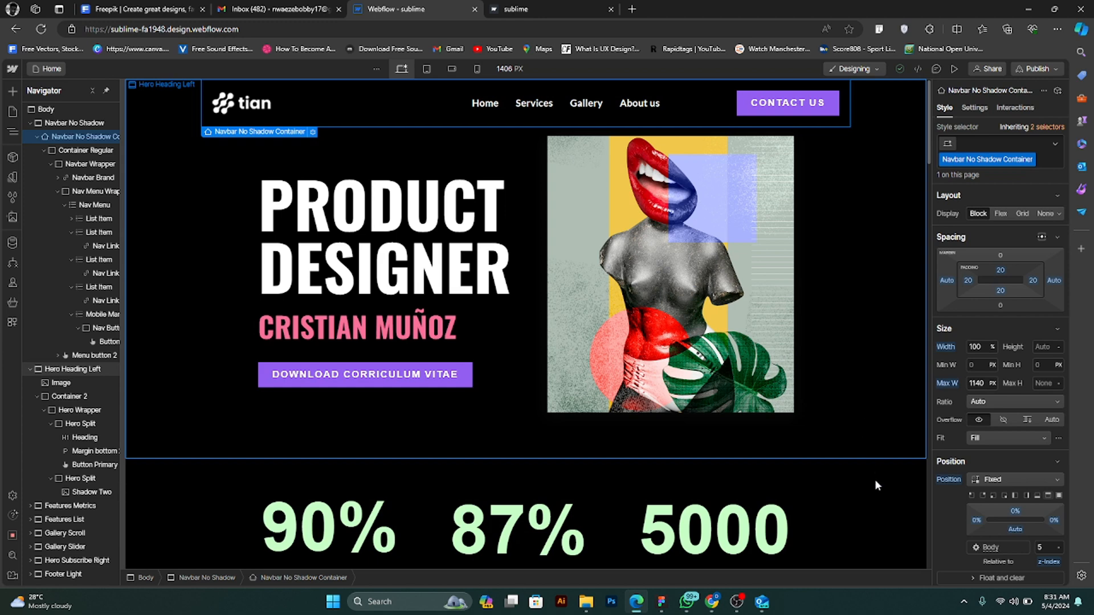
# - Start adding an element trigger interaction to the Hero Split block containing the hero text
pyautogui.click(891, 353)
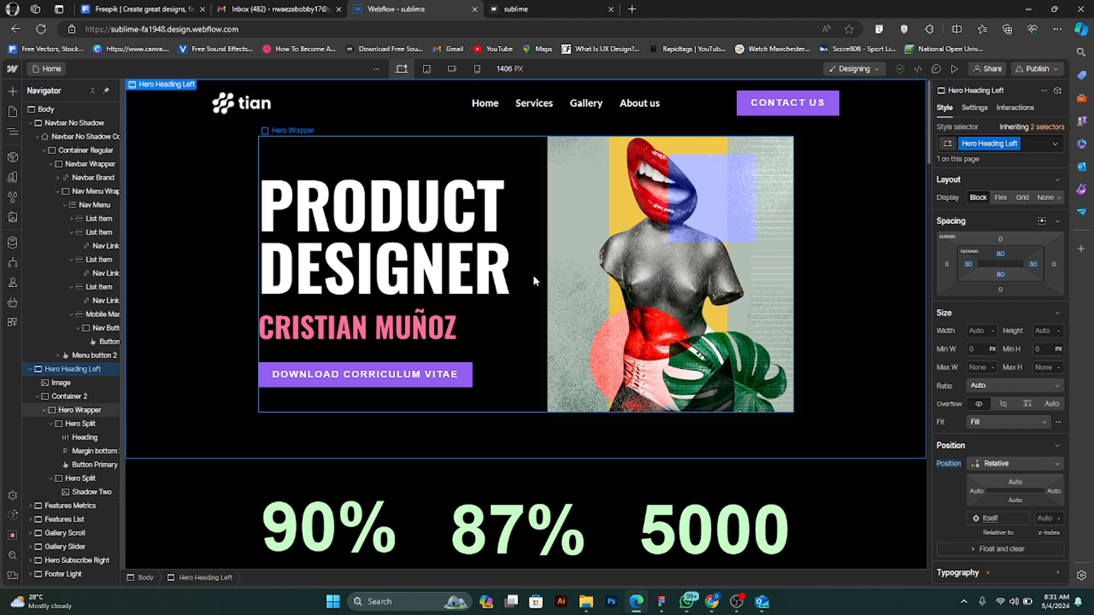
pyautogui.click(497, 336)
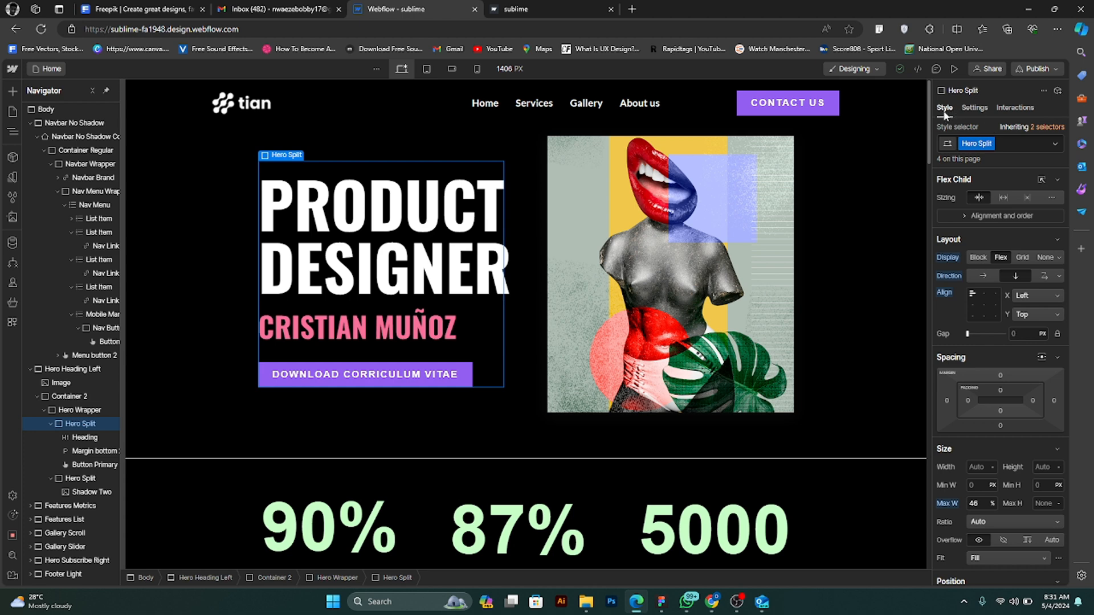
pyautogui.click(1008, 109)
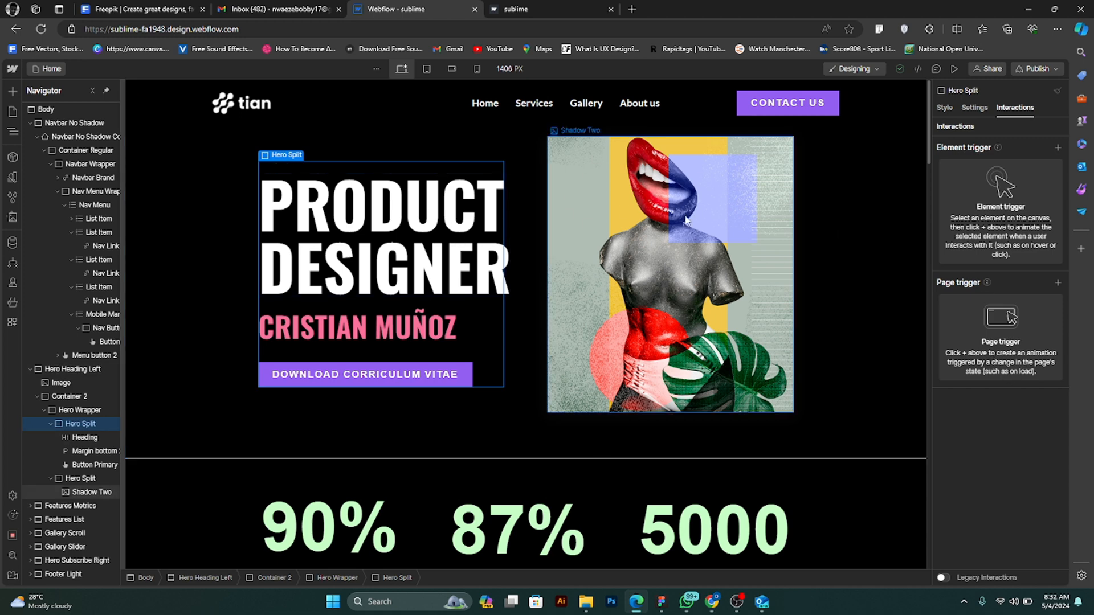
pyautogui.click(1057, 148)
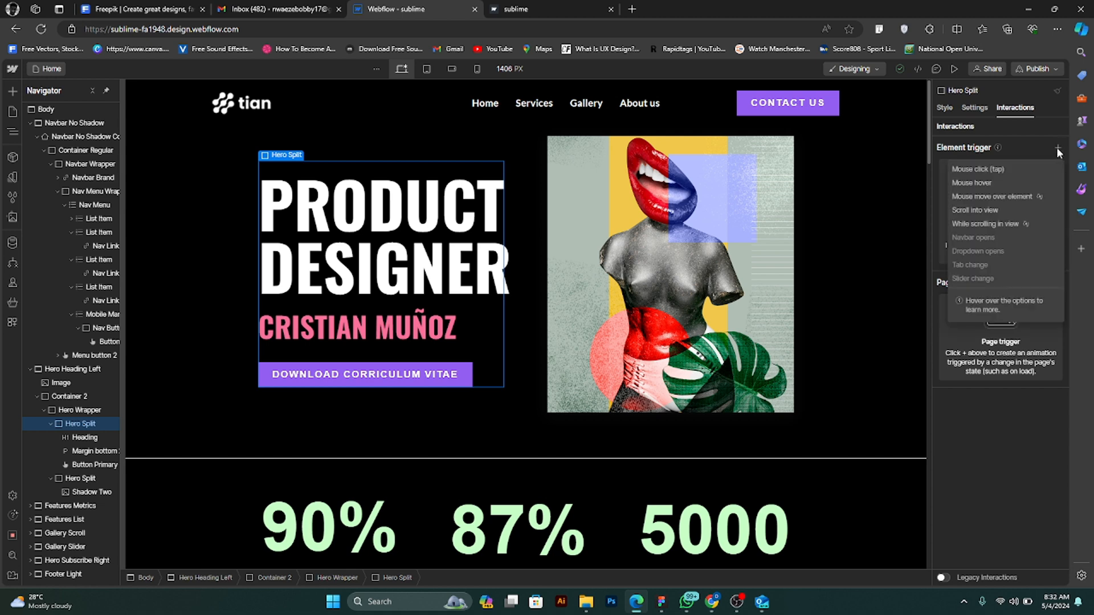
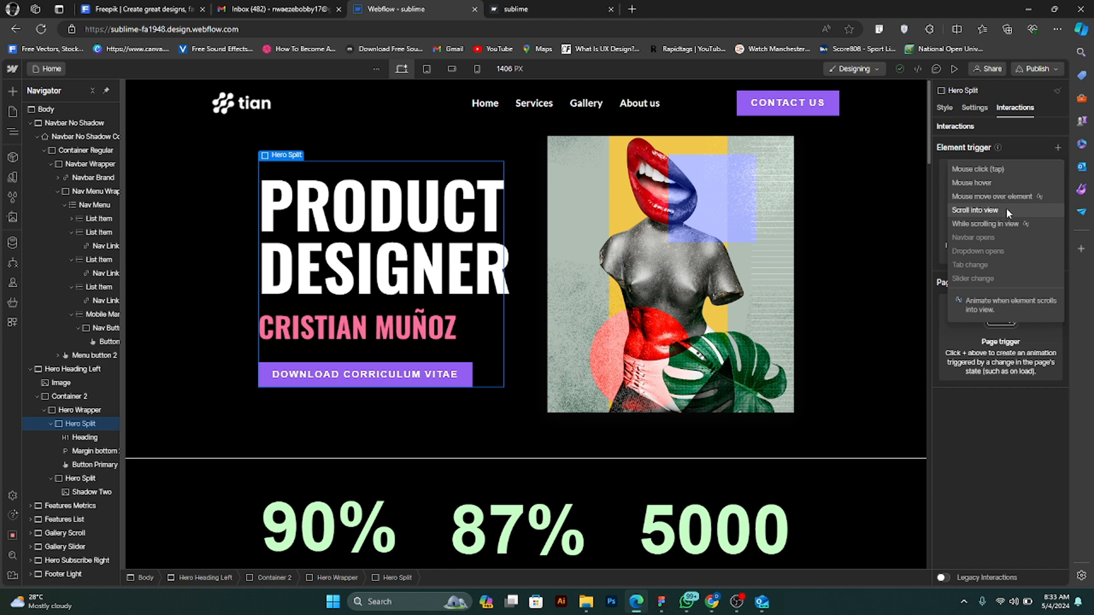
# - Give the Hero Split text block a scroll into view trigger with the Grow in action and preview the animation
pyautogui.click(1006, 210)
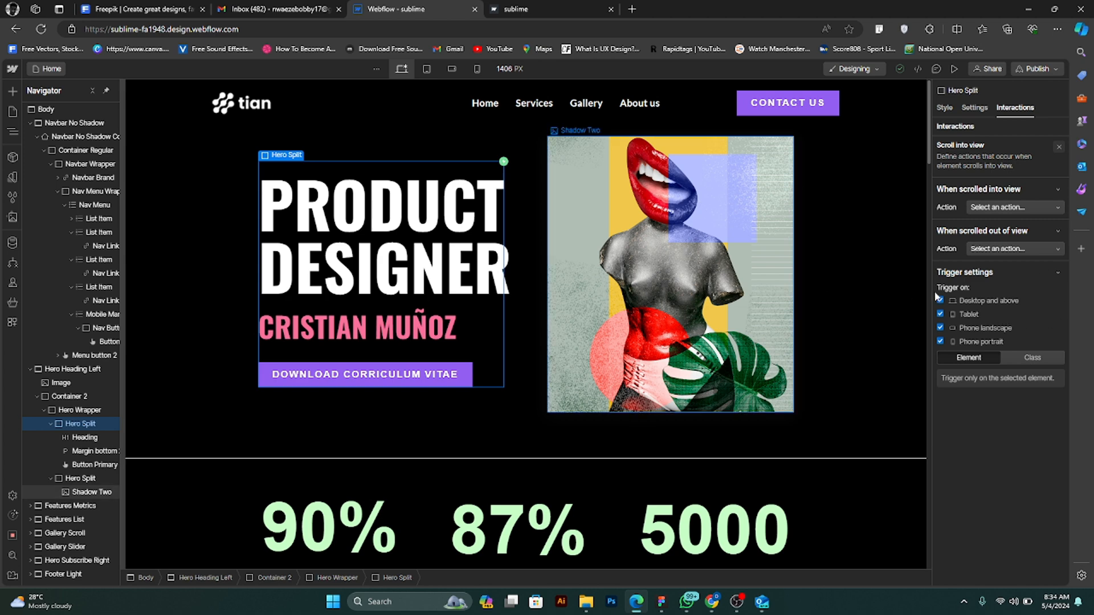
pyautogui.click(1051, 208)
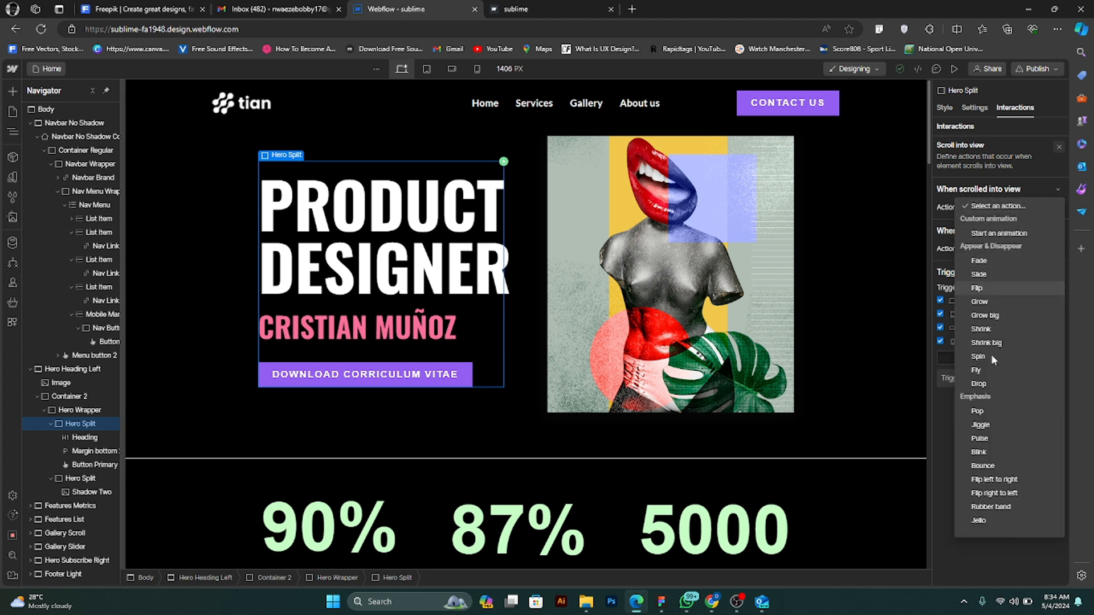
pyautogui.click(994, 301)
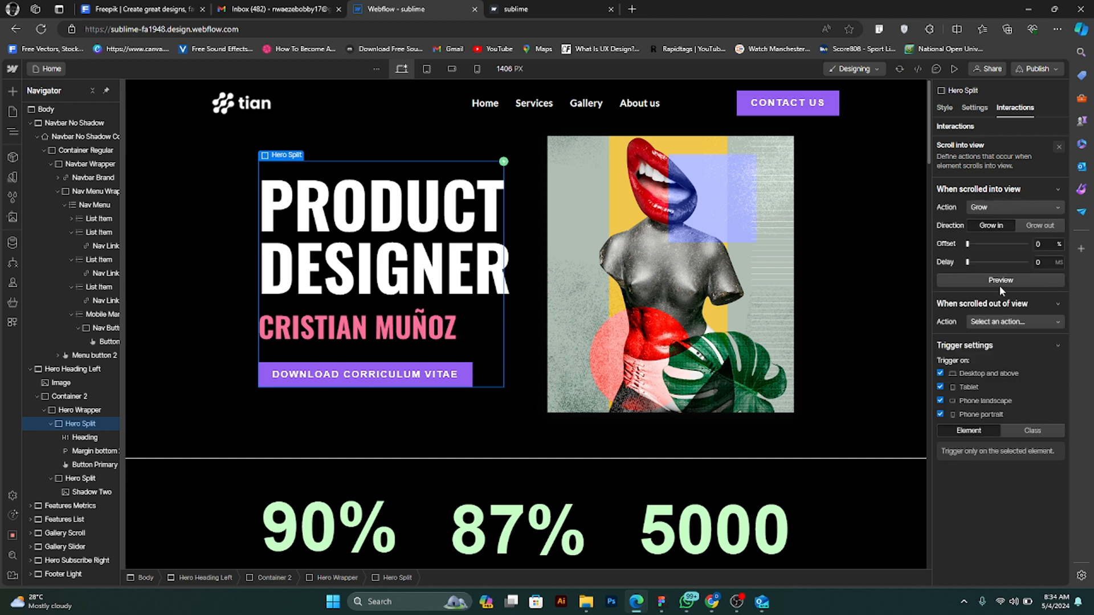
pyautogui.click(1000, 280)
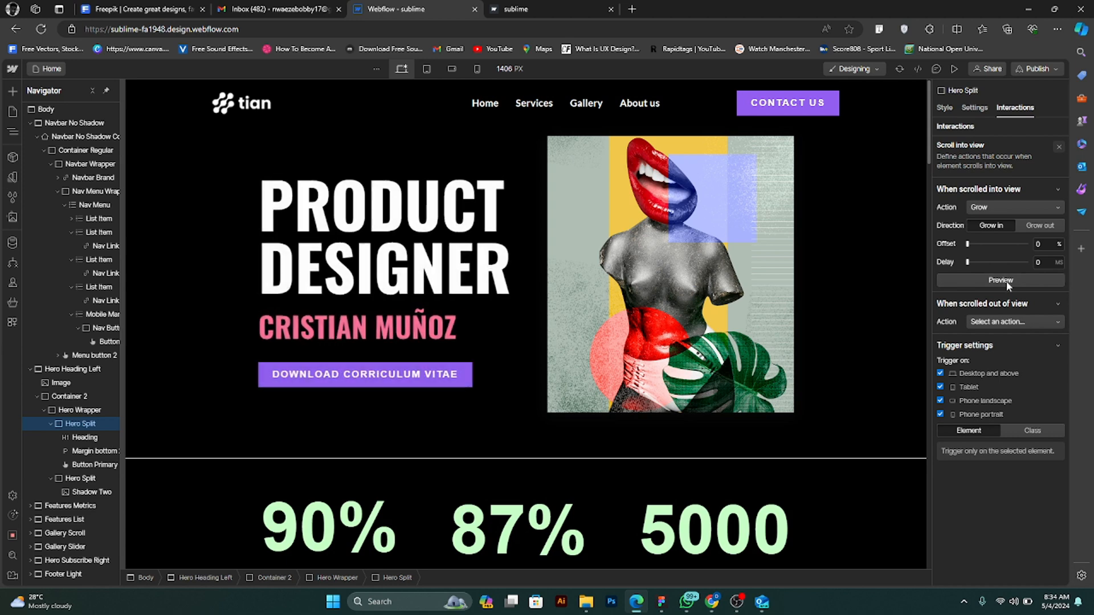
pyautogui.click(1005, 281)
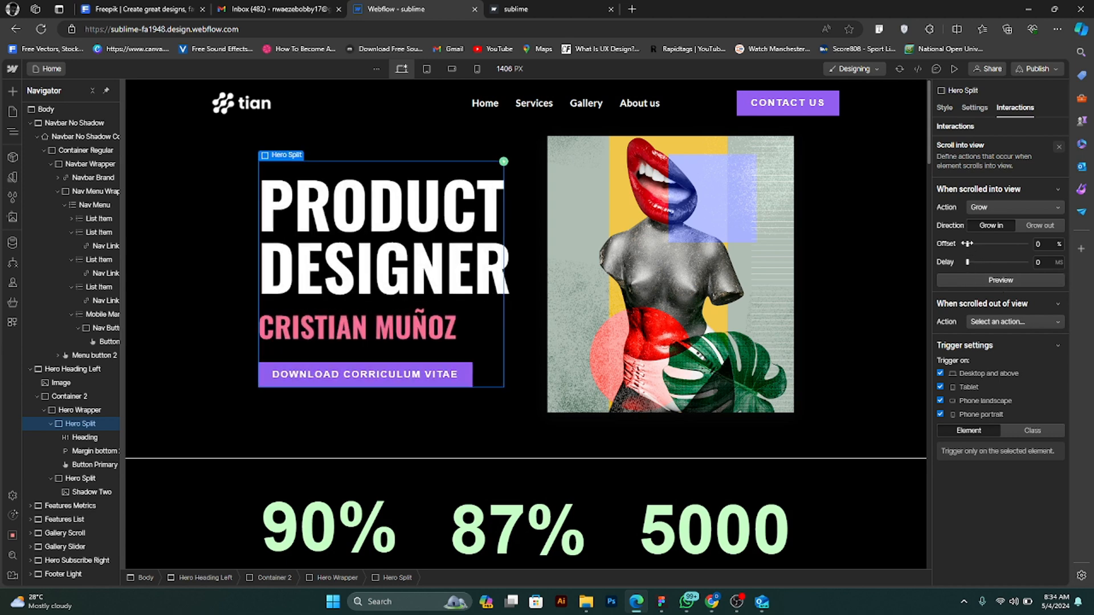
# - Try a 248 ms delay on the Grow animation, preview it, and reset the delay to 0 ms
pyautogui.moveTo(968, 262); pyautogui.dragTo(974, 262)
pyautogui.click(982, 277)
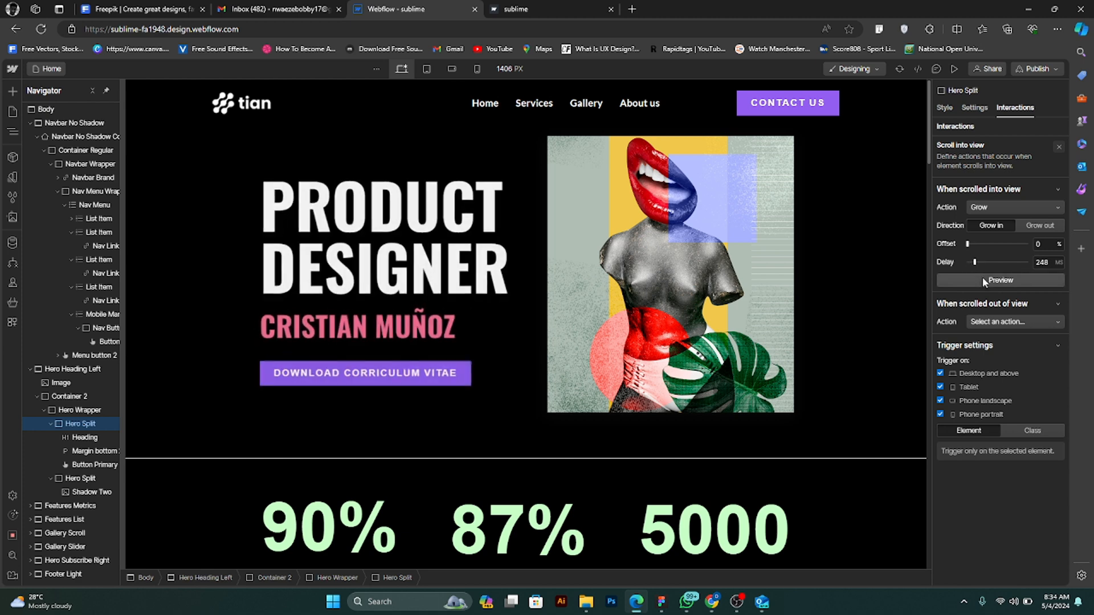
pyautogui.click(982, 276)
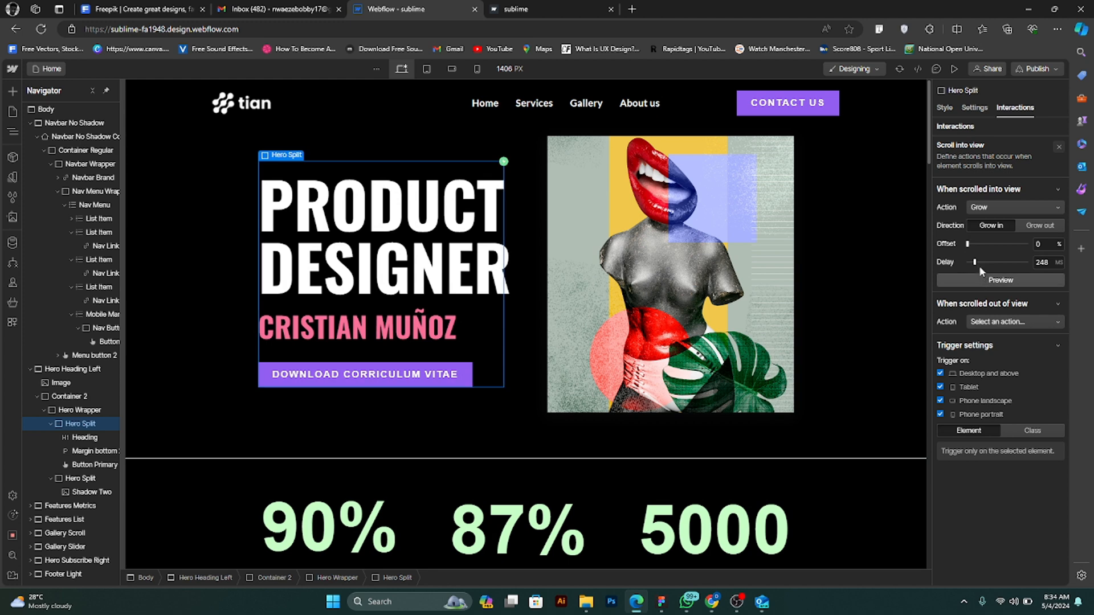
pyautogui.moveTo(975, 262); pyautogui.dragTo(956, 262)
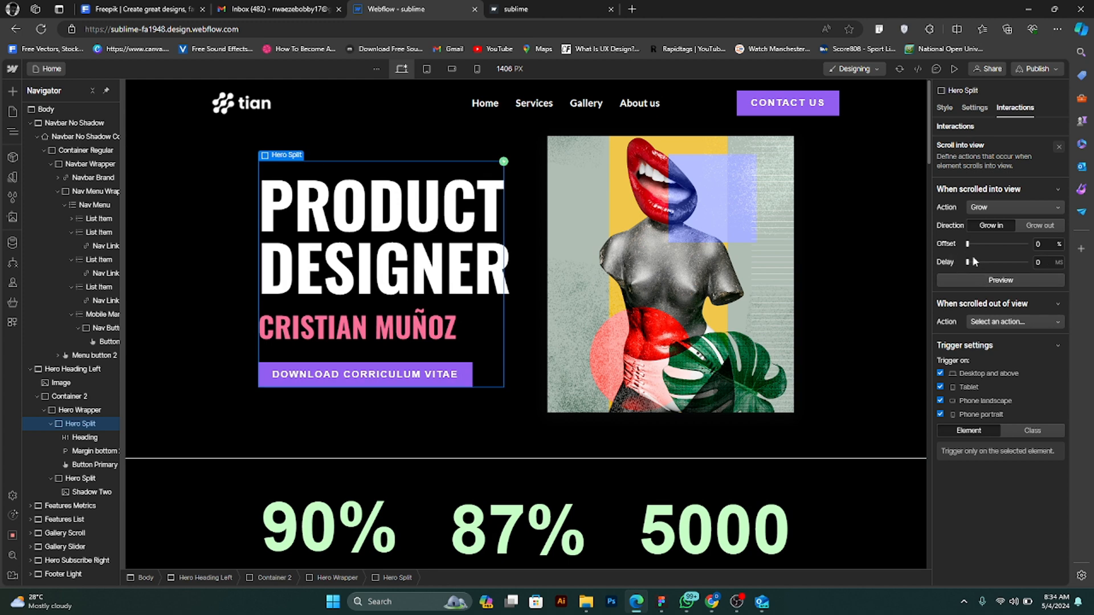
# - Change the Hero Split block's scrolled-into-view action to Slide, sliding in from left
pyautogui.click(1029, 206)
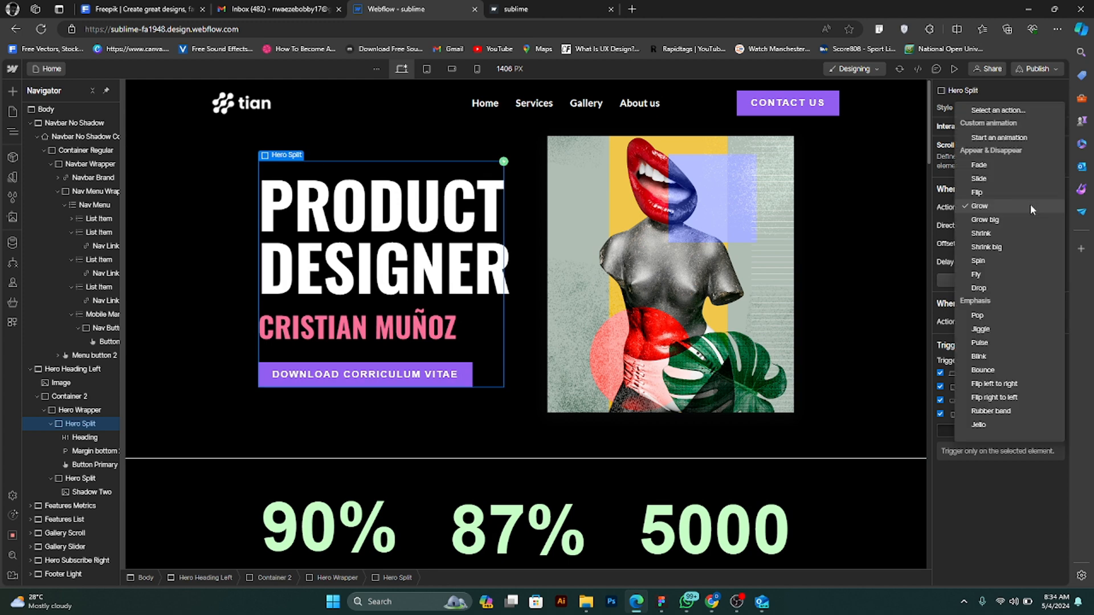
pyautogui.click(1004, 179)
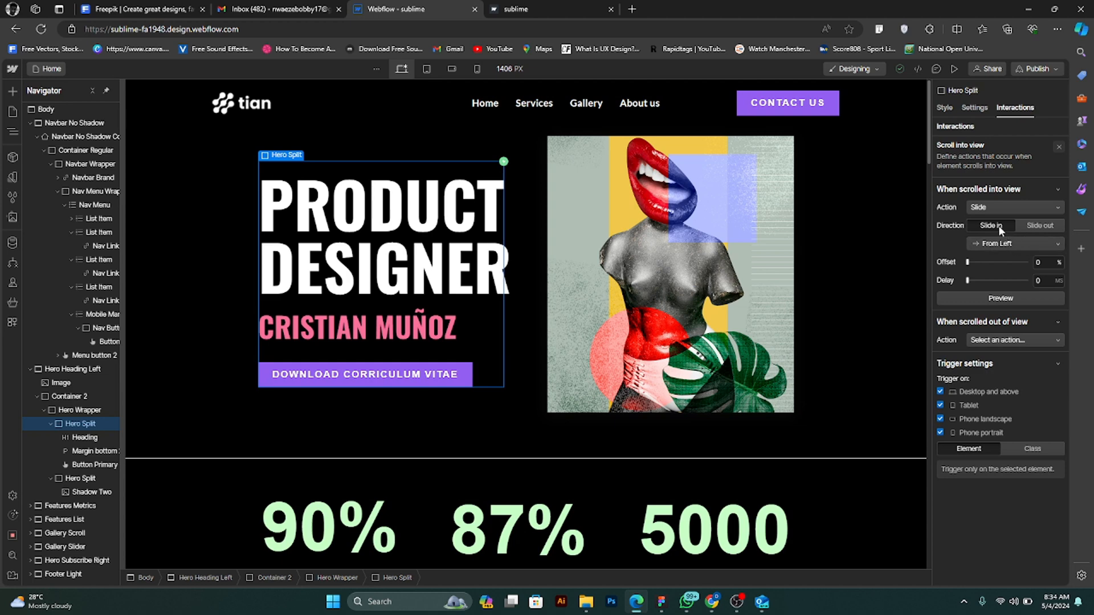
pyautogui.click(1031, 224)
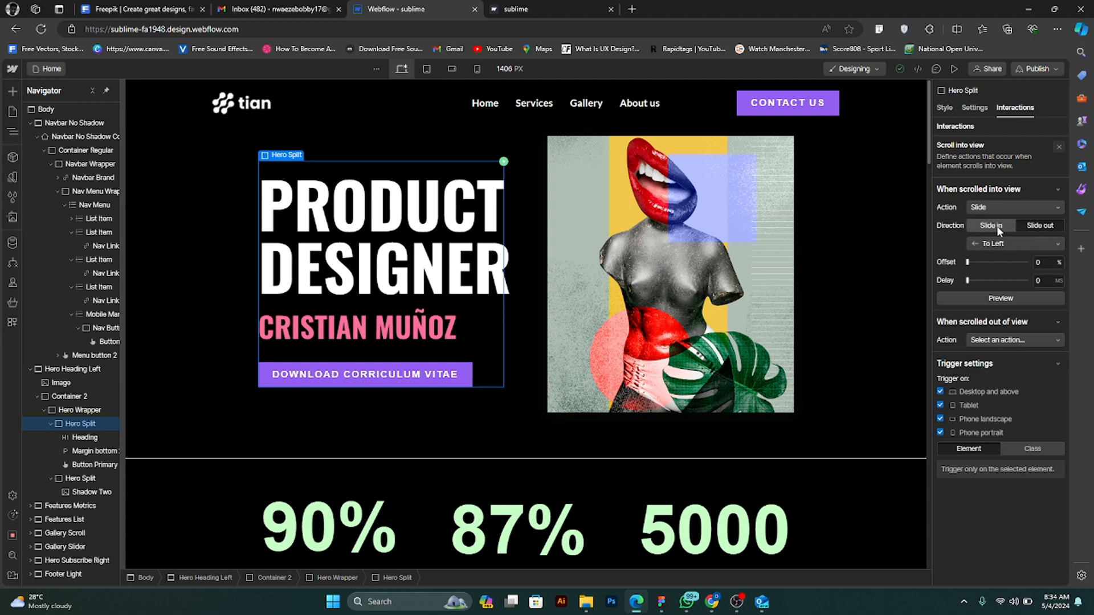
pyautogui.click(996, 226)
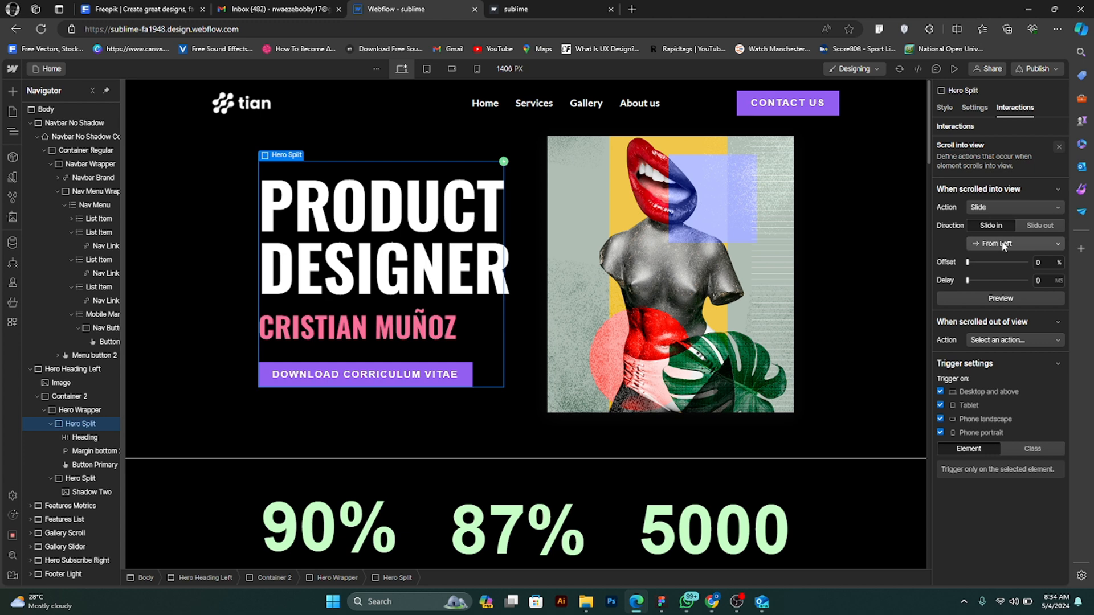
pyautogui.click(1004, 245)
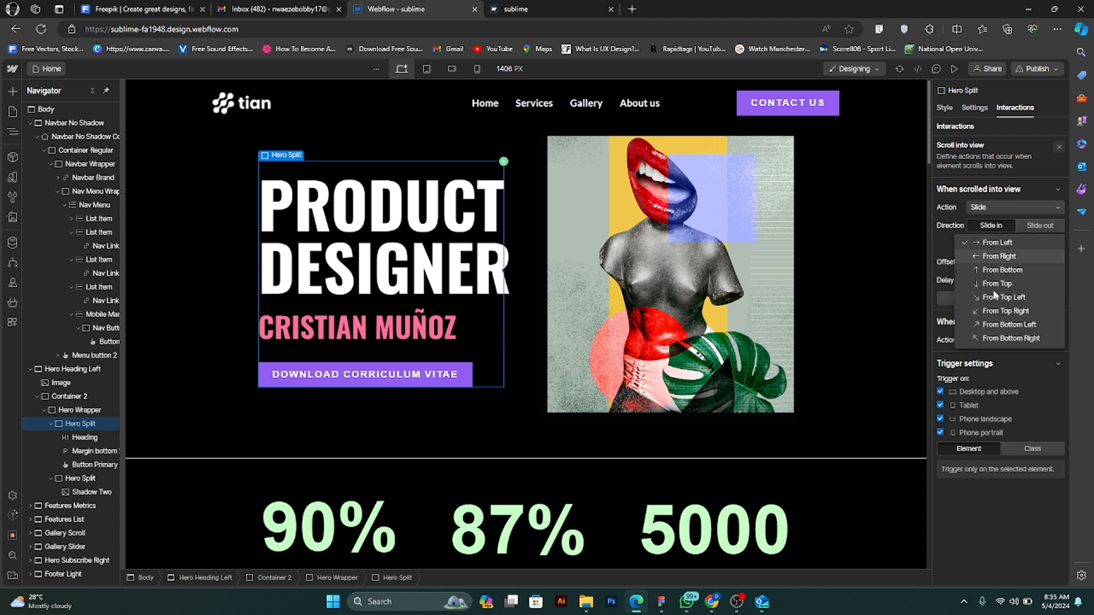
pyautogui.click(1012, 242)
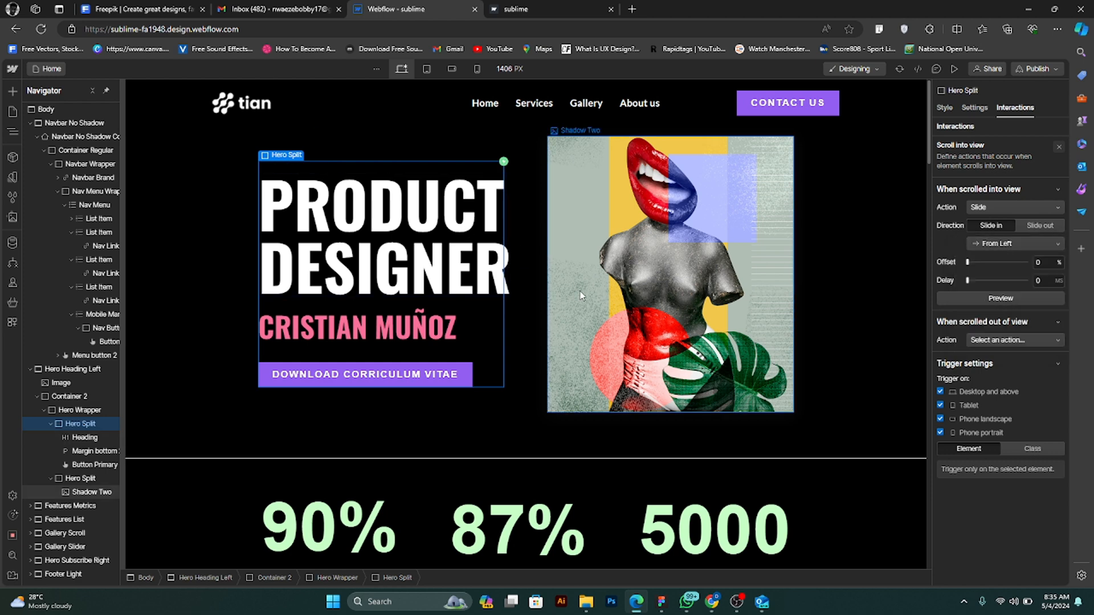
# - Set the Hero Split block's scrolled-out-of-view action to Slide in from left and preview both slide animations
pyautogui.click(1037, 337)
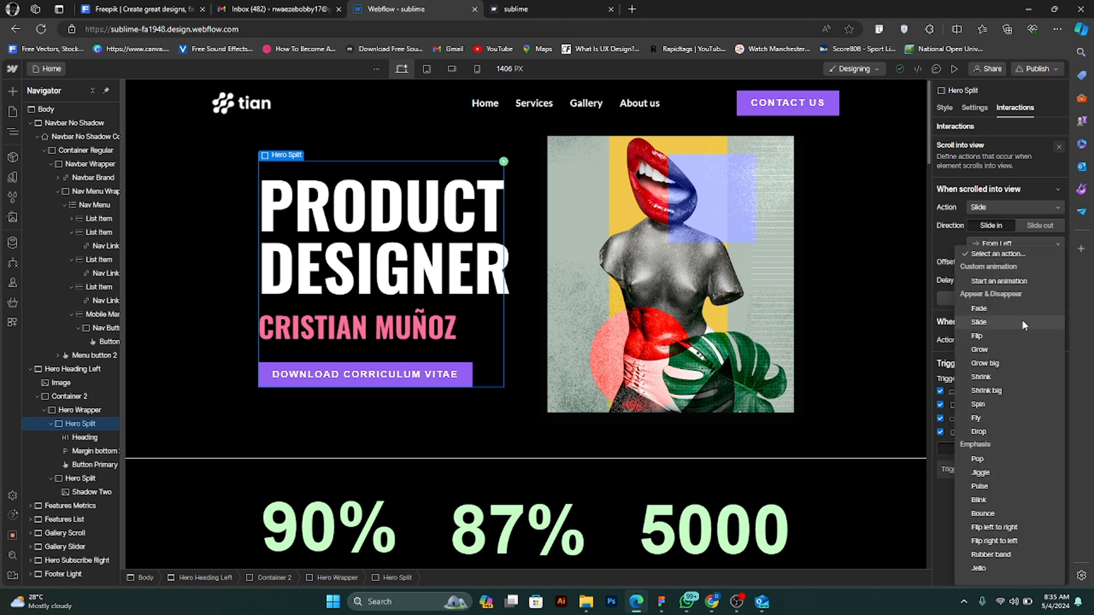
pyautogui.click(1022, 321)
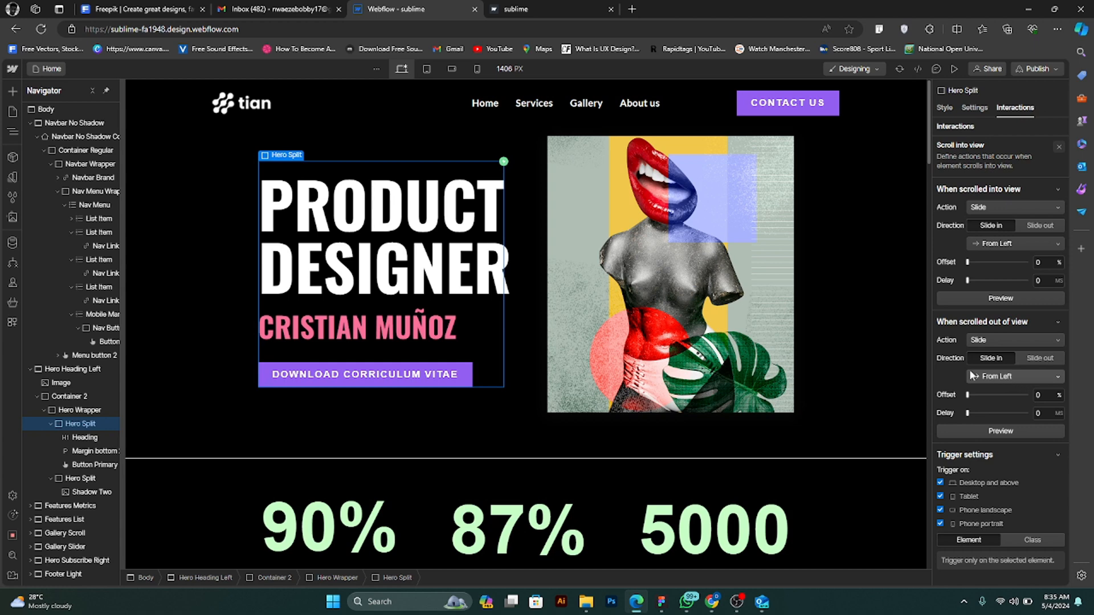
pyautogui.scroll(-4, 509, 279)
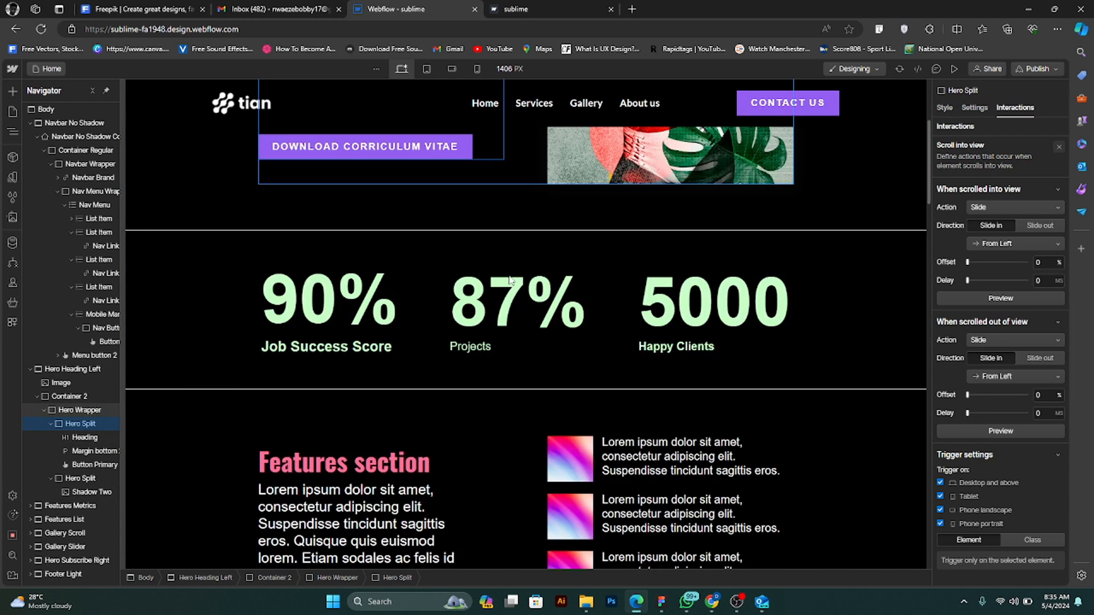
pyautogui.scroll(4, 507, 274)
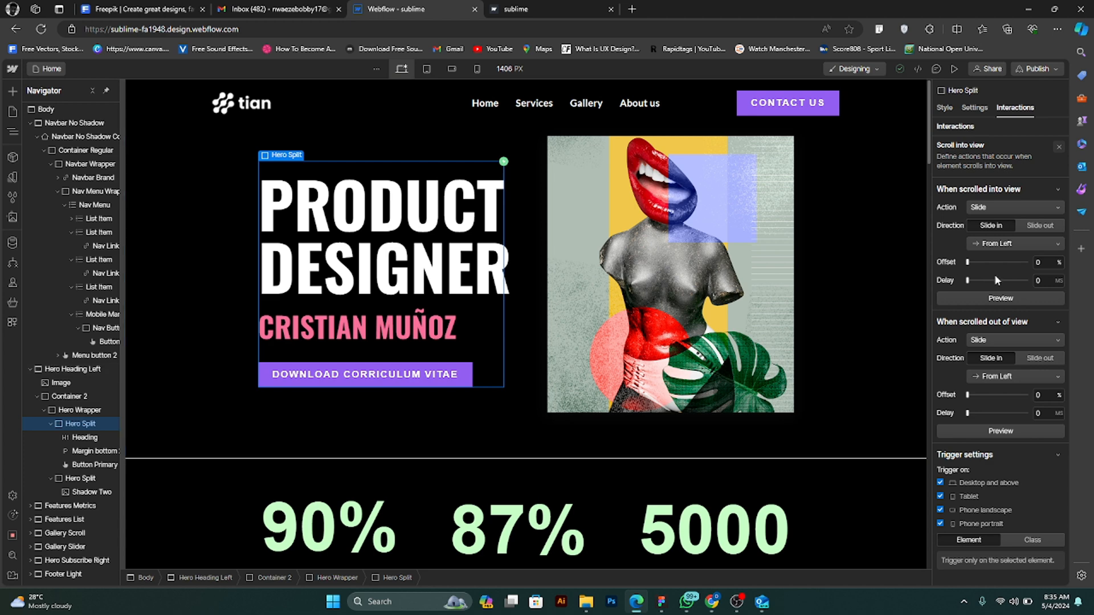
pyautogui.click(1009, 432)
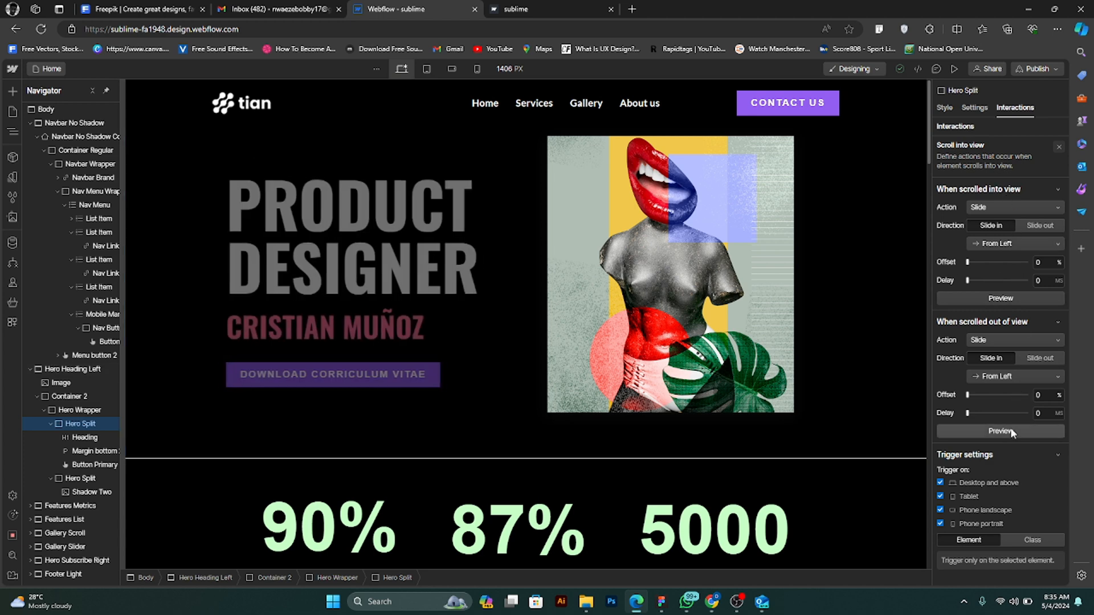
pyautogui.click(1011, 434)
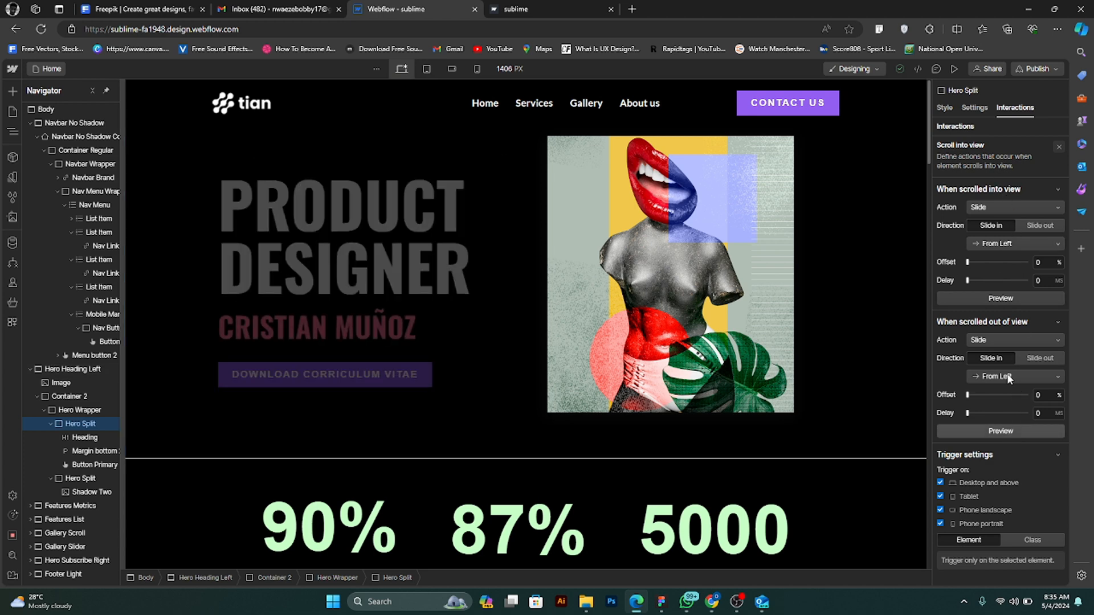
pyautogui.click(1009, 300)
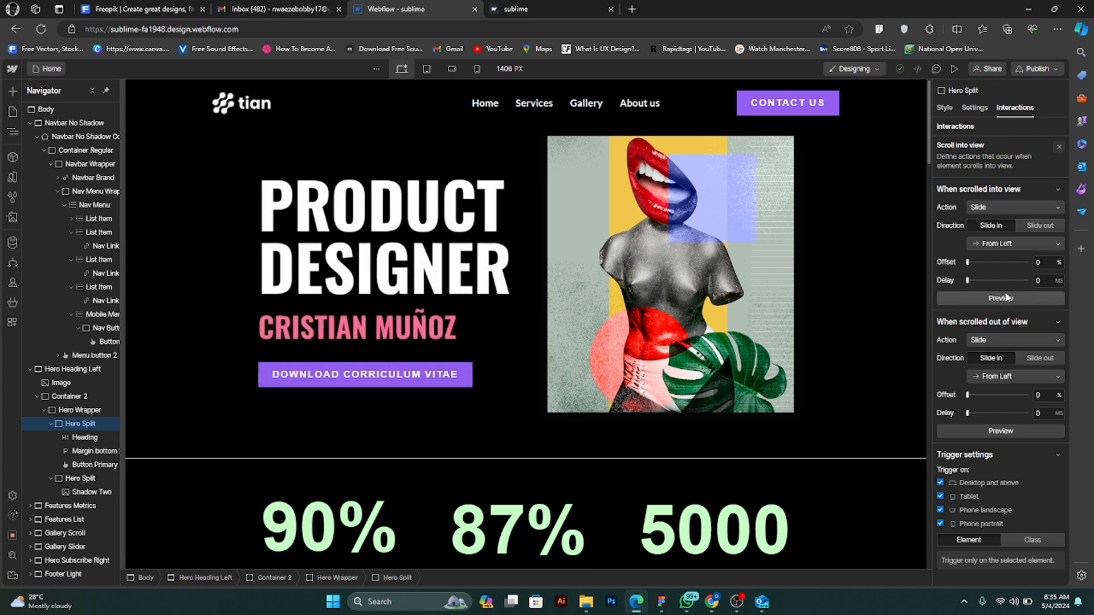
# - Preview the home page, examine the hero text's slide animation while scrolling past it and back, and return to the designer
pyautogui.click(953, 70)
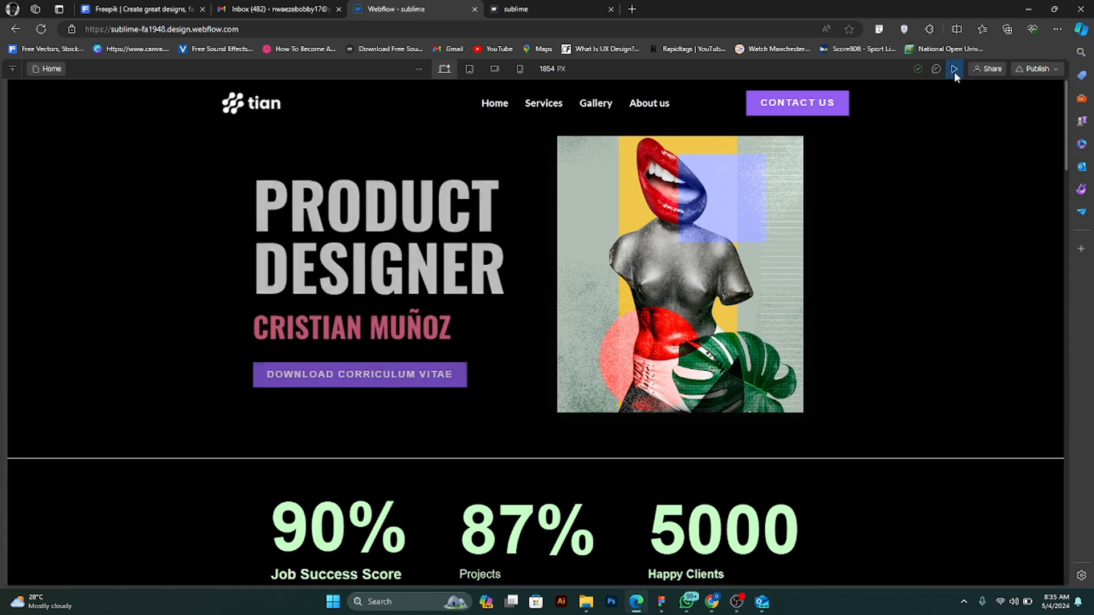
pyautogui.scroll(-4, 407, 440)
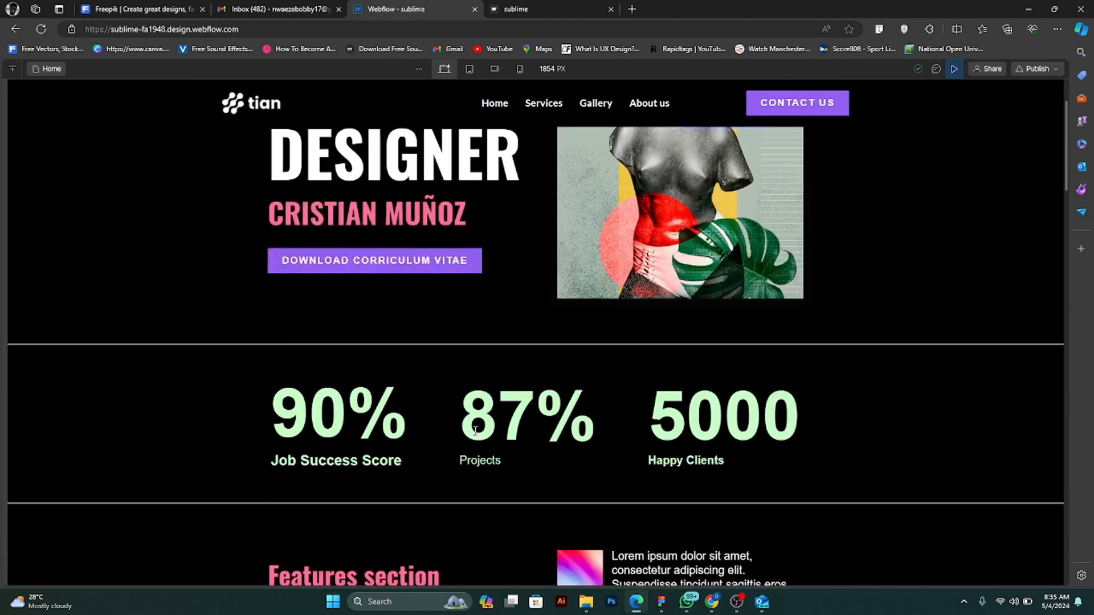
pyautogui.scroll(4, 478, 435)
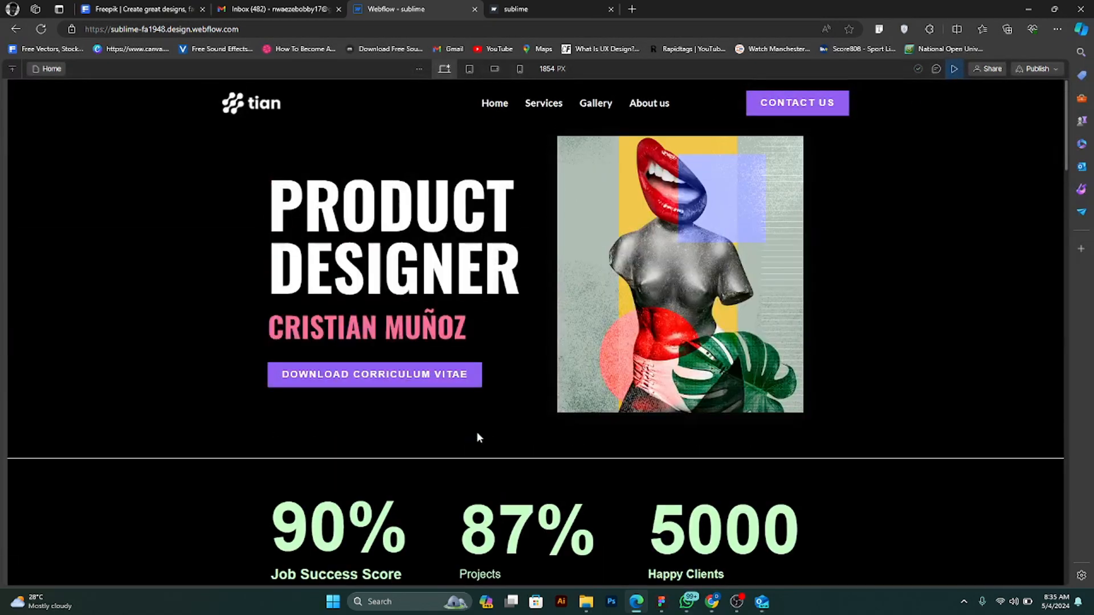
pyautogui.scroll(-4, 478, 436)
pyautogui.scroll(2, 477, 432)
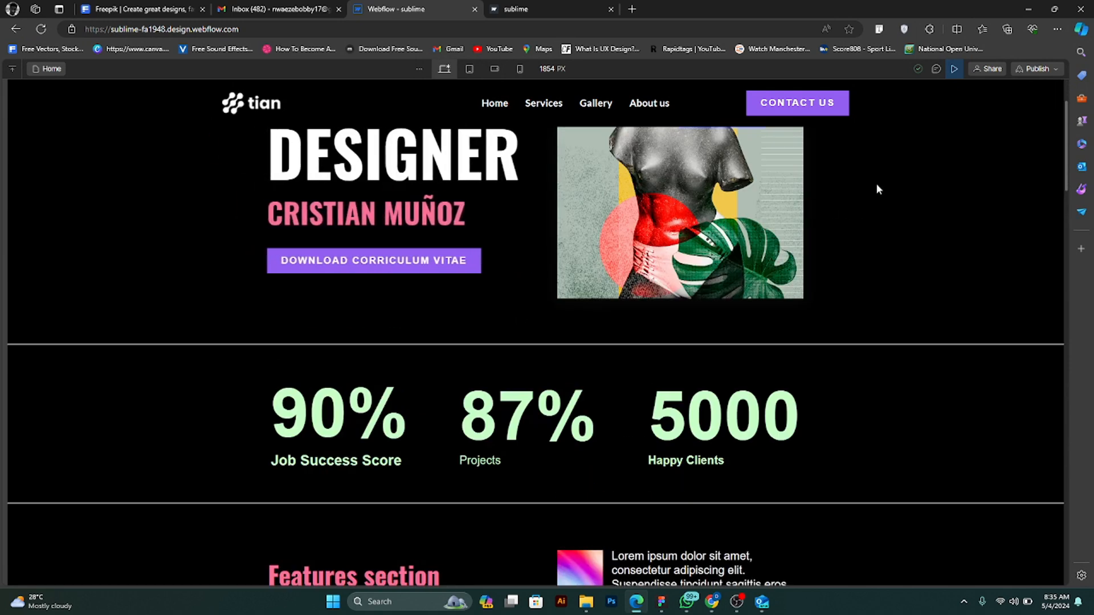
pyautogui.click(952, 70)
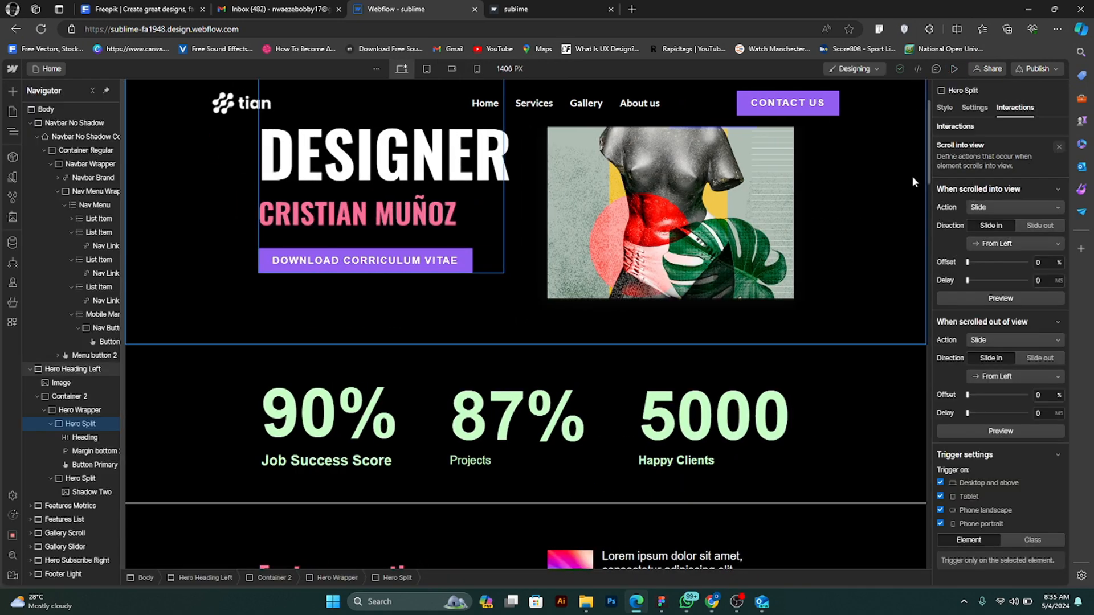
pyautogui.scroll(2, 712, 302)
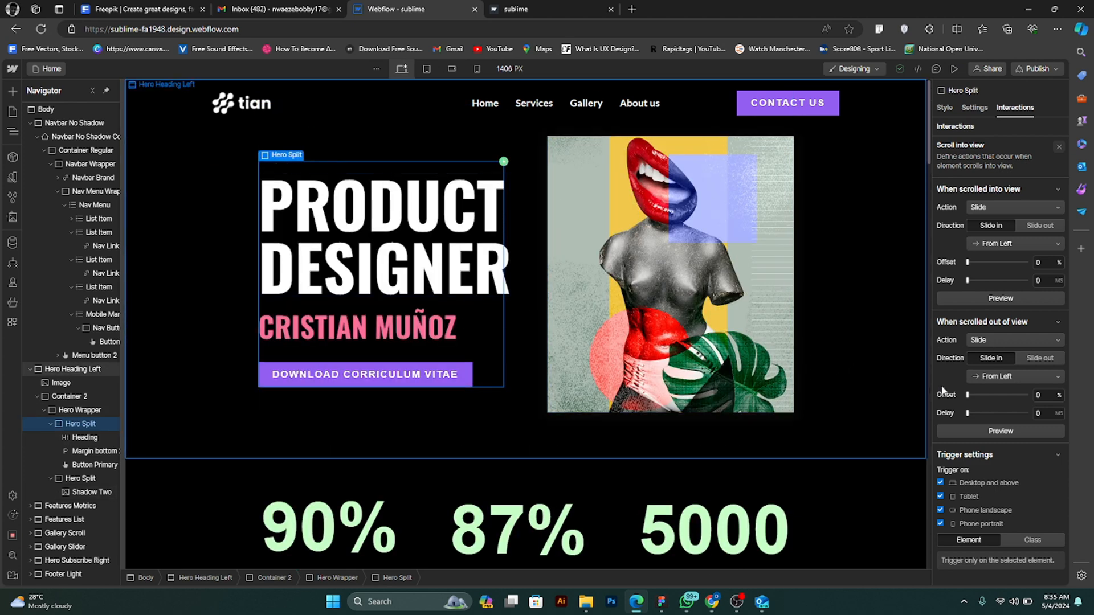
# - Give the Shadow Two hero image a scroll into view trigger whose scrolled-into-view action is Slide in from right
pyautogui.click(1058, 322)
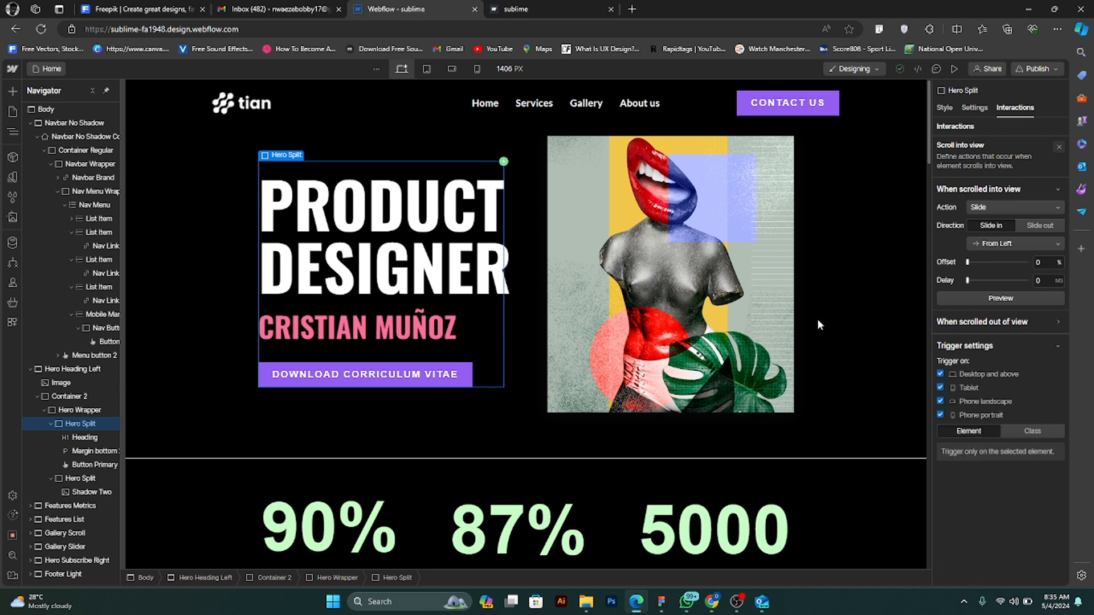
pyautogui.click(734, 302)
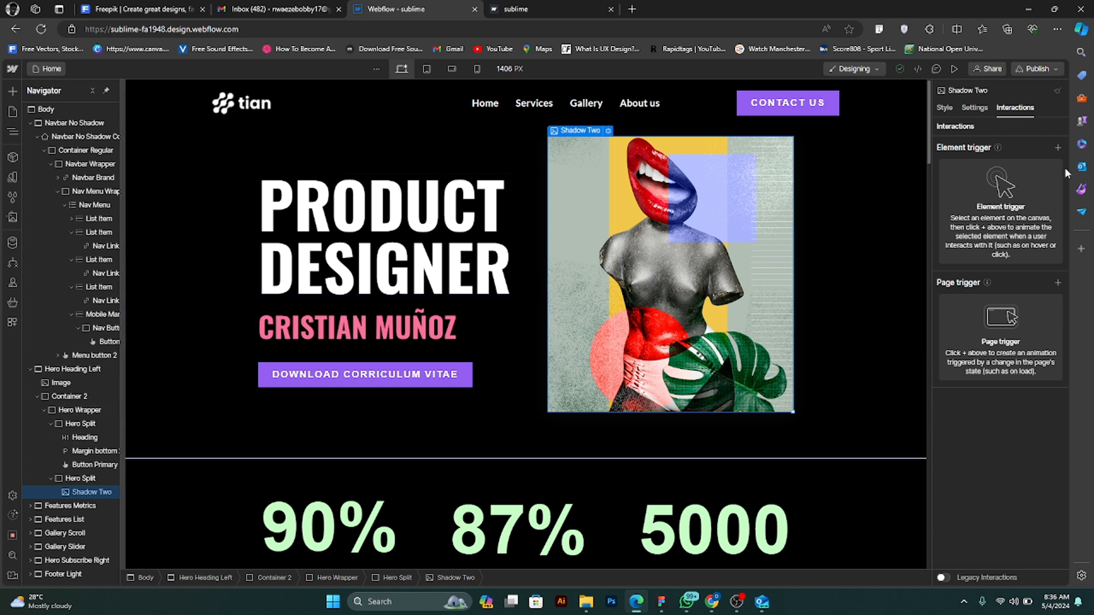
pyautogui.click(1057, 148)
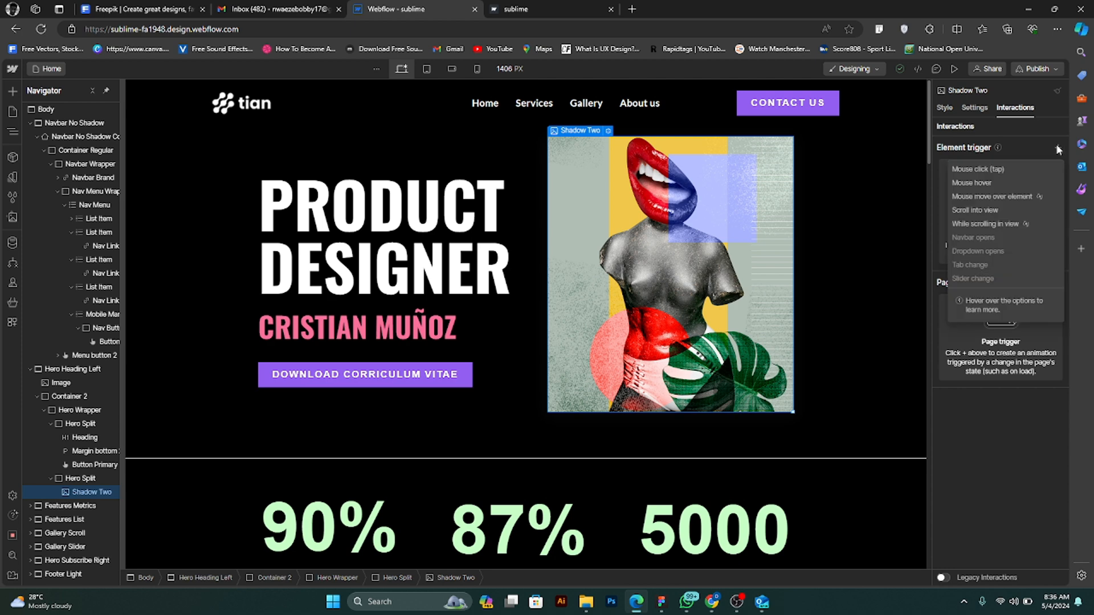
pyautogui.click(1018, 210)
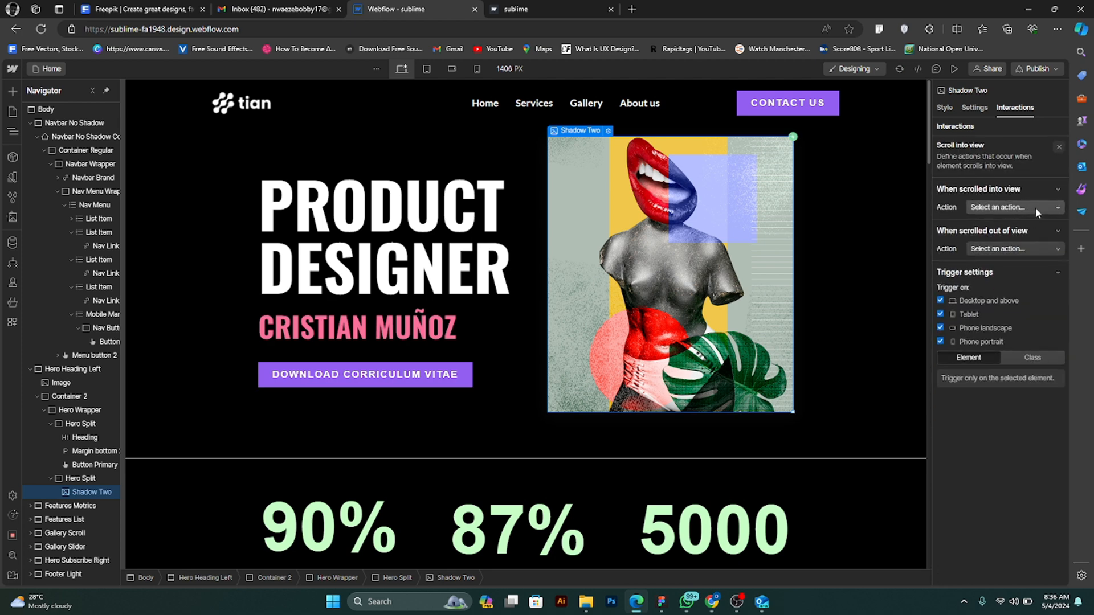
pyautogui.click(1035, 207)
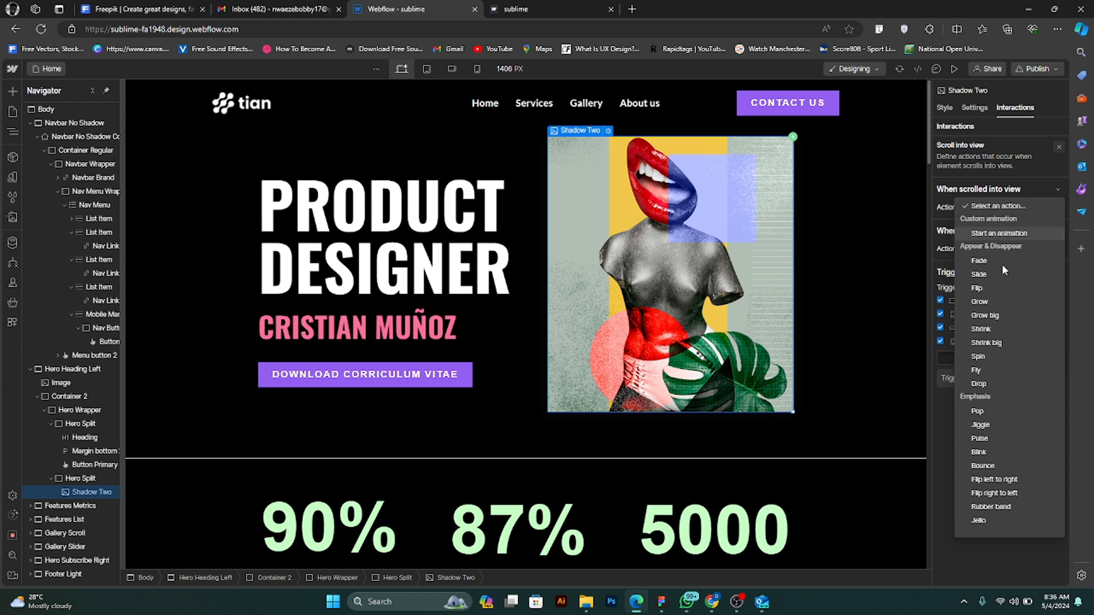
pyautogui.click(998, 273)
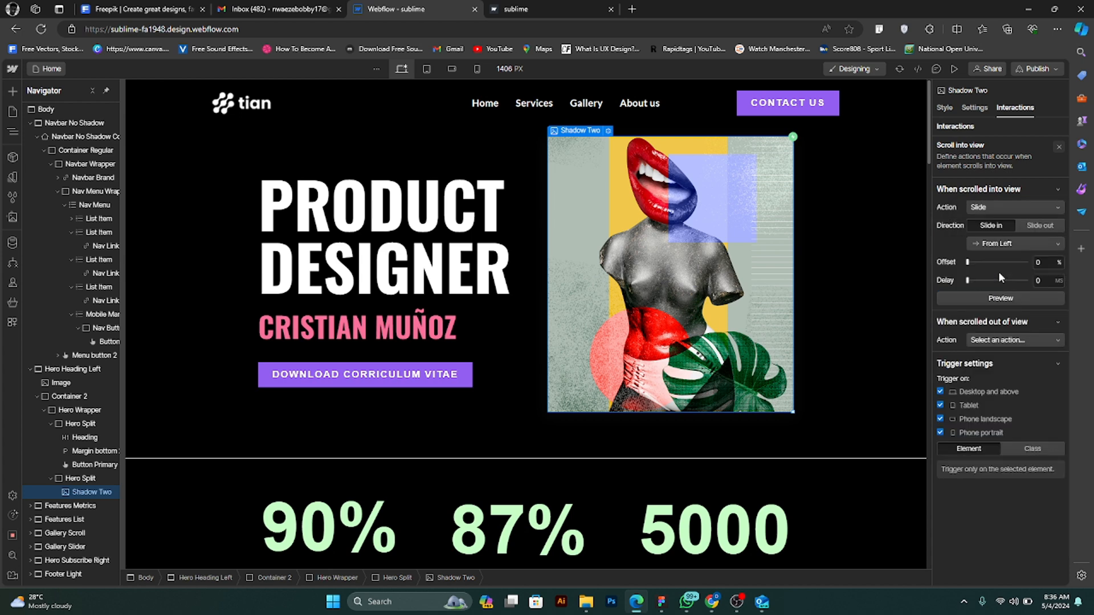
pyautogui.click(1018, 240)
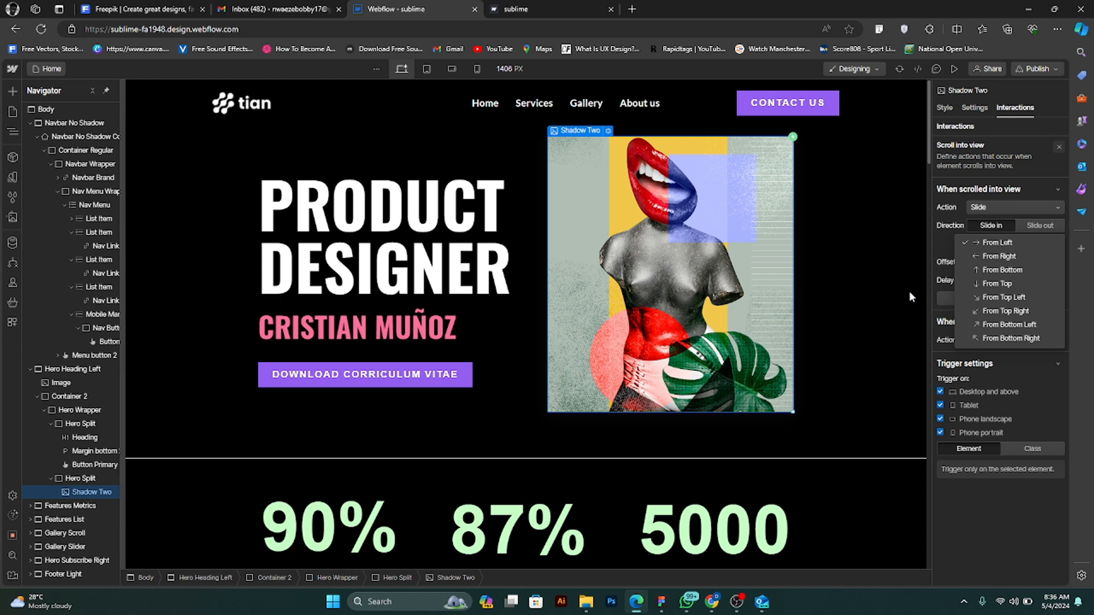
pyautogui.click(1006, 257)
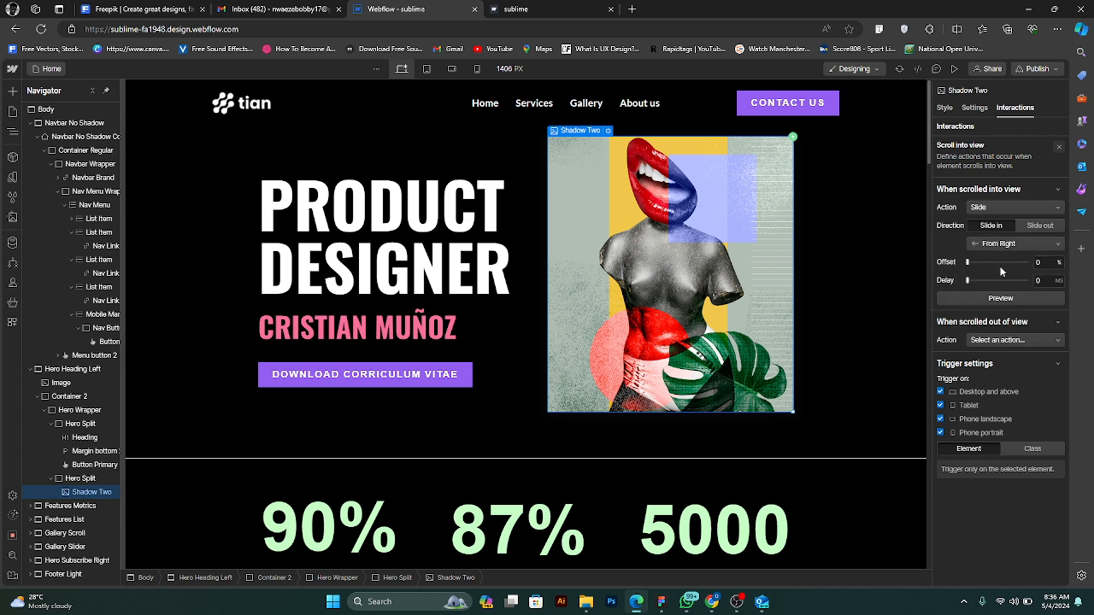
# - Preview the Shadow Two hero image's slide animation and adjust the delay of its scrolled-into-view action
pyautogui.click(990, 296)
pyautogui.moveTo(968, 280); pyautogui.dragTo(970, 283)
pyautogui.moveTo(1047, 281); pyautogui.dragTo(1027, 280)
pyautogui.press('BackSpace')
pyautogui.doubleClick(1042, 285)
pyautogui.write('100')
pyautogui.doubleClick(1042, 283)
# - Set the delay of the hero text block's scrolled-into-view slide to 100 ms and preview the page
pyautogui.click(487, 326)
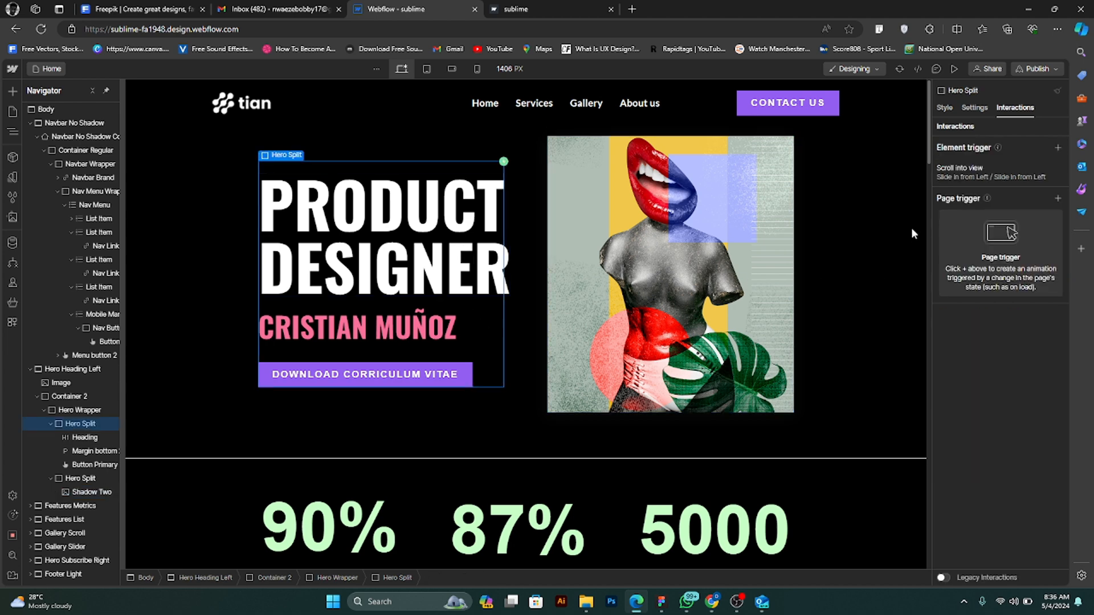
pyautogui.click(1028, 173)
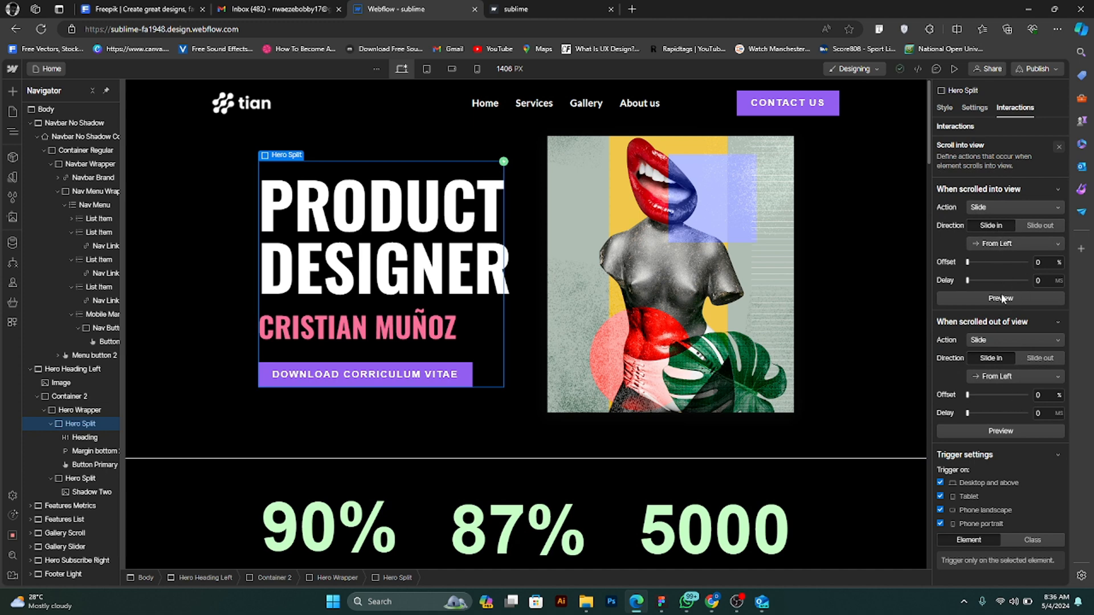
pyautogui.click(1039, 279)
pyautogui.write('100')
pyautogui.click(953, 70)
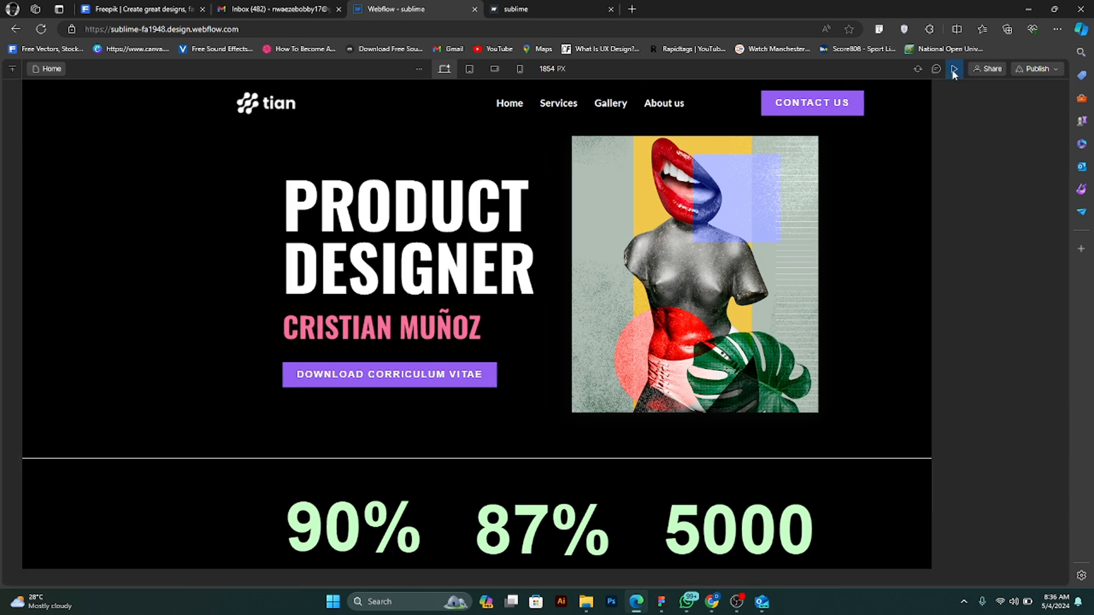
pyautogui.click(955, 69)
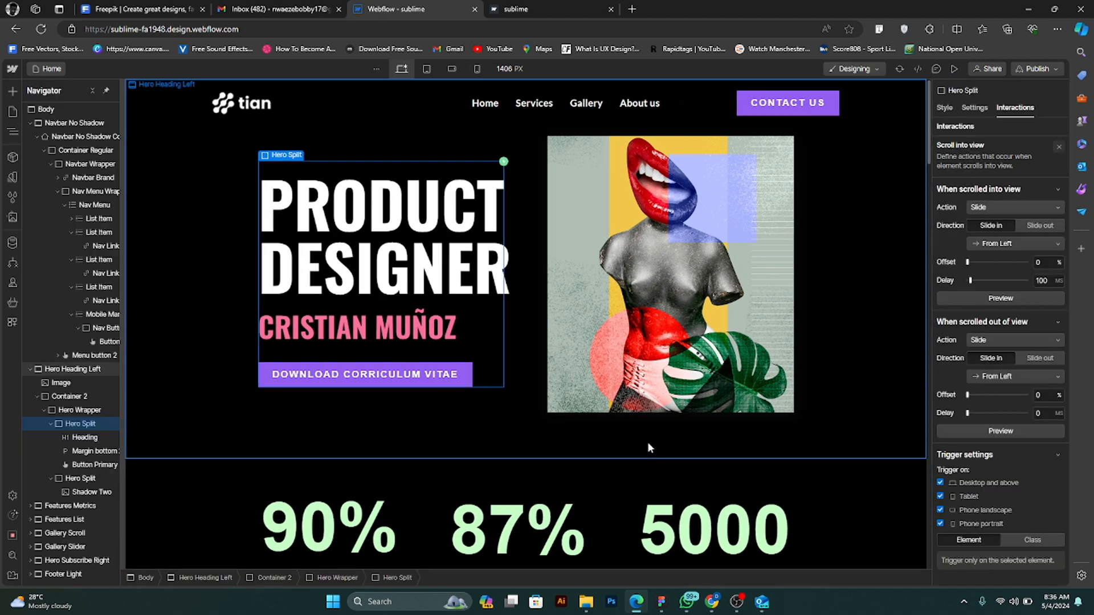
# - Give the Features Metrics section a scroll into view trigger whose scrolled-into-view action is Slide in from bottom
pyautogui.click(822, 494)
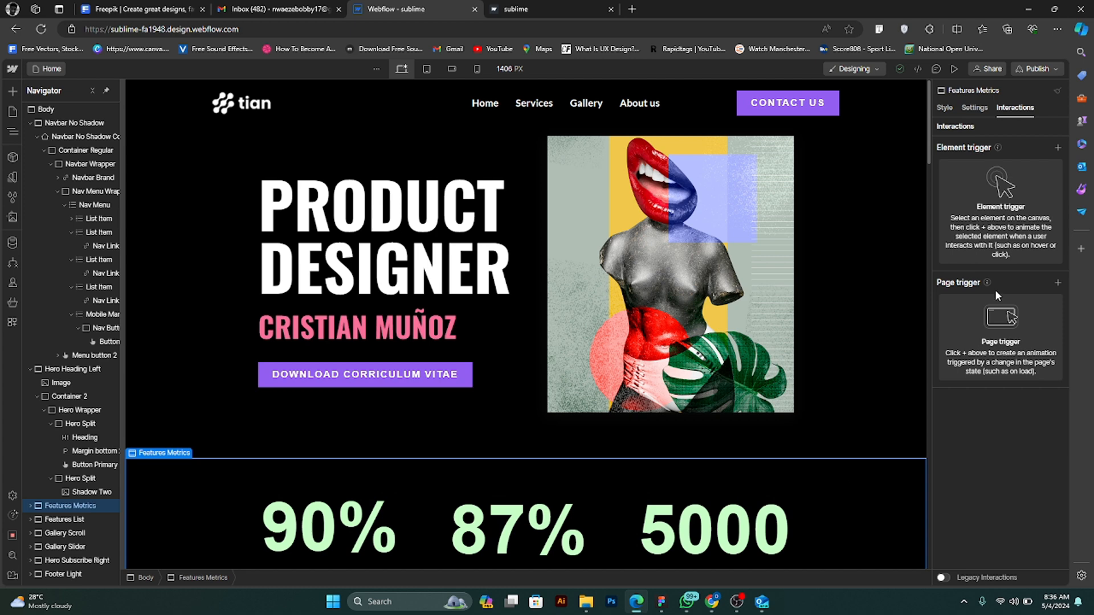
pyautogui.click(1057, 148)
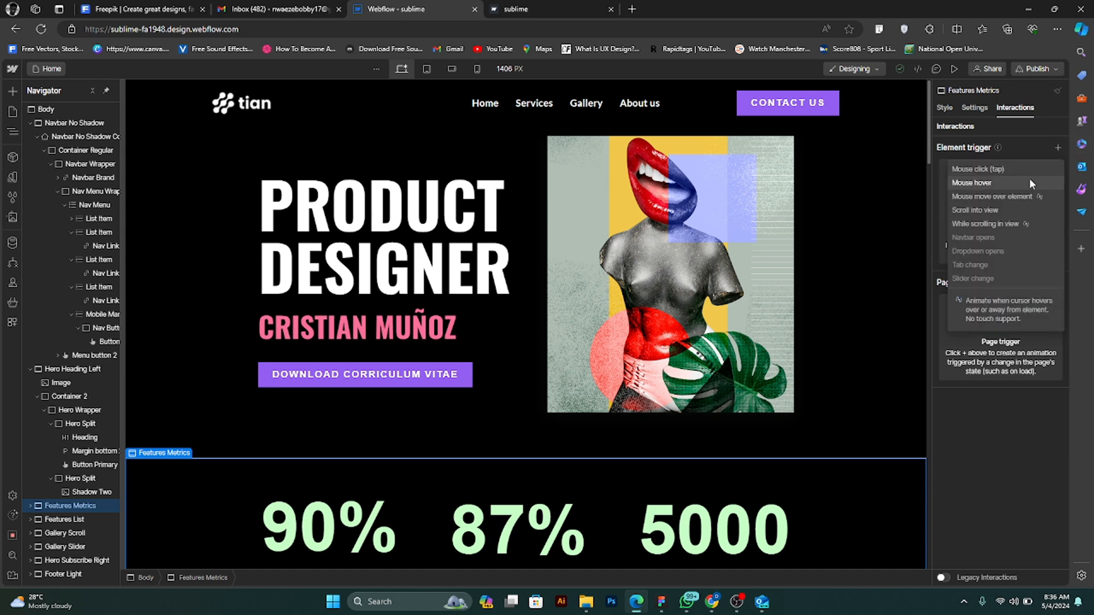
pyautogui.click(1012, 209)
pyautogui.click(1024, 206)
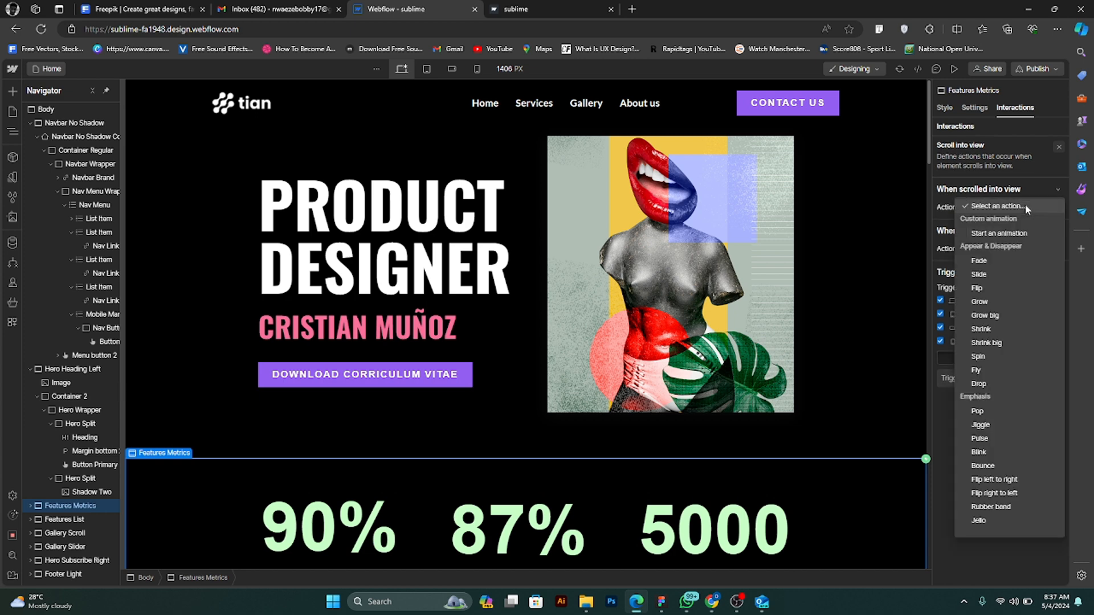
pyautogui.click(992, 271)
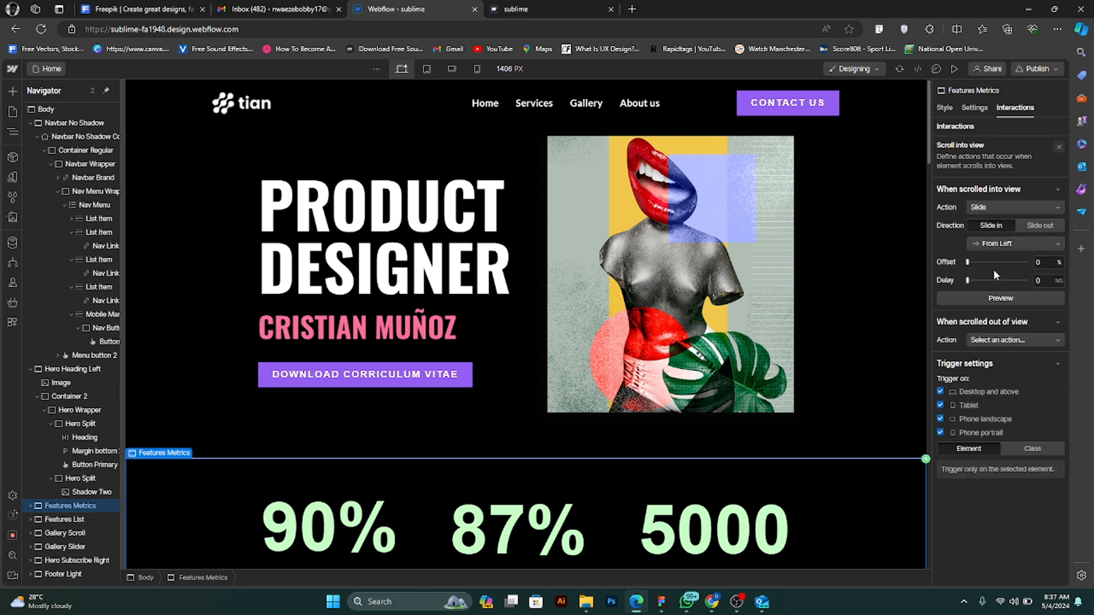
pyautogui.click(1010, 243)
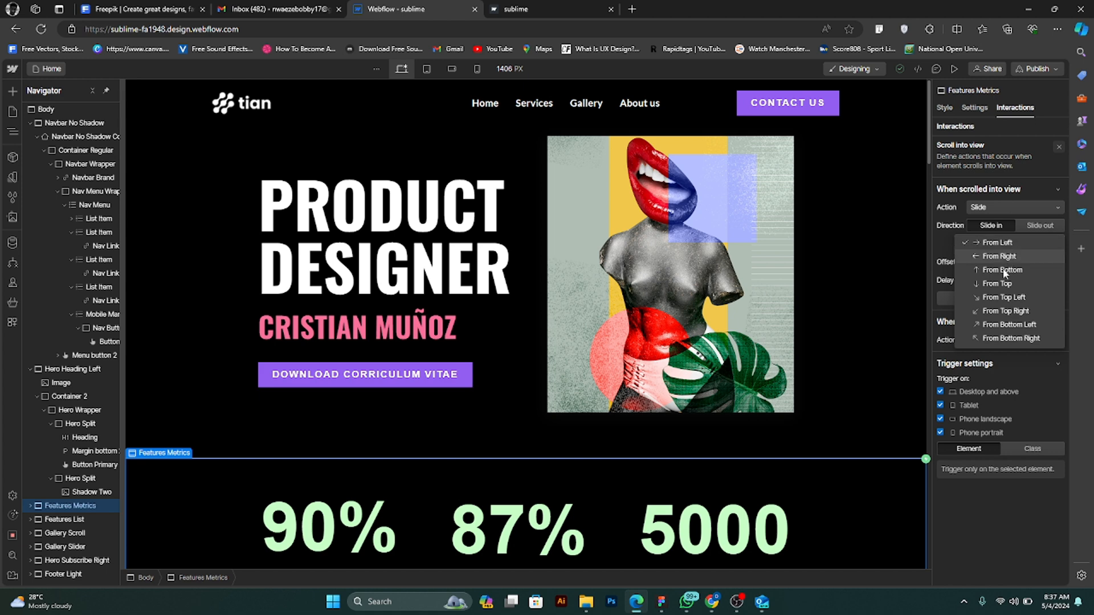
pyautogui.click(1002, 271)
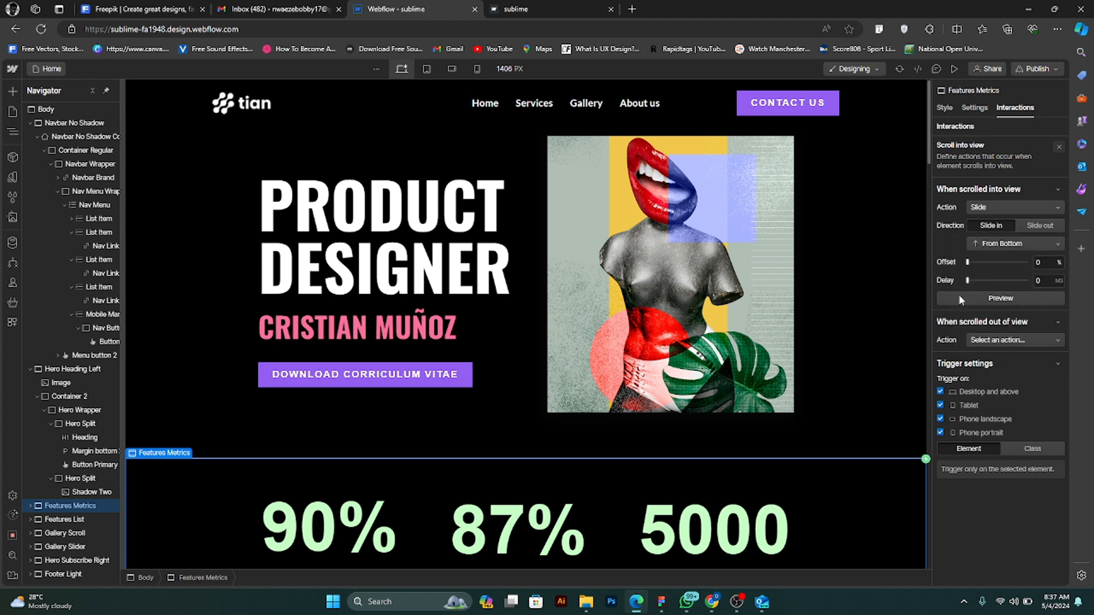
# - Set the delay of the Features Metrics slide to 100 ms and preview the page
pyautogui.click(1043, 279)
pyautogui.write('100')
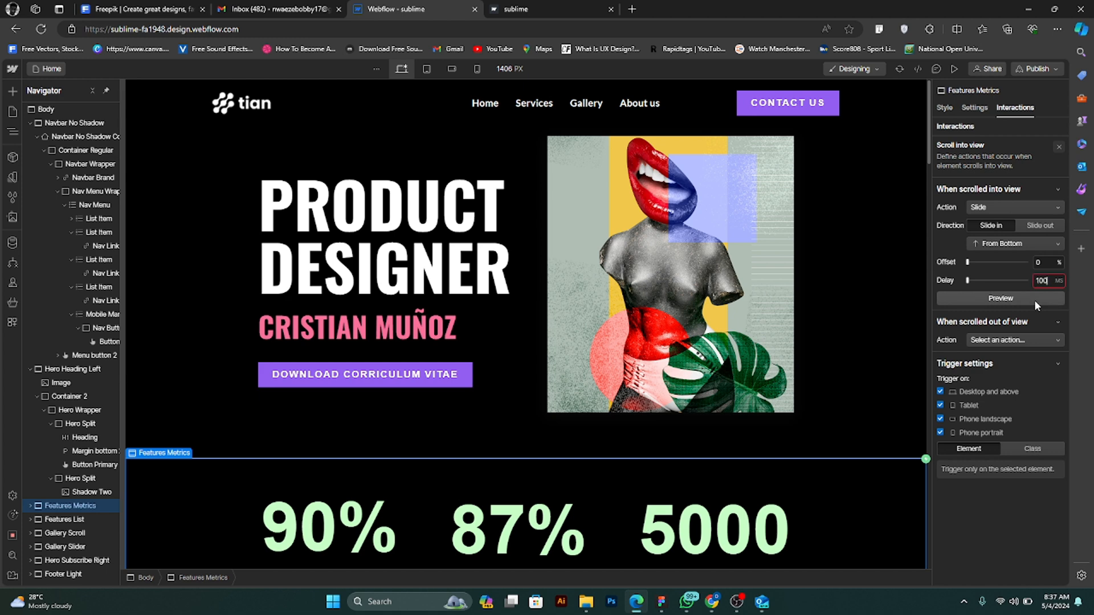
pyautogui.press('Return')
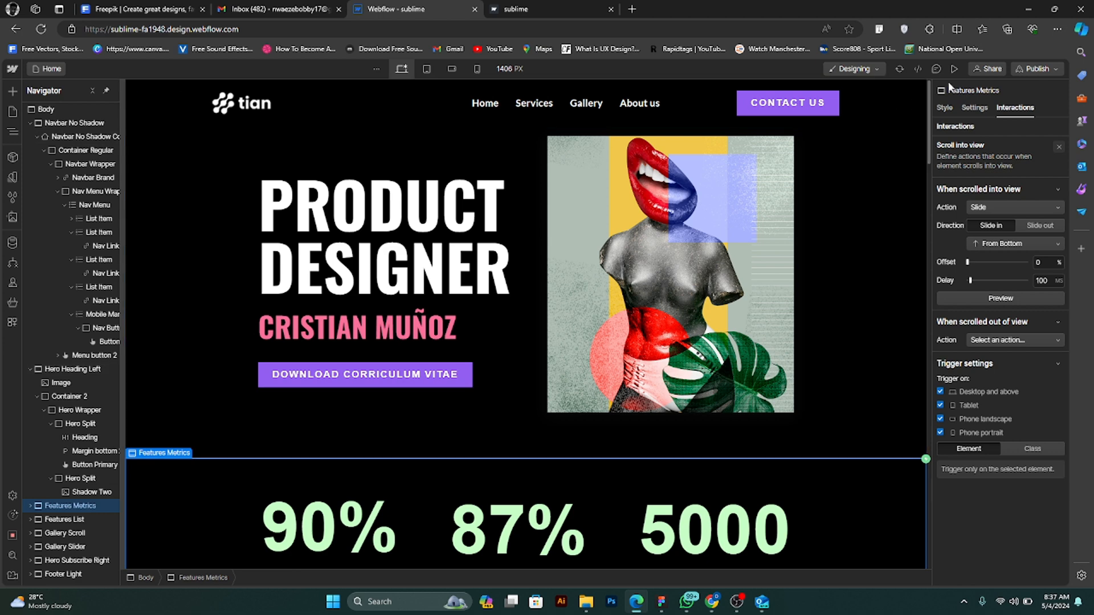
pyautogui.click(954, 69)
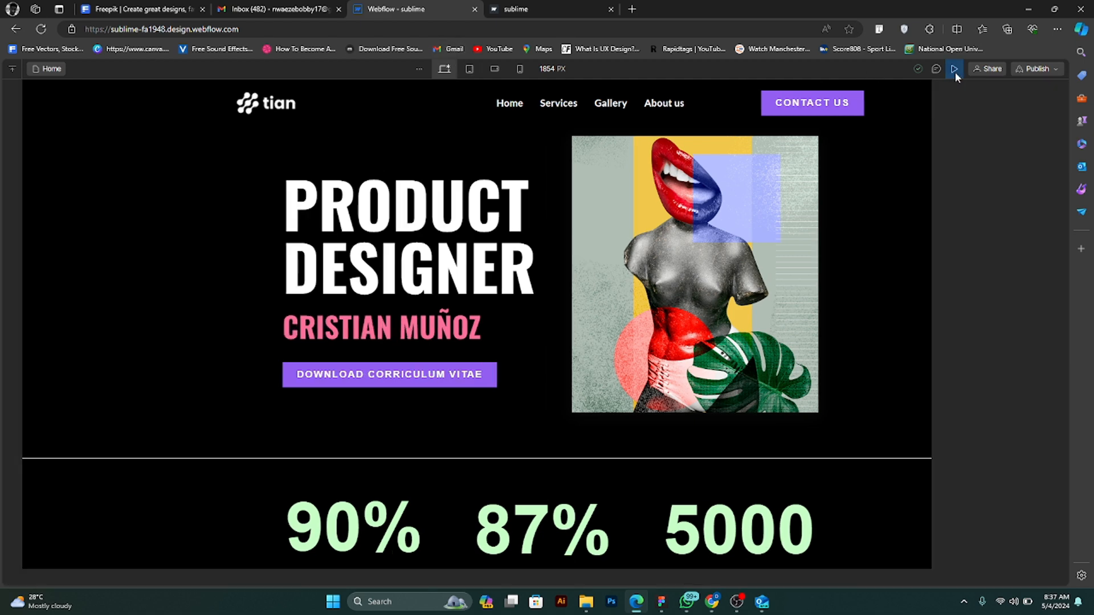
pyautogui.click(953, 69)
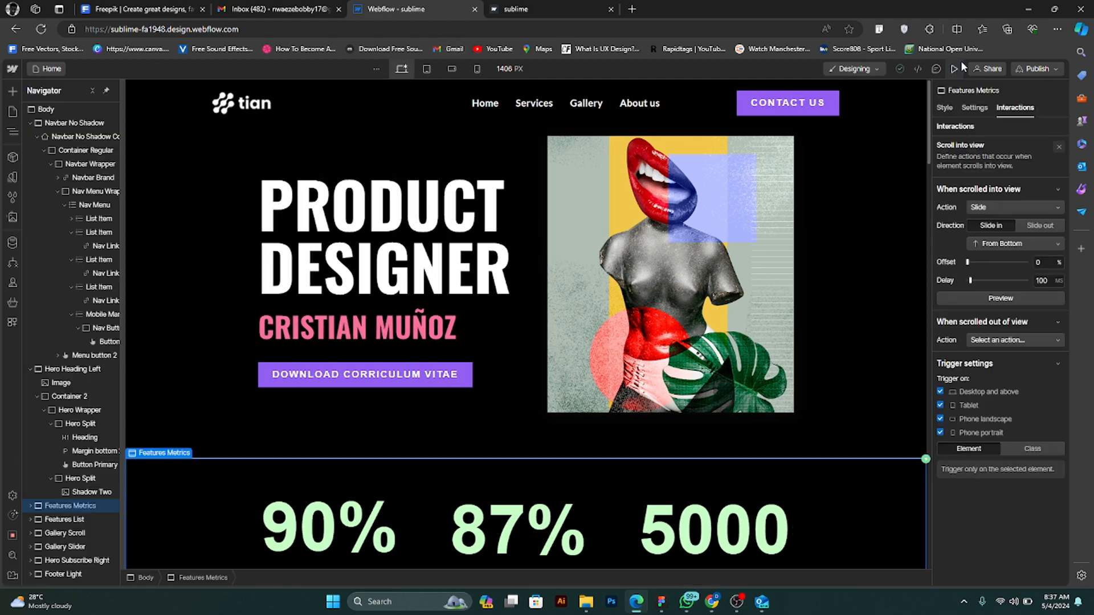
# - Check the style settings of the navbar's Contact Us button and add a mouse hover trigger to it
pyautogui.click(832, 110)
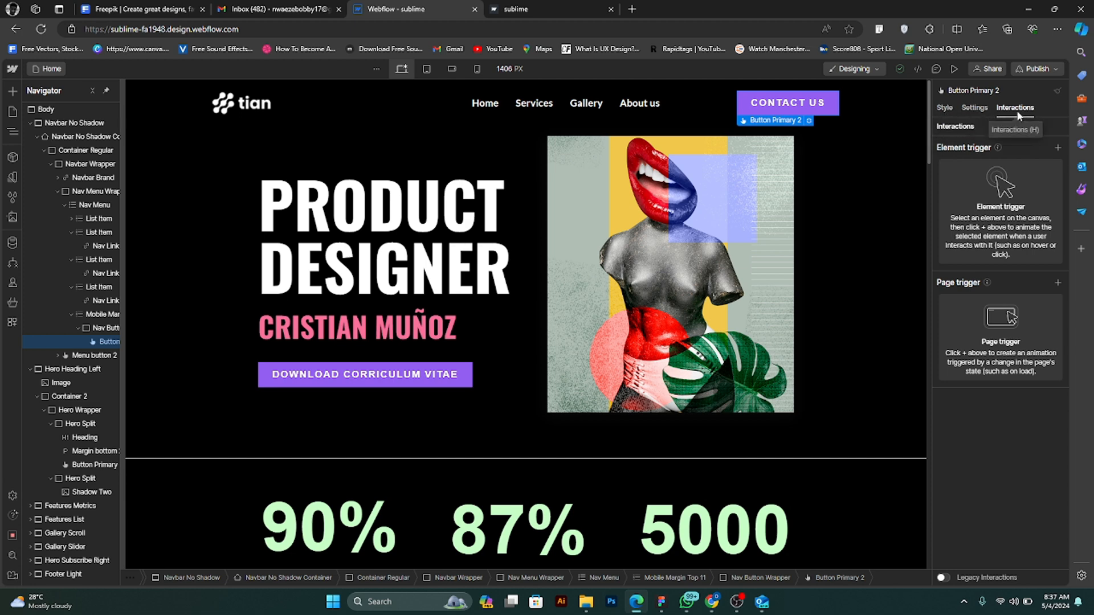
pyautogui.click(952, 111)
pyautogui.scroll(-10, 996, 285)
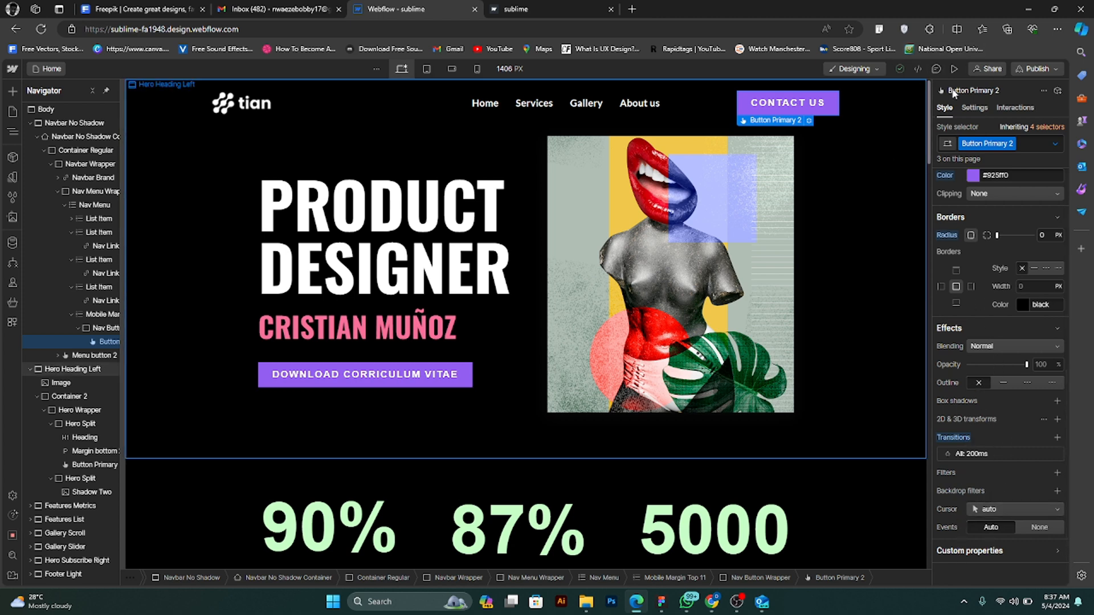
pyautogui.click(1014, 108)
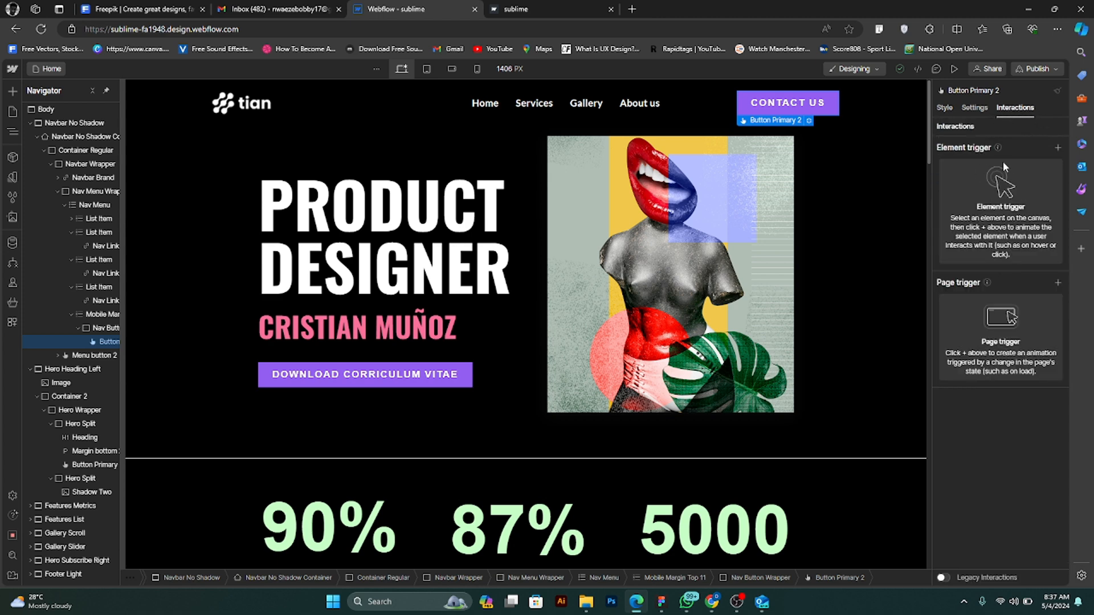
pyautogui.click(1056, 147)
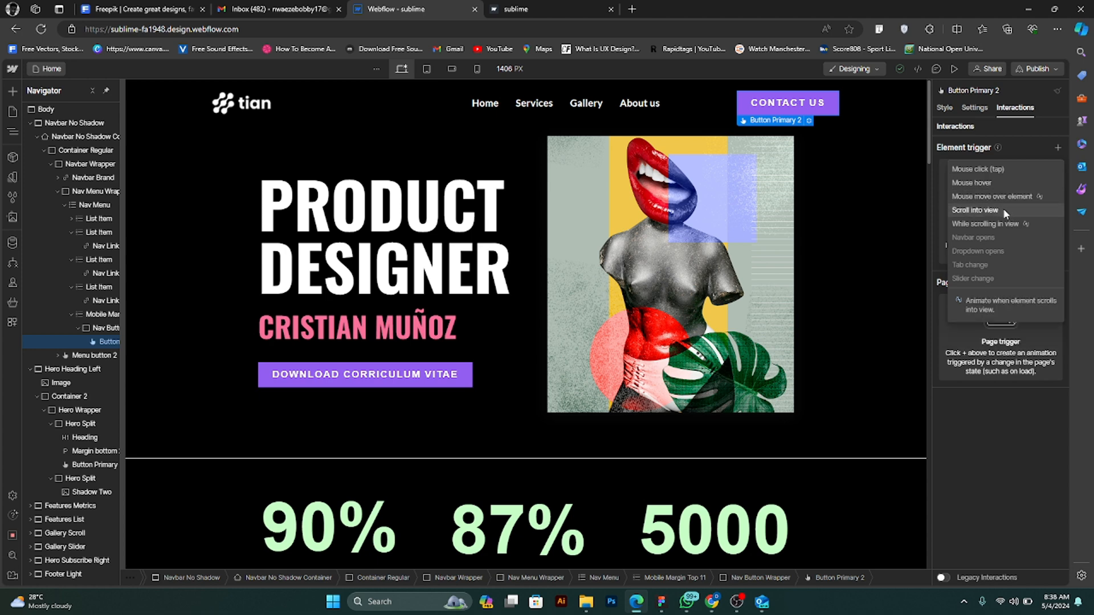
pyautogui.click(1004, 181)
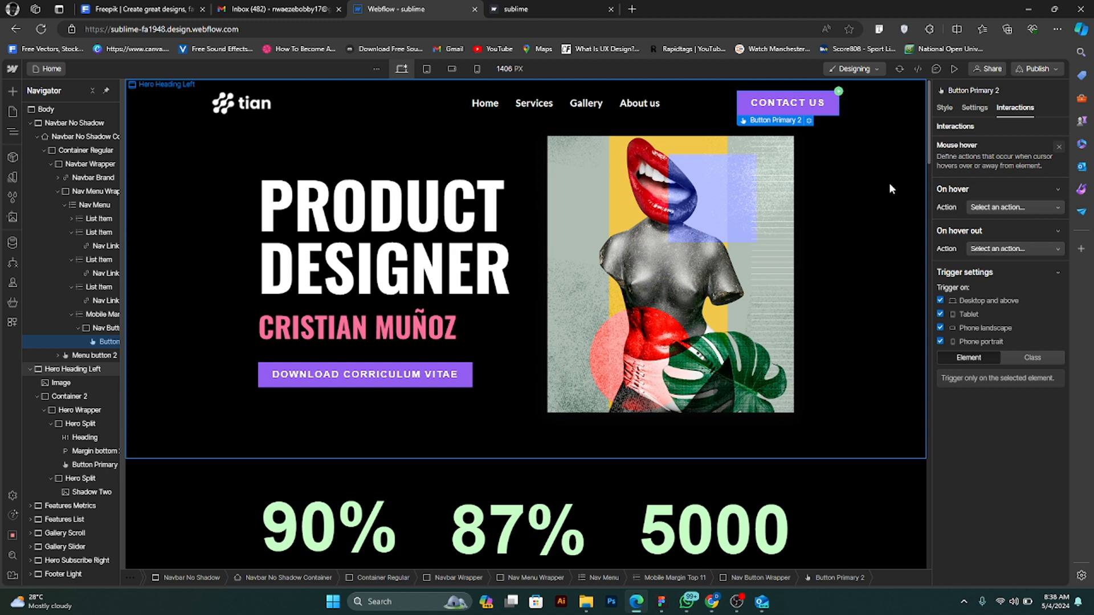
# - Turn off the hover trigger for phone landscape and phone portrait, keeping desktop and tablet enabled
pyautogui.click(940, 314)
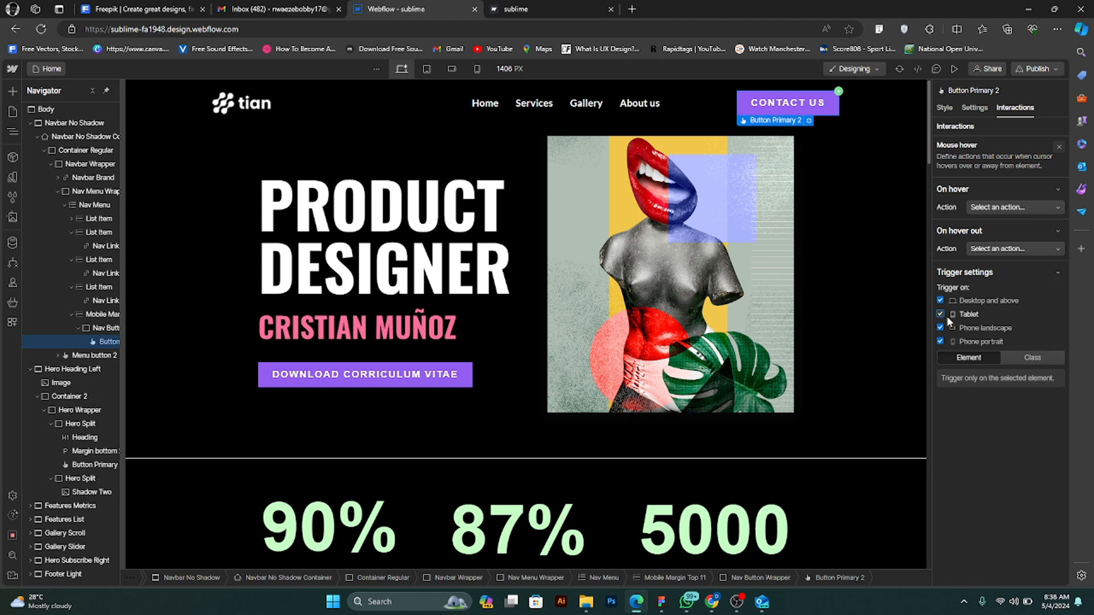
pyautogui.click(944, 316)
pyautogui.click(943, 313)
pyautogui.click(941, 328)
pyautogui.click(939, 342)
# - Try Grow in as the Contact Us button's on hover action and preview it on the button and the page
pyautogui.click(1018, 208)
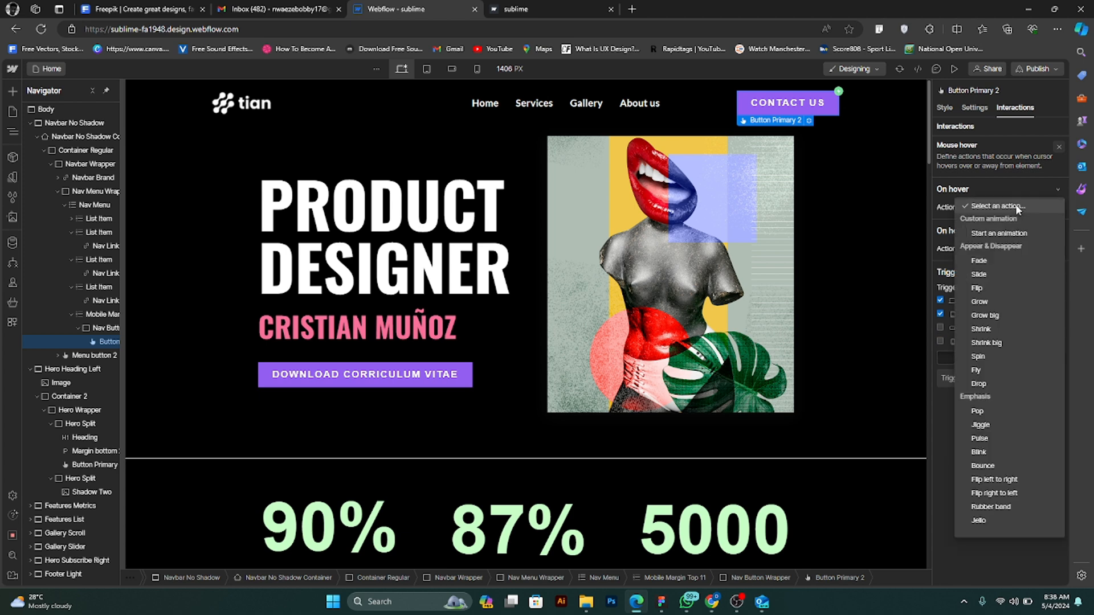
pyautogui.click(1014, 187)
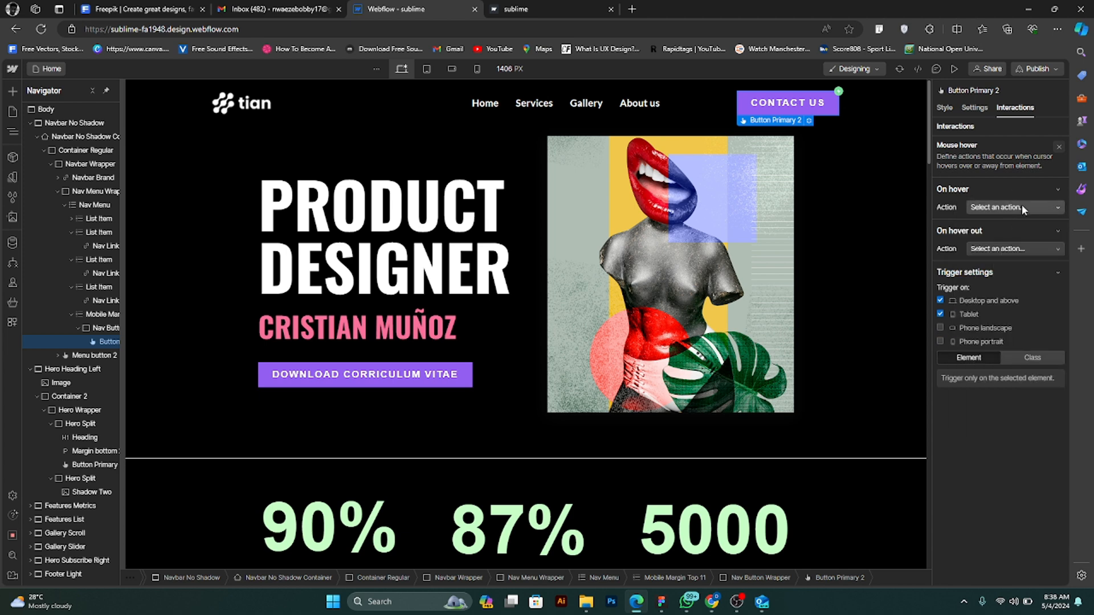
pyautogui.click(1021, 206)
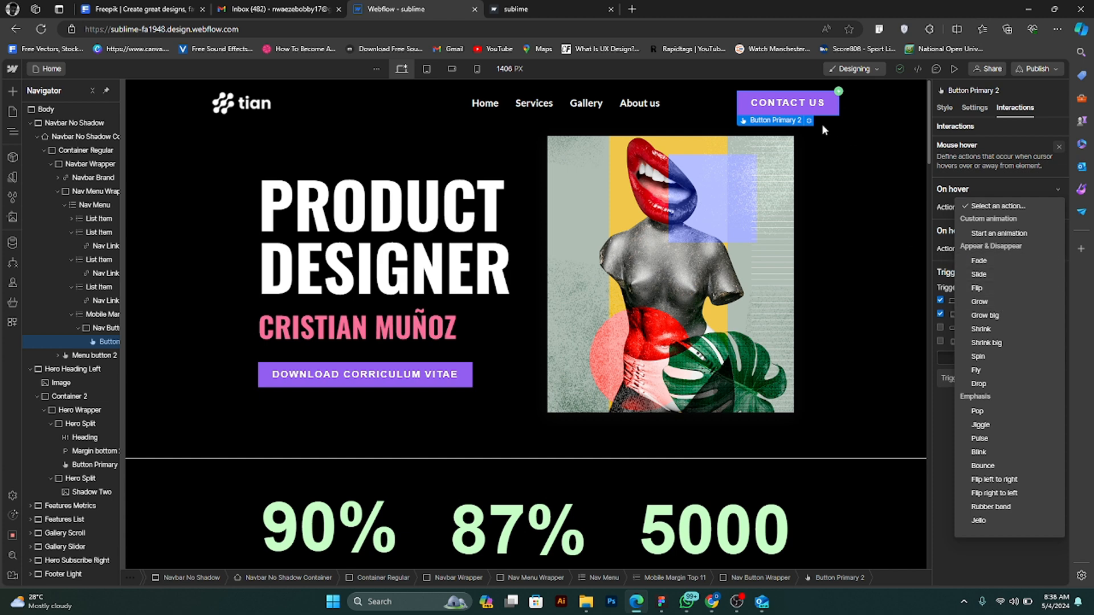
pyautogui.click(1001, 301)
pyautogui.click(1008, 263)
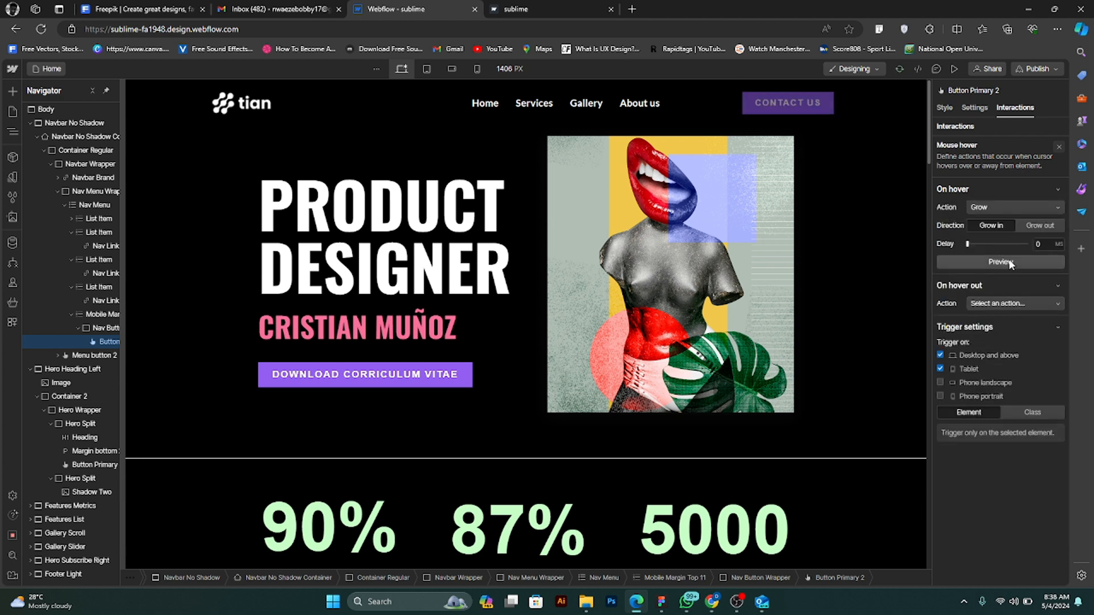
pyautogui.click(1008, 262)
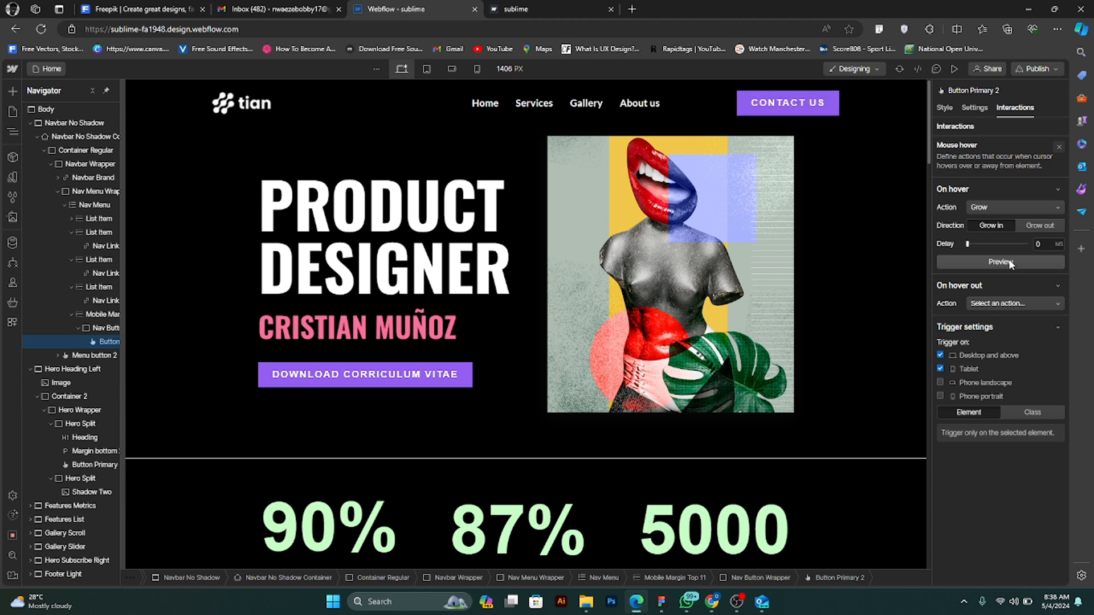
pyautogui.click(952, 71)
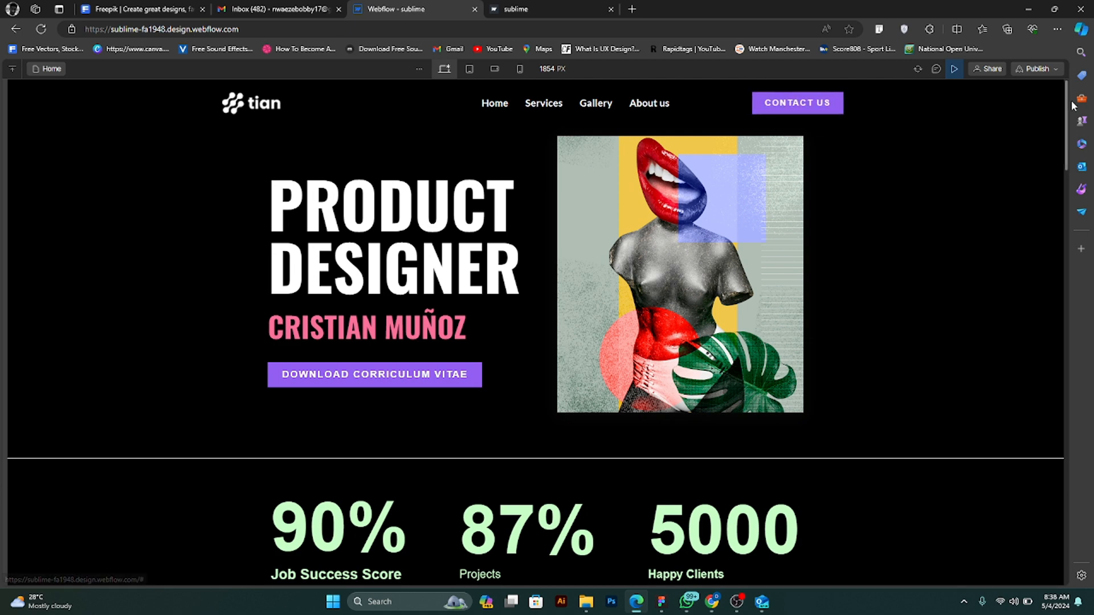
pyautogui.click(953, 71)
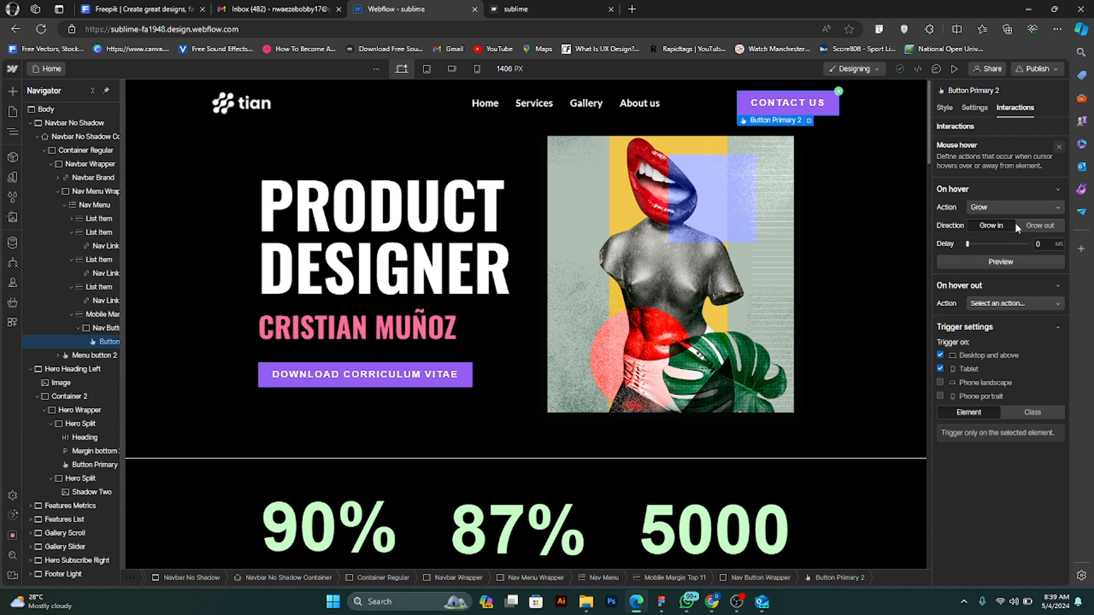
# - Change the Contact Us button's on hover action to Grow big and preview the animation
pyautogui.click(1018, 207)
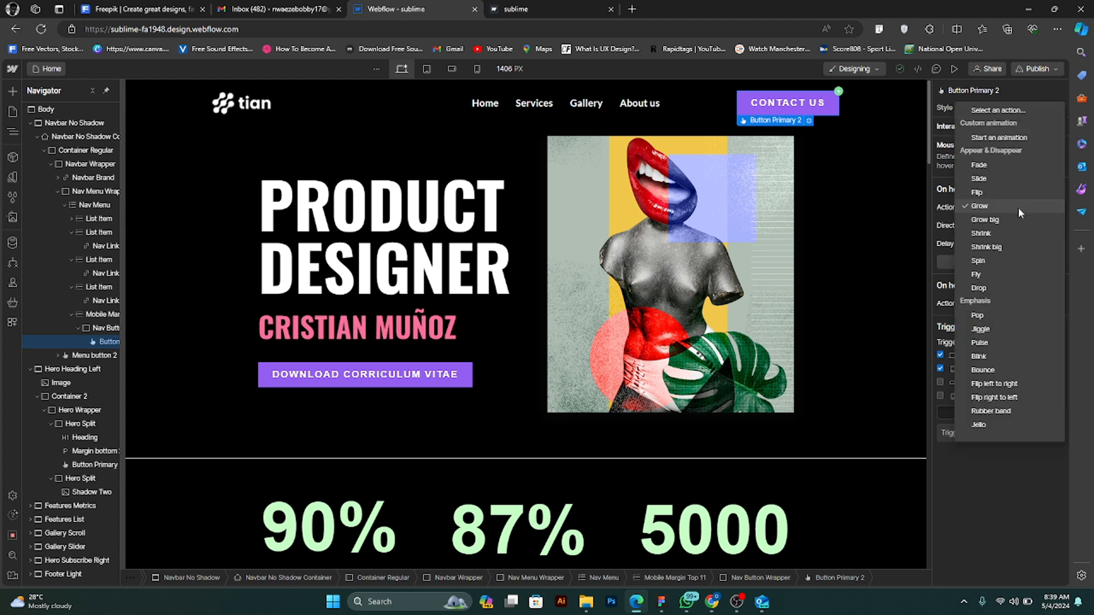
pyautogui.click(1017, 208)
pyautogui.click(985, 260)
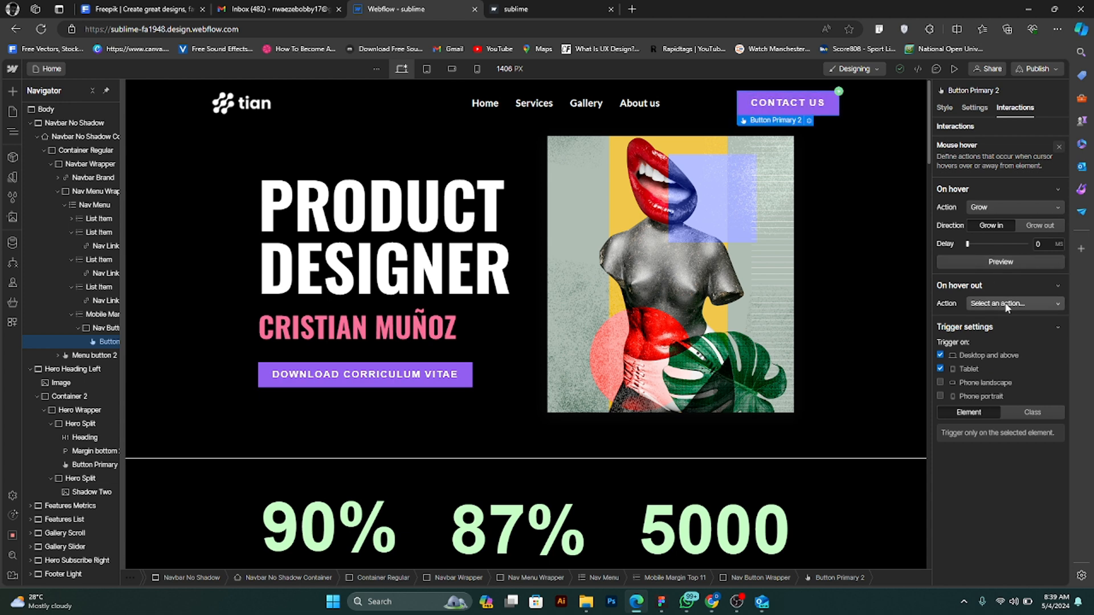
pyautogui.click(1016, 207)
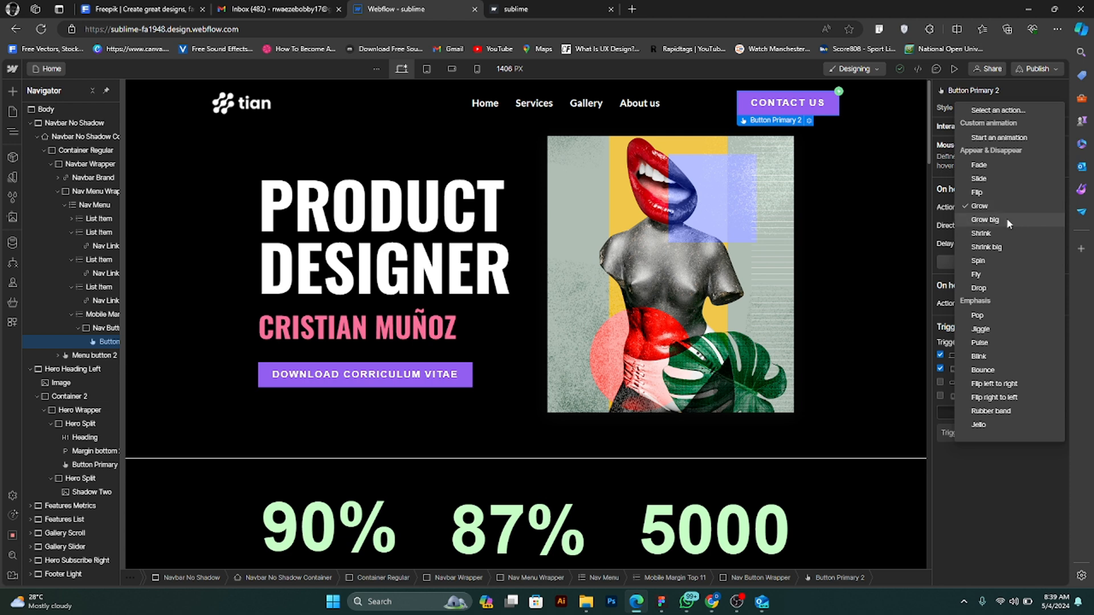
pyautogui.click(1006, 220)
pyautogui.click(996, 265)
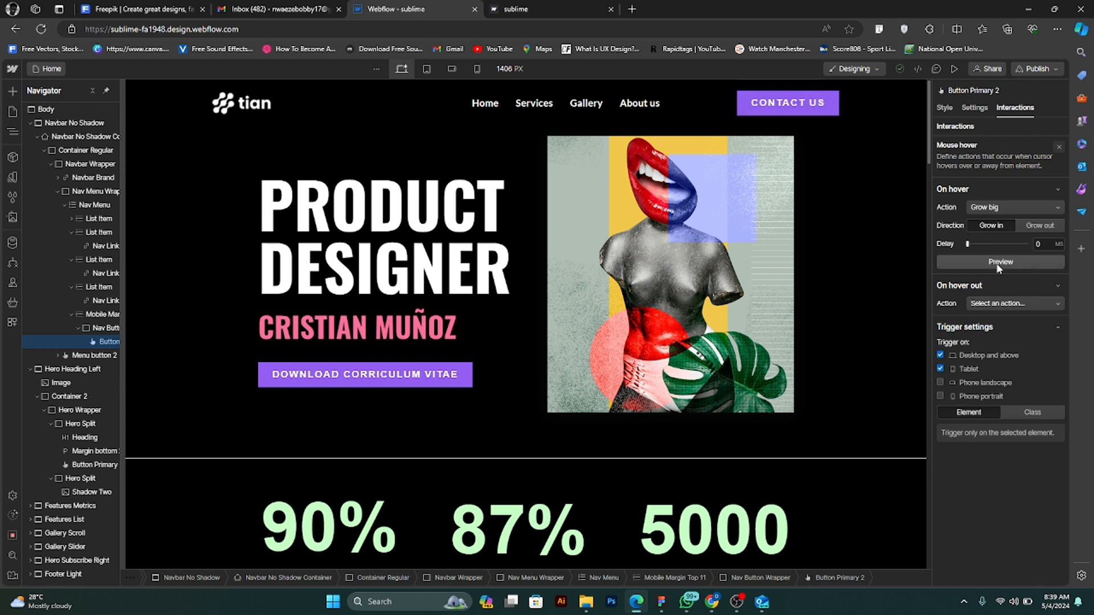
# - Set the delay of the Contact Us button's on hover action to 50 ms and test it in the page preview
pyautogui.click(1039, 243)
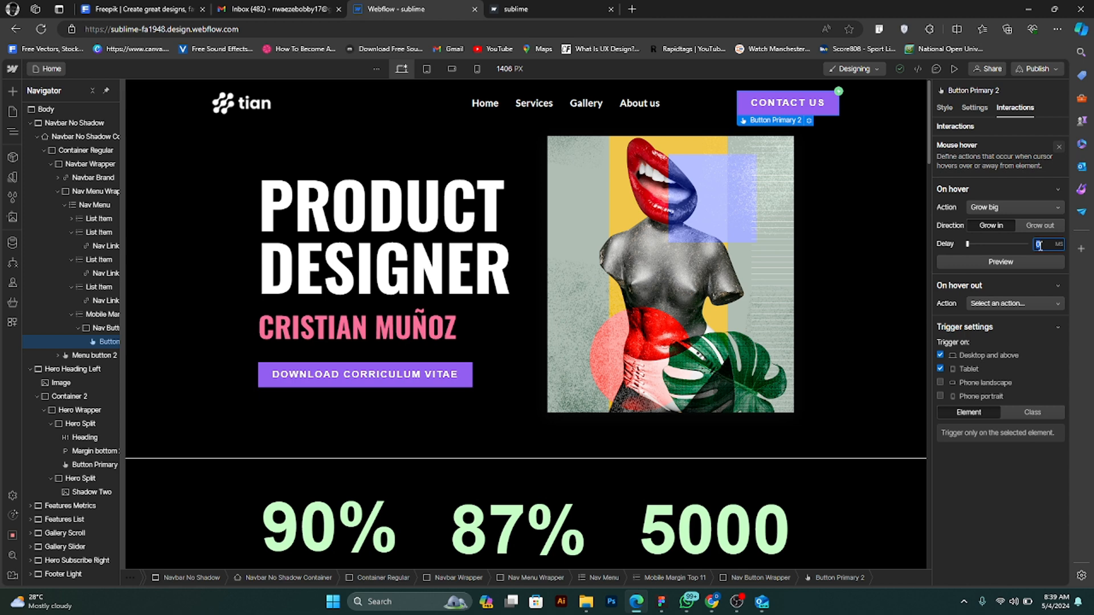
pyautogui.write('50')
pyautogui.click(969, 264)
pyautogui.click(1028, 302)
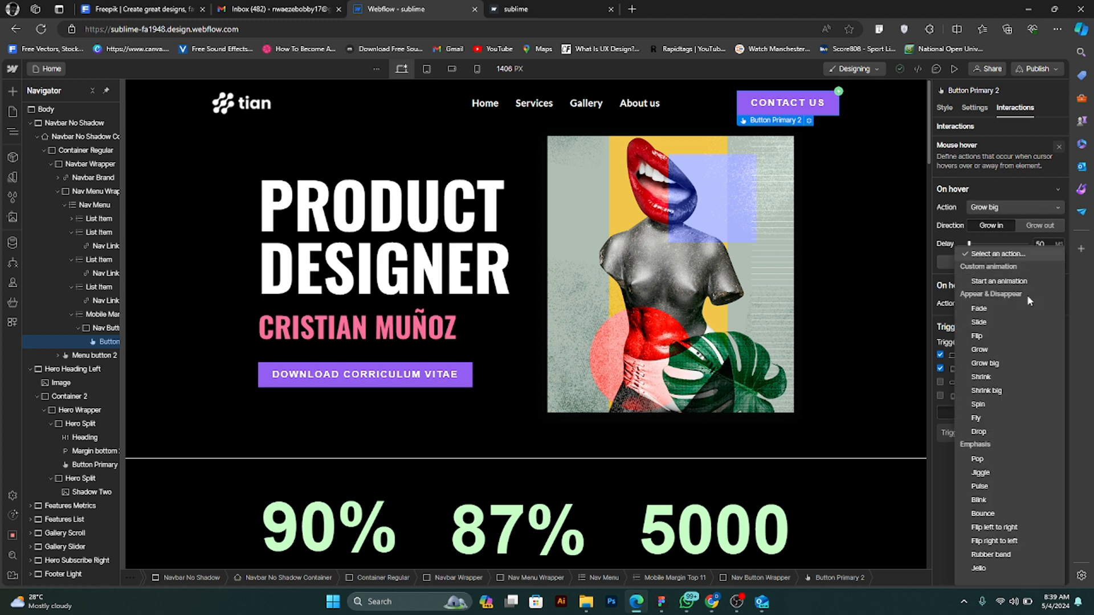
pyautogui.click(1065, 254)
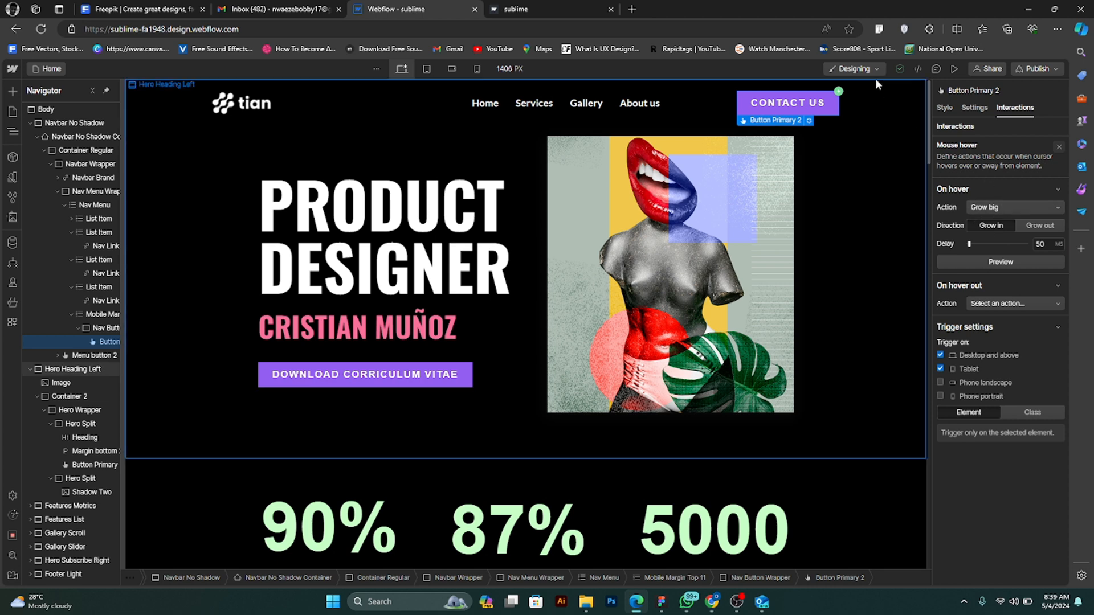
pyautogui.click(954, 68)
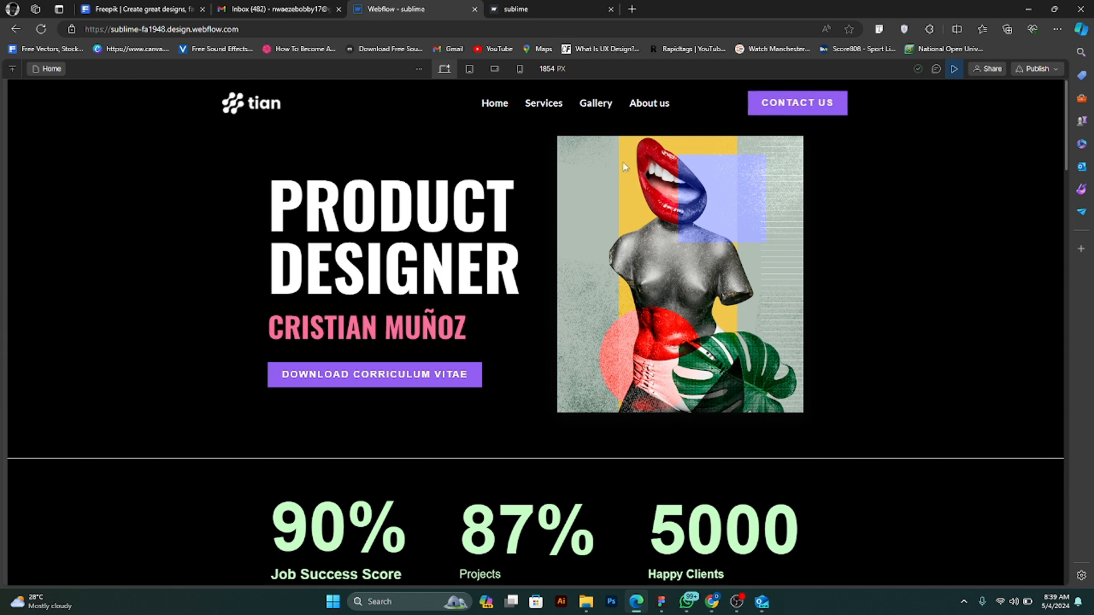
pyautogui.click(954, 68)
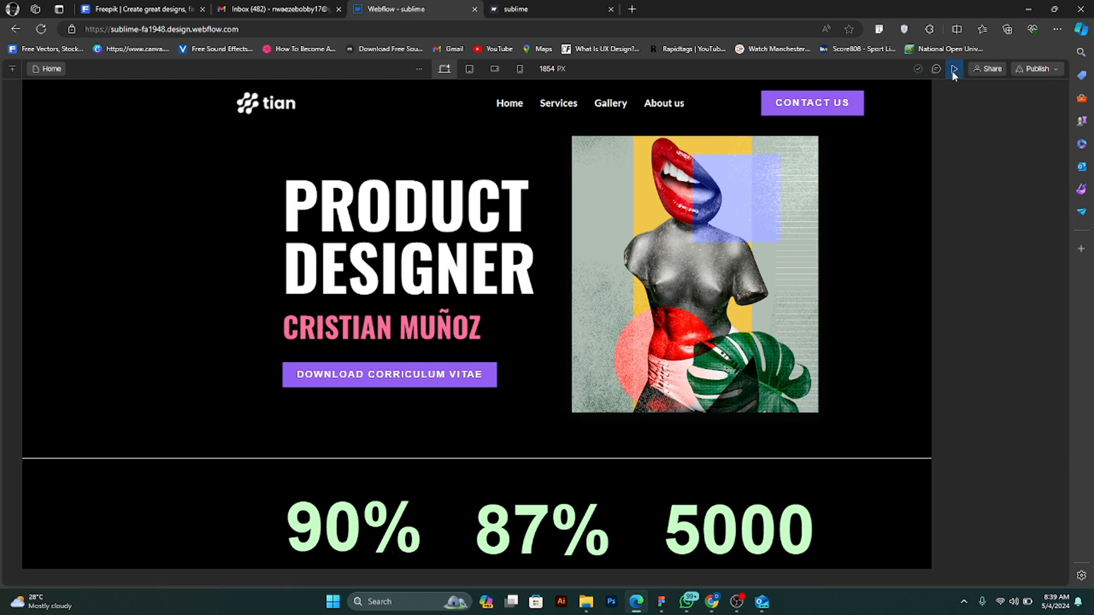
# - Test the Contact Us button in the page preview and review its link settings and Mouse hover interaction
pyautogui.click(954, 68)
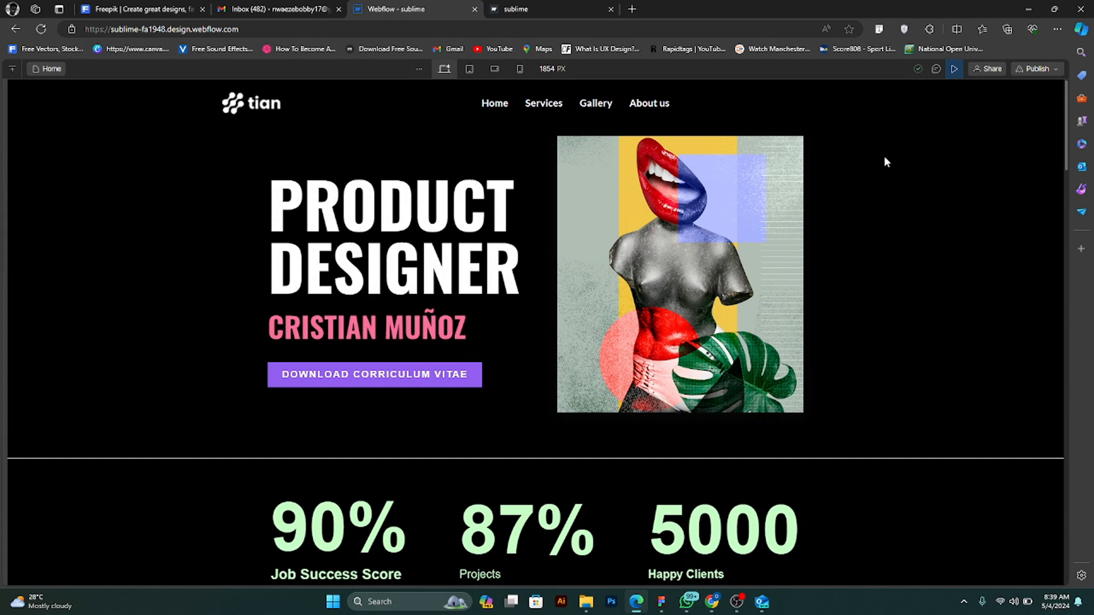
pyautogui.click(954, 68)
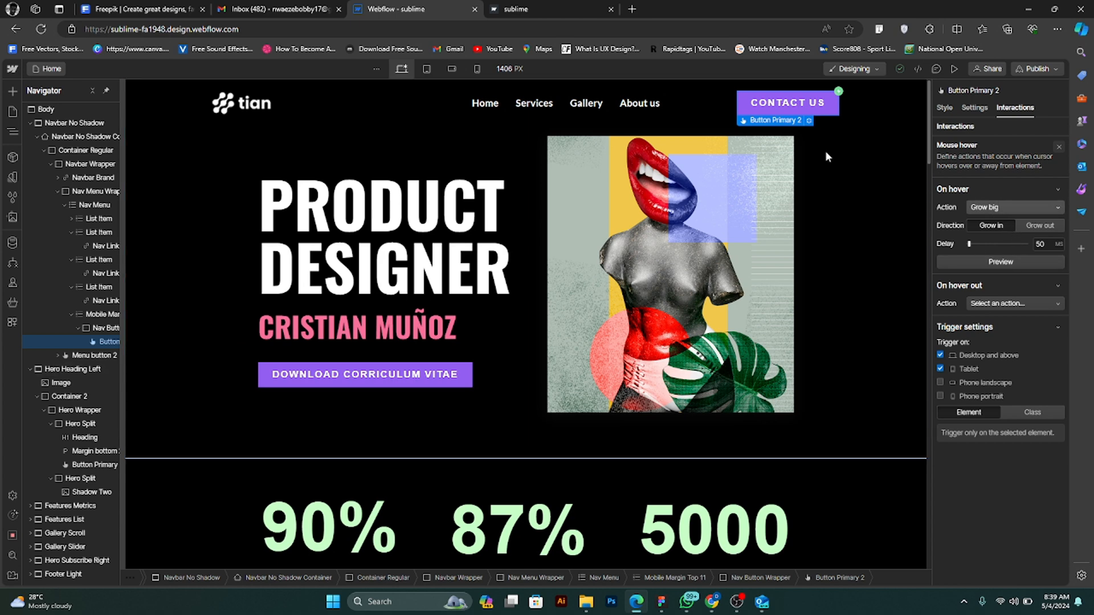
pyautogui.click(810, 121)
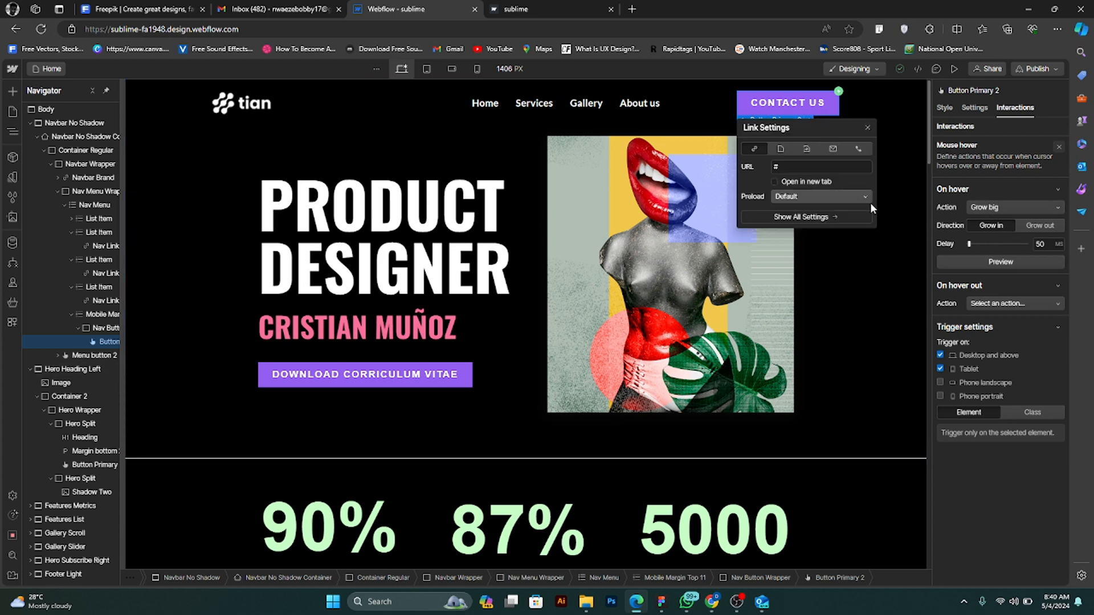
pyautogui.click(863, 218)
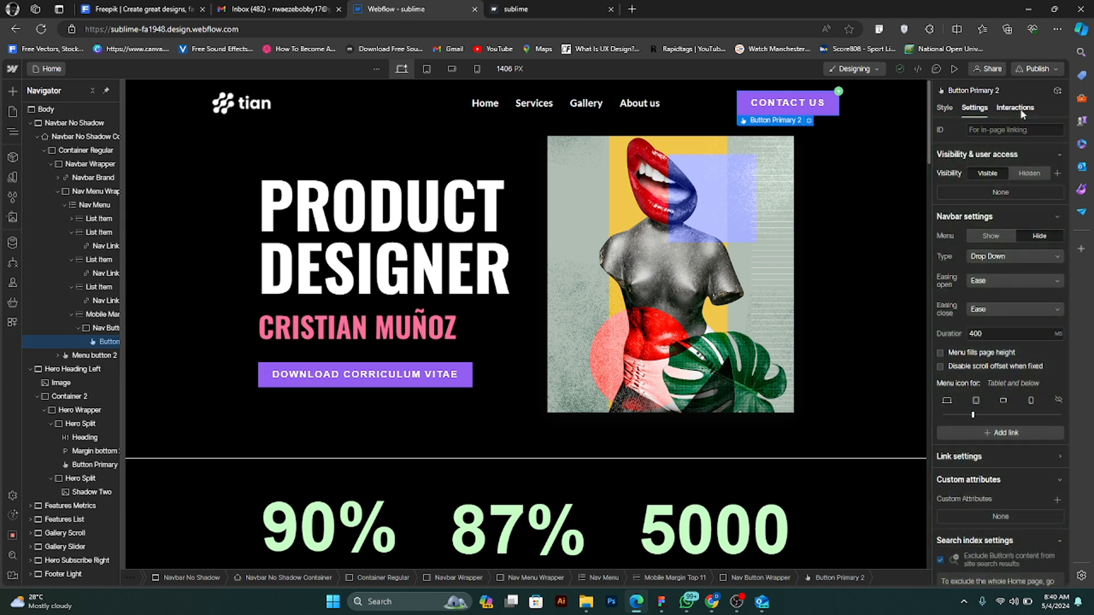
pyautogui.click(1020, 110)
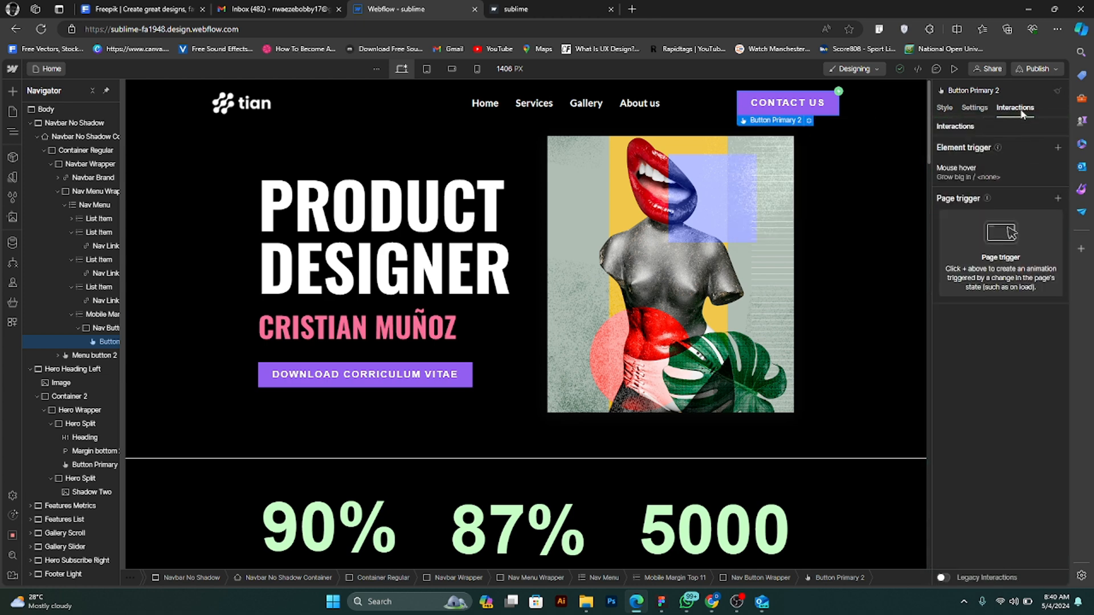
pyautogui.click(1014, 168)
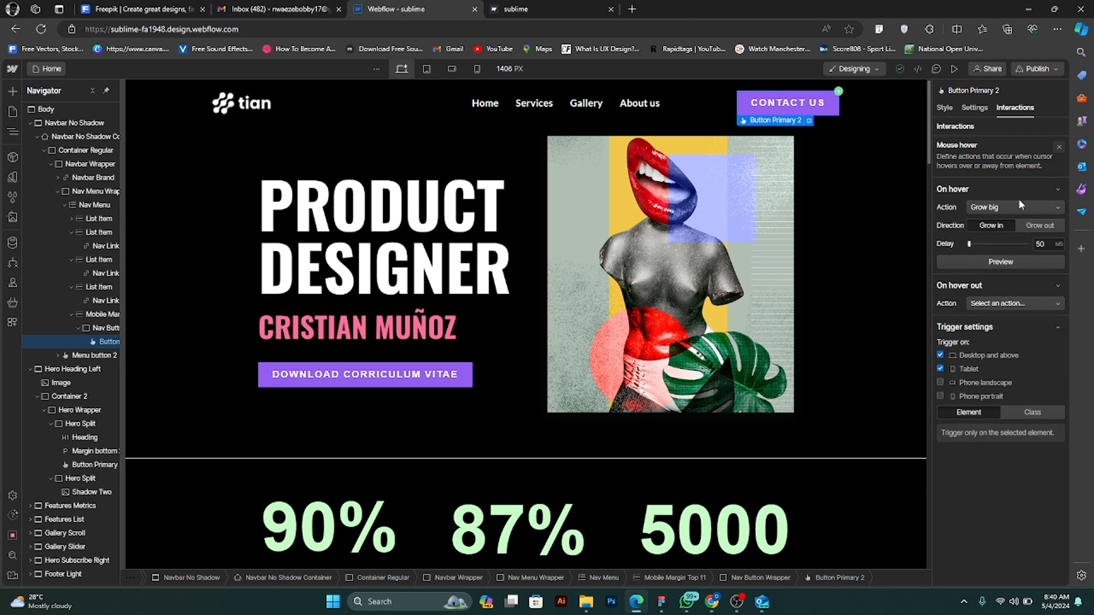
pyautogui.click(1057, 190)
pyautogui.click(1058, 190)
pyautogui.click(1053, 189)
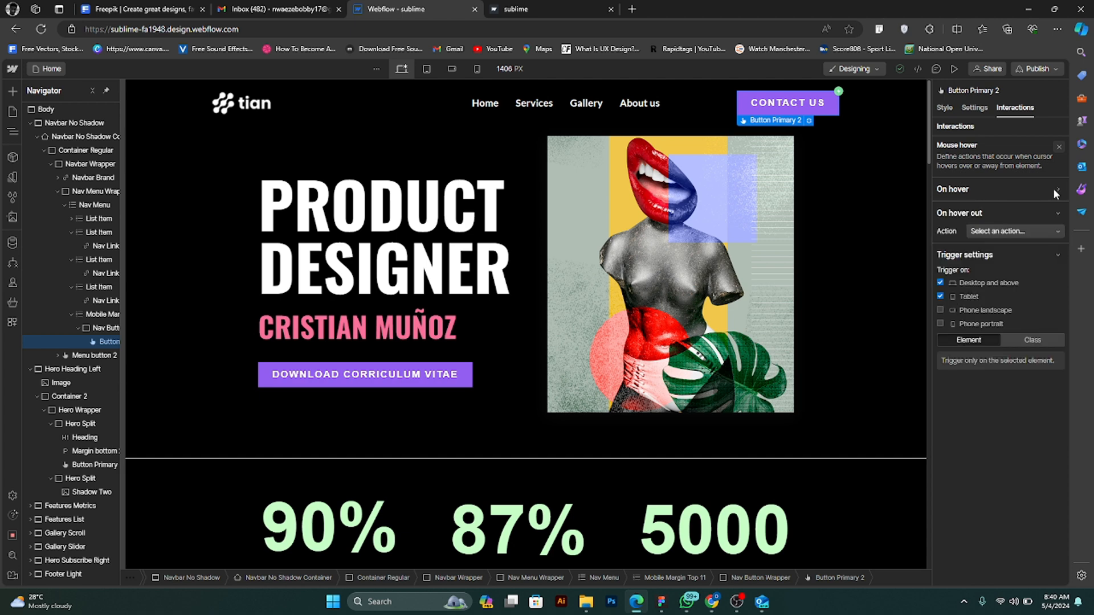
# - Delete the Mouse hover trigger from the Contact Us button
pyautogui.click(986, 108)
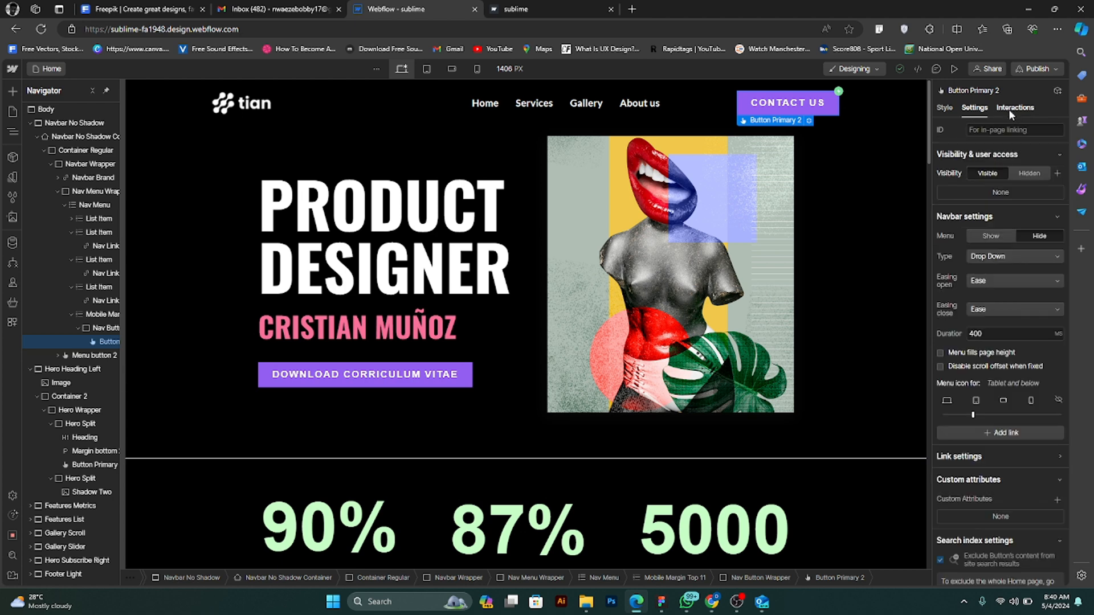
pyautogui.click(1011, 110)
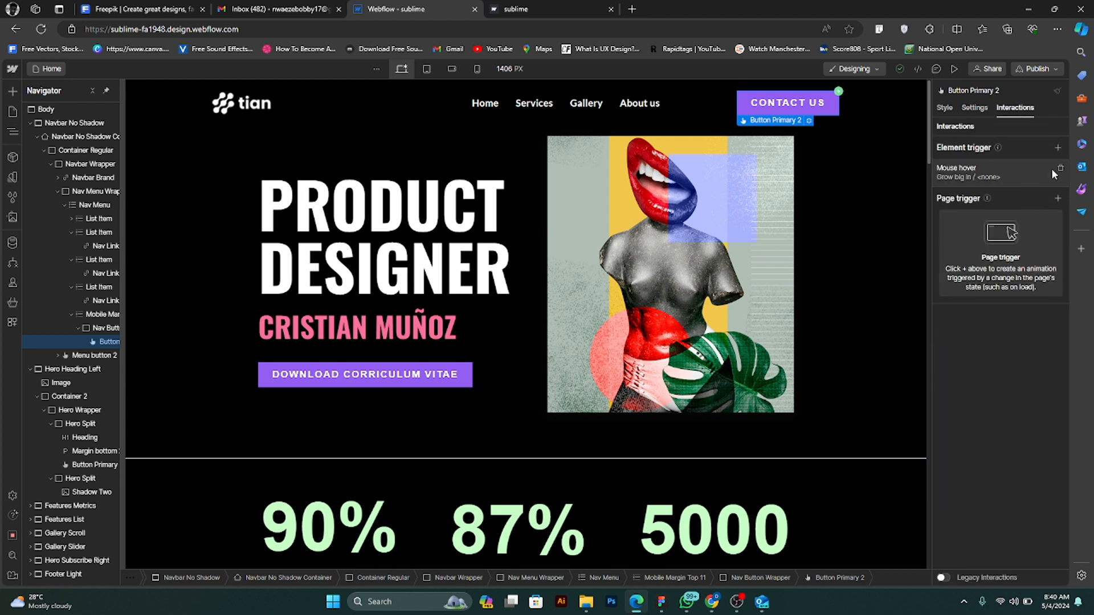
pyautogui.click(1061, 169)
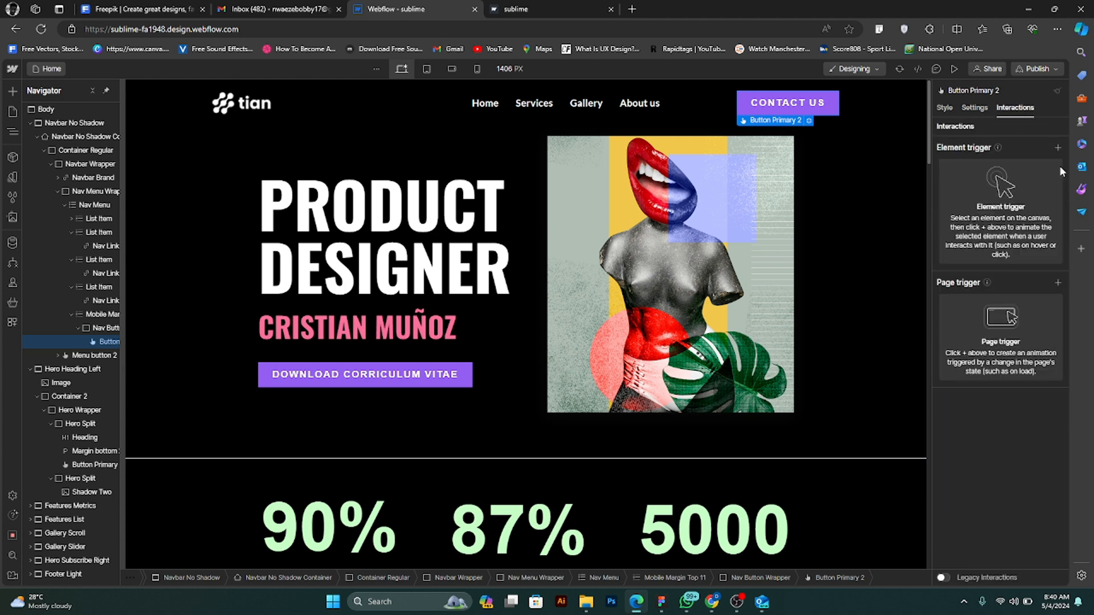
# - Try a Mouse move over element trigger on the Contact Us button, turned off for phone landscape and phone portrait
pyautogui.click(1057, 148)
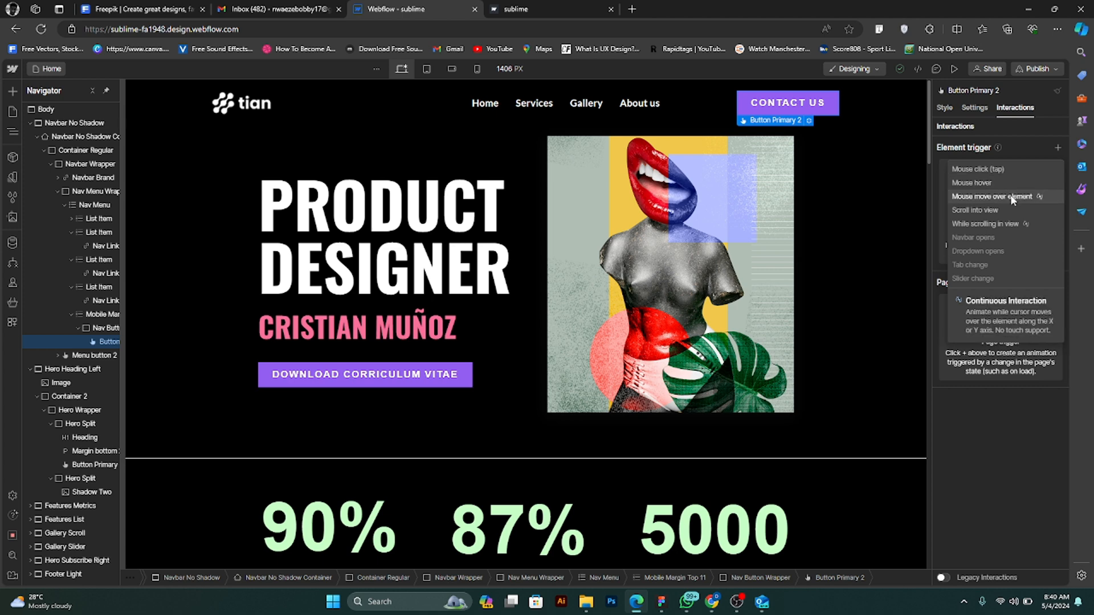
pyautogui.click(1012, 197)
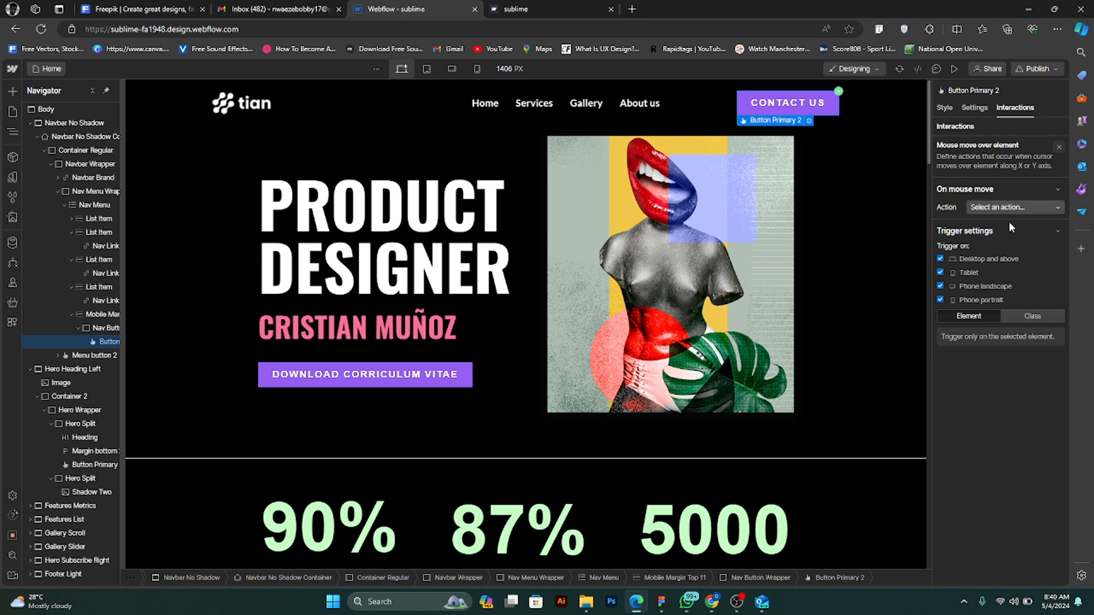
pyautogui.click(940, 300)
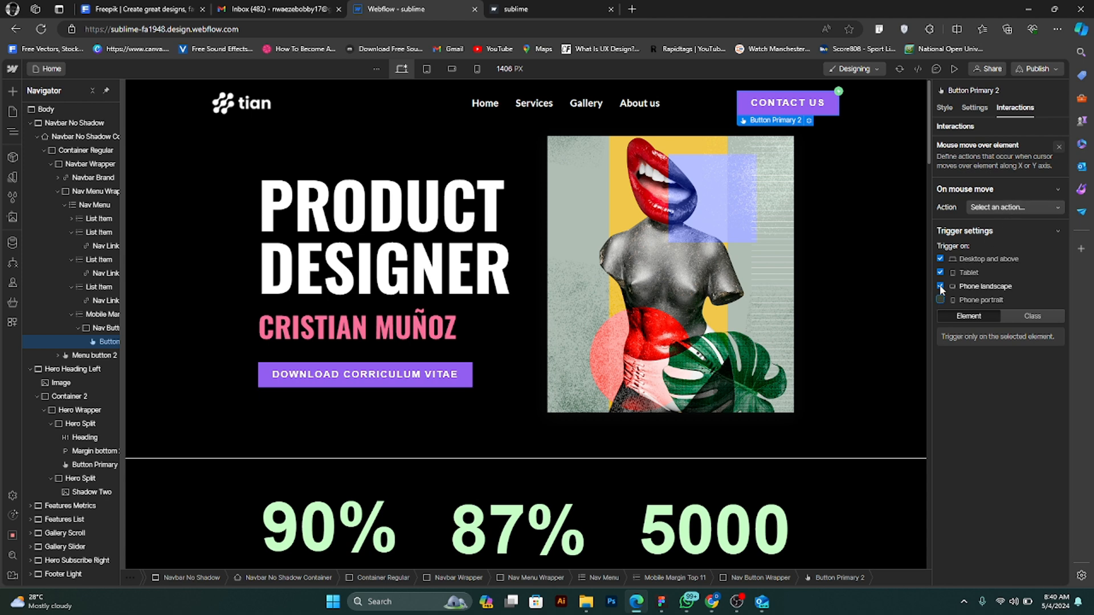
pyautogui.click(940, 286)
# - Try the Play mouse animation action with a new, empty mouse animation, and remove the Mouse move over element trigger
pyautogui.click(1017, 208)
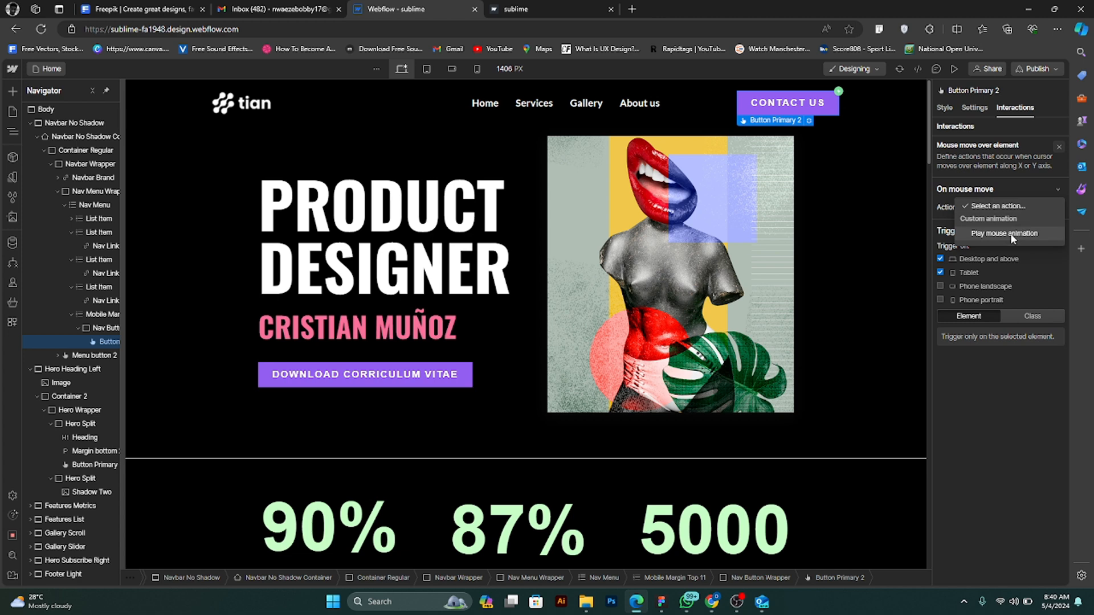
pyautogui.click(1010, 233)
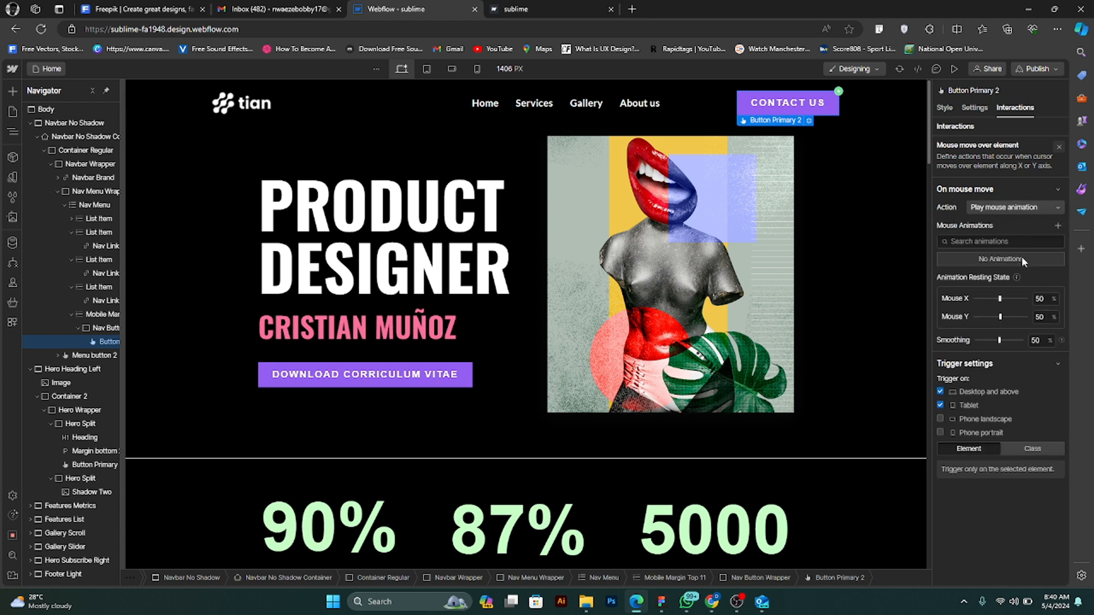
pyautogui.click(1057, 227)
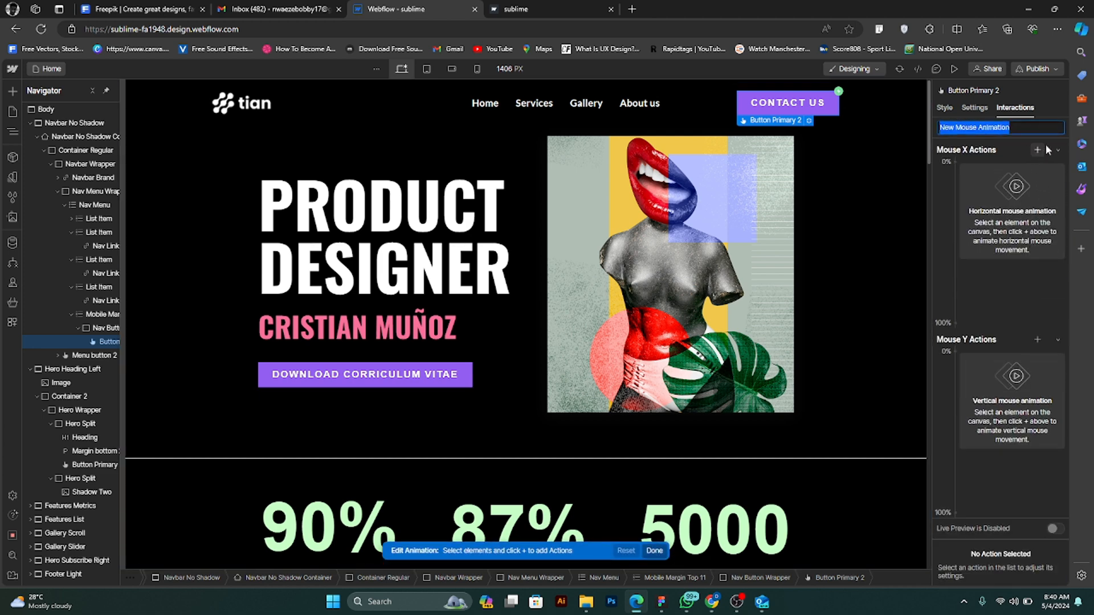
pyautogui.press('Return')
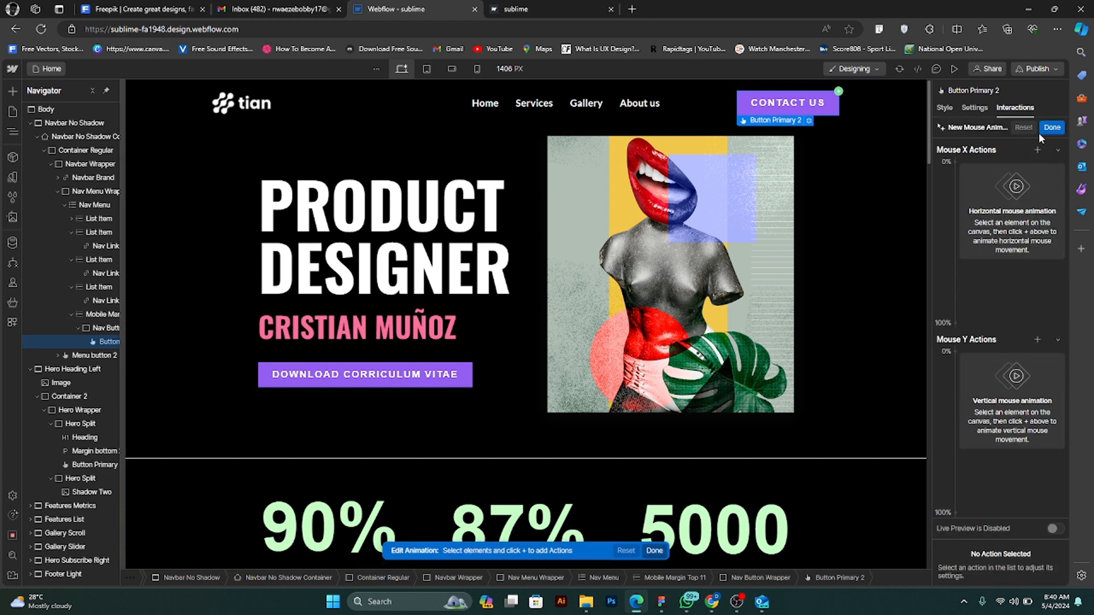
pyautogui.click(1045, 127)
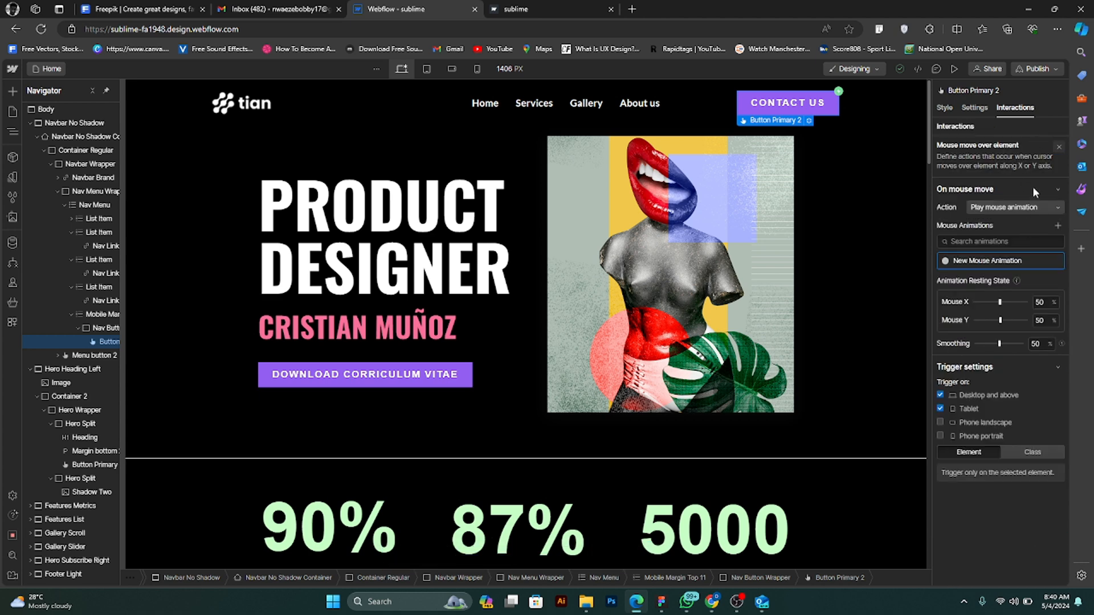
pyautogui.click(1058, 147)
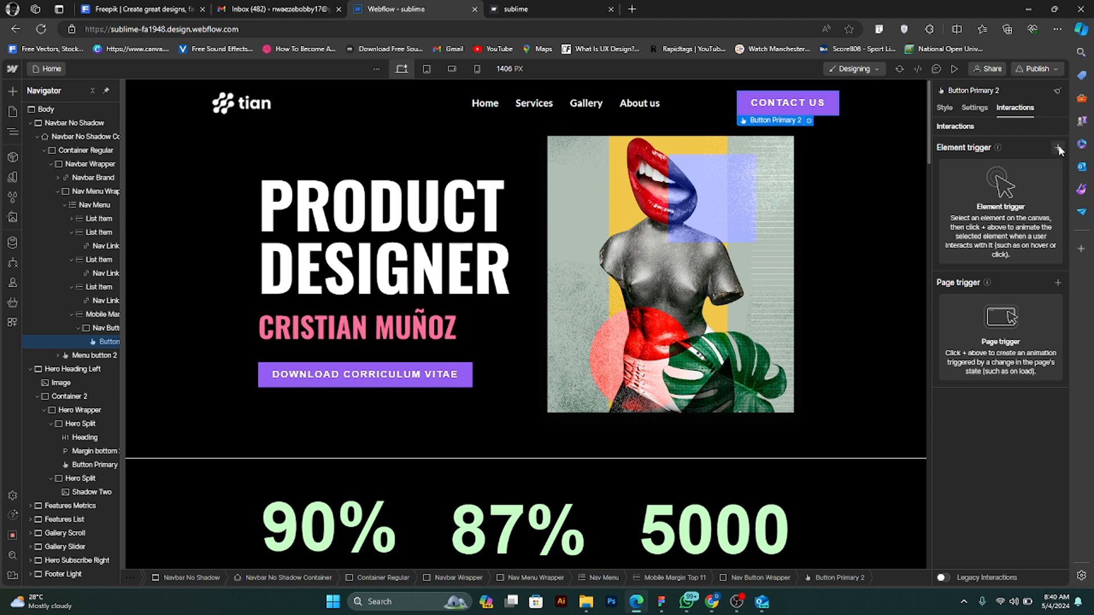
# - Add a Mouse hover trigger to the Contact Us button with Grow big as the on hover action and preview it
pyautogui.click(1057, 148)
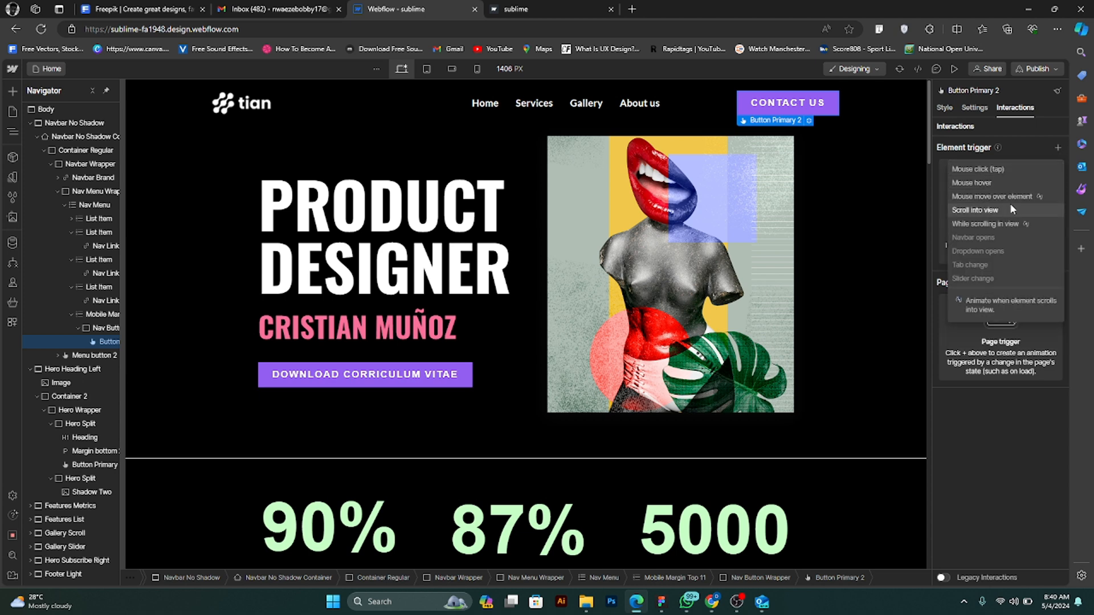
pyautogui.click(1014, 181)
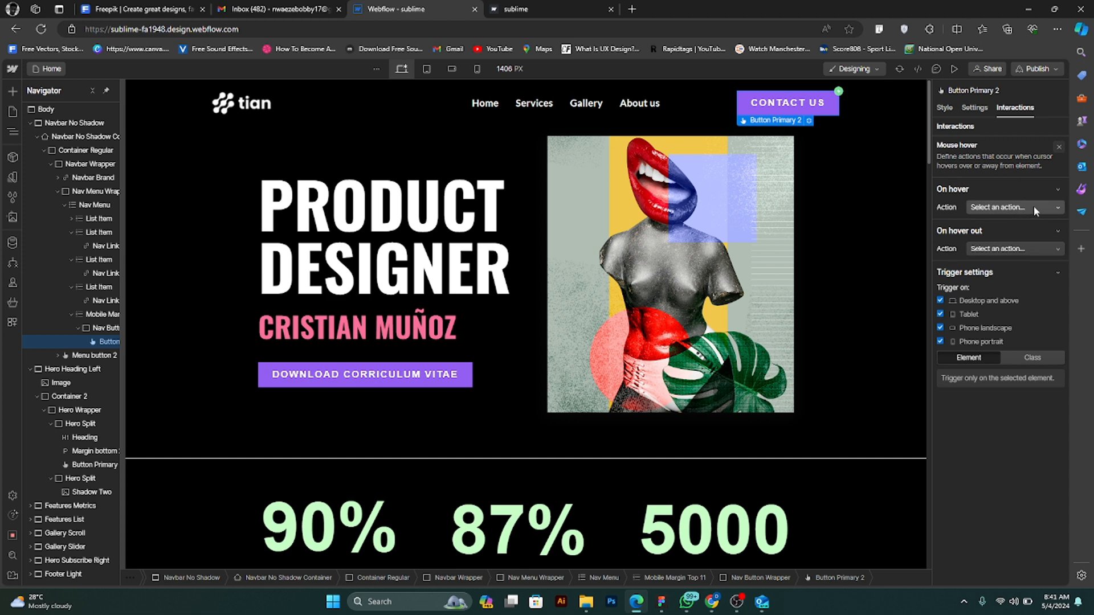
pyautogui.click(1033, 206)
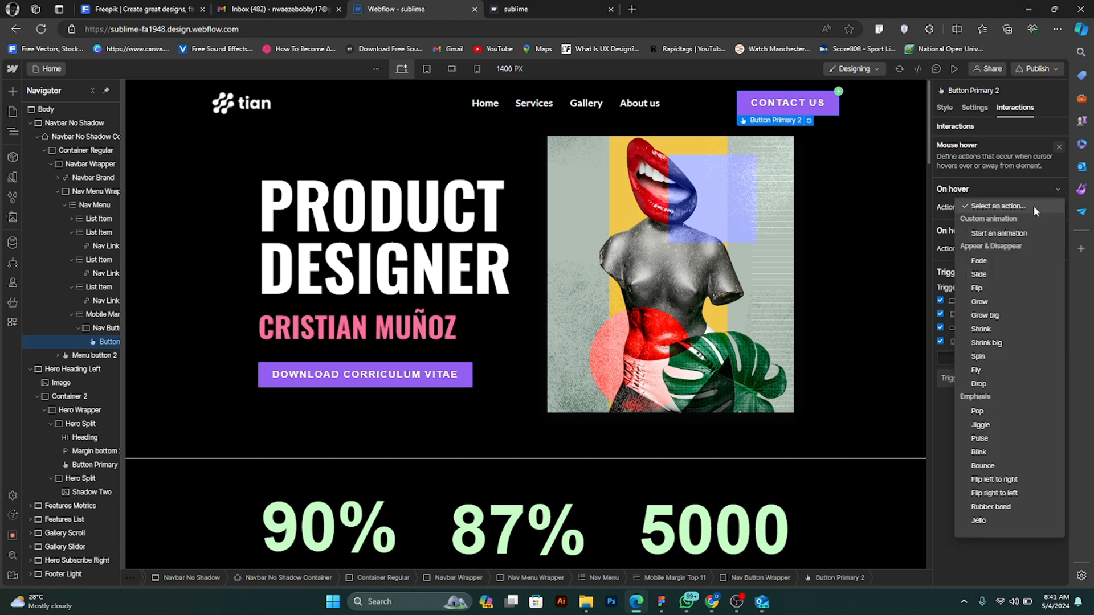
pyautogui.click(1007, 315)
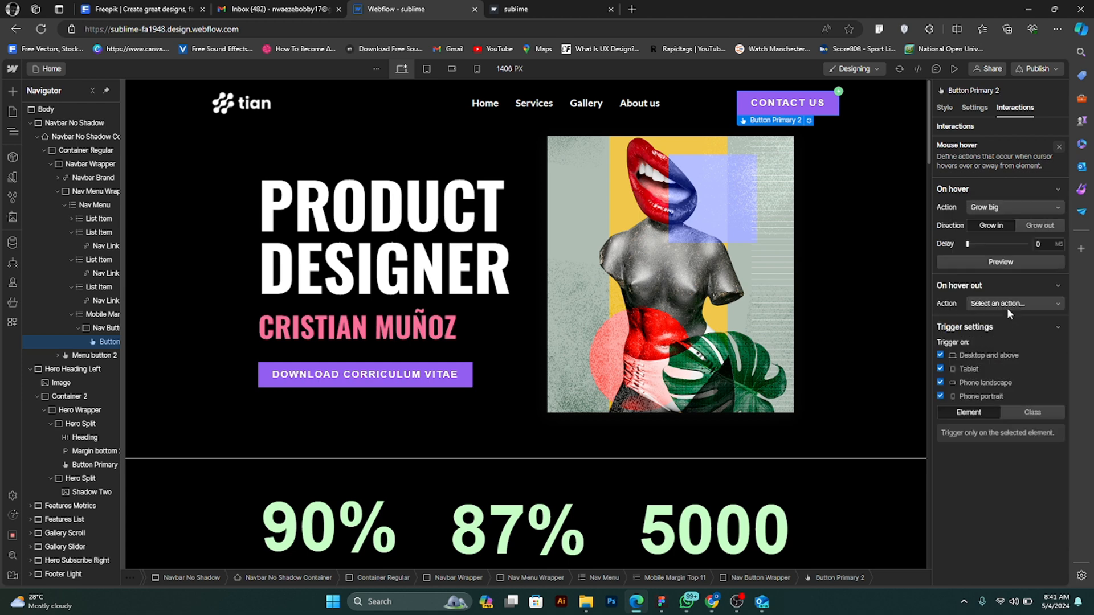
pyautogui.click(980, 261)
# - Examine the Contact Us button's element settings, including the navbar easing options and the Visible and Hidden visibility choices
pyautogui.click(973, 110)
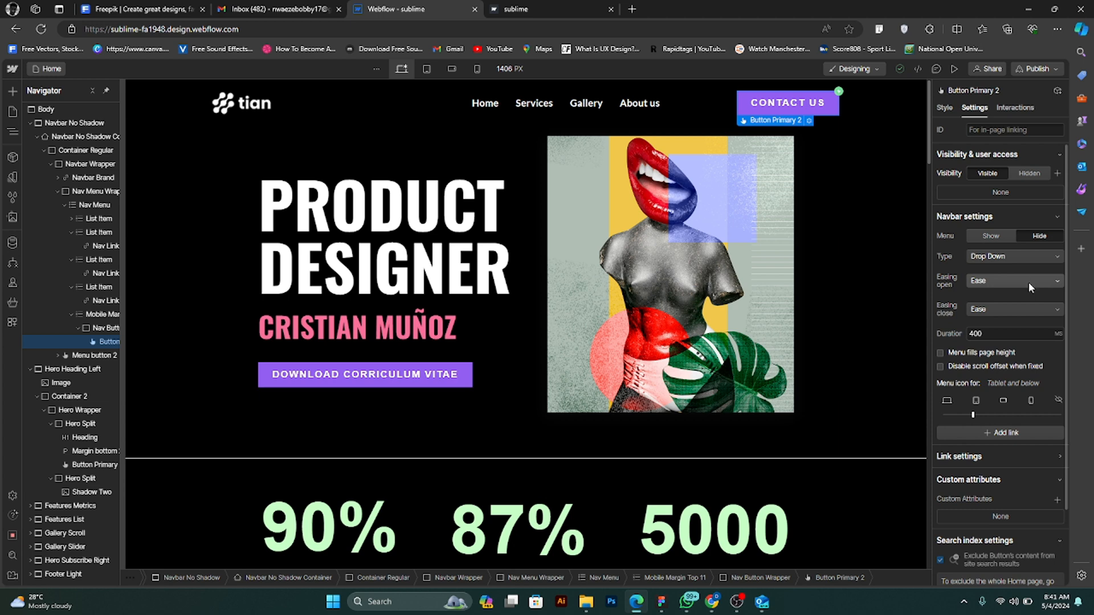
pyautogui.scroll(-2, 1028, 282)
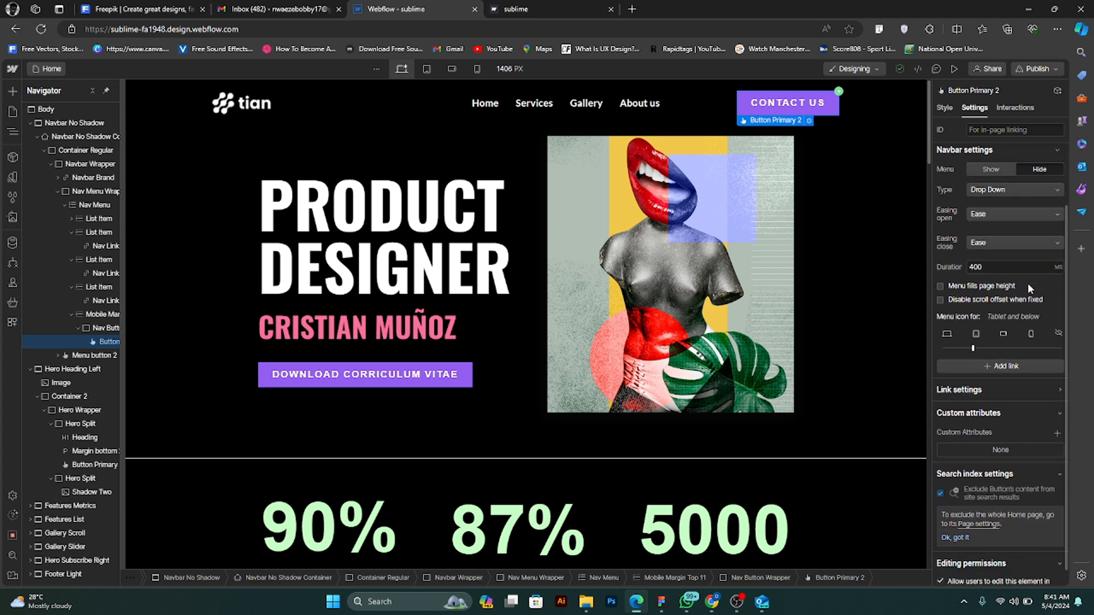
pyautogui.scroll(-1, 1027, 283)
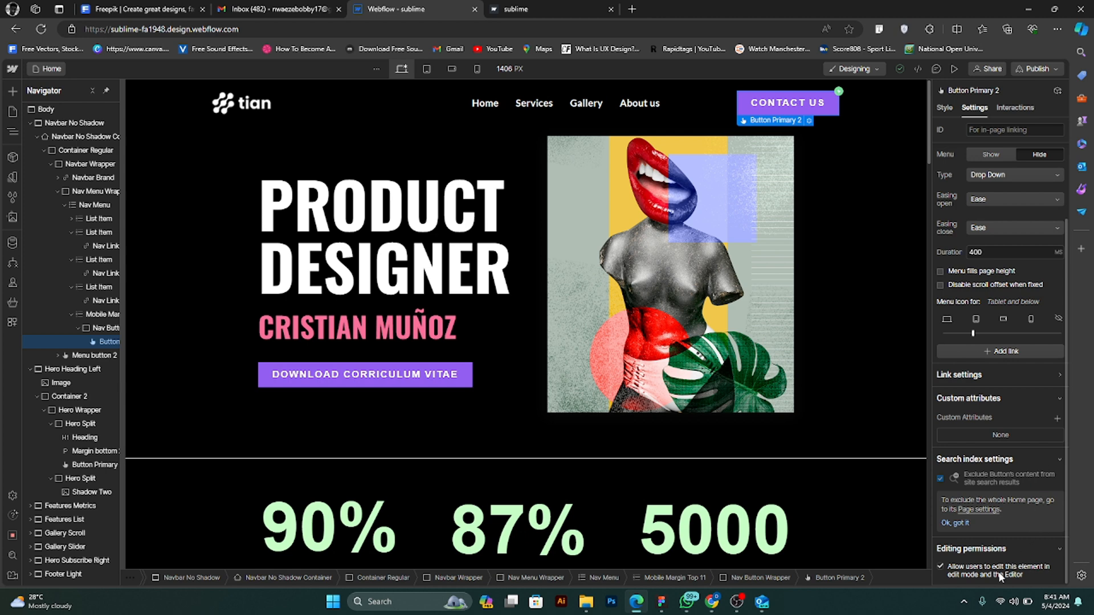
pyautogui.scroll(3, 985, 513)
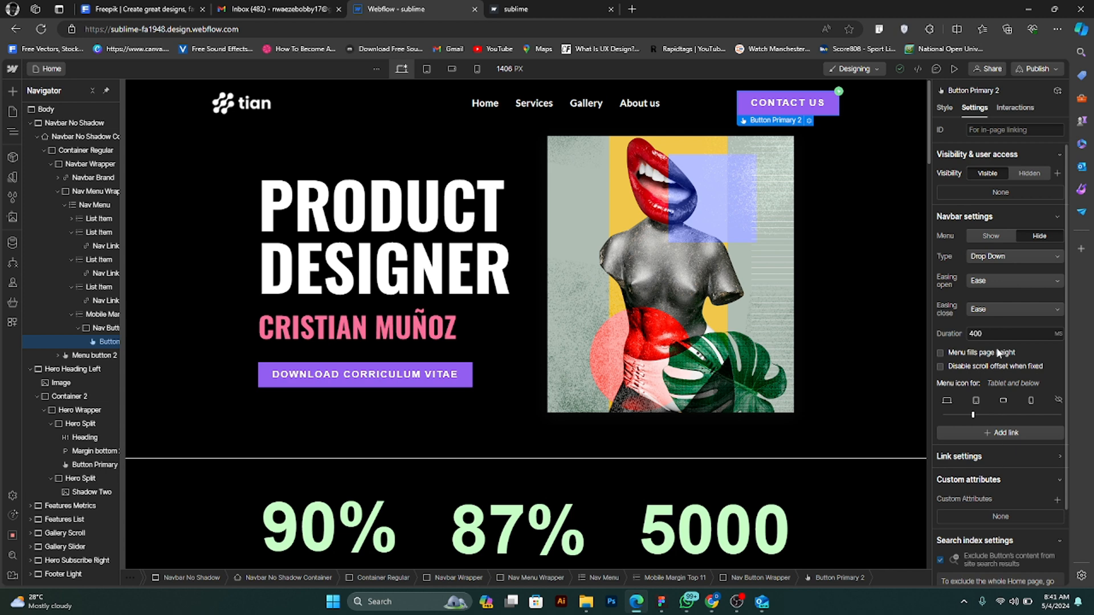
pyautogui.click(1016, 282)
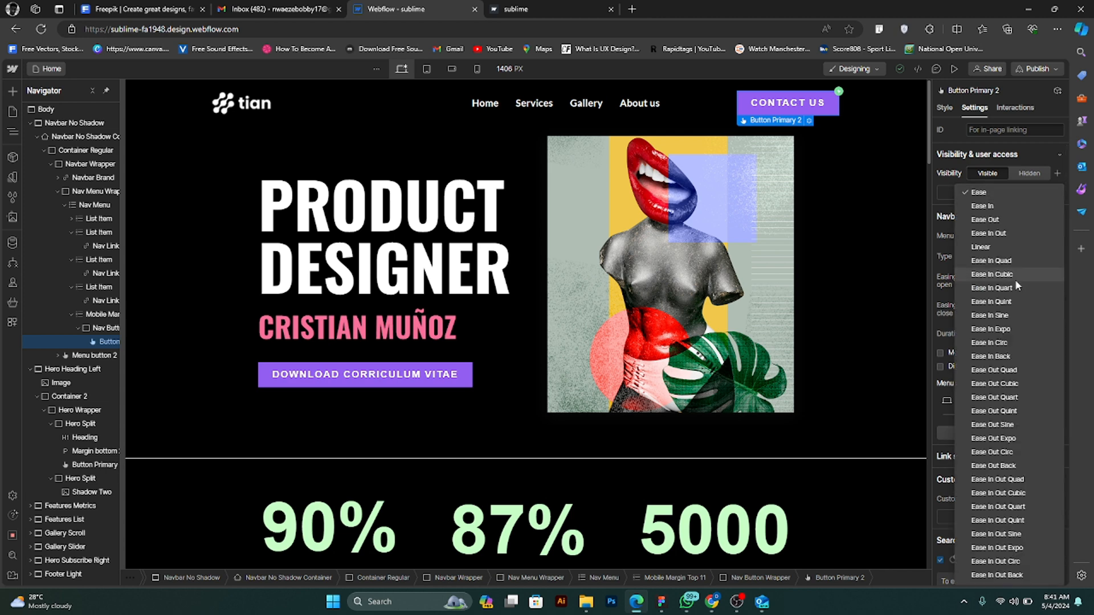
pyautogui.click(1056, 178)
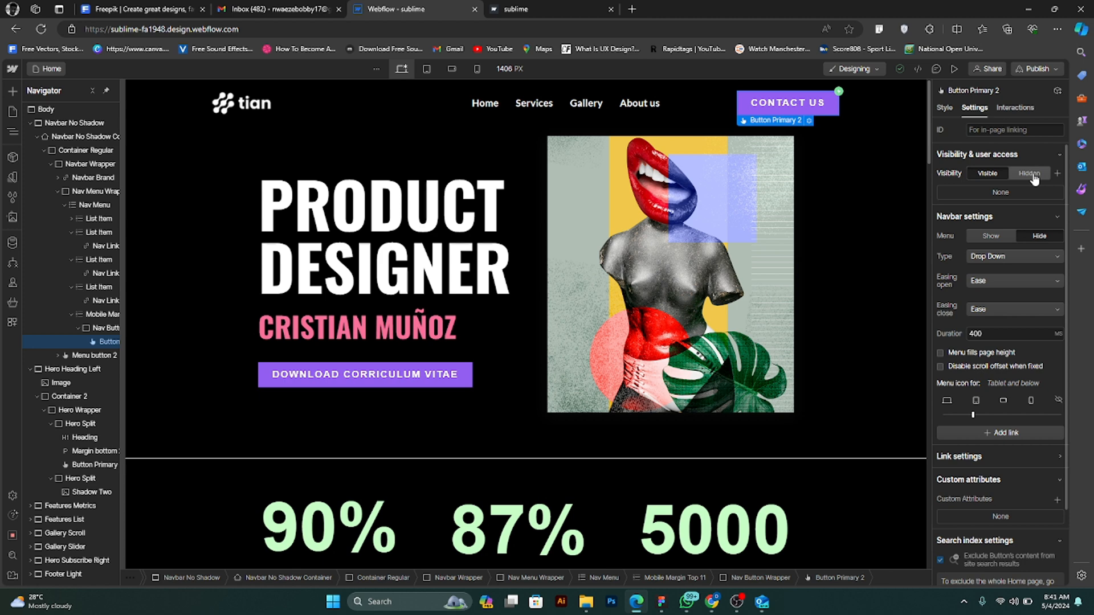
pyautogui.click(1032, 174)
pyautogui.click(988, 174)
# - Reopen the Contact Us button's Mouse hover interaction, review the on hover out actions and preview the Grow big animation
pyautogui.click(1004, 111)
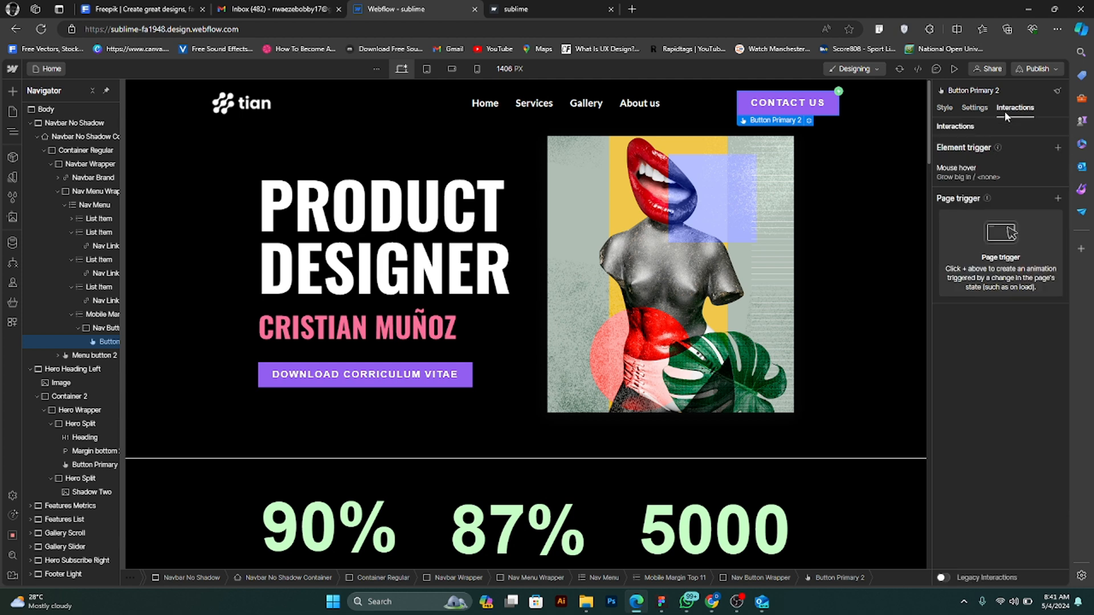
pyautogui.click(1010, 166)
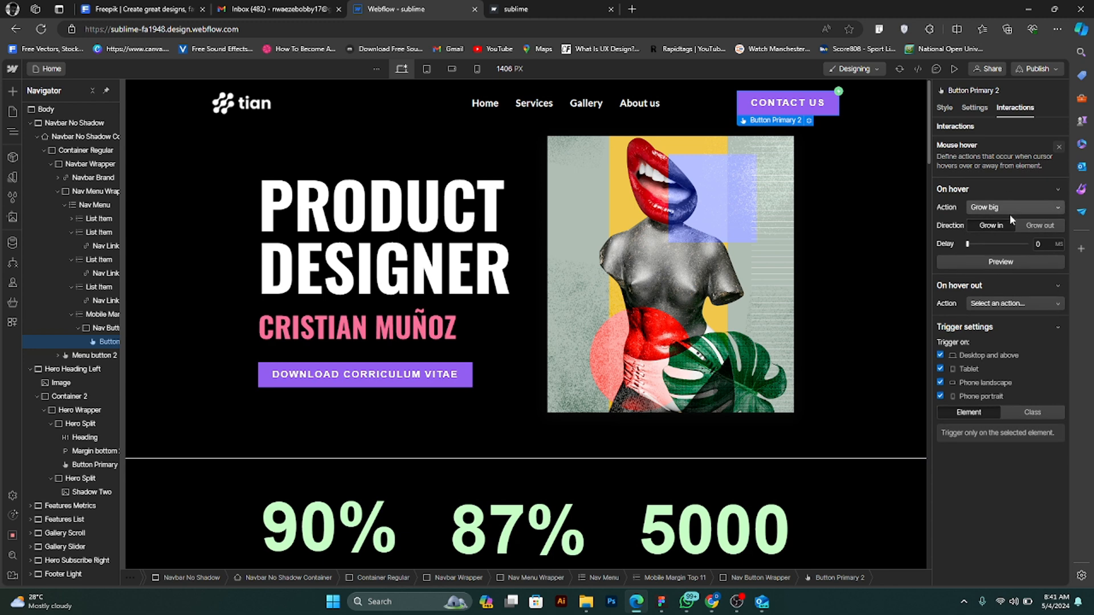
pyautogui.click(1024, 264)
pyautogui.click(1029, 300)
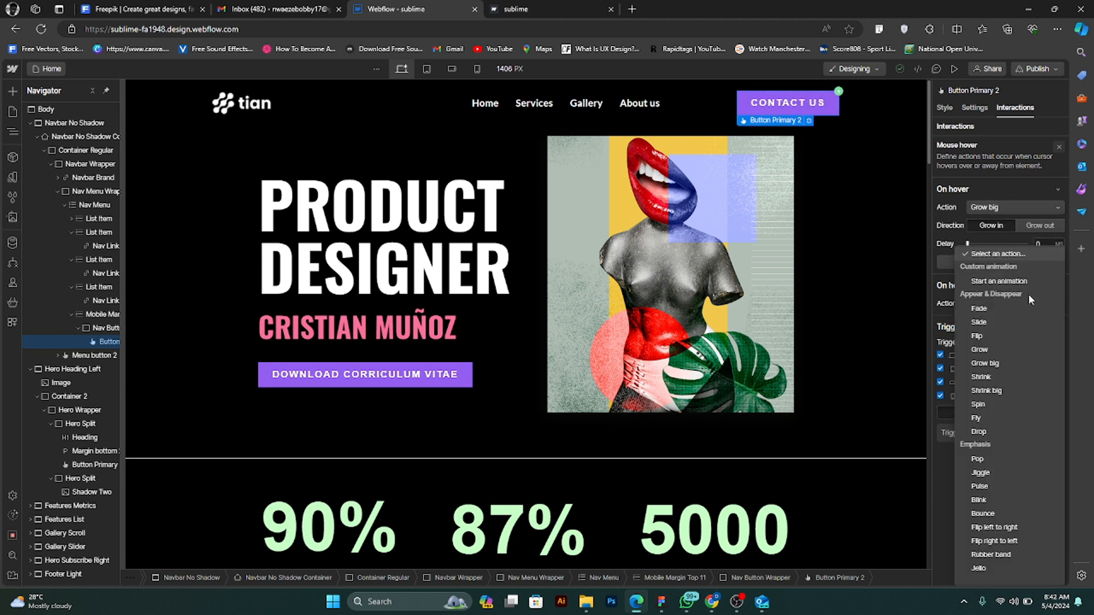
pyautogui.click(944, 258)
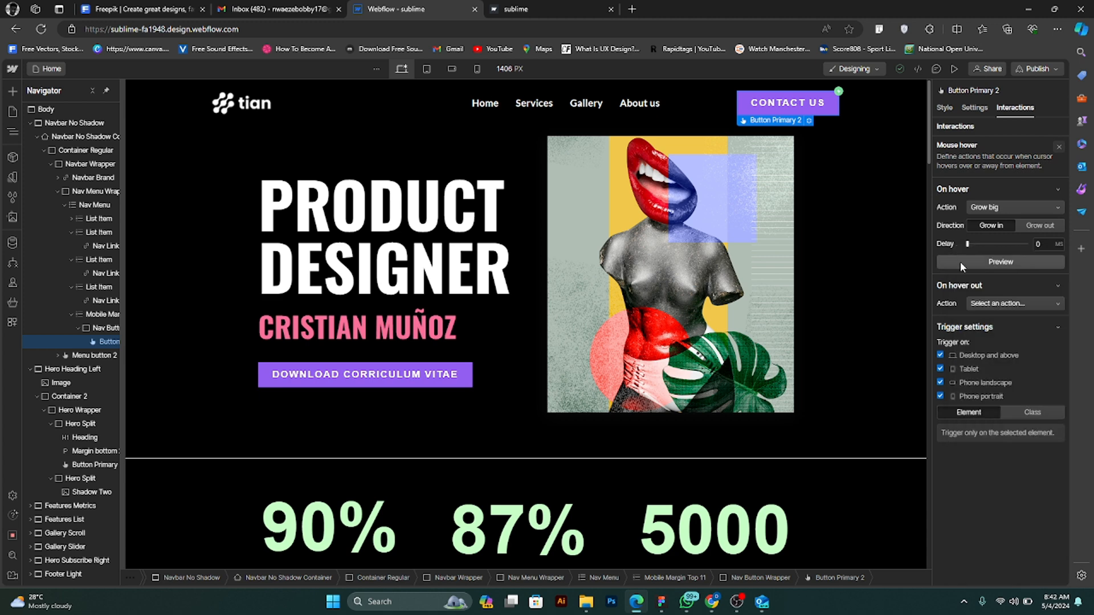
pyautogui.click(1007, 261)
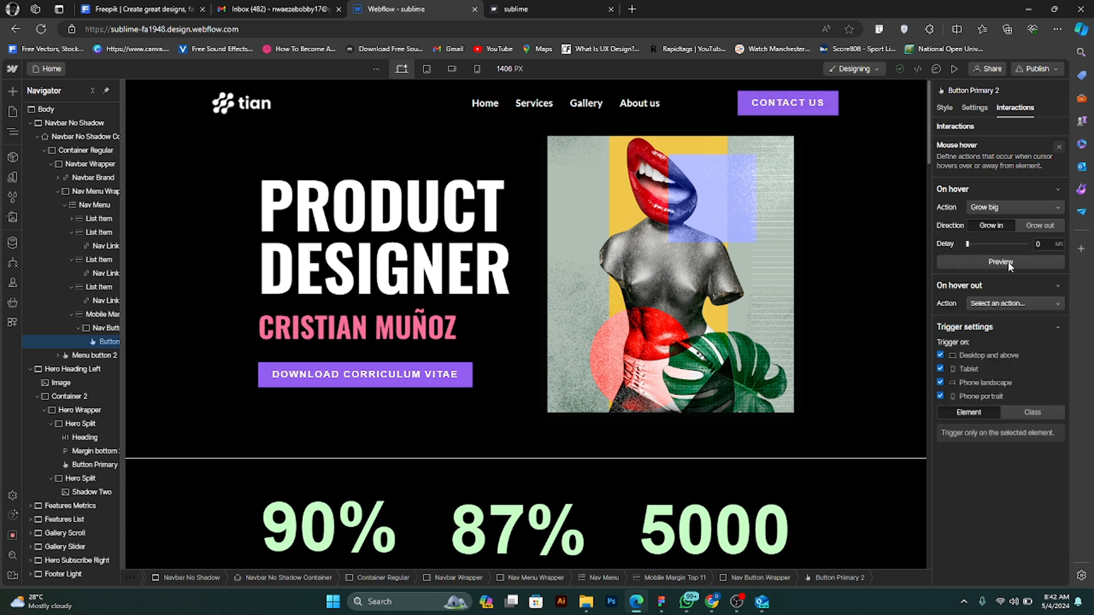
# - Add a Mouse hover trigger to the Download Corriculum Vitae button and preview Fly as its on hover action
pyautogui.click(467, 372)
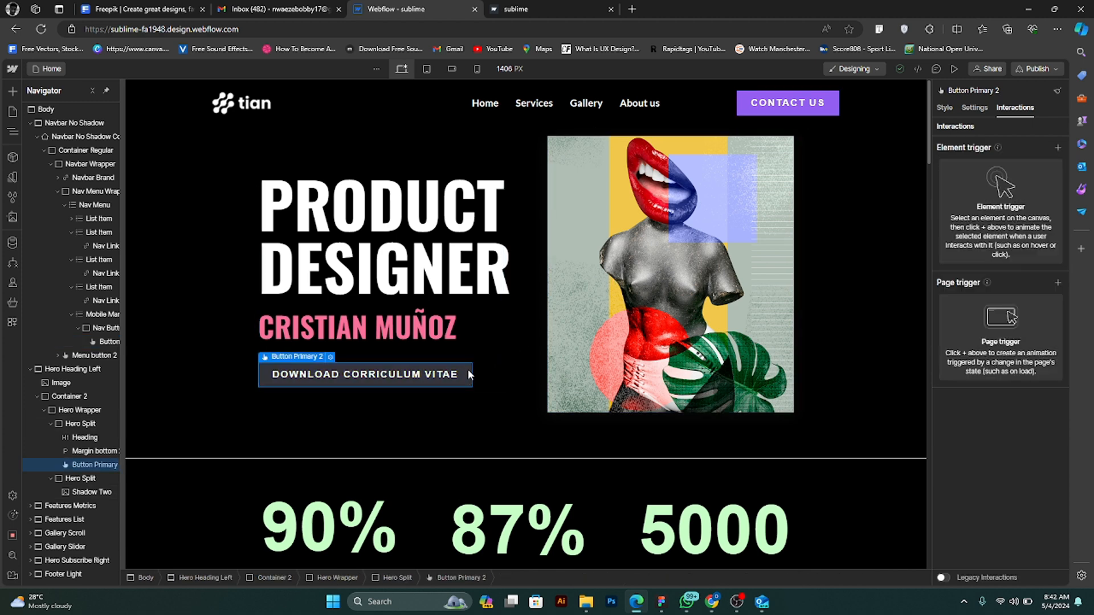
pyautogui.click(1057, 148)
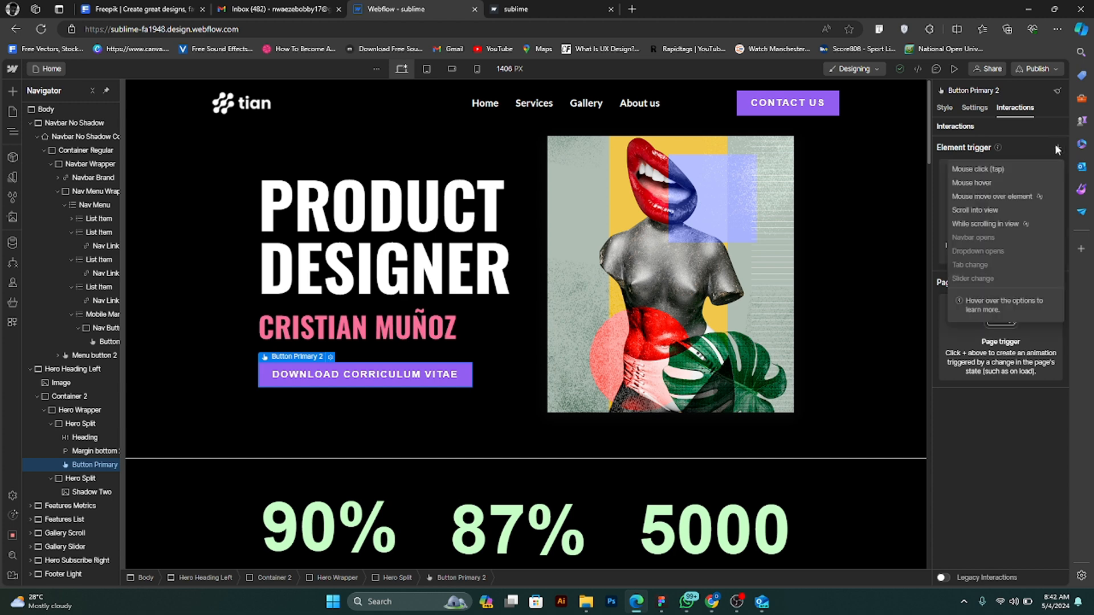
pyautogui.click(1006, 181)
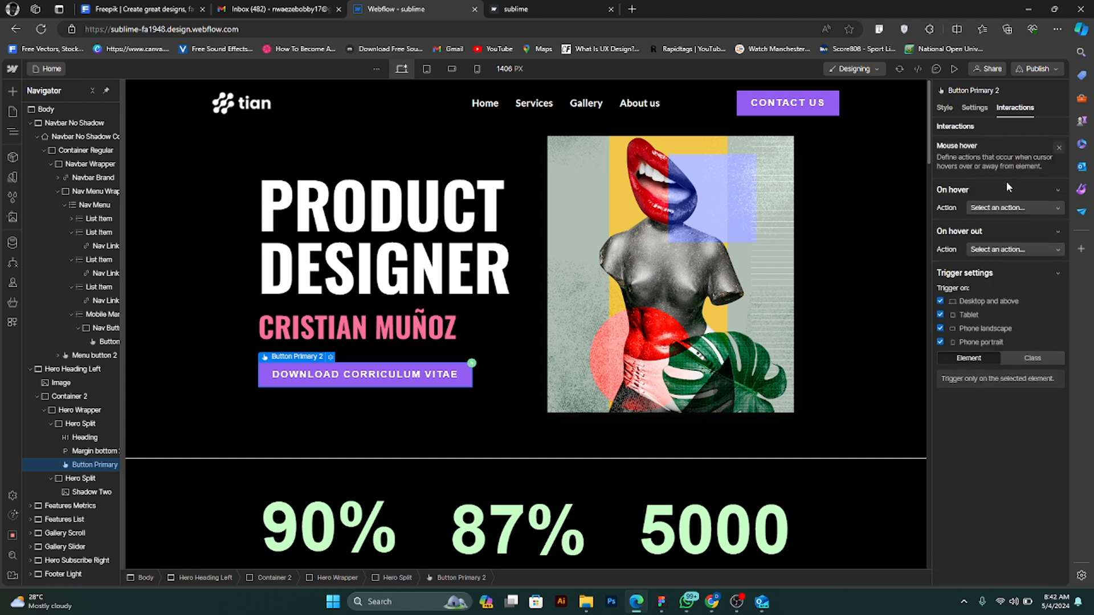
pyautogui.click(1030, 203)
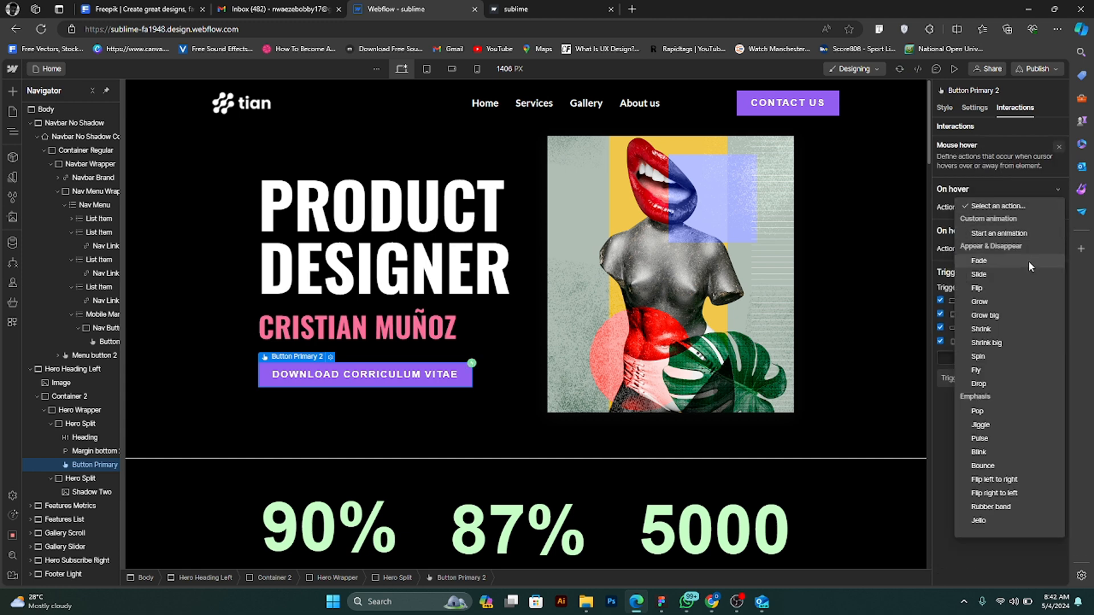
pyautogui.click(996, 371)
pyautogui.click(979, 280)
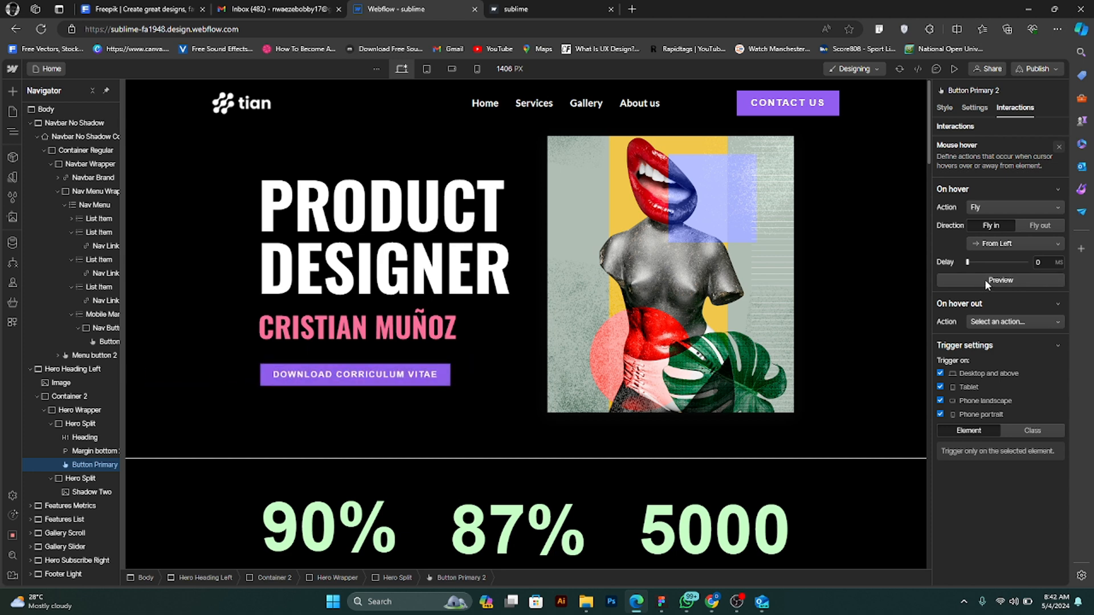
# - Change the Download Corriculum Vitae button's on hover action to Pop, preview it, and check the buttons in page preview
pyautogui.click(1010, 210)
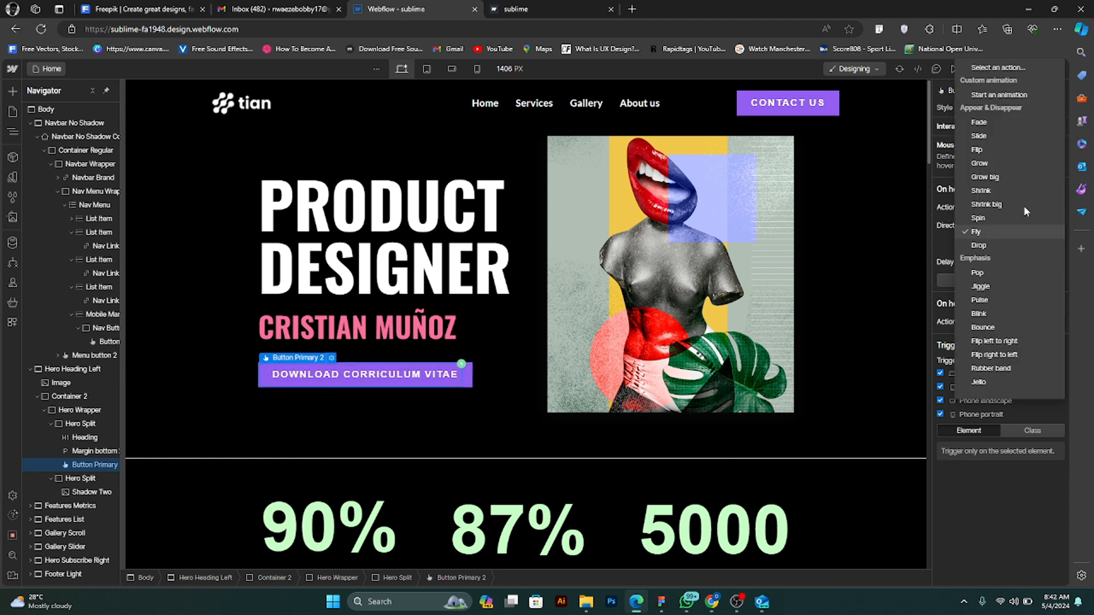
pyautogui.click(1000, 273)
pyautogui.click(1016, 245)
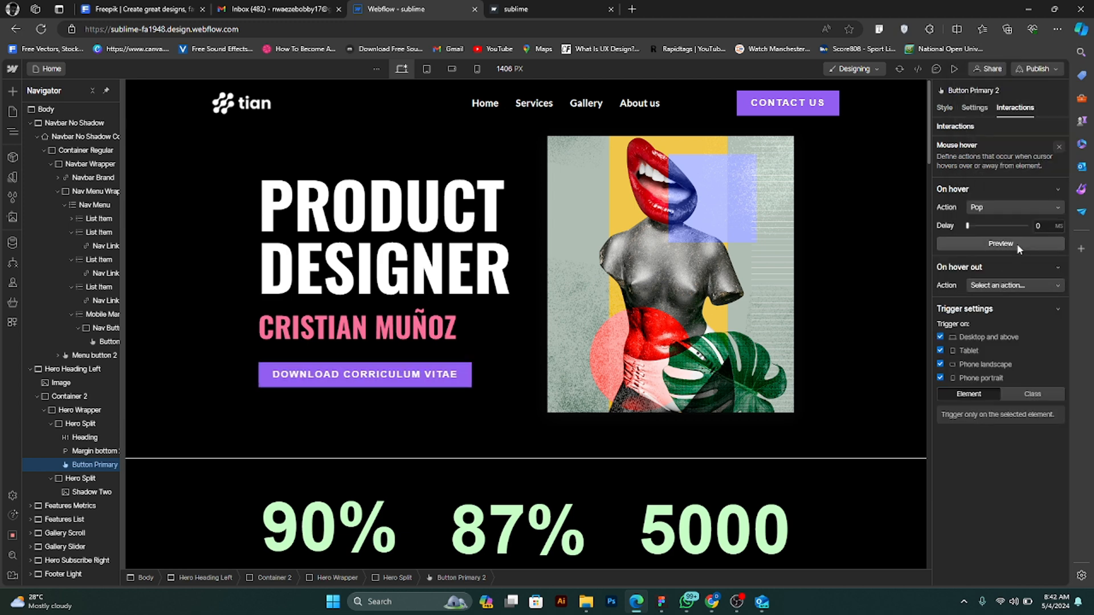
pyautogui.click(1016, 244)
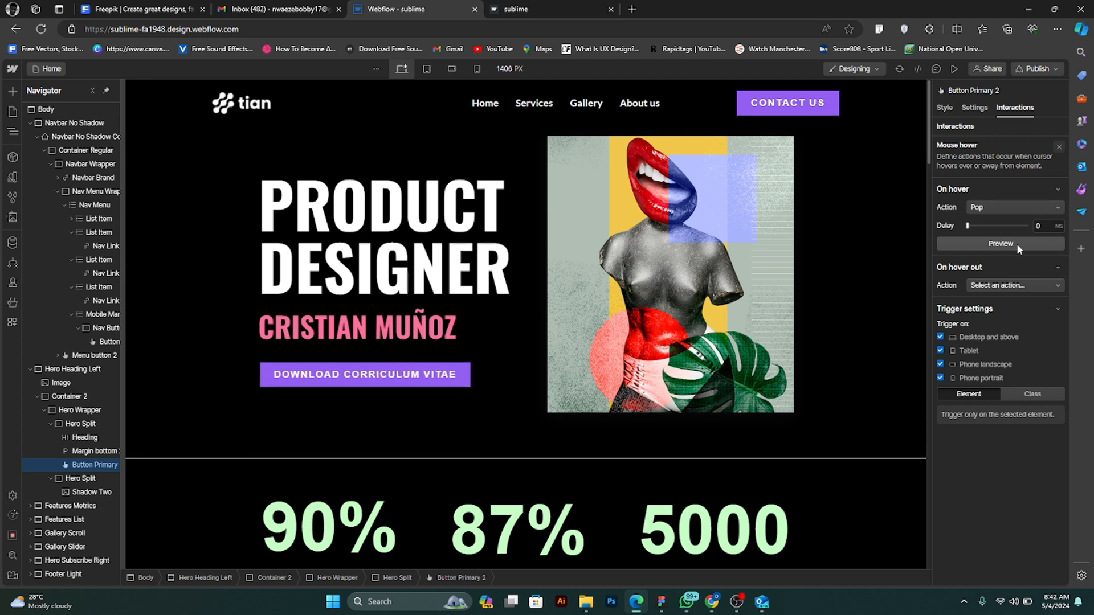
pyautogui.click(1017, 245)
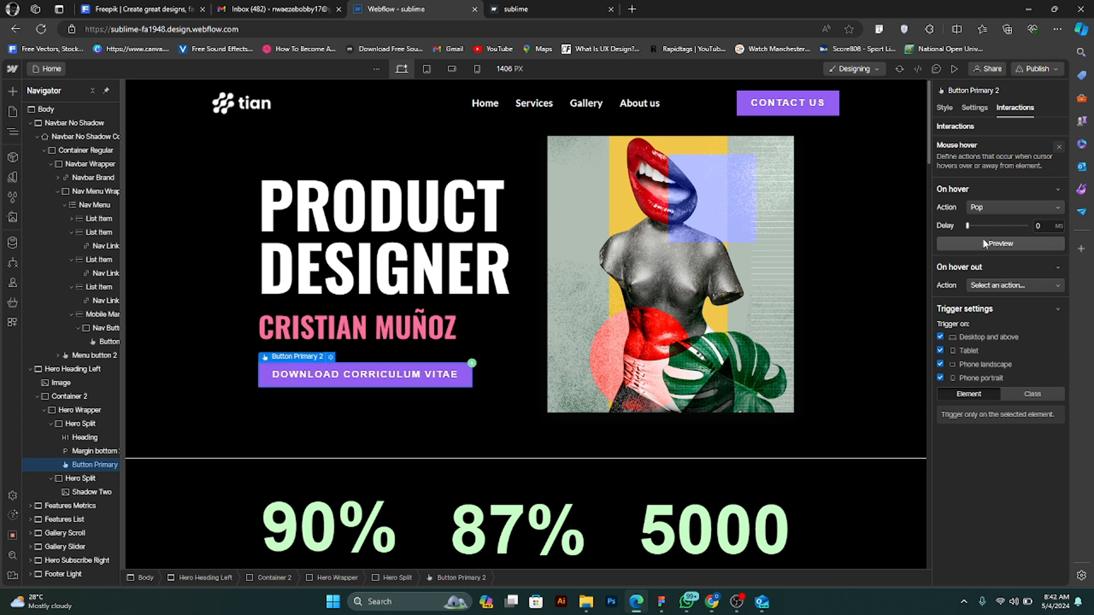
pyautogui.click(954, 68)
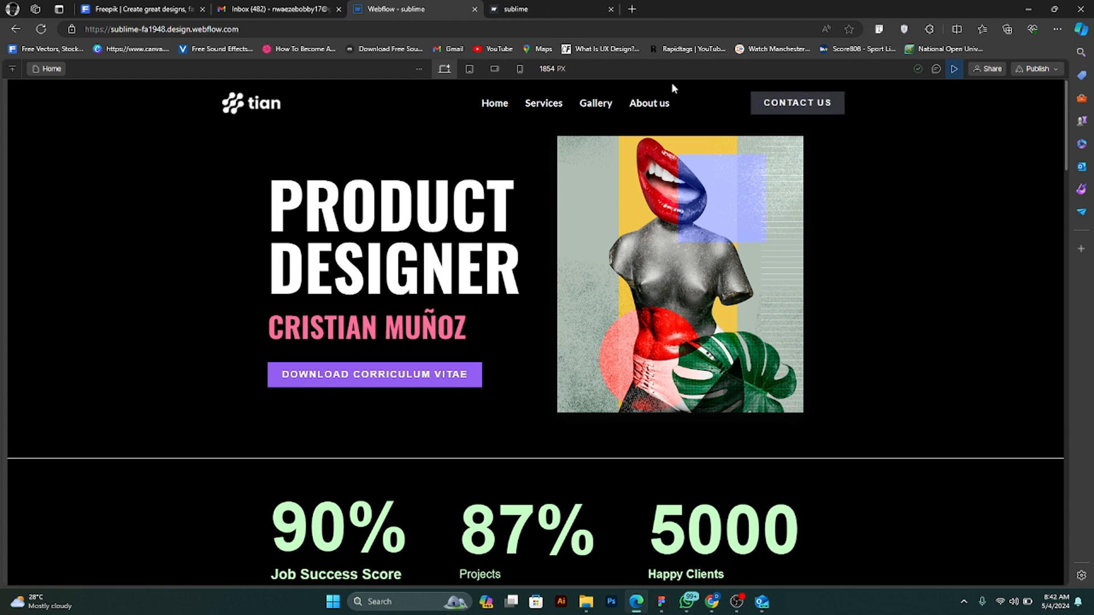
pyautogui.click(954, 69)
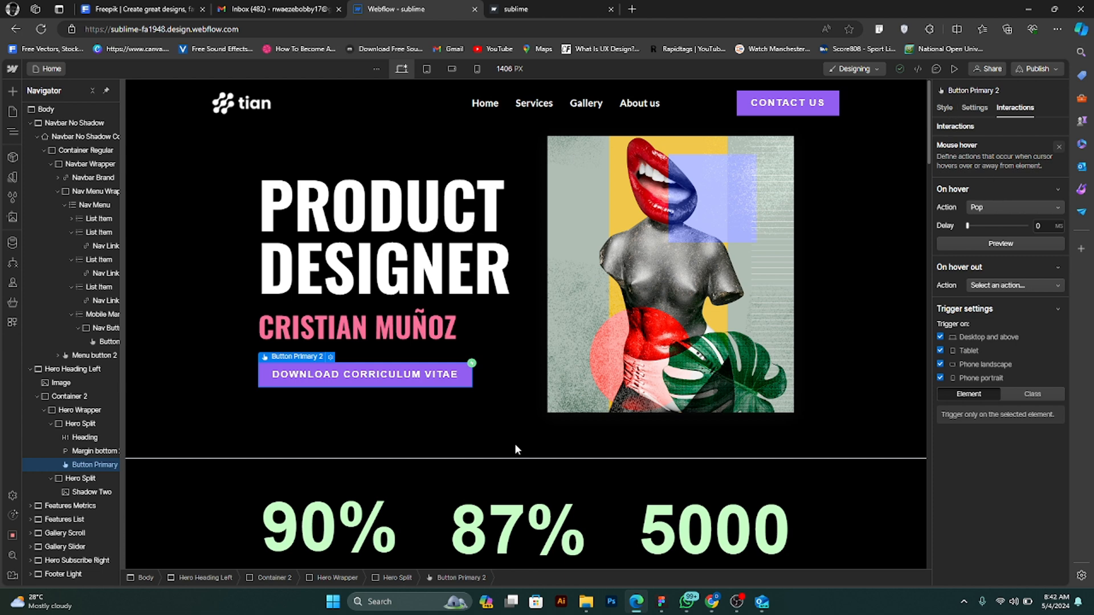
# - Set the Contact Us button's Mouse hover interaction to use Pop as the on hover action
pyautogui.click(795, 102)
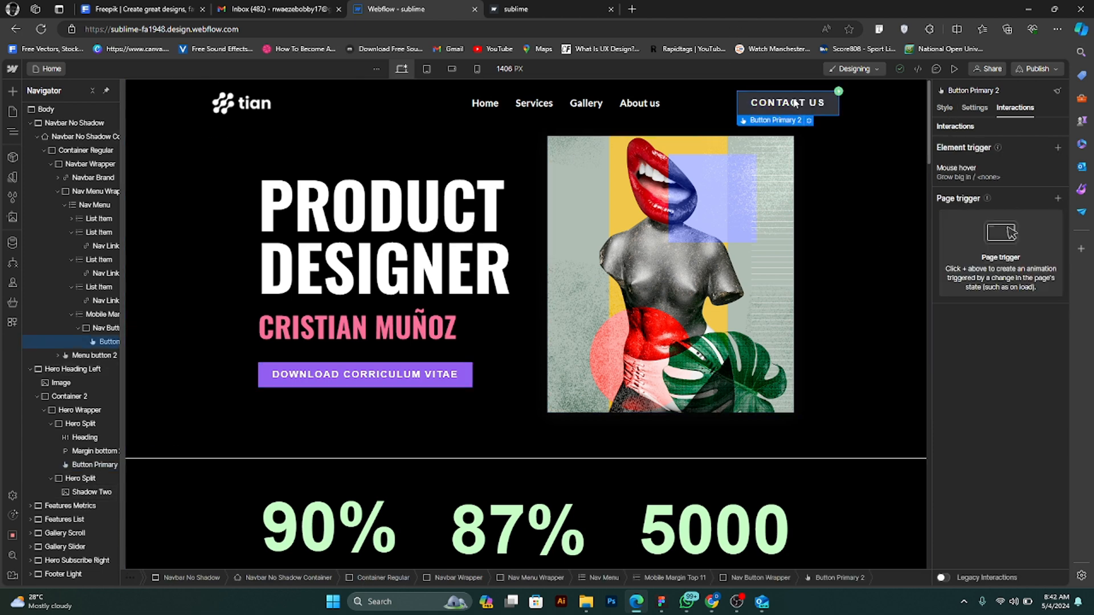
pyautogui.click(1026, 168)
pyautogui.click(1027, 208)
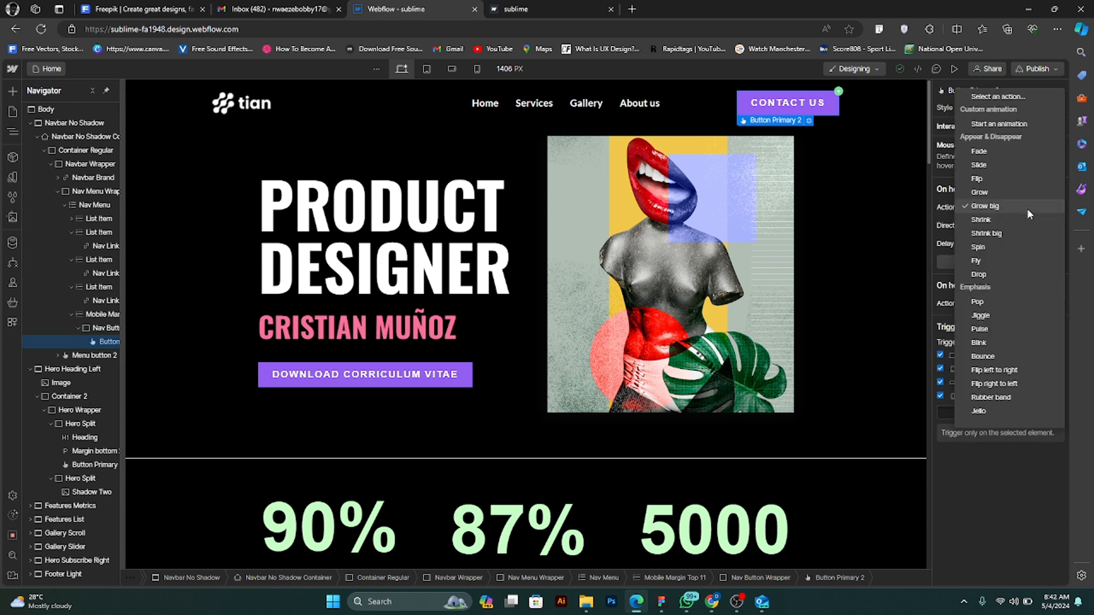
pyautogui.click(1003, 297)
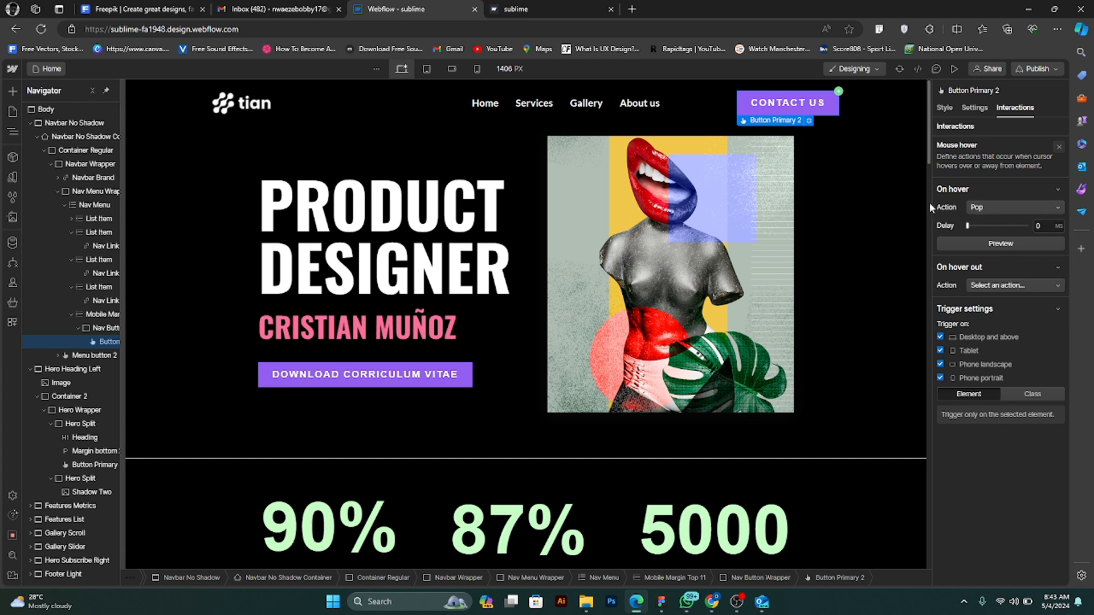
# - Preview the home page and examine the button hover effects and every section down to the footer
pyautogui.click(953, 69)
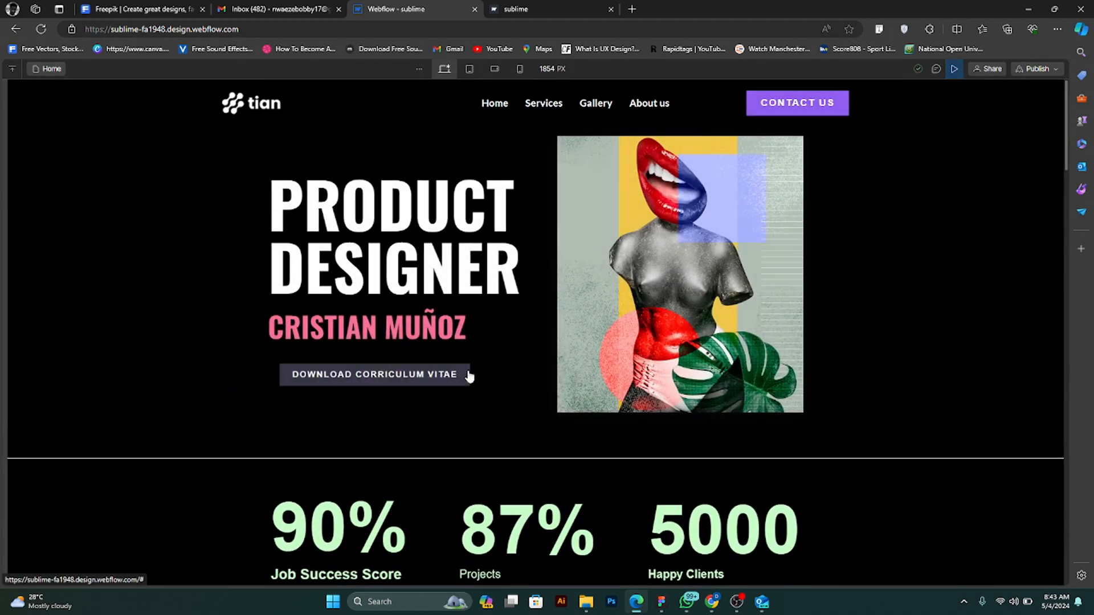
pyautogui.scroll(-5, 558, 340)
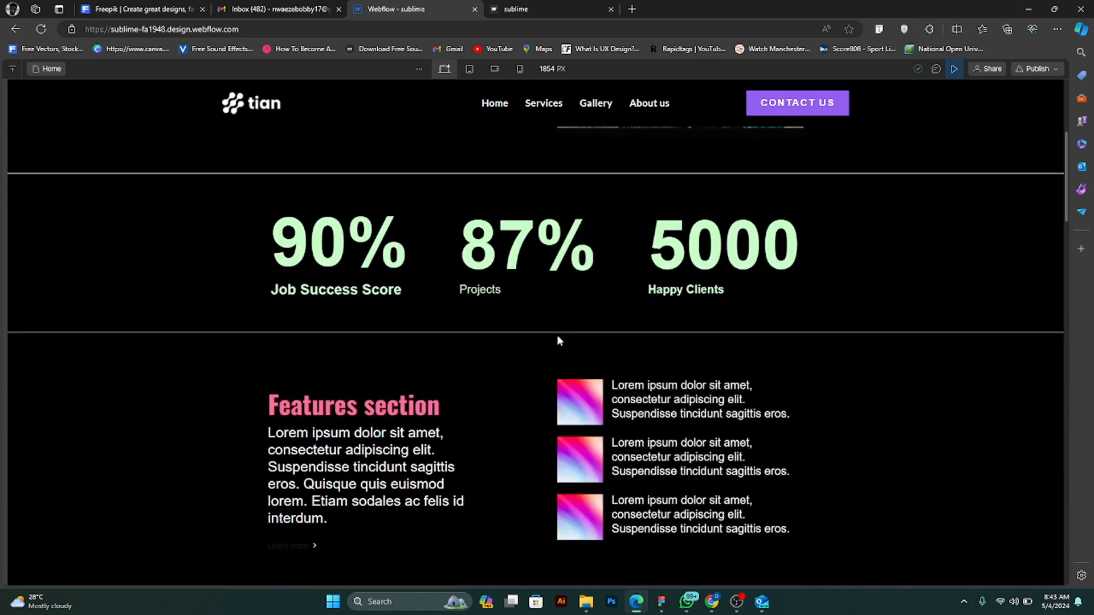
pyautogui.scroll(-1, 558, 340)
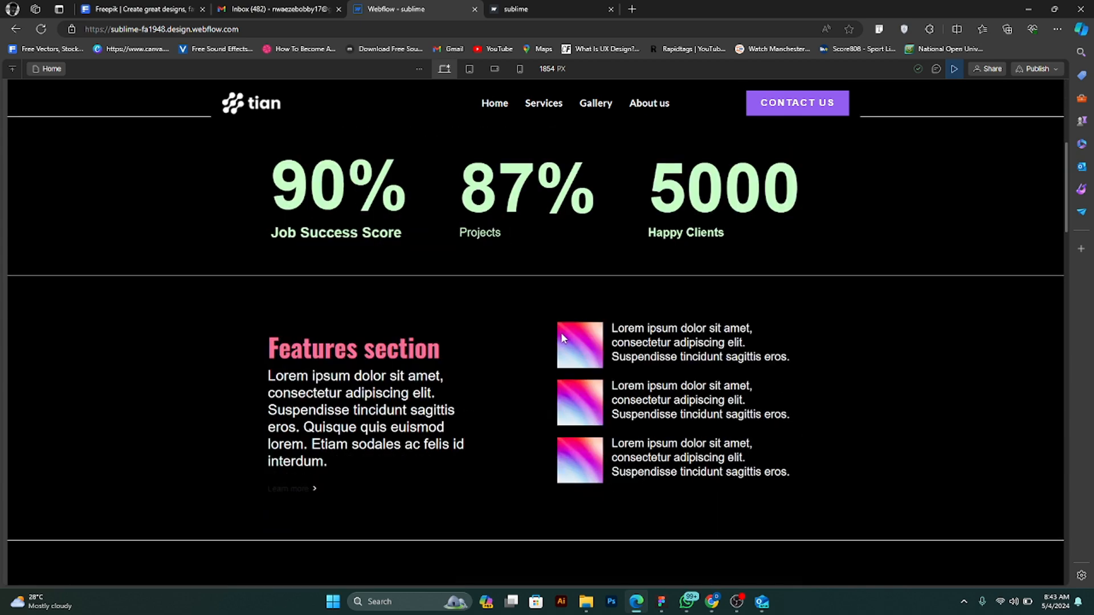
pyautogui.scroll(-1, 562, 342)
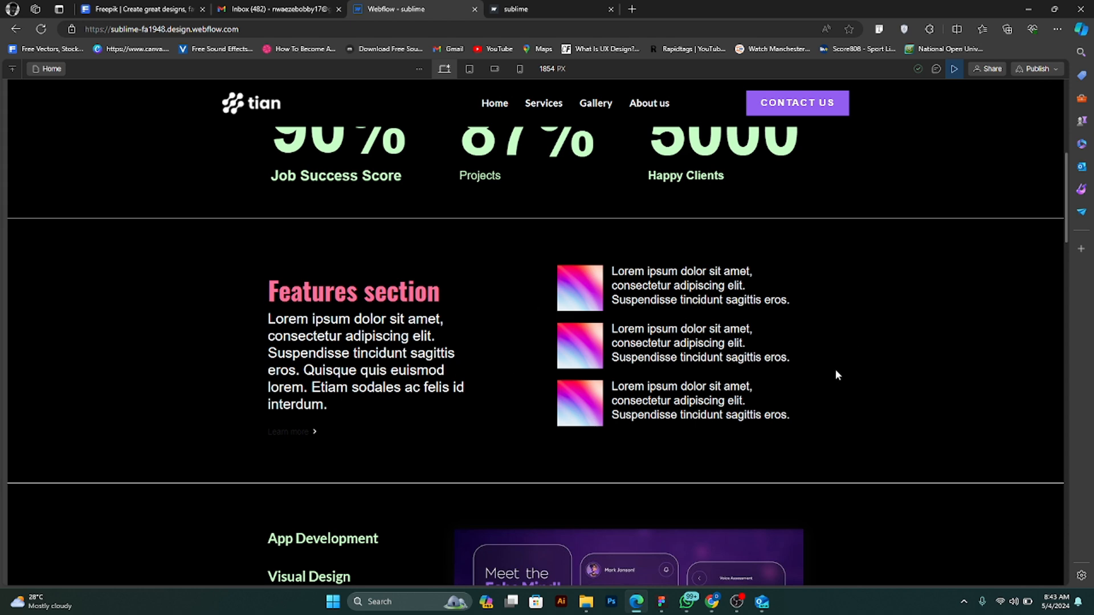
pyautogui.scroll(-4, 547, 376)
pyautogui.scroll(-15, 506, 383)
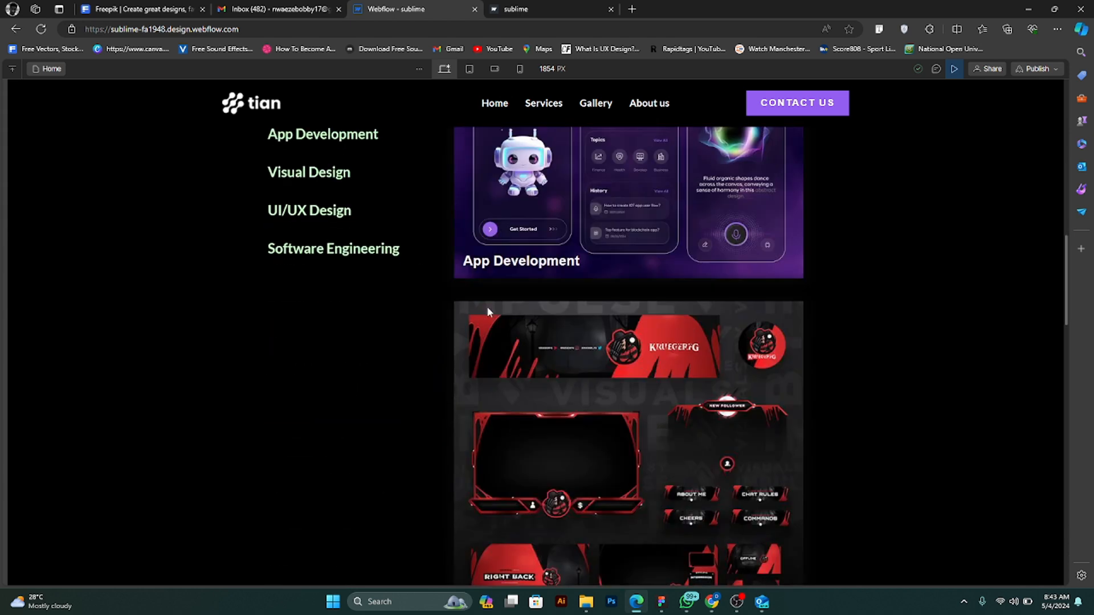
pyautogui.scroll(-10, 640, 300)
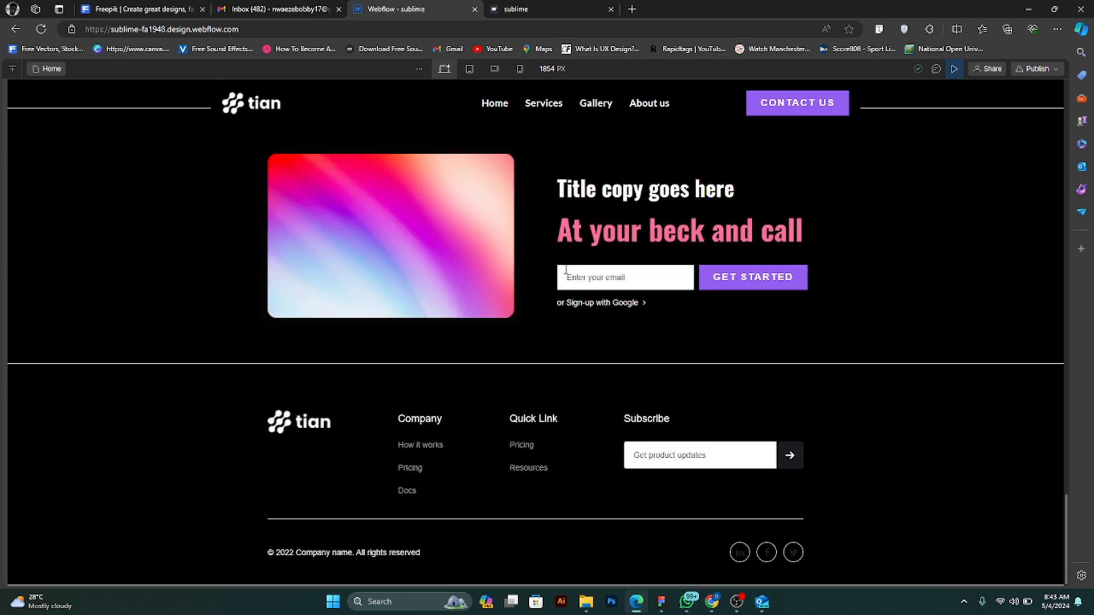
pyautogui.scroll(12, 603, 430)
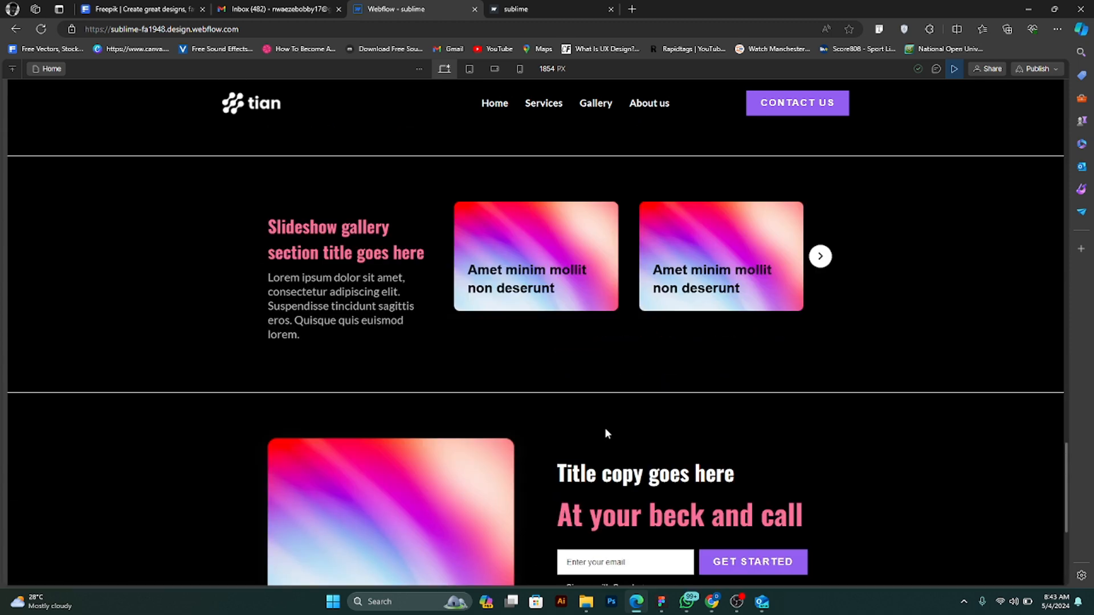
pyautogui.scroll(10, 606, 414)
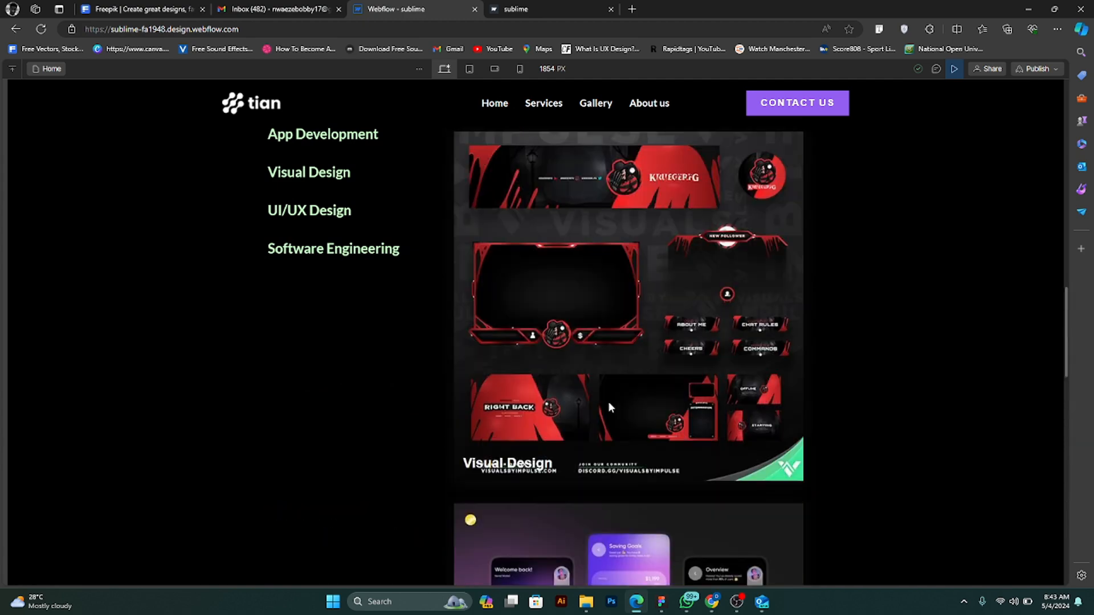
pyautogui.scroll(10, 605, 411)
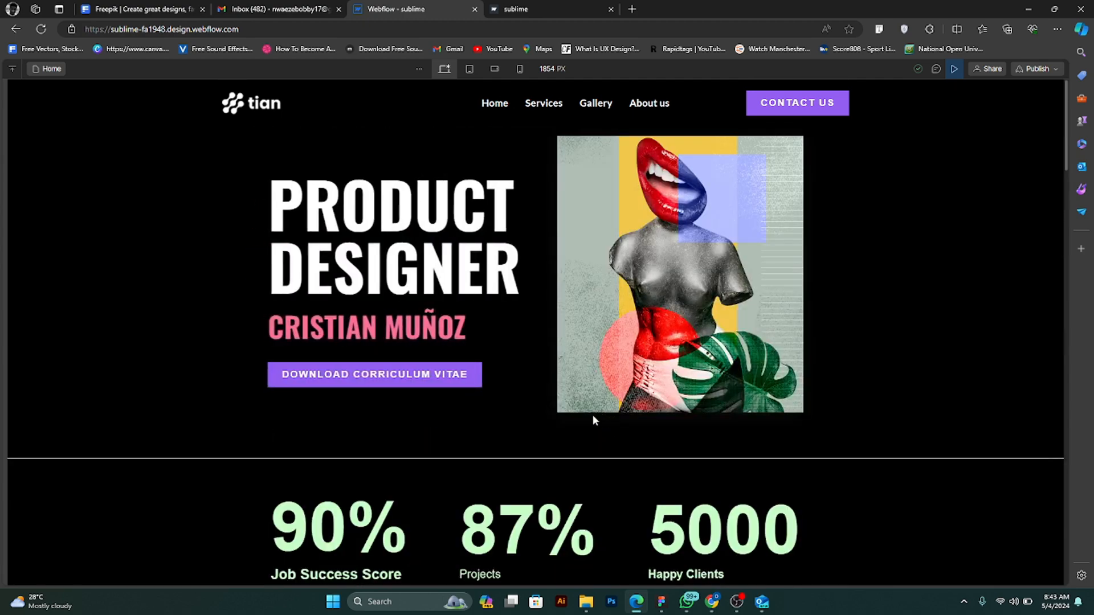
pyautogui.scroll(-8, 574, 393)
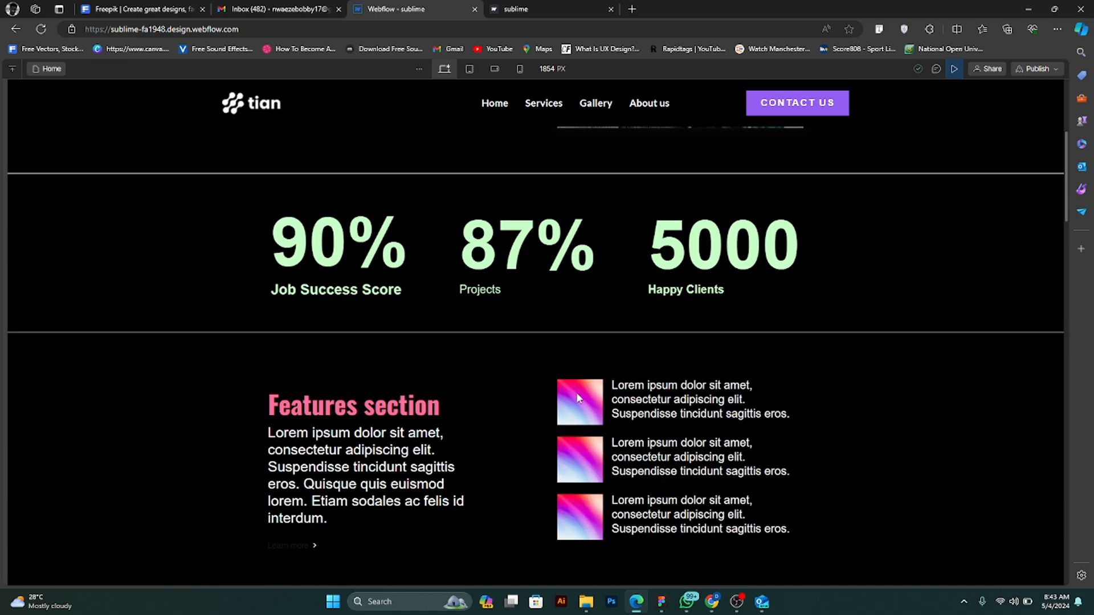
pyautogui.scroll(8, 578, 396)
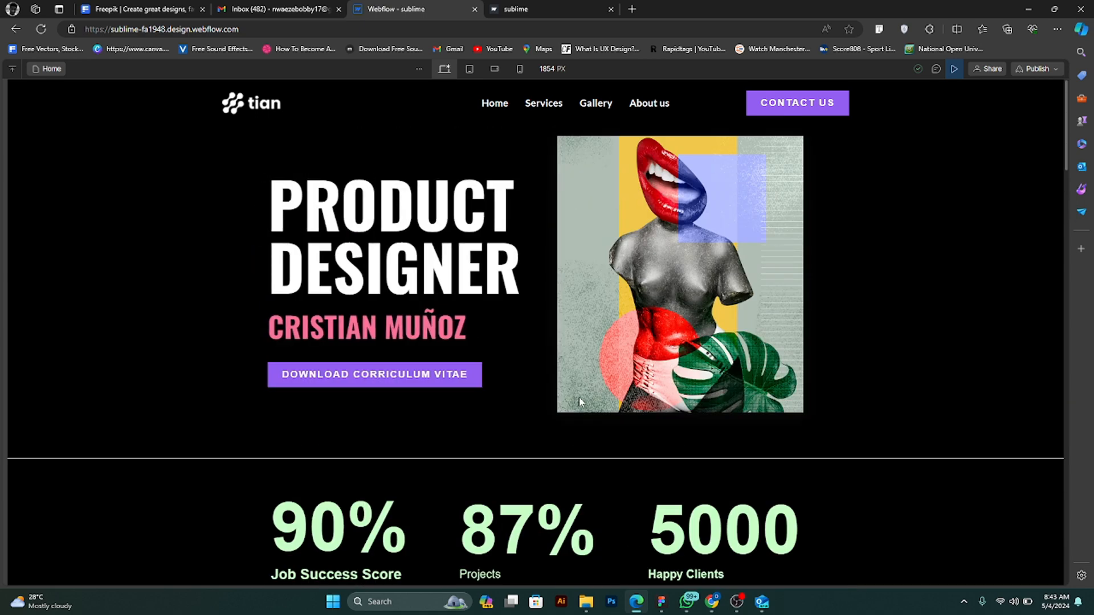
# - Reload the live sublime site to compare it with the design, and return to the Webflow project
pyautogui.click(587, 10)
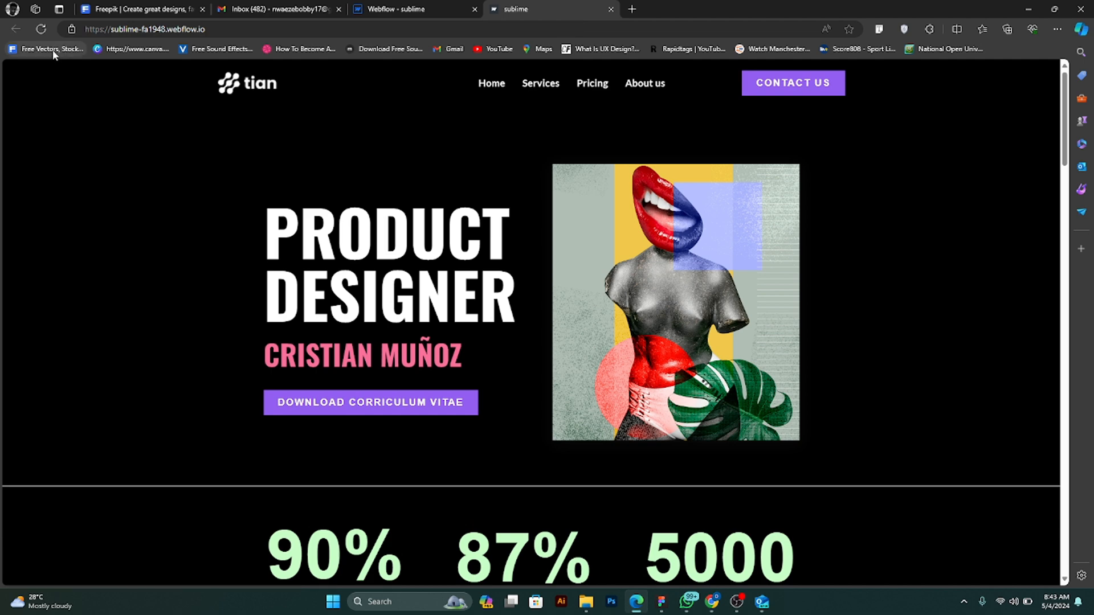
pyautogui.click(40, 29)
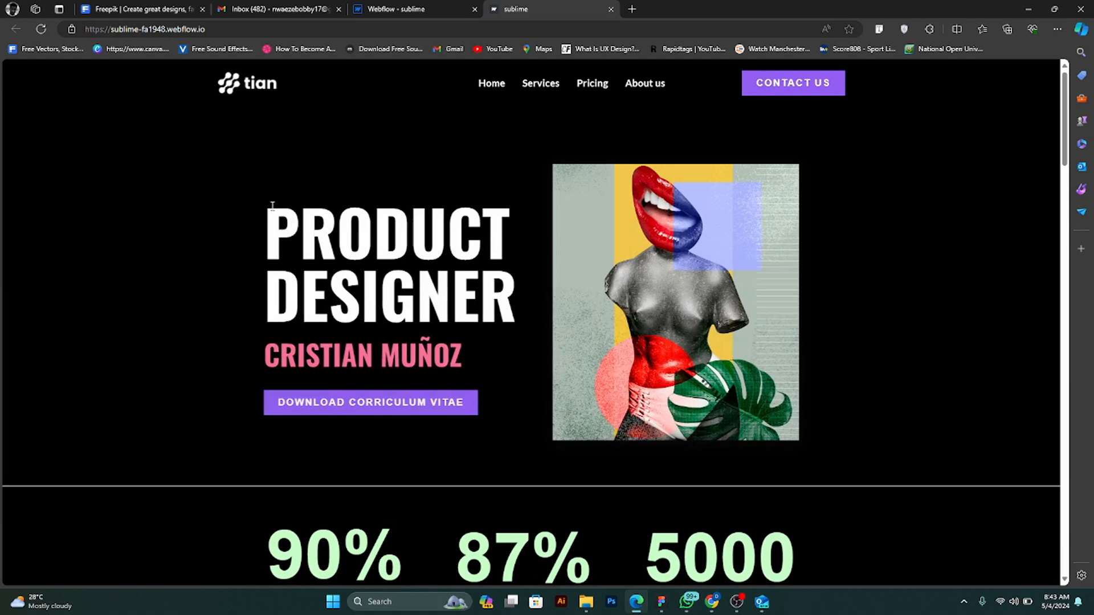
pyautogui.click(402, 7)
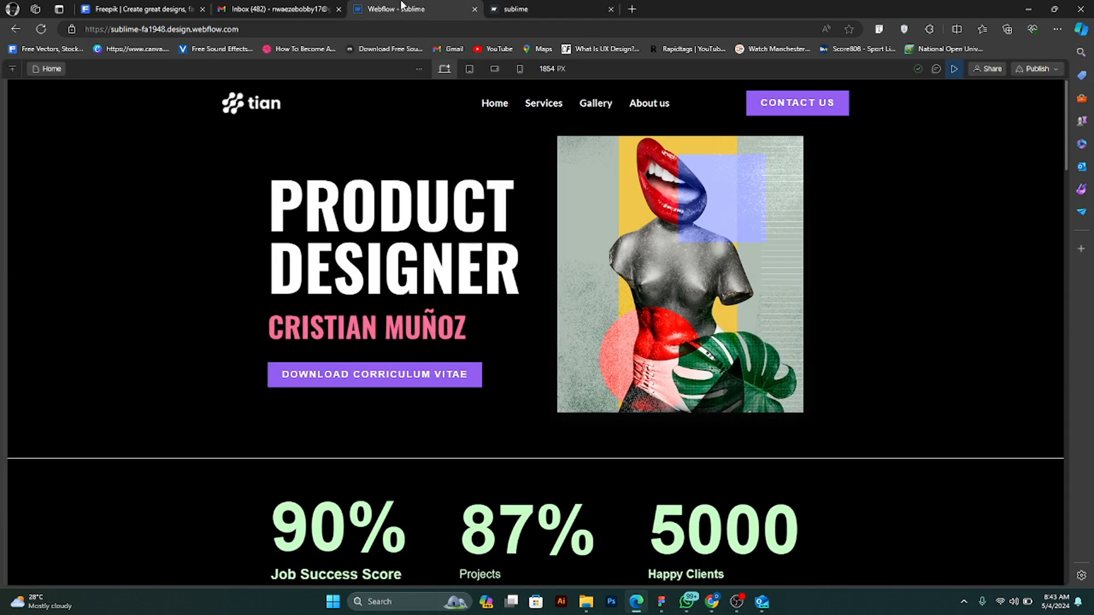
# - Leave page preview and publish the site to the staging domain sublime-fa1948.webflow.io
pyautogui.click(955, 68)
pyautogui.click(1048, 68)
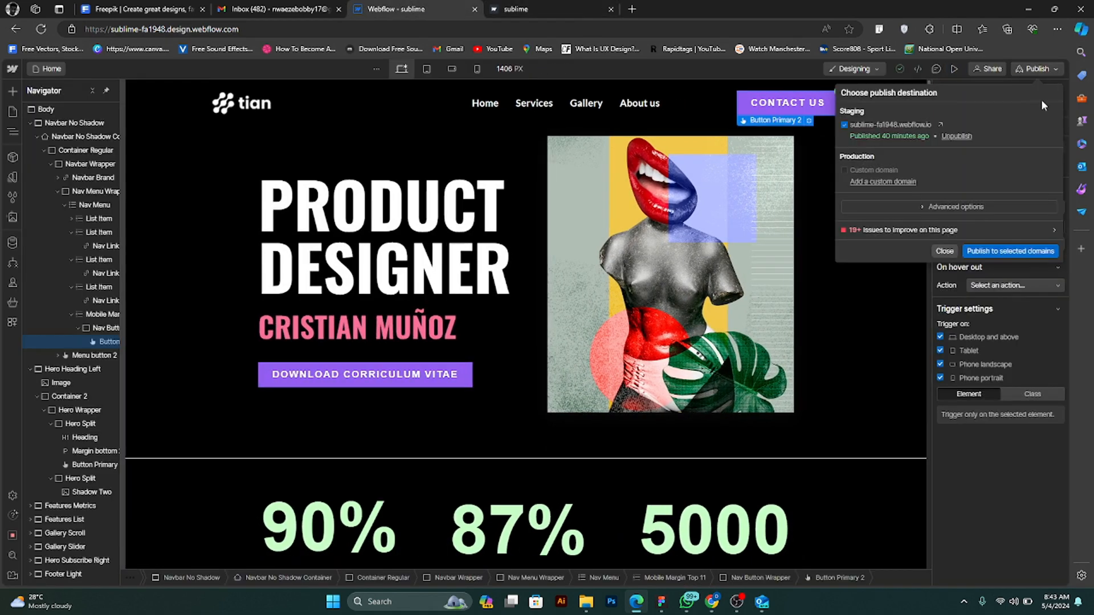
pyautogui.click(1010, 251)
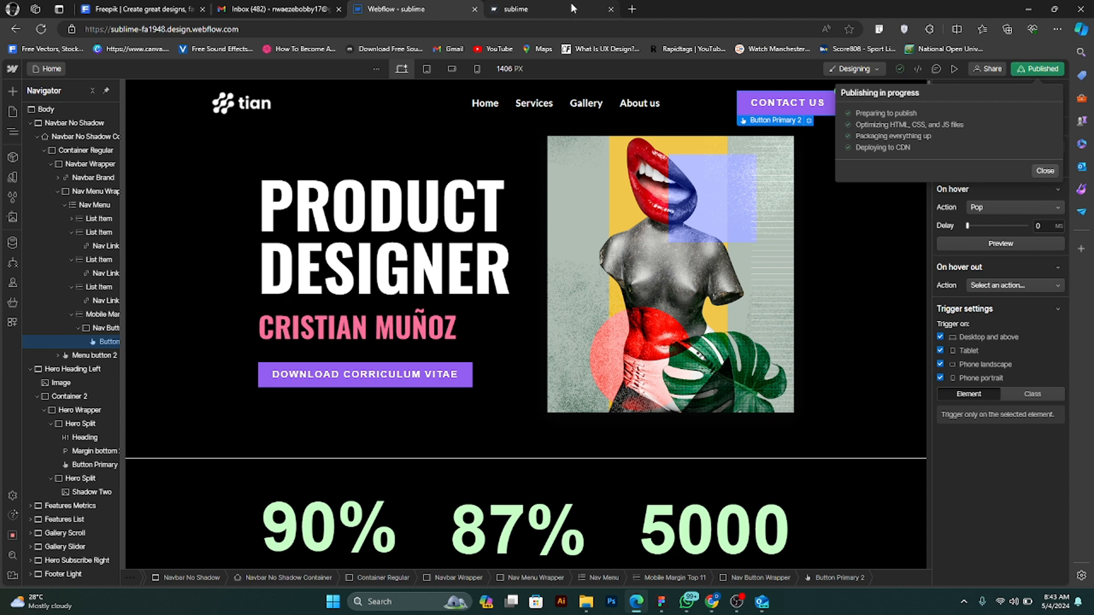
# - Refresh the published sublime page and examine its sections from the hero to the footer
pyautogui.click(547, 9)
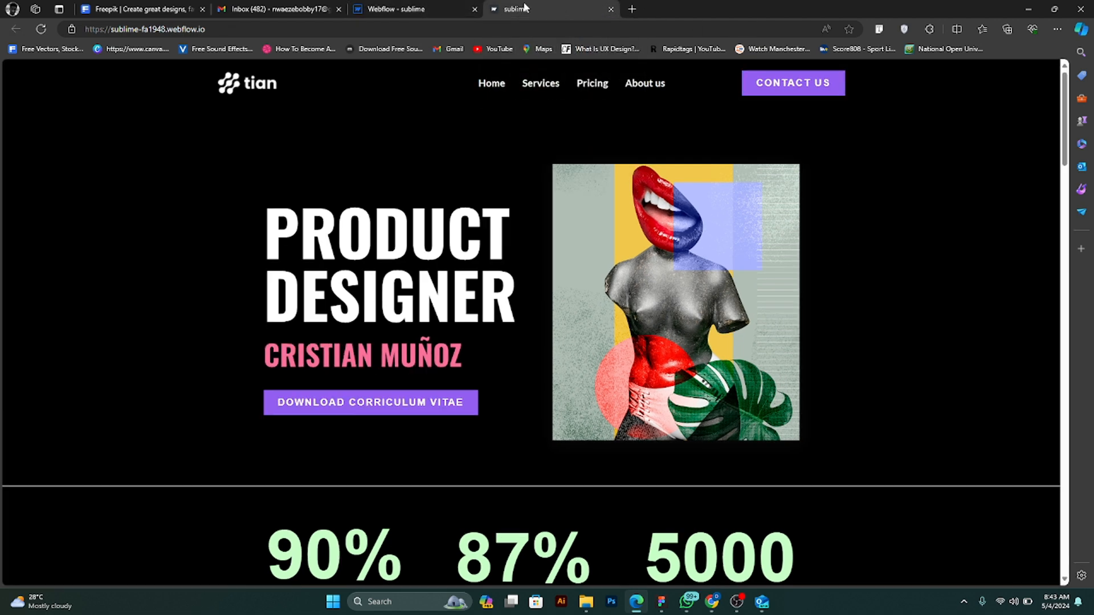
pyautogui.click(39, 31)
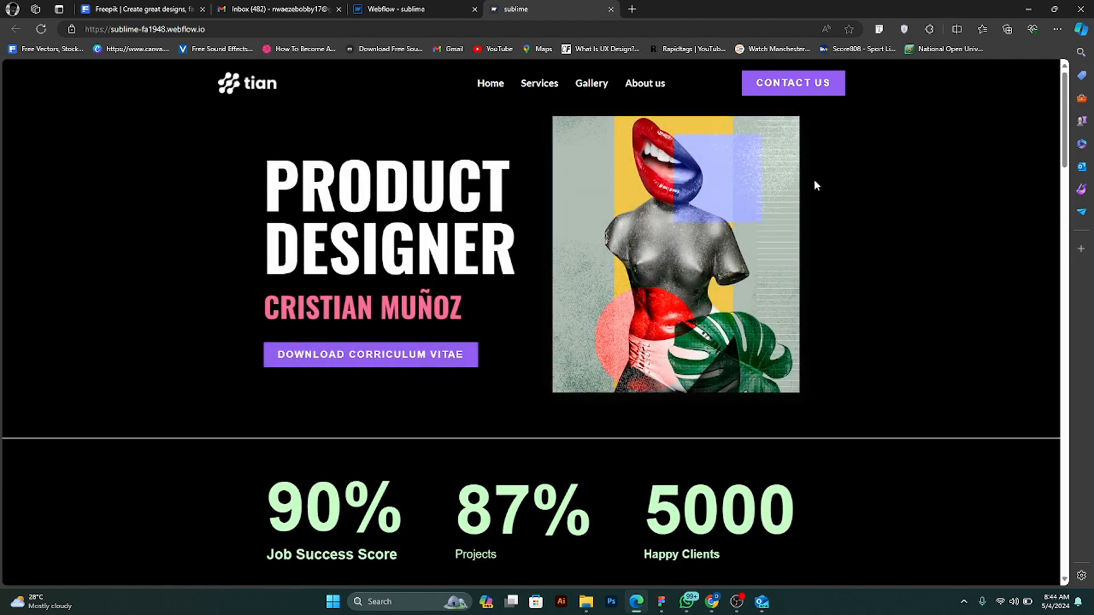
pyautogui.scroll(-4, 813, 183)
pyautogui.scroll(4, 812, 183)
pyautogui.scroll(-8, 716, 200)
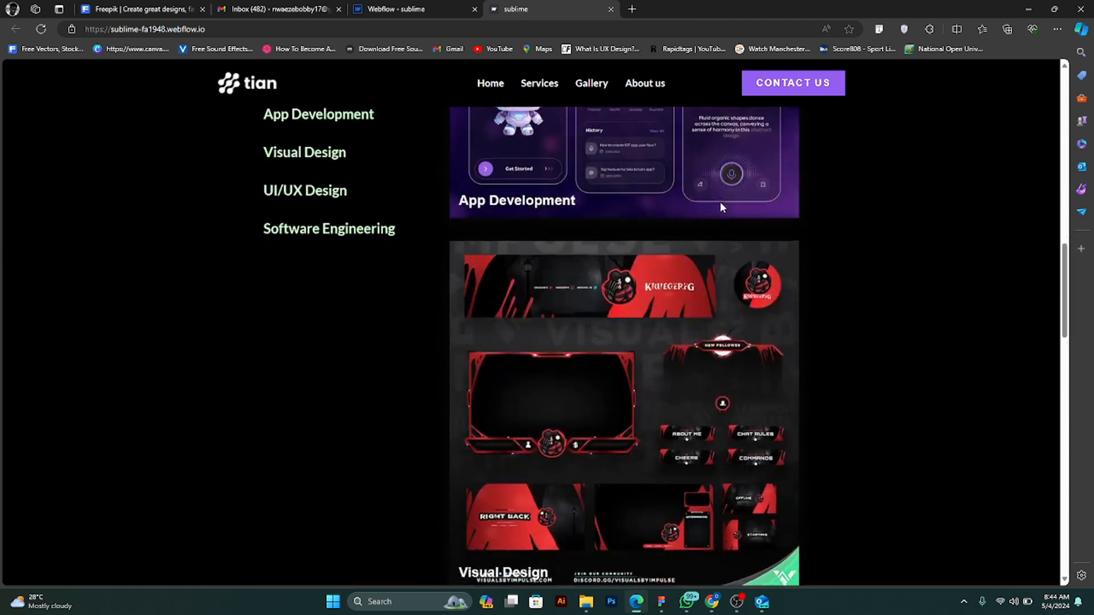
pyautogui.scroll(-10, 720, 205)
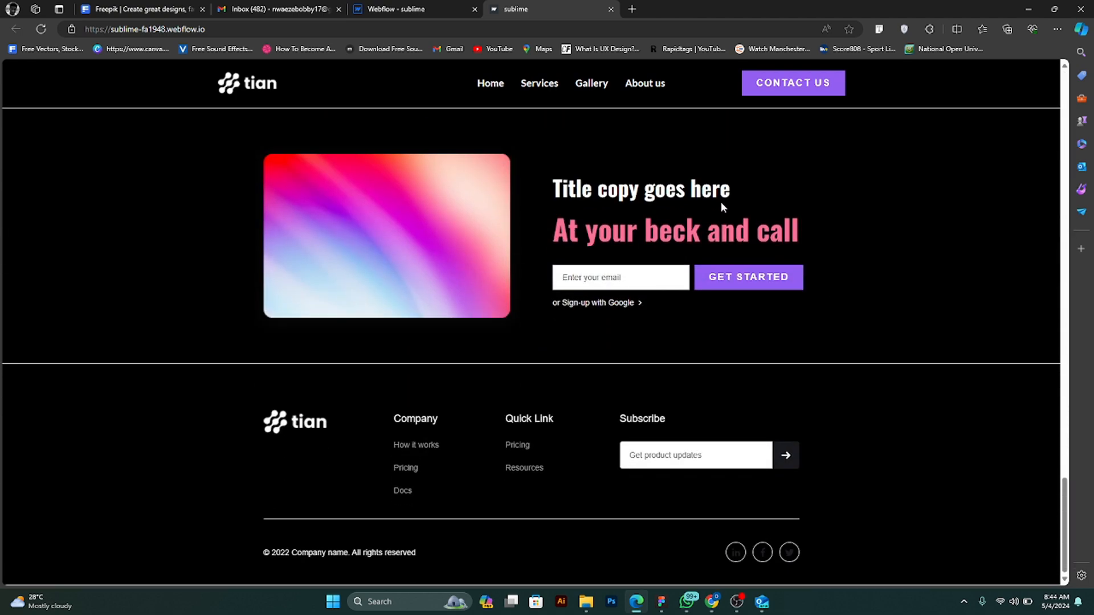
pyautogui.scroll(10, 720, 202)
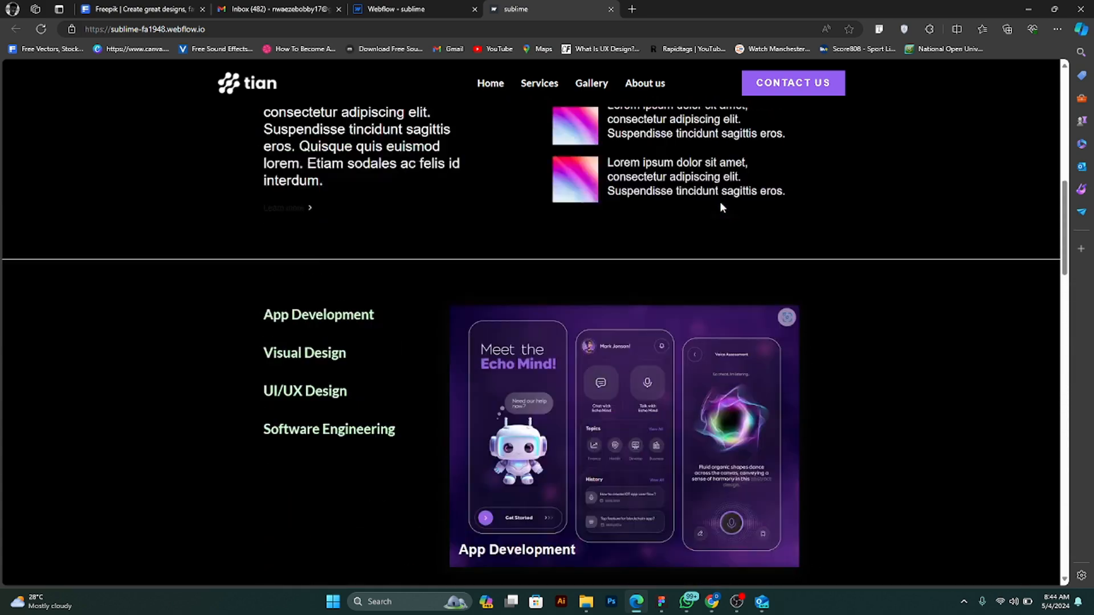
# - Examine the published sublime page from the hero through the metrics and features sections to the scrolling gallery images
pyautogui.scroll(6, 712, 204)
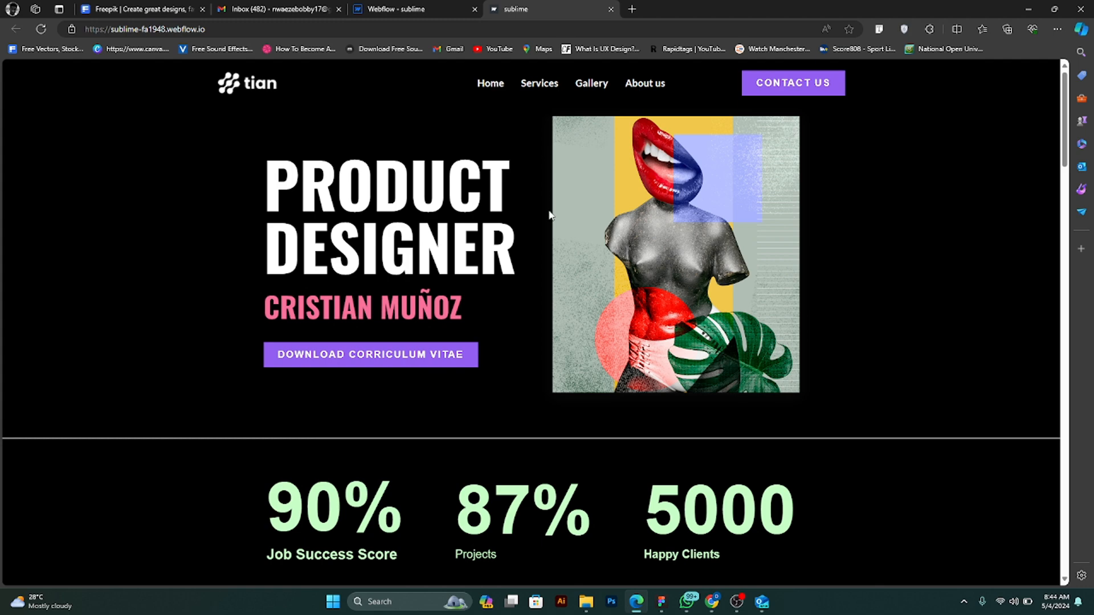
pyautogui.scroll(-15, 549, 219)
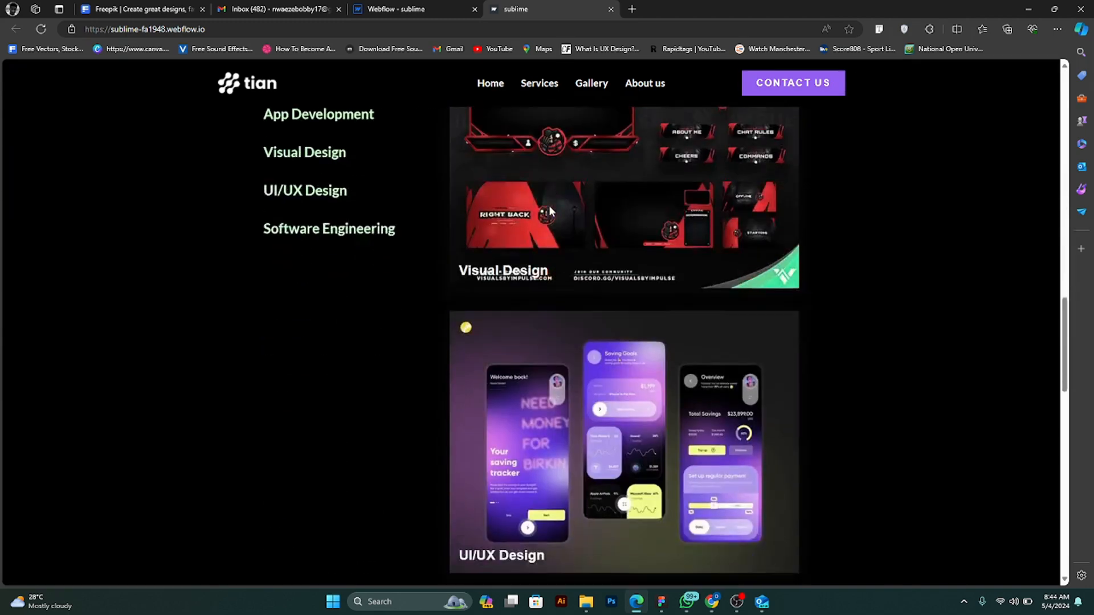
pyautogui.scroll(-6, 549, 209)
pyautogui.scroll(12, 550, 209)
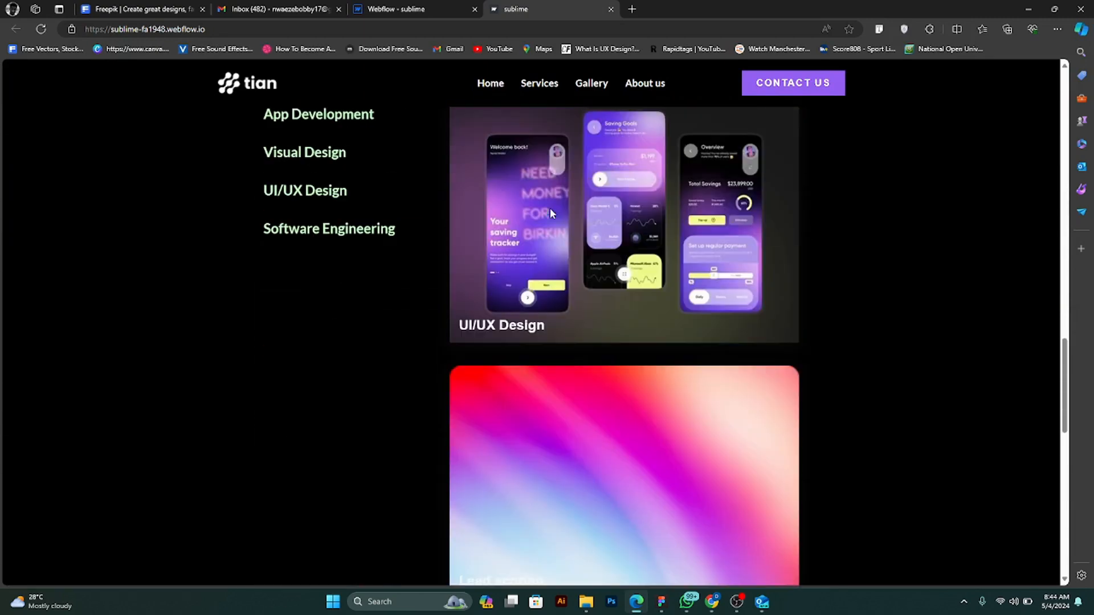
pyautogui.scroll(5, 551, 213)
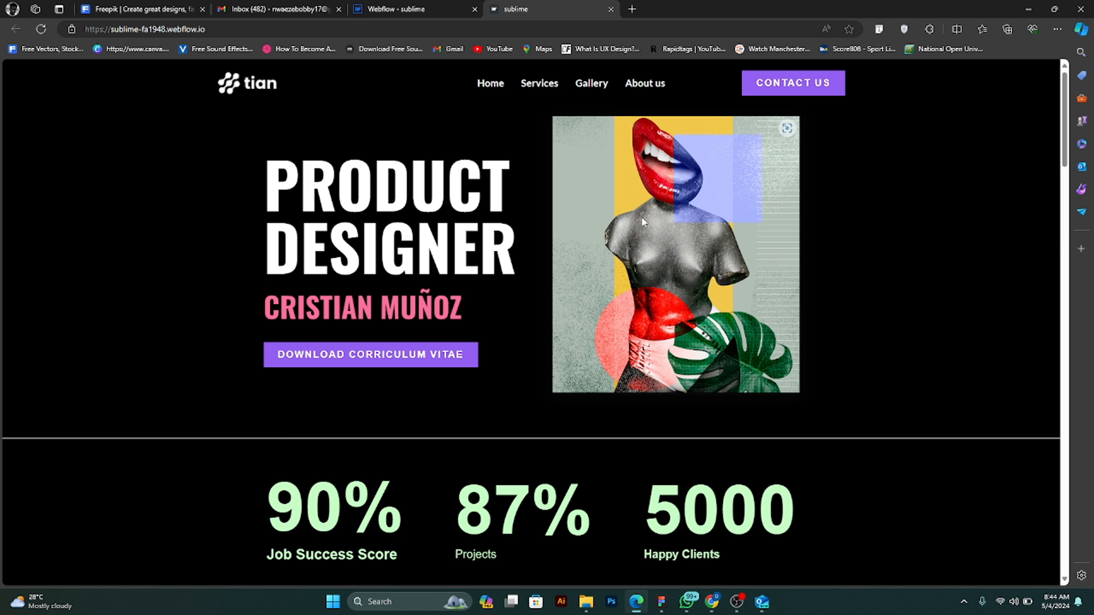
pyautogui.scroll(-3, 642, 219)
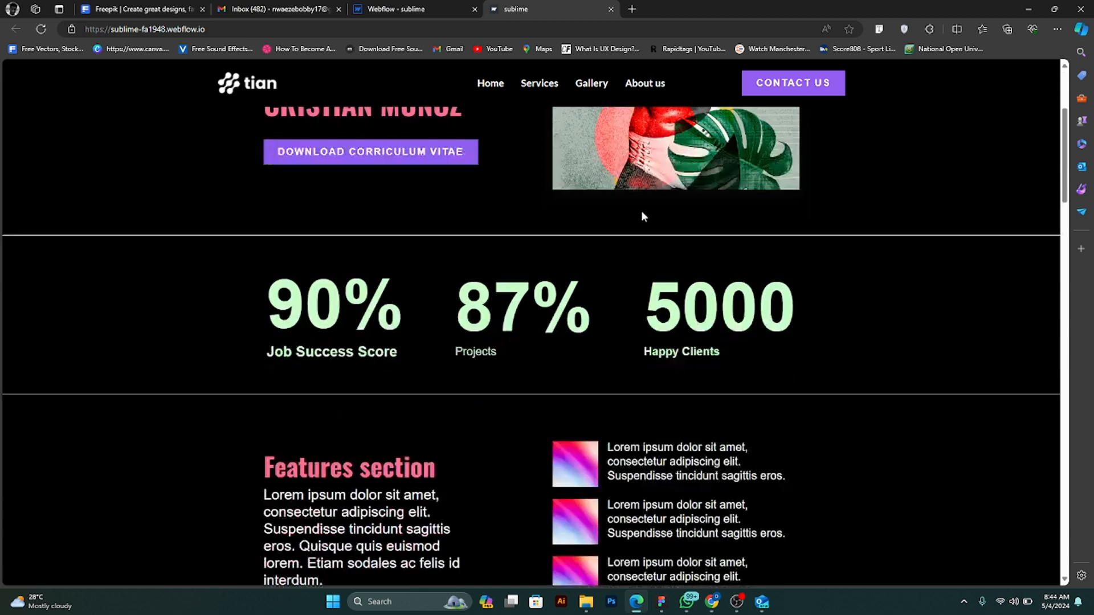
pyautogui.scroll(-8, 641, 210)
pyautogui.scroll(6, 641, 207)
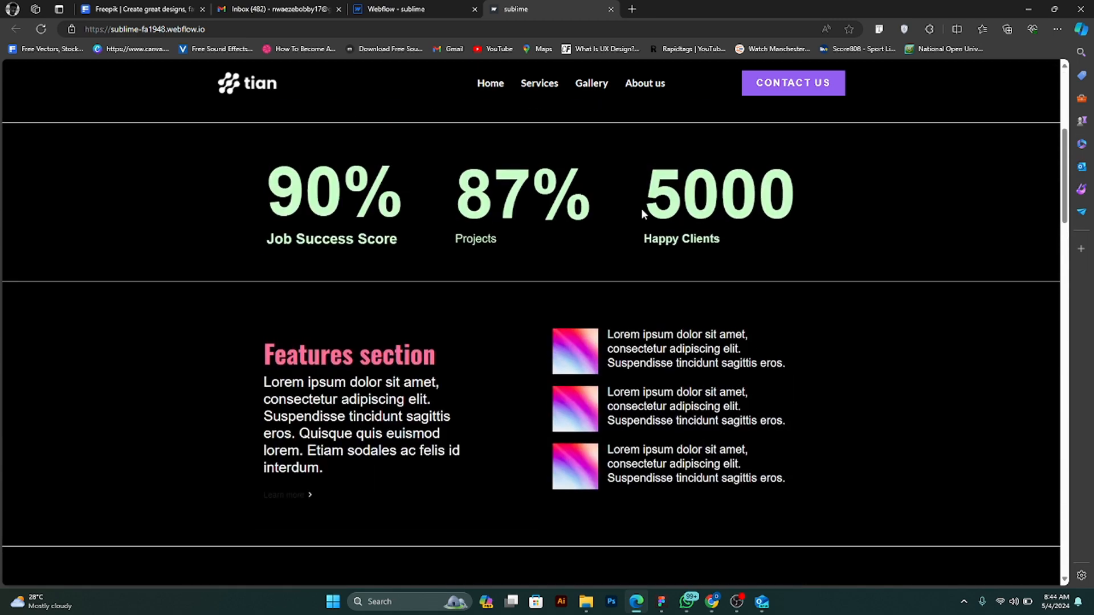
pyautogui.scroll(5, 639, 208)
pyautogui.scroll(-3, 639, 209)
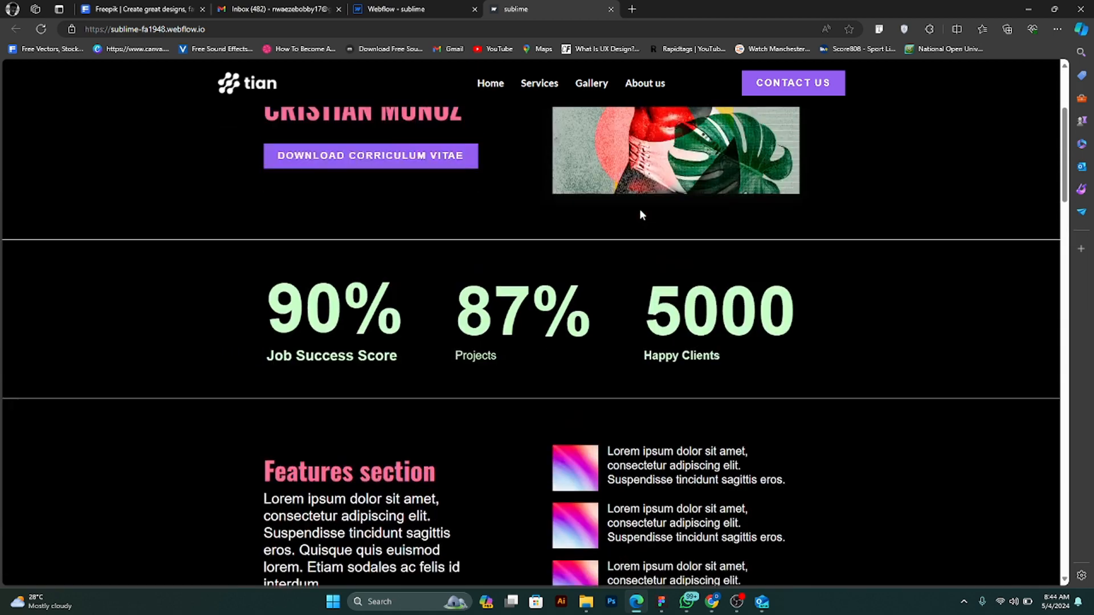
pyautogui.scroll(3, 640, 214)
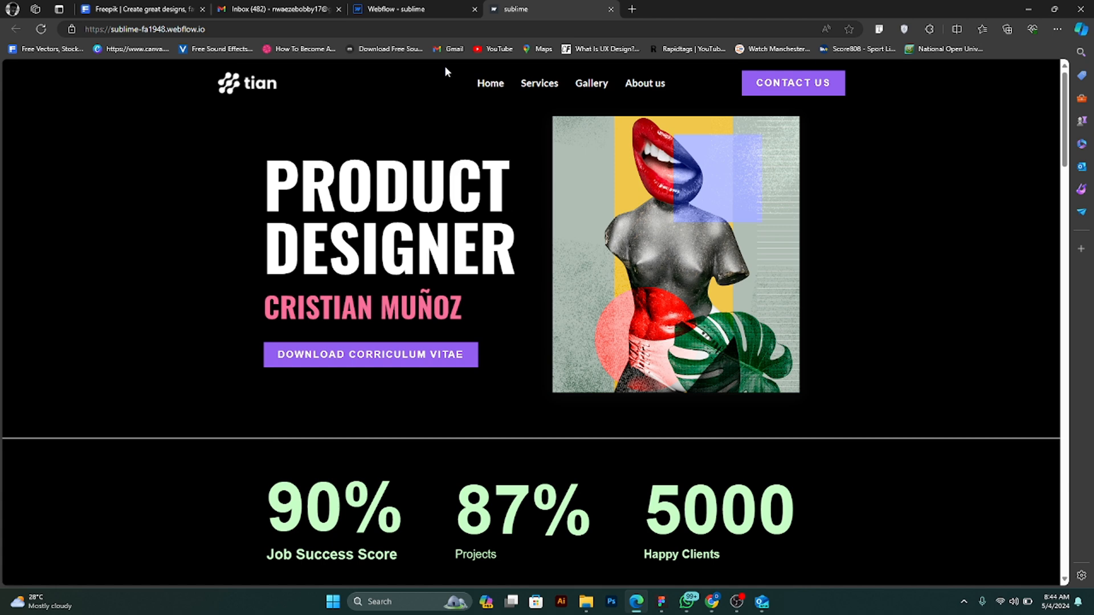
# - Return to the Webflow project, close the publish options, and select the first features block in the features section
pyautogui.click(430, 8)
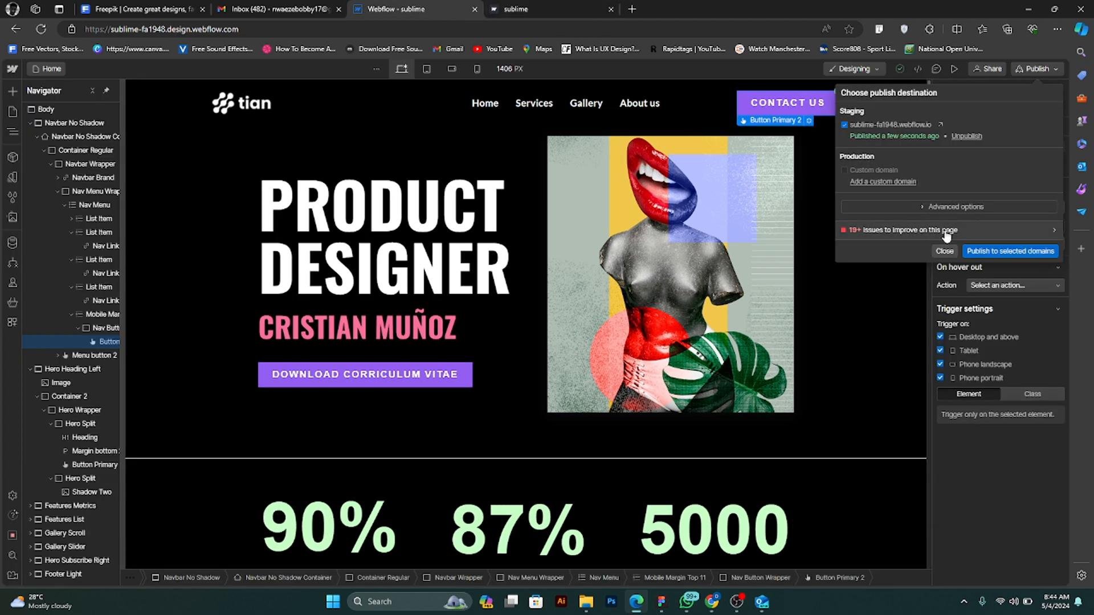
pyautogui.click(944, 251)
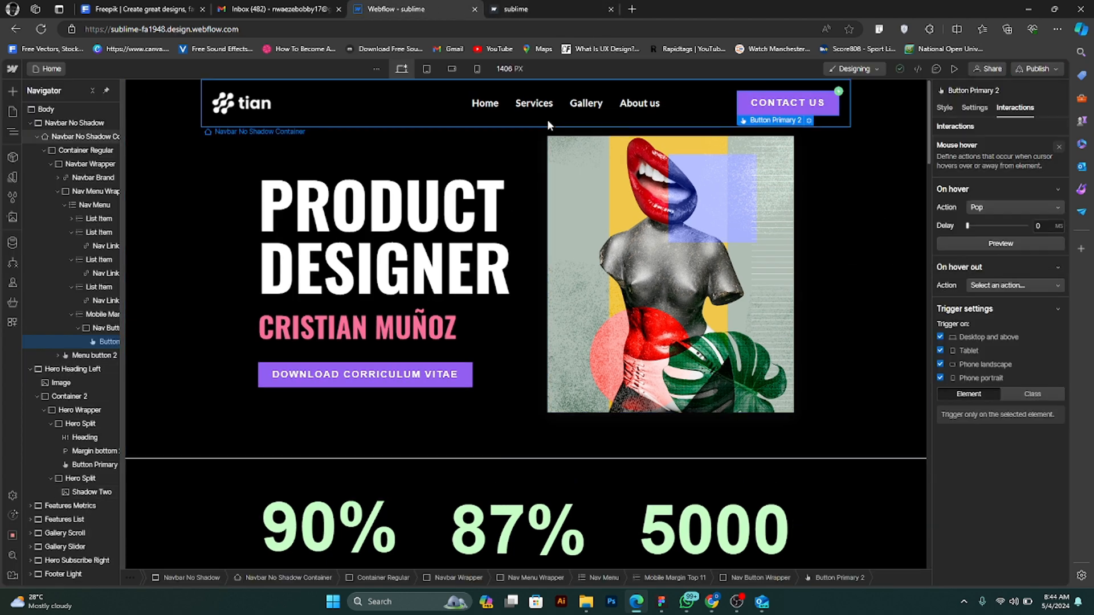
pyautogui.scroll(-8, 606, 241)
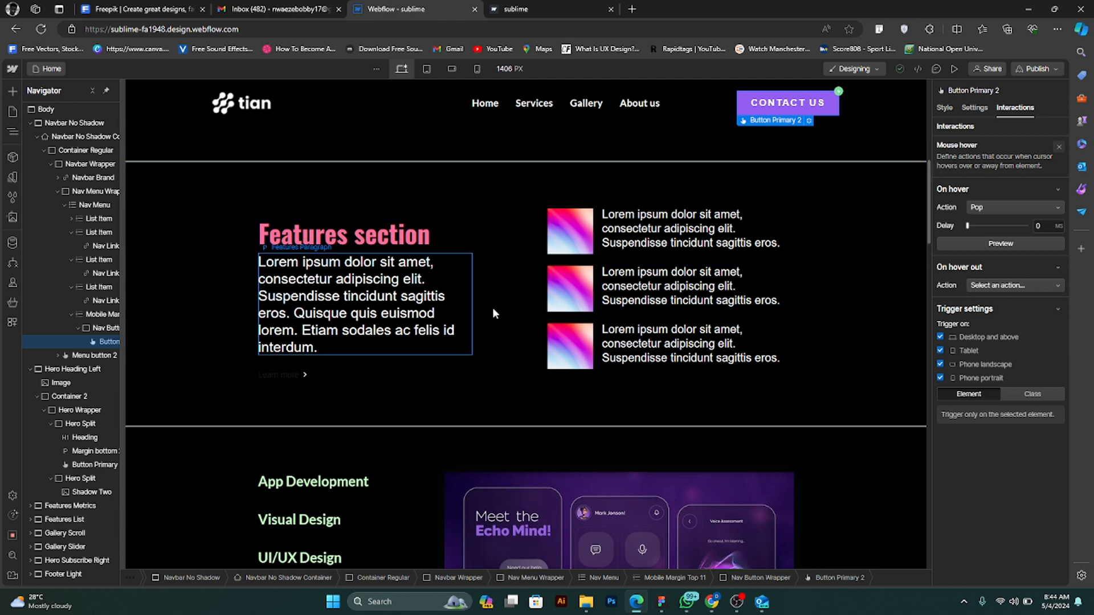
pyautogui.click(602, 251)
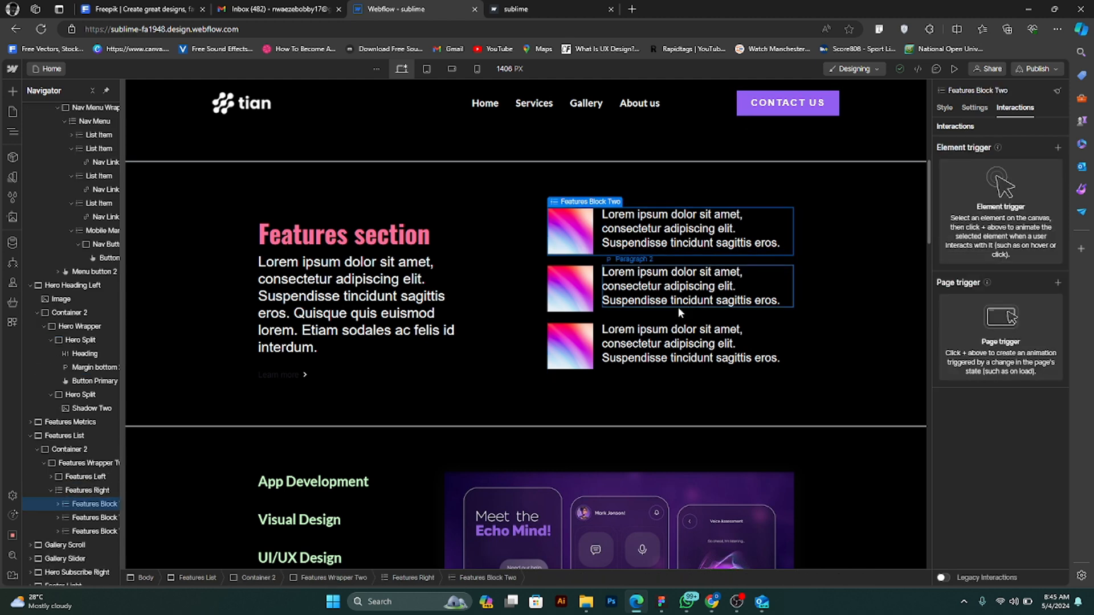
# - Examine the home page sections on the design canvas from the hero to the footer, including the features wrapper
pyautogui.scroll(-4, 675, 307)
pyautogui.scroll(7, 674, 311)
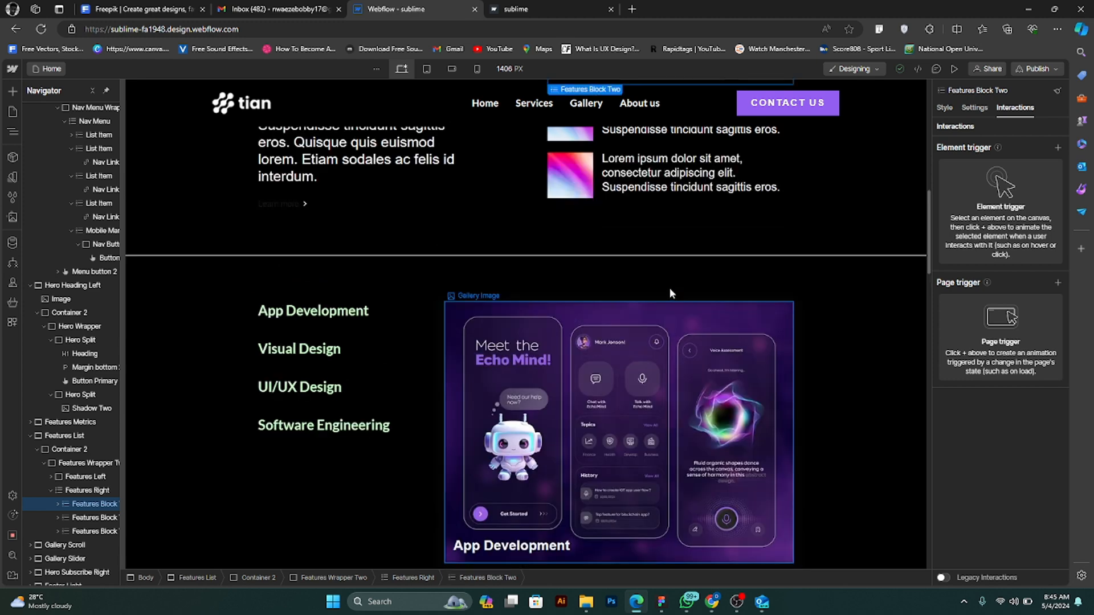
pyautogui.scroll(5, 743, 268)
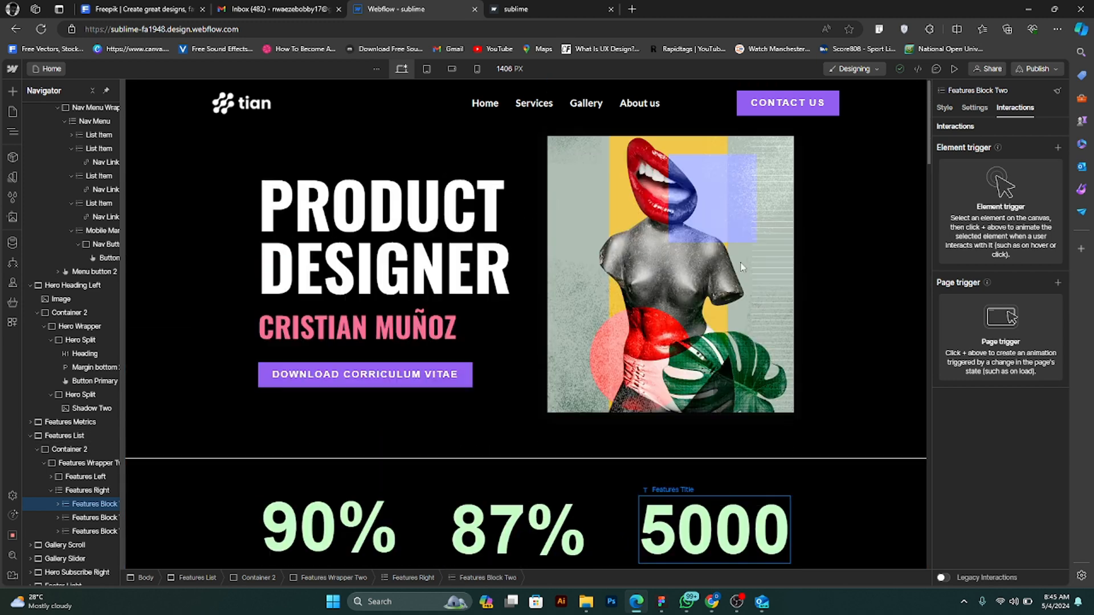
pyautogui.scroll(-5, 660, 303)
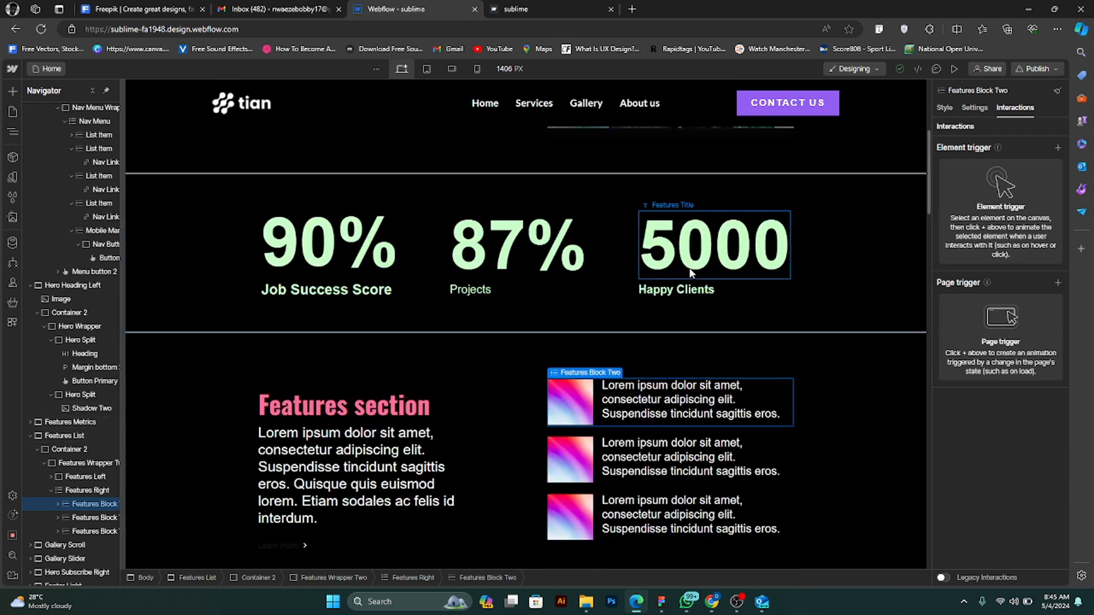
pyautogui.scroll(-6, 675, 305)
pyautogui.scroll(3, 508, 342)
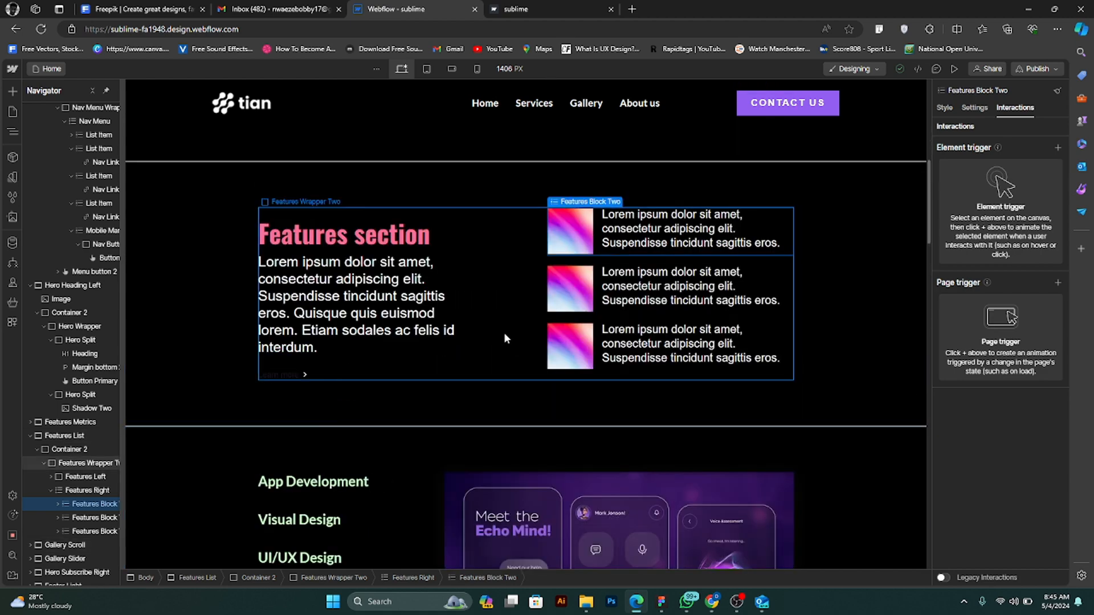
pyautogui.click(499, 330)
pyautogui.scroll(-10, 577, 398)
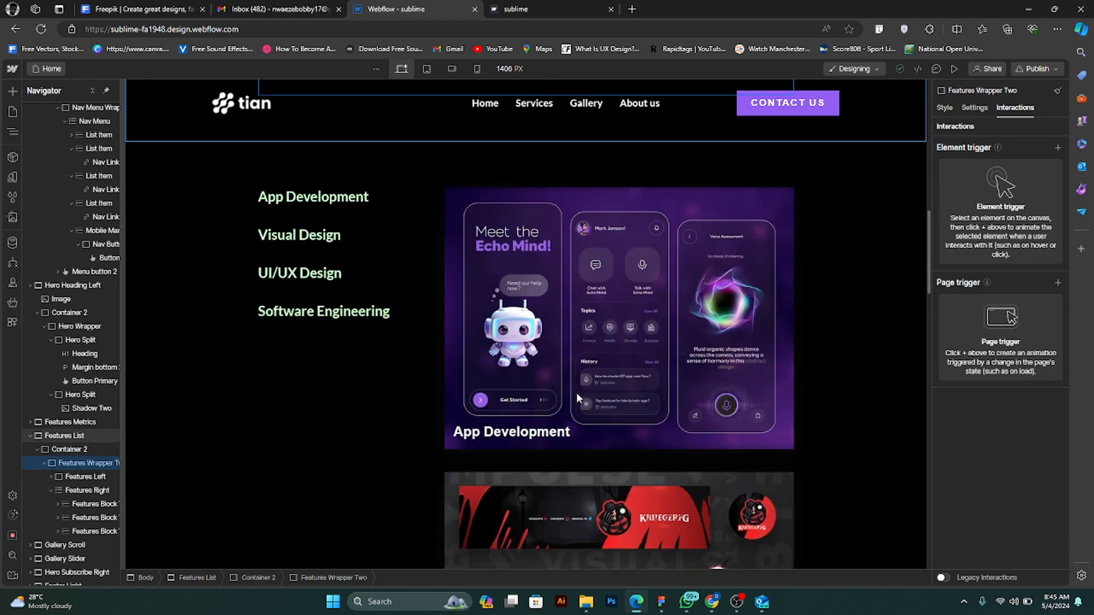
pyautogui.scroll(-15, 563, 342)
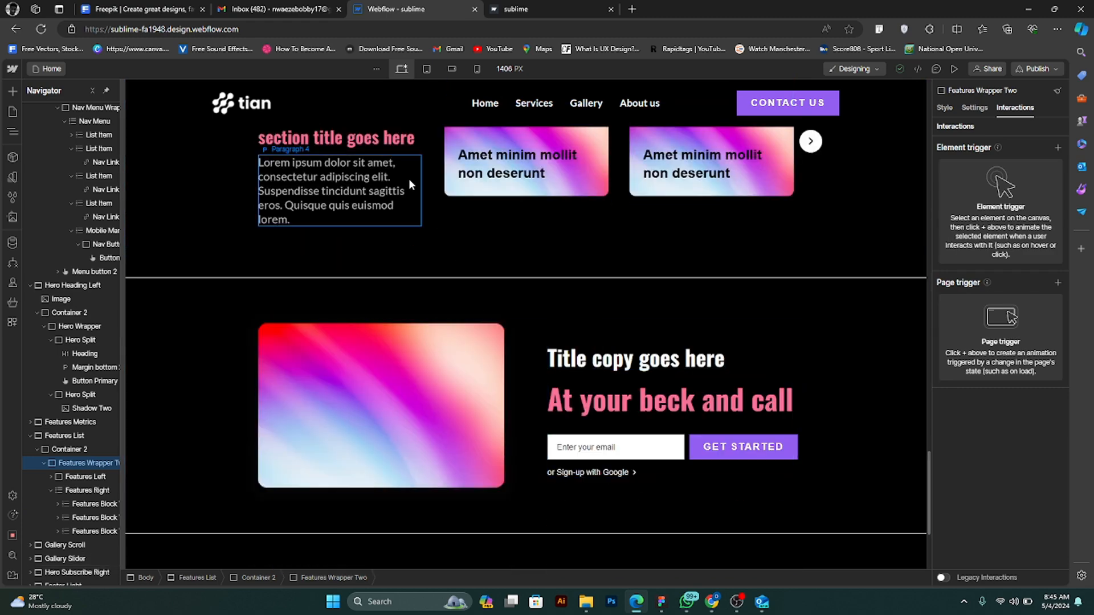
pyautogui.scroll(-3, 613, 407)
pyautogui.scroll(20, 618, 409)
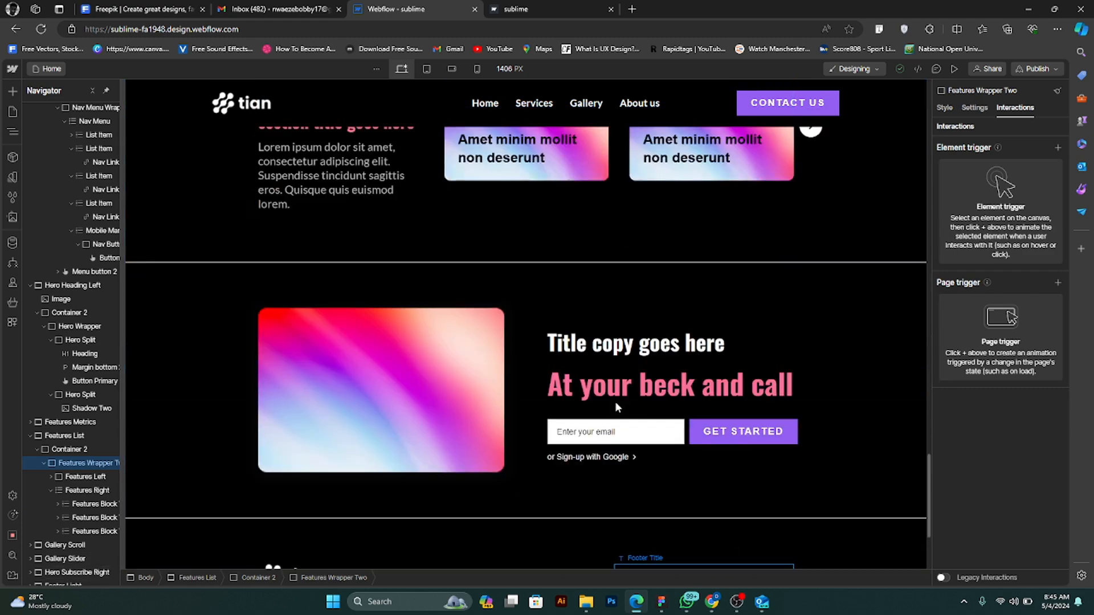
pyautogui.scroll(4, 620, 397)
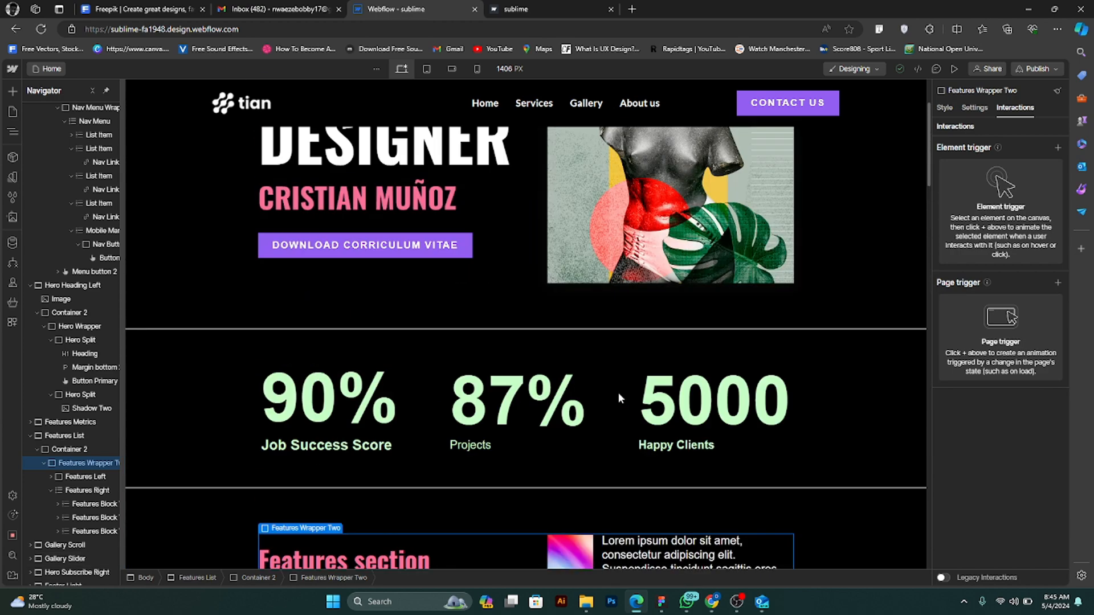
pyautogui.scroll(-4, 609, 401)
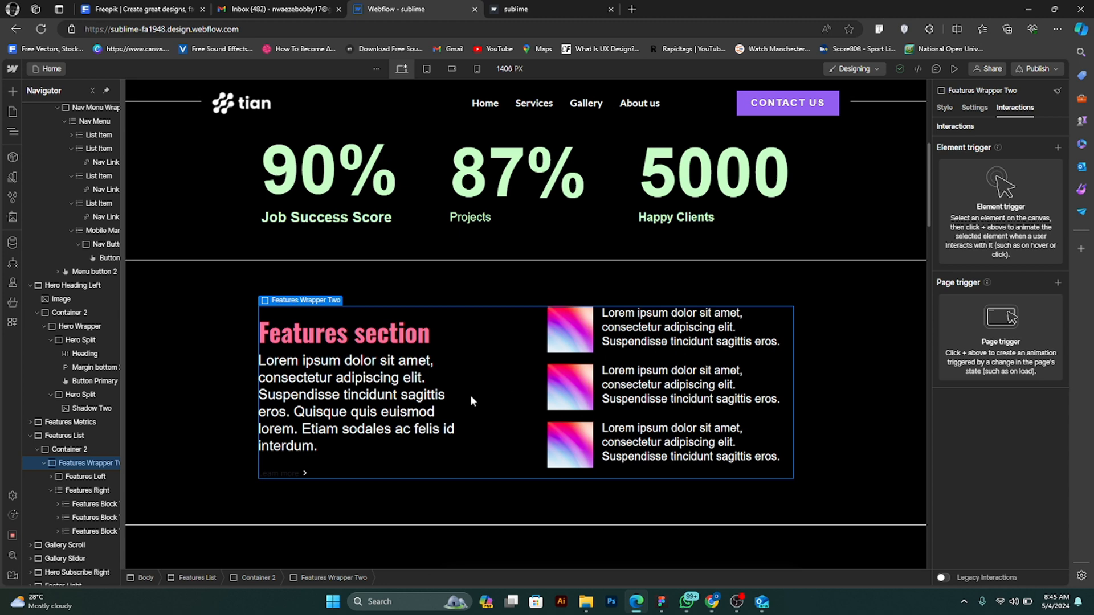
# - Select the Features Left block, view the available element triggers for it, and dismiss the list without adding one
pyautogui.click(454, 346)
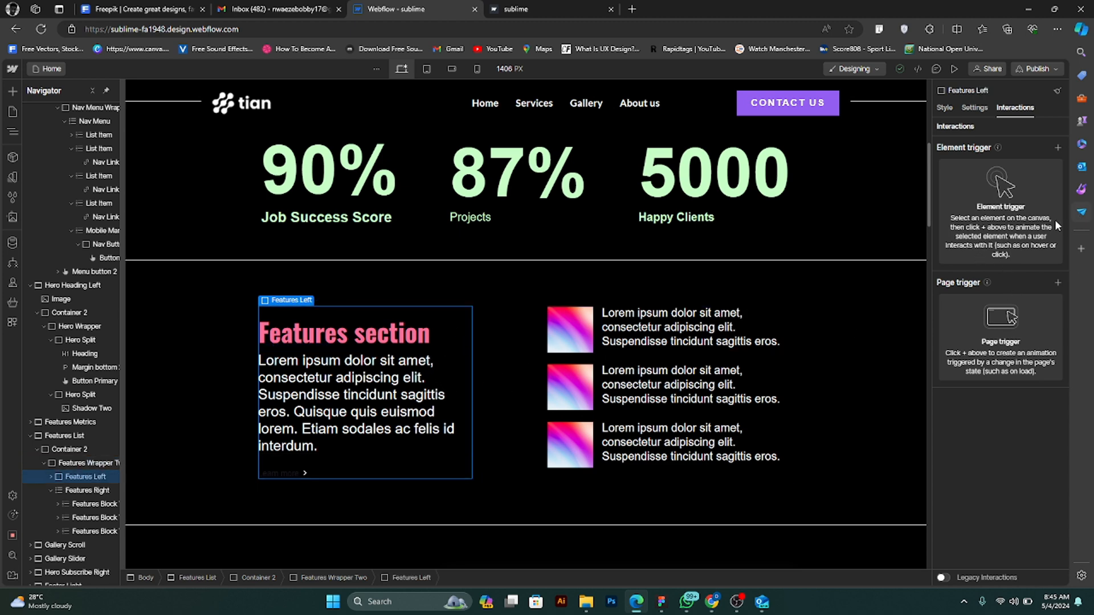
pyautogui.click(1058, 150)
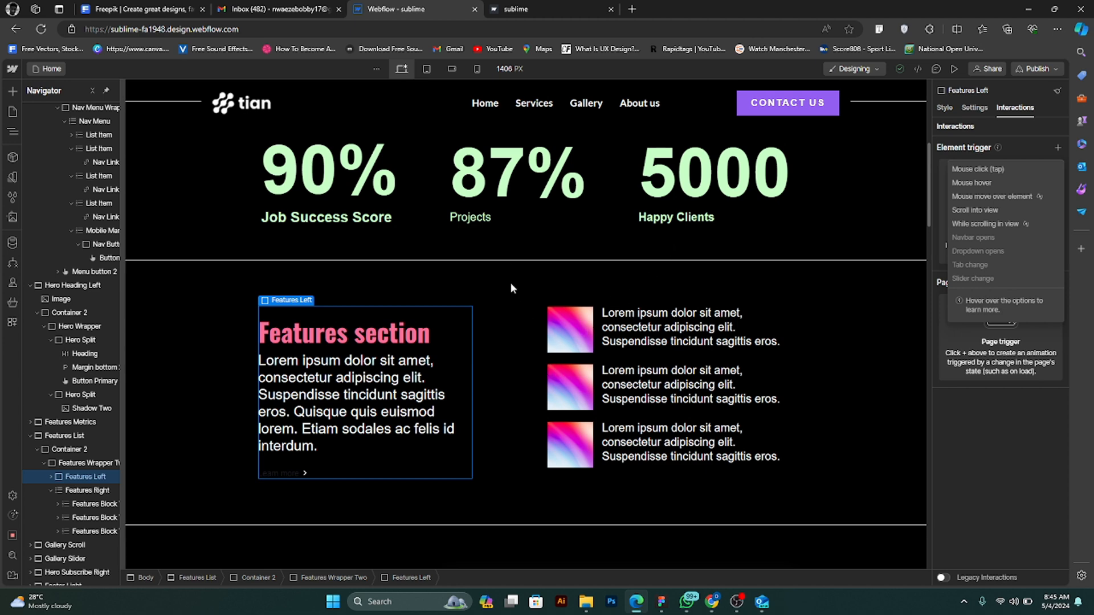
pyautogui.click(495, 358)
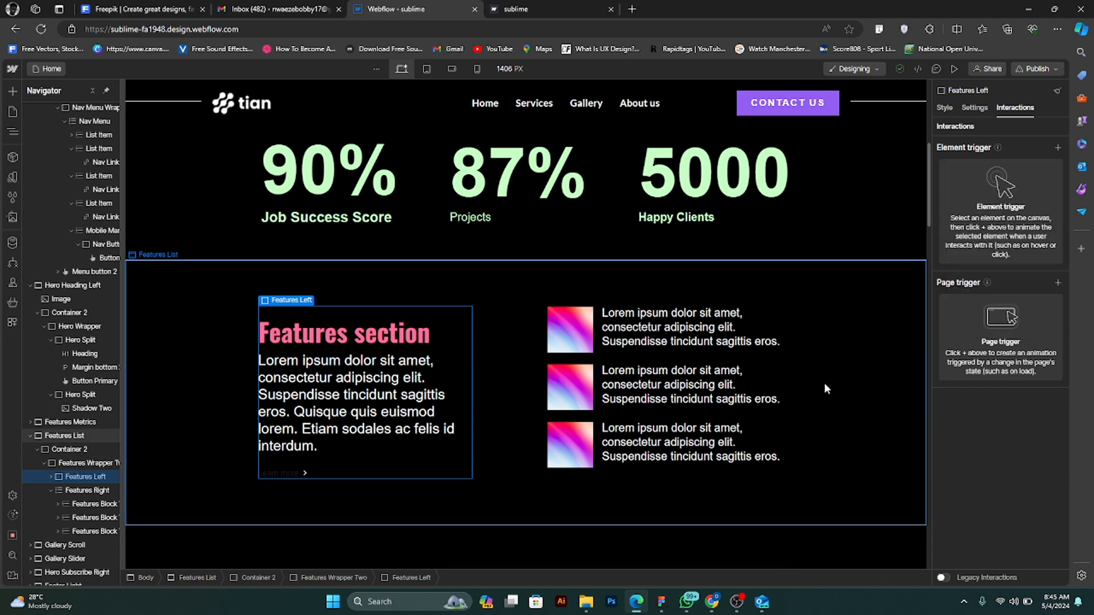
pyautogui.scroll(-1, 593, 397)
pyautogui.scroll(-5, 592, 397)
pyautogui.scroll(-3, 585, 394)
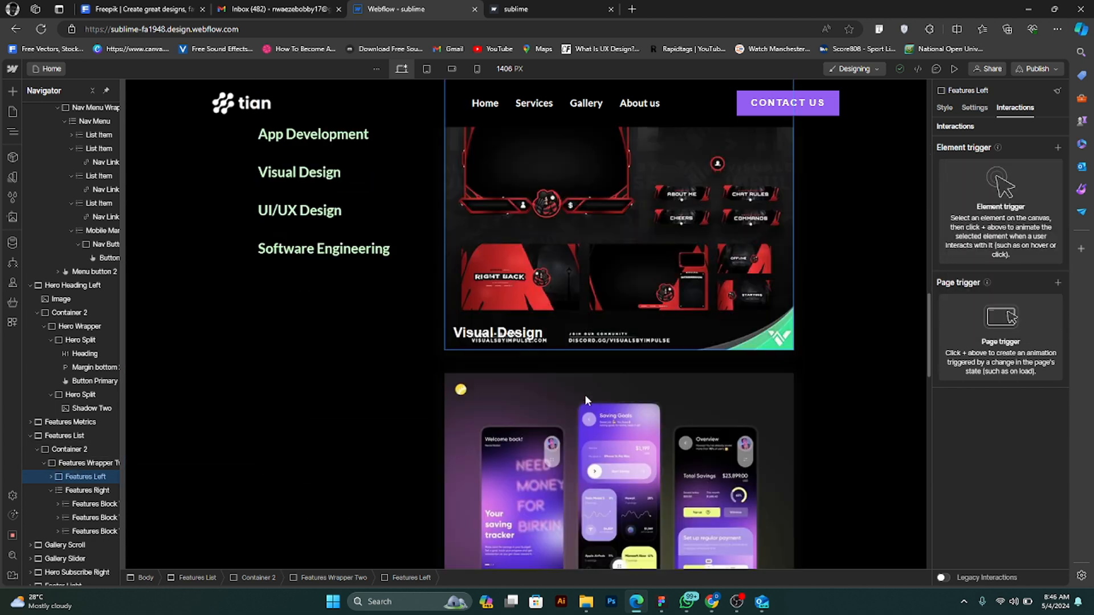
pyautogui.scroll(5, 585, 394)
pyautogui.scroll(10, 583, 388)
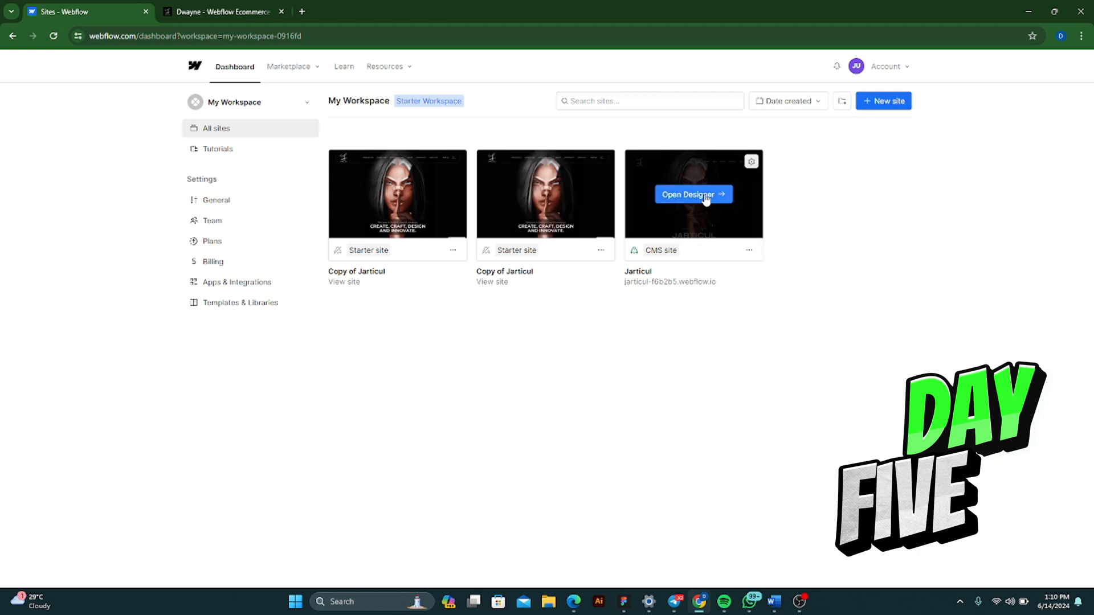
# - Open the Jarticul site in the Designer, and go to the home page of its published site
pyautogui.click(706, 196)
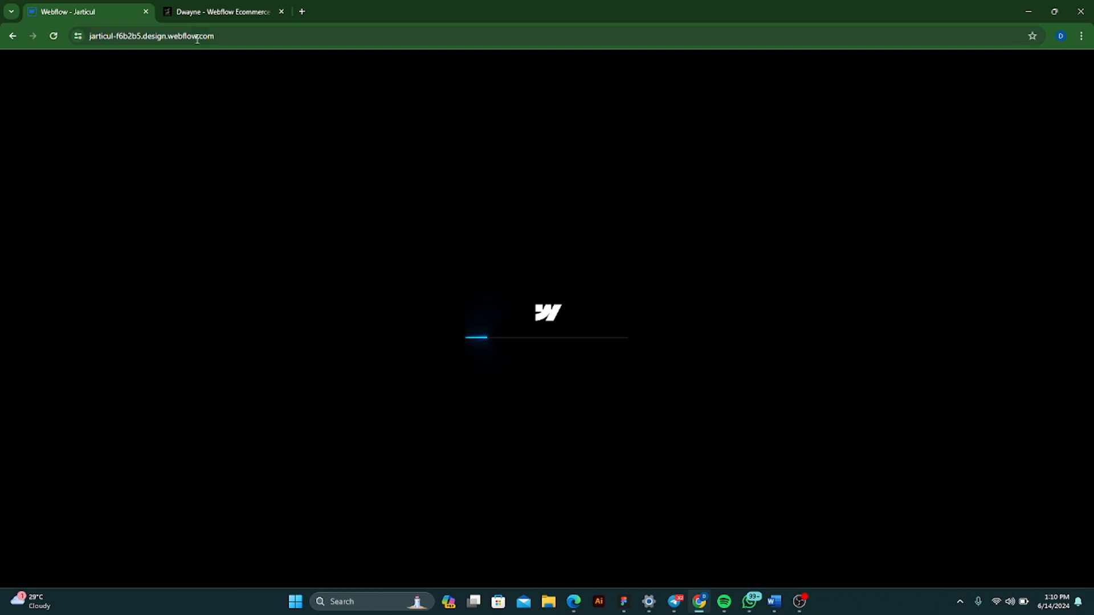
pyautogui.click(218, 16)
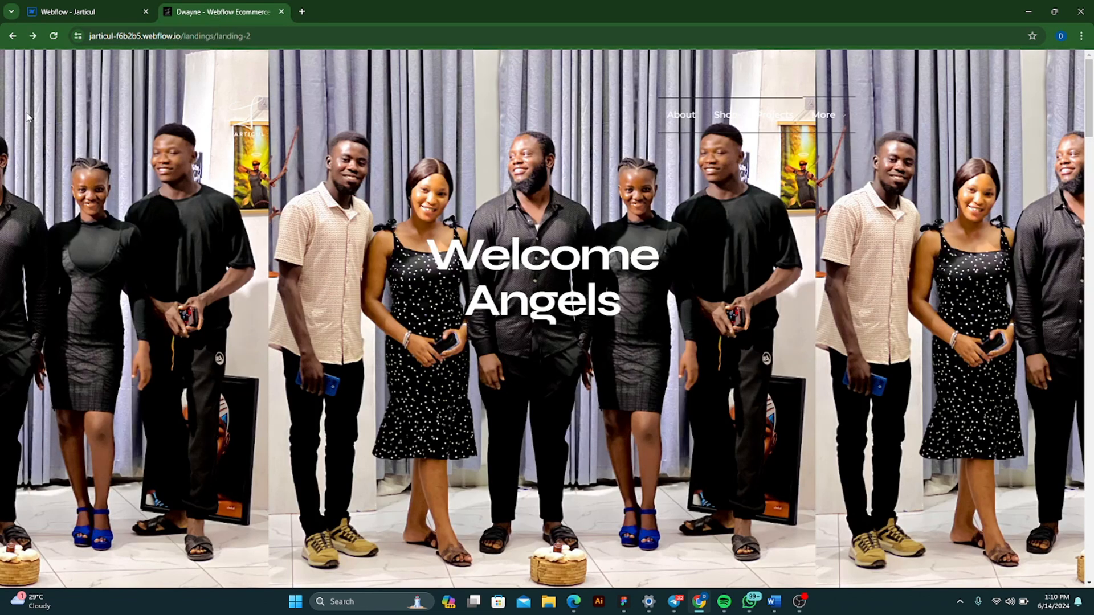
pyautogui.click(247, 118)
# - Examine the published Jarticul home page from the hero through the art, shop, testimonial and story sections to the footer
pyautogui.scroll(-2, 436, 234)
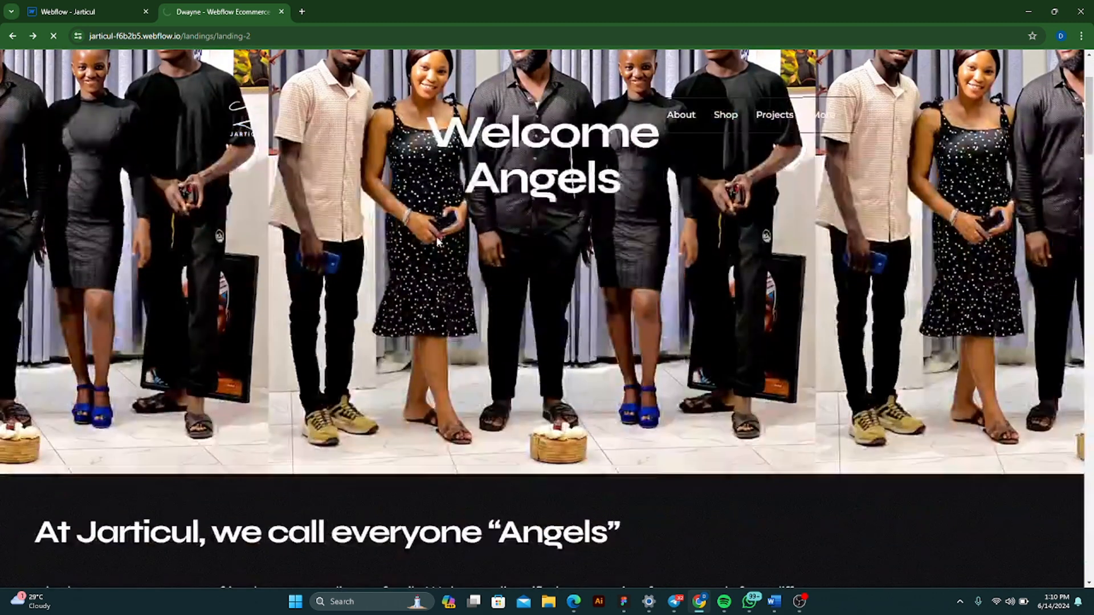
pyautogui.scroll(-2, 438, 240)
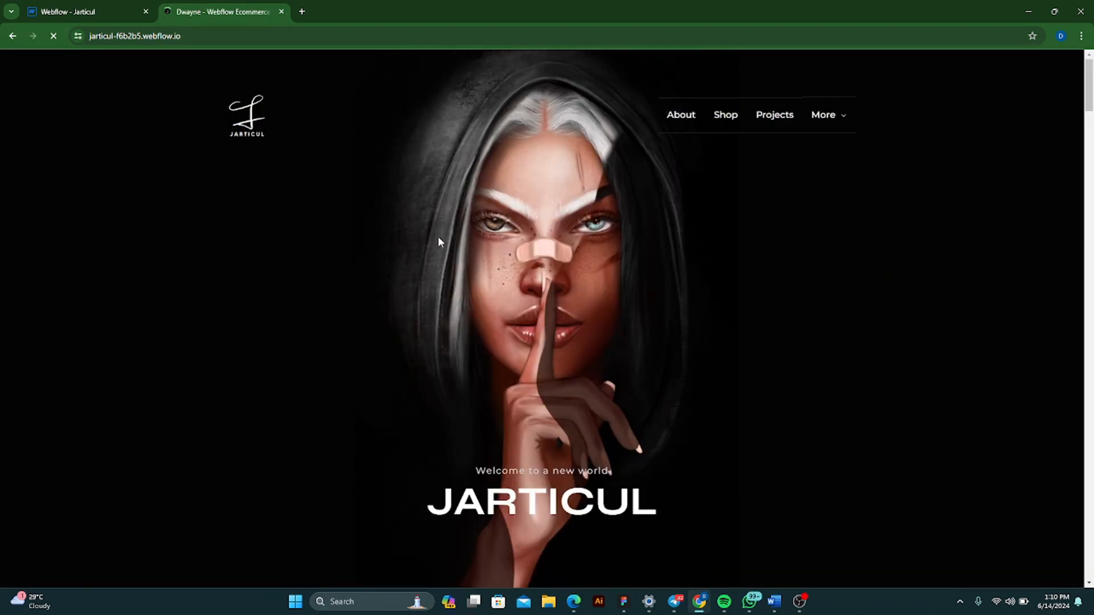
pyautogui.scroll(-8, 438, 238)
pyautogui.scroll(-15, 439, 237)
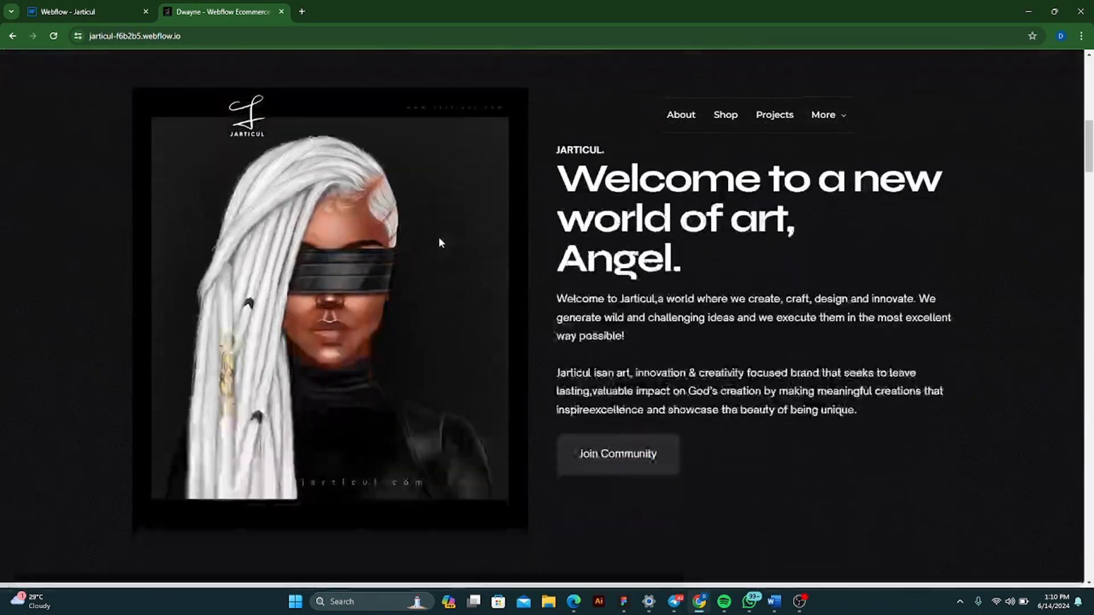
pyautogui.scroll(-10, 442, 237)
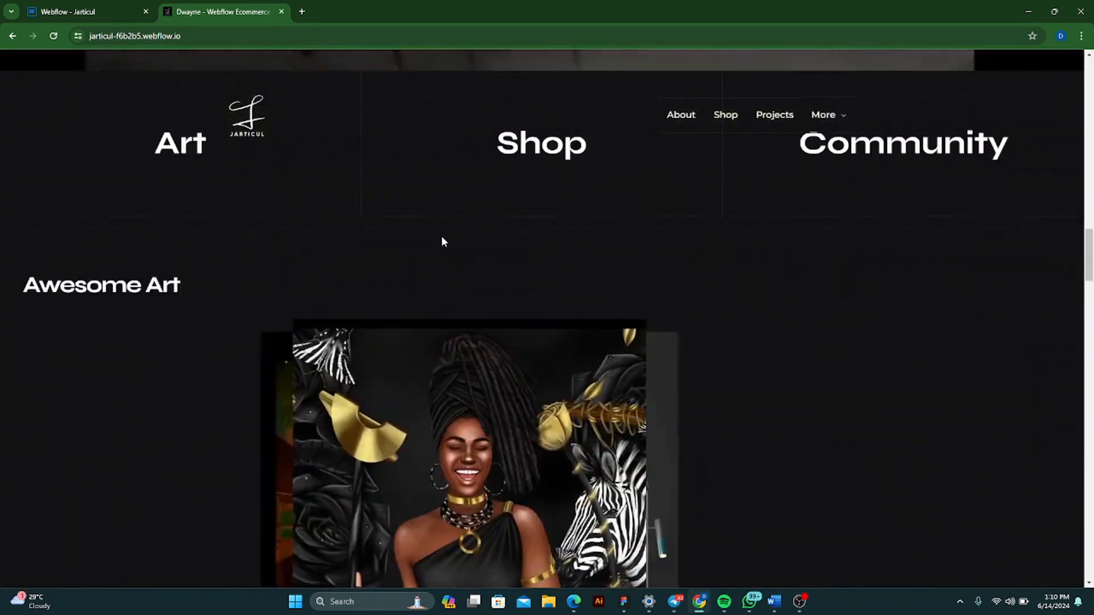
pyautogui.scroll(-12, 442, 236)
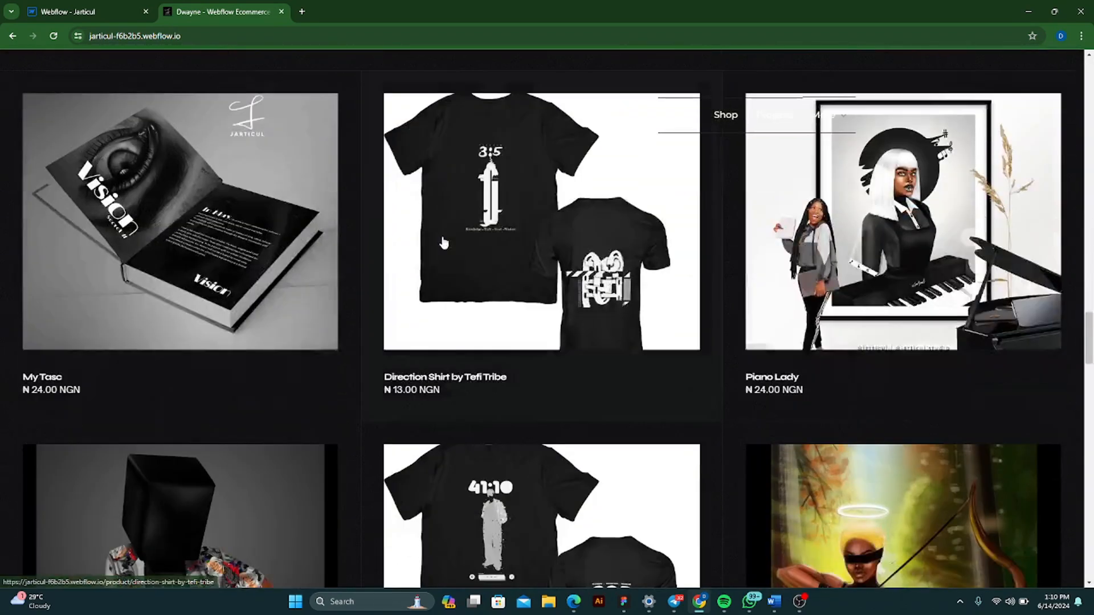
pyautogui.scroll(-12, 444, 238)
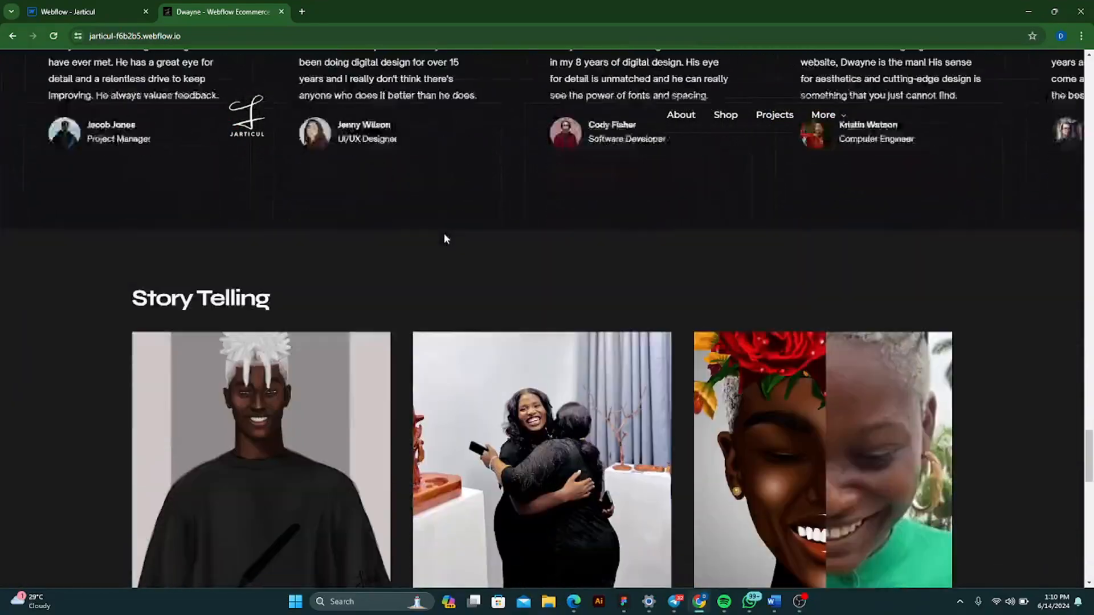
pyautogui.scroll(-5, 446, 238)
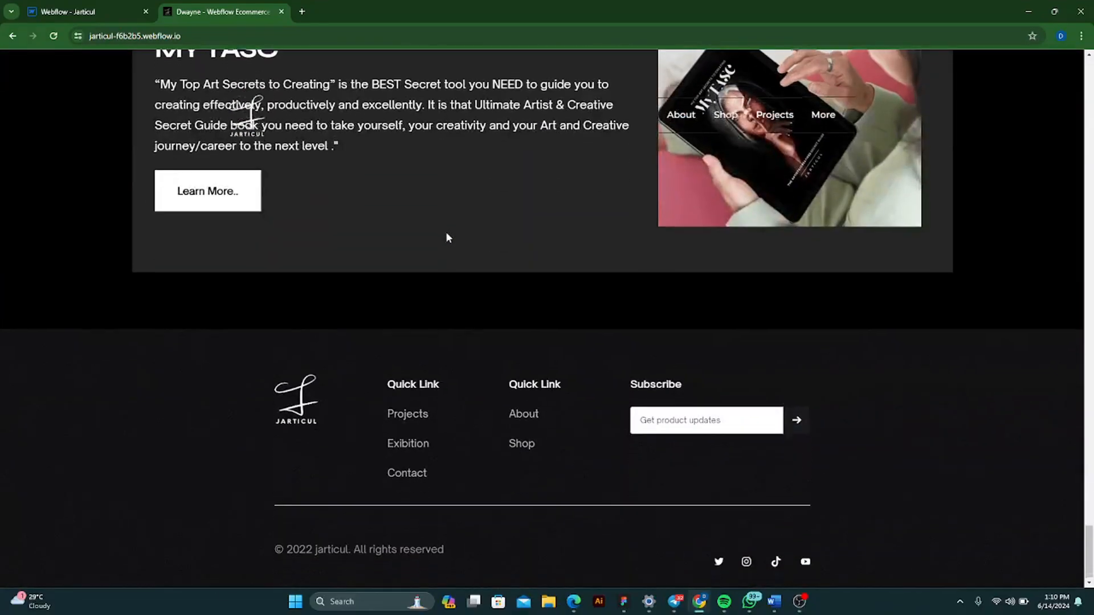
# - Review the published Jarticul home page from the footer back up through the testimonials, art and video sections to the community introduction
pyautogui.scroll(12, 446, 235)
pyautogui.scroll(15, 447, 241)
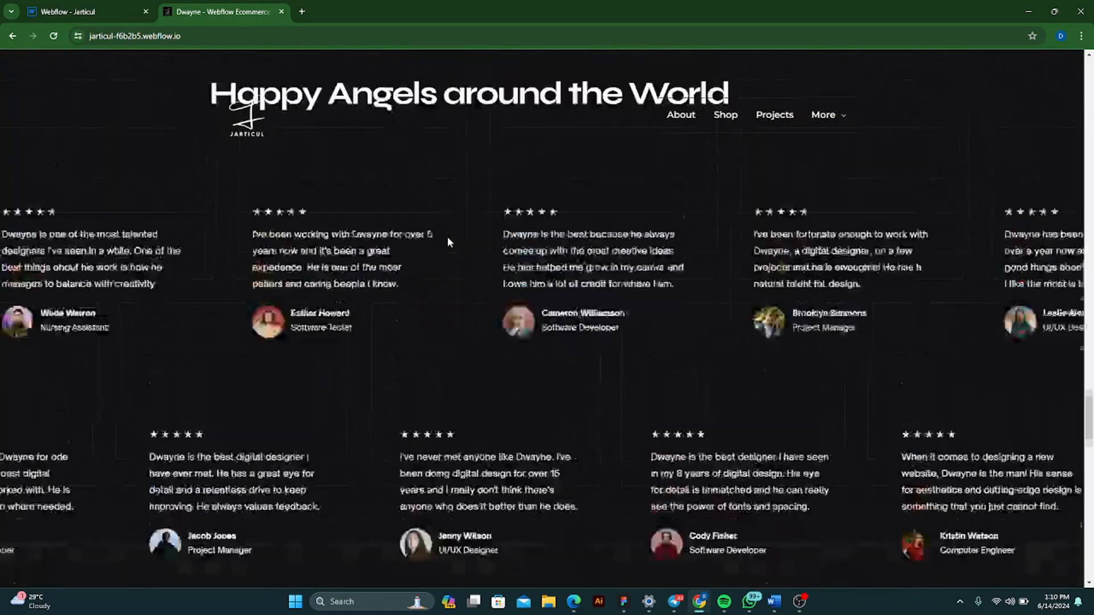
pyautogui.scroll(9, 450, 243)
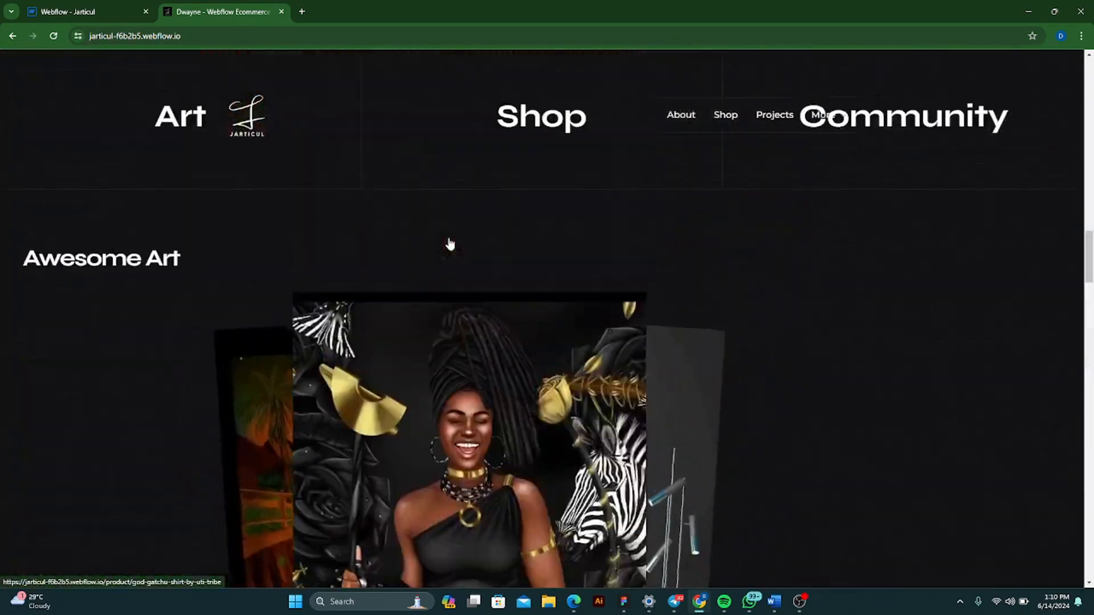
pyautogui.scroll(-6, 450, 243)
pyautogui.scroll(13, 450, 244)
pyautogui.scroll(-3, 450, 248)
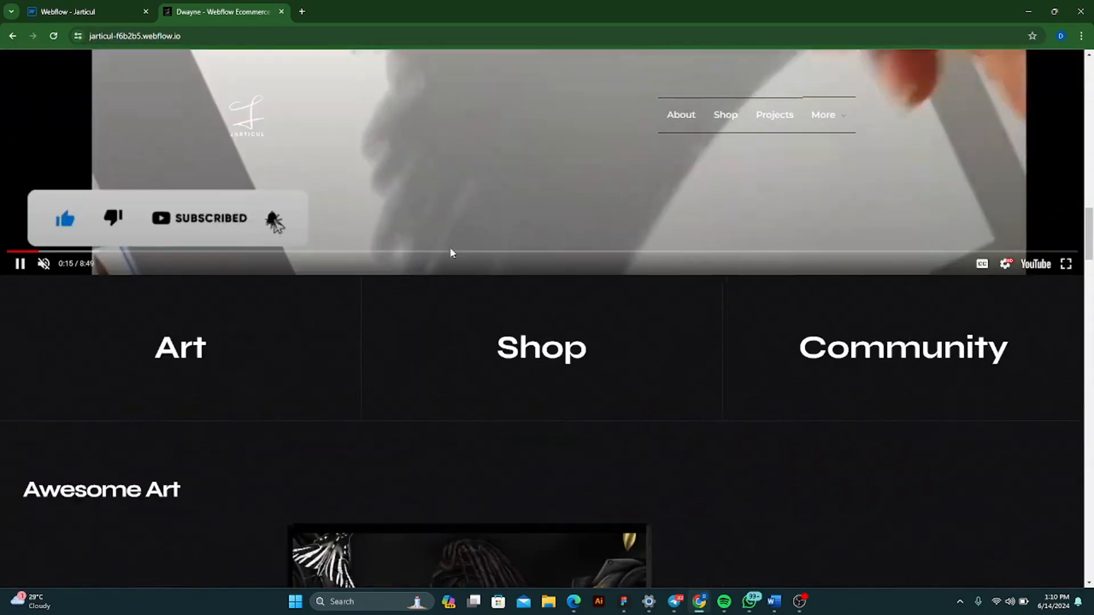
pyautogui.scroll(6, 587, 263)
pyautogui.scroll(3, 588, 262)
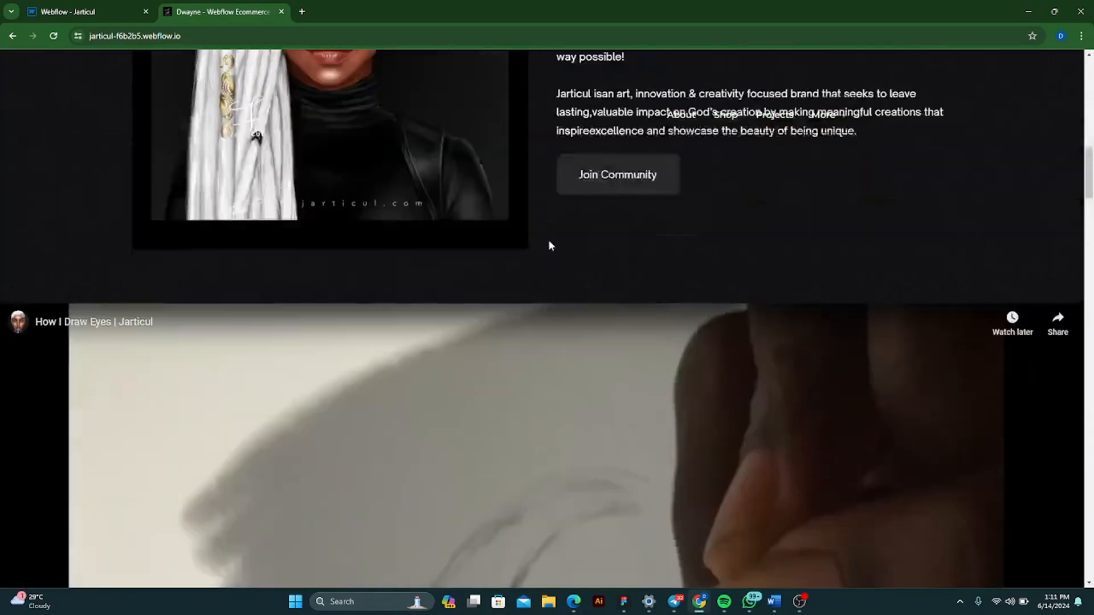
# - Return to the Jarticul Designer and go from its publish destinations to the site's custom domain settings
pyautogui.click(98, 12)
pyautogui.scroll(-4, 488, 236)
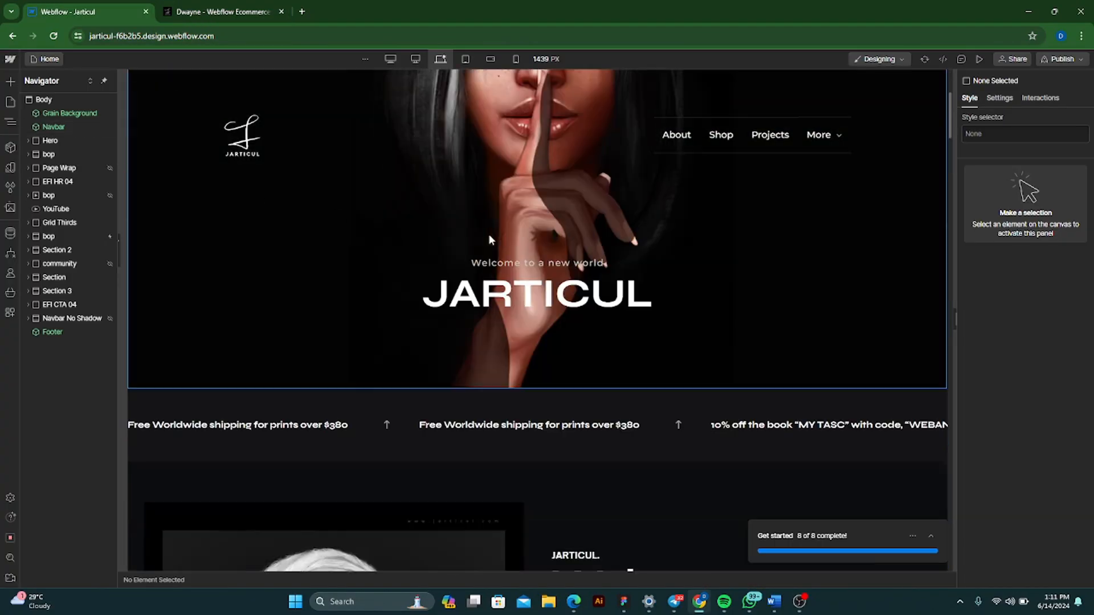
pyautogui.scroll(4, 488, 234)
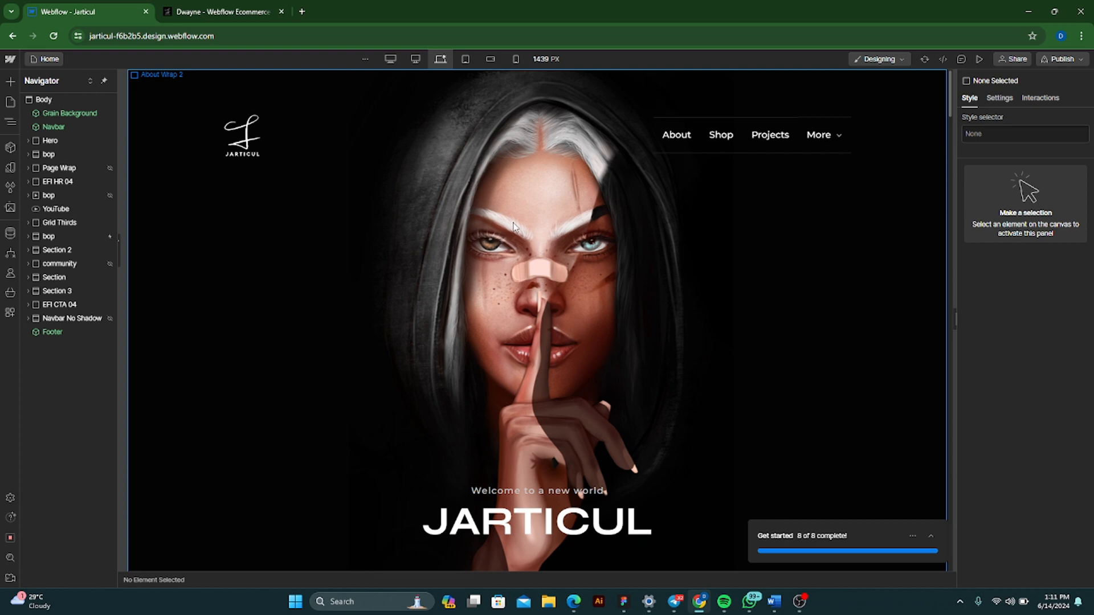
pyautogui.click(1077, 61)
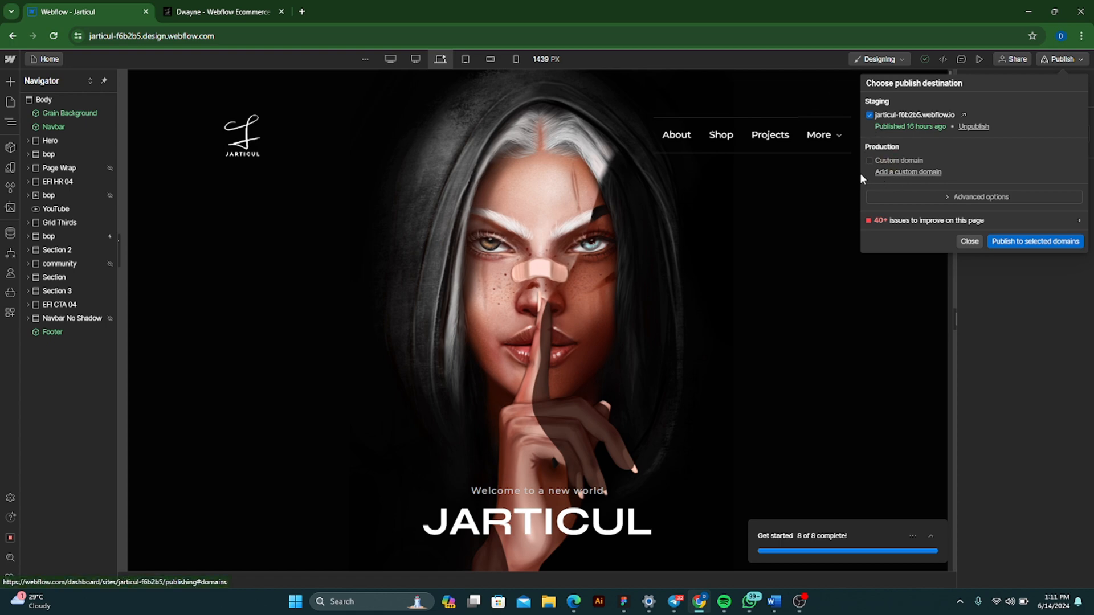
pyautogui.click(904, 173)
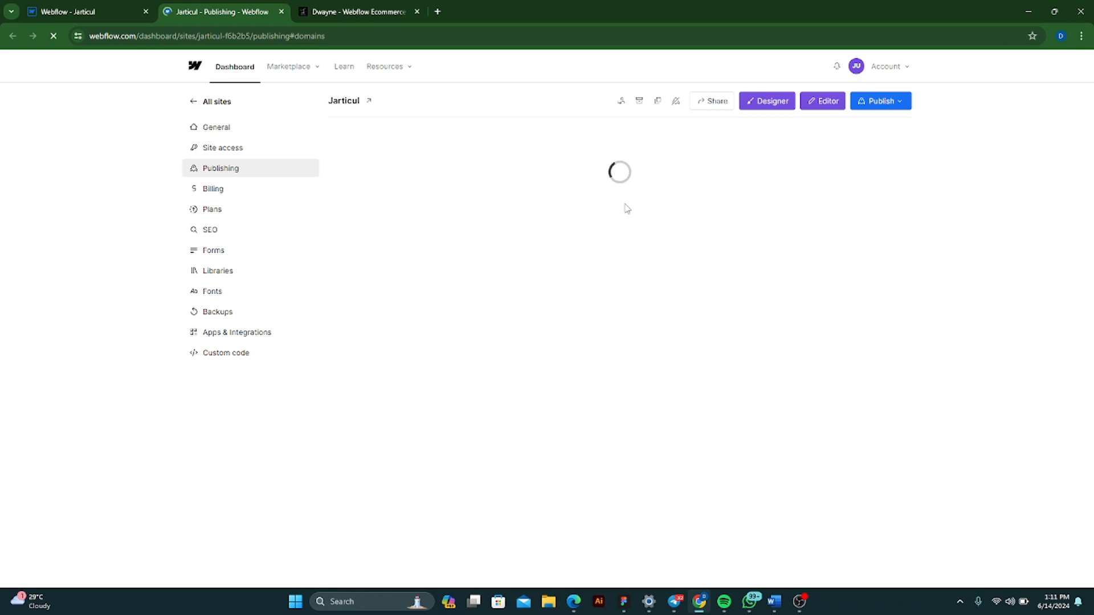
pyautogui.scroll(-3, 709, 227)
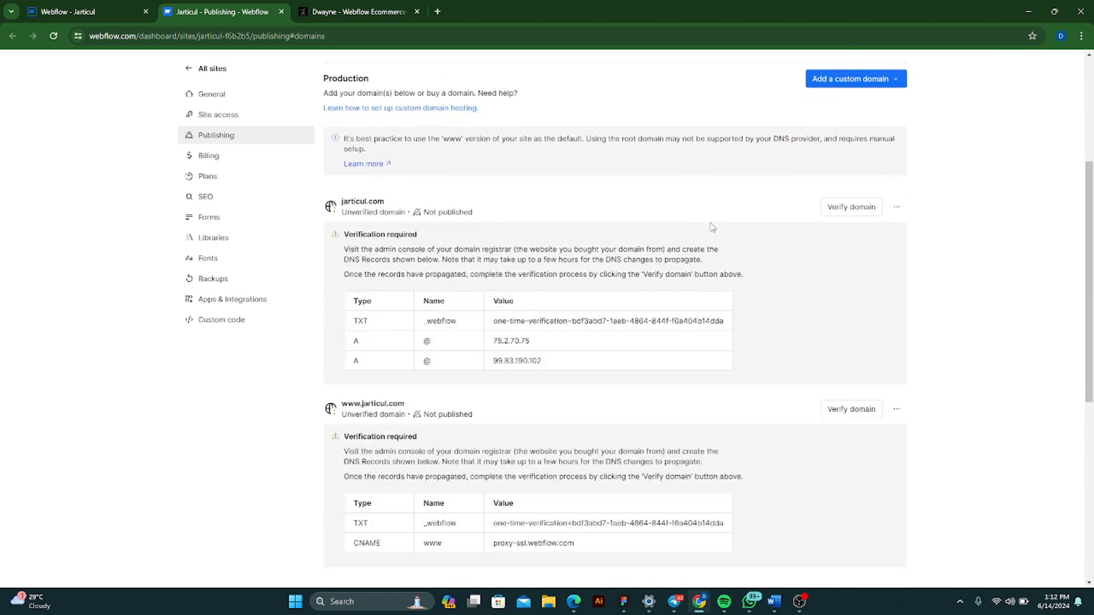
pyautogui.click(897, 411)
pyautogui.click(904, 434)
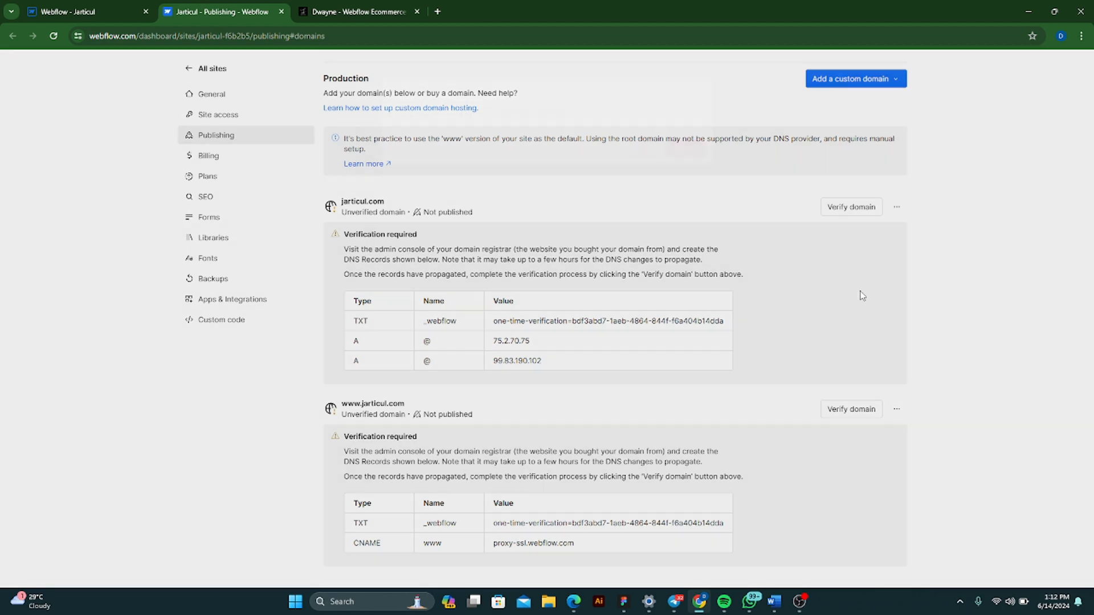
pyautogui.click(690, 149)
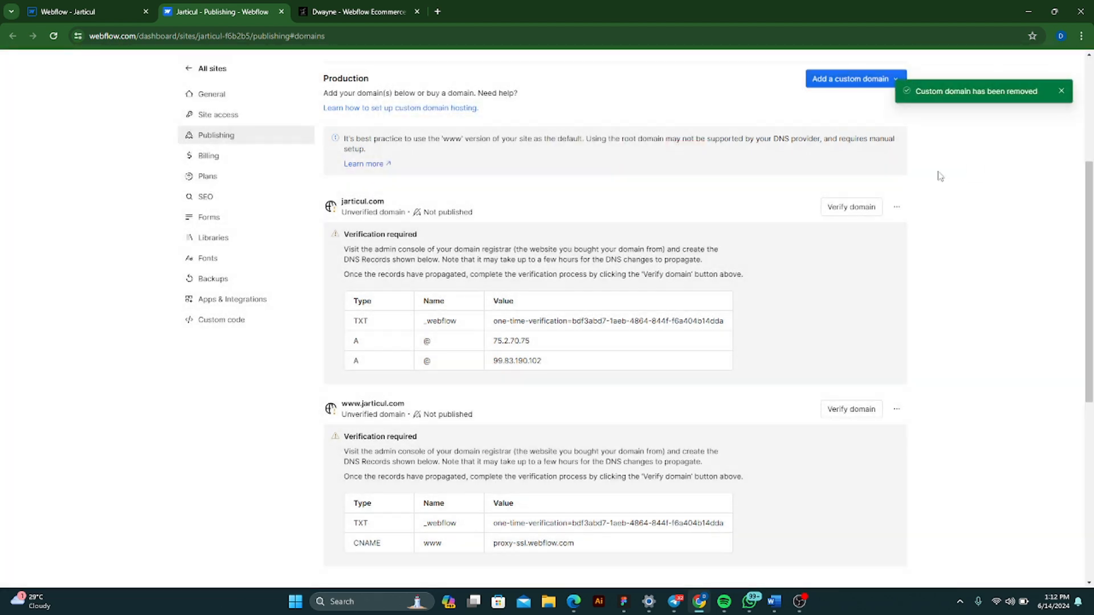
pyautogui.click(897, 208)
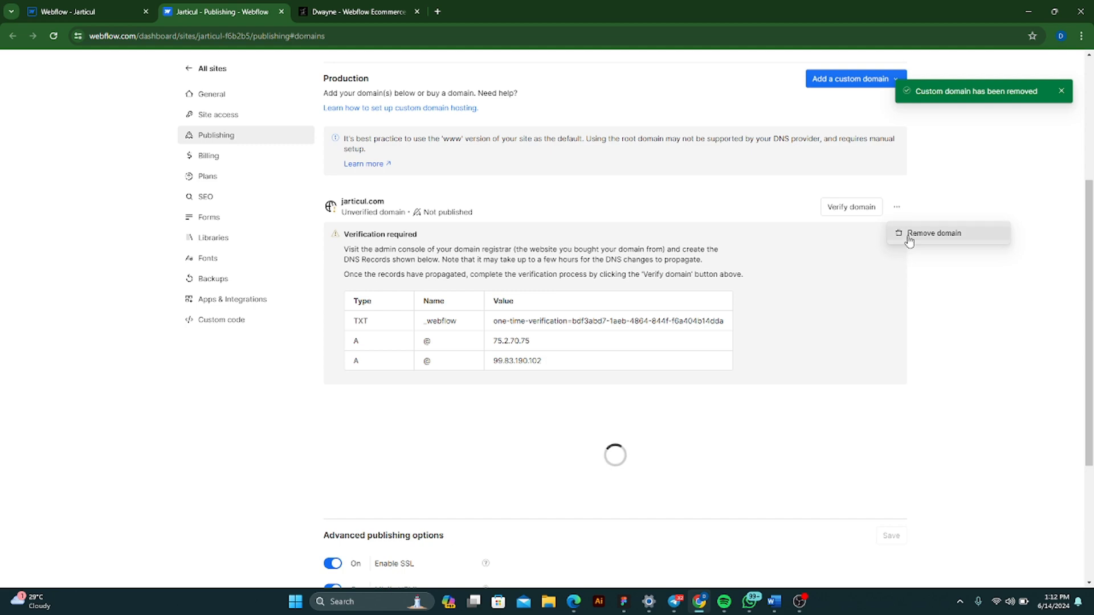
pyautogui.click(909, 234)
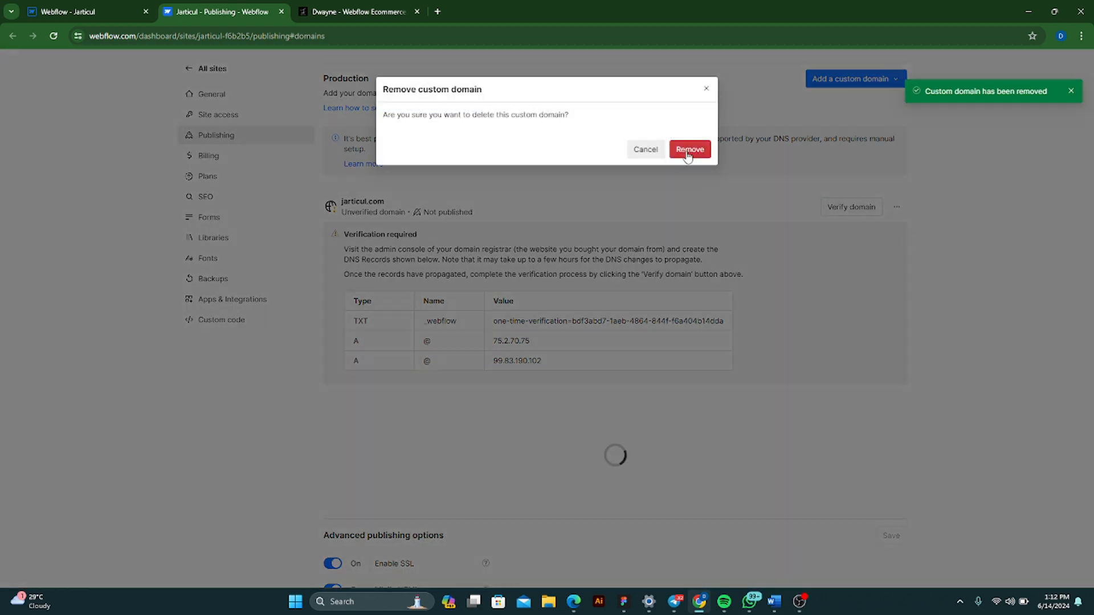
pyautogui.click(689, 153)
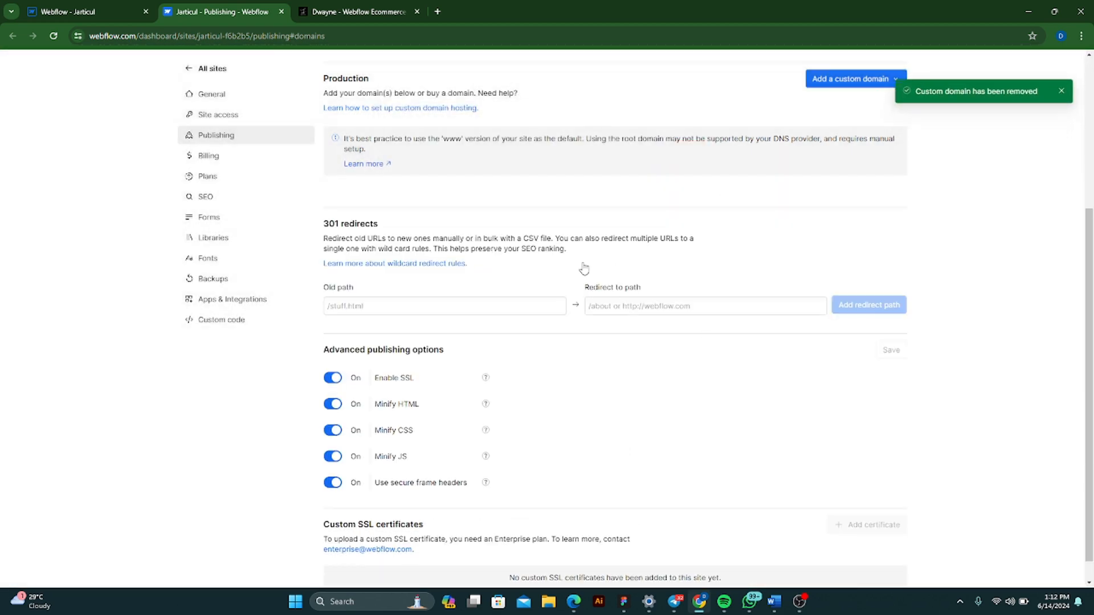
# - Manually add jarticul.com as a custom domain for the site
pyautogui.scroll(4, 976, 366)
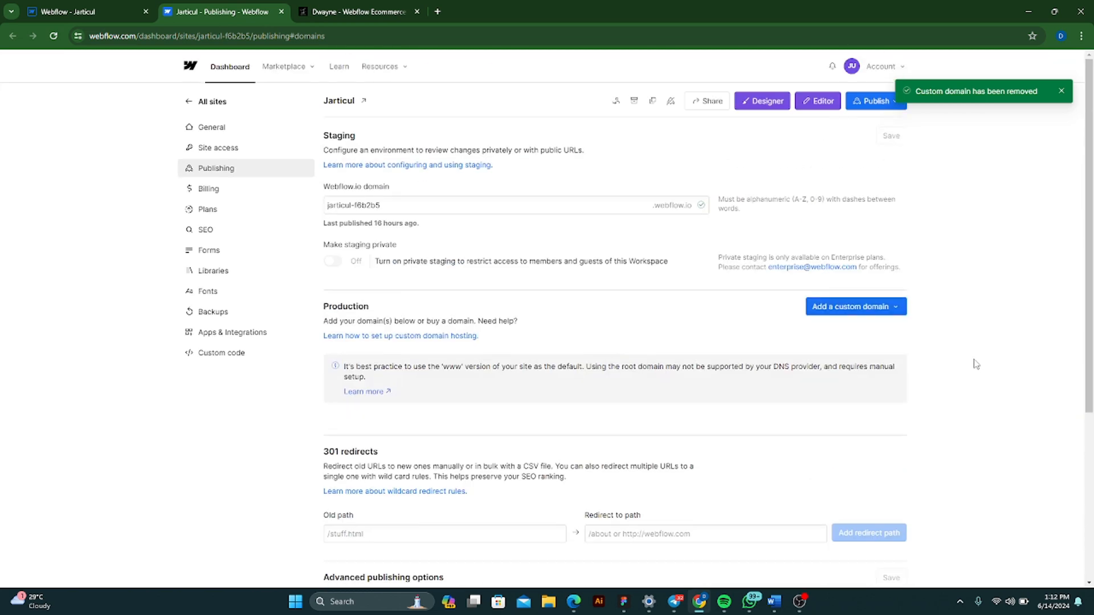
pyautogui.click(899, 308)
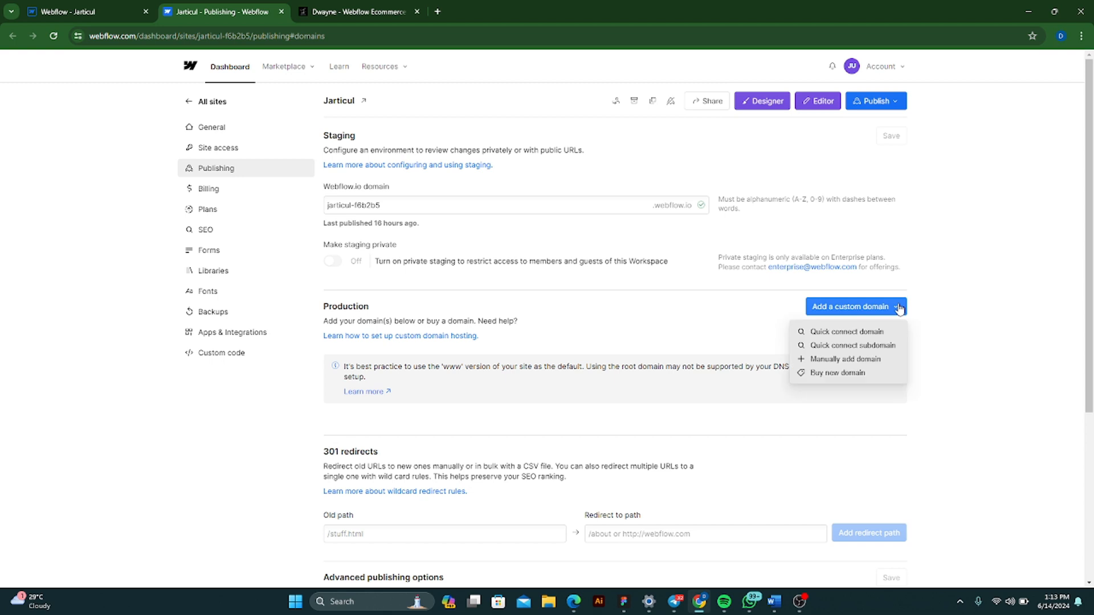
pyautogui.click(865, 359)
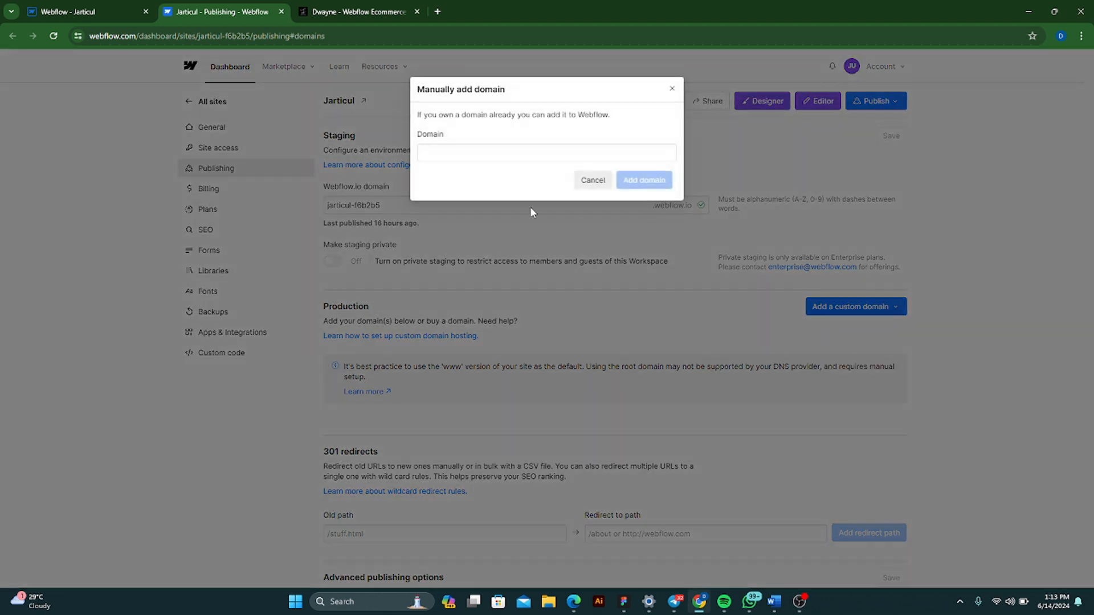
pyautogui.click(485, 154)
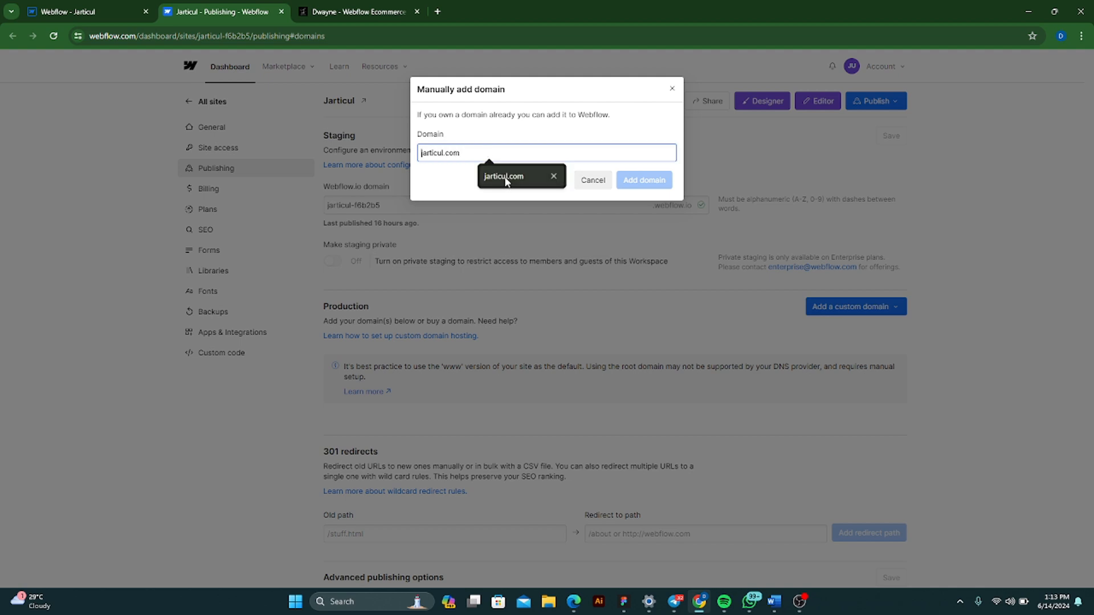
pyautogui.click(505, 176)
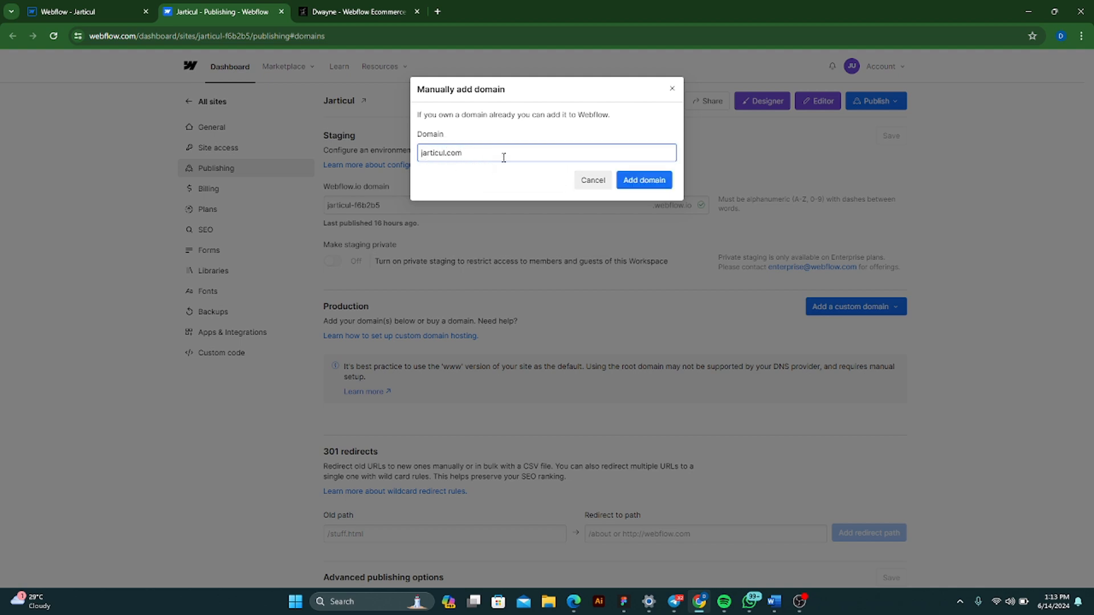
pyautogui.click(640, 180)
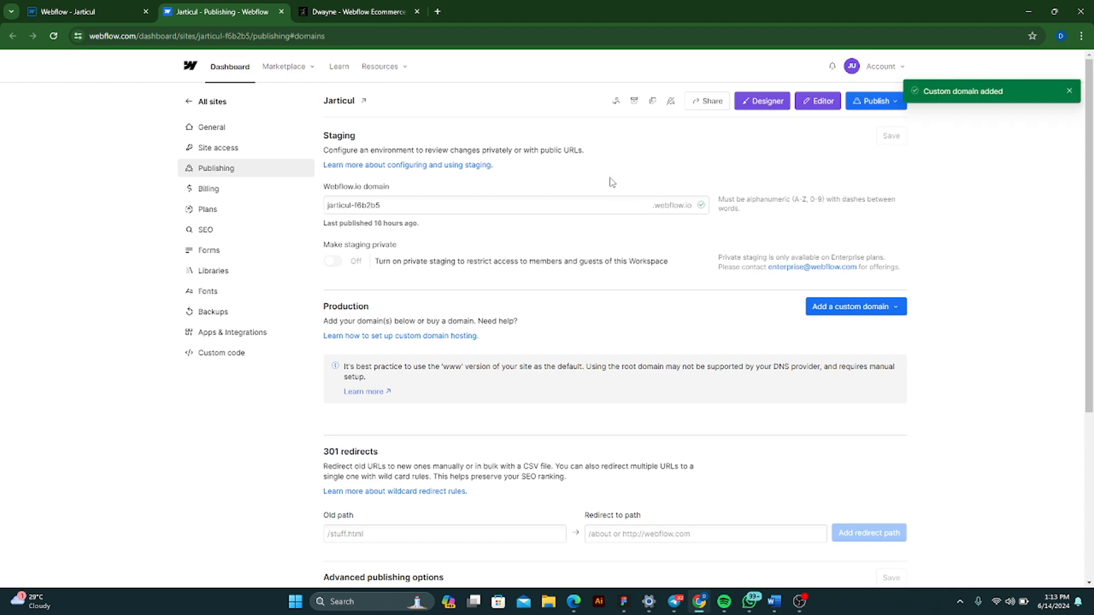
# - Switch to Hostinger in the Edge browser and open the DNS and nameserver settings of the jarticul.com domain
pyautogui.scroll(-5, 696, 234)
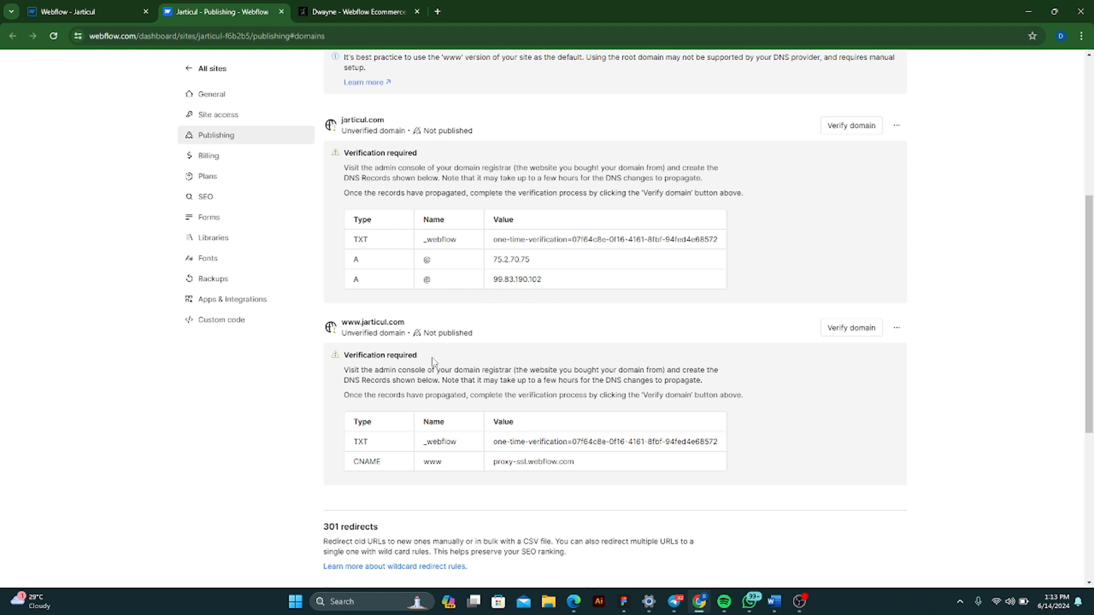
pyautogui.click(573, 601)
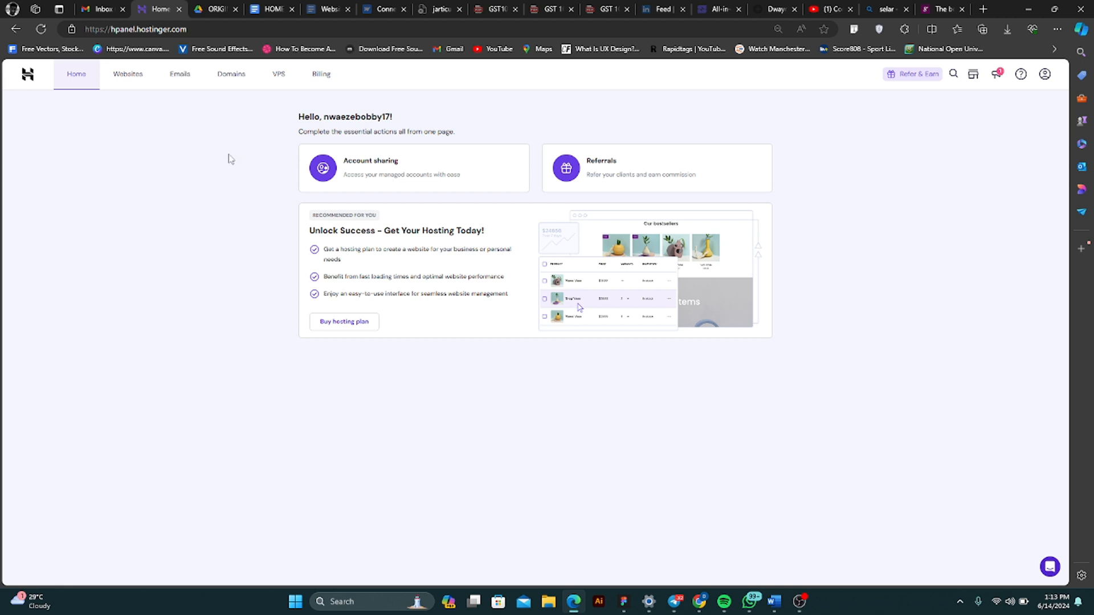
pyautogui.click(229, 76)
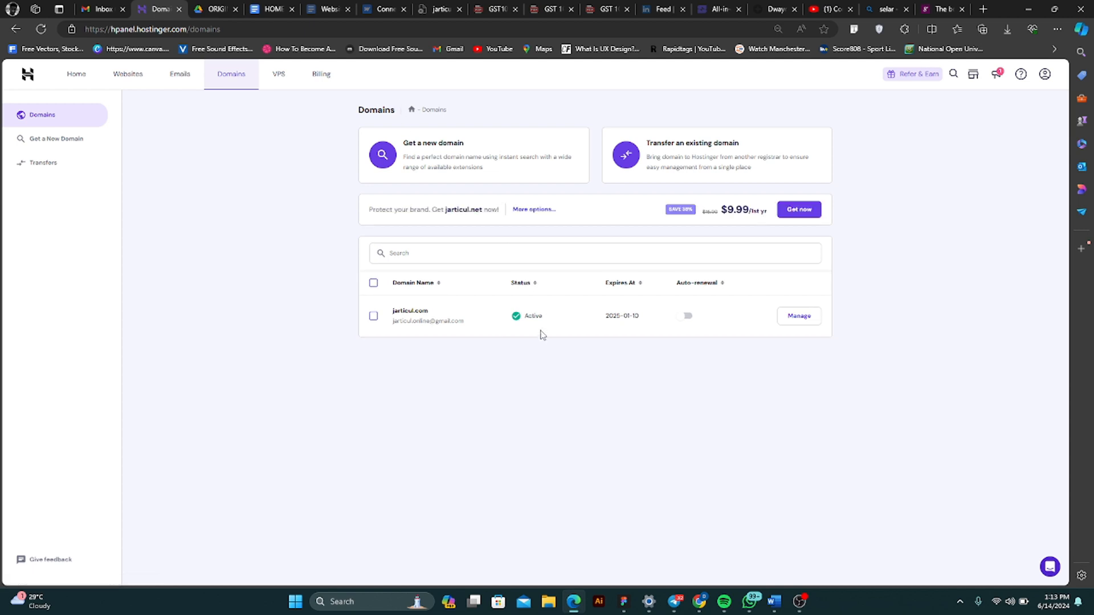
pyautogui.click(797, 322)
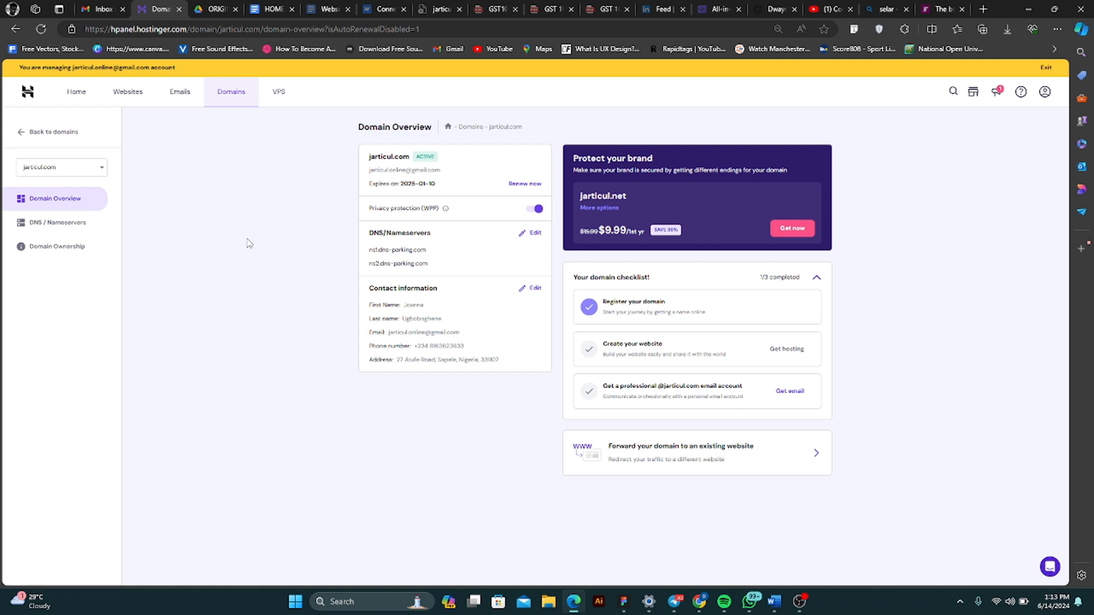
pyautogui.click(75, 230)
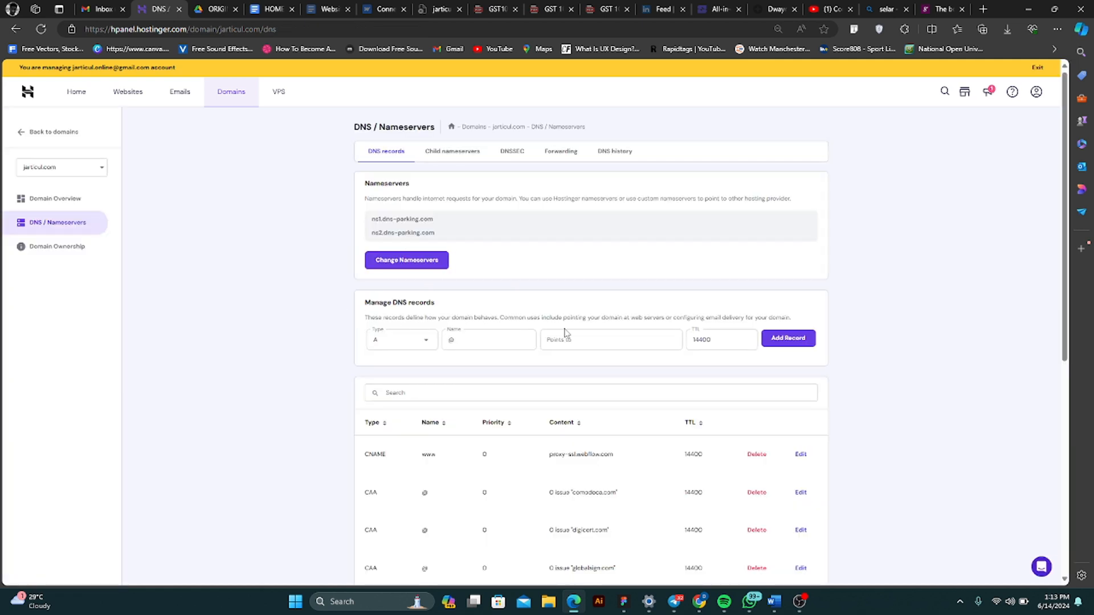
# - Delete the A records for 99.83.190.102 and 75.2.70.75 and the www CNAME record from the domain's DNS records
pyautogui.scroll(-7, 570, 336)
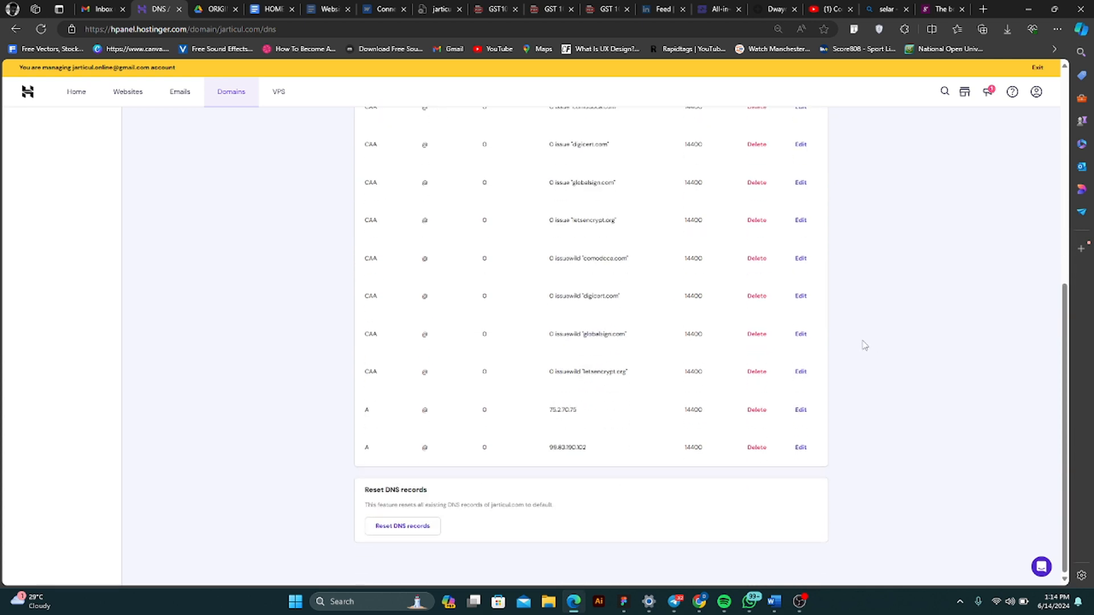
pyautogui.scroll(1, 876, 342)
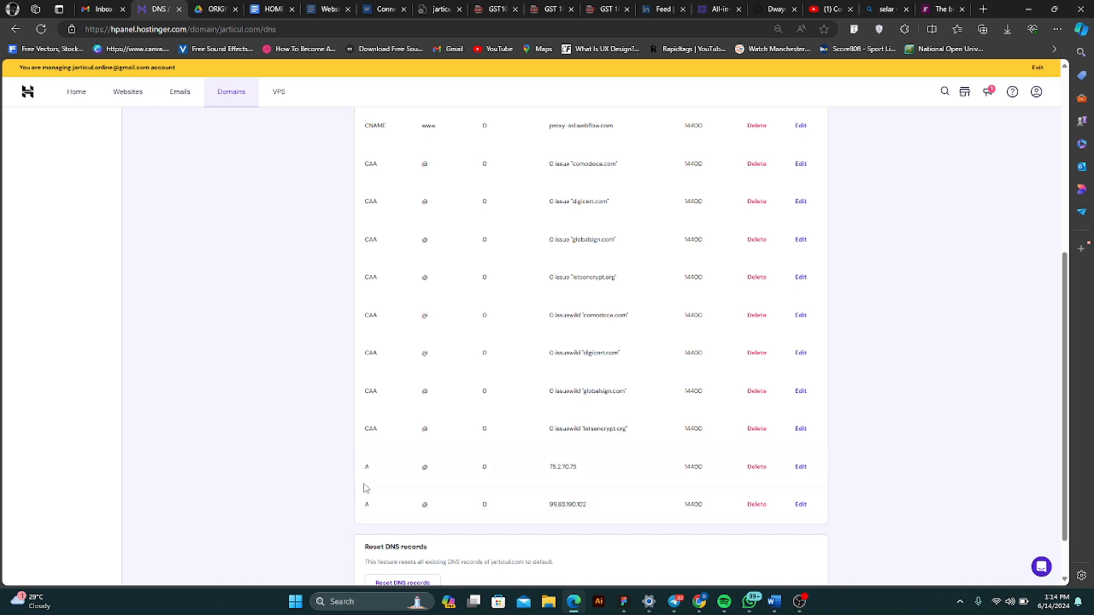
pyautogui.scroll(5, 366, 480)
pyautogui.scroll(-6, 368, 479)
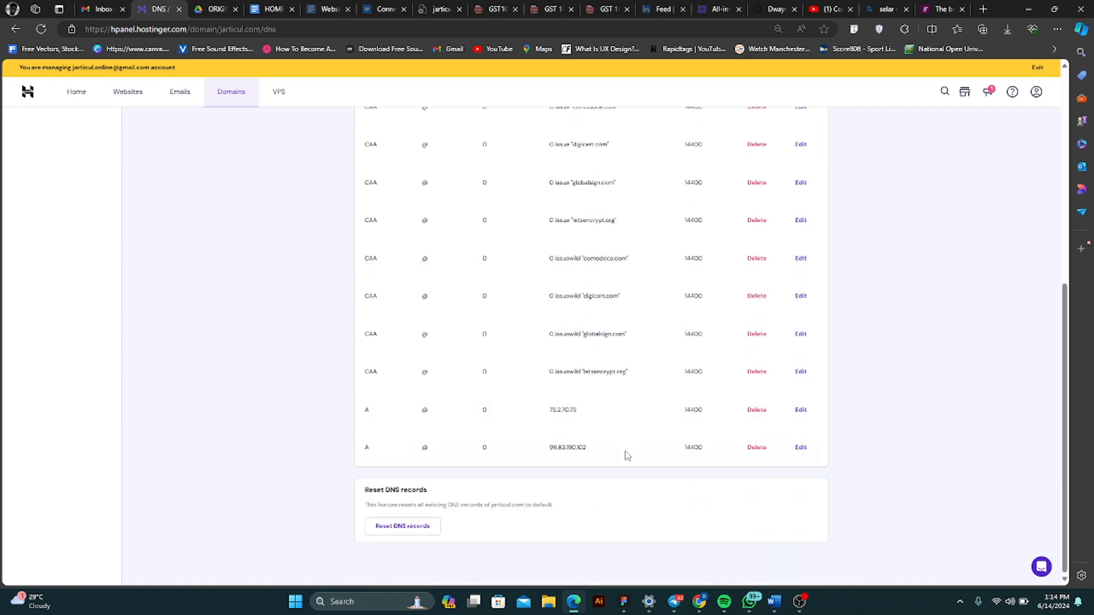
pyautogui.click(764, 450)
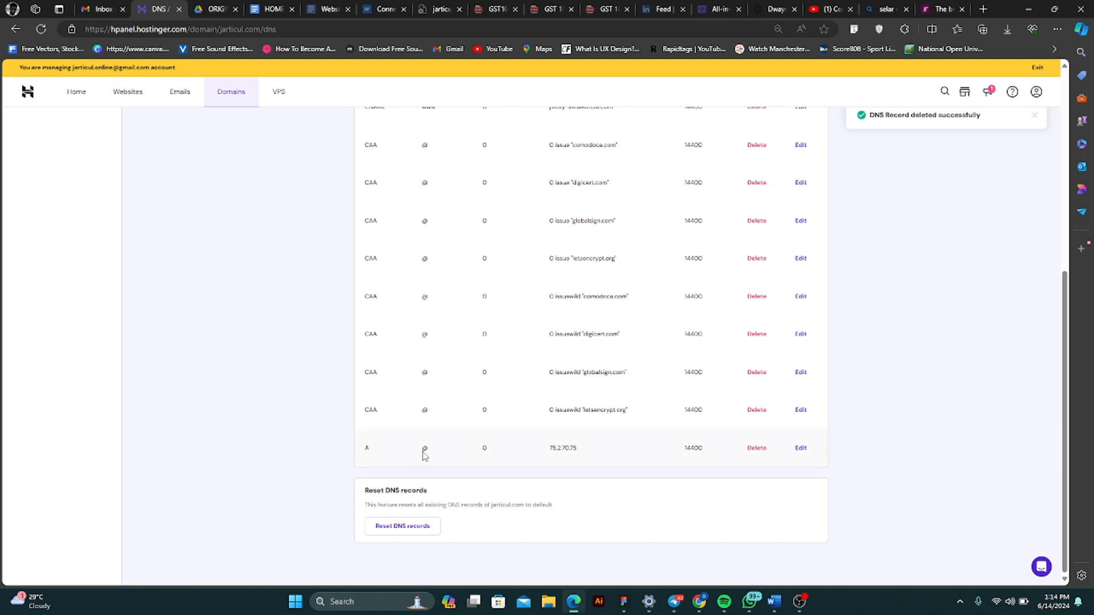
pyautogui.click(762, 450)
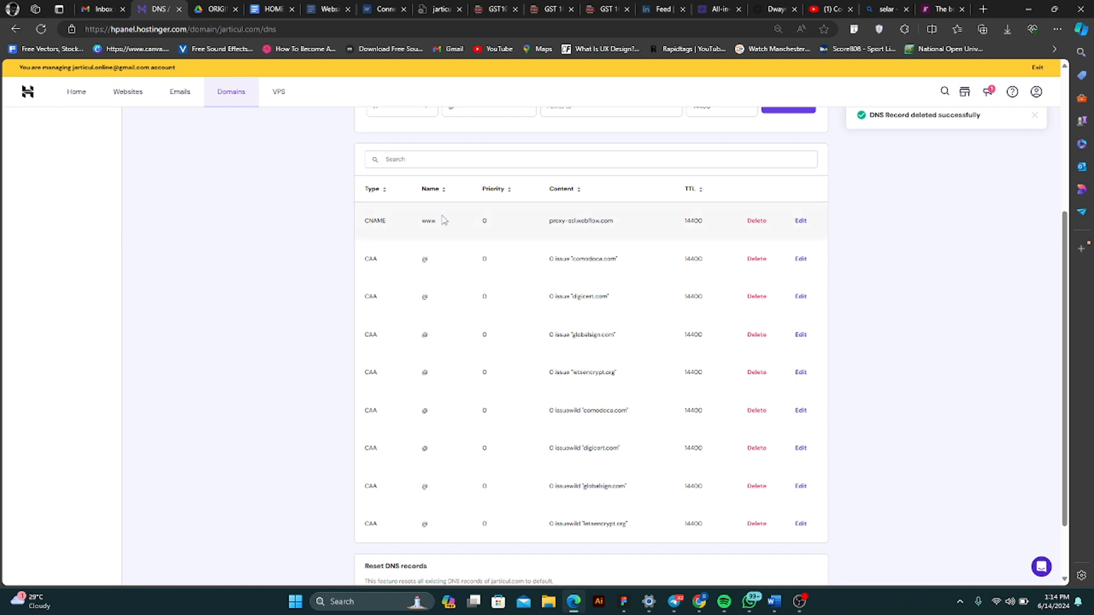
pyautogui.click(758, 222)
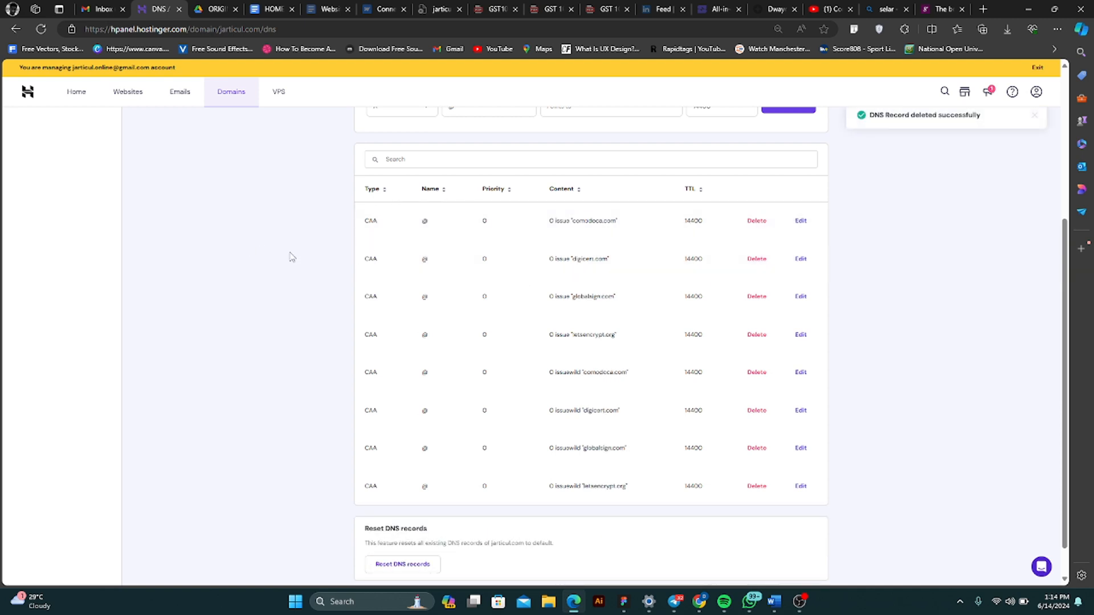
# - Switch back to Webflow's publishing settings in Chrome and copy the A record value 75.2.70.75 listed for jarticul.com
pyautogui.scroll(2, 290, 256)
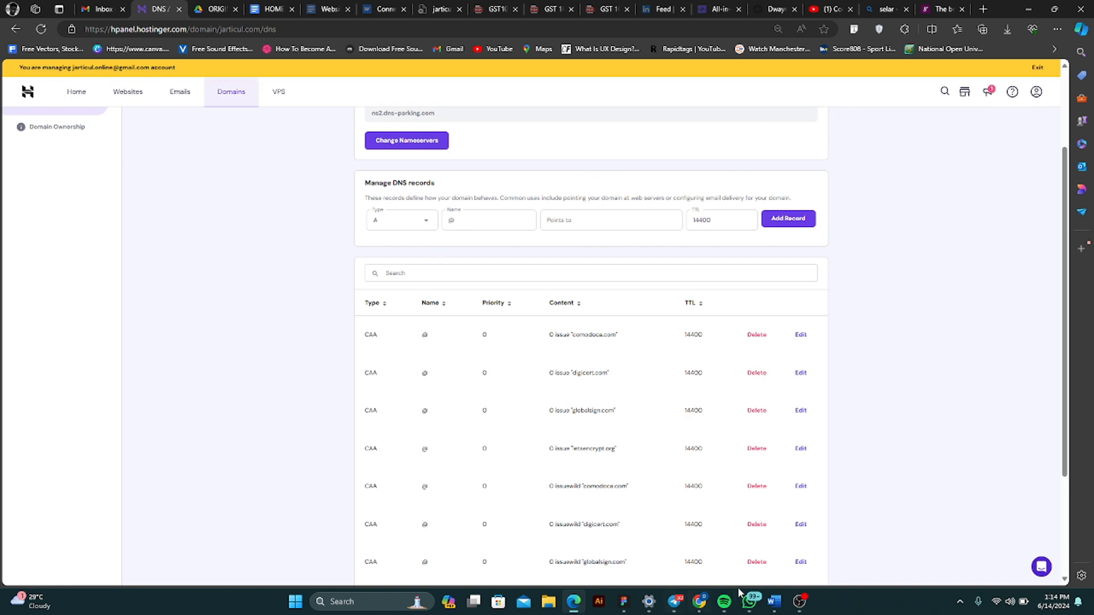
pyautogui.click(700, 604)
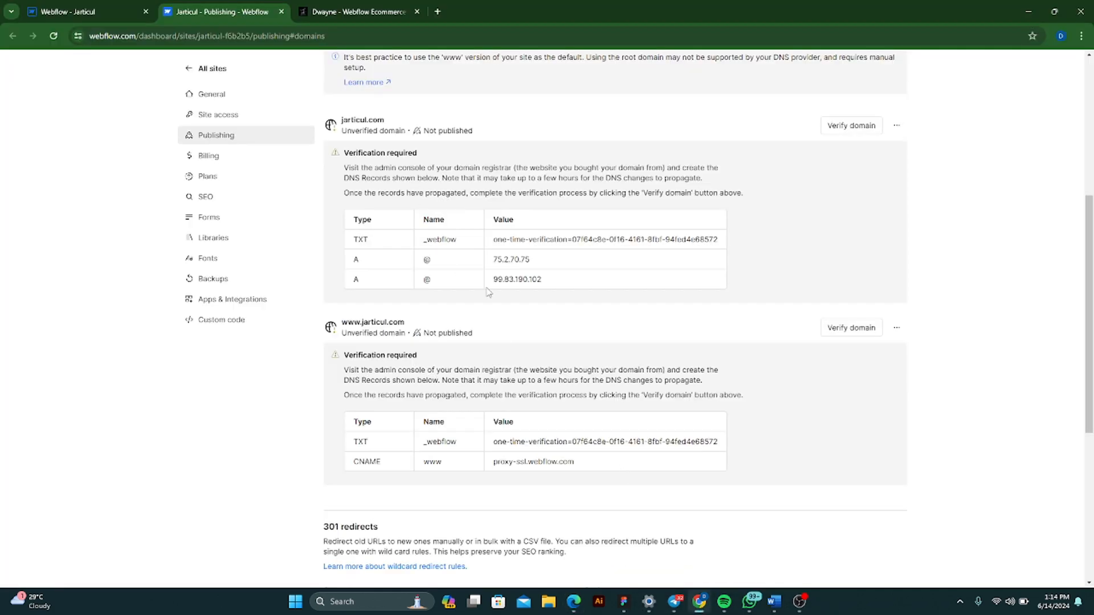
pyautogui.scroll(4, 322, 287)
pyautogui.scroll(-2, 322, 287)
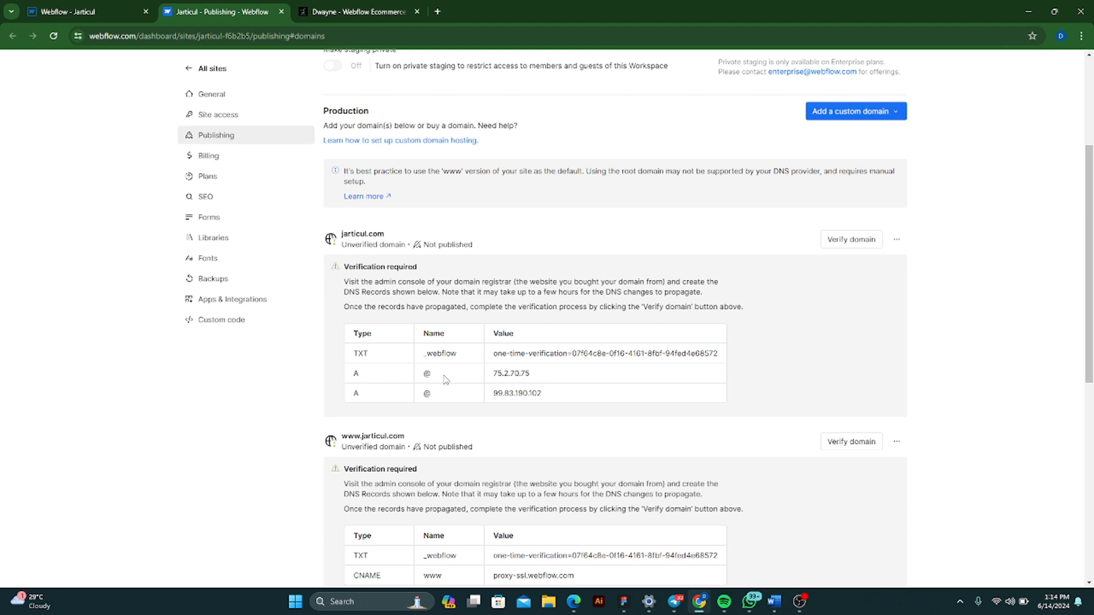
pyautogui.click(506, 374)
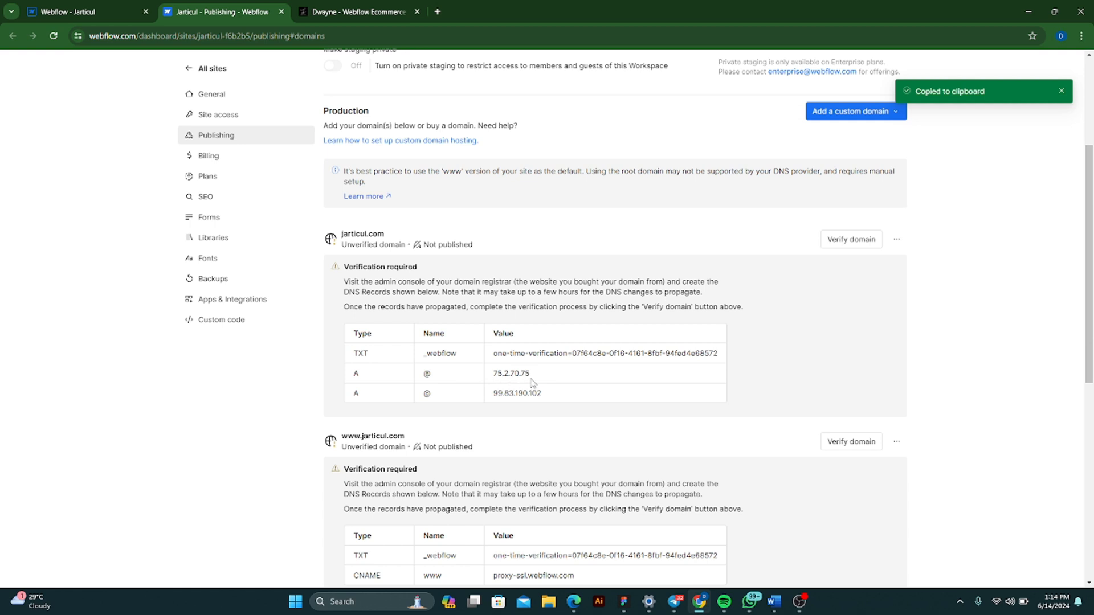
# - Switch to Hostinger in Edge and add an A record named @ pointing to the copied address 75.2.70.75
pyautogui.click(518, 374)
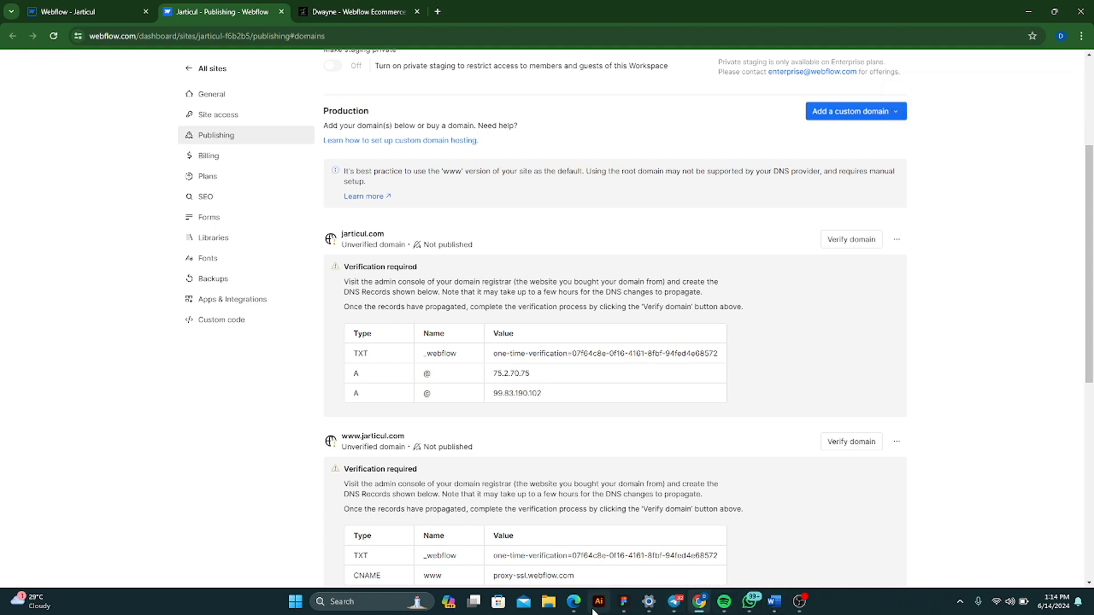
pyautogui.click(573, 603)
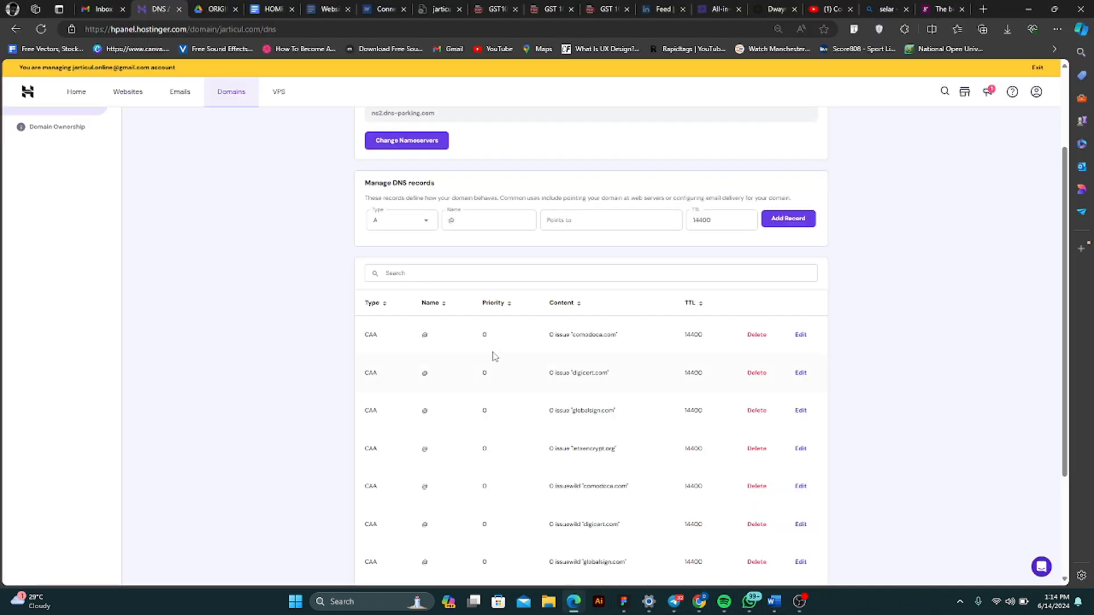
pyautogui.click(393, 219)
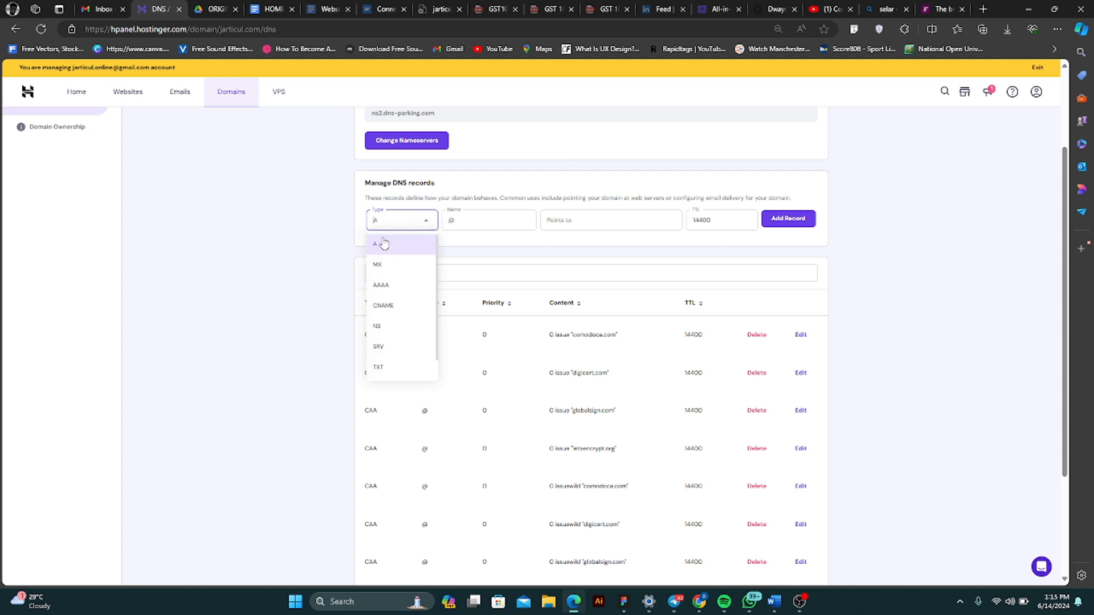
pyautogui.click(382, 244)
pyautogui.click(469, 215)
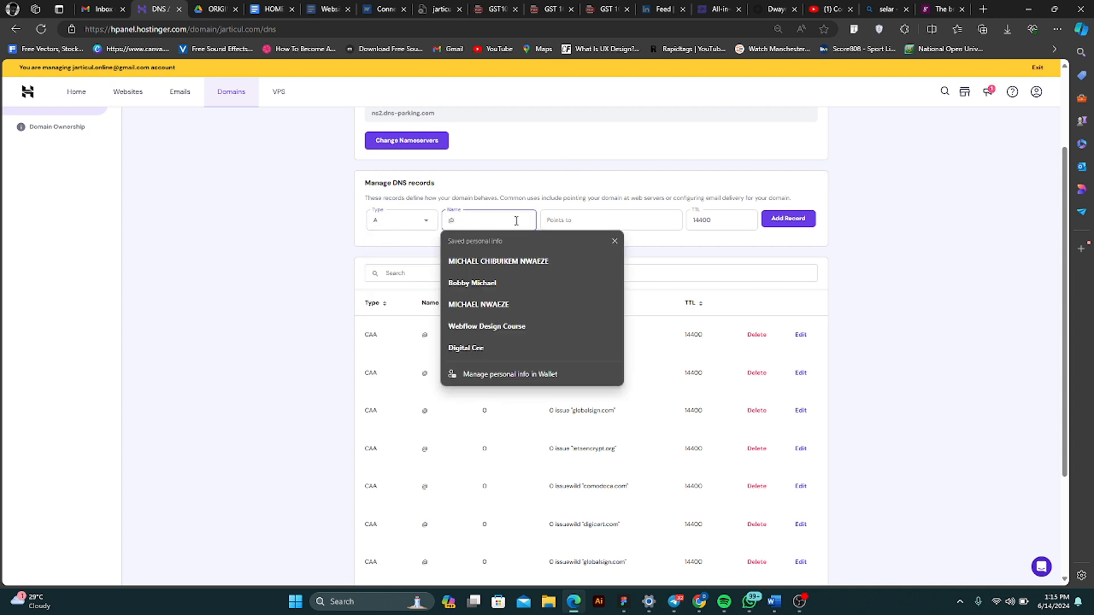
pyautogui.click(610, 216)
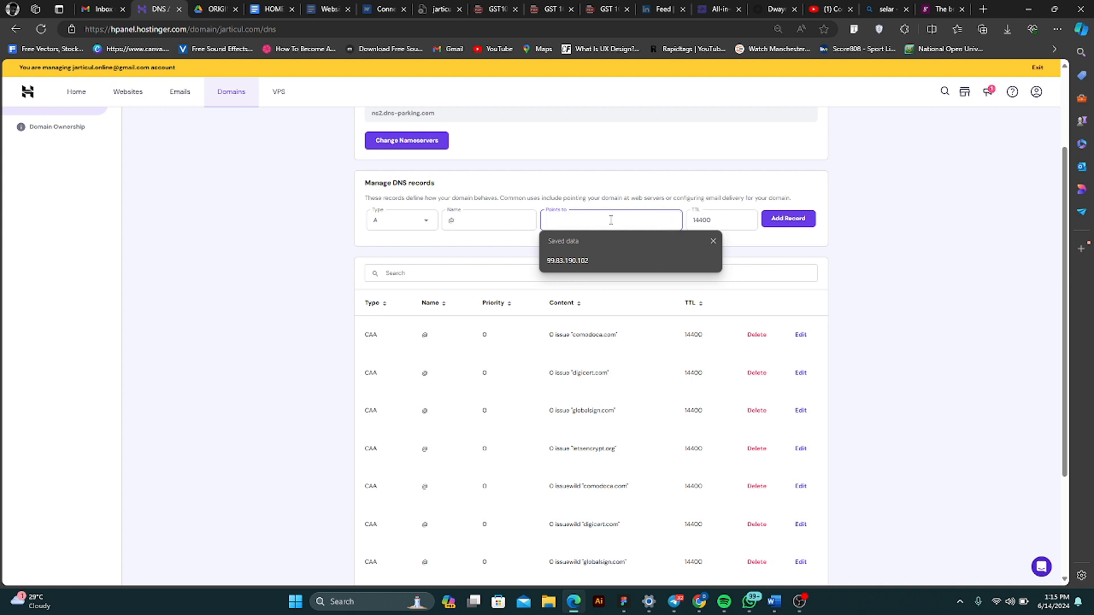
pyautogui.hotkey('ctrl', 'v')
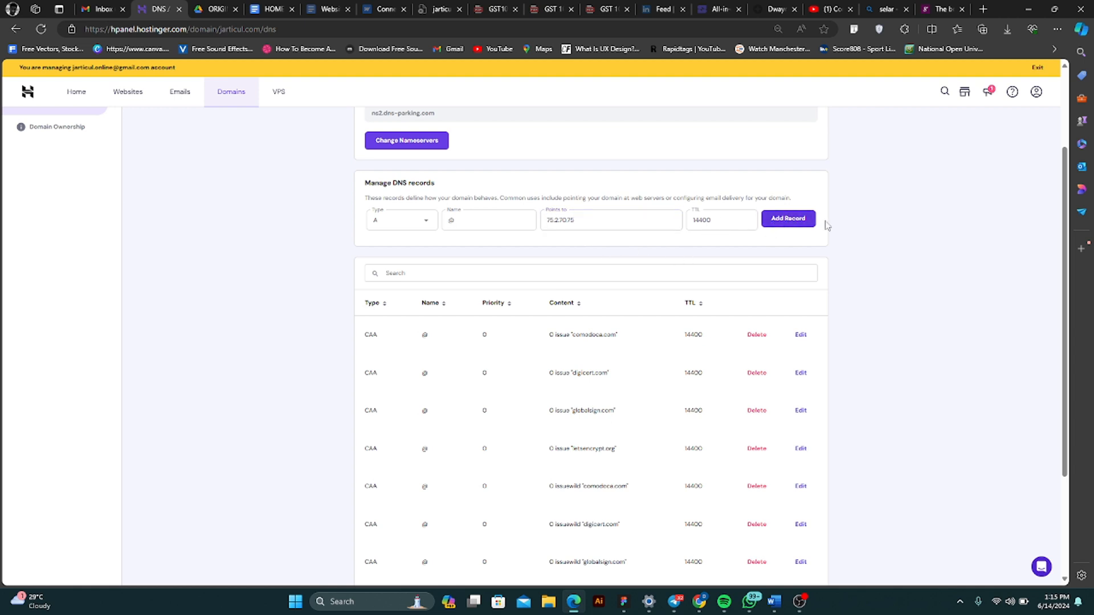
pyautogui.click(790, 225)
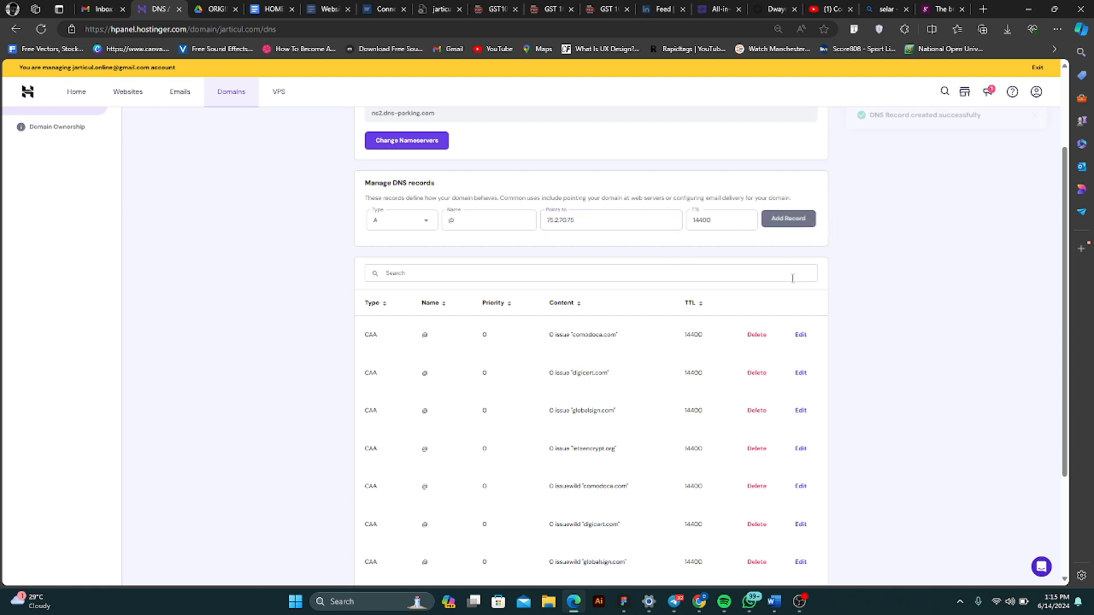
# - Switch to Webflow's publishing settings in Chrome and copy the second A record value for jarticul.com, 99.83.190.102
pyautogui.moveTo(697, 611)
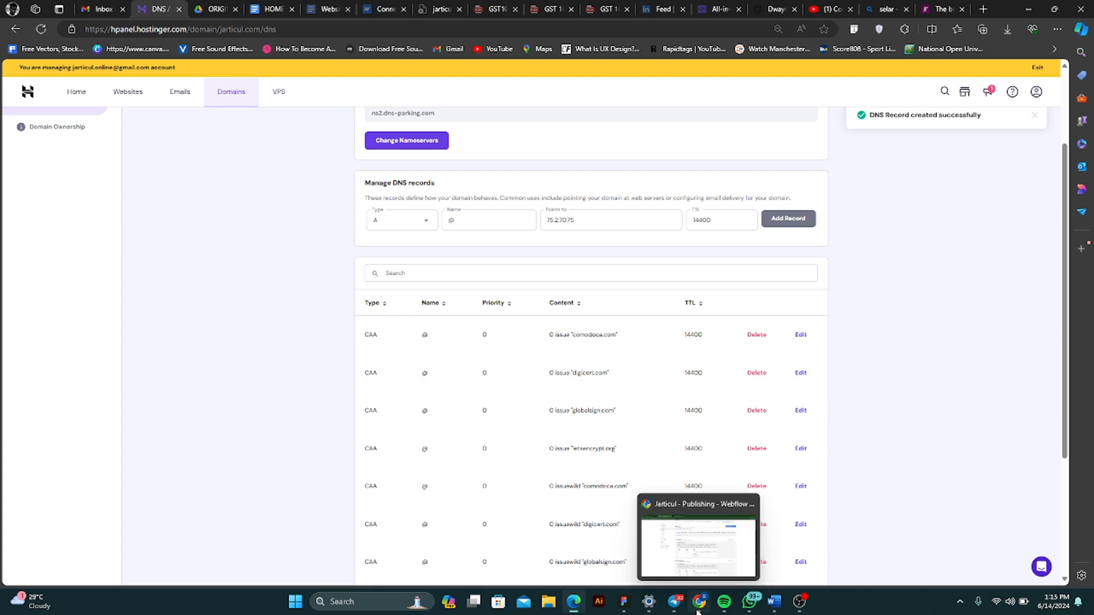
pyautogui.click(695, 571)
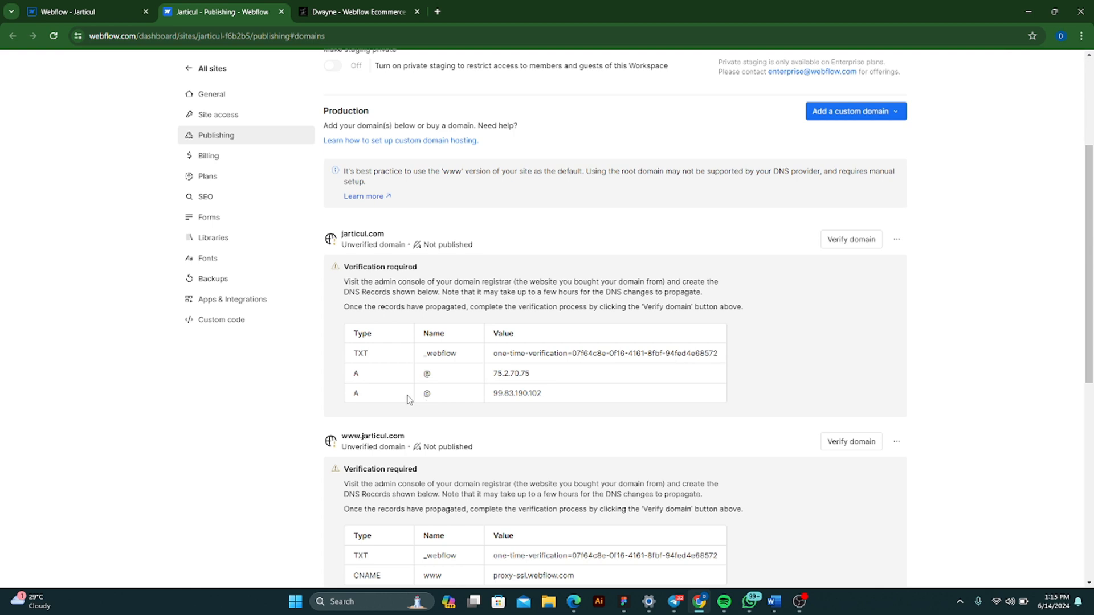
pyautogui.click(534, 395)
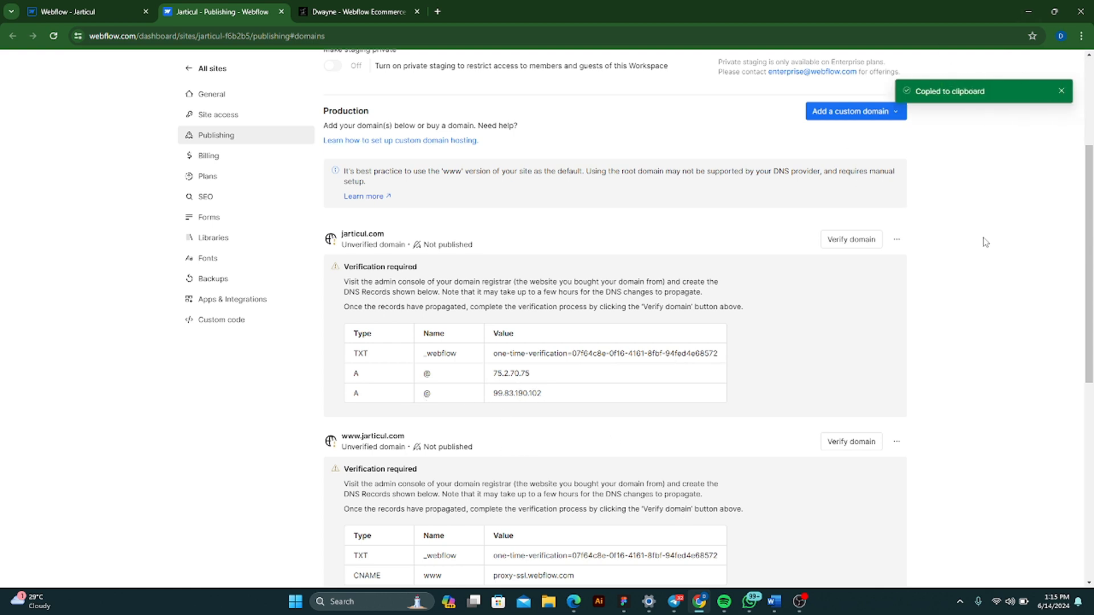
# - Return to Hostinger in Edge and add an additional A record named @ pointing to 99.83.190.102, confirming the addition
pyautogui.click(567, 603)
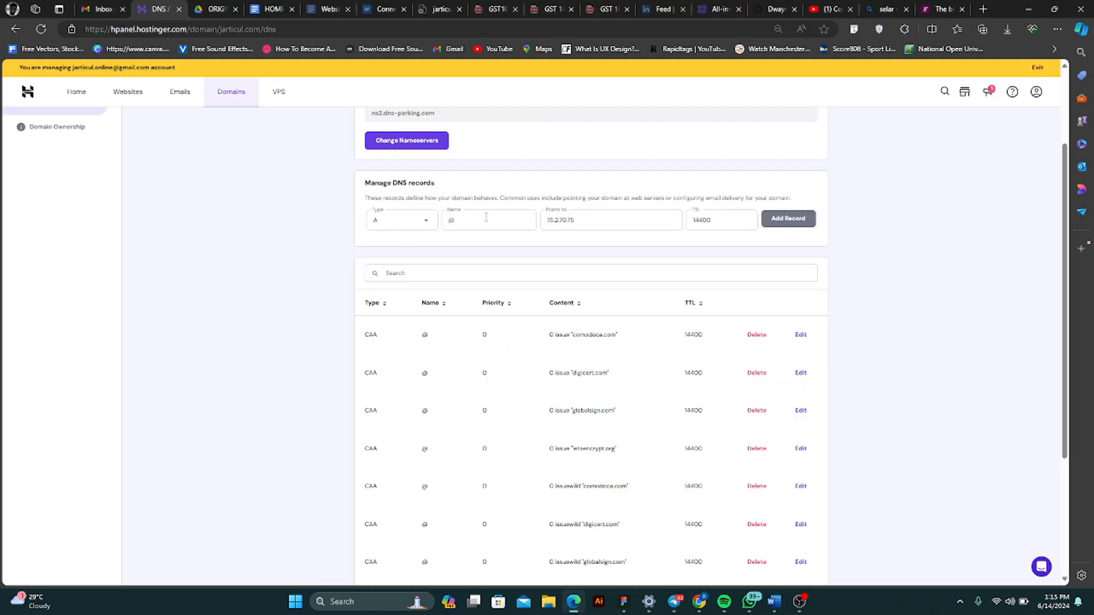
pyautogui.scroll(-3, 865, 288)
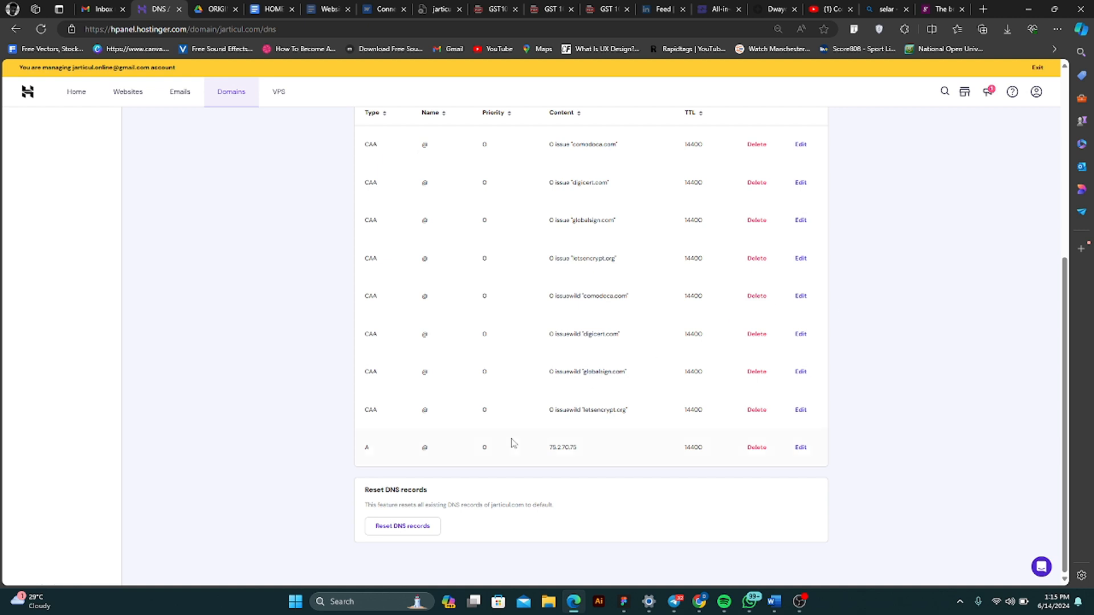
pyautogui.scroll(5, 695, 460)
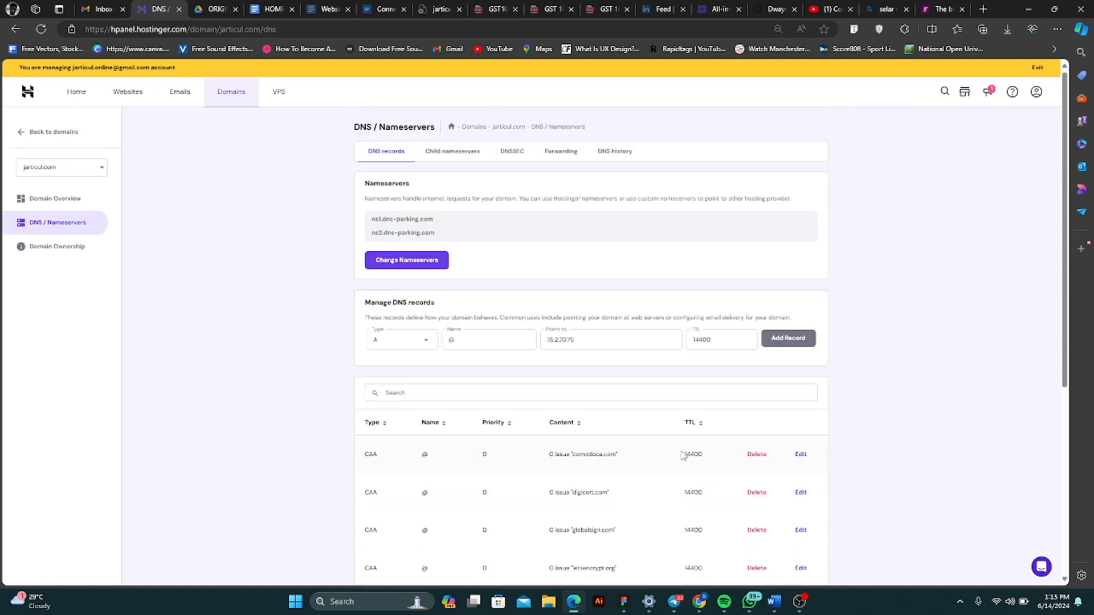
pyautogui.click(598, 337)
pyautogui.hotkey('ctrl', 'a')
pyautogui.hotkey('ctrl', 'v')
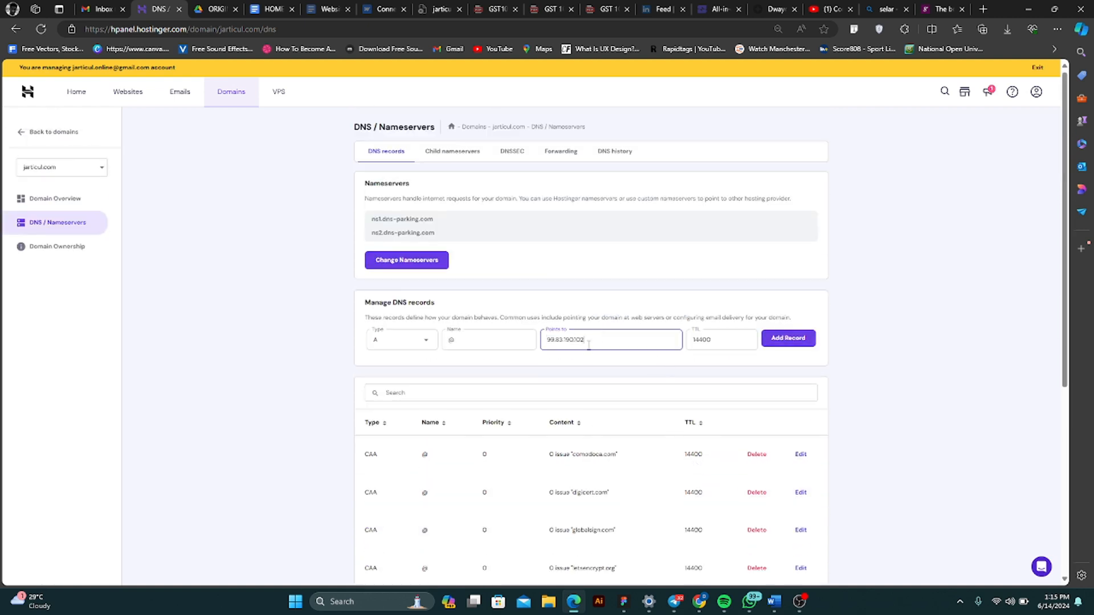
pyautogui.scroll(-1, 745, 348)
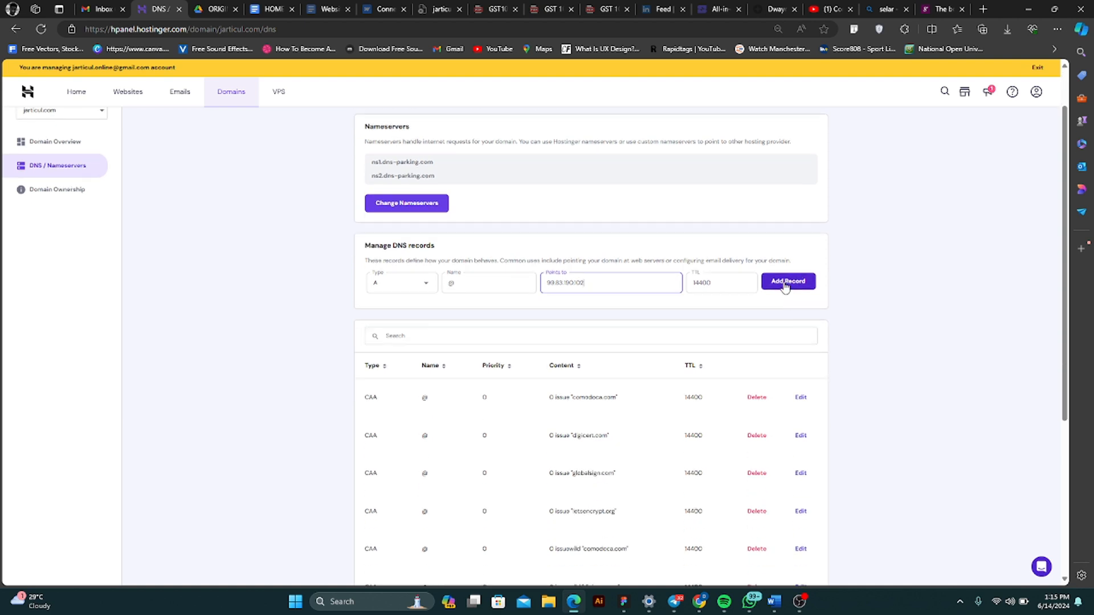
pyautogui.click(789, 288)
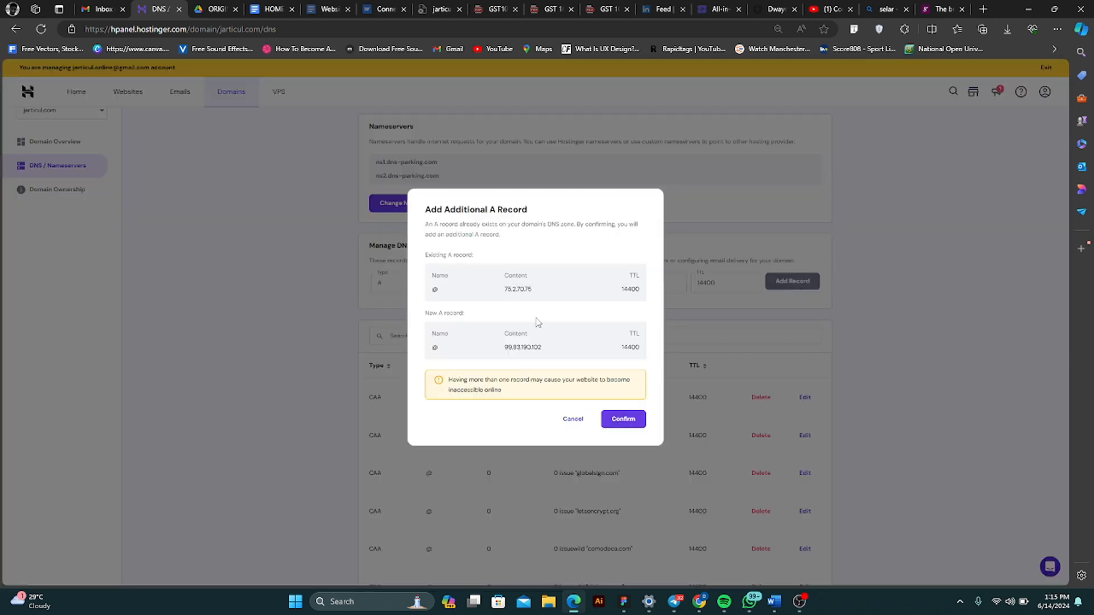
pyautogui.click(621, 420)
pyautogui.scroll(-2, 780, 425)
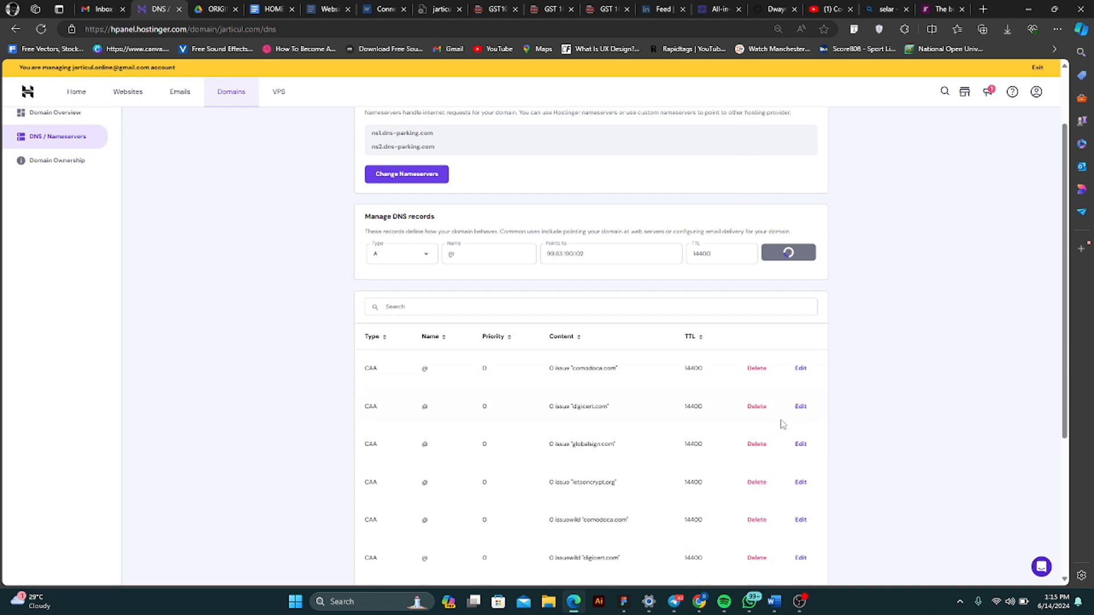
pyautogui.scroll(-4, 780, 428)
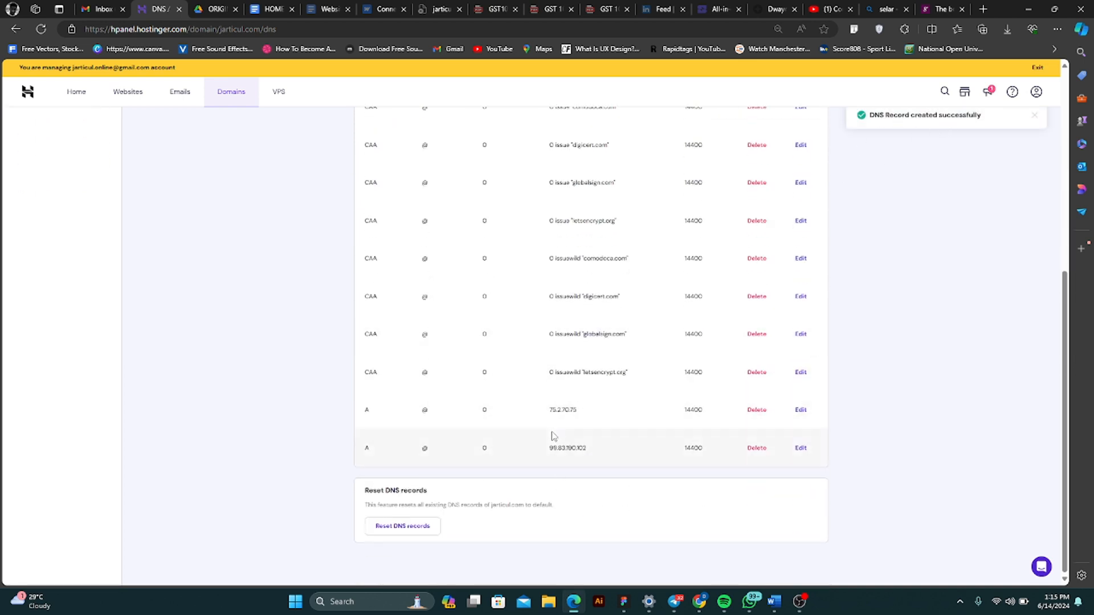
pyautogui.scroll(3, 550, 431)
pyautogui.scroll(2, 548, 423)
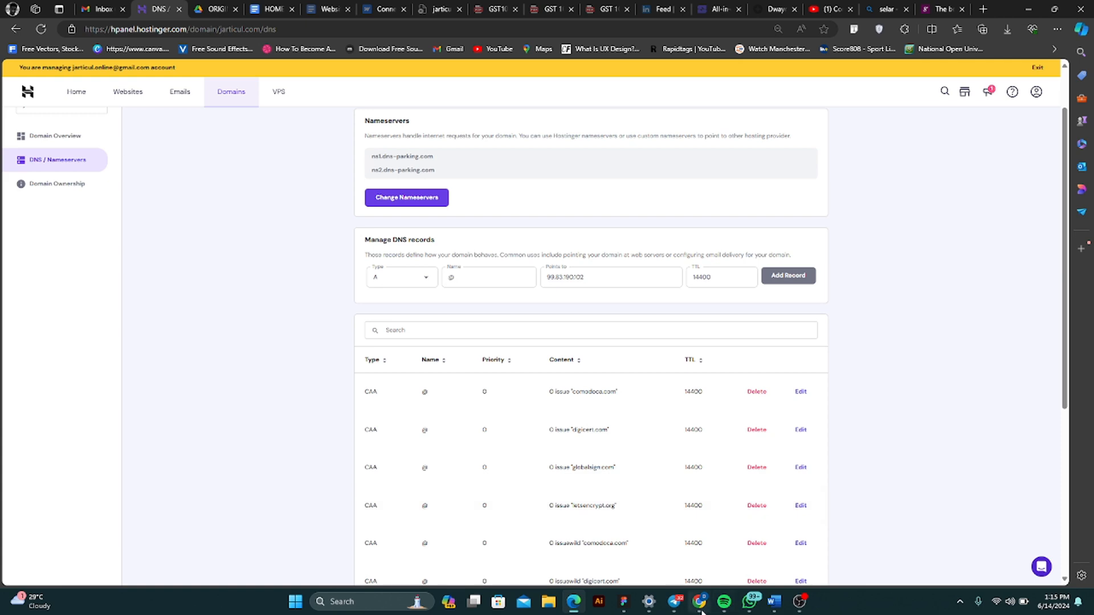
pyautogui.moveTo(699, 602)
pyautogui.click(700, 561)
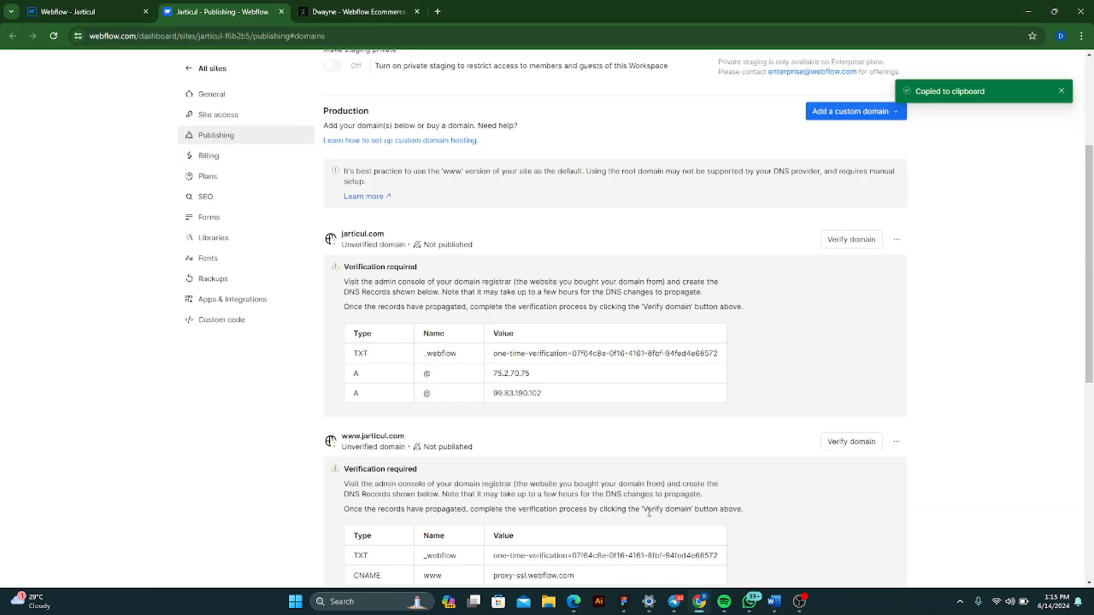
pyautogui.scroll(-2, 570, 504)
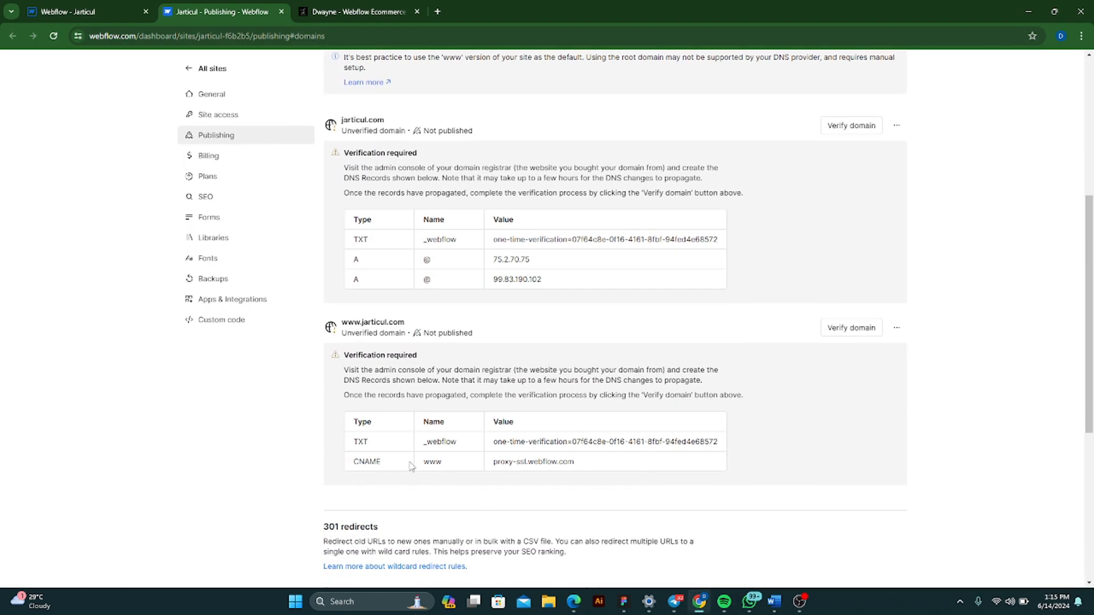
pyautogui.click(529, 460)
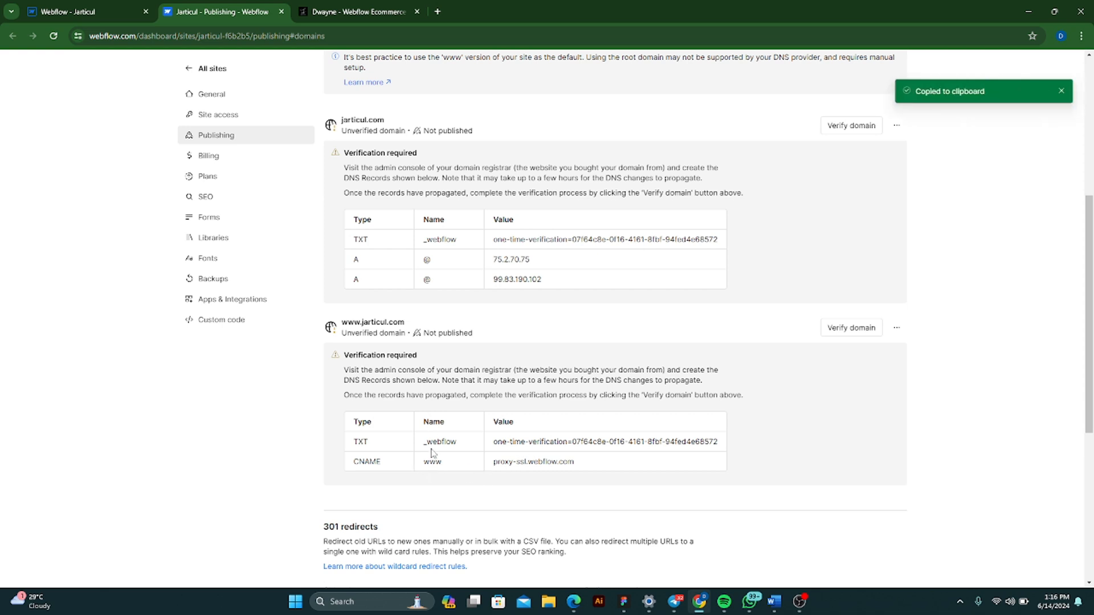
pyautogui.click(519, 463)
# - Return to Hostinger in Edge, add a CNAME record named www targeting proxy-ssl.webflow.com, and check it in the DNS records list
pyautogui.click(574, 595)
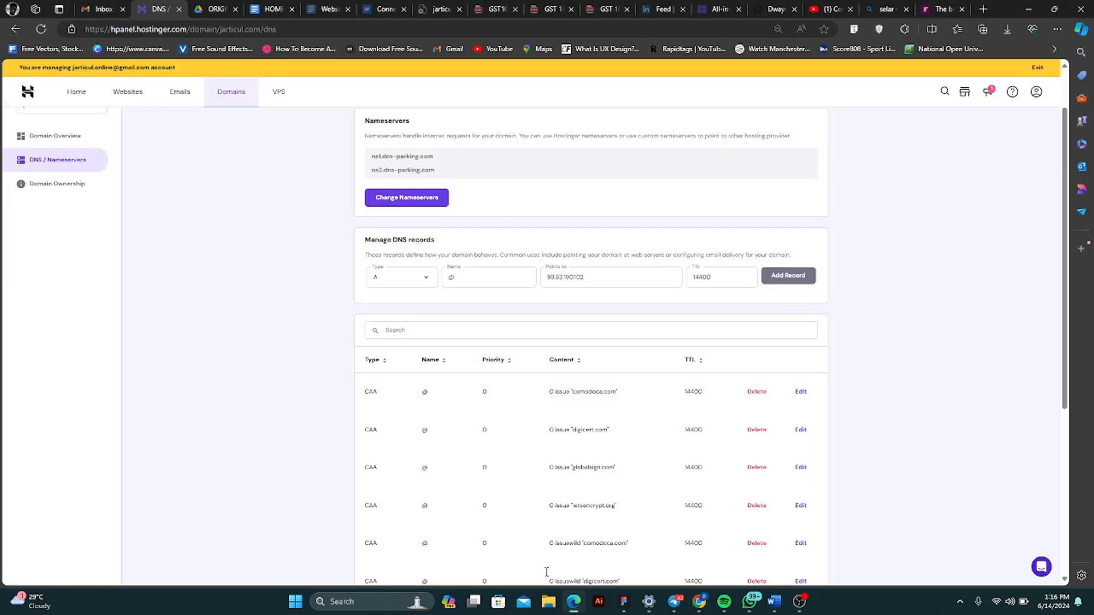
pyautogui.click(425, 277)
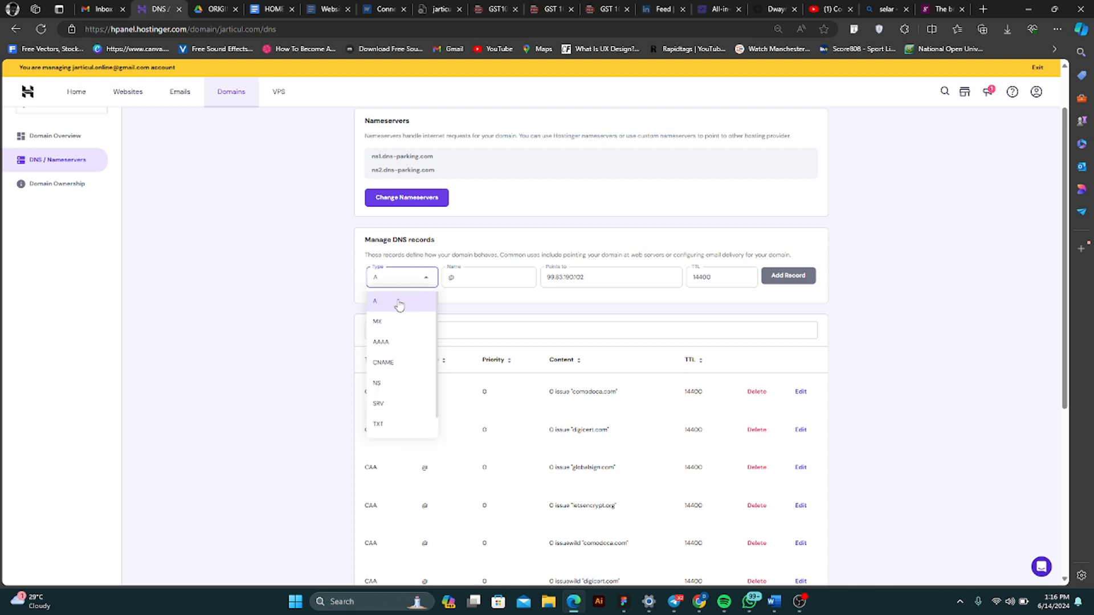
pyautogui.click(392, 364)
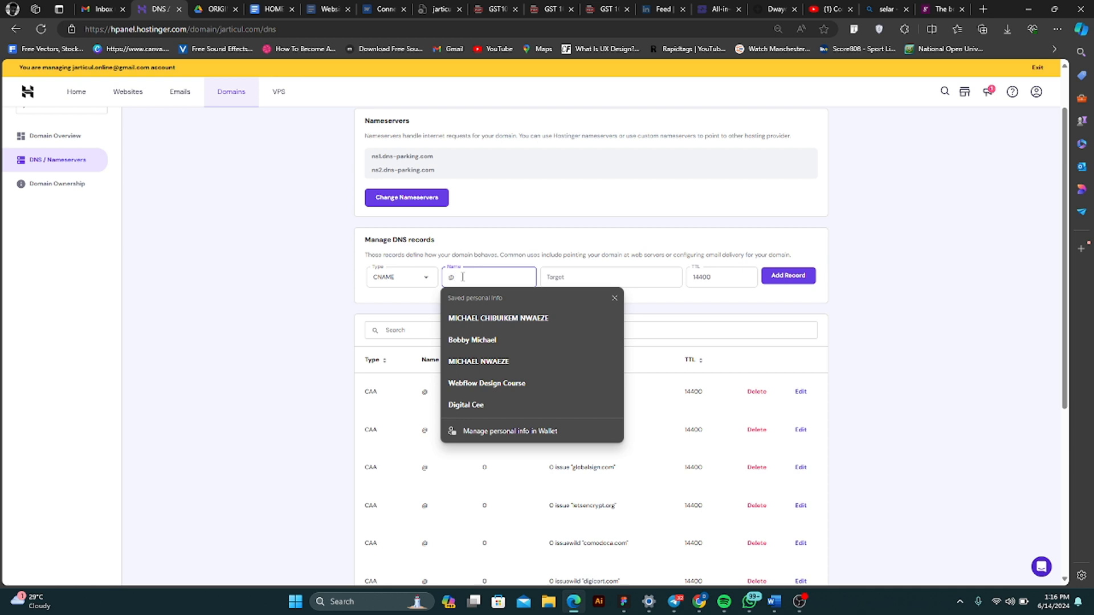
pyautogui.press('BackSpace')
pyautogui.write('w')
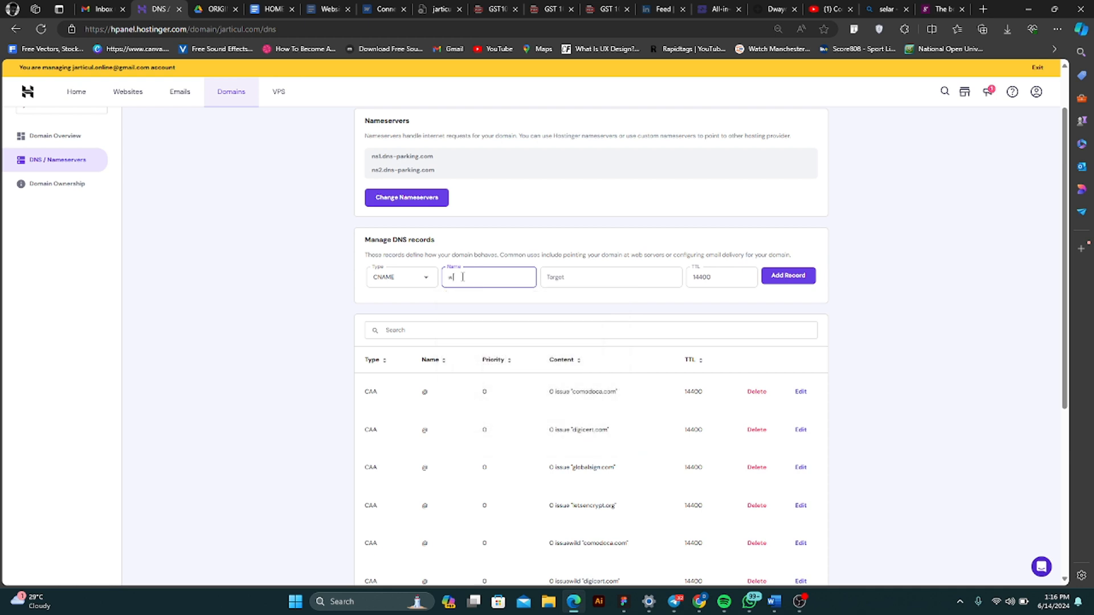
pyautogui.write('ww')
pyautogui.click(578, 274)
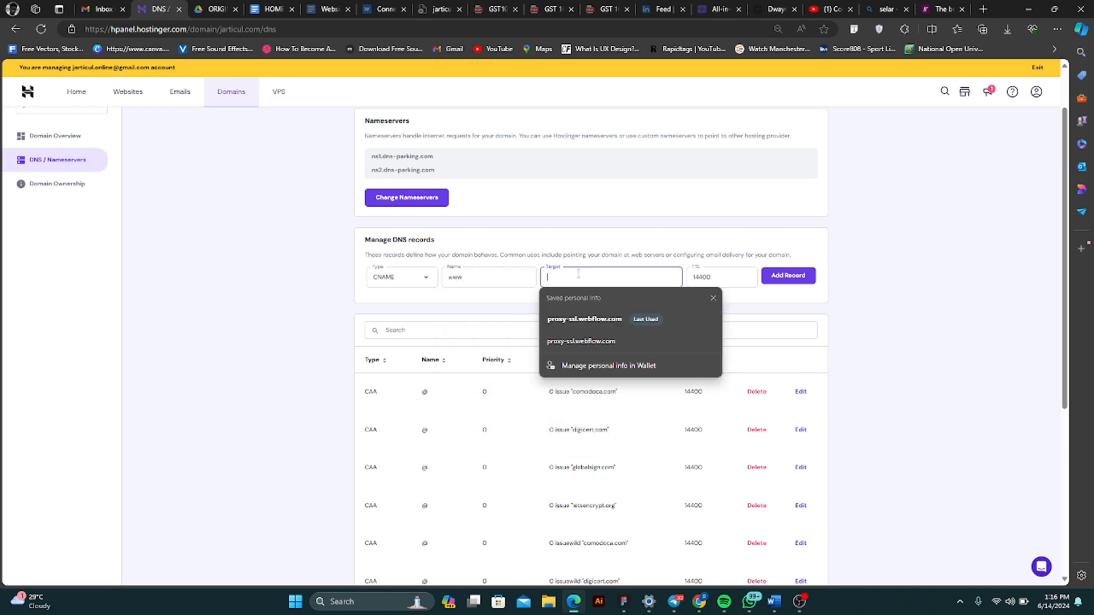
pyautogui.hotkey('ctrl', 'v')
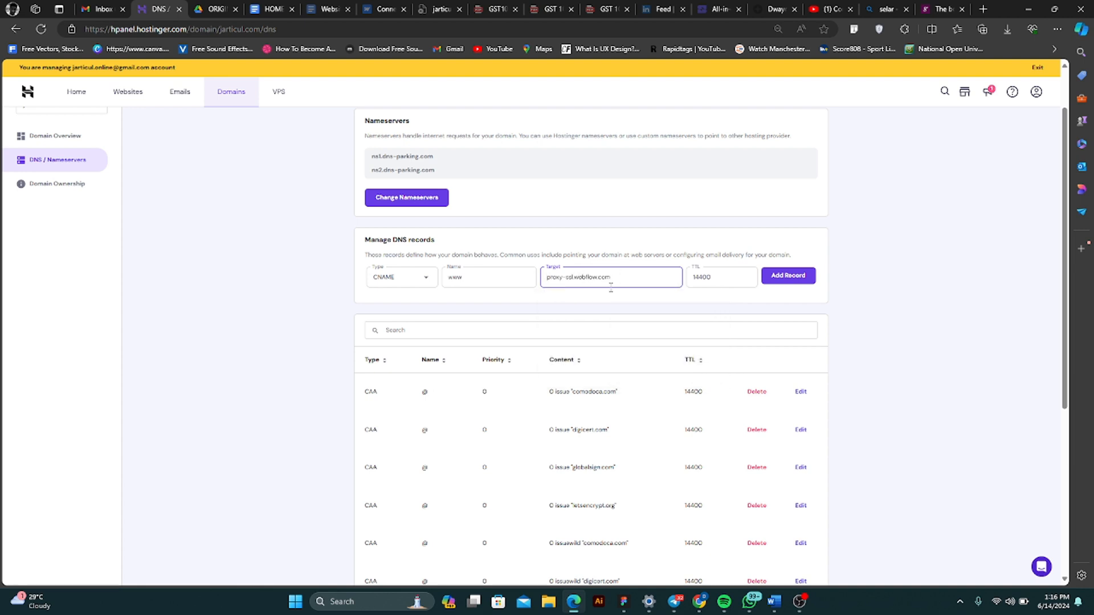
pyautogui.click(685, 305)
pyautogui.click(788, 277)
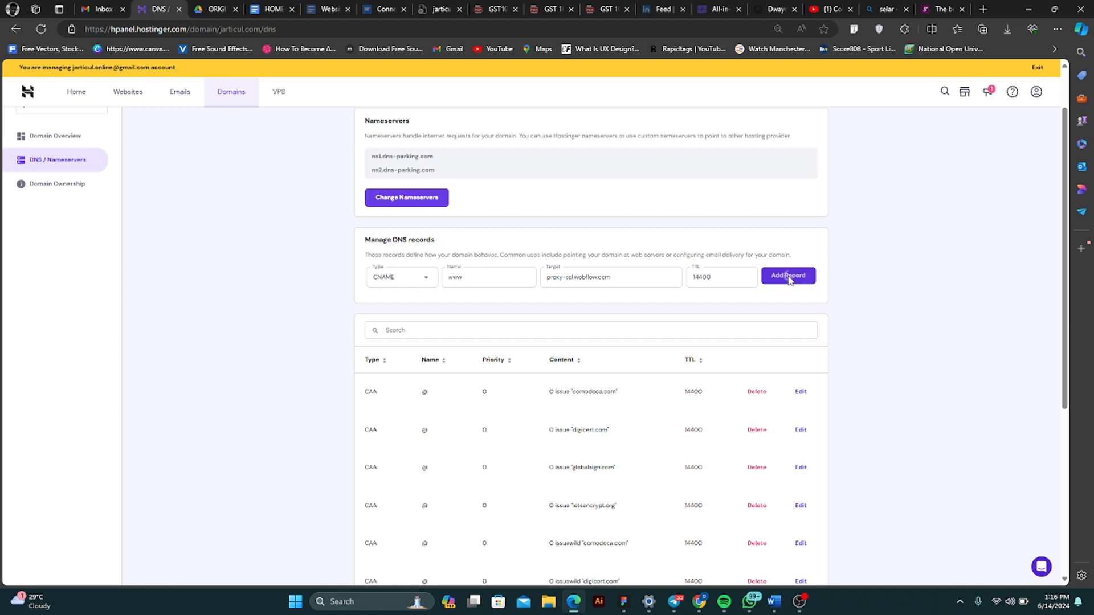
pyautogui.scroll(-5, 852, 322)
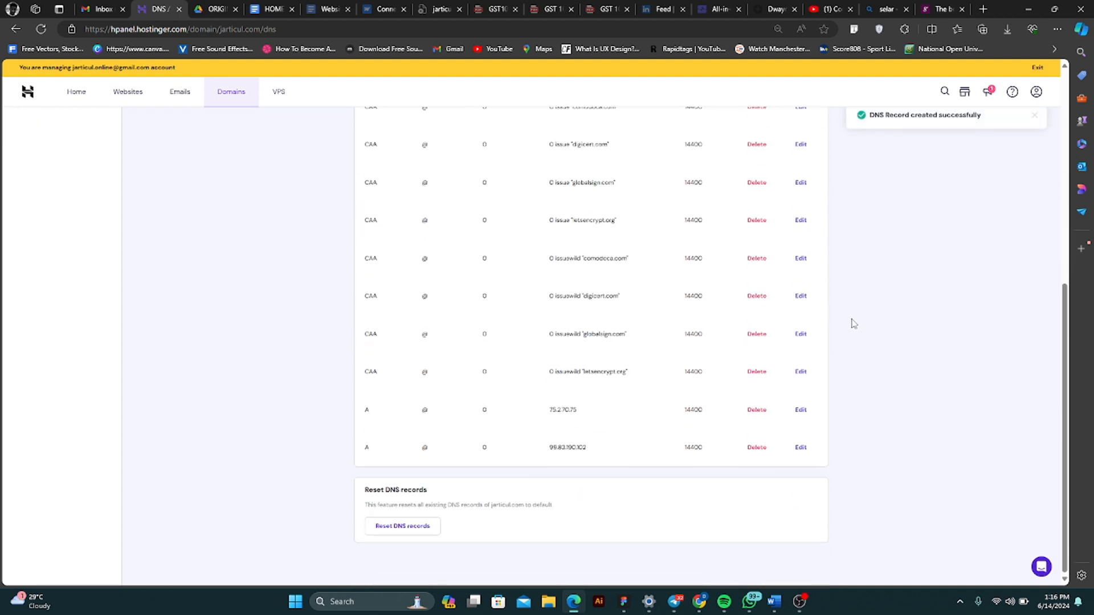
pyautogui.scroll(3, 479, 361)
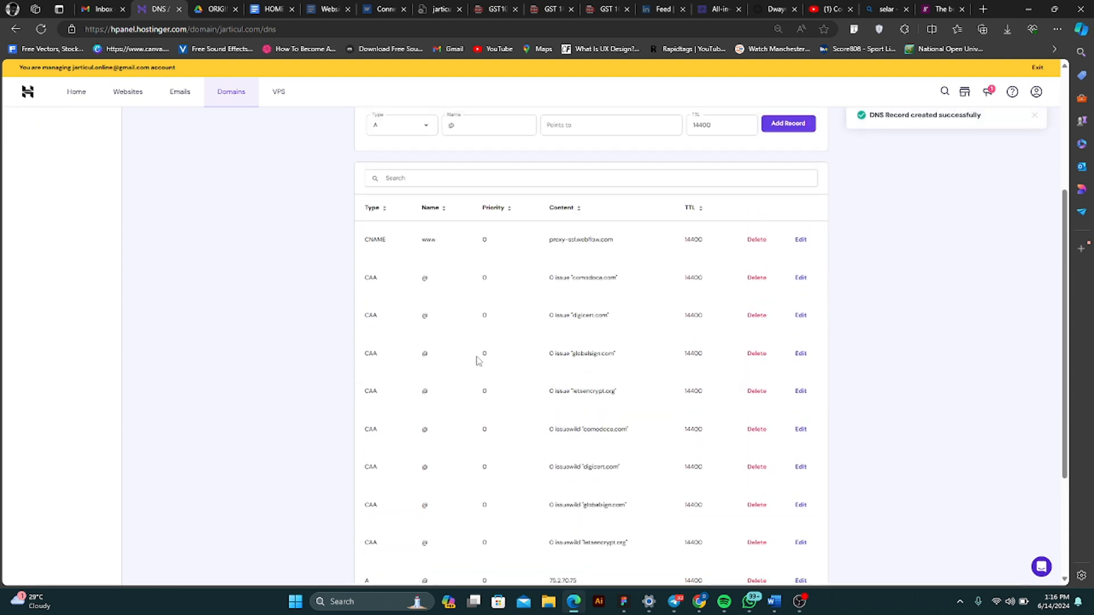
pyautogui.scroll(-2, 783, 296)
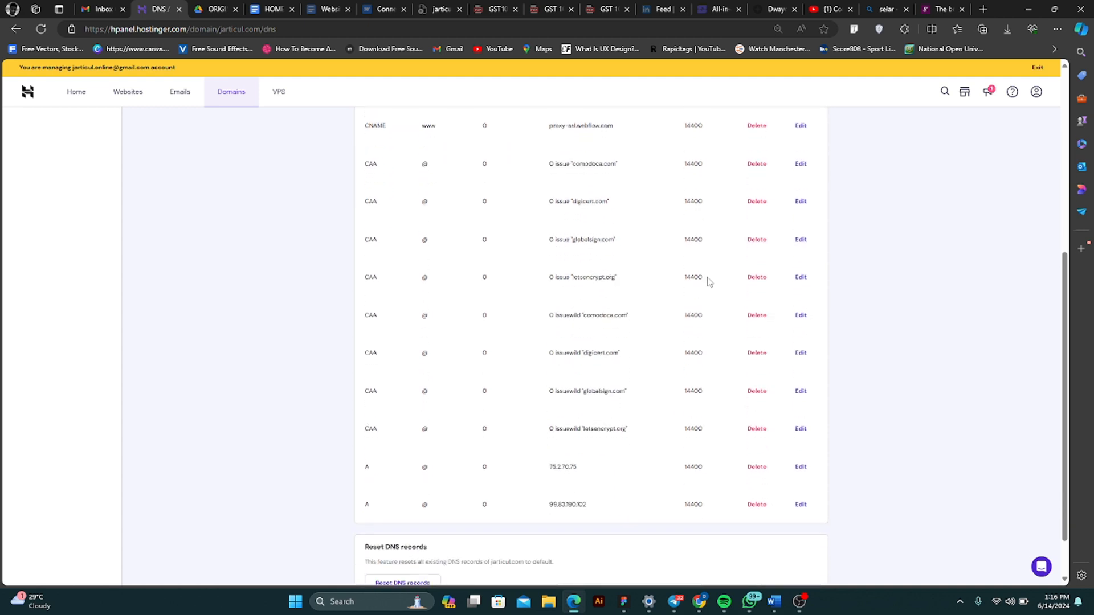
pyautogui.click(699, 602)
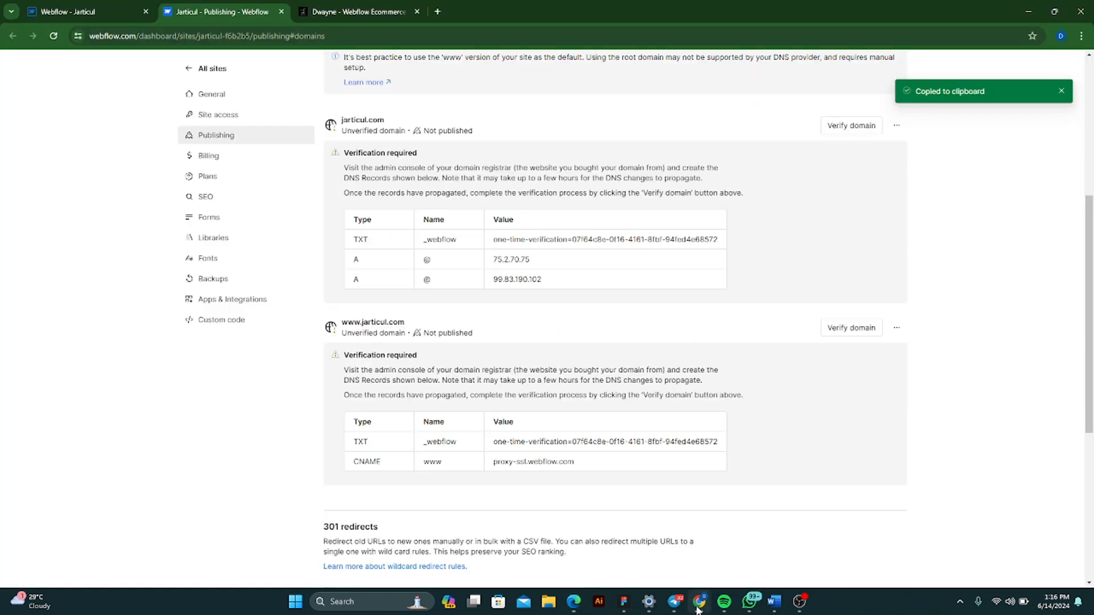
pyautogui.scroll(1, 914, 355)
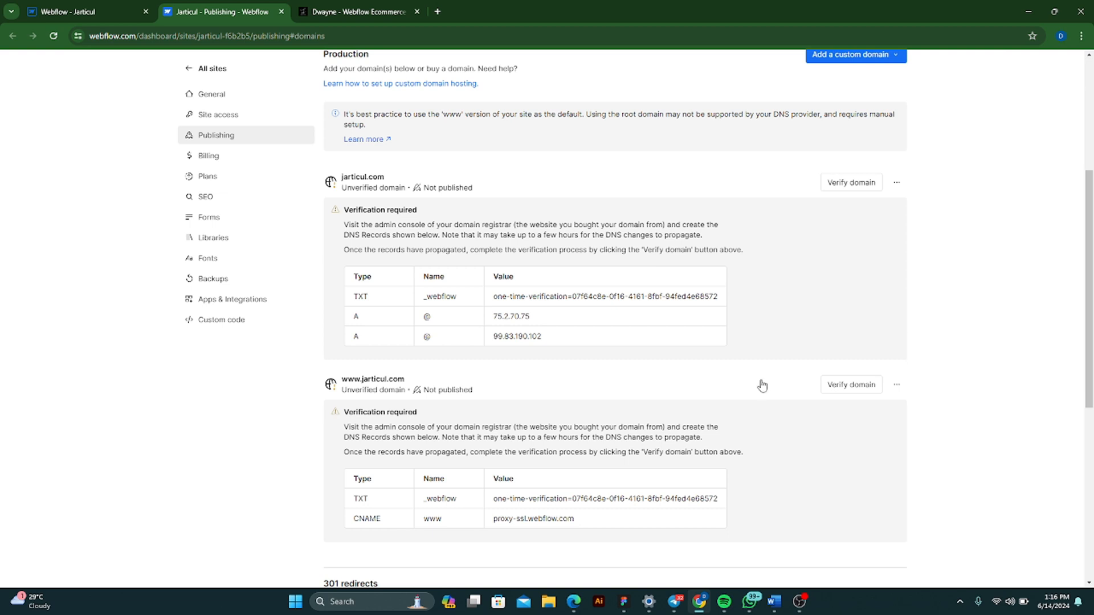
pyautogui.click(840, 387)
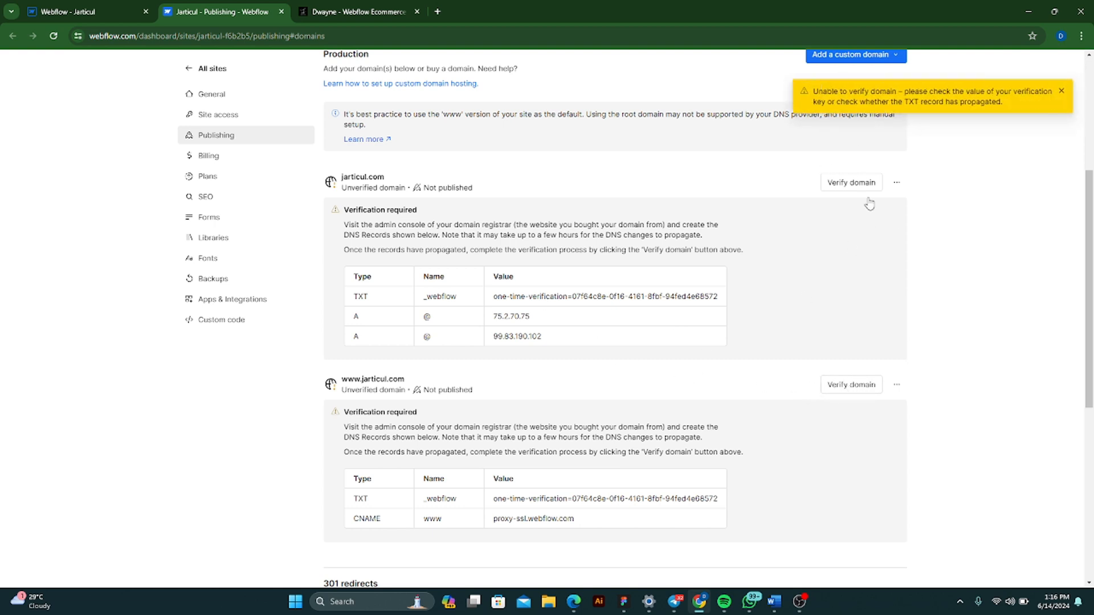
pyautogui.click(1061, 95)
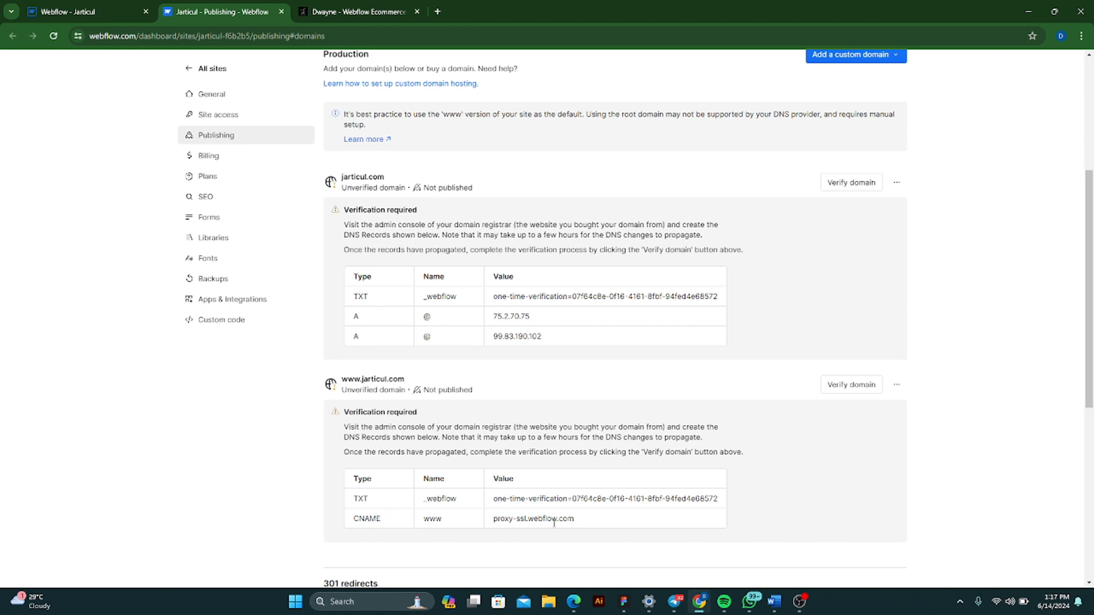
pyautogui.scroll(-3, 561, 456)
pyautogui.scroll(6, 559, 444)
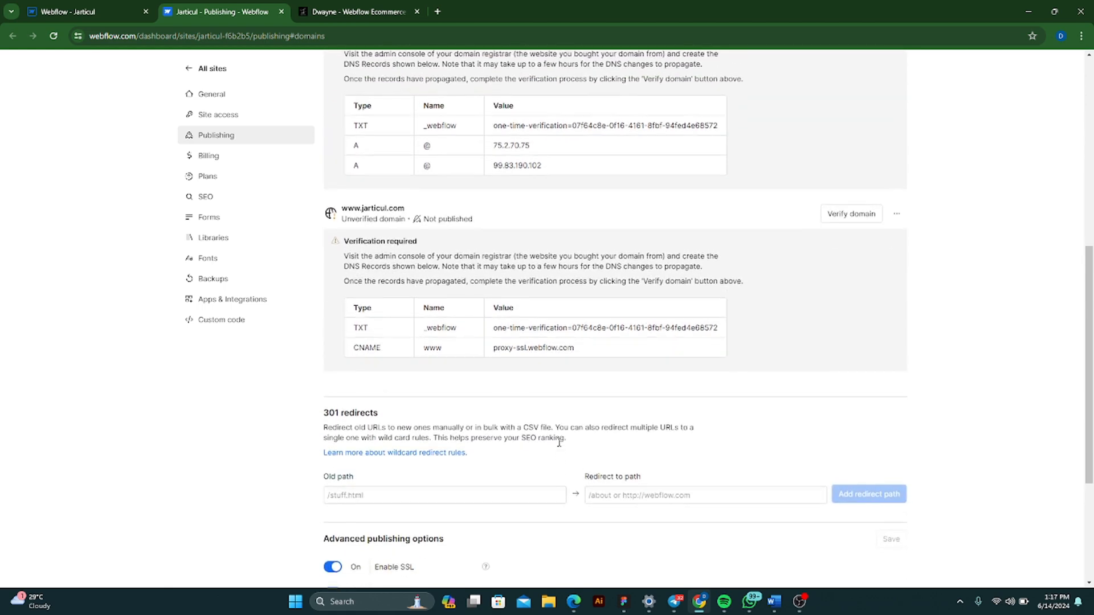
pyautogui.click(849, 499)
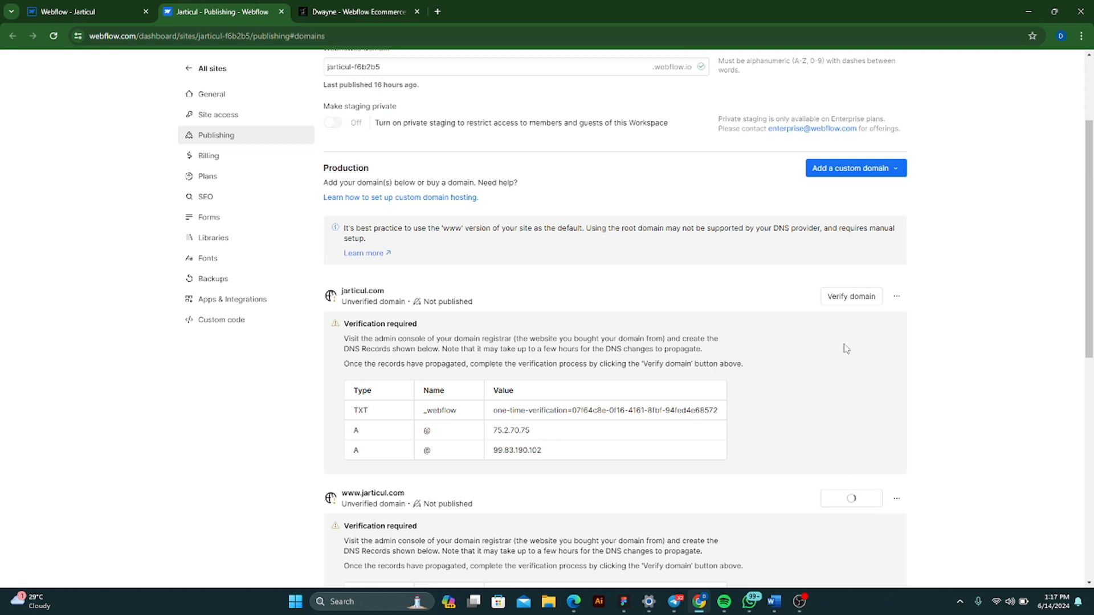
pyautogui.click(840, 297)
pyautogui.scroll(1, 706, 278)
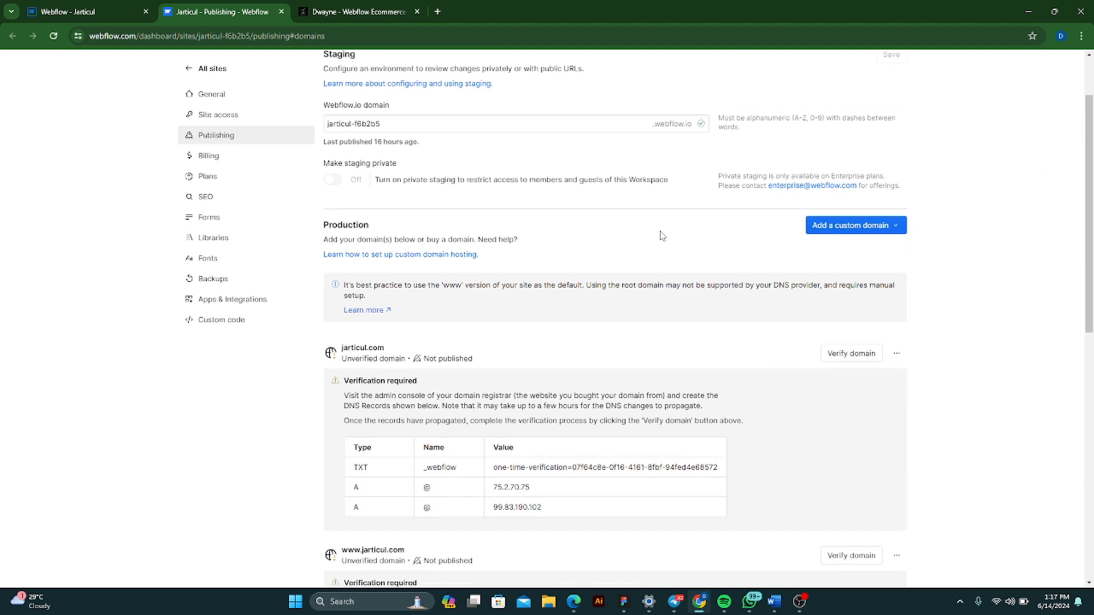
pyautogui.scroll(-1, 655, 294)
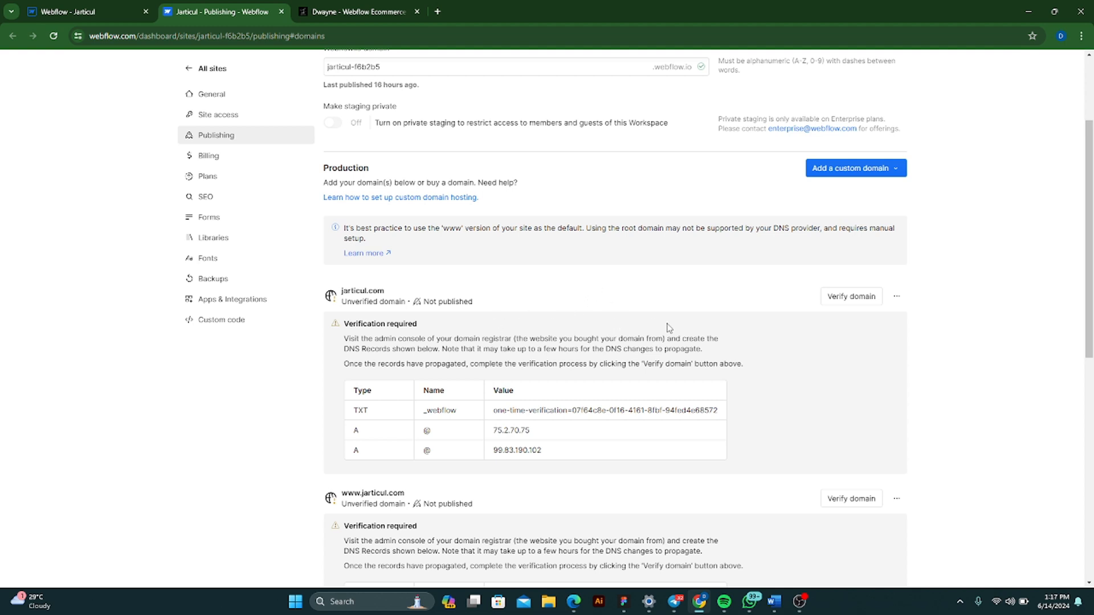
pyautogui.scroll(-1, 584, 337)
pyautogui.scroll(-2, 586, 345)
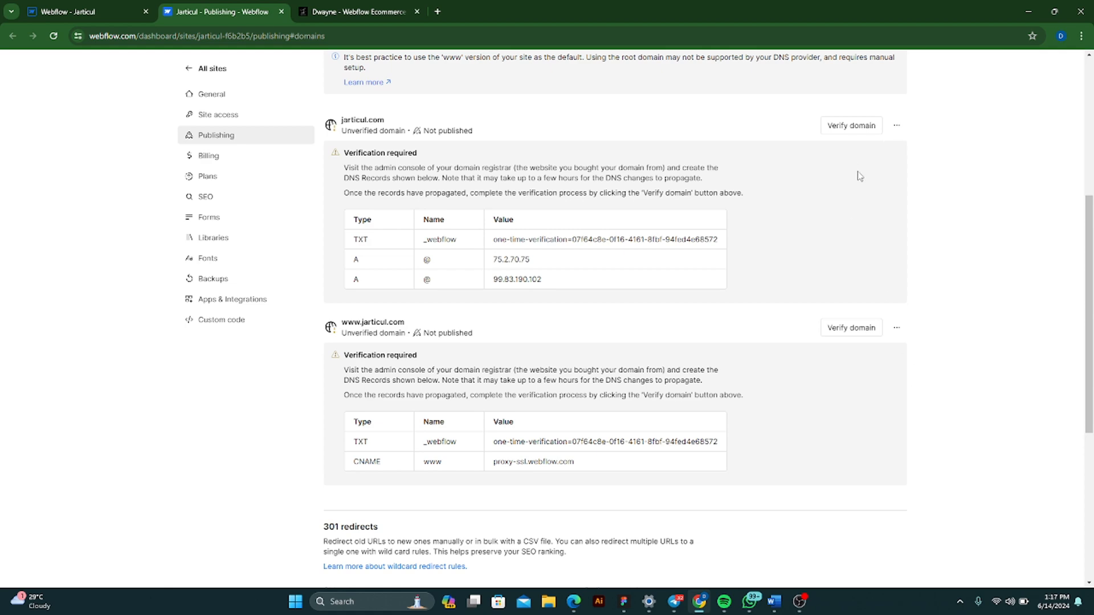
# - Open the Jarticul site in the Designer from the list of all sites and try to publish it to the staging domain
pyautogui.scroll(4, 838, 166)
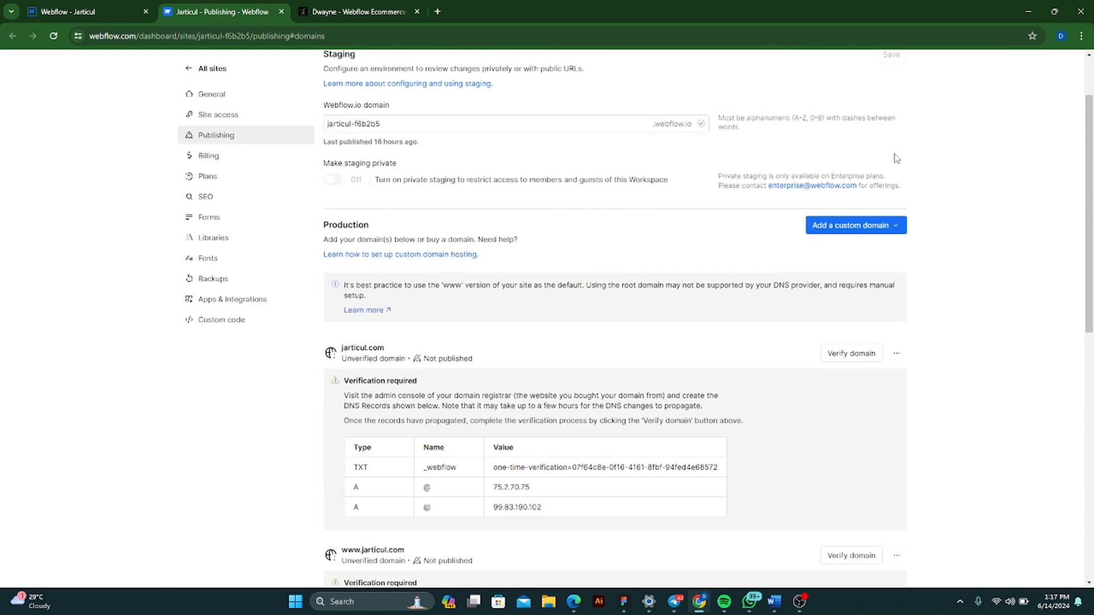
pyautogui.scroll(2, 896, 158)
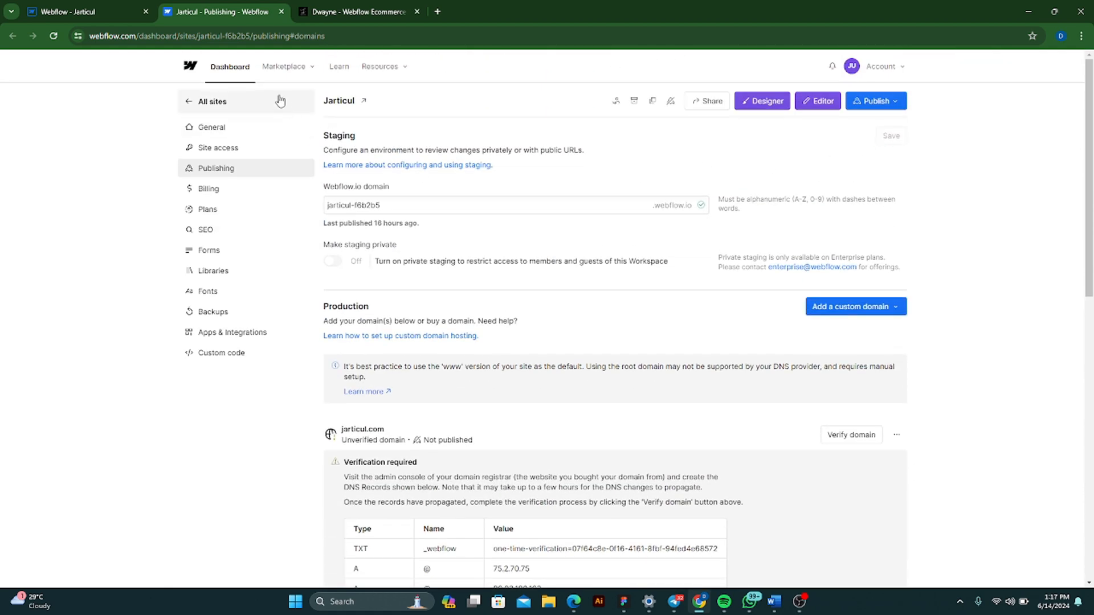
pyautogui.click(215, 102)
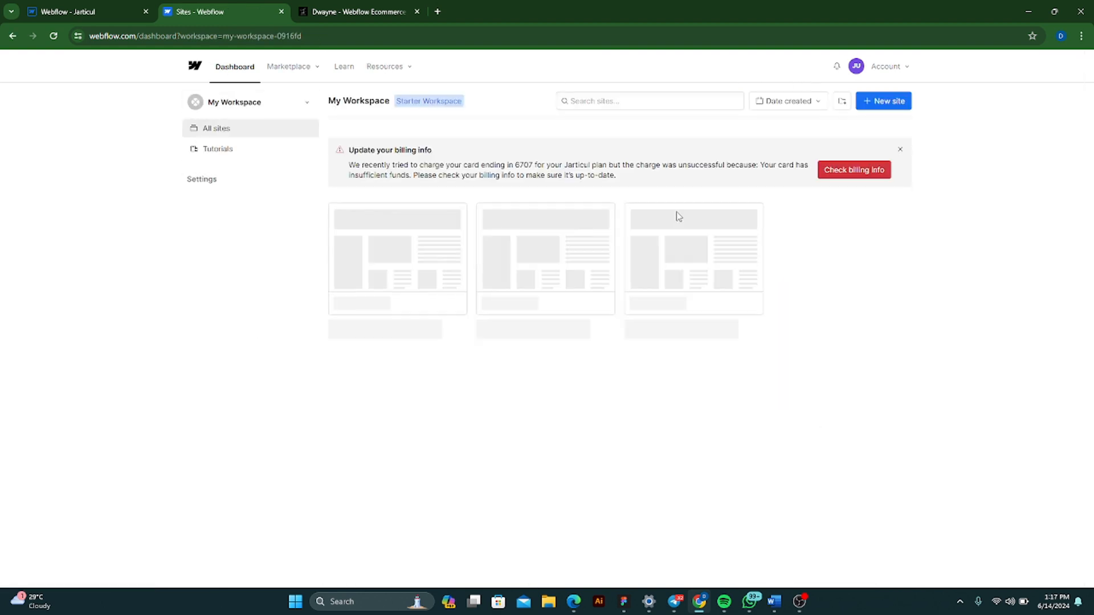
pyautogui.click(698, 246)
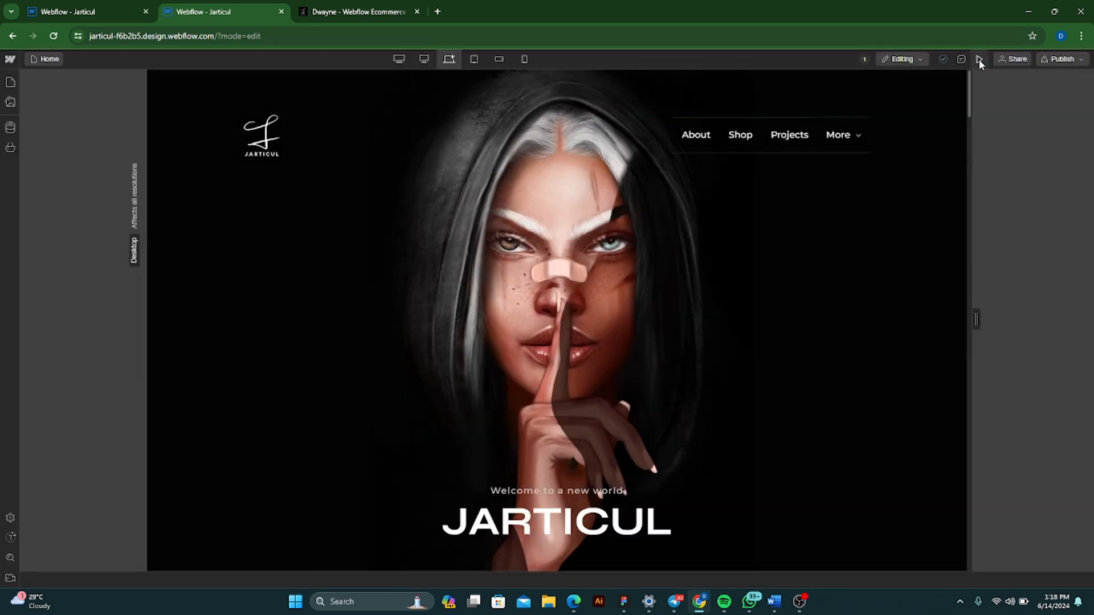
pyautogui.click(1079, 61)
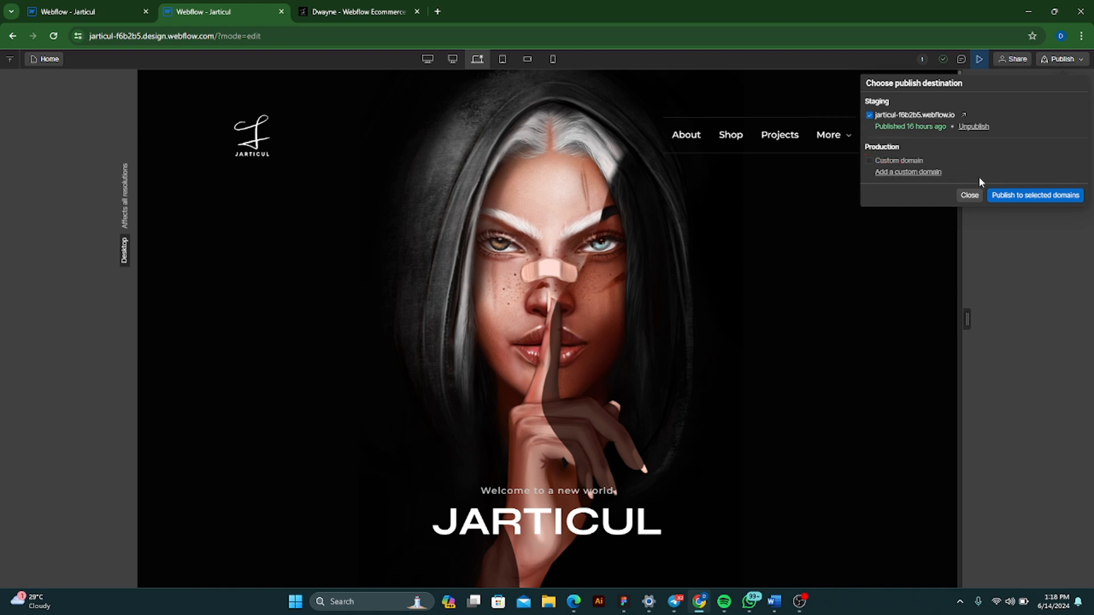
pyautogui.click(1013, 196)
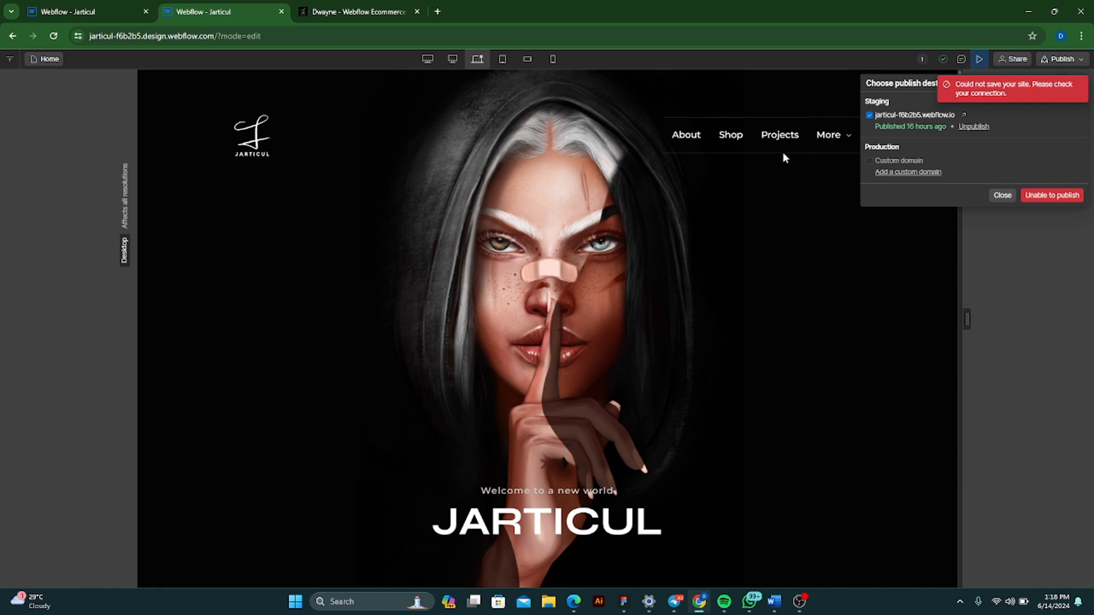
pyautogui.click(849, 188)
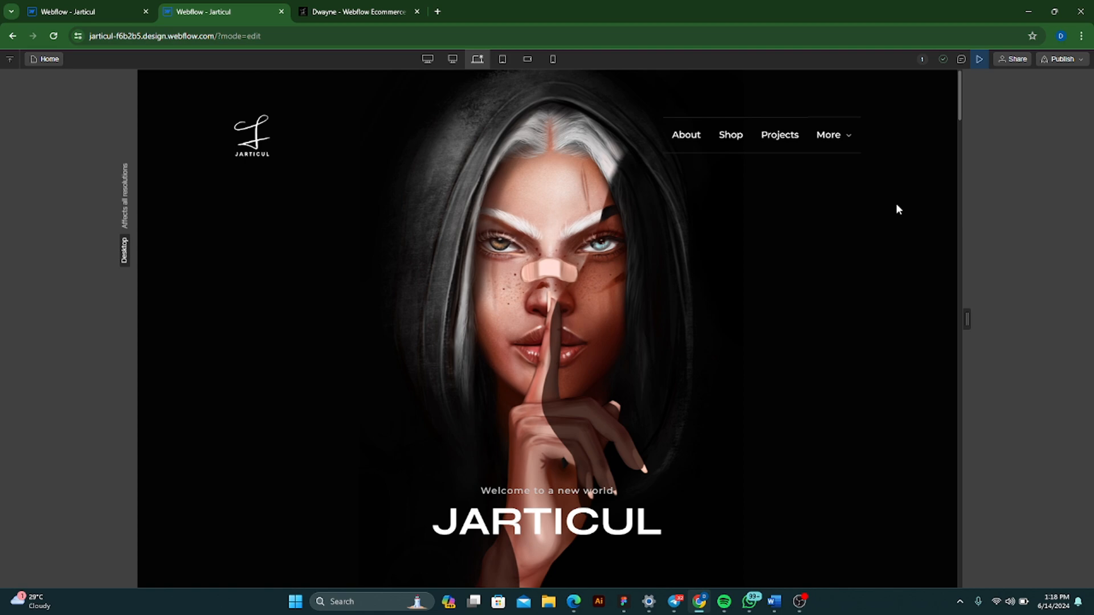
# - Go from the Designer's publish options to the site's custom domain settings and show the Production section
pyautogui.click(12, 35)
pyautogui.click(1082, 62)
pyautogui.click(924, 174)
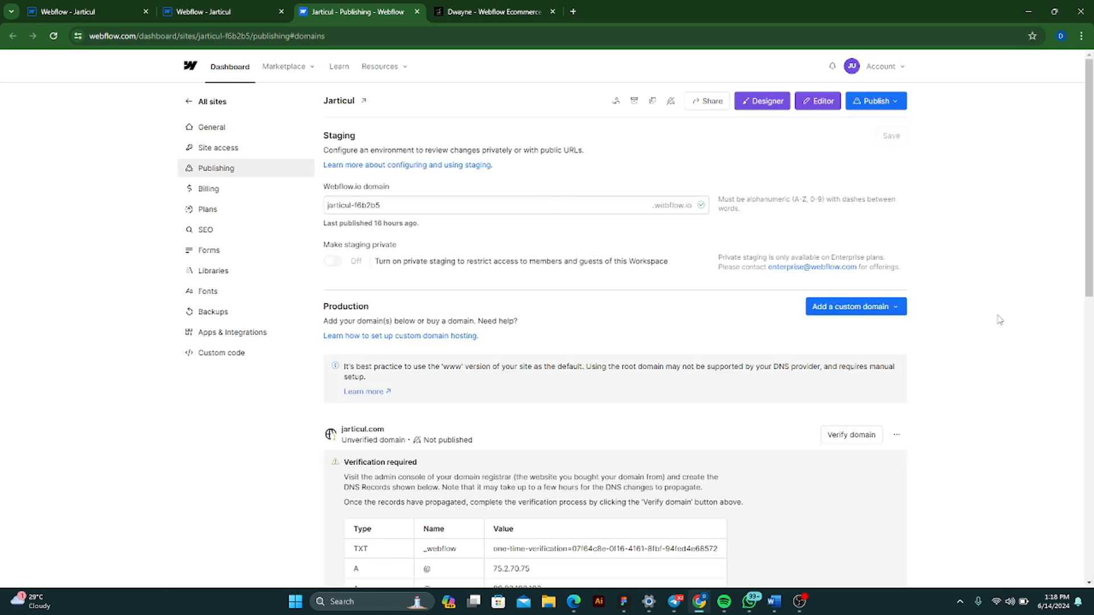
pyautogui.scroll(-2, 997, 318)
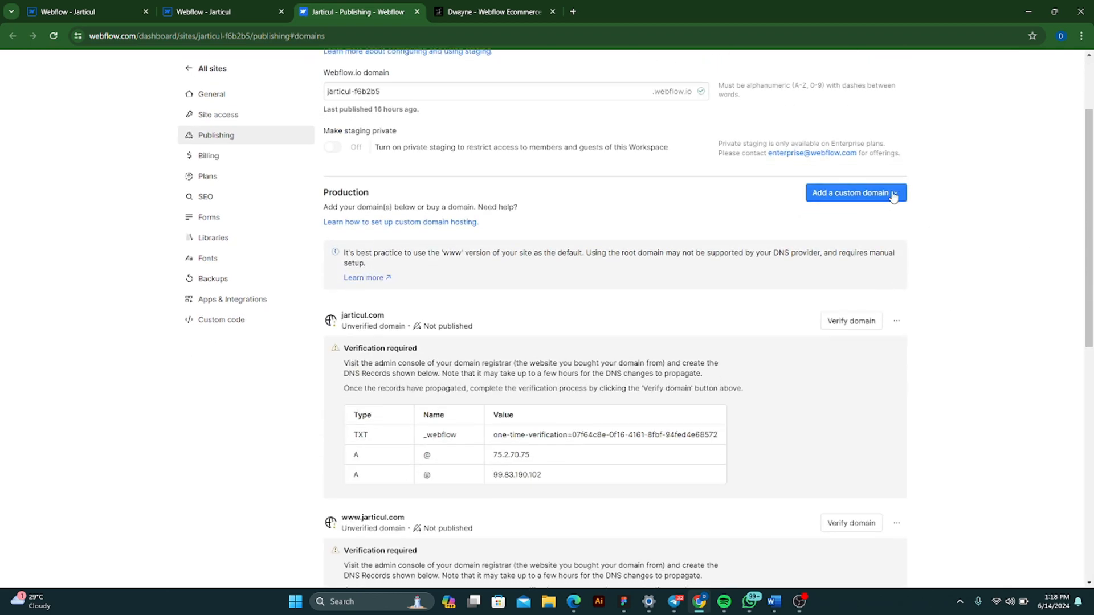
pyautogui.click(894, 195)
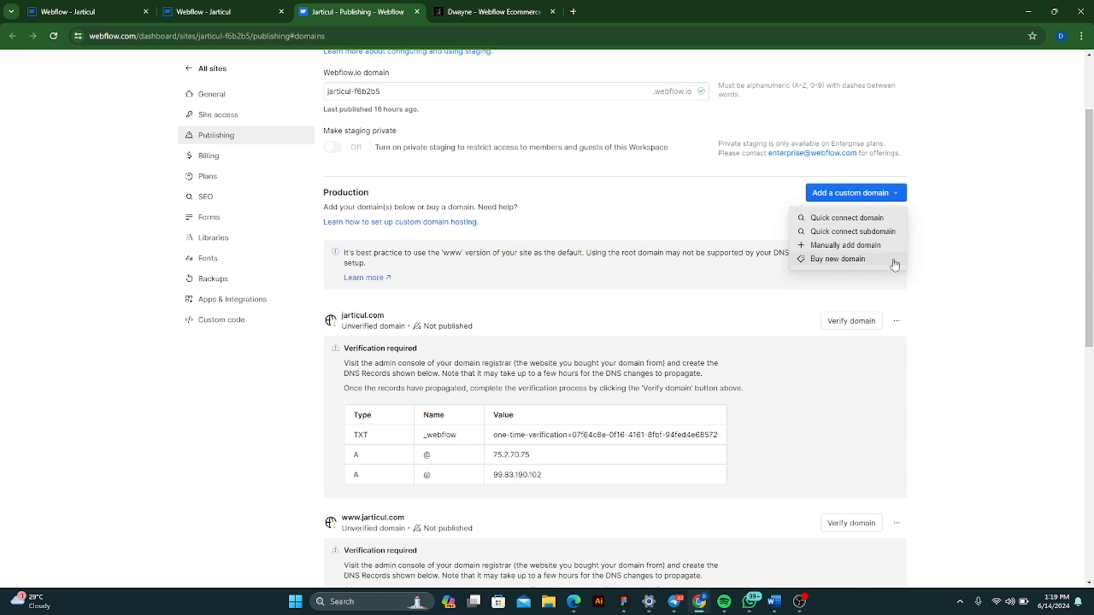
pyautogui.click(863, 263)
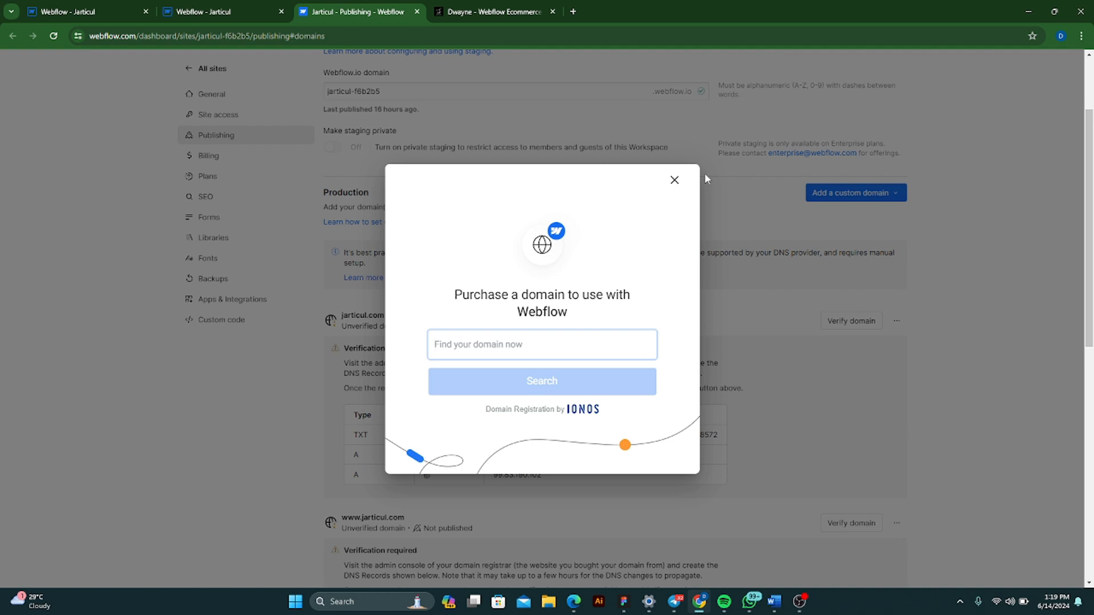
pyautogui.click(675, 180)
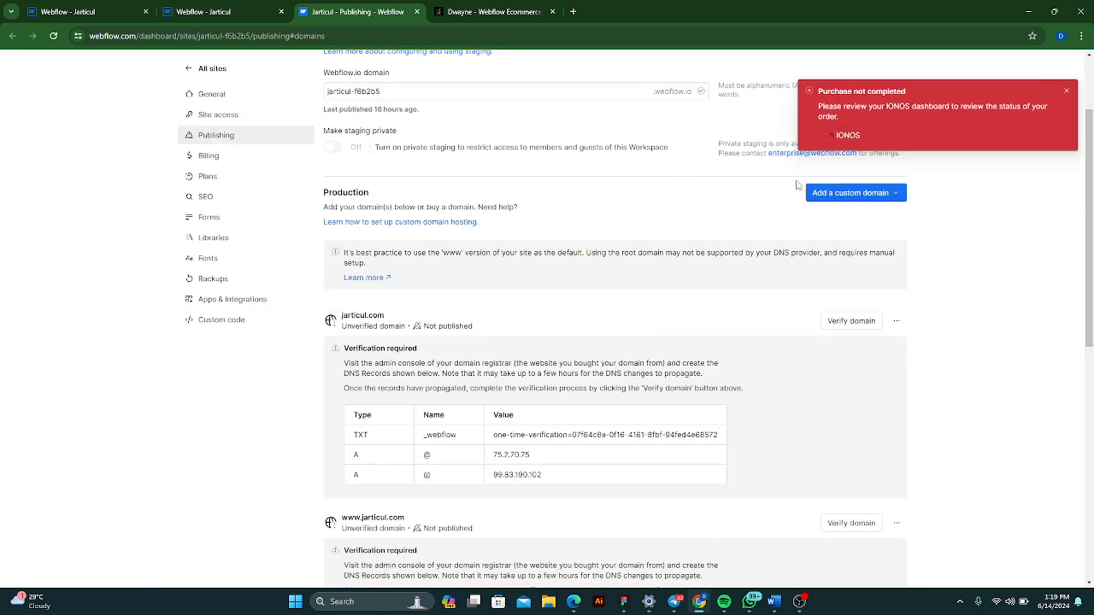
pyautogui.click(1061, 90)
# - Start the Quick connect domain setup for the site and continue past the Entri introduction
pyautogui.click(894, 196)
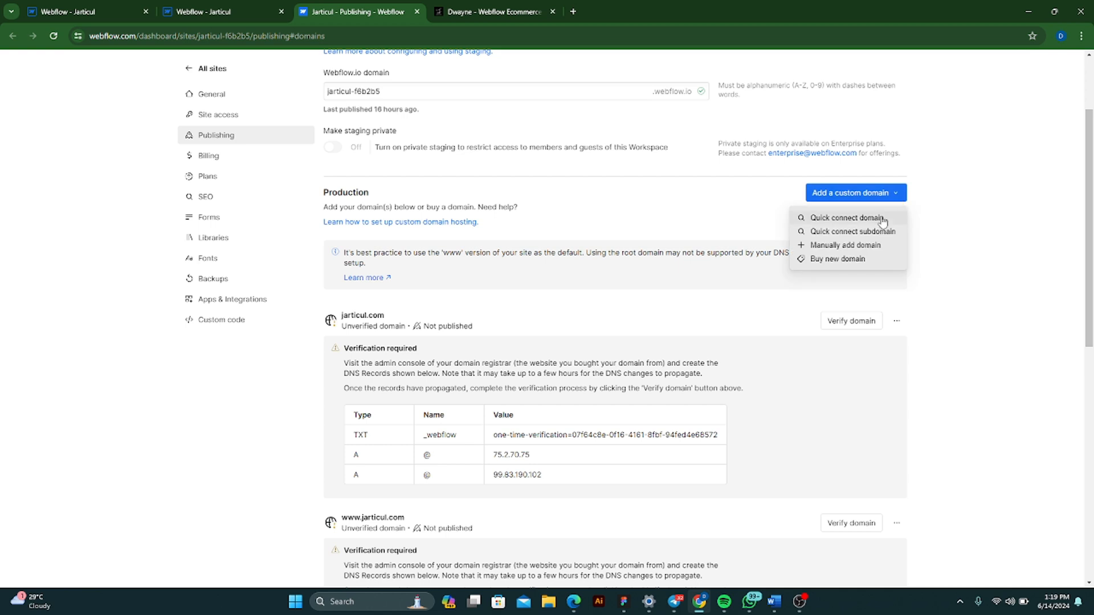
pyautogui.click(882, 219)
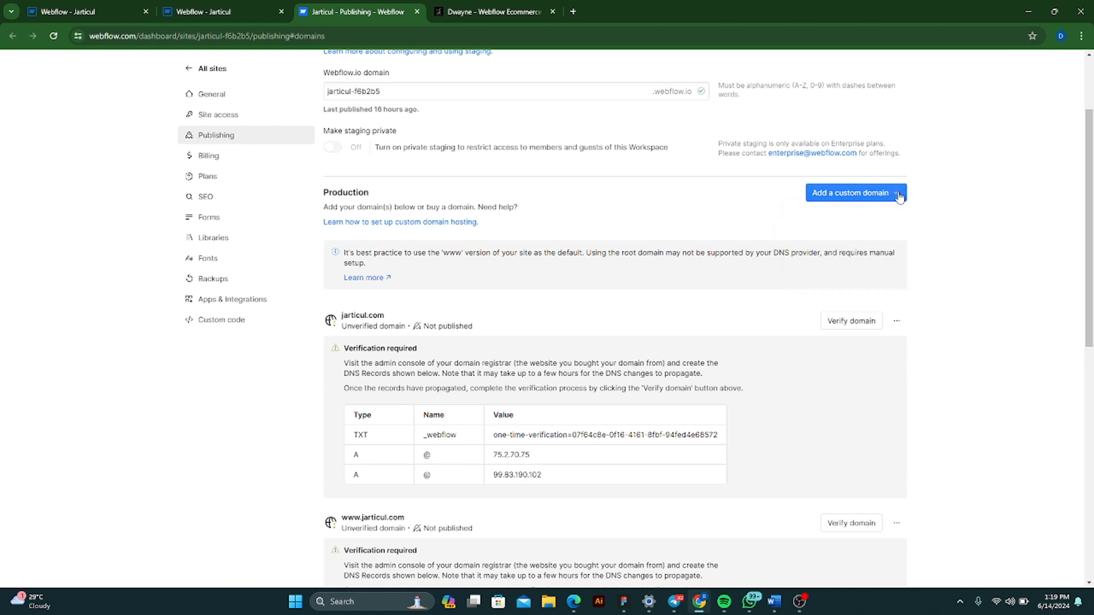
pyautogui.click(897, 194)
pyautogui.click(875, 220)
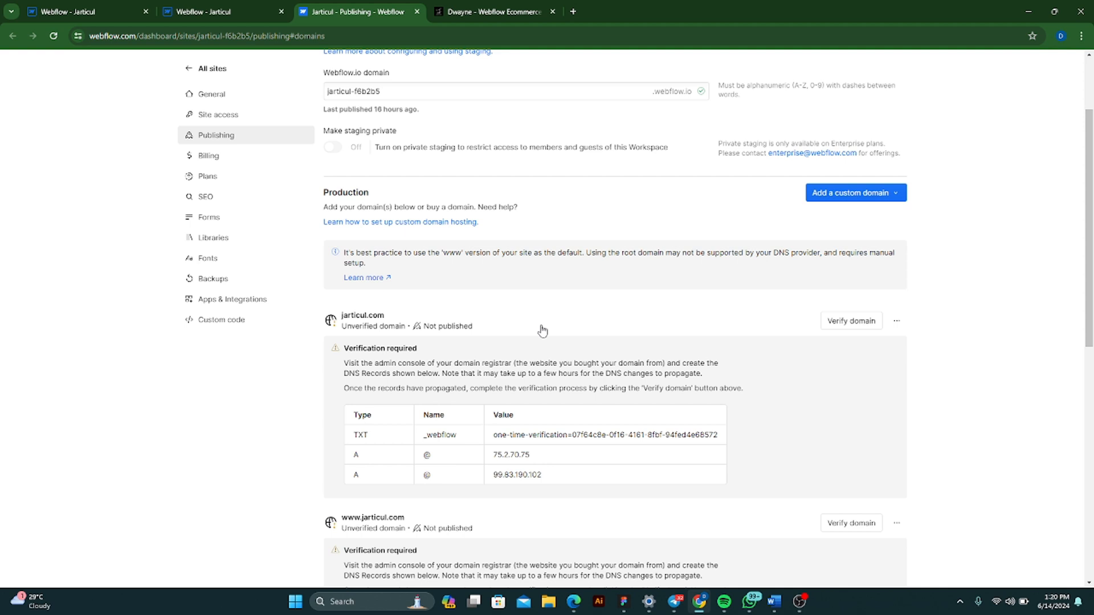
pyautogui.click(896, 197)
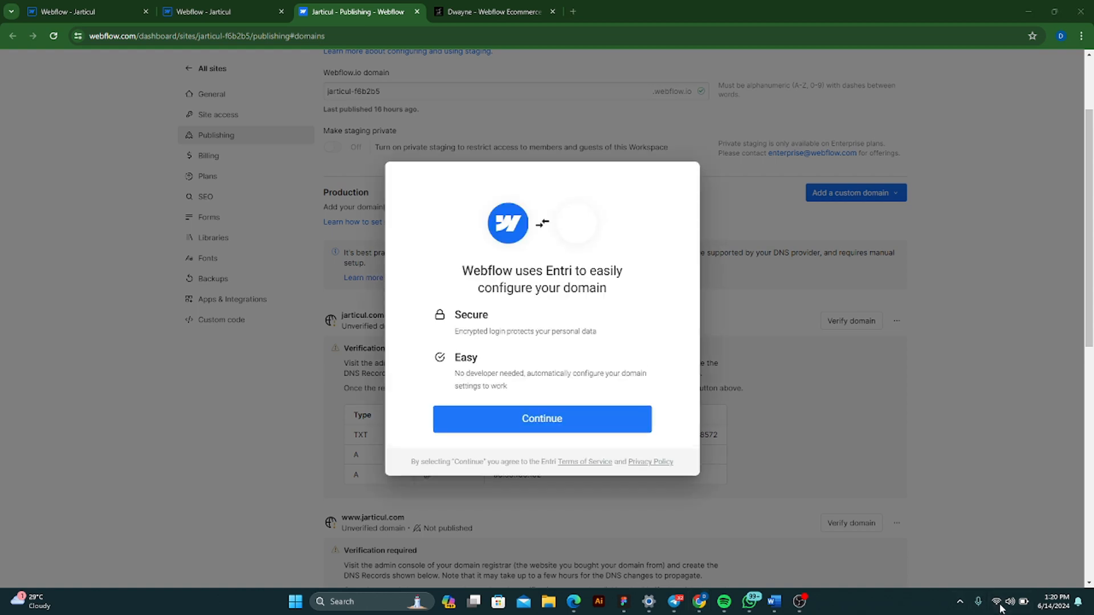
pyautogui.click(999, 608)
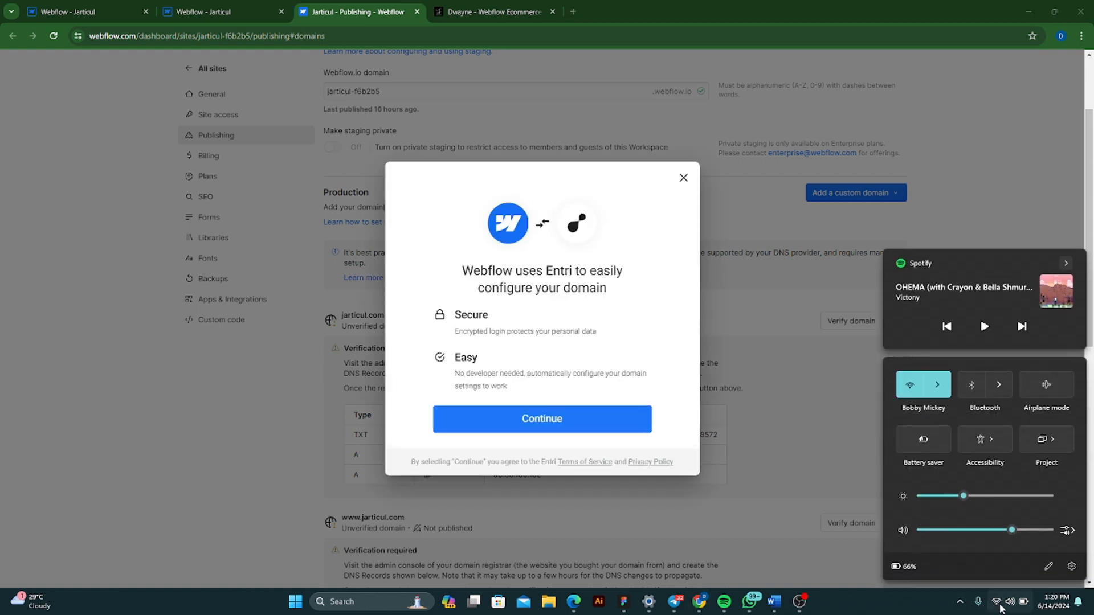
pyautogui.click(595, 324)
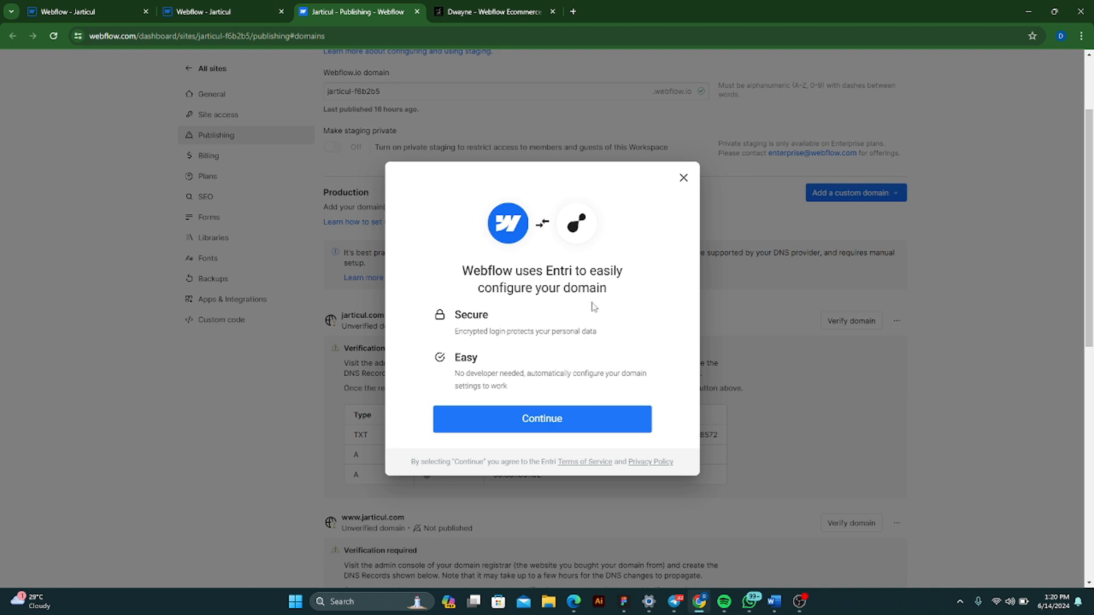
pyautogui.click(530, 419)
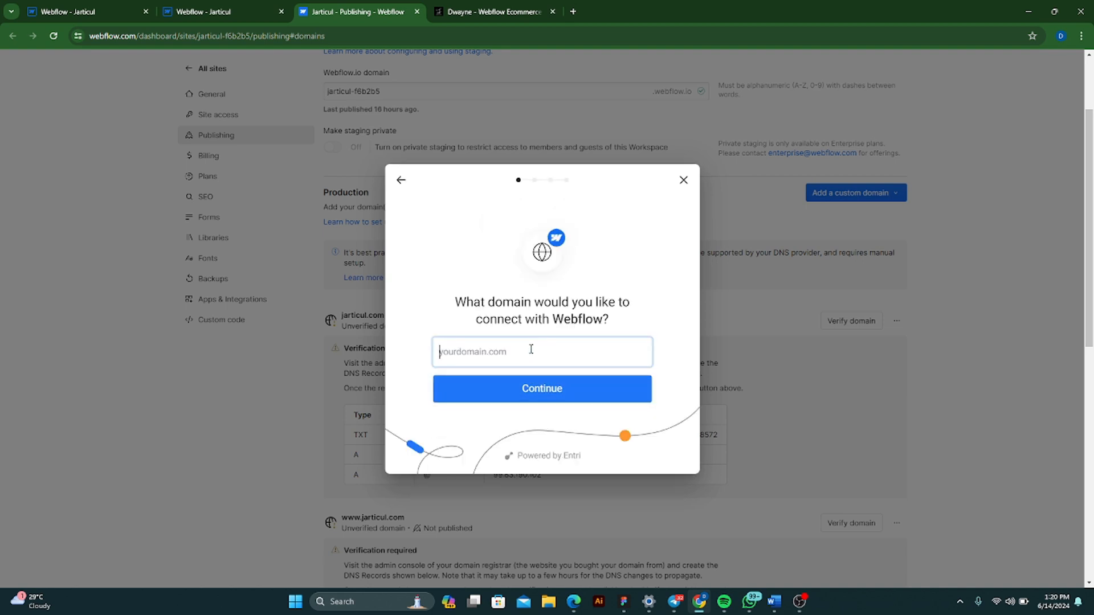
# - Enter jarticul.com as the domain to connect with Webflow and submit it for analysis
pyautogui.write('jarticul.com')
pyautogui.click(529, 386)
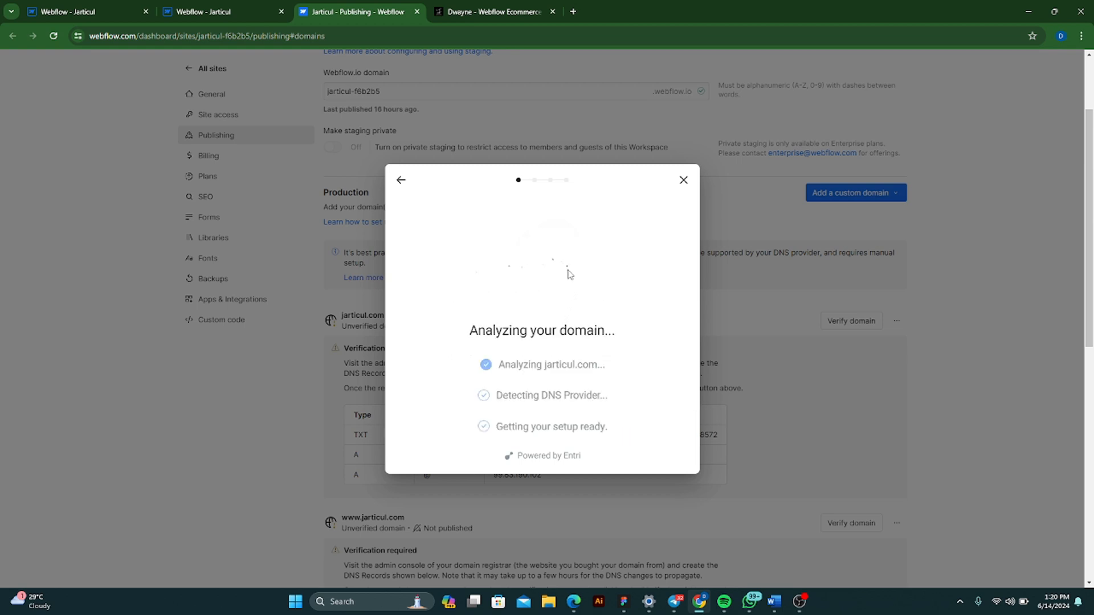
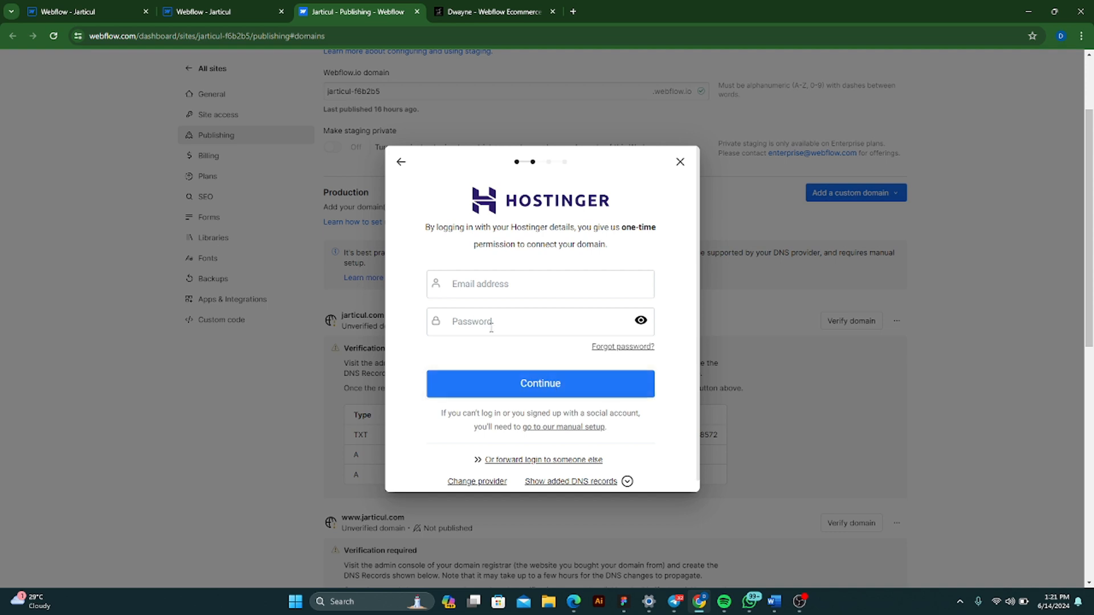
# - Switch to the Hostinger panel in Edge and review the DNS and nameserver page for jarticul.com
pyautogui.click(490, 291)
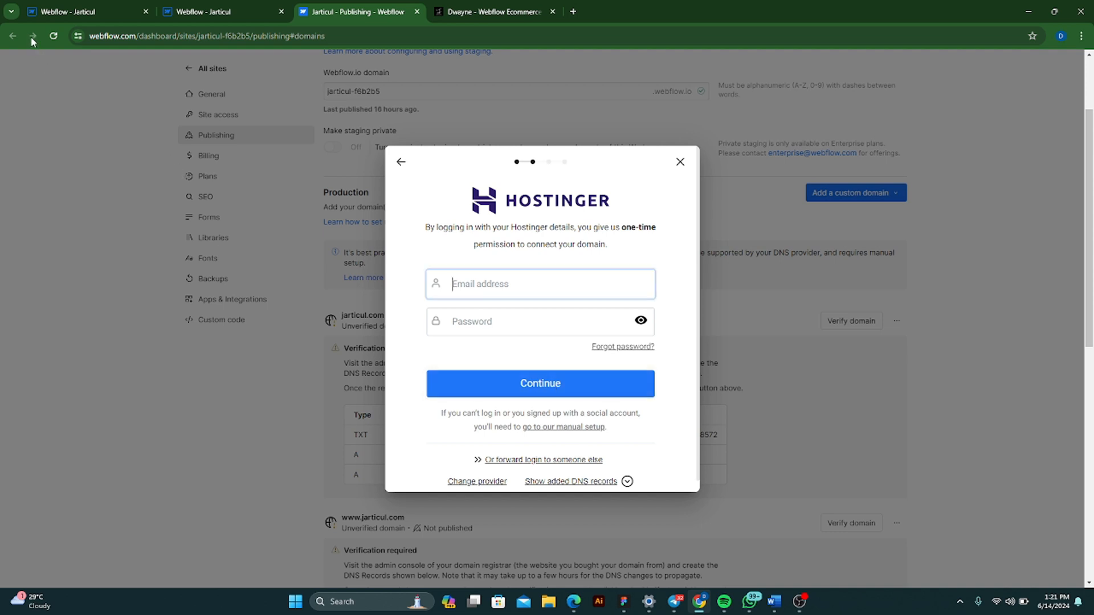
pyautogui.click(65, 6)
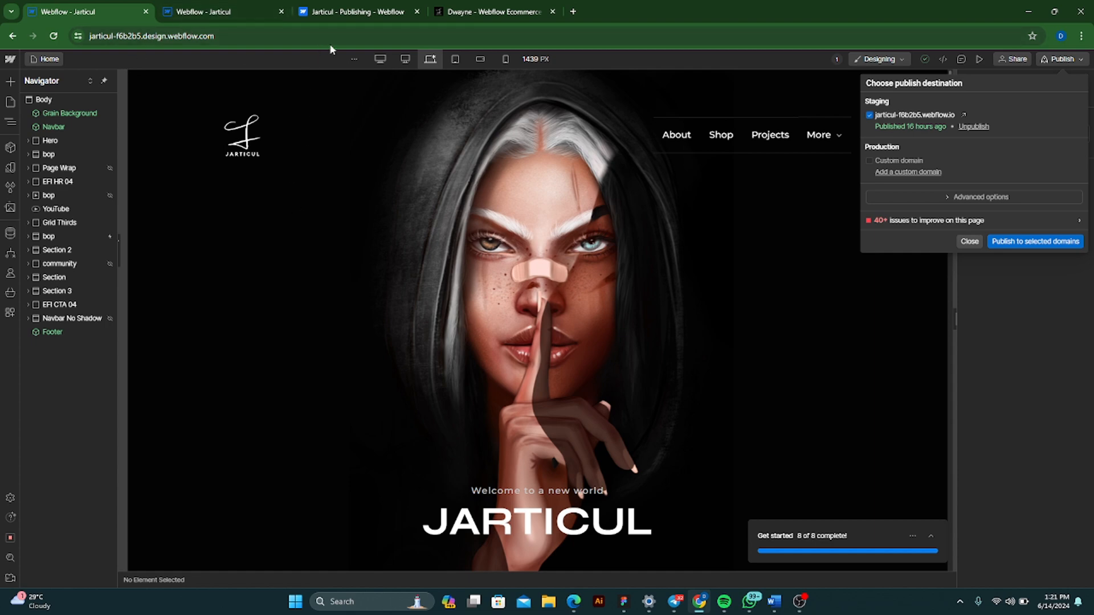
pyautogui.click(572, 603)
pyautogui.scroll(4, 257, 237)
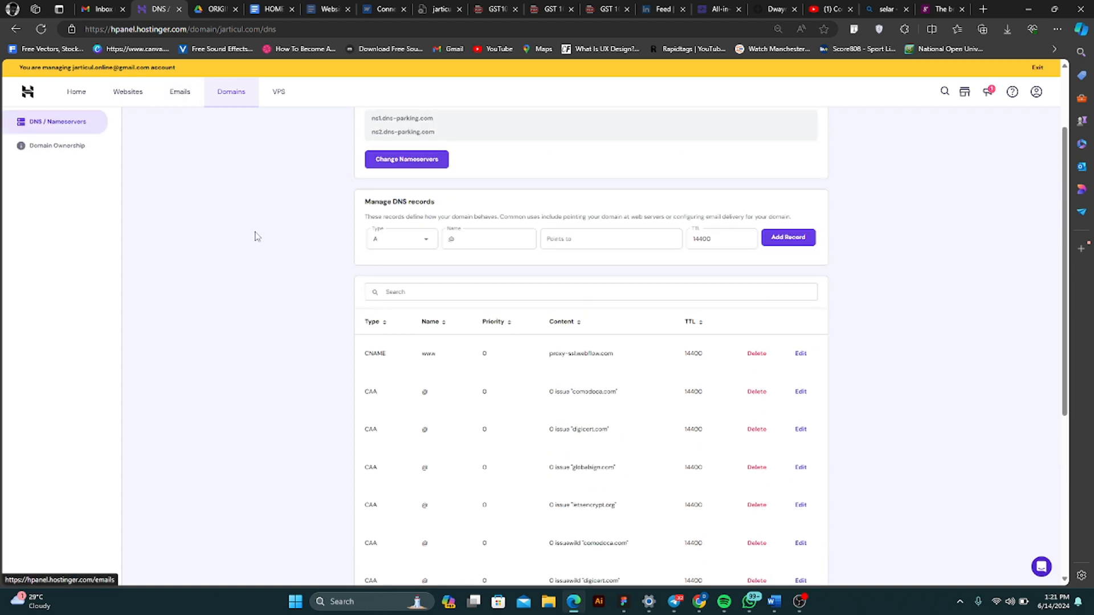
pyautogui.scroll(2, 256, 237)
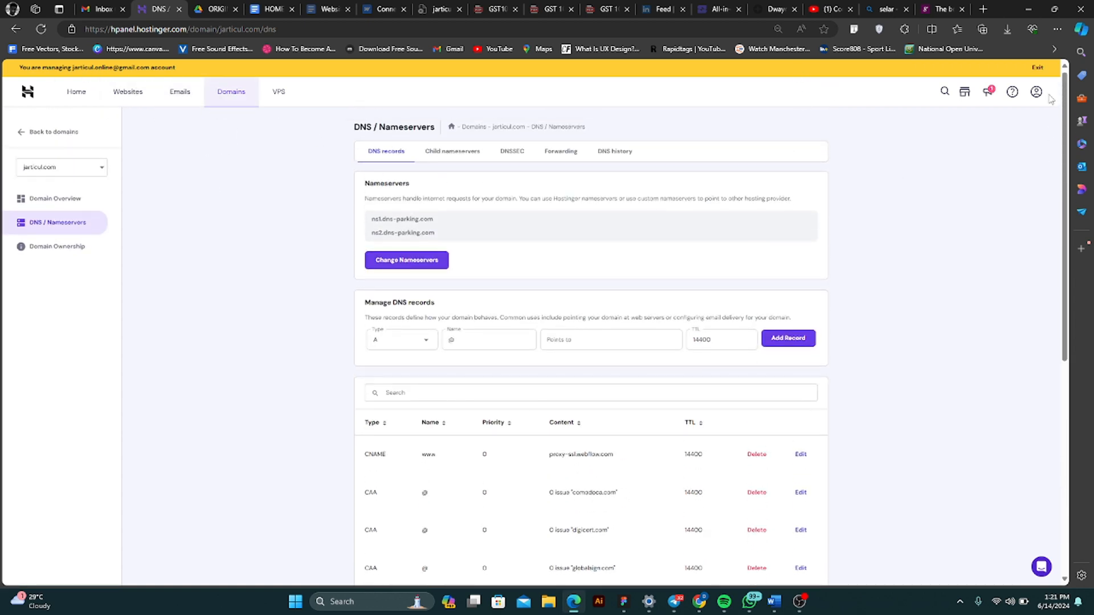
pyautogui.click(1029, 9)
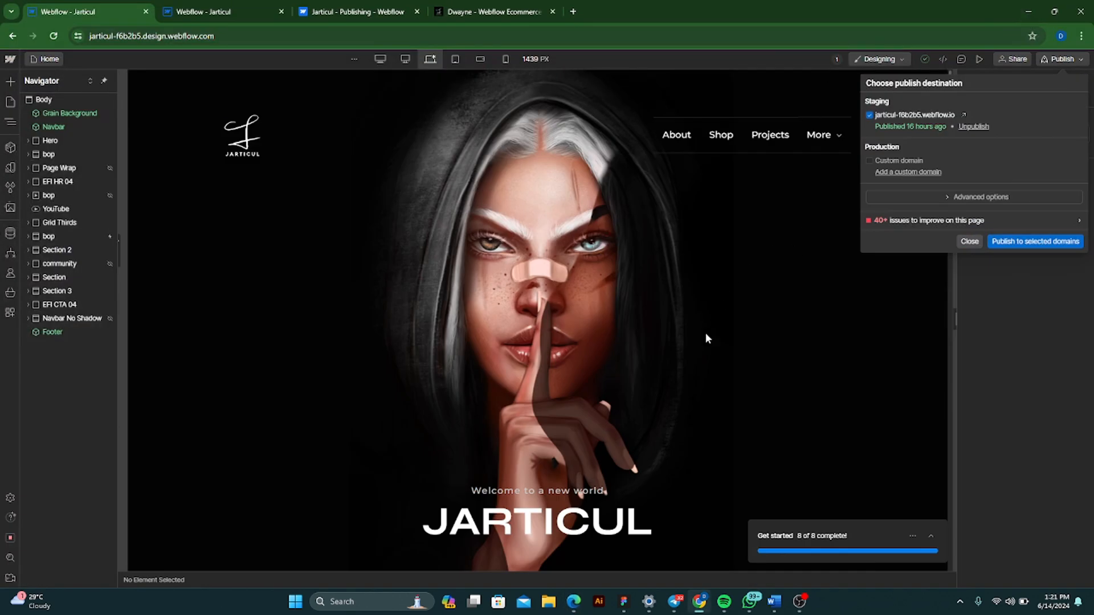
# - Return to the Webflow publishing settings in Chrome and close the Hostinger login dialog of Quick connect without signing in
pyautogui.click(336, 11)
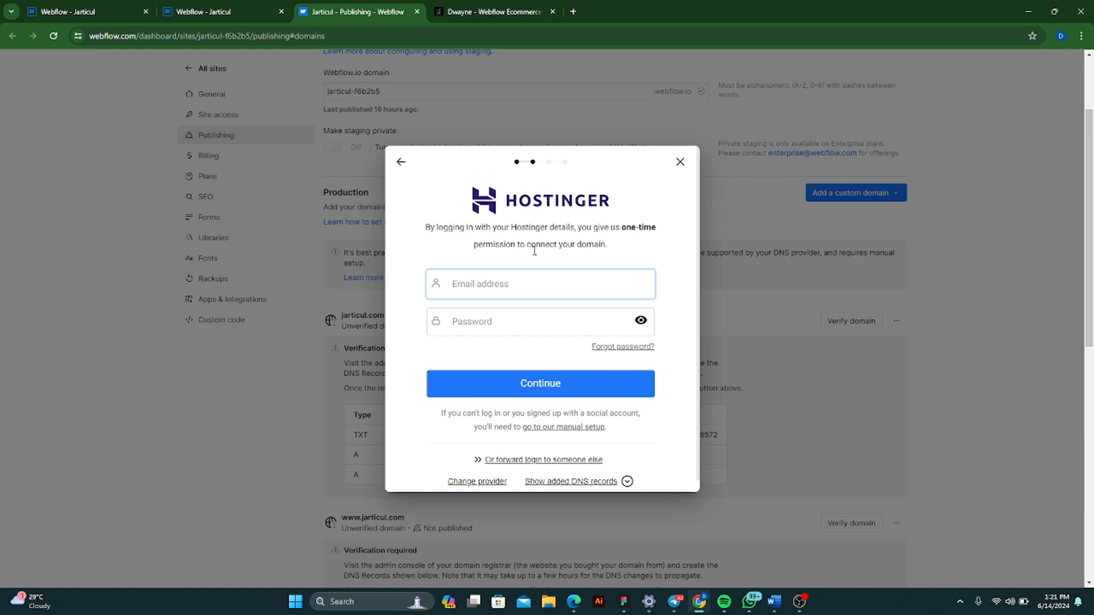
pyautogui.click(527, 322)
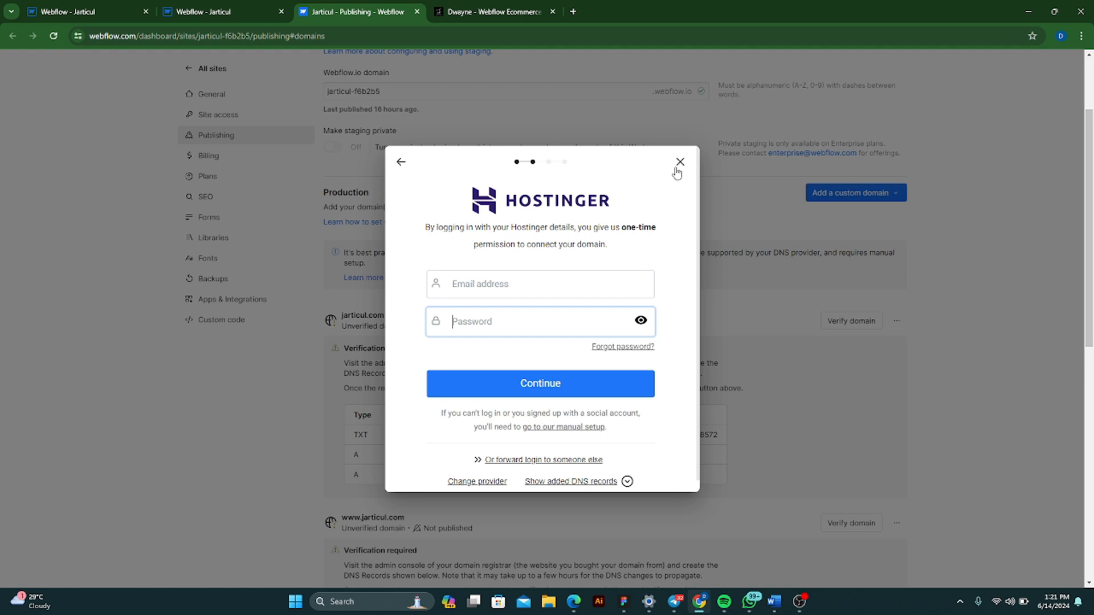
pyautogui.click(613, 210)
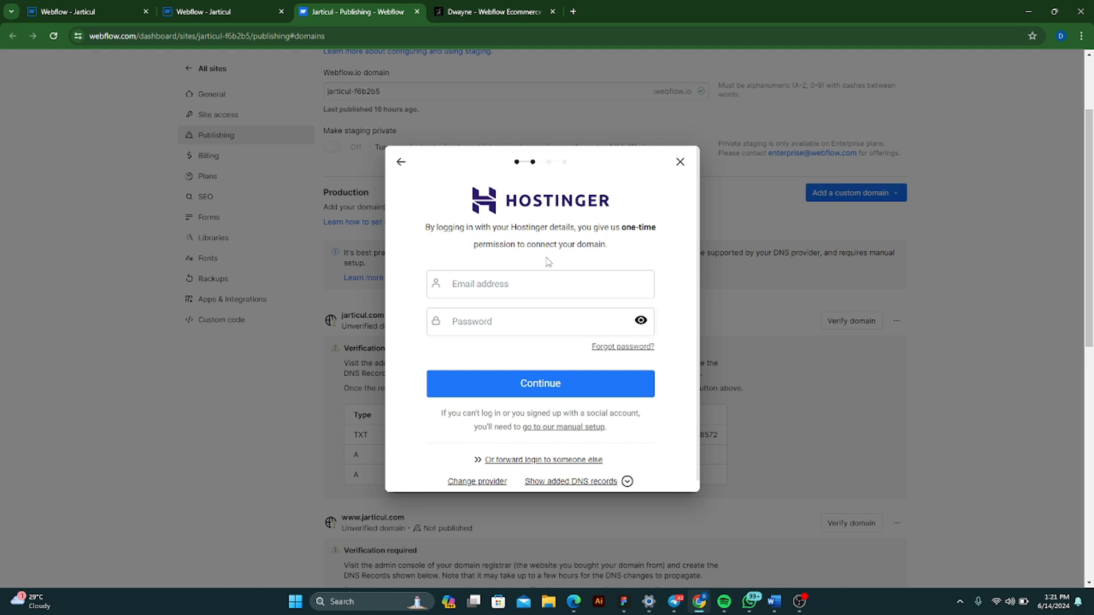
pyautogui.click(680, 163)
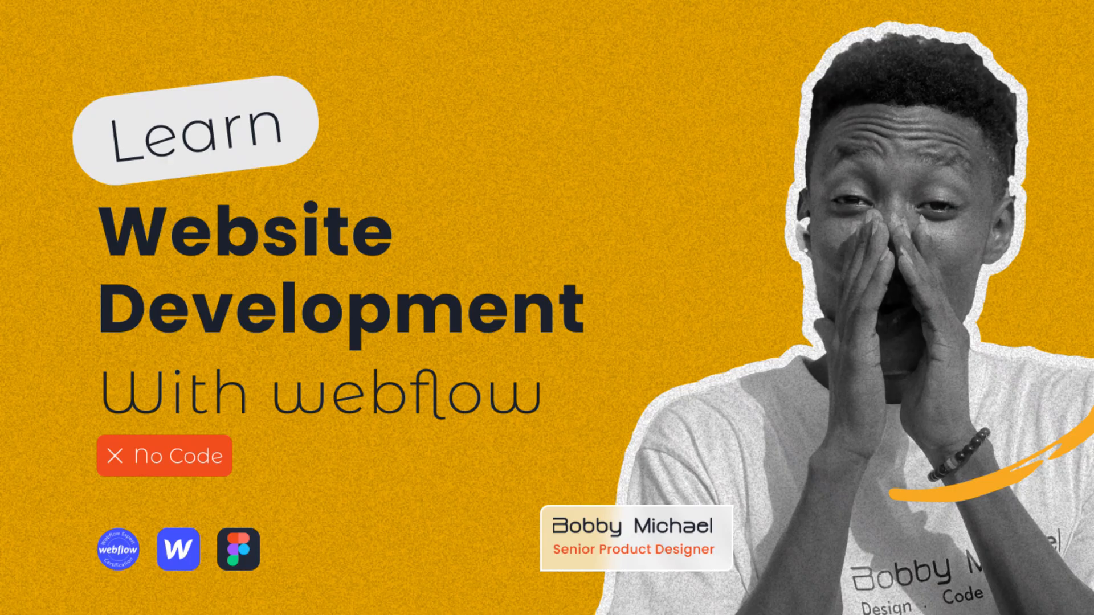